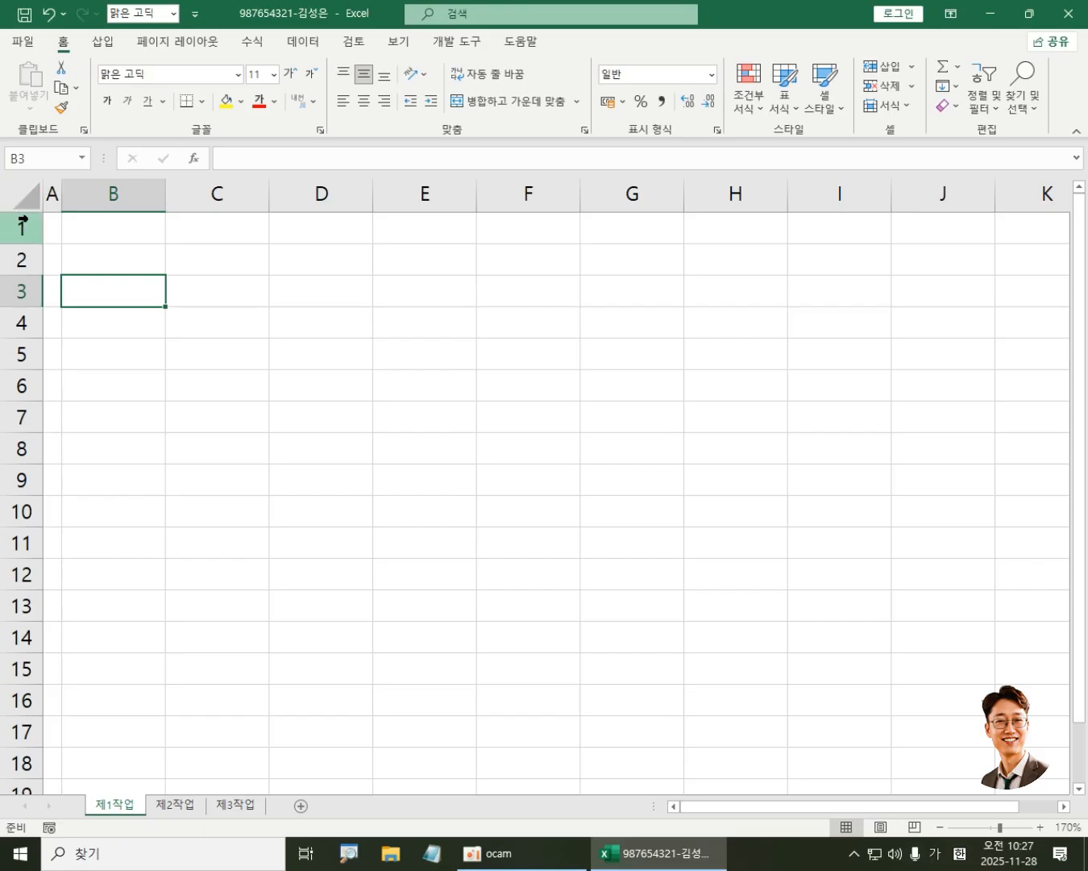
Step: Set the height of rows 1 to 3 to 25
left_click_drag(23, 225, 33, 293)
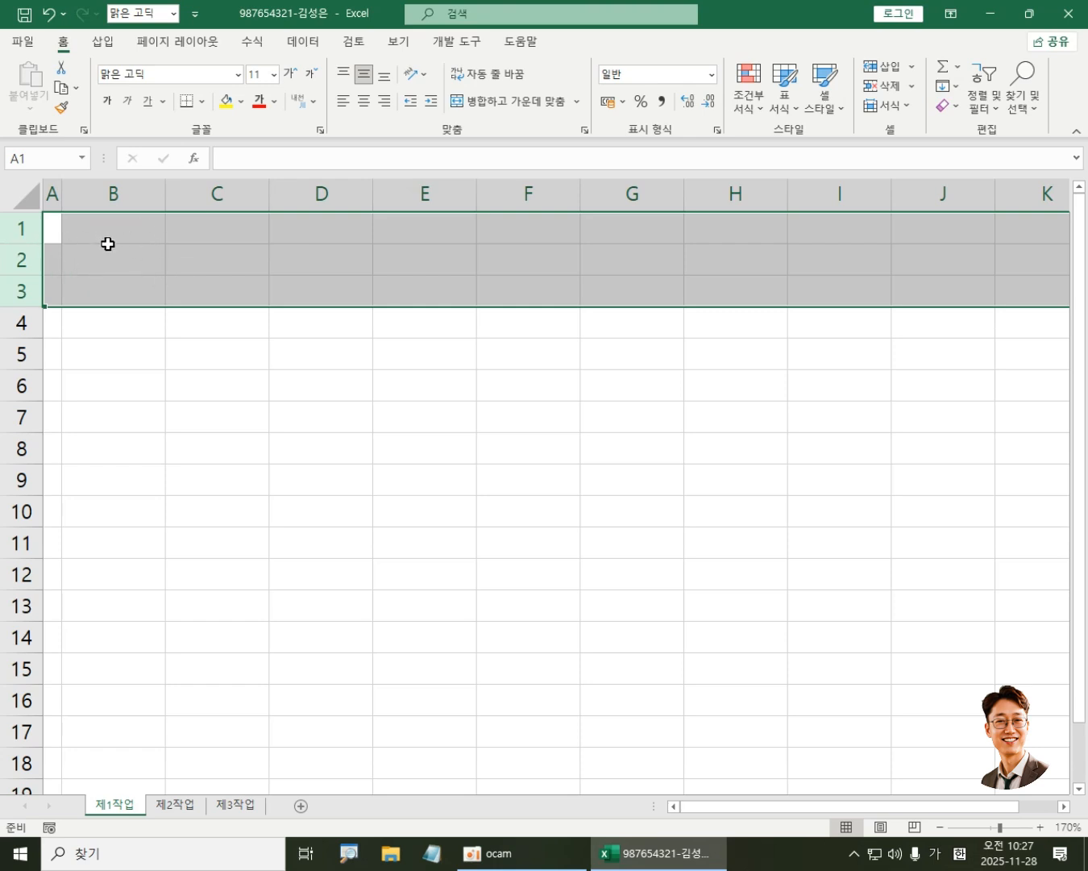
right_click(107, 244)
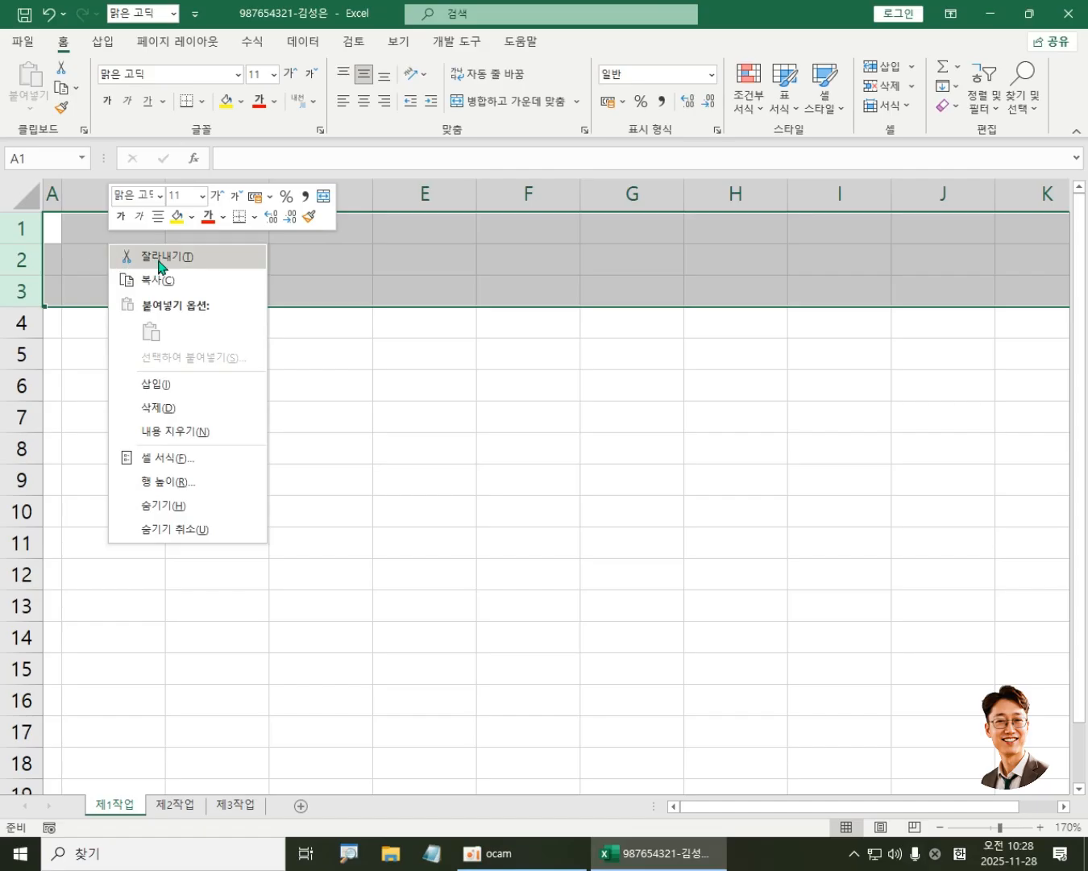
left_click(214, 483)
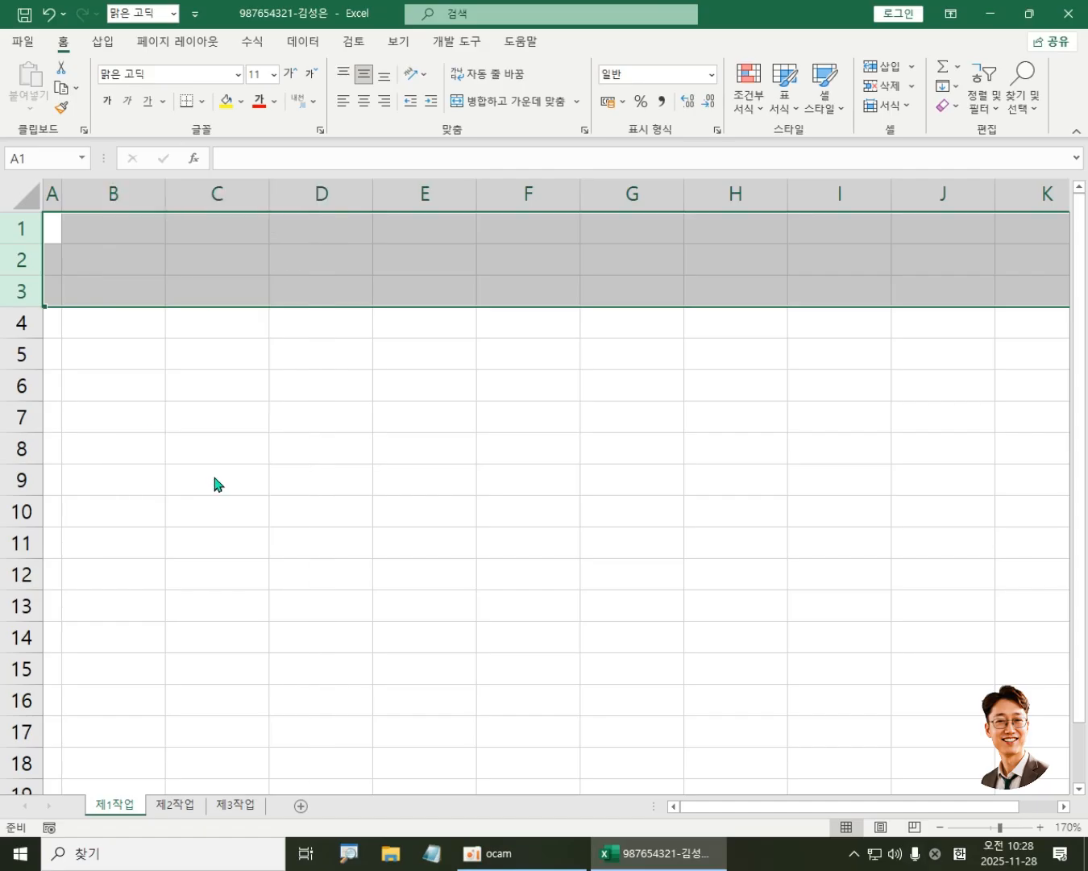
type("25")
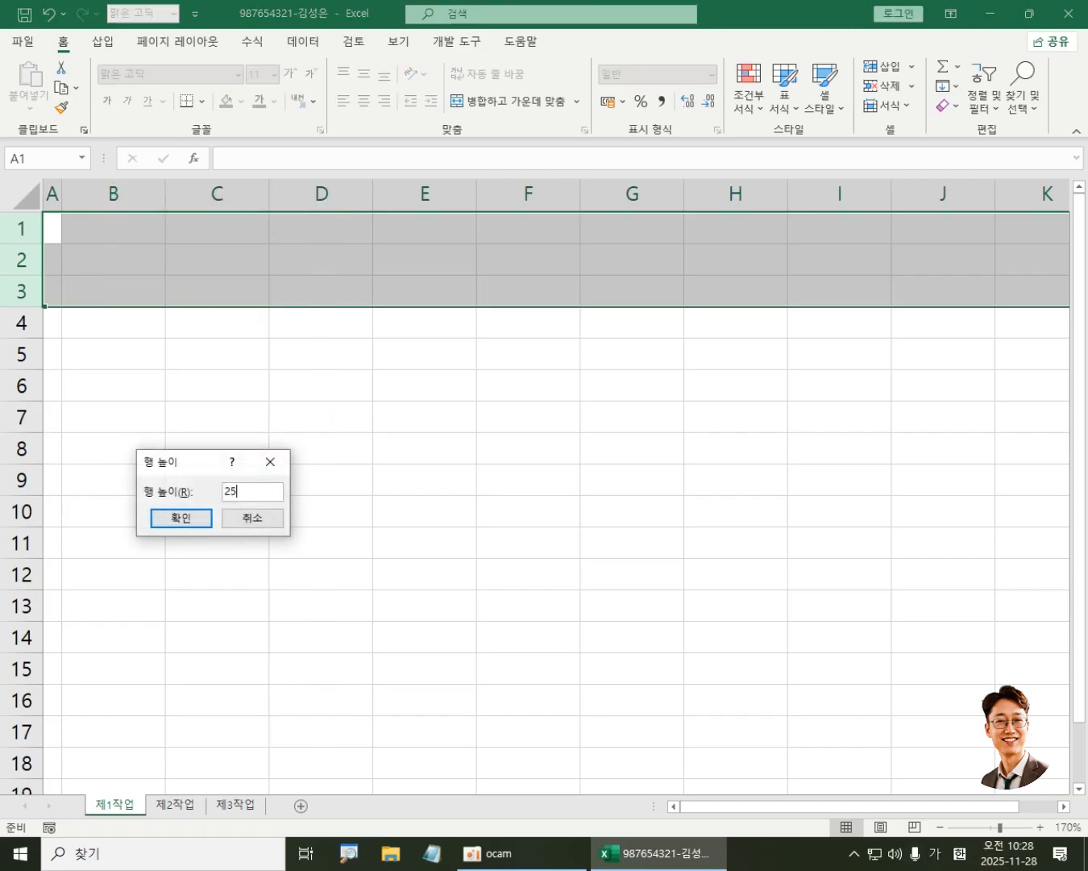
key("Return")
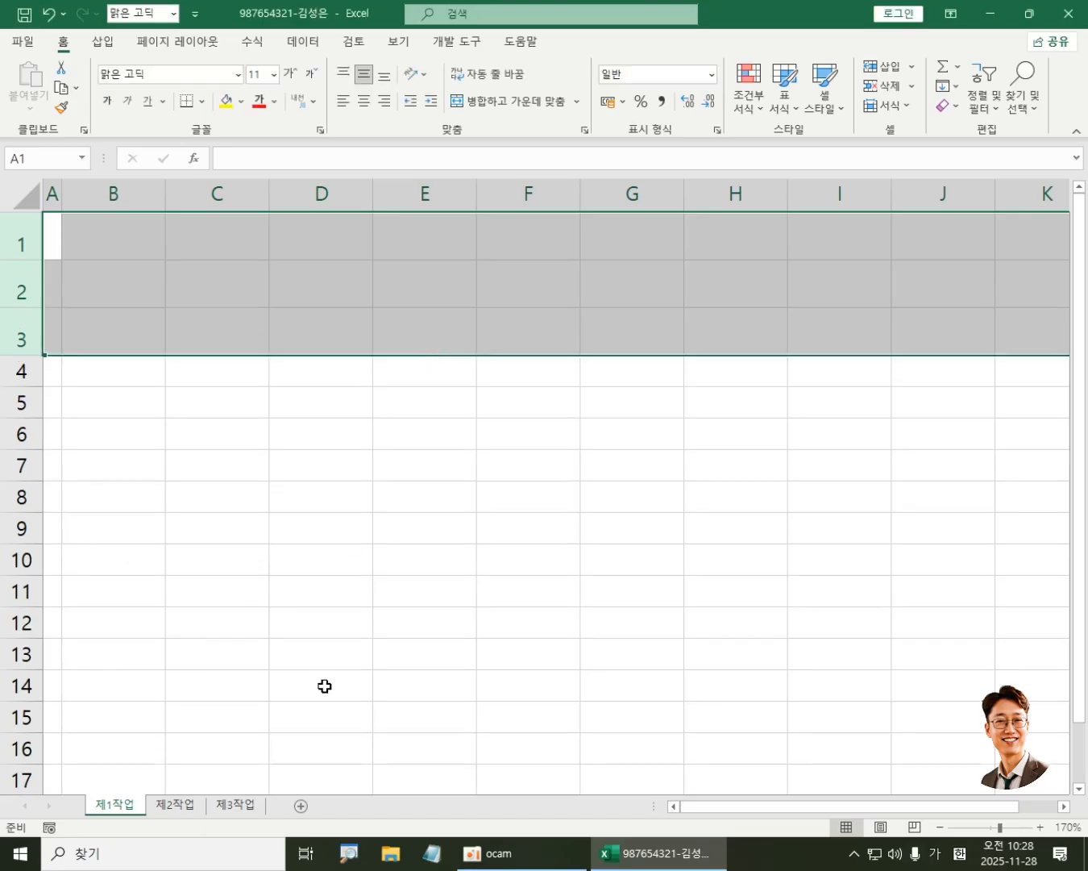
Step: Set the height of row 4 to 30
left_click(940, 828)
left_click(940, 827)
left_click(941, 828)
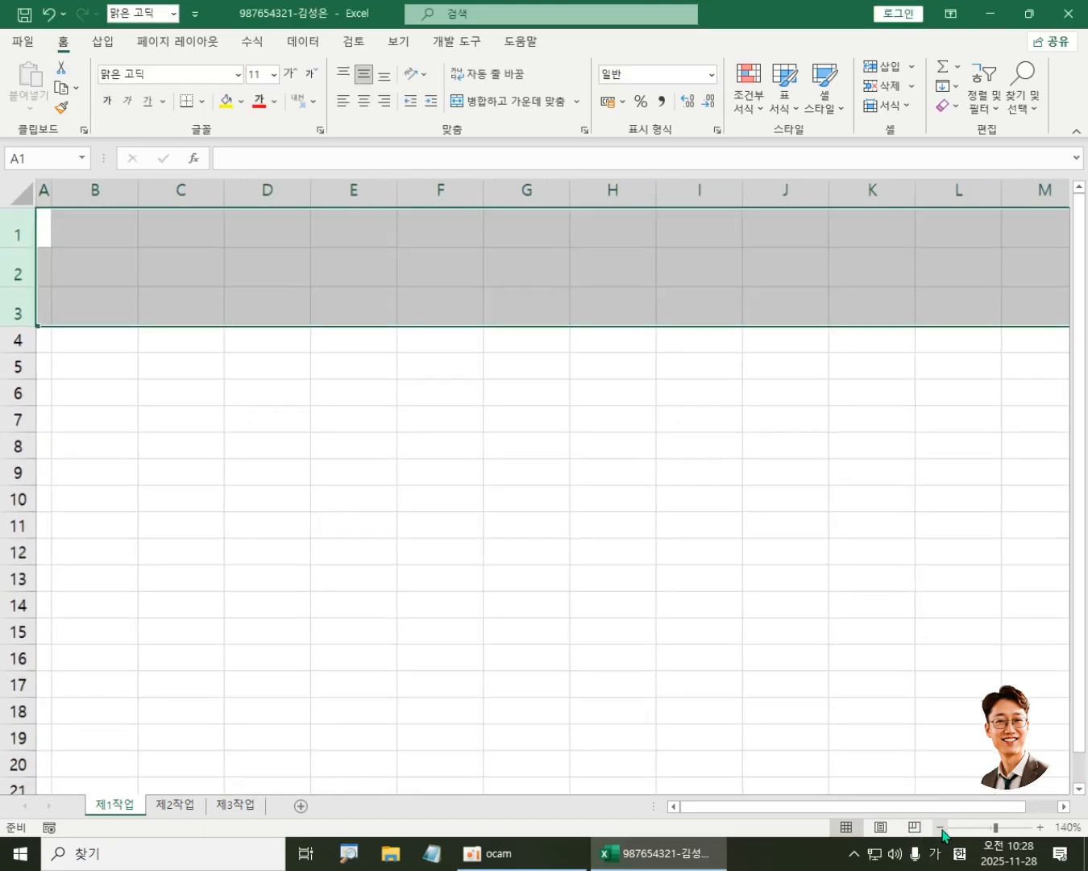
left_click(941, 827)
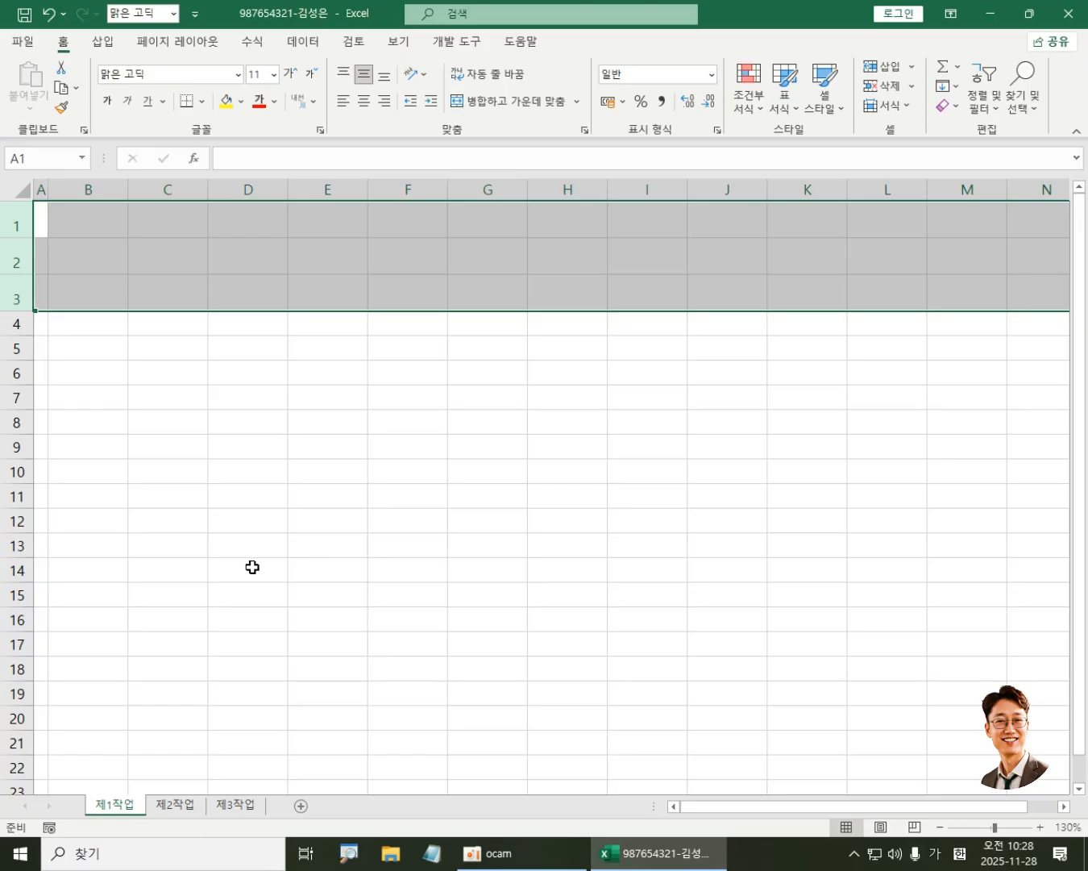
left_click(18, 323)
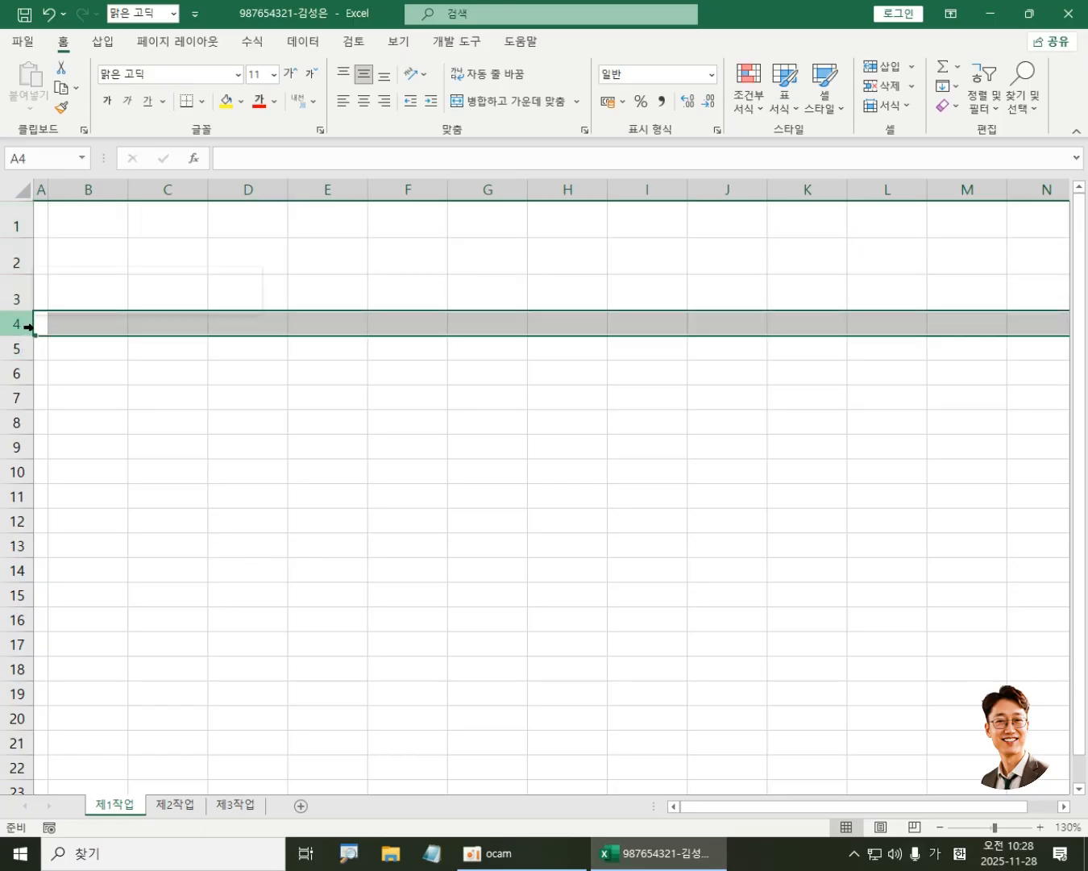
right_click(28, 326)
left_click(133, 569)
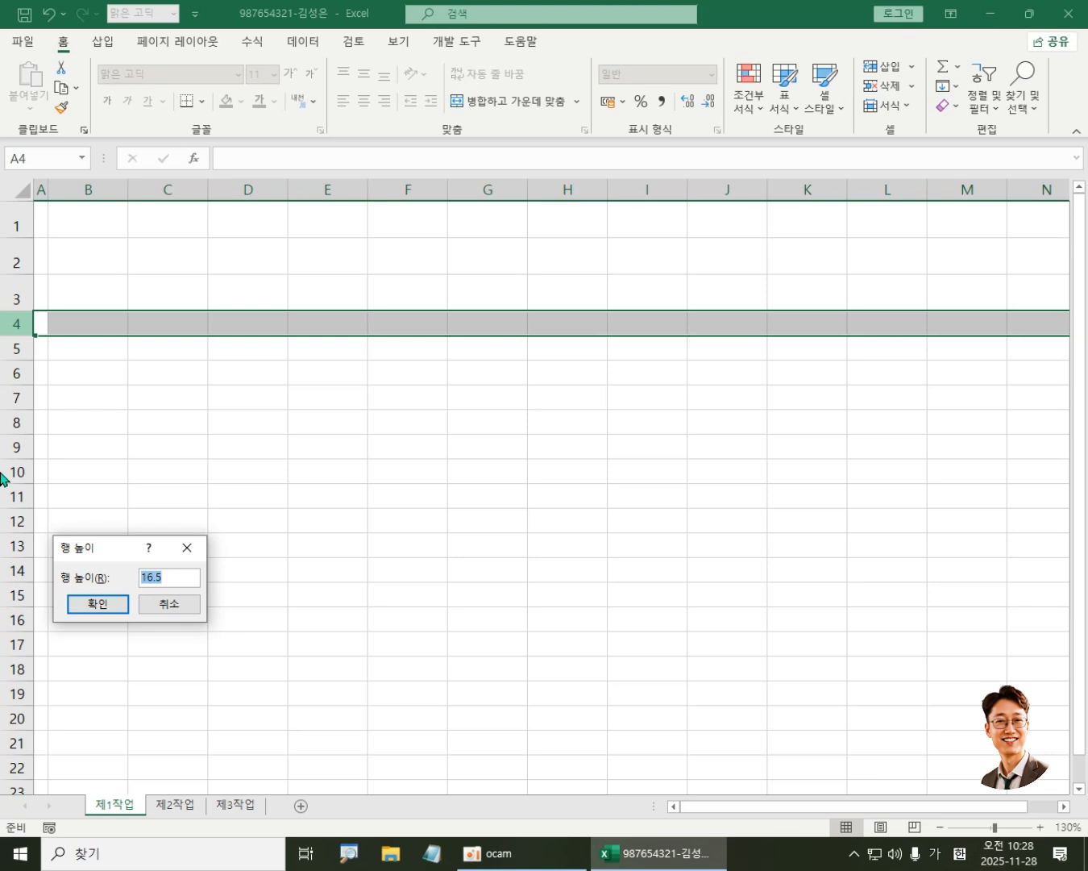
type("30")
key("Return")
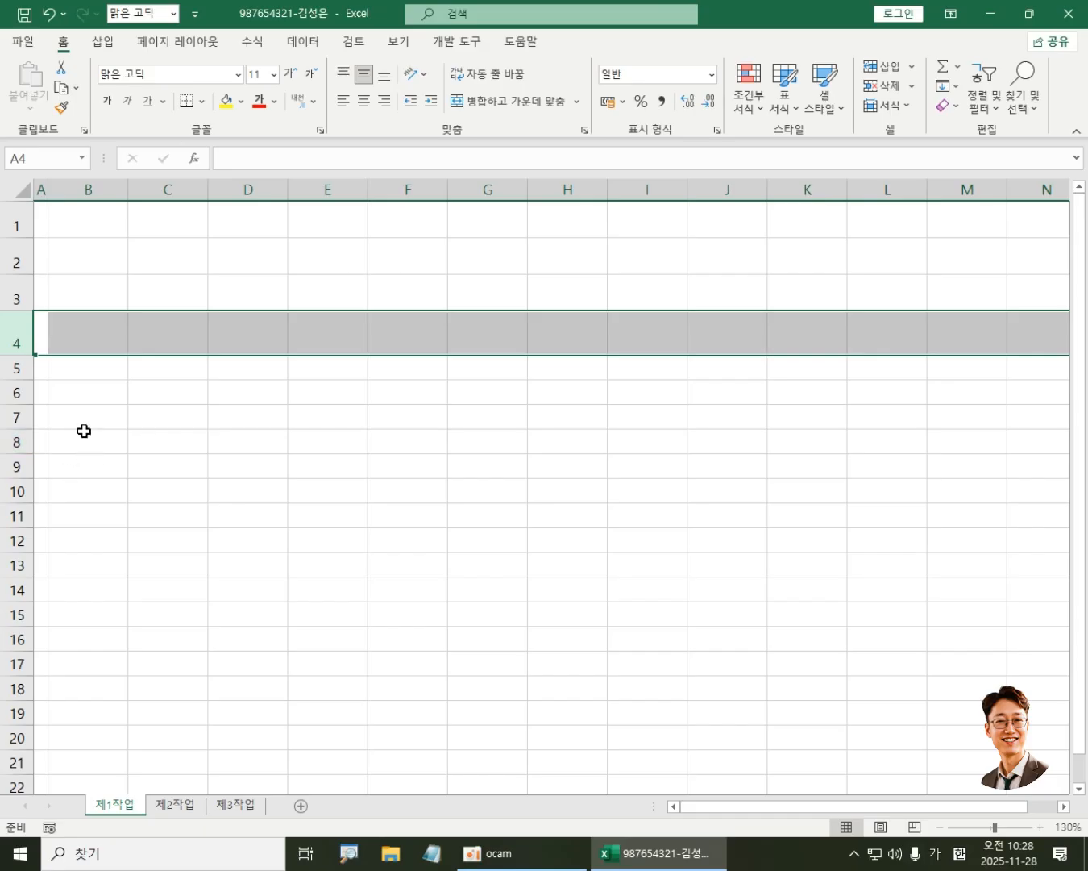
Step: Set the height of rows 5 to 14 to 20
left_click_drag(19, 368, 27, 586)
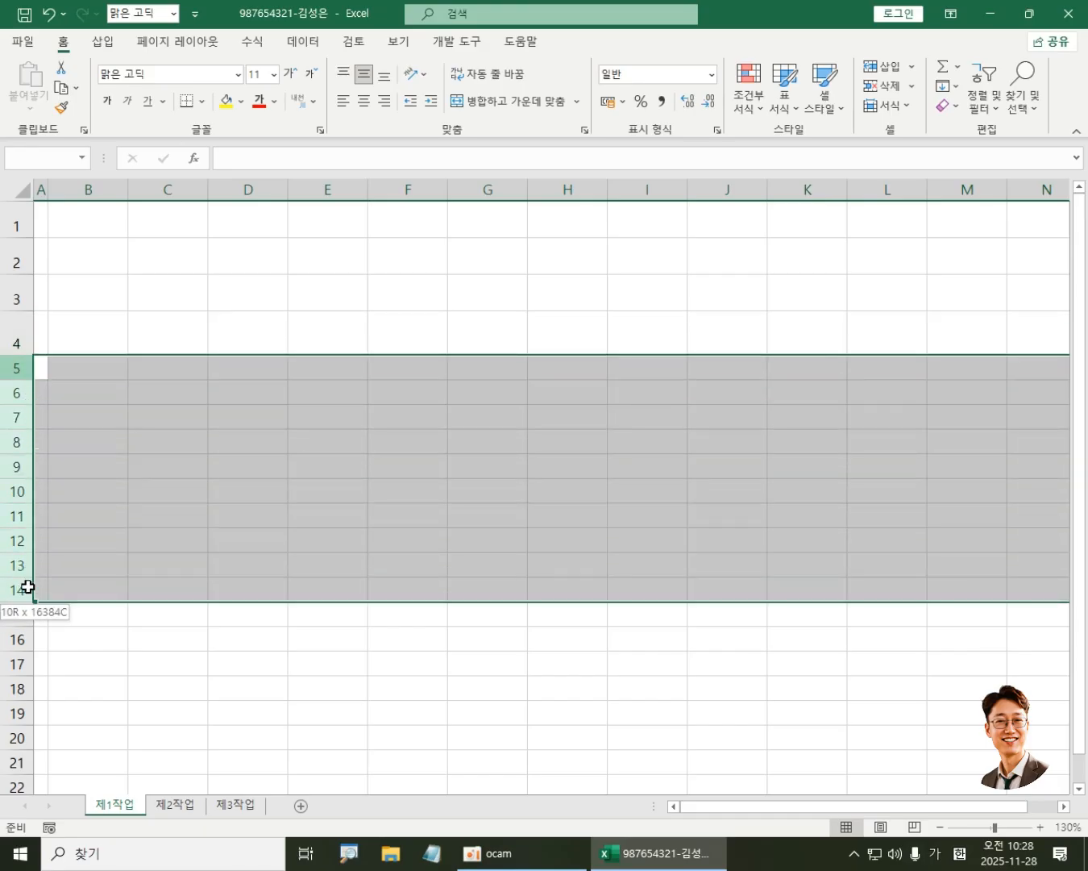
right_click(155, 470)
left_click(266, 702)
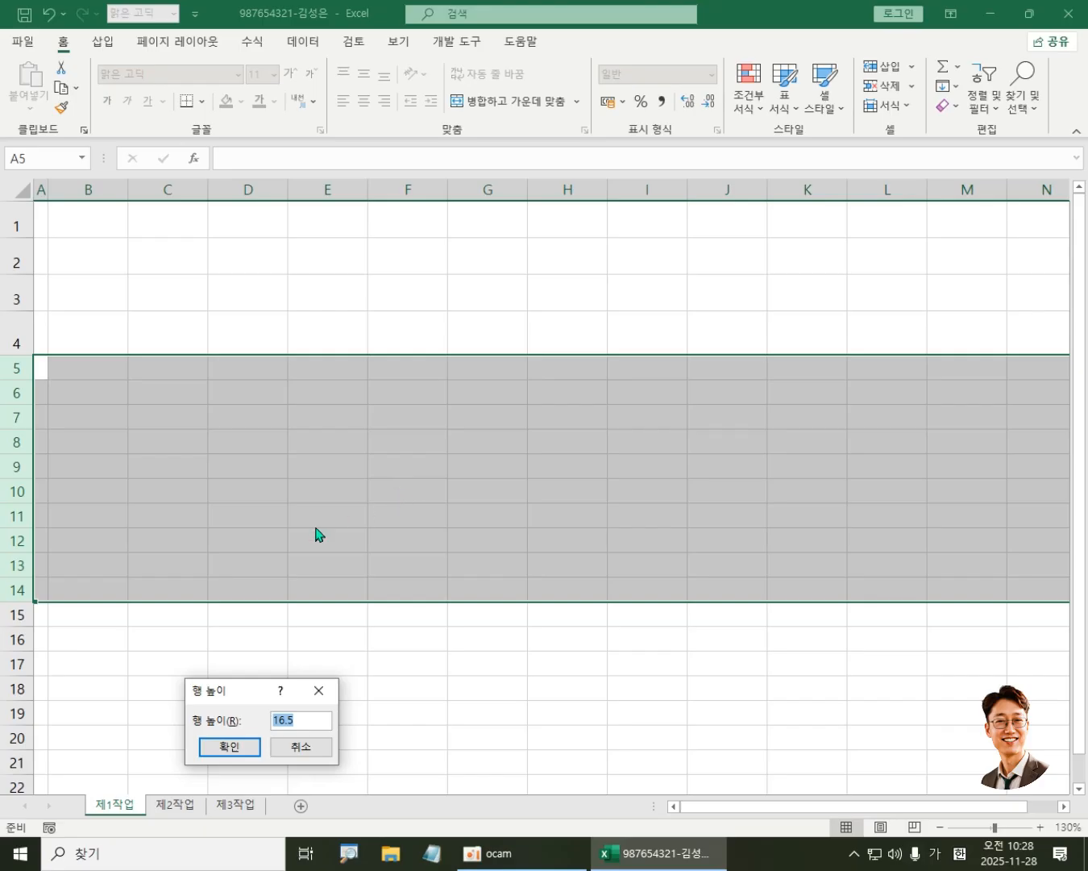
left_click_drag(226, 685, 270, 393)
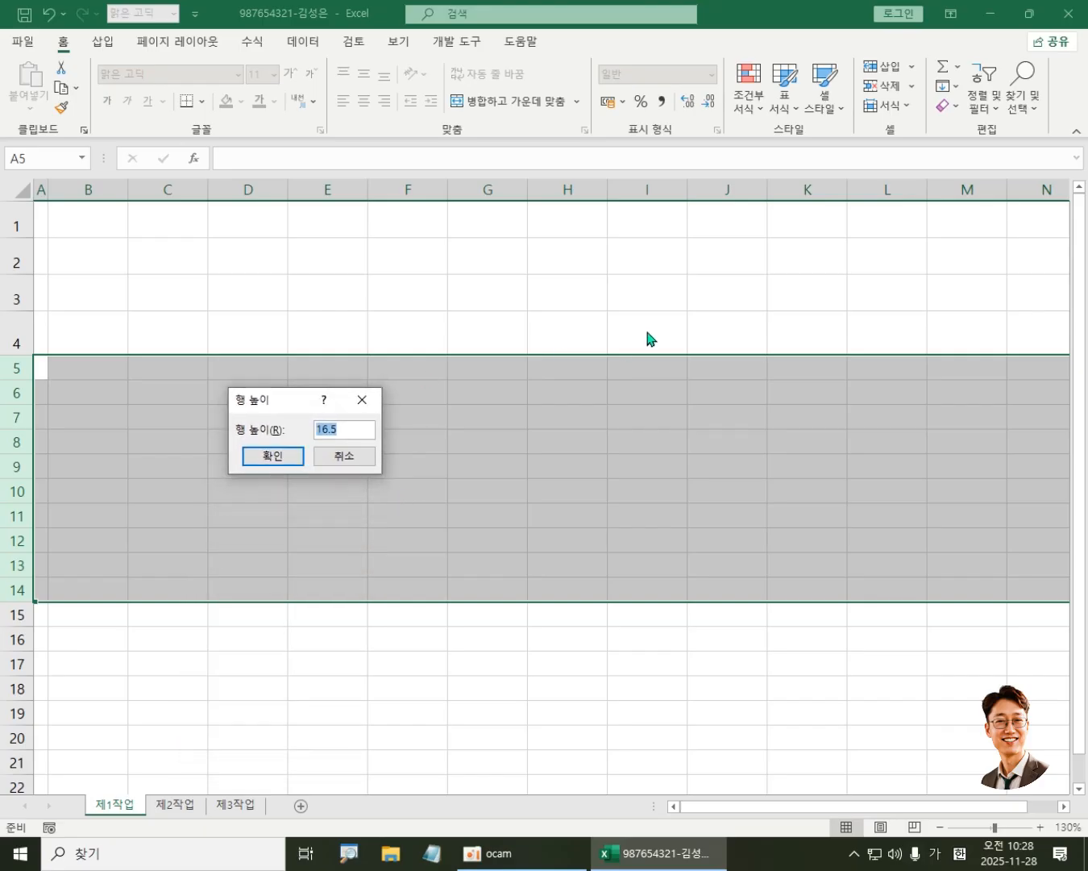
type("20")
key("Return")
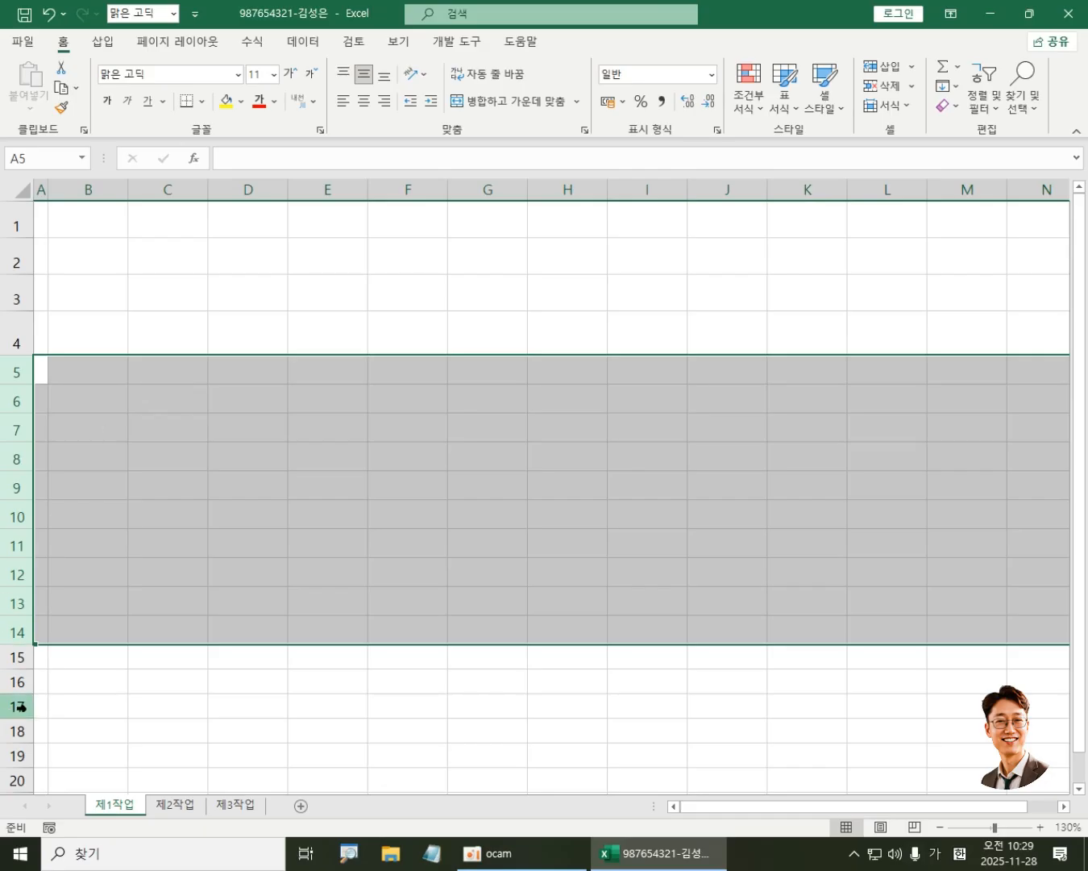
left_click(211, 532)
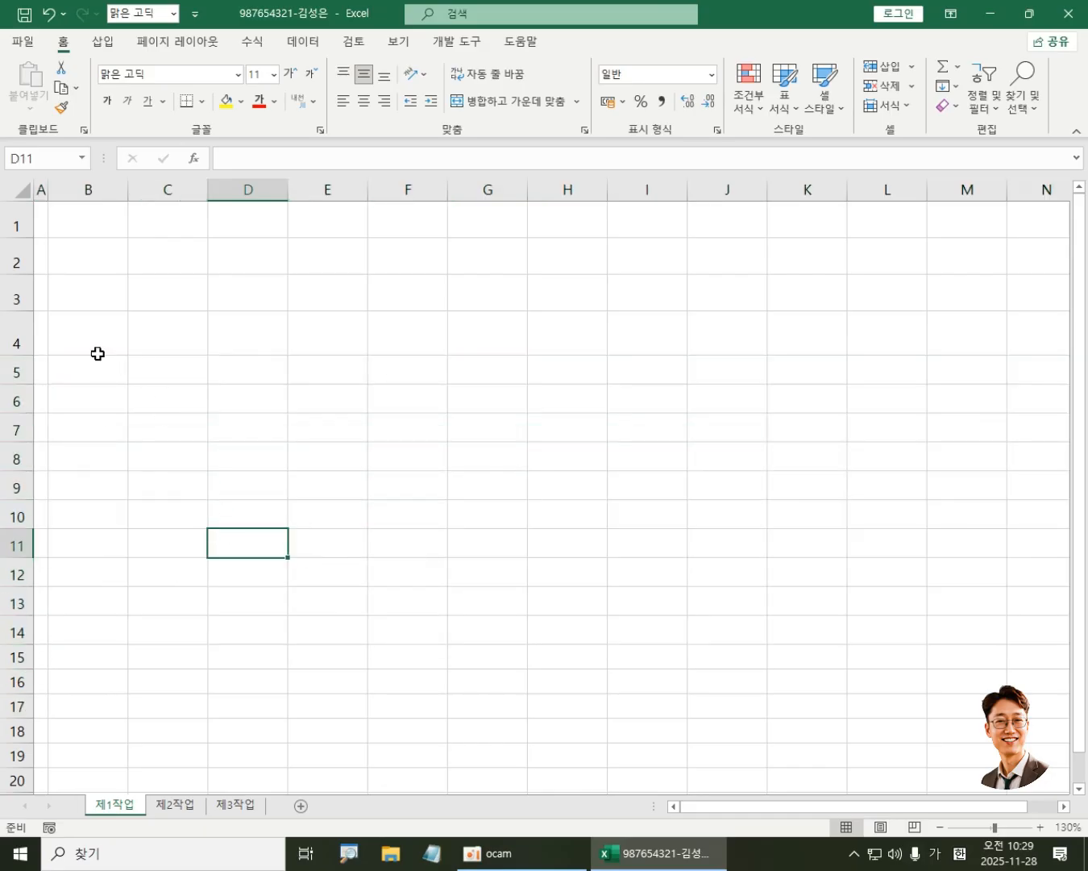
Step: Apply all borders to the range B4:J14 and surround it with a thick outside border
left_click_drag(86, 322, 698, 581)
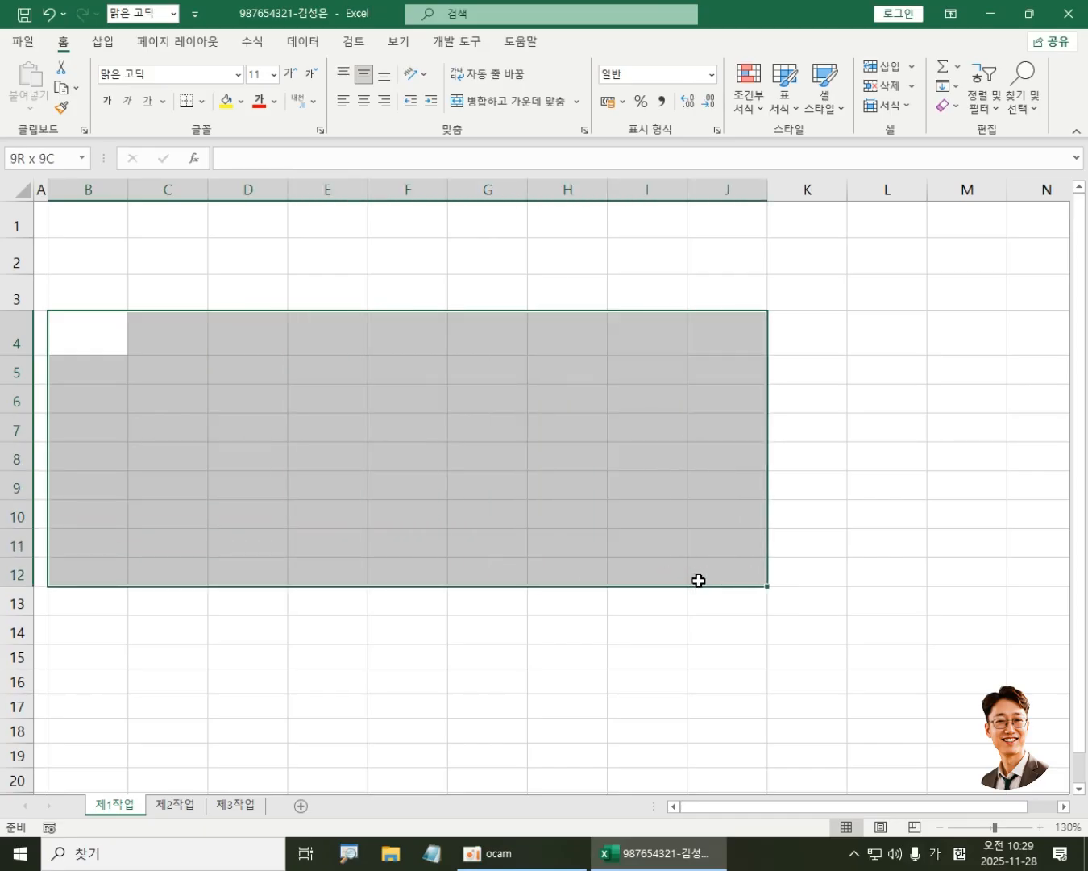
left_click_drag(698, 582, 728, 629)
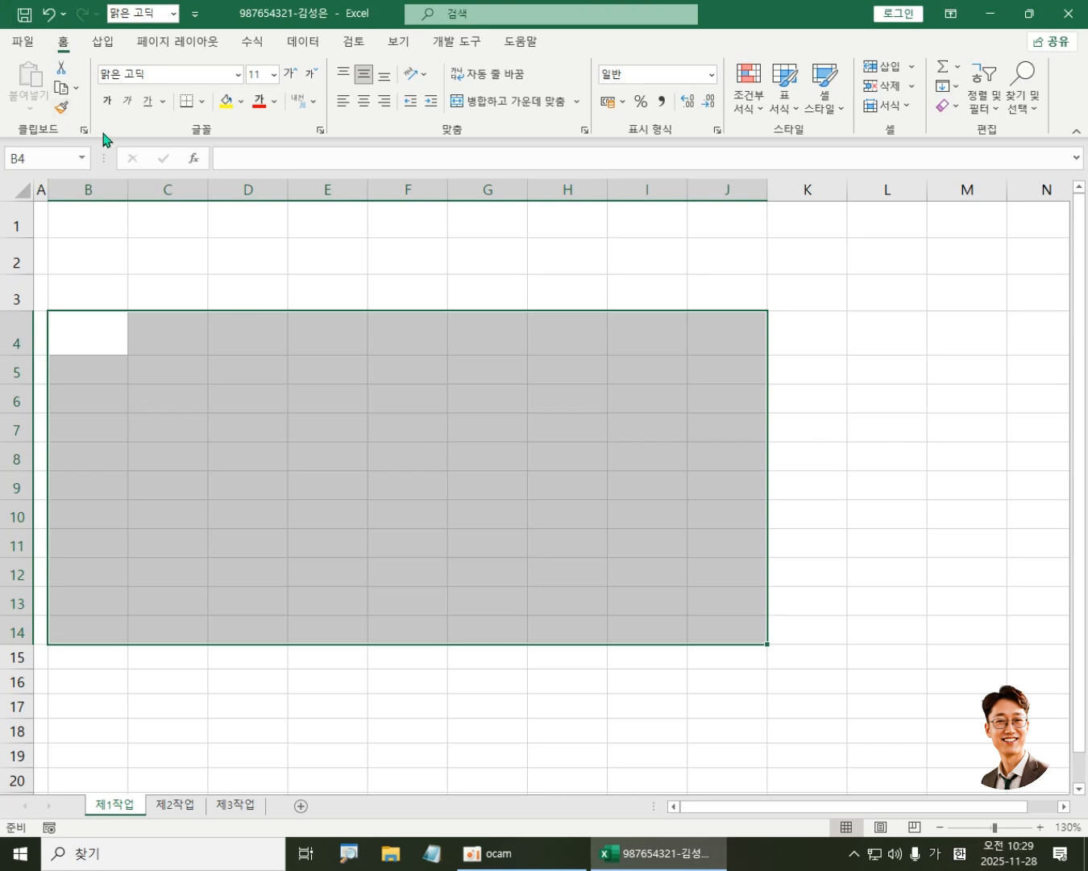
left_click(202, 102)
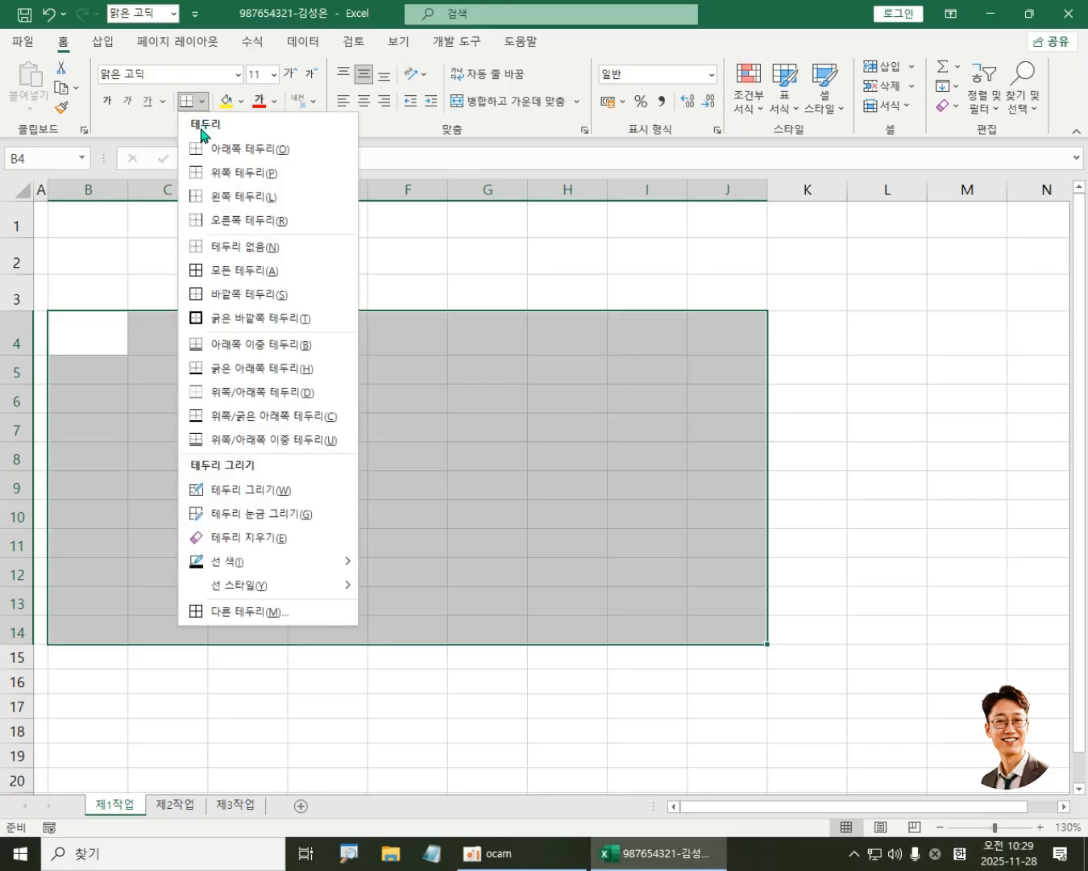
left_click(249, 274)
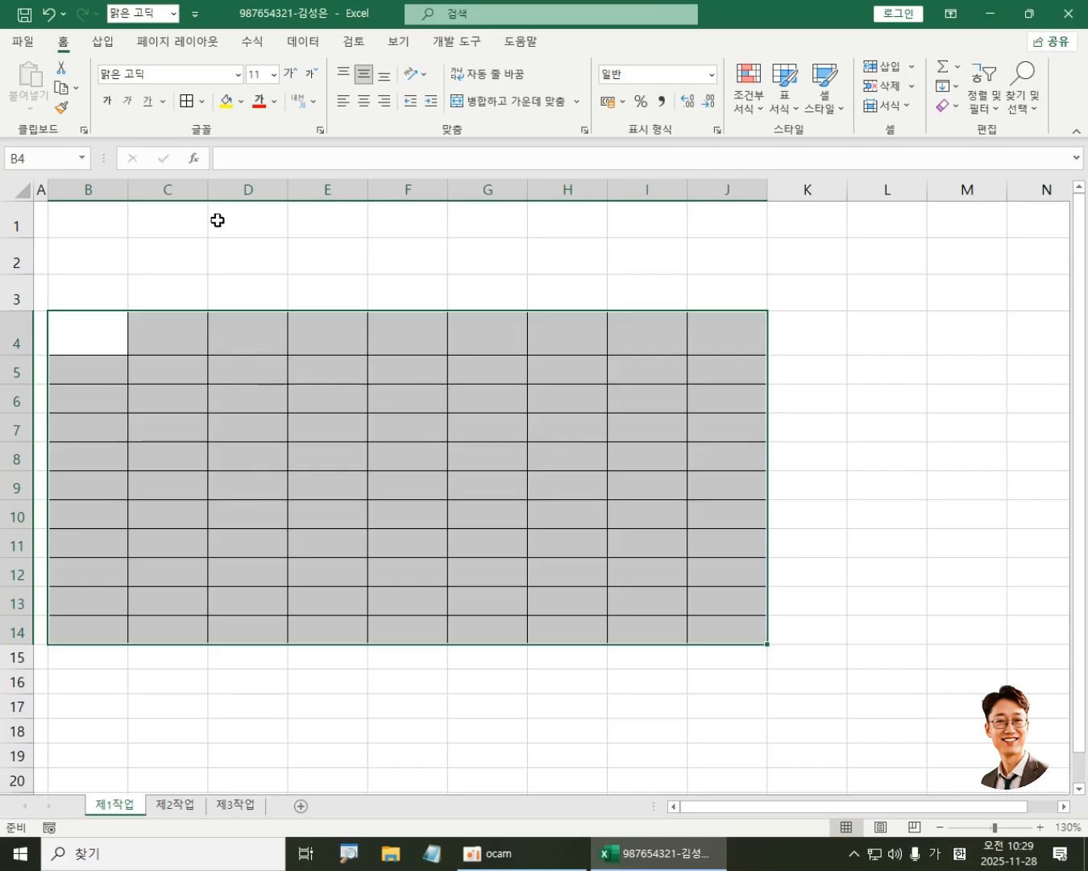
left_click(201, 101)
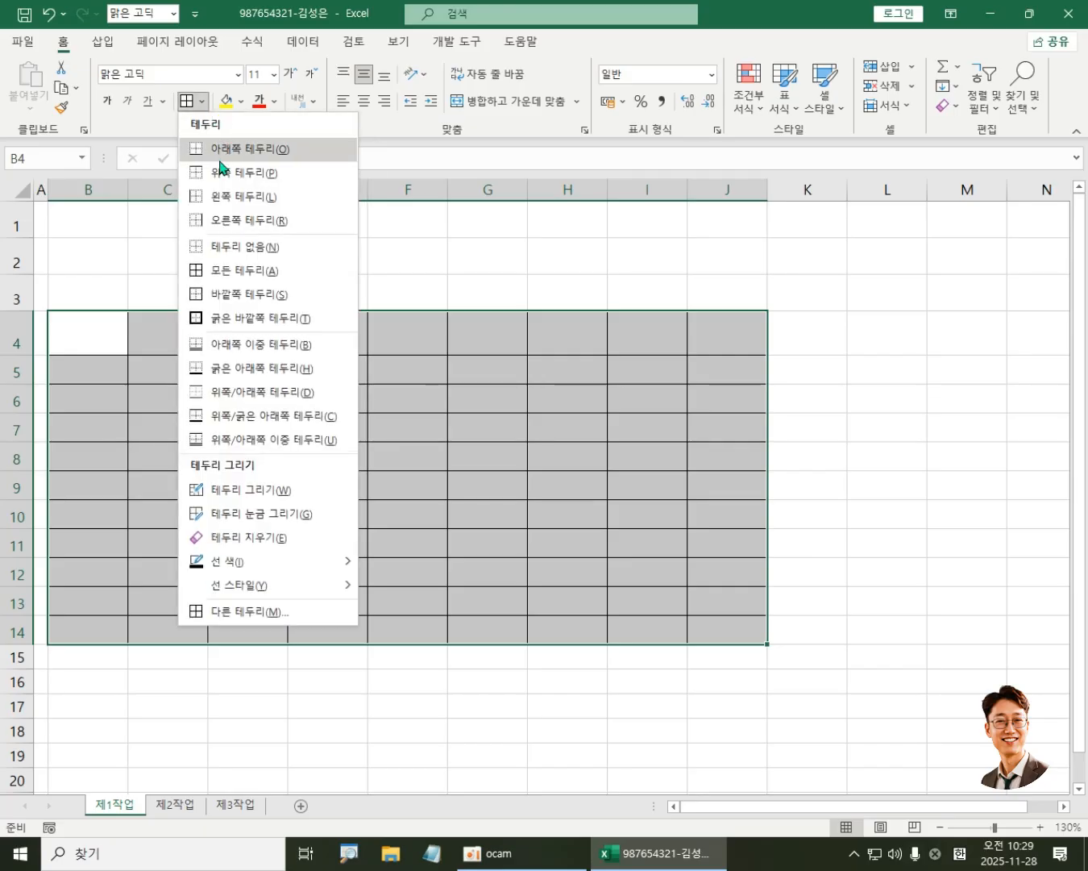
left_click(300, 318)
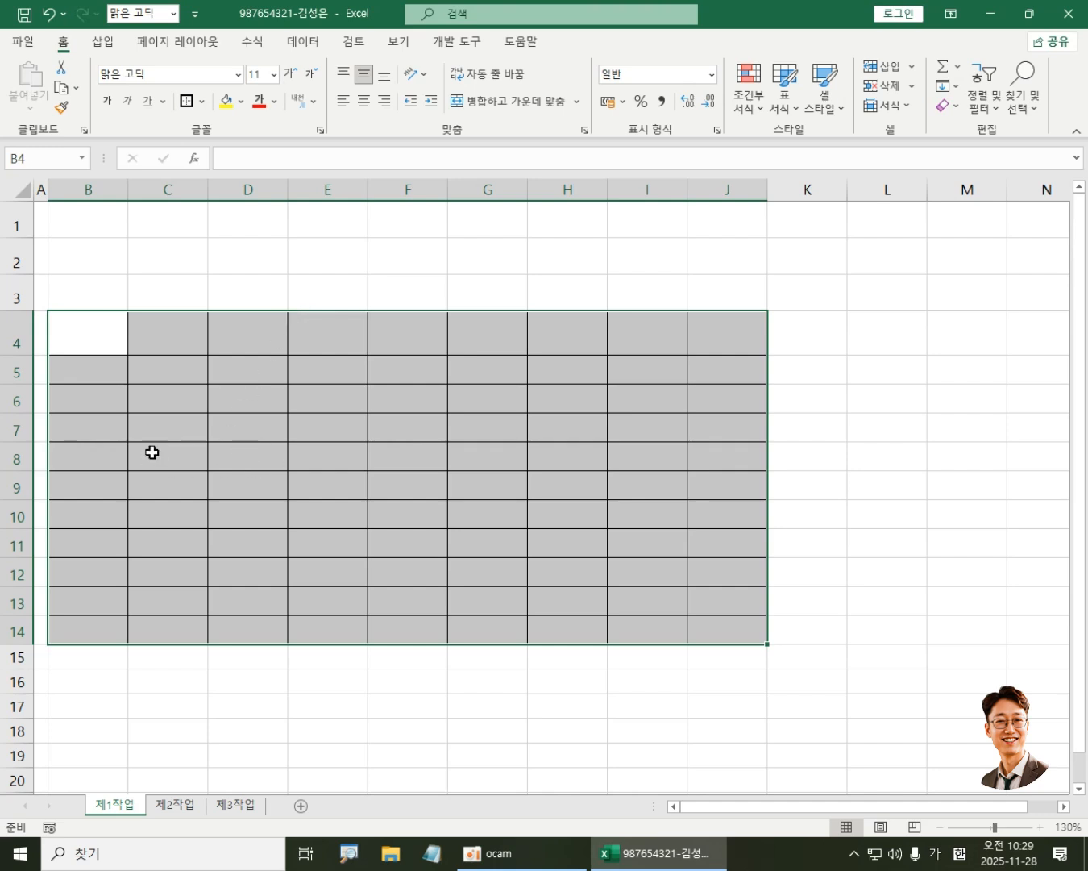
Step: Add a thick outside border around the data range B5:J12
left_click(97, 369)
left_click_drag(96, 370, 733, 584)
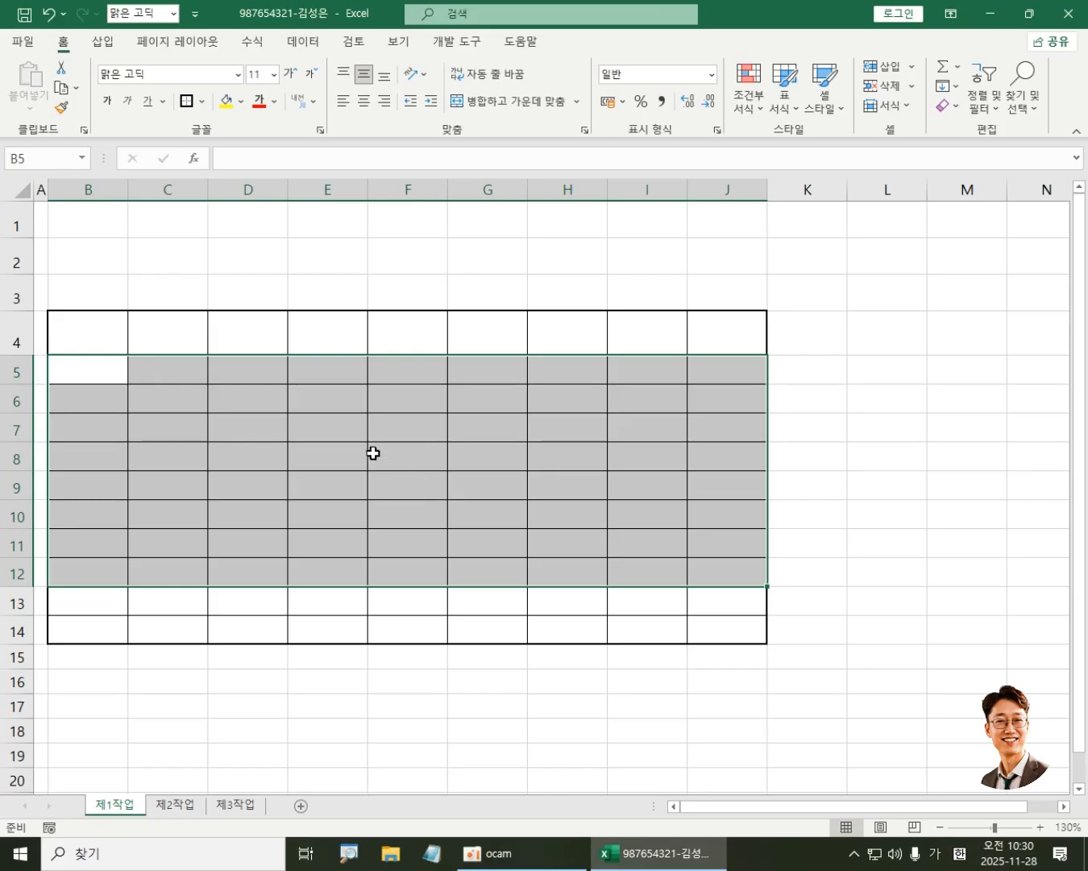
left_click(381, 520)
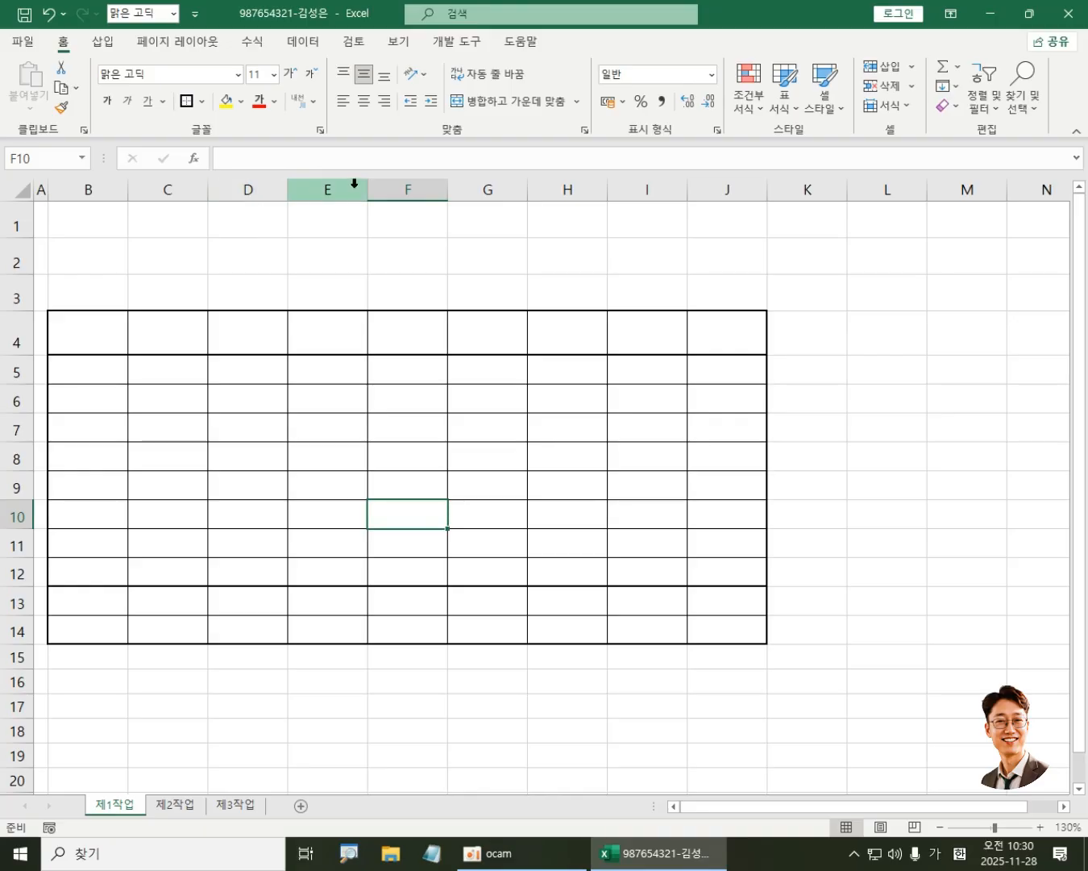
left_click(101, 335)
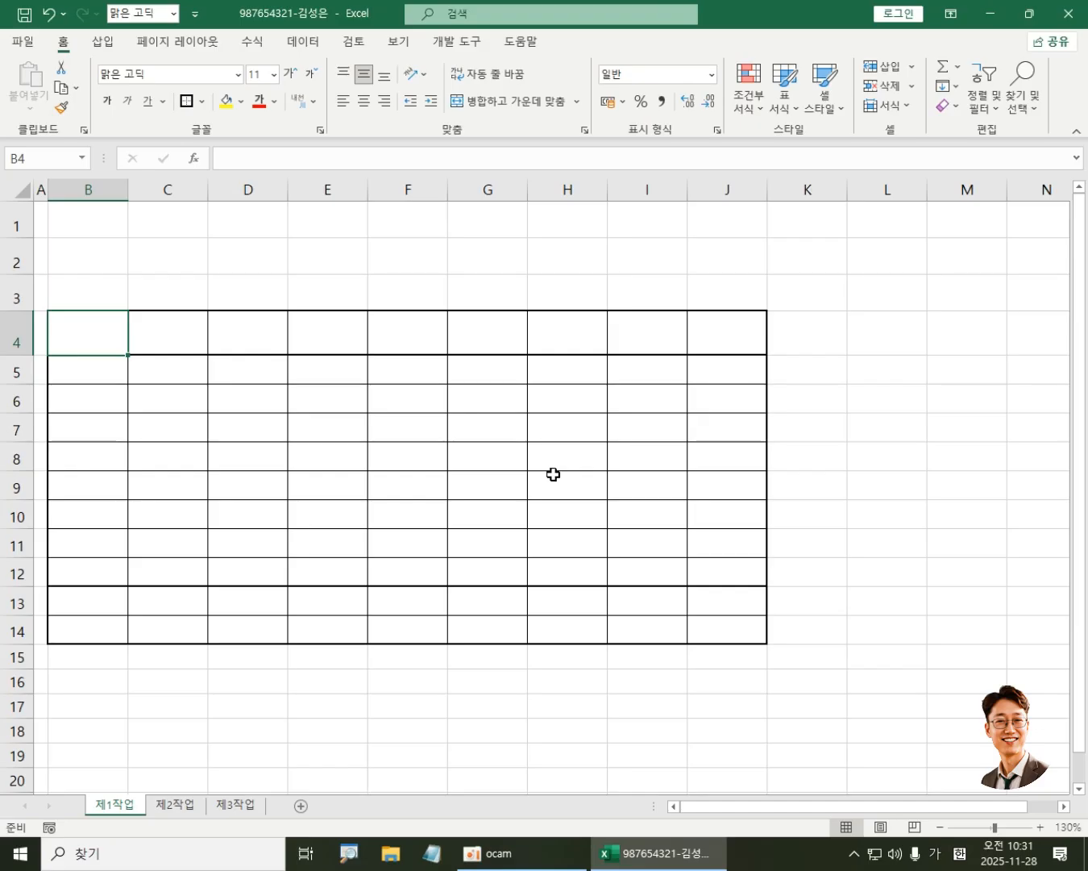
type("임대")
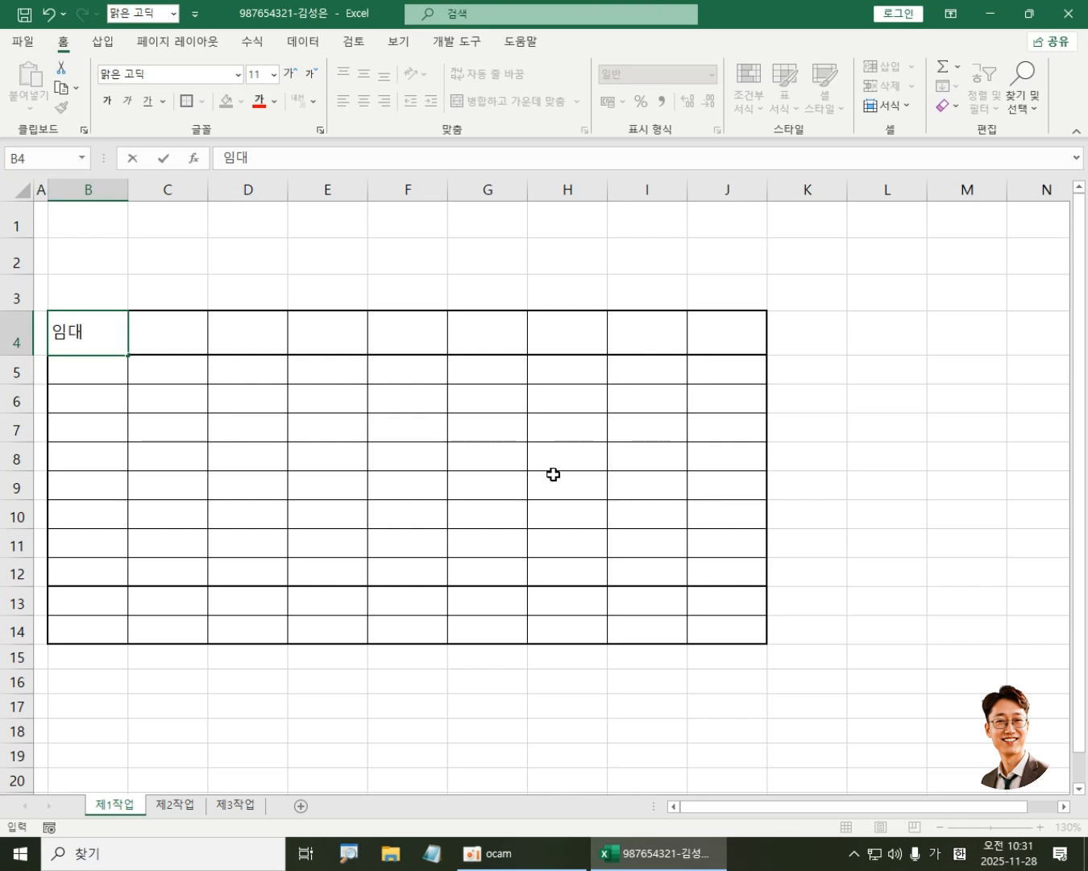
key("BackSpace")
key("BackSpace")
key("BackSpace")
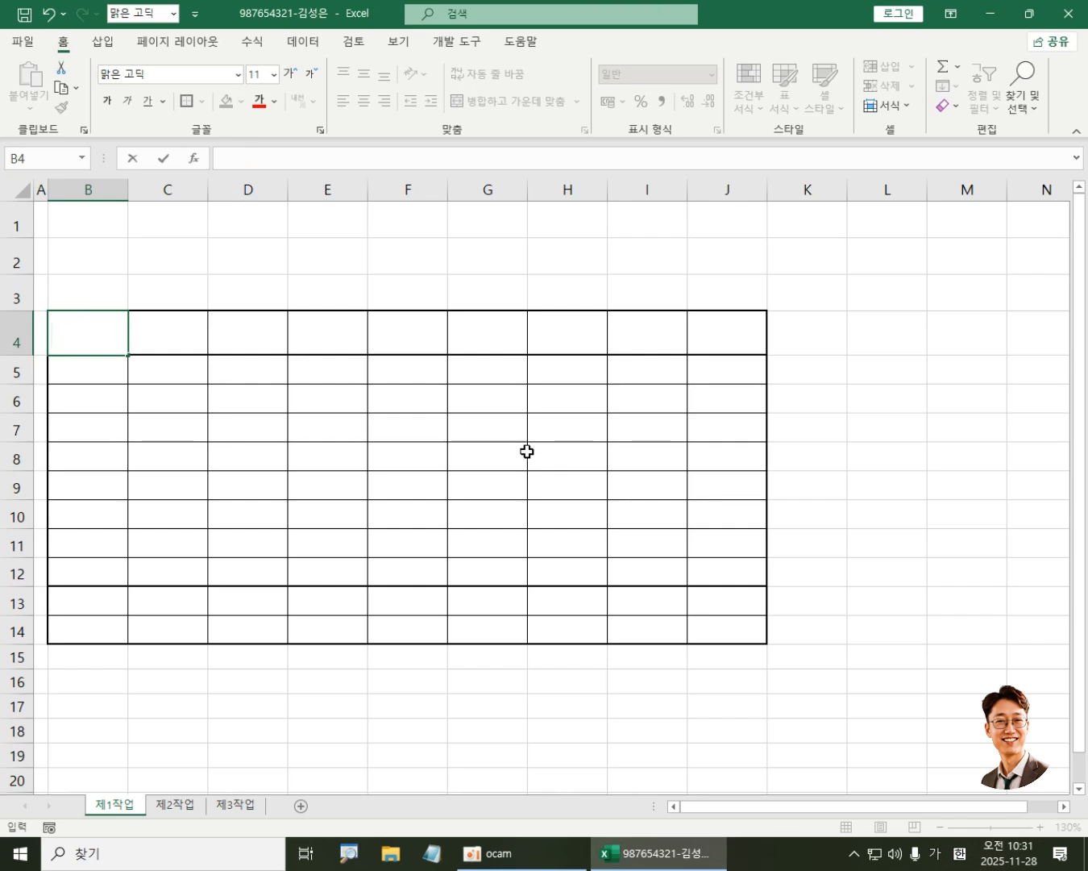
left_click_drag(316, 450, 321, 426)
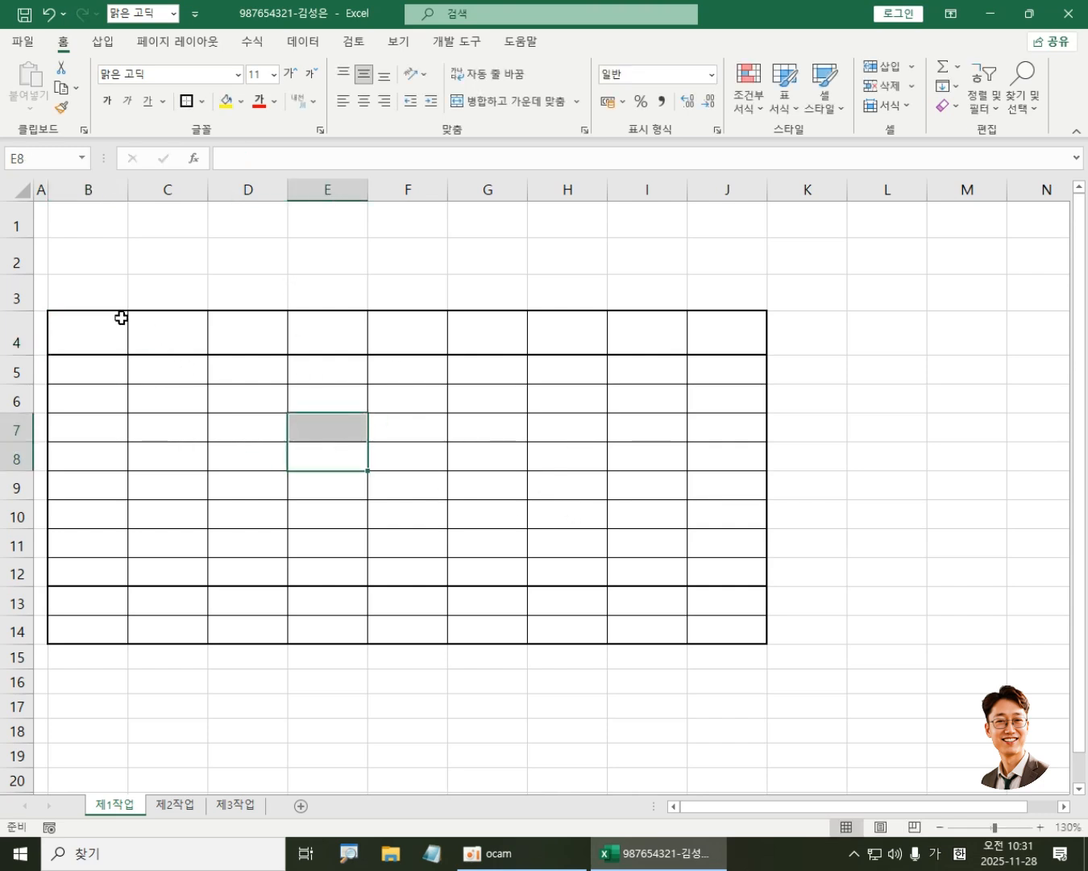
left_click(90, 327)
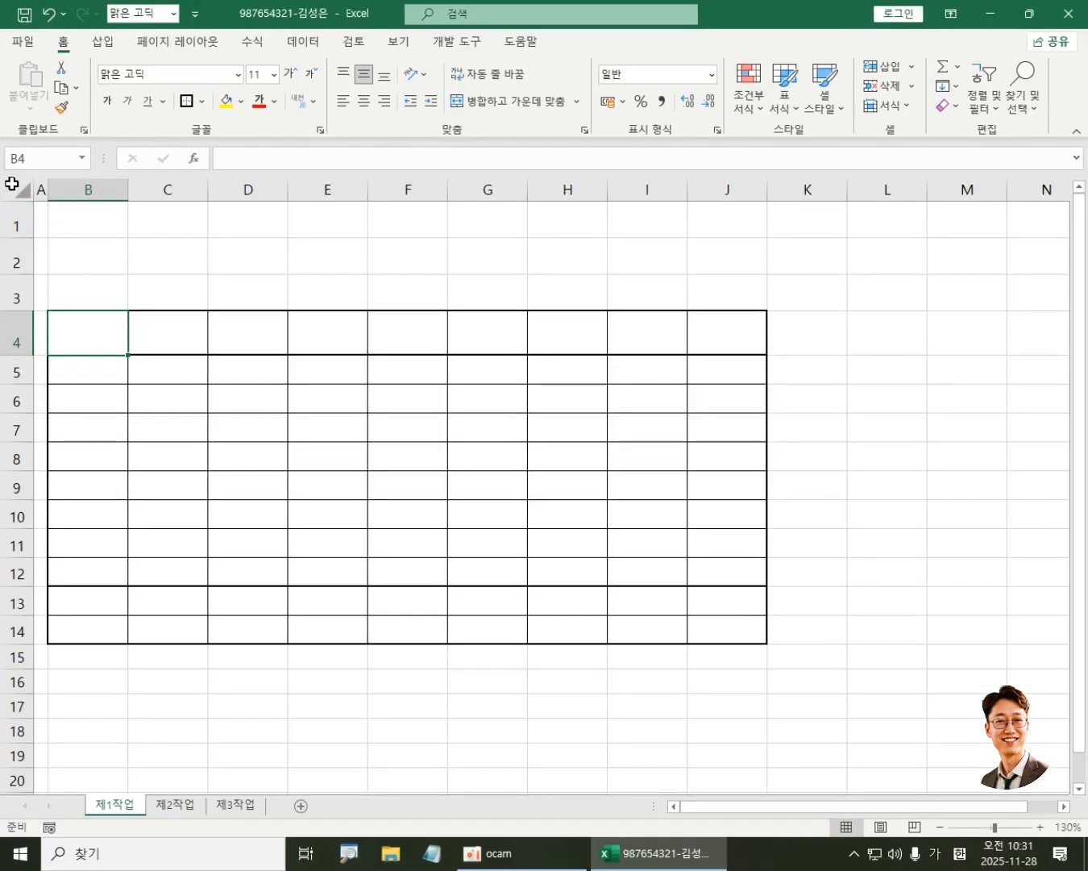
Step: Change the font of the entire 제1작업 worksheet to 굴림
left_click(10, 184)
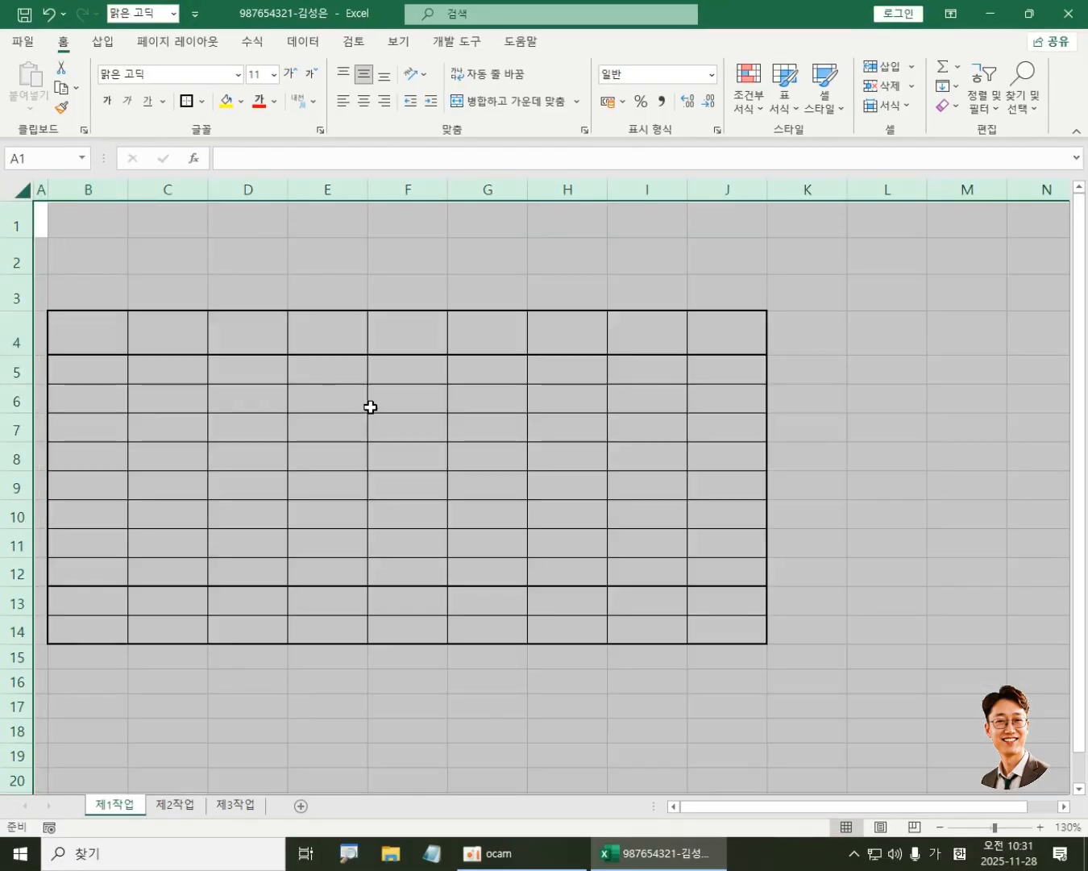
left_click(170, 79)
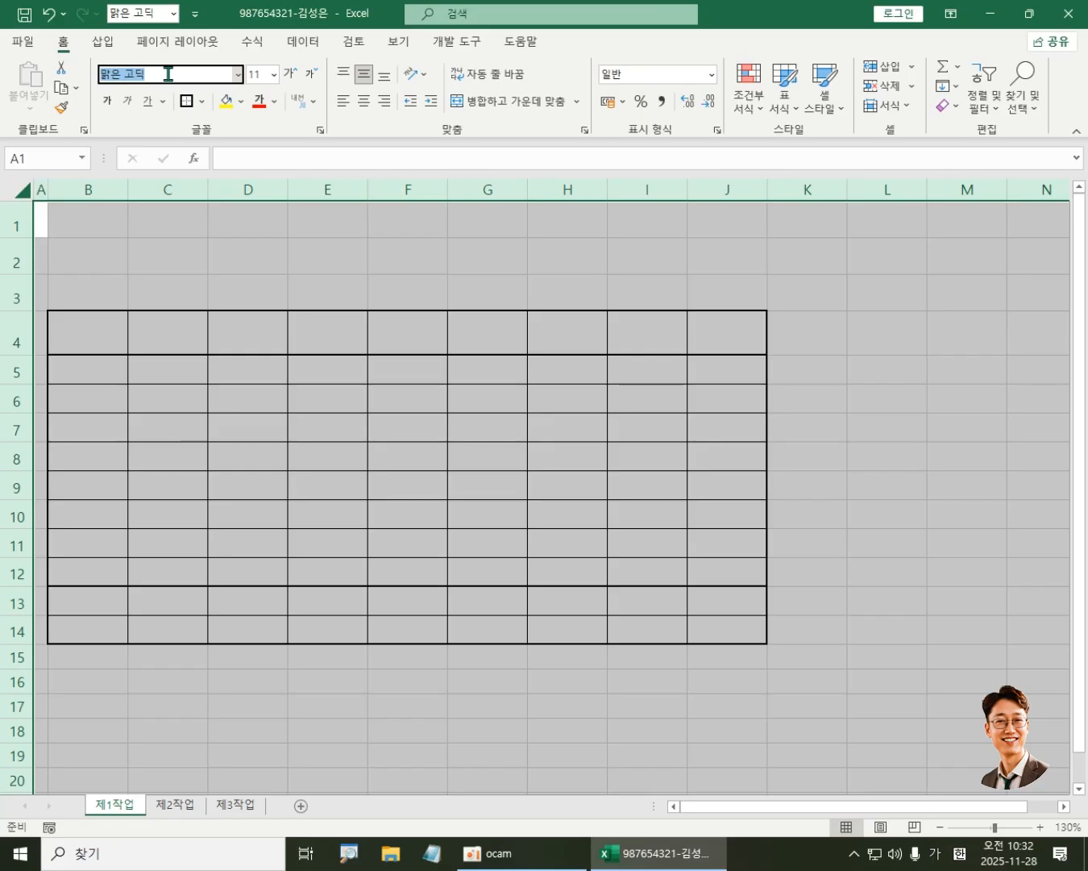
type("굴림")
key("Return")
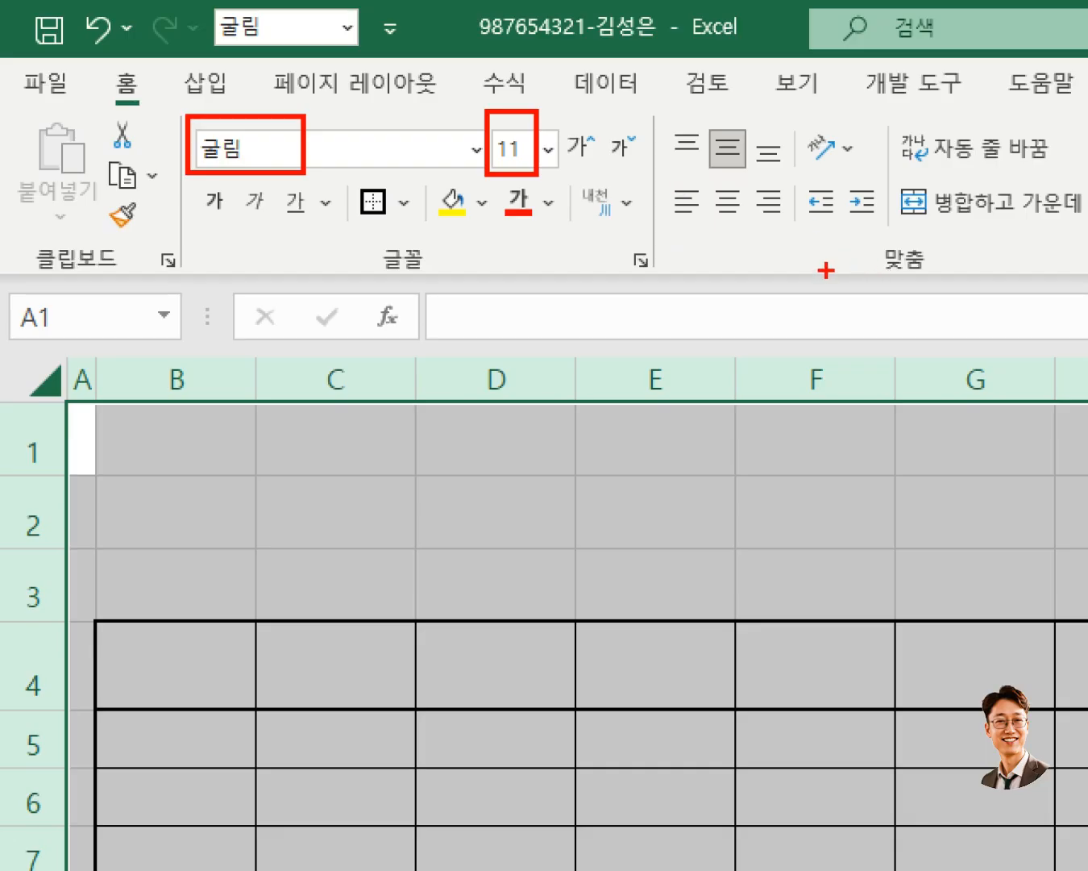
mouse_move(718, 191)
left_mouse_down()
mouse_move(758, 232)
mouse_move(736, 173)
mouse_move(719, 196)
left_mouse_up()
key("ctrl+Escape")
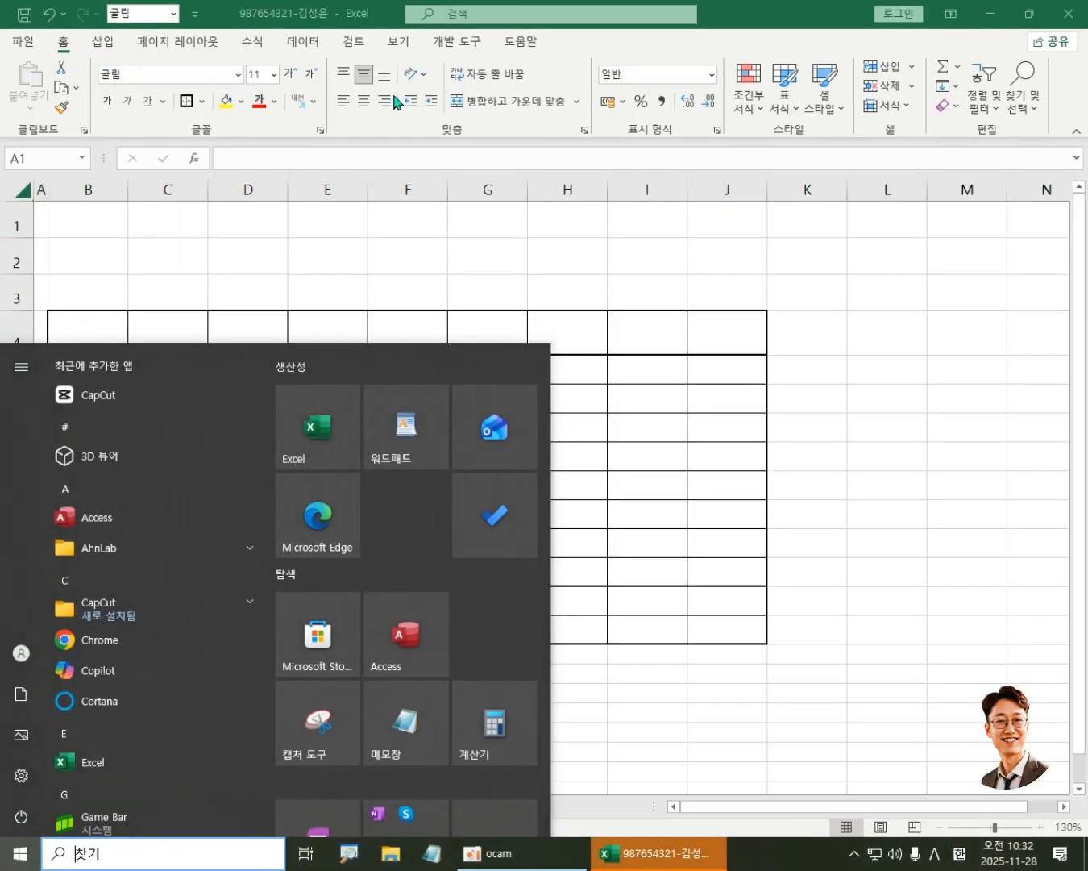
key("Escape")
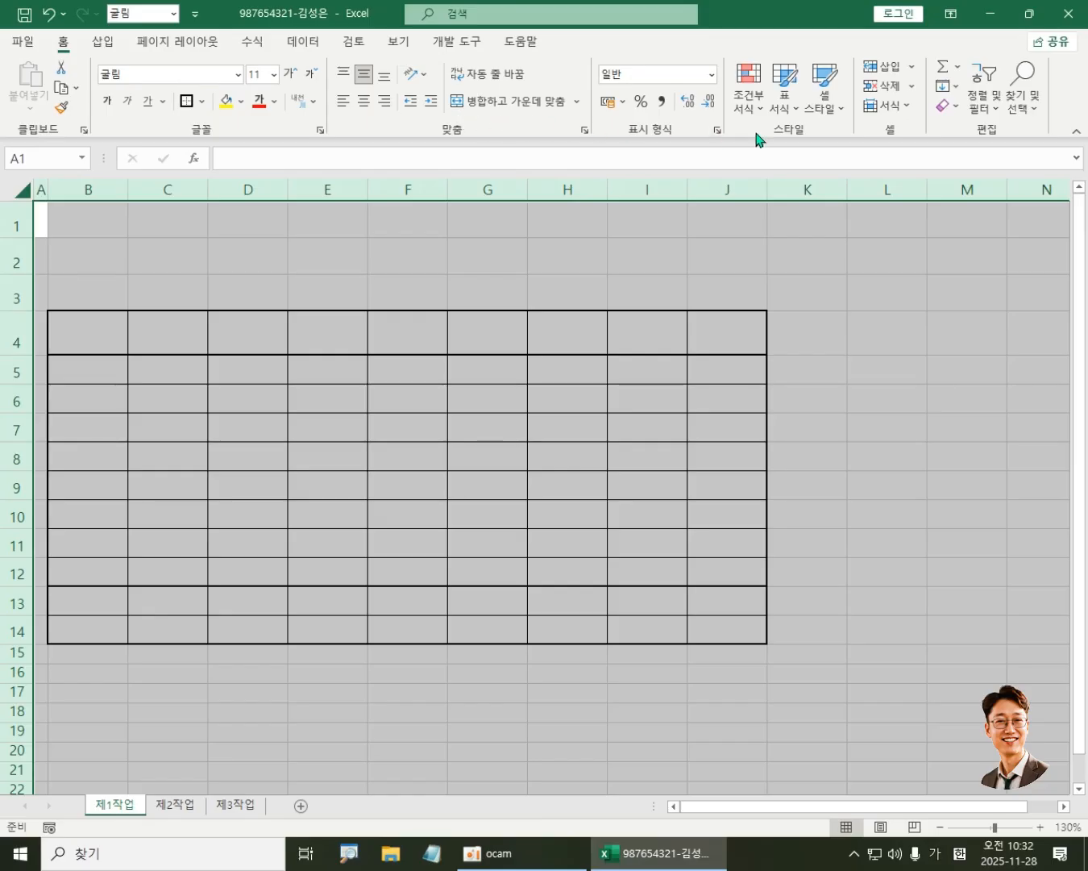
Step: Center-align all cells of the worksheet horizontally
left_click(363, 100)
key("ctrl+1")
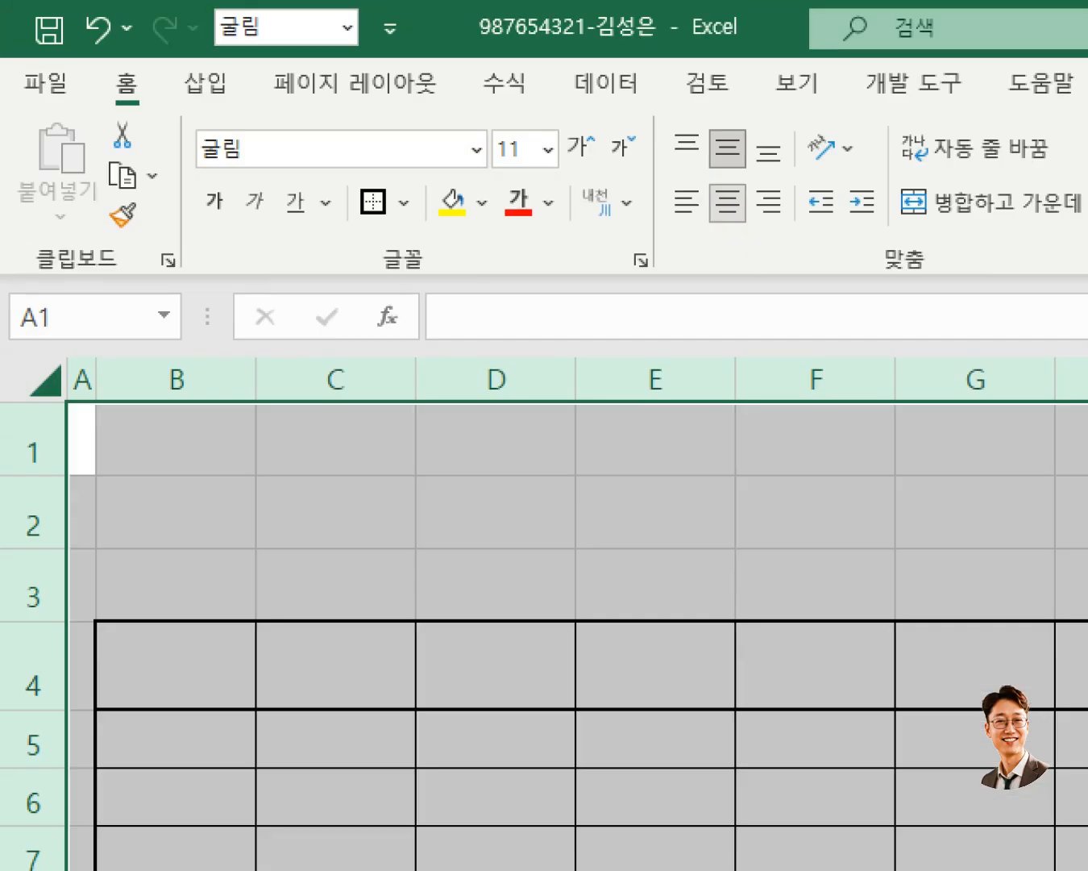
left_click_drag(174, 94, 304, 194)
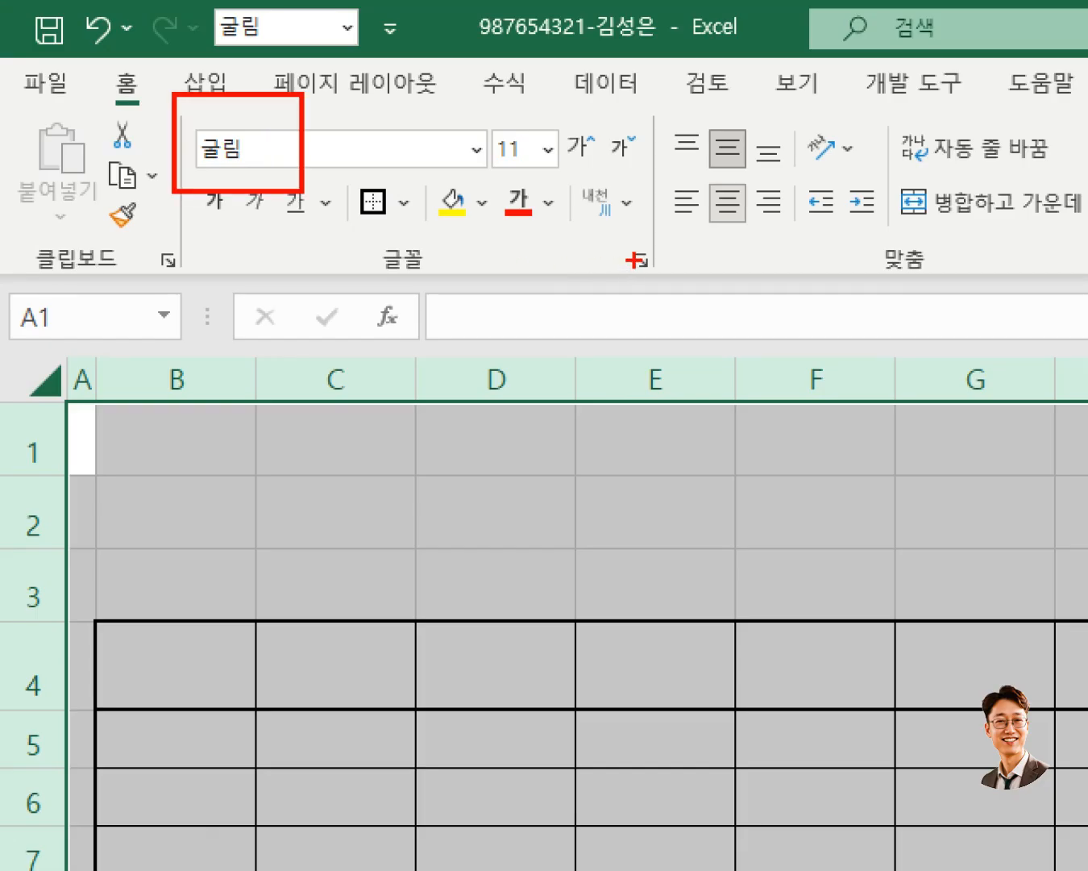
left_click_drag(695, 177, 754, 241)
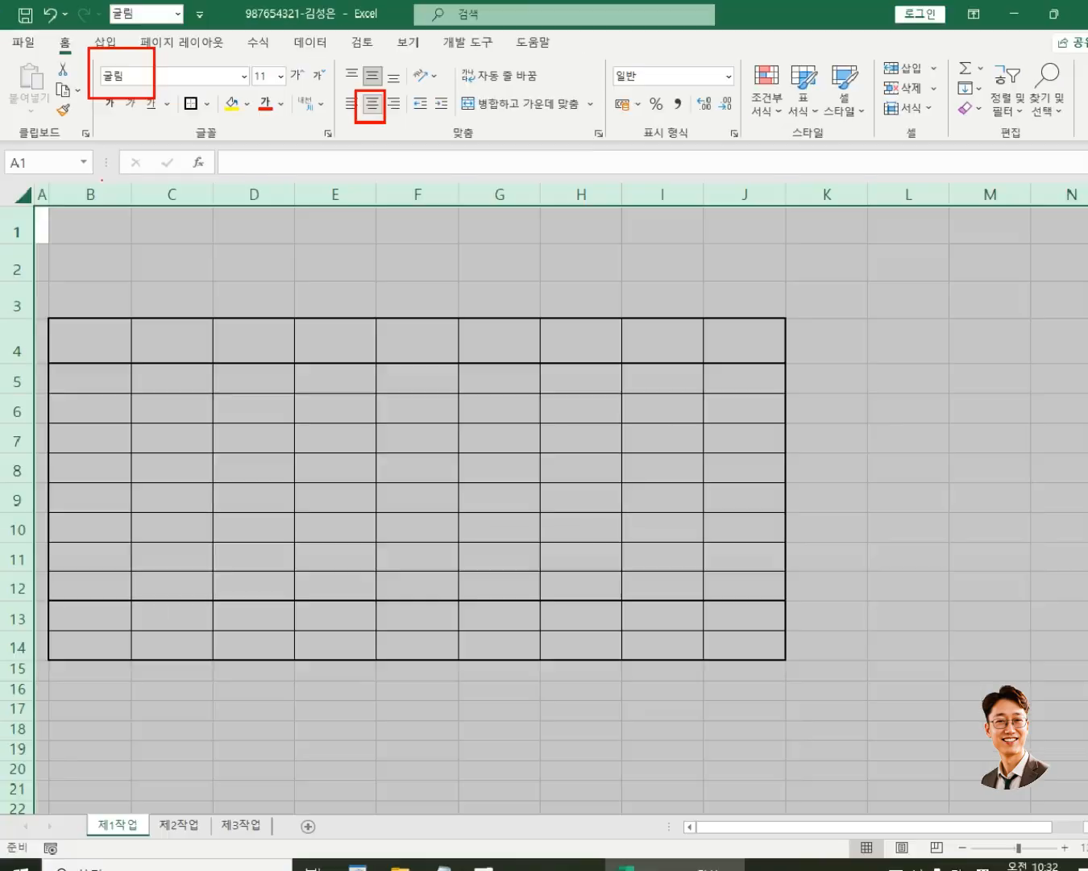
Step: Enter the header 임대코드 in cell B4
left_click(70, 331)
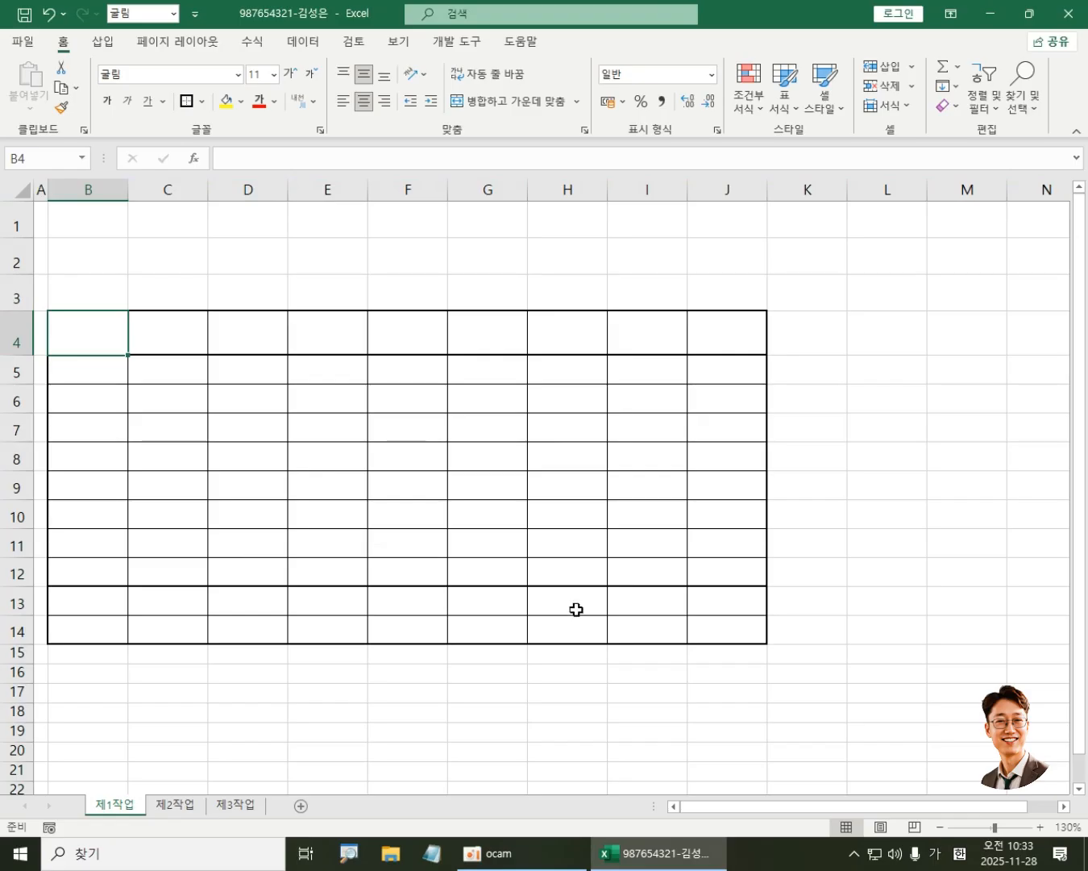
type("임")
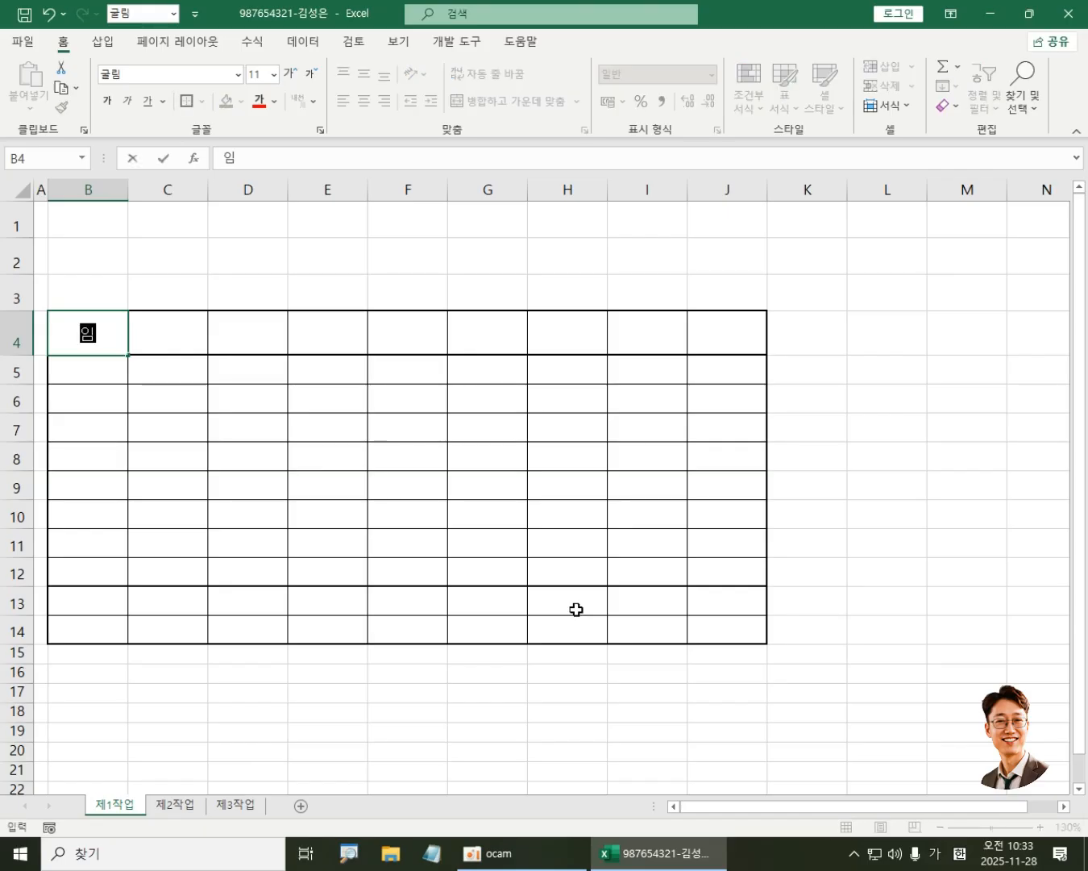
type("대코드")
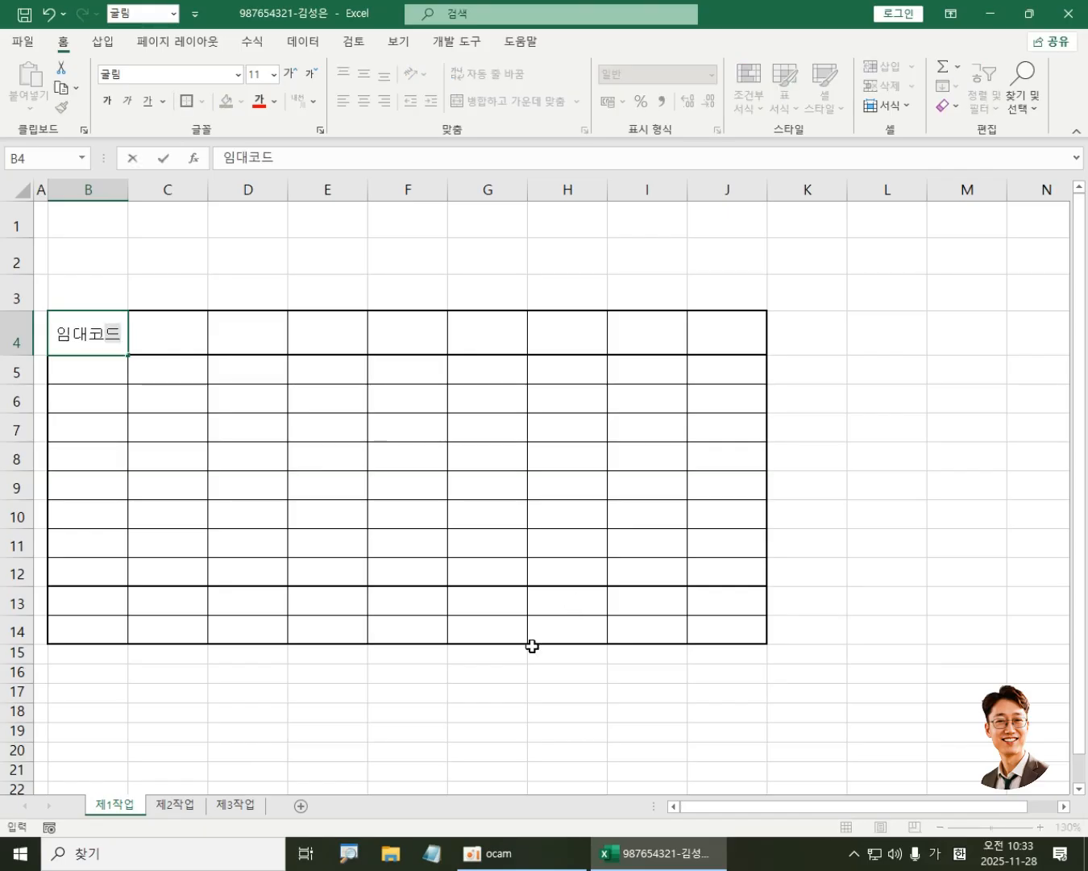
left_click(491, 853)
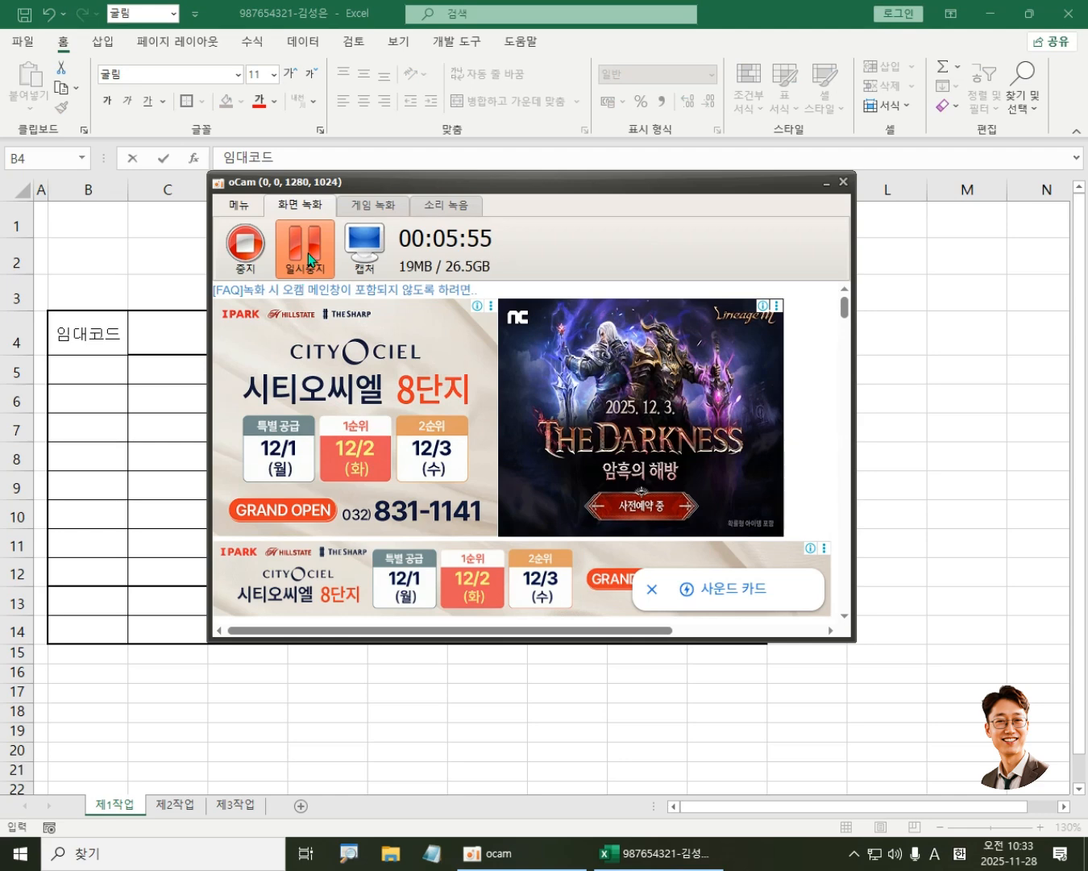
left_click(311, 259)
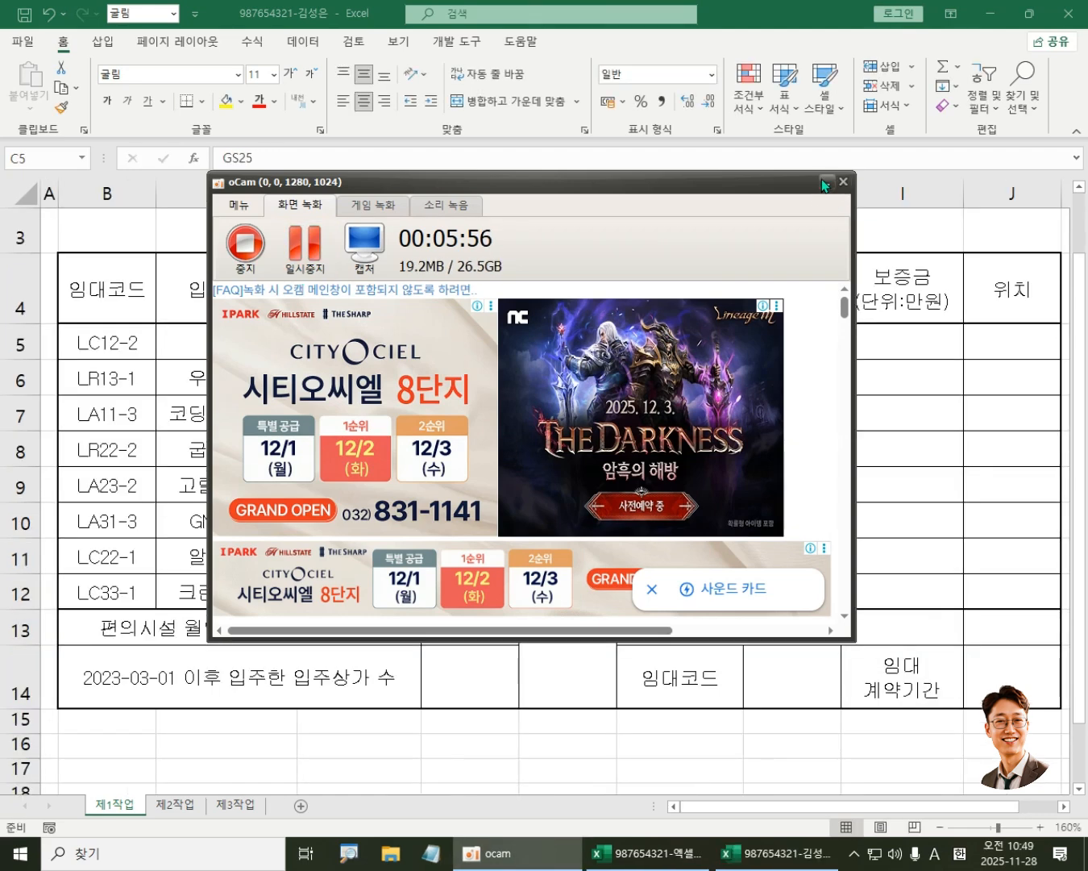
left_click(827, 182)
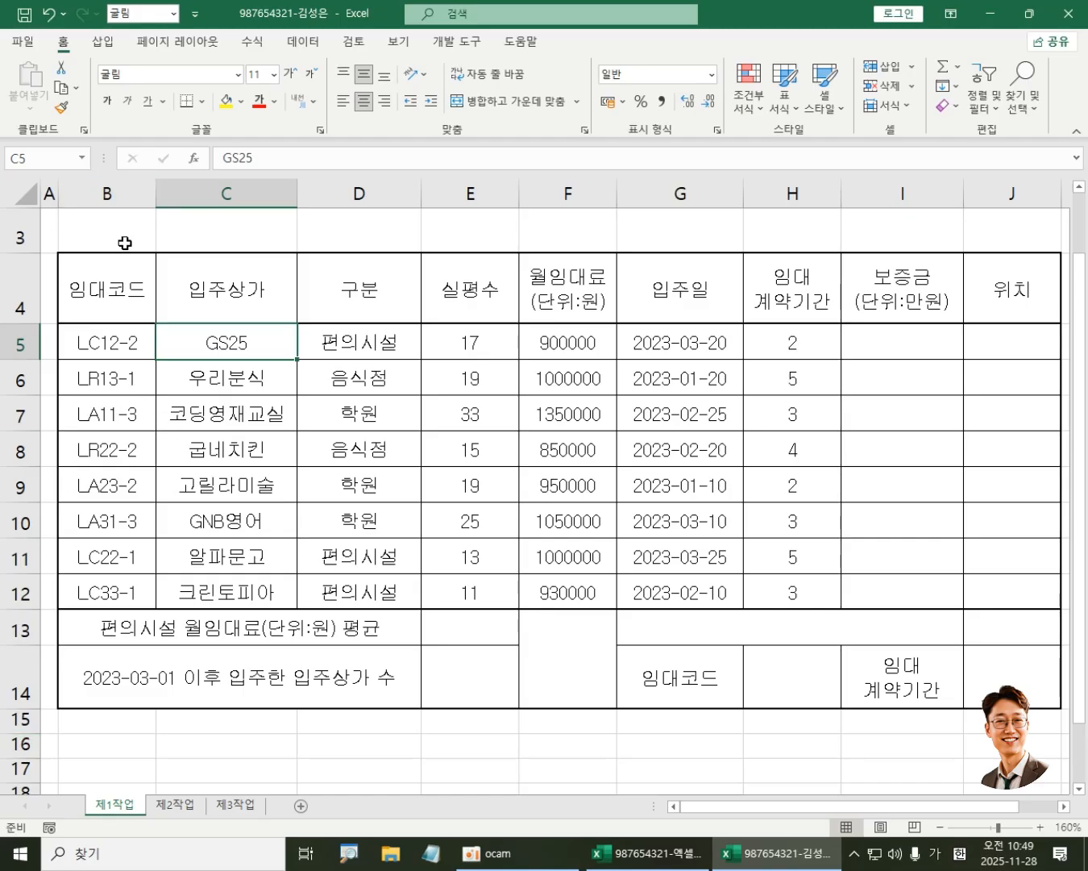
Step: Fill the table header row B4:J4 with the standard orange (주황) color
left_click_drag(117, 287, 165, 288)
left_click_drag(626, 295, 986, 287)
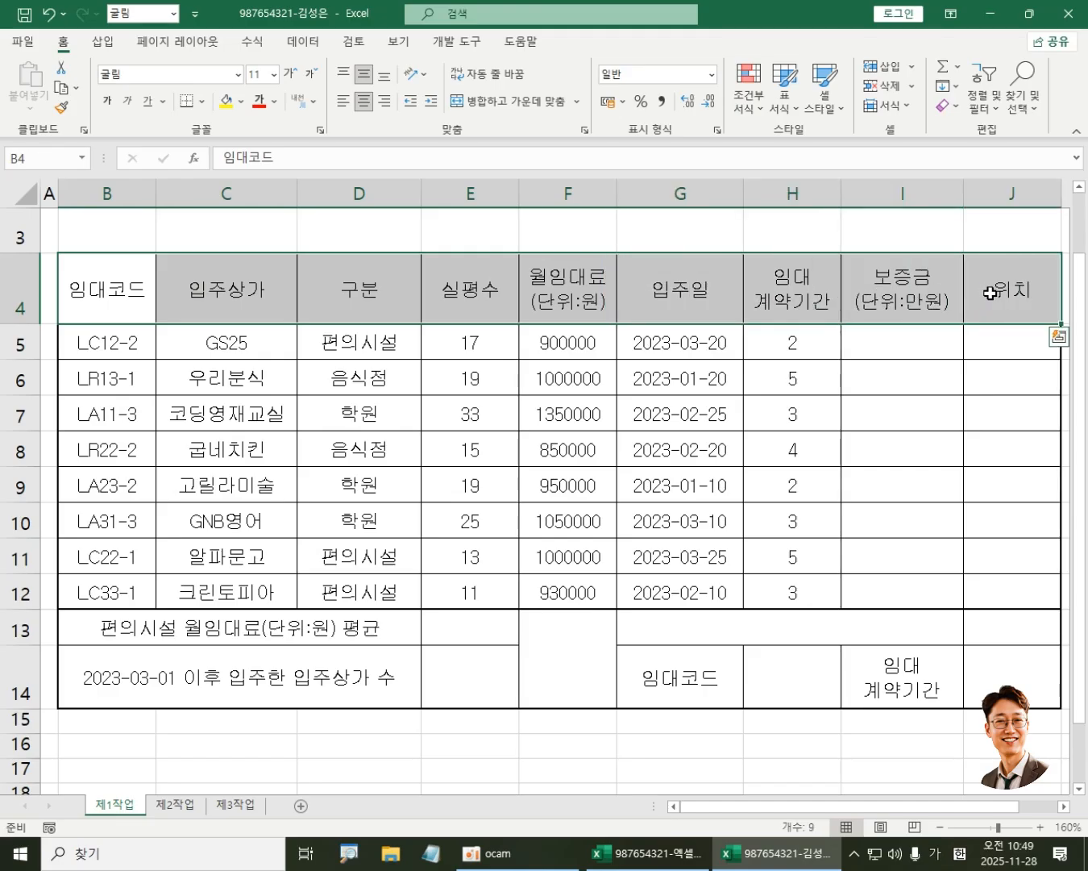
left_click(243, 103)
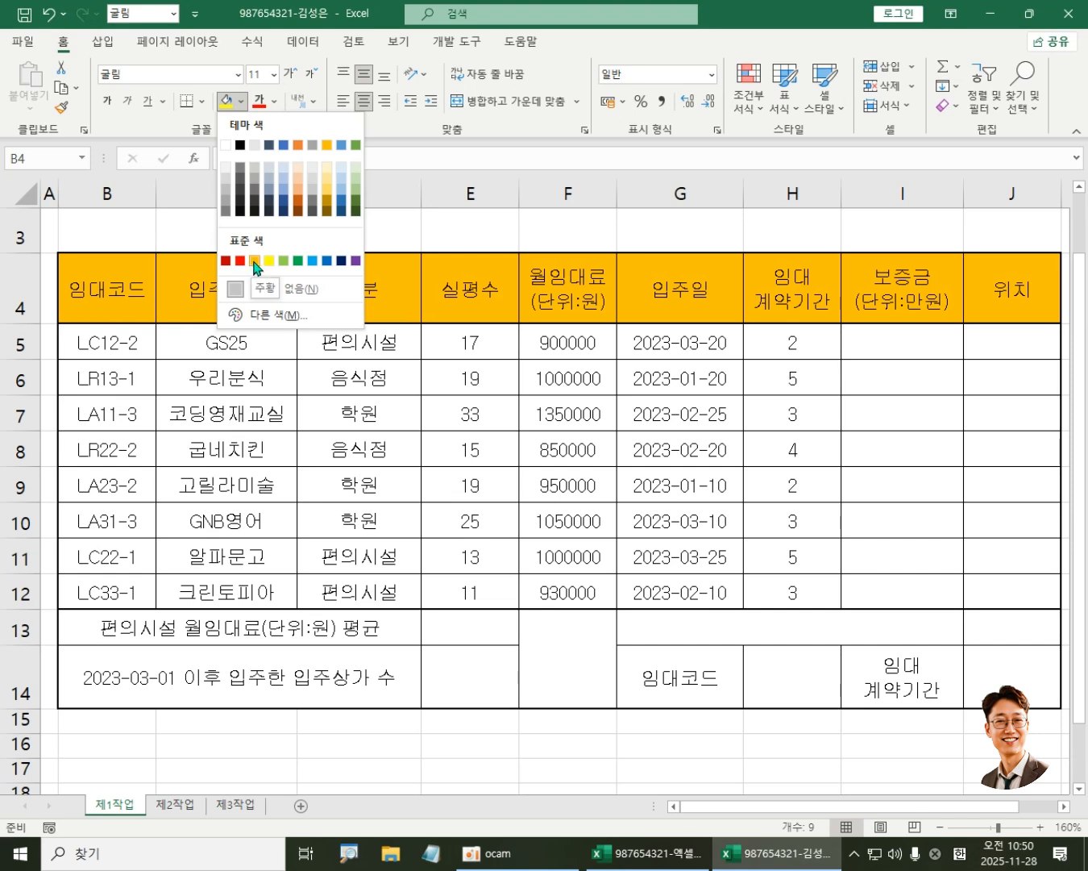
left_click(254, 264)
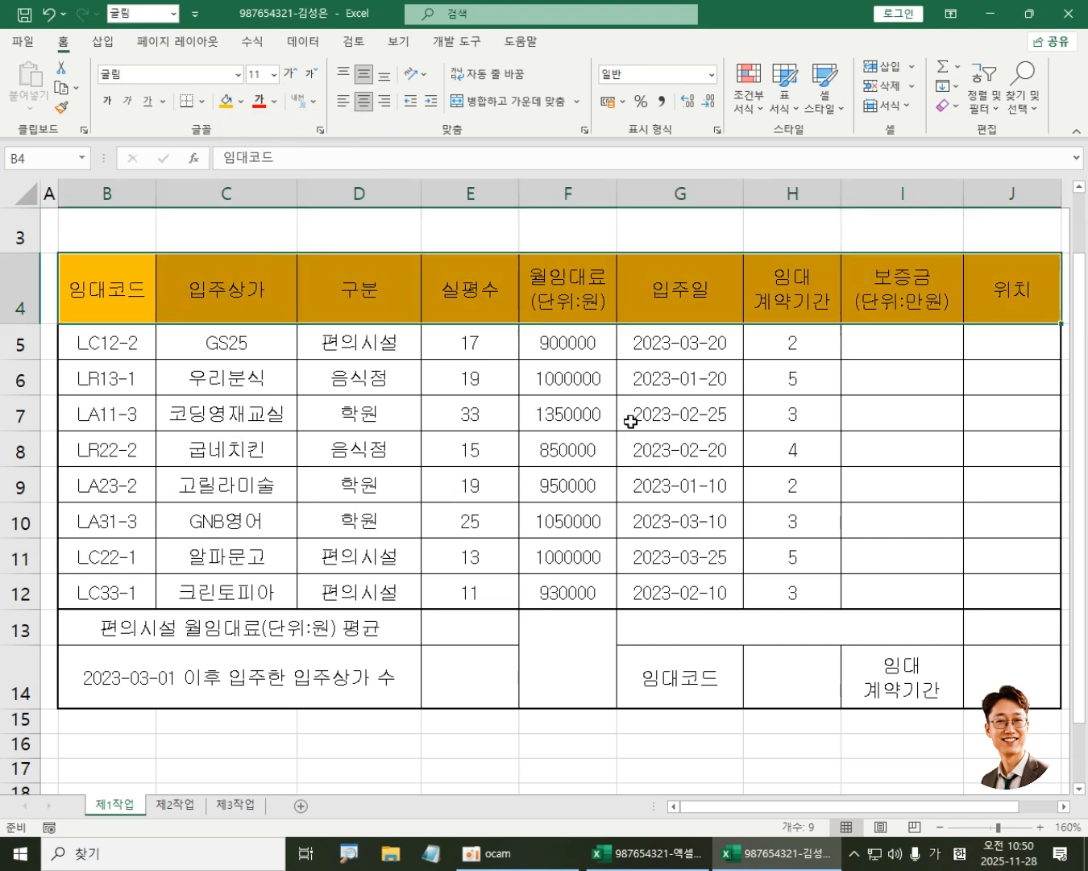
Step: Fill the label cells 임대코드 in G14 and 임대 계약기간 in I14 with the same orange color
left_click(680, 683)
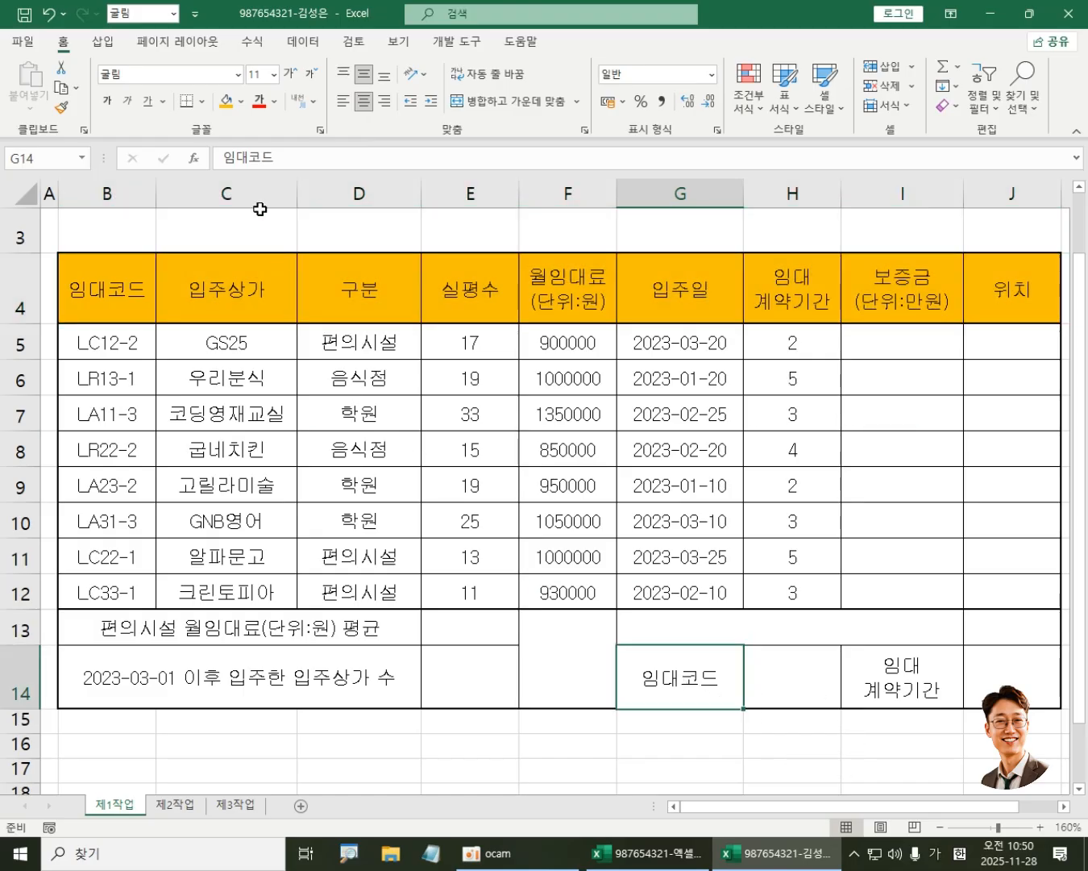
left_click(227, 102)
left_click(924, 691)
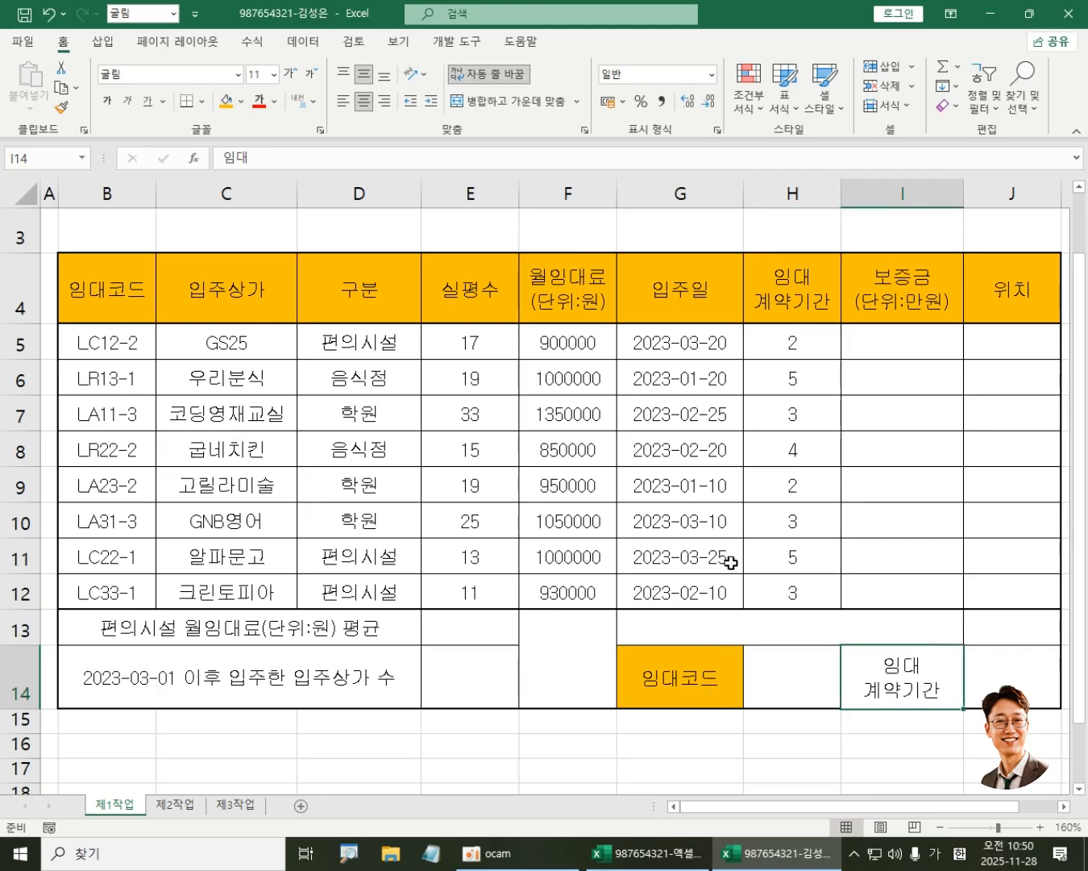
left_click(227, 102)
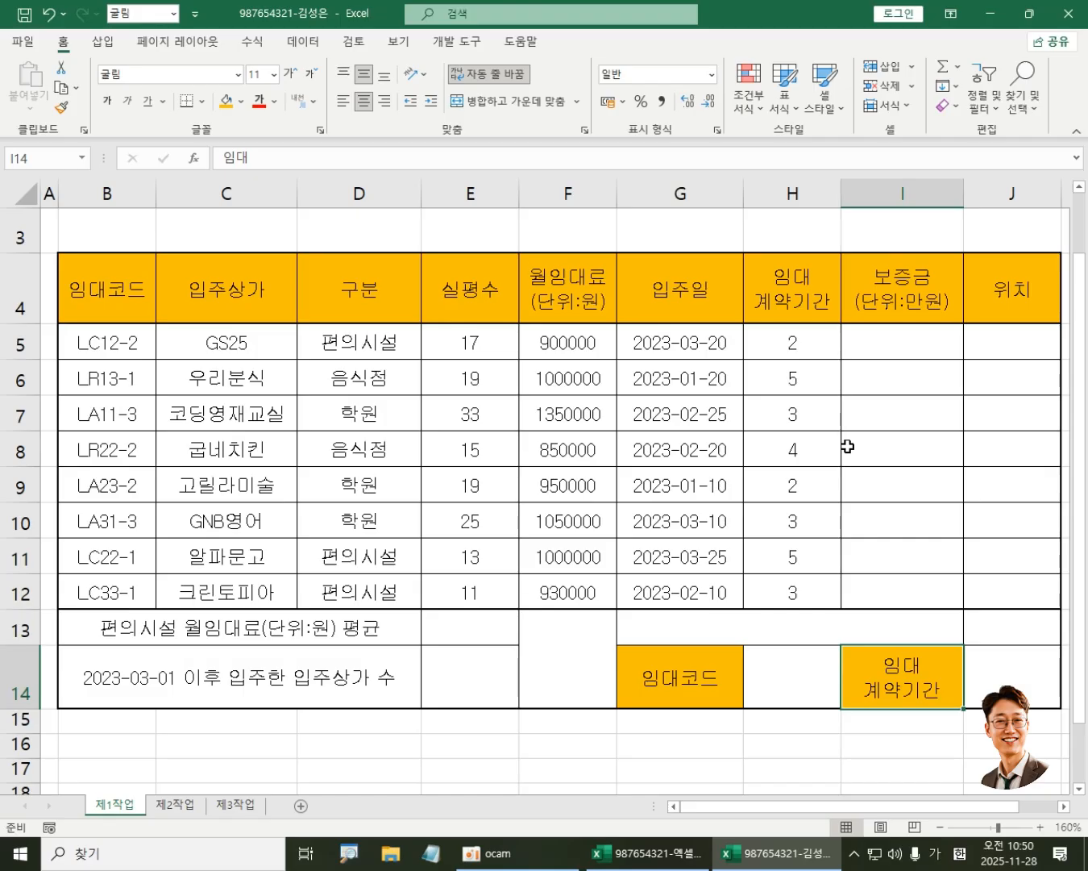
Step: Enter the label 최대 임대 계약기간 in the merged cell G13:I13
left_click(739, 631)
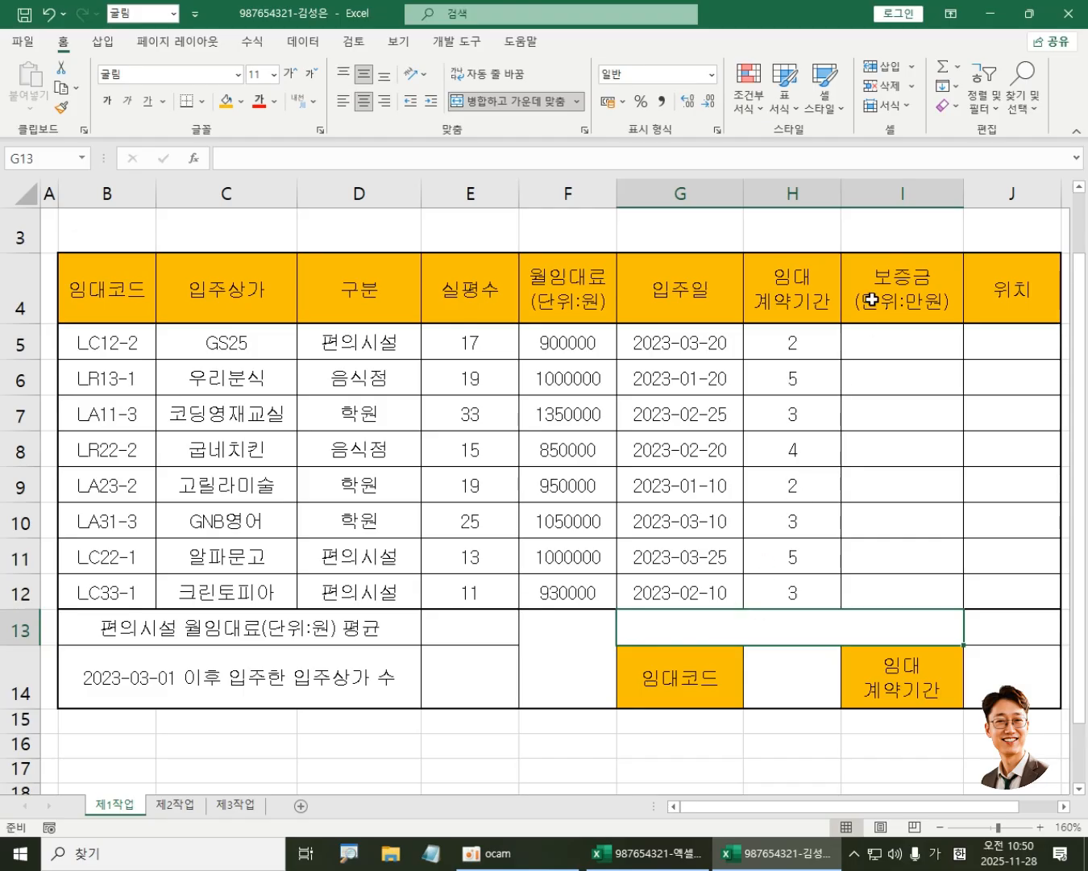
type("최대")
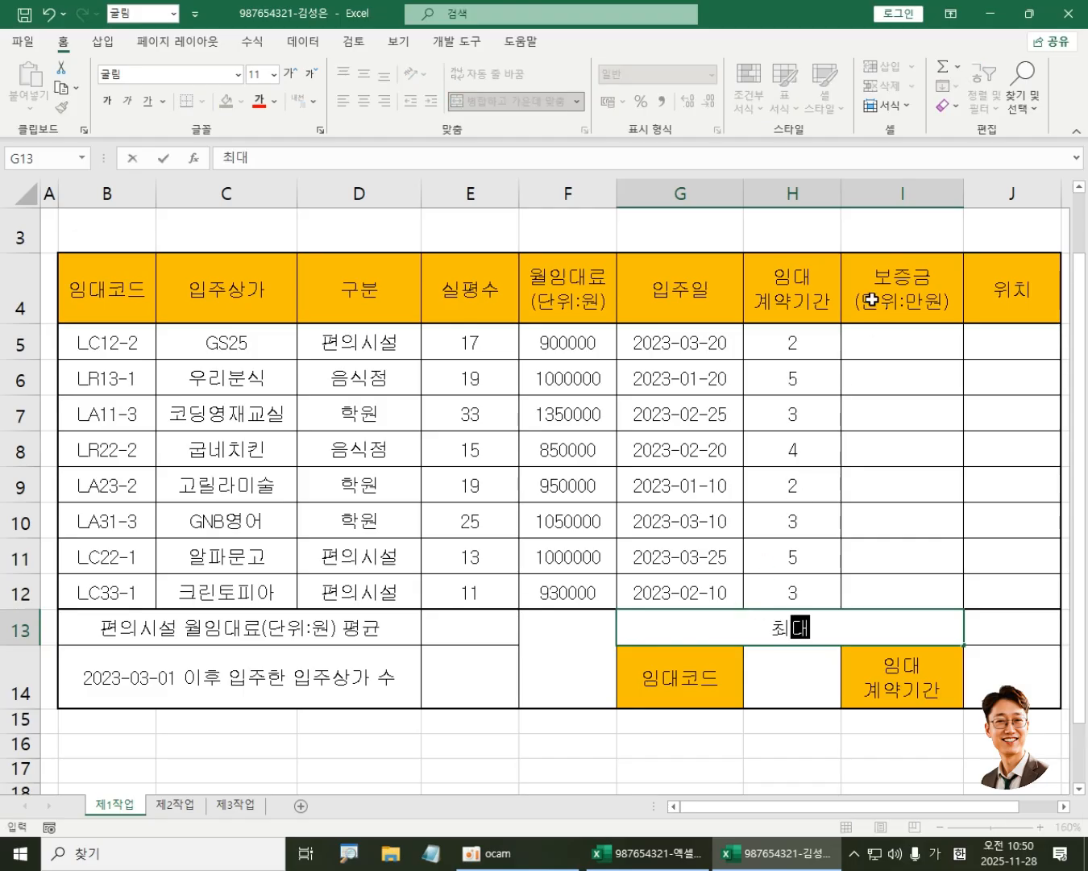
type(" 이ㅁ대 ㄱ")
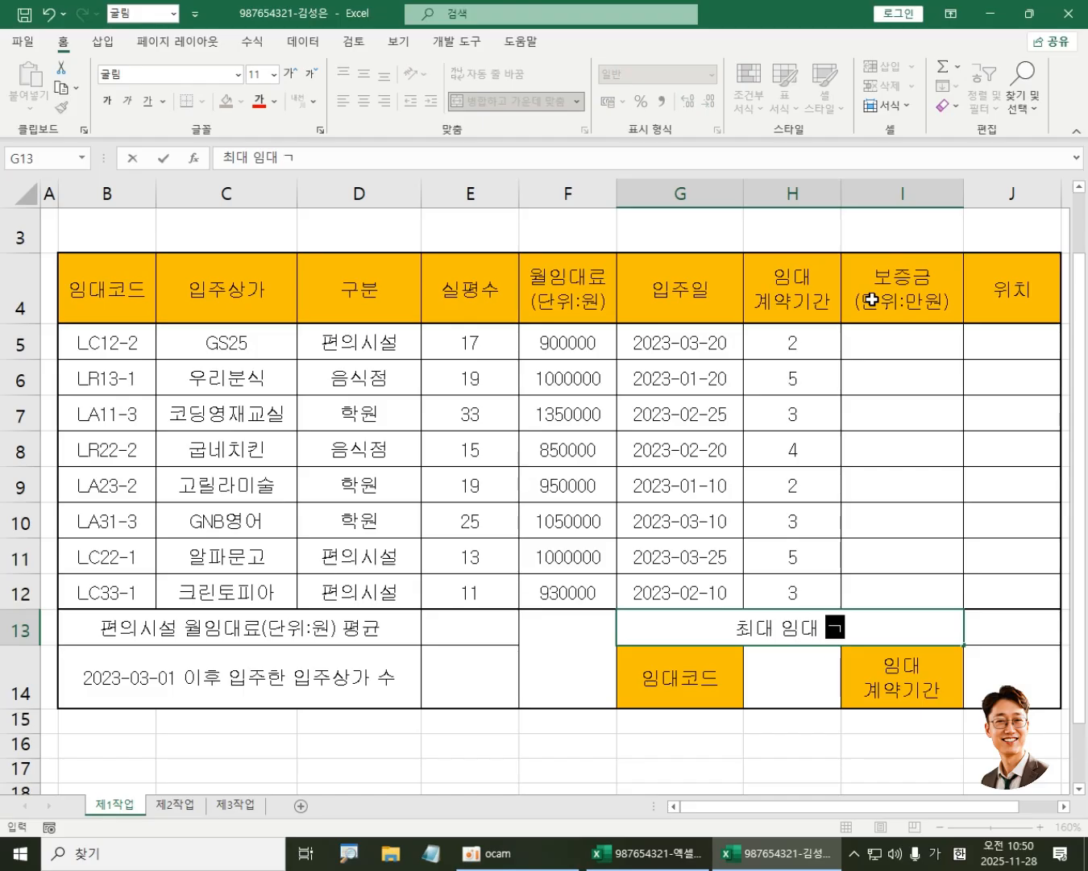
type("ㅖ약기가")
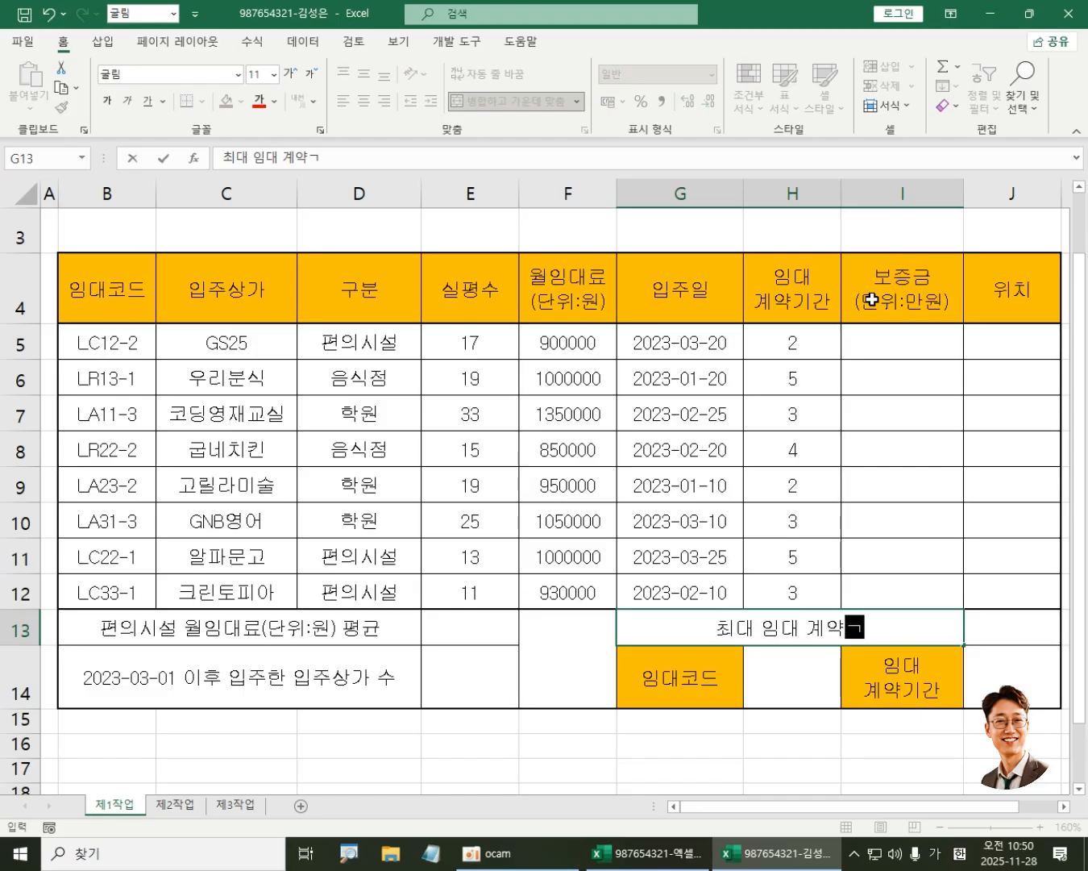
type("ㄴ")
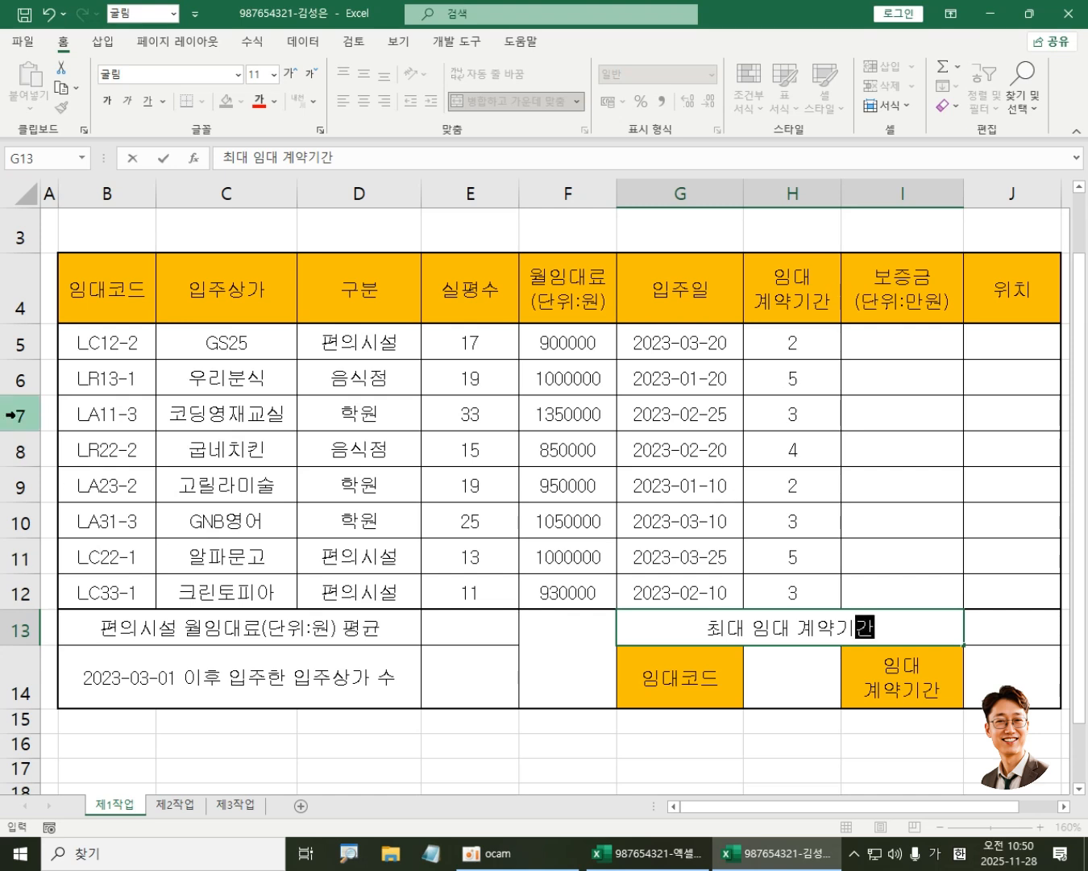
key("ctrl+1")
left_click(27, 326)
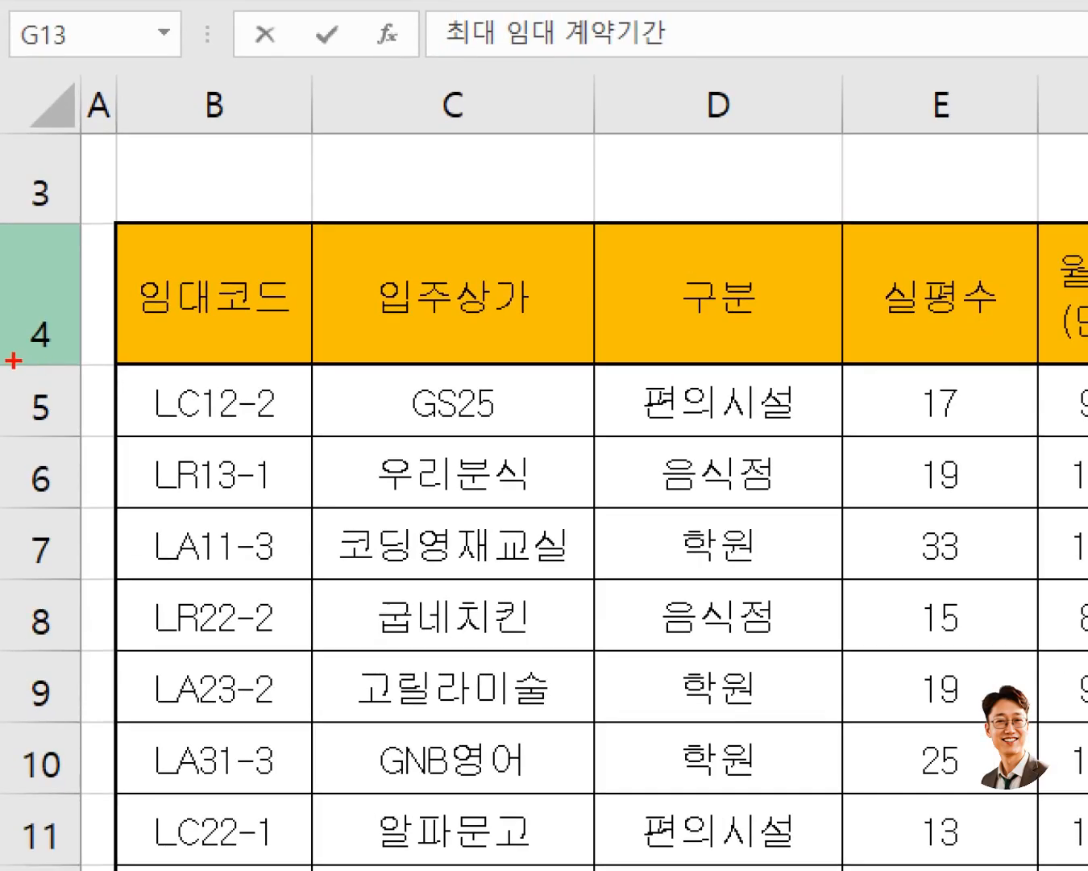
left_click_drag(13, 361, 83, 363)
left_click_drag(70, 377, 71, 413)
key("Escape")
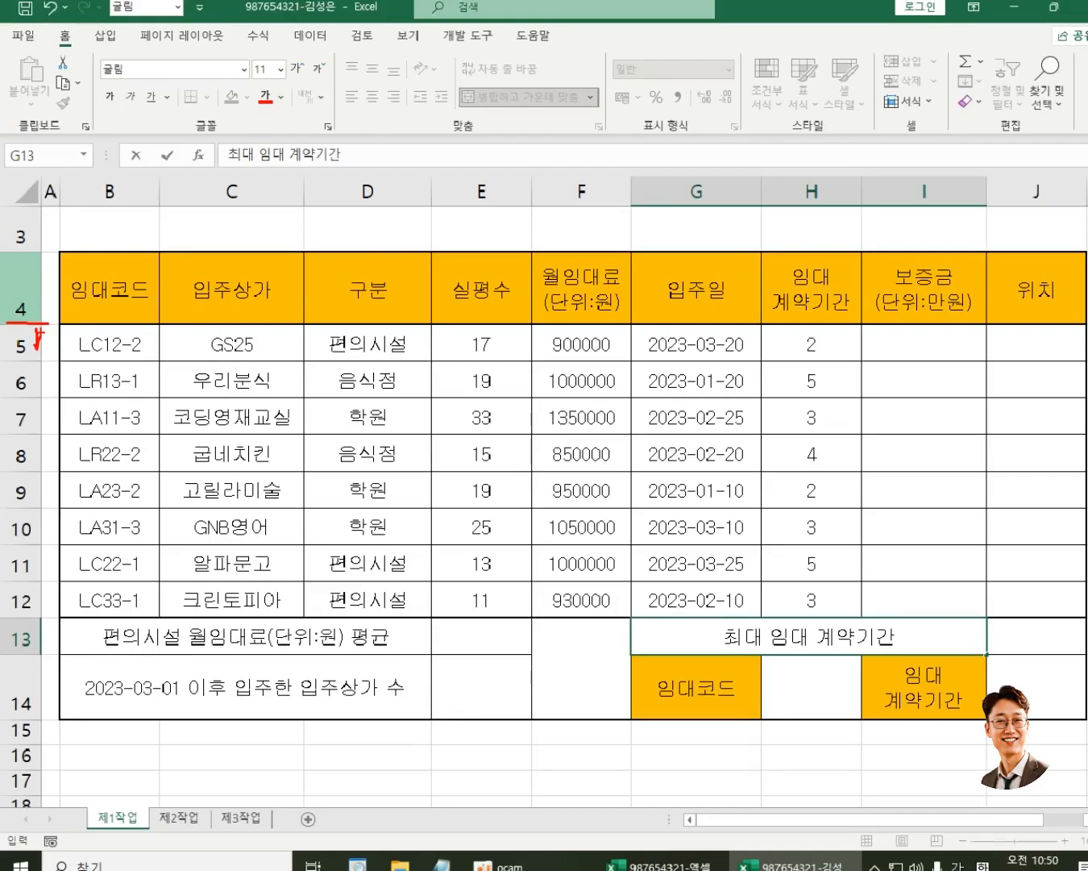
key("ctrl+1")
left_click(37, 624)
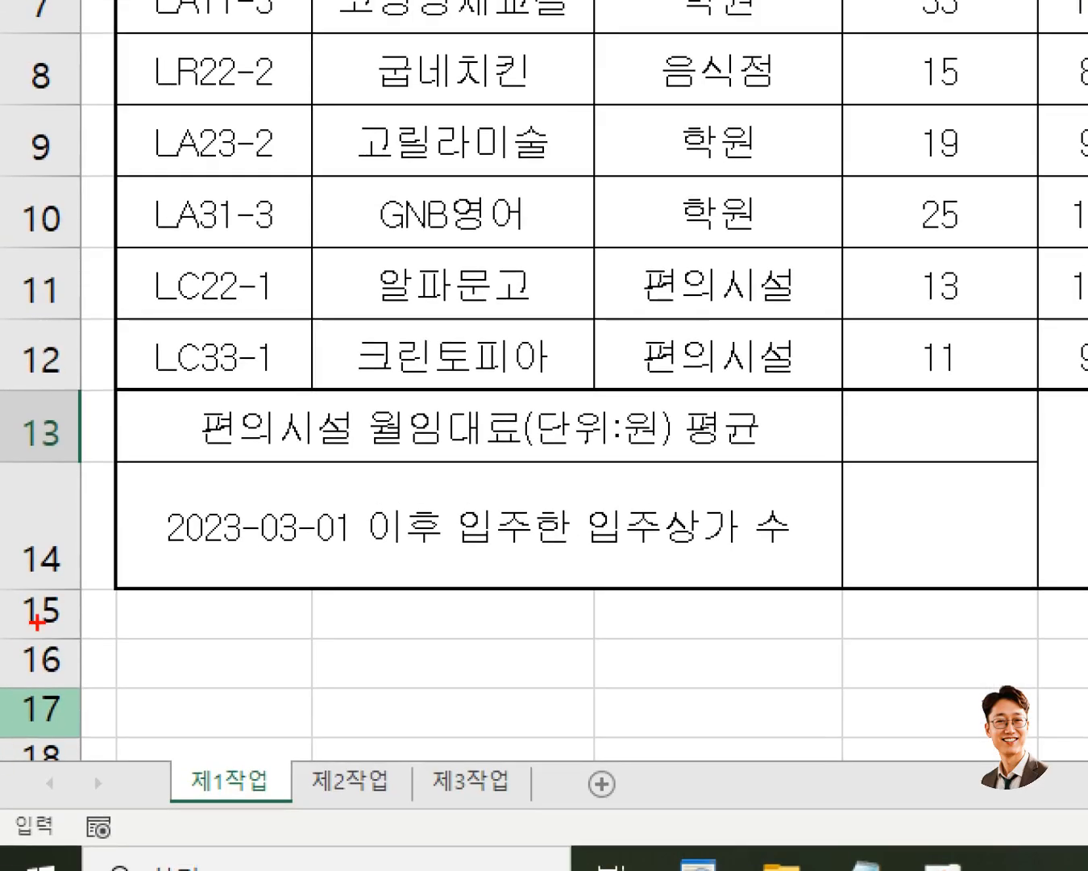
mouse_move(23, 588)
left_mouse_down()
mouse_move(97, 593)
mouse_move(81, 650)
mouse_move(102, 628)
left_mouse_up()
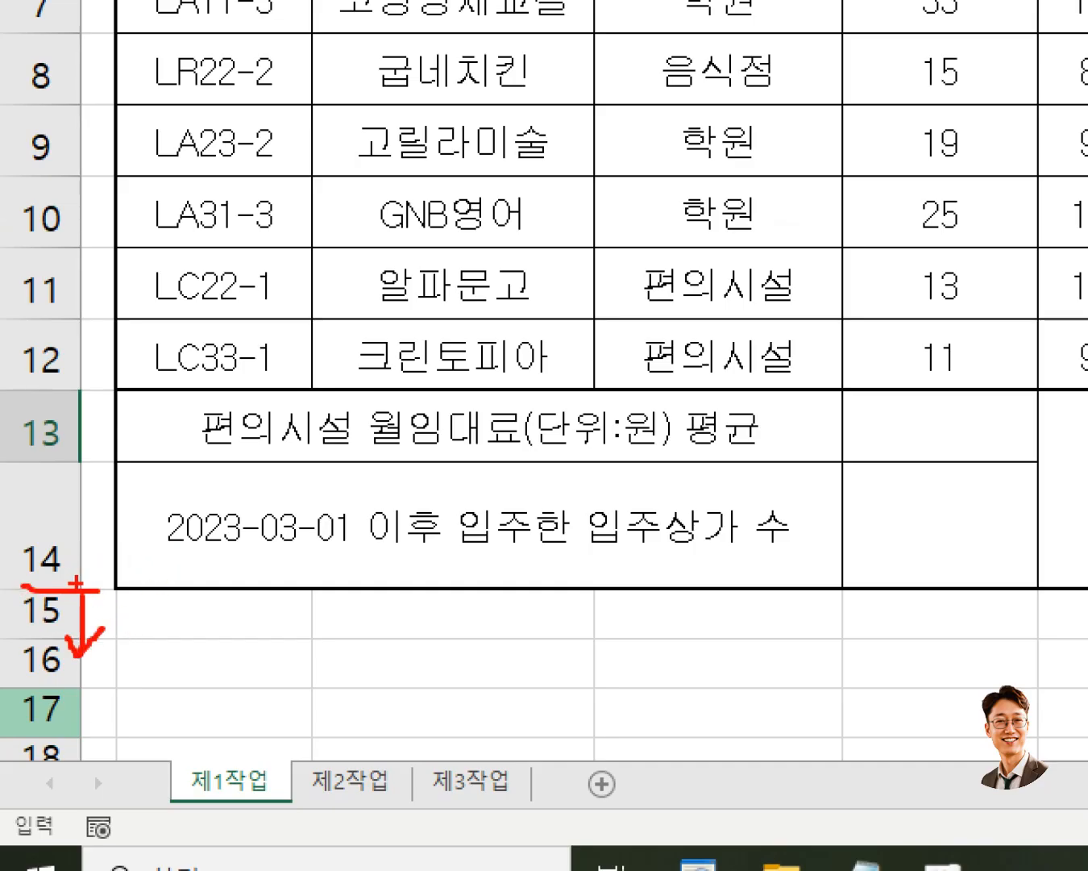
key("Escape")
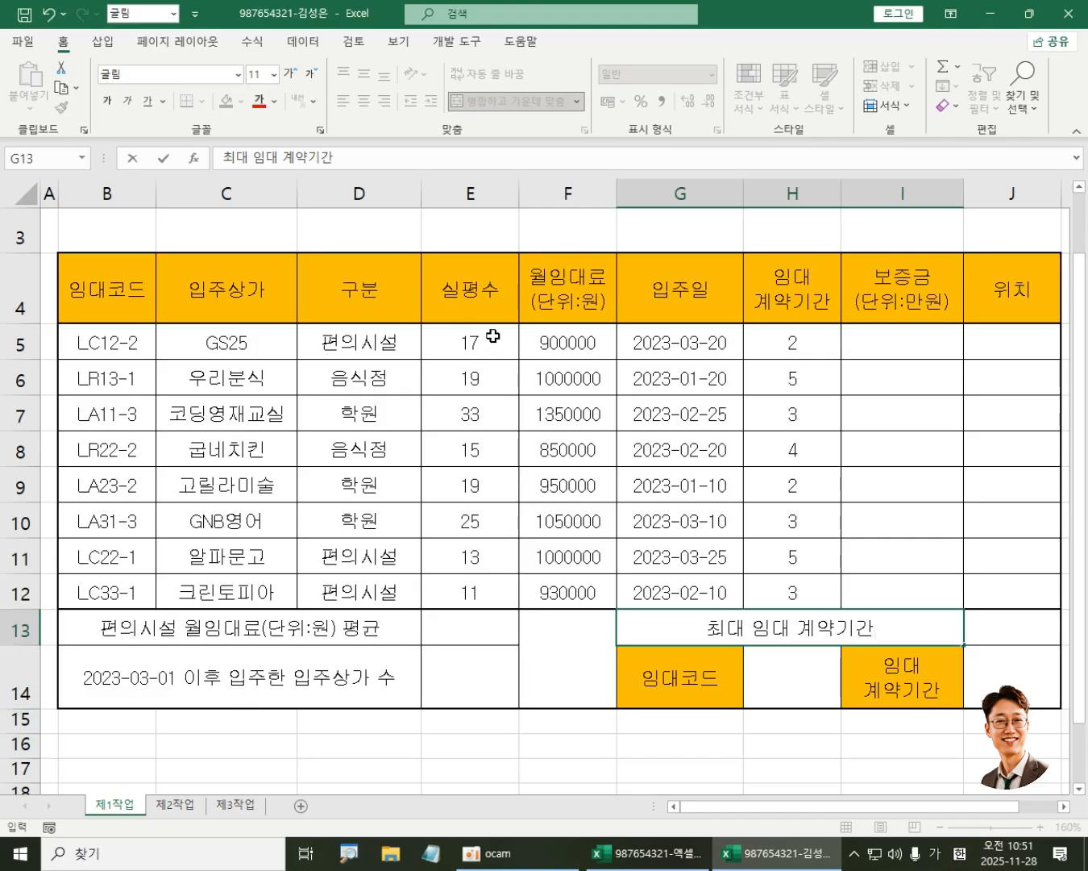
Step: Right-align the numeric data in E5:H12, but center the 입주일 dates in G5:G12
left_click_drag(492, 336, 486, 582)
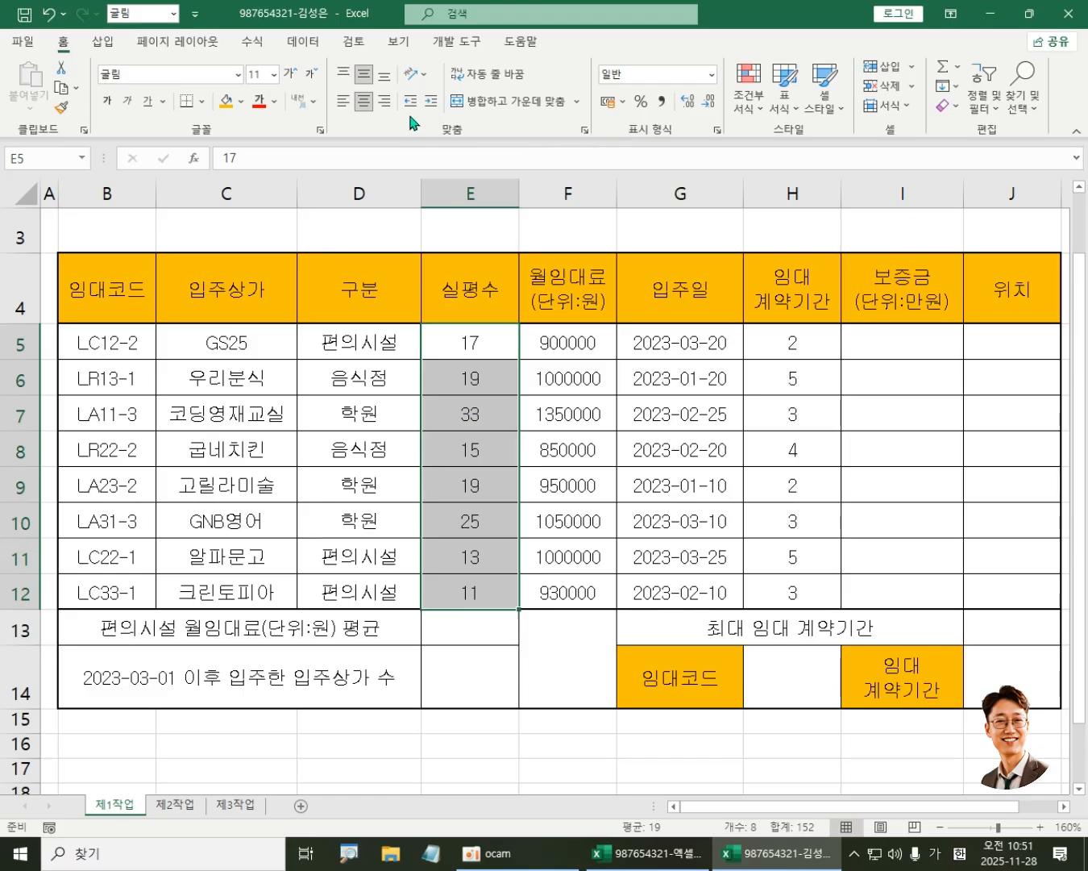
left_click(385, 101)
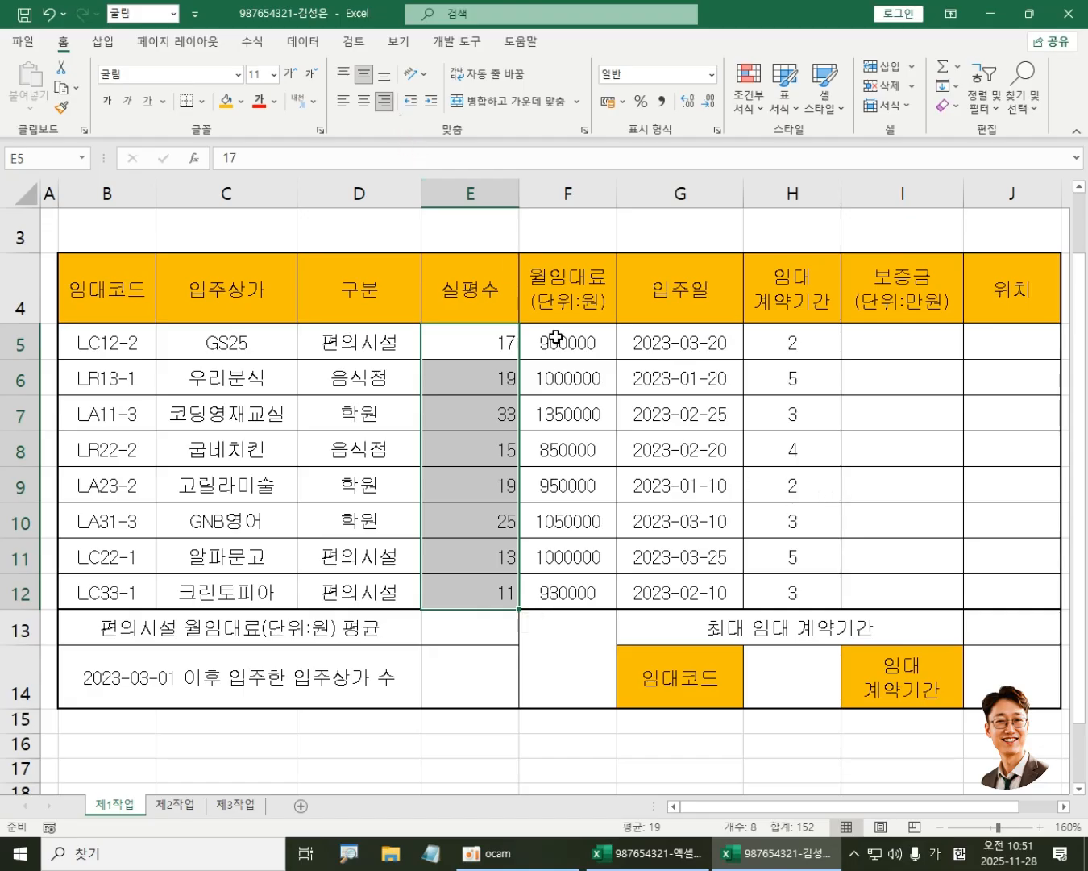
left_click_drag(555, 335, 811, 602)
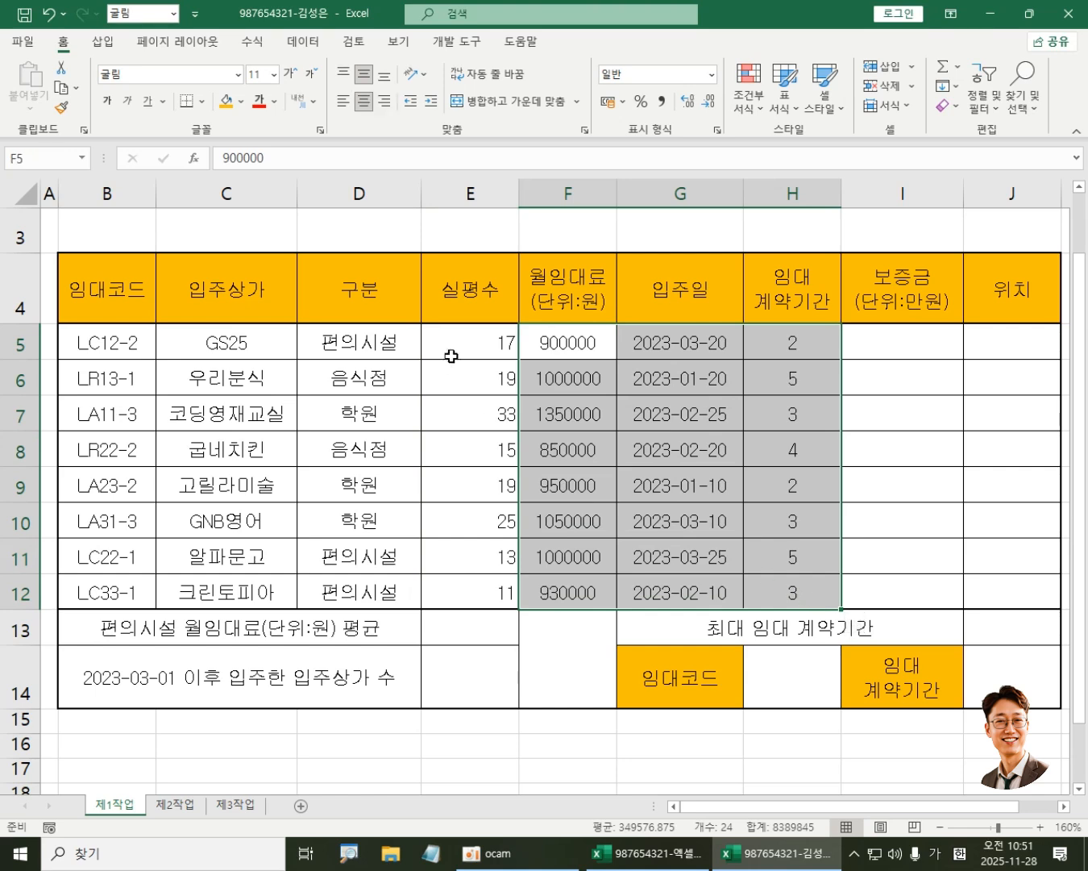
left_click_drag(450, 353, 813, 586)
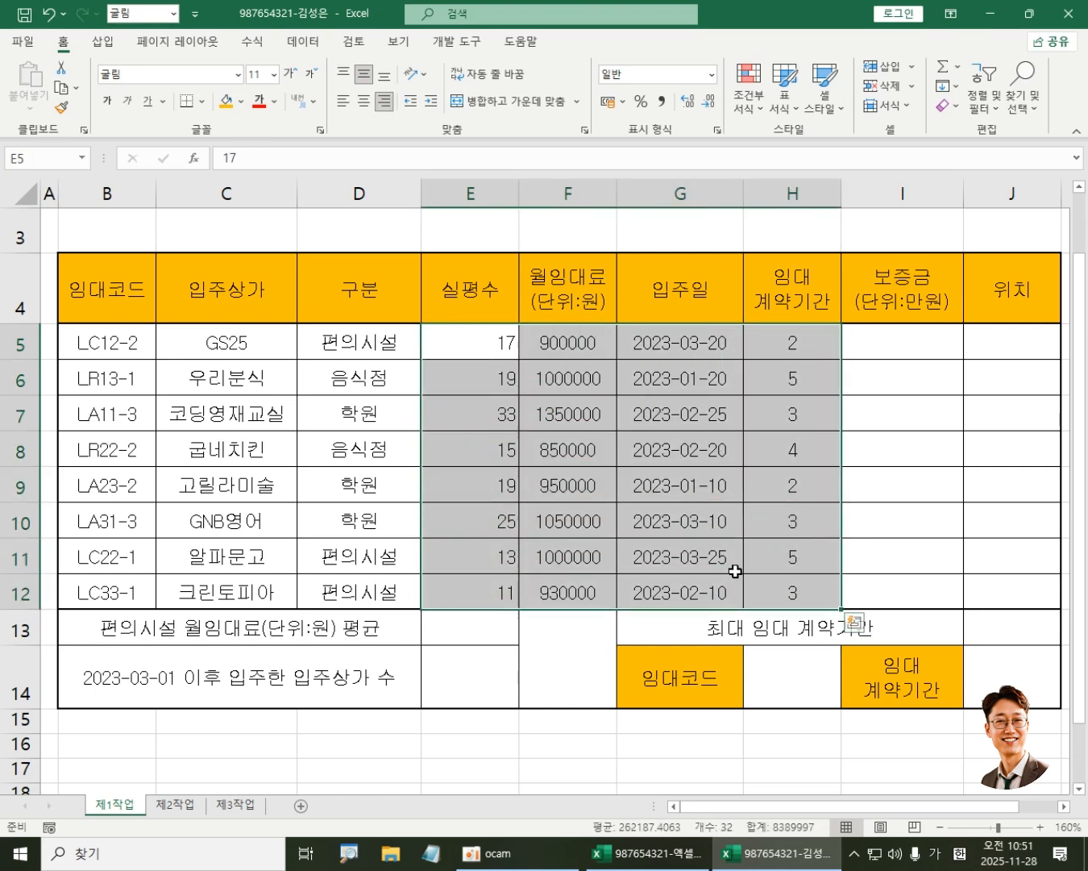
left_click(384, 102)
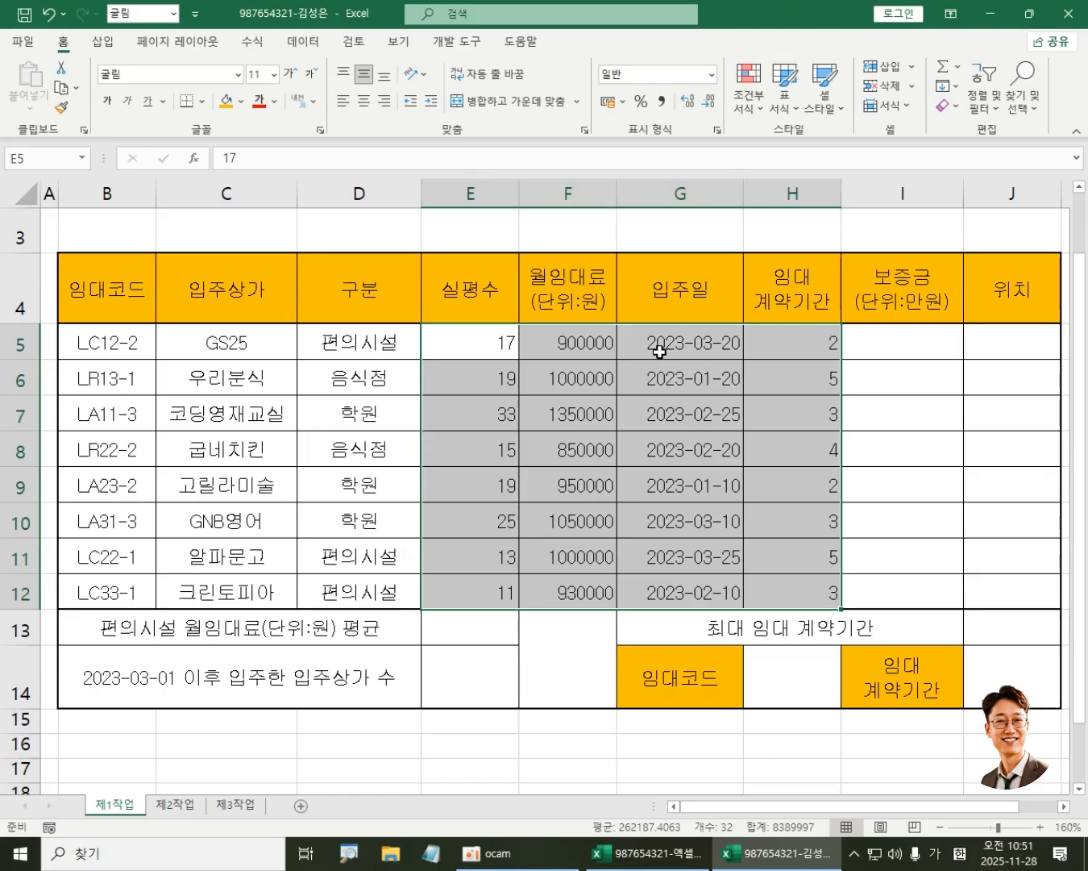
left_click_drag(690, 339, 686, 597)
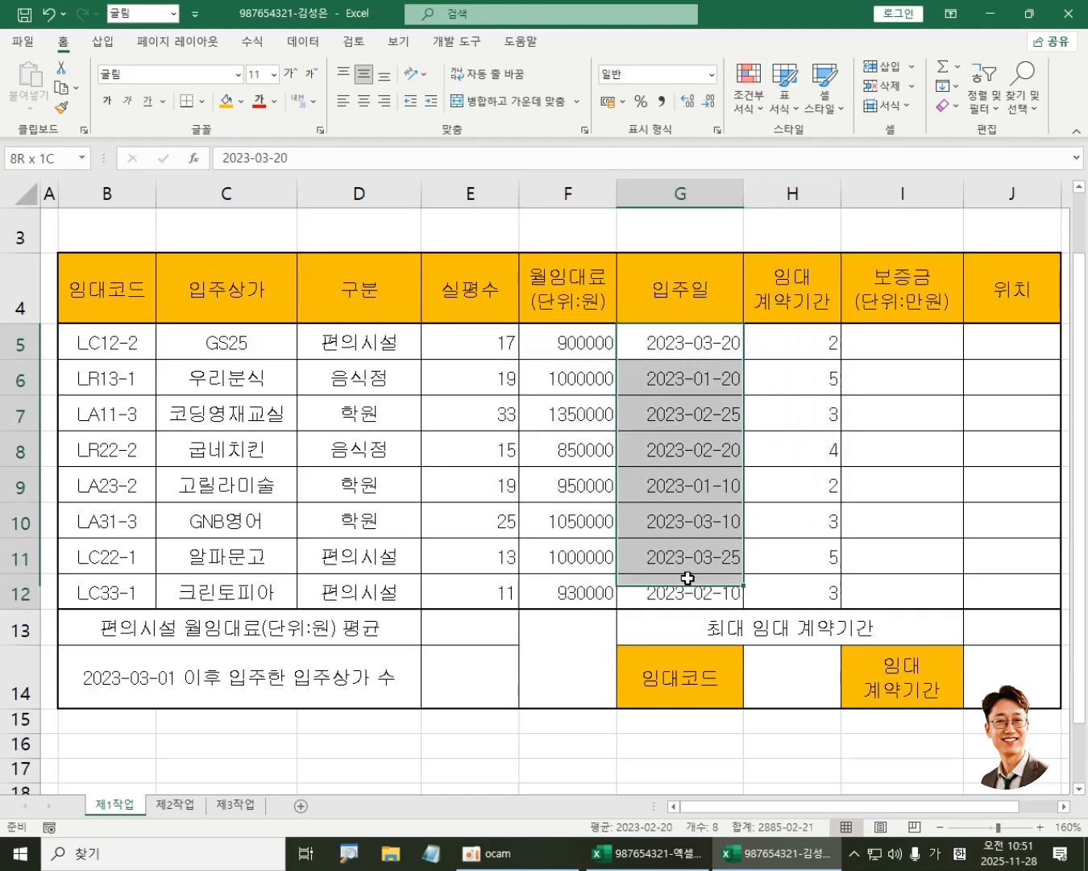
left_click(365, 101)
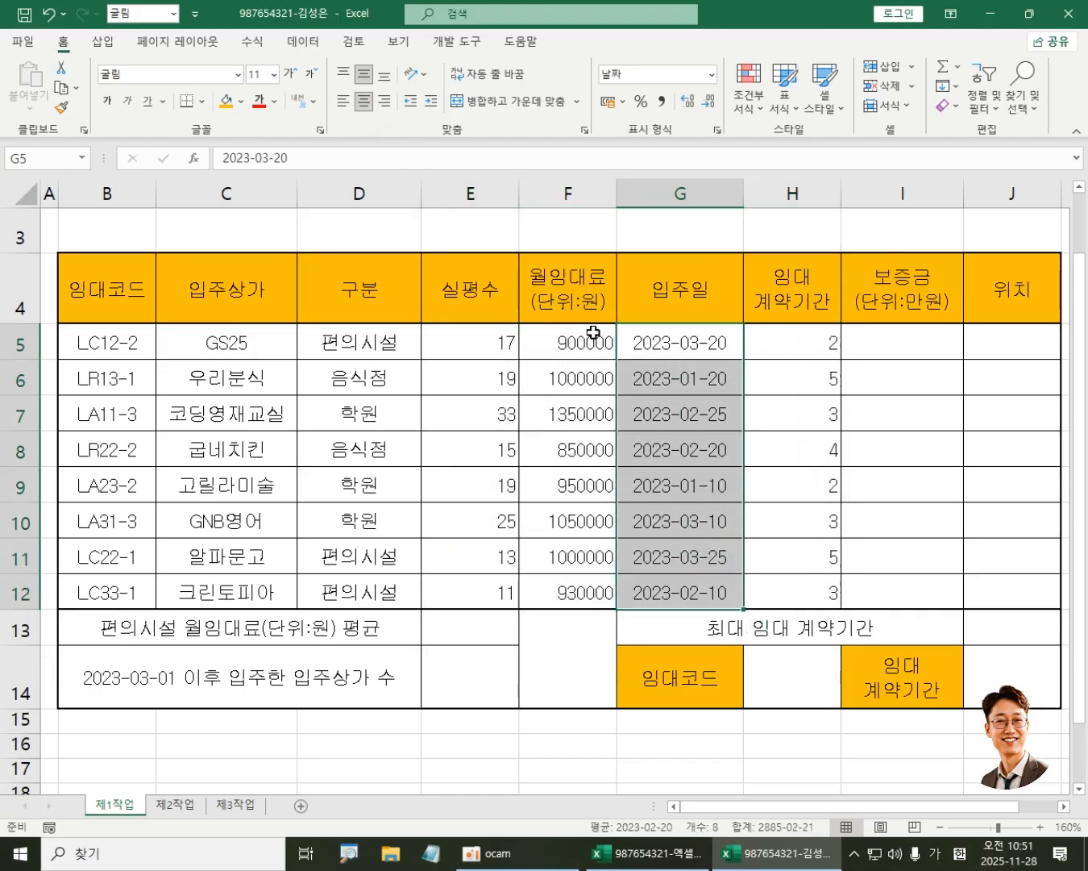
Step: Apply the comma style to the 월임대료 amounts in F5:F12
left_click_drag(586, 337, 583, 597)
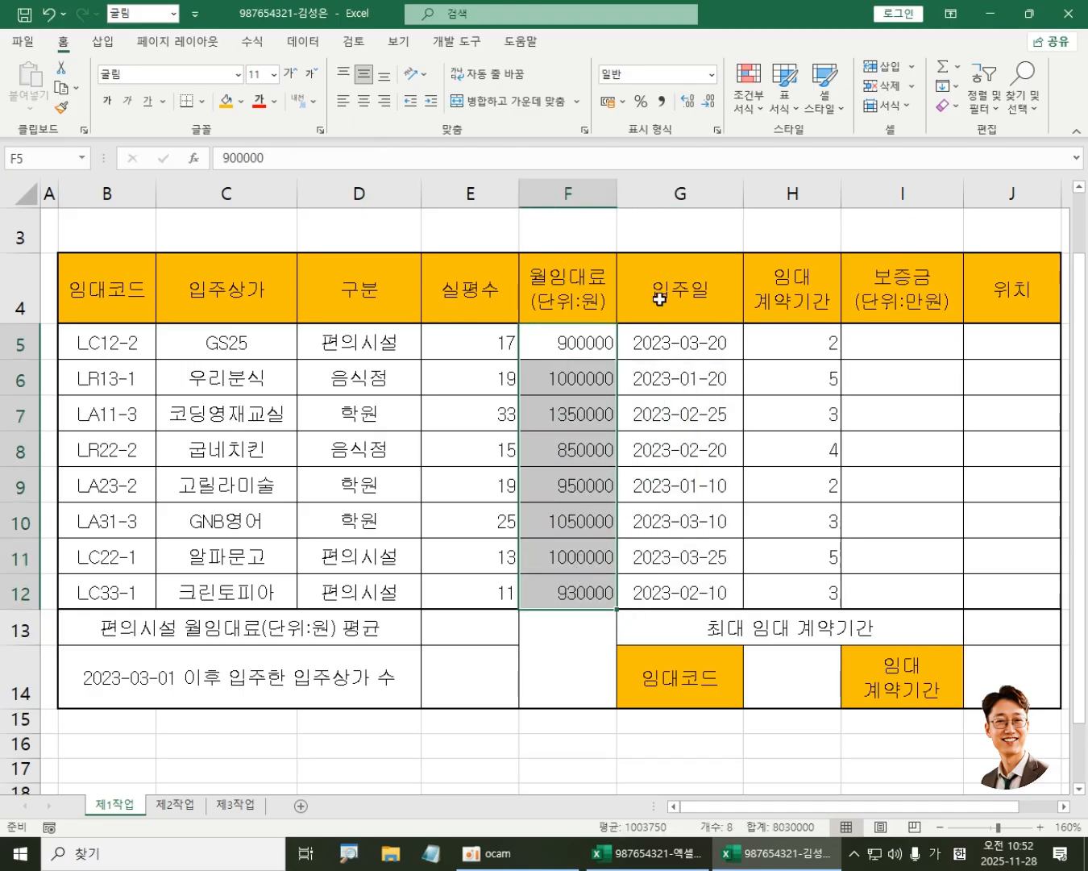
left_click(663, 102)
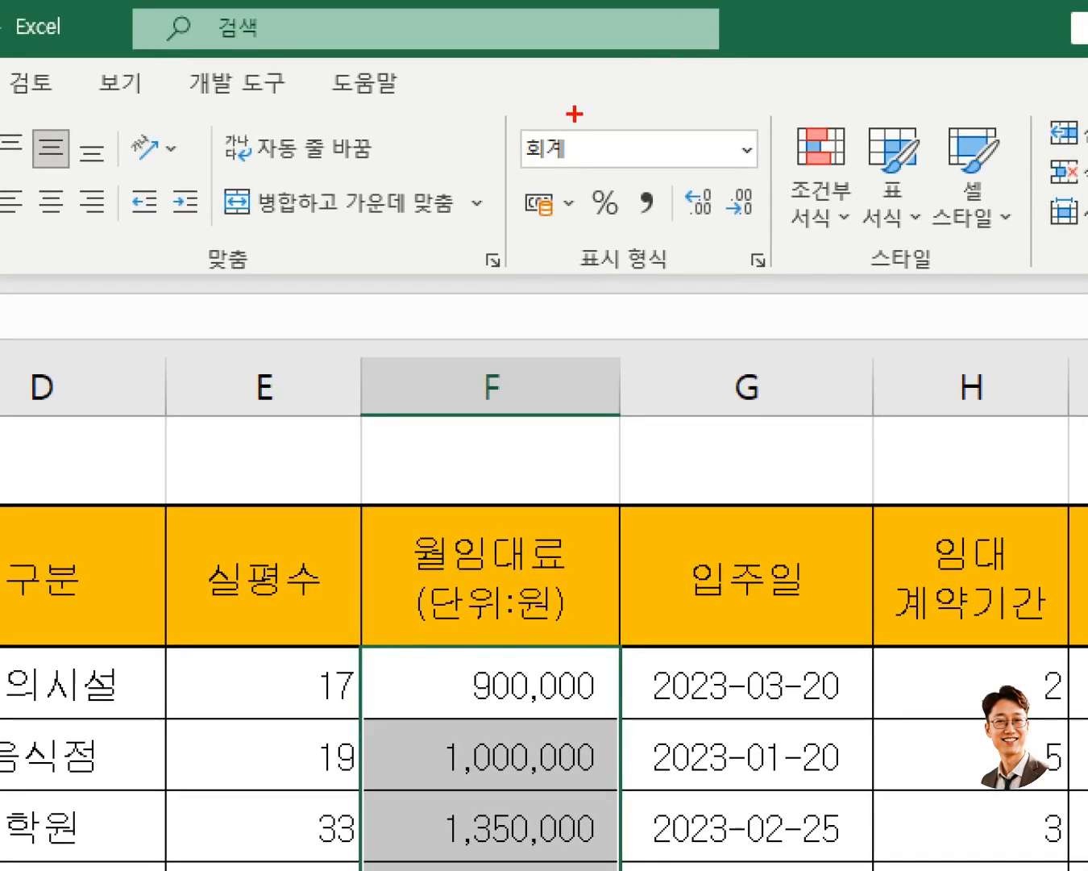
left_click_drag(509, 122, 669, 252)
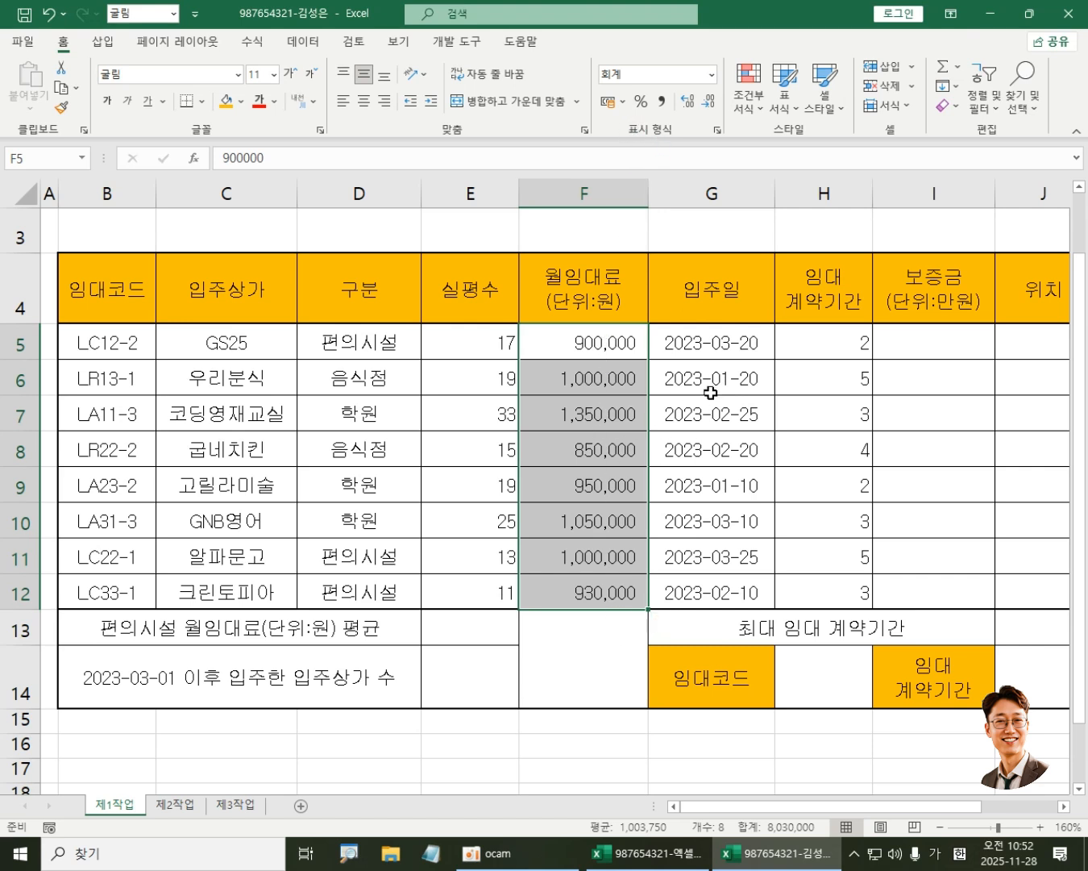
left_click(738, 513)
left_click(728, 441)
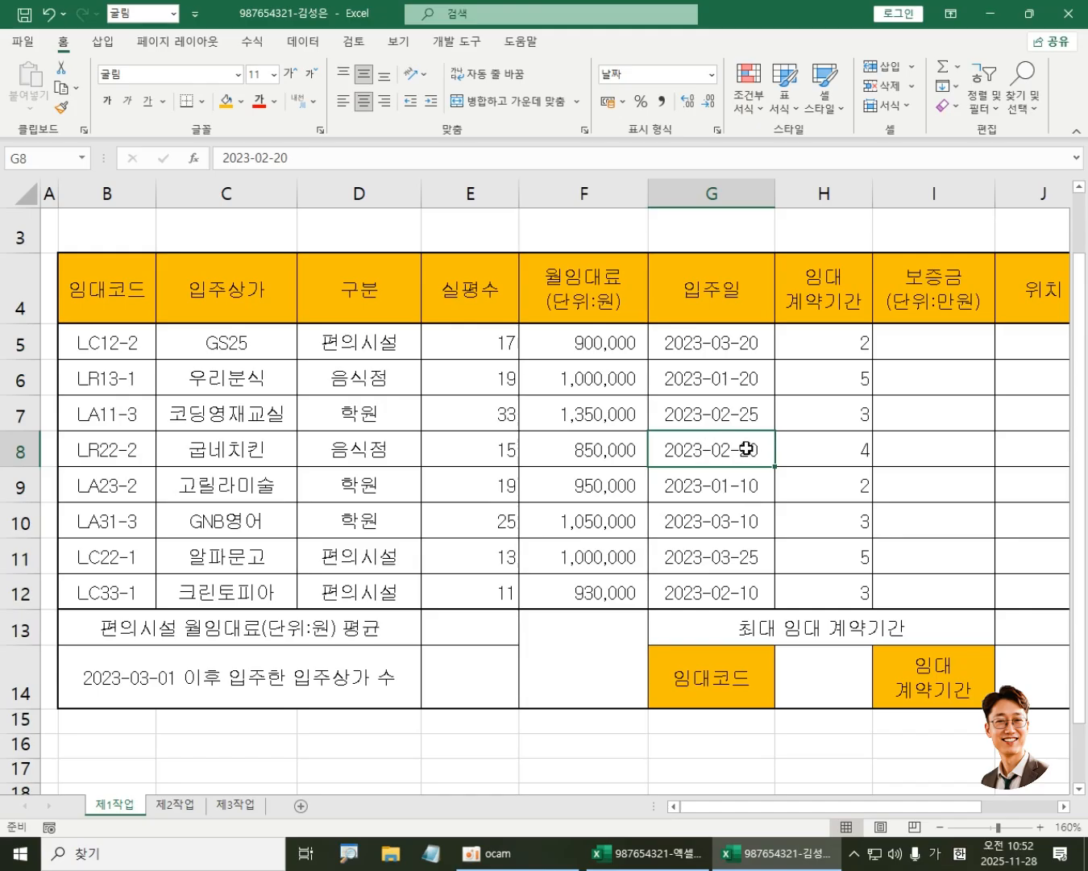
left_click(500, 471)
scroll(1079, 347, "up", 1)
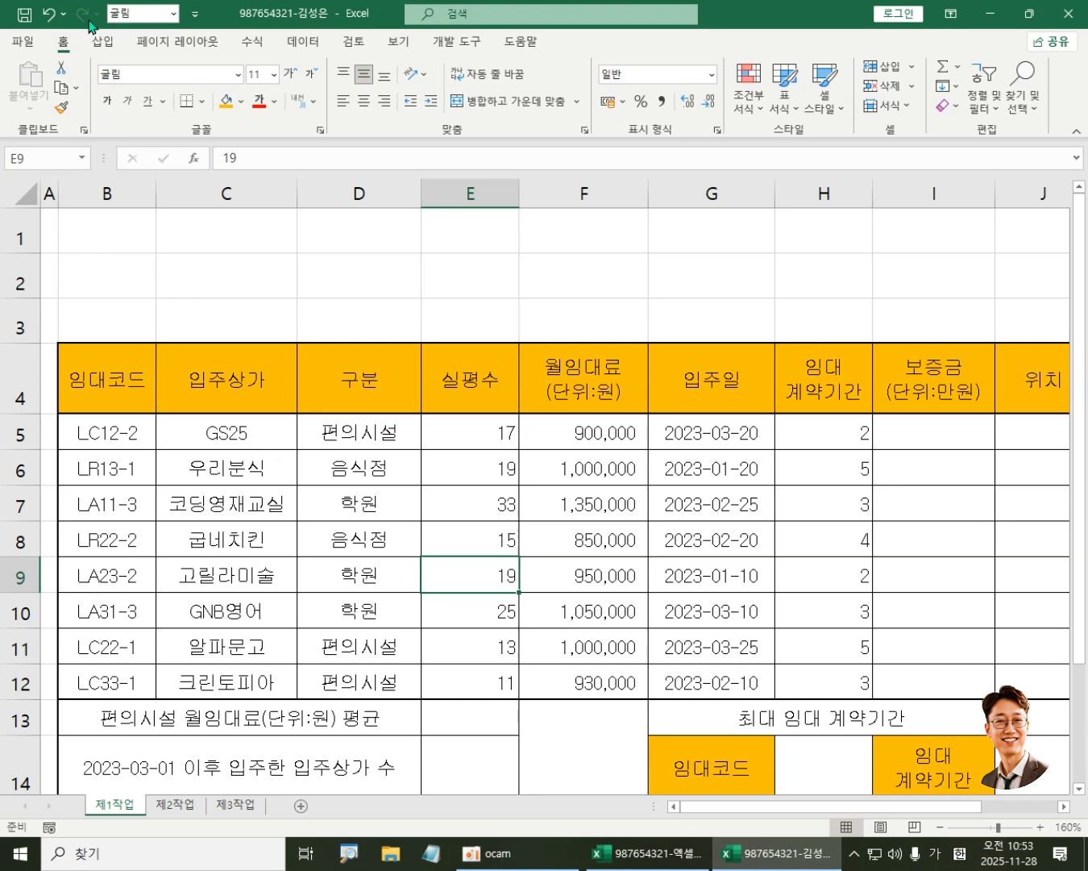
left_click(101, 44)
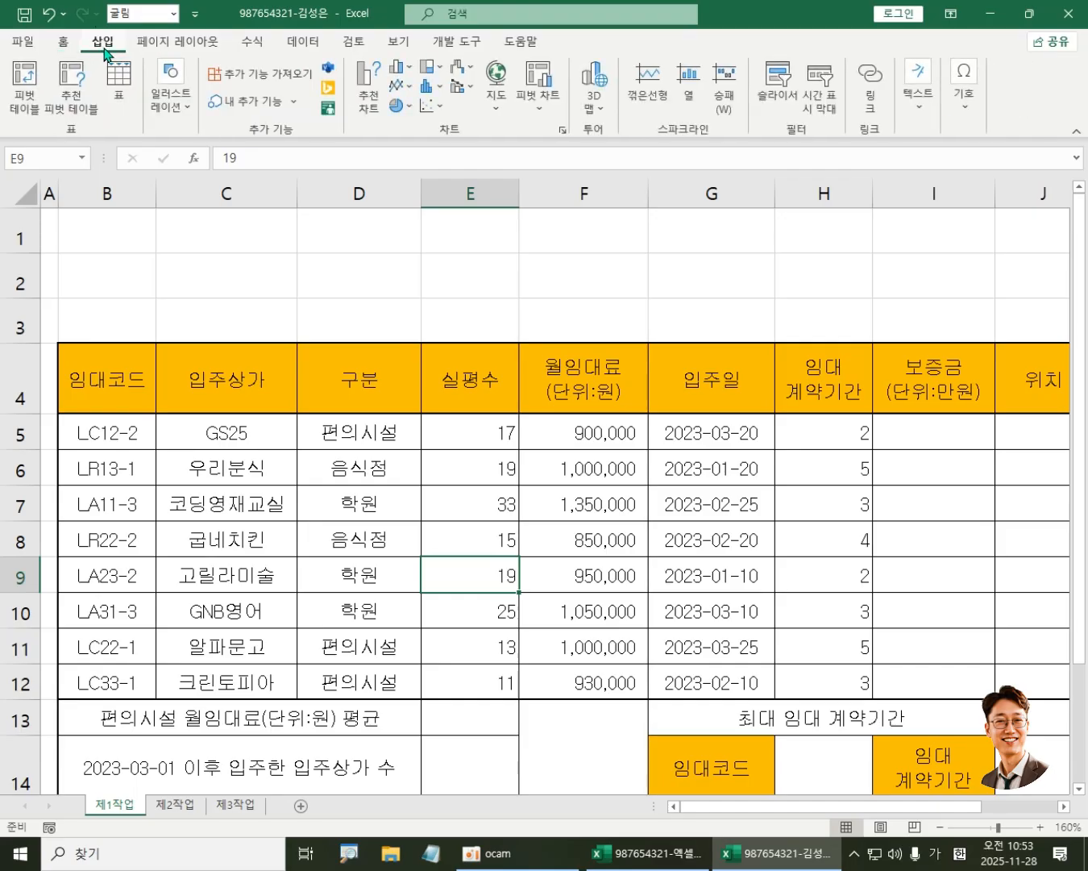
left_click(187, 109)
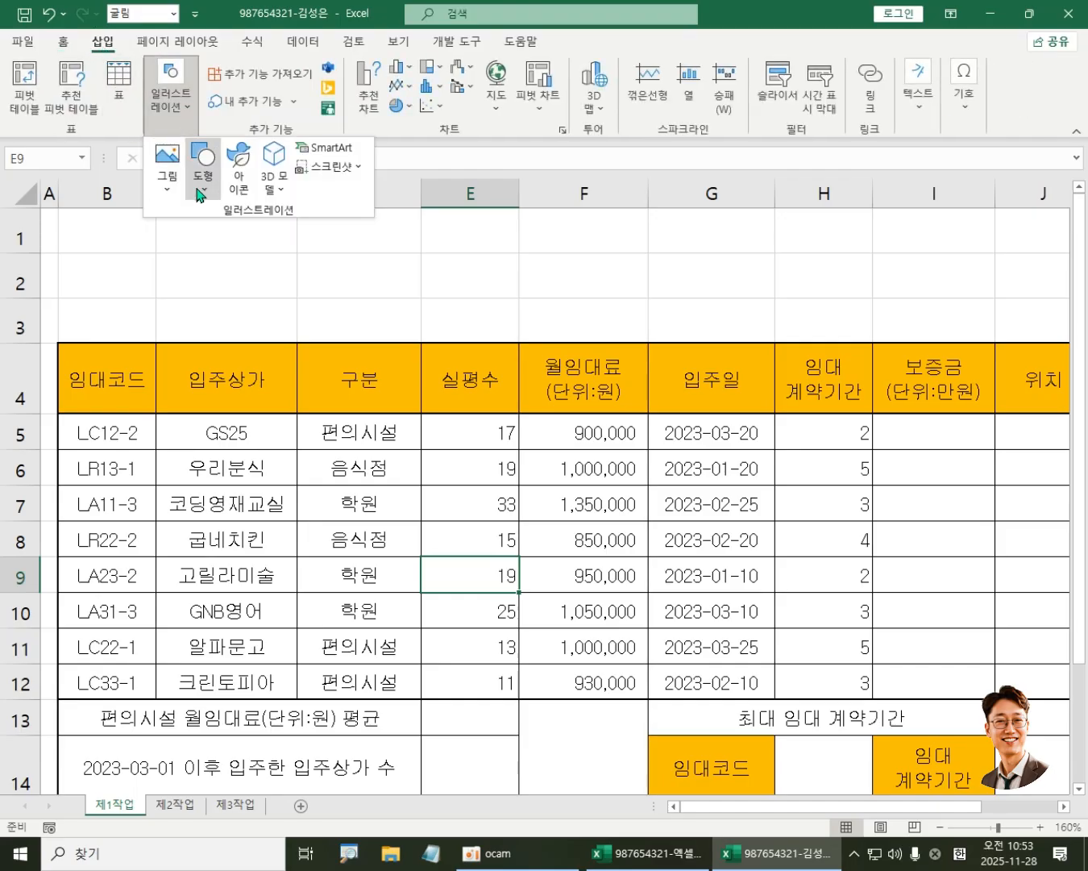
left_click(202, 177)
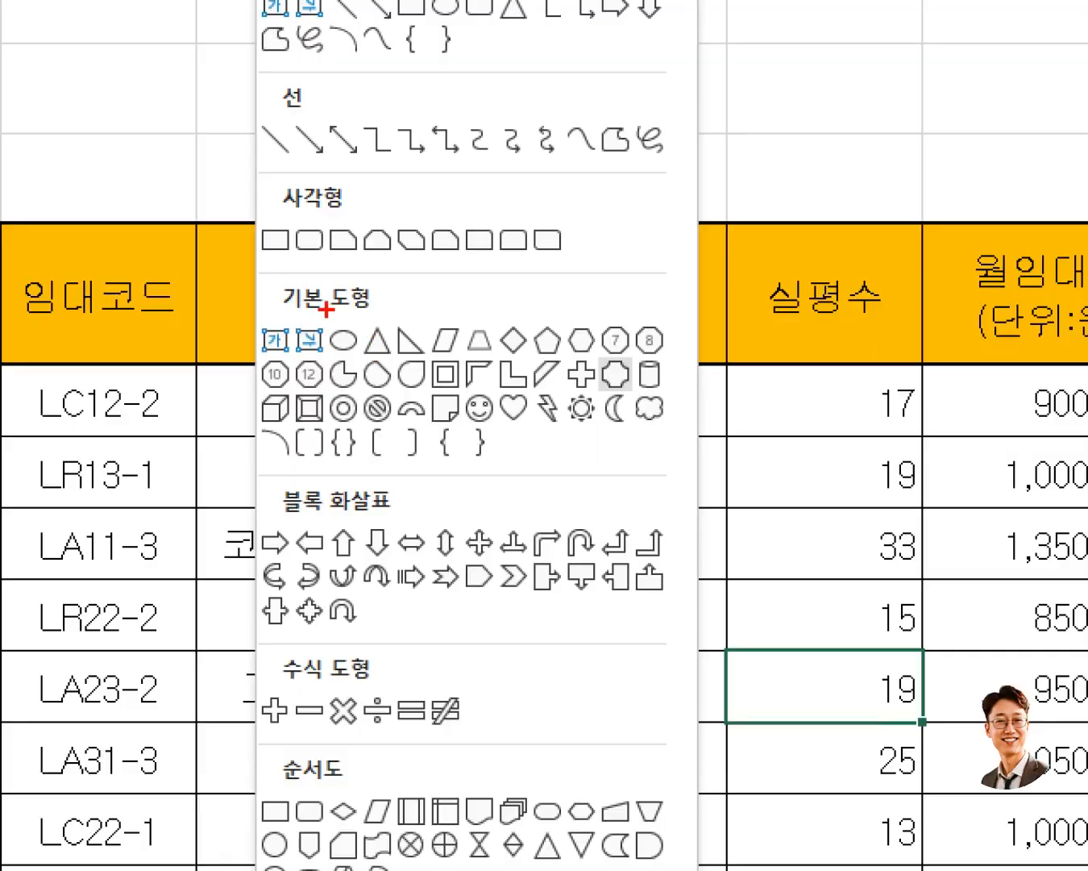
mouse_move(265, 271)
left_mouse_down()
mouse_move(311, 298)
mouse_move(399, 316)
left_mouse_up()
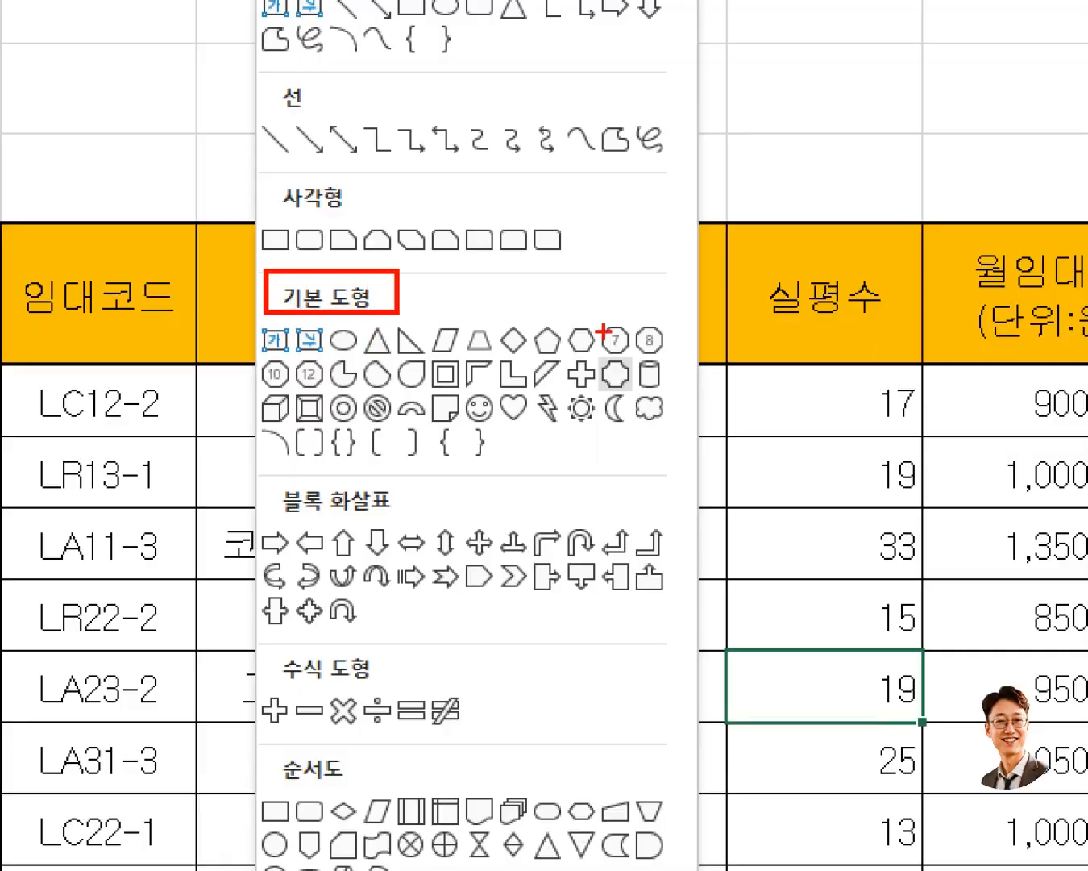
mouse_move(583, 342)
left_mouse_down()
mouse_move(611, 392)
mouse_move(642, 406)
left_mouse_up()
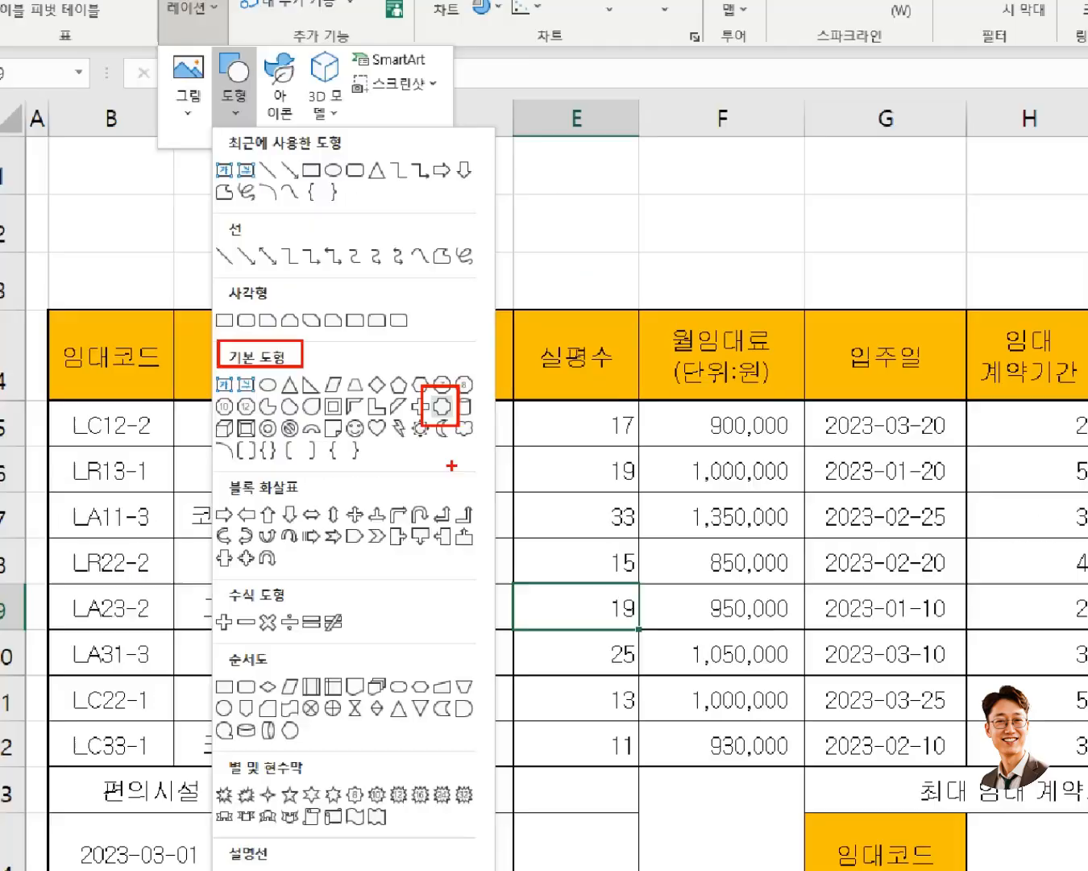
left_click(616, 373)
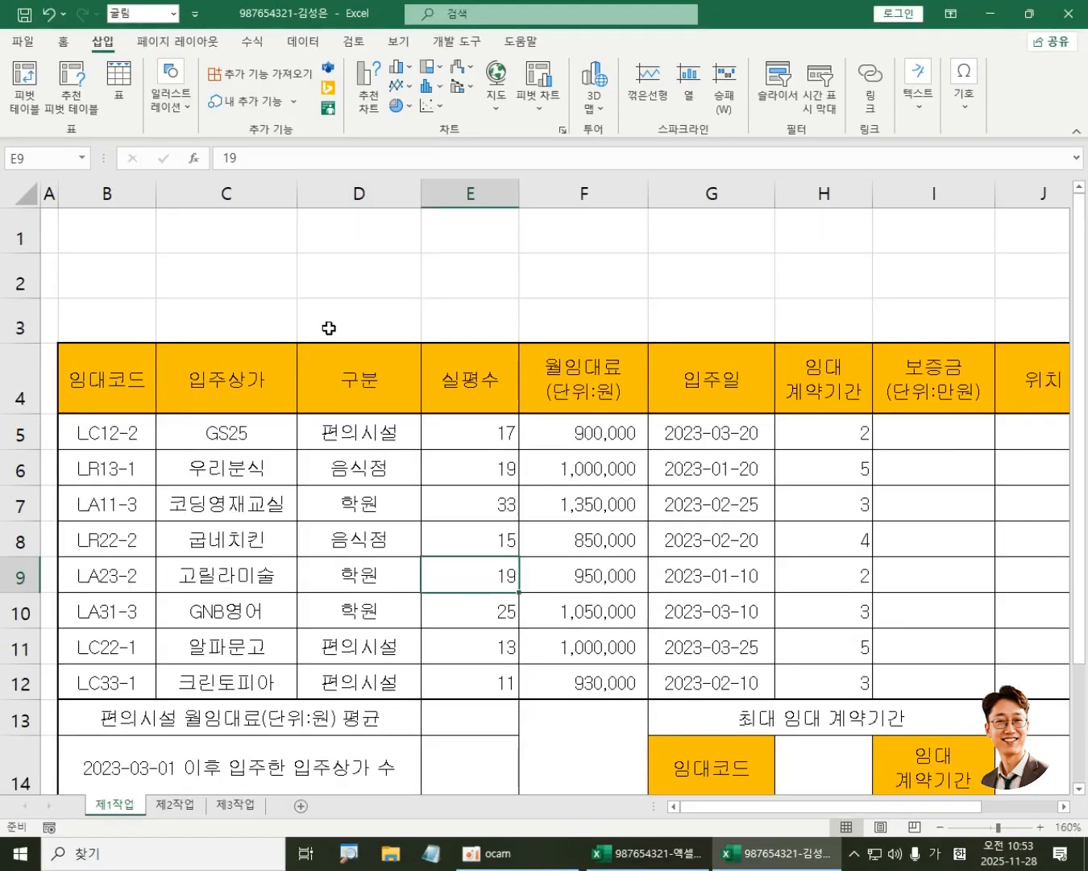
Step: Draw a plaque shape about 13.28 cm wide and 2.25 cm high above the table, across rows 1 to 3 of columns B to G
left_click(187, 116)
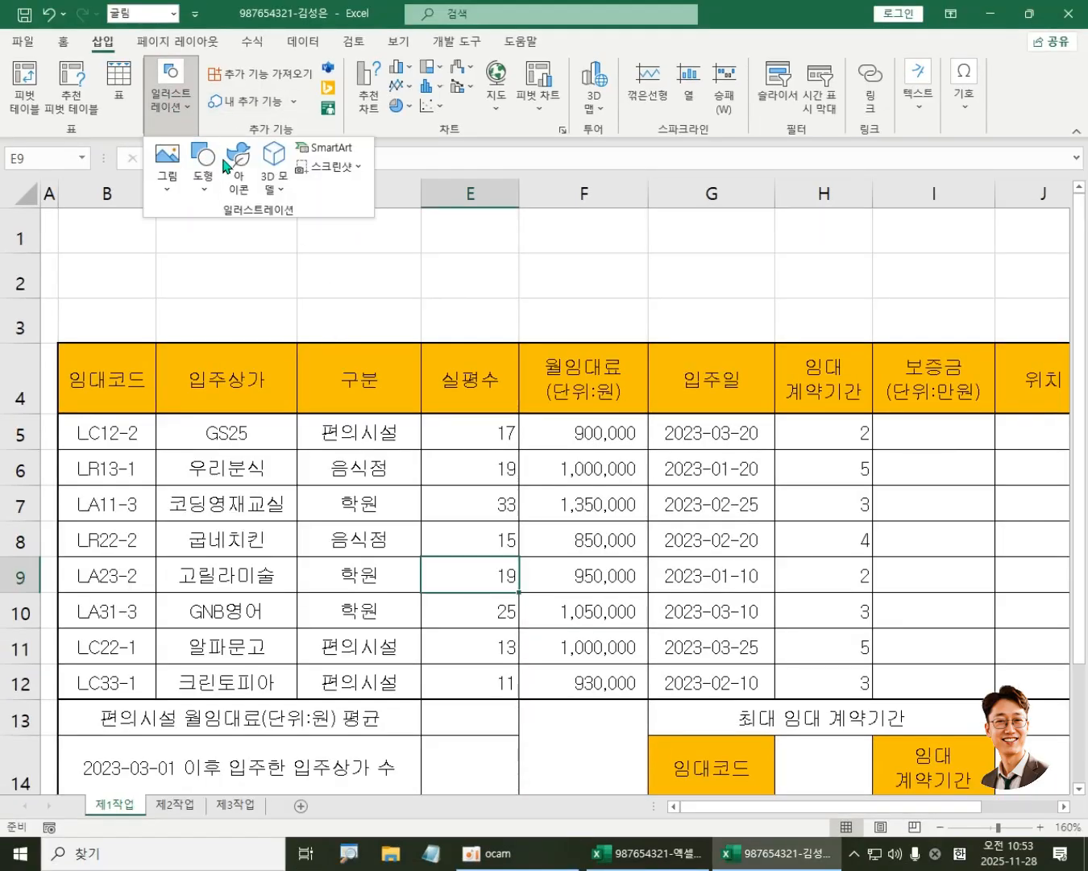
left_click(196, 190)
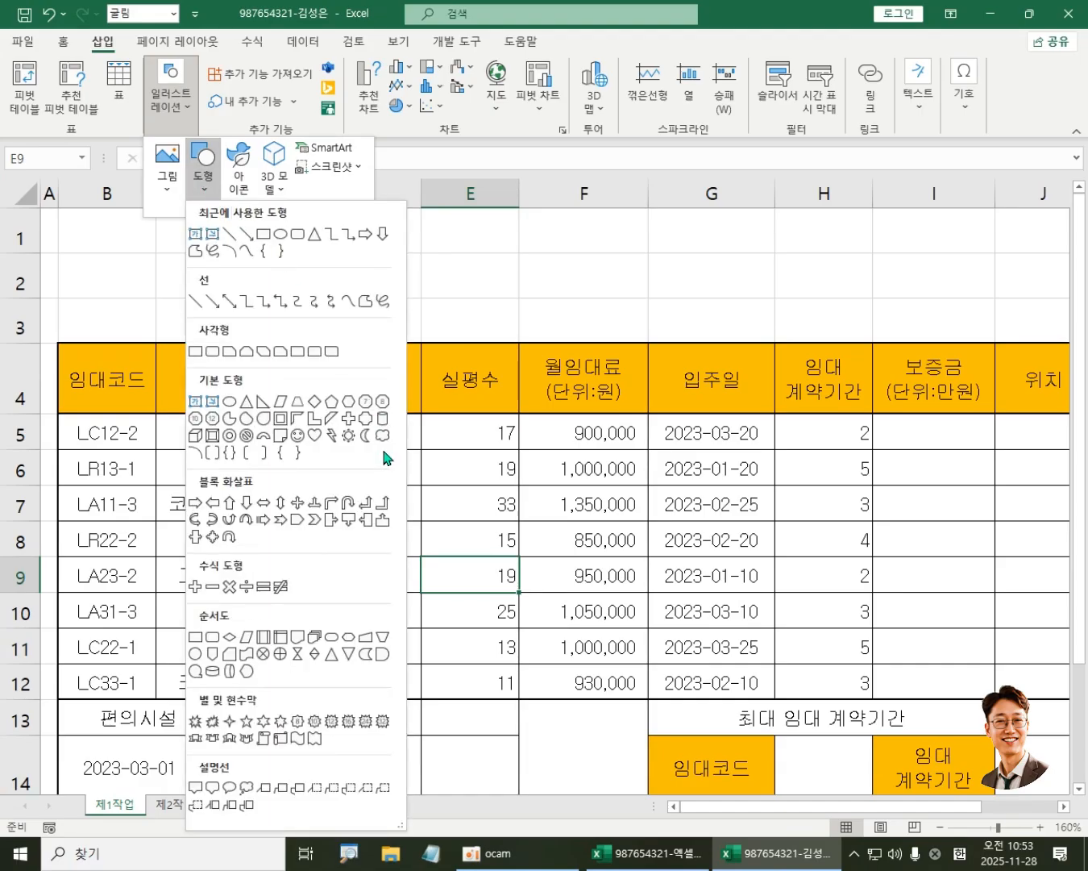
left_click(365, 419)
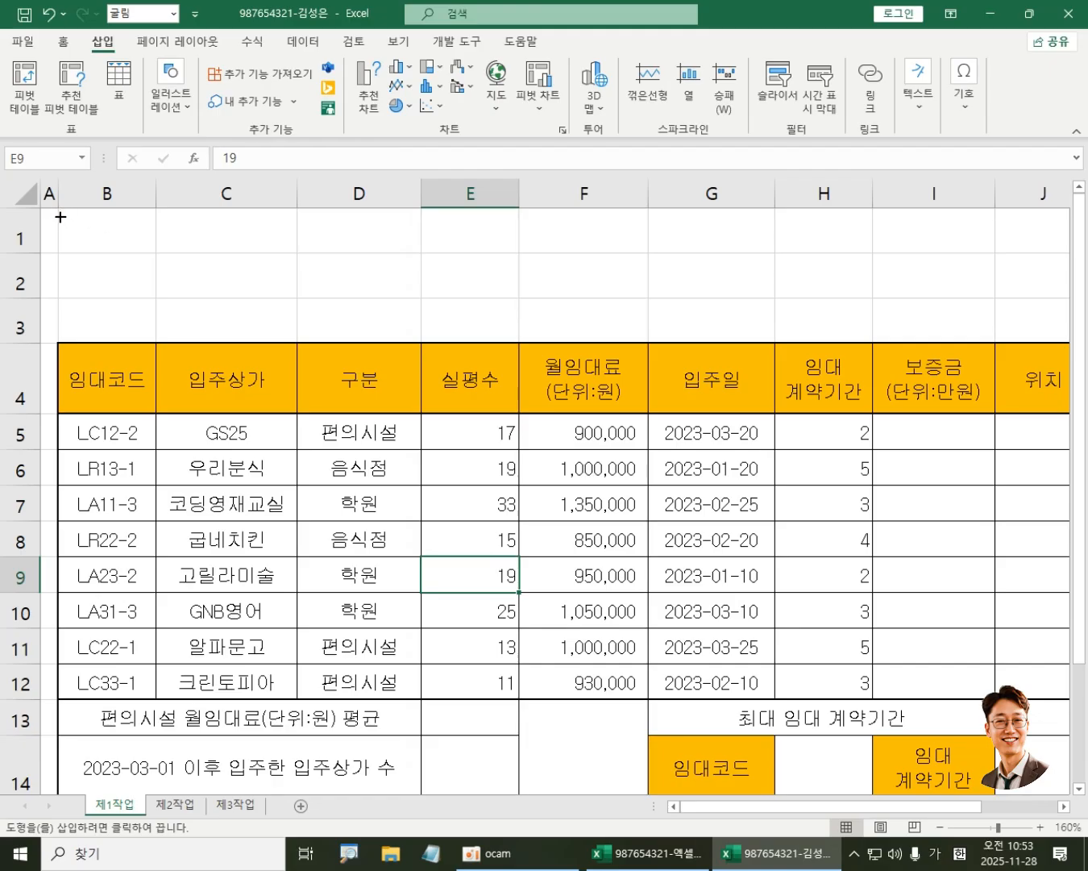
left_click_drag(59, 218, 741, 334)
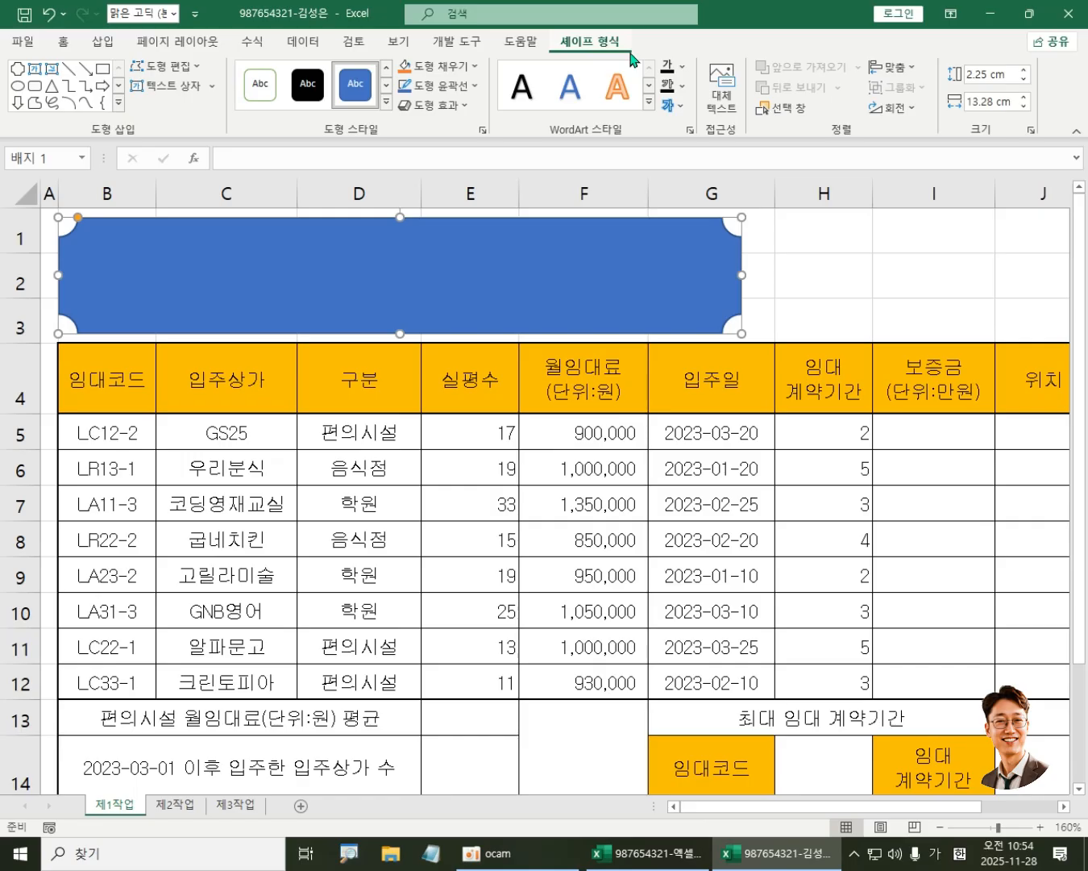
Step: Fill the plaque shape with standard yellow and apply the outer shadow offset to the right
left_click(471, 67)
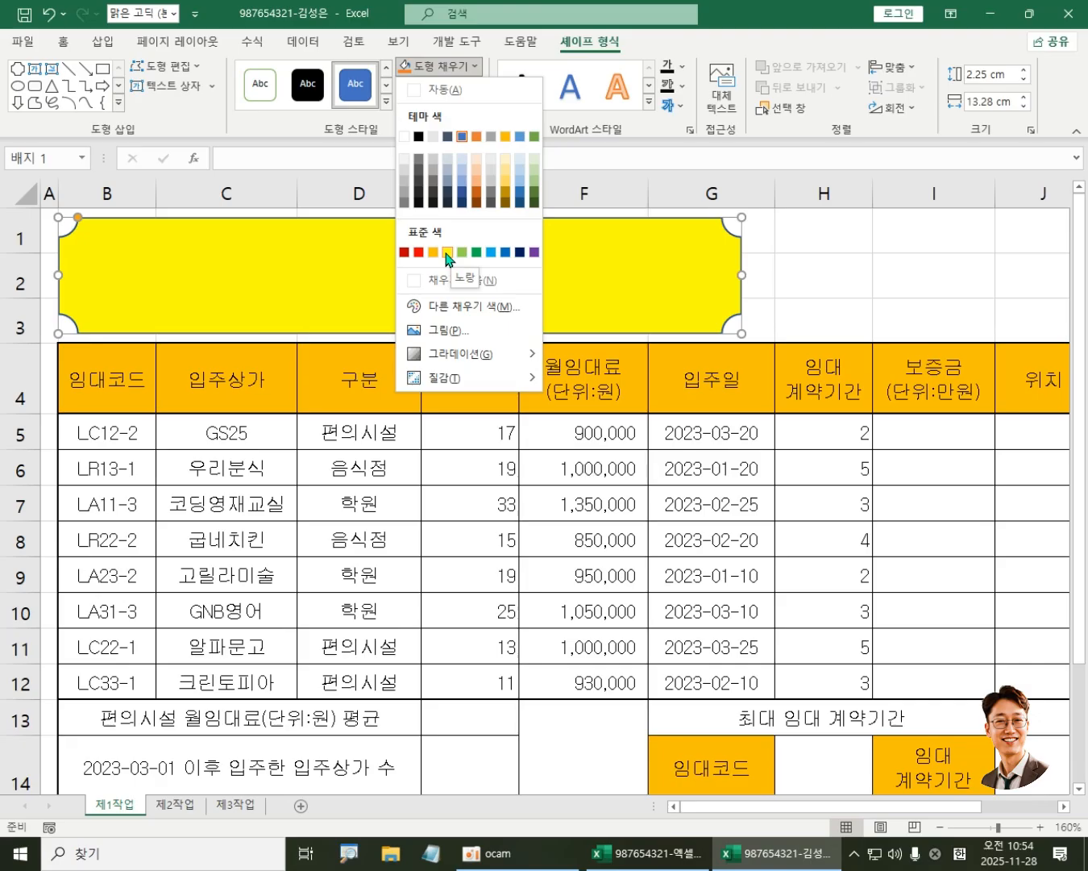
left_click(447, 252)
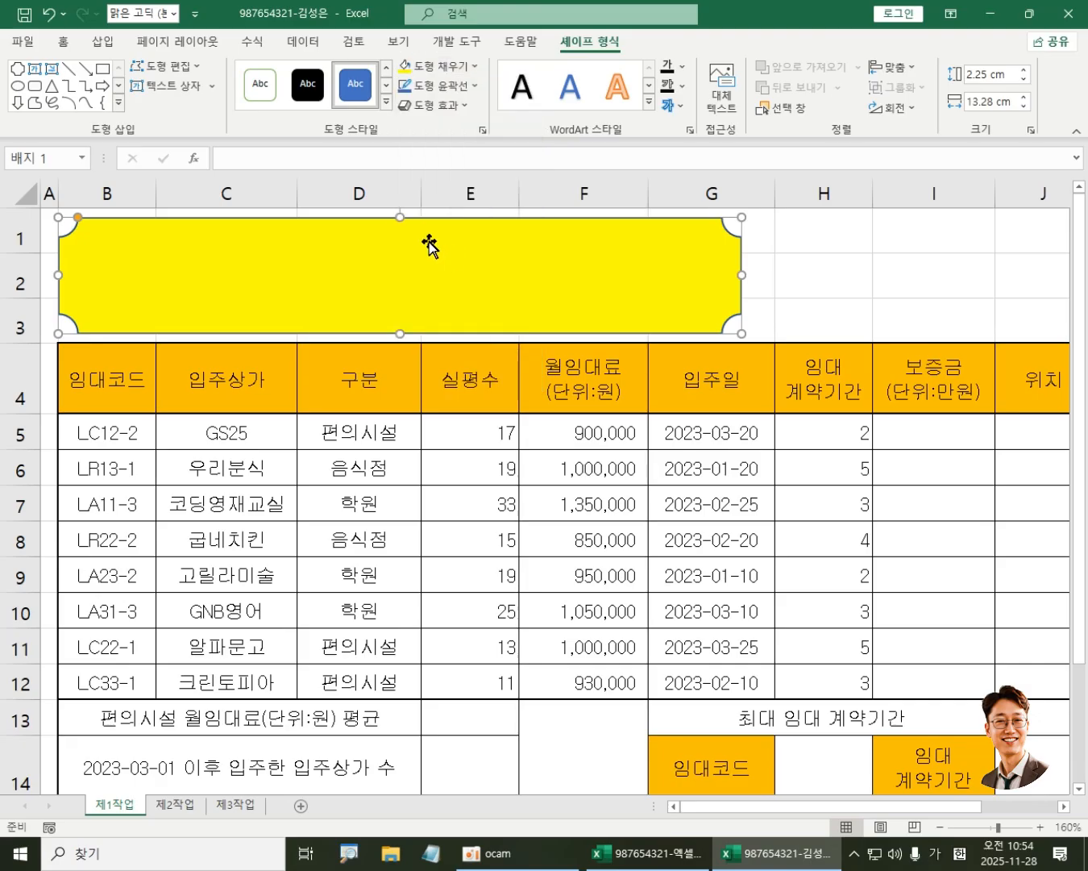
left_click(452, 107)
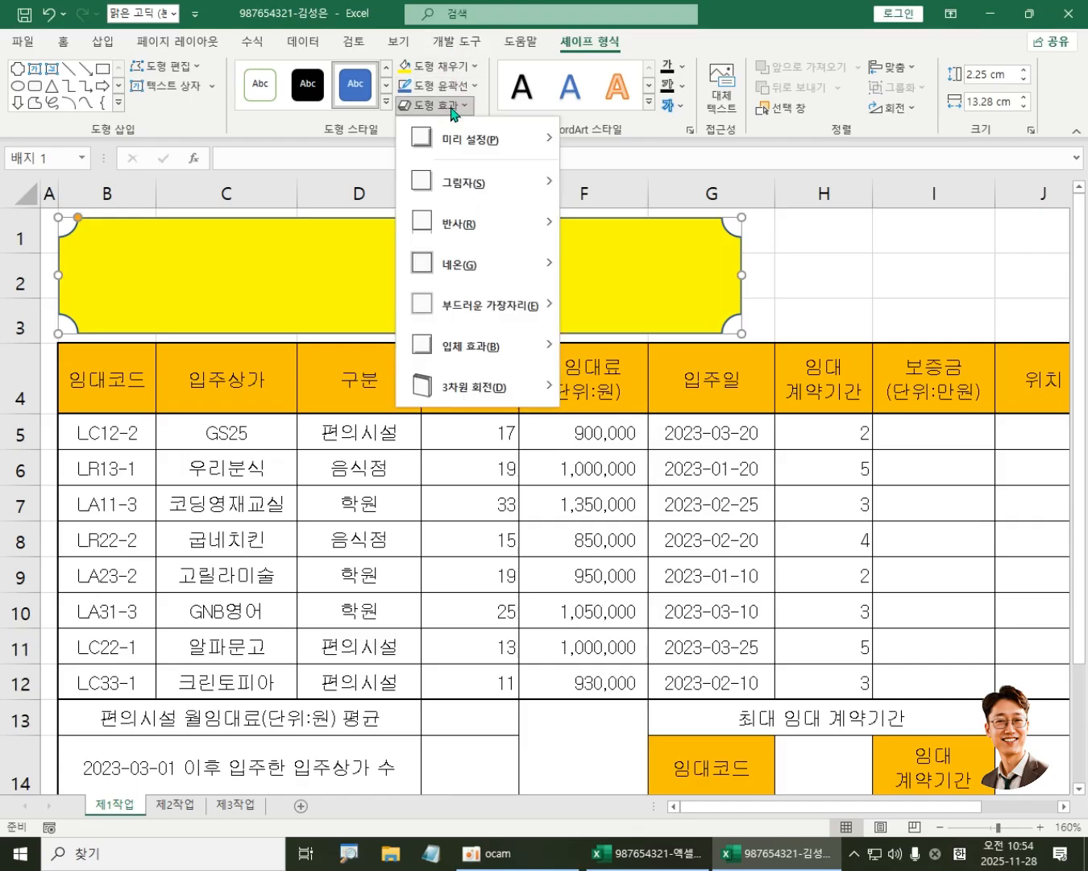
mouse_move(469, 183)
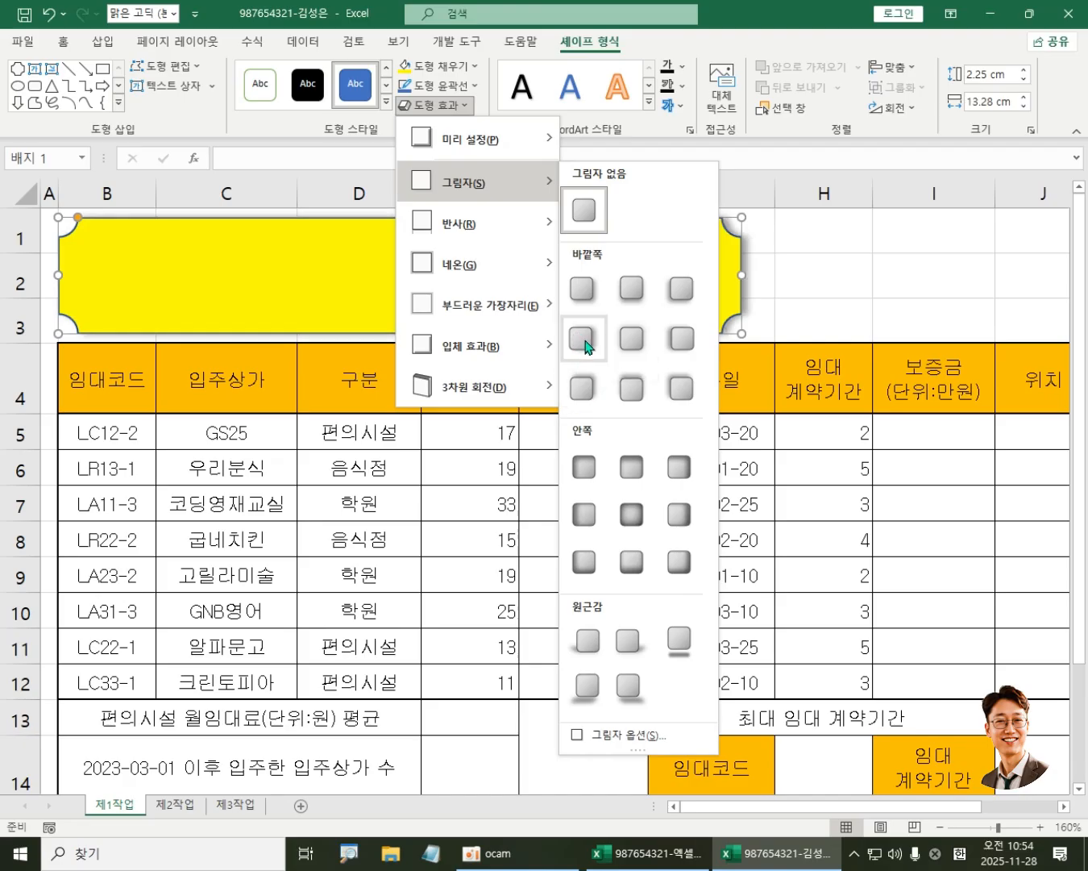
left_click(585, 341)
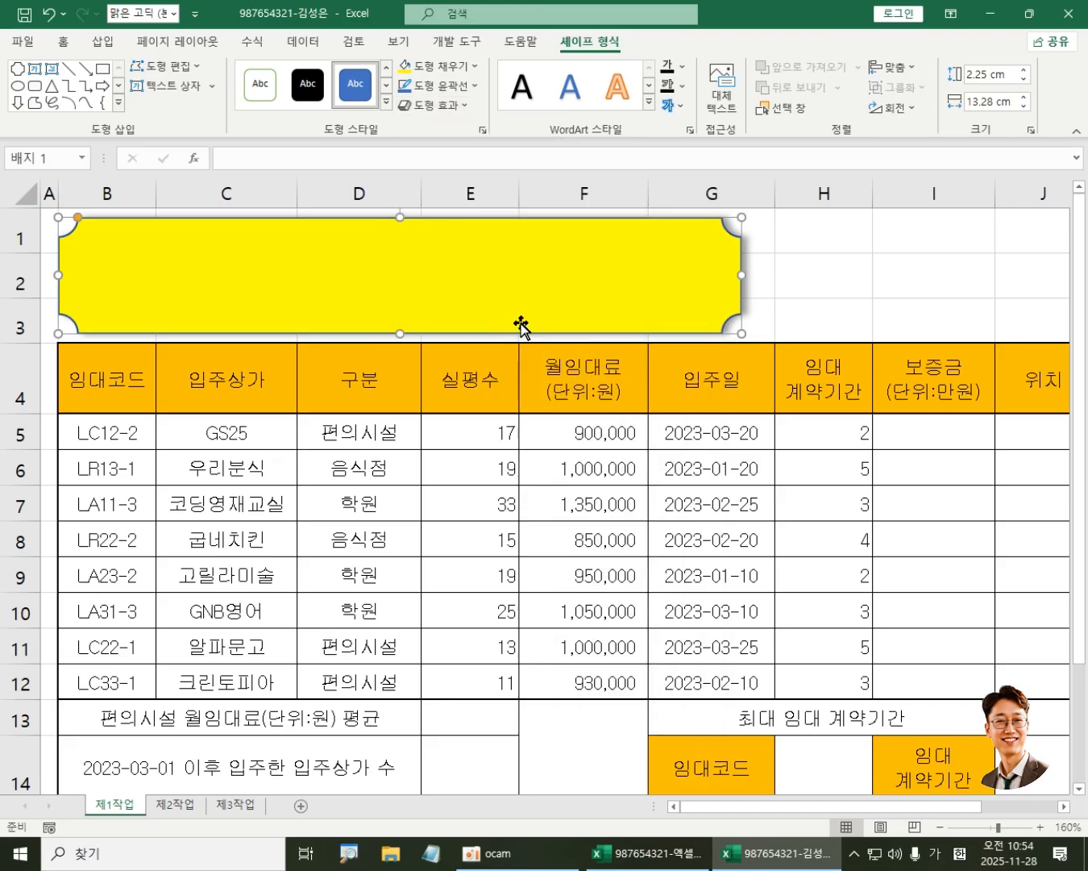
Step: Set the plaque shape's font to 굴림 and its size to 24
left_click(63, 46)
left_click(200, 70)
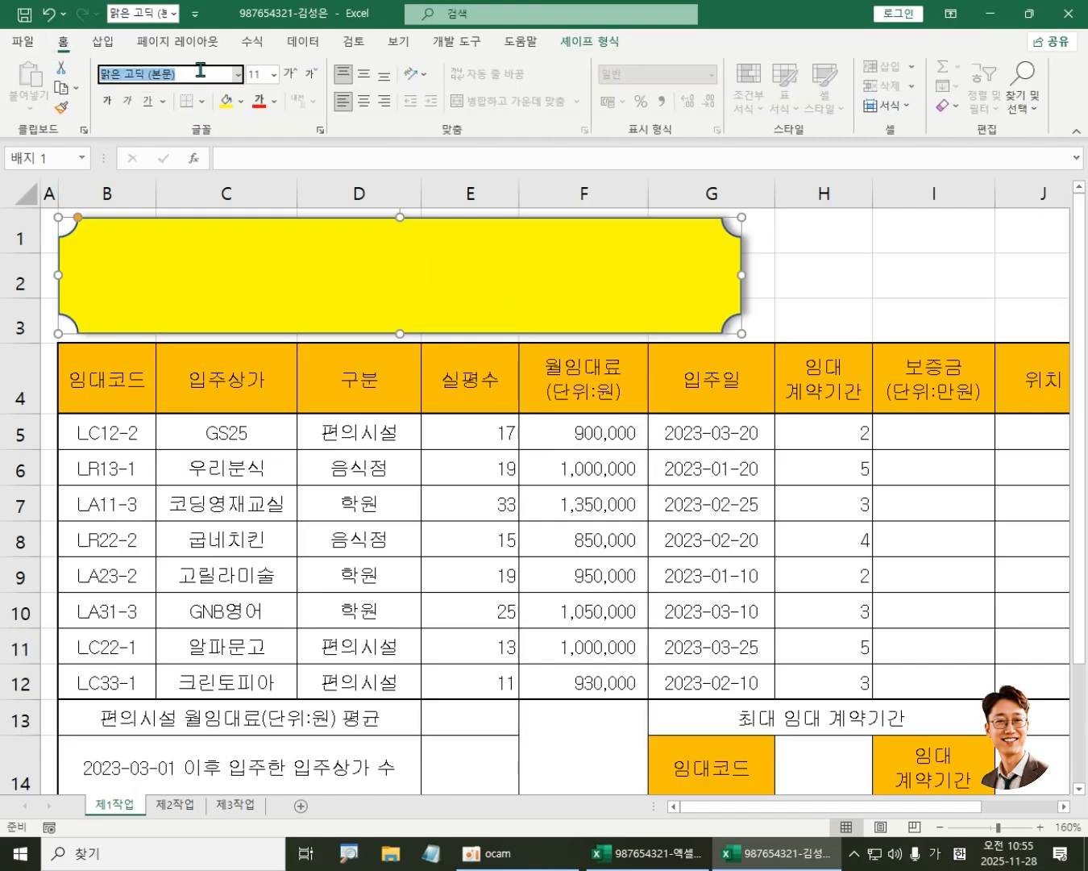
type("굴림")
key("Return")
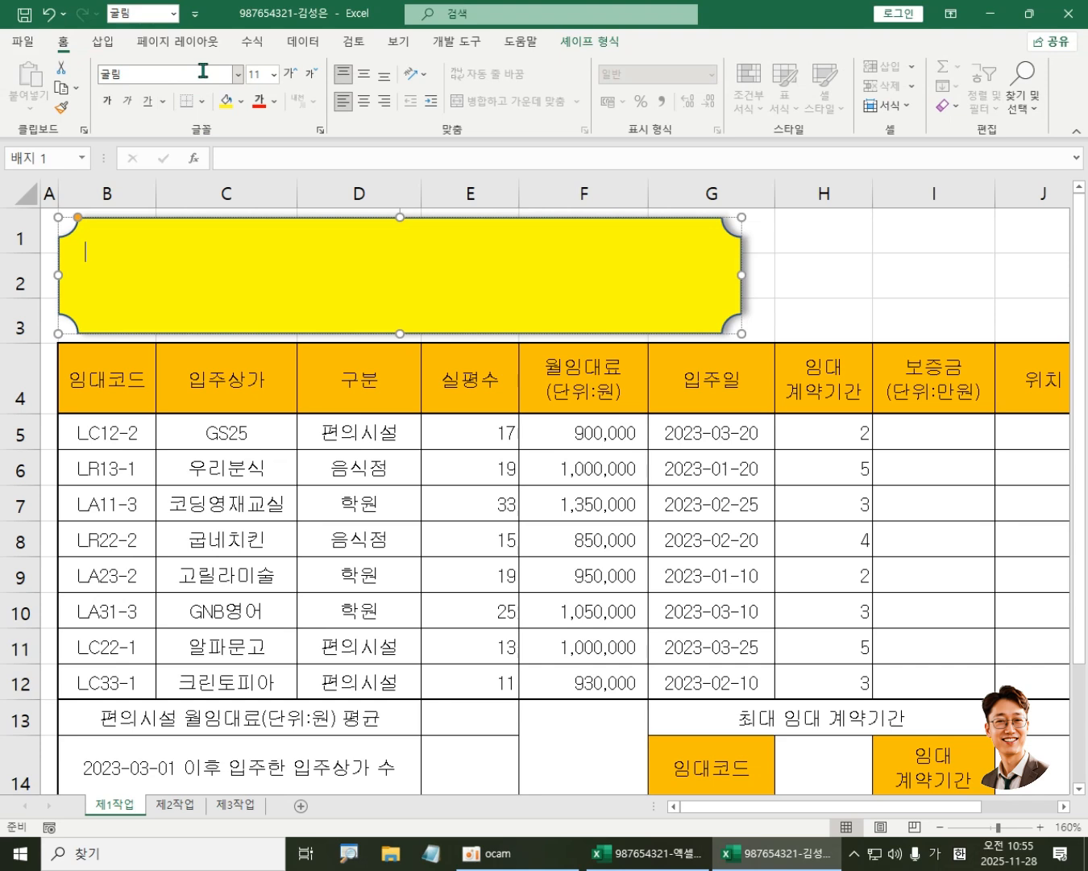
left_click(255, 75)
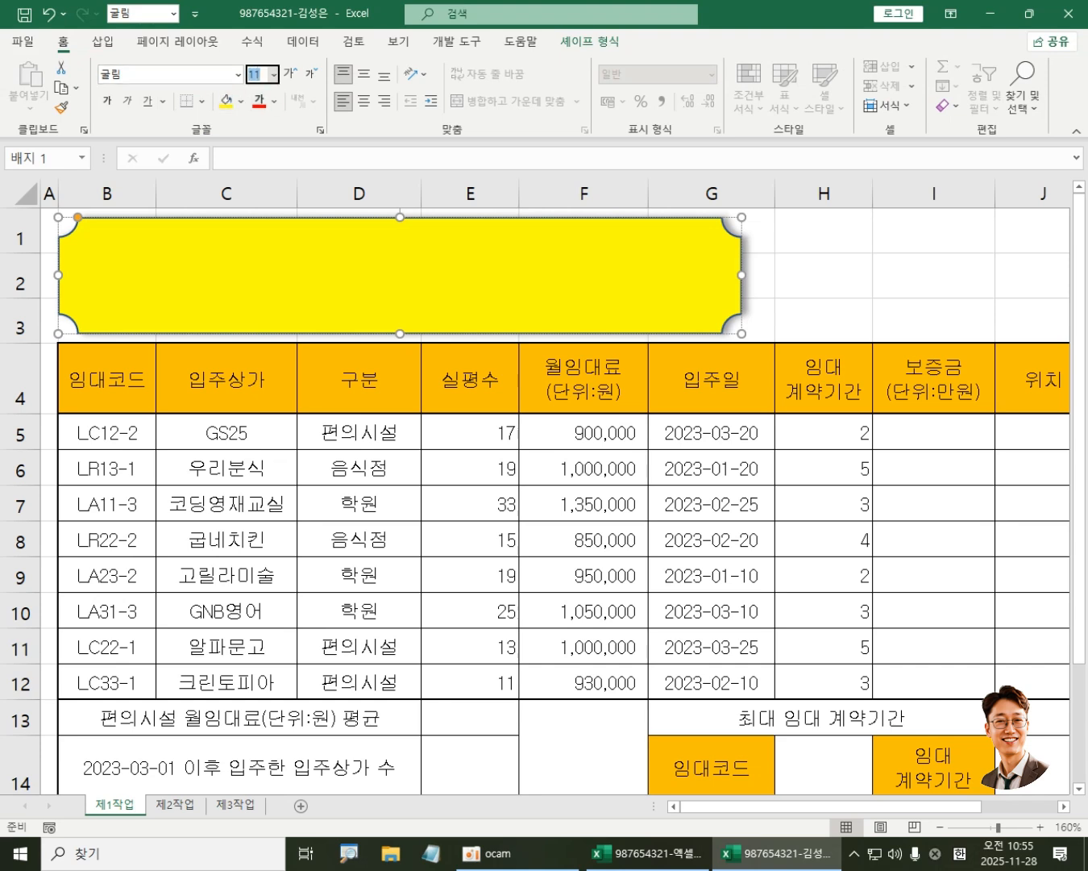
type("24")
key("Return")
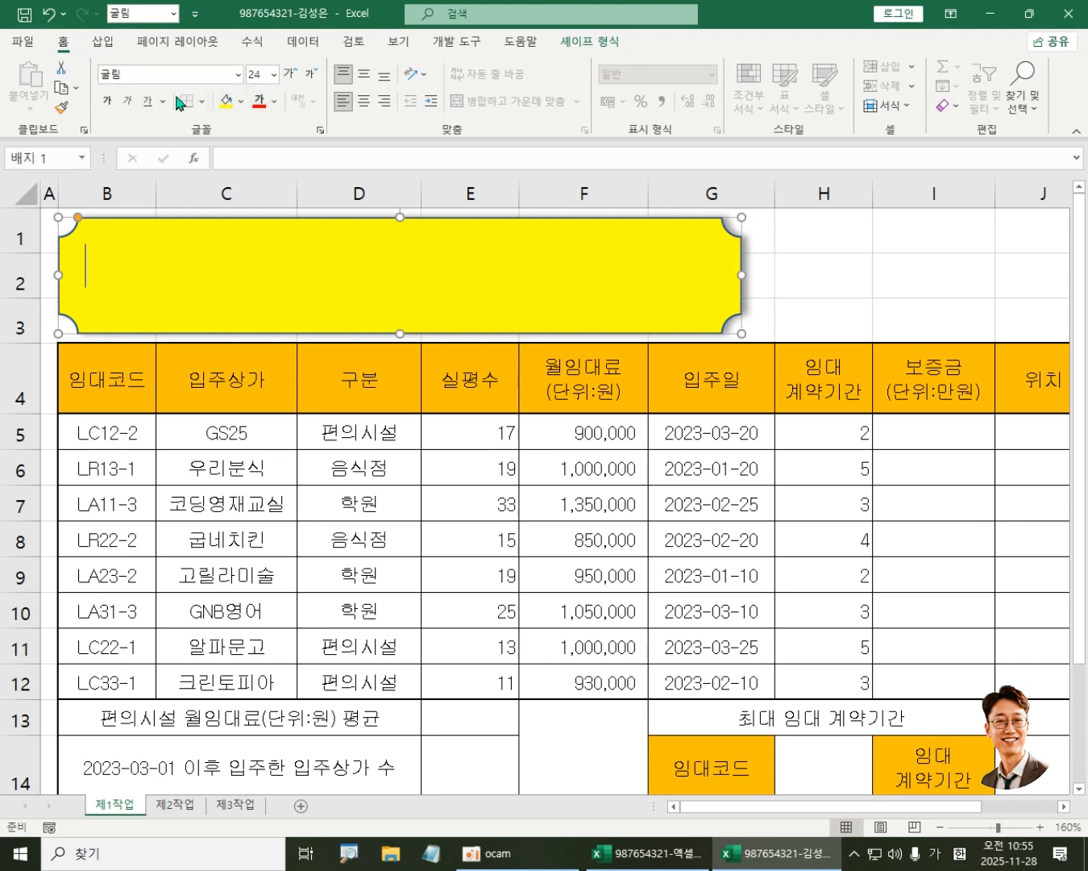
Step: Make the plaque shape's text bold and black, and center it vertically and horizontally
left_click(108, 101)
left_click(274, 102)
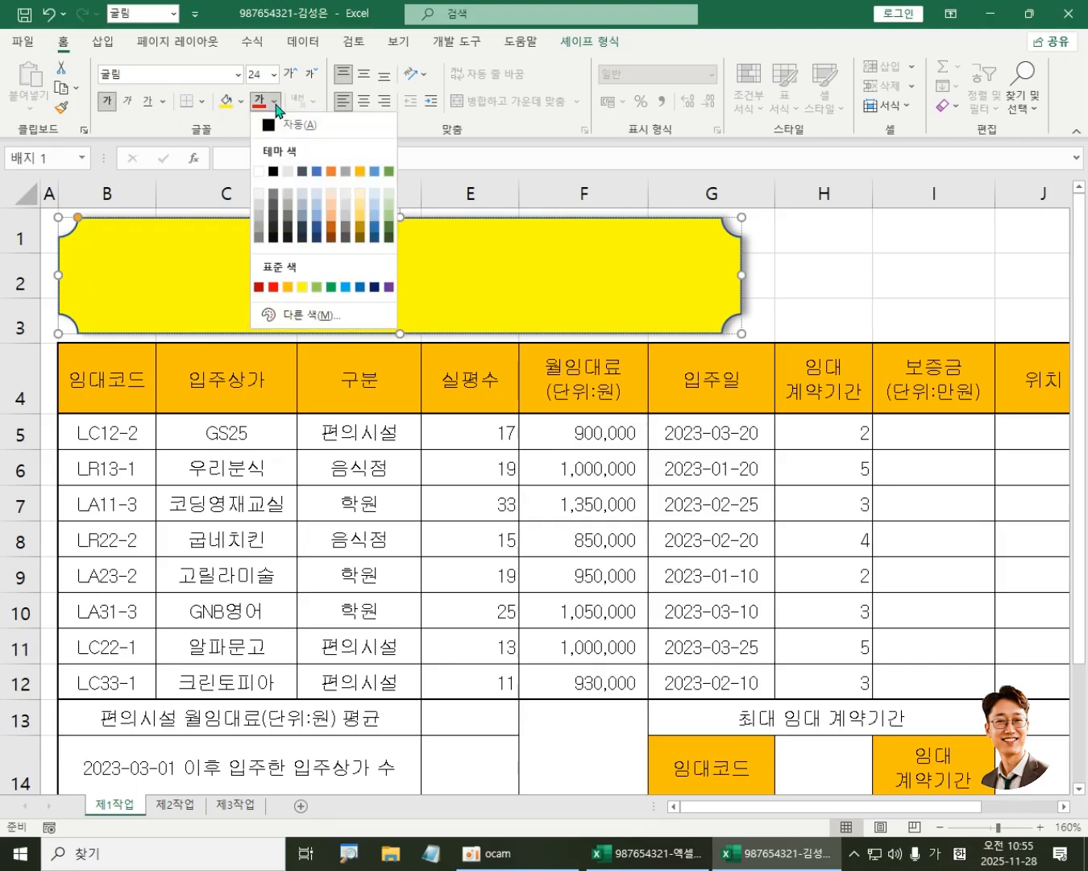
left_click(274, 171)
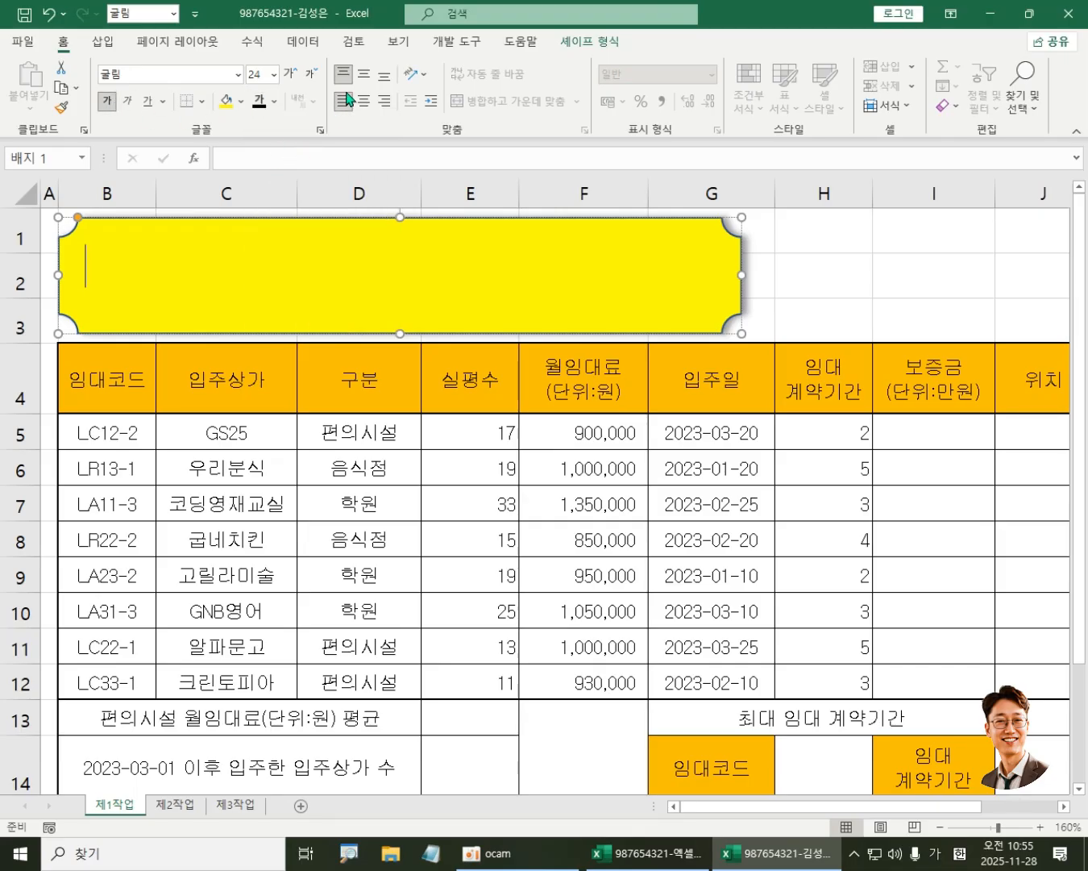
left_click(364, 73)
left_click(363, 101)
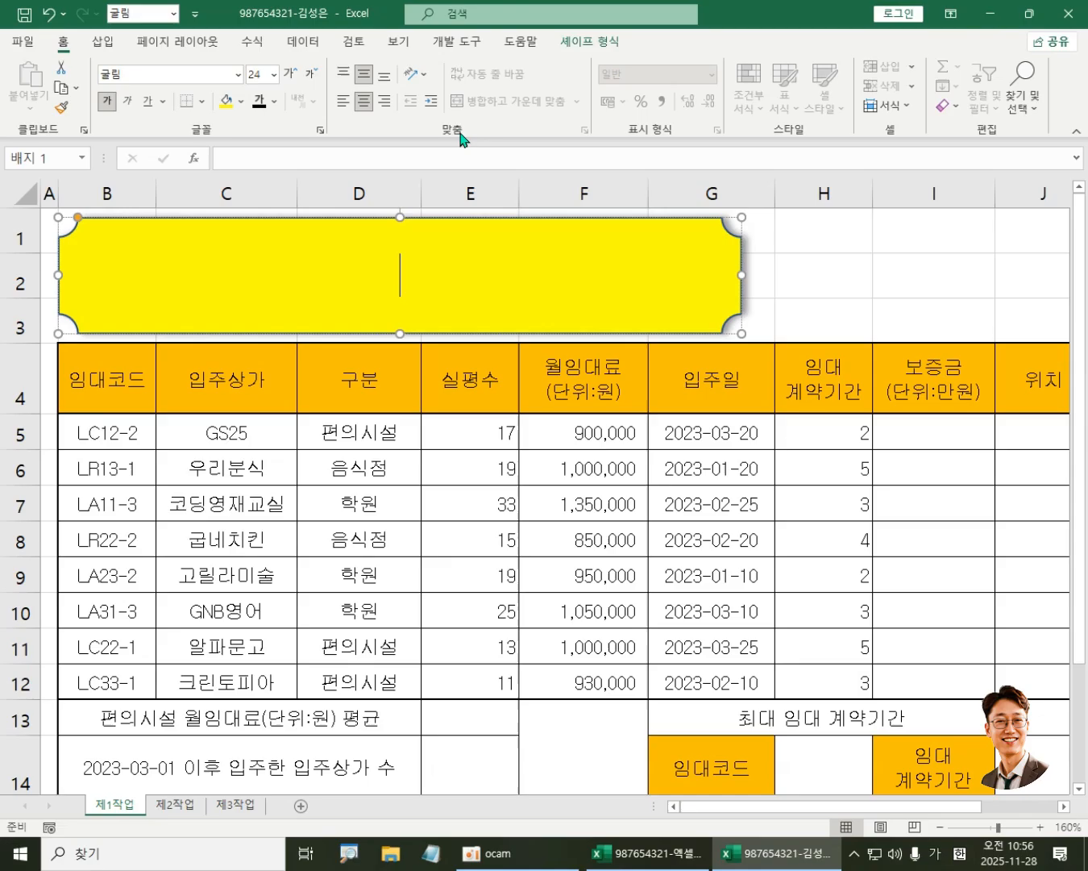
Step: Enter the title 마린상가 임대관리 현황 in the plaque shape
type("마리")
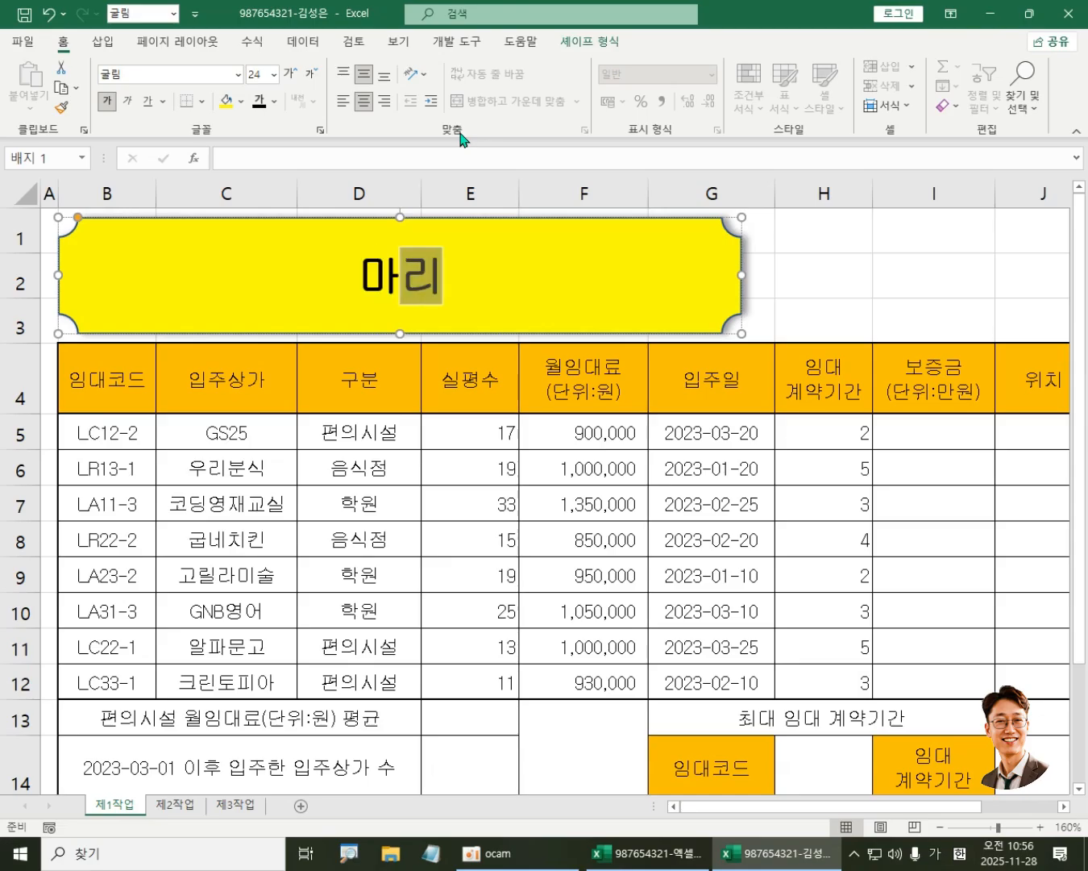
type("ㄴ상가 임")
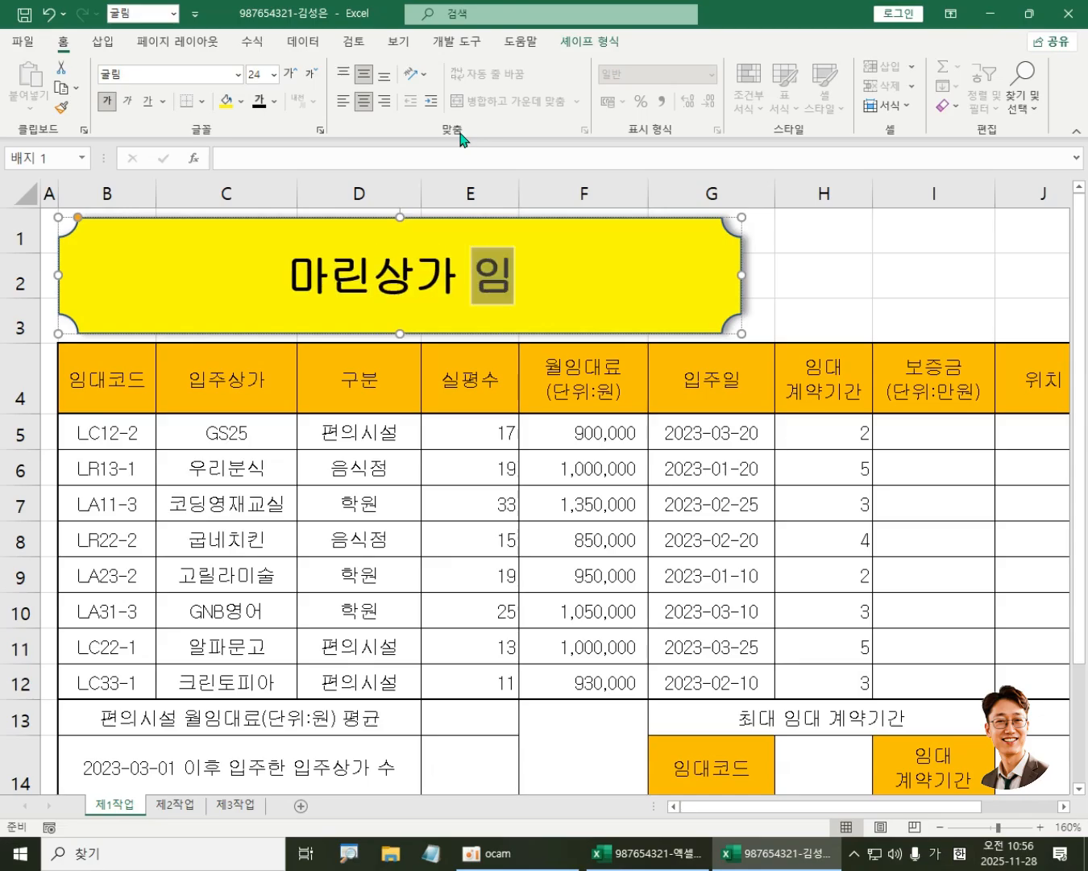
type("대관리 혆")
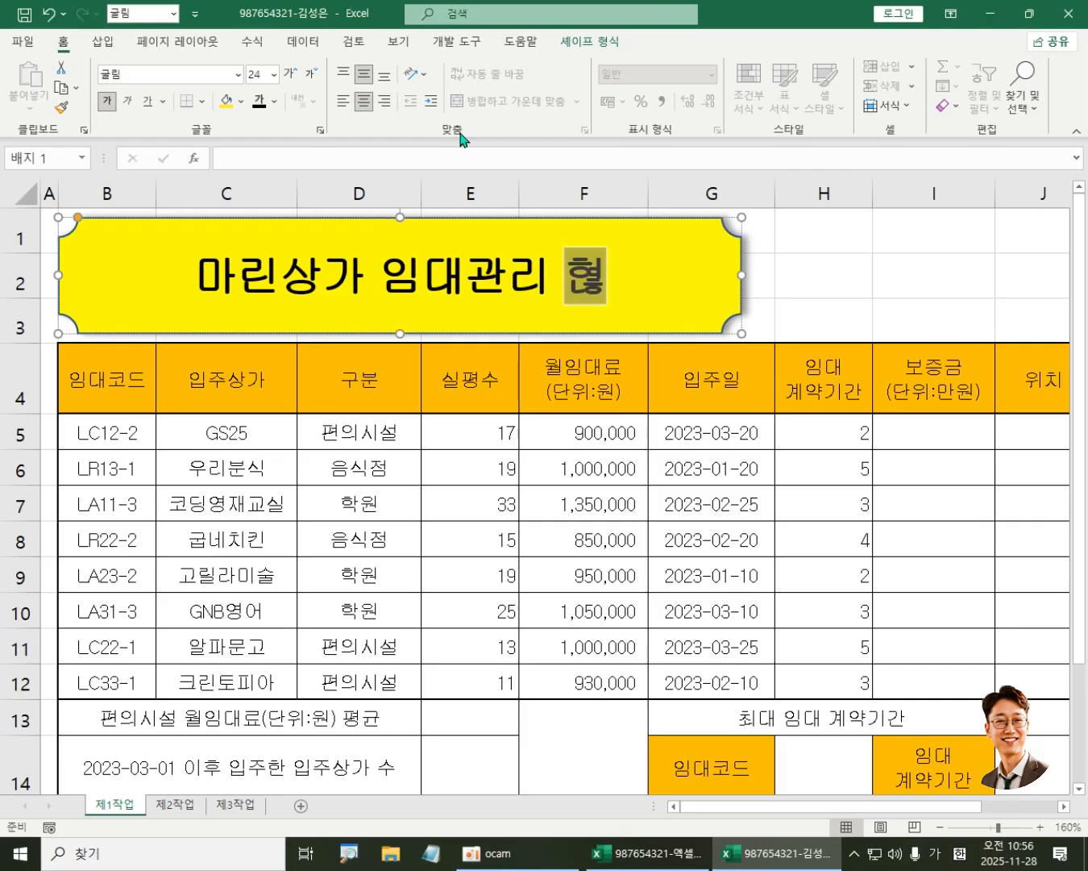
type("황")
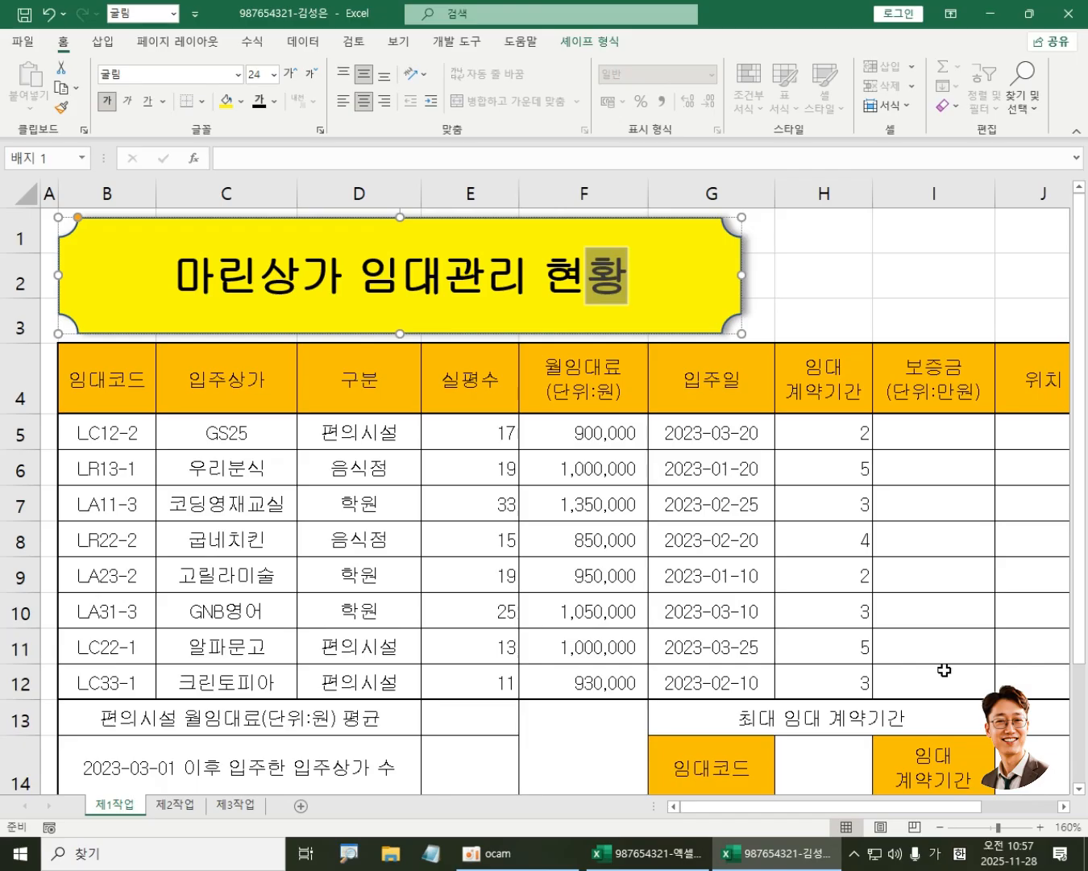
left_click(855, 615)
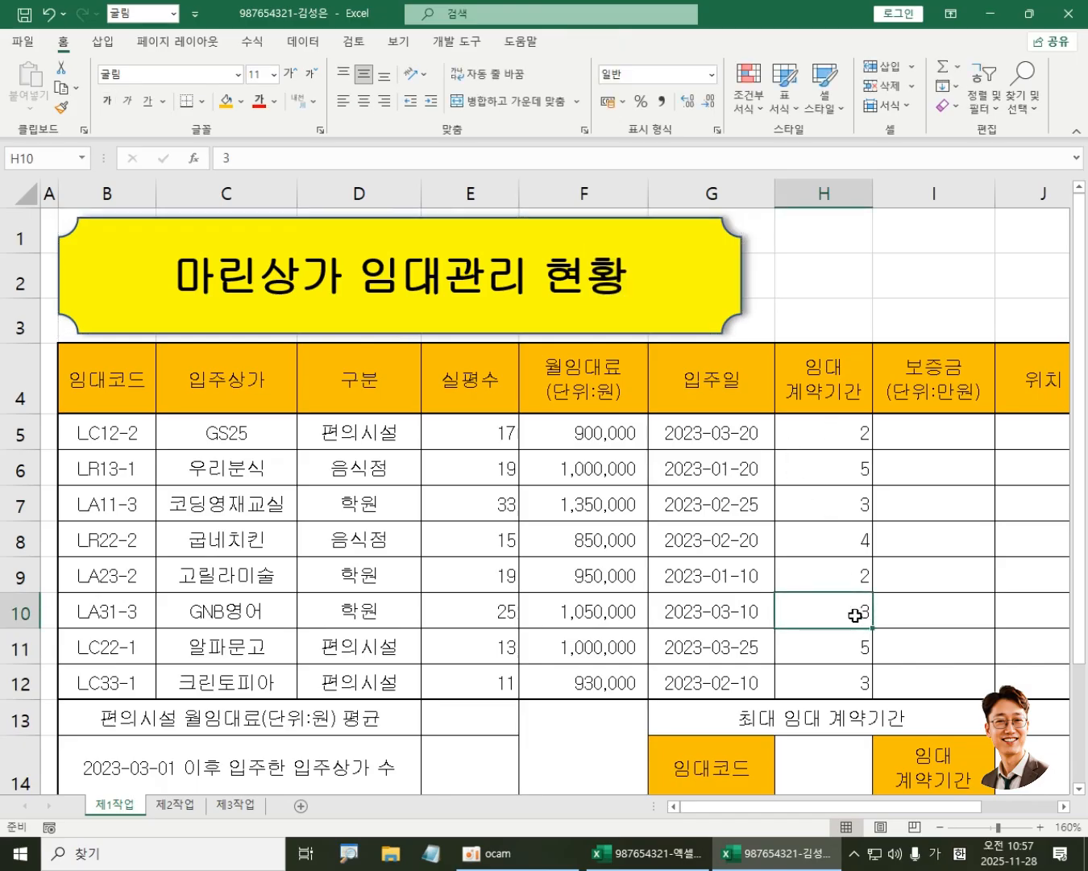
Step: Apply all borders to the empty range L17:O18 below and beside the rental table
left_click(941, 828)
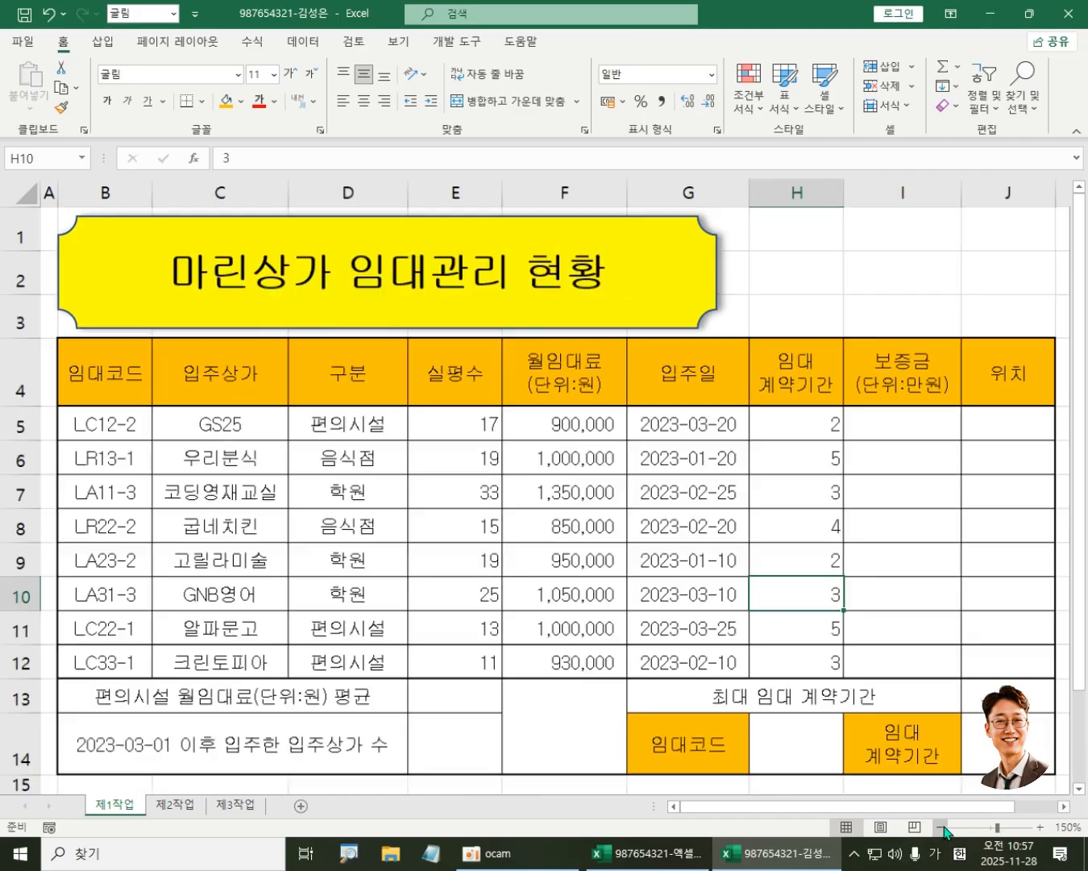
left_click(941, 828)
left_click(941, 827)
left_click(941, 827)
scroll(1081, 673, "down", 1)
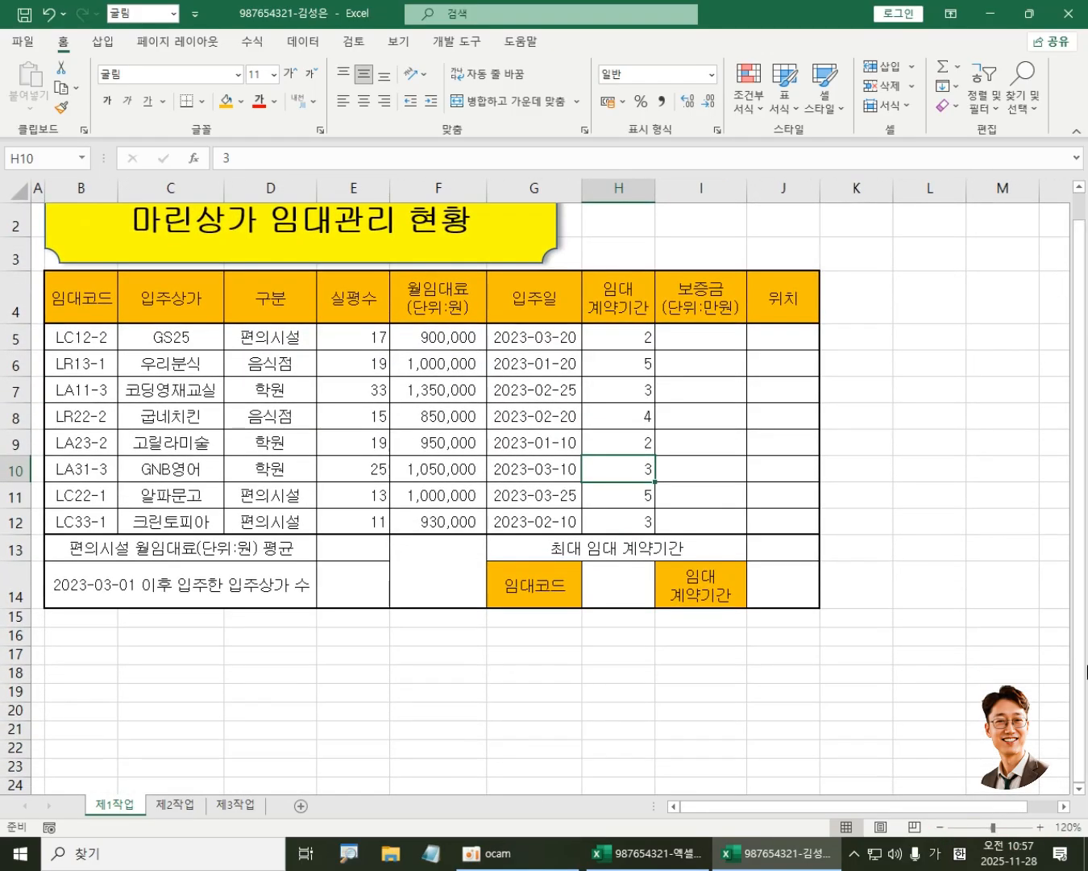
scroll(817, 500, "down", 1)
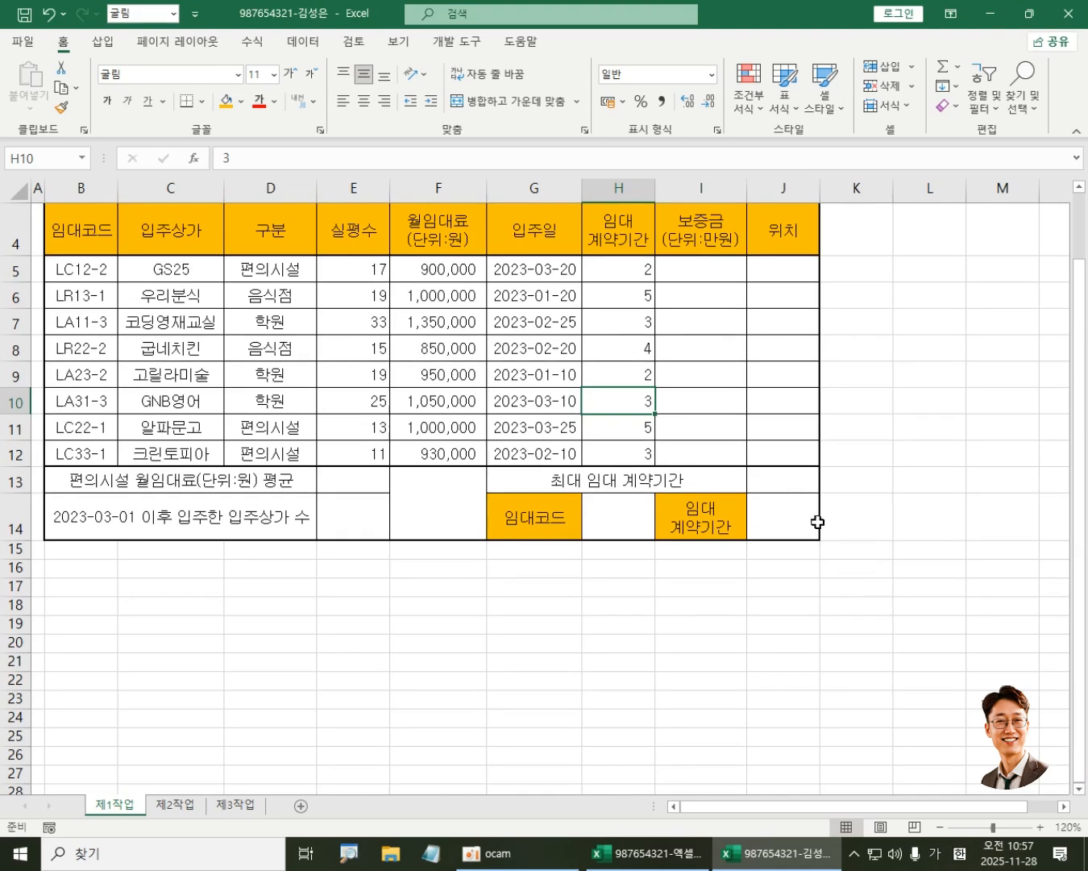
mouse_move(778, 853)
left_click(939, 593)
mouse_move(937, 593)
left_mouse_down()
mouse_move(942, 617)
mouse_move(942, 607)
mouse_move(1084, 607)
mouse_move(844, 612)
mouse_move(951, 613)
left_mouse_up()
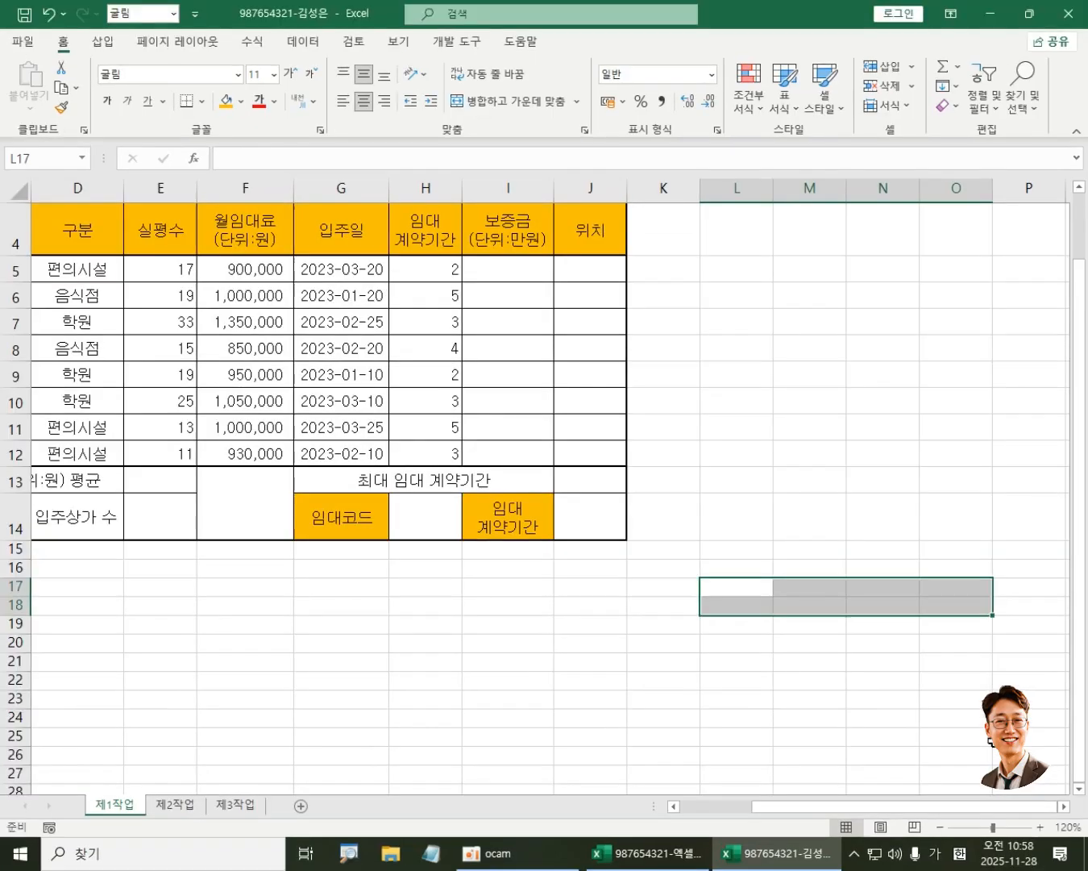
left_click(204, 101)
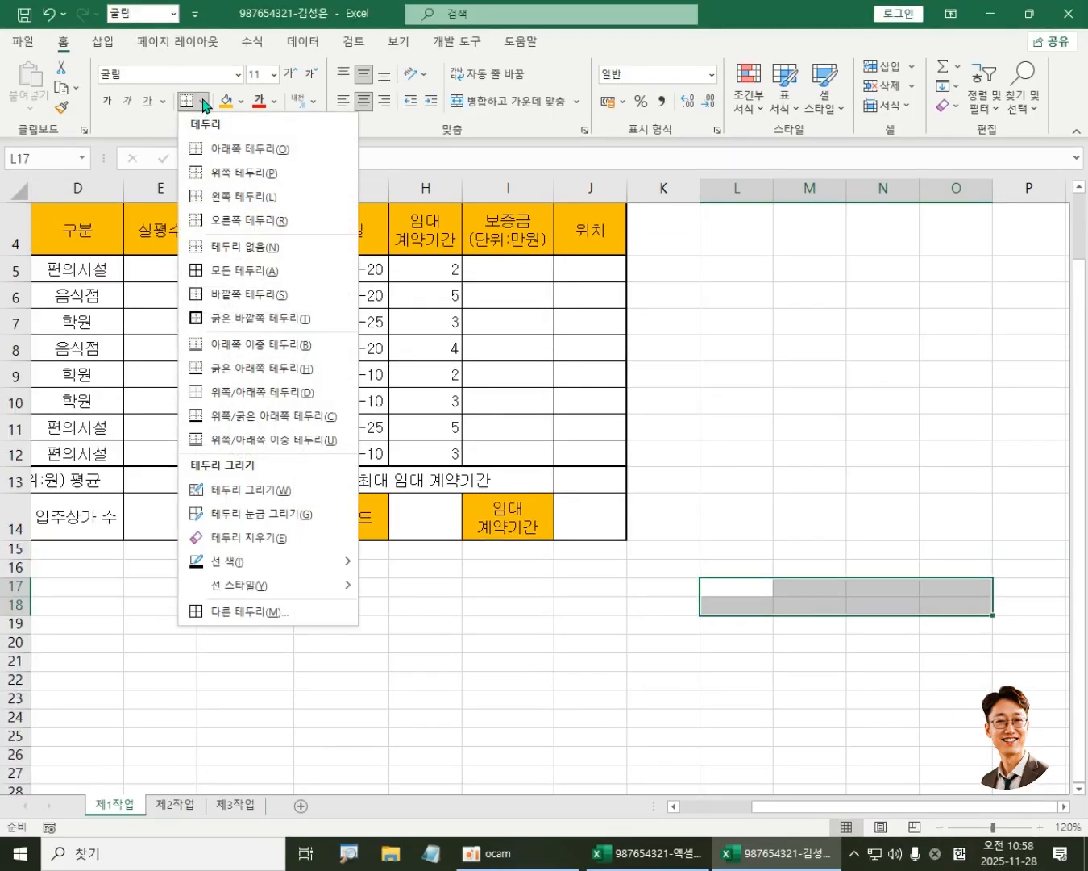
left_click(274, 272)
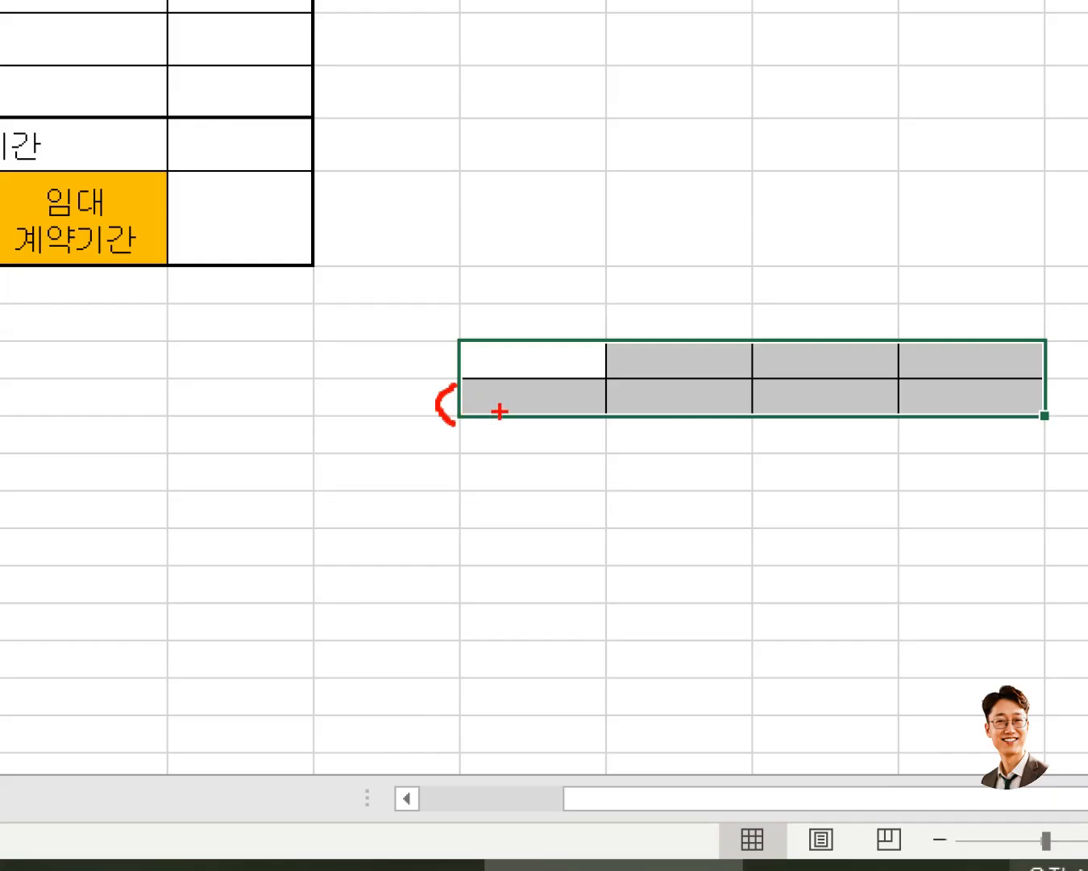
left_click_drag(489, 393, 484, 428)
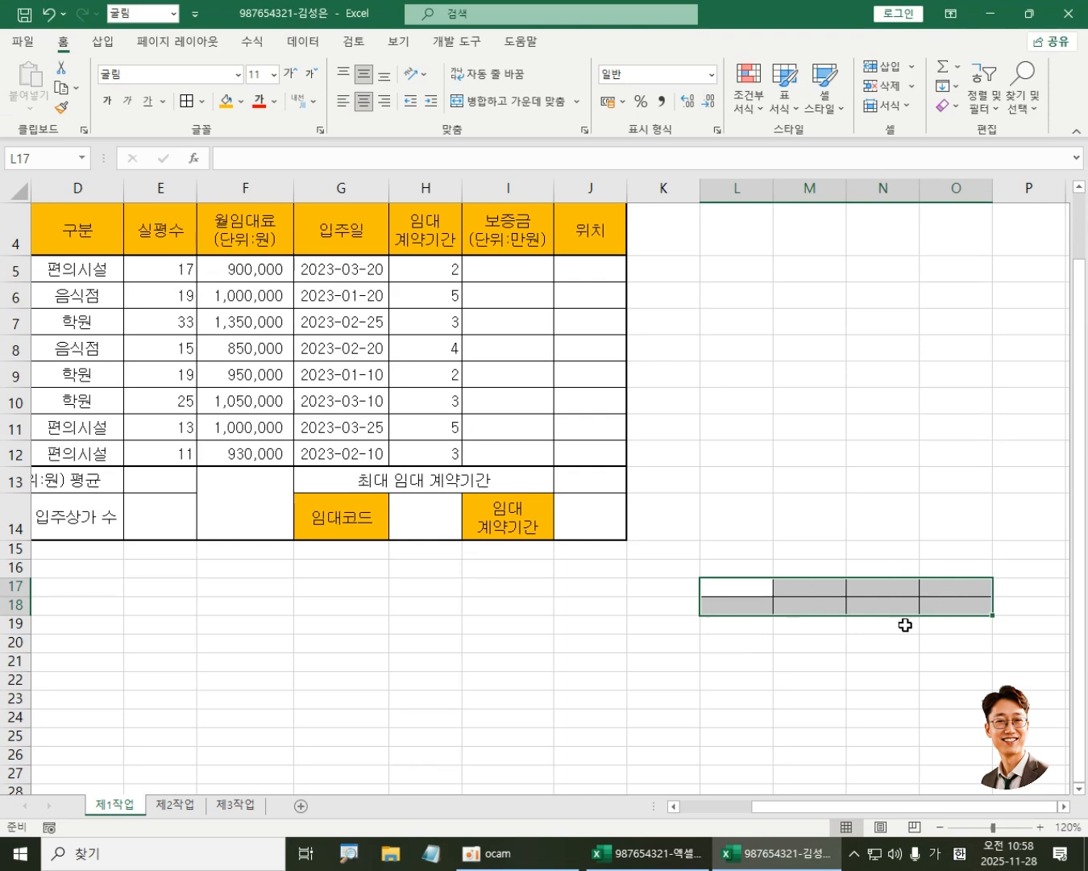
left_click_drag(908, 809, 674, 827)
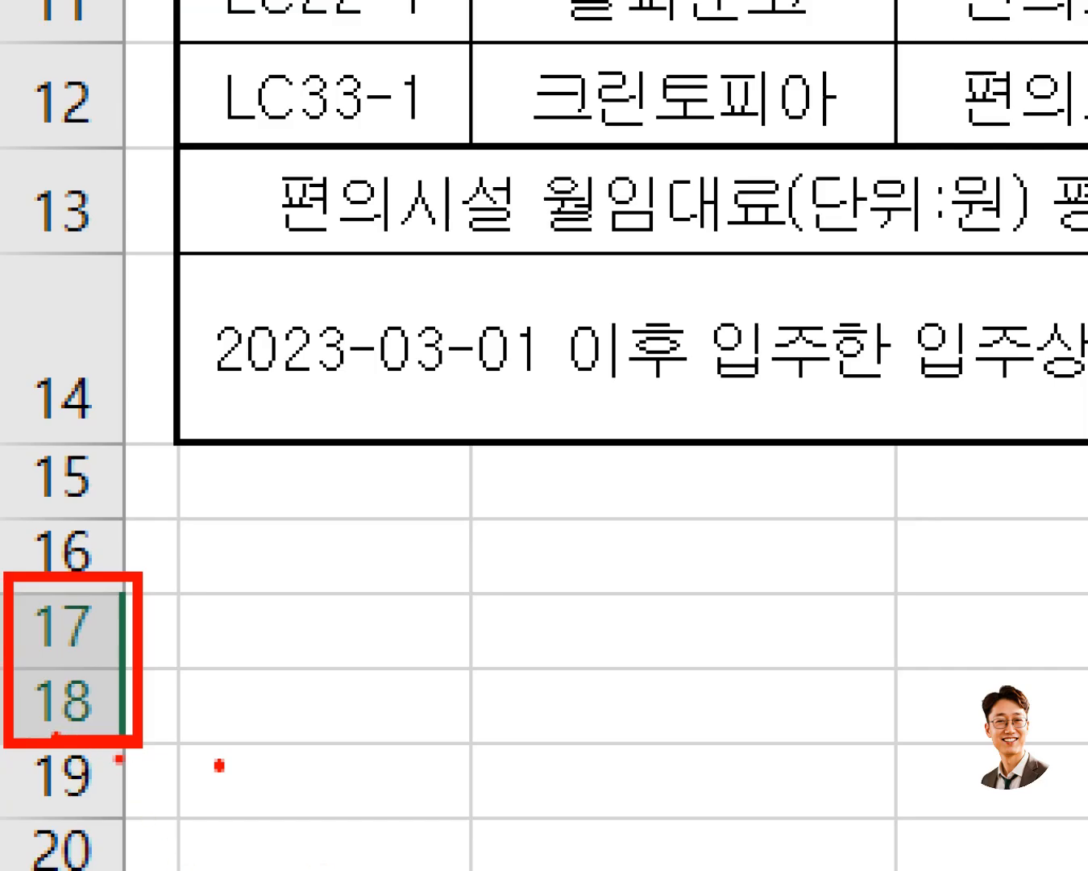
Step: Increase the height of row 18 to roughly three times its size and make row 17 somewhat taller for the bordered box
mouse_move(110, 734)
left_mouse_down()
mouse_move(133, 810)
mouse_move(125, 820)
mouse_move(197, 746)
left_mouse_up()
mouse_move(190, 676)
left_mouse_down()
mouse_move(157, 725)
mouse_move(230, 863)
left_mouse_up()
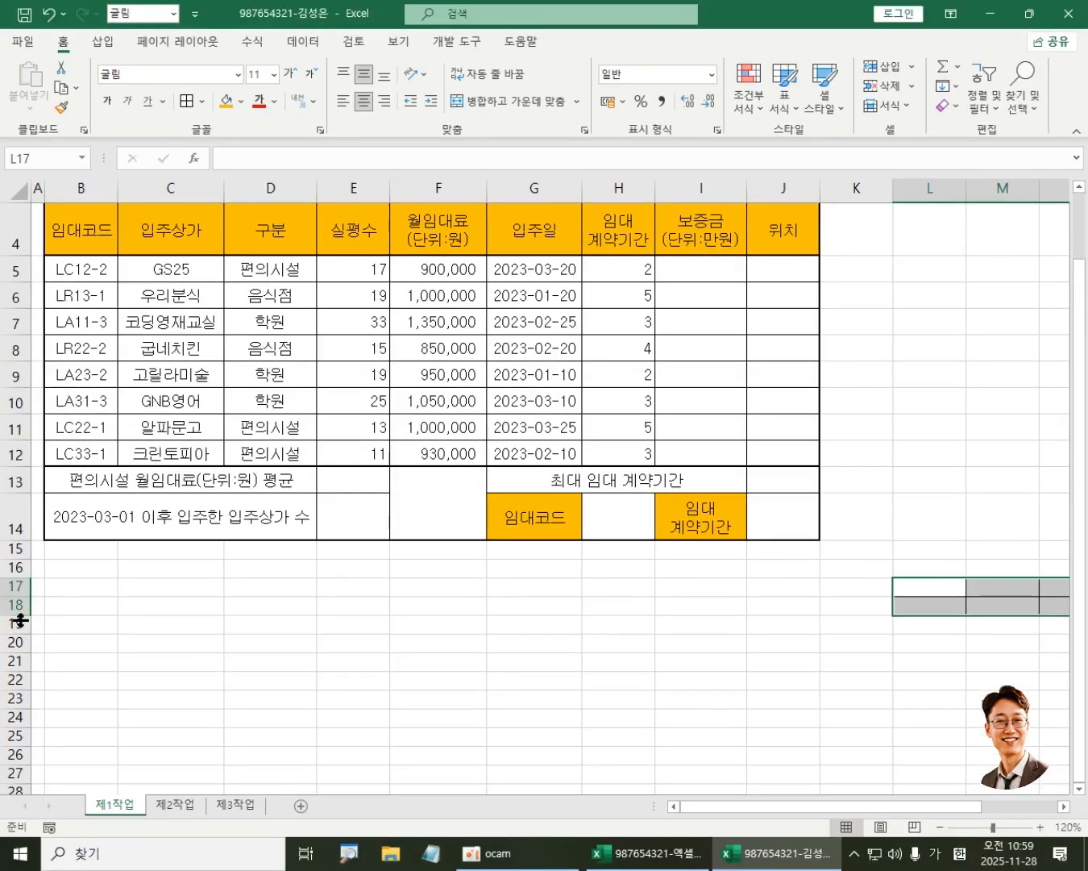
left_click_drag(14, 623, 16, 661)
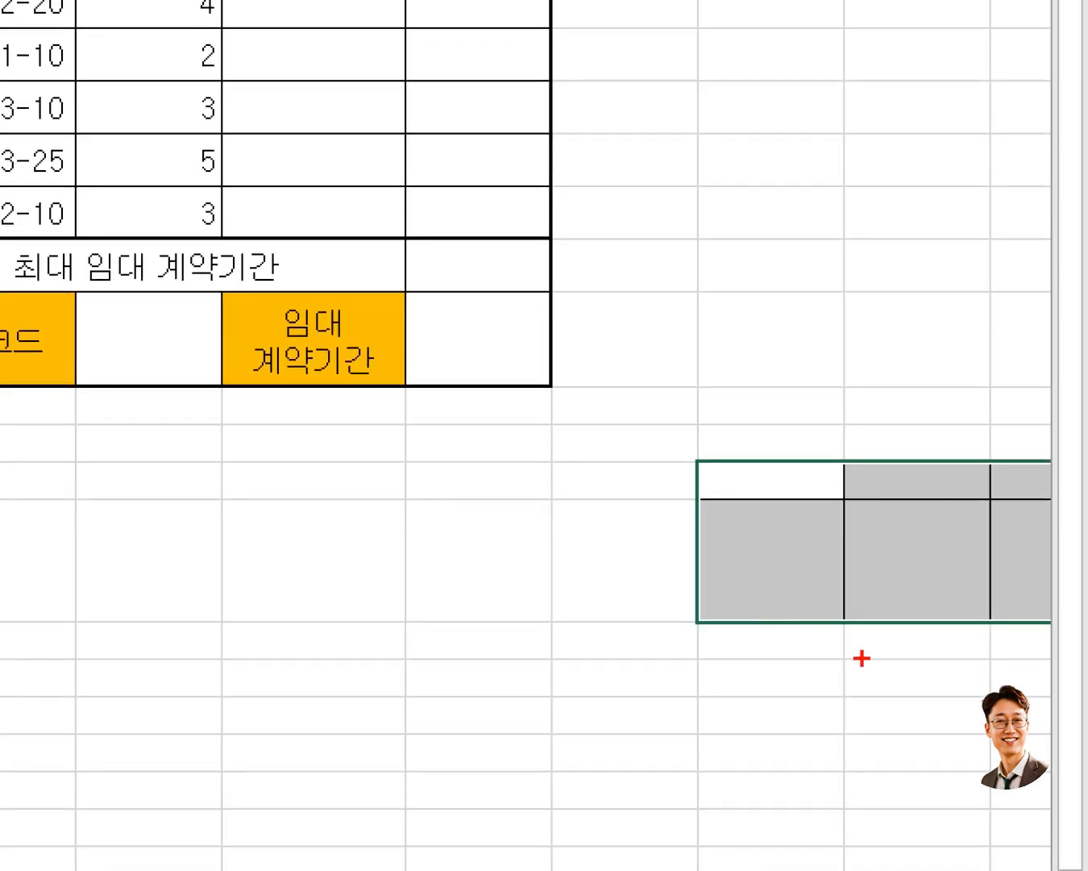
mouse_move(824, 688)
left_mouse_down()
mouse_move(838, 403)
mouse_move(695, 716)
left_mouse_up()
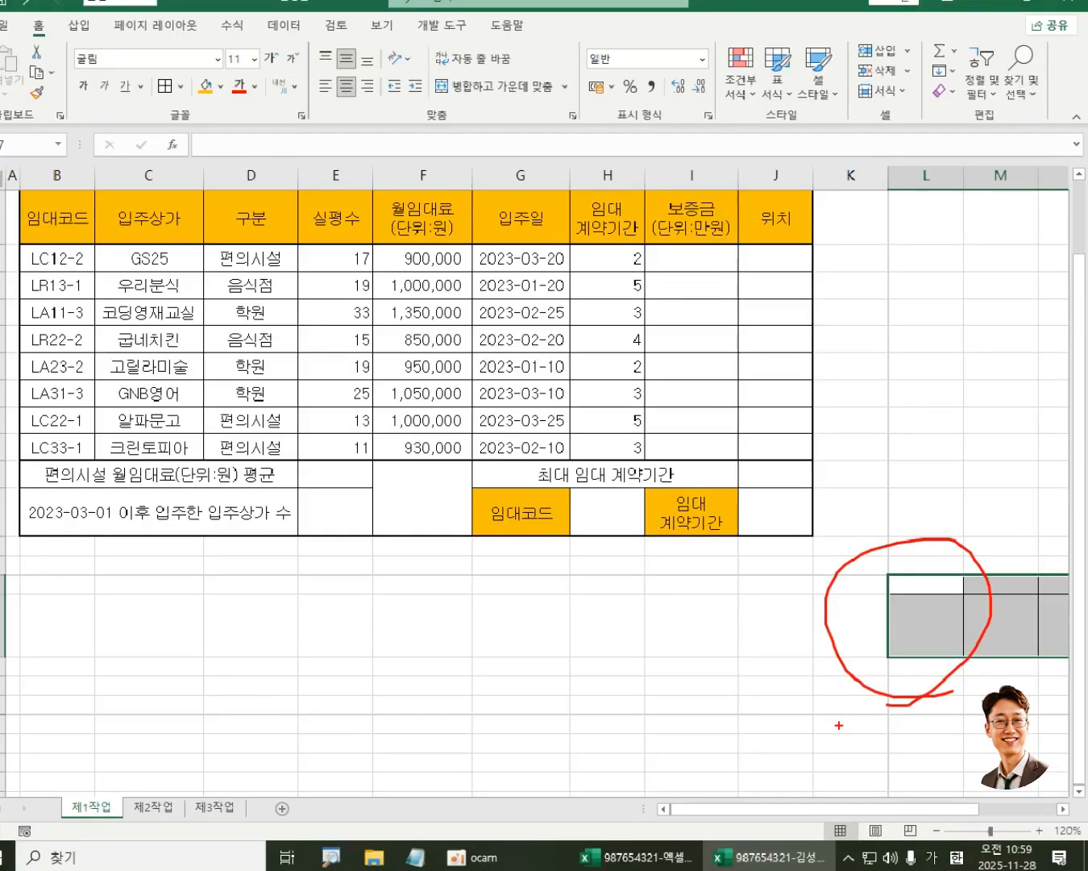
key("Escape")
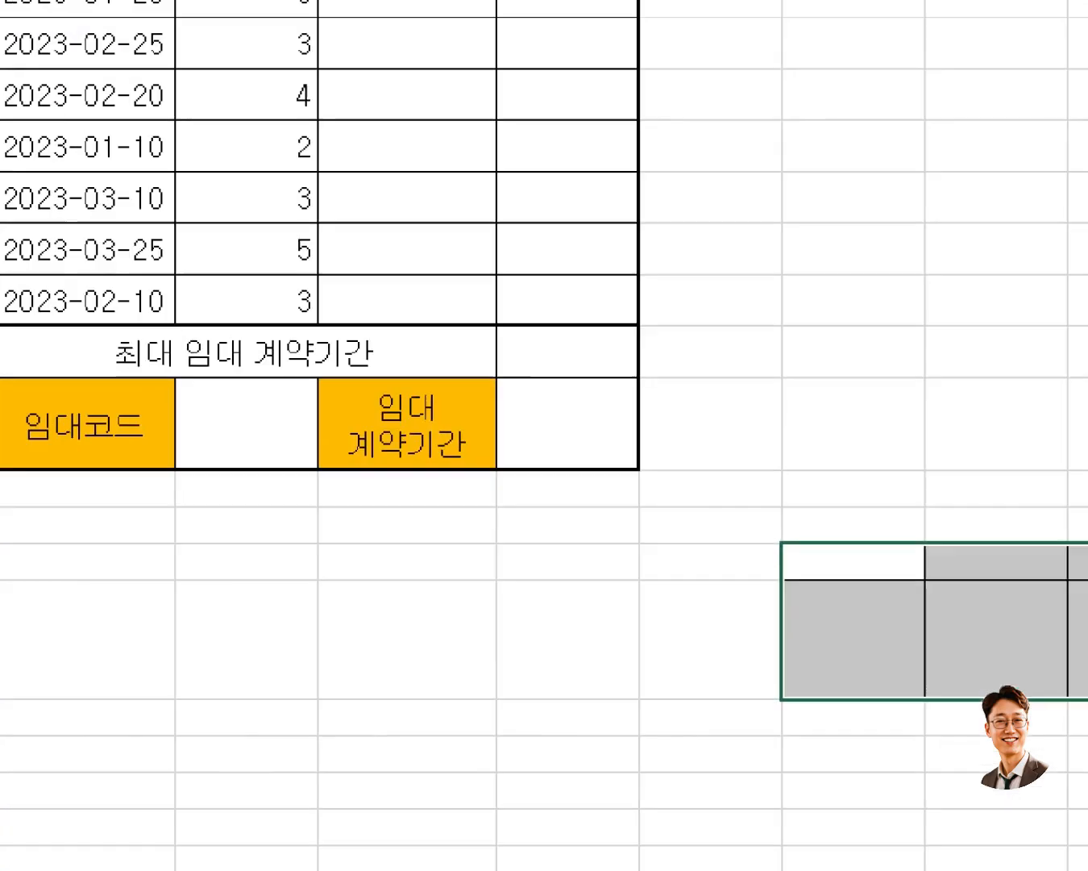
mouse_move(793, 565)
left_mouse_down()
mouse_move(848, 574)
mouse_move(838, 567)
left_mouse_up()
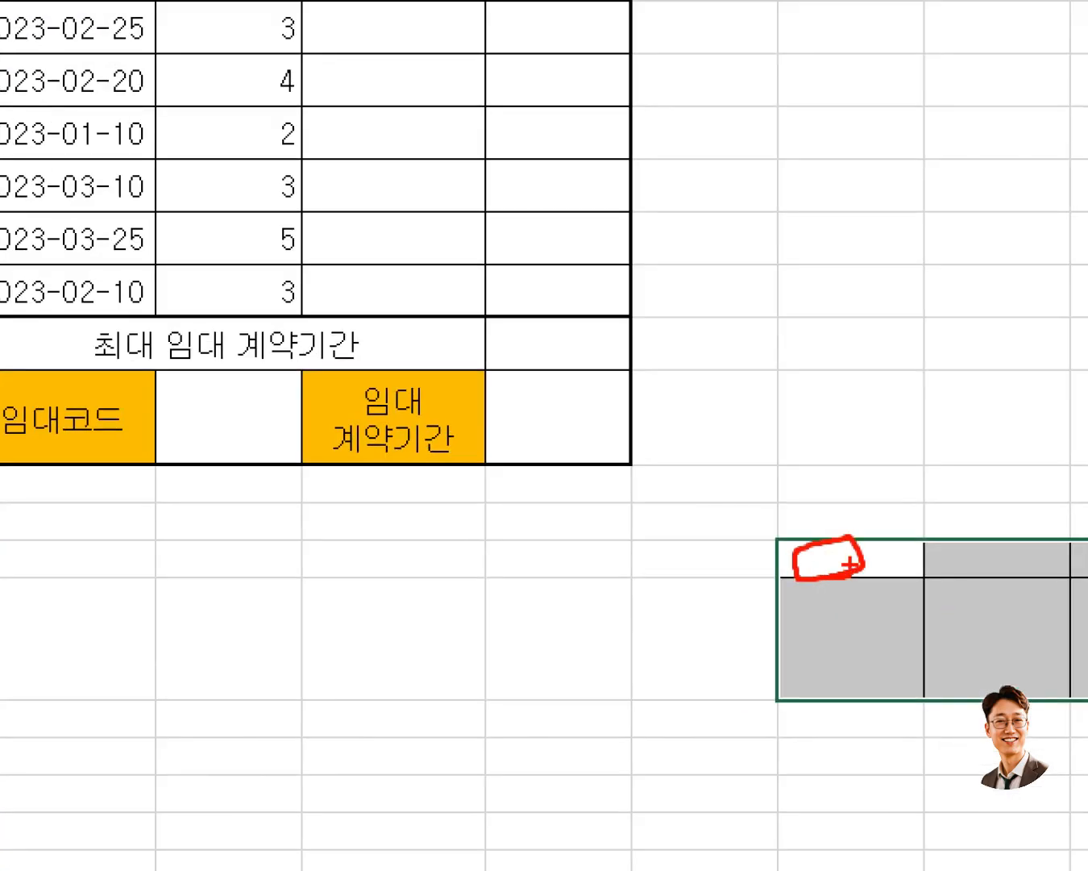
key("Escape")
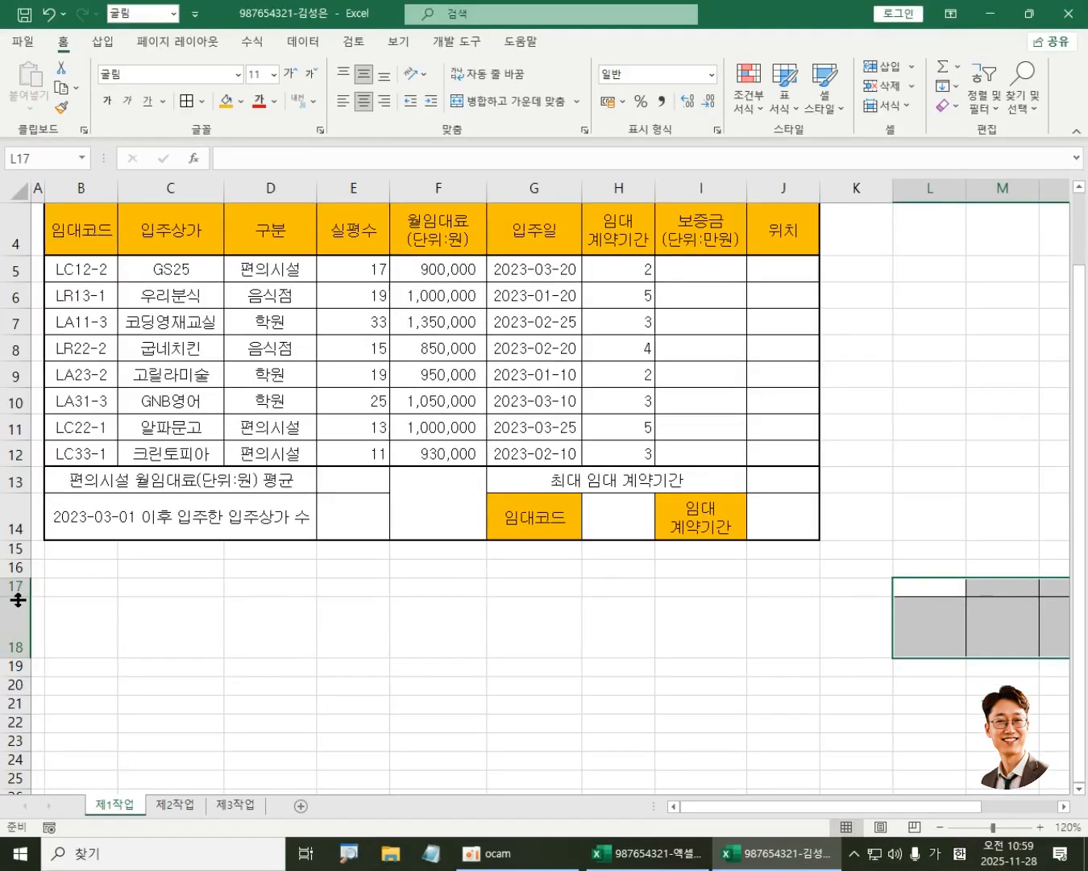
left_click_drag(21, 598, 22, 608)
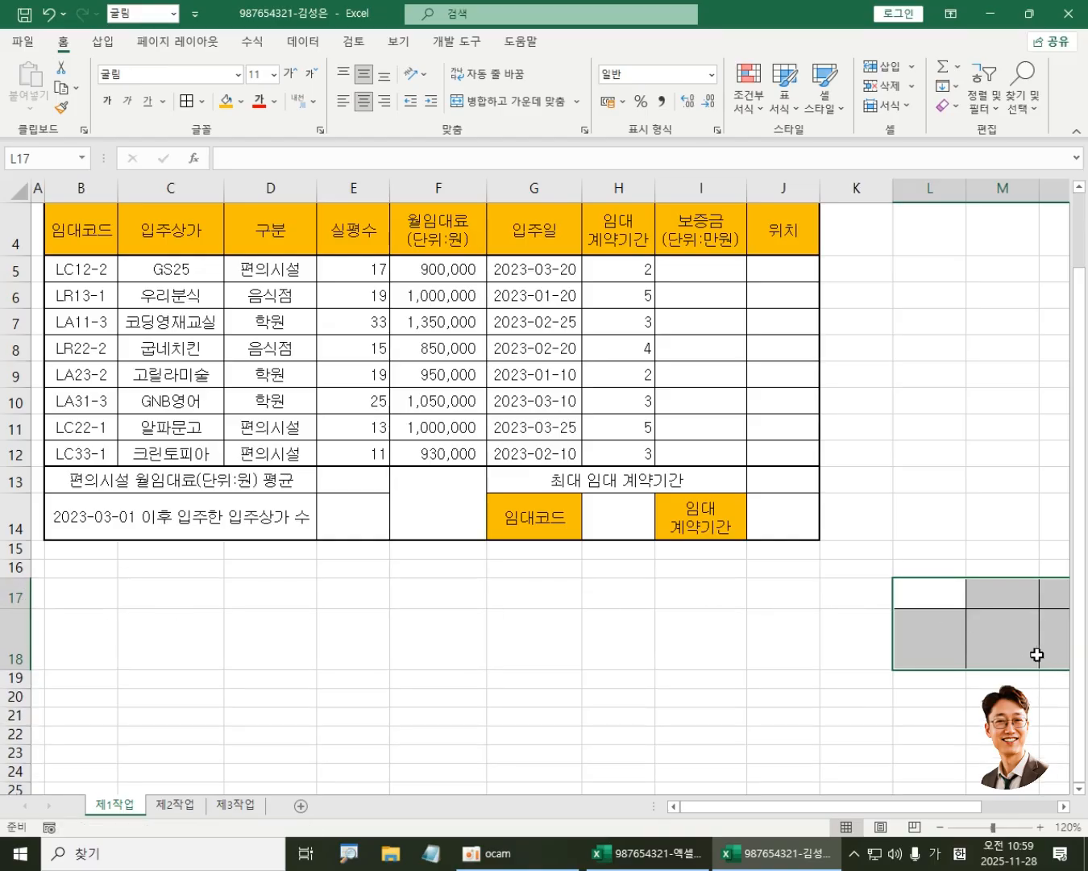
Step: Narrow column L of the bordered box L17:O18 to about half its width
left_click(986, 640)
scroll(965, 808, "right", 1)
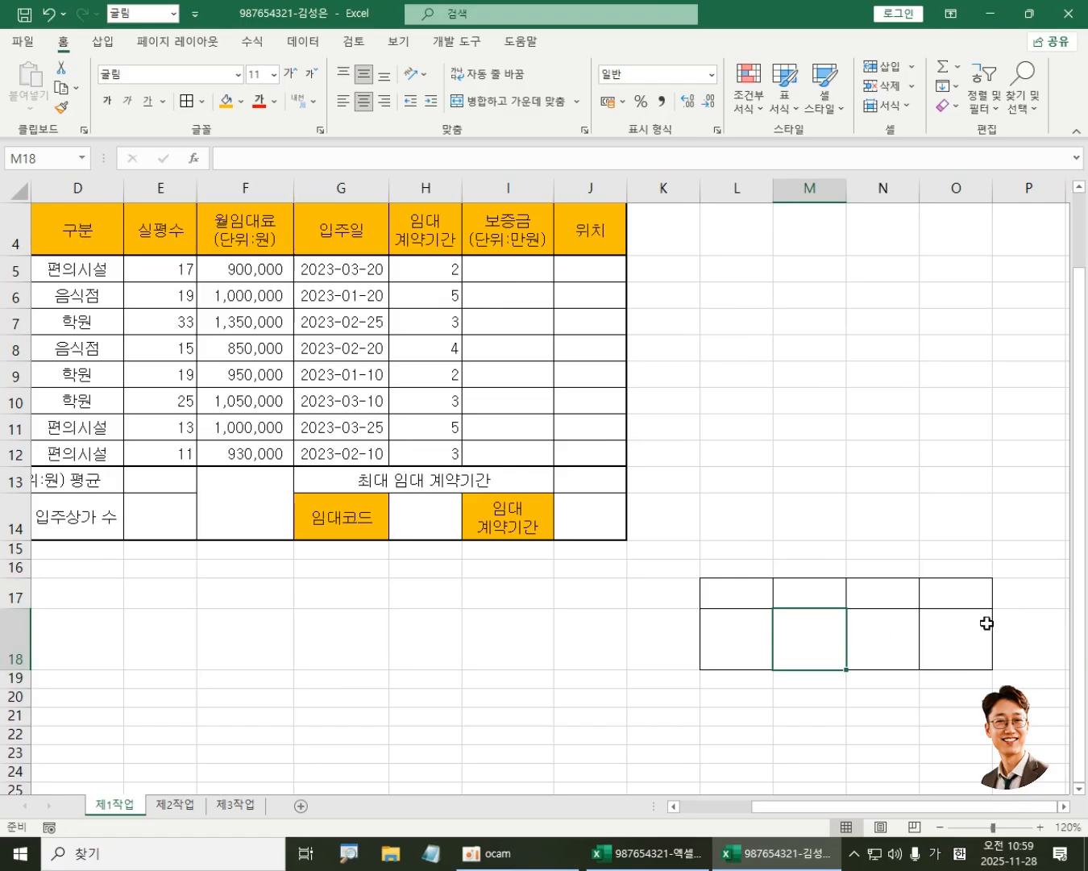
left_click_drag(706, 599, 993, 661)
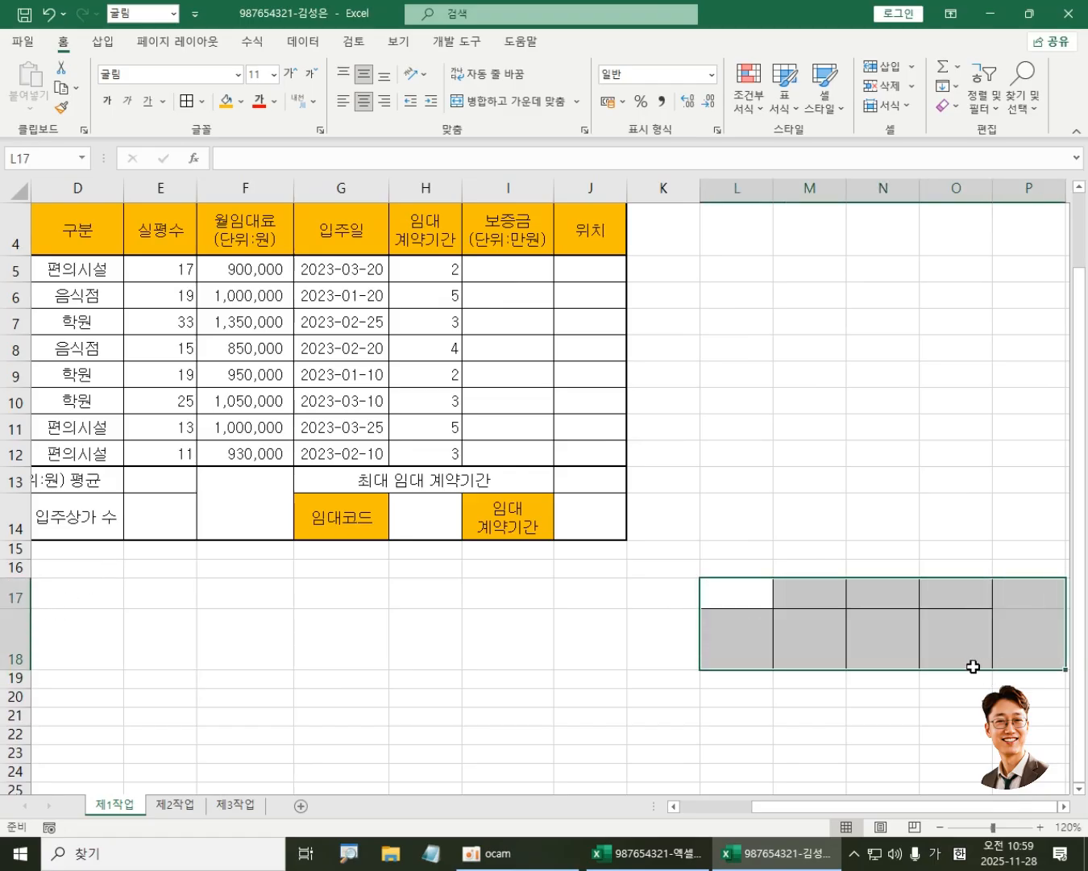
left_click_drag(737, 598, 942, 658)
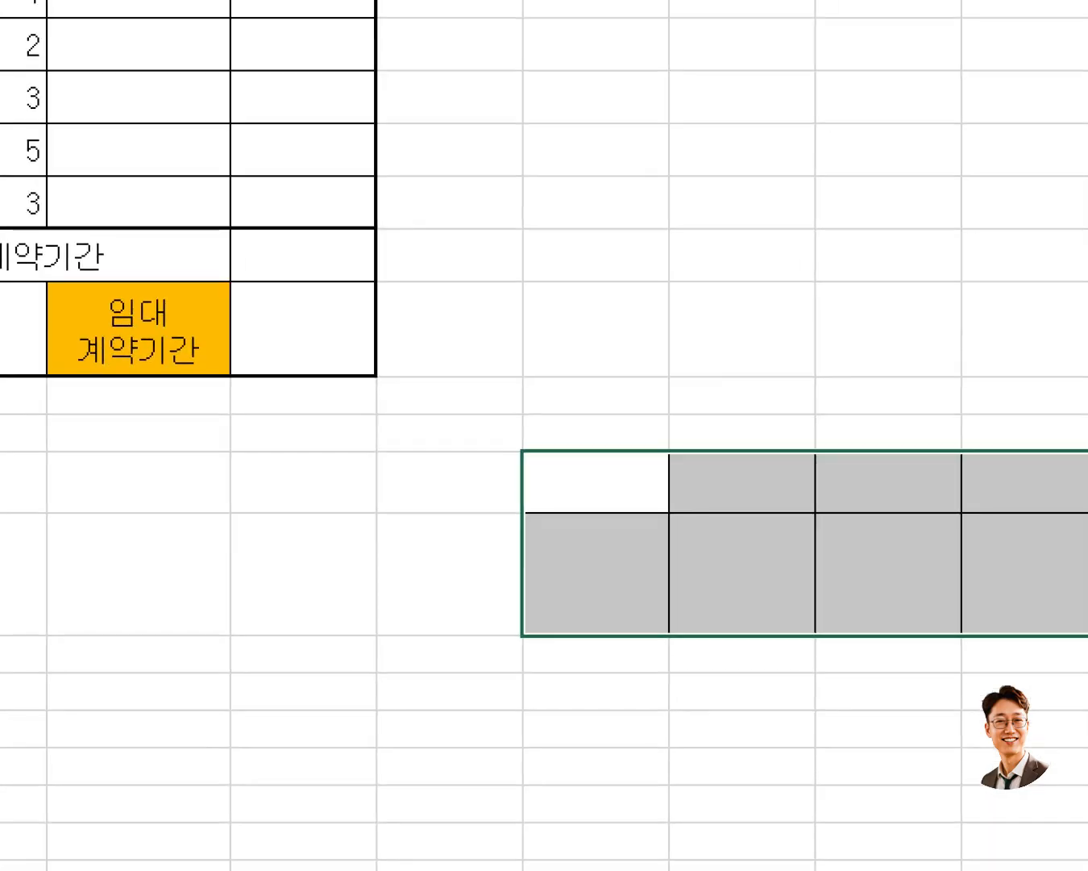
mouse_move(532, 428)
left_mouse_down()
mouse_move(558, 411)
mouse_move(650, 440)
left_mouse_up()
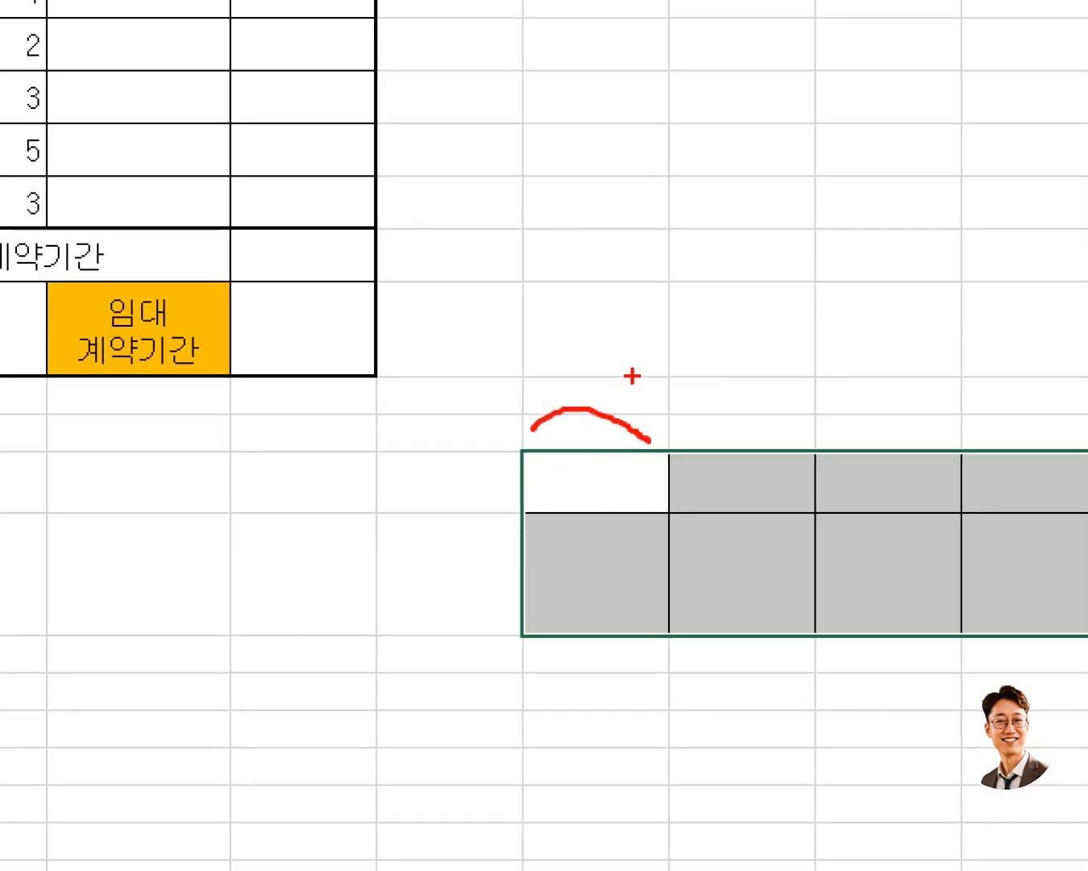
mouse_move(635, 376)
left_mouse_down()
mouse_move(567, 373)
mouse_move(619, 396)
left_mouse_up()
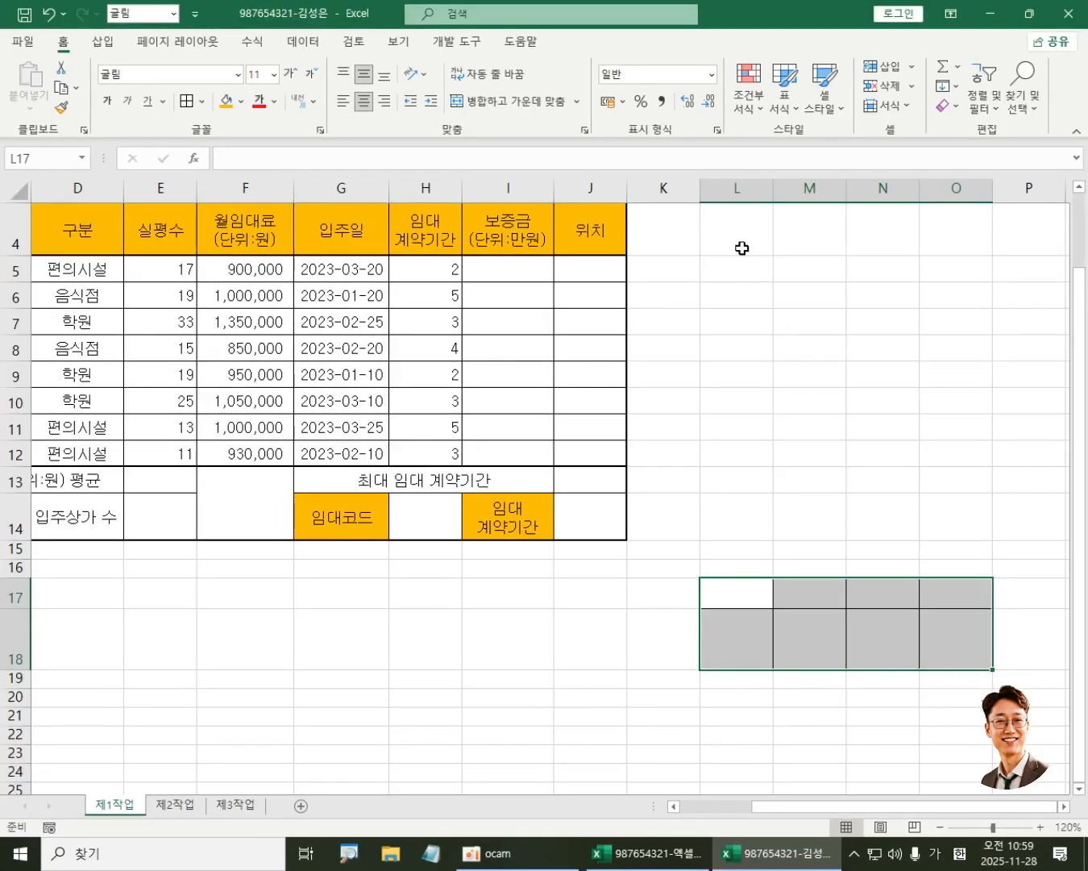
left_click_drag(772, 188, 732, 189)
left_click_drag(732, 190, 730, 188)
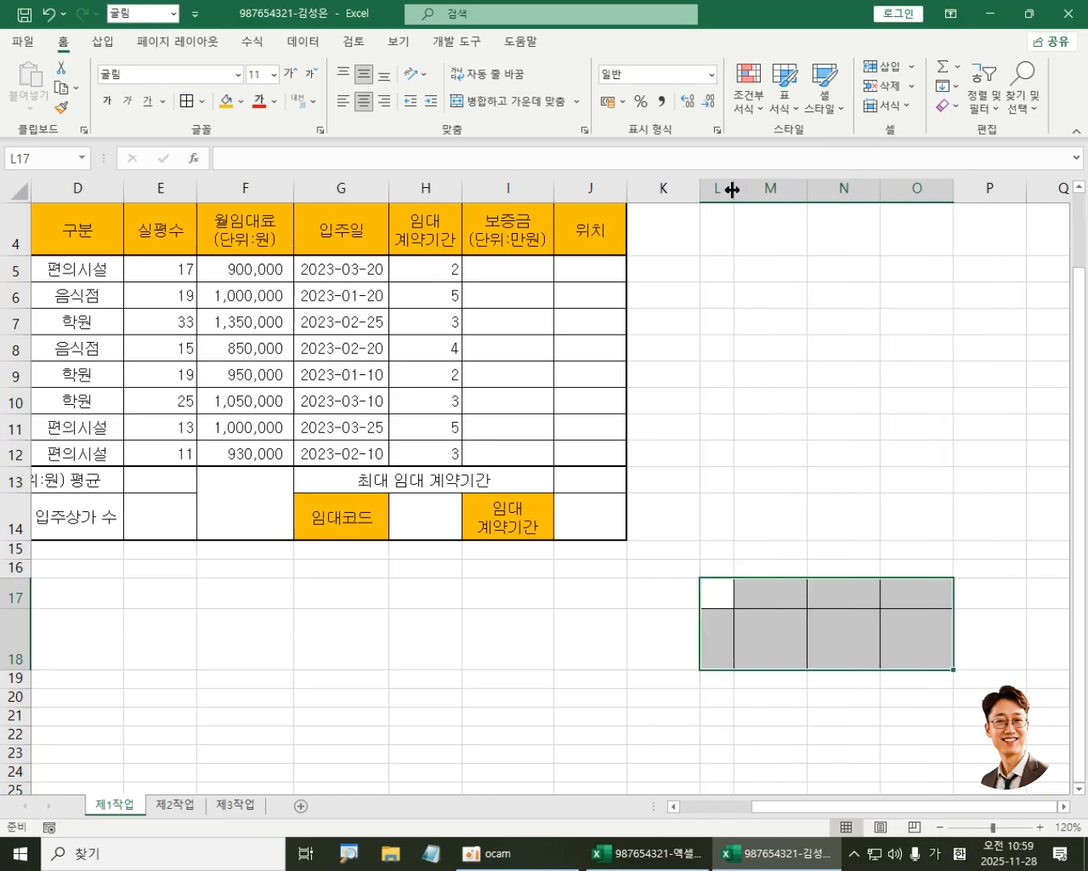
Step: Merge and center the box's first-column cells L17:L18
key("ctrl+1")
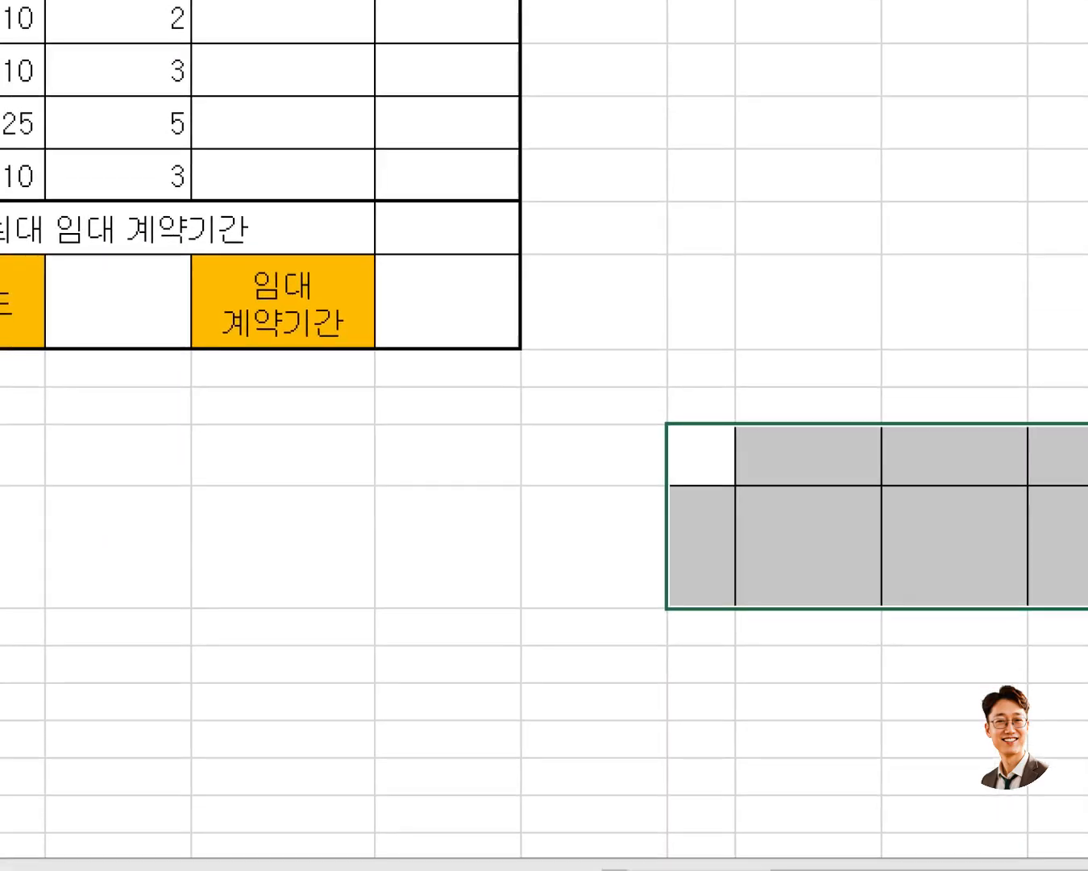
left_click(663, 477)
left_click_drag(678, 407, 700, 393)
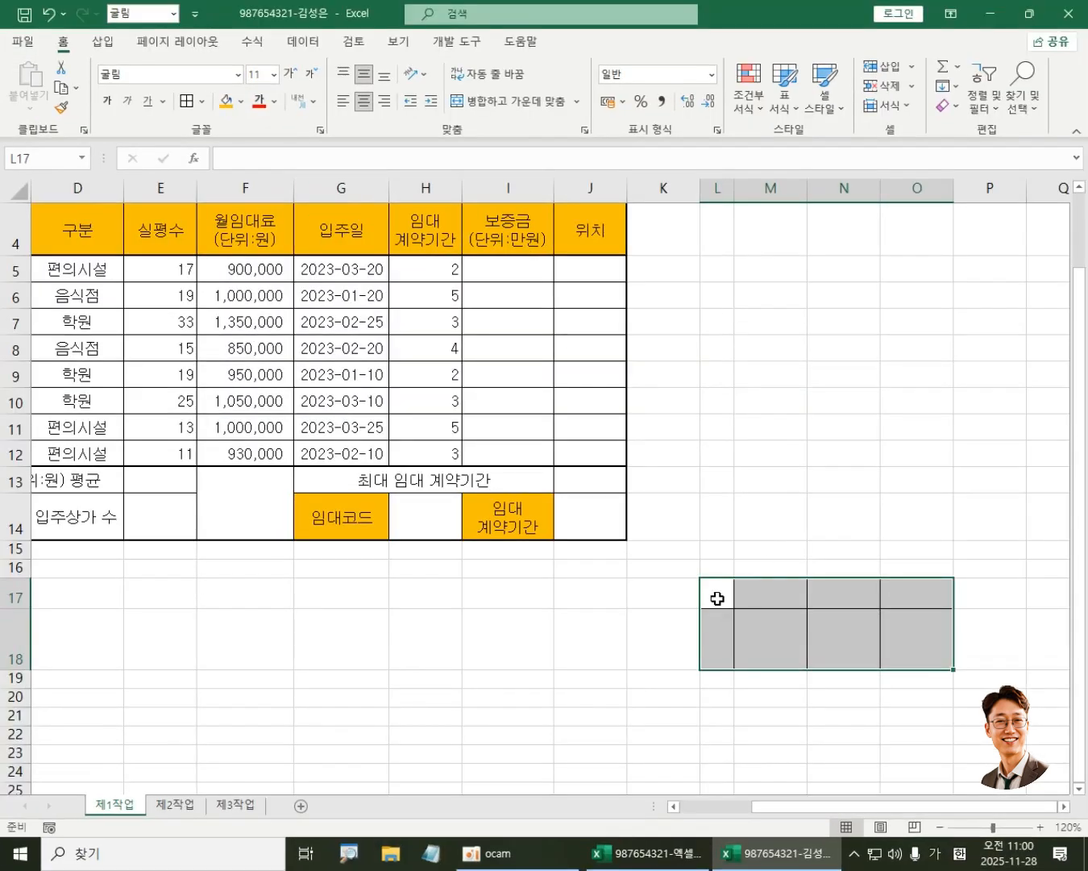
left_click_drag(719, 597, 723, 640)
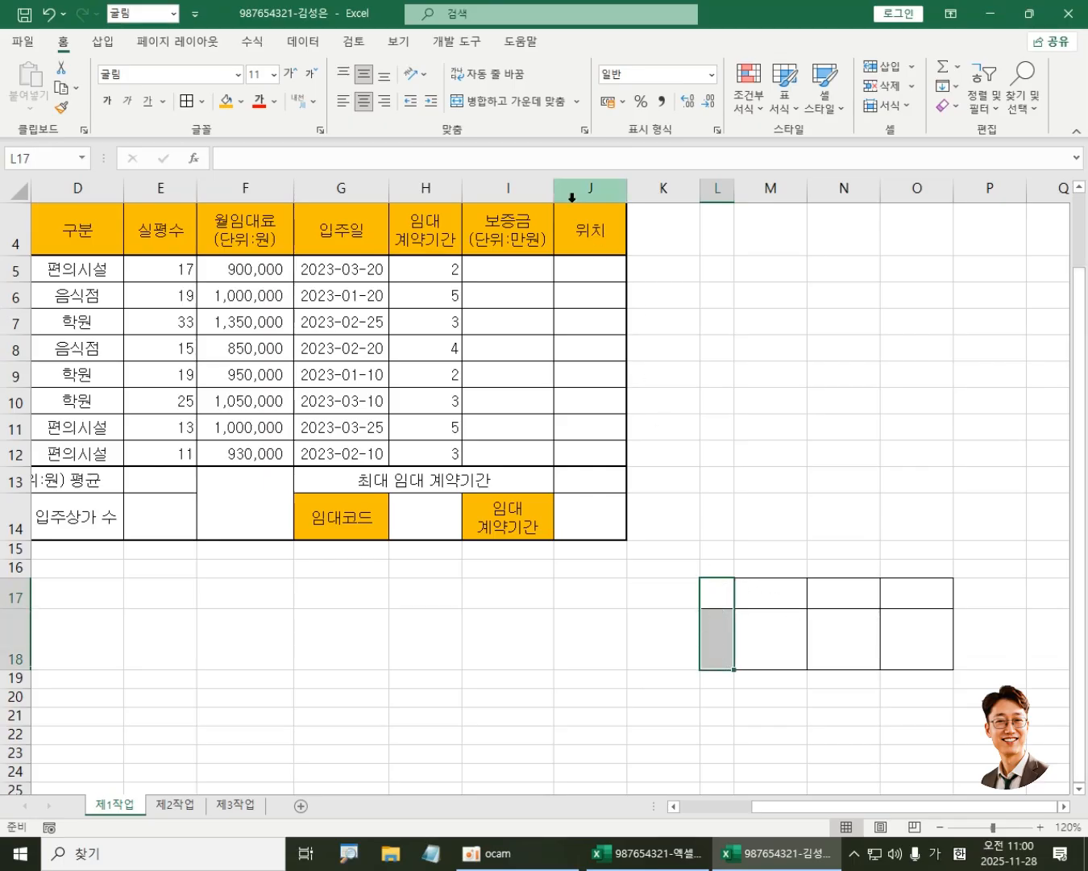
left_click(513, 108)
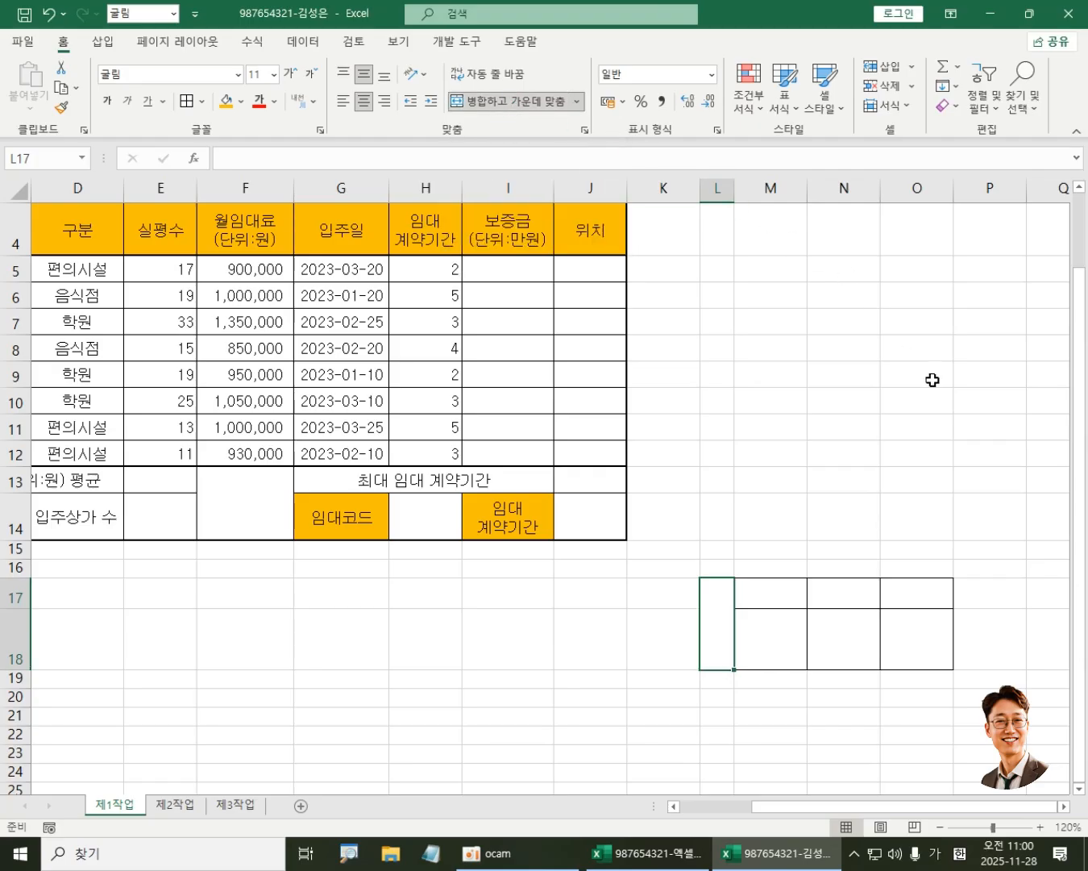
Step: Enter 결재 in the merged cell L17 with a line break between the two characters
type("겨")
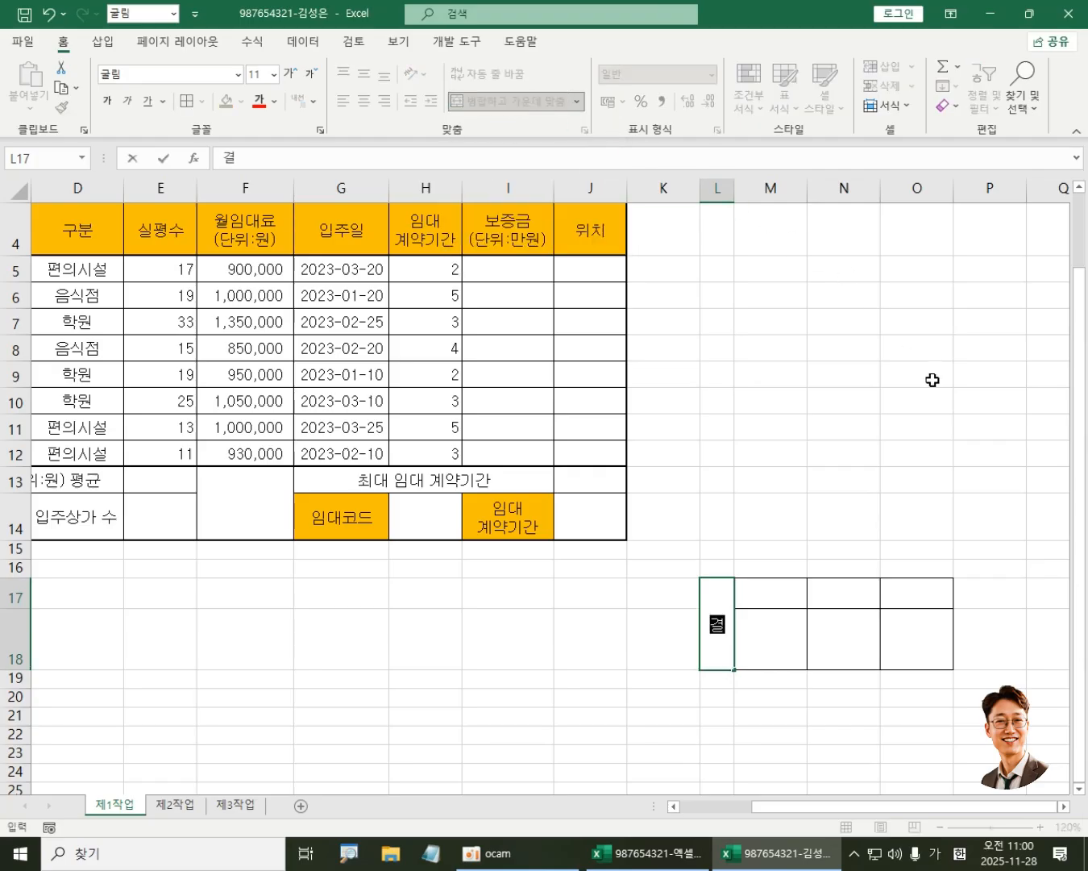
key("alt+Return")
key("BackSpace")
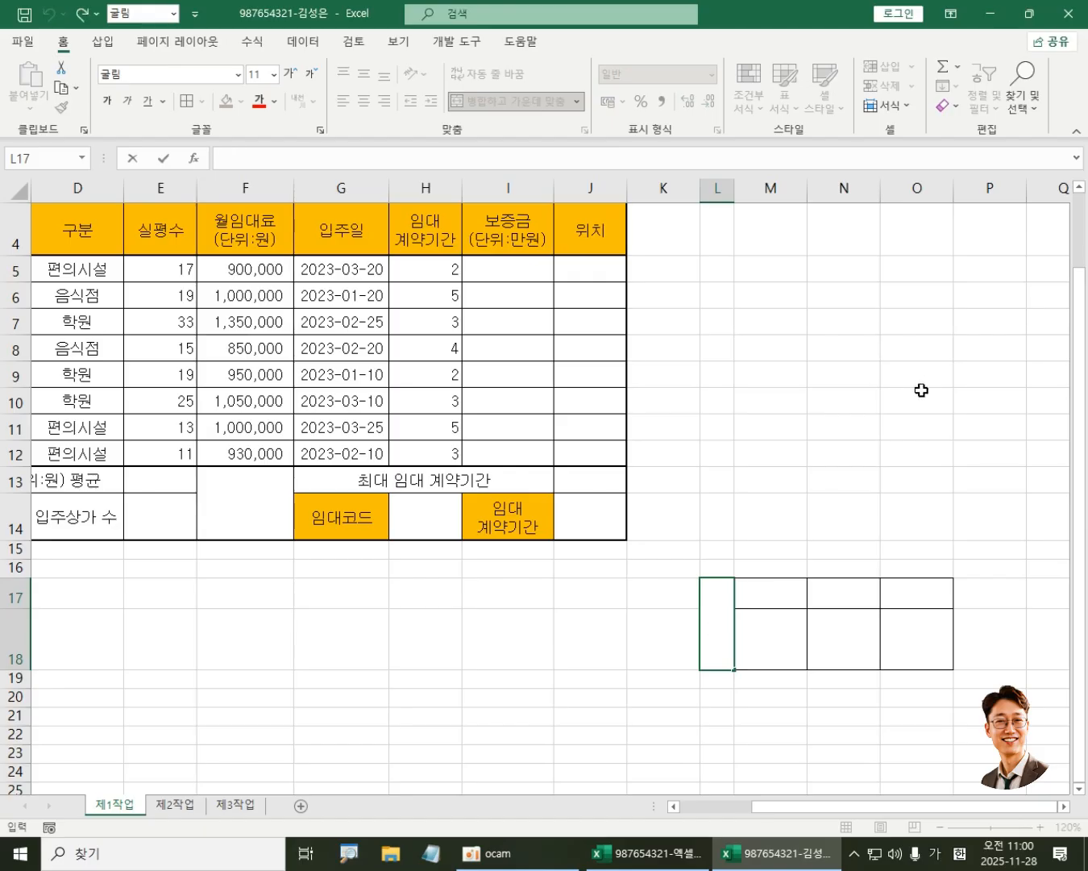
type("결")
key("alt+Return")
type("재")
key("Return")
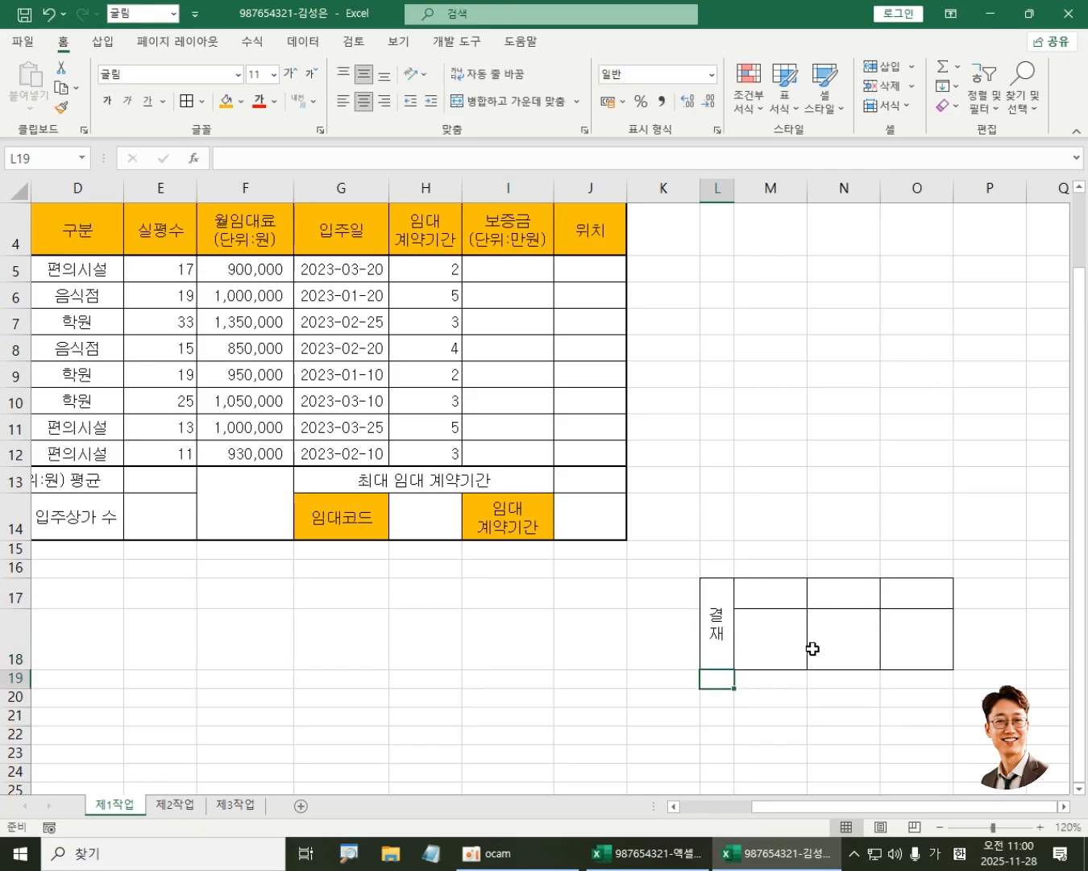
Step: Enter the approval box headings 과장, 원장 and 대표 in cells M17 to O17
left_click(743, 598)
type("과장")
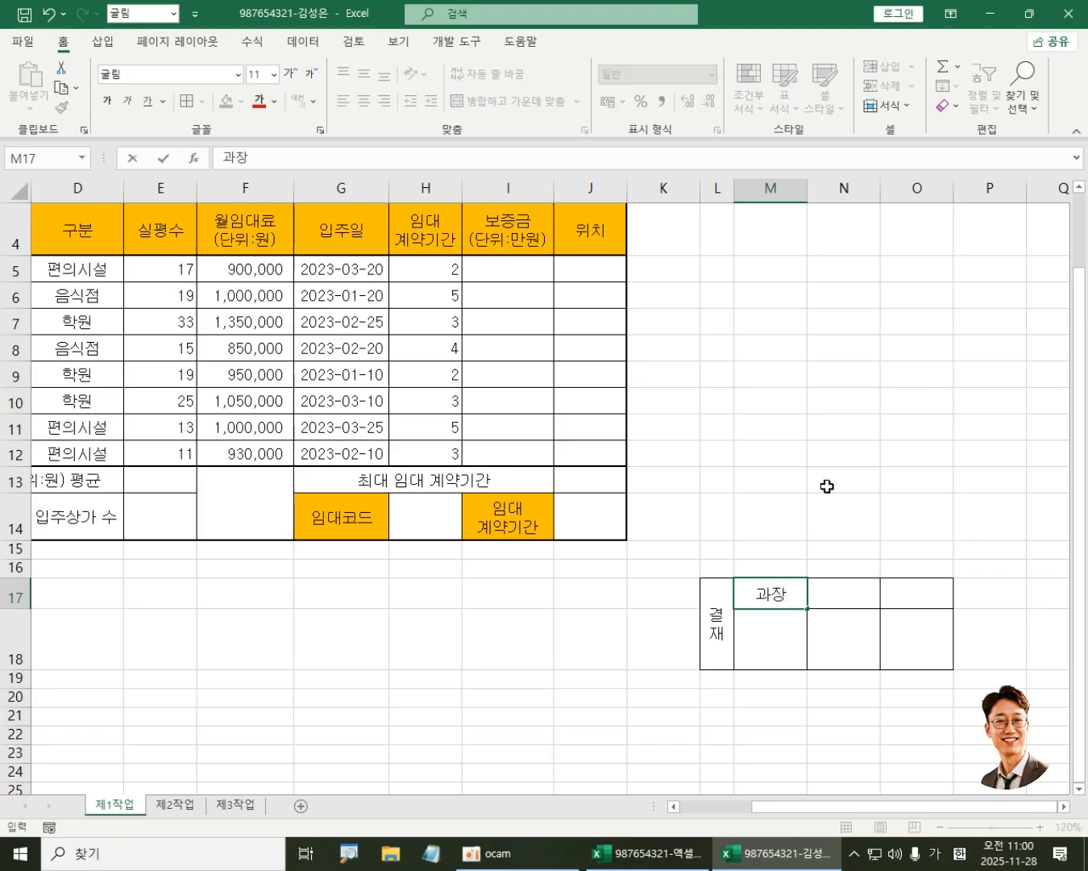
key("Tab")
type("원장")
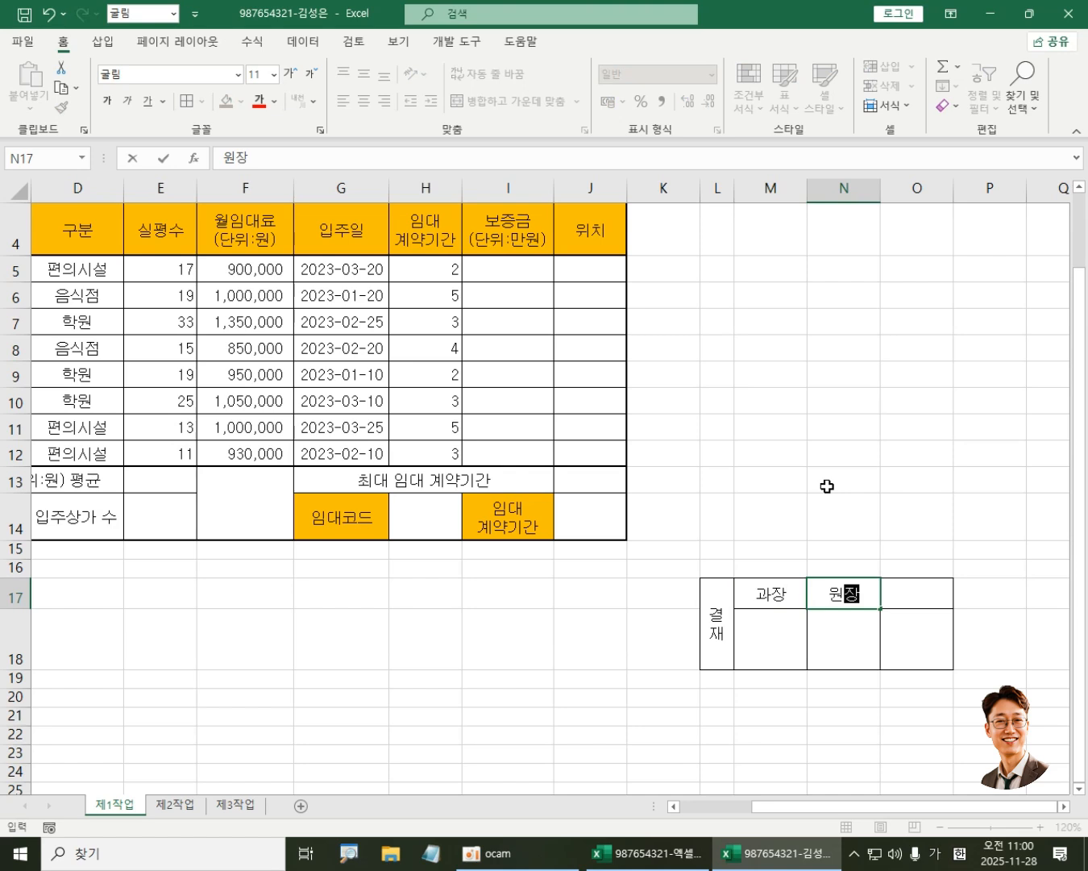
key("Tab")
type("대표")
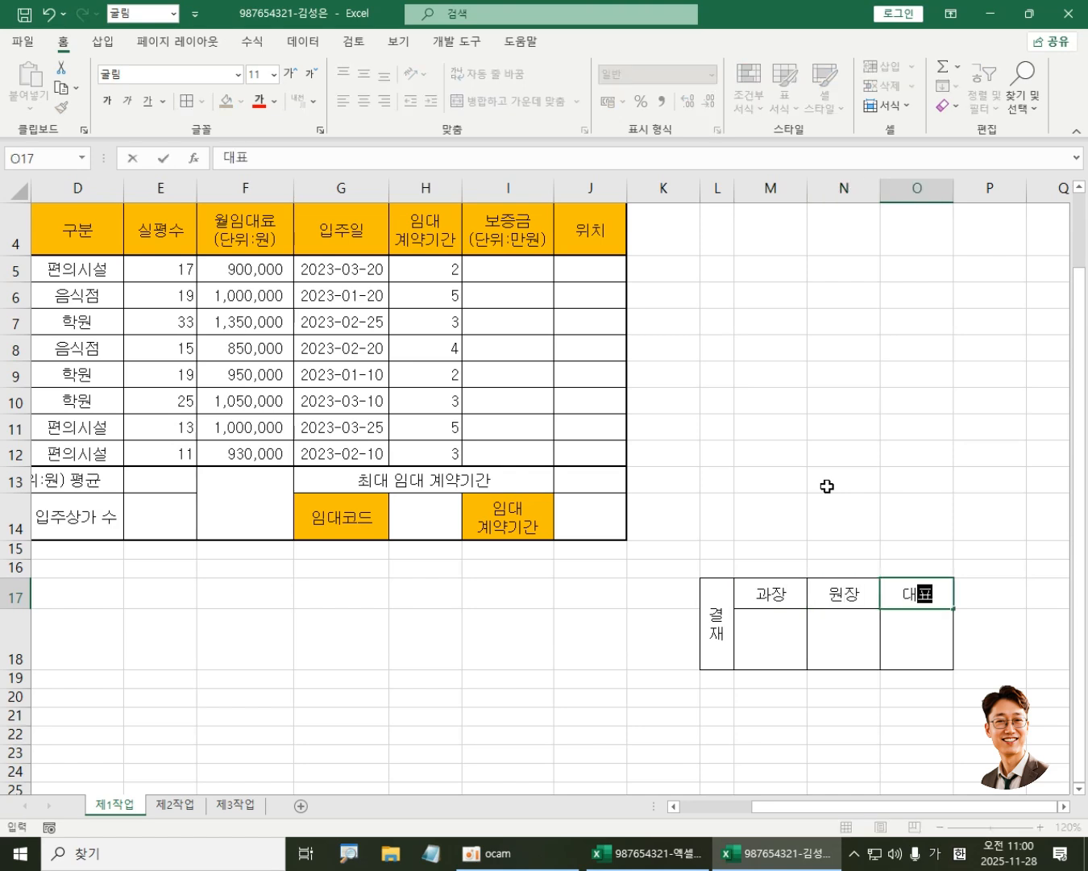
key("Return")
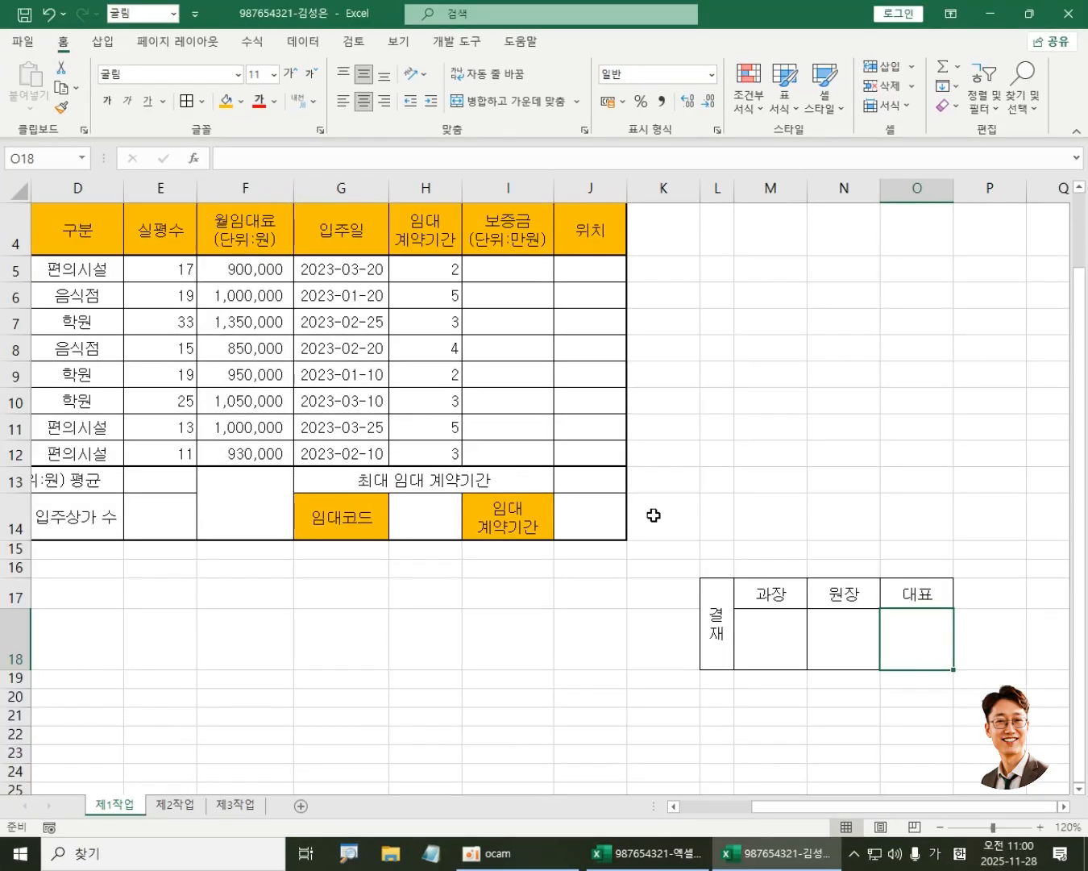
left_click(16, 186)
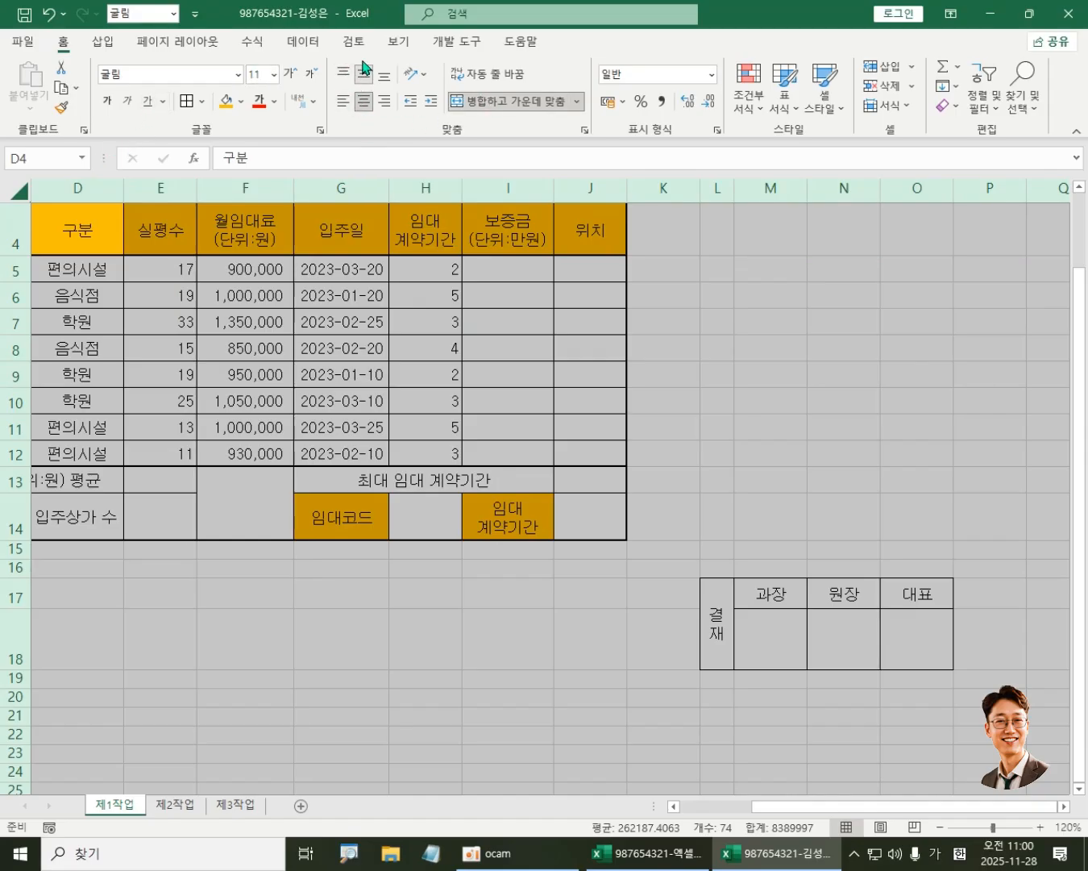
left_click(798, 599)
left_click(895, 596)
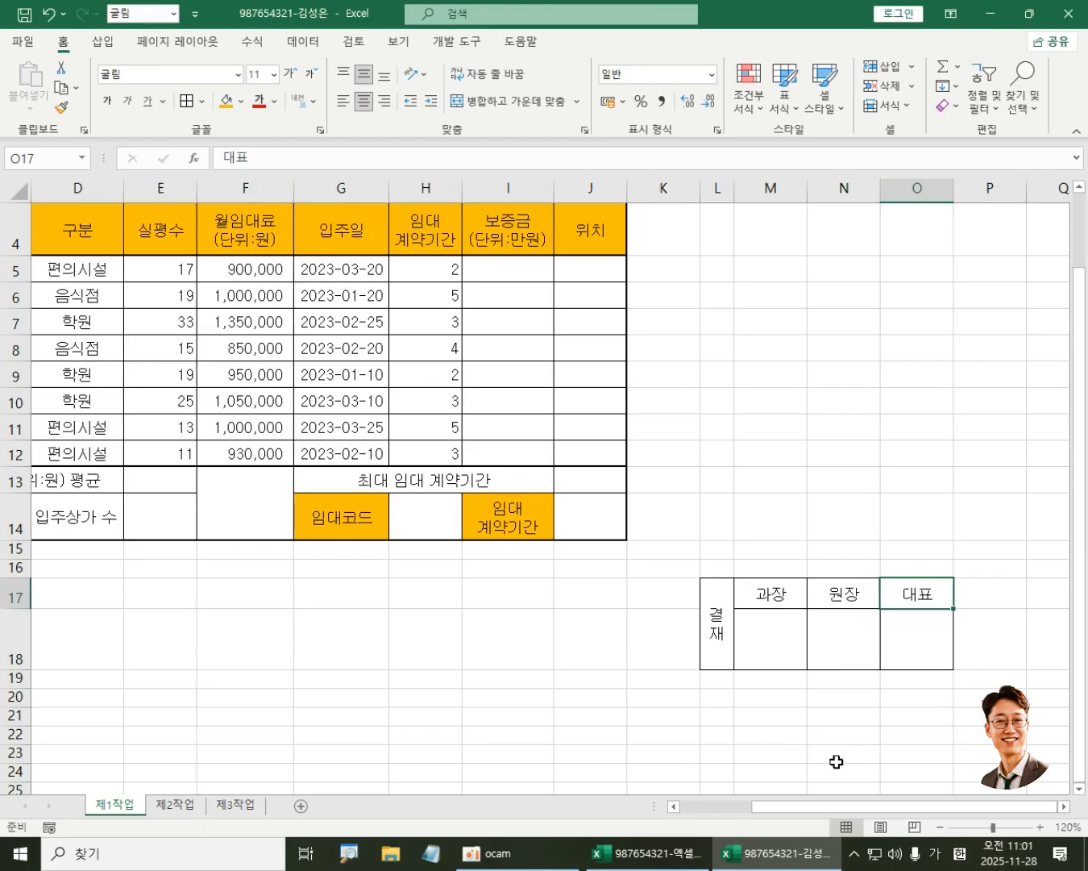
Step: Copy the approval box L17:O18 as a picture, as shown on screen in picture format, and paste it onto the sheet
left_click_drag(703, 637, 926, 637)
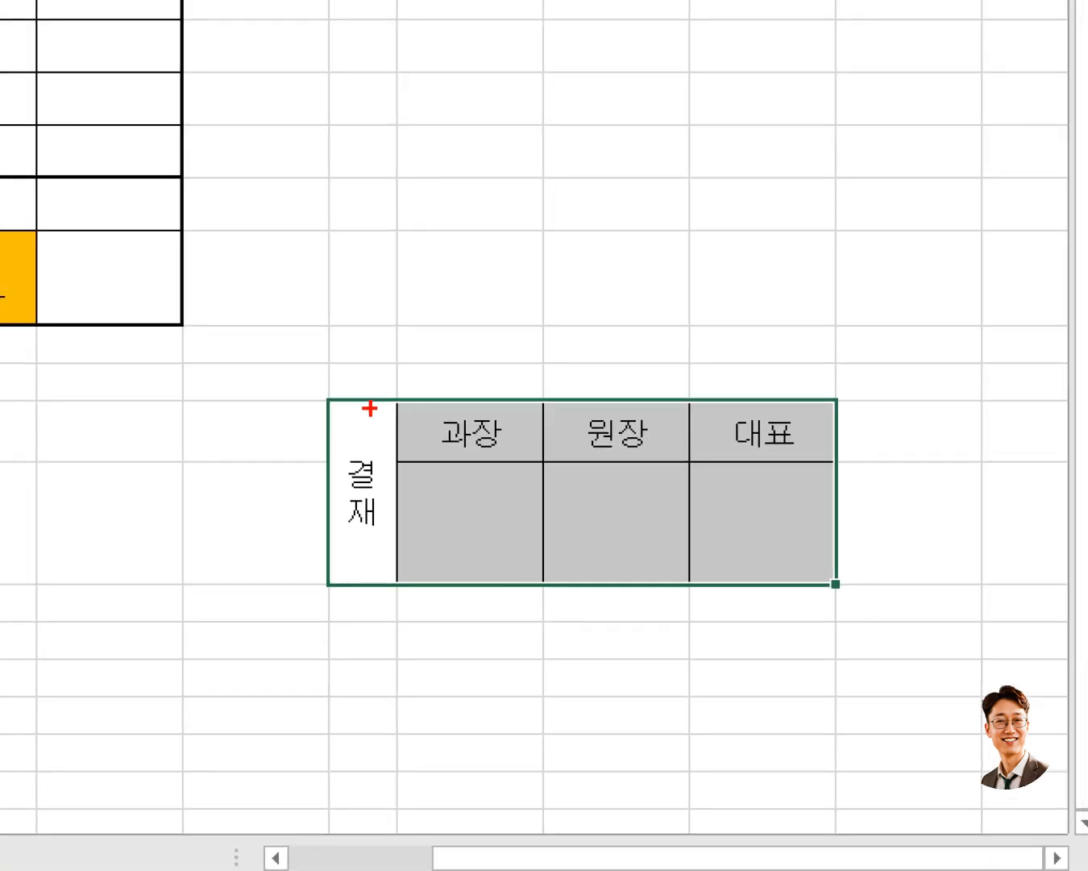
mouse_move(364, 455)
left_mouse_down()
mouse_move(822, 448)
mouse_move(780, 494)
left_mouse_up()
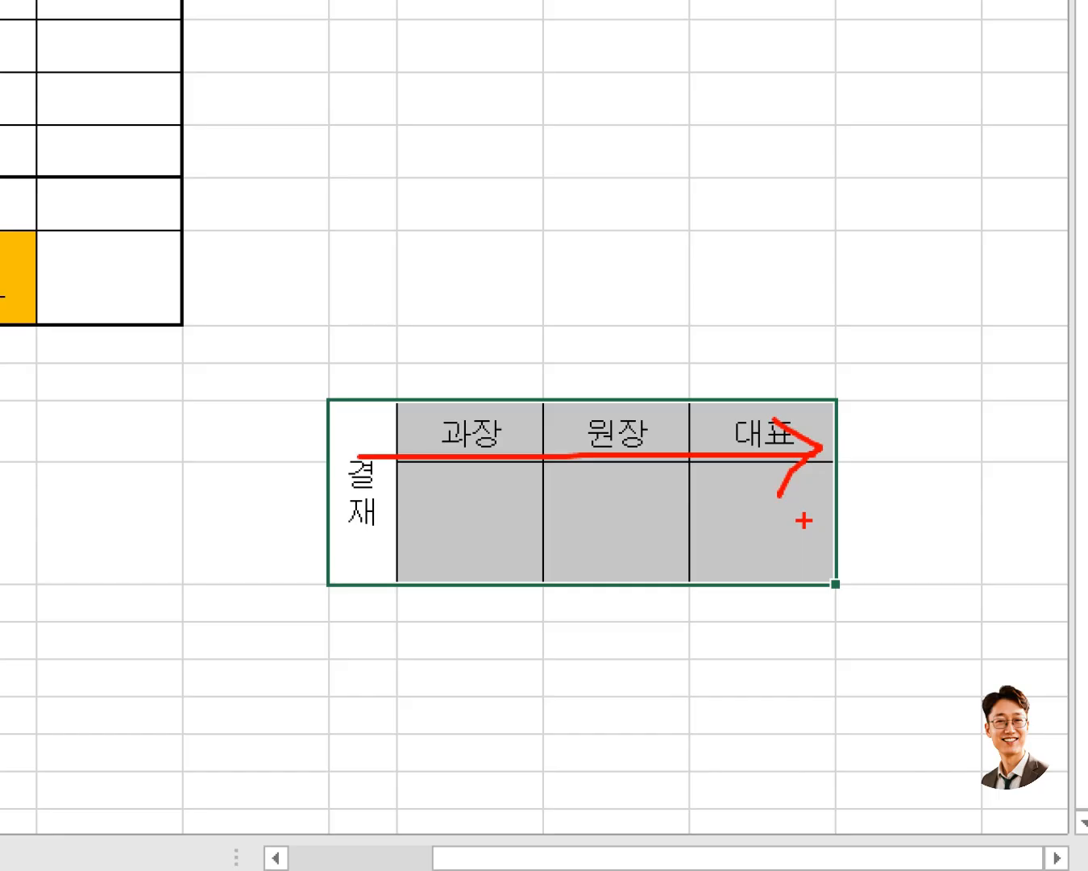
key("Escape")
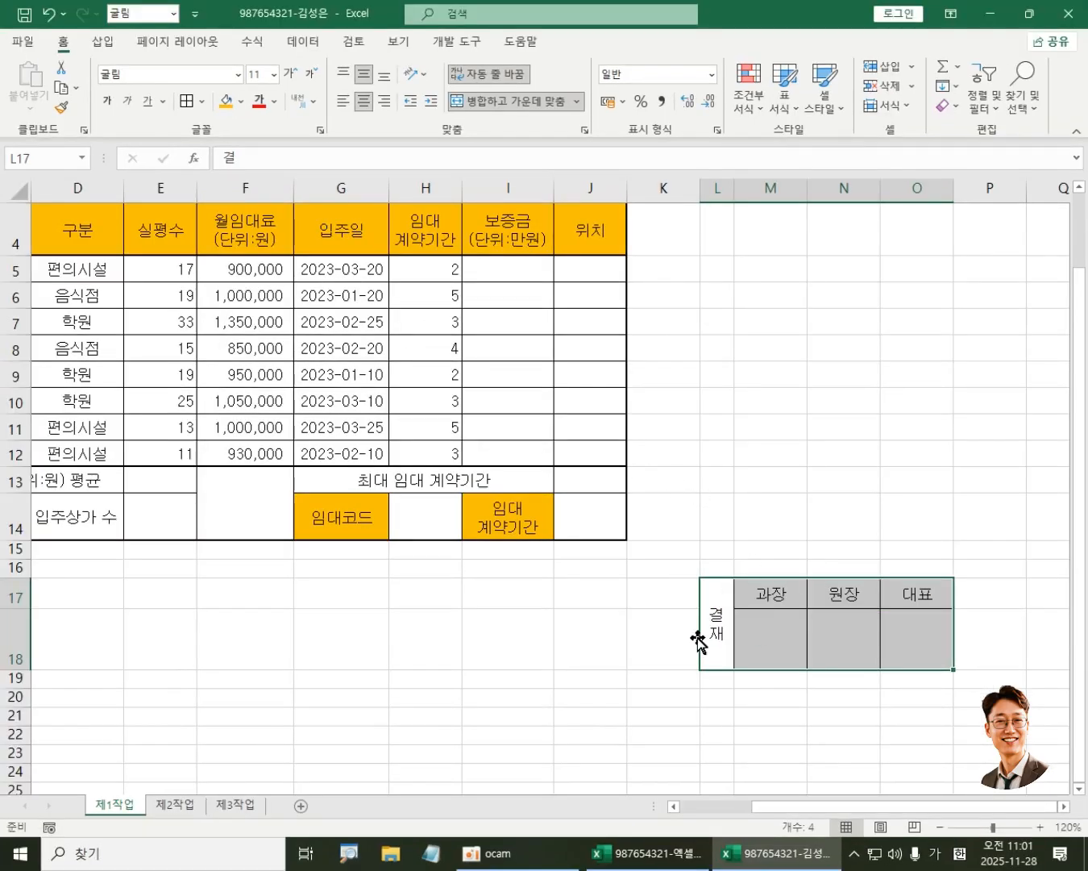
left_click_drag(715, 634, 869, 620)
left_click(77, 90)
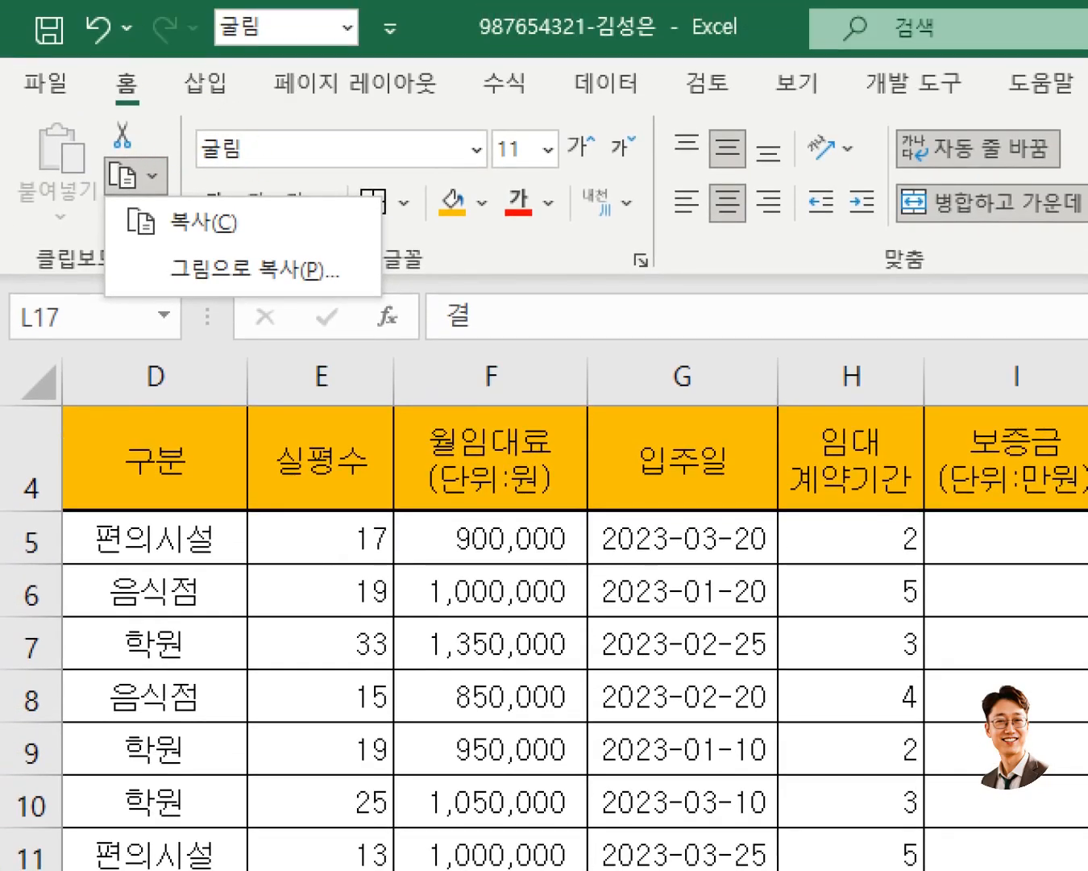
left_click_drag(140, 145, 170, 197)
left_click_drag(152, 249, 375, 301)
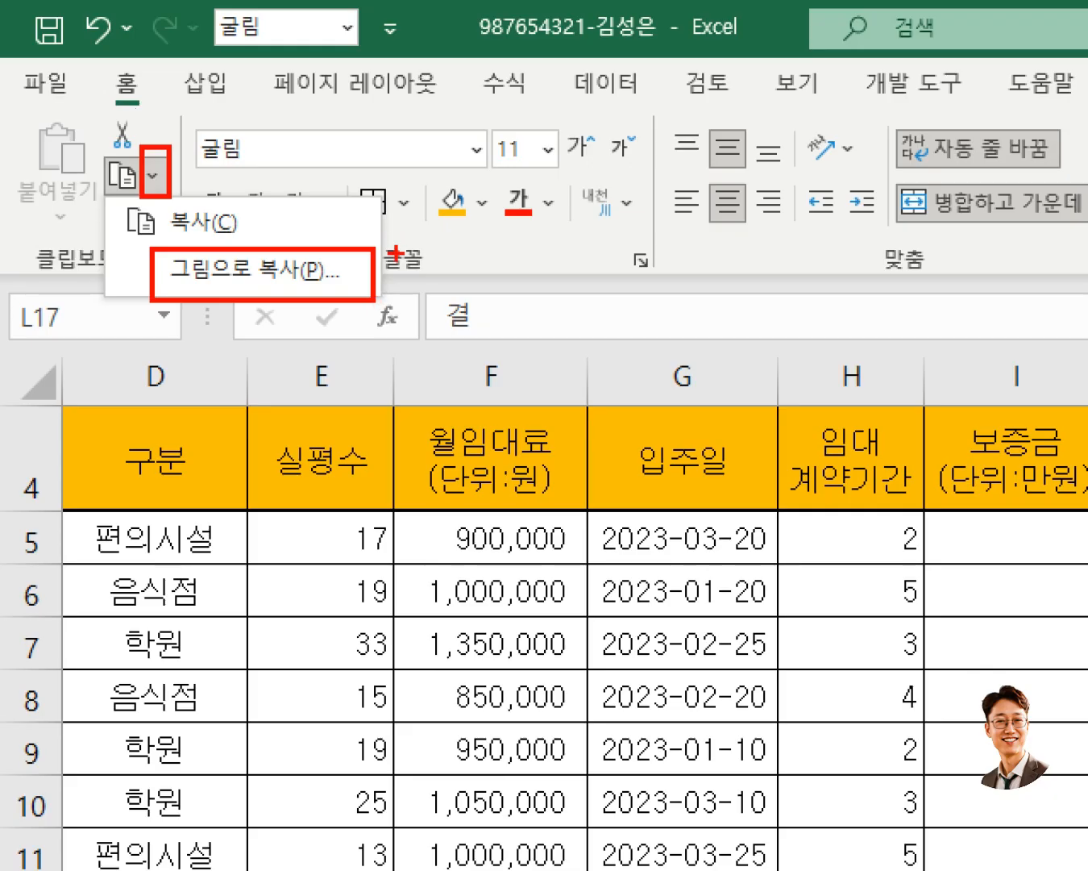
key("Escape")
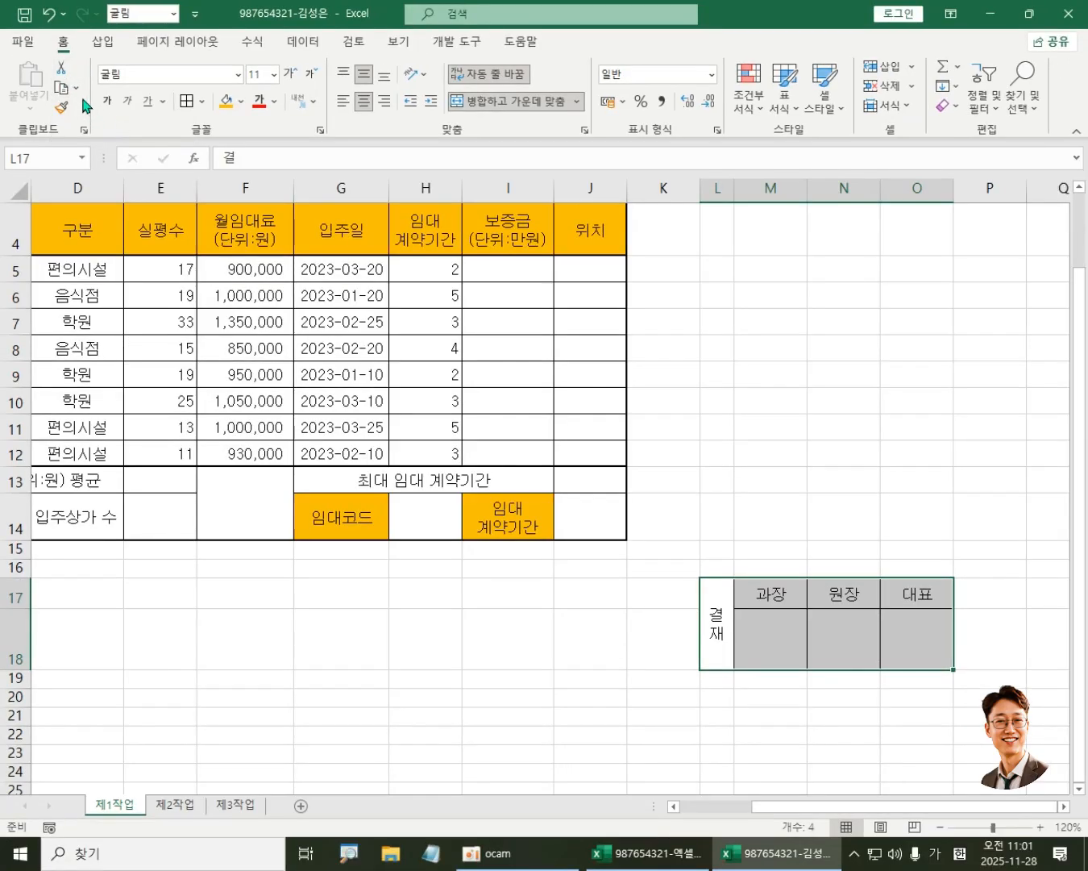
left_click(76, 86)
left_click(116, 138)
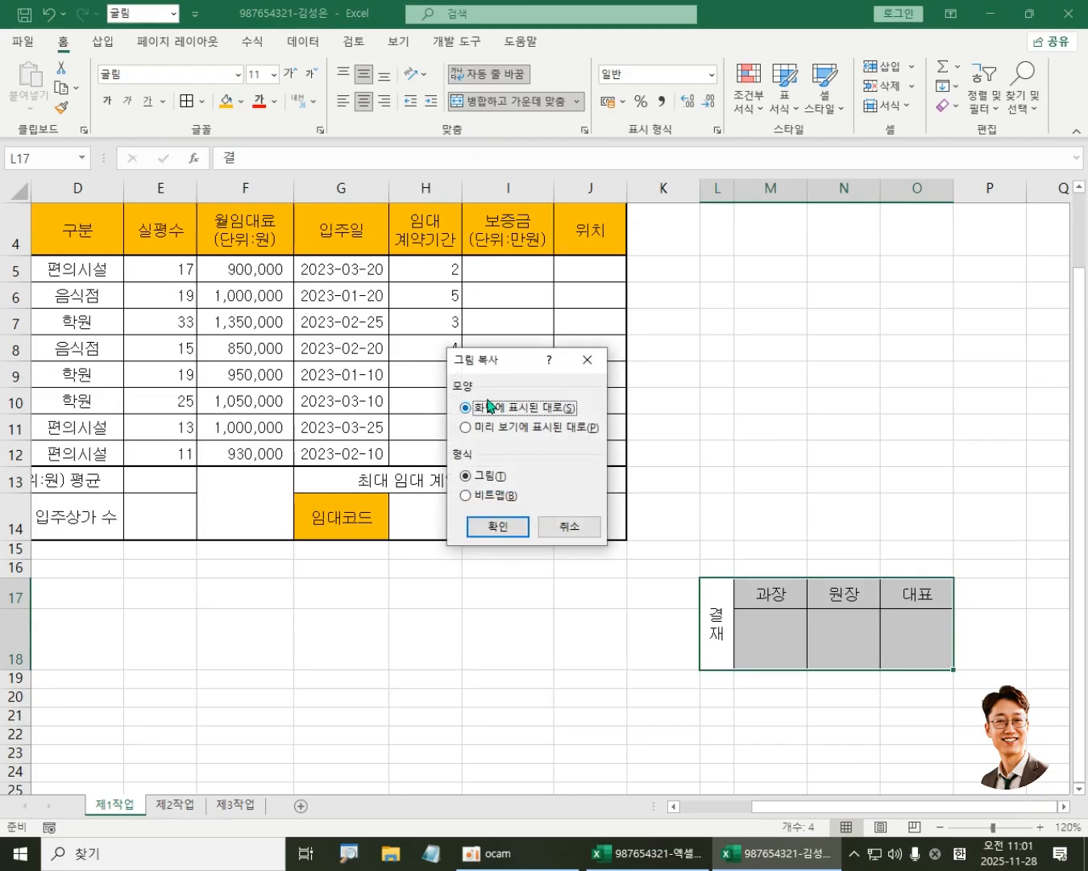
left_click(500, 531)
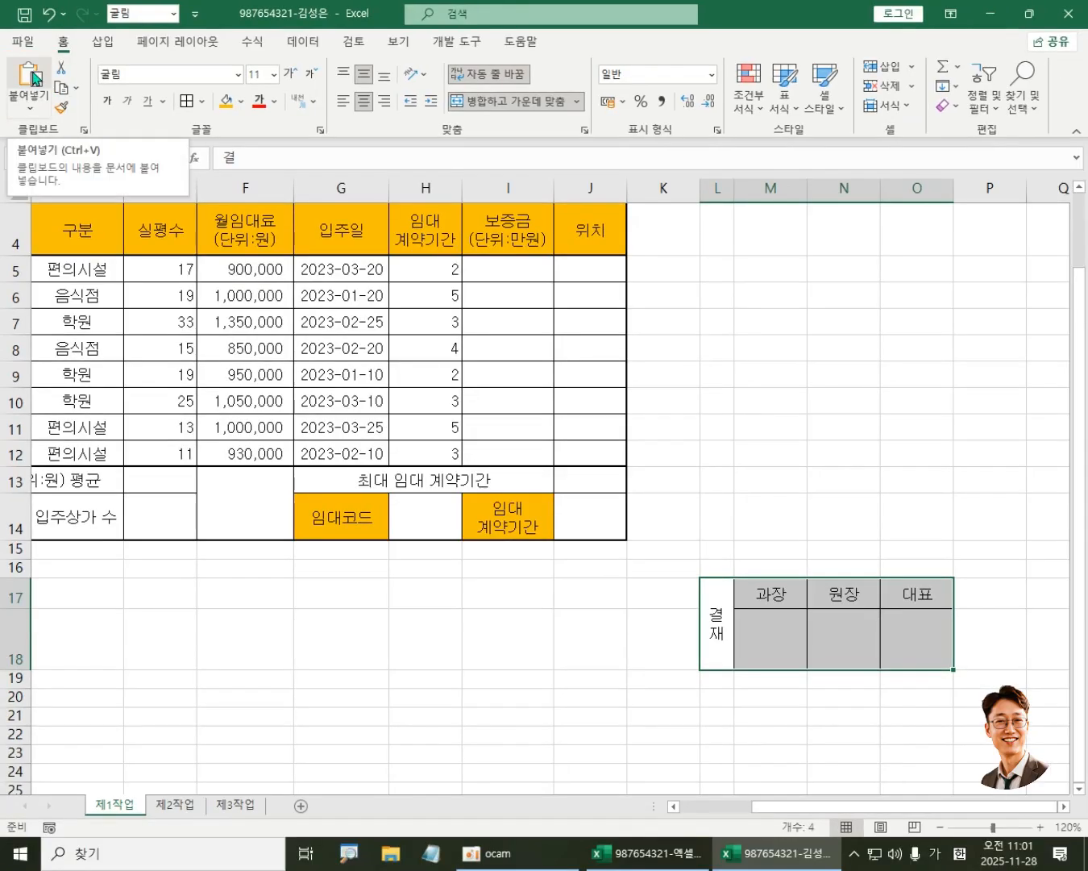
left_click(33, 79)
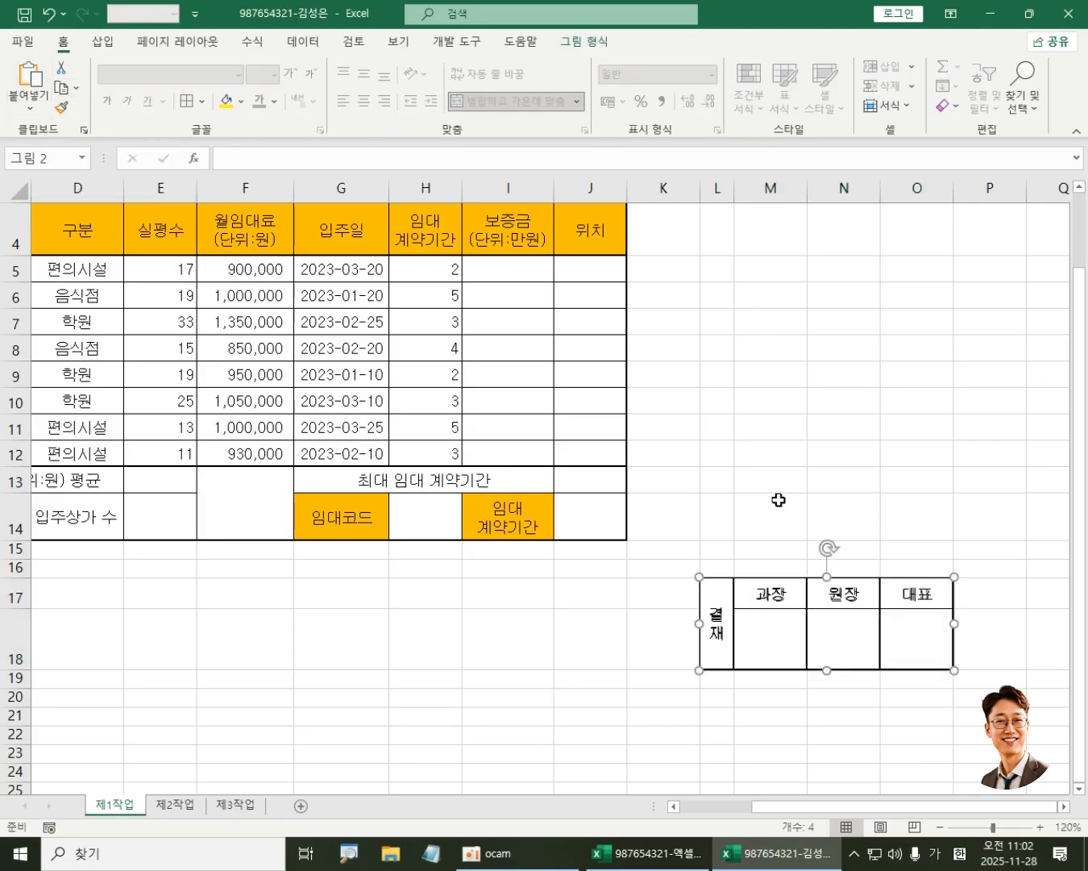
Step: Move the 결재 approval box picture beside the title plaque, above table columns H to J
scroll(1080, 516, "up", 1)
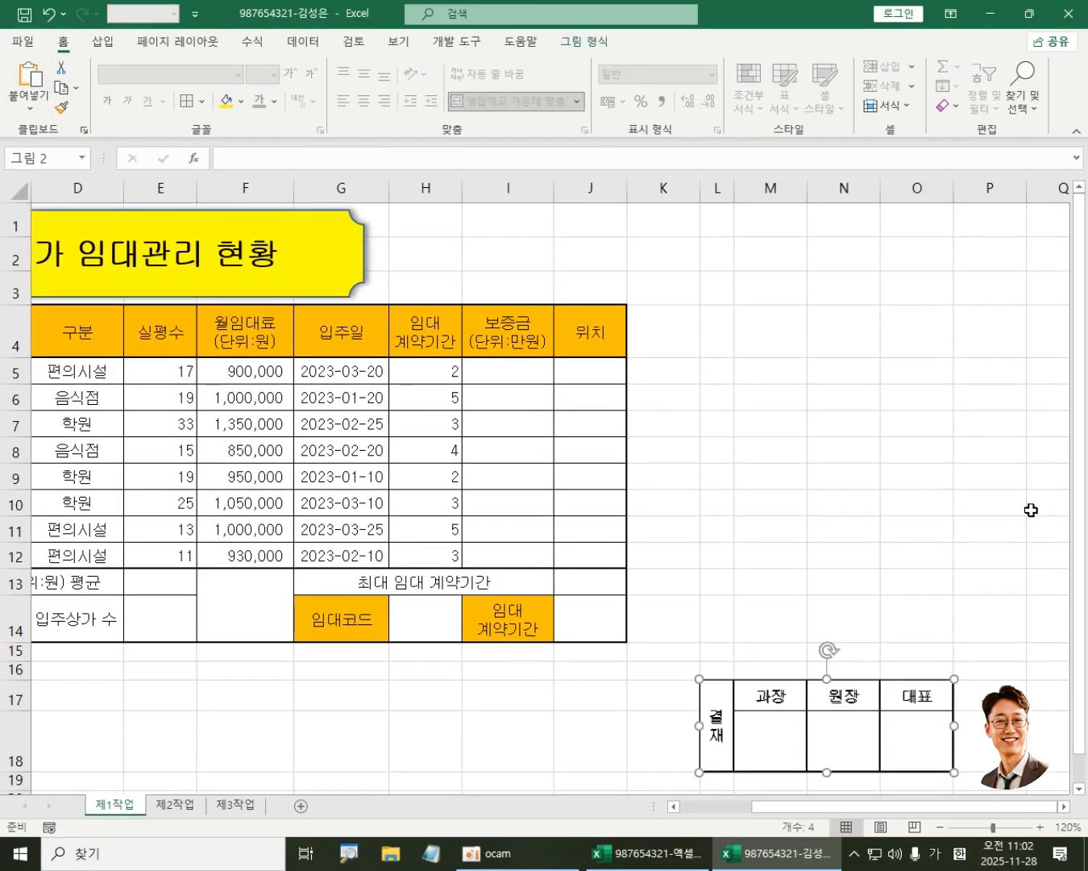
left_click_drag(865, 730, 536, 253)
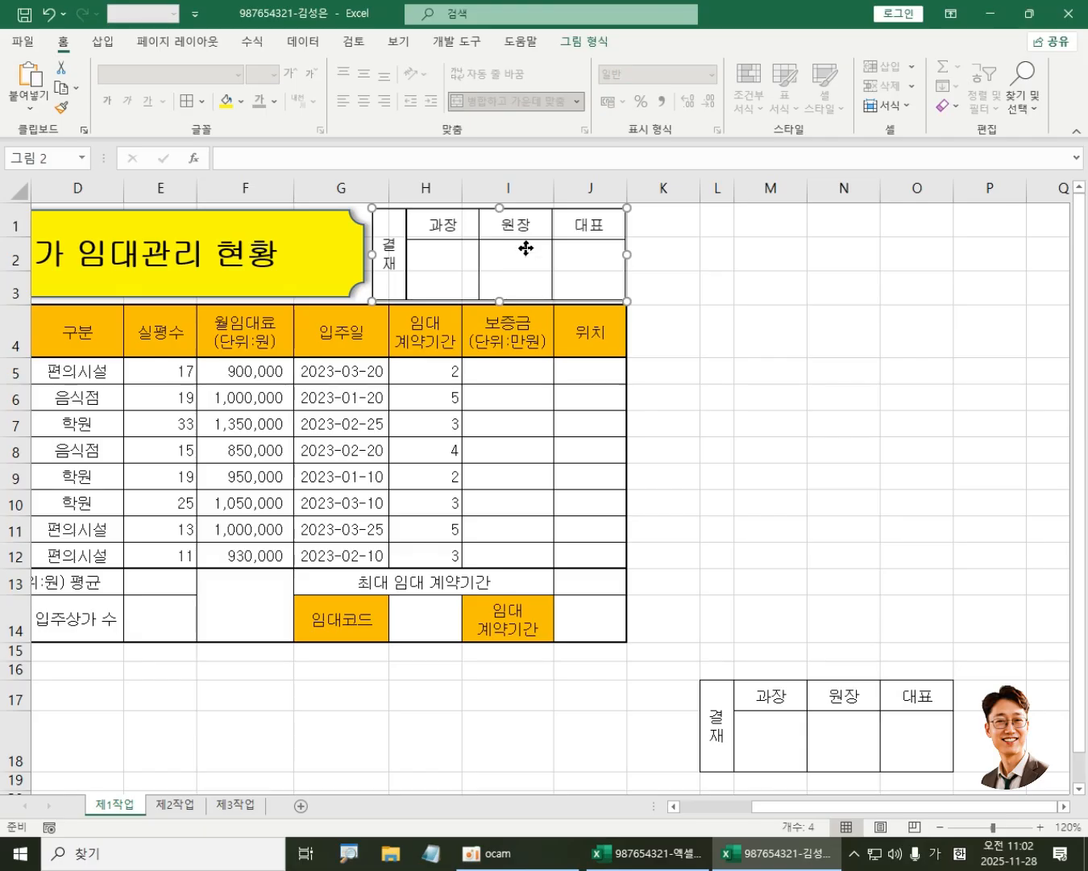
left_click(860, 454)
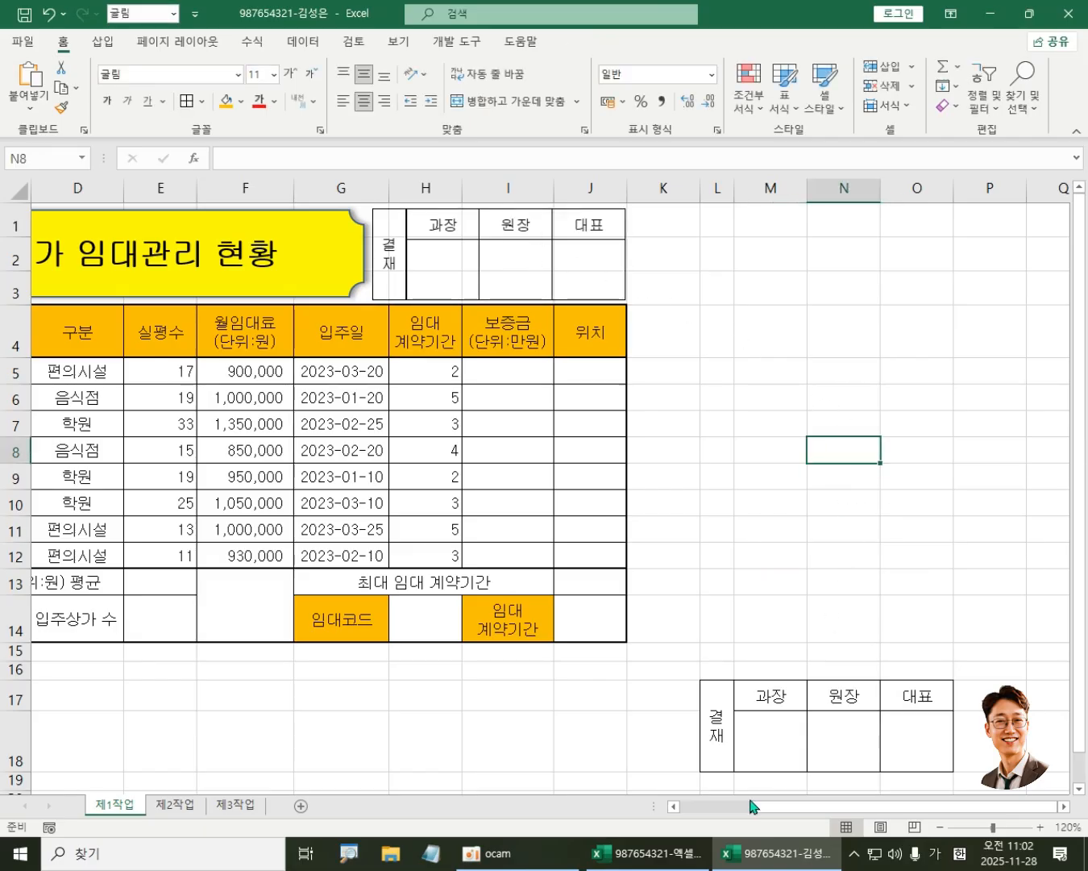
Step: Delete columns L to O, which hold the original approval box cells
left_click_drag(711, 729, 919, 734)
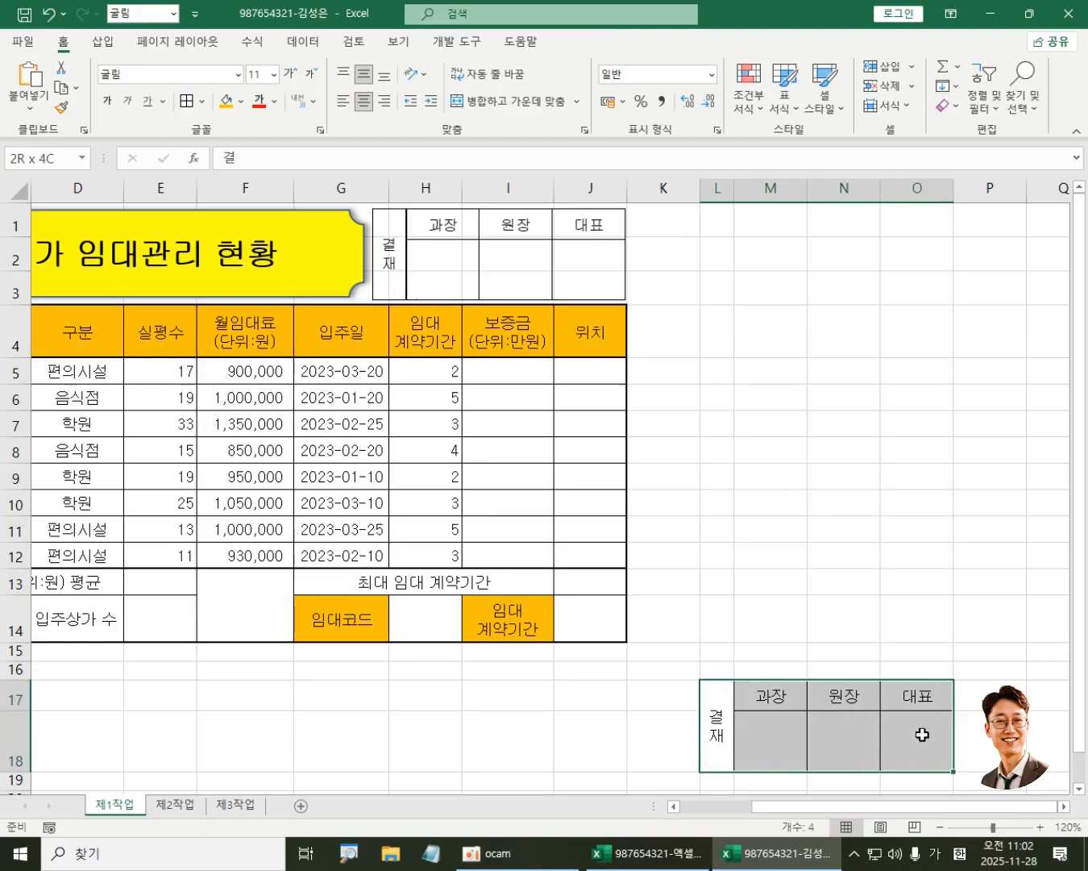
left_click(778, 528)
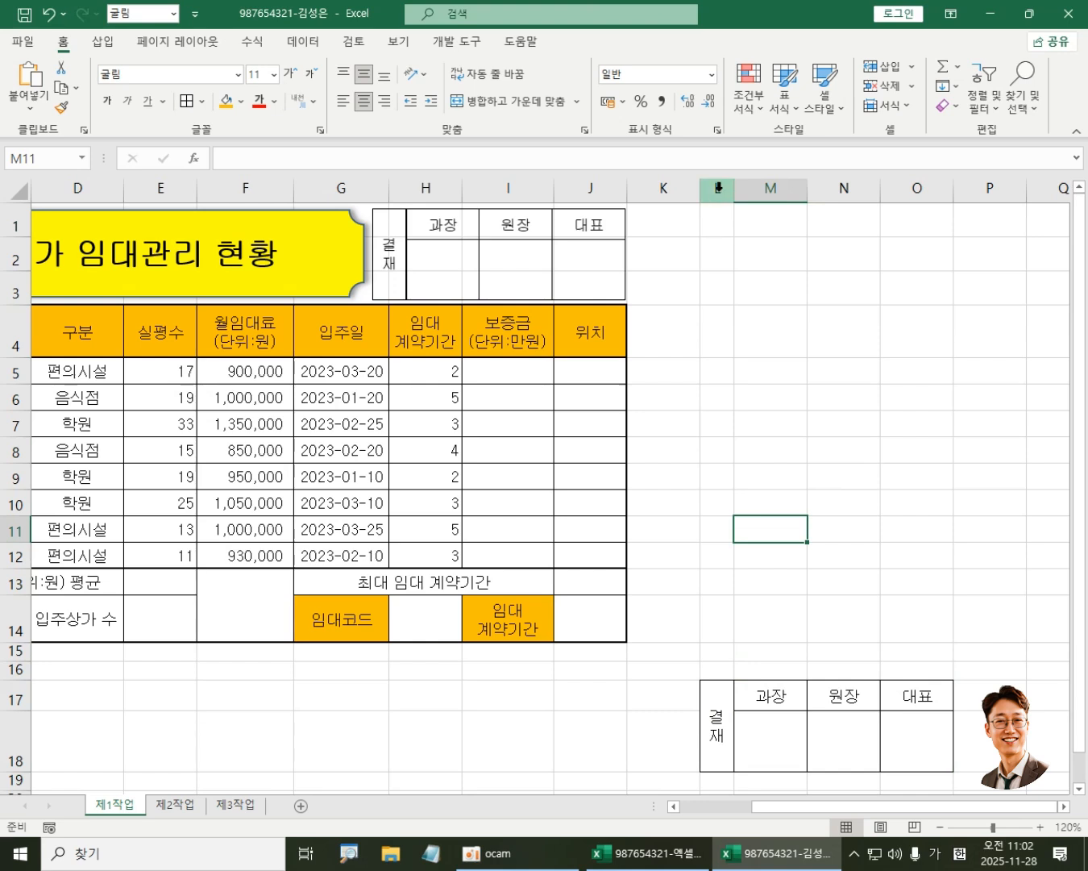
left_click_drag(718, 188, 948, 191)
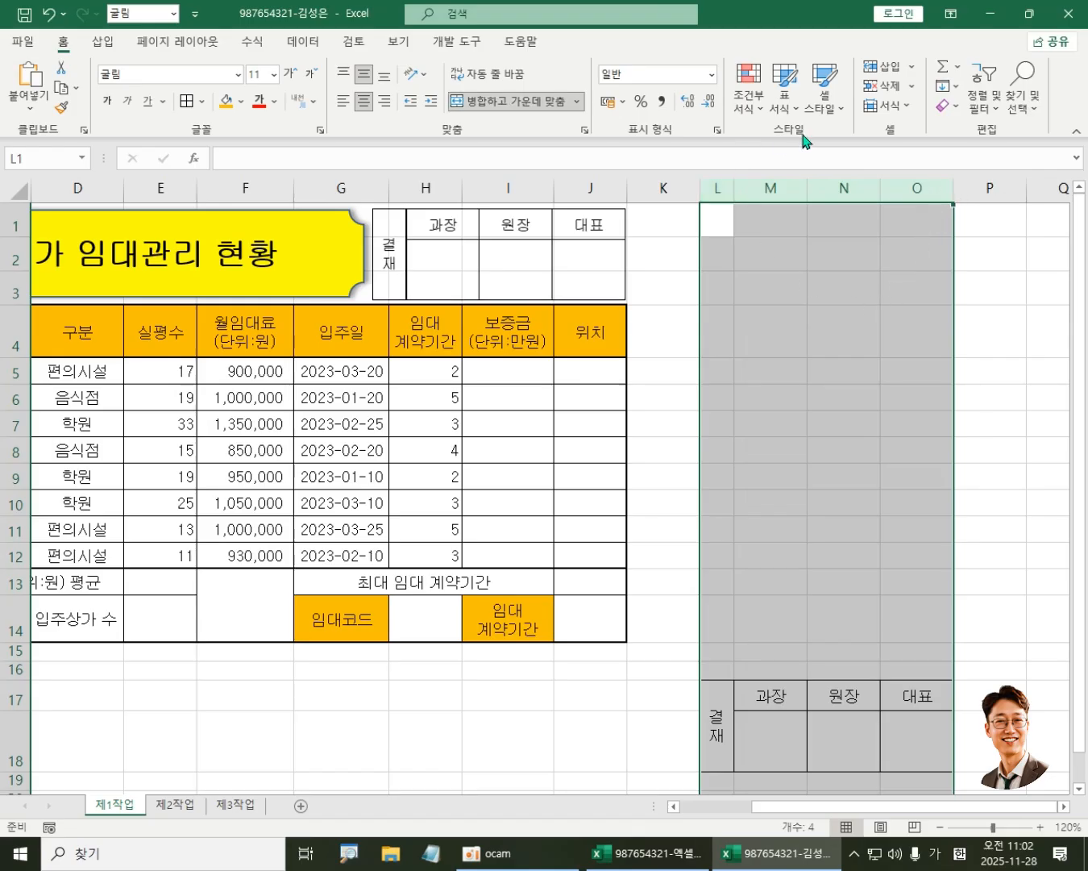
right_click(843, 278)
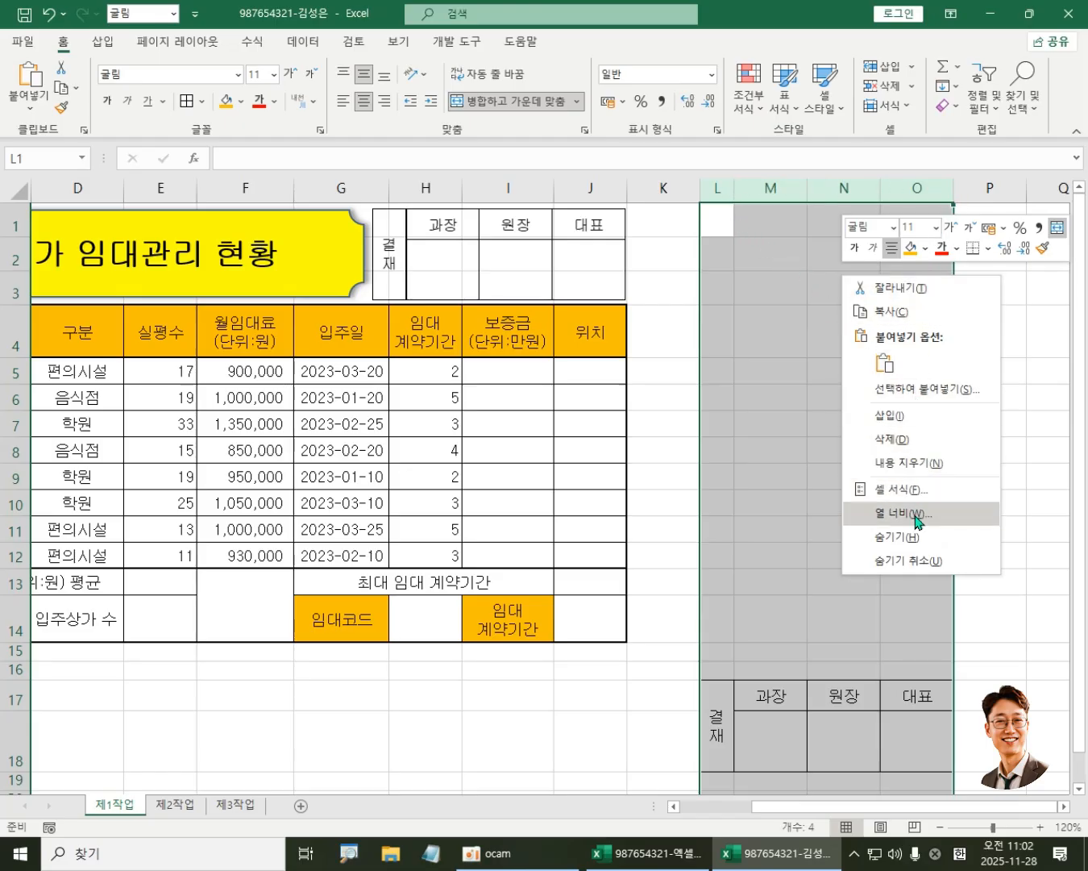
left_click(925, 441)
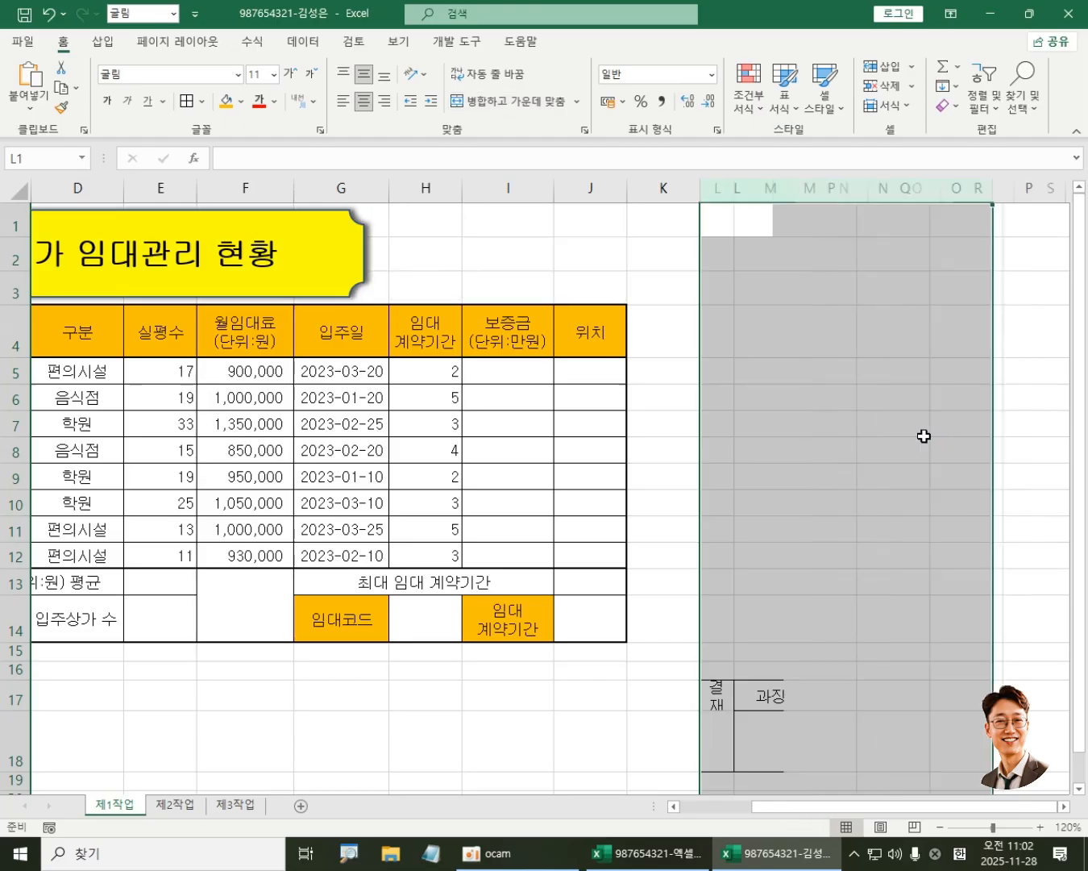
left_click(750, 458)
left_click(765, 331)
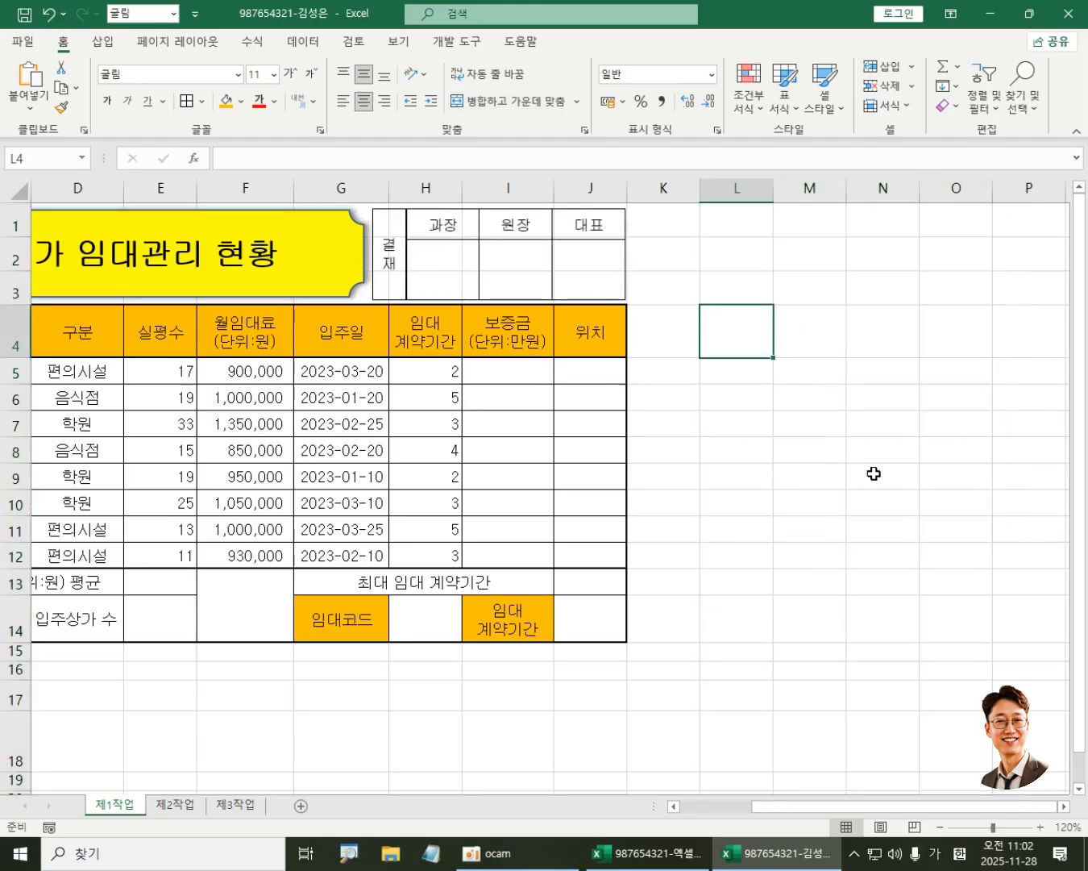
Step: Save the workbook and select cell H14 next to the 임대코드 label
left_click(811, 508)
left_click(772, 372)
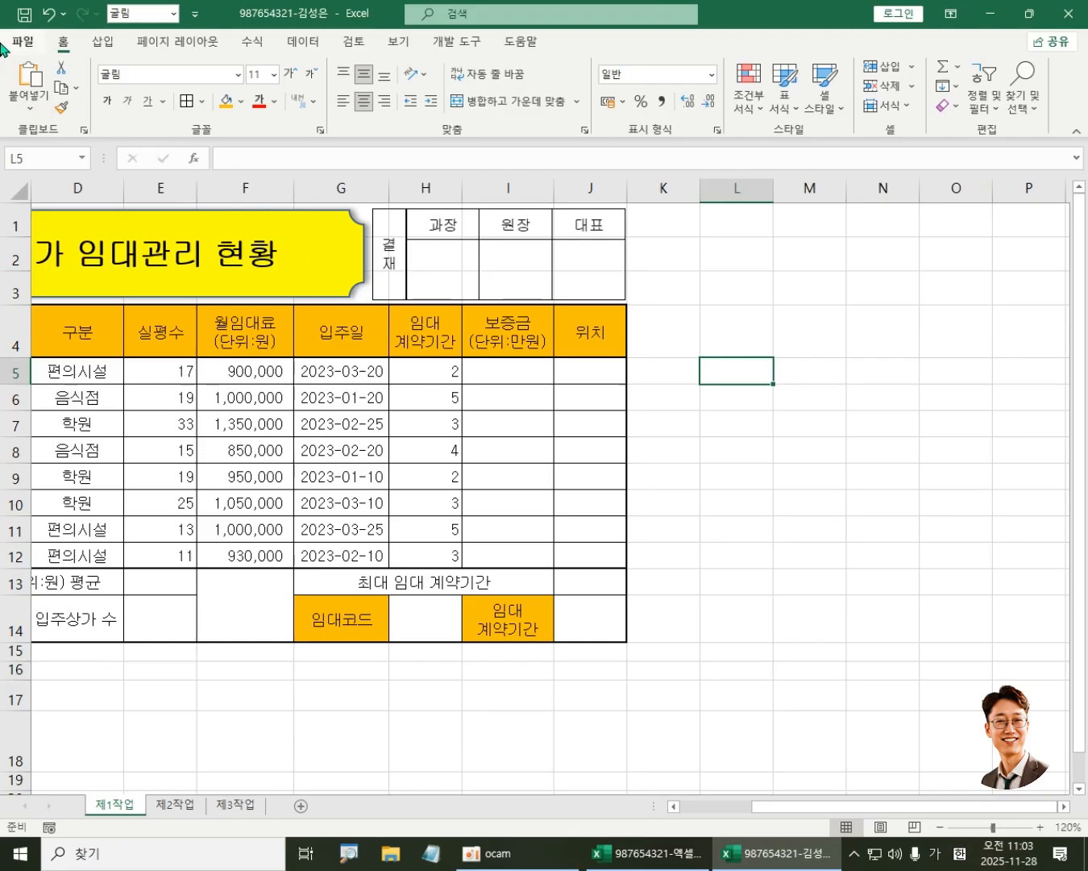
left_click(25, 15)
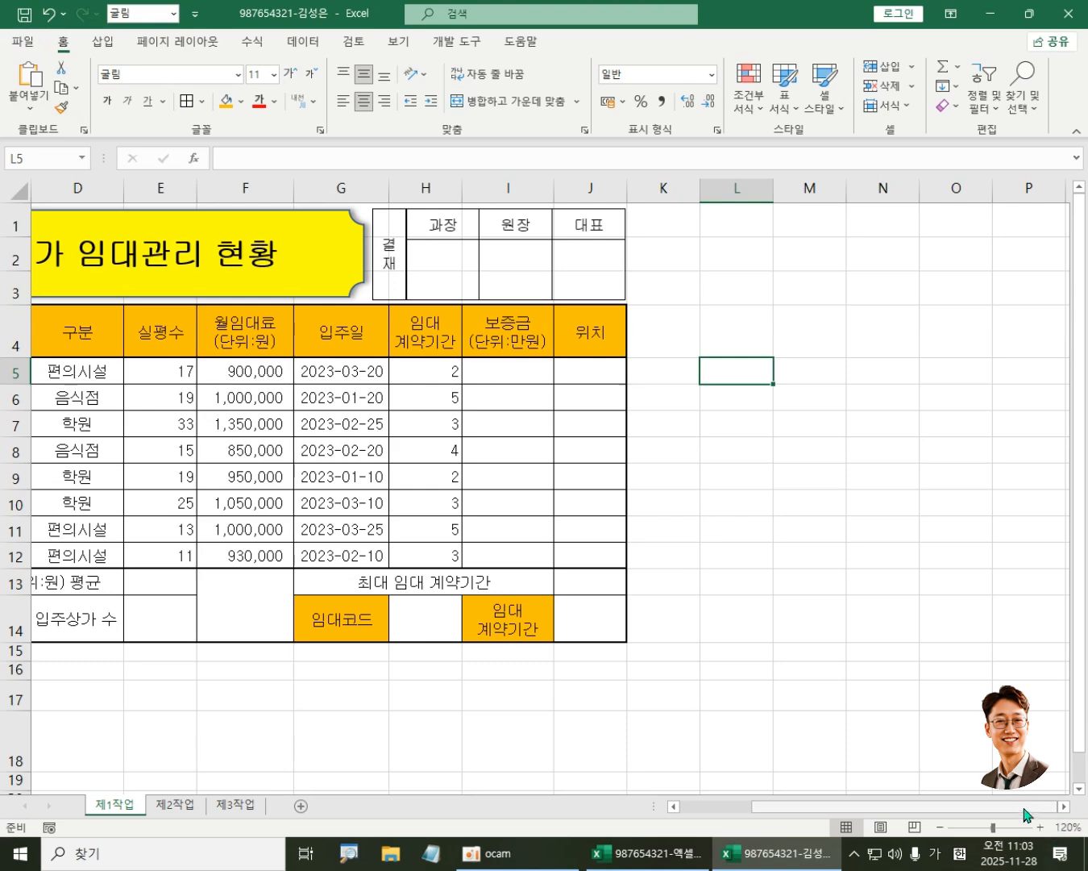
left_click_drag(1020, 808, 813, 808)
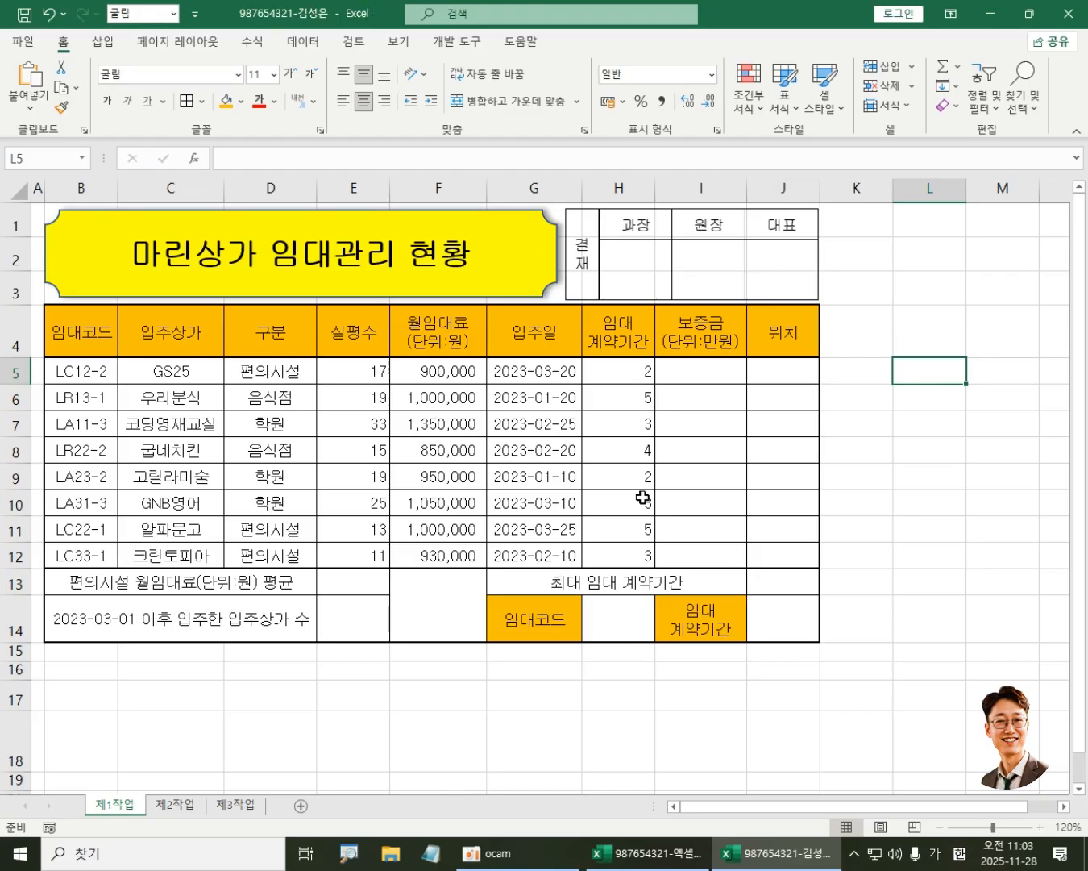
left_click(607, 619)
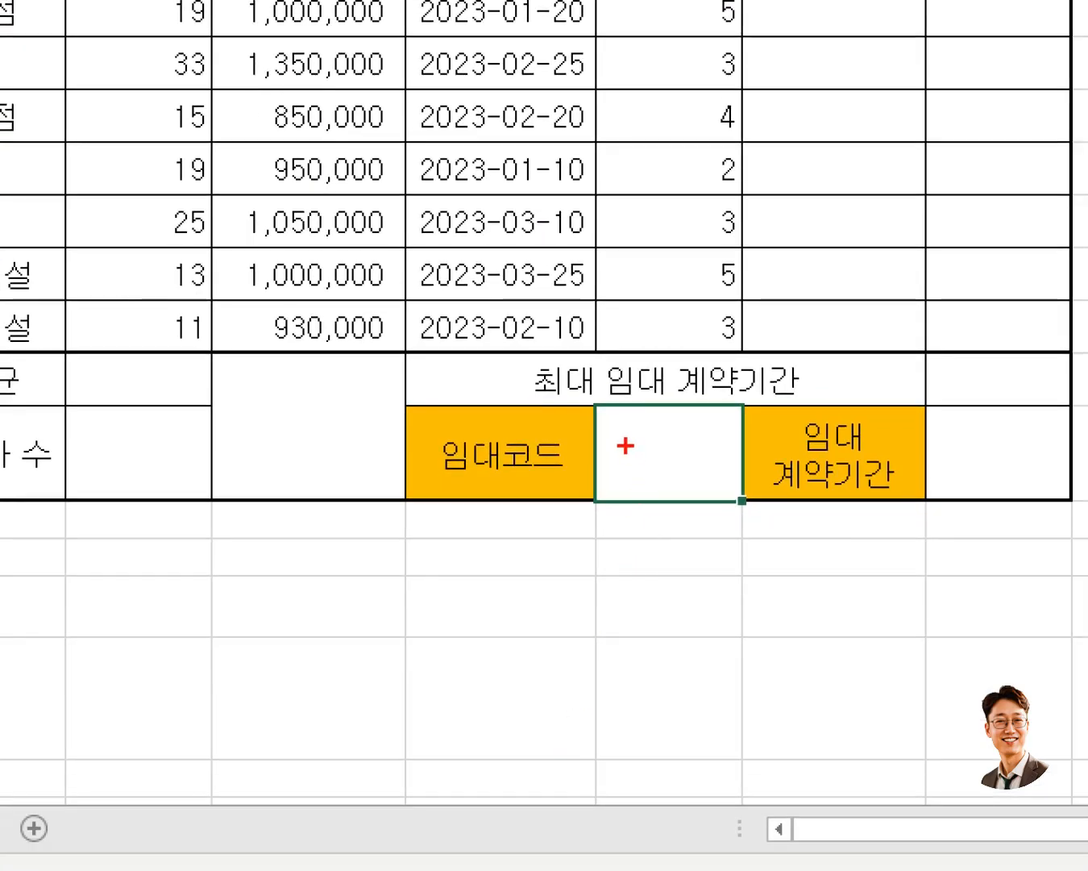
left_click_drag(601, 410, 732, 492)
left_click_drag(436, 484, 574, 488)
left_click_drag(543, 412, 661, 391)
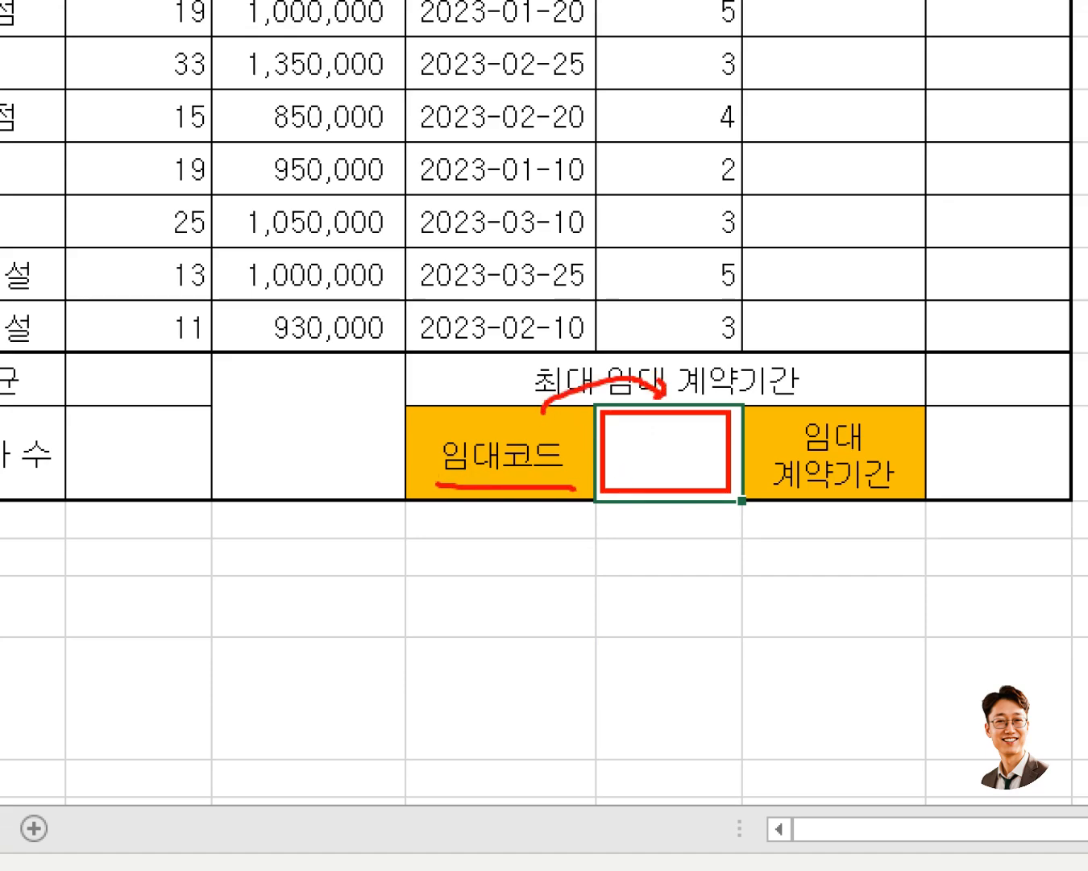
key("Escape")
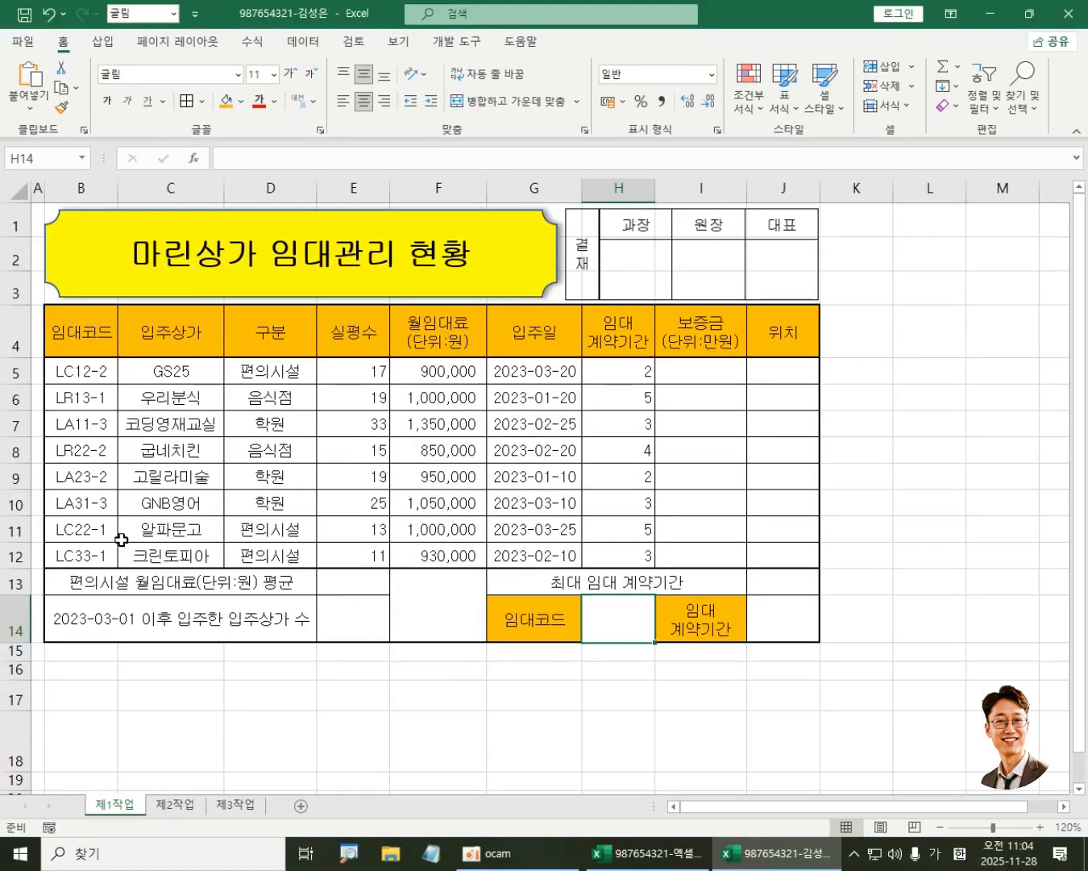
key("ctrl+1")
left_click_drag(53, 354, 63, 409)
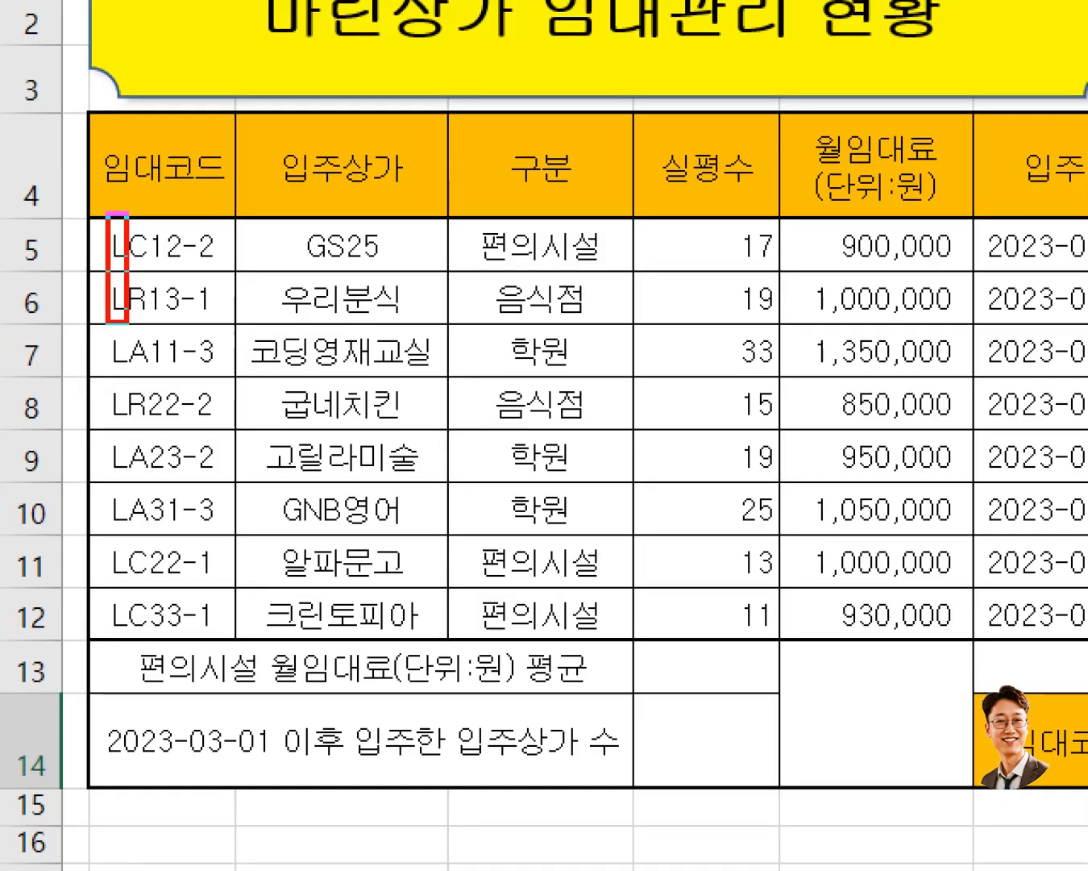
mouse_move(128, 321)
left_mouse_down()
mouse_move(242, 644)
mouse_move(226, 645)
left_mouse_up()
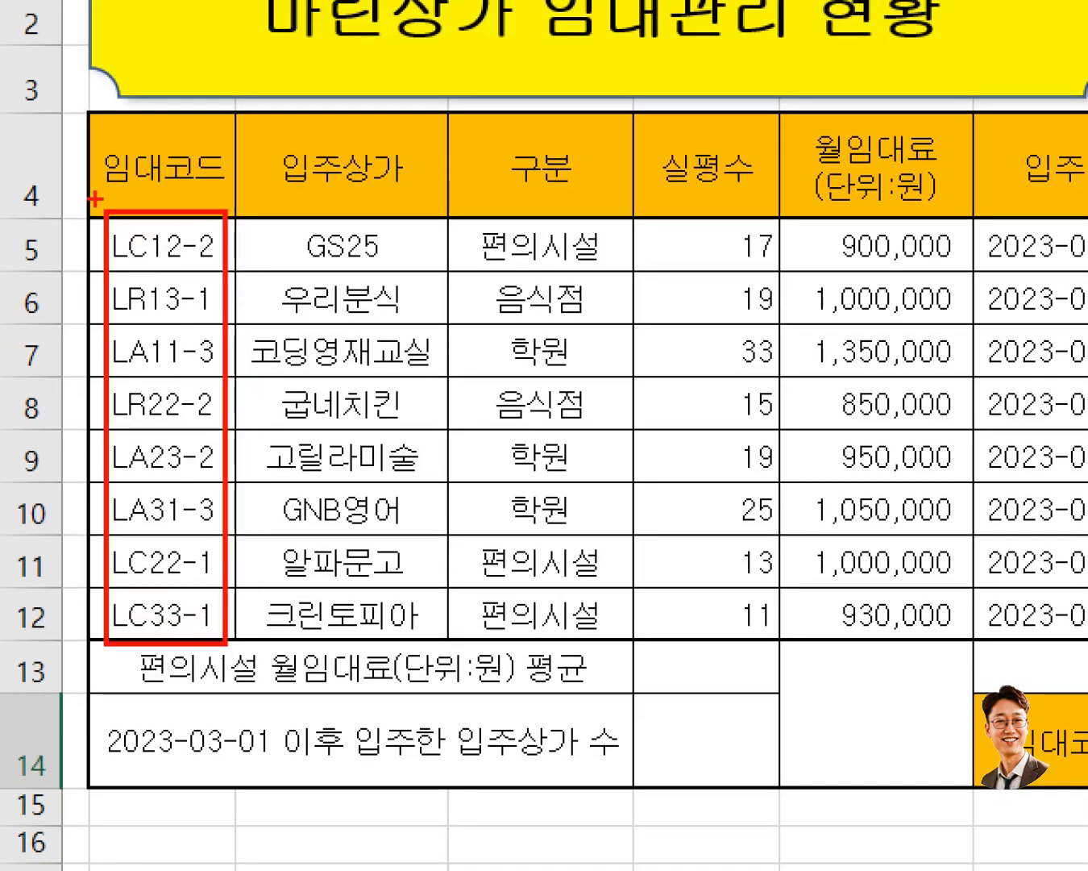
left_click_drag(93, 197, 306, 195)
key("Escape")
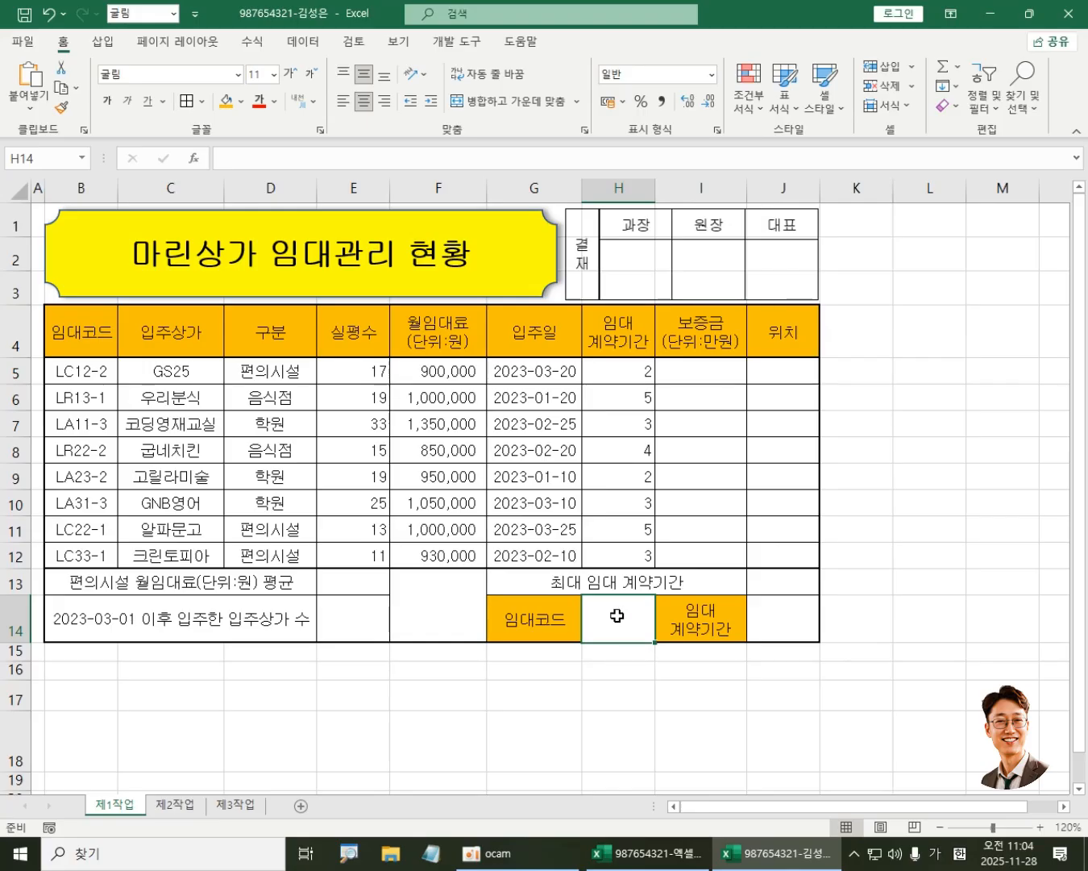
Step: Open the data validation settings for cell H14 and set the allowed type to 목록
left_click(306, 44)
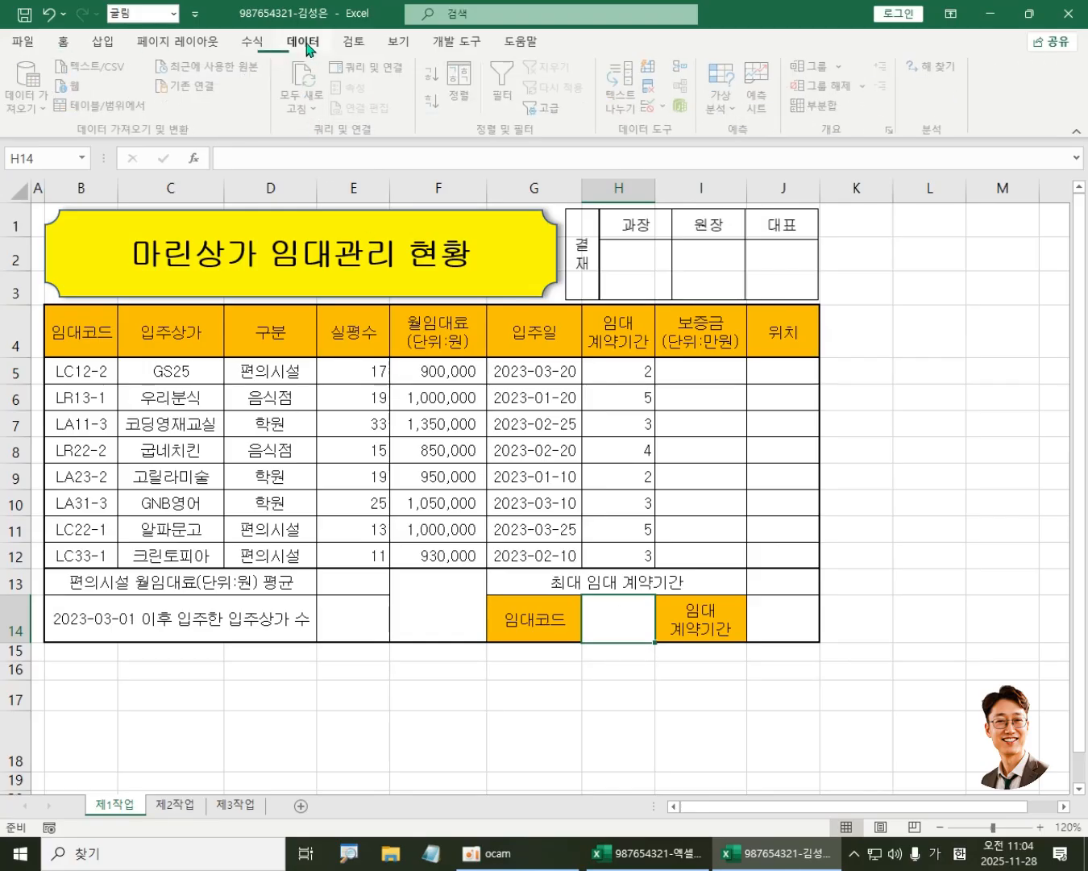
left_click(665, 112)
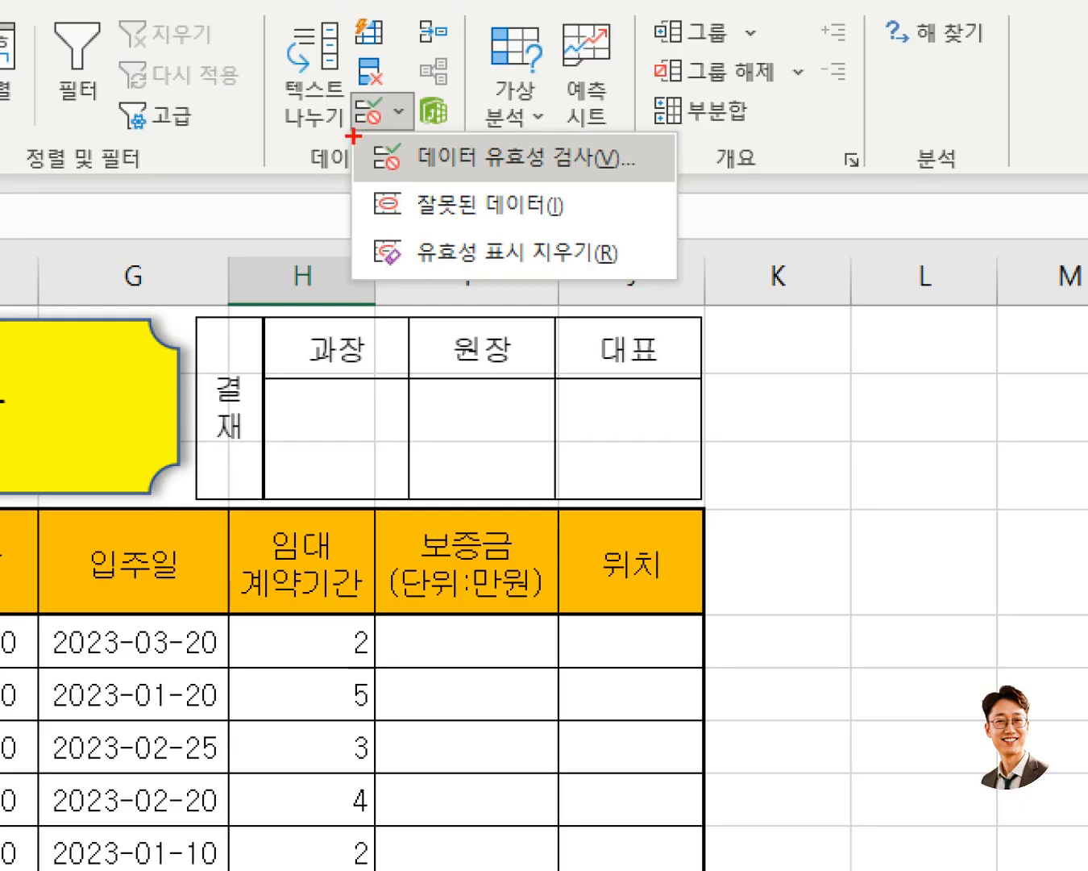
mouse_move(352, 133)
left_mouse_down()
mouse_move(552, 179)
mouse_move(648, 184)
left_mouse_up()
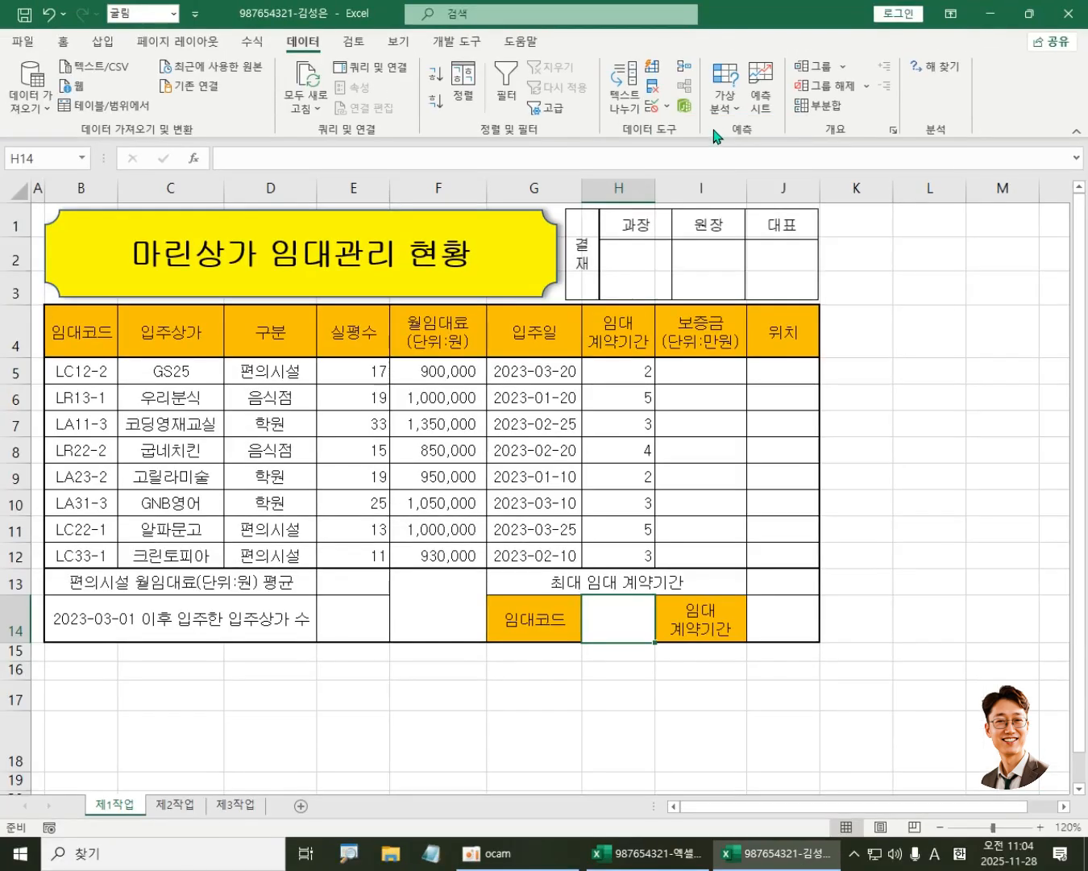
left_click(665, 104)
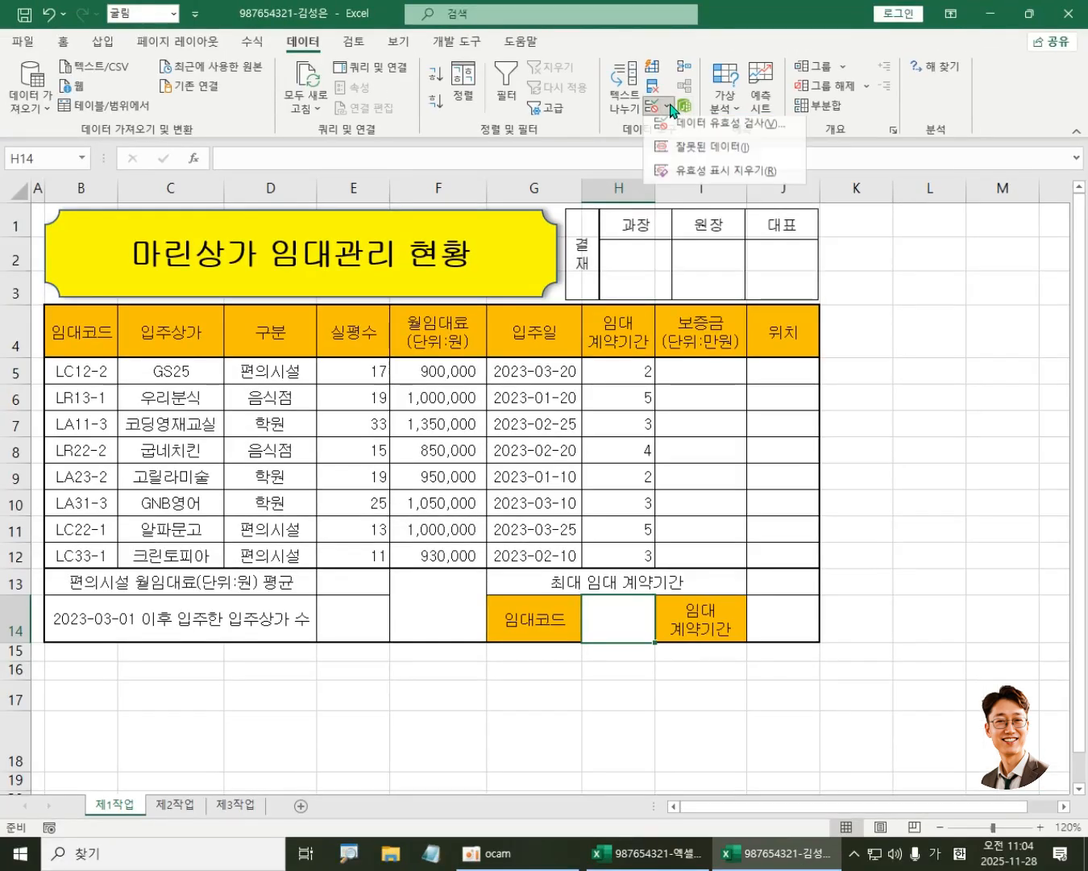
left_click(698, 133)
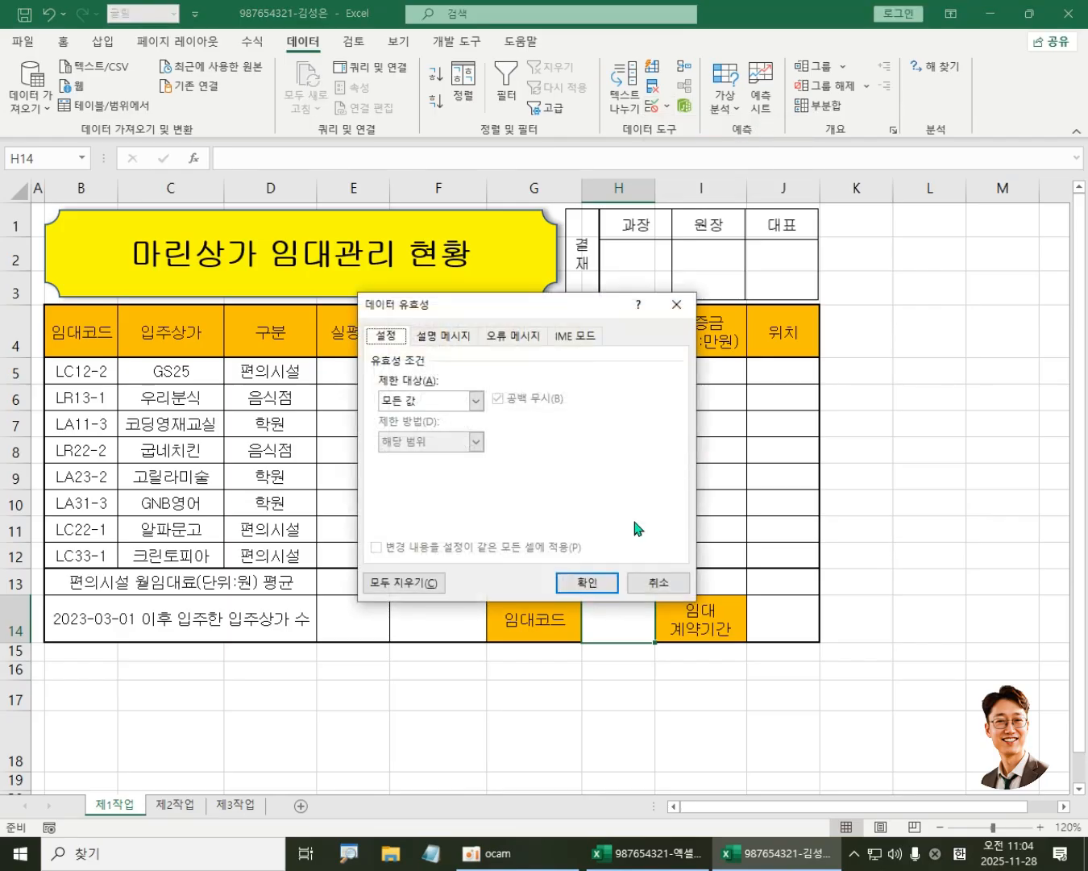
left_click_drag(523, 304, 343, 273)
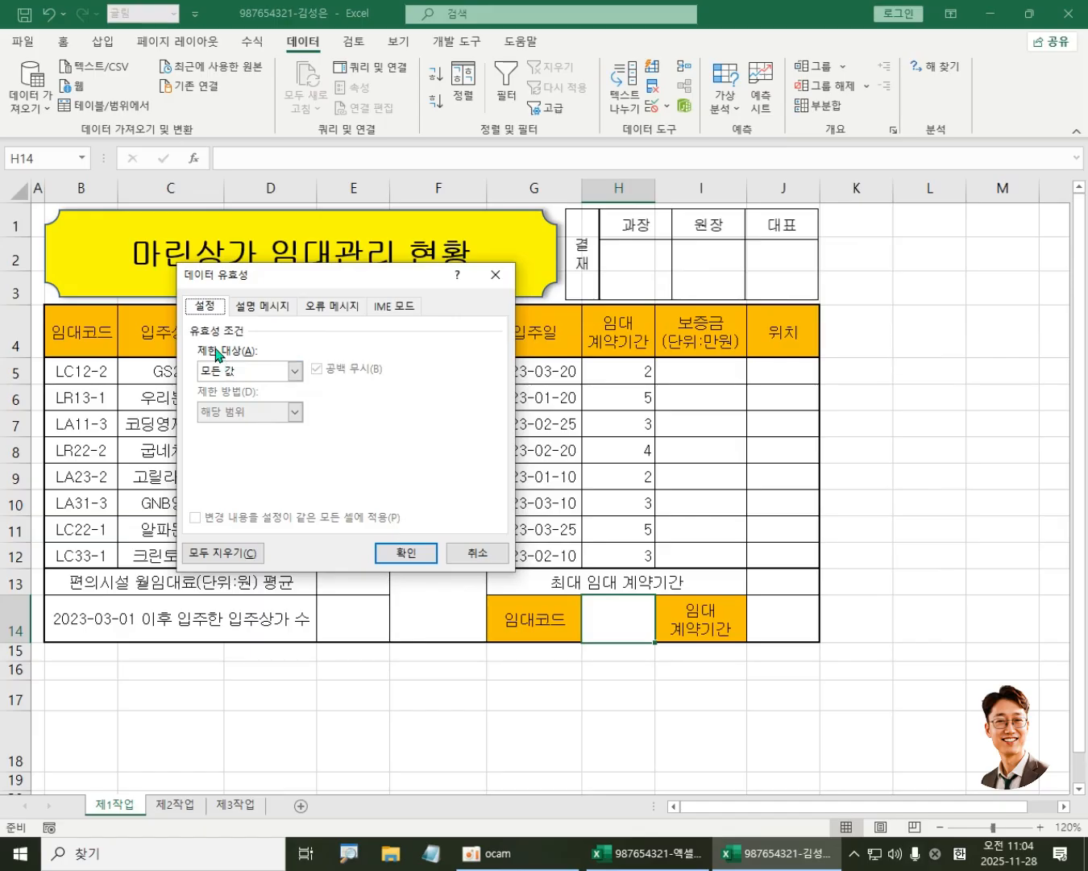
left_click(241, 373)
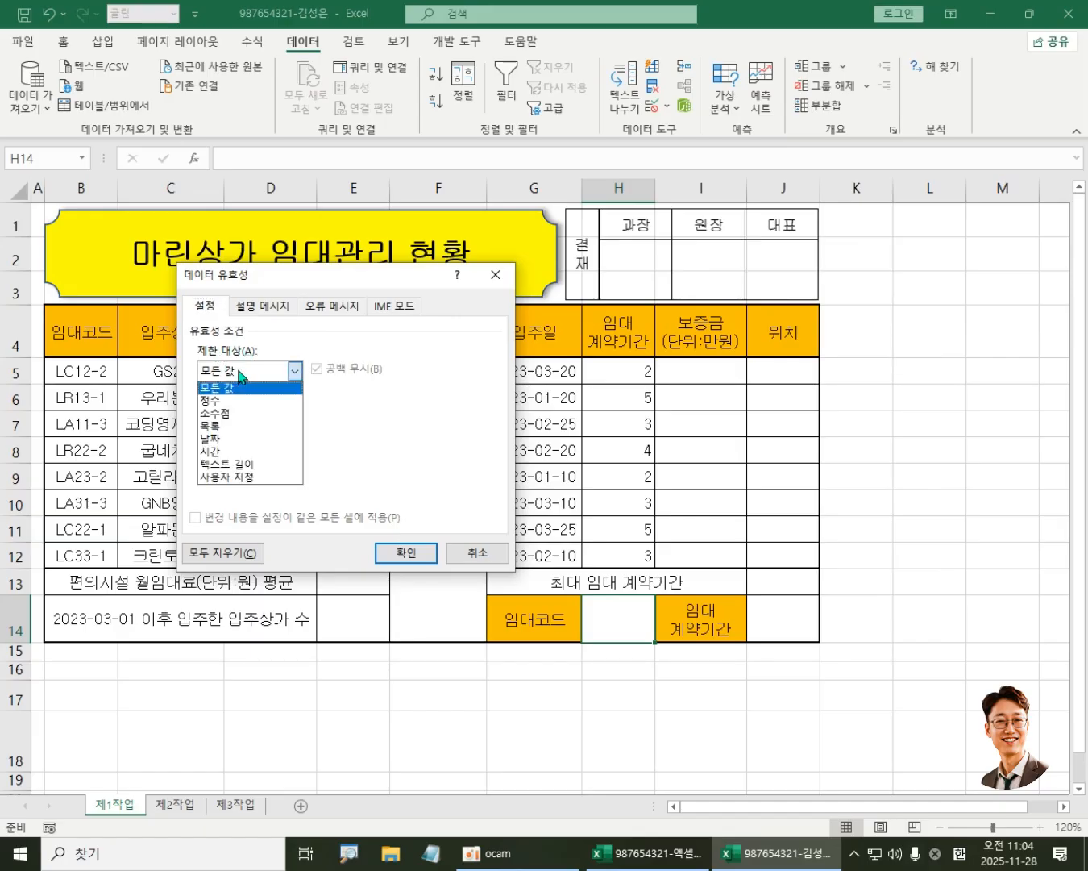
left_click(228, 426)
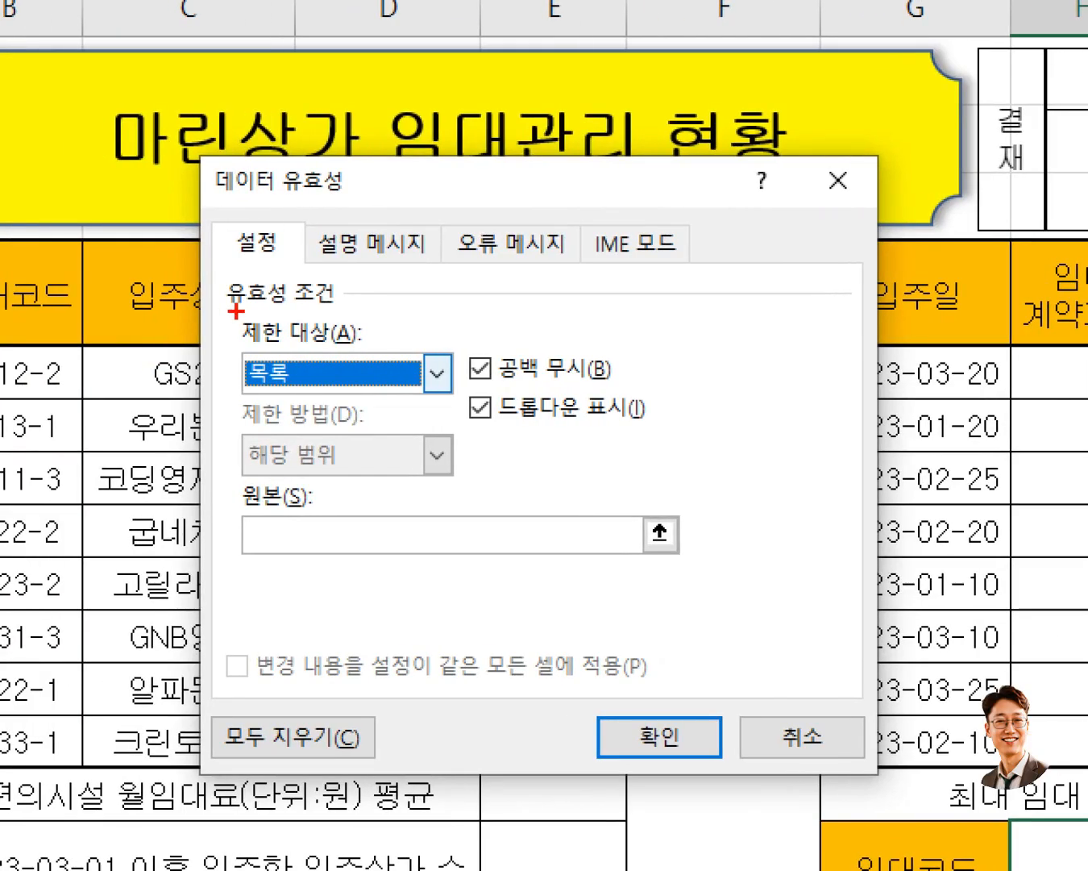
mouse_move(236, 311)
left_mouse_down()
mouse_move(296, 396)
mouse_move(379, 411)
left_mouse_up()
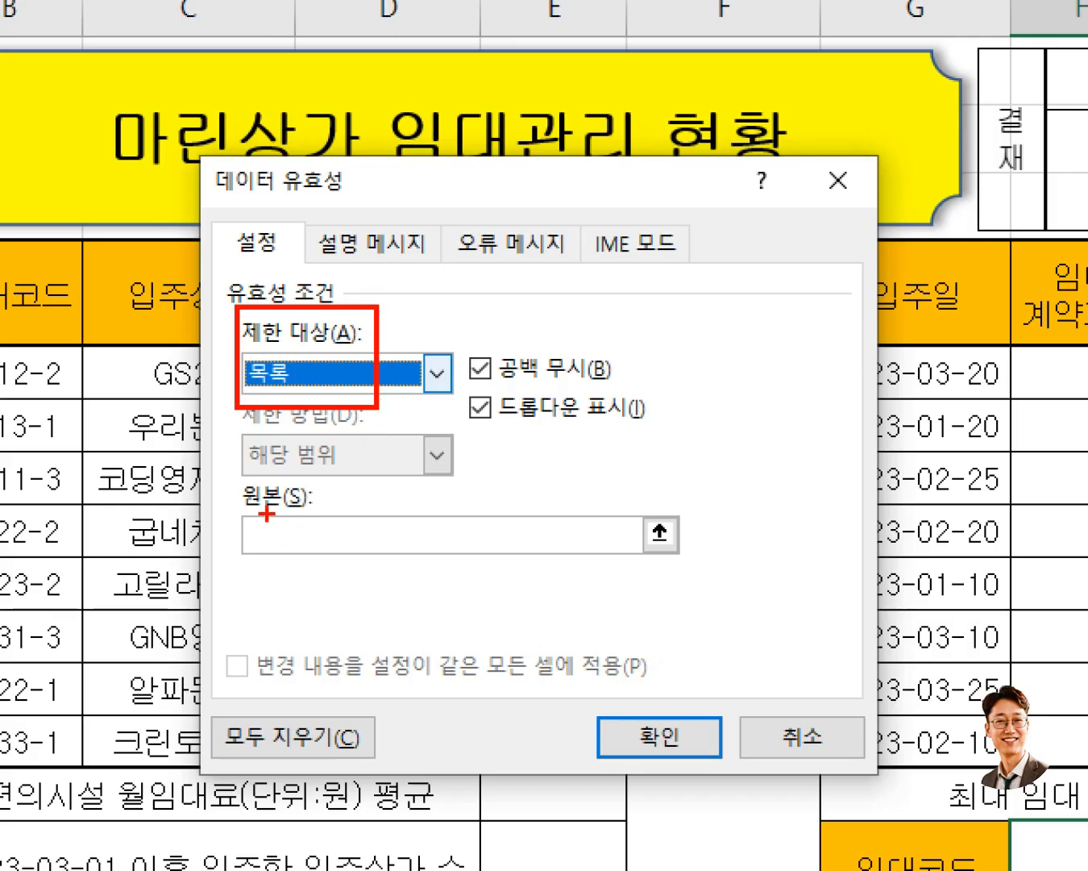
mouse_move(266, 514)
left_mouse_down()
mouse_move(278, 564)
mouse_move(259, 509)
mouse_move(247, 567)
left_mouse_up()
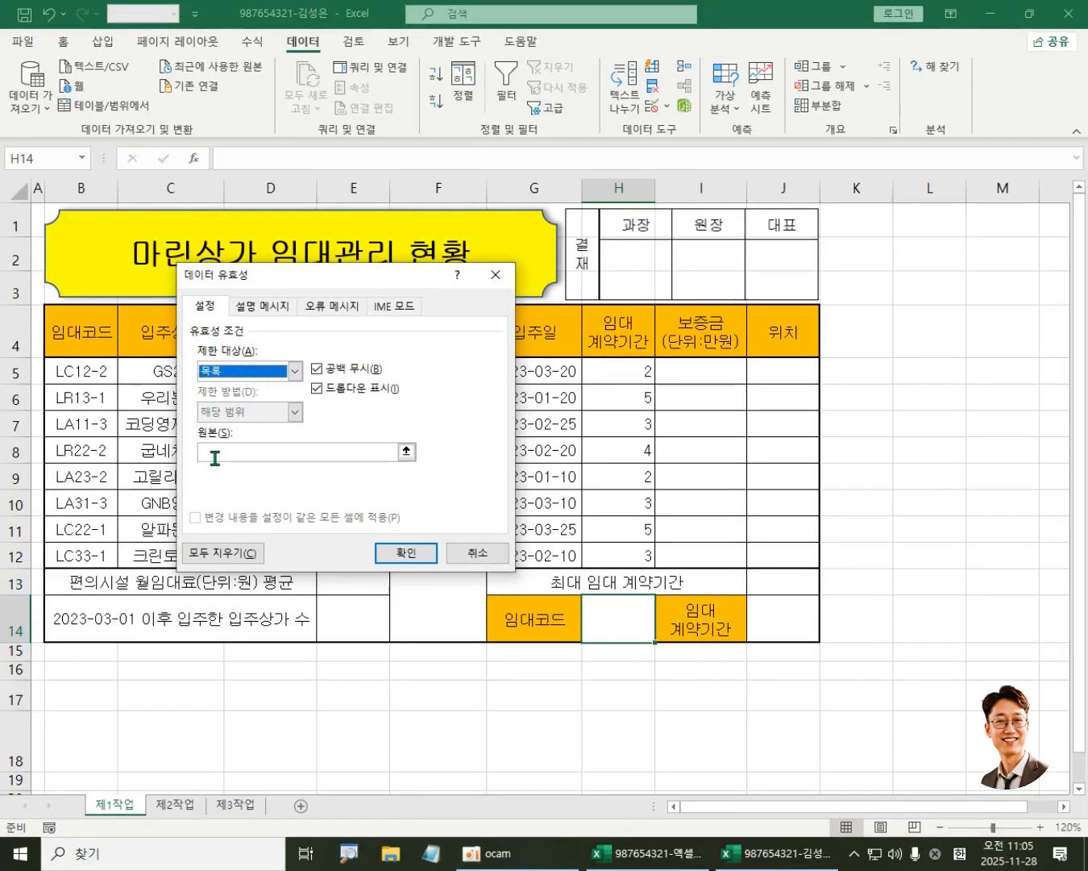
Step: Use the rental codes in B5:B12 as the list source and apply the validation to H14
left_click(273, 541)
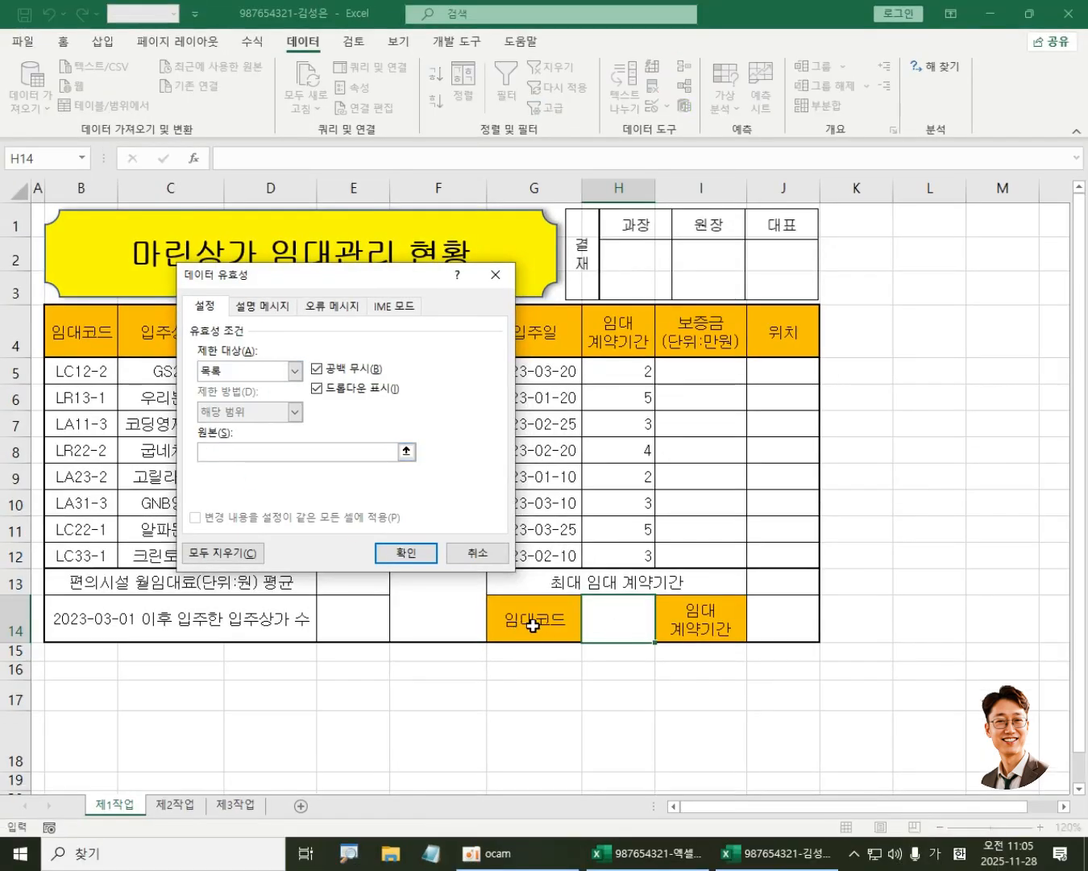
left_click_drag(84, 371, 97, 557)
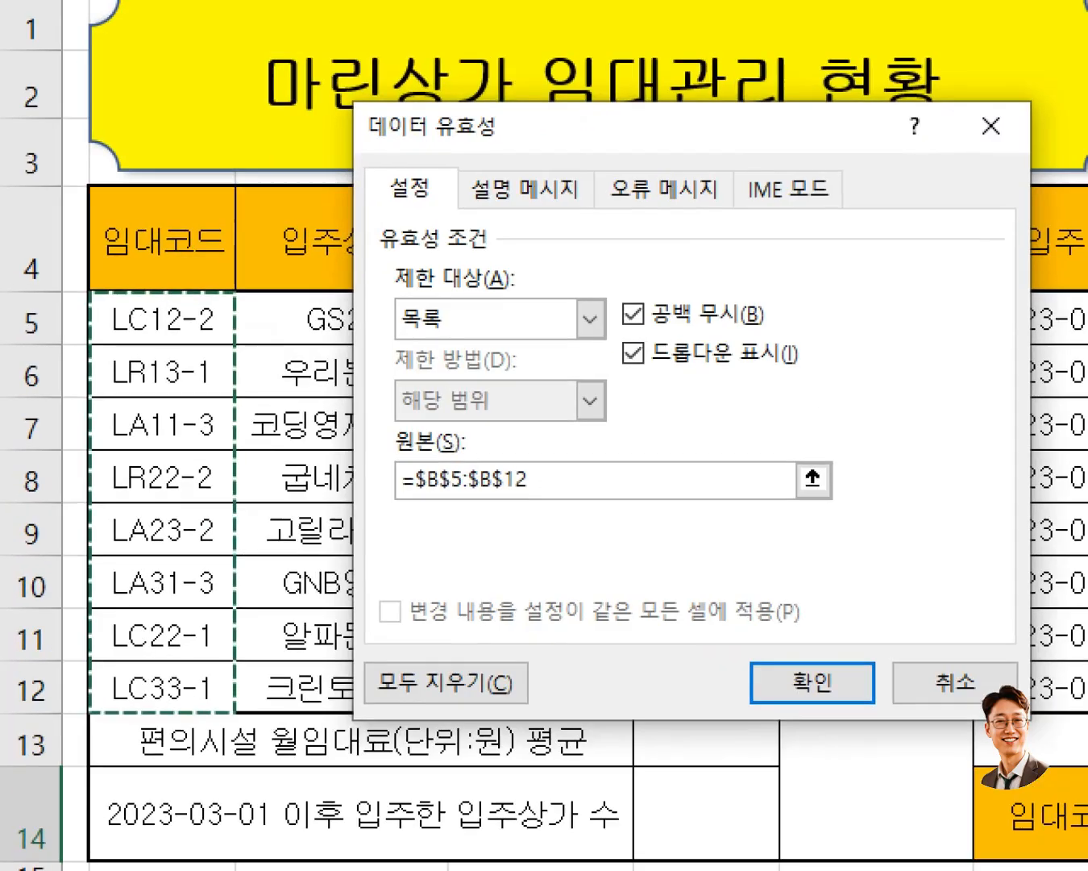
left_click(57, 415)
mouse_move(94, 300)
left_mouse_down()
mouse_move(179, 474)
mouse_move(247, 690)
mouse_move(224, 716)
left_mouse_up()
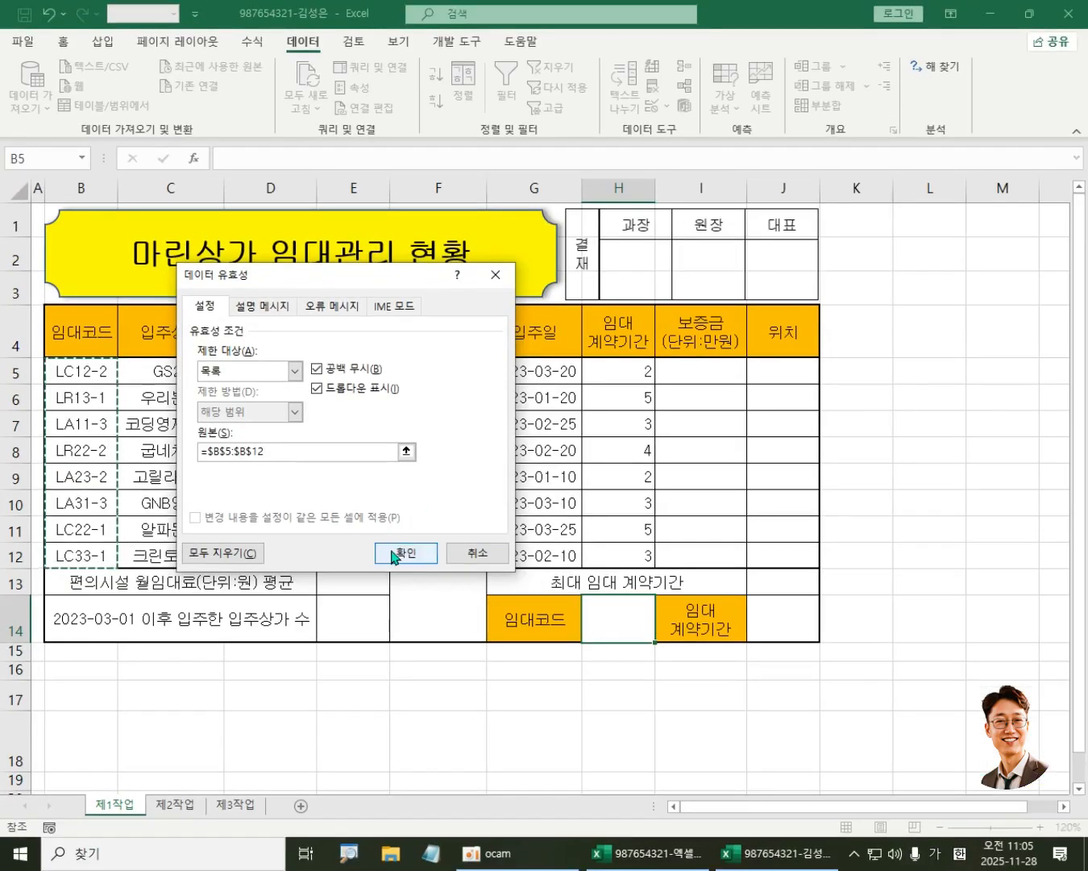
left_click(416, 556)
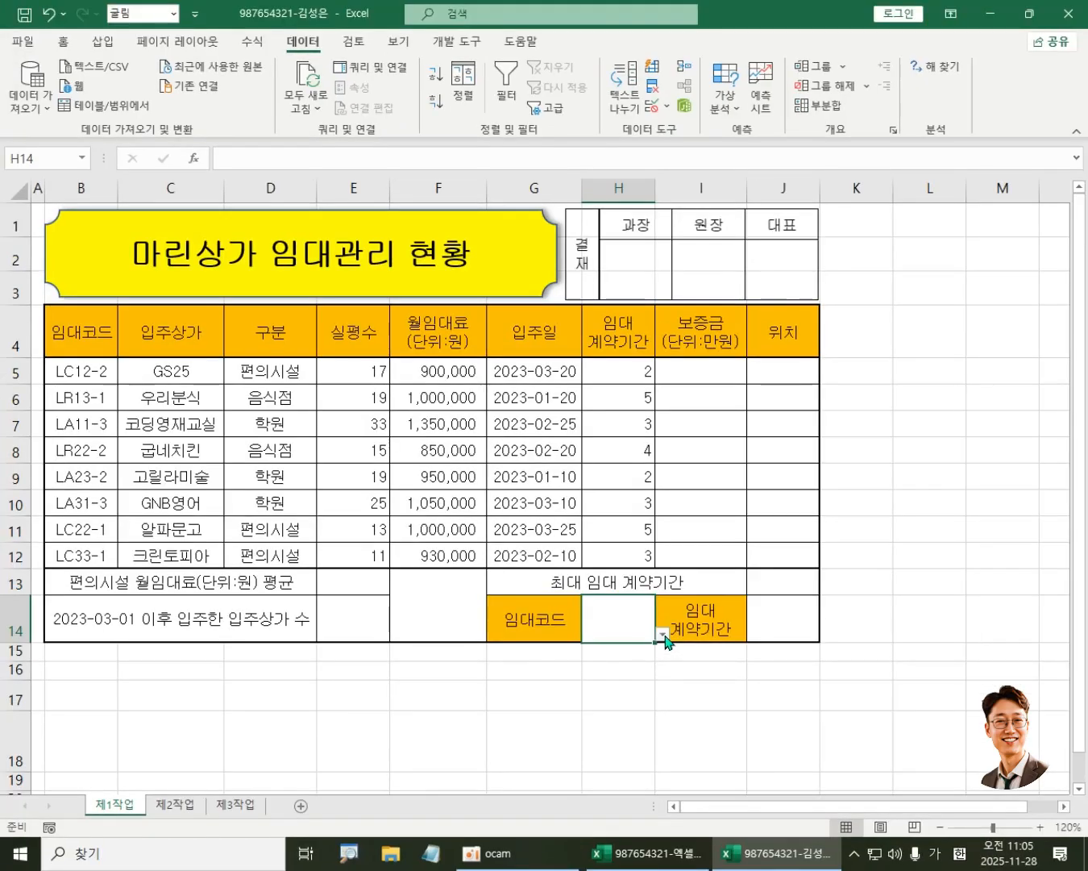
Step: Choose the rental code LC12-2 from the validation list in cell H14
left_click(665, 637)
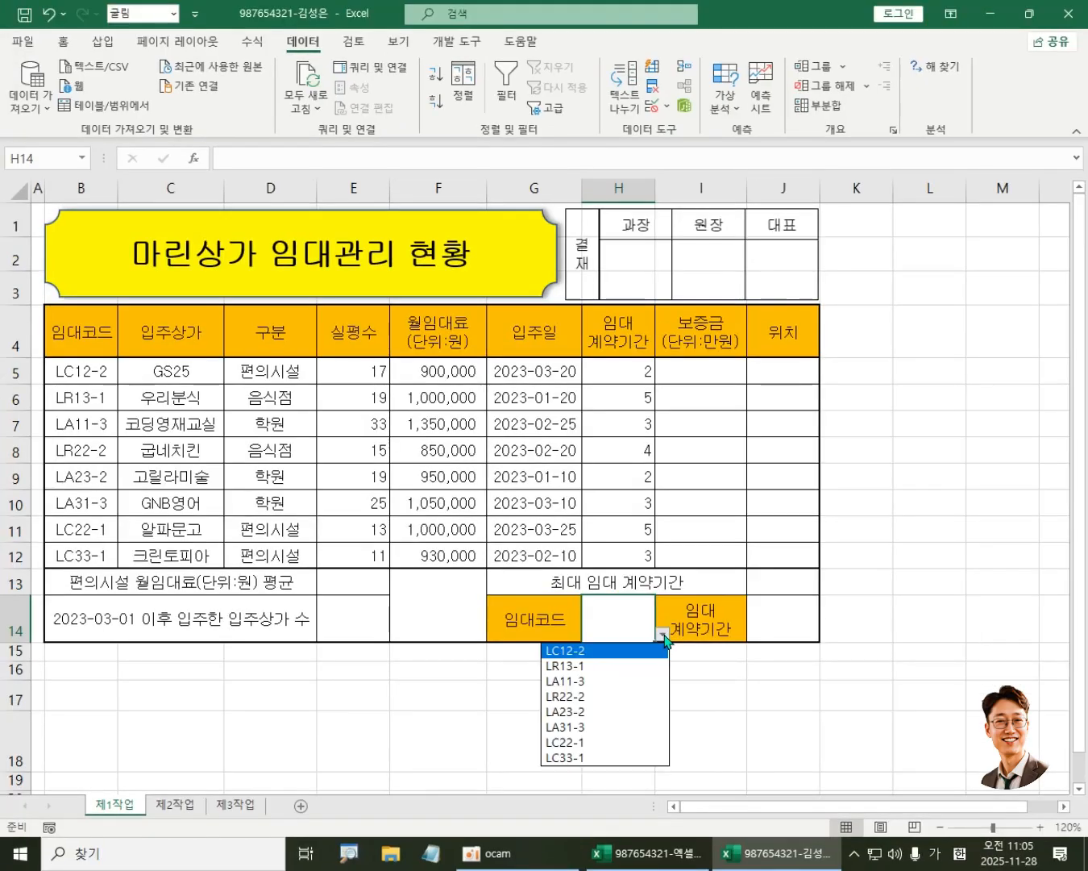
left_click(611, 651)
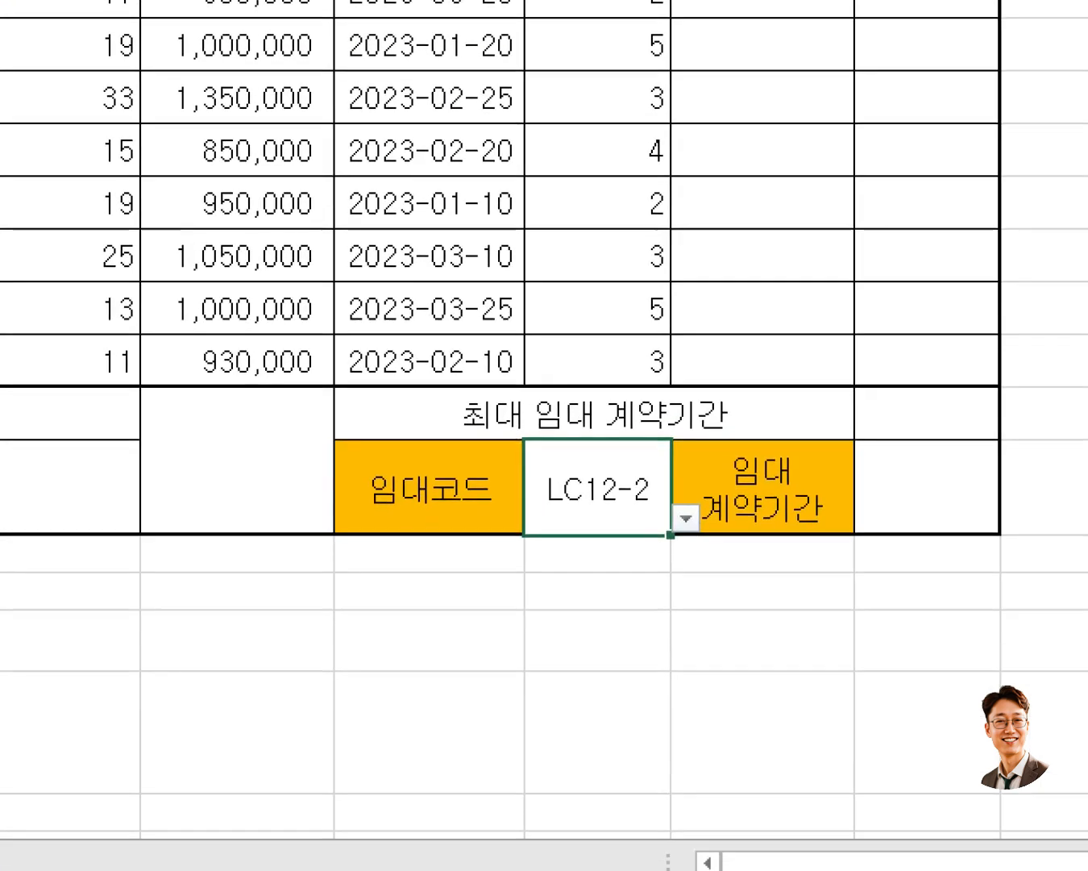
left_click(668, 505)
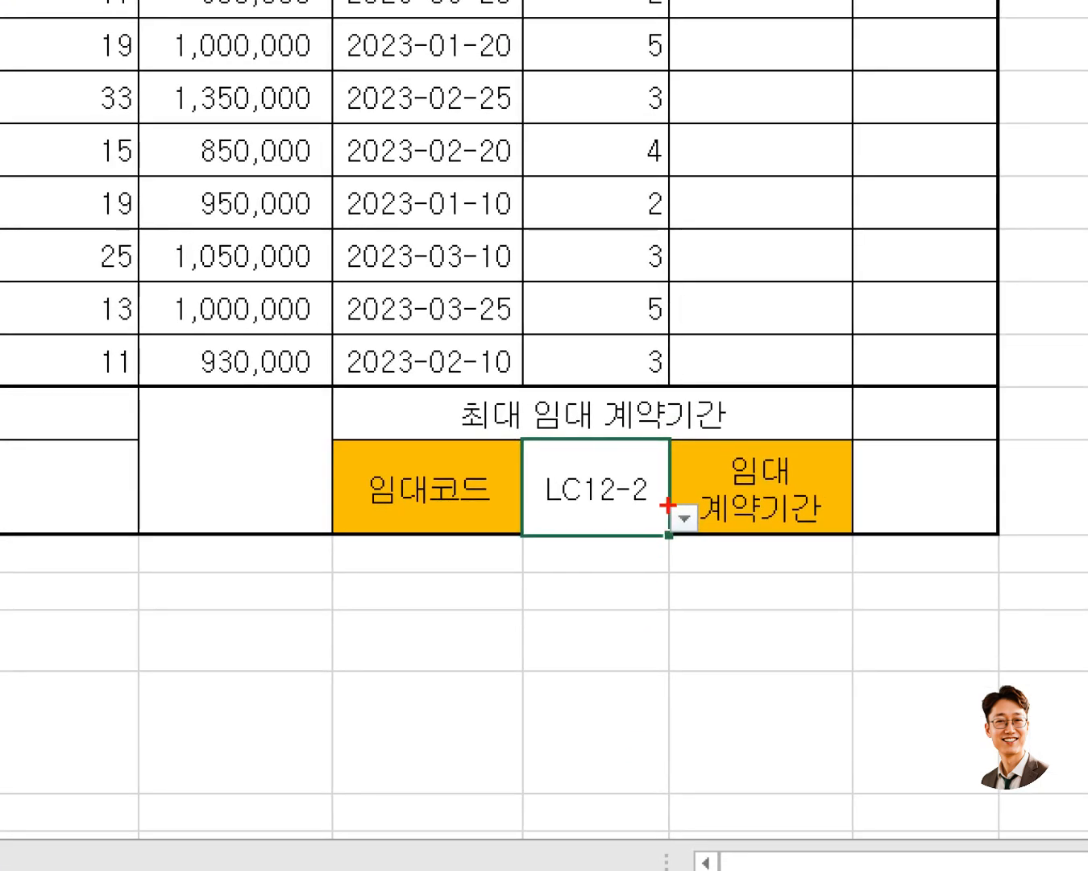
left_click_drag(667, 499, 704, 564)
left_click_drag(512, 444, 674, 531)
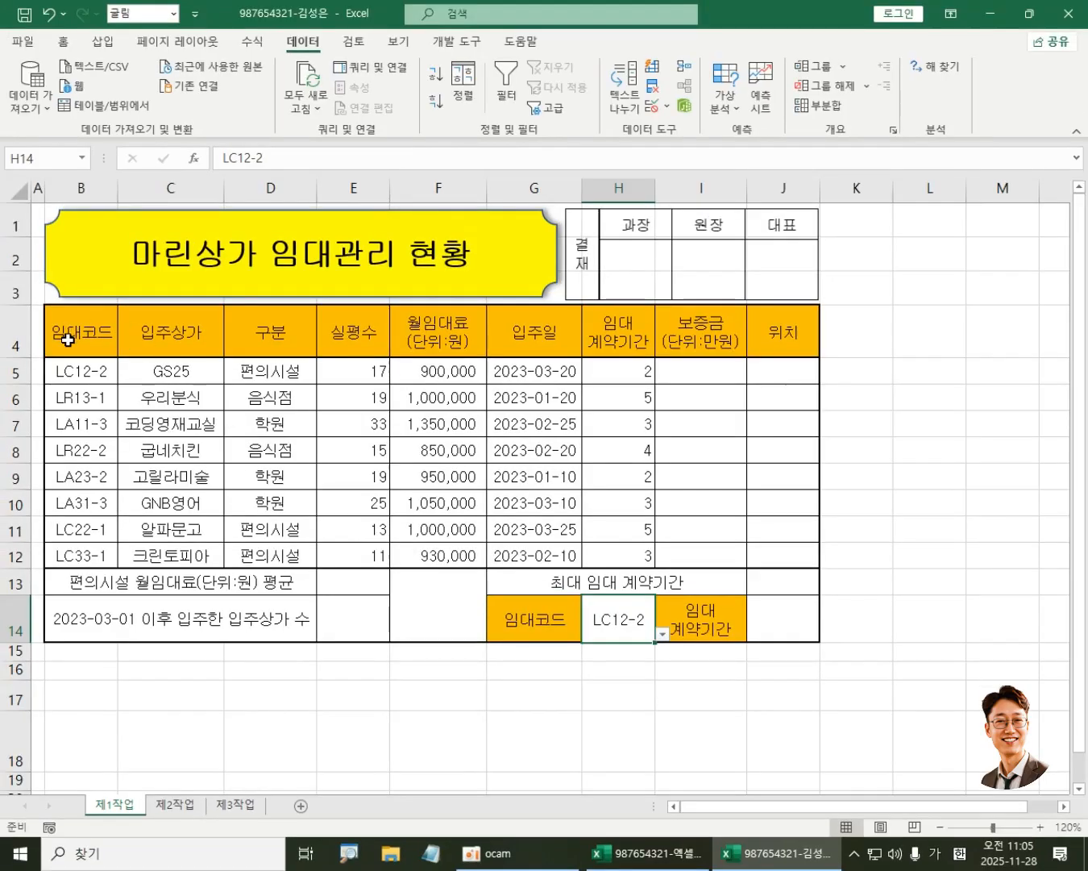
Step: Select the lease periods in H5:H12 and open their number format settings
left_click_drag(634, 364, 637, 557)
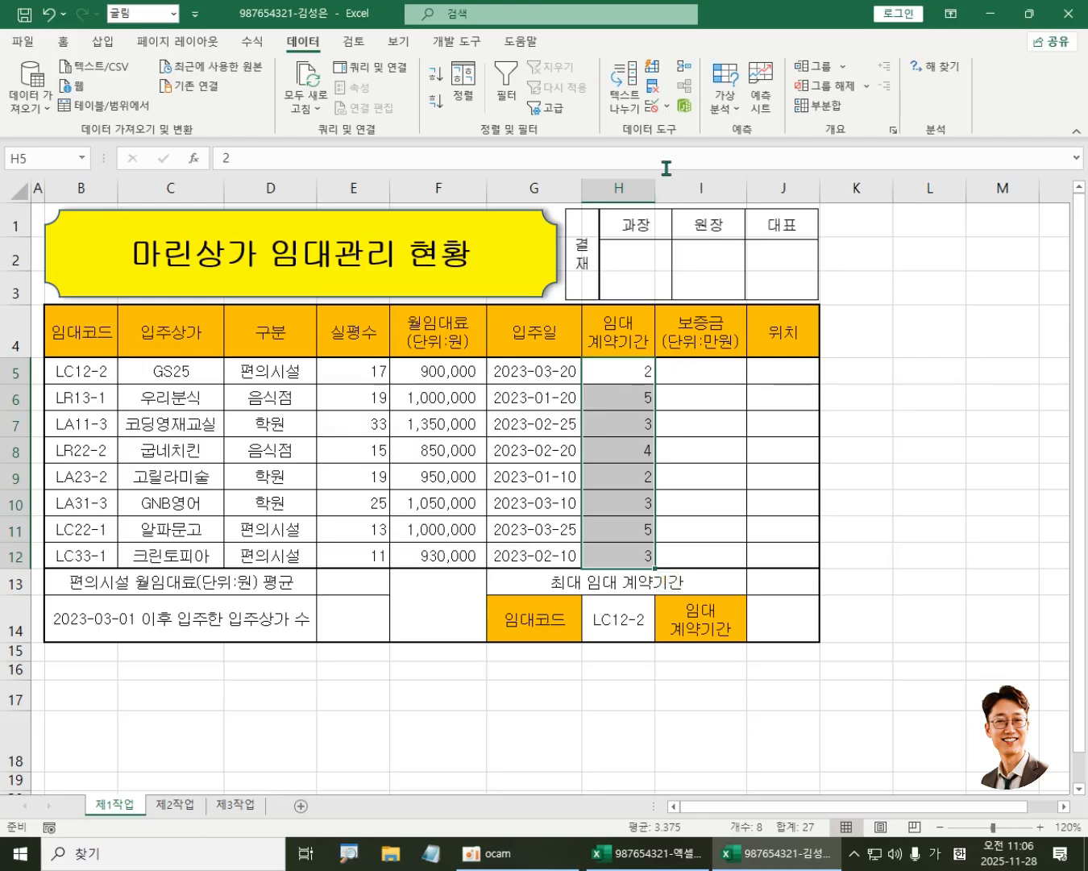
left_click(66, 43)
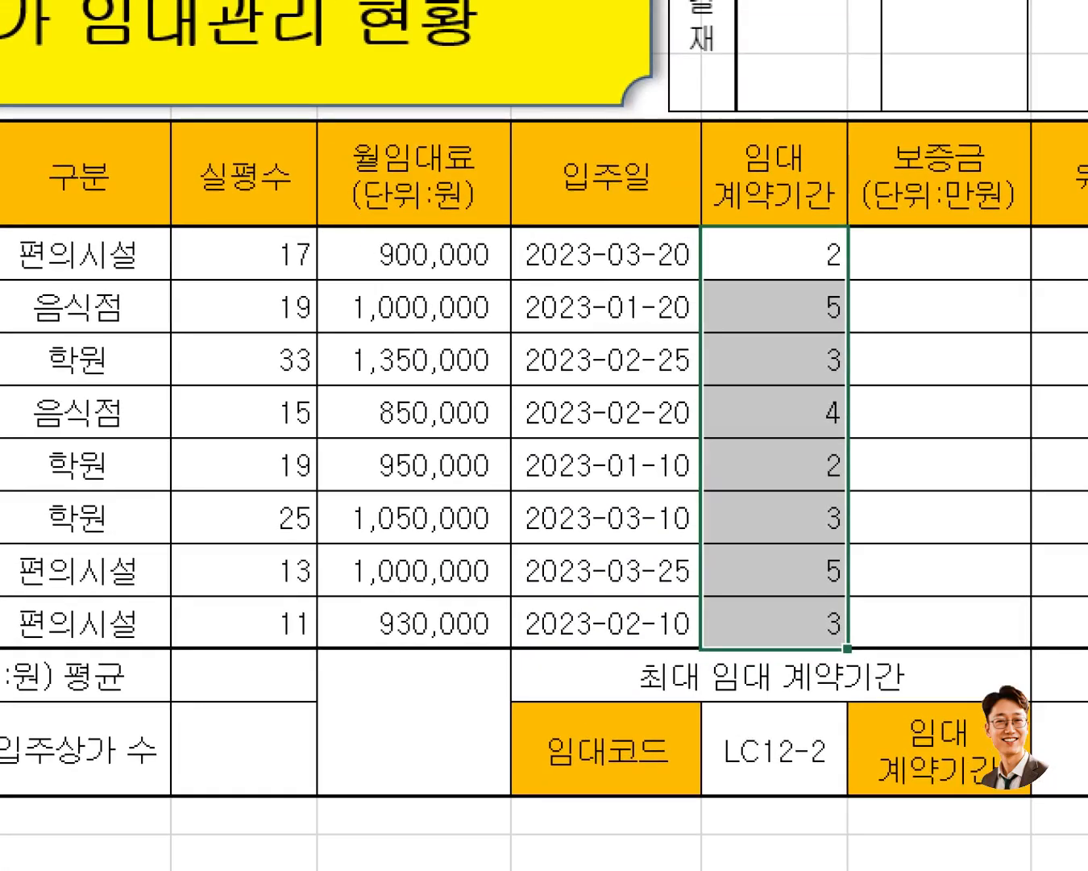
left_click(799, 265)
mouse_move(736, 232)
left_mouse_down()
mouse_move(869, 592)
mouse_move(849, 679)
left_mouse_up()
key("Escape")
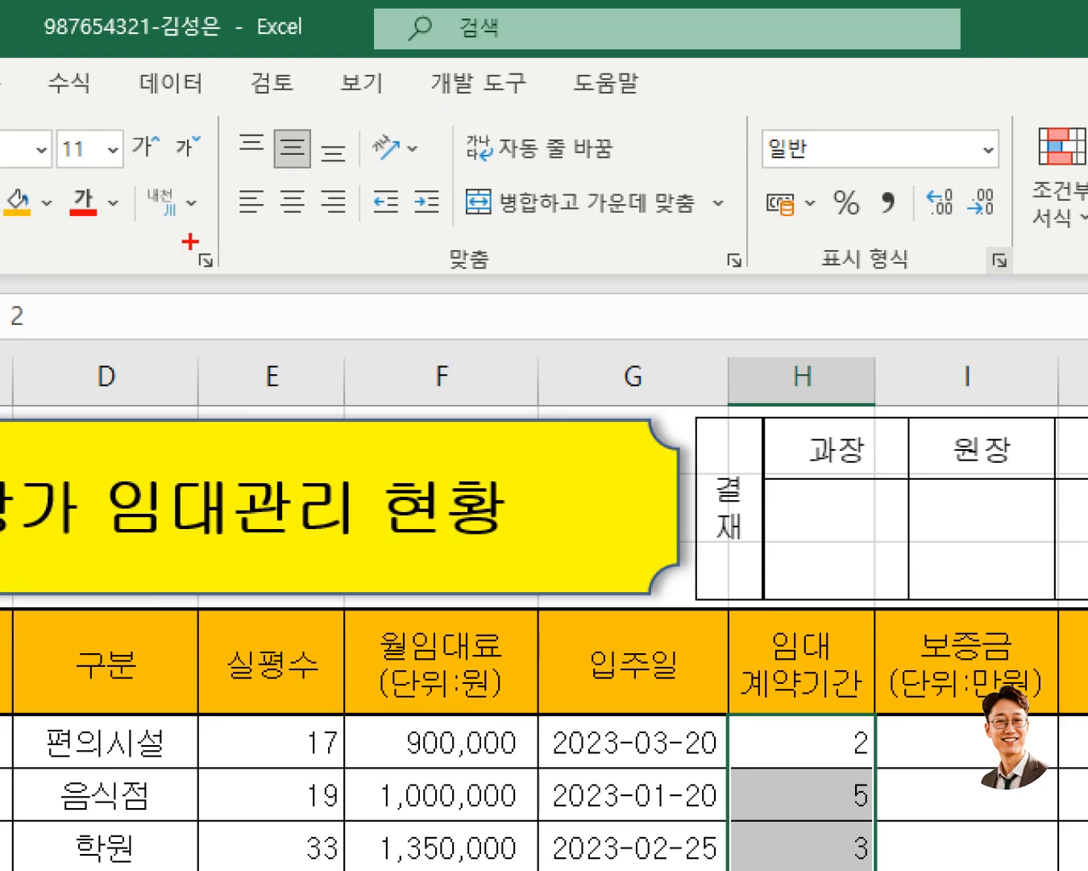
left_click_drag(191, 241, 281, 311)
left_click_drag(714, 236, 783, 297)
left_click_drag(967, 234, 1035, 333)
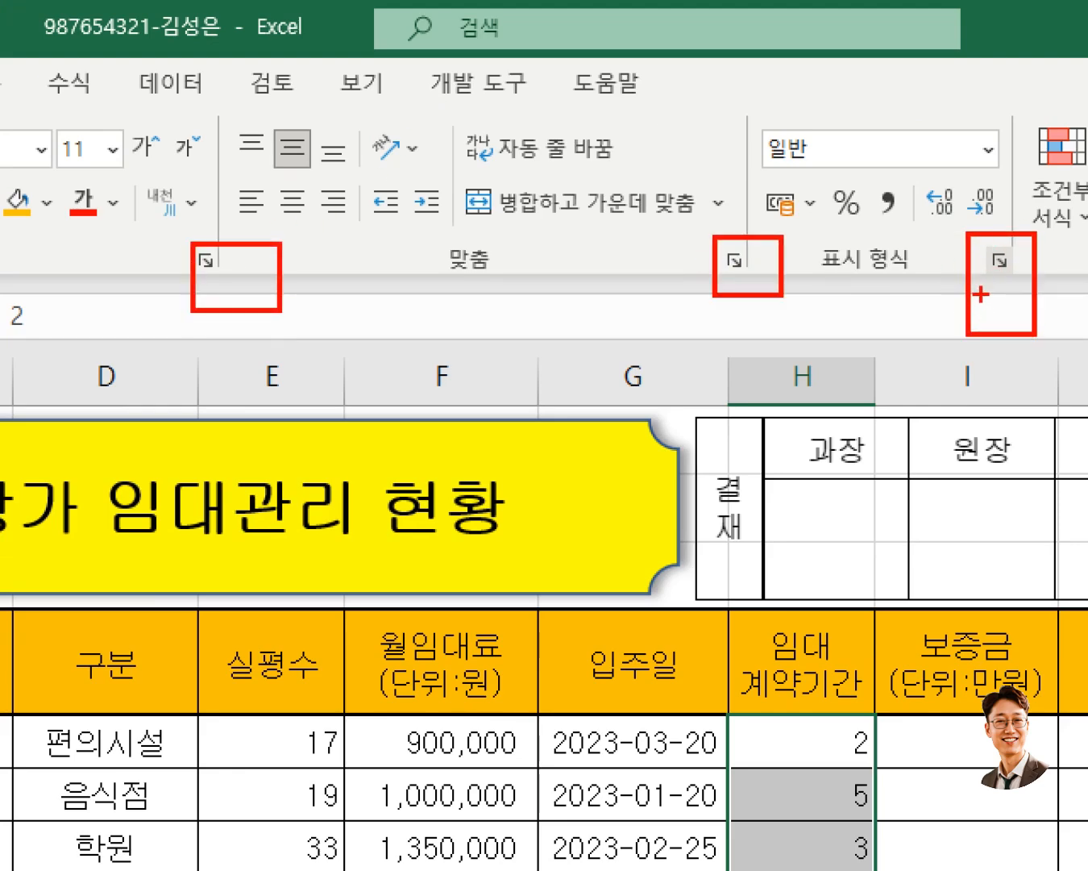
key("Escape")
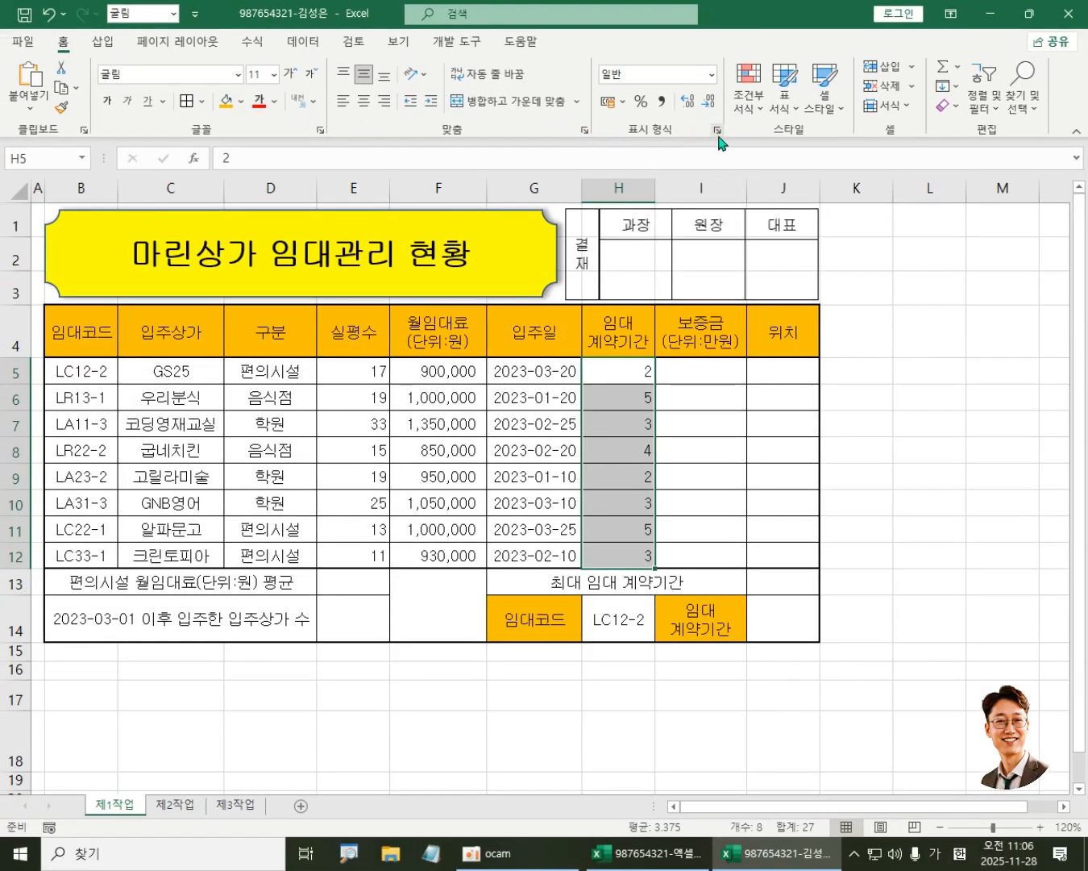
left_click(716, 130)
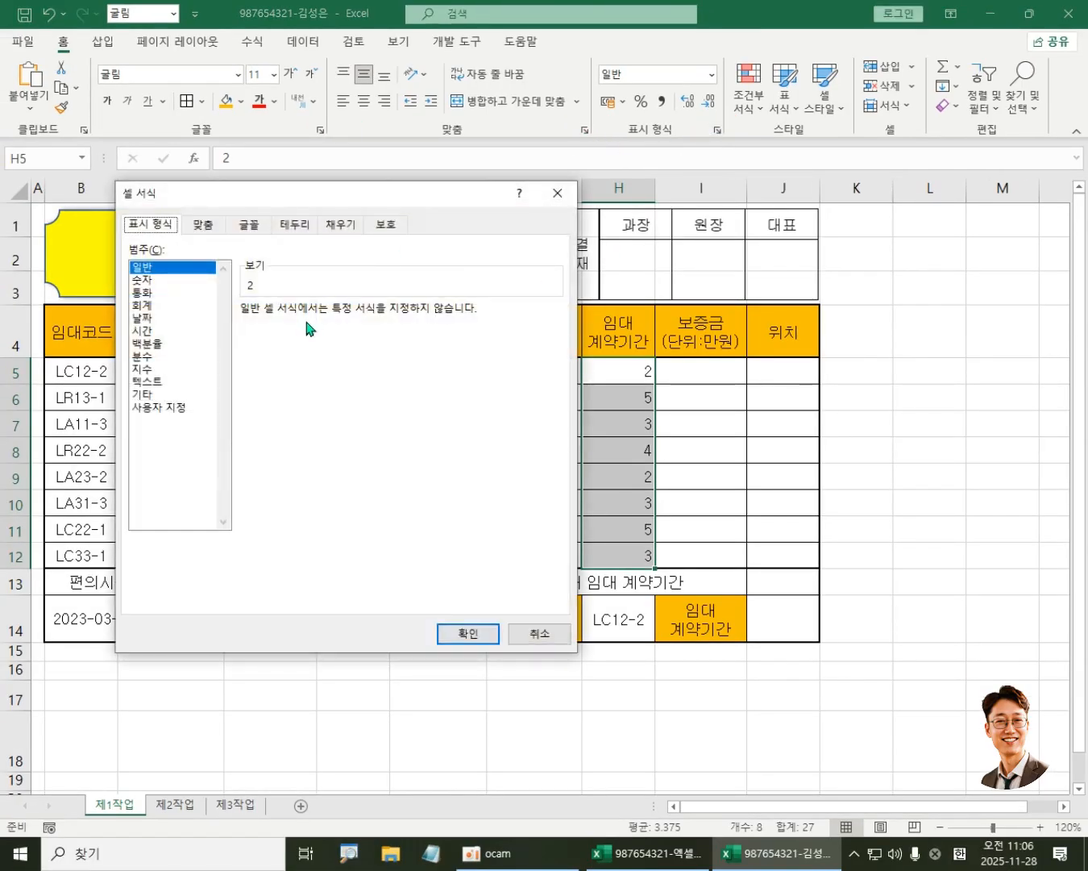
Step: Choose the 사용자 지정 number format category for the lease periods in H5:H12
key("ctrl+1")
left_click(83, 154)
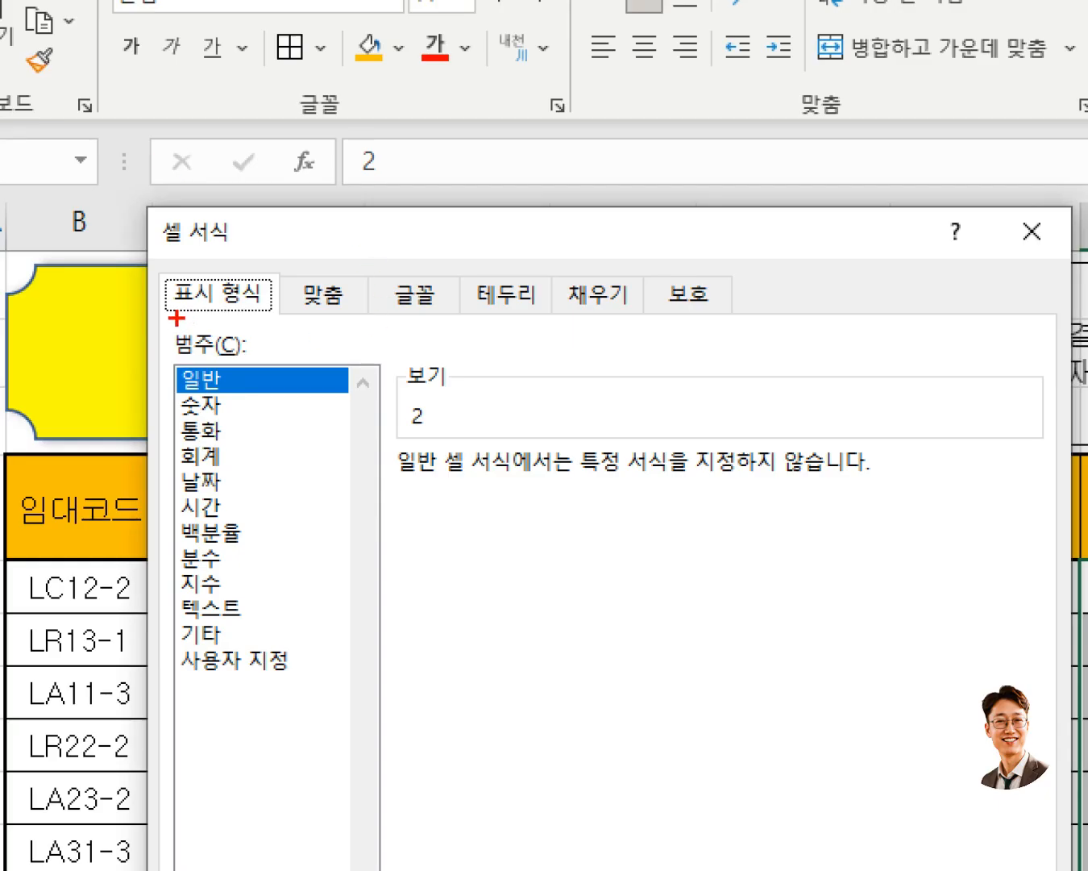
mouse_move(157, 264)
left_mouse_down()
mouse_move(182, 294)
mouse_move(293, 322)
left_mouse_up()
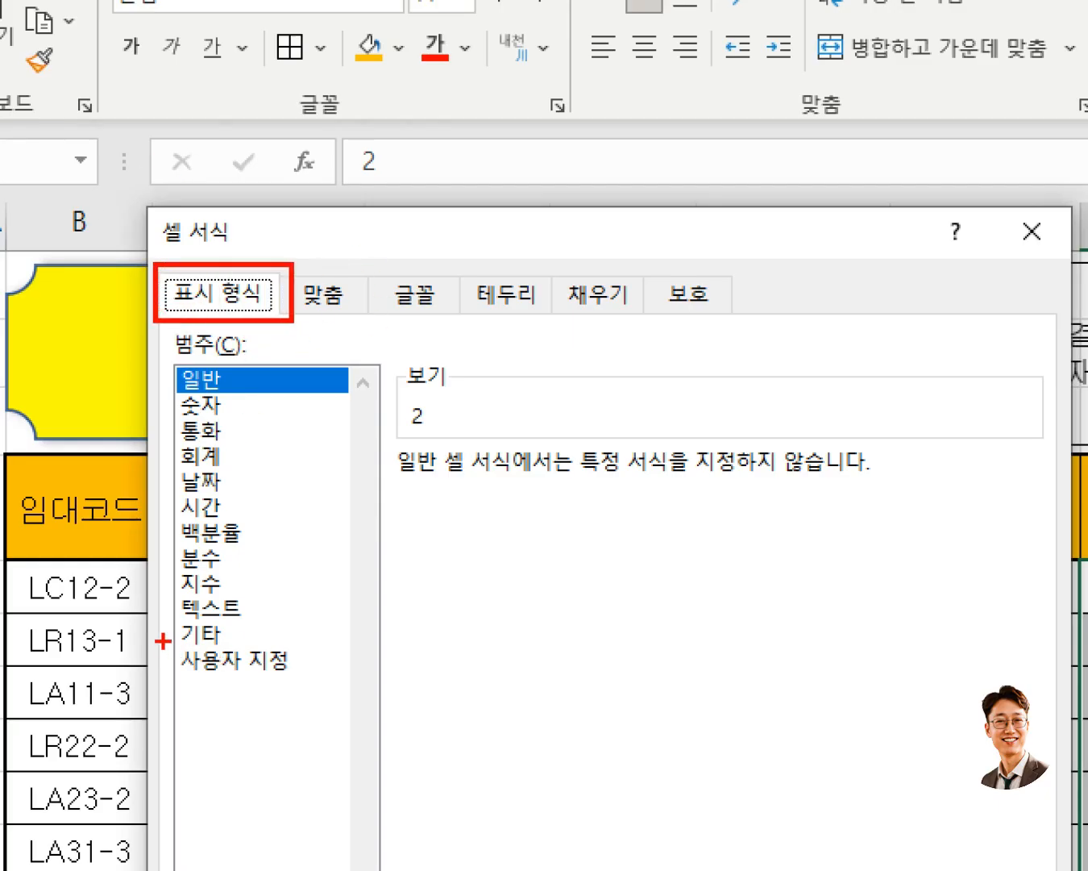
left_click_drag(162, 638, 343, 709)
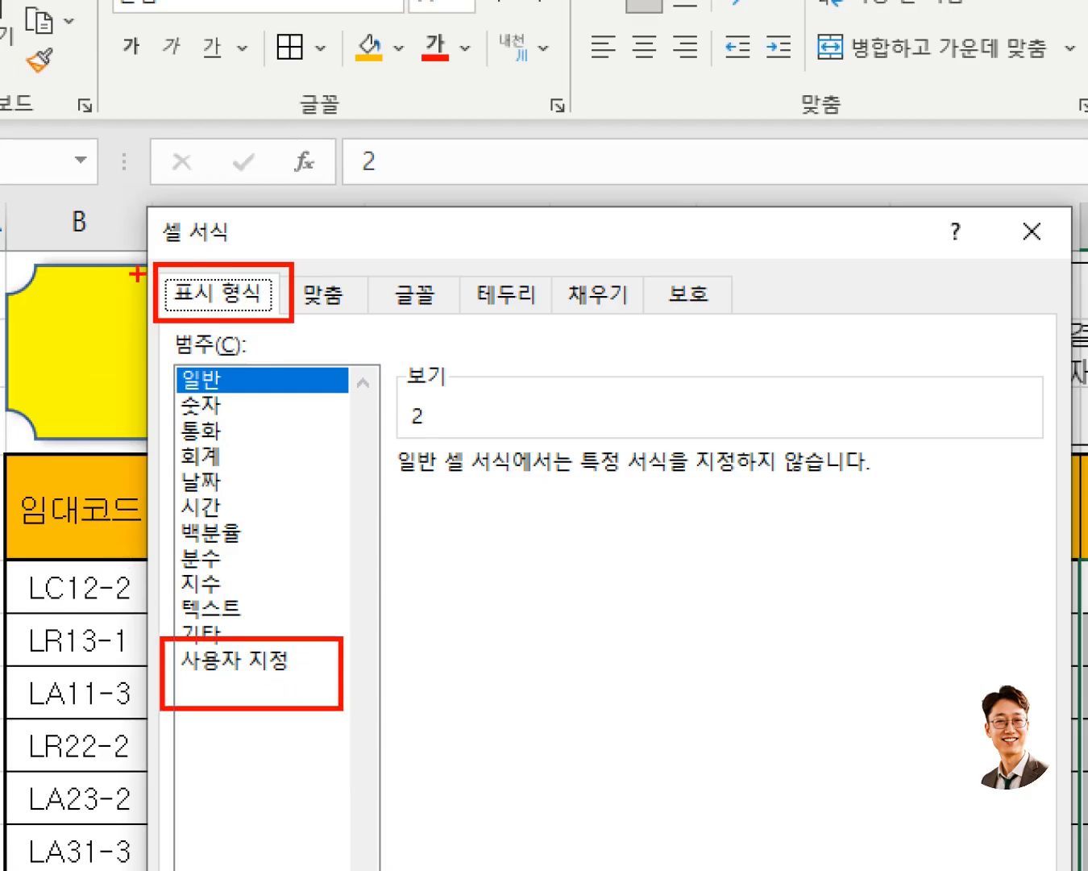
left_click_drag(139, 275, 115, 328)
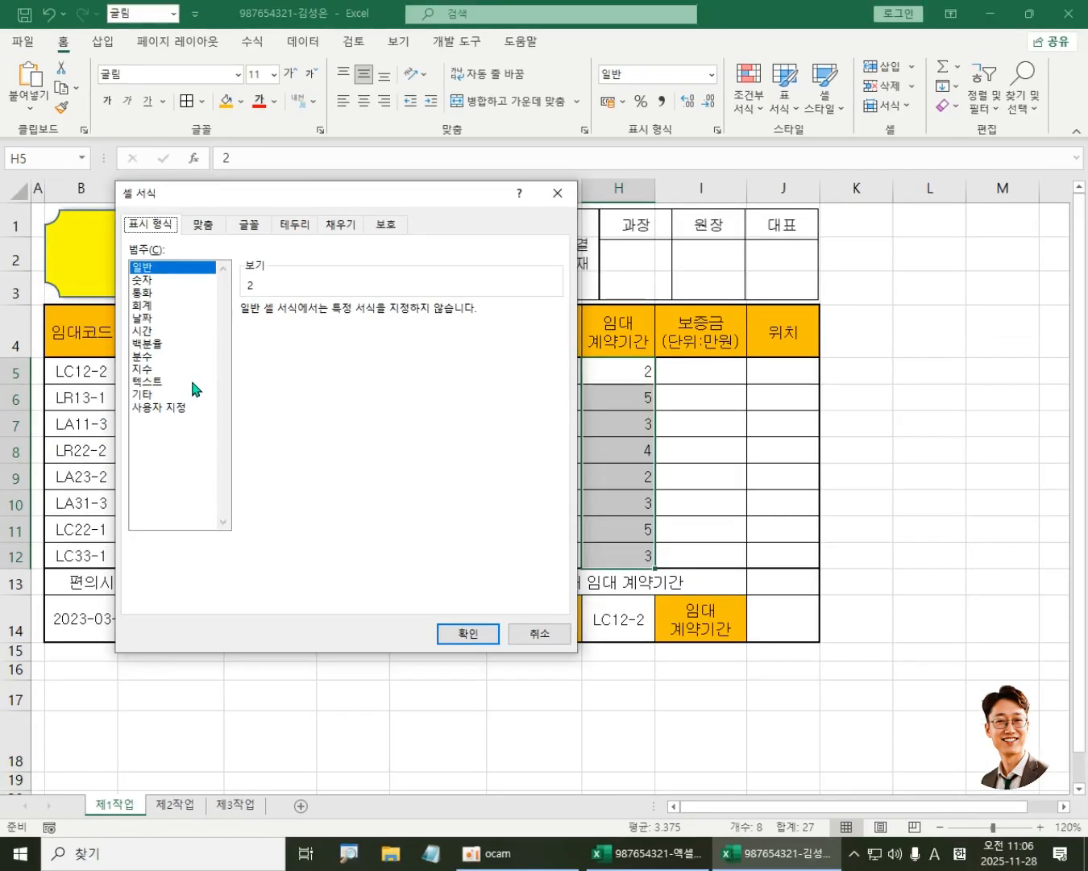
left_click(291, 672)
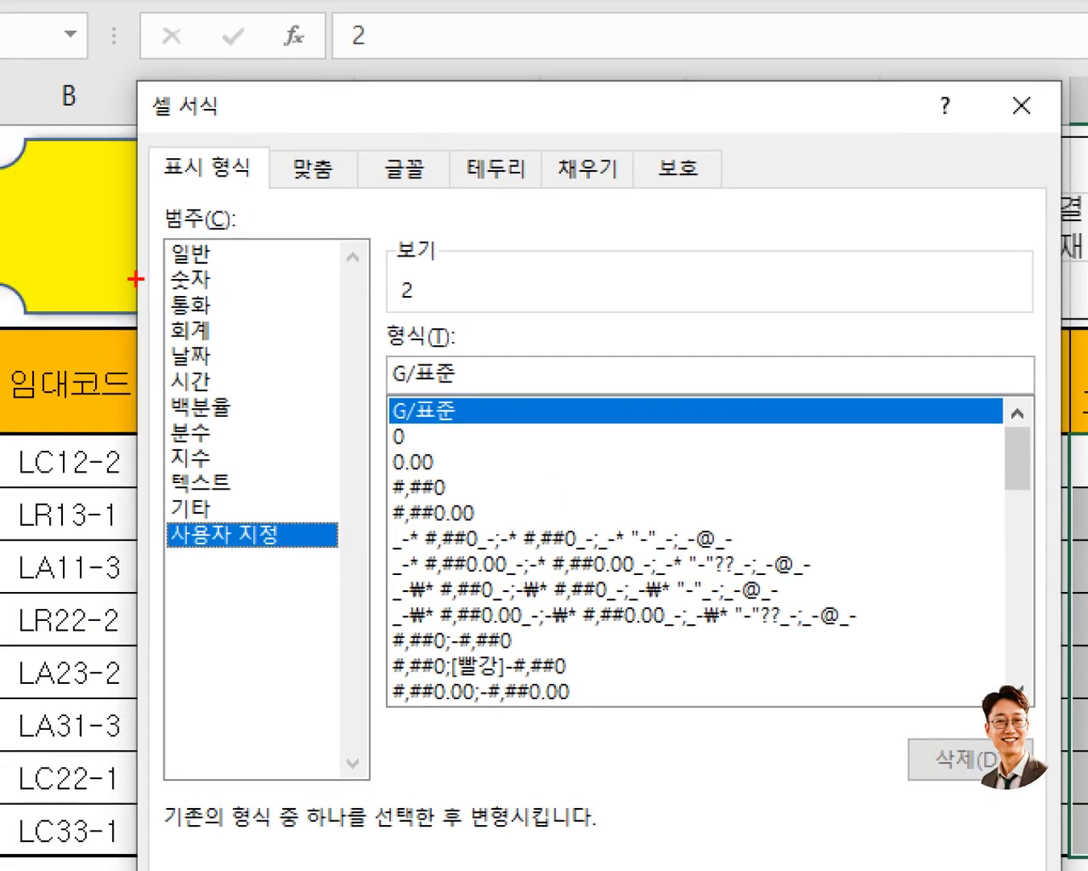
left_click_drag(147, 151, 263, 196)
left_click_drag(156, 519, 336, 555)
left_click_drag(382, 465, 498, 500)
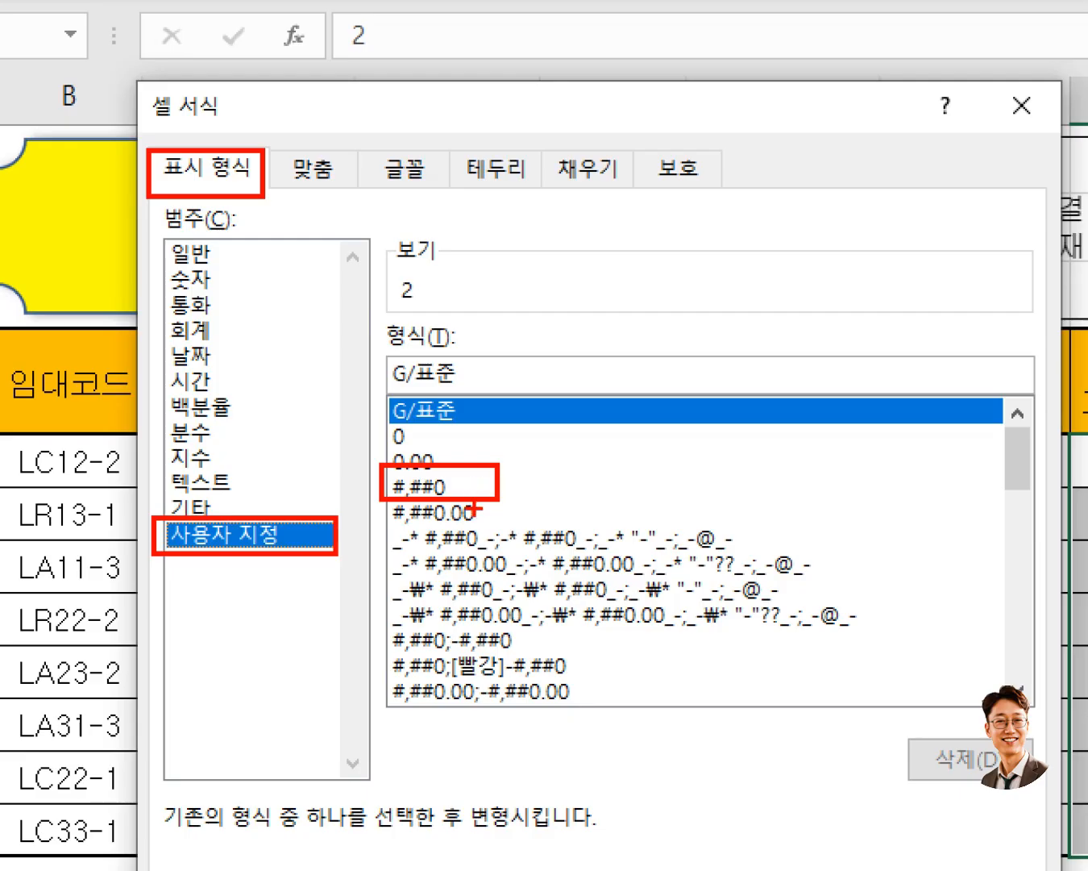
key("Escape")
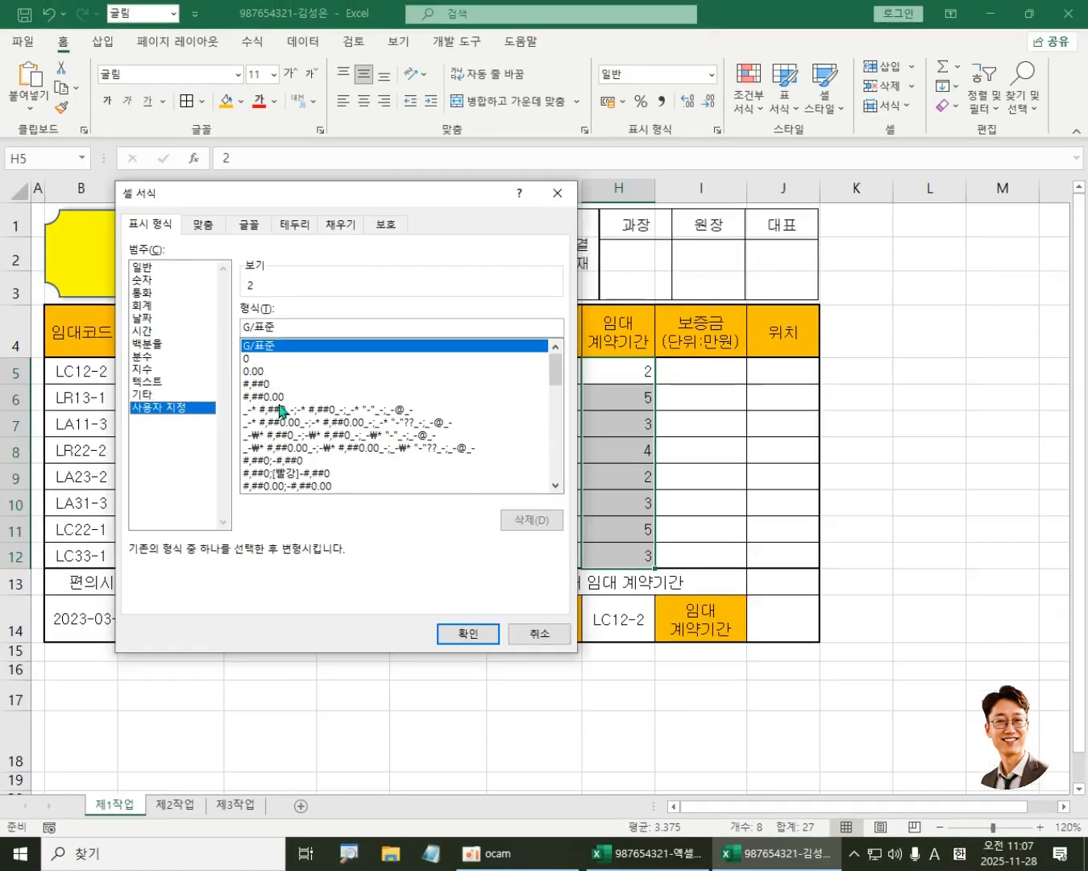
Step: Apply the custom number format #,##0년 to H5:H12, then check cells H5, H7 and H10
left_click(270, 386)
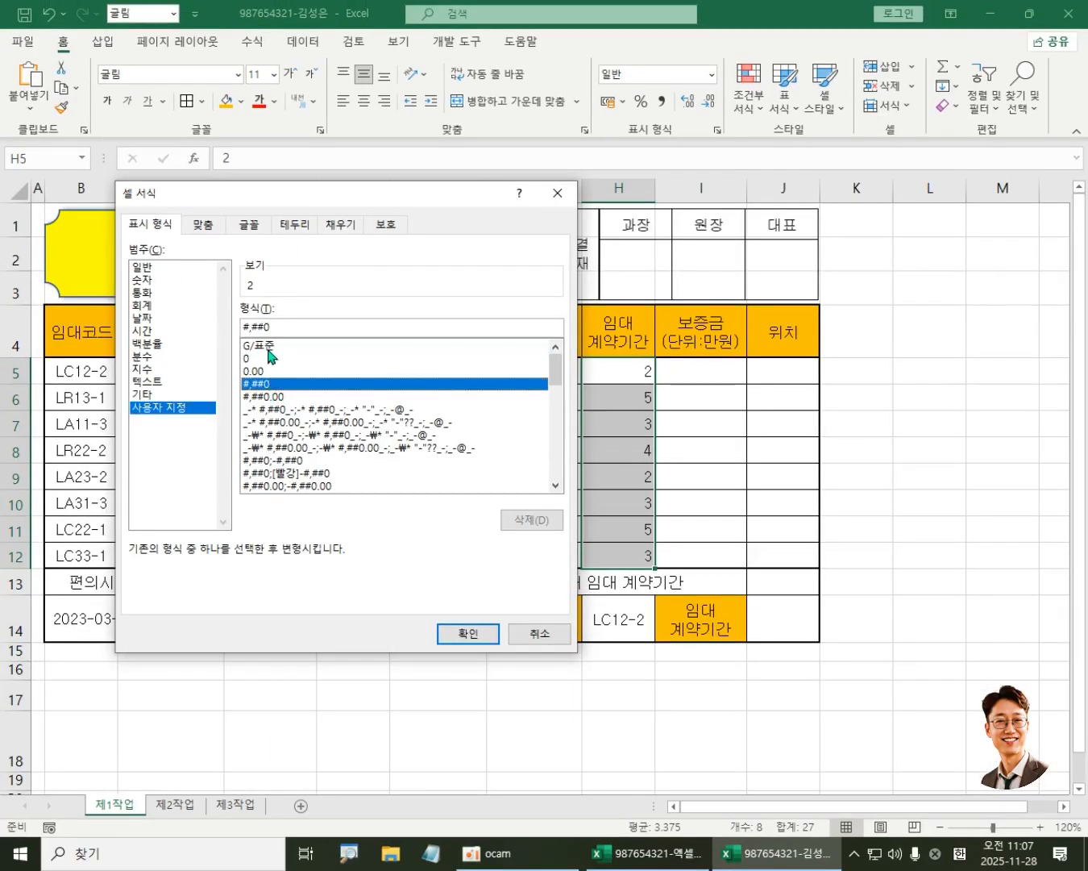
left_click(293, 330)
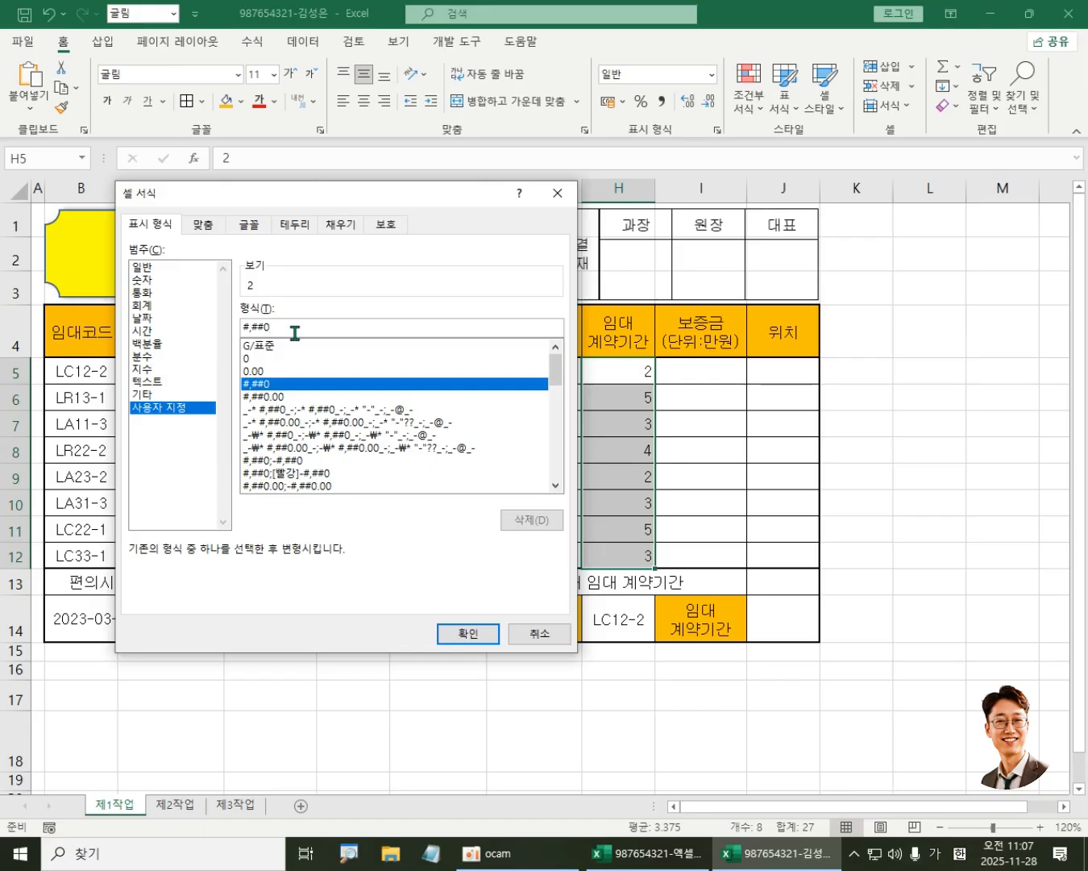
type("년")
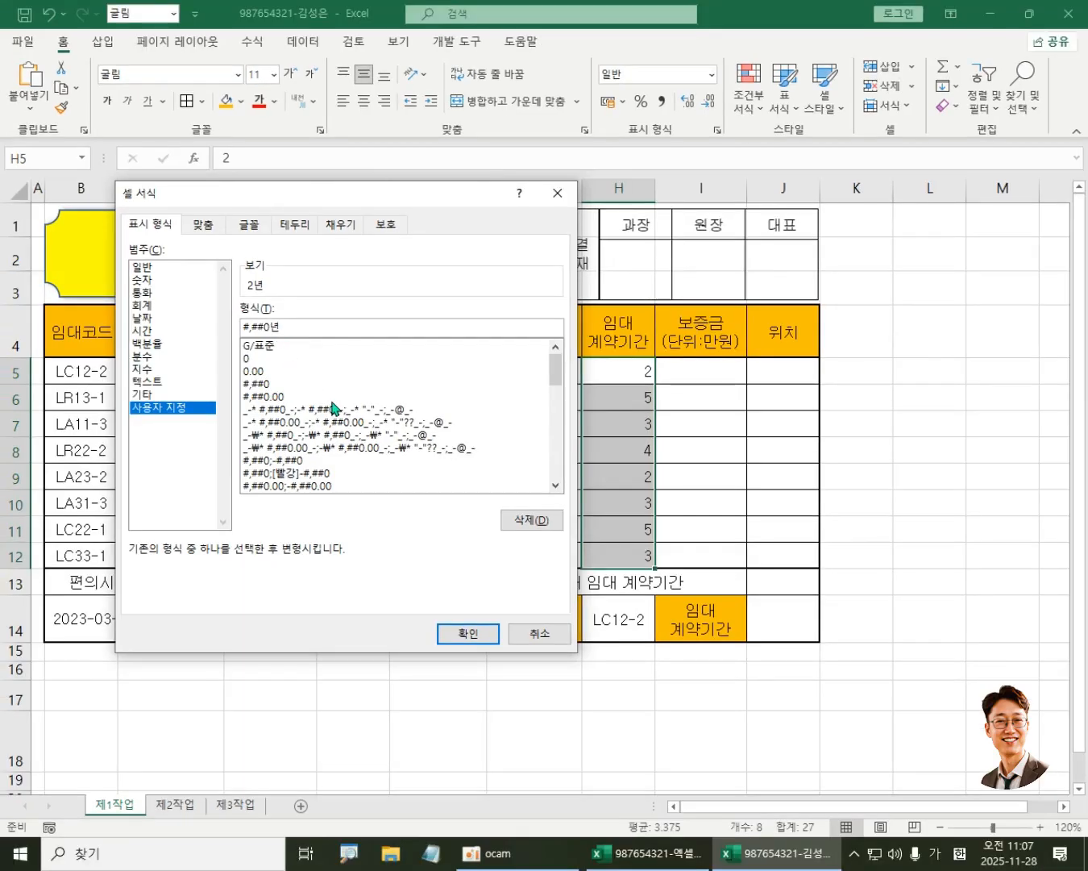
left_click(468, 634)
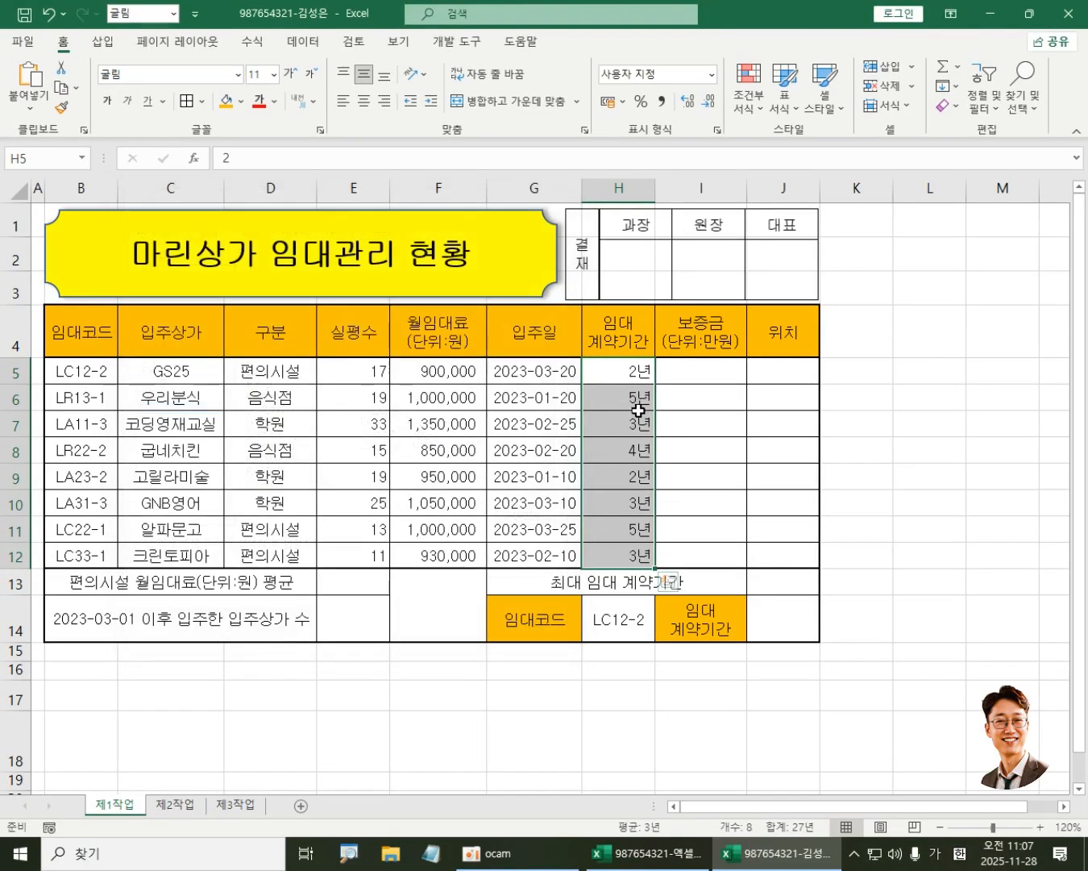
left_click(631, 371)
left_click(633, 432)
left_click(641, 499)
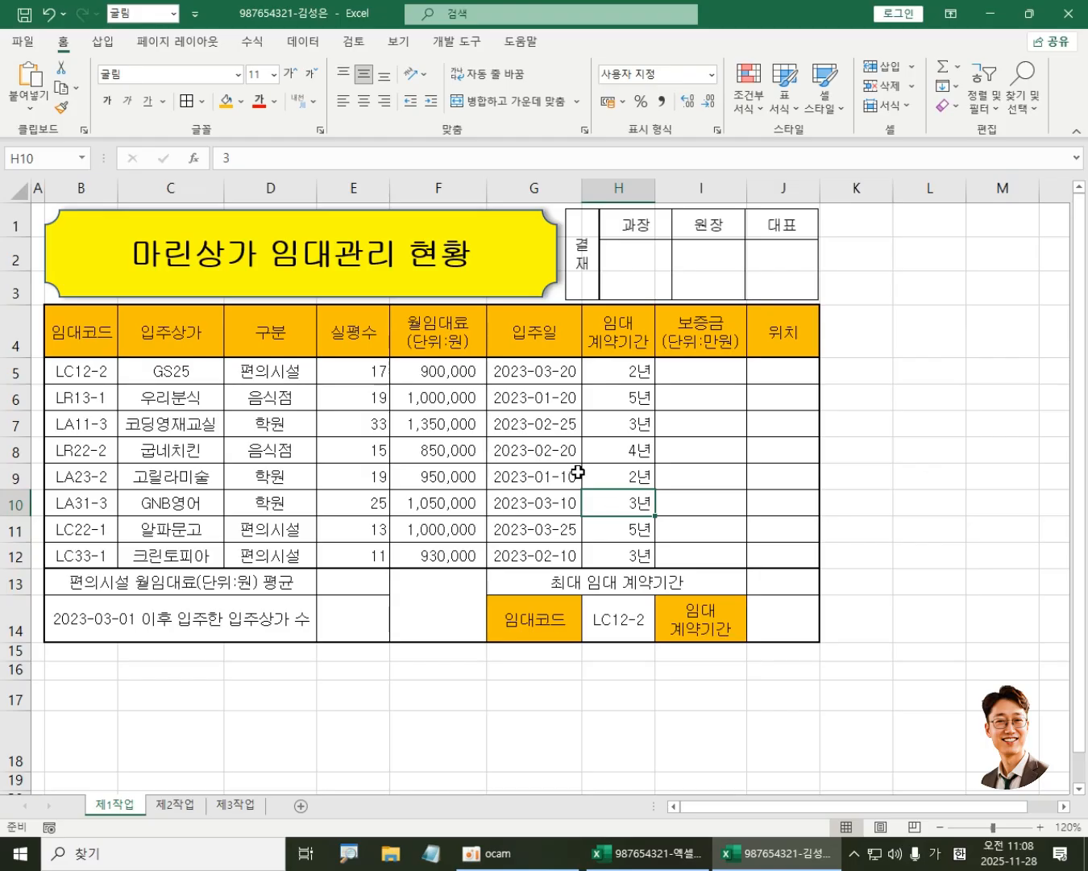
left_click_drag(562, 373, 566, 563)
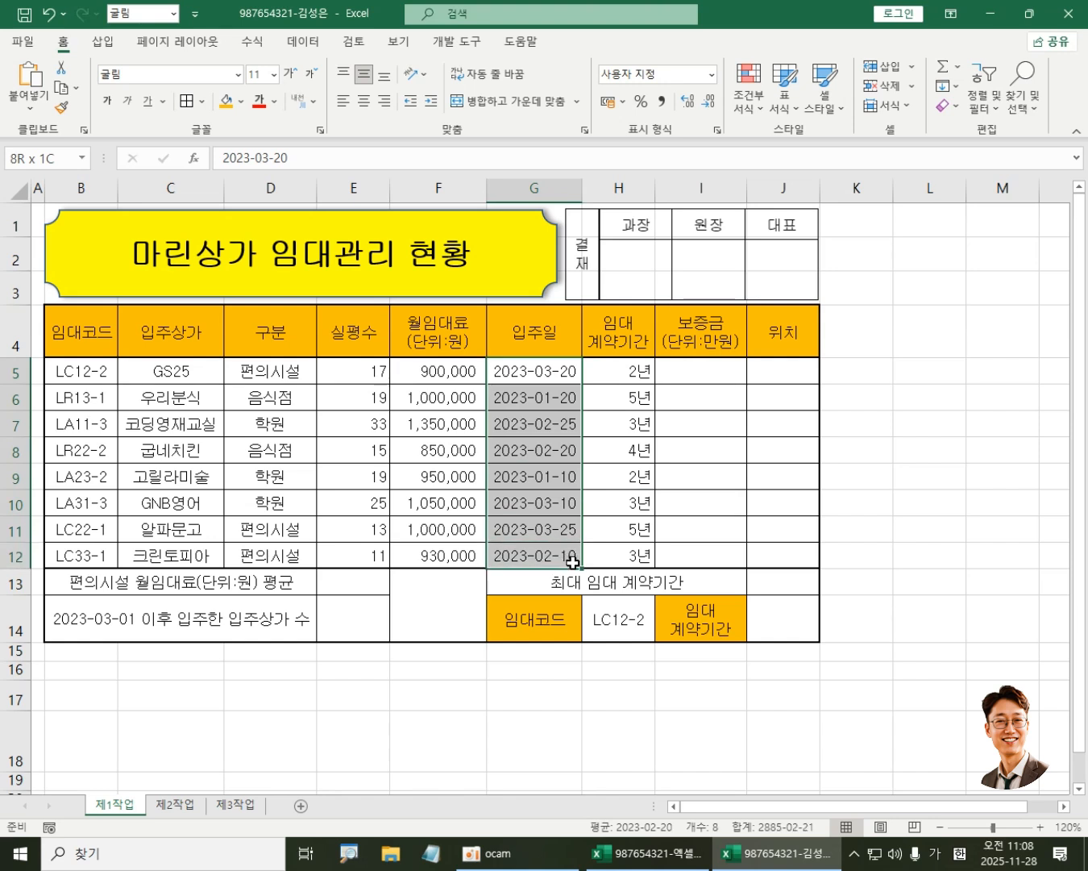
left_click_drag(572, 561, 562, 573)
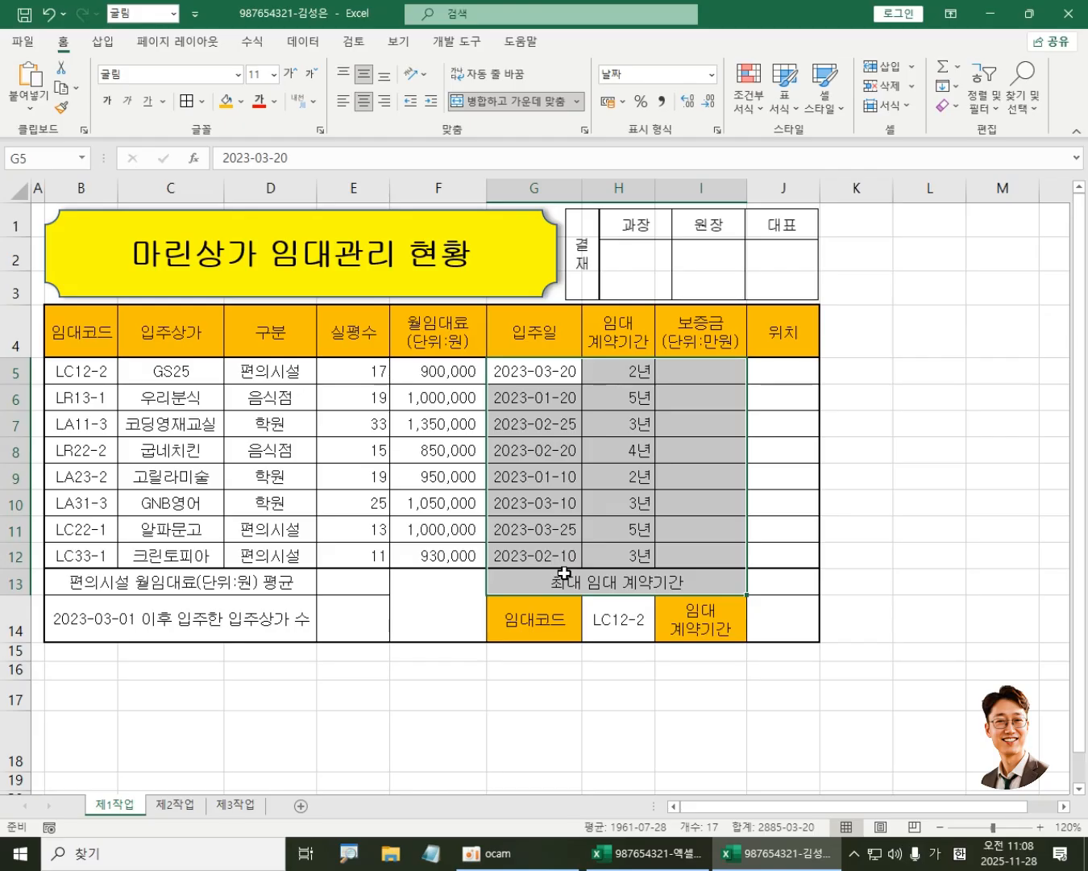
left_click(36, 157)
left_click_drag(535, 371, 722, 554)
left_click_drag(547, 368, 553, 556)
Step: Define the name 입주일 for the range G5:I12
left_click_drag(547, 369, 694, 549)
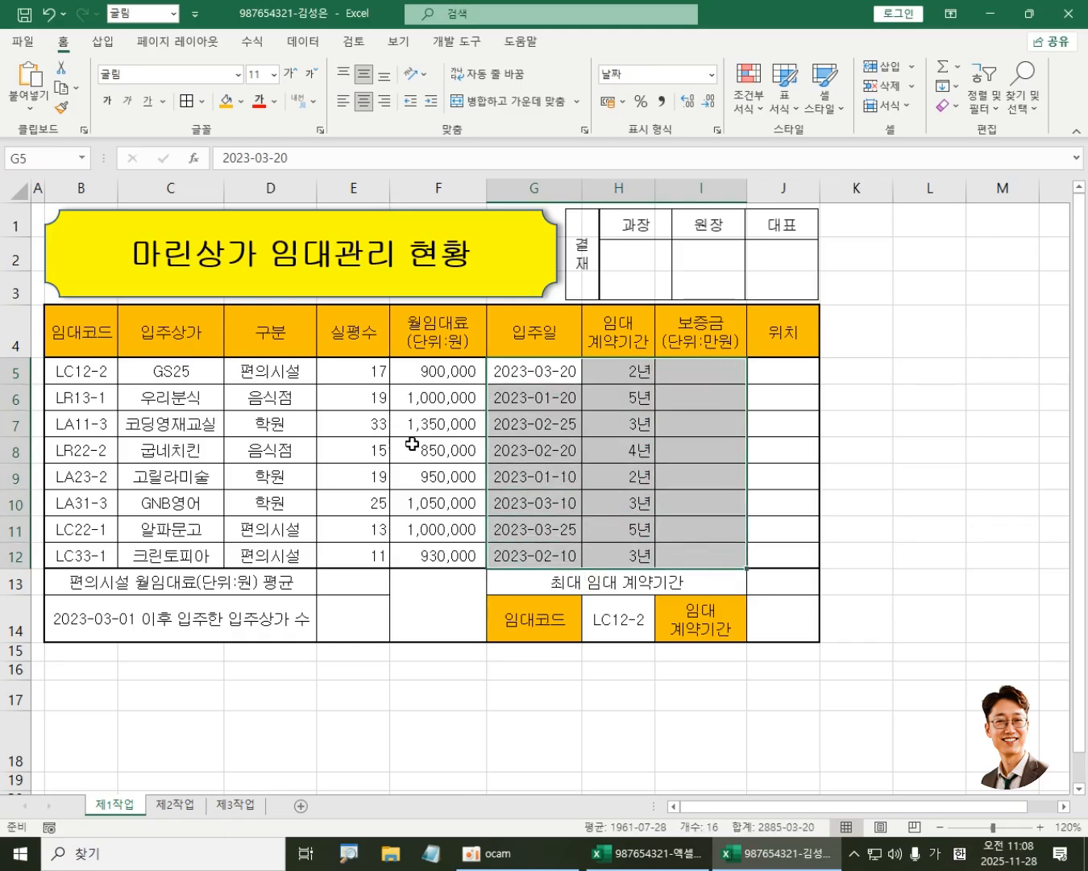
left_click(60, 151)
type("이비주이")
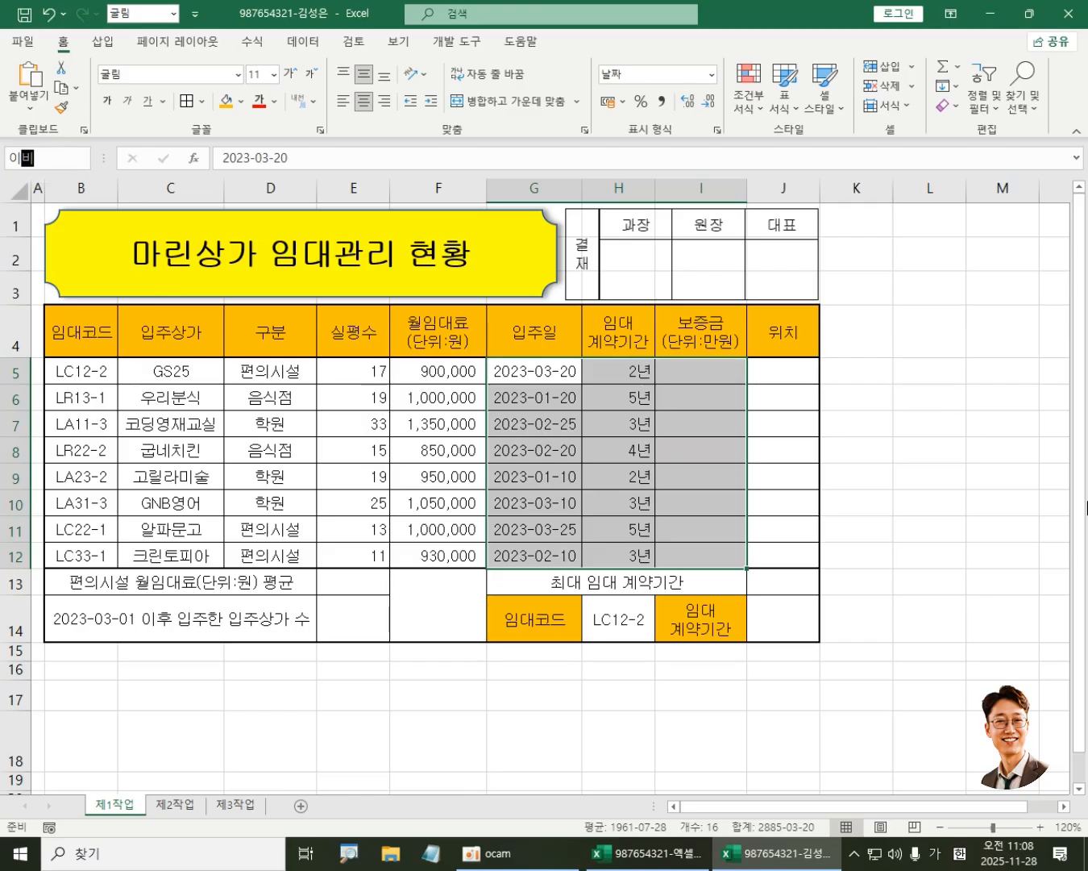
key("BackSpace")
key("BackSpace")
key("BackSpace")
key("BackSpace")
type("ㅂ")
type("주일")
key("Return")
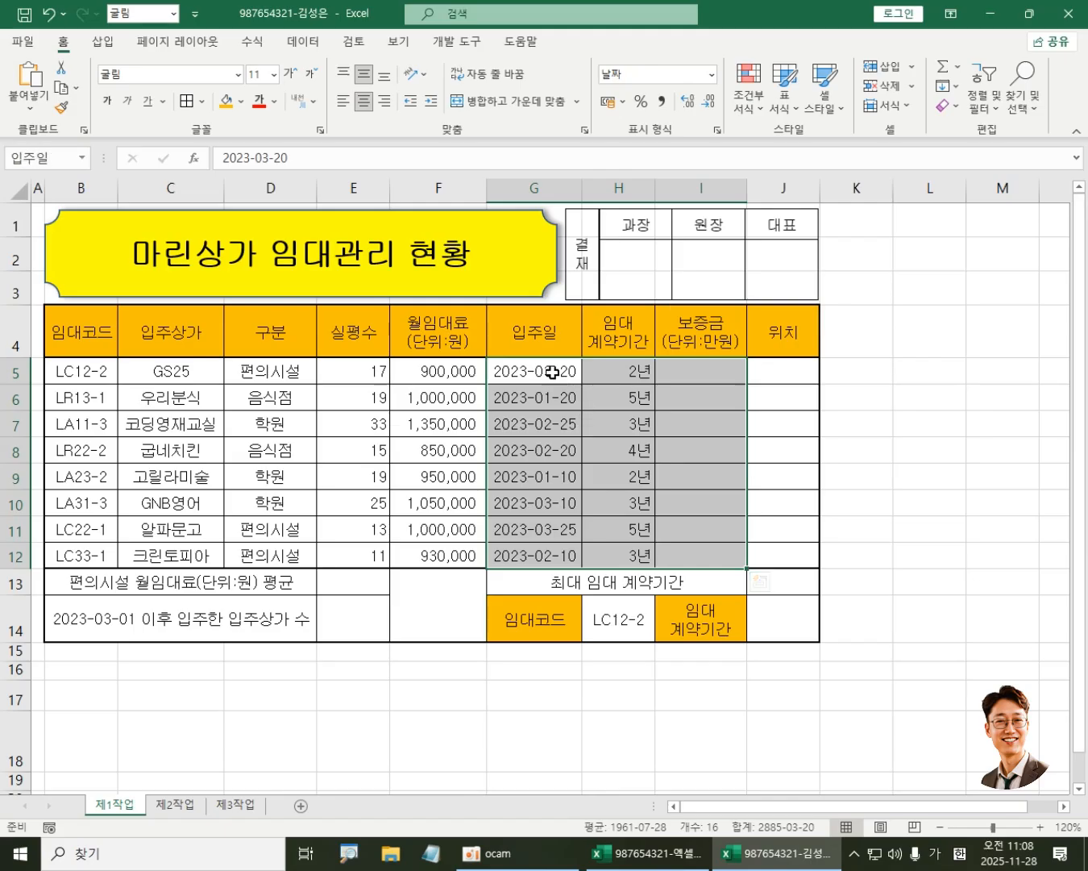
Step: Try to assign the name 입주일 to the move-in dates in G5:G12
left_click_drag(553, 369, 555, 558)
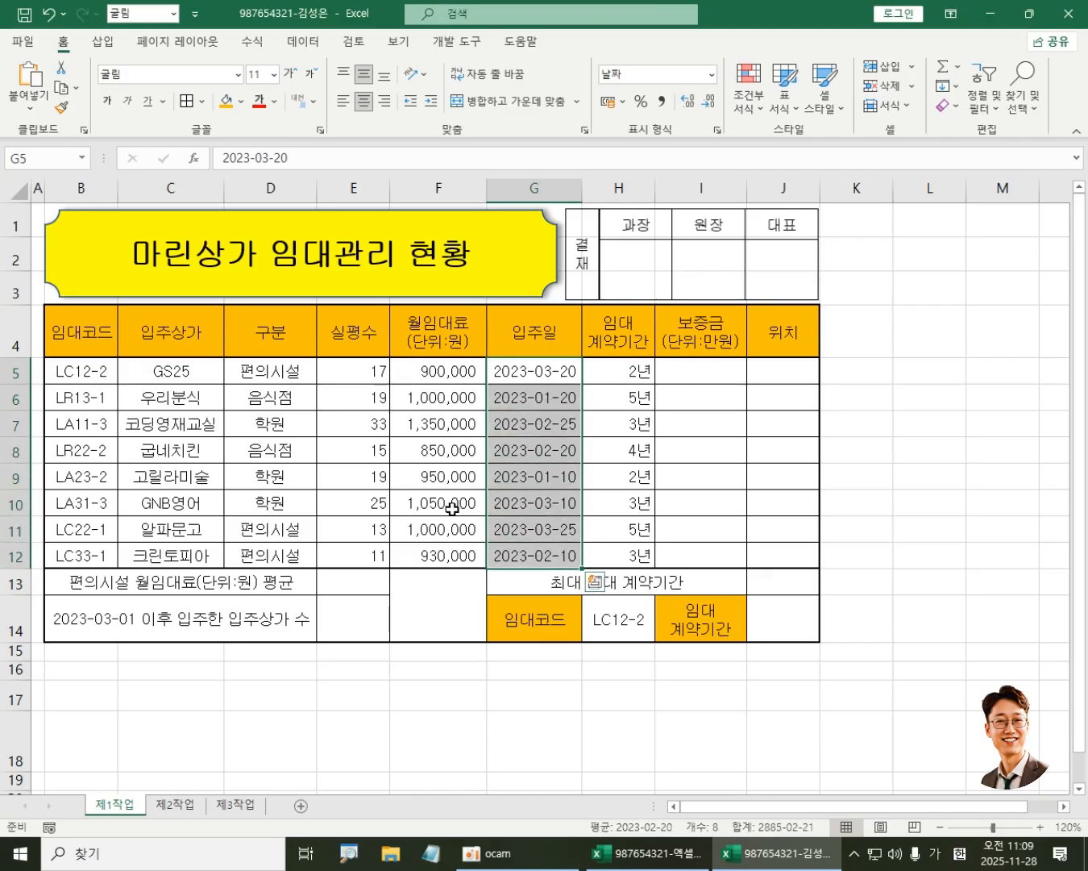
left_click(43, 160)
type("이")
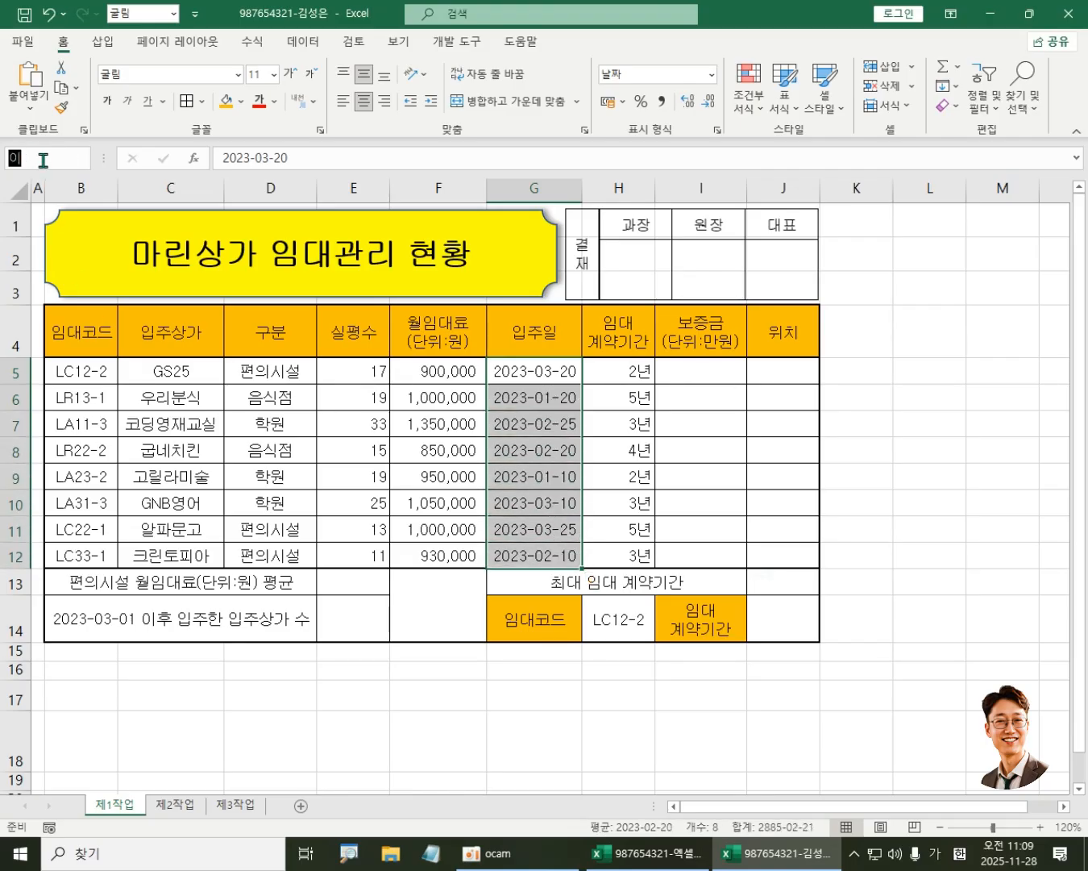
type("주일")
key("Return")
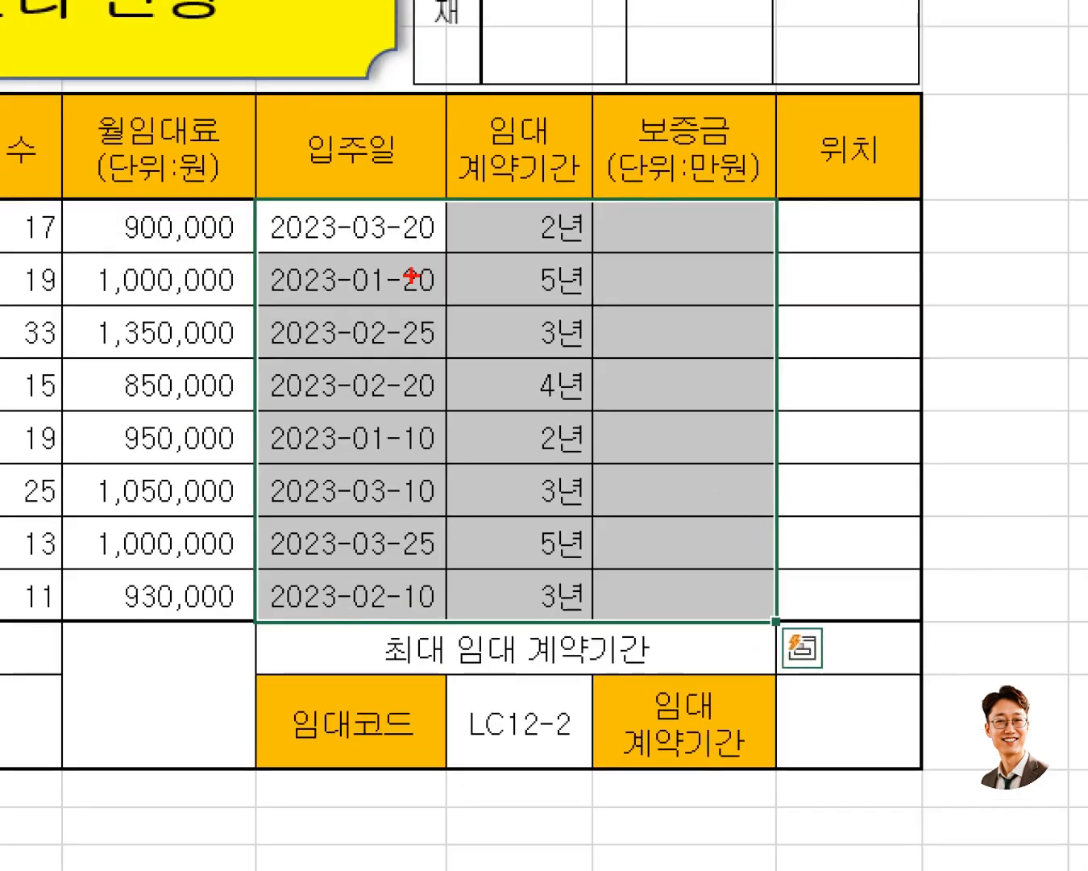
mouse_move(257, 209)
left_mouse_down()
mouse_move(328, 501)
mouse_move(801, 628)
left_mouse_up()
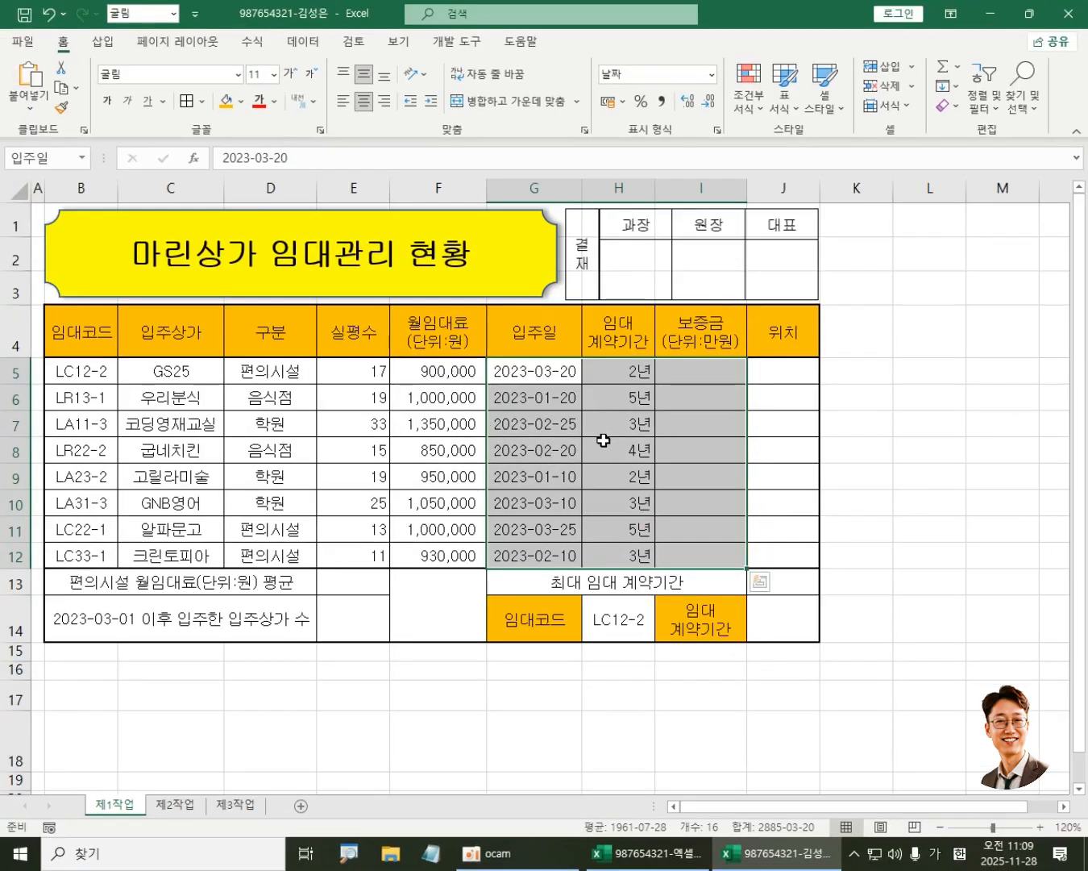
Step: Delete the defined name 입주일 that refers to G5:I12 and close the name manager
left_click(259, 44)
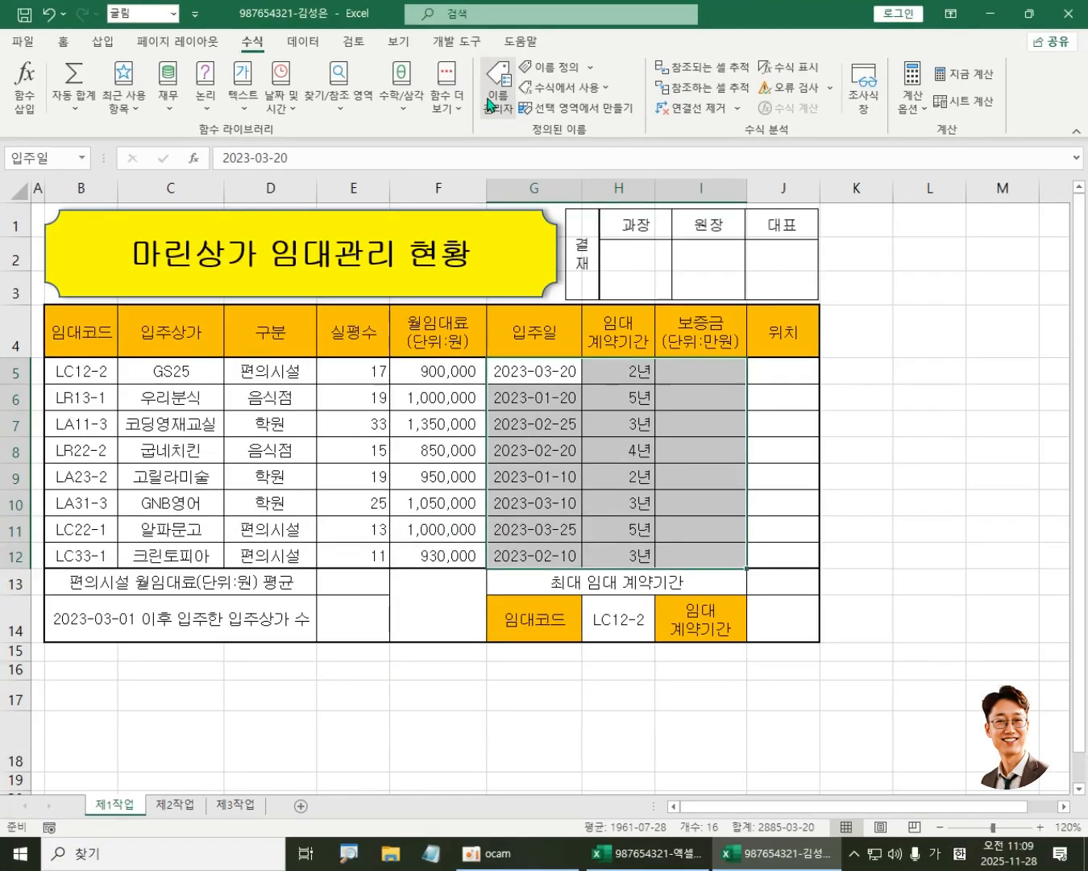
left_click(492, 97)
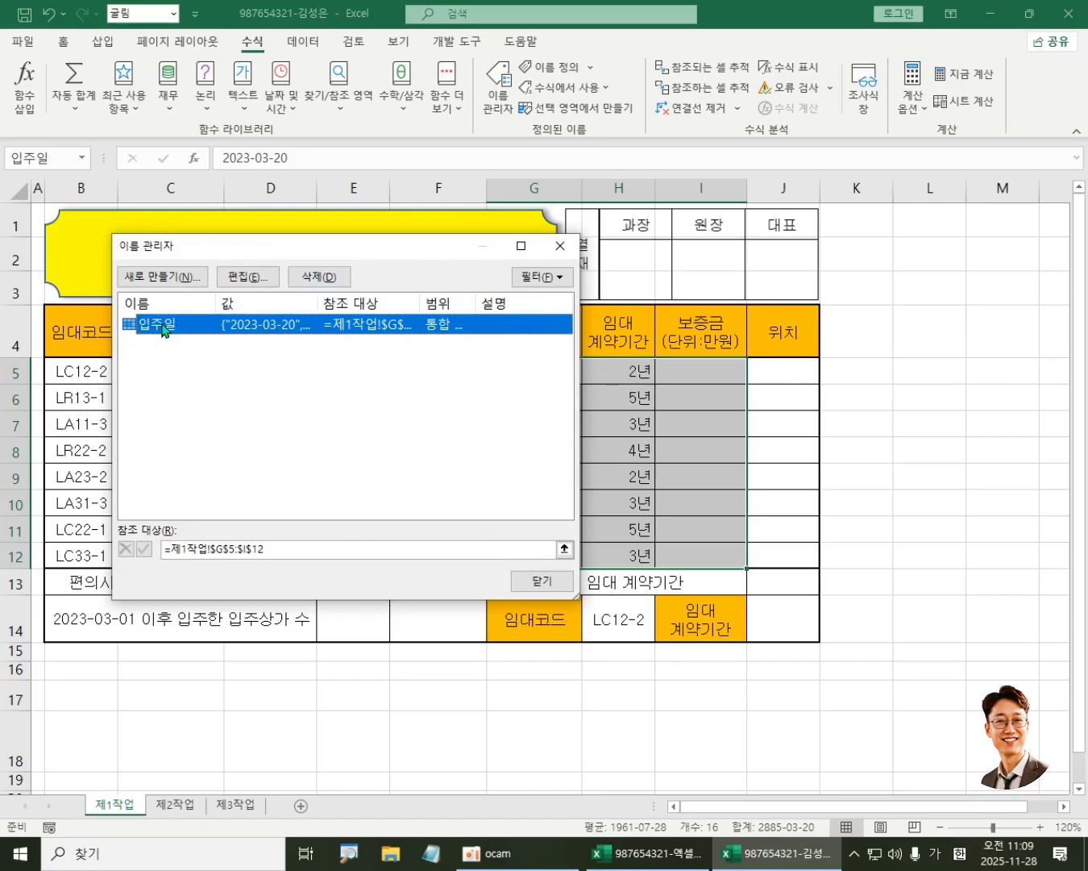
left_click(329, 279)
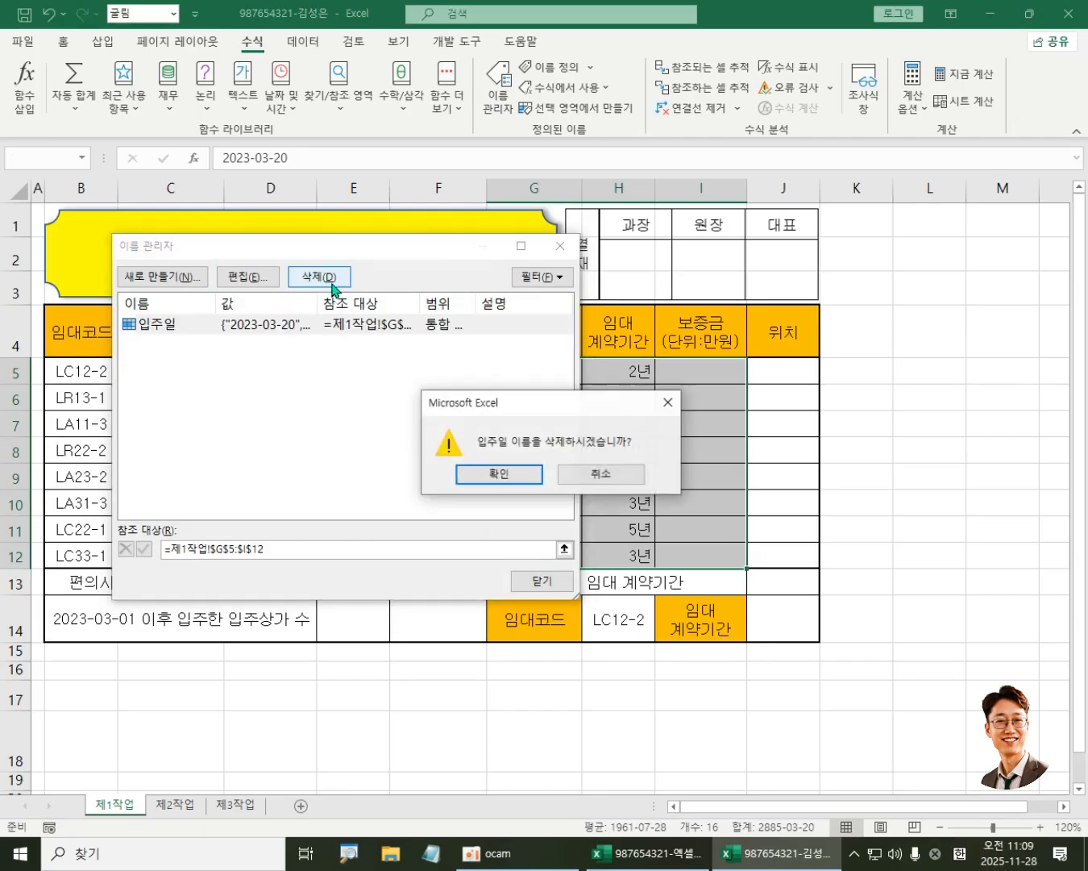
left_click(506, 473)
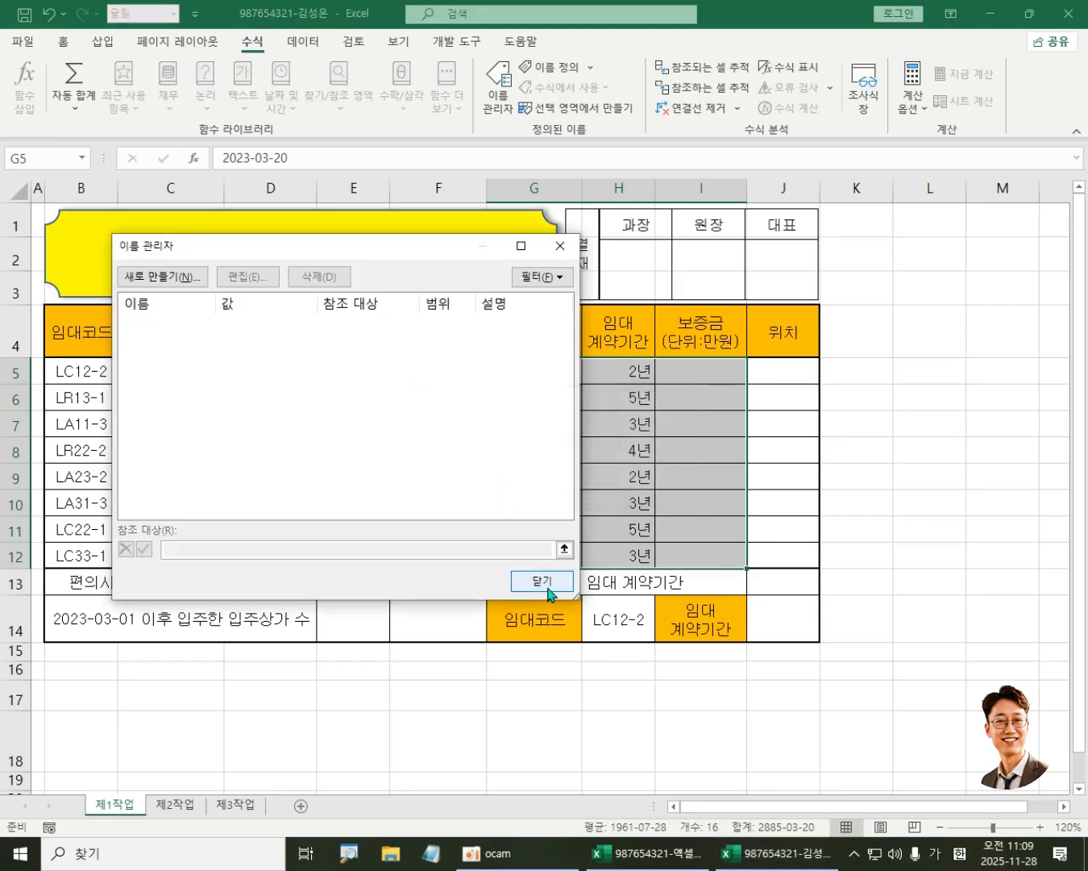
left_click(542, 581)
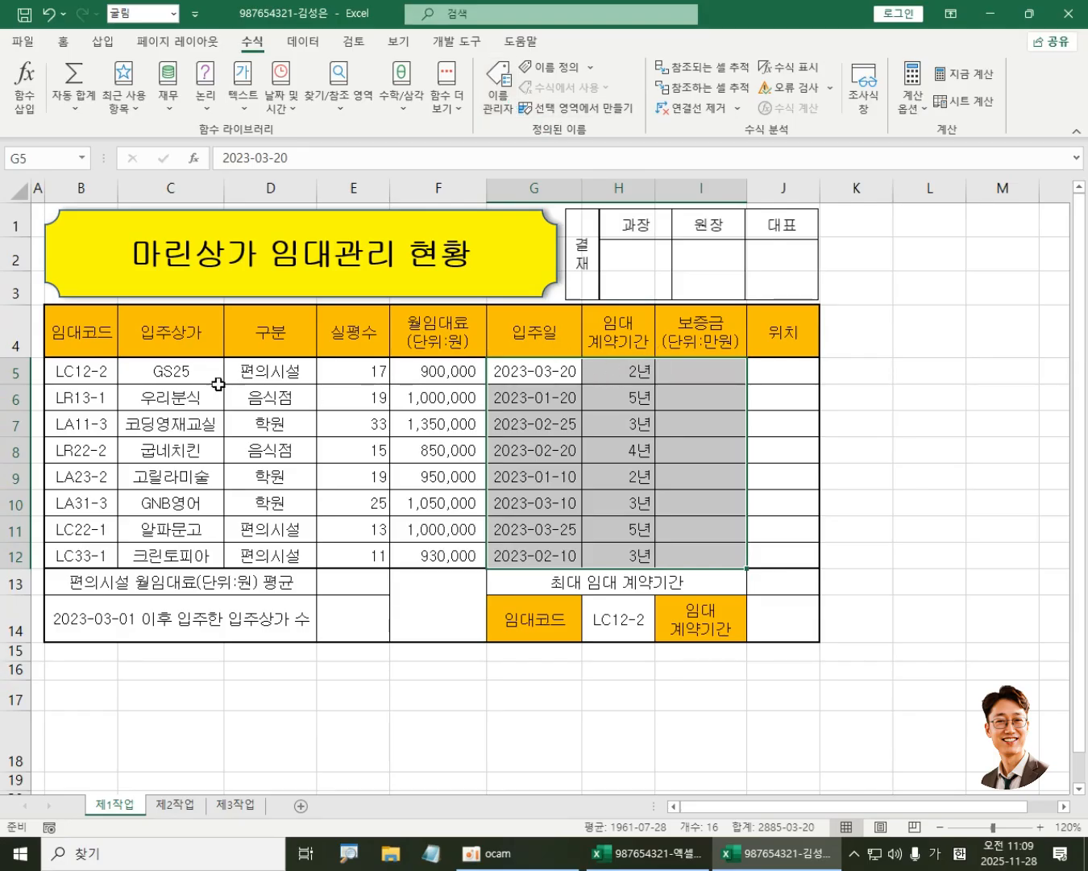
Step: Define the name 입주일 for the move-in dates in G5:G12
left_click_drag(548, 363, 540, 552)
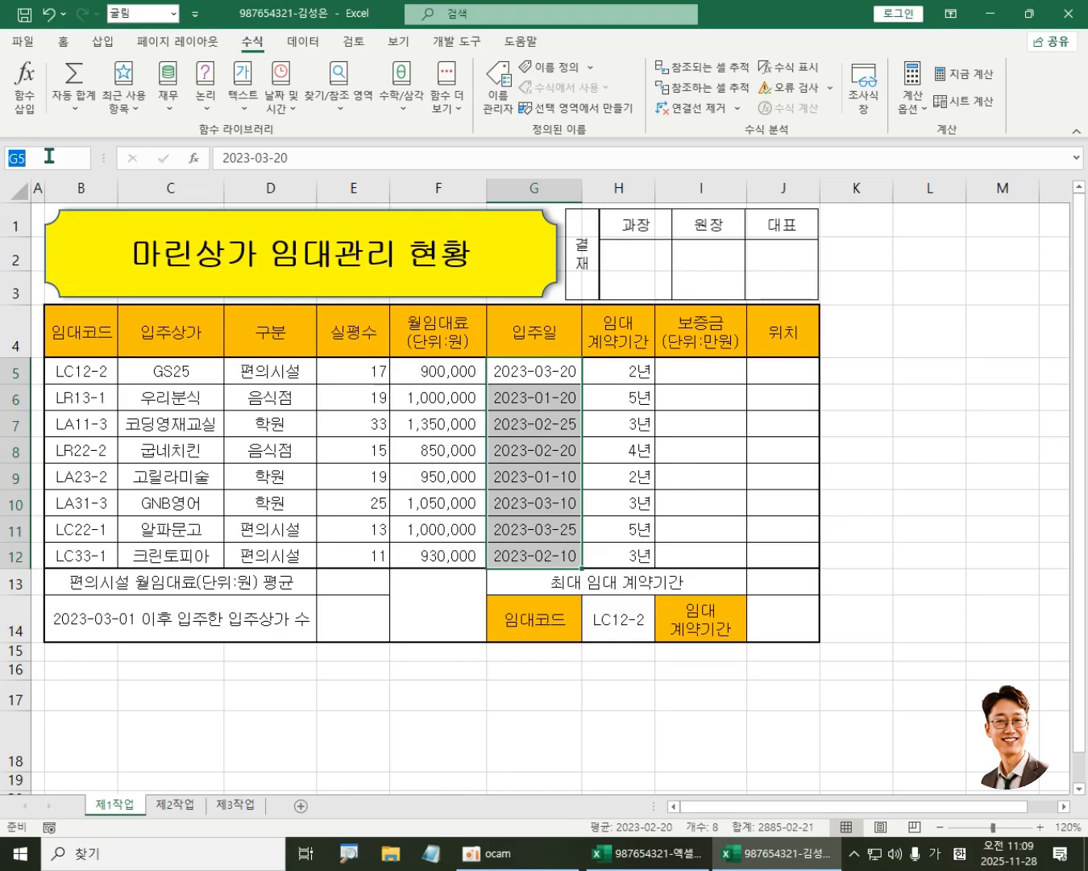
type("입주일")
key("Return")
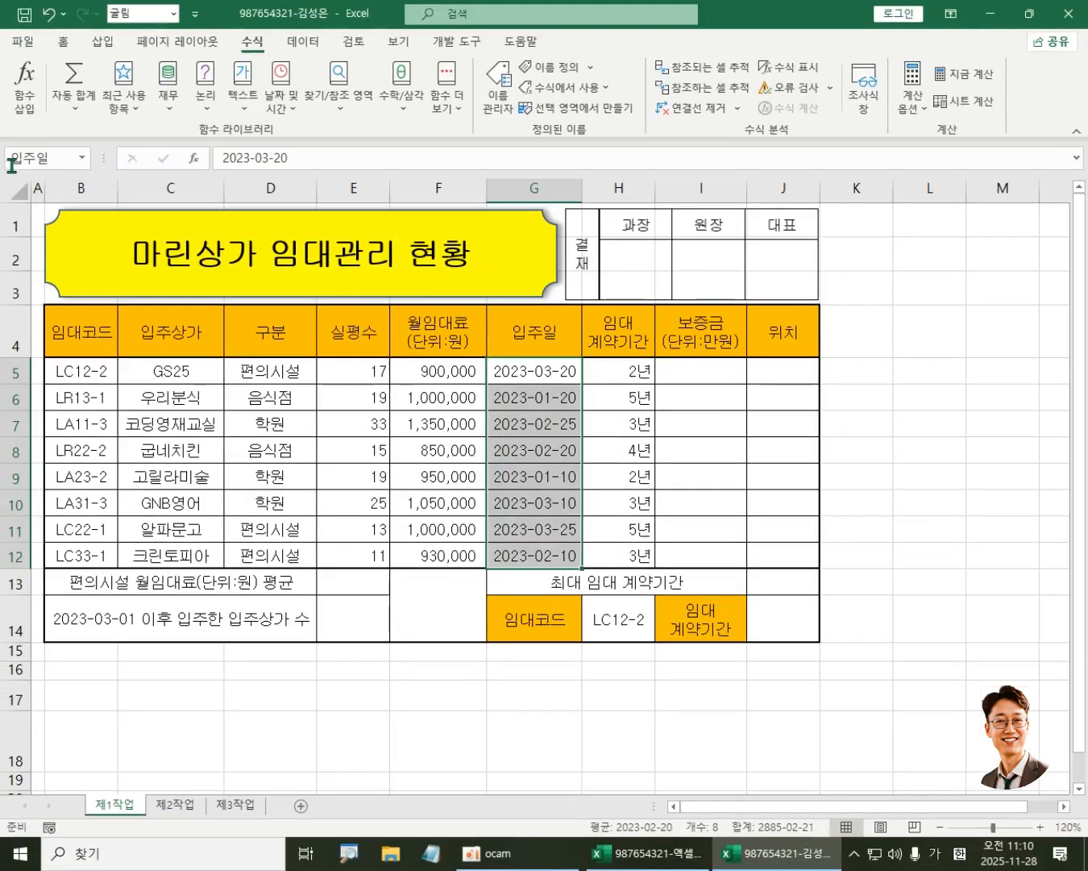
left_click(58, 153)
left_click(58, 153)
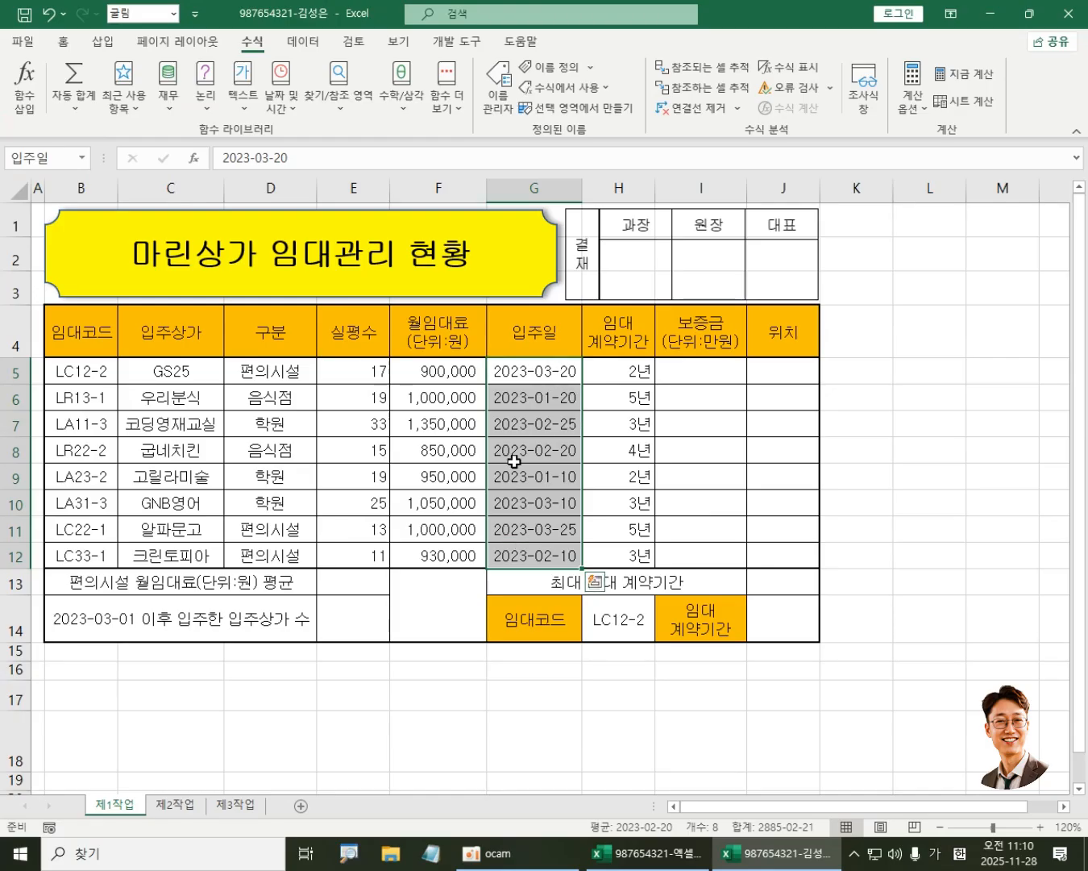
Step: Add both diagonal border lines to the merged empty cell F13:F14 so that it is crossed out
left_click(403, 500)
left_click(417, 611)
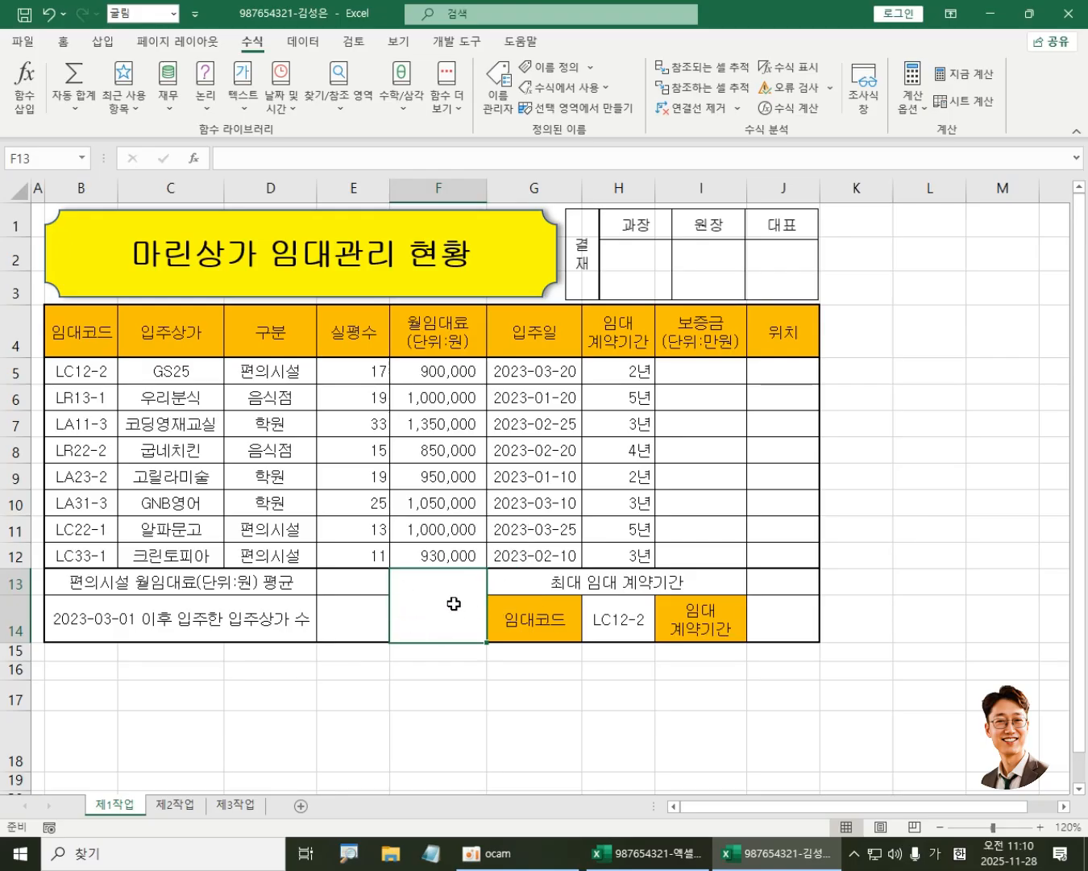
left_click(64, 43)
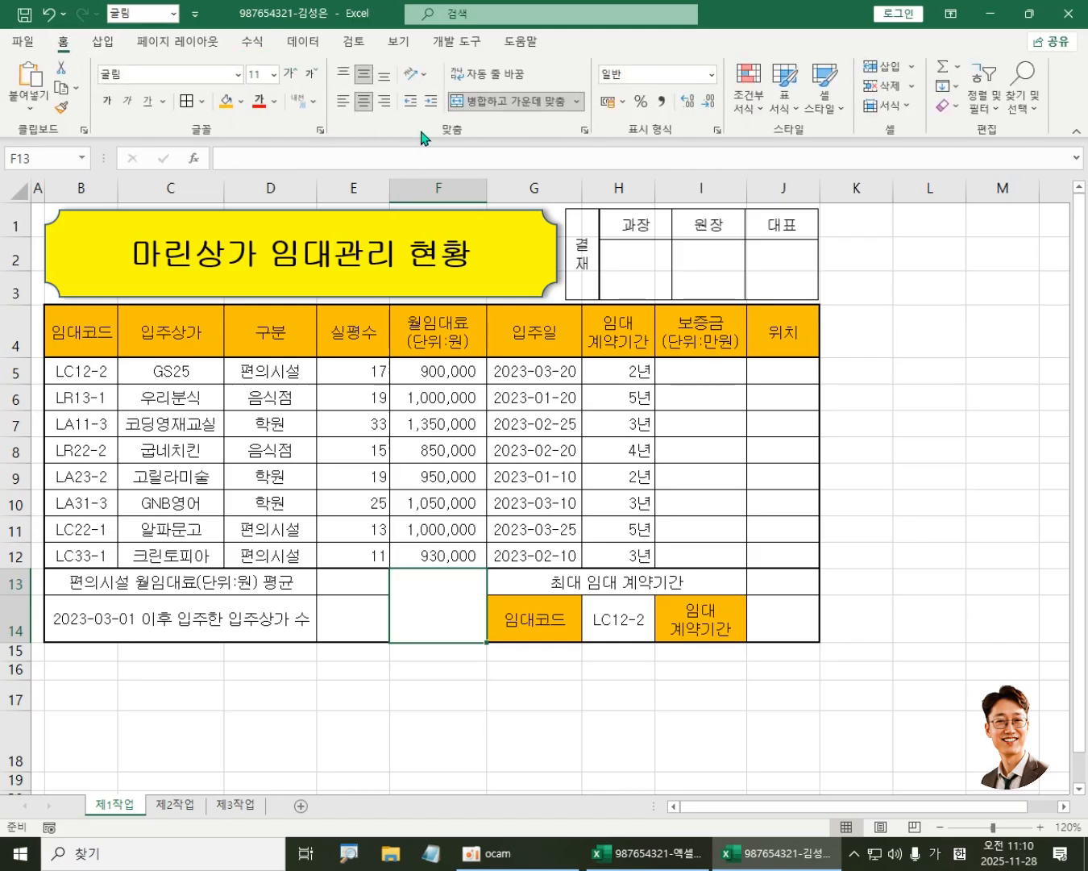
left_click(585, 130)
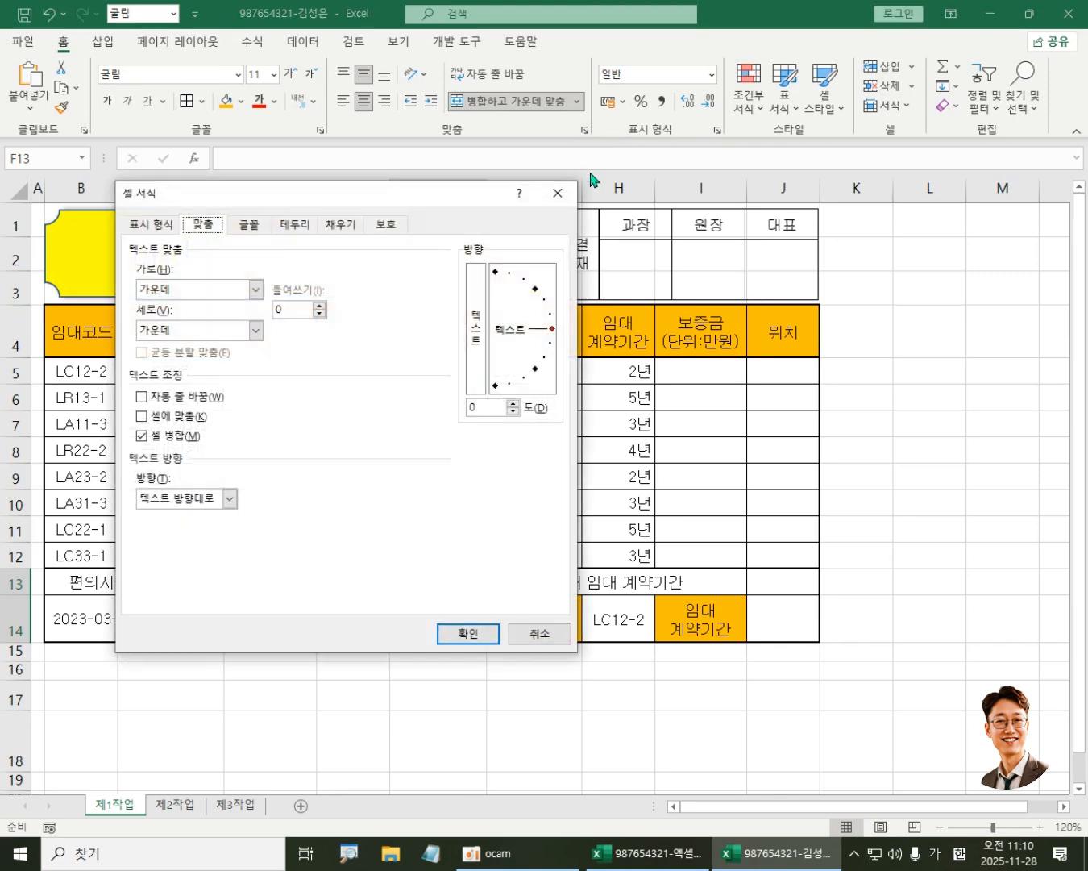
left_click(295, 225)
left_click(264, 456)
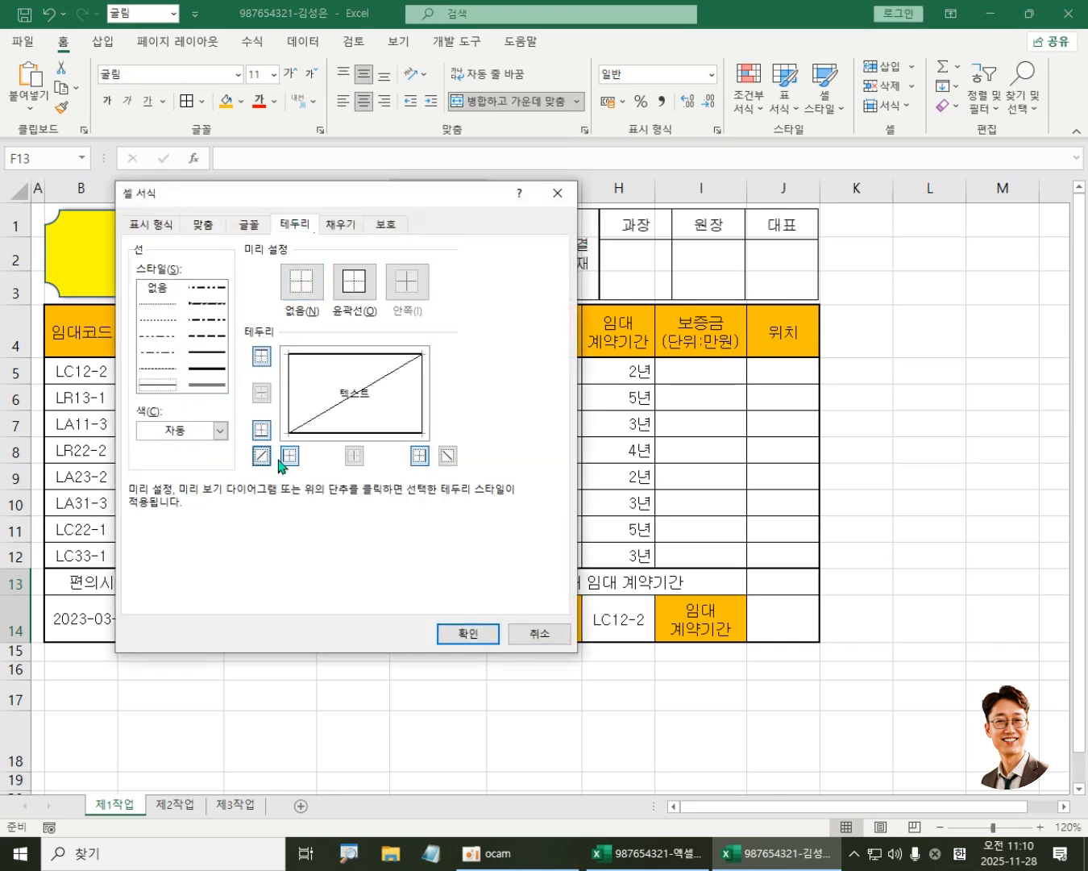
left_click(448, 455)
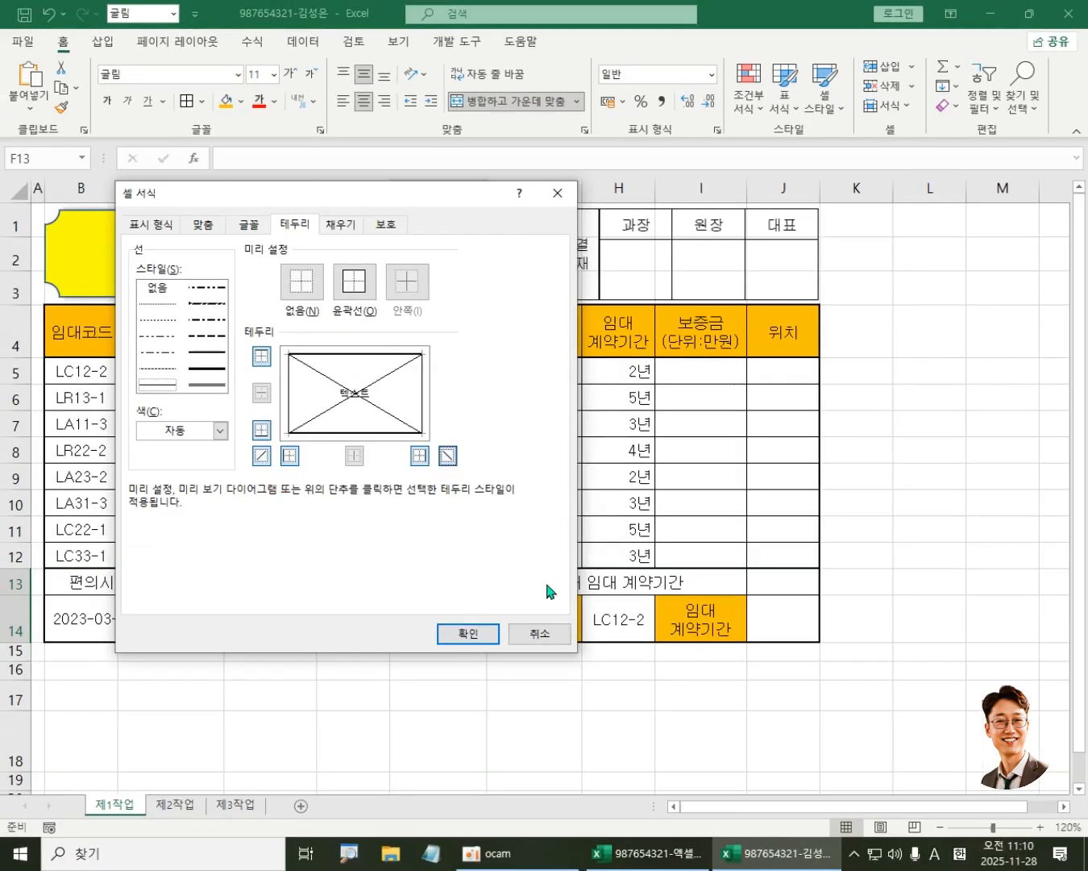
left_click(468, 632)
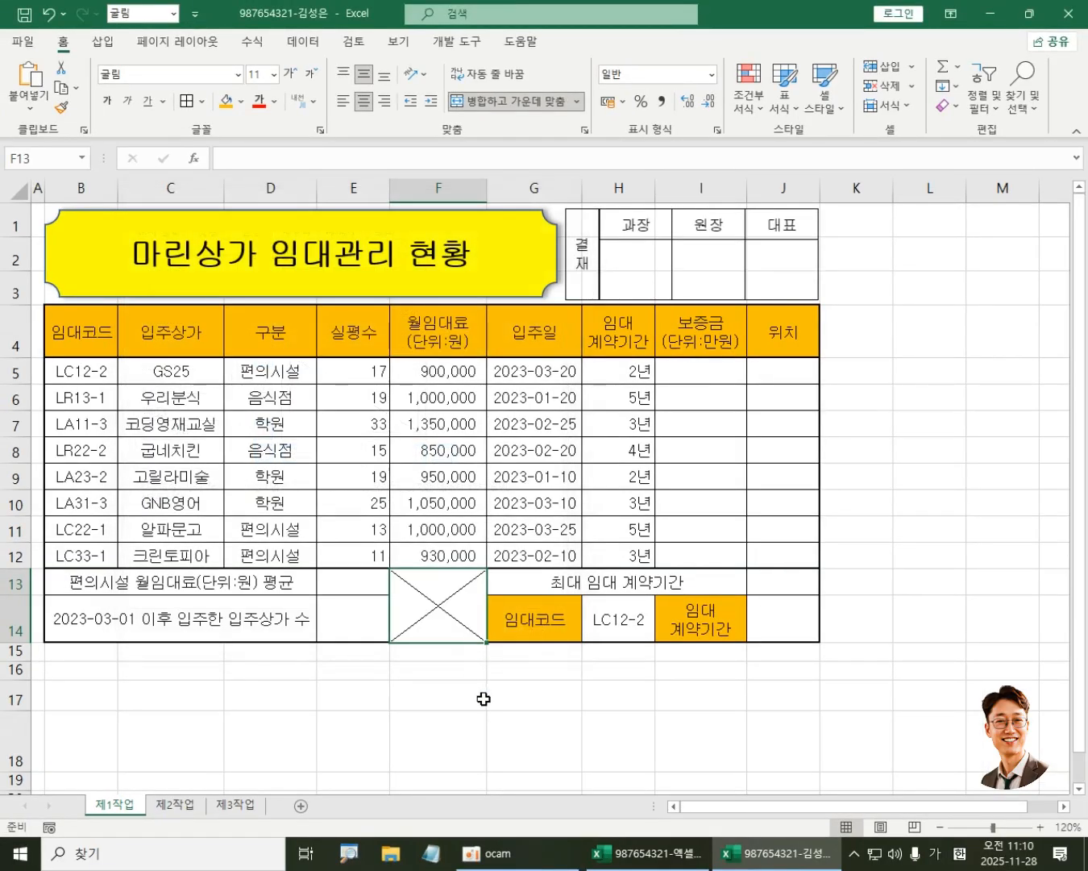
Step: Examine the border settings of the crossed-out cell F13:F14 and leave the dialog without changes
right_click(438, 602)
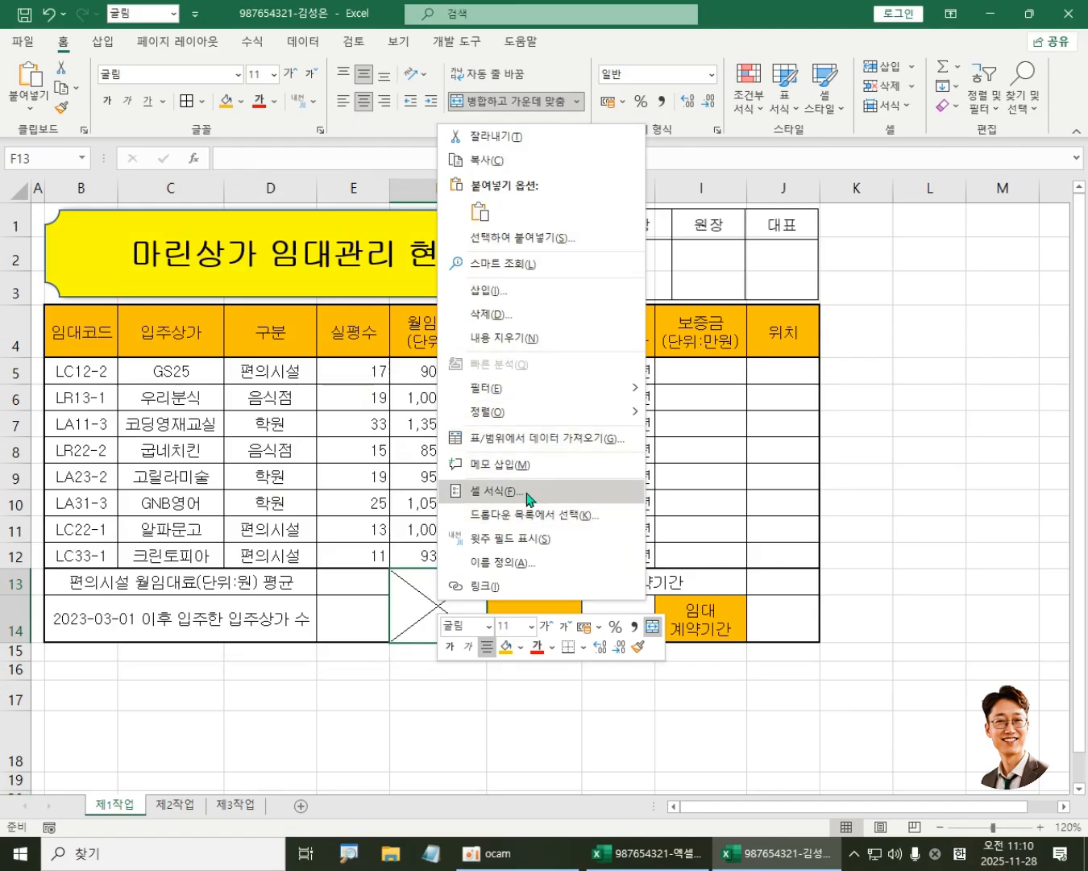
right_click(416, 599)
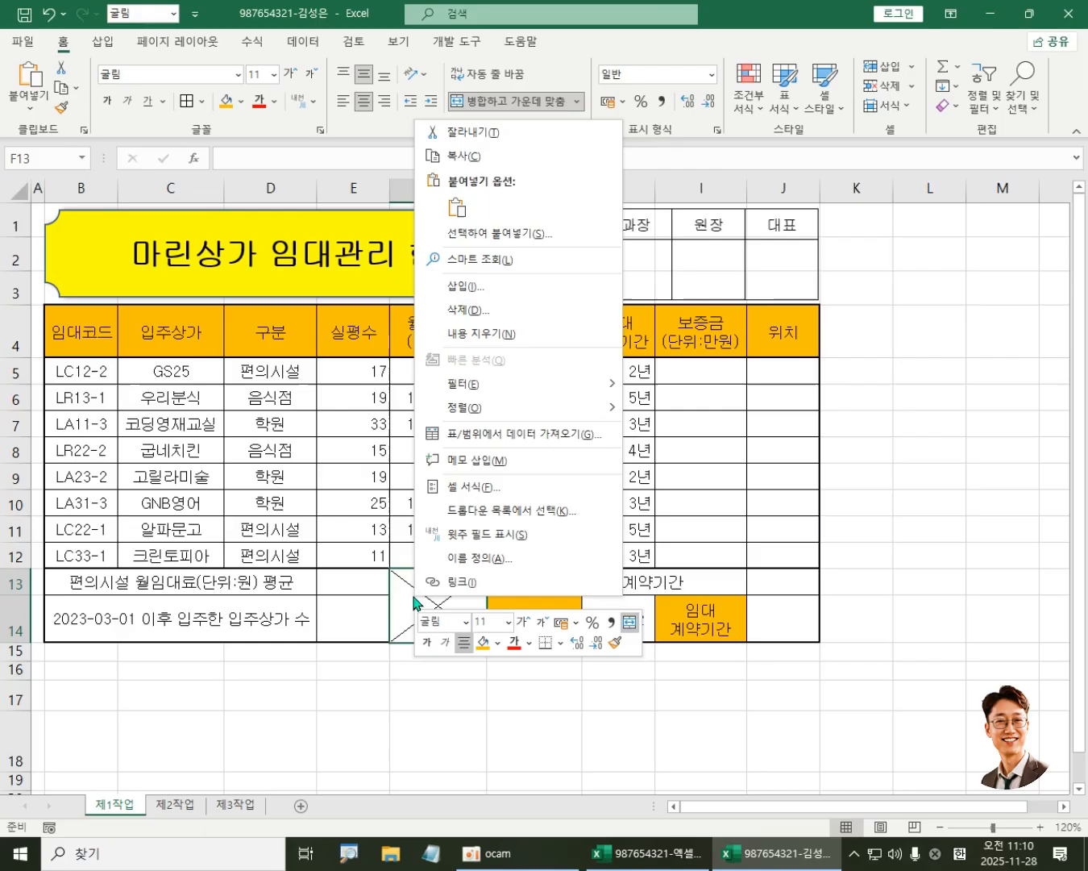
left_click(494, 486)
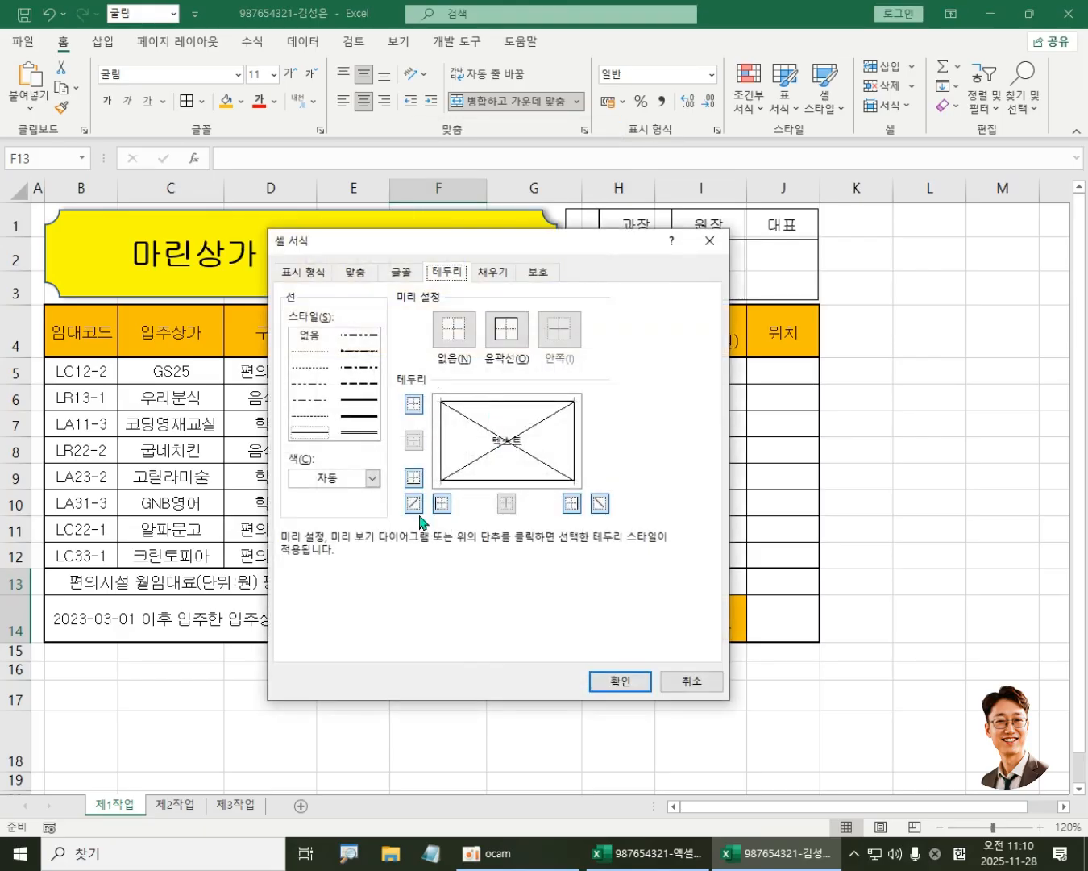
left_click(707, 682)
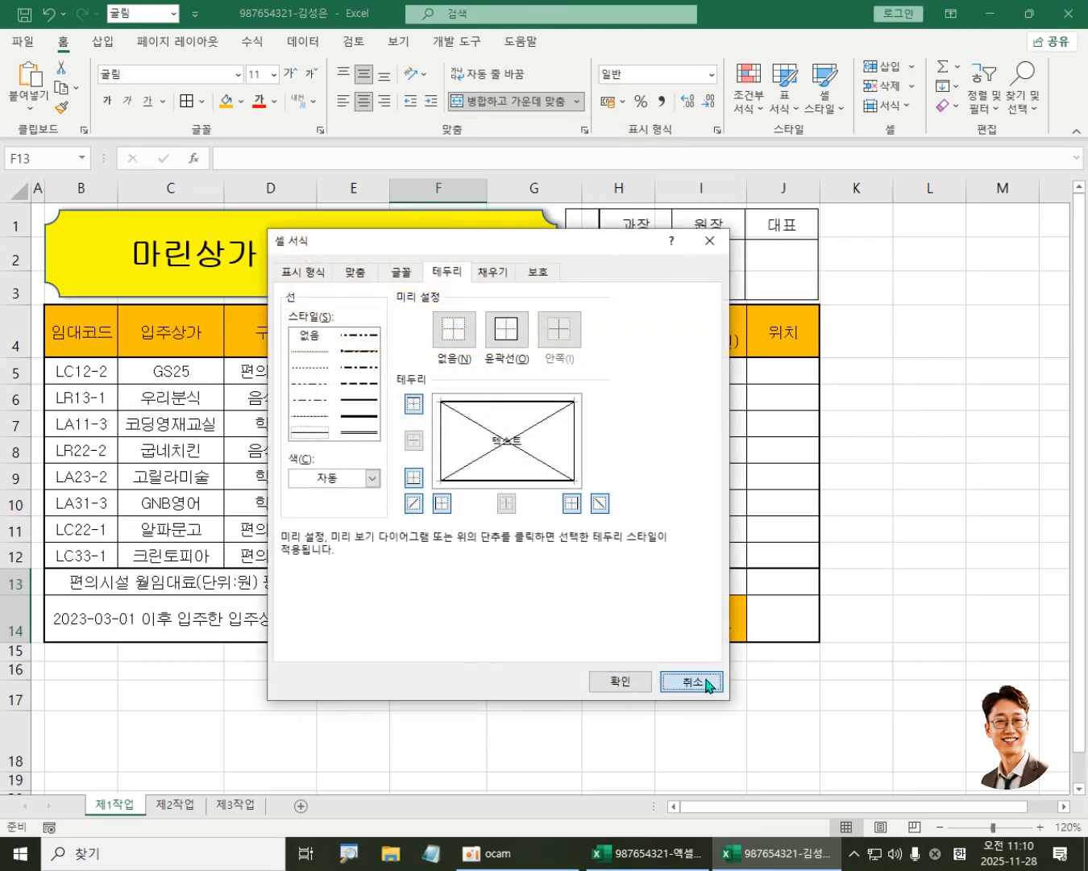
left_click(433, 459)
left_click(438, 613)
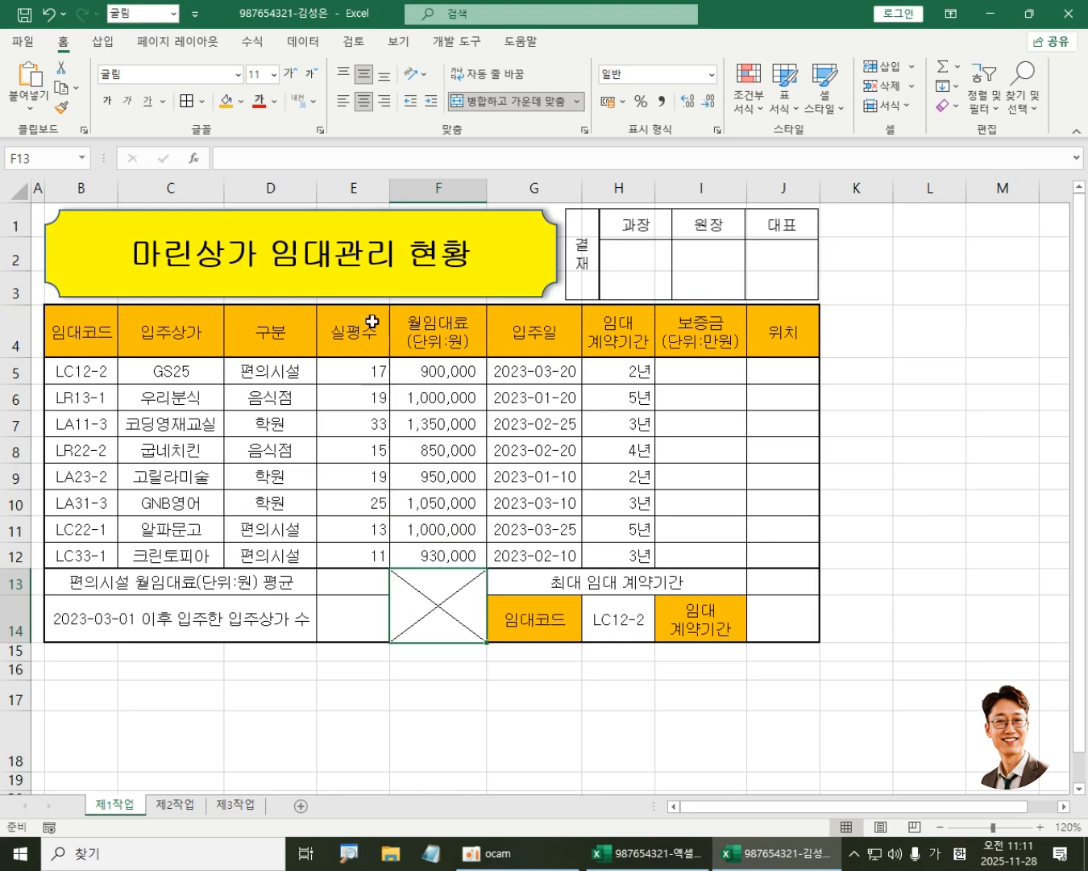
Step: Hide the gridlines on the 제1작업 sheet and save the workbook
left_click(400, 40)
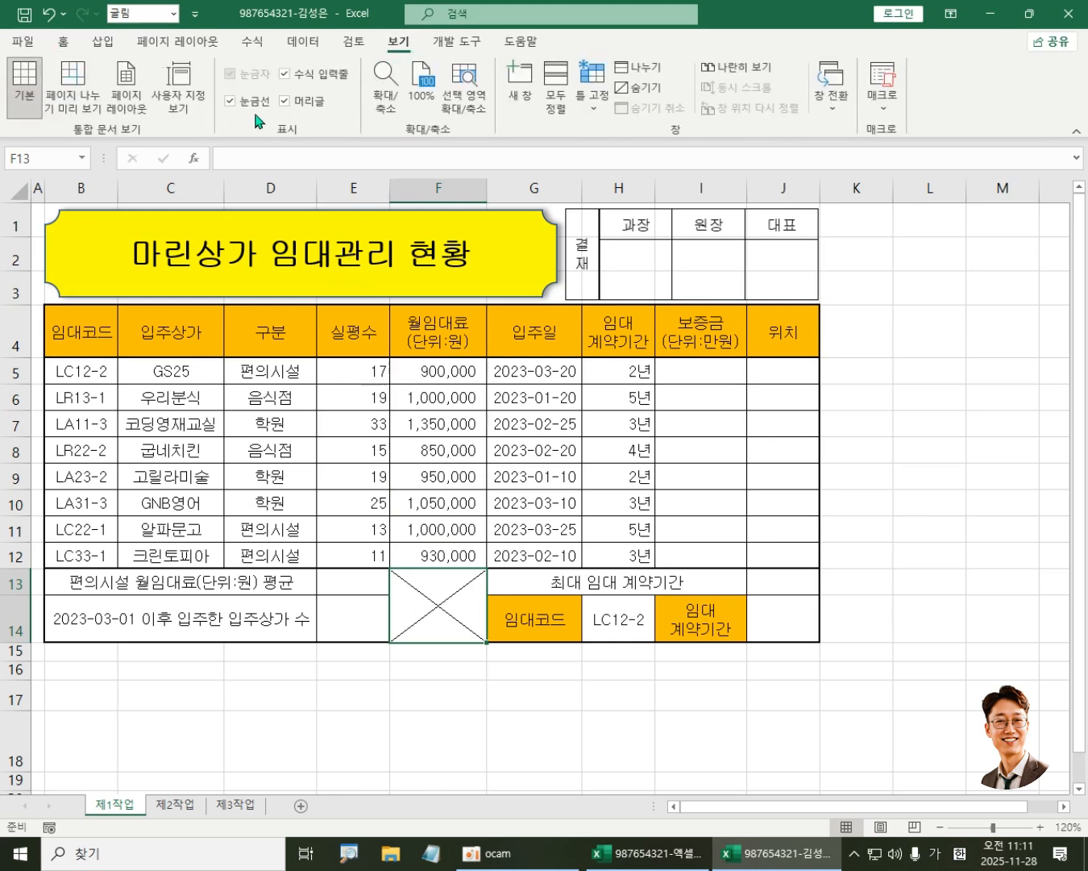
left_click(230, 101)
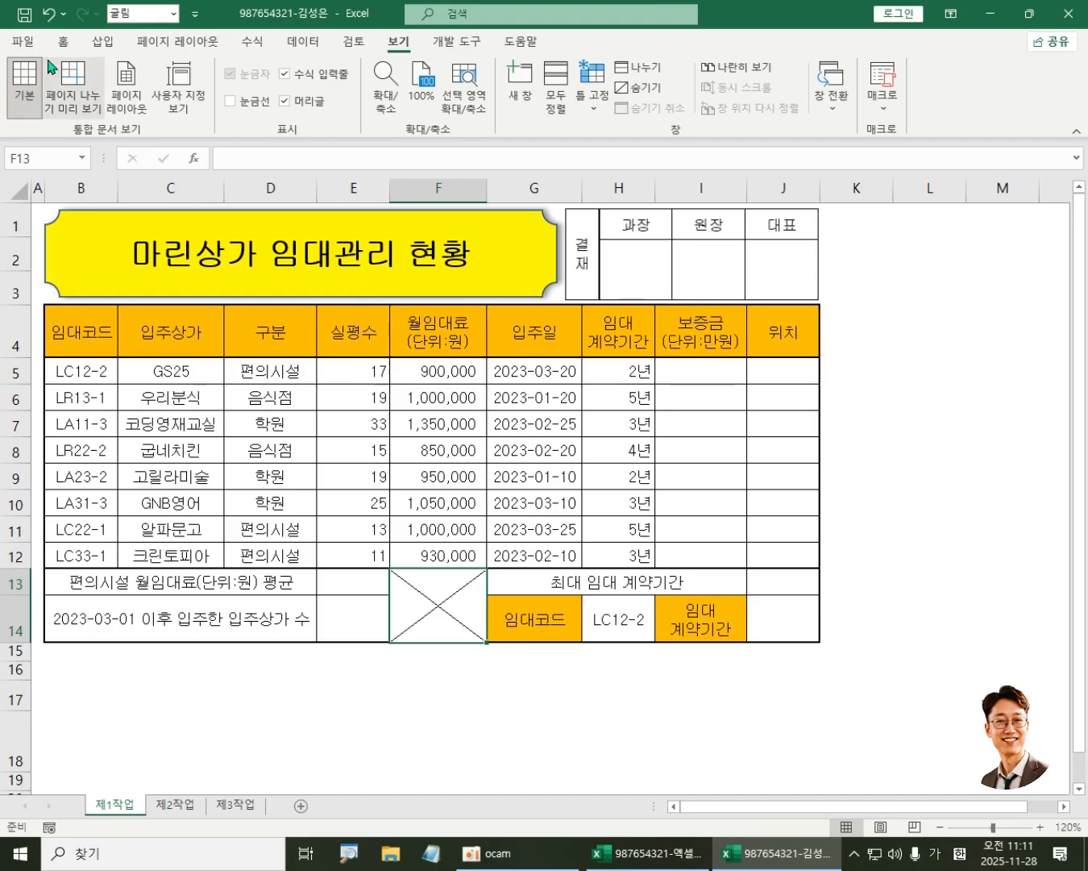
left_click(24, 17)
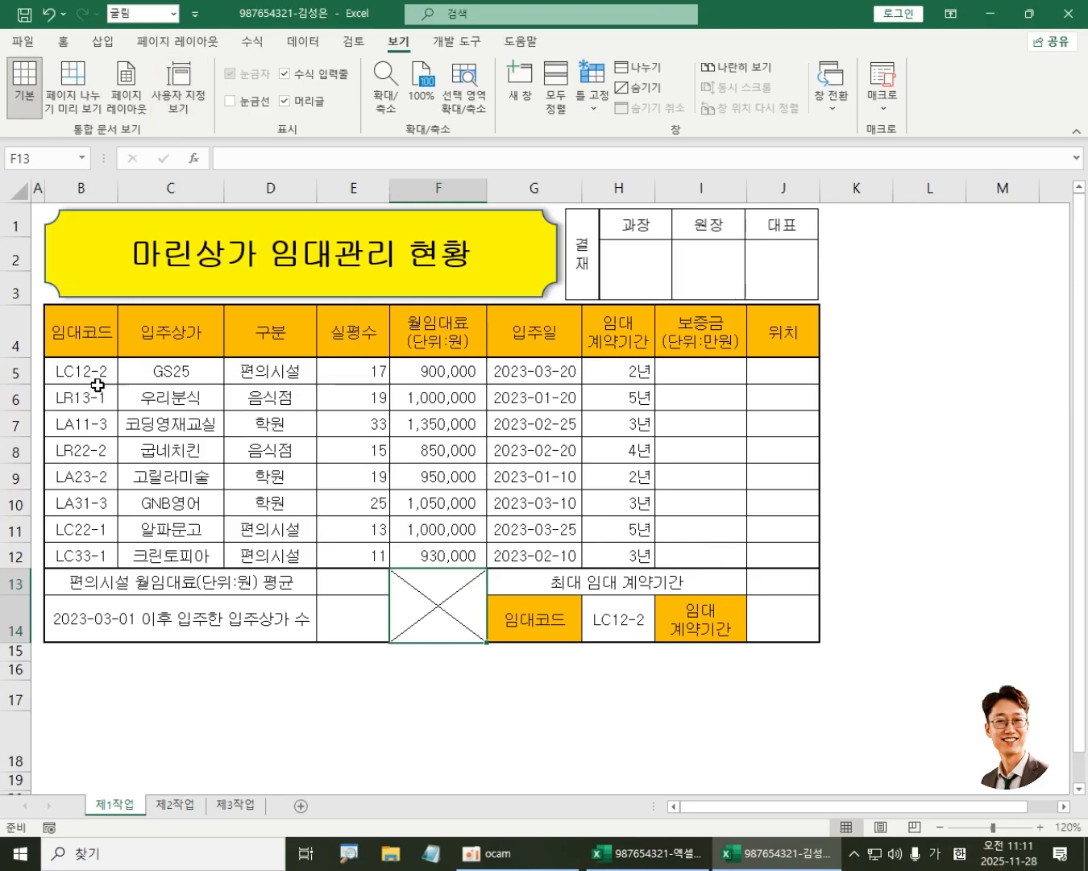
left_click_drag(78, 373, 786, 564)
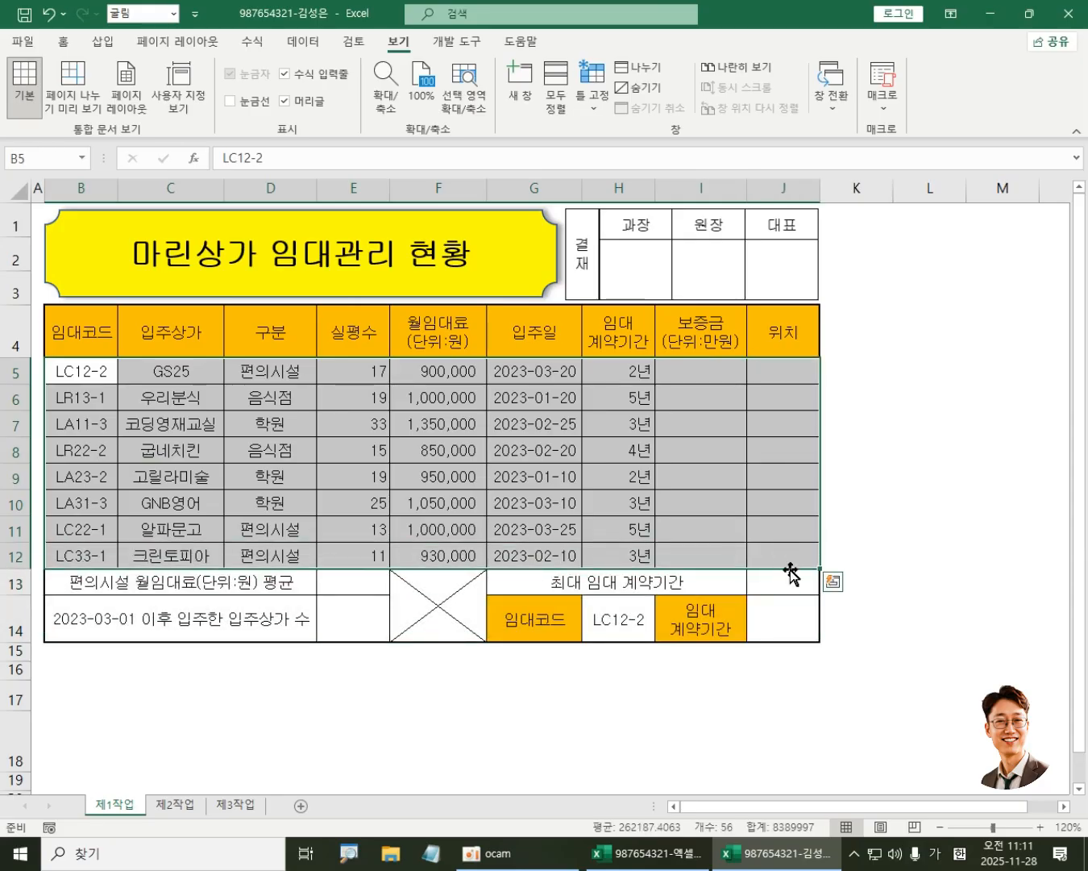
left_click(793, 640)
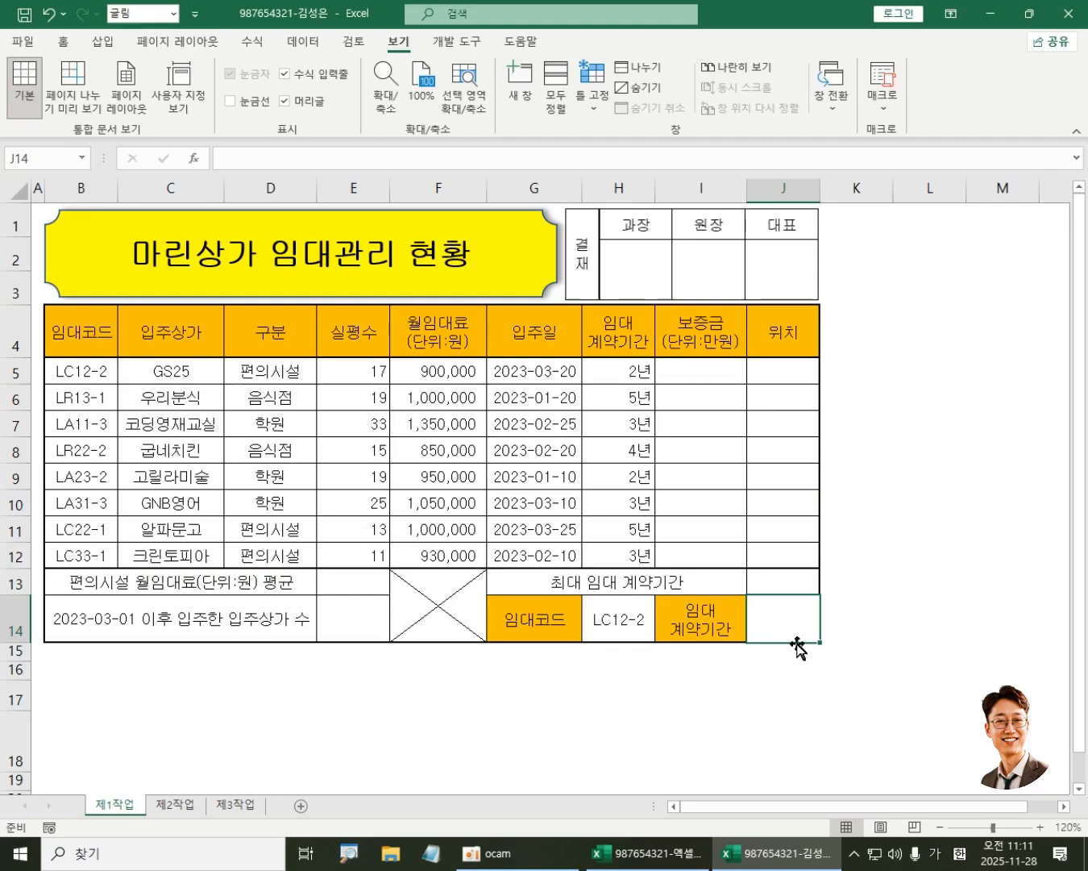
left_click(781, 591)
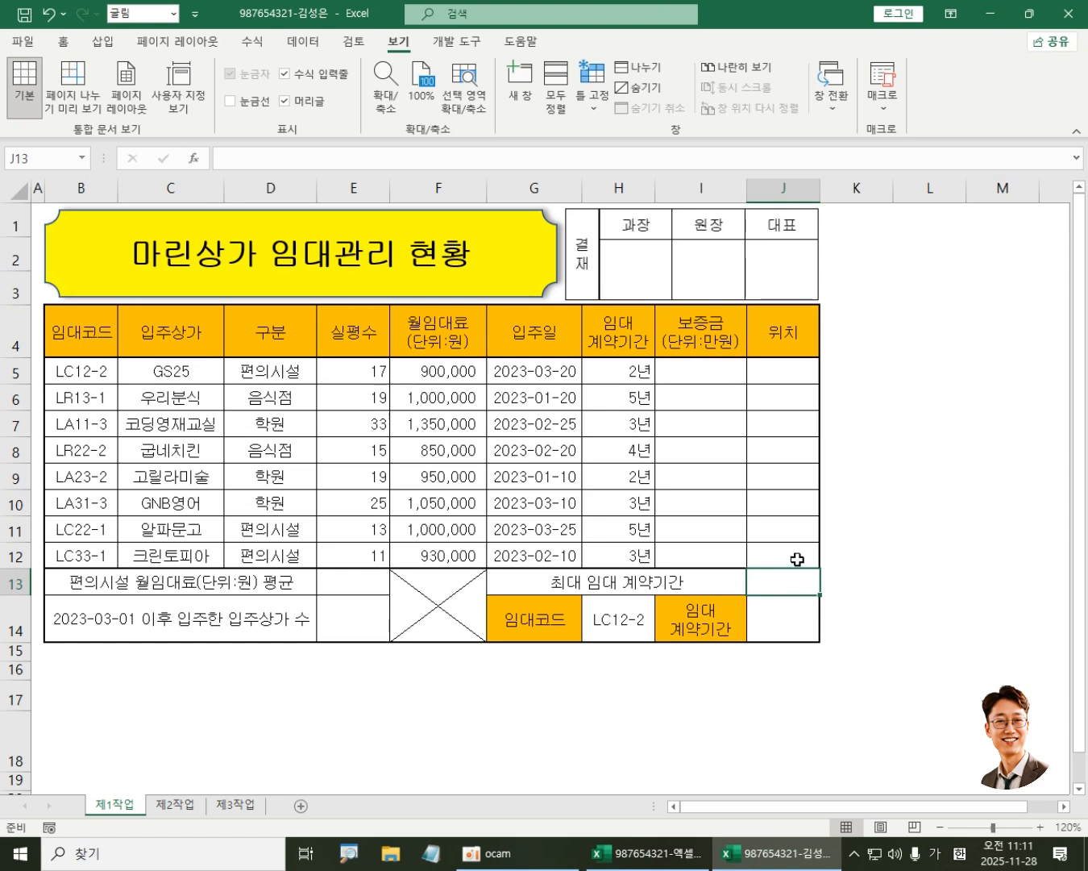
left_click(352, 575)
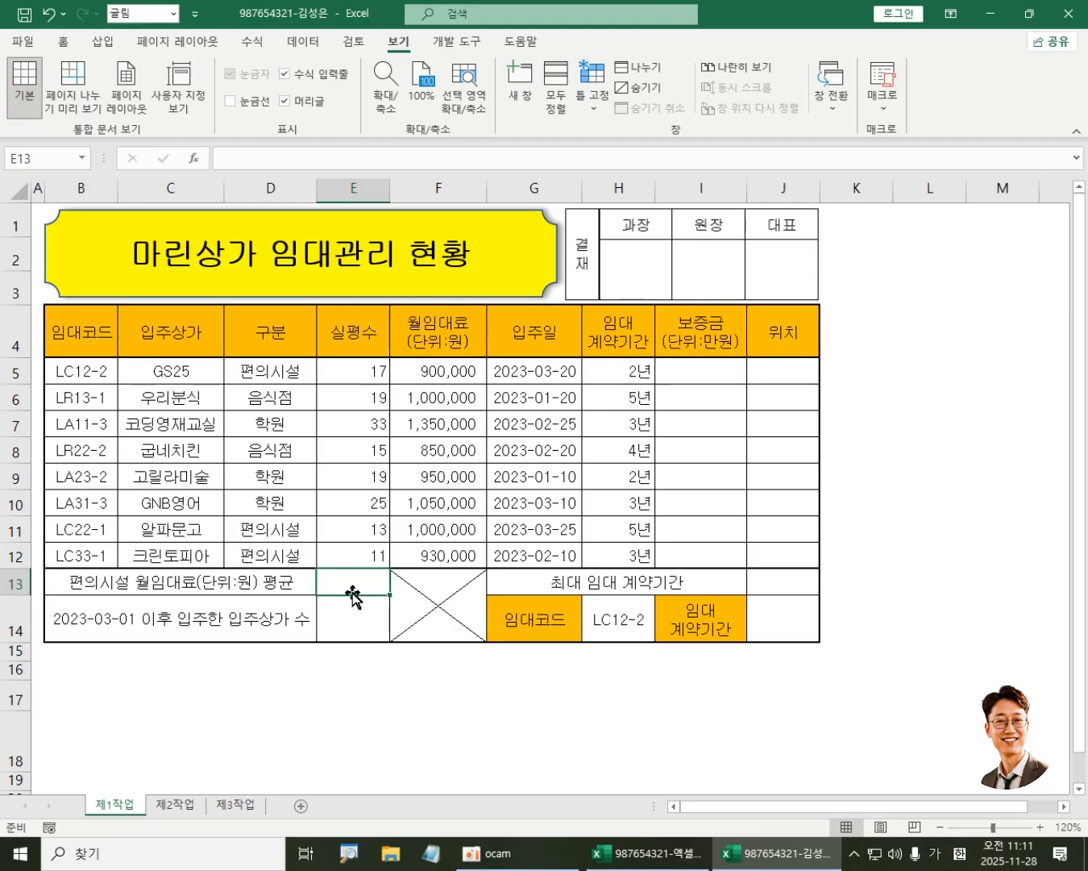
left_click(598, 472)
left_click(470, 467)
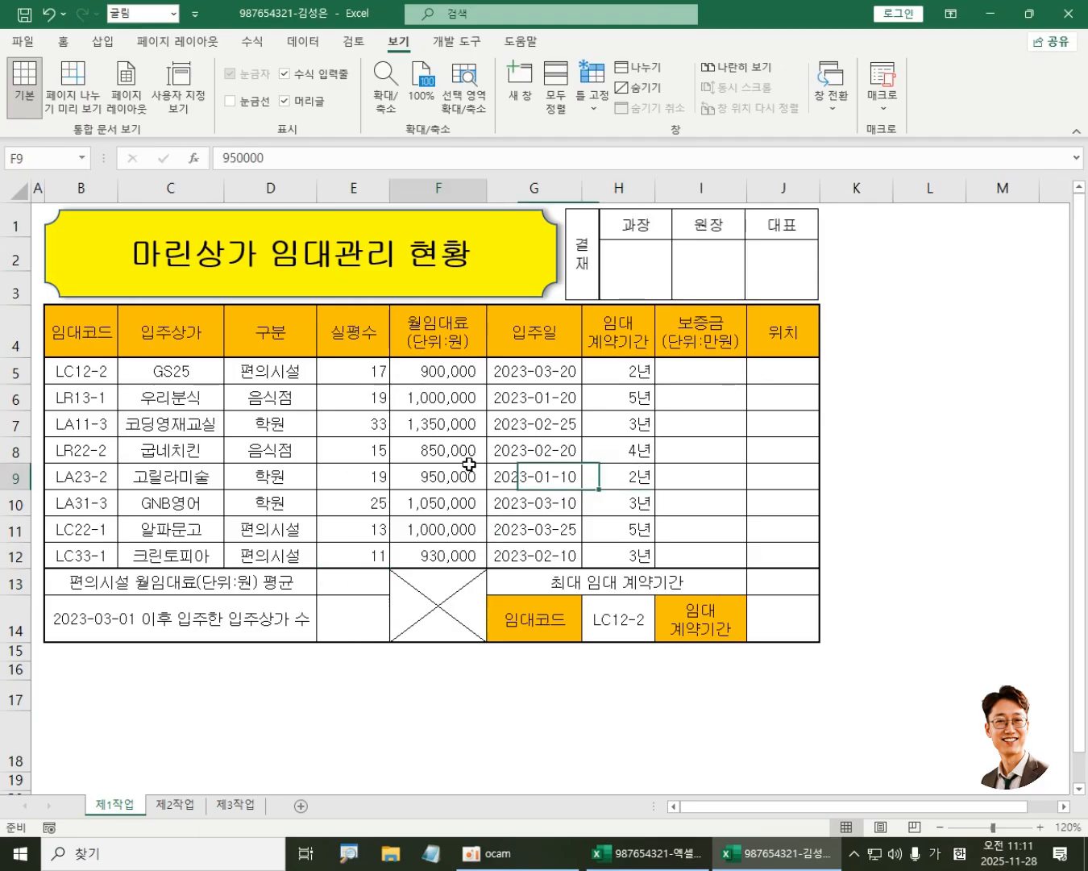
left_click(375, 468)
key("Right")
key("Right")
key("Right")
key("Right")
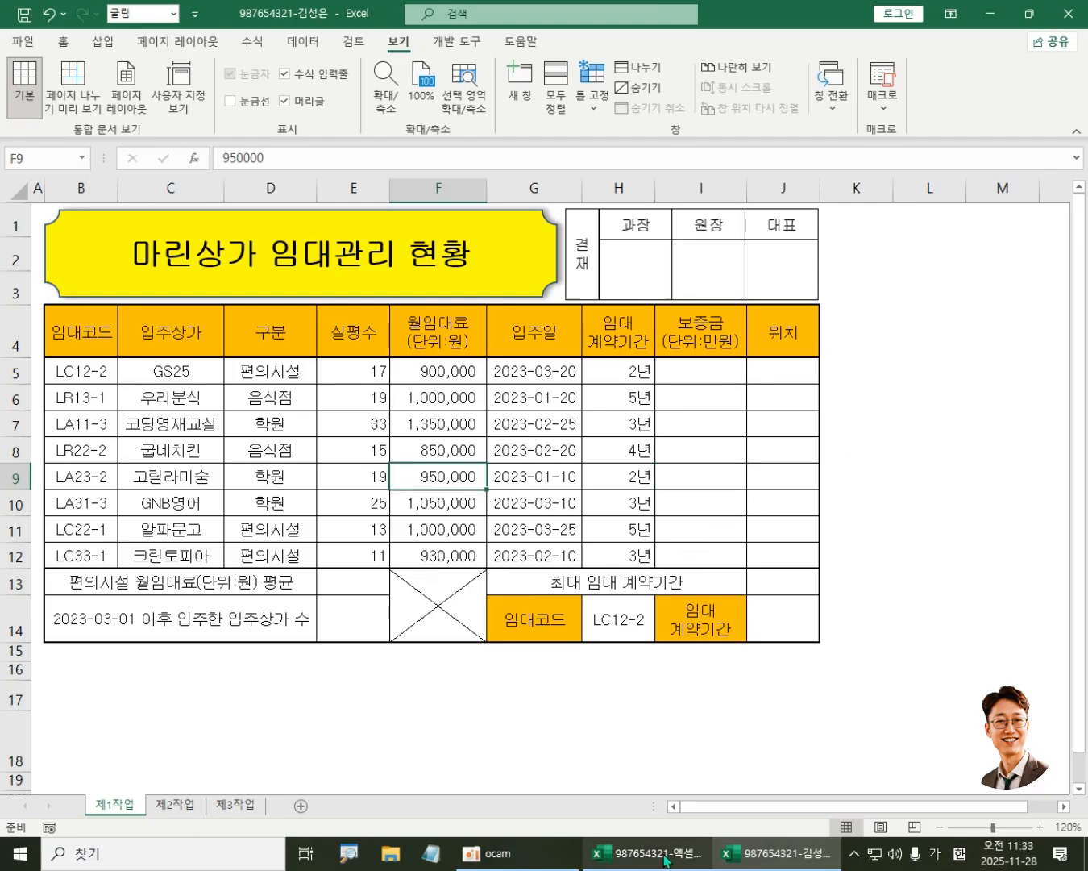
left_click(491, 853)
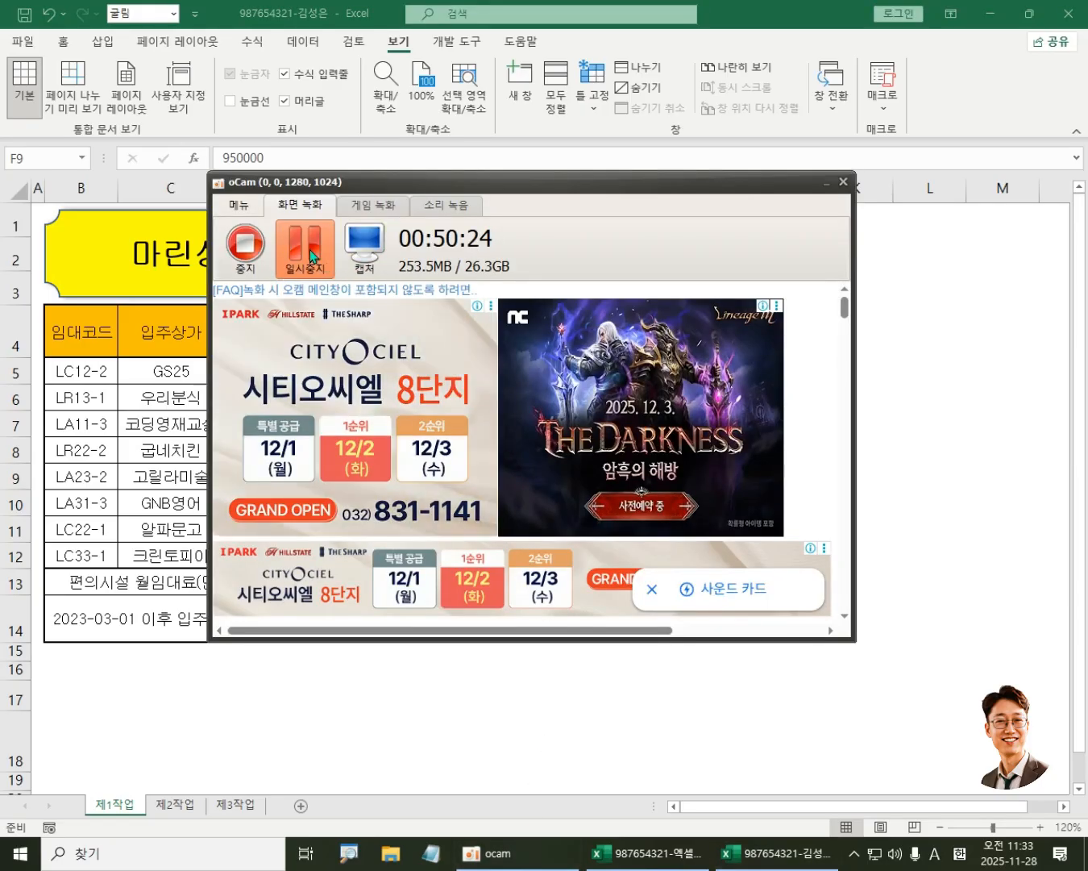
left_click(827, 184)
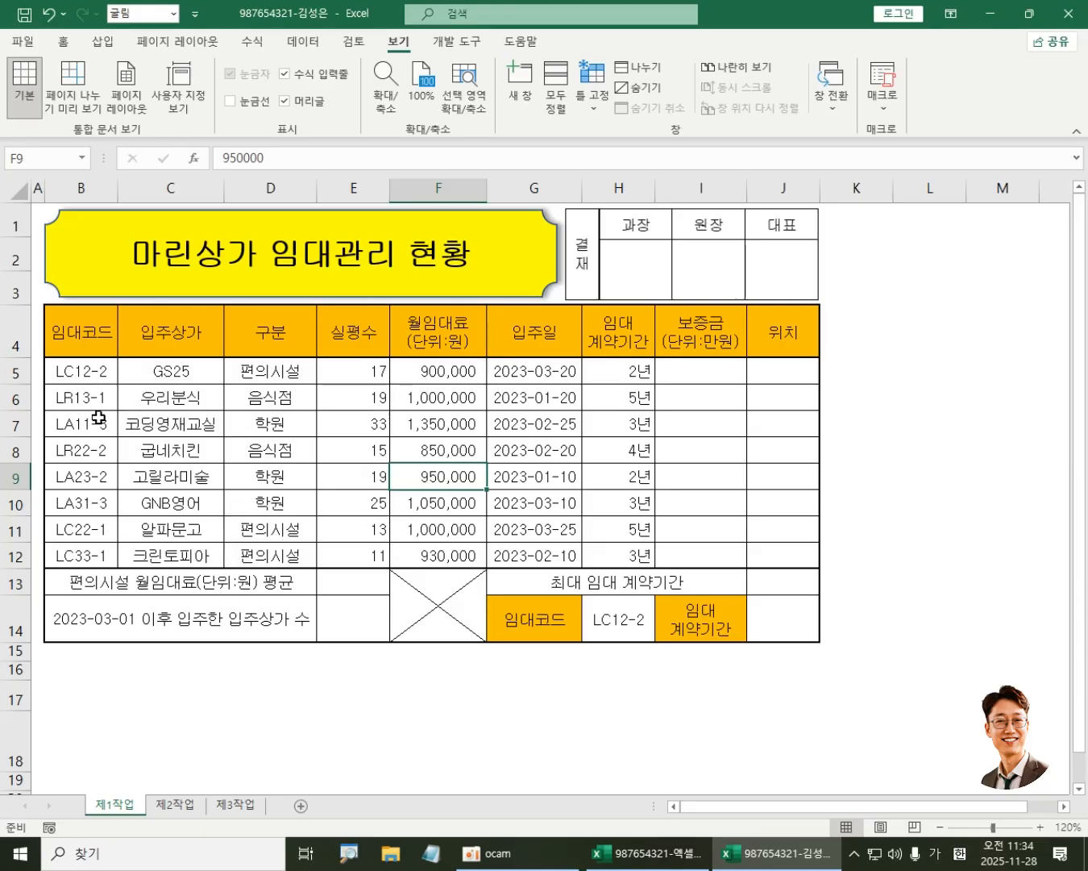
Step: Select the data rows B5:J12 without the headings and start a new conditional formatting rule for them
left_click_drag(78, 371, 784, 547)
left_click(1040, 827)
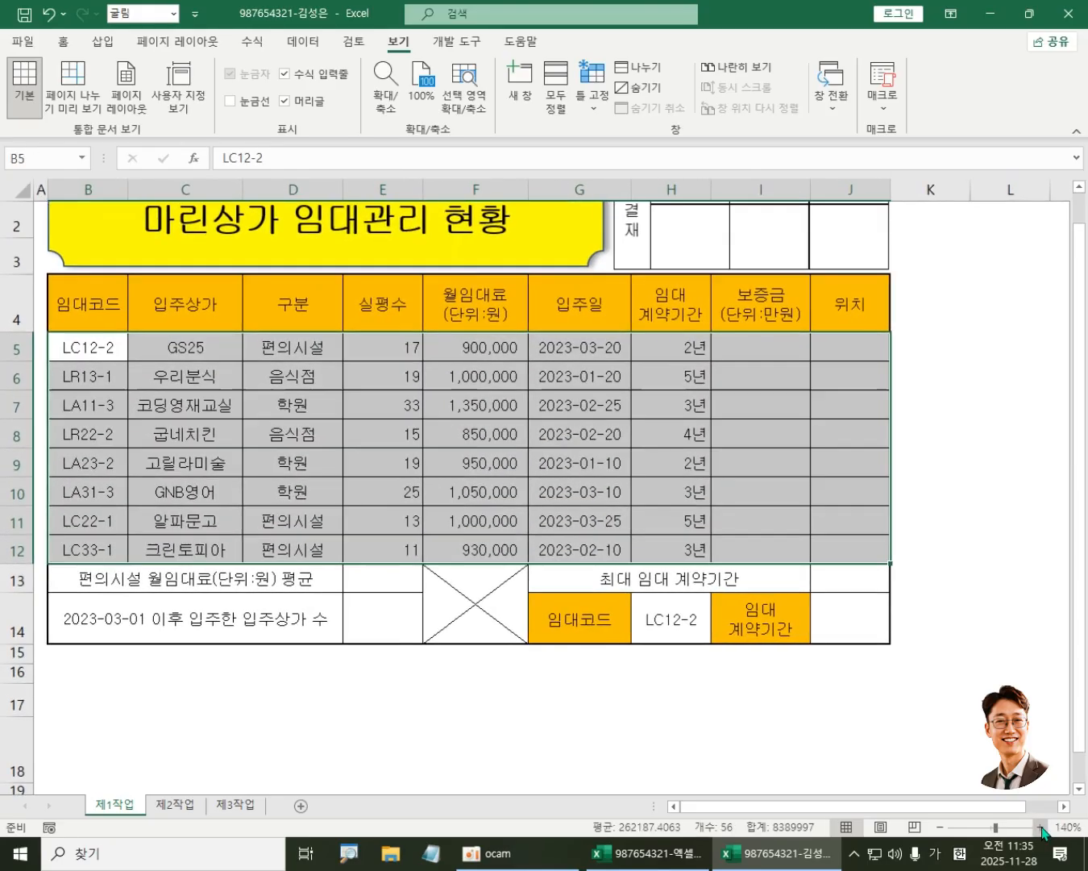
left_click(1040, 828)
left_click(1040, 828)
scroll(1081, 484, "up", 1)
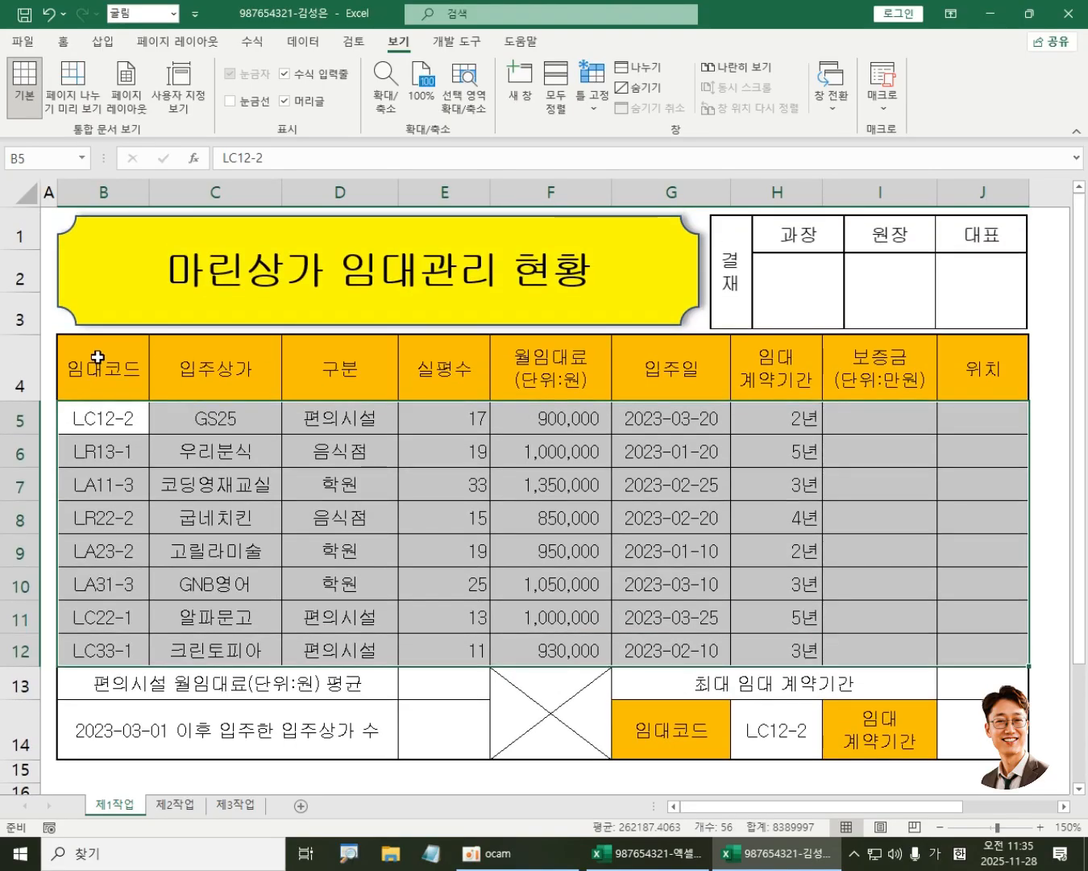
mouse_move(87, 357)
left_mouse_down()
mouse_move(213, 389)
mouse_move(339, 452)
mouse_move(339, 516)
left_mouse_up()
left_click_drag(222, 413, 843, 367)
left_click_drag(150, 429, 985, 639)
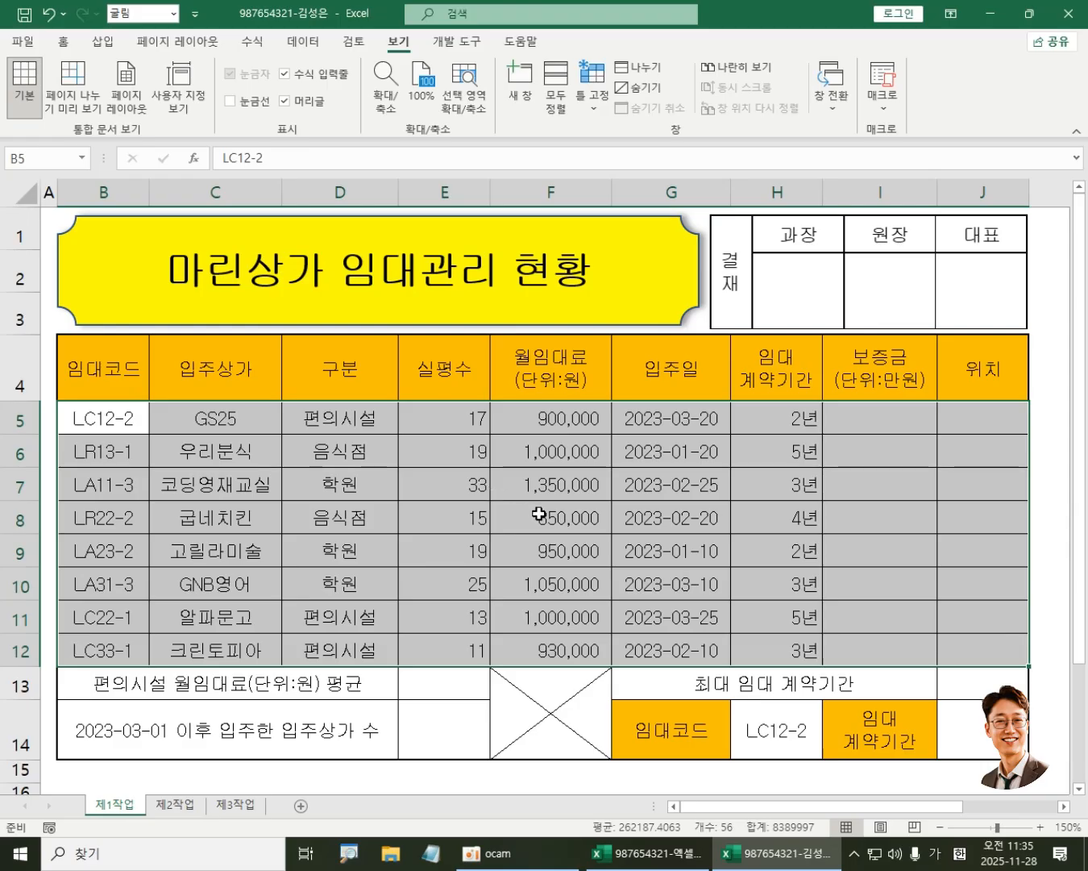
left_click(64, 42)
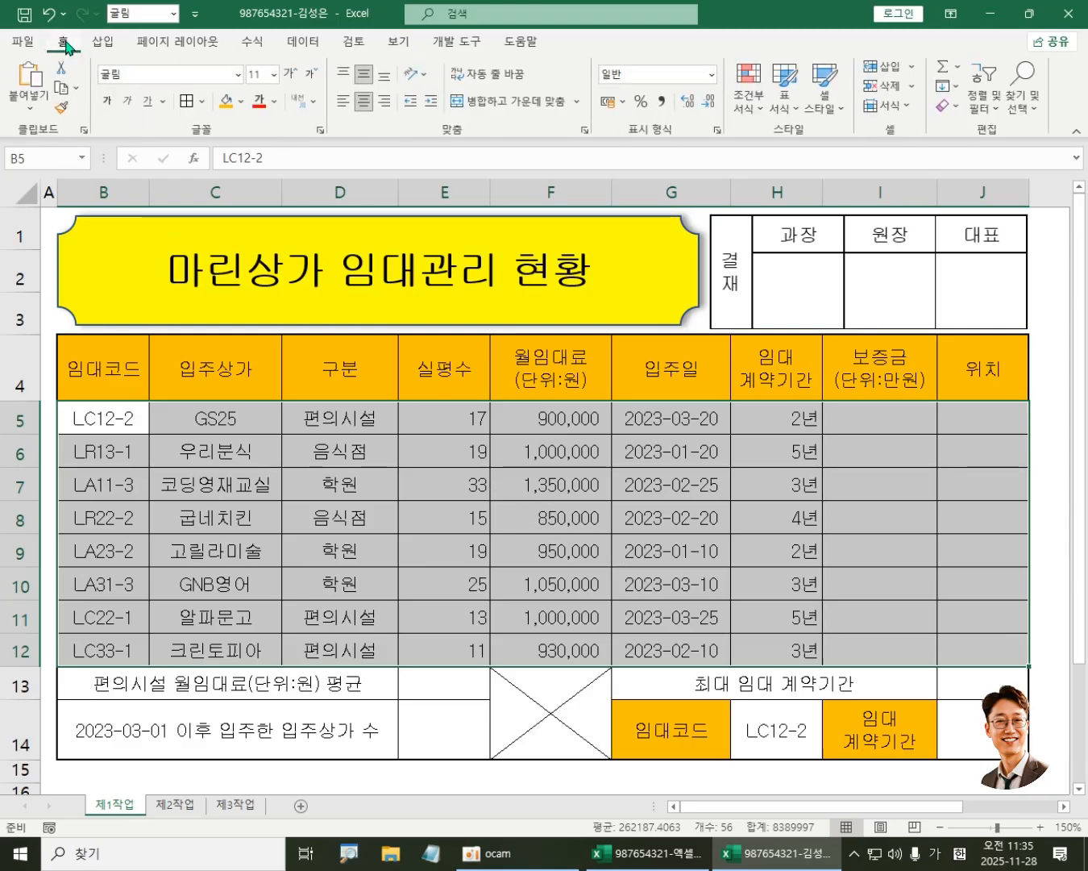
left_click(749, 101)
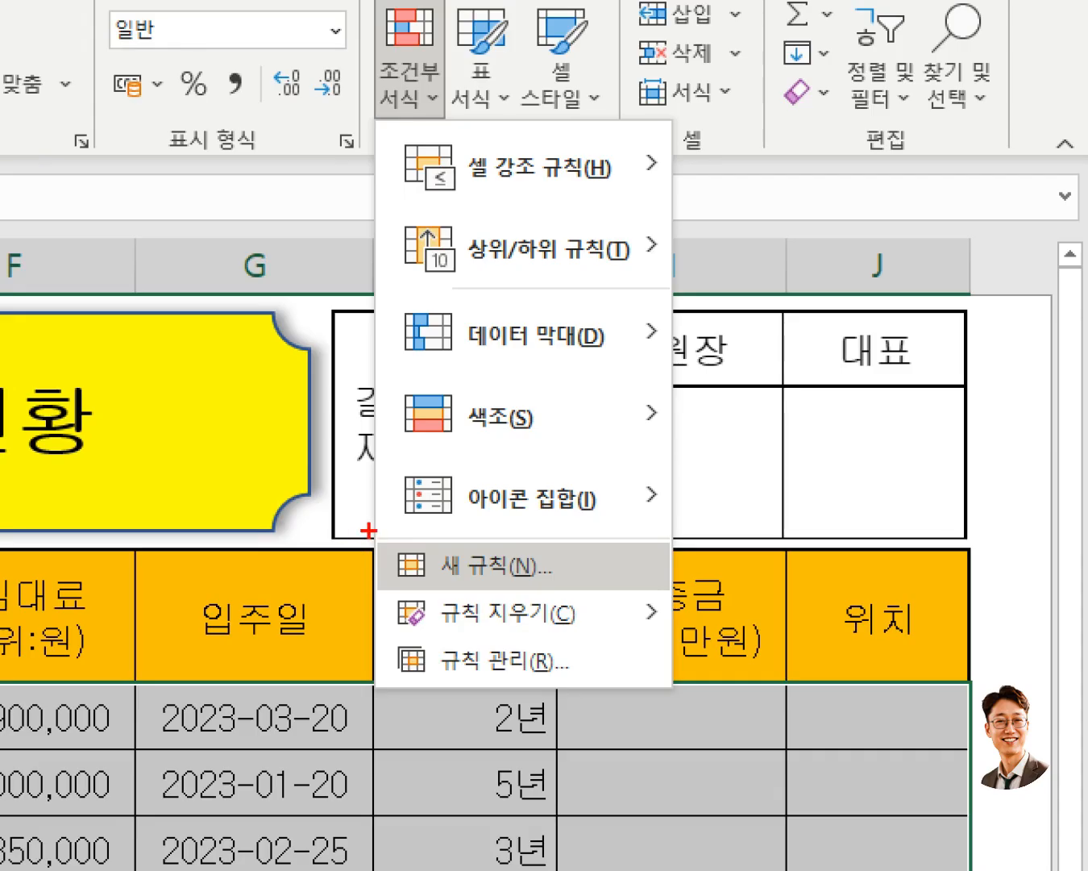
mouse_move(370, 531)
left_mouse_down()
mouse_move(491, 599)
mouse_move(674, 595)
left_mouse_up()
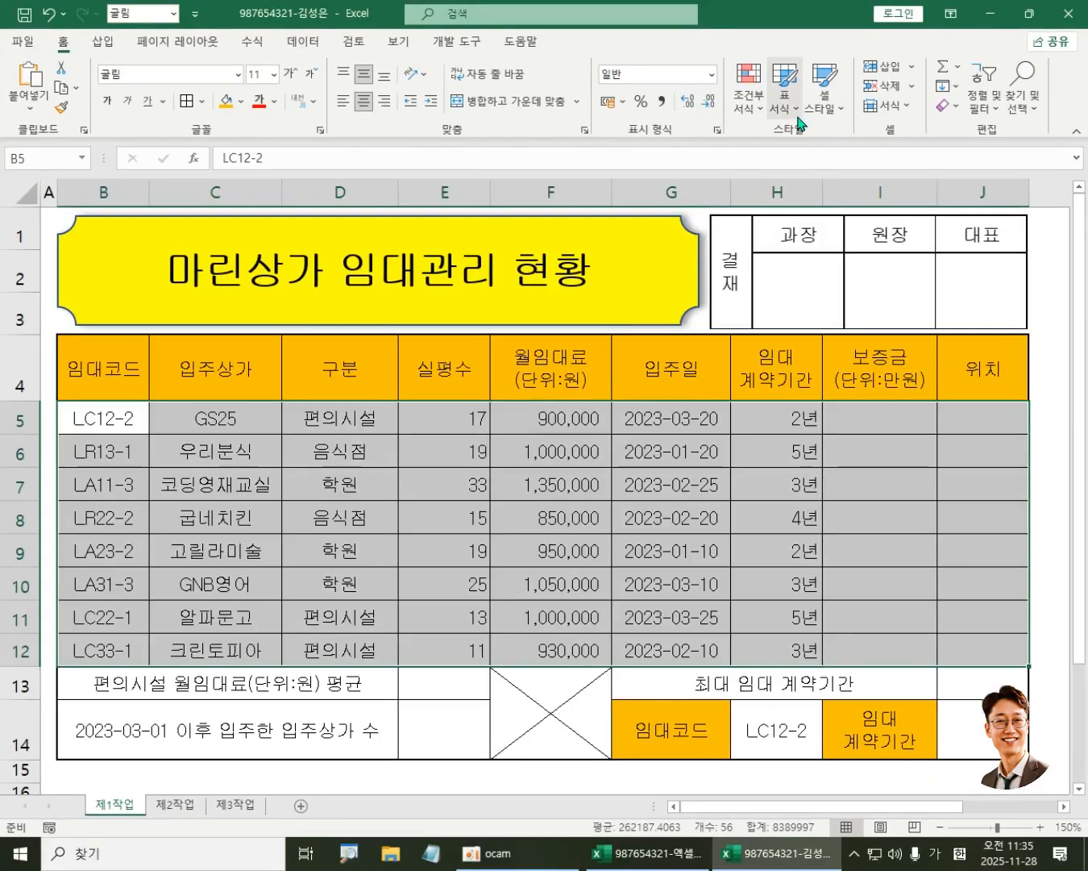
left_click(409, 81)
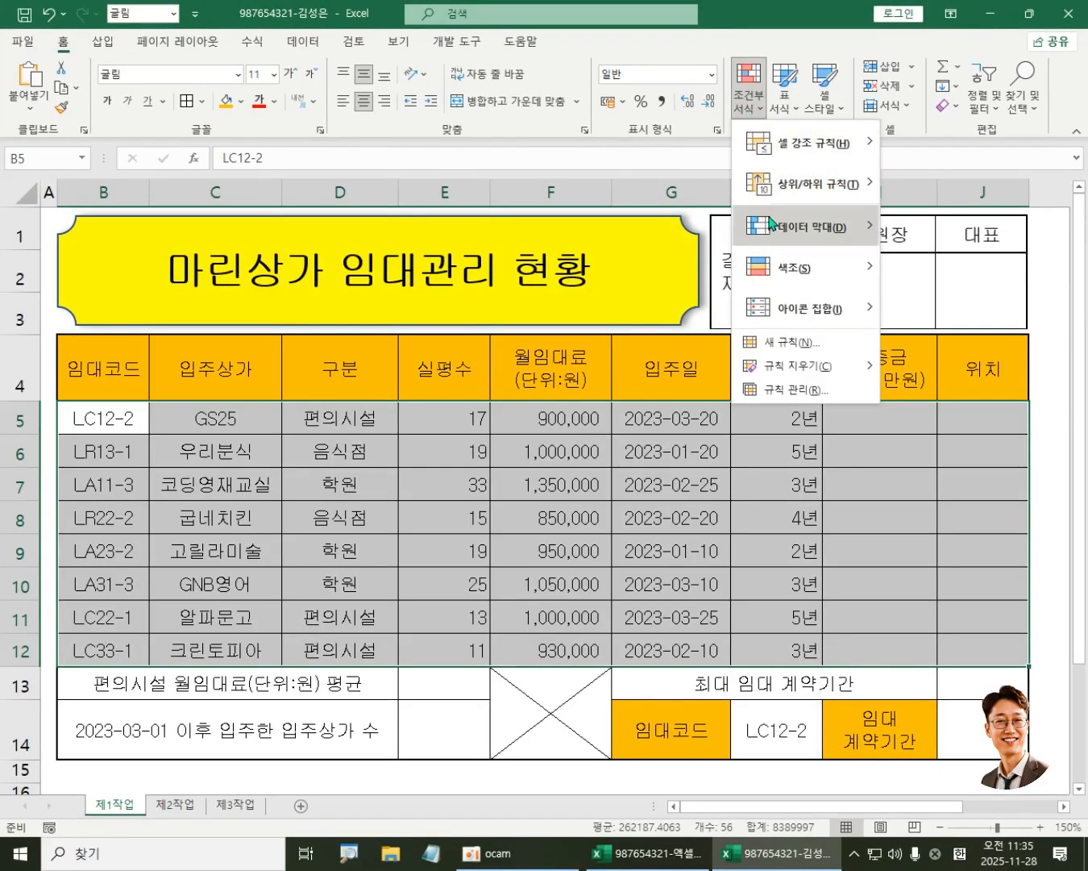
left_click(776, 345)
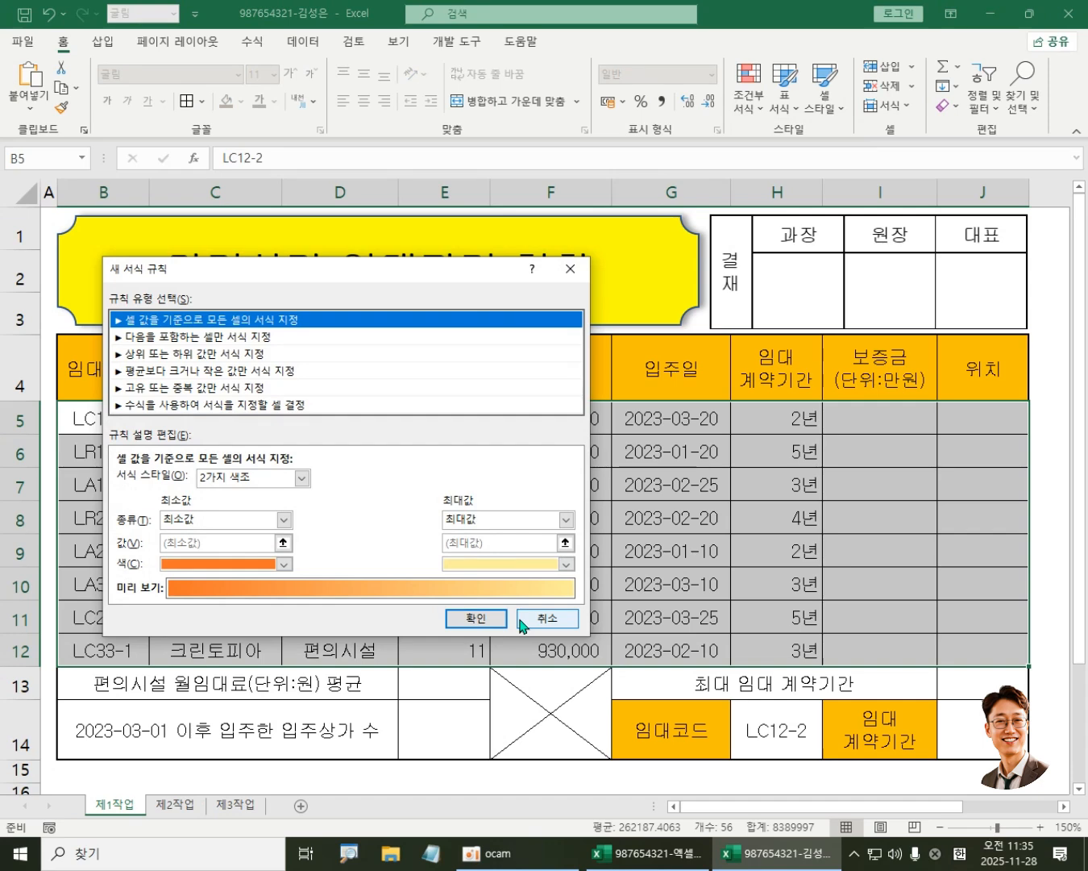
Step: Make the new rule decide the formatted cells by a formula and begin that formula with an equals sign
left_click(217, 405)
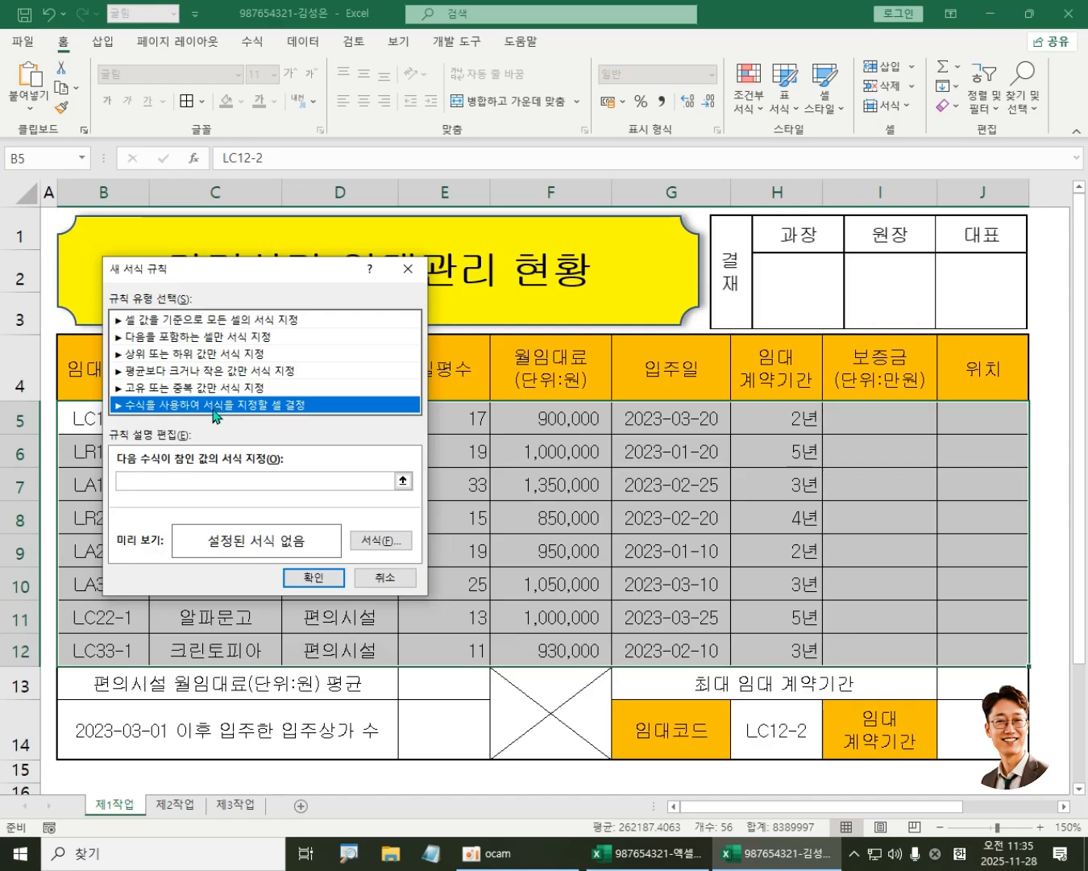
left_click(138, 479)
left_click(147, 476)
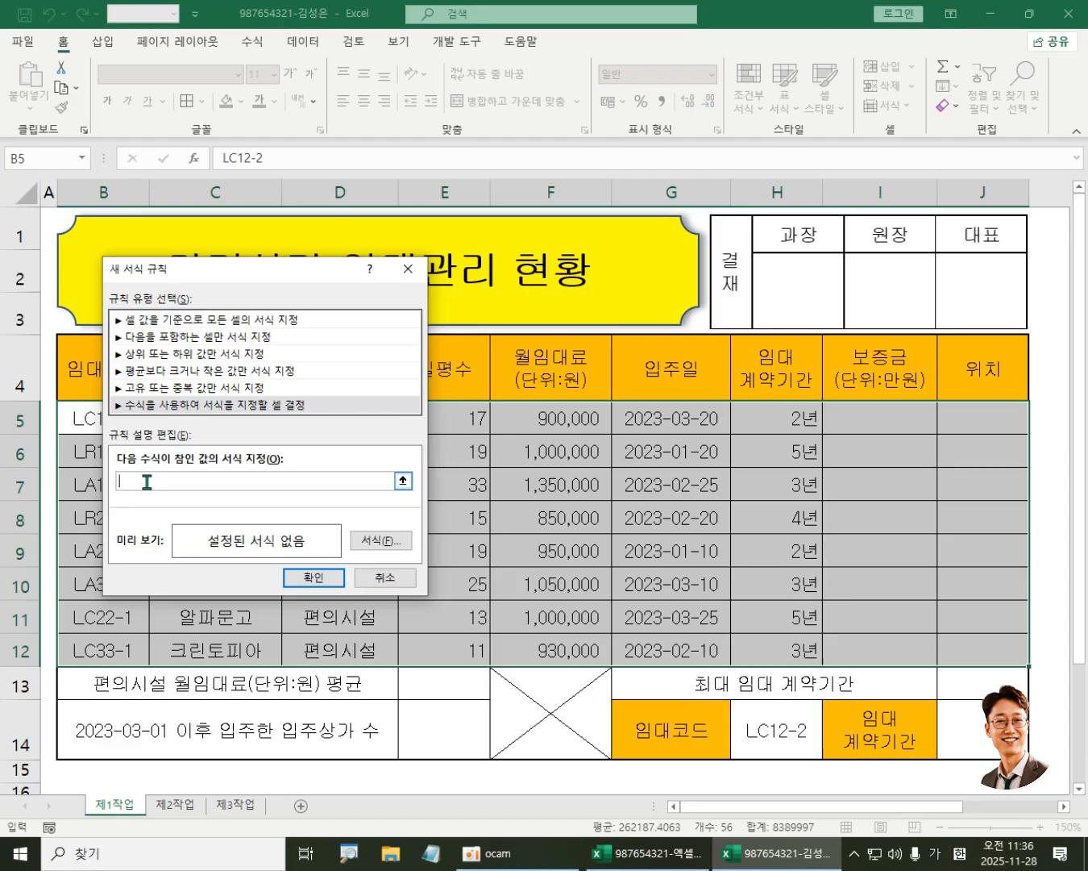
left_click_drag(264, 274, 650, 283)
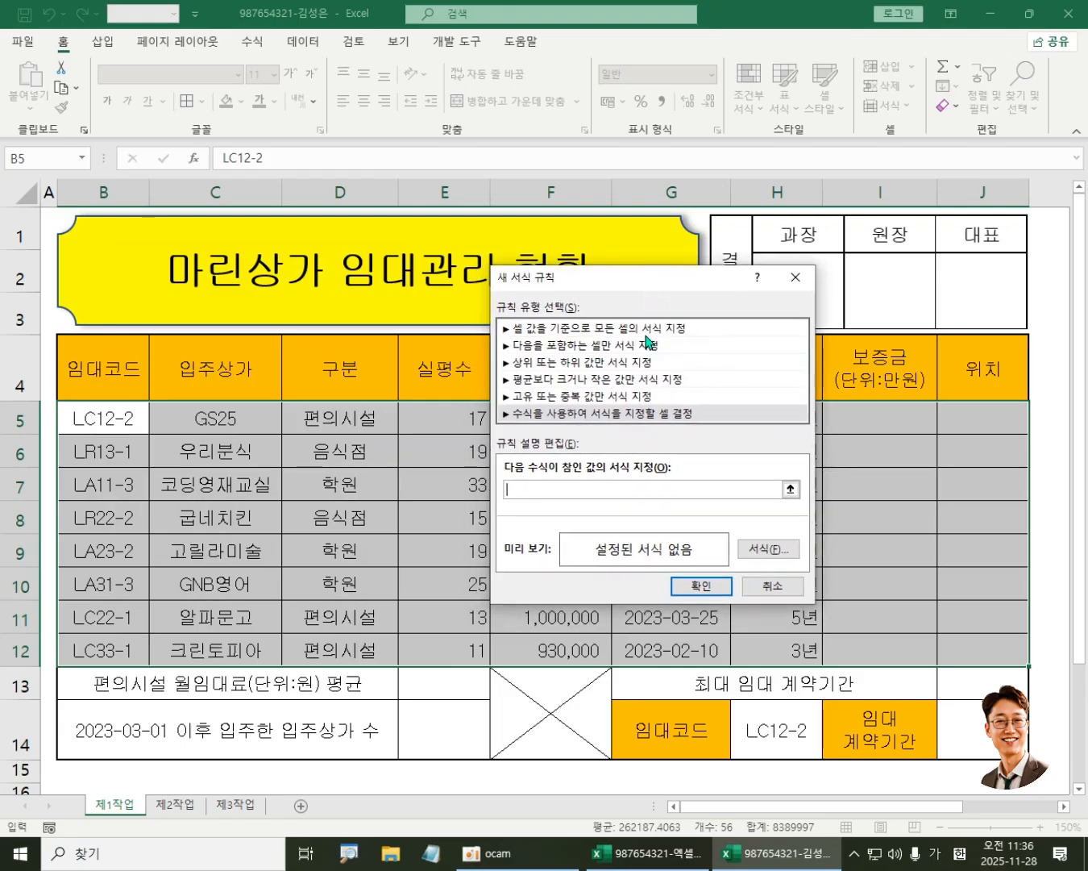
type("=")
mouse_move(621, 288)
left_mouse_down()
mouse_move(721, 288)
mouse_move(808, 324)
mouse_move(851, 285)
mouse_move(709, 281)
mouse_move(816, 259)
mouse_move(422, 262)
mouse_move(552, 256)
mouse_move(548, 427)
mouse_move(678, 271)
mouse_move(451, 311)
mouse_move(287, 437)
mouse_move(758, 174)
mouse_move(594, 253)
left_mouse_up()
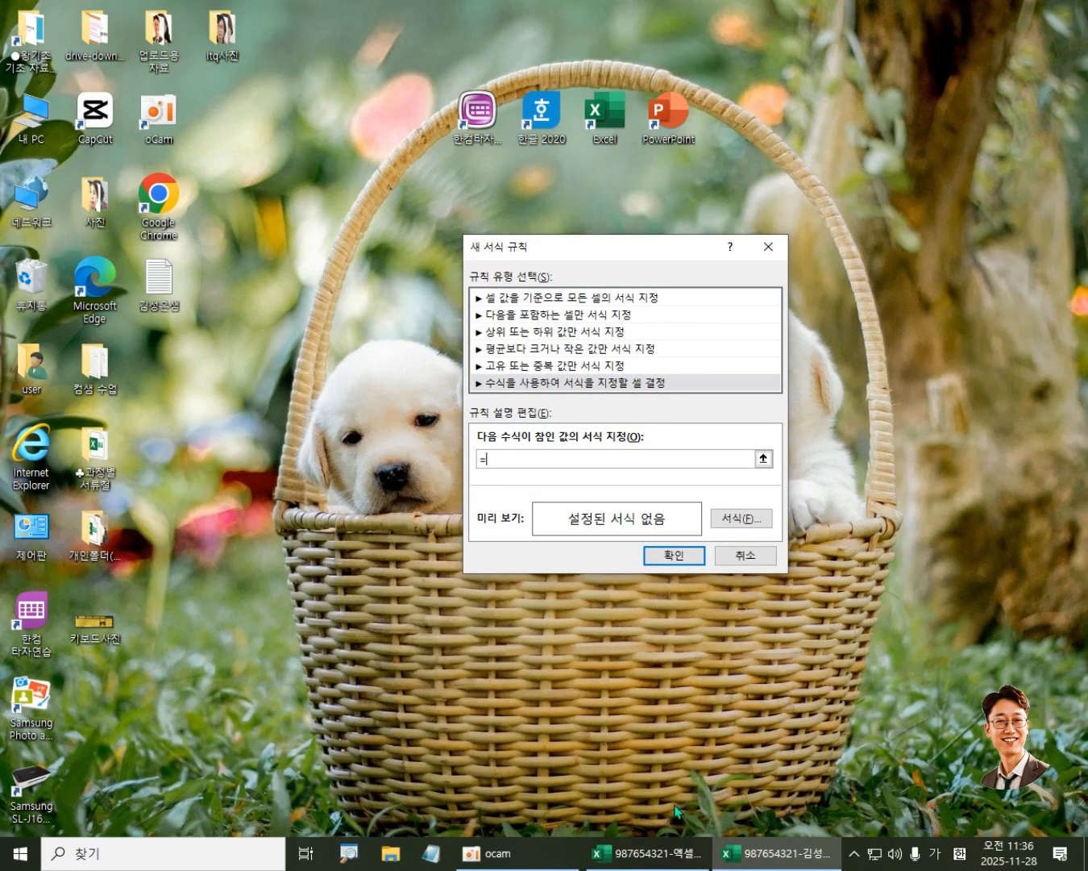
left_click(773, 857)
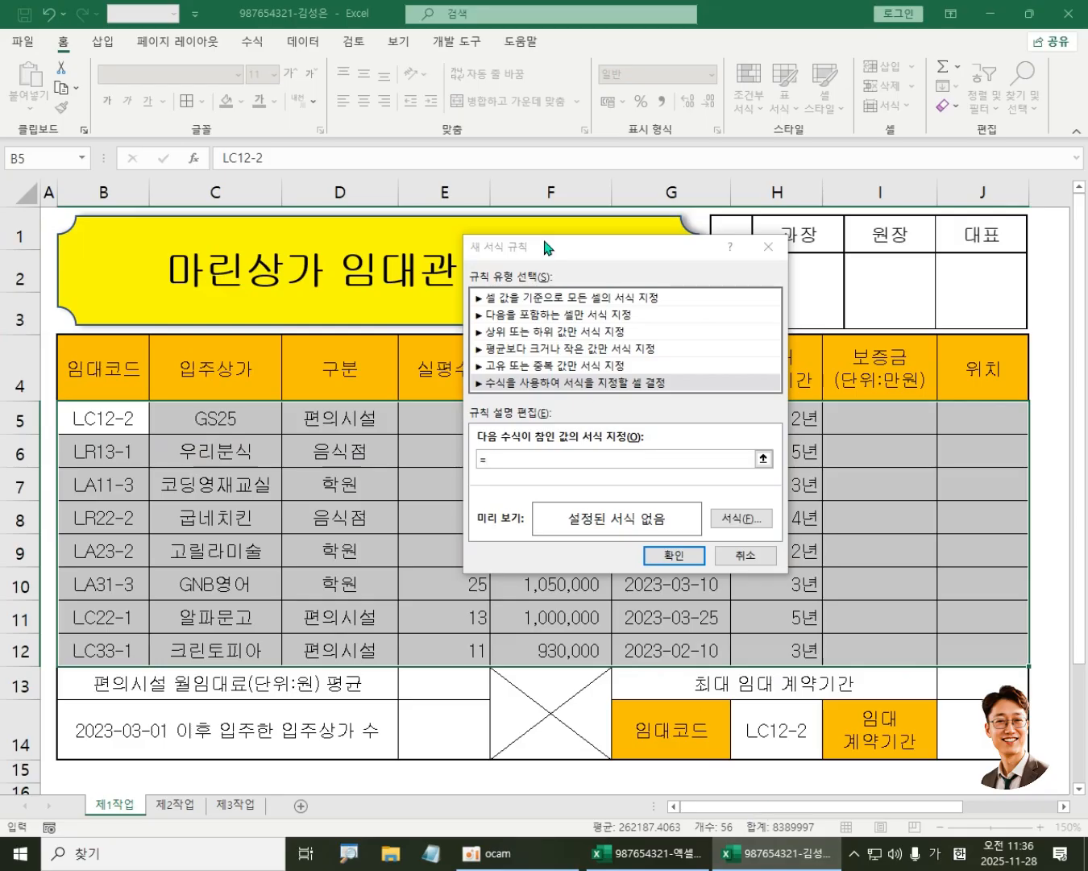
left_click_drag(550, 244, 490, 272)
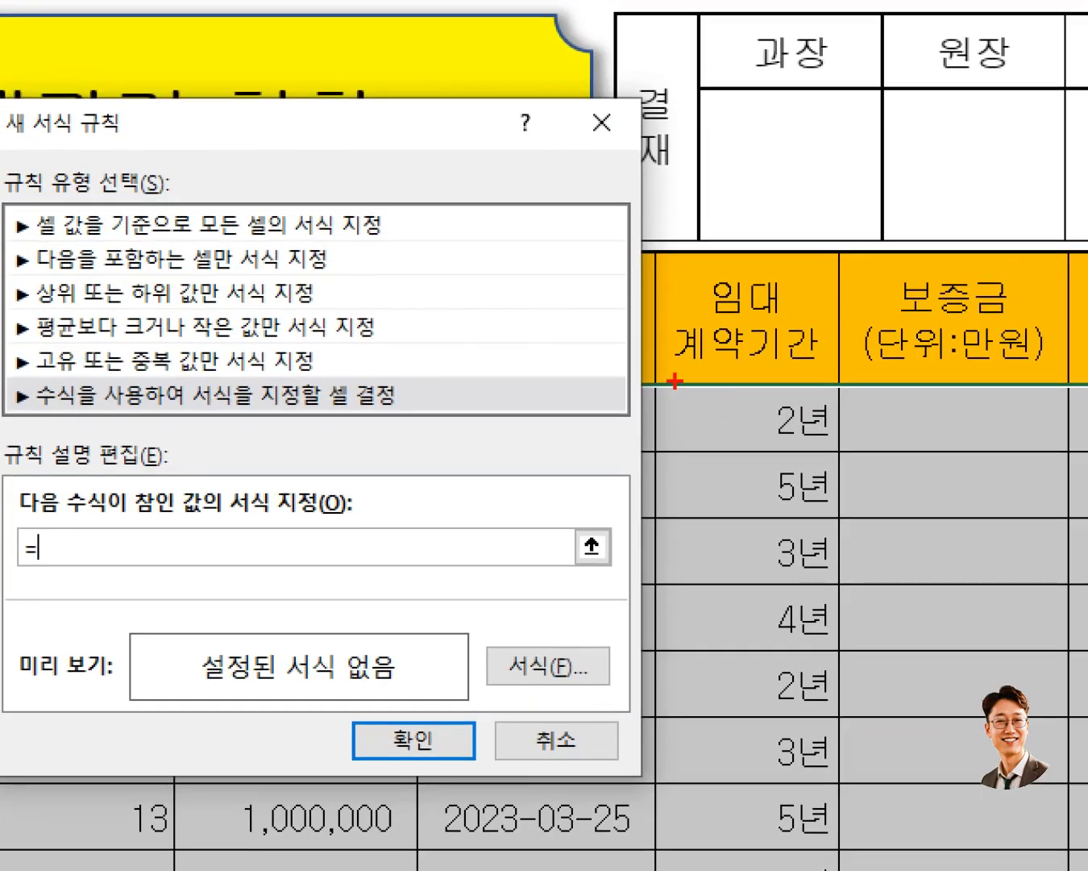
Step: Complete the rule's condition as =$G5>=4, with only the column fixed in the cell reference
left_click(740, 403)
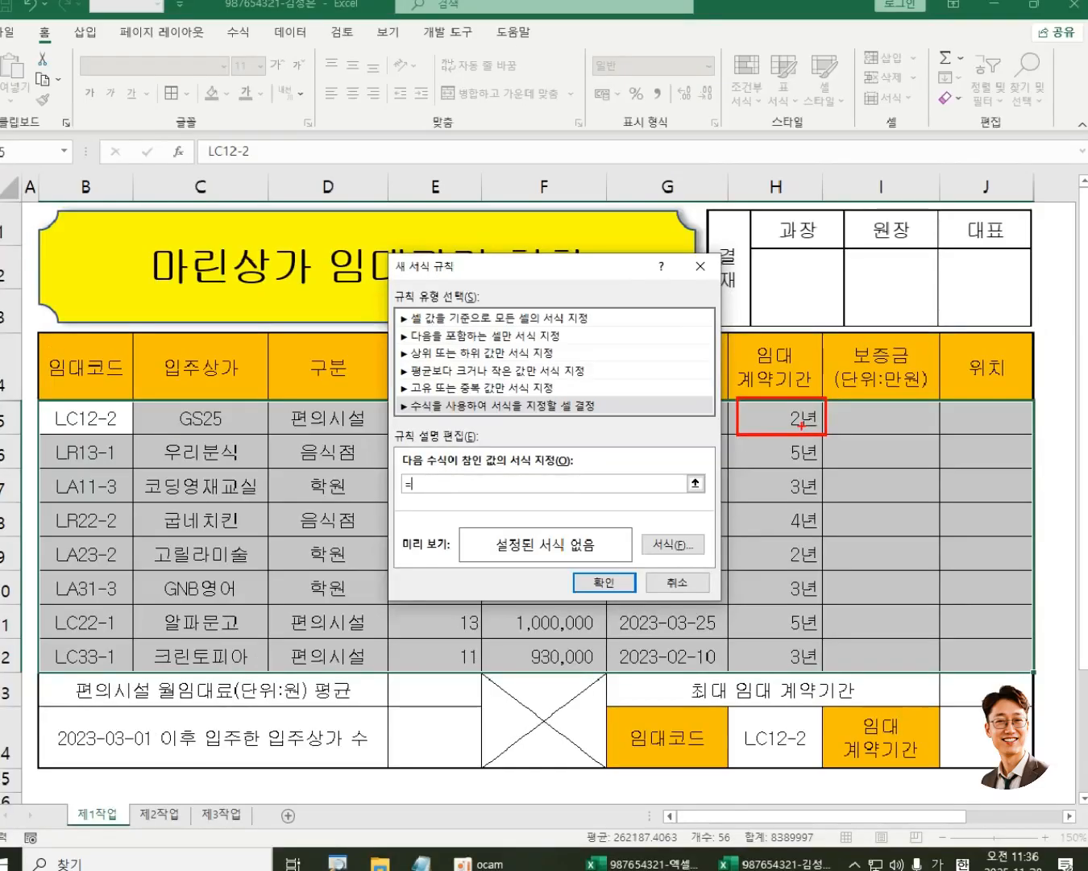
left_click(781, 415)
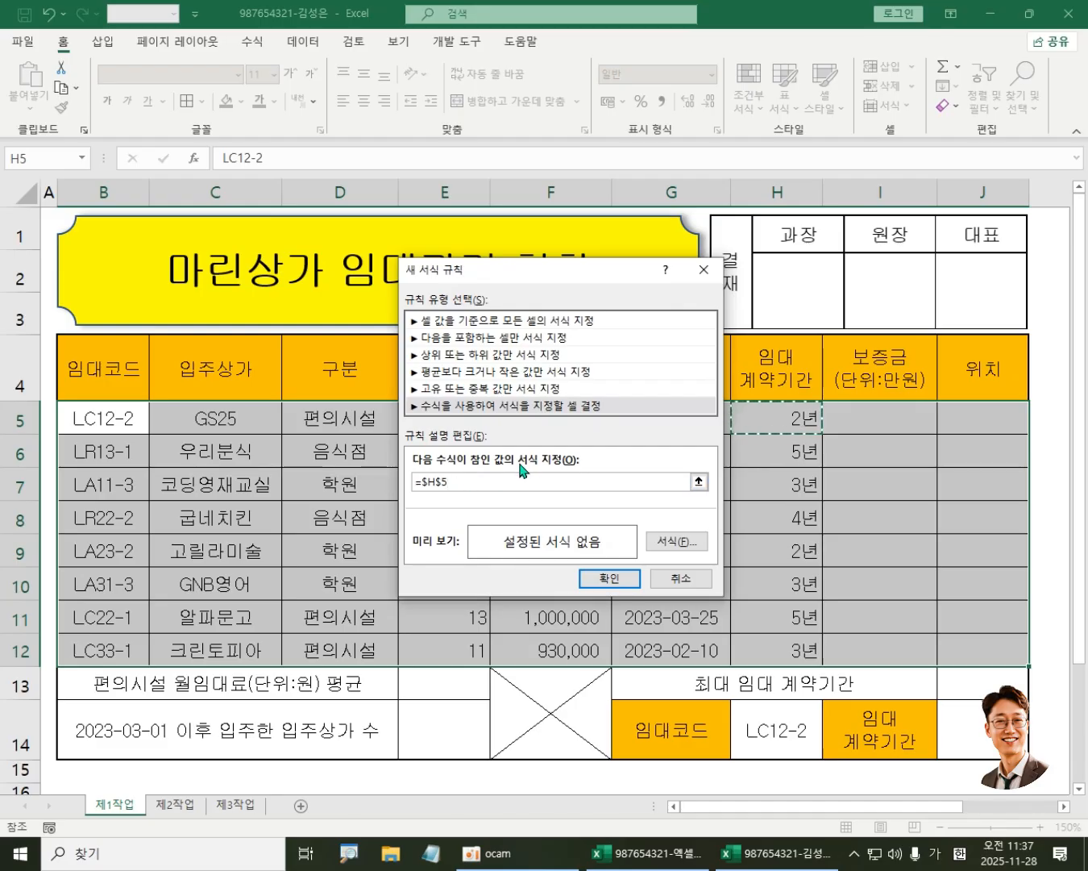
key("BackSpace")
key("BackSpace")
key("BackSpace")
type("G$")
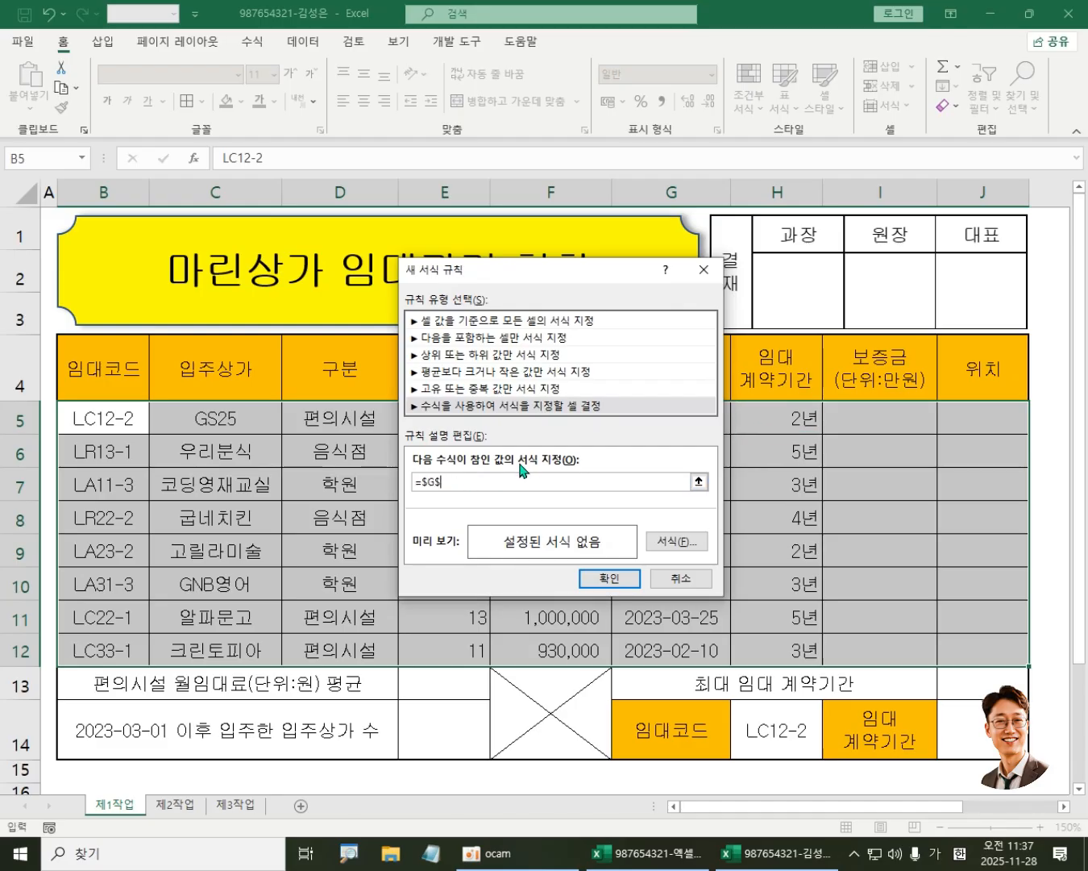
key("BackSpace")
type("5")
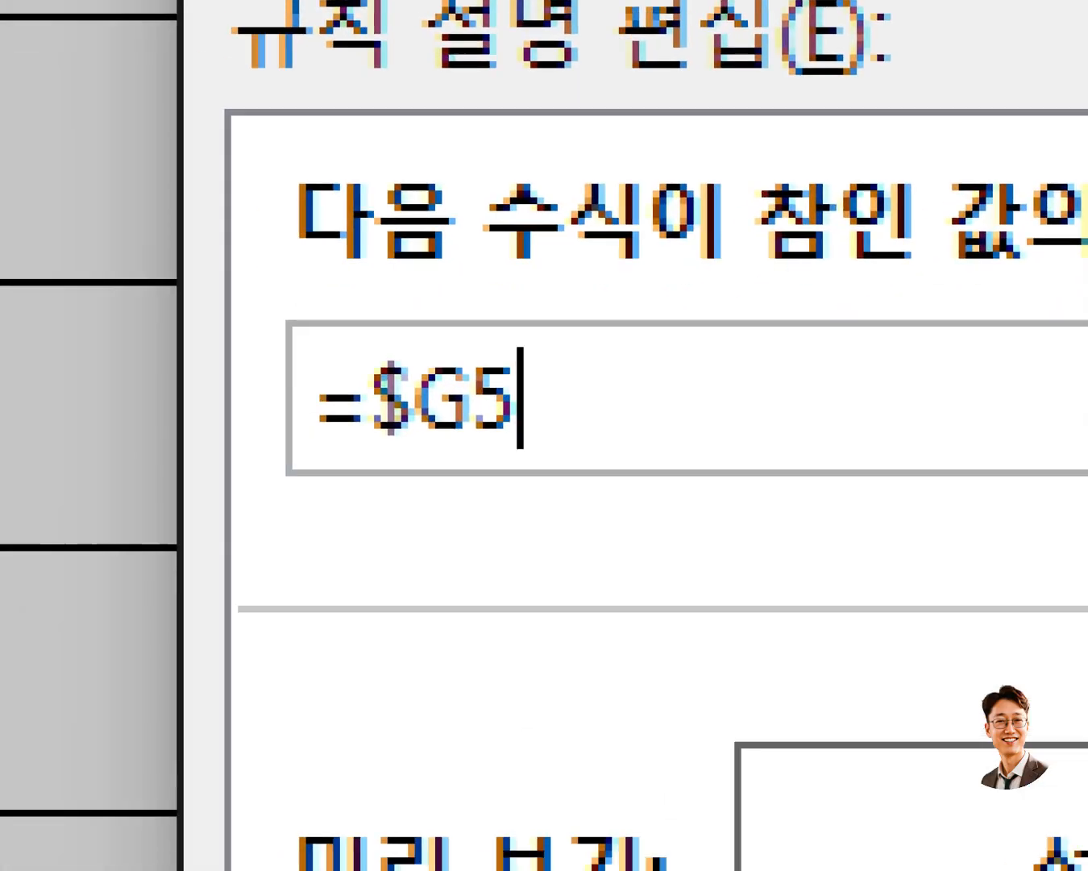
mouse_move(257, 234)
left_mouse_down()
mouse_move(565, 590)
mouse_move(709, 638)
left_mouse_up()
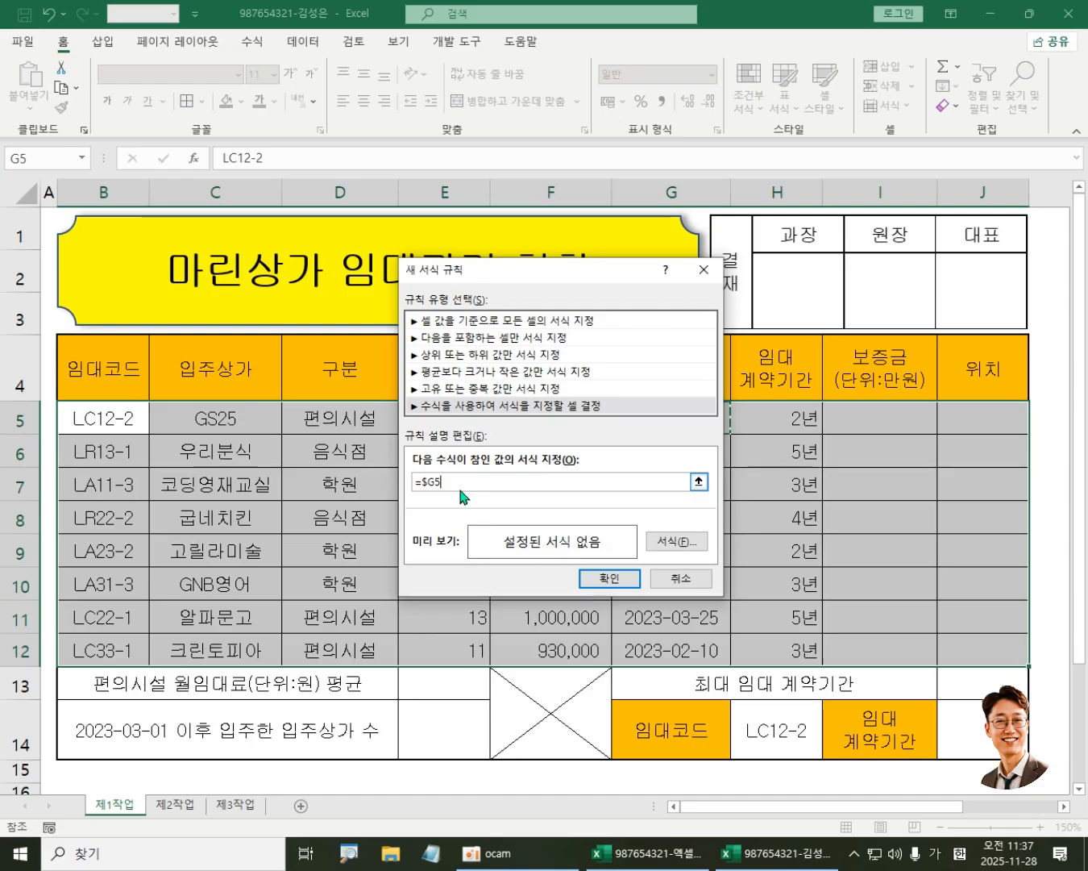
type(">=4")
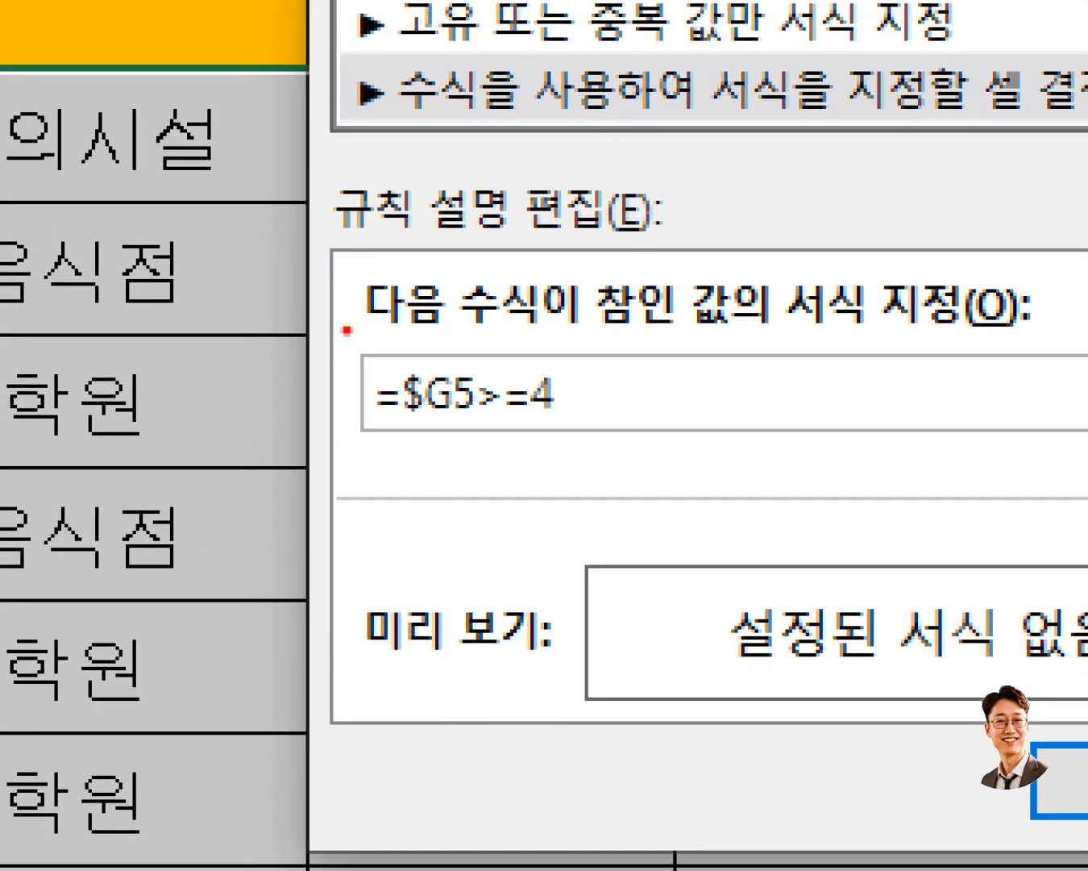
left_click_drag(348, 330, 654, 497)
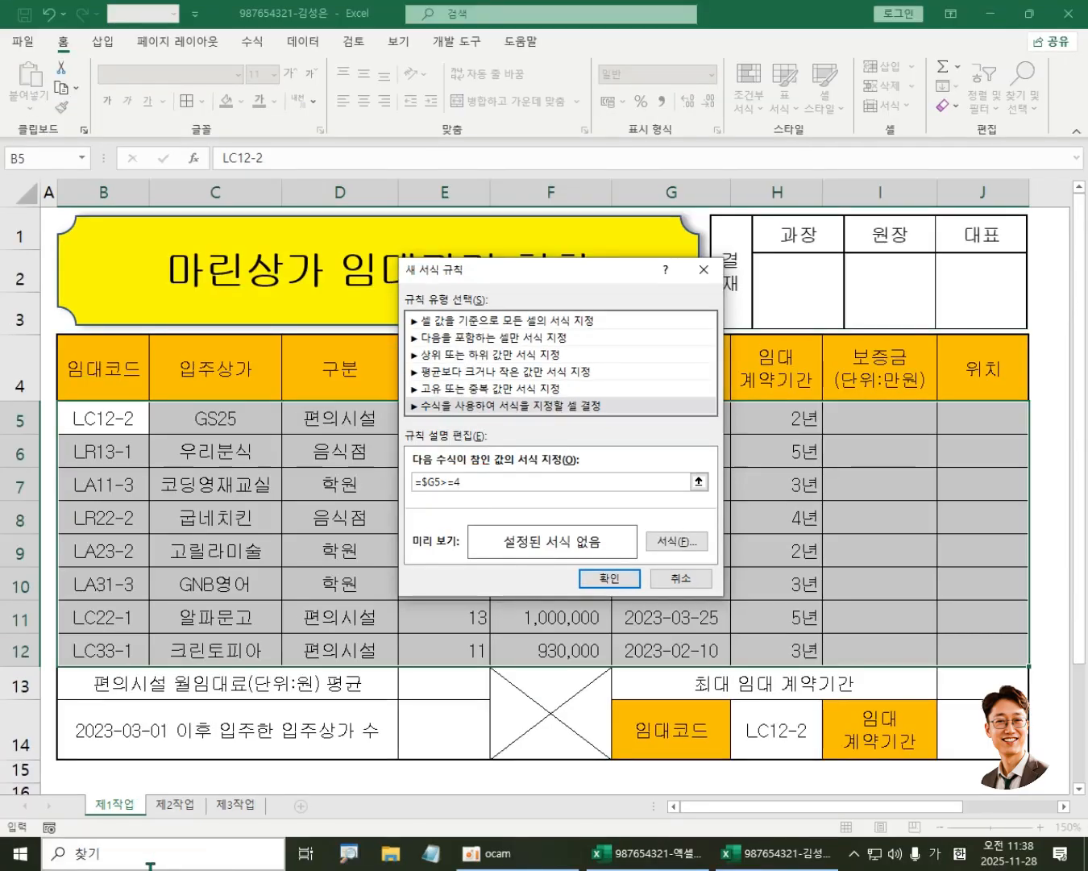
Step: Search the computer for 부등호 and open the text document 크다 작다 부등호 in Notepad
left_click(153, 860)
type("QN")
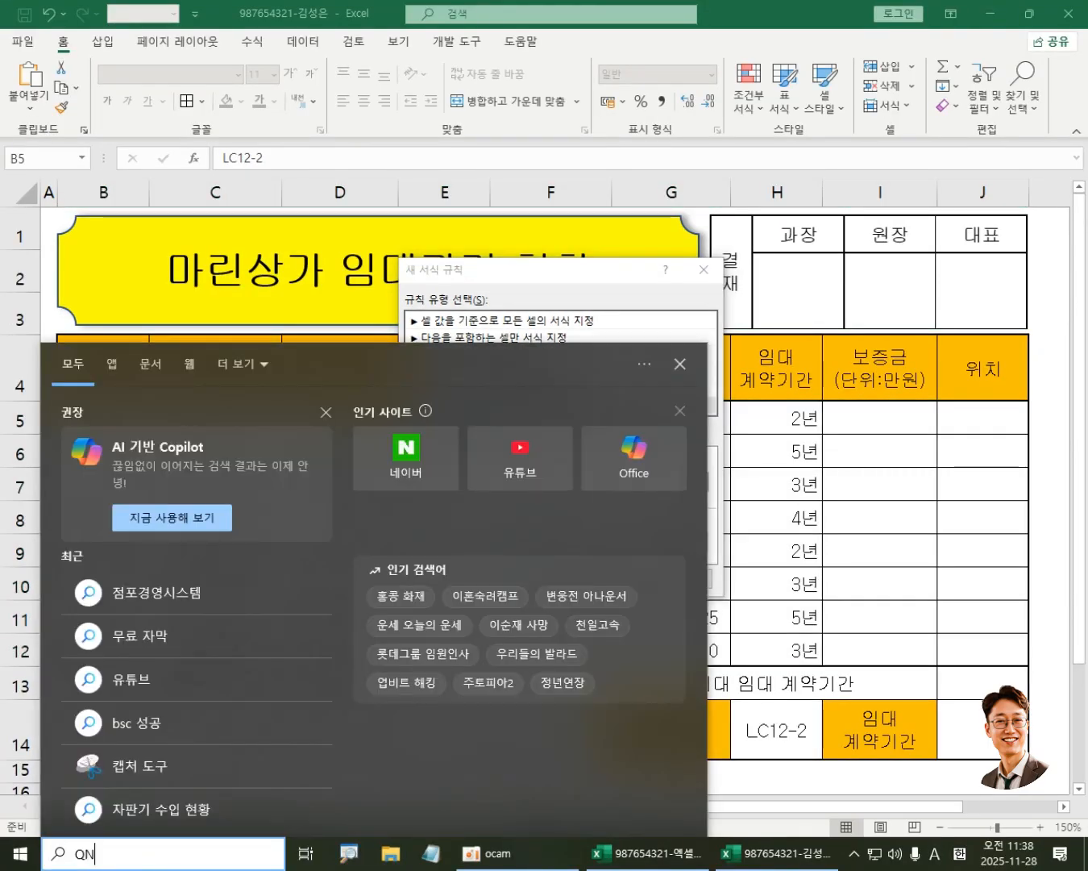
key("BackSpace")
key("BackSpace")
type("부등호")
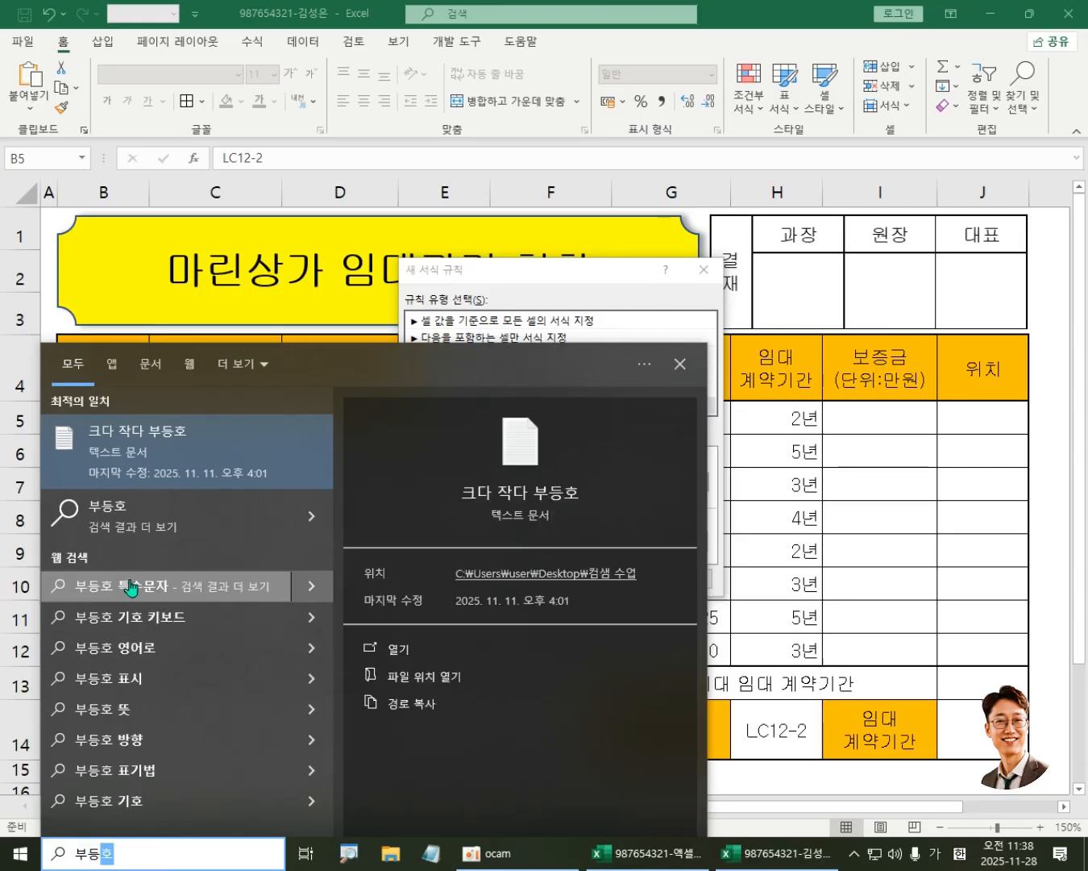
left_click(193, 444)
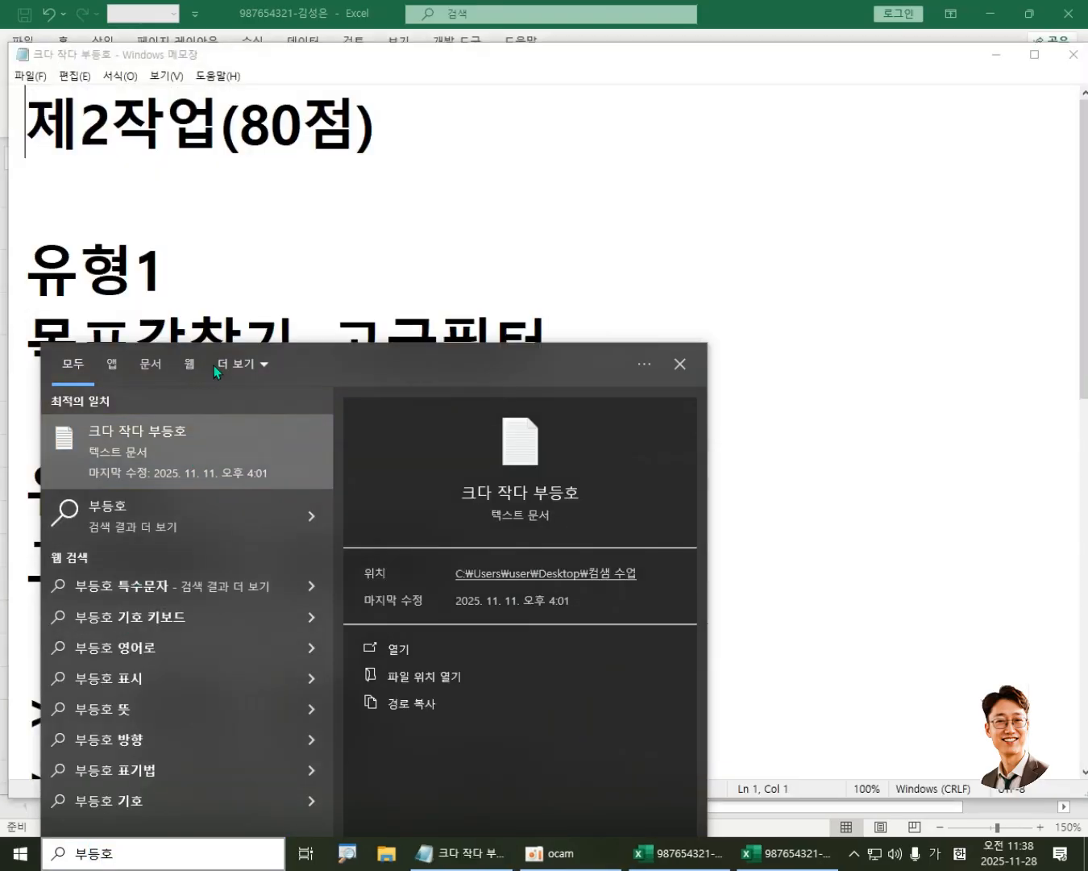
left_click(755, 295)
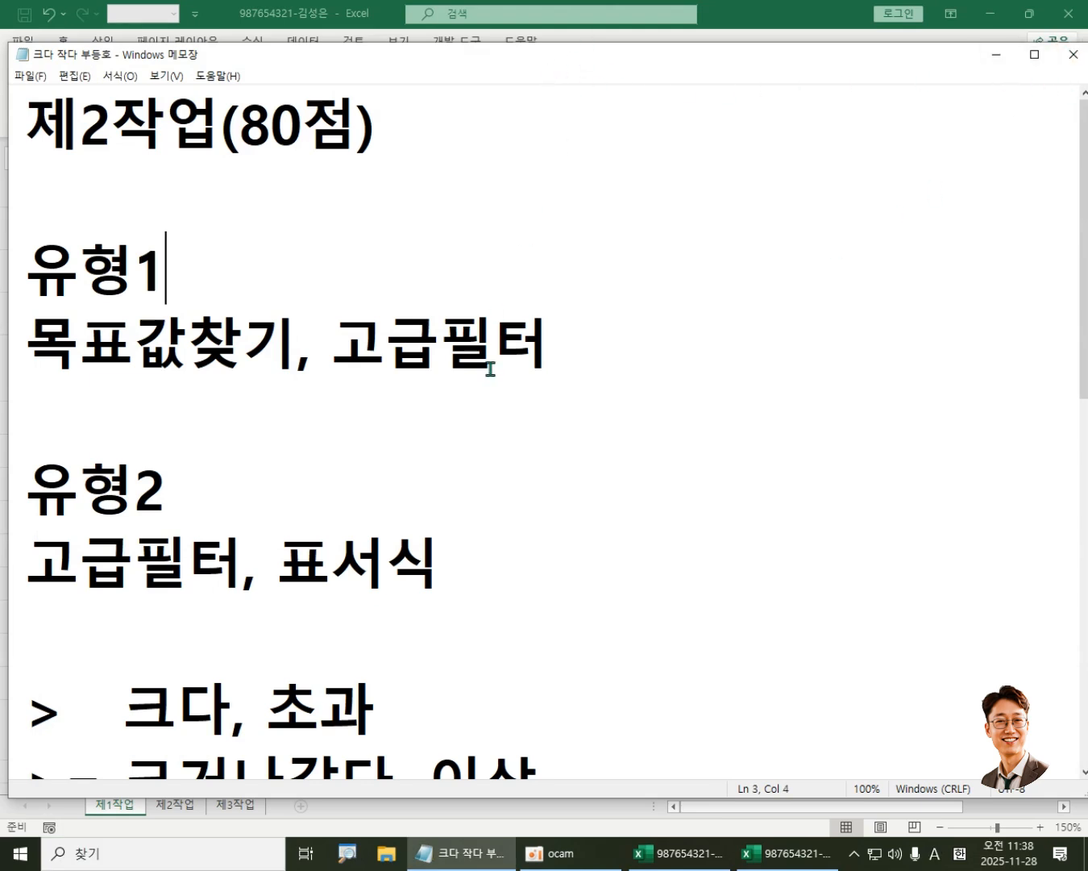
Step: Delete the <>감자 line from the operator notes, highlight the list from > to <>, and return to Excel
scroll(493, 368, "down", 3)
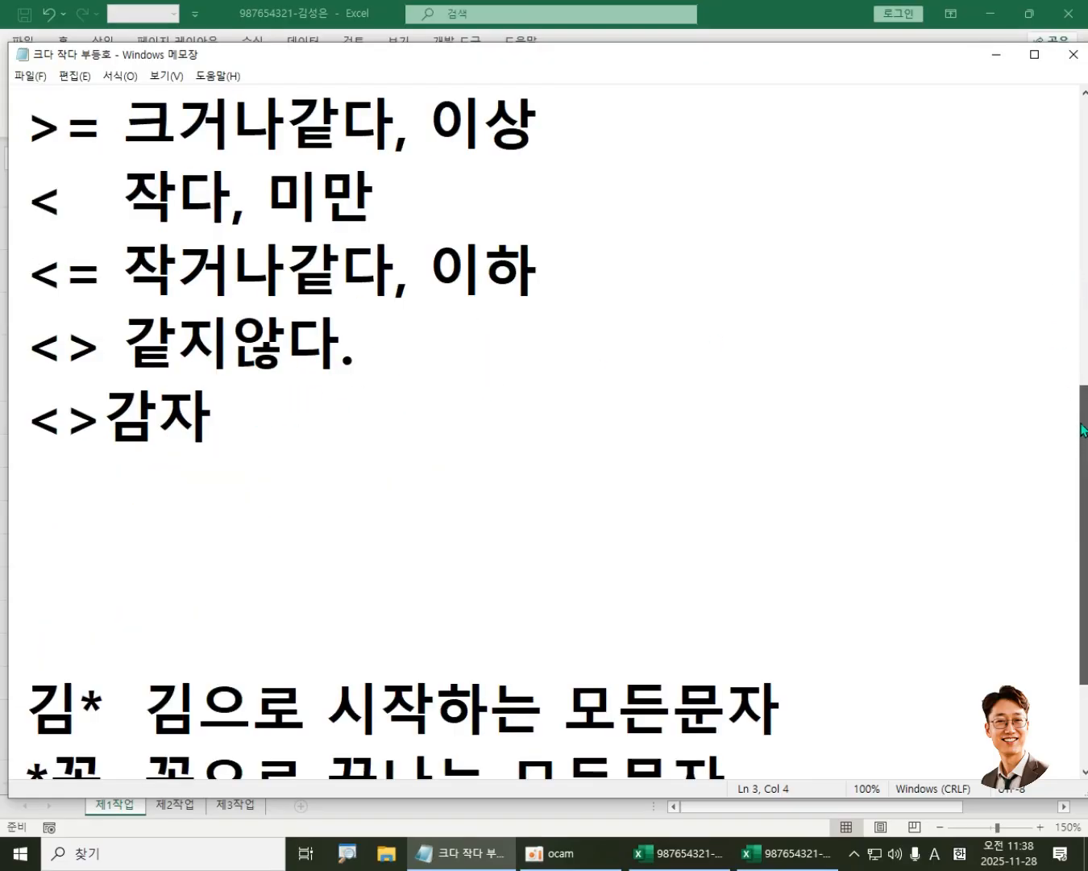
scroll(615, 416, "up", 1)
left_click_drag(245, 465, 26, 492)
key("Delete")
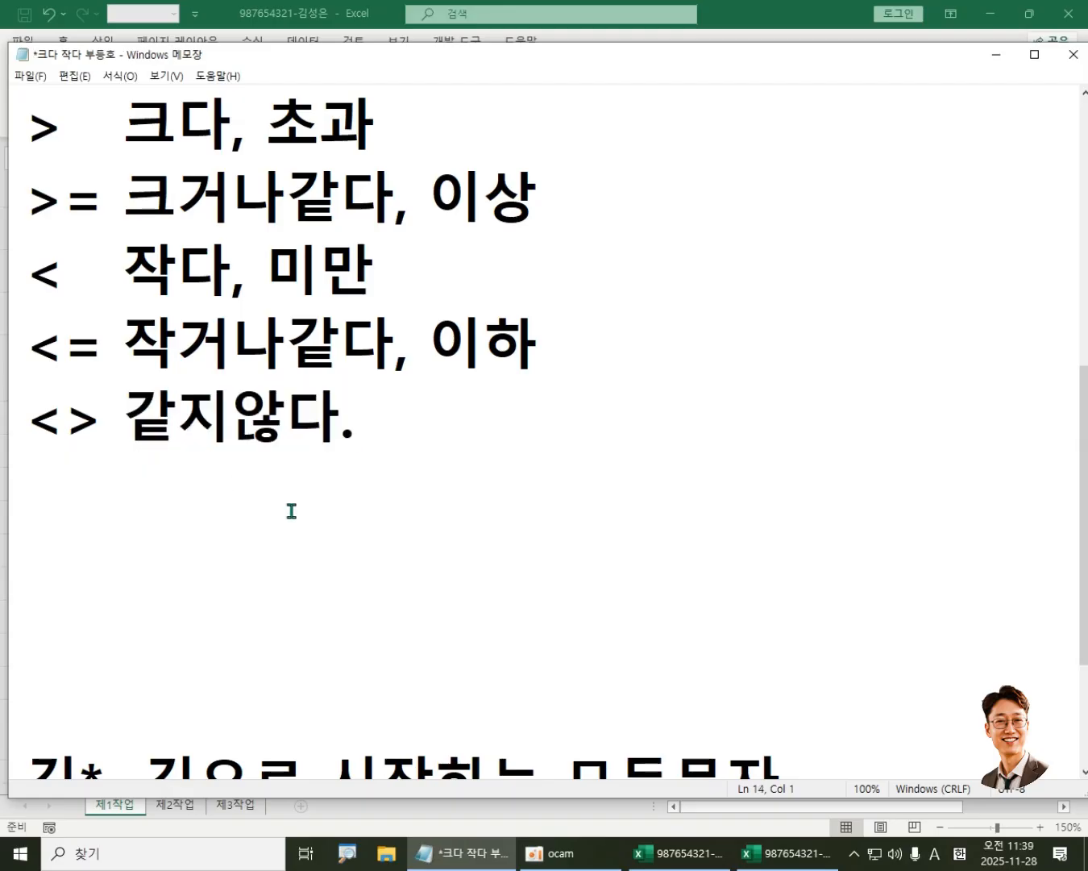
left_click_drag(374, 440, 3, 139)
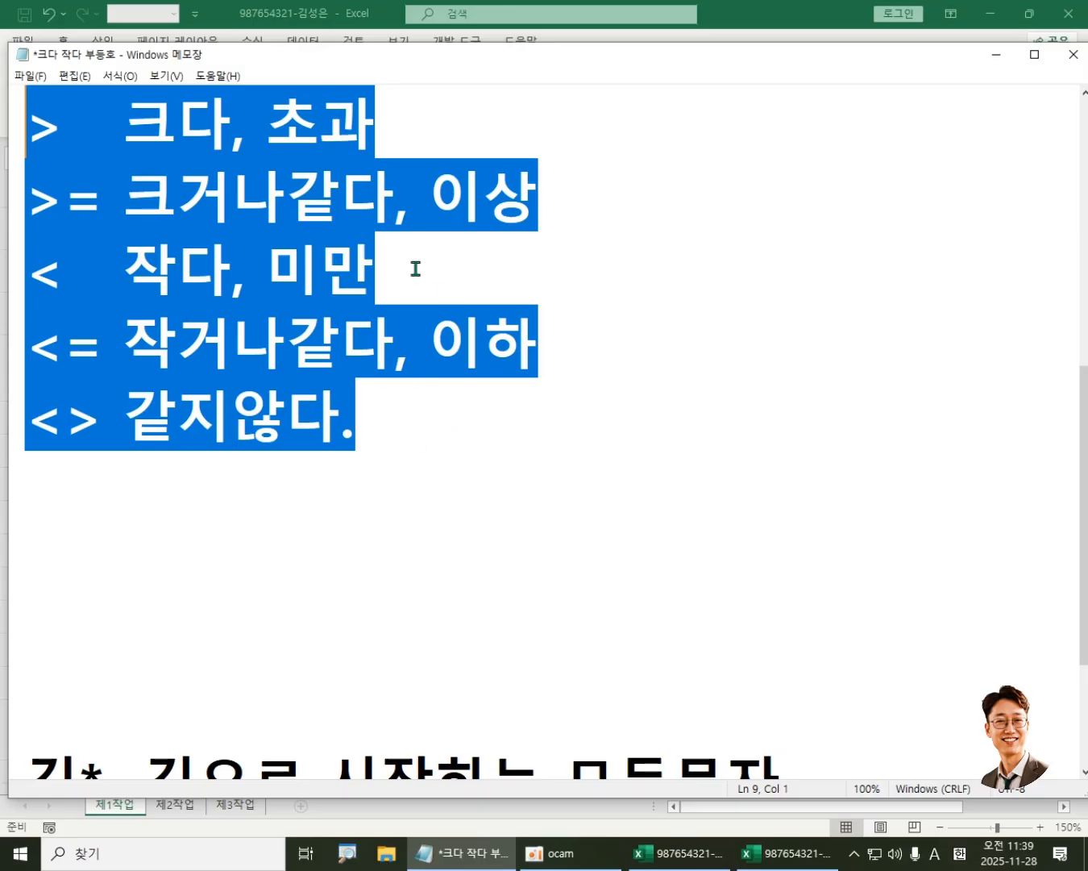
left_click(997, 54)
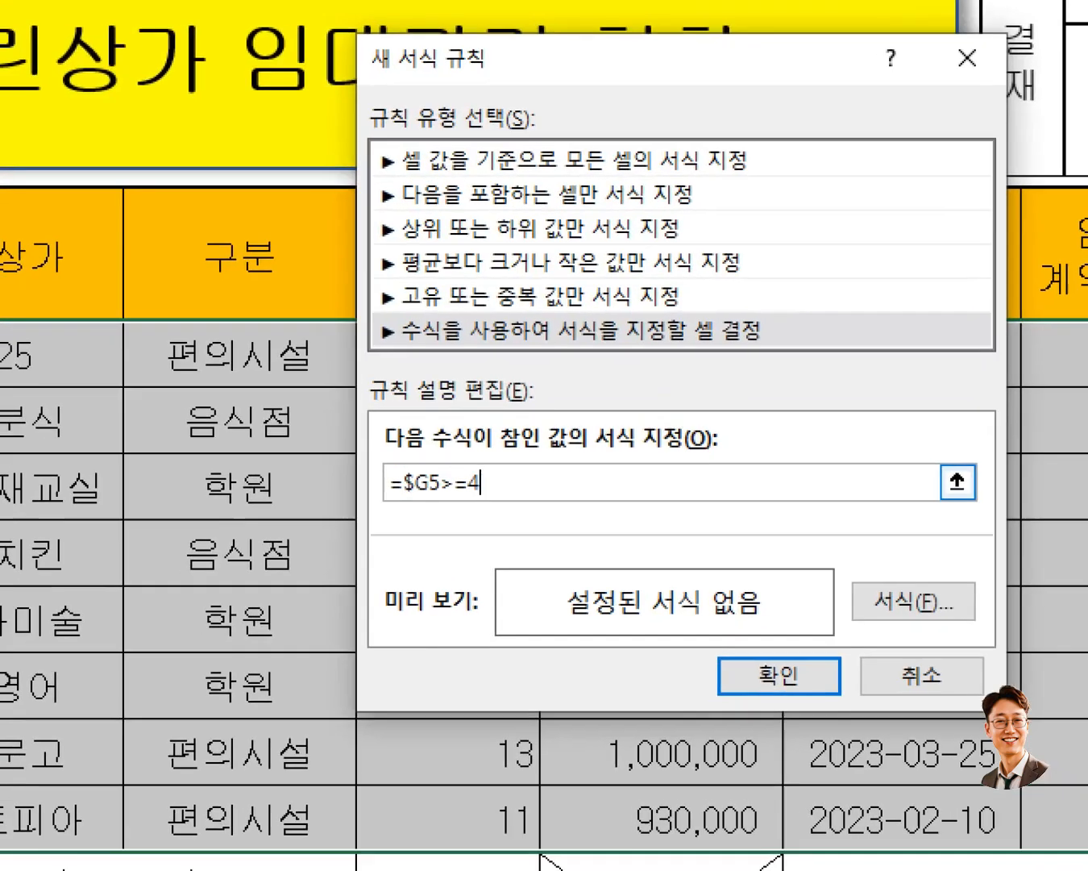
left_click(425, 492)
left_click_drag(359, 429, 547, 513)
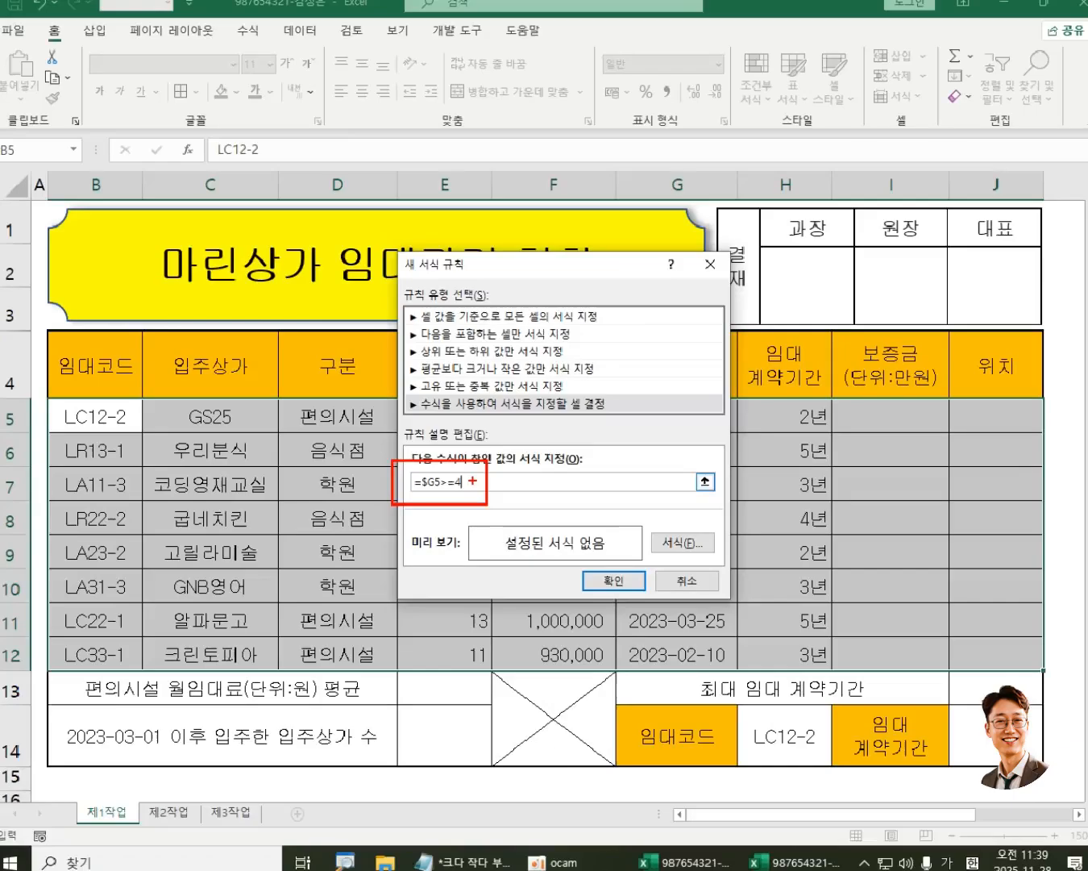
key("Escape")
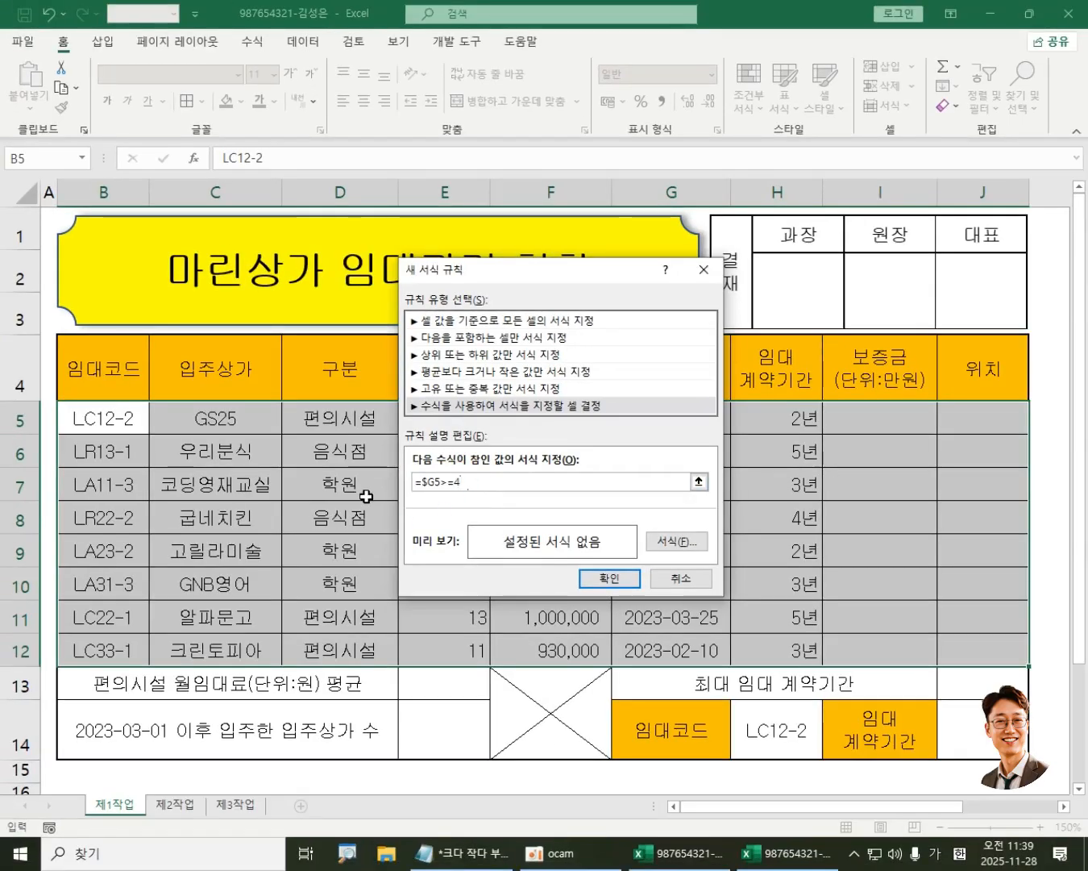
Step: Set the conditional formatting rule's font style to bold (굵게) and its colour to standard blue
left_click(674, 541)
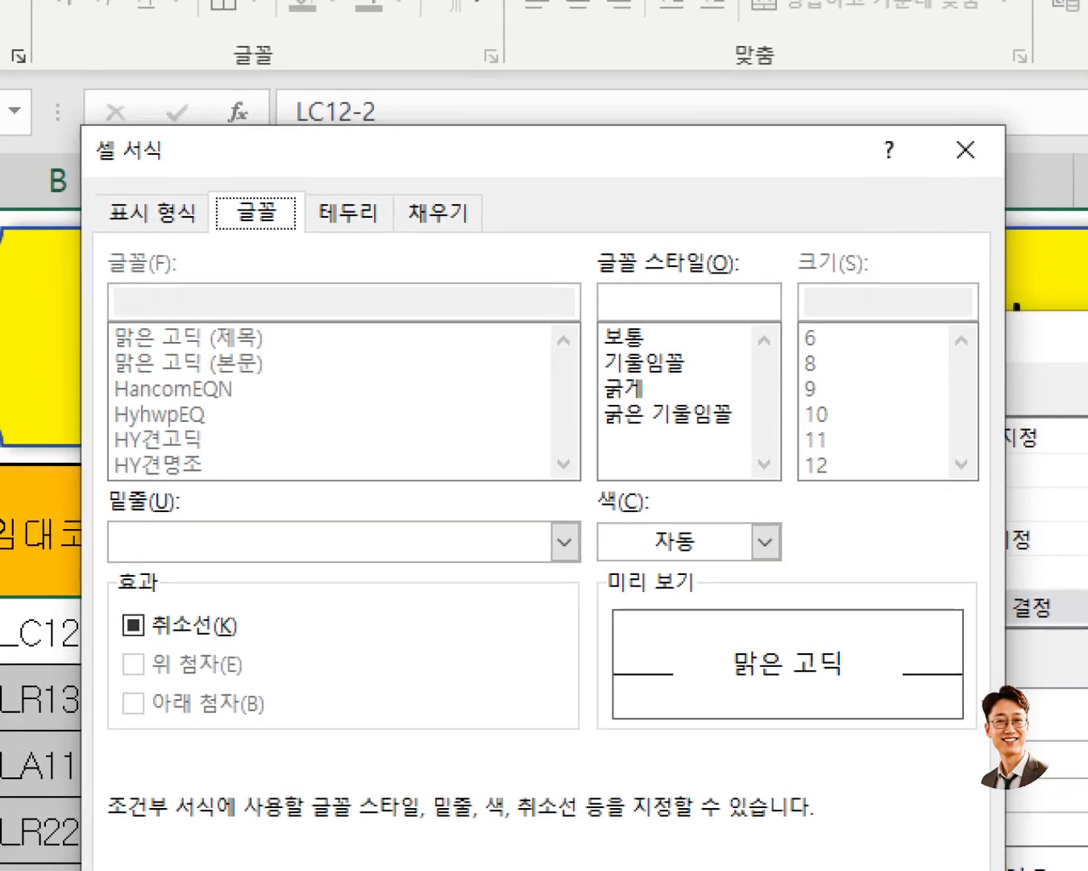
left_click_drag(216, 178, 304, 242)
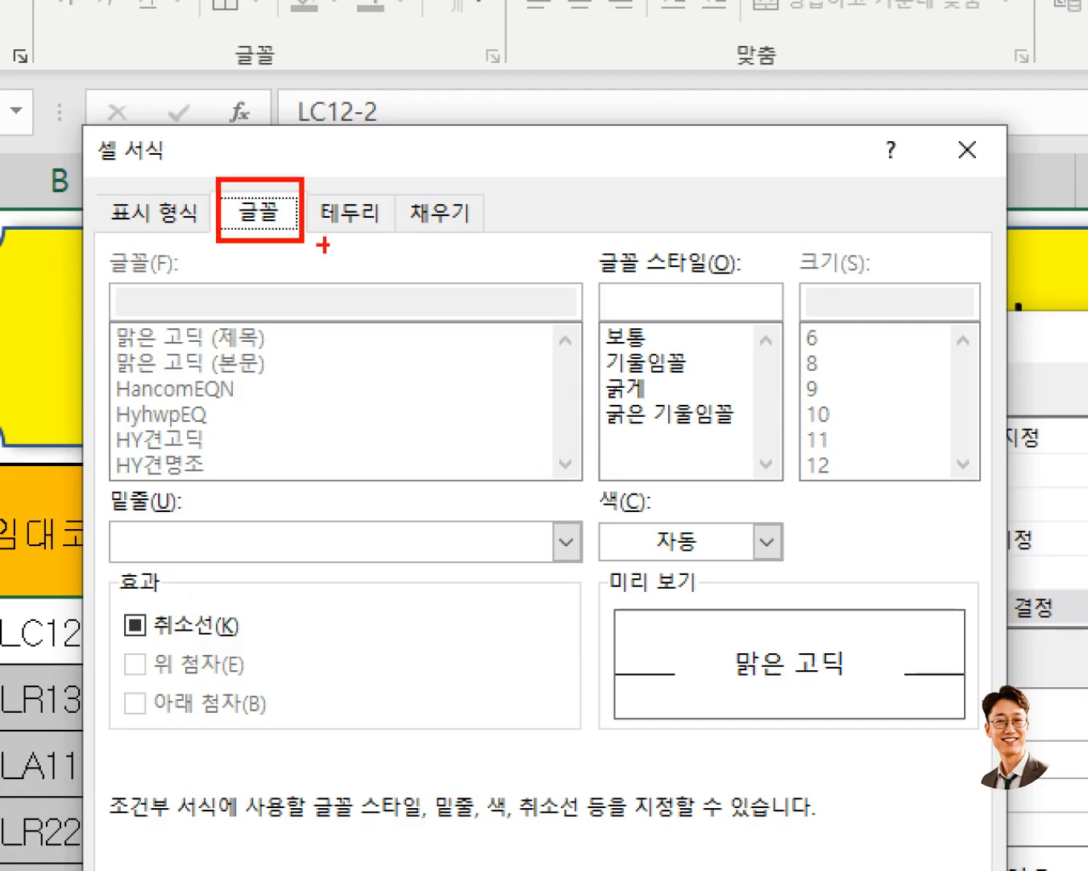
left_click_drag(398, 183, 483, 253)
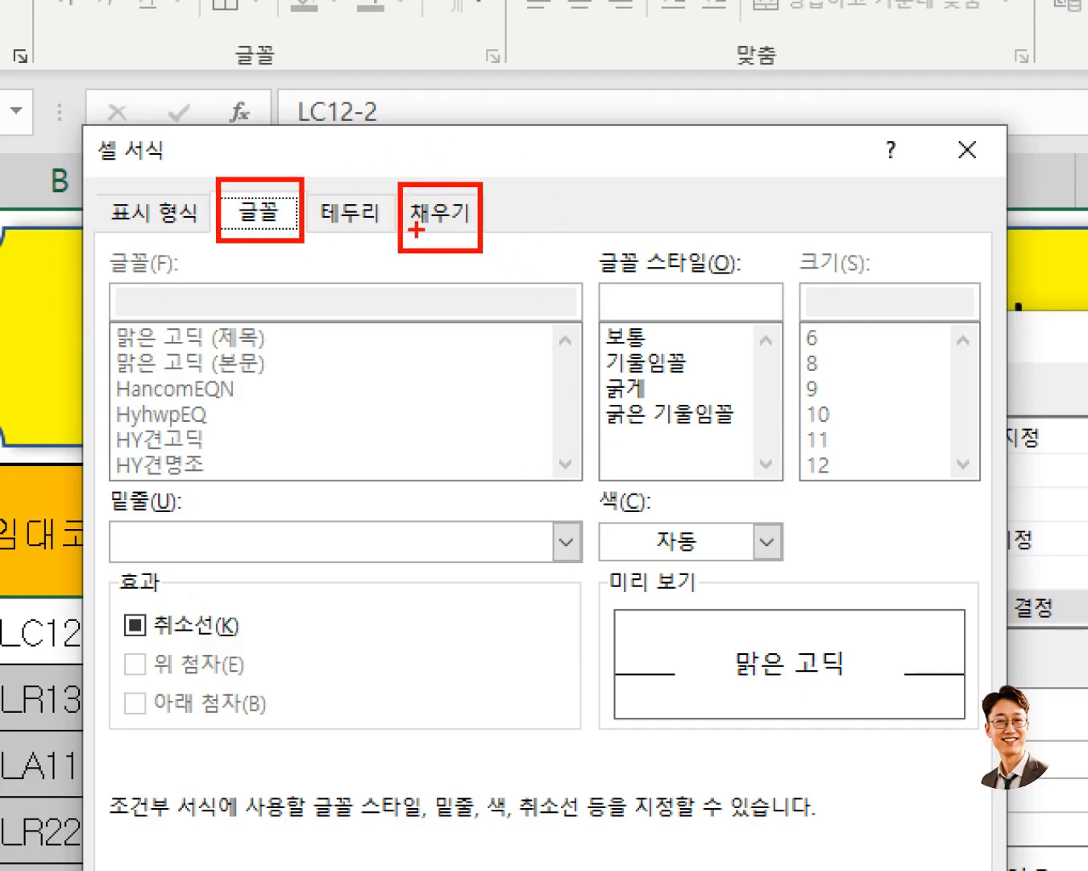
mouse_move(431, 232)
left_mouse_down()
mouse_move(476, 233)
mouse_move(435, 262)
left_mouse_up()
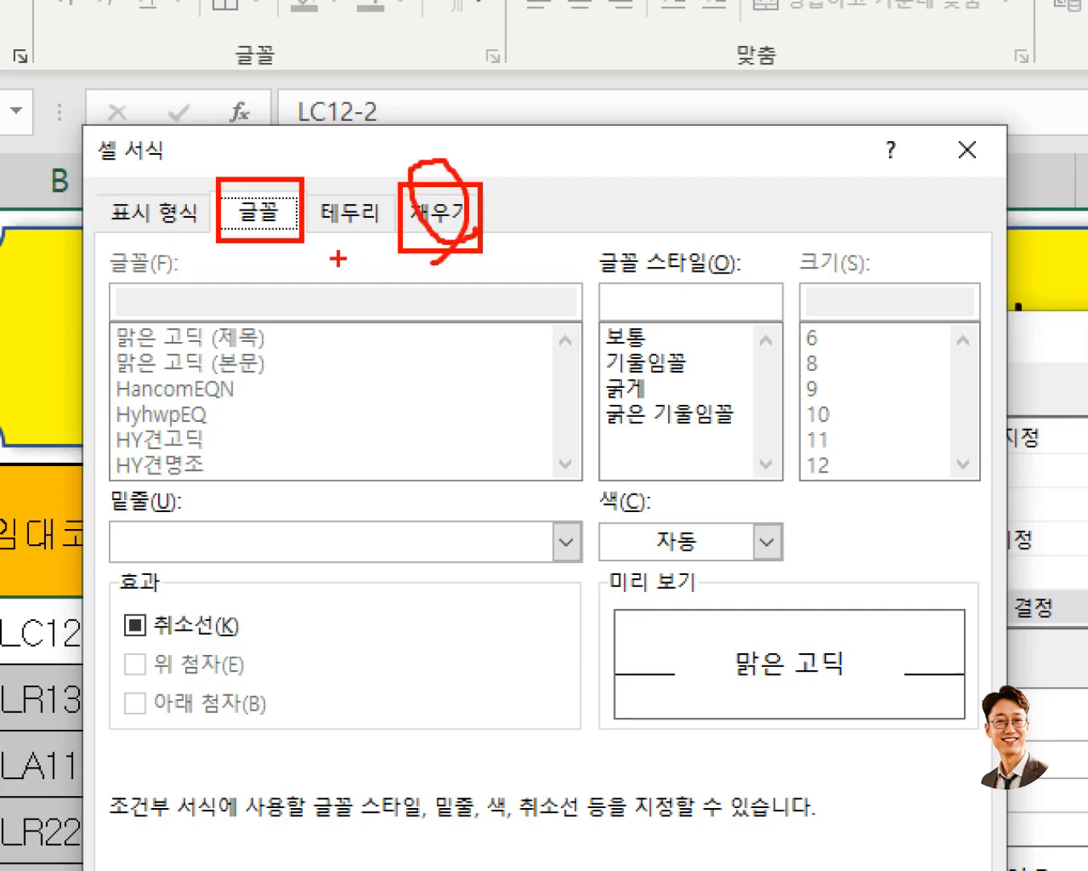
mouse_move(287, 236)
left_mouse_down()
mouse_move(282, 183)
mouse_move(287, 245)
left_mouse_up()
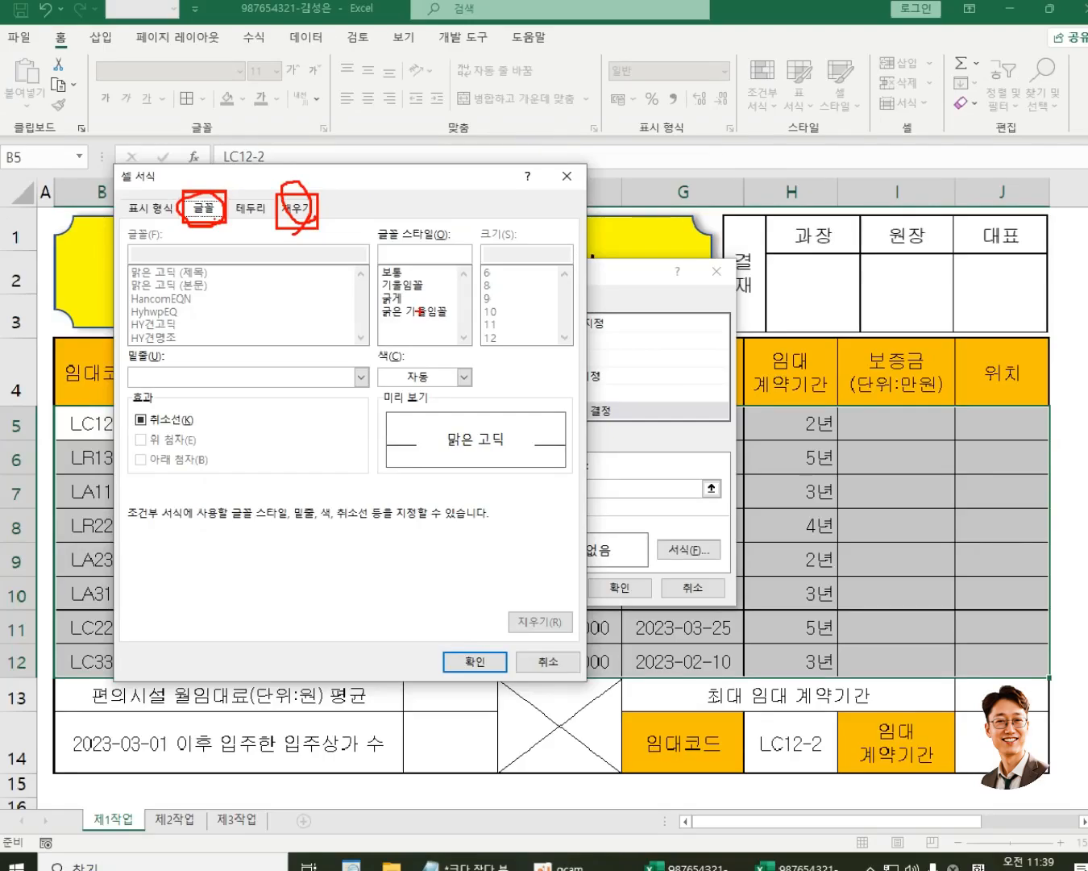
left_click(638, 391)
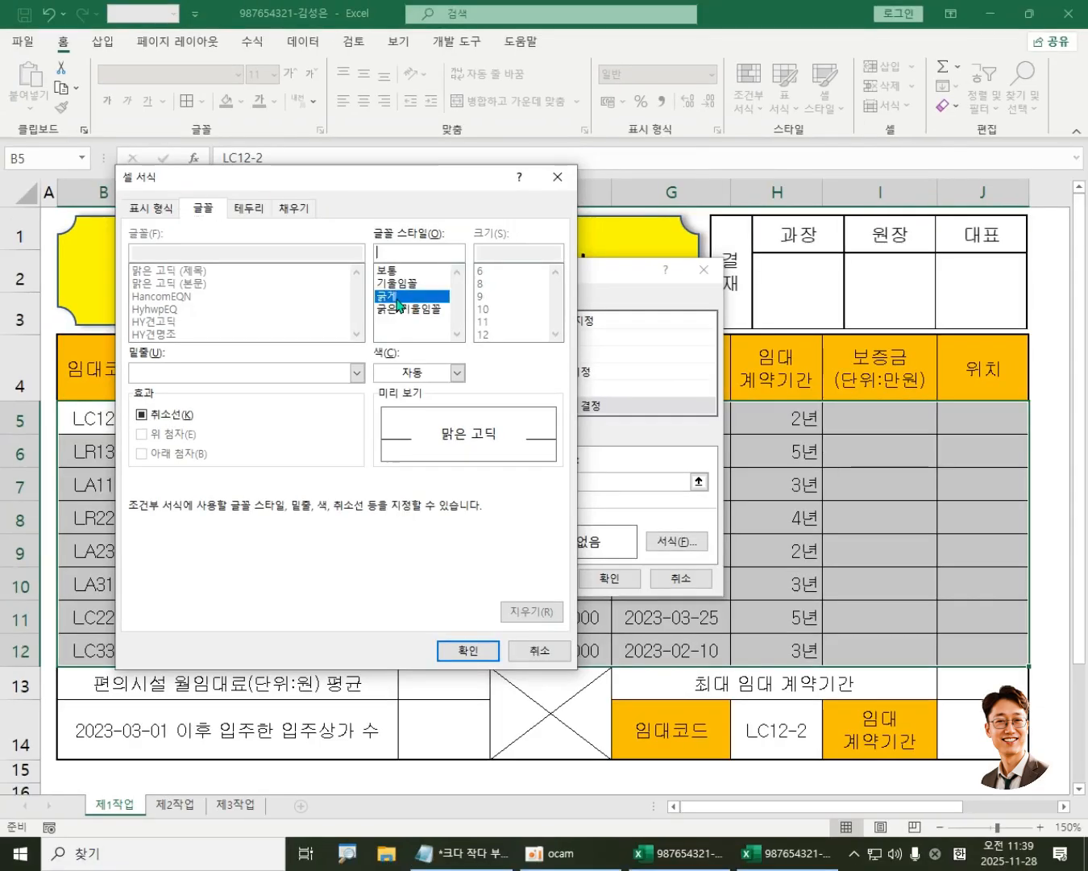
left_click(412, 374)
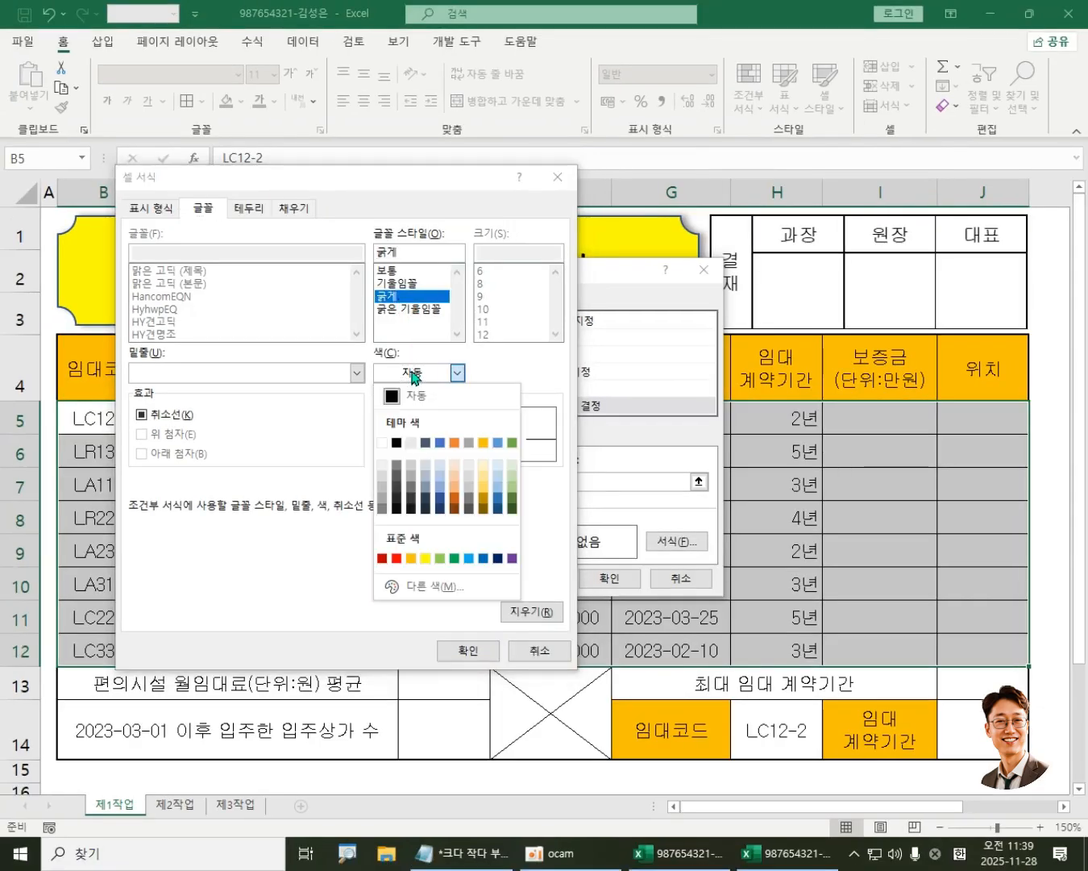
left_click(484, 558)
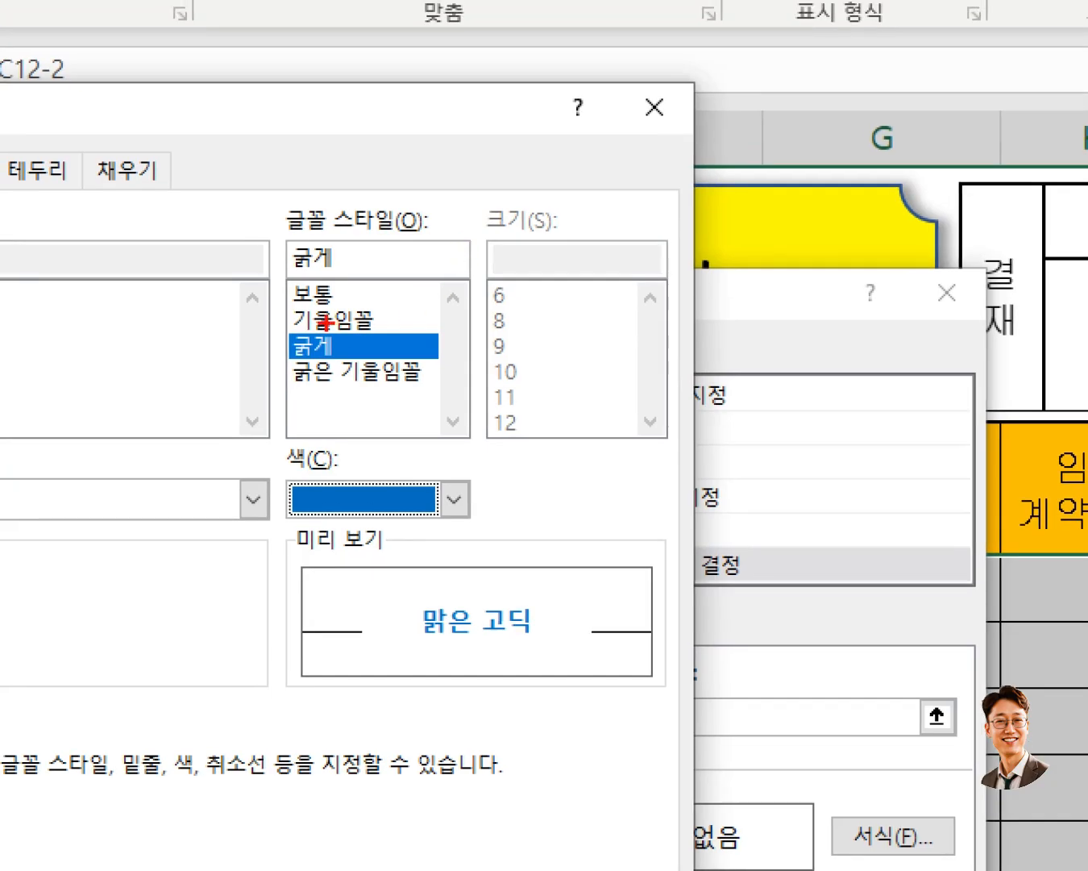
left_click_drag(431, 500, 525, 540)
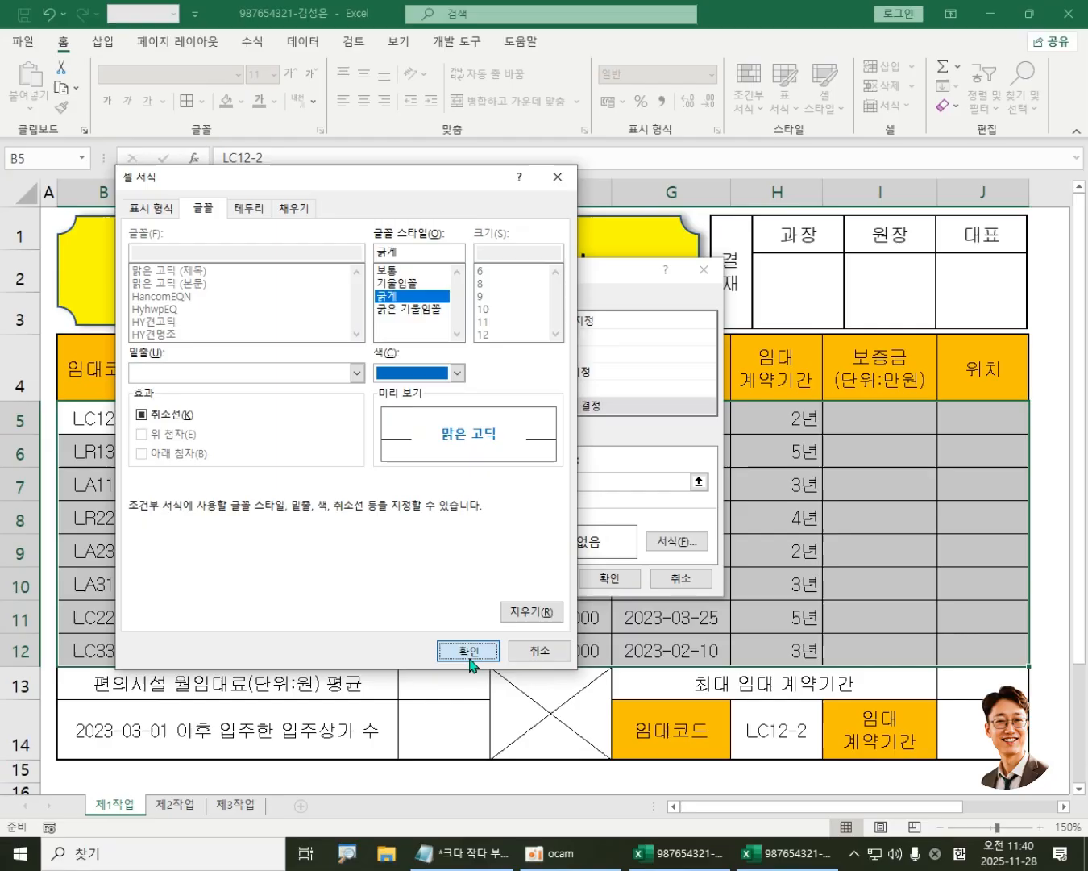
left_click(470, 657)
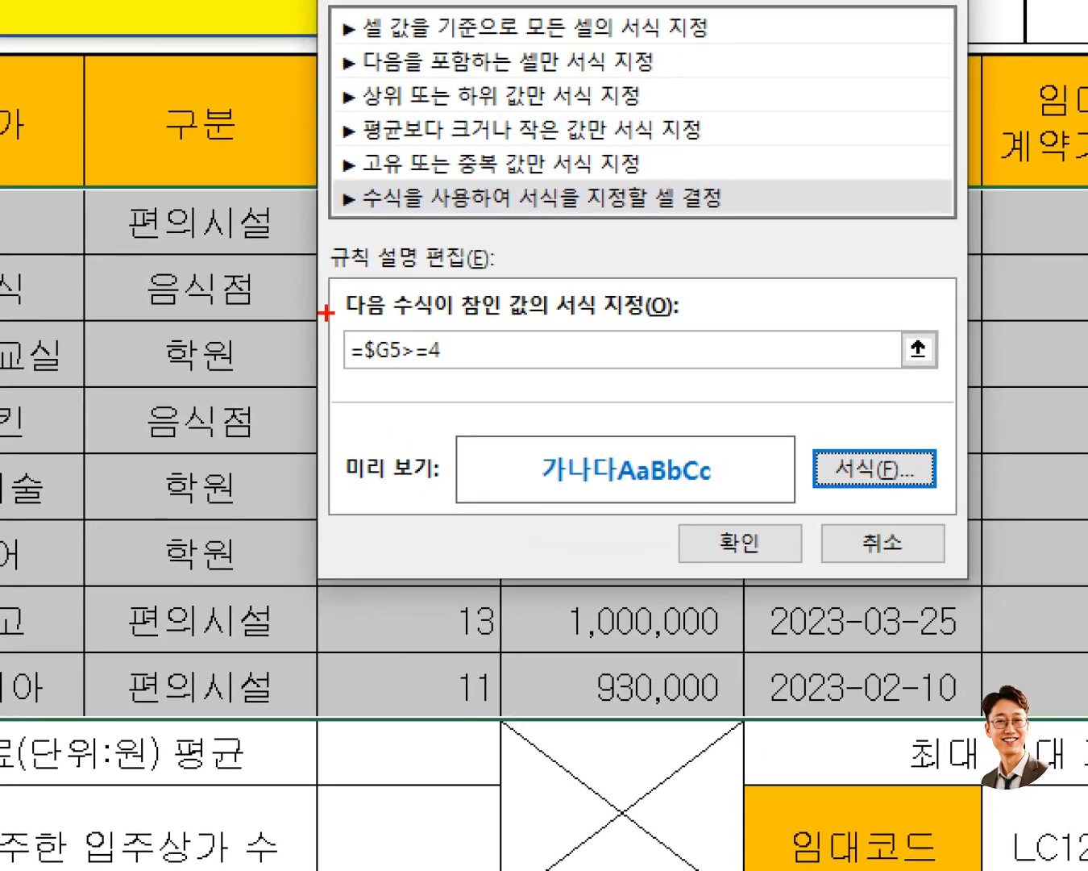
left_click_drag(326, 313, 554, 395)
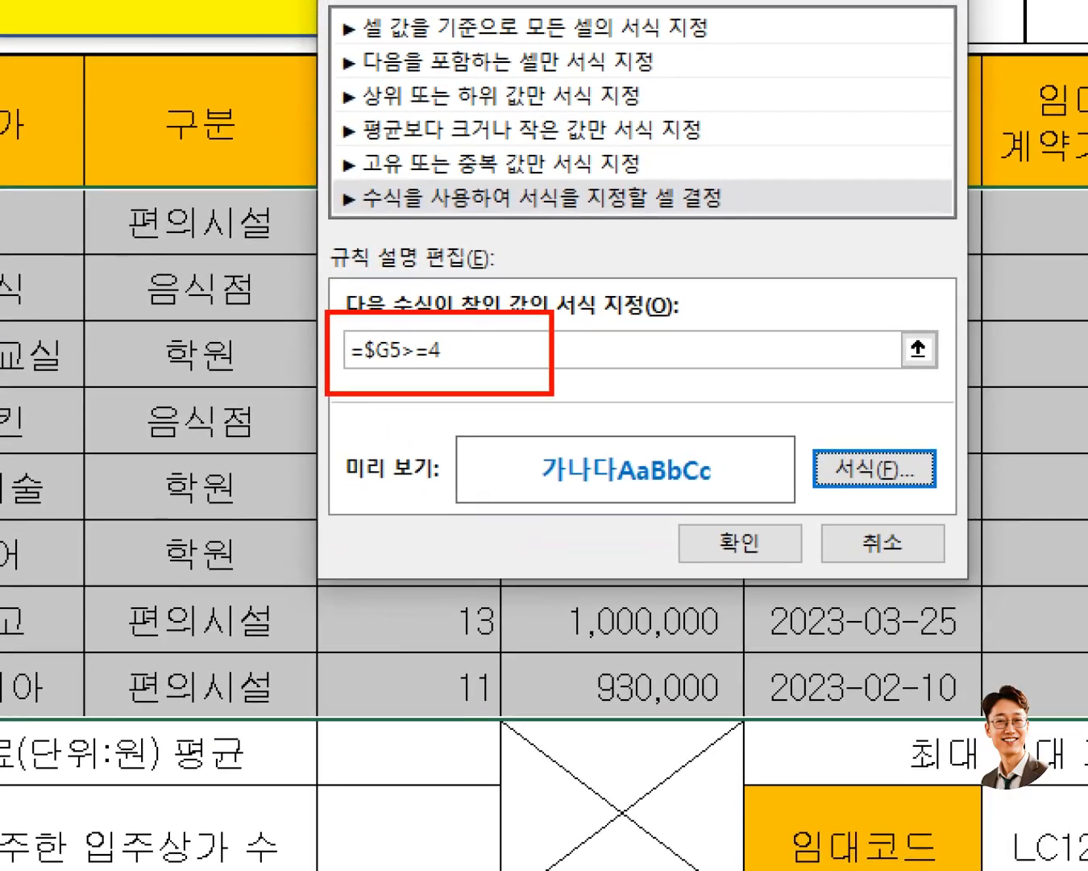
Step: Apply the new conditional formatting rule with formula =$G5>=4 and bold blue text to B5:J12
left_click_drag(482, 430, 779, 505)
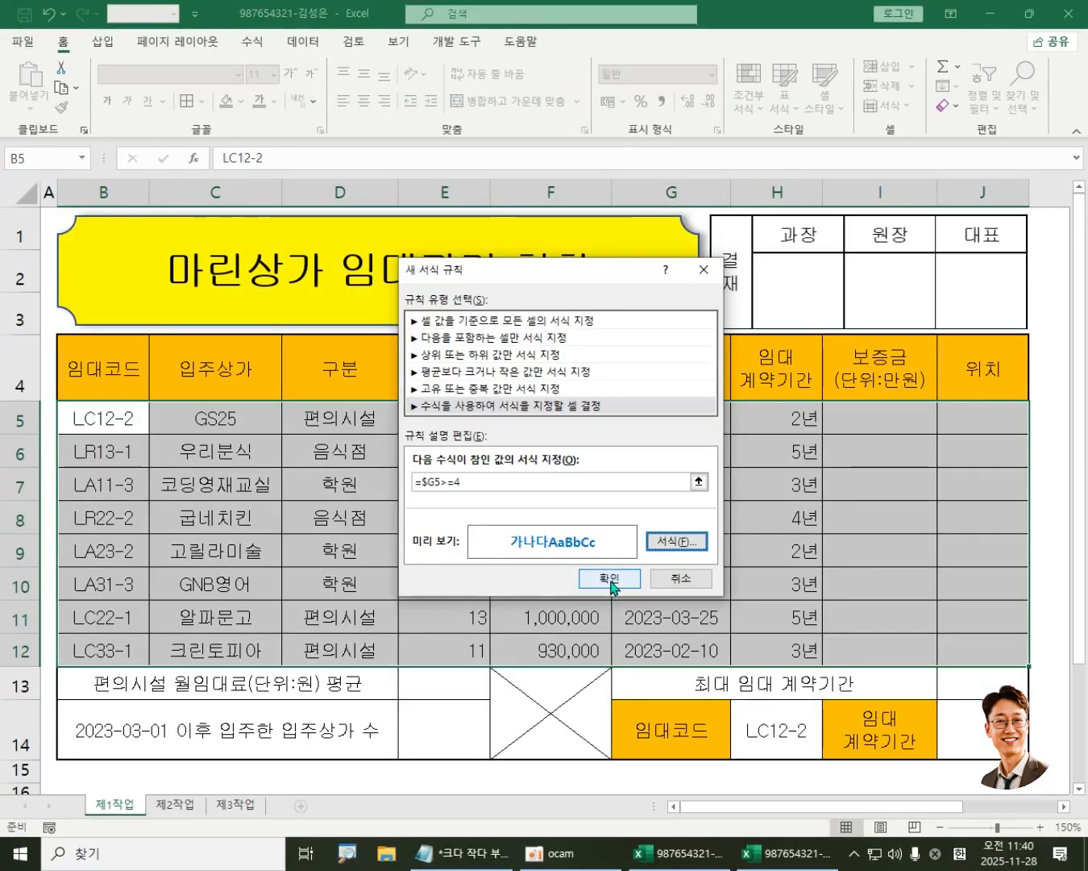
left_click(611, 581)
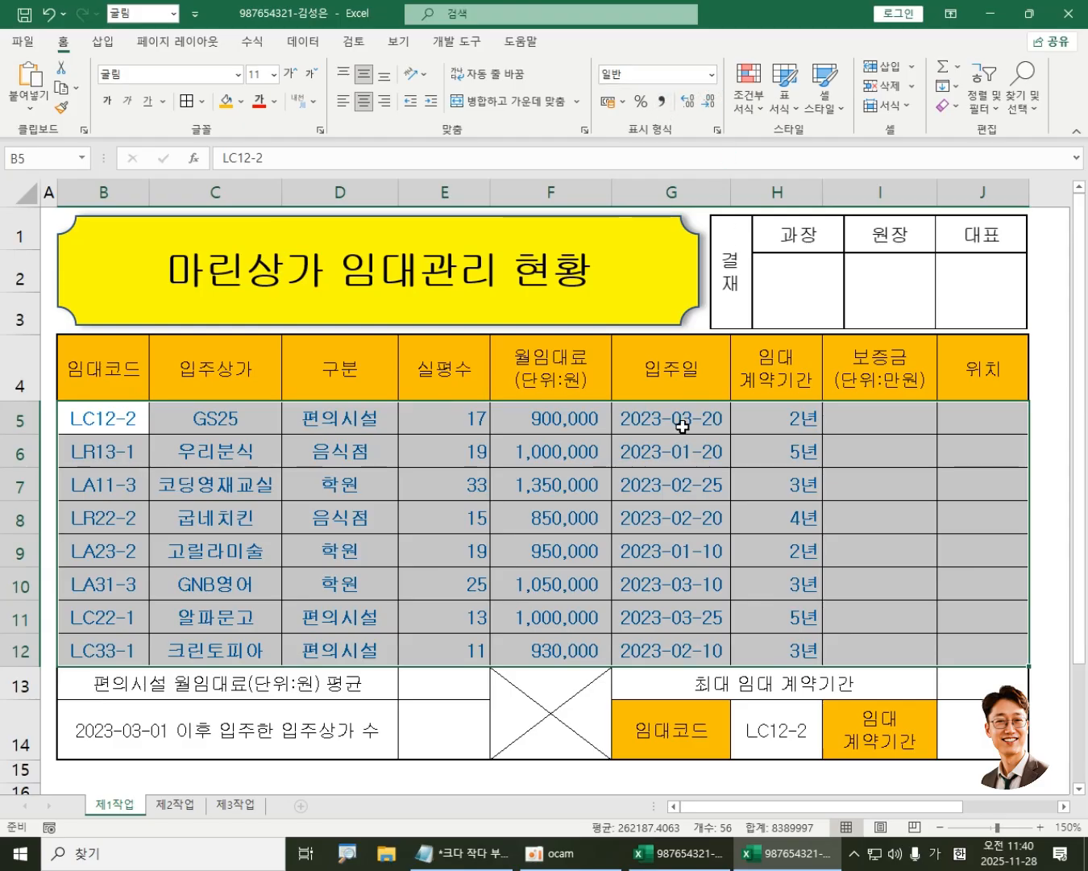
Step: Review the formula of the conditional formatting rule applied to B5:J12, leaving it unedited
left_click(751, 113)
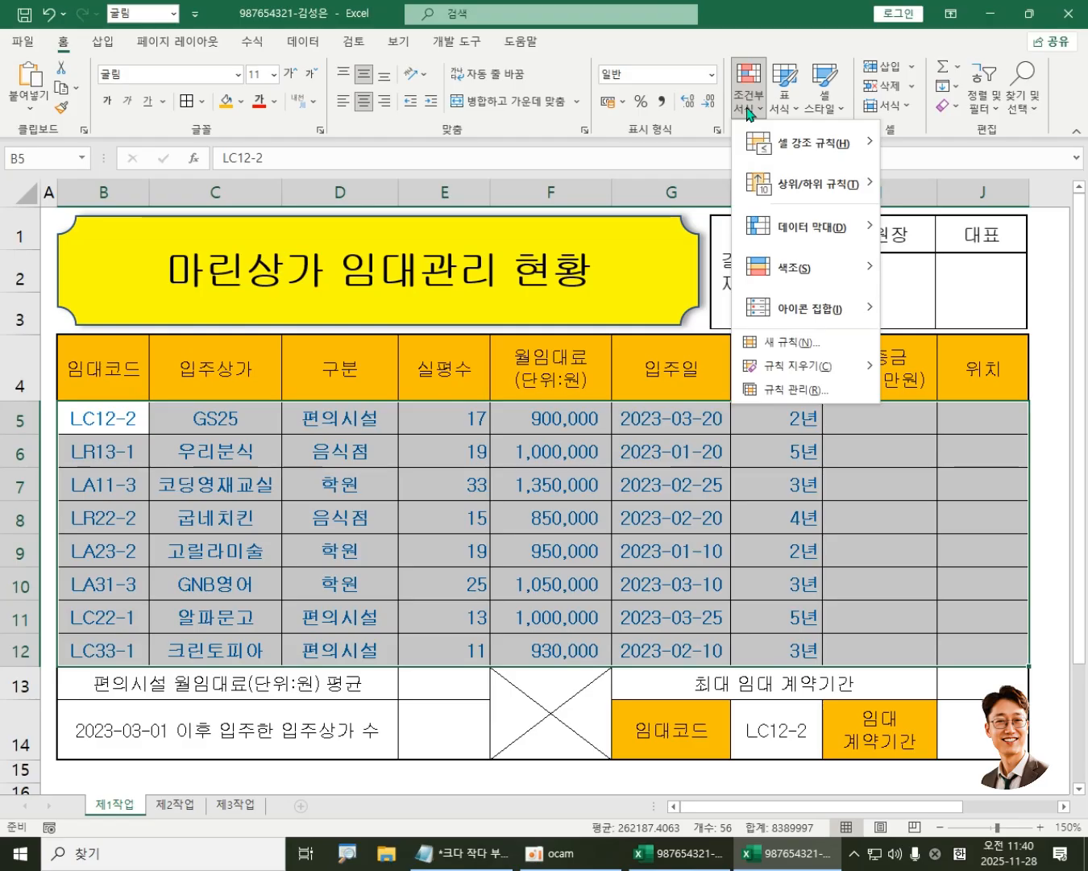
left_click(794, 390)
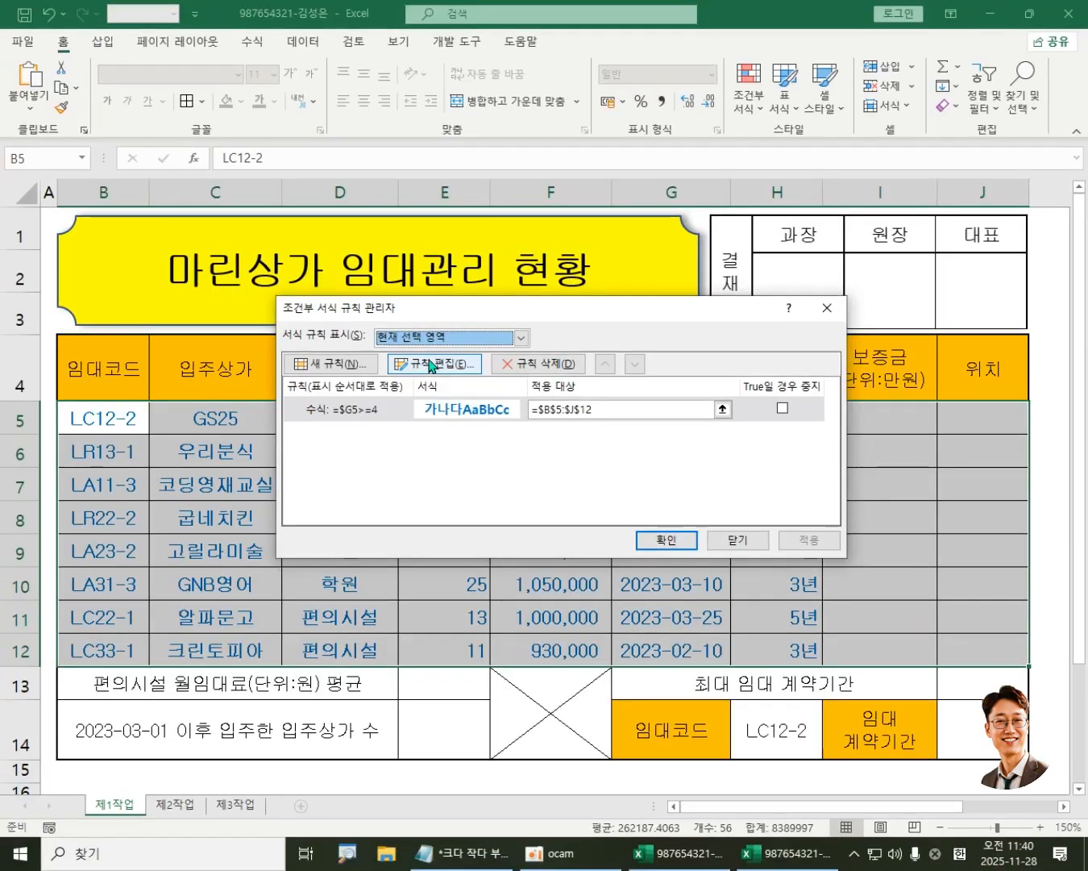
left_click(430, 365)
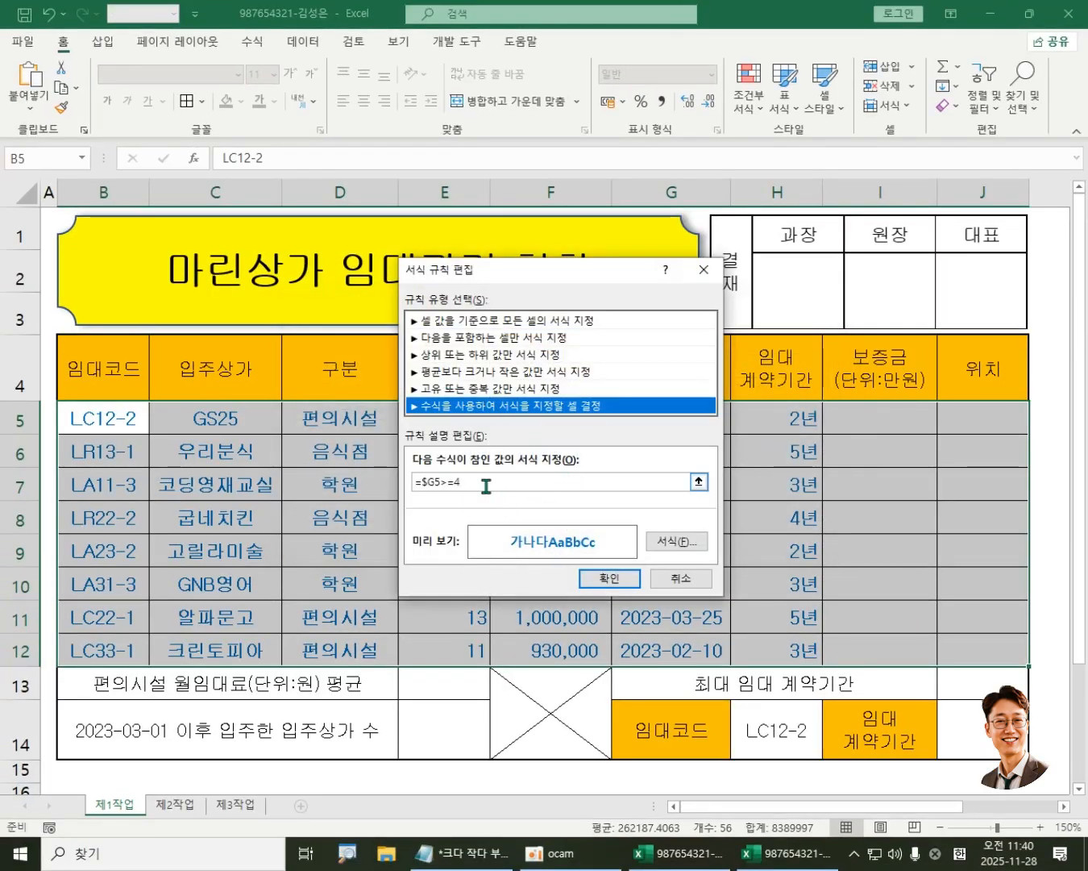
left_click_drag(563, 287, 484, 360)
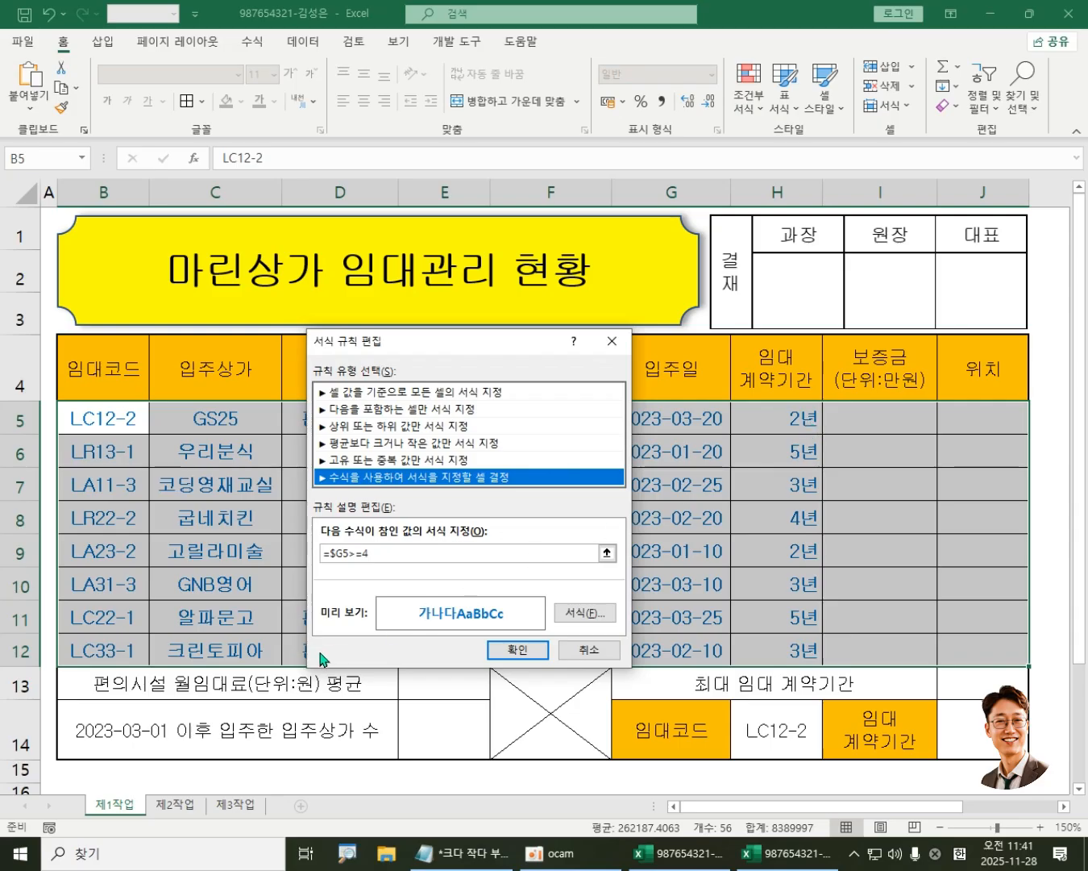
left_click(539, 655)
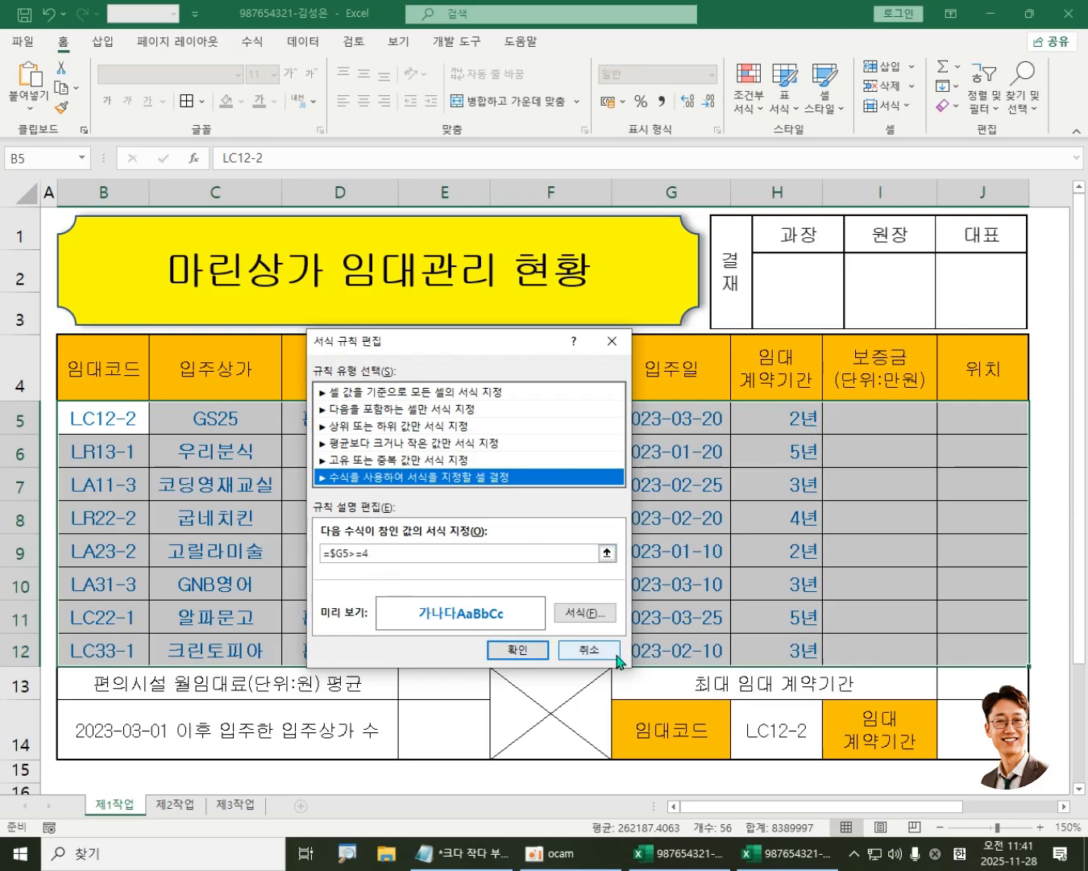
left_click(654, 552)
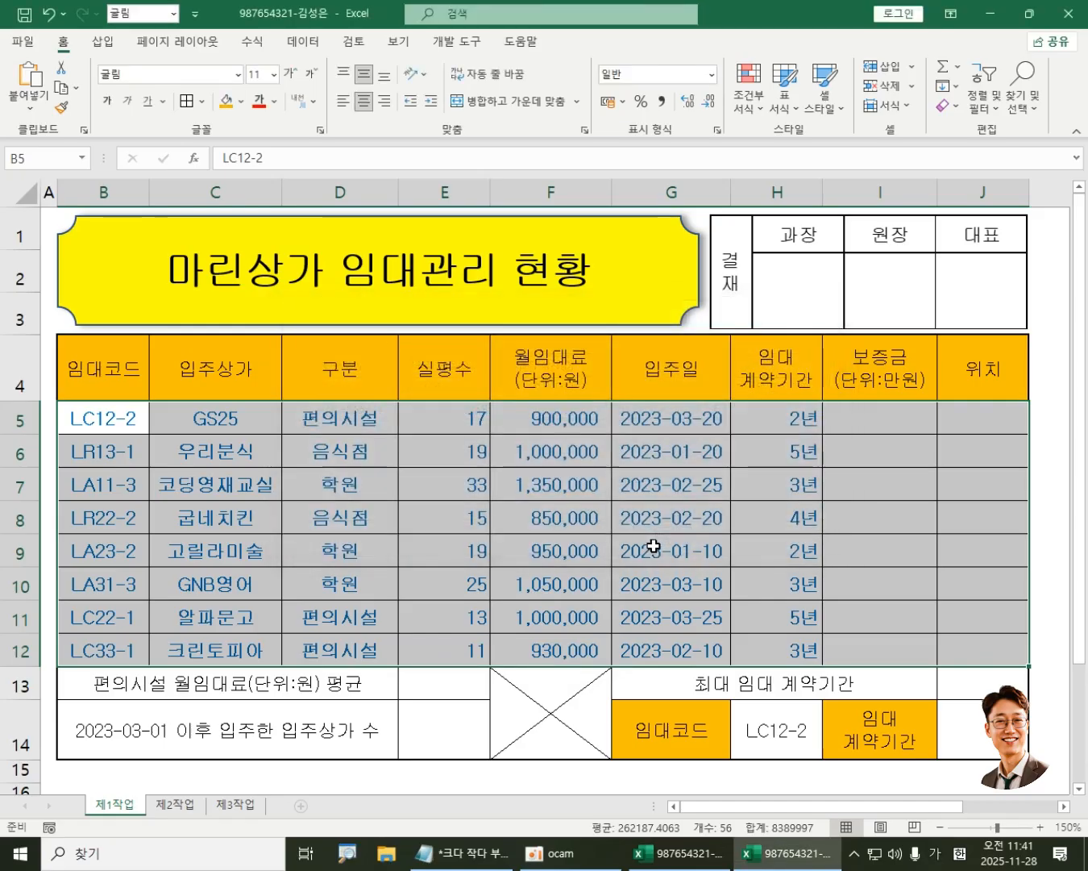
Step: Inspect the underlying values in the contract period column (임대 계약기간), rows 5 to 12
left_click(775, 419)
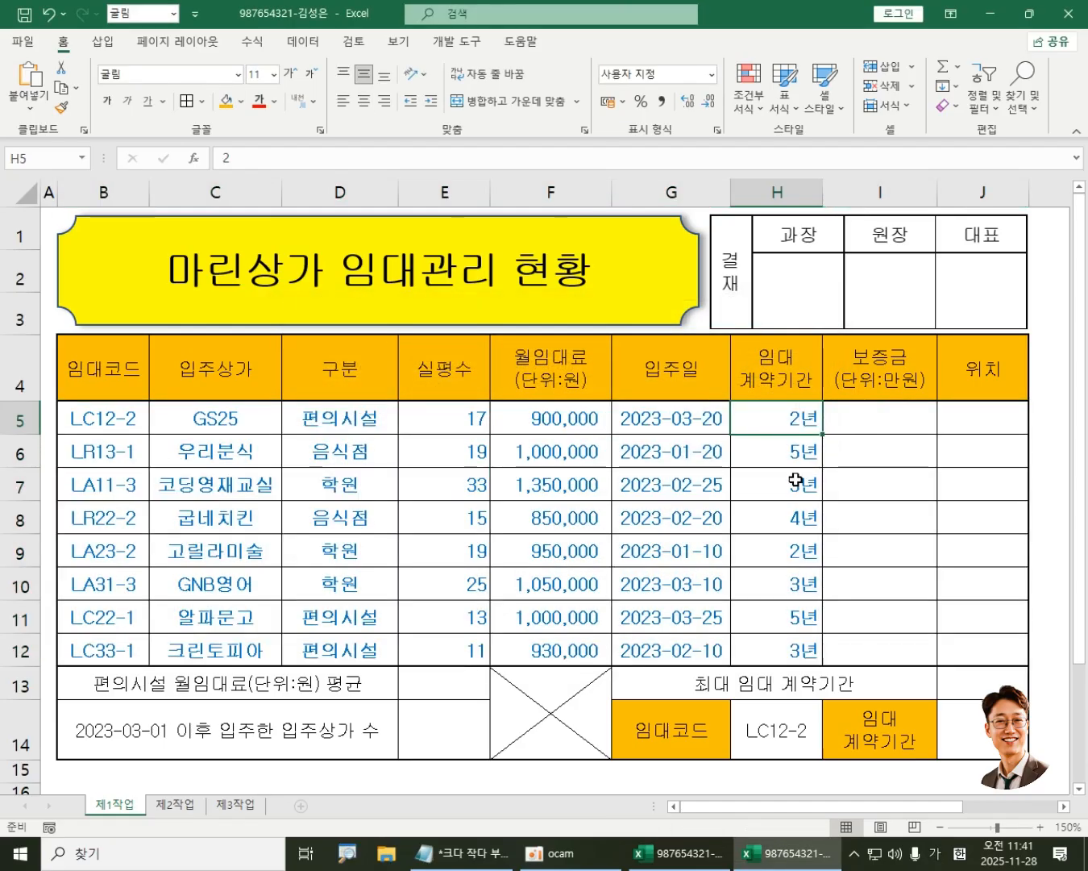
left_click(777, 523)
left_click(776, 591)
left_click(785, 615)
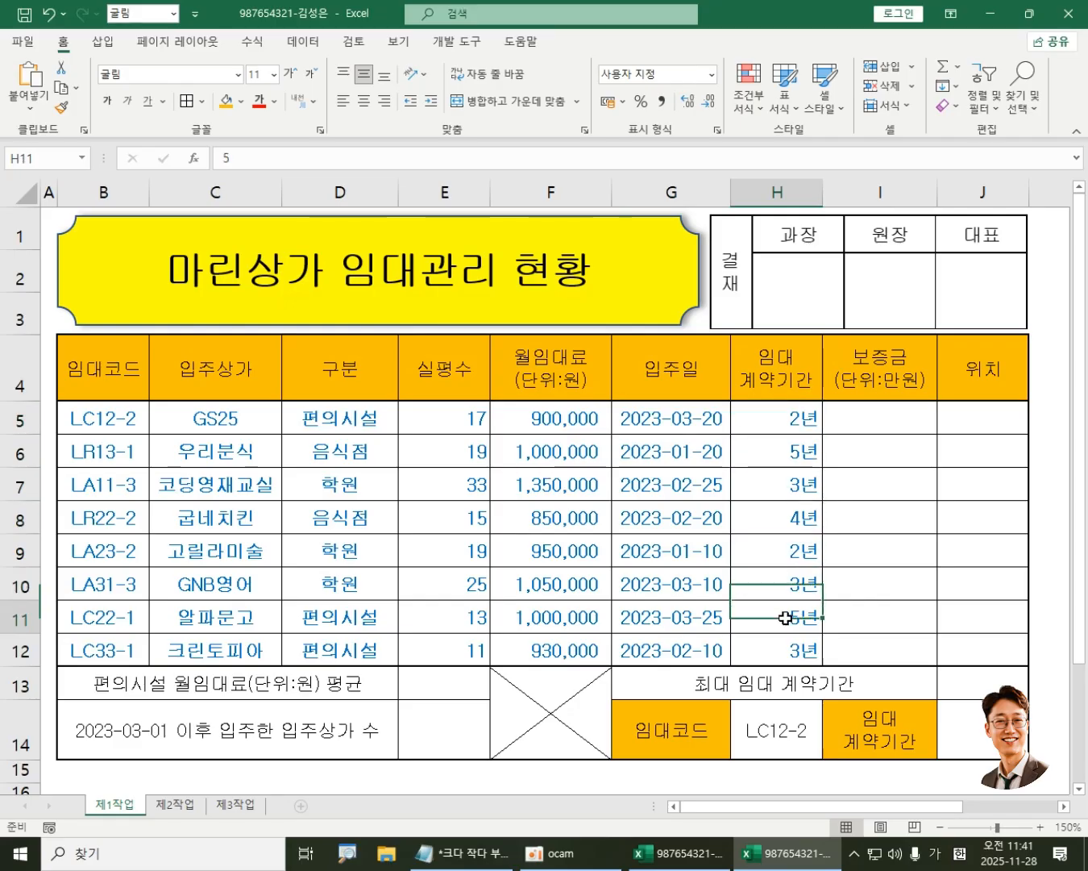
left_click(791, 644)
left_click(779, 539)
left_click(768, 477)
left_click(779, 417)
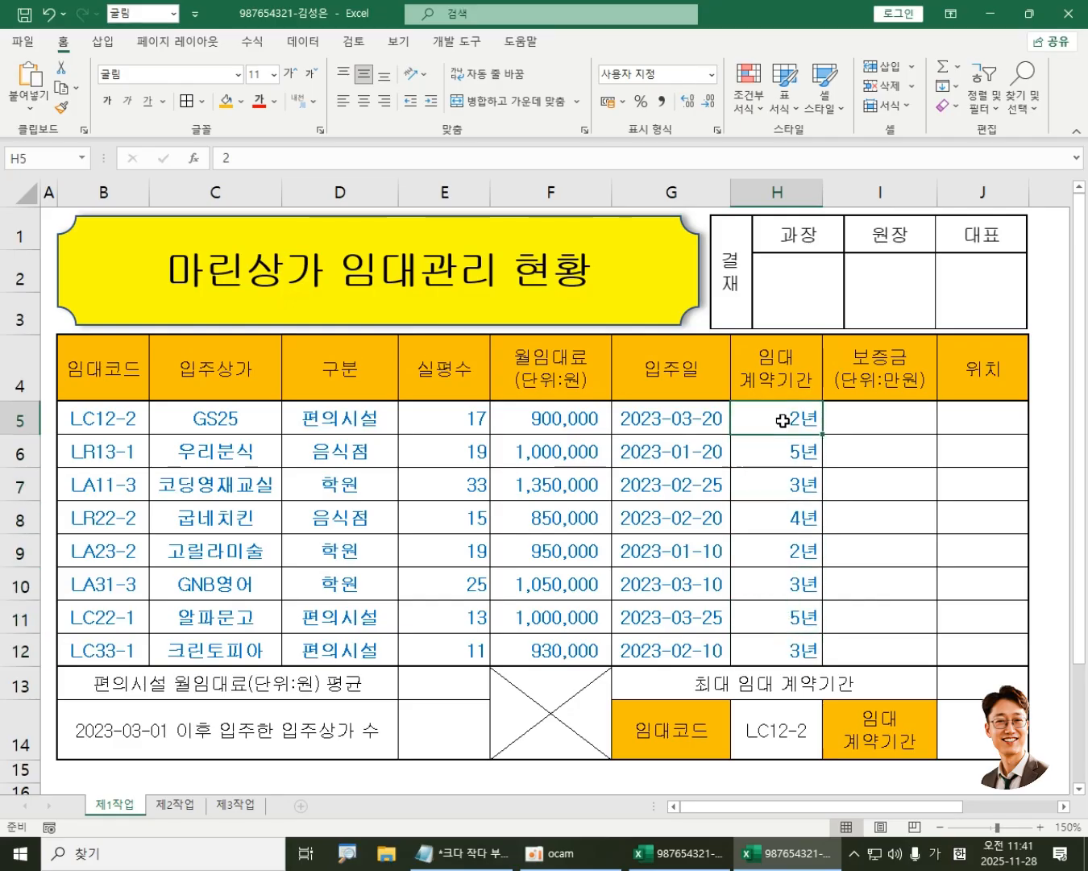
Step: Open the conditional formatting rule applied to B5:J12 for editing
left_click_drag(68, 417, 1024, 657)
left_click(757, 98)
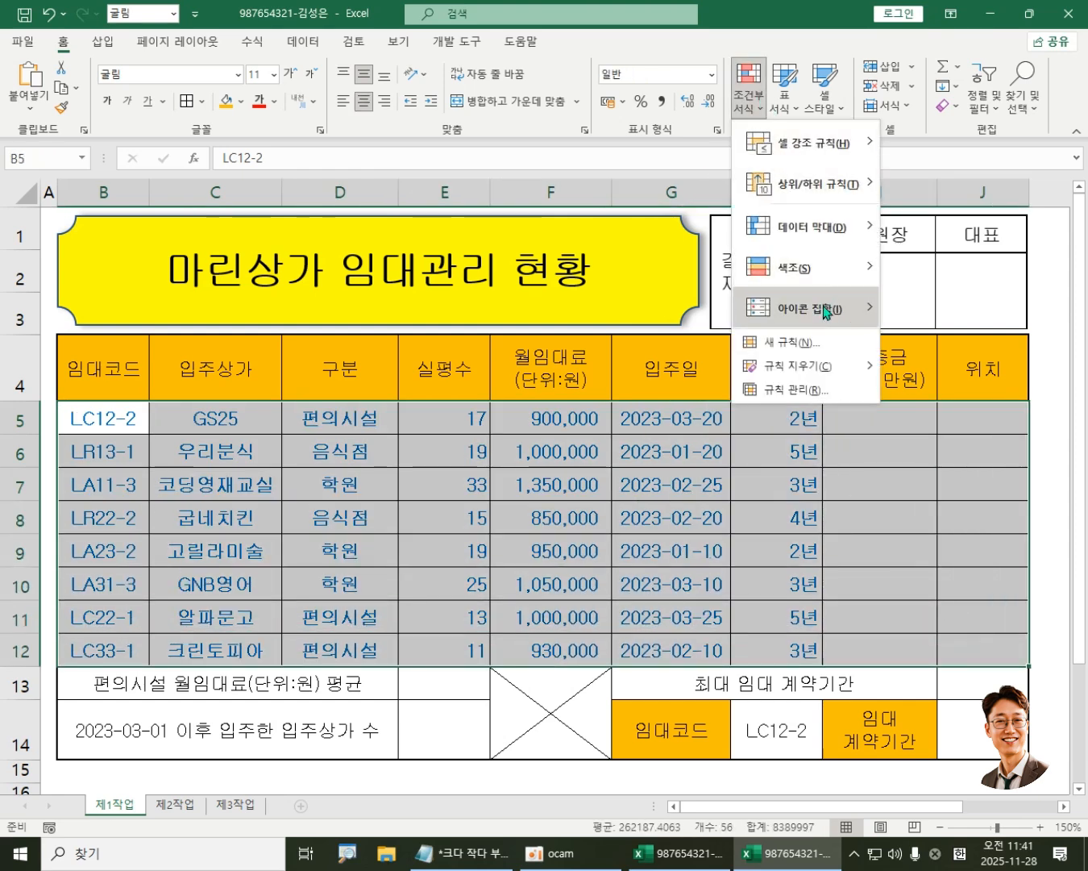
left_click(819, 392)
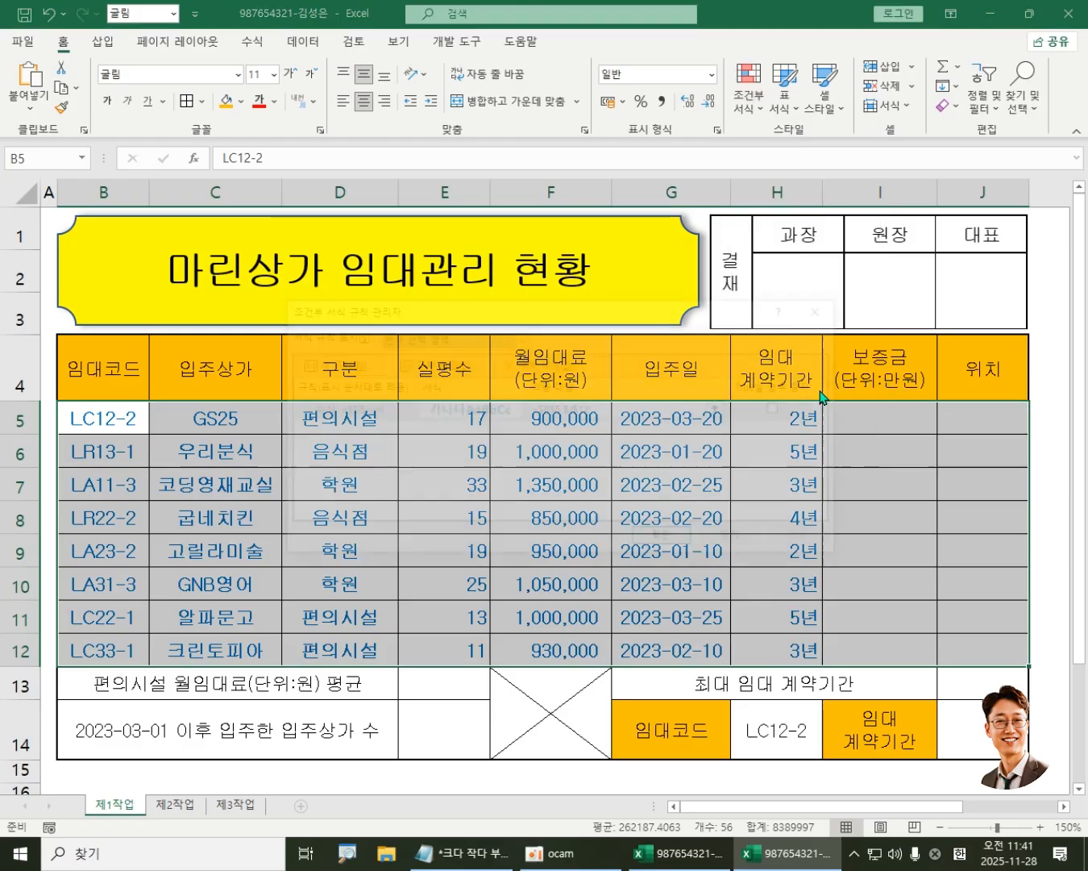
left_click_drag(565, 311, 447, 357)
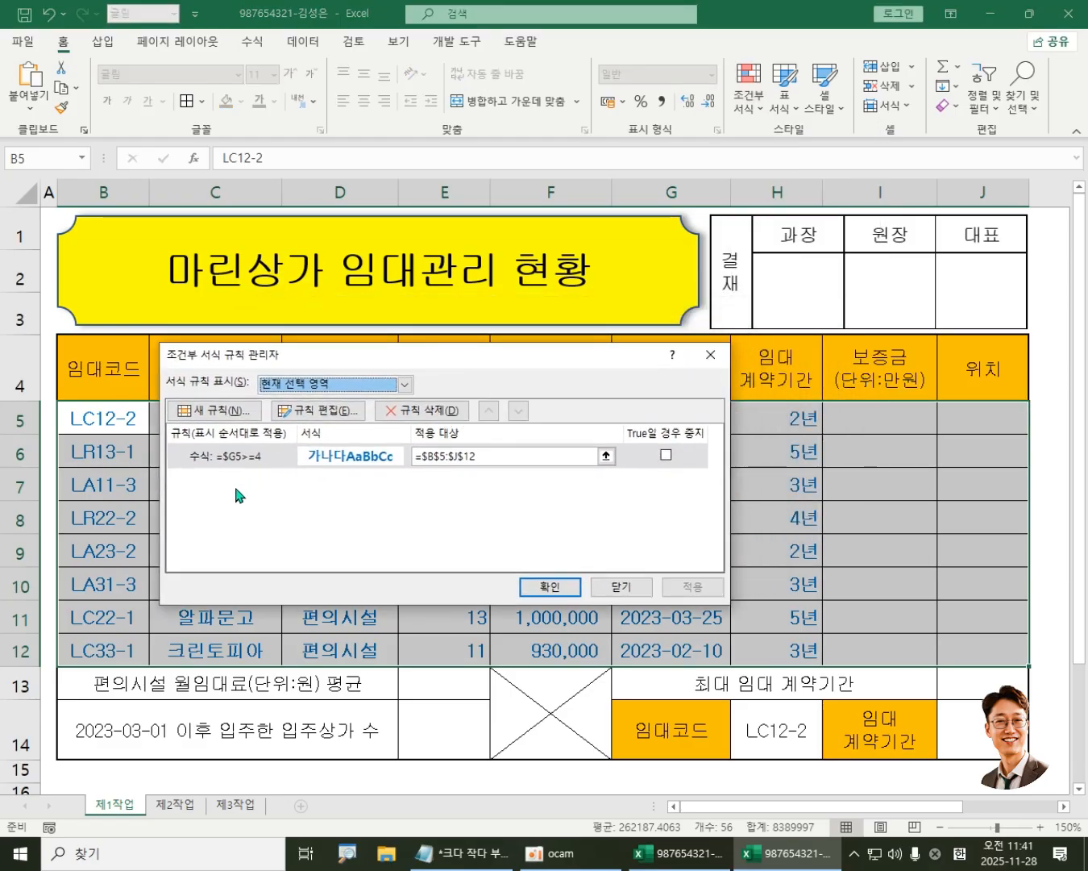
left_click(243, 459)
left_click(318, 410)
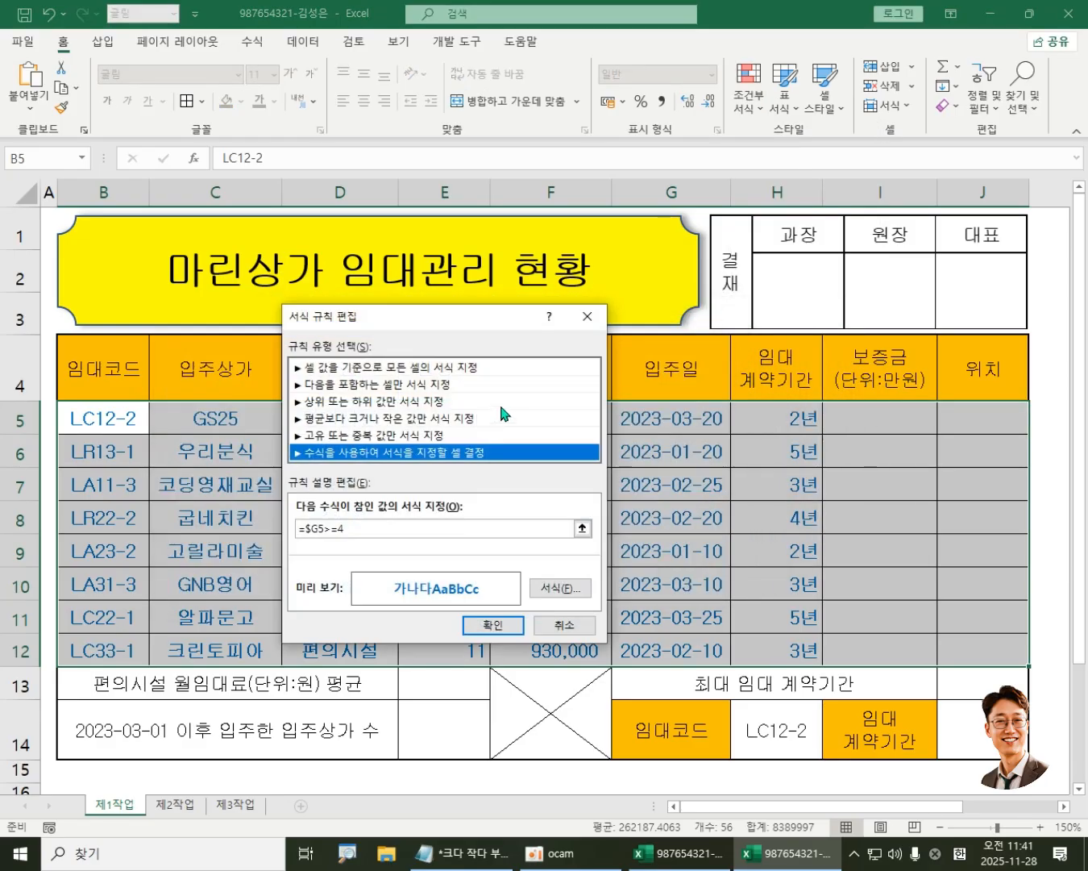
Step: Compare the cell reference in the rule's formula with the move-in date (입주일) and contract period (임대 계약기간) columns
left_click_drag(443, 321, 422, 293)
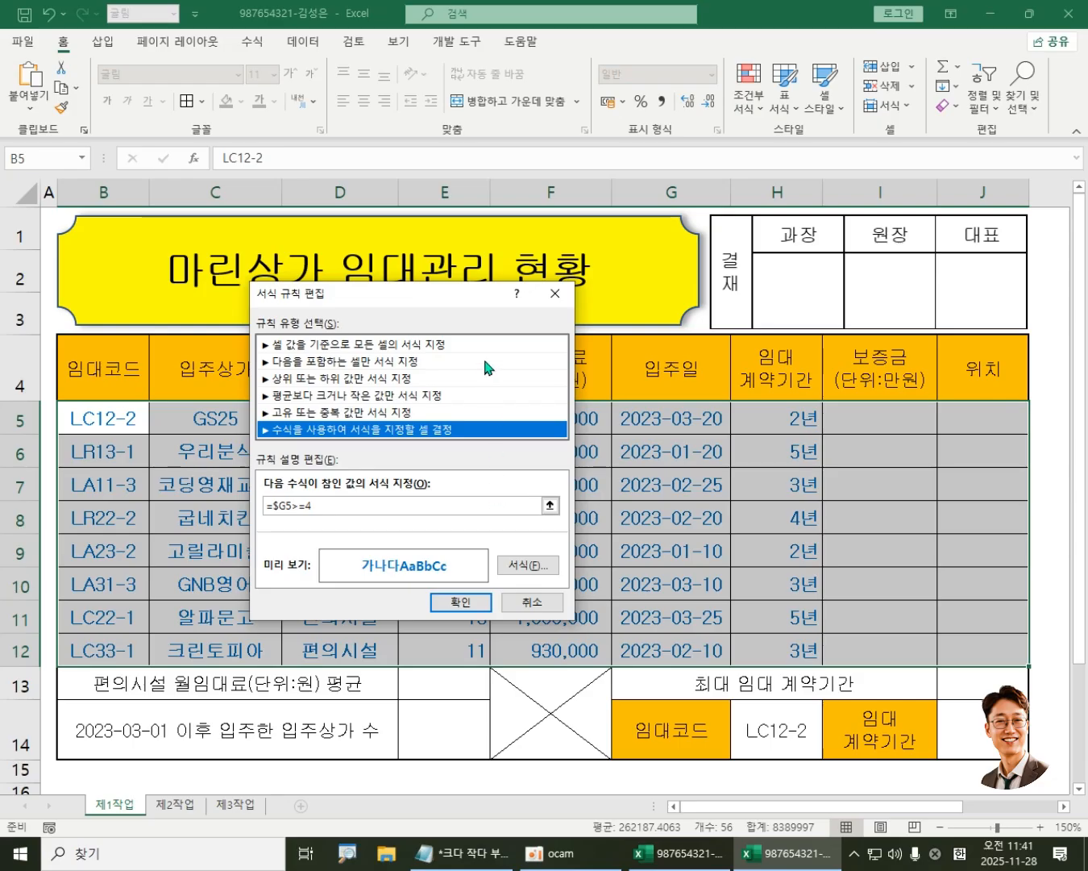
left_click_drag(443, 304, 586, 240)
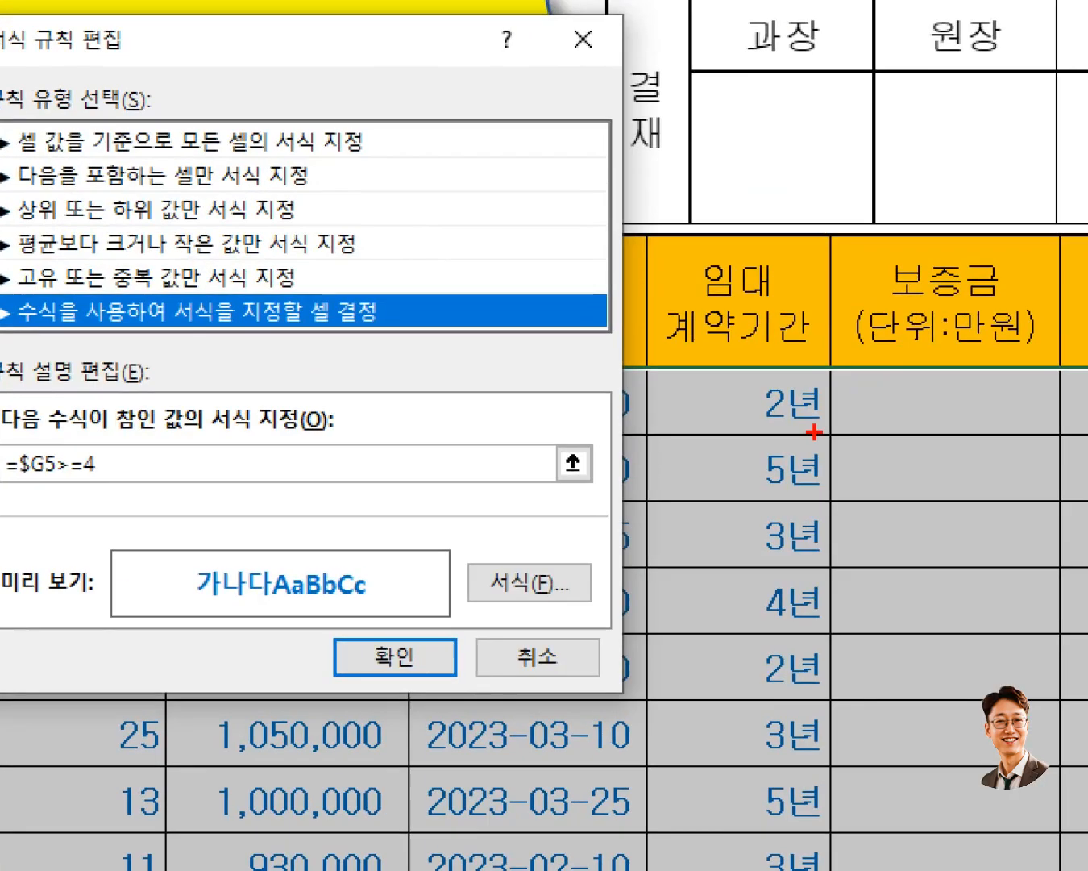
left_click_drag(708, 360, 846, 438)
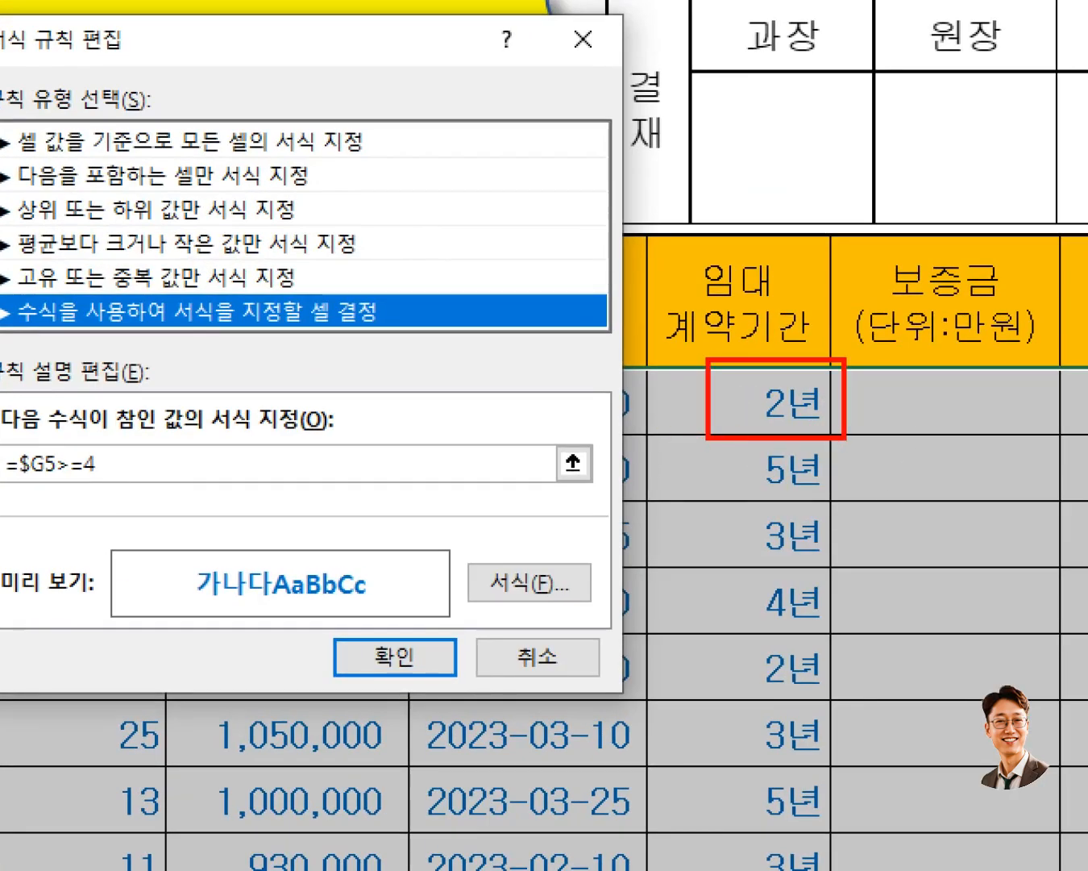
key("Escape")
left_click_drag(604, 236, 428, 242)
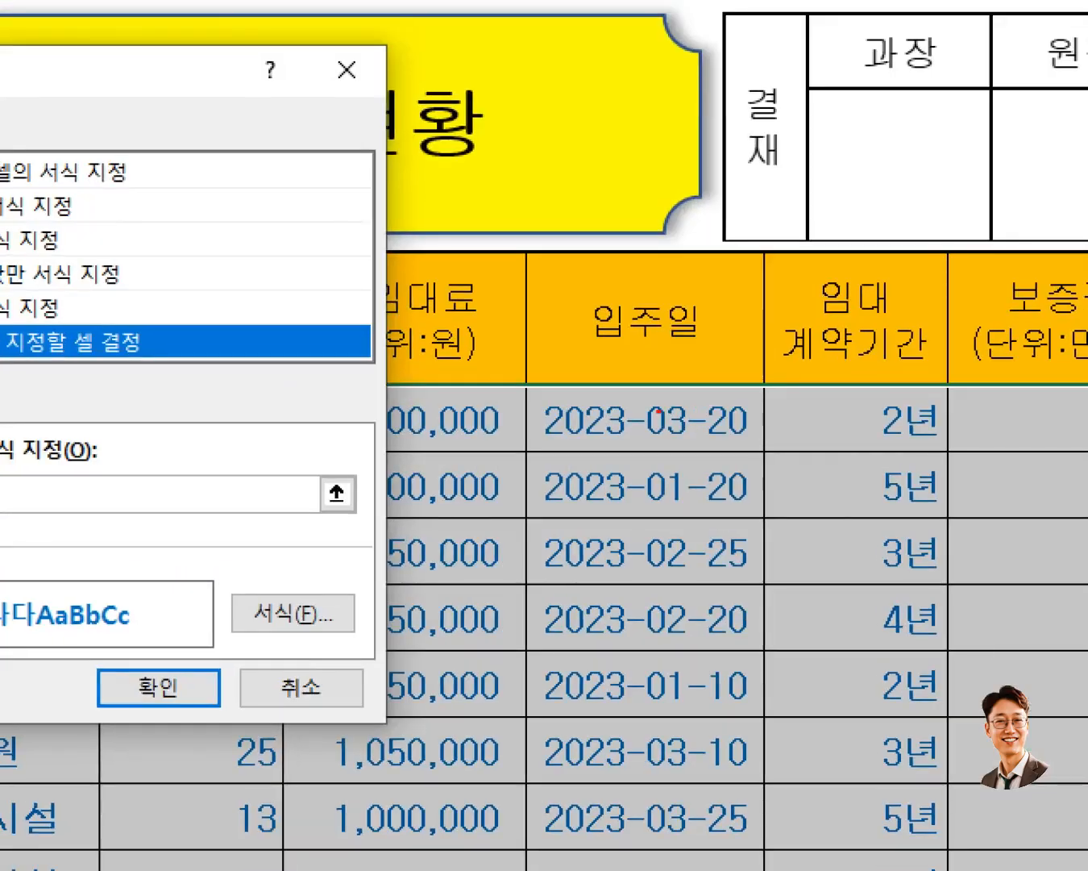
left_click_drag(612, 403, 735, 436)
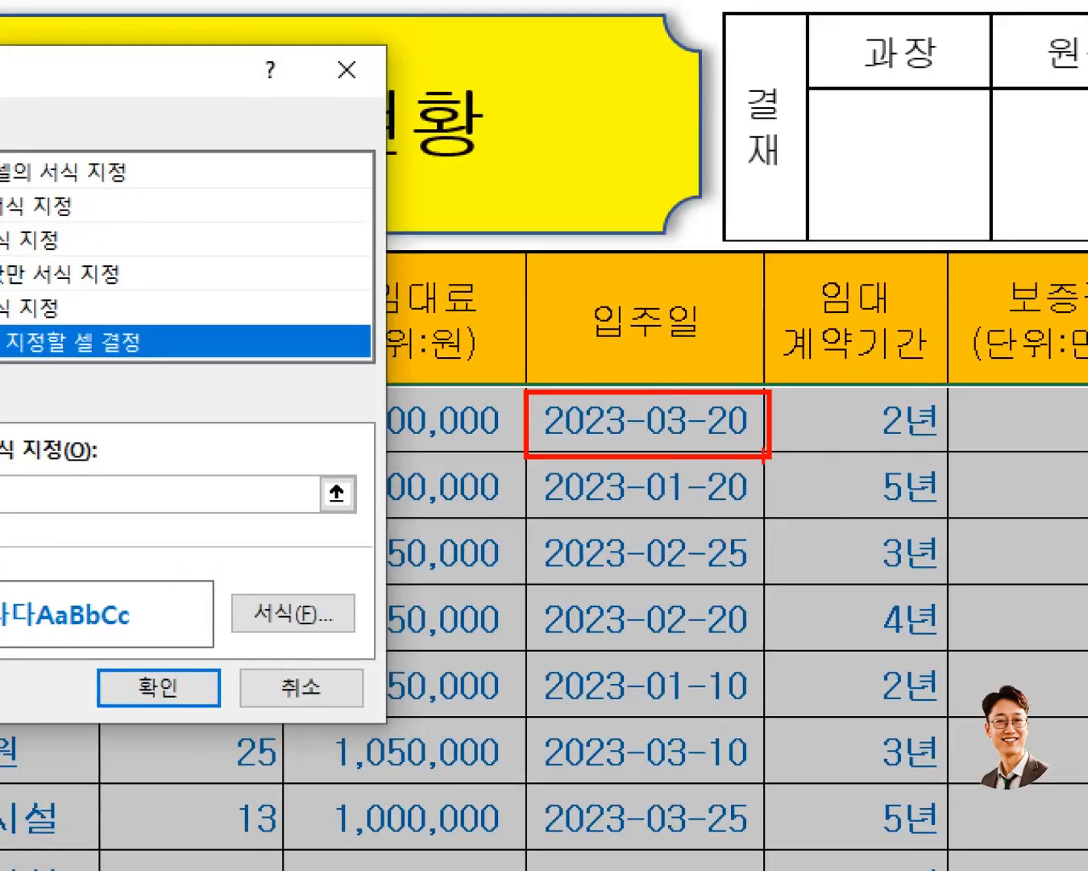
key("Escape")
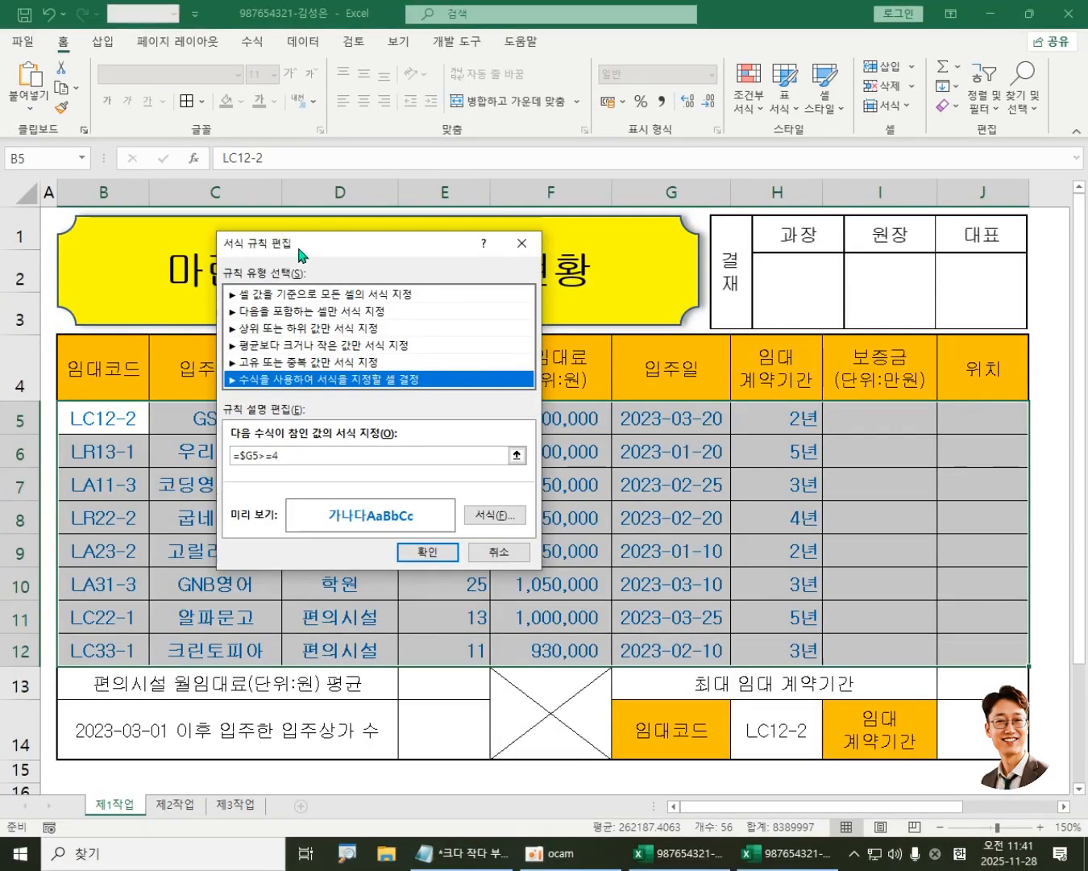
left_click_drag(361, 241, 551, 225)
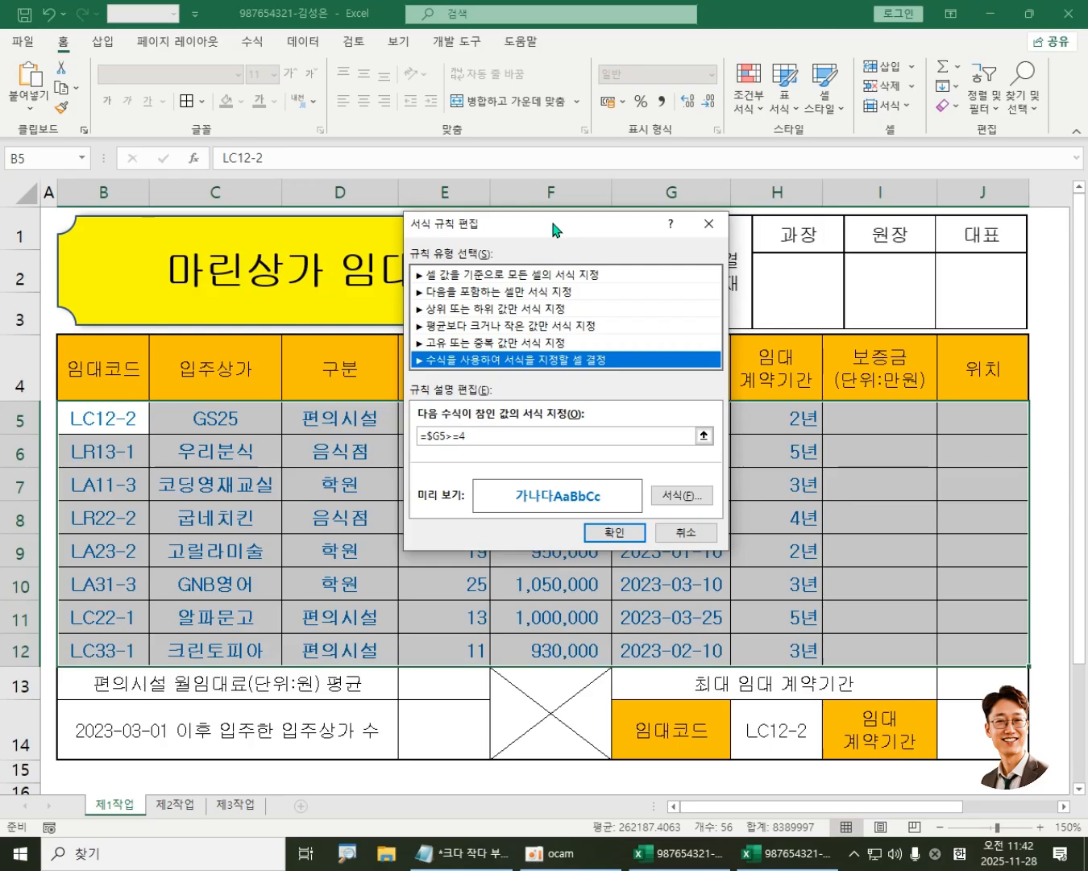
mouse_move(553, 230)
left_mouse_down()
mouse_move(530, 215)
mouse_move(550, 213)
left_mouse_up()
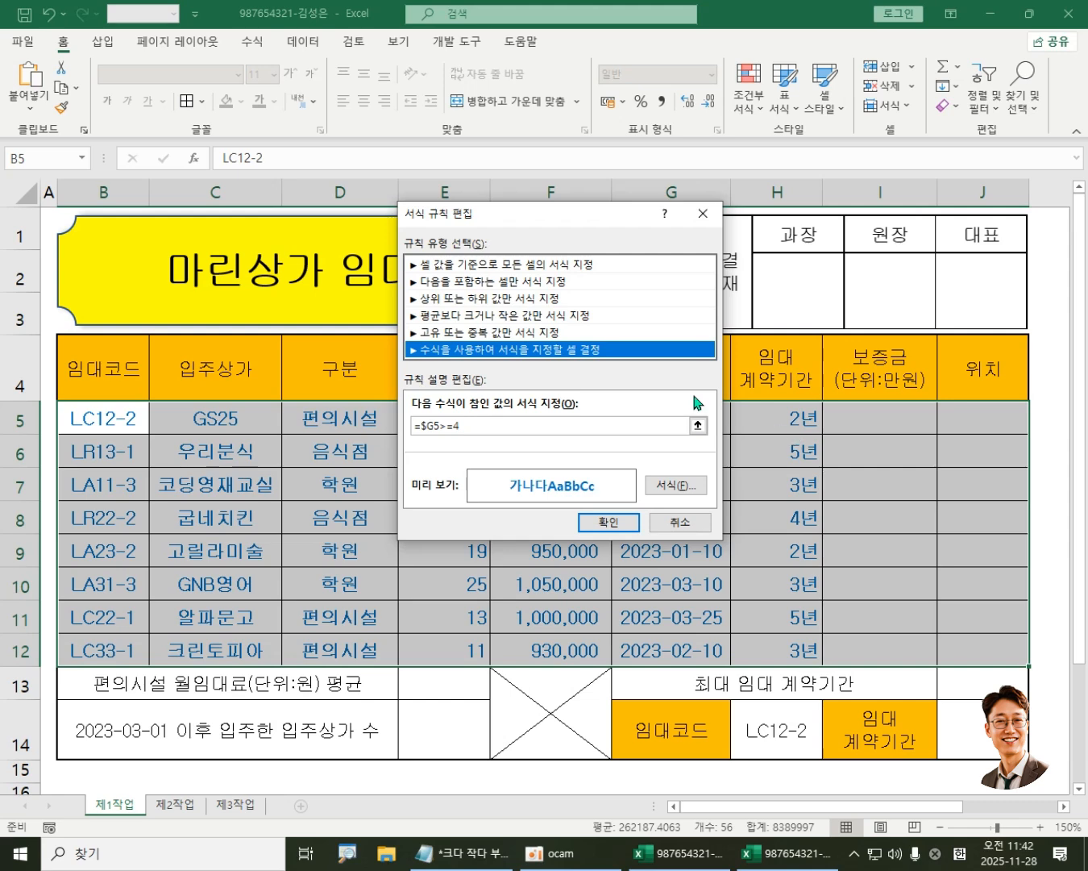
left_click_drag(546, 215, 436, 206)
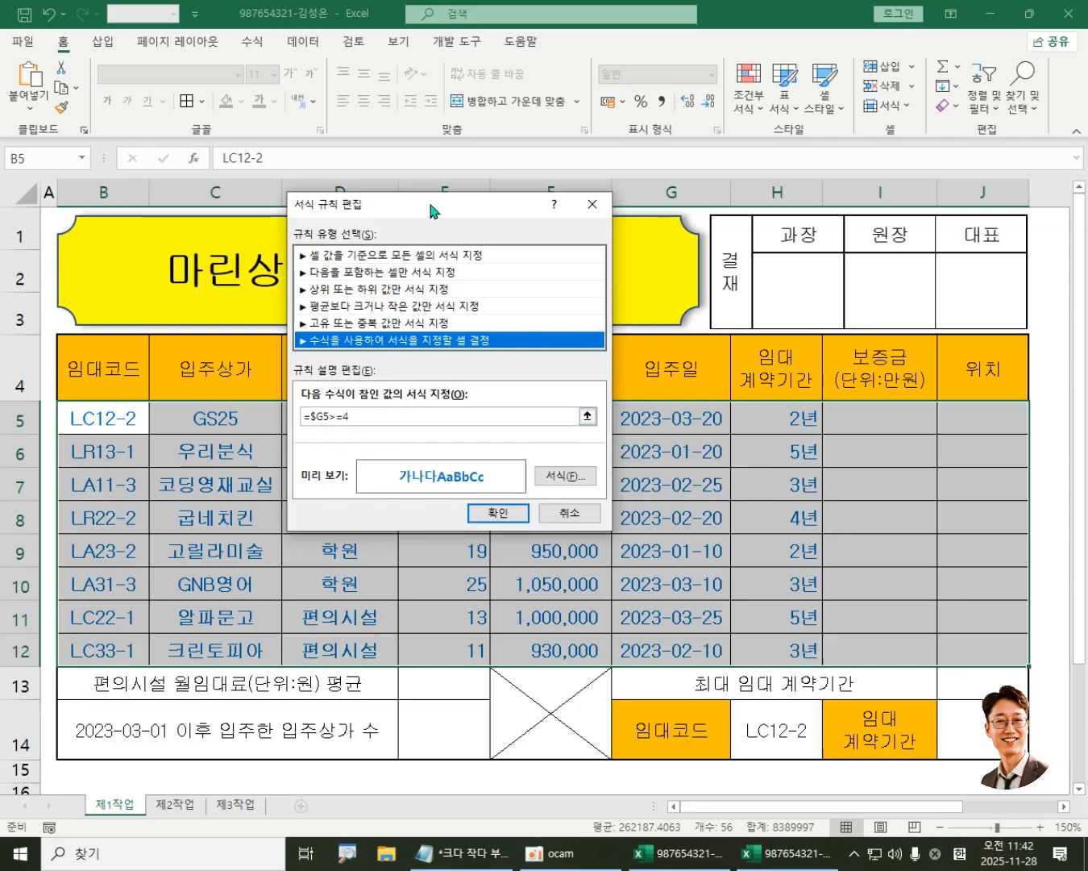
left_click_drag(430, 204, 535, 223)
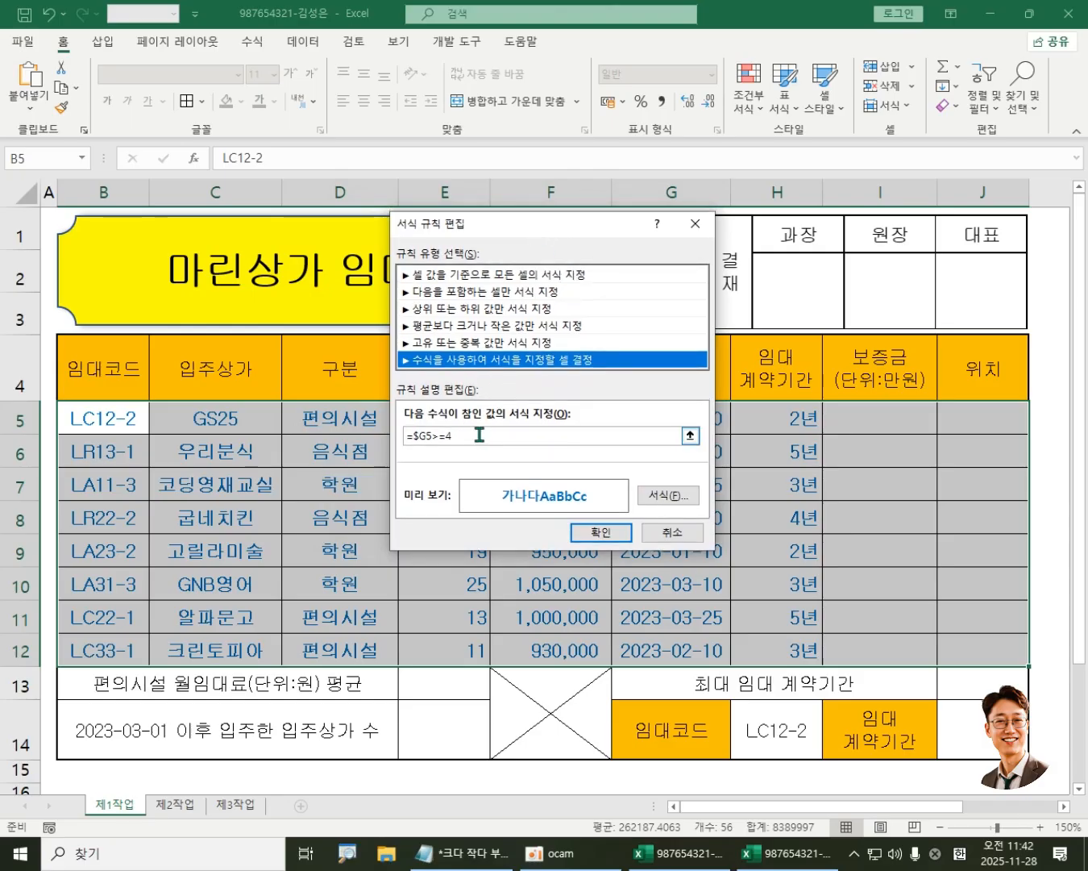
Step: Replace the rule's formula with =$H5>=4 so it tests the contract period column, and apply the edited rule to B5:J12
left_click(472, 433)
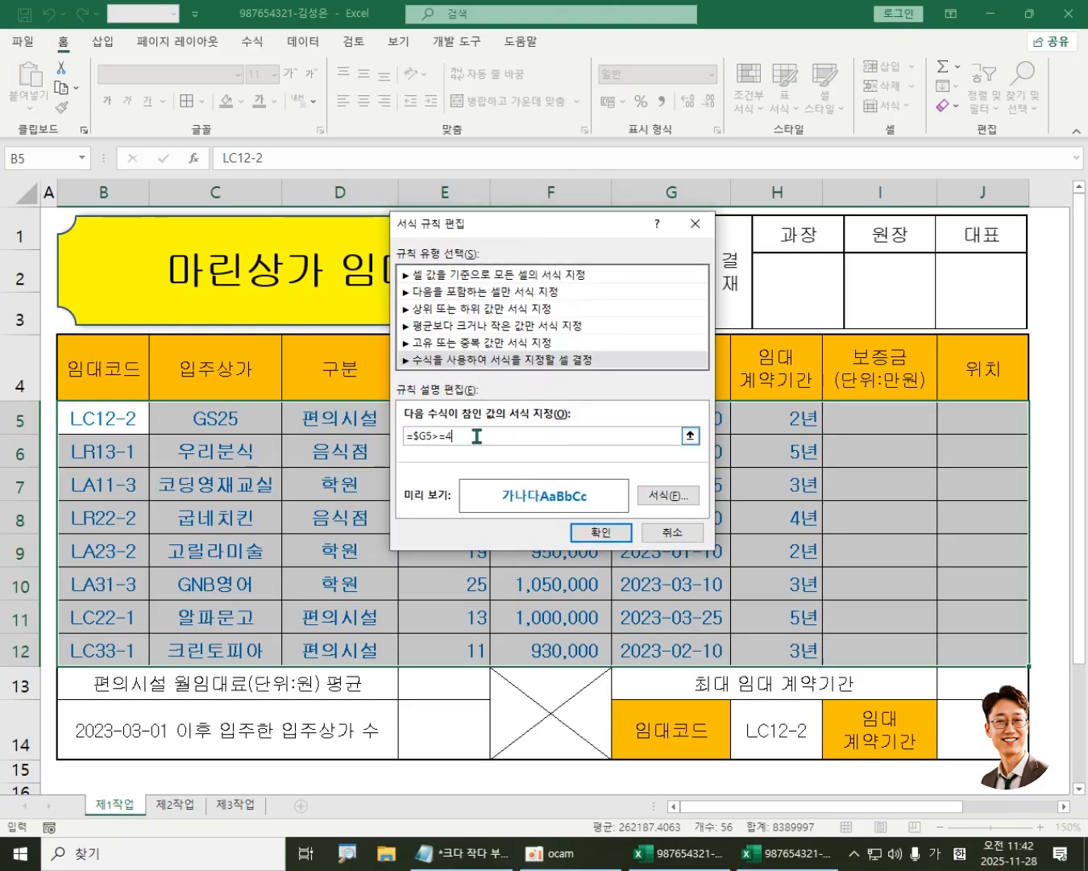
left_click_drag(473, 433, 399, 435)
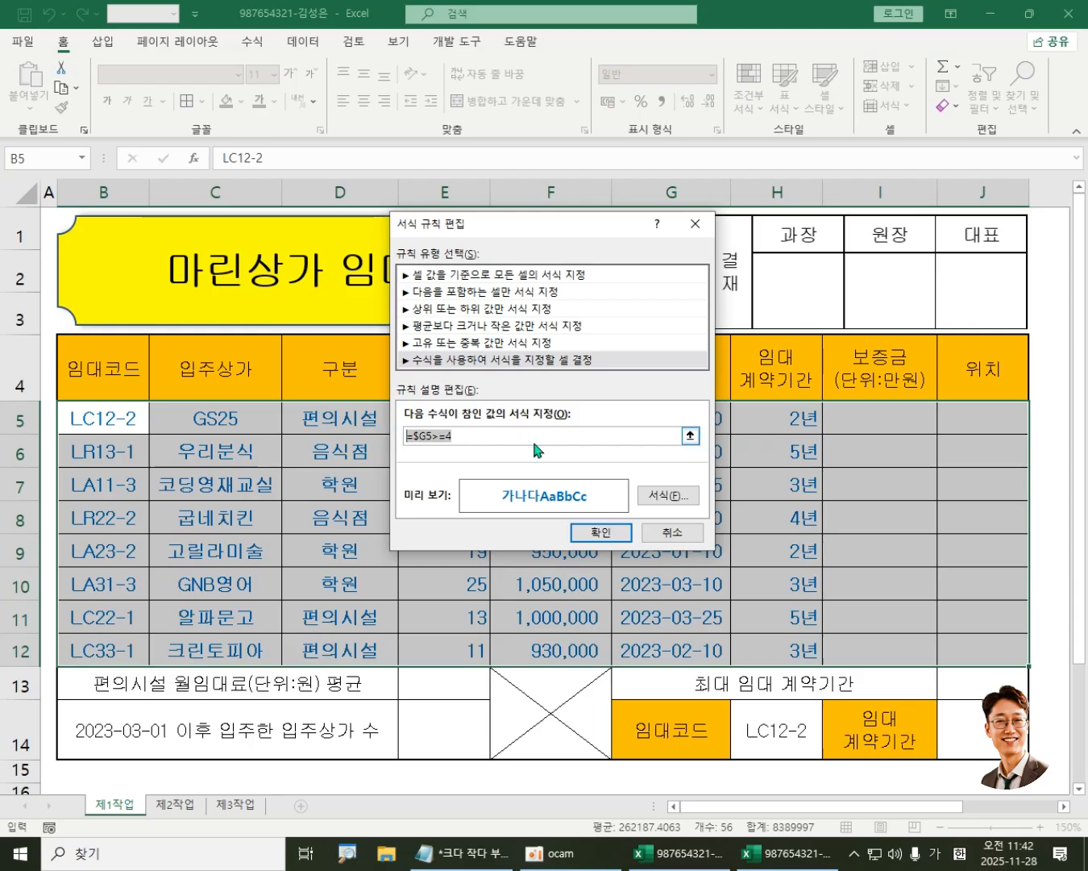
key("Delete")
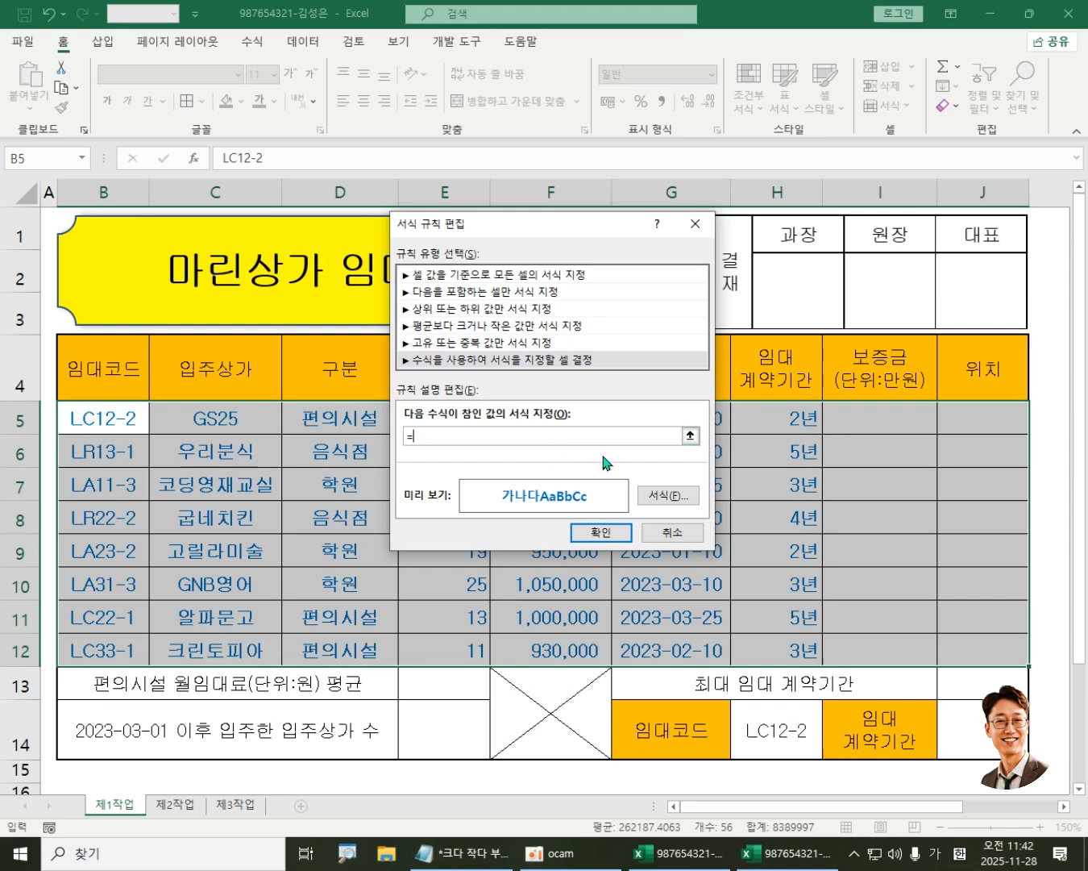
left_click_drag(582, 226, 489, 212)
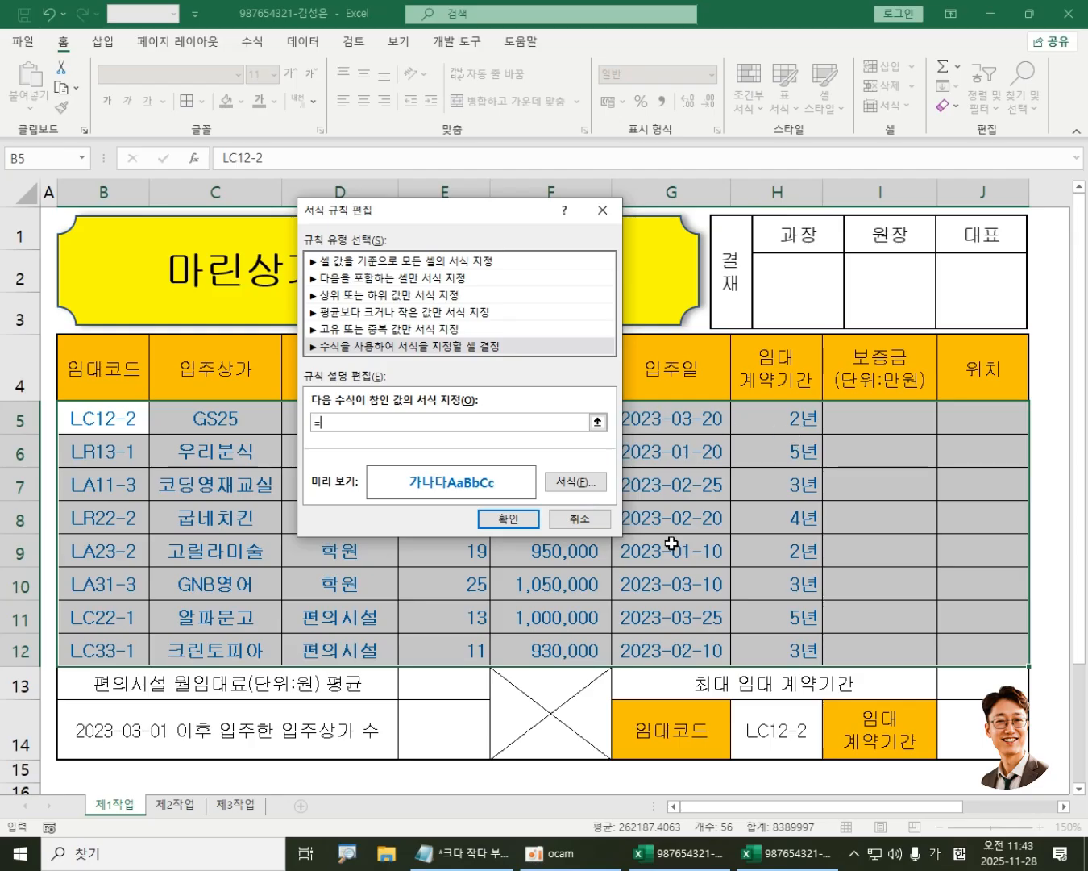
left_click(788, 418)
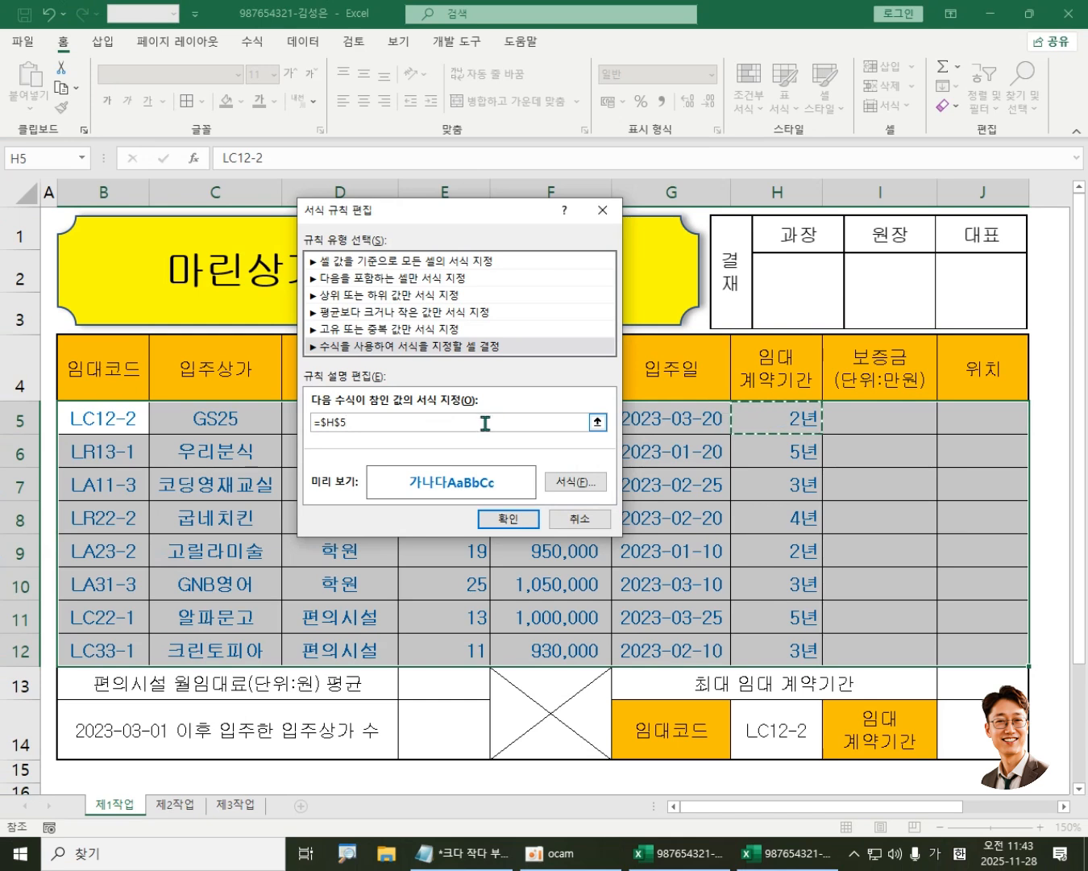
left_click(340, 422)
key("BackSpace")
left_click(359, 423)
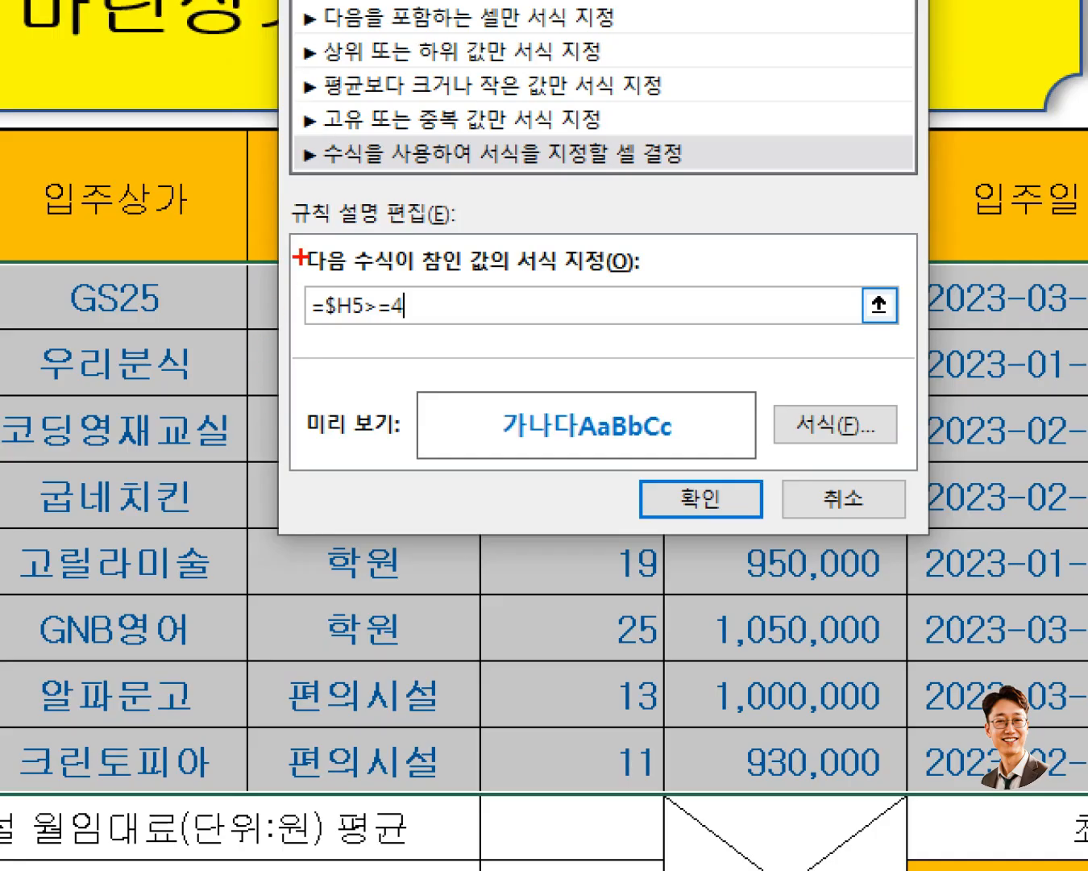
left_click_drag(462, 360, 466, 360)
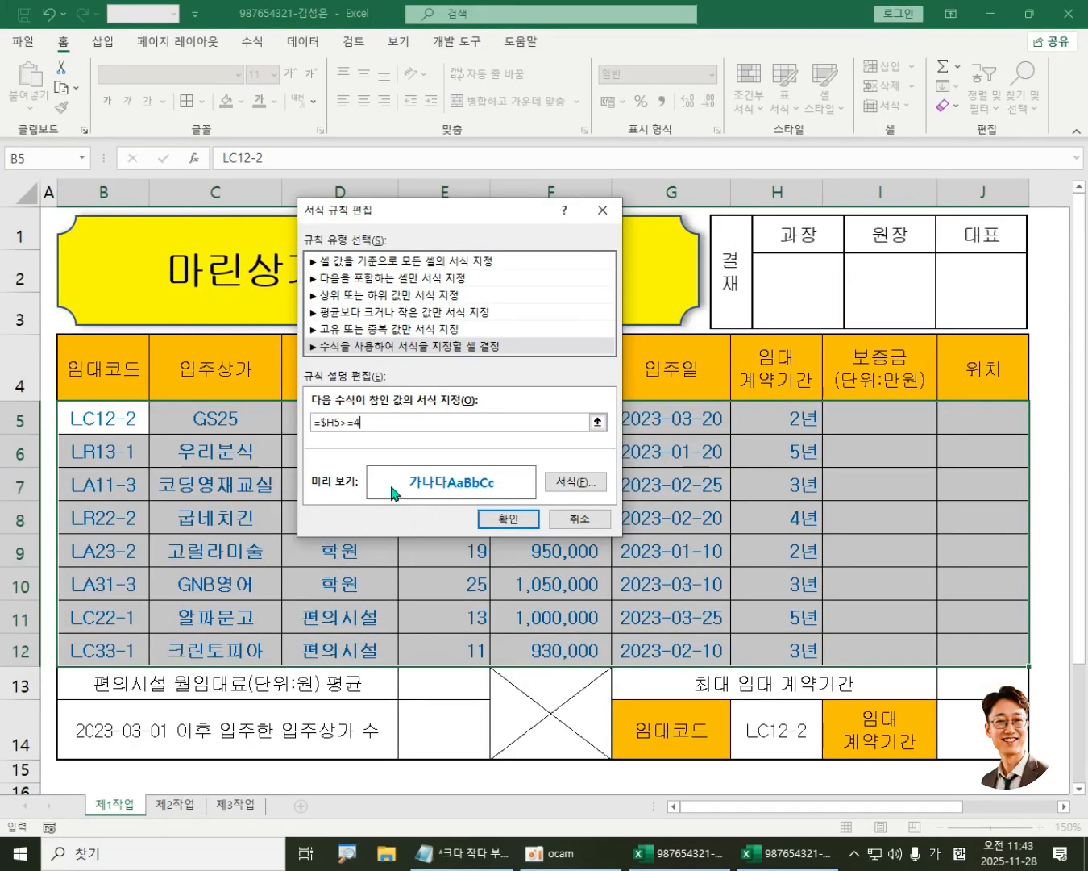
left_click(514, 524)
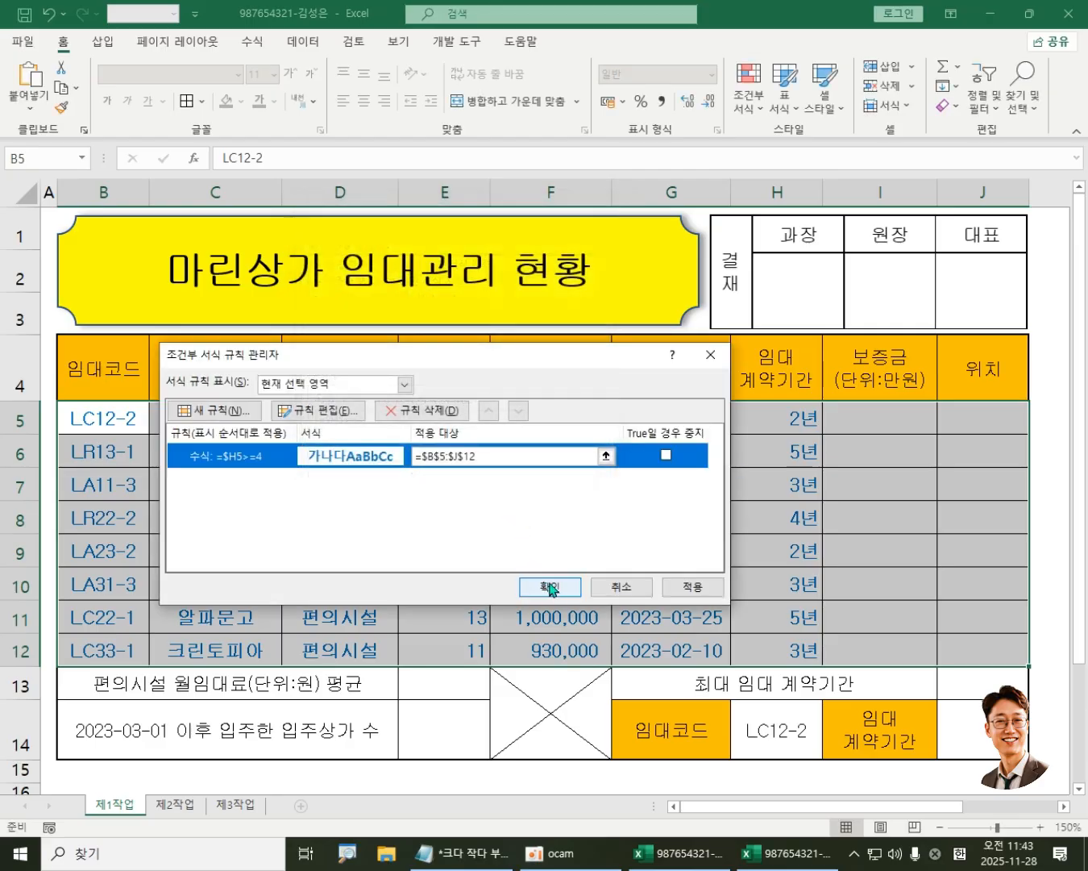
left_click(552, 589)
left_click(532, 543)
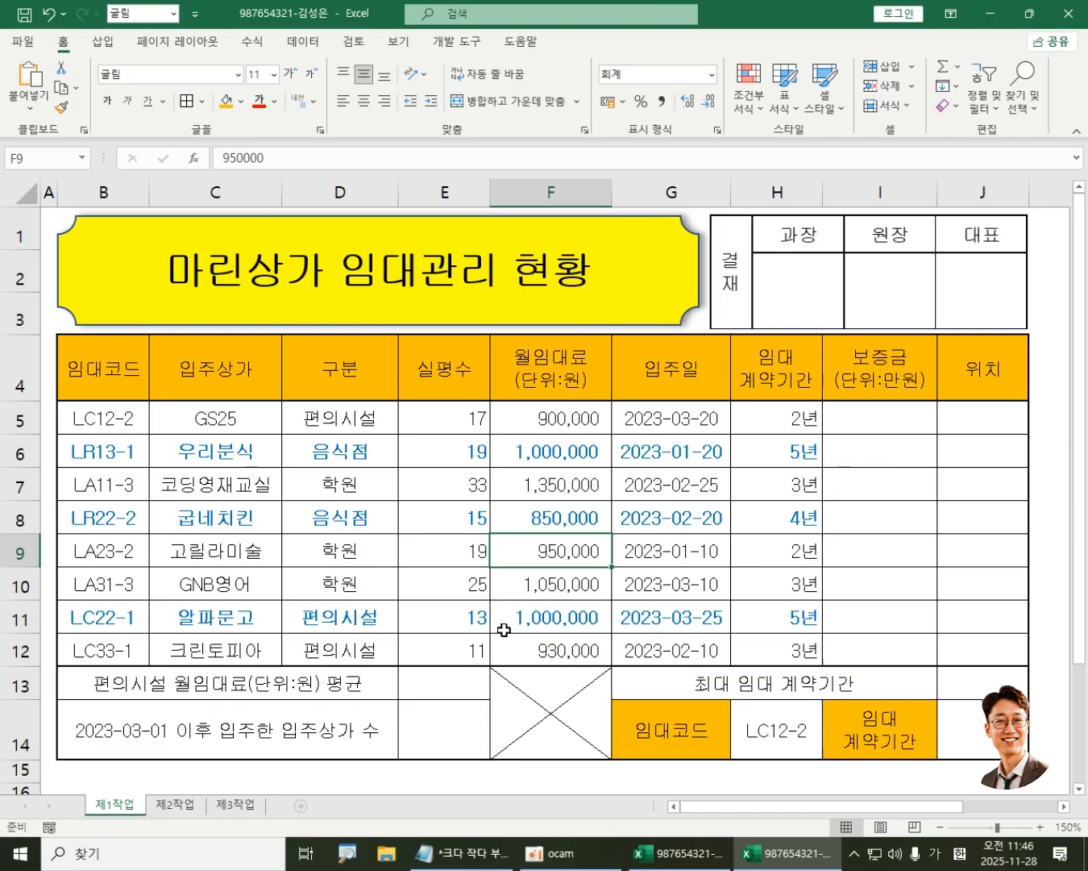
left_click(419, 549)
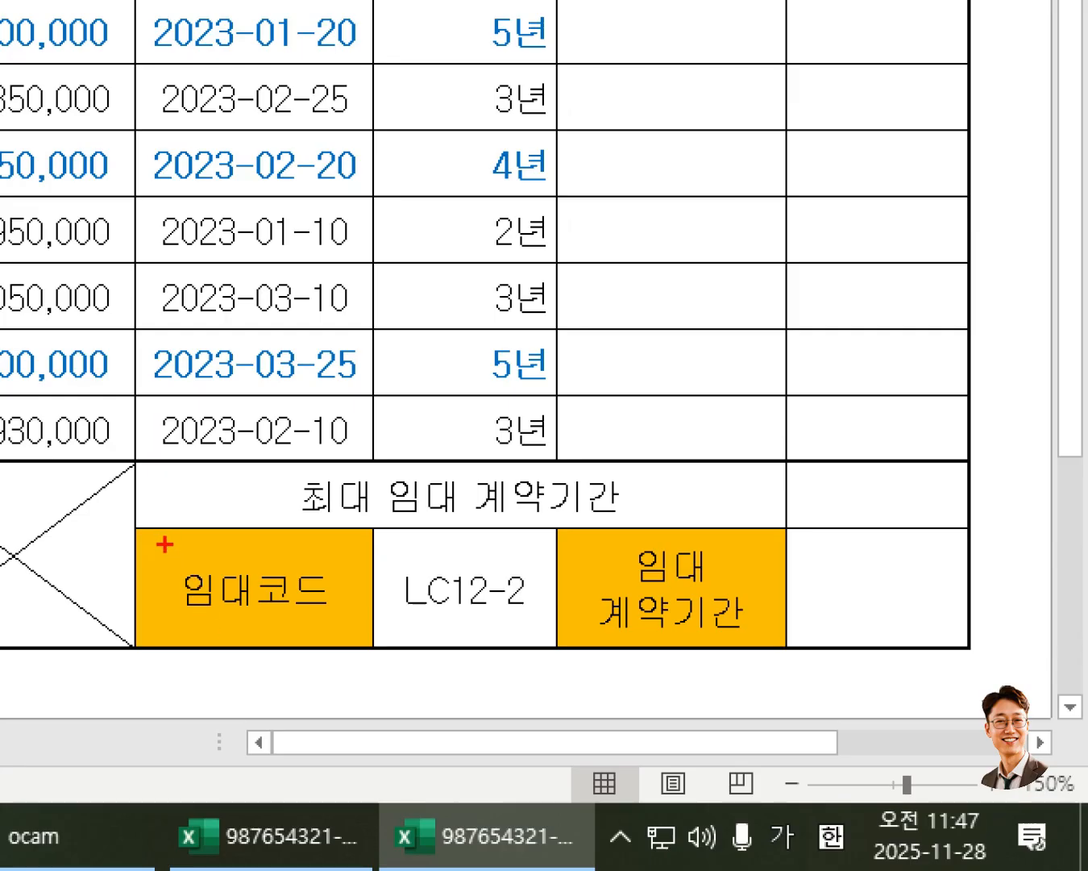
Step: Compare the lease code and contract period fields in row 14 with the table's lease code (임대코드) and contract period (임대 계약기간) columns
left_click_drag(163, 540, 398, 646)
mouse_move(398, 545)
left_mouse_down()
mouse_move(170, 646)
mouse_move(785, 643)
left_mouse_up()
mouse_move(917, 614)
left_mouse_down()
mouse_move(879, 544)
mouse_move(911, 603)
left_mouse_up()
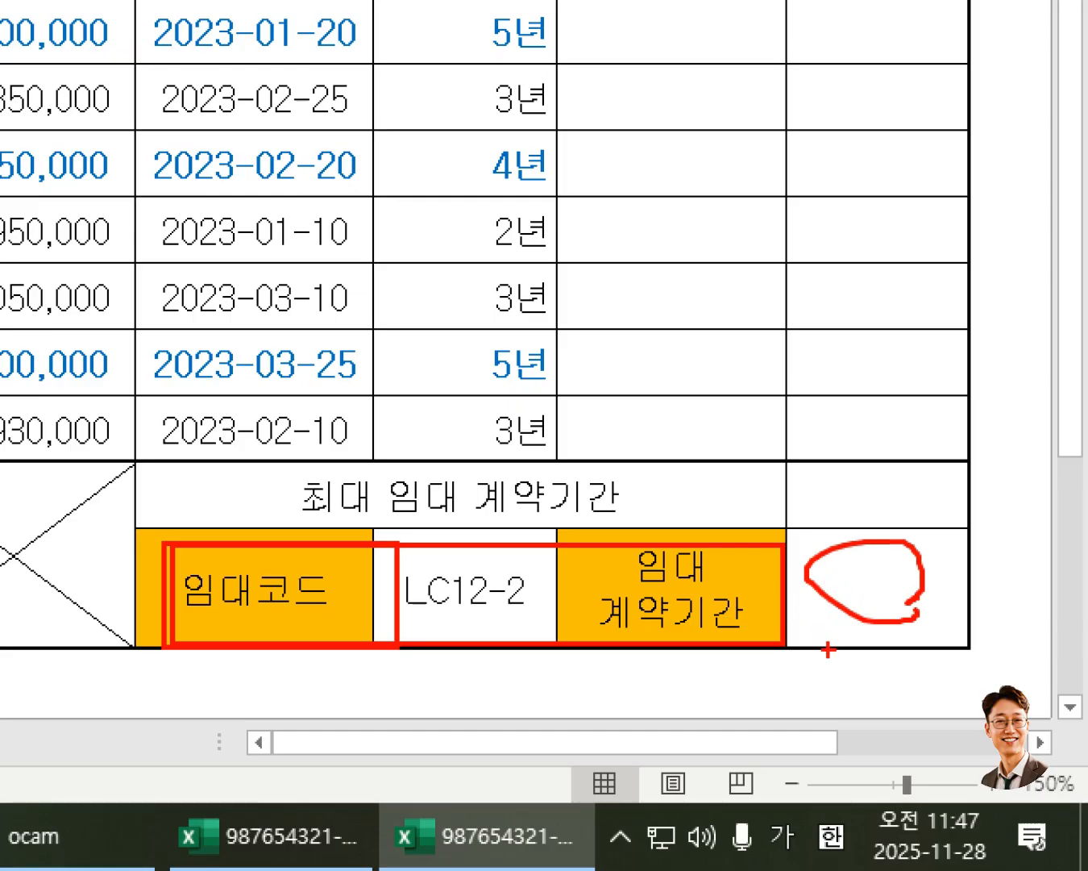
key("Escape")
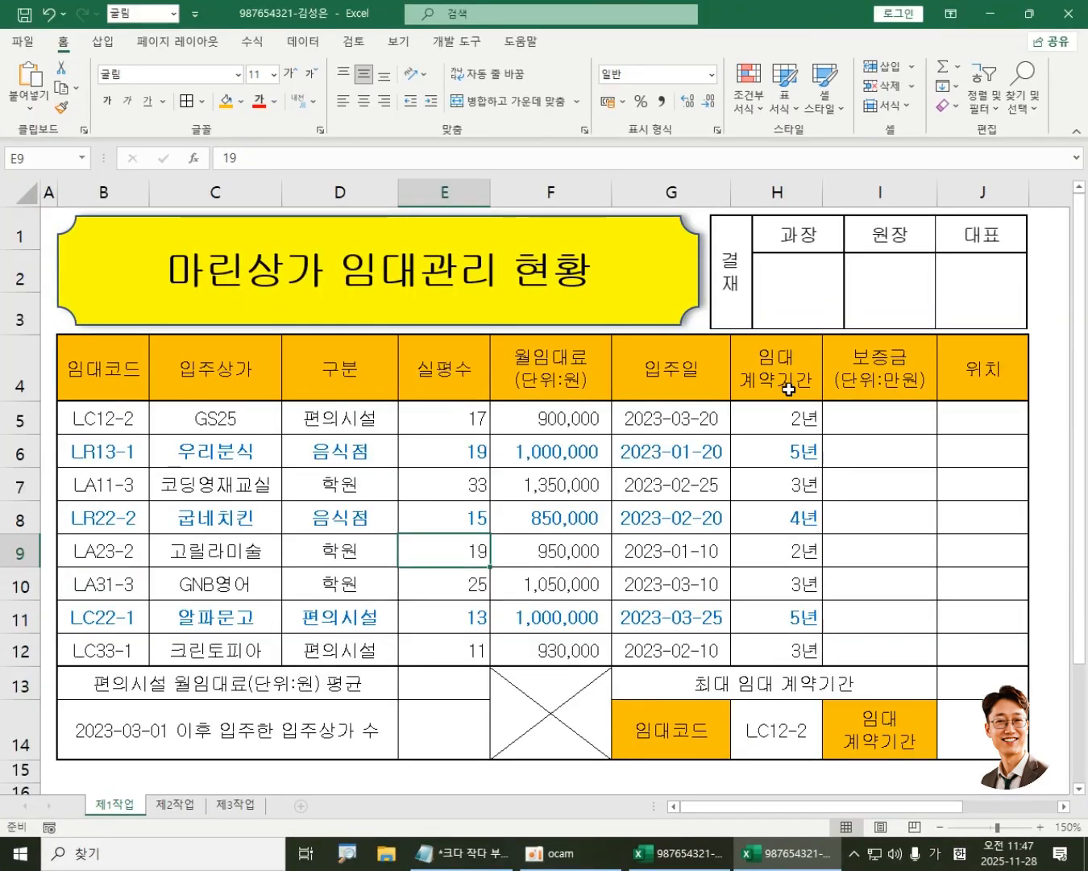
left_click_drag(786, 386, 785, 647)
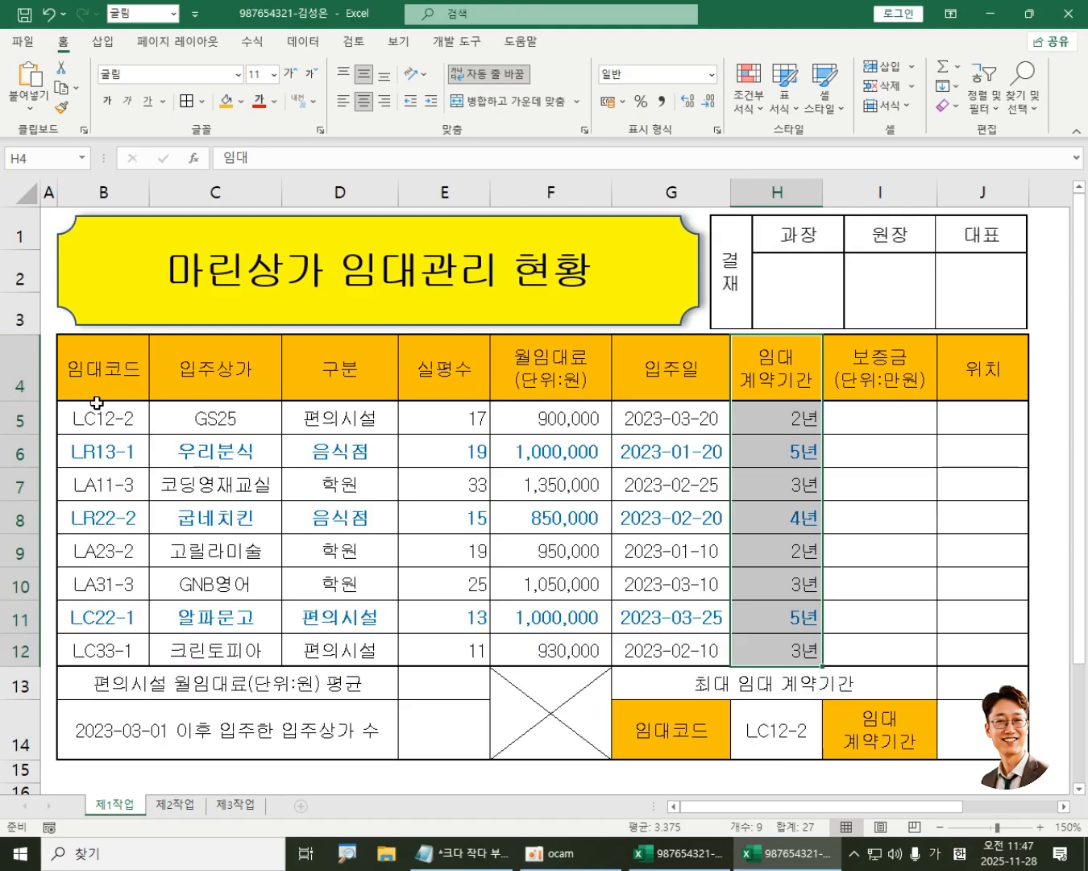
left_click_drag(97, 403, 91, 652)
left_click(812, 410, "ctrl")
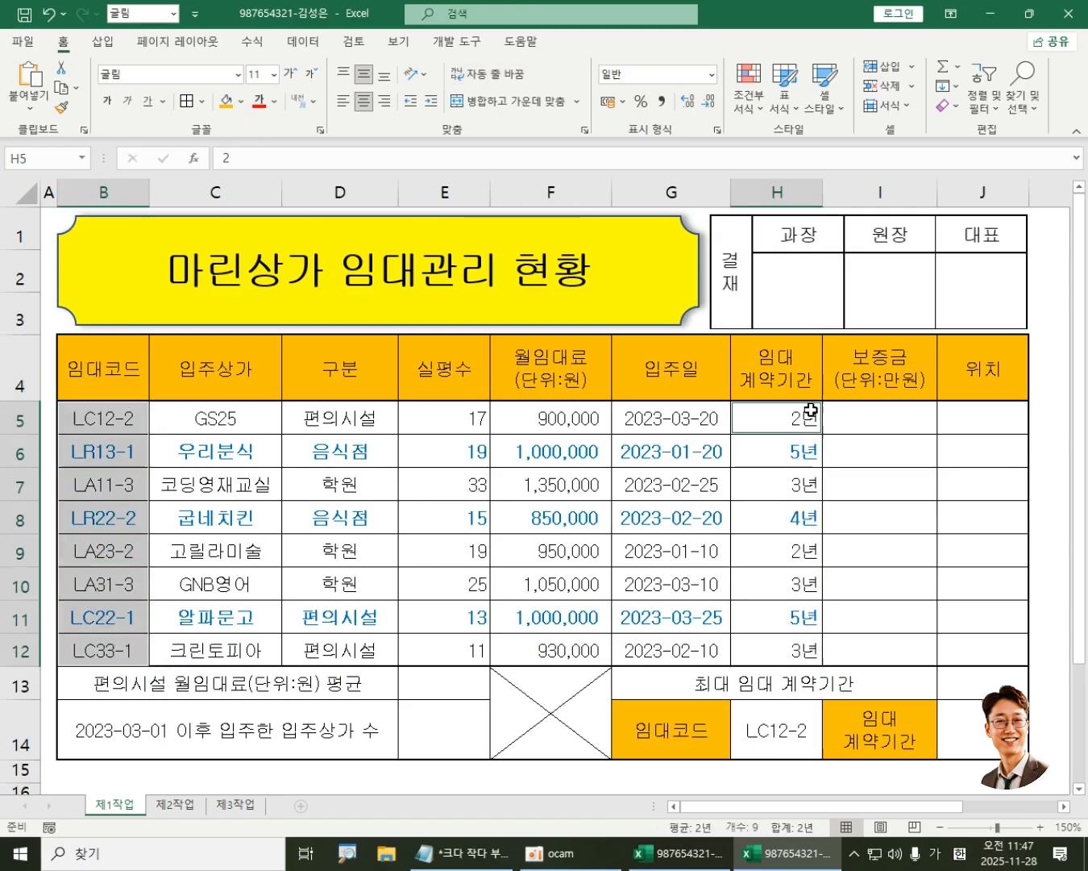
left_click_drag(811, 410, 838, 626)
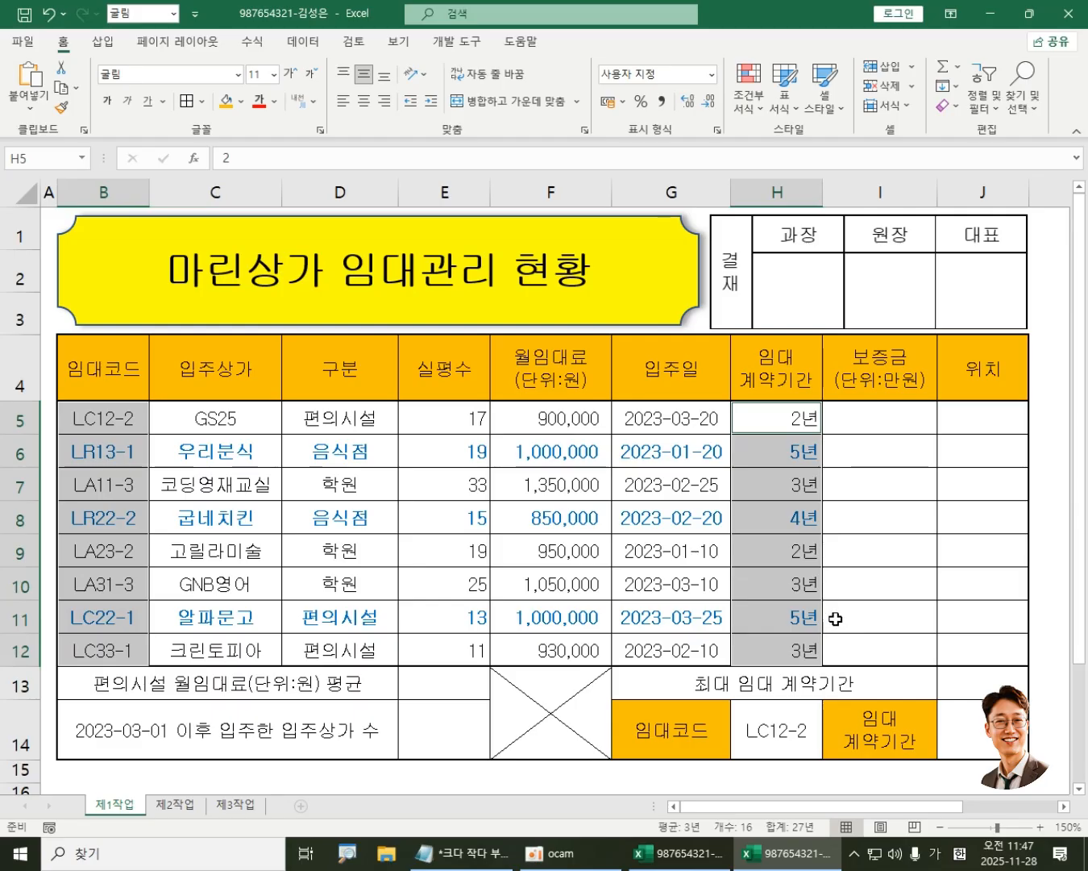
Step: Format the empty contract period result cell J14 as 14 pt bold
left_click(979, 726)
left_click_drag(1082, 645, 1084, 736)
left_click(1057, 806)
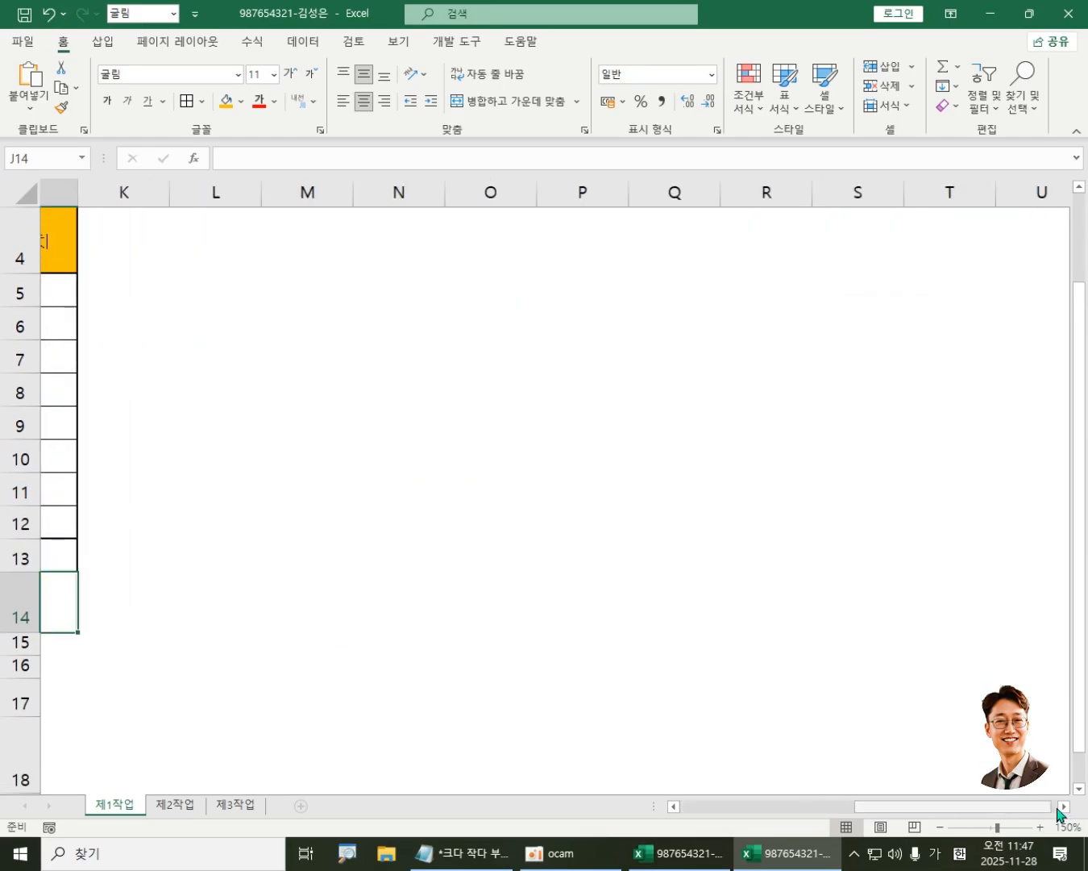
left_click_drag(1006, 808, 737, 805)
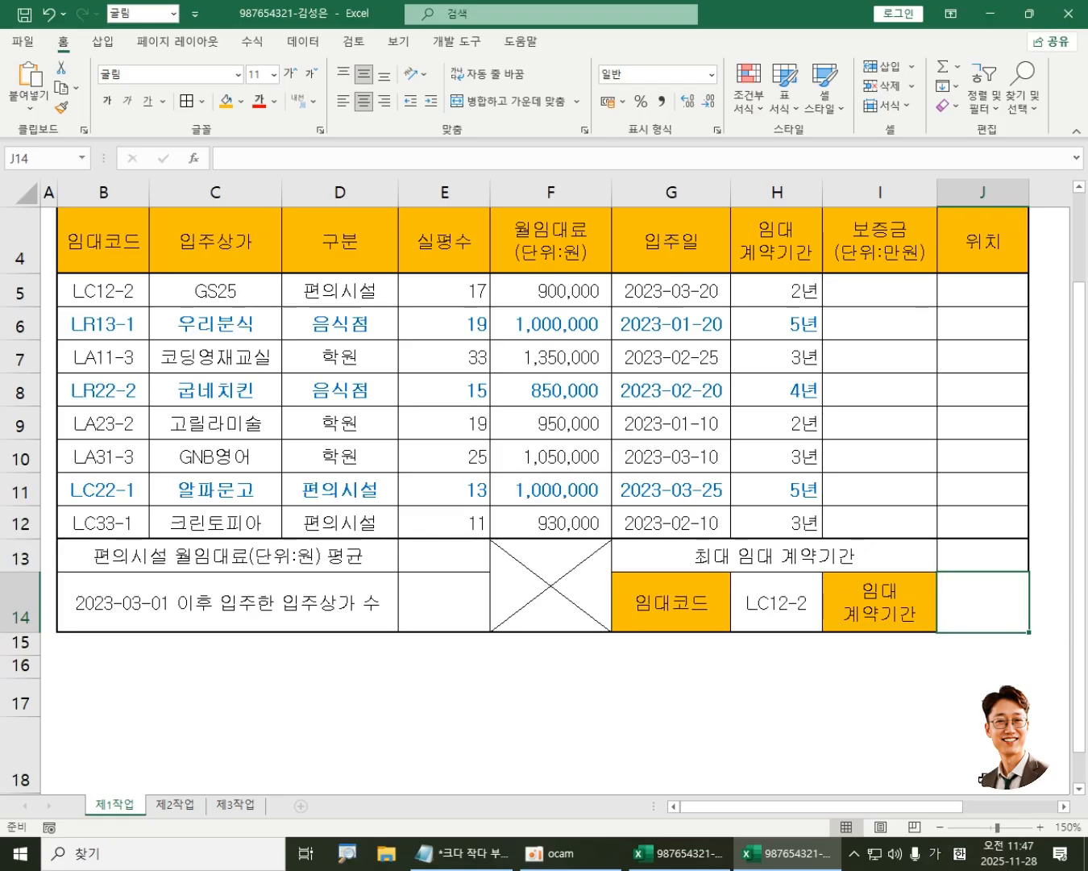
left_click(939, 810)
left_click_drag(939, 810, 1002, 810)
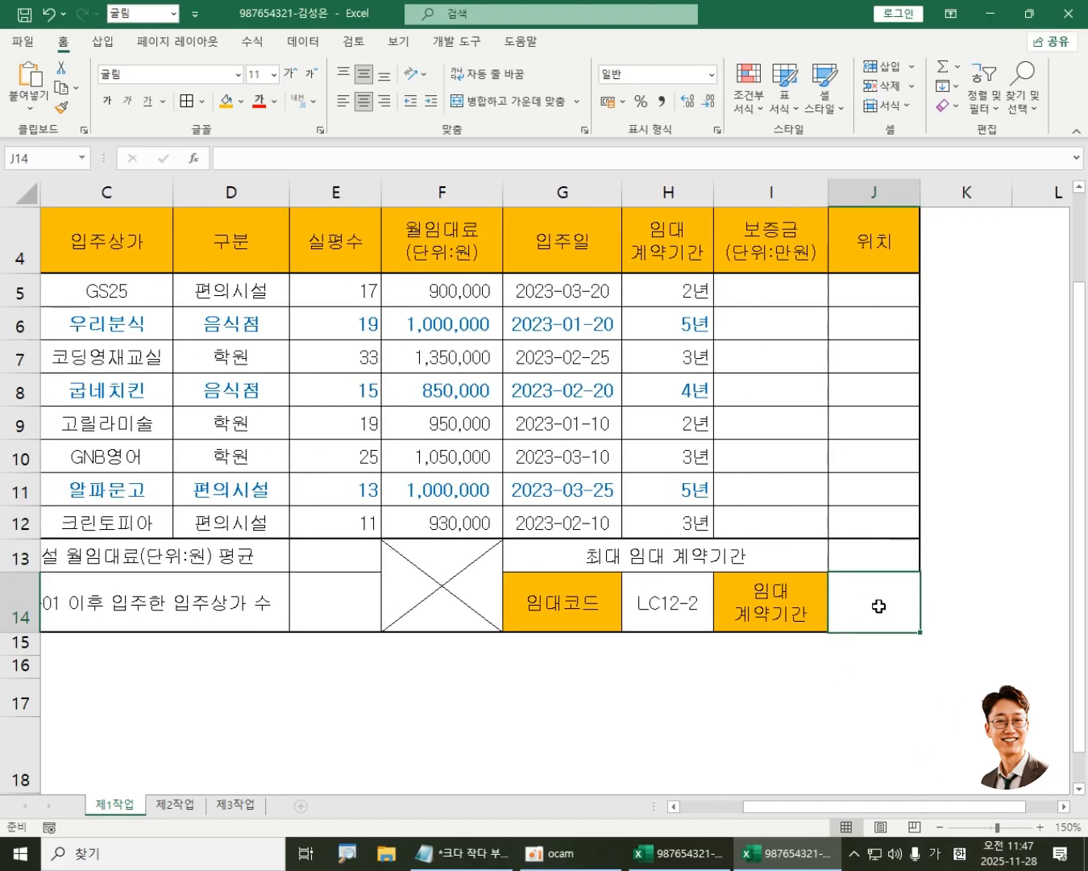
type("=")
key("Escape")
left_click(291, 69)
left_click(290, 70)
left_click(107, 100)
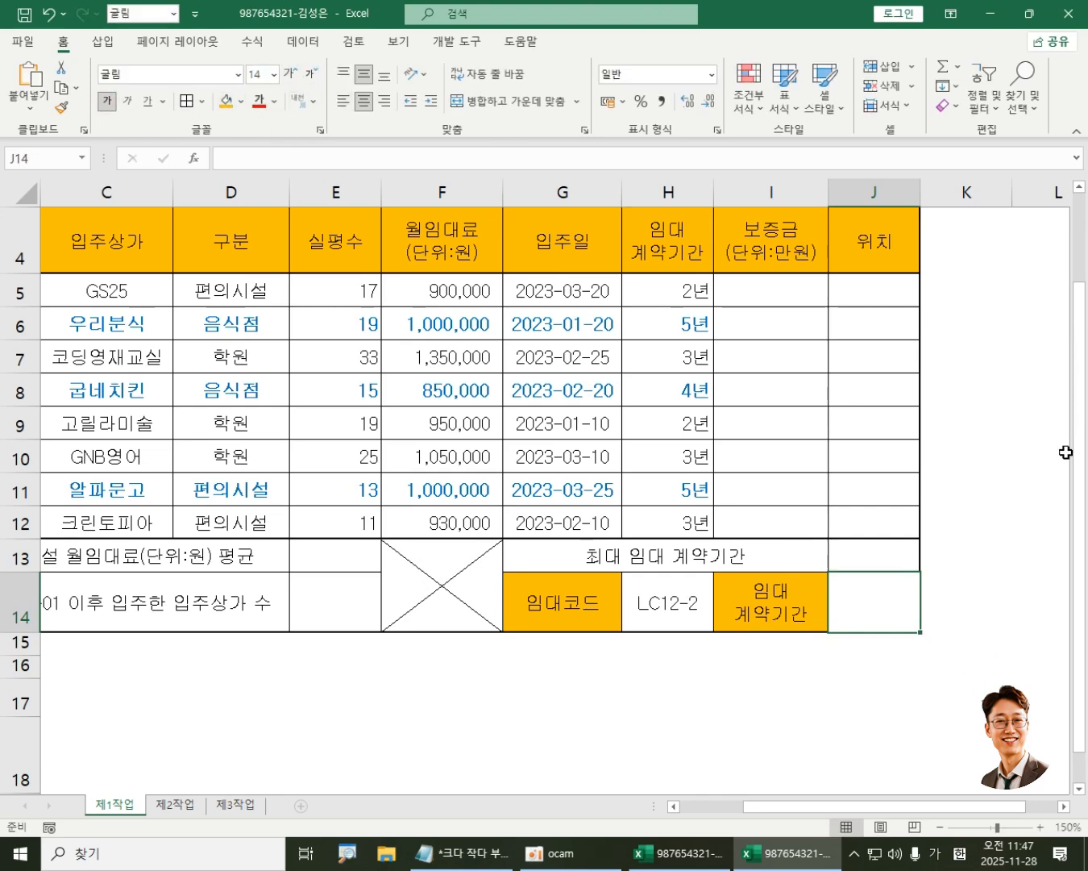
Step: Begin a VLOOKUP formula in J14 with the lease code in H14 as the lookup value
type("=")
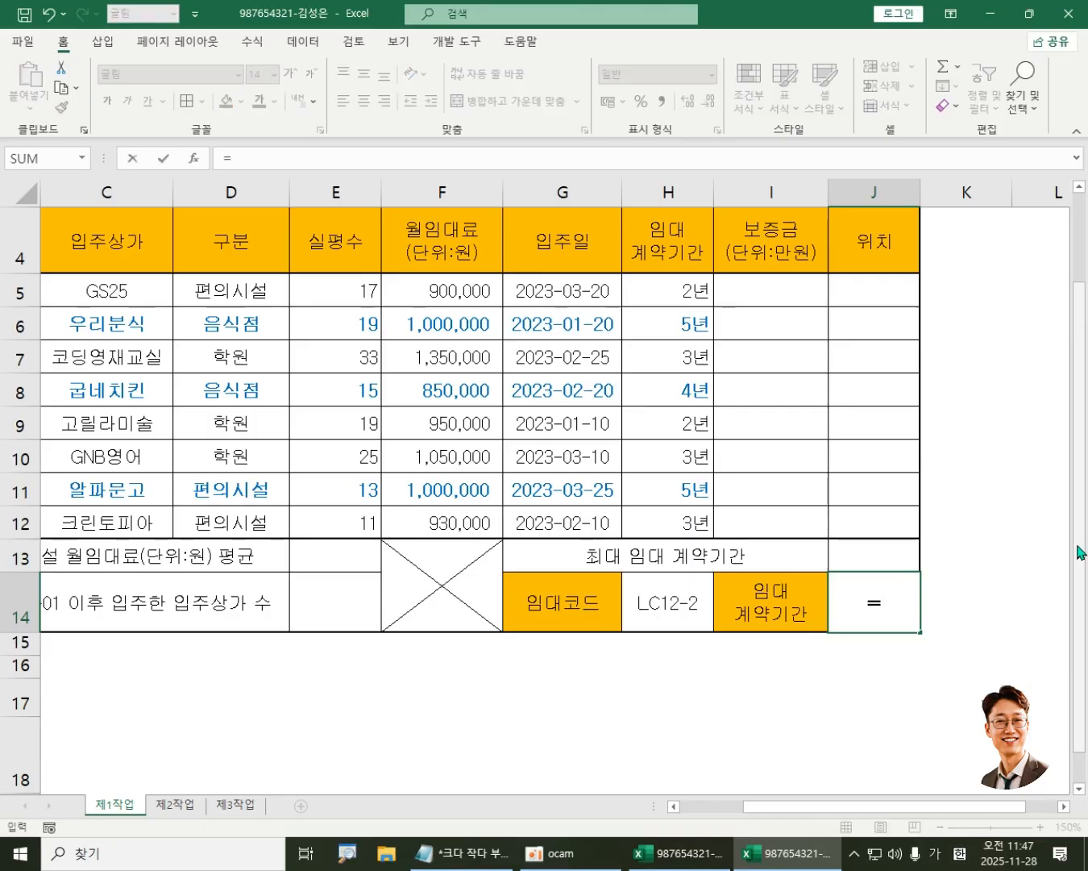
type("ㅠ")
type("VL")
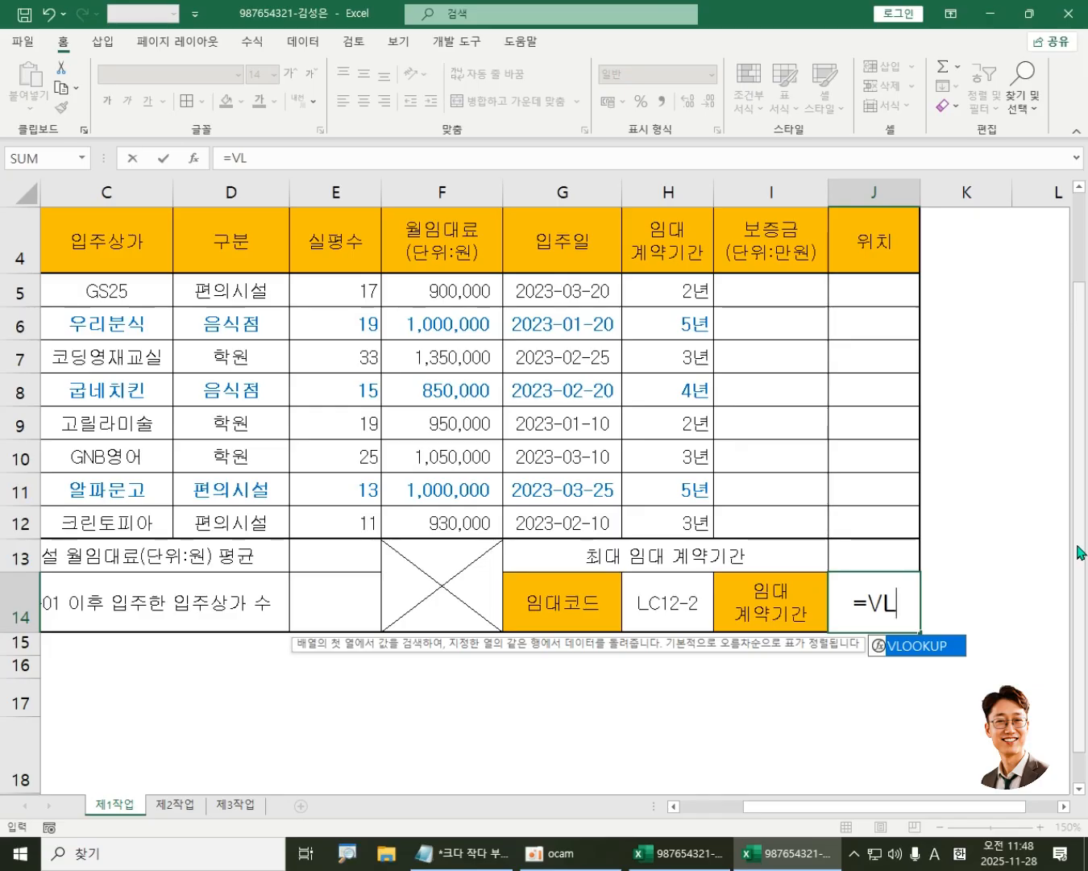
key("Tab")
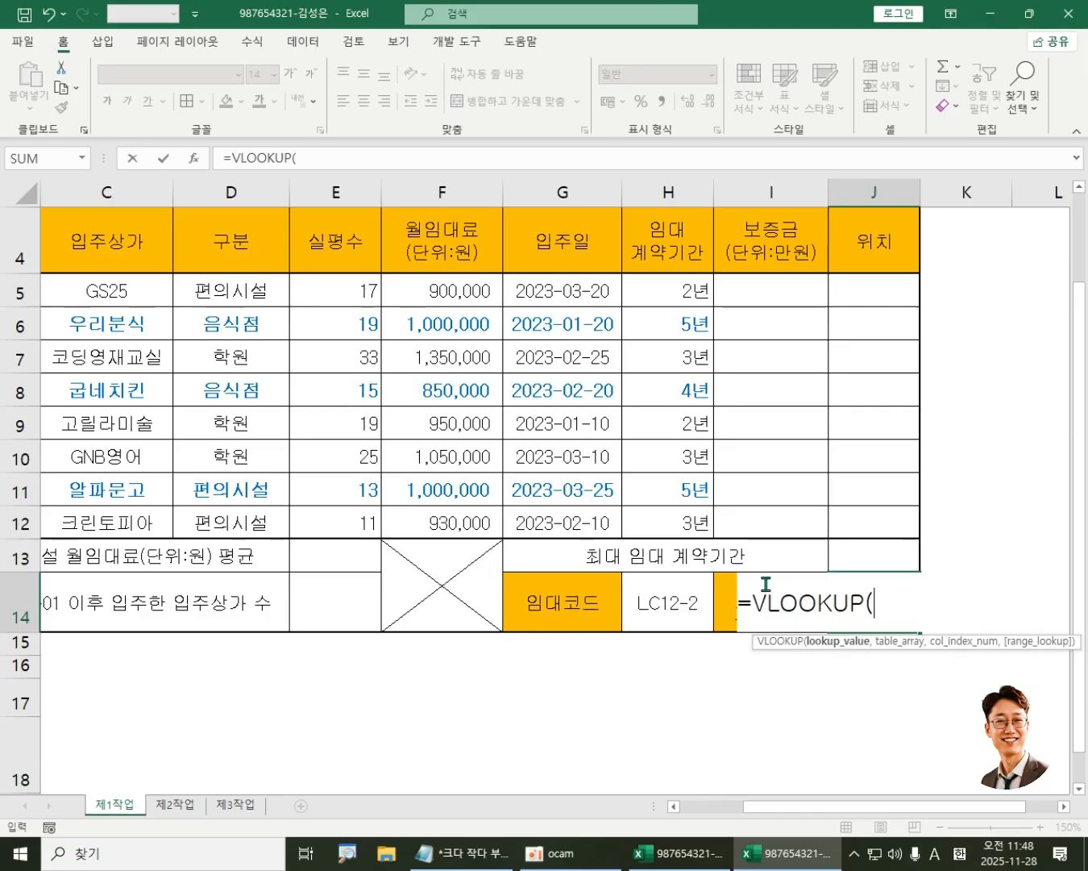
left_click(674, 605)
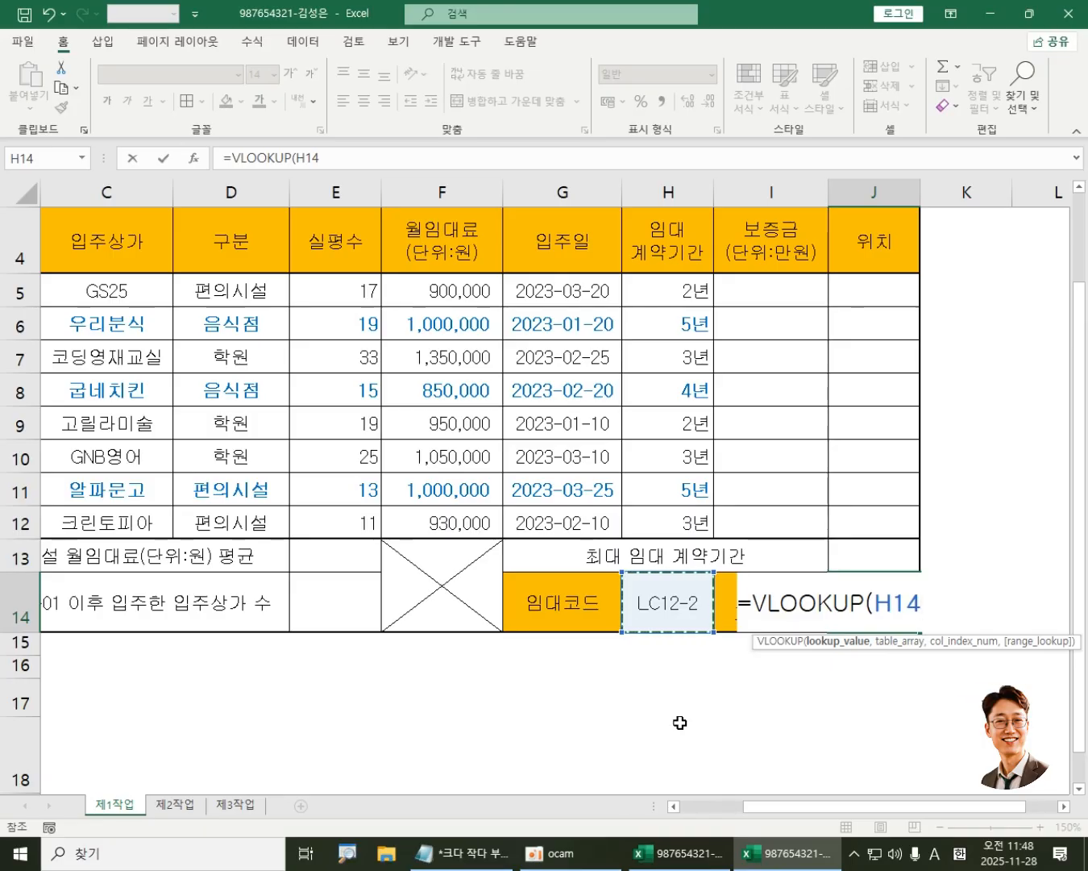
type(",")
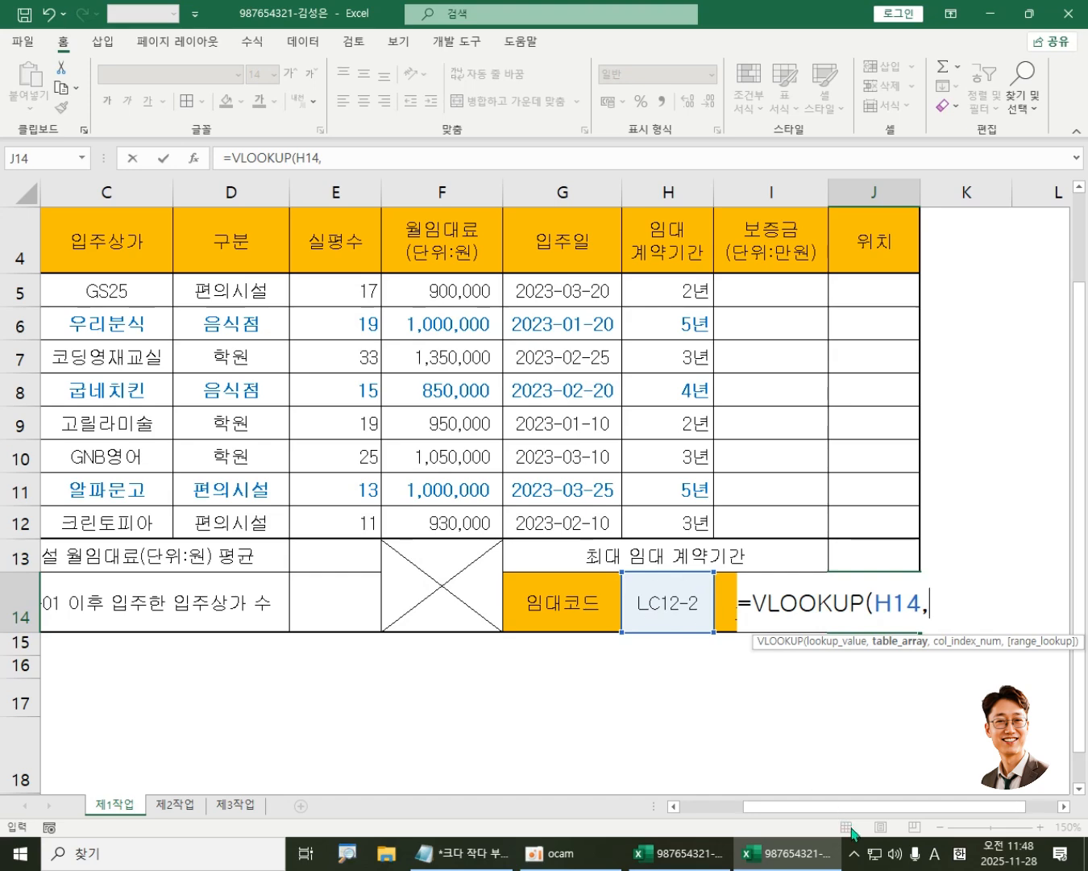
Step: Complete J14's VLOOKUP with table range B5:J12, column 7 and exact match FALSE, and clear the entered formula
scroll(852, 806, "left", 2)
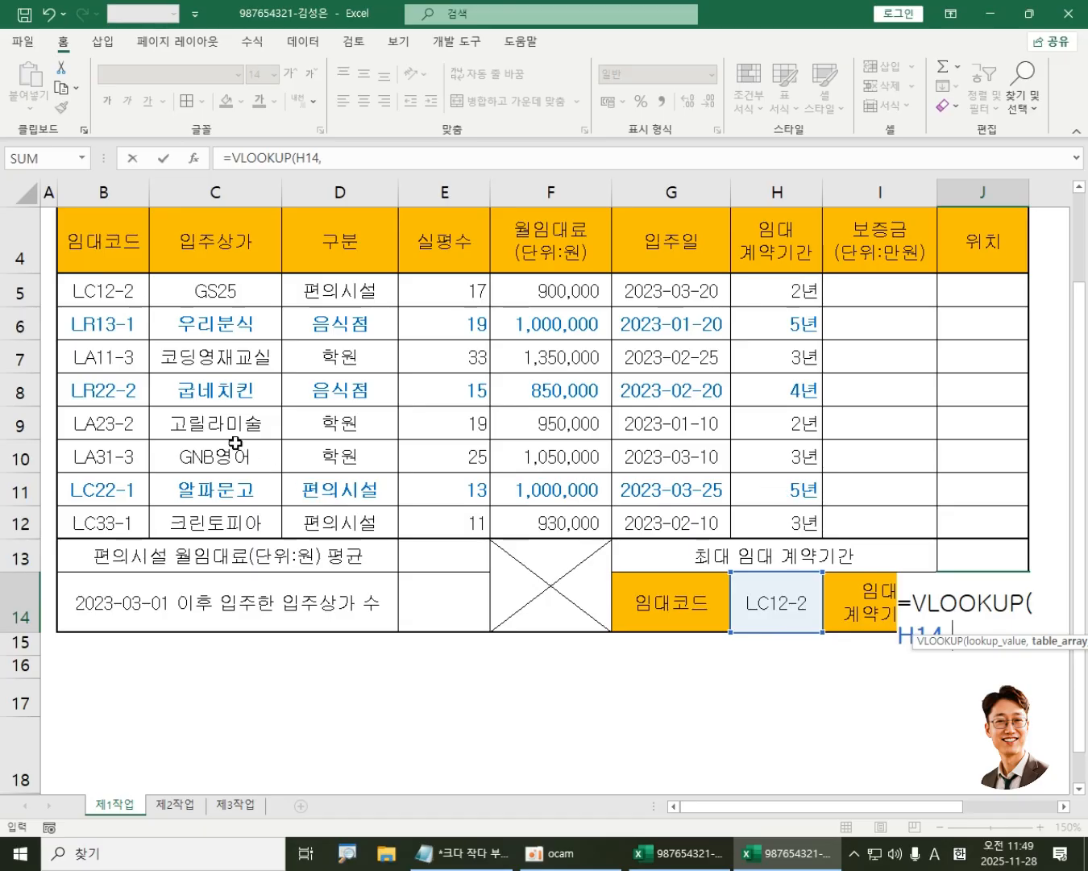
left_click_drag(113, 287, 981, 513)
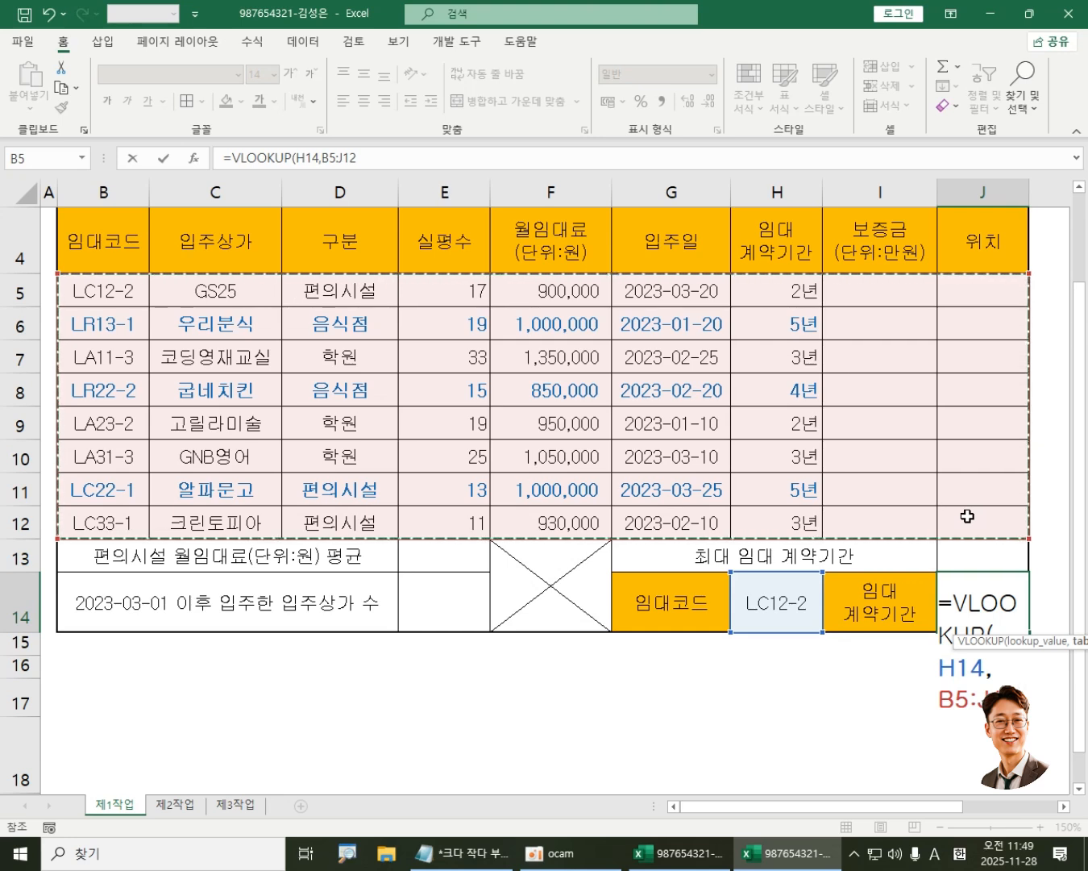
type(",")
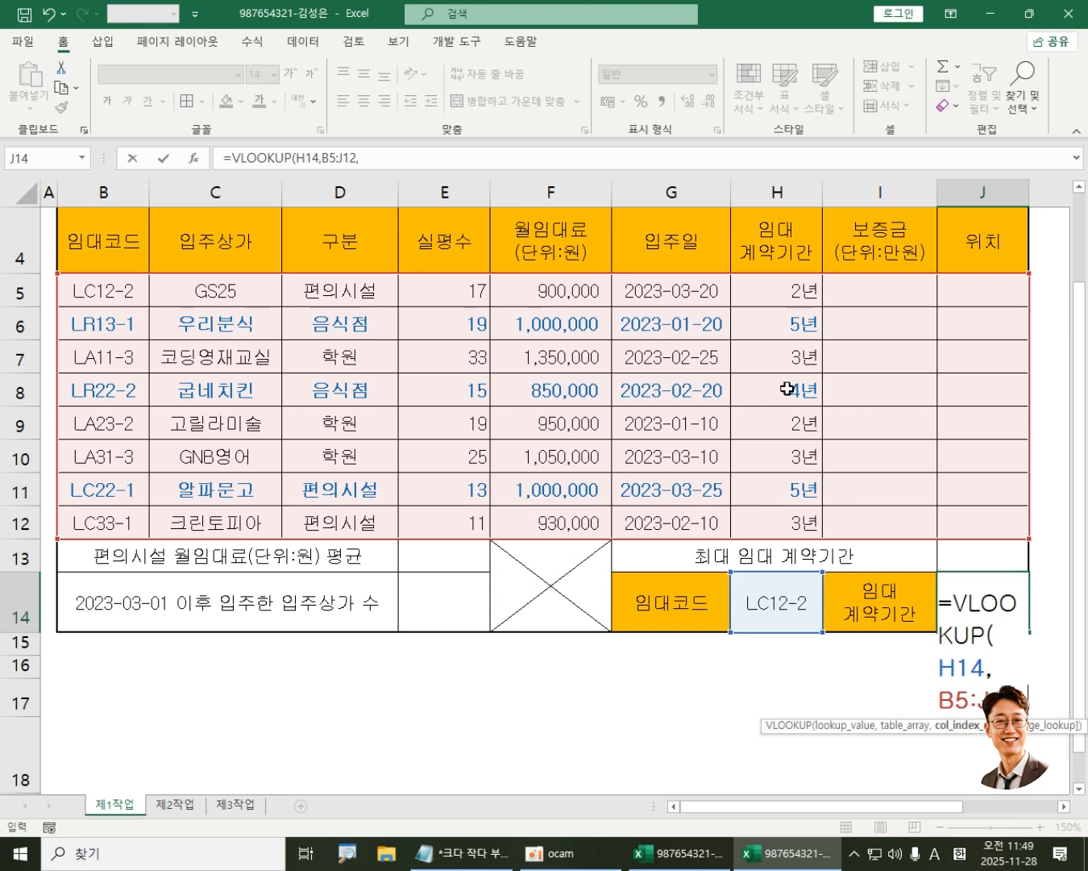
type("7")
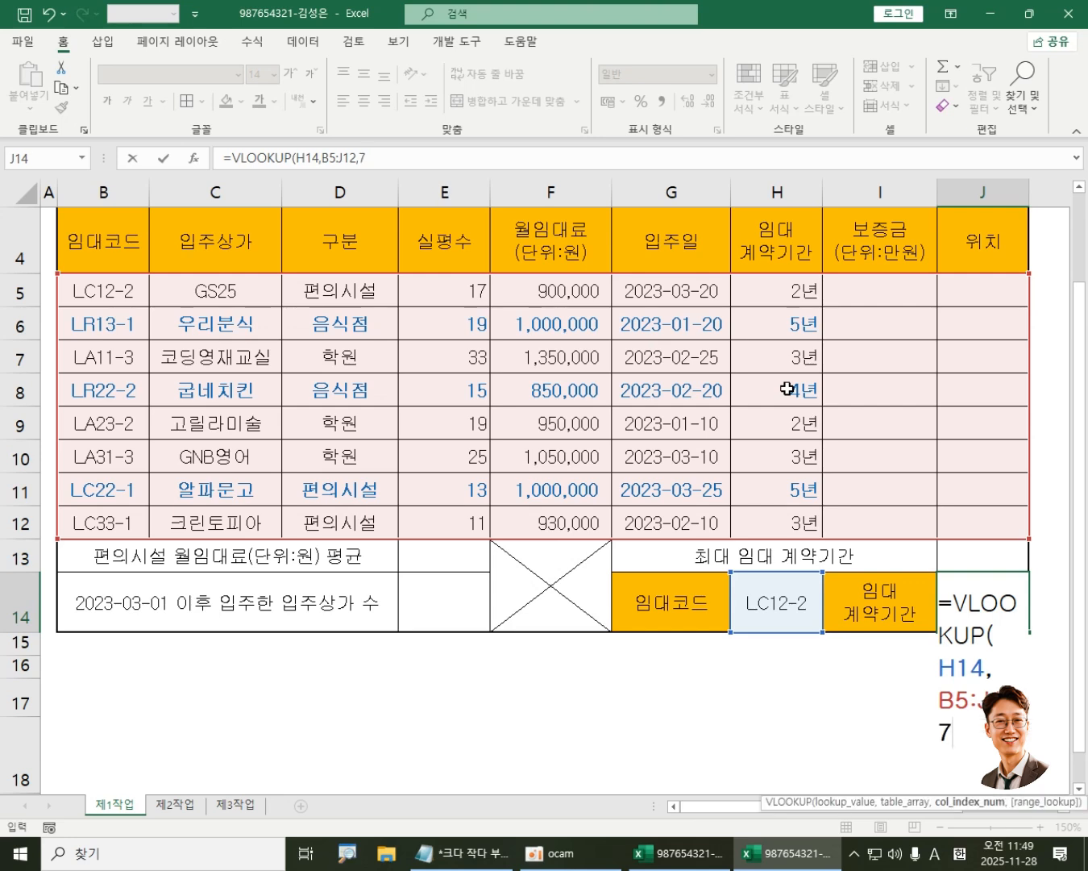
type(",")
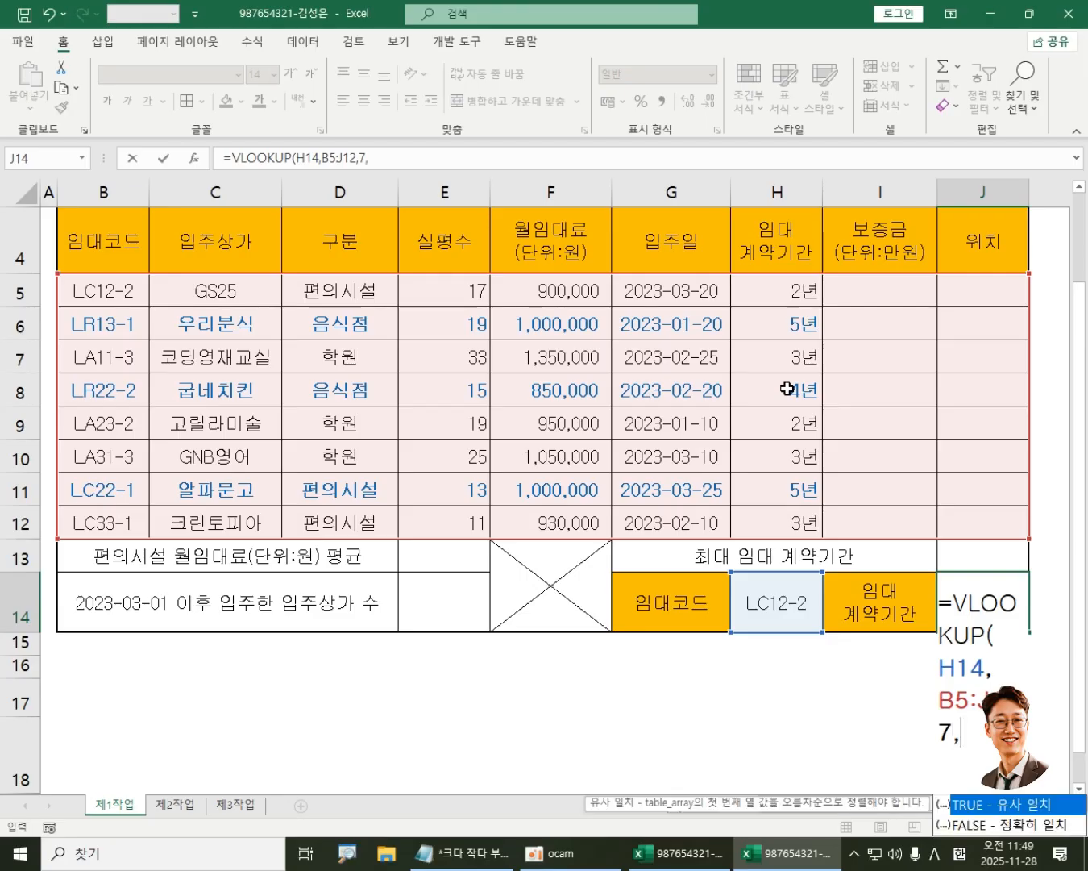
left_click_drag(1080, 439, 1084, 474)
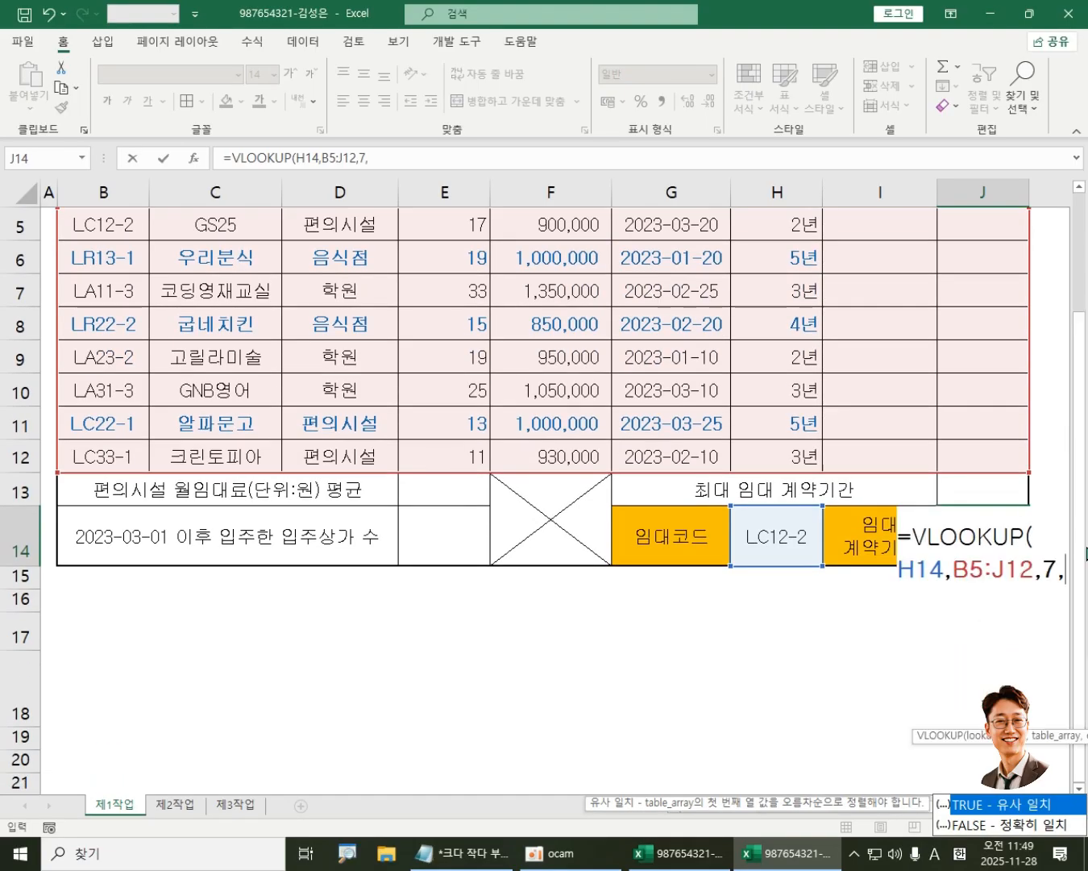
double_click(1033, 825)
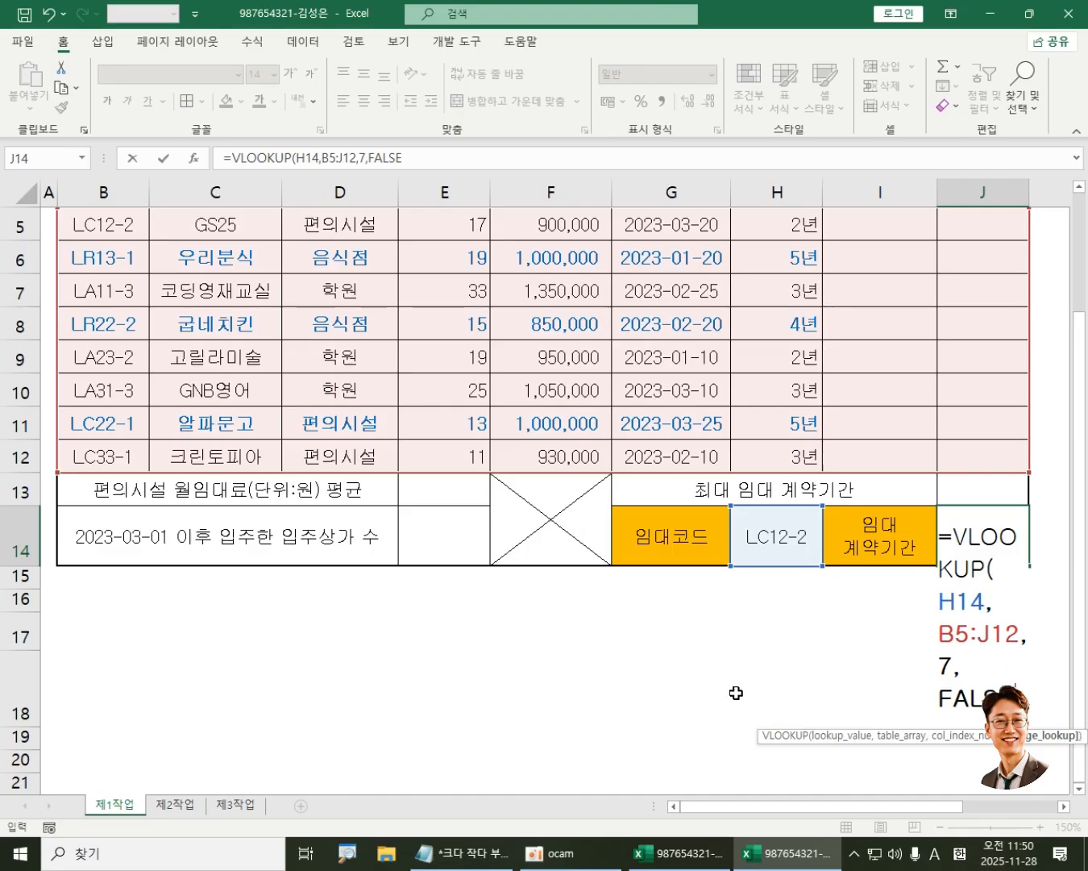
key("Return")
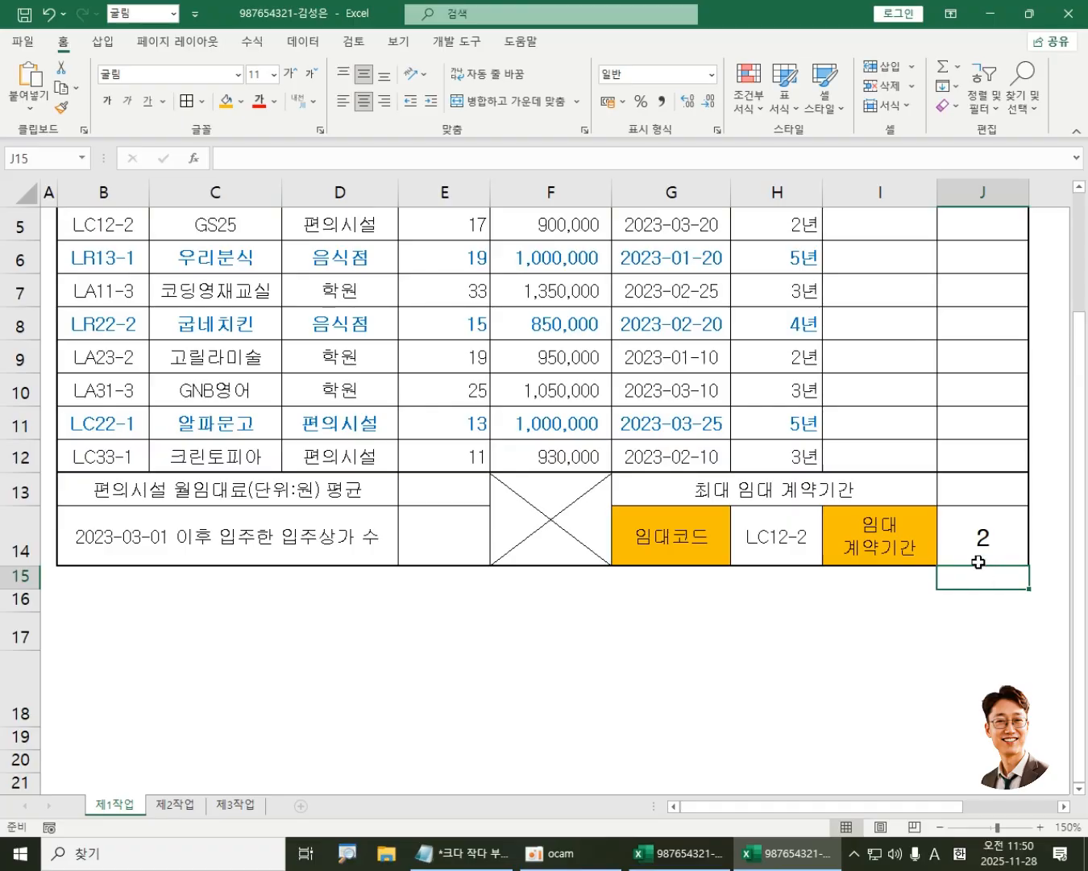
left_click(978, 537)
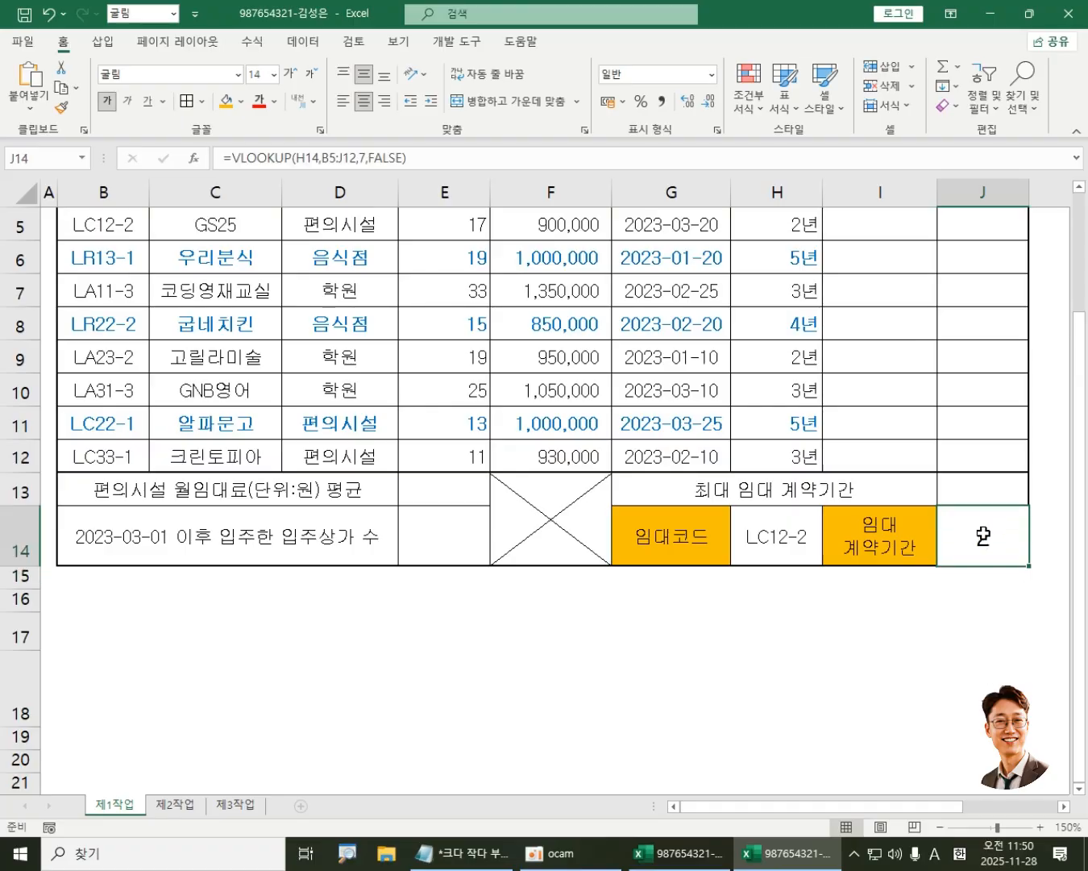
key("Delete")
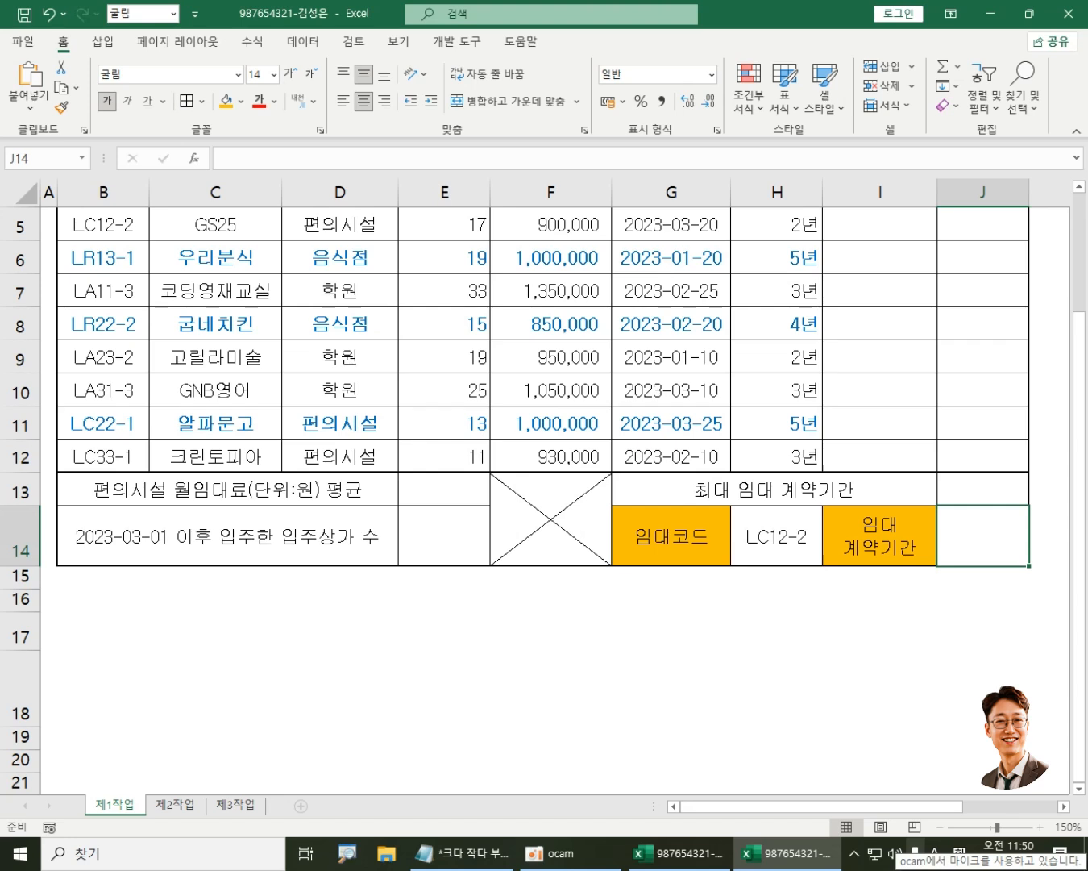
Step: Start a fresh VLOOKUP in the cleared cell J14, using H14 as the lookup value
type("=")
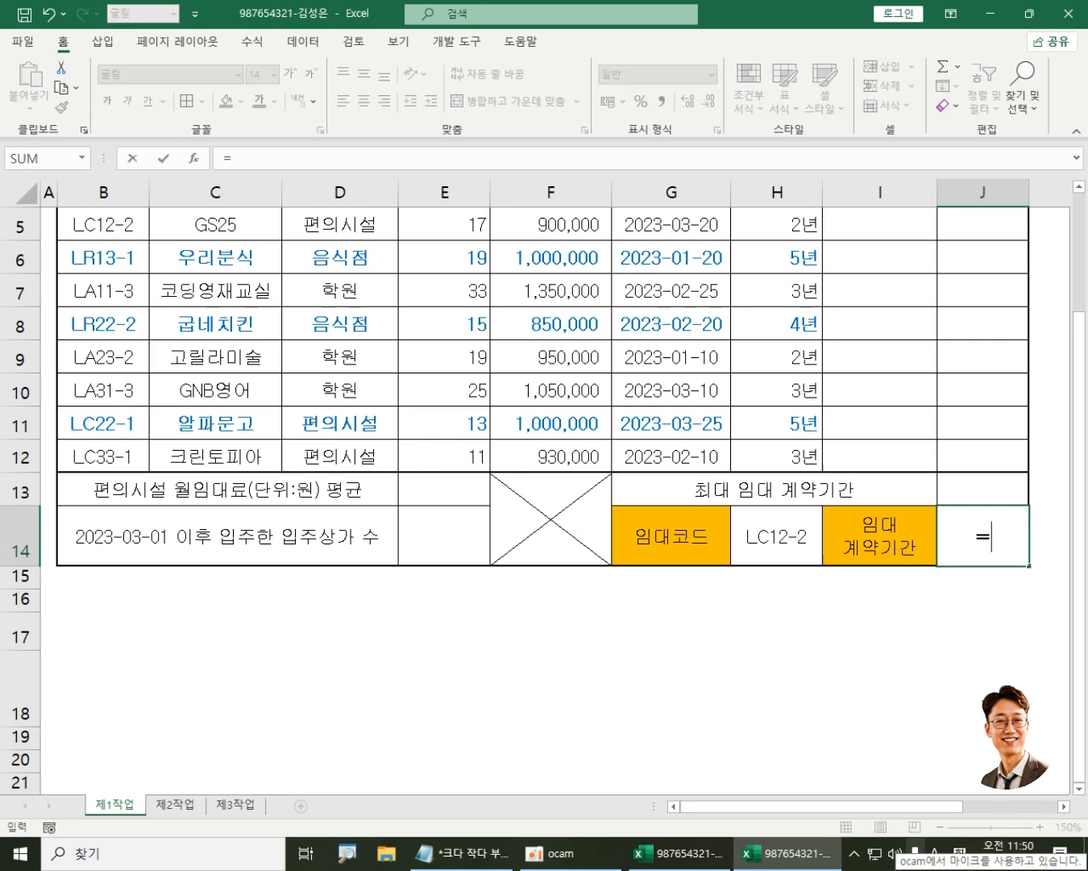
type("VL")
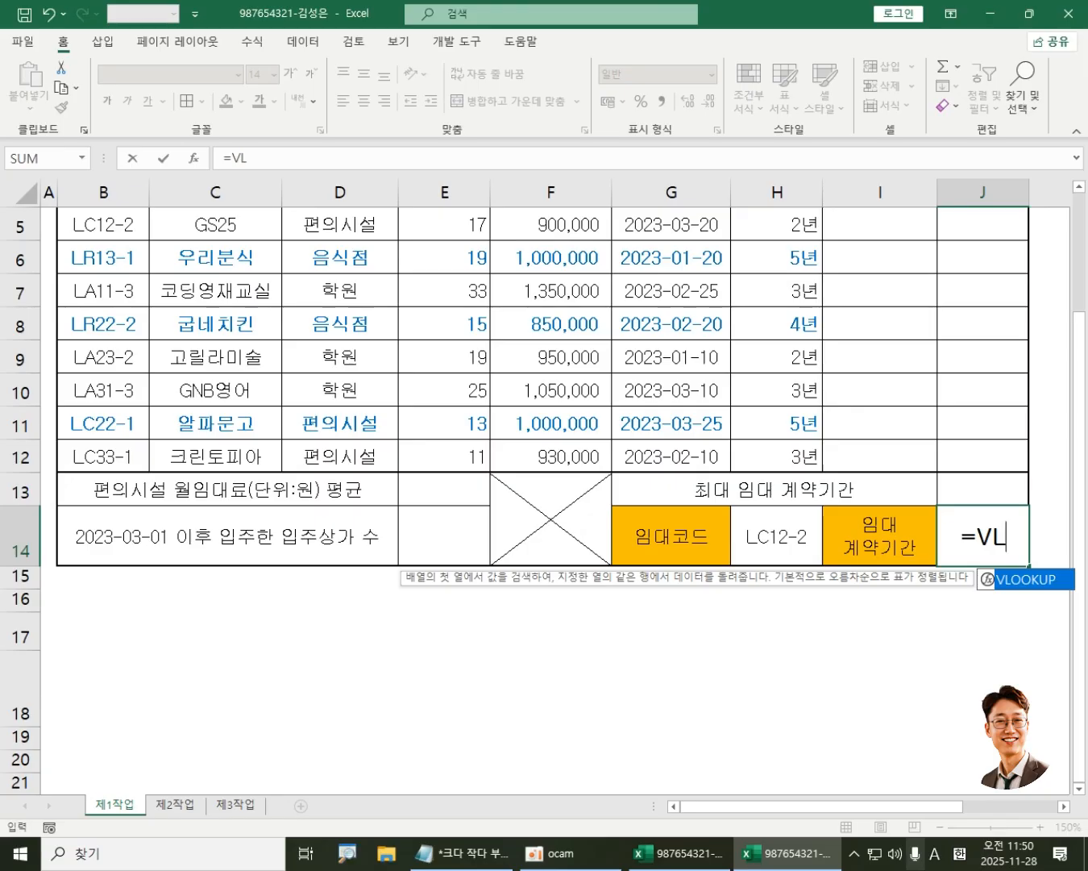
key("Tab")
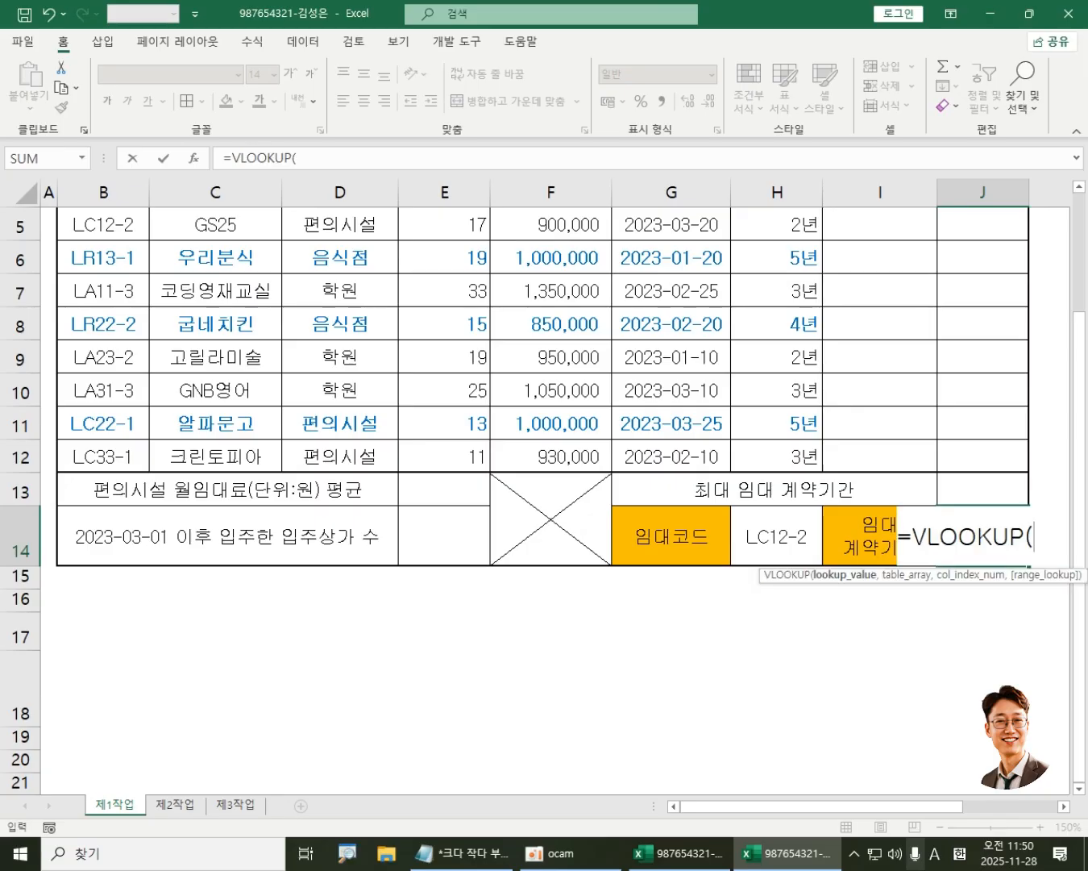
left_click(779, 534)
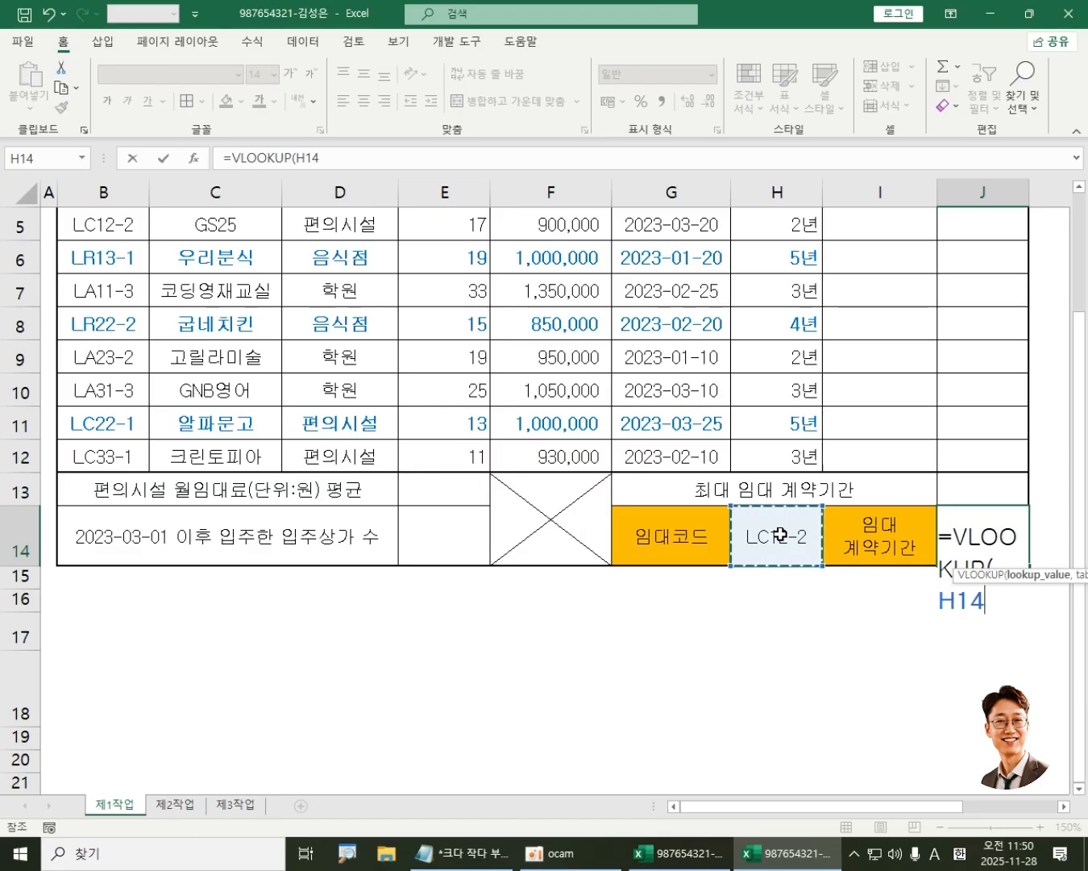
type(",")
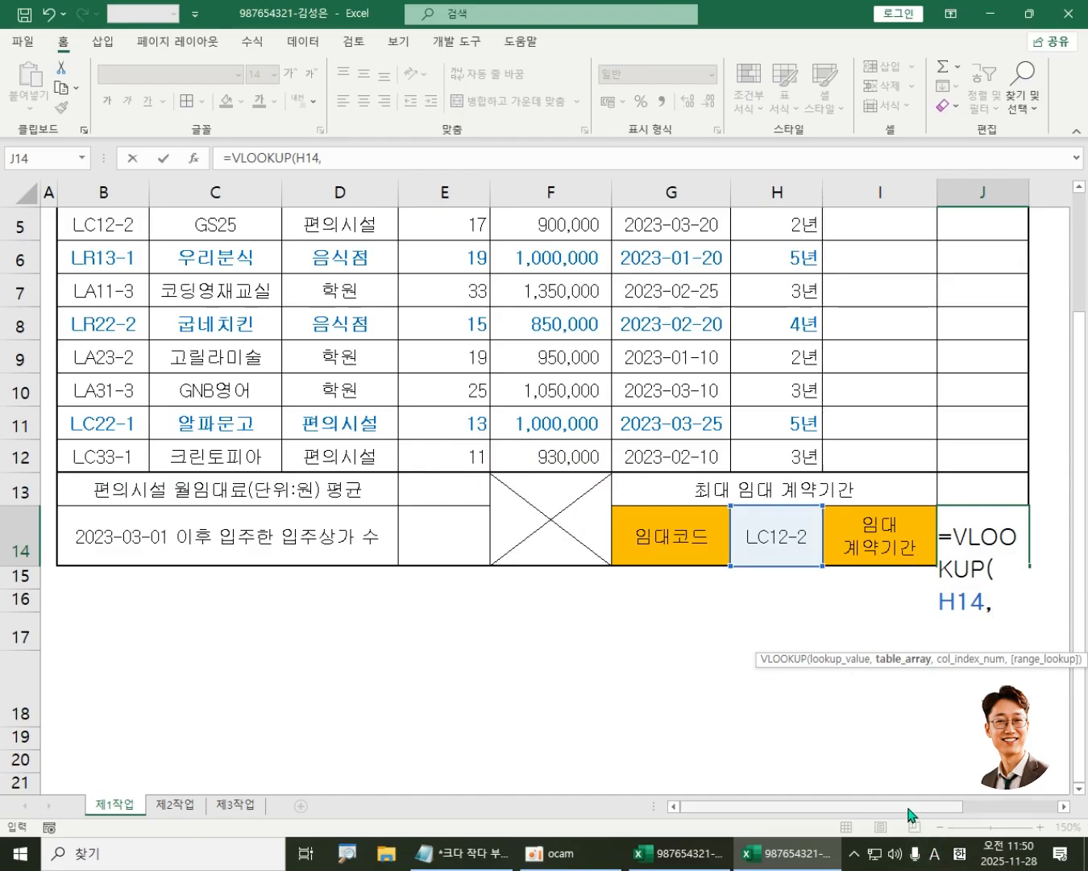
Step: Finish J14's VLOOKUP with table range B5:J12, column index 7 and exact match FALSE, keeping J14 selected
left_click_drag(1079, 472, 1065, 243)
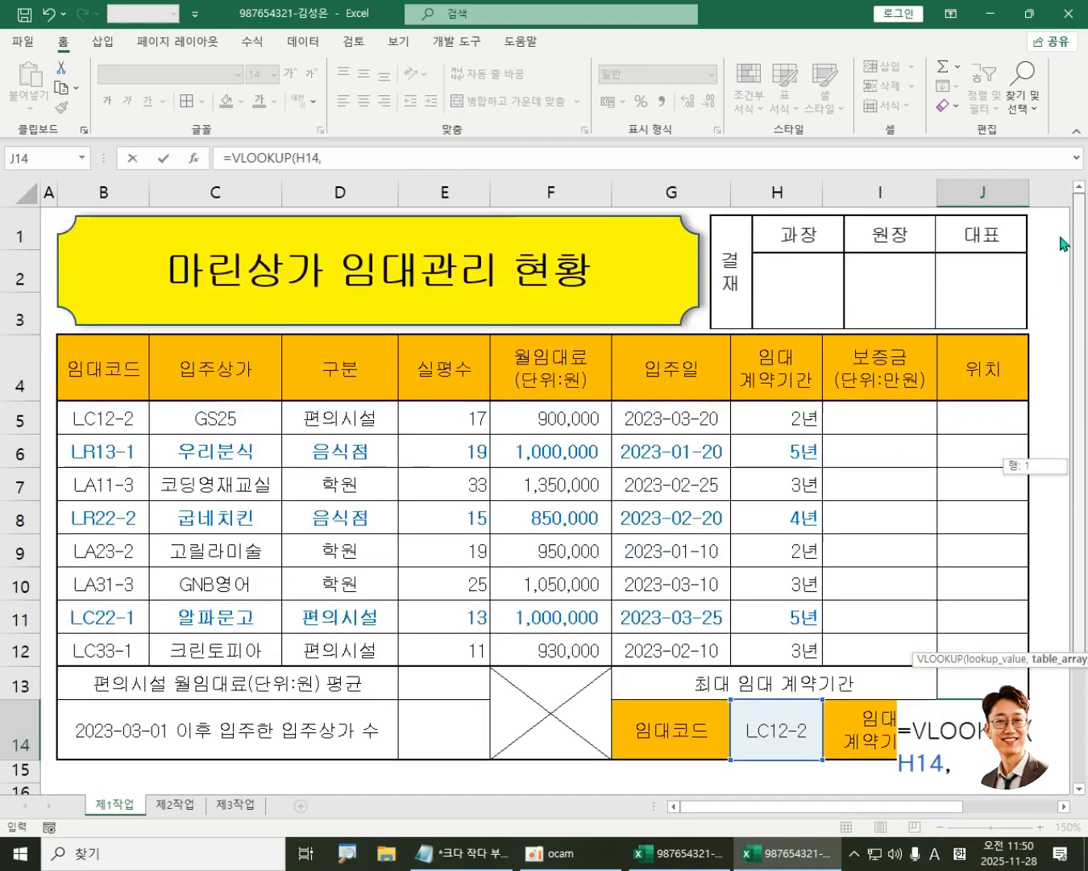
left_click_drag(85, 415, 978, 652)
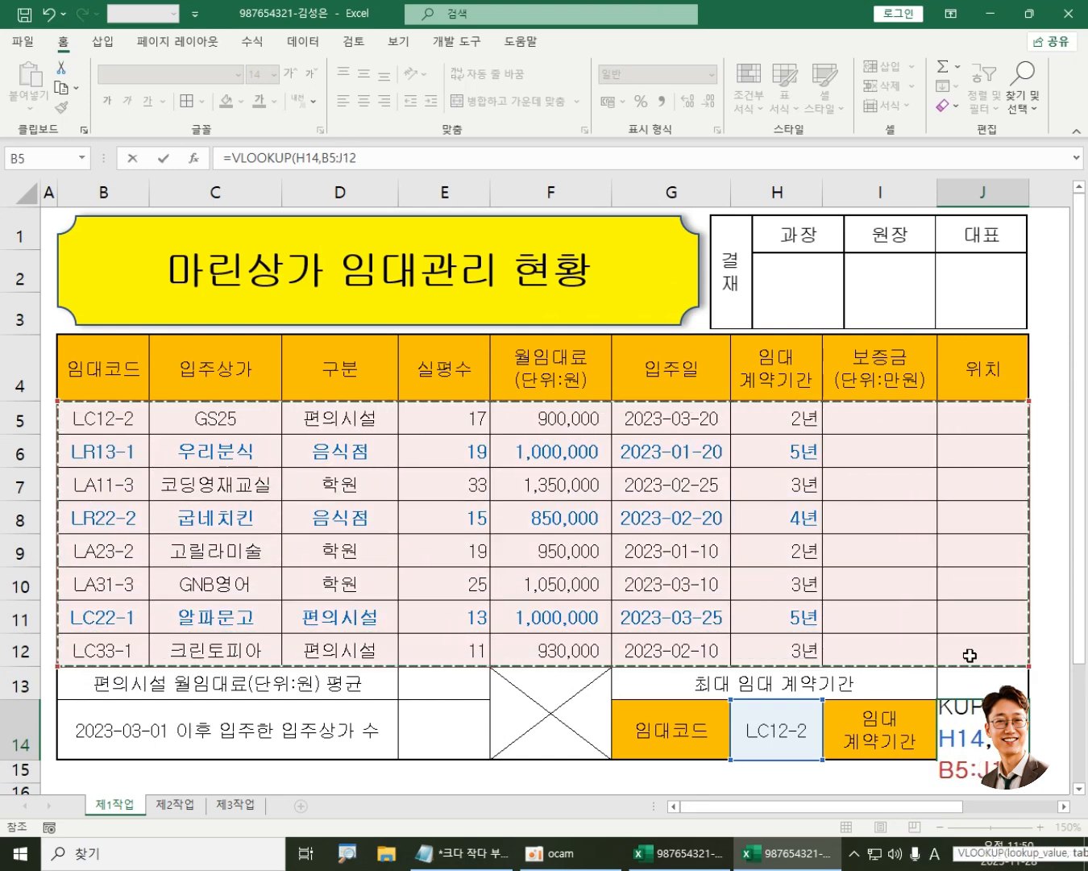
left_click_drag(1079, 448, 1085, 508)
type(",")
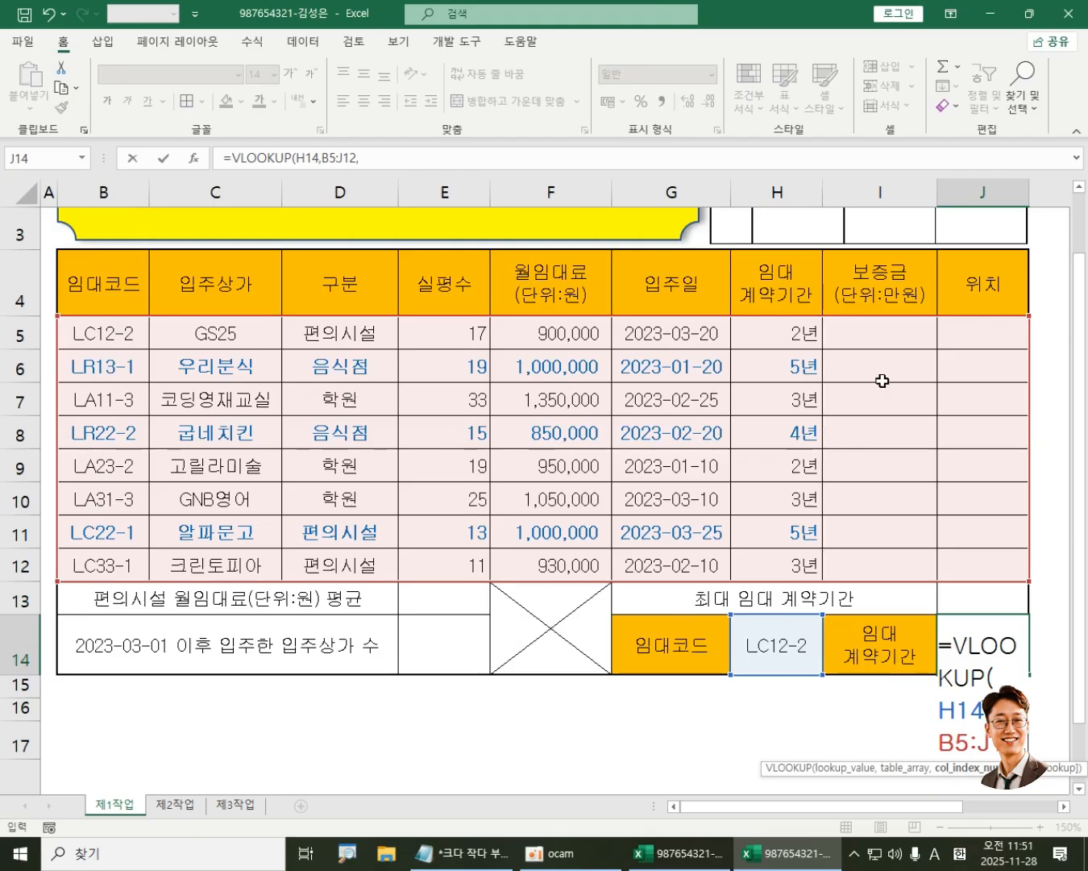
type("7")
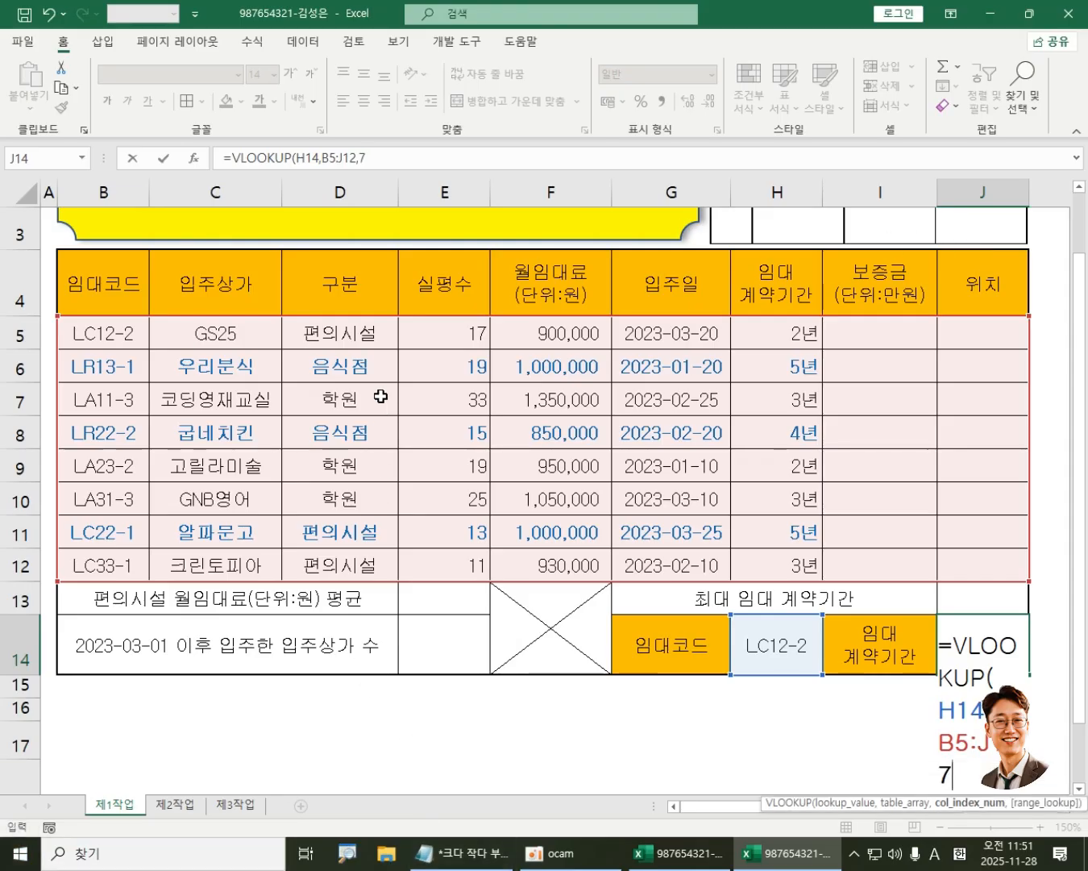
type(",")
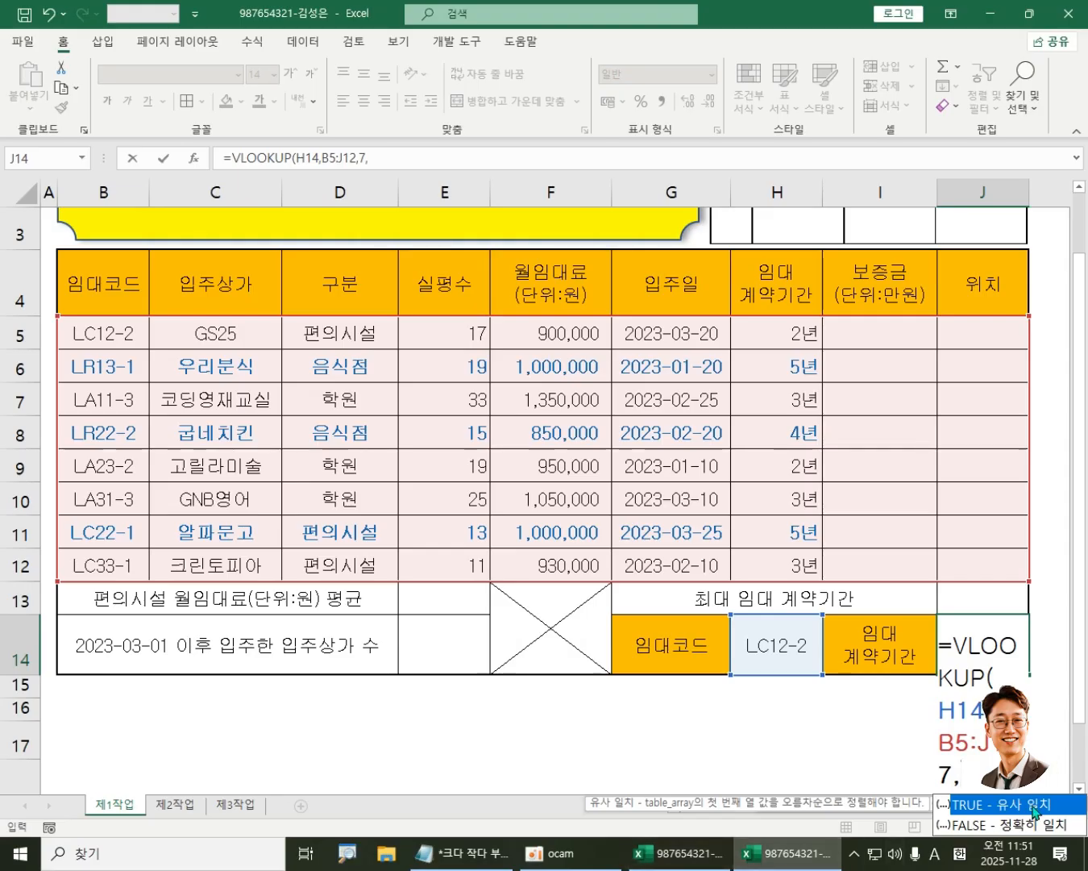
key("Down")
key("Tab")
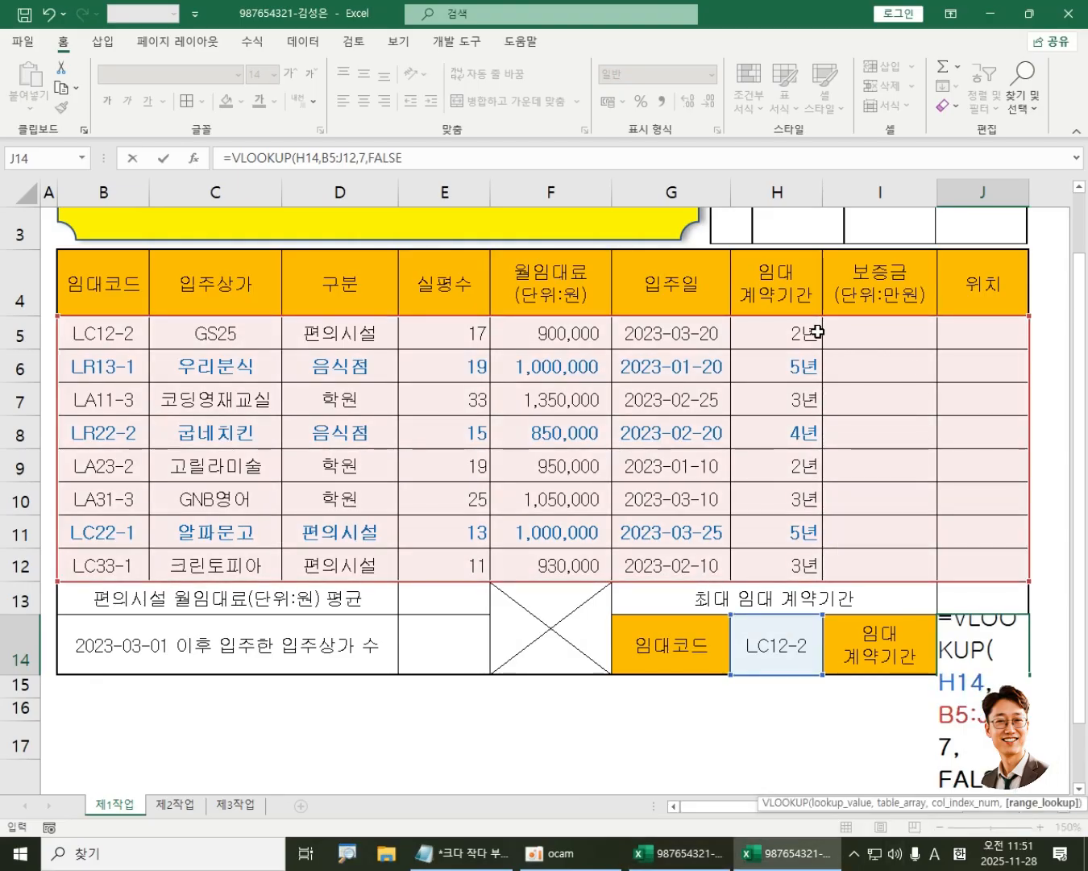
key("ctrl+Return")
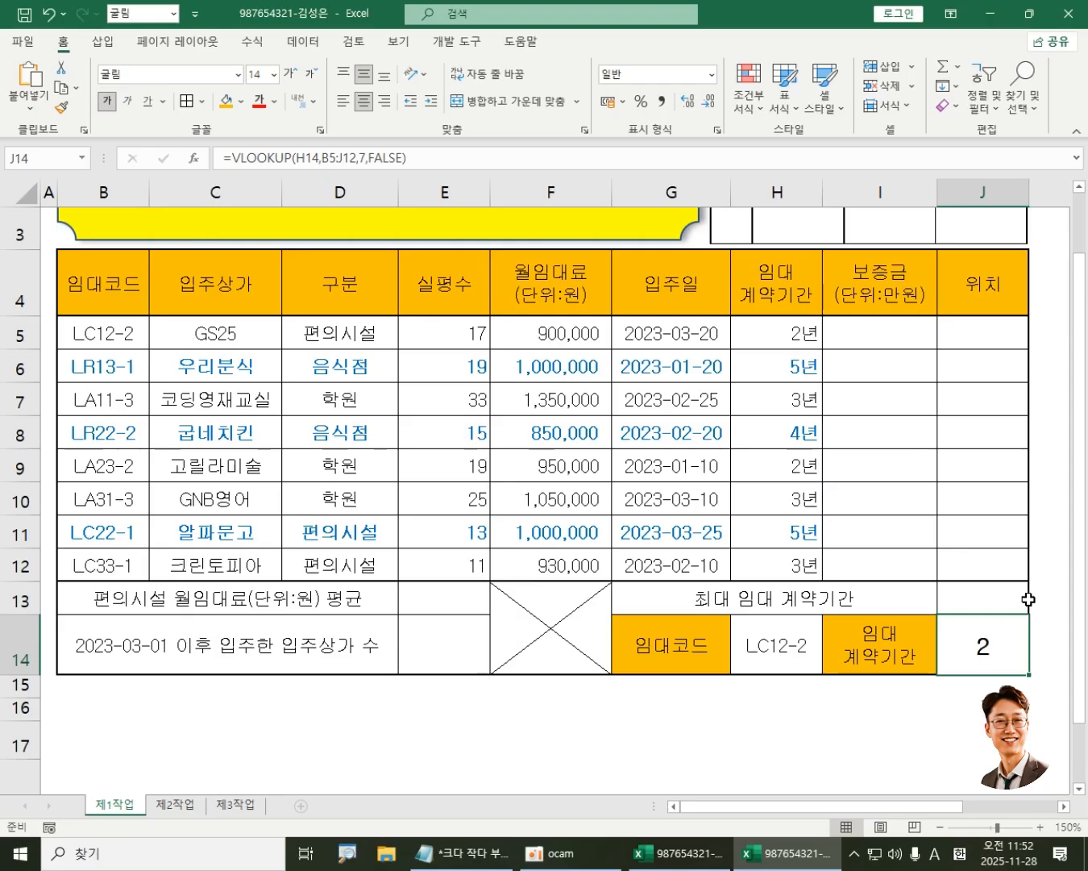
Step: Format the empty maximum contract period cell J13 as 14 pt bold
left_click(998, 600)
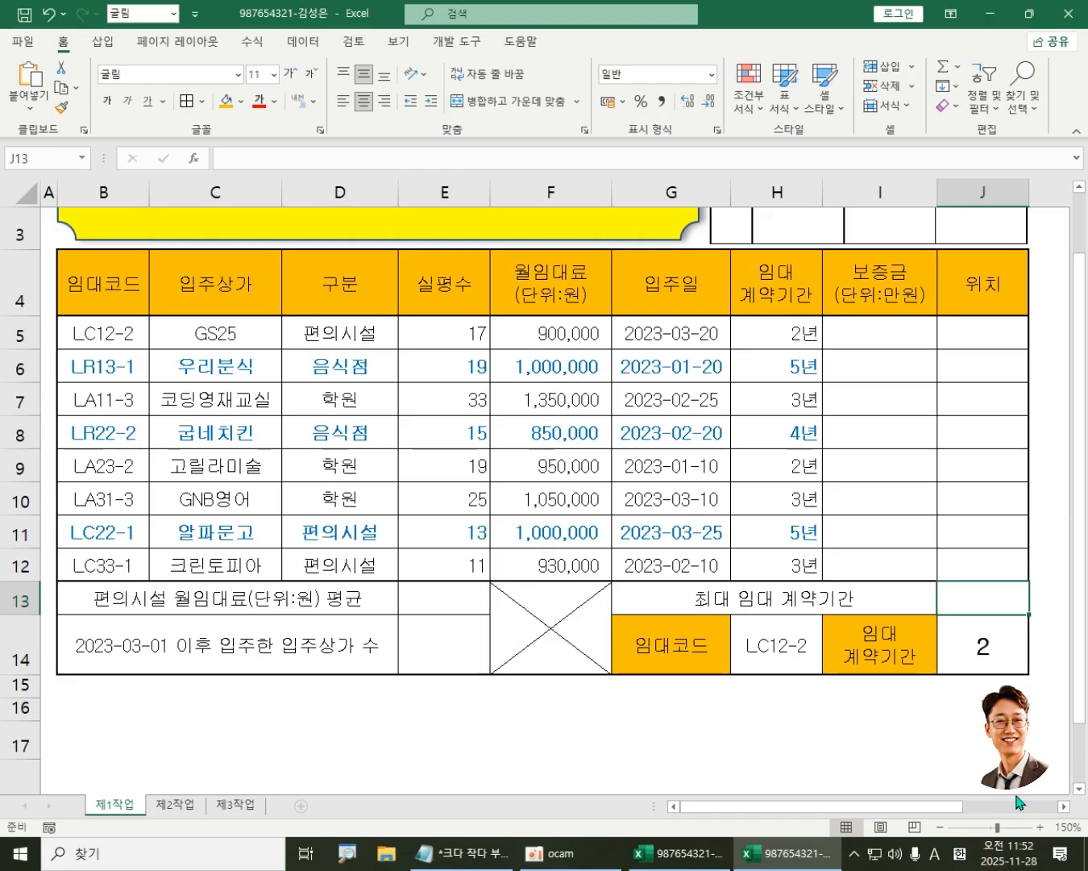
type("=")
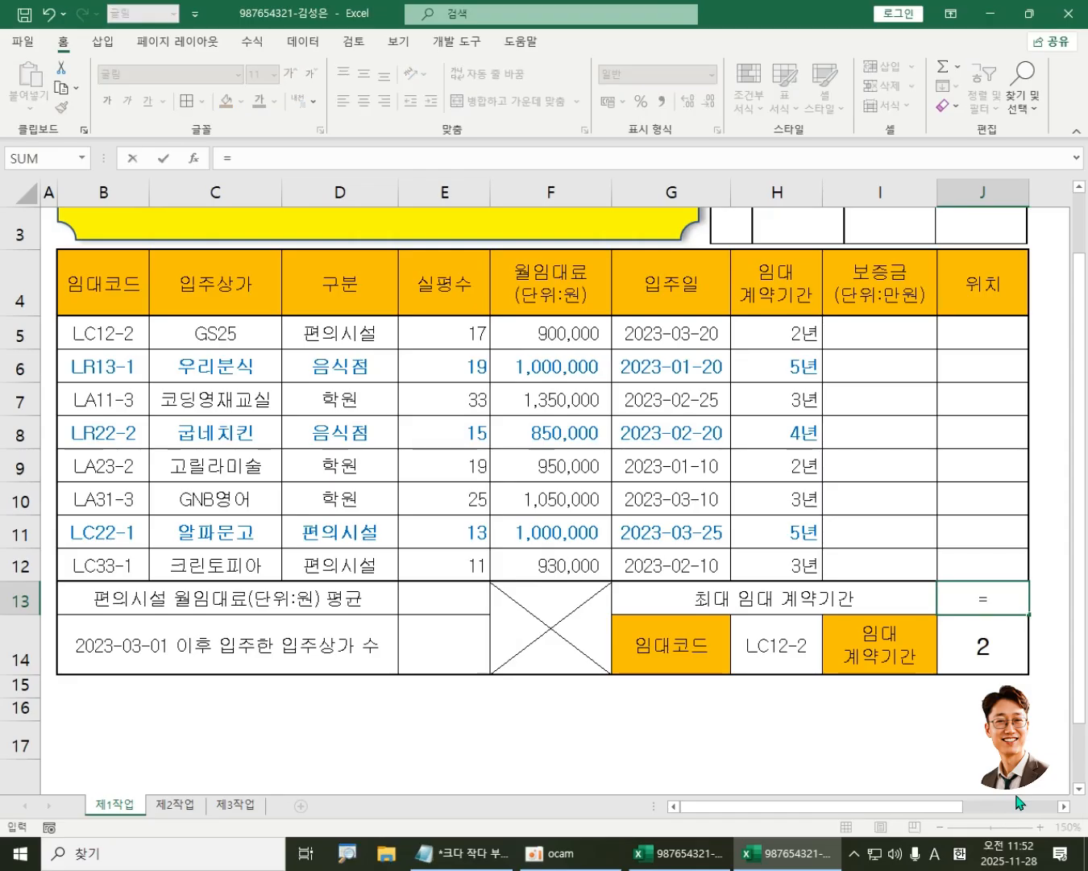
key("Escape")
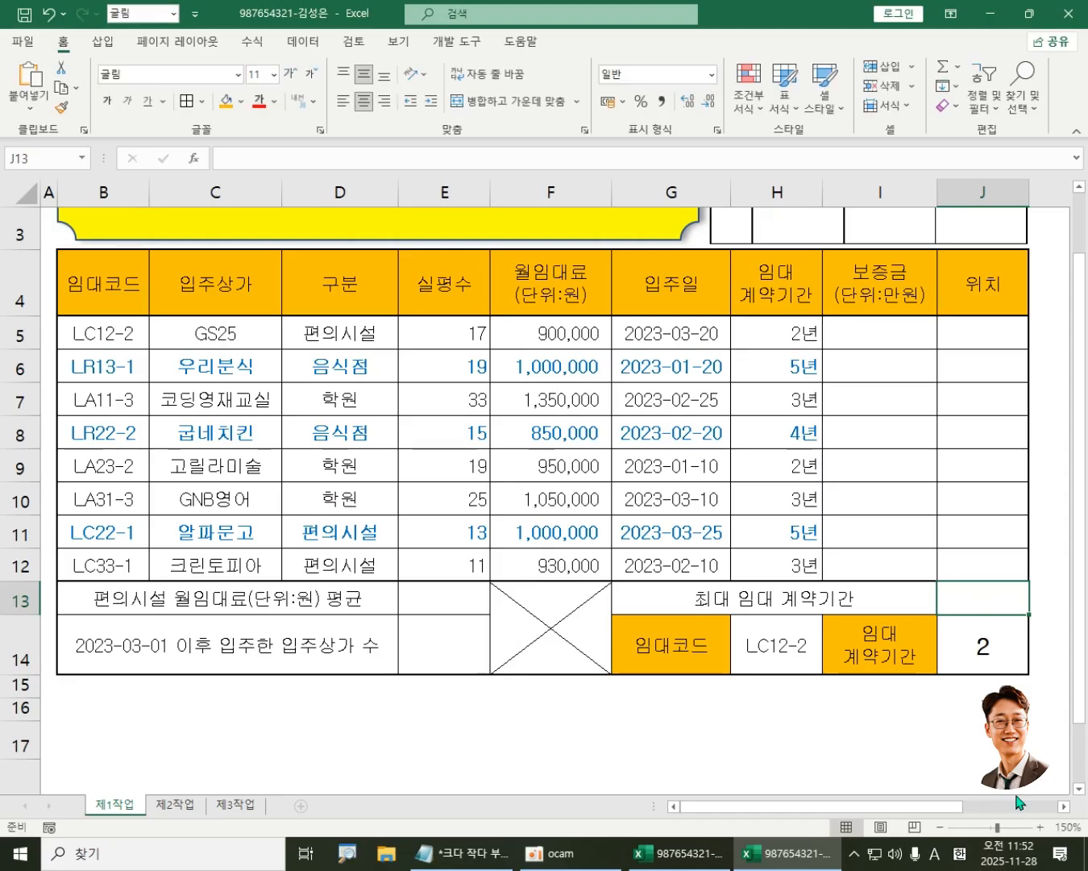
left_click(289, 76)
left_click(291, 76)
left_click(107, 102)
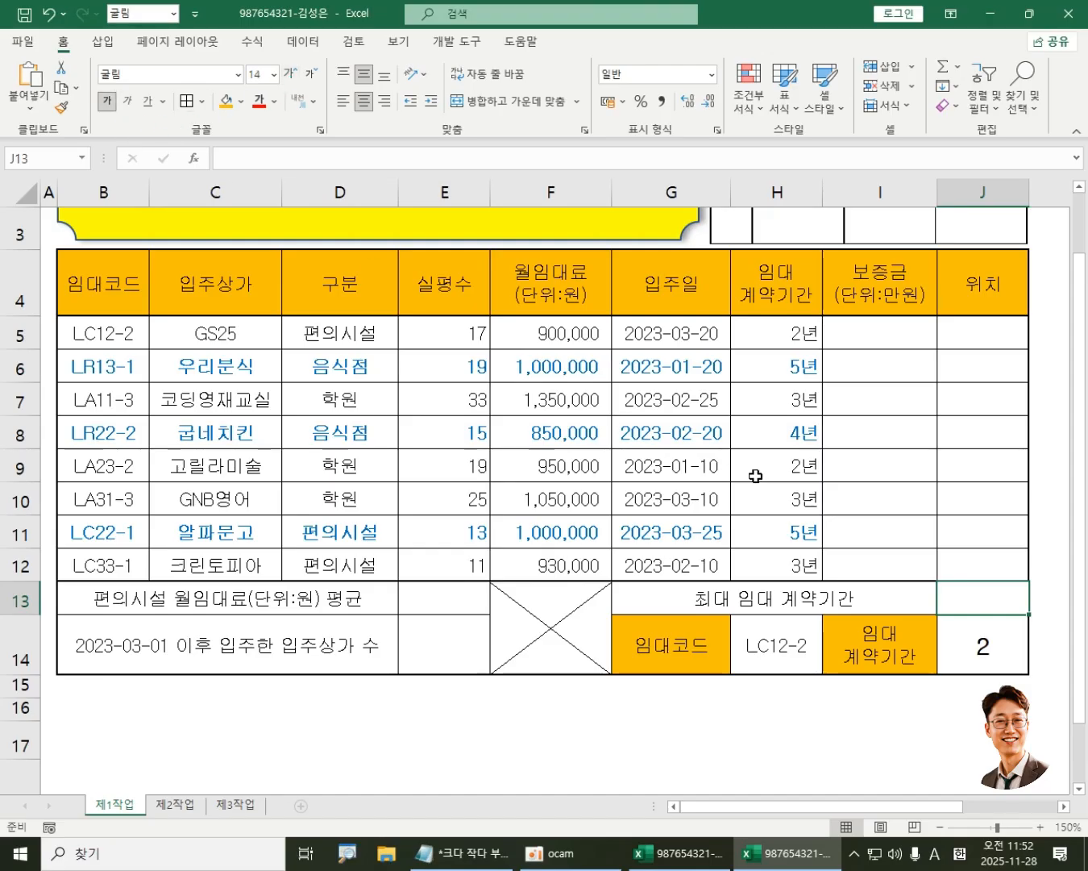
Step: Enter a MAX formula in J13 over the contract periods H5:H12 and reselect the cell
type("=MAX")
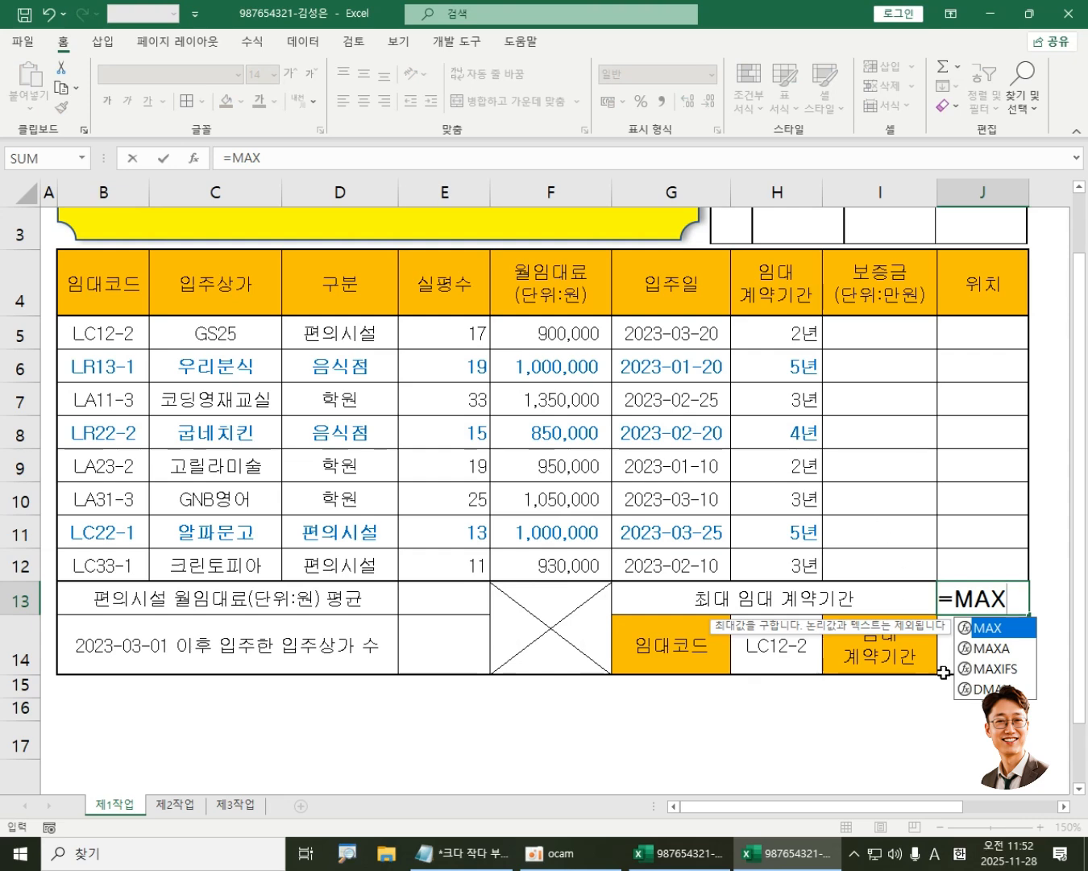
type("(")
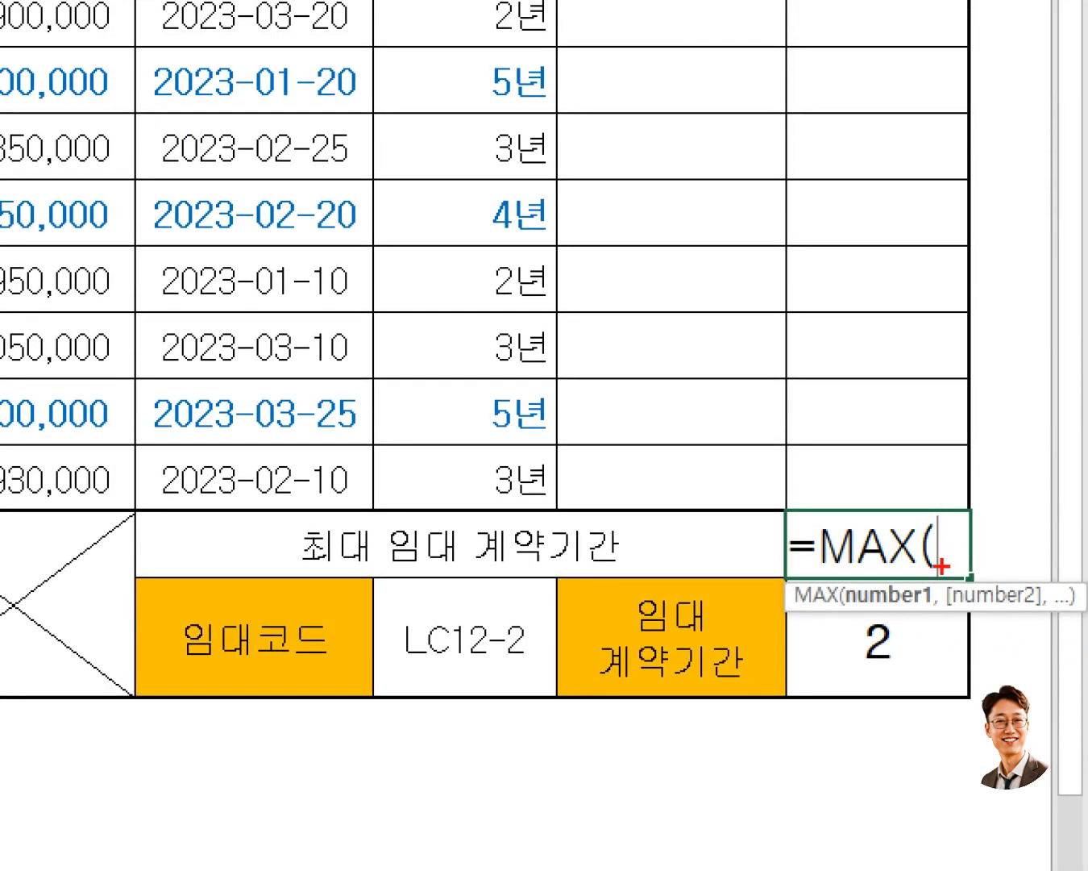
left_click_drag(390, 567, 684, 577)
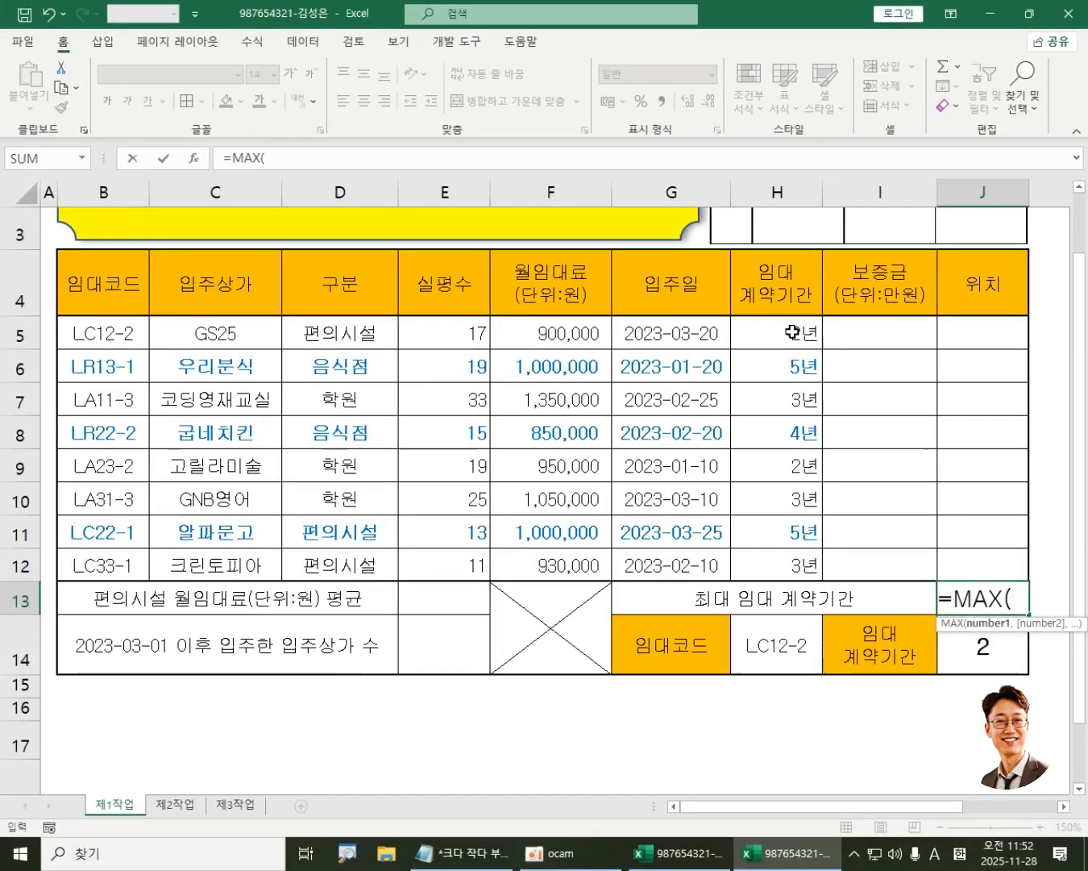
left_click_drag(500, 16, 500, 82)
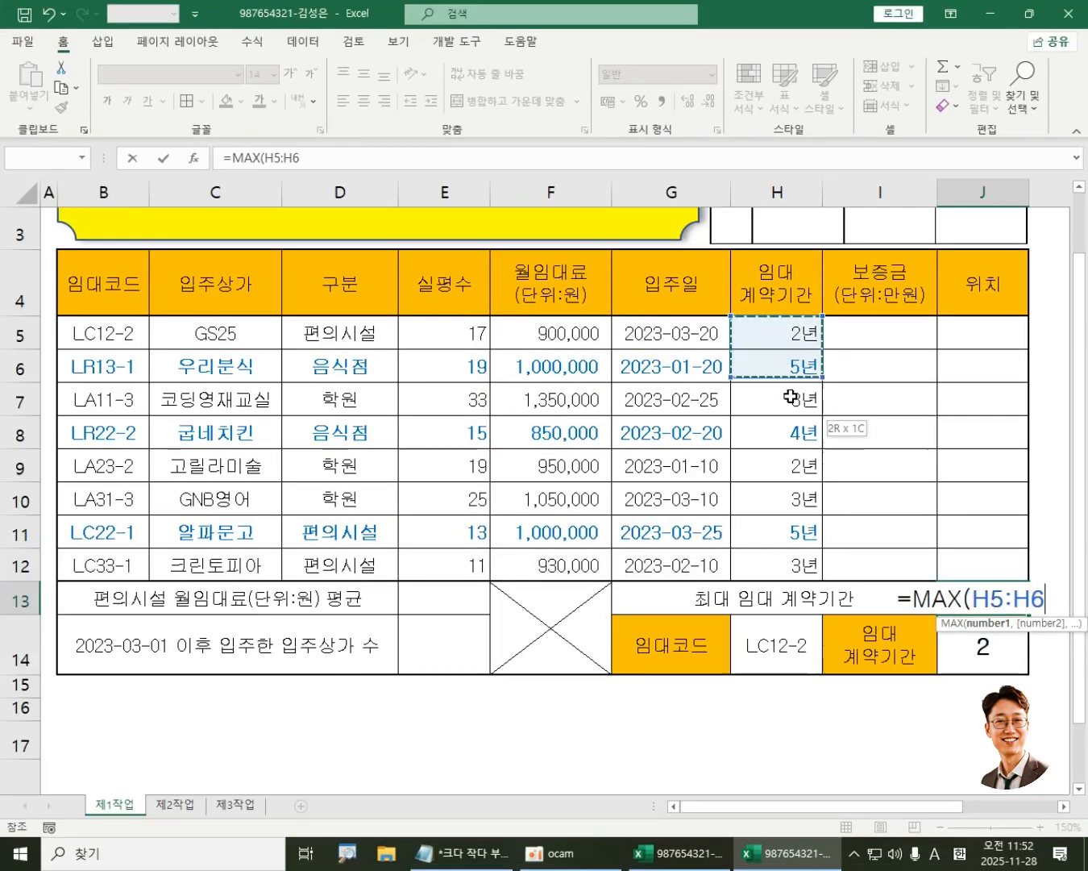
left_click_drag(791, 397, 798, 564)
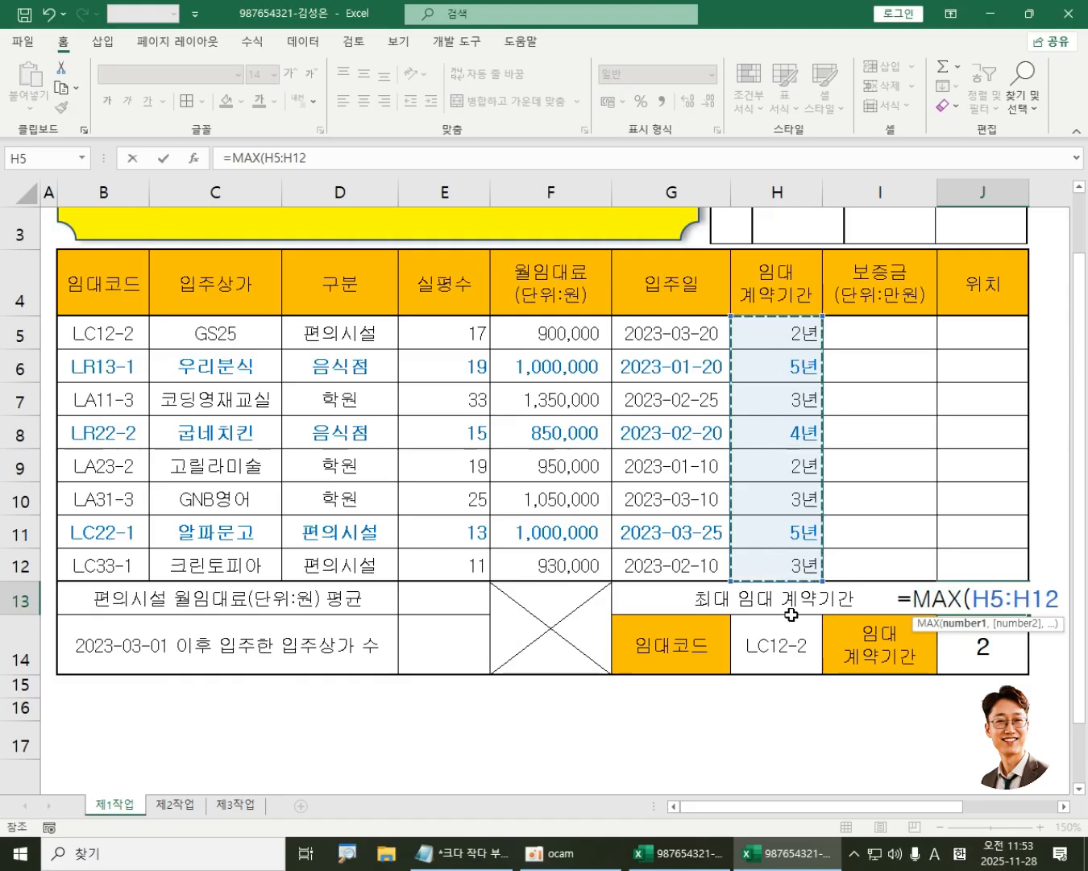
key("Return")
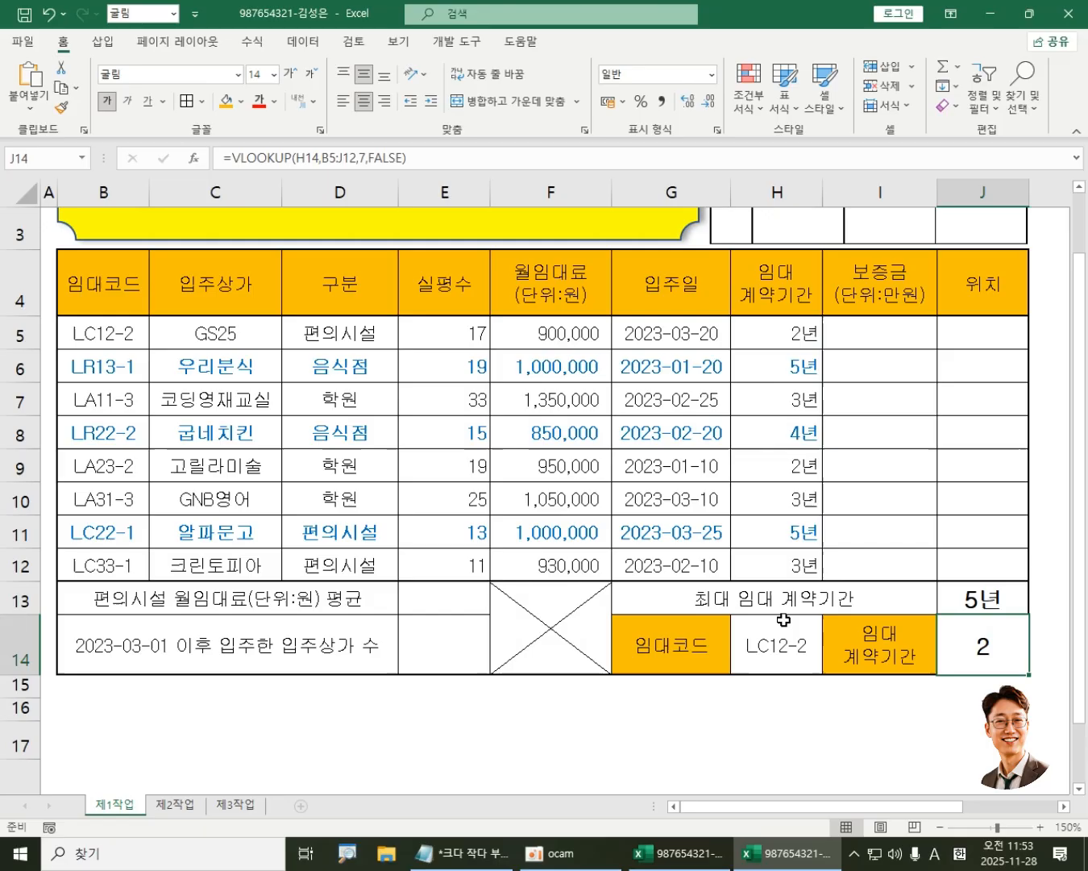
left_click(973, 594)
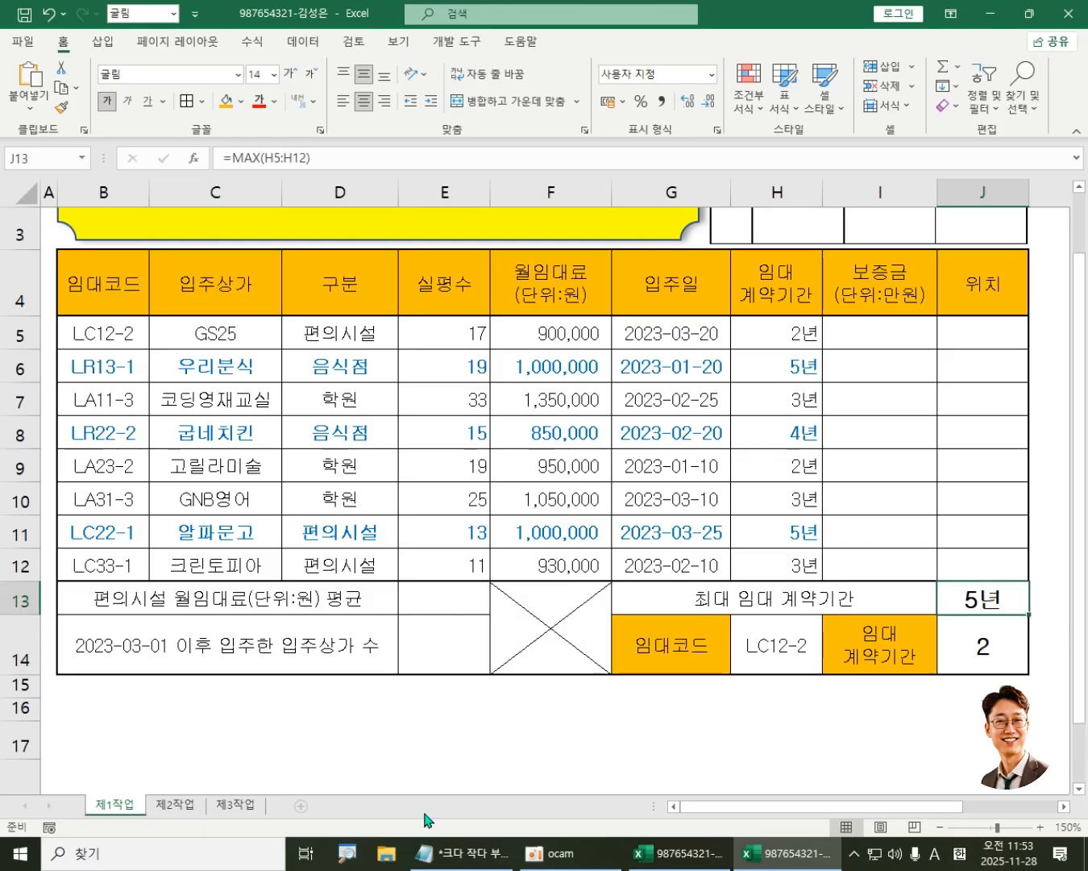
Step: Find and open the 기본함수 text document, and review its MAX, MIN, LARGE and SMALL notes, highlighting the LARGE line
left_click(120, 853)
type("ㄱ")
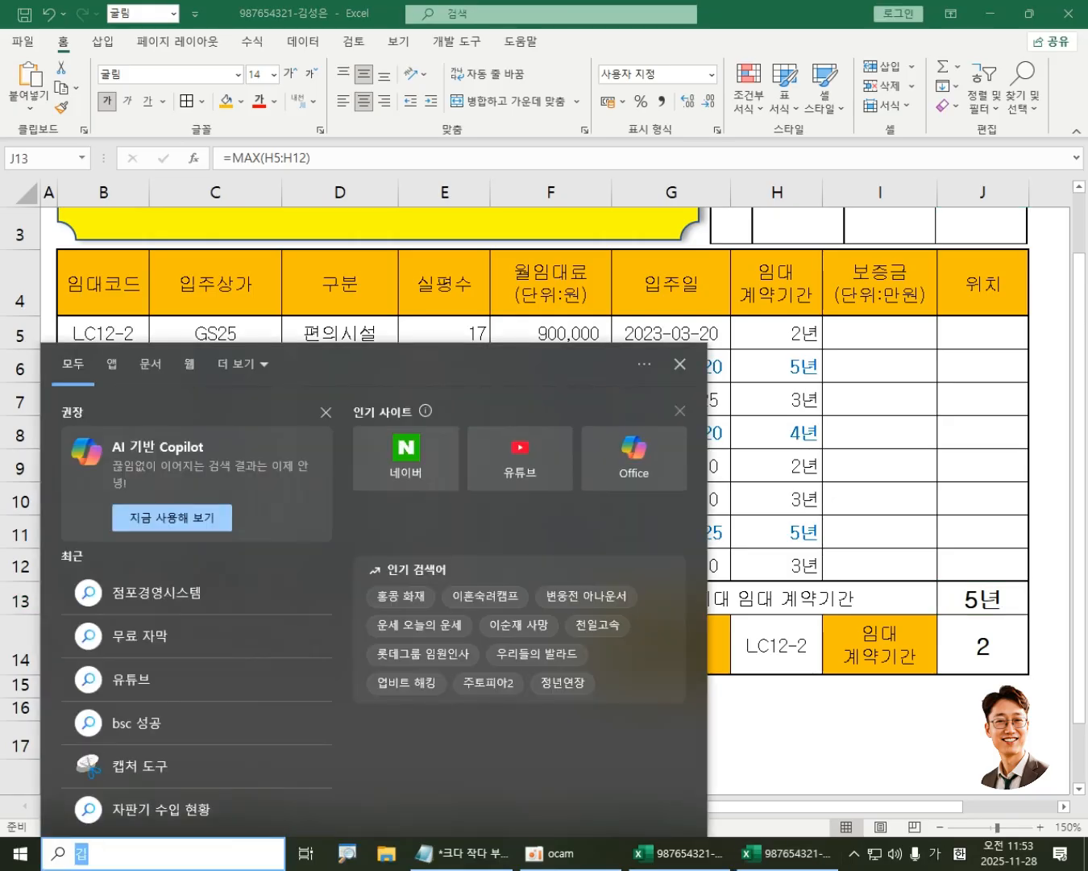
type("기본함수")
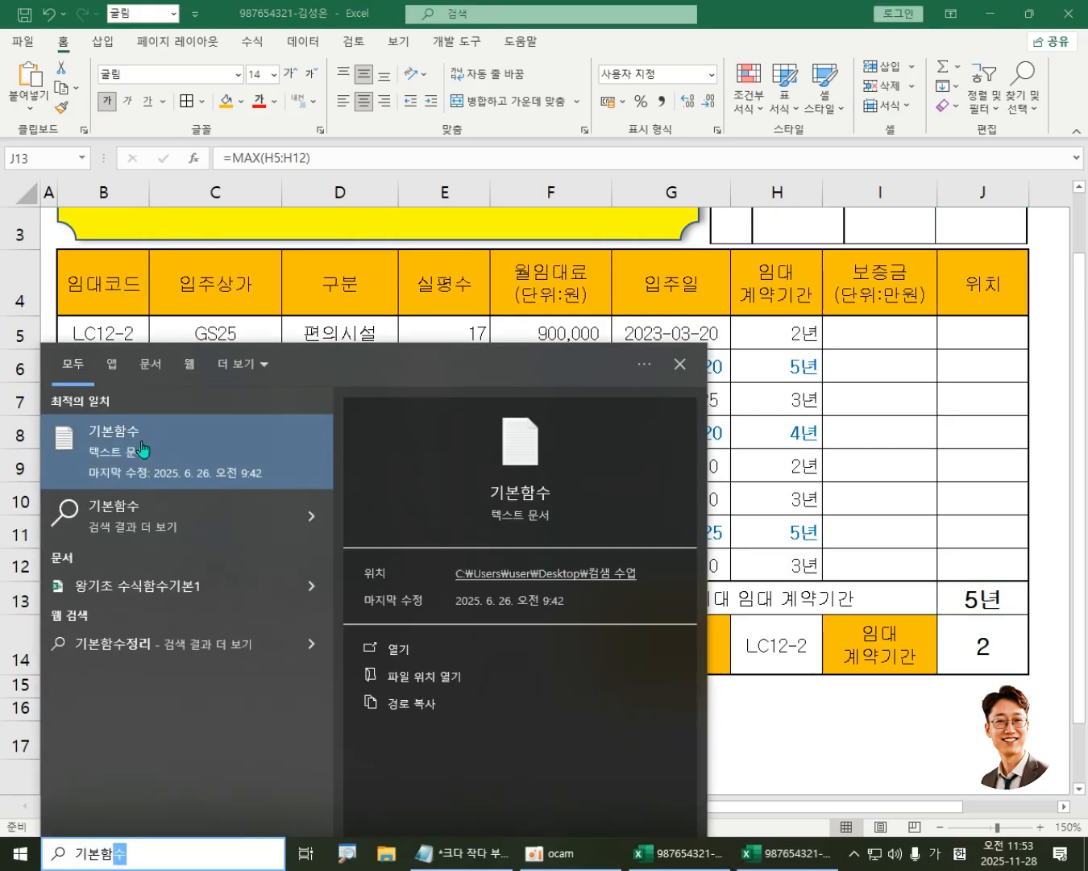
left_click(143, 449)
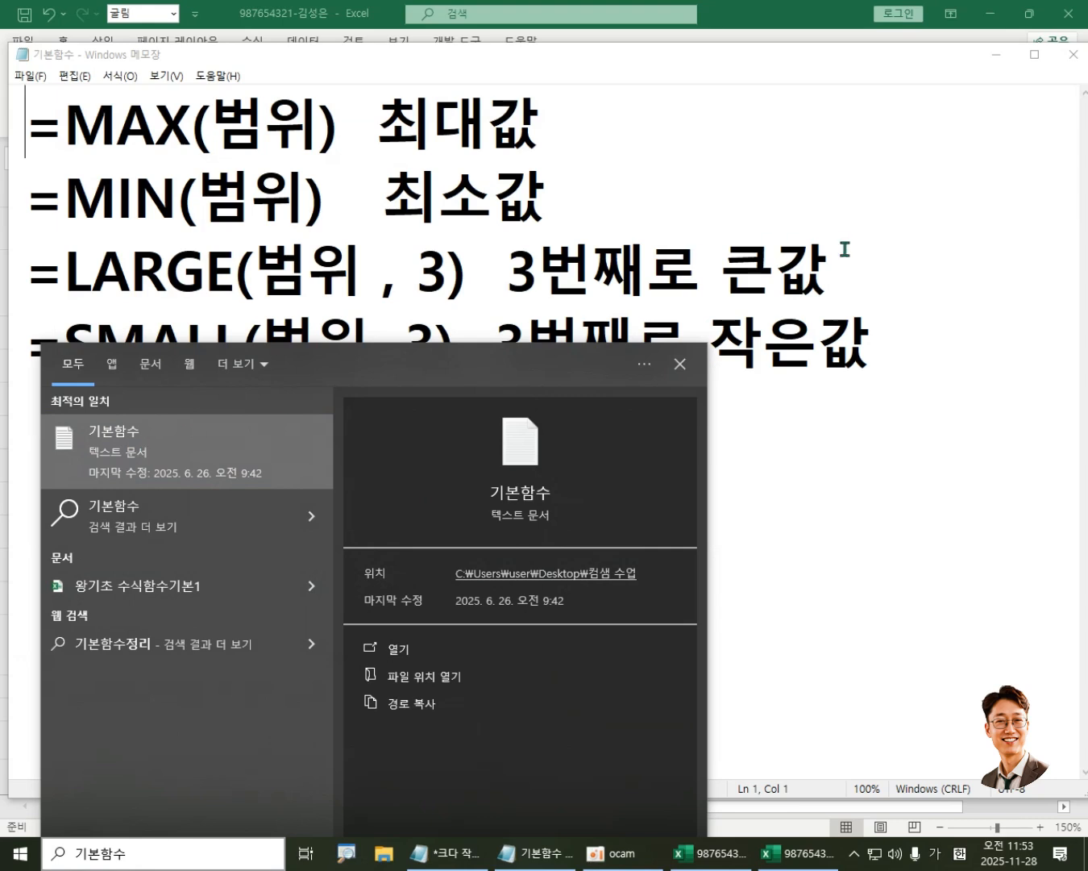
left_click(907, 312)
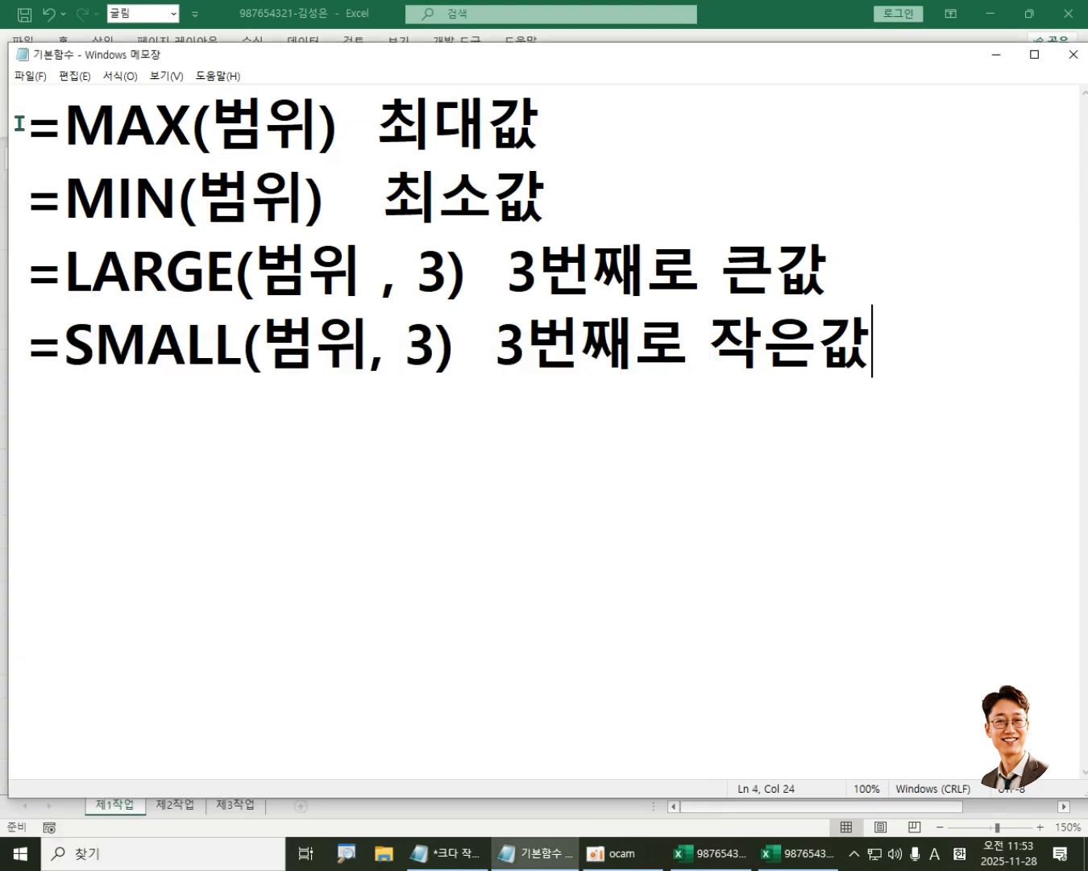
left_click_drag(19, 123, 629, 122)
left_click_drag(904, 329, 9, 148)
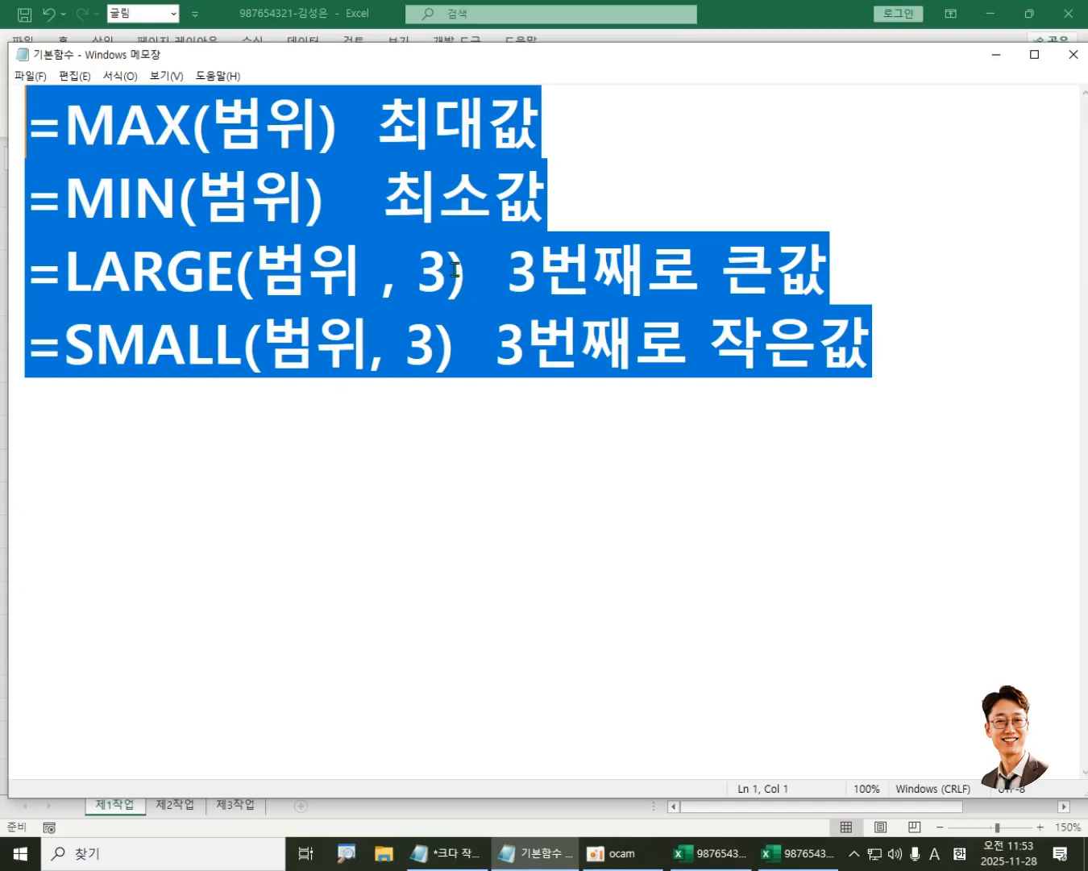
left_click_drag(64, 273, 832, 274)
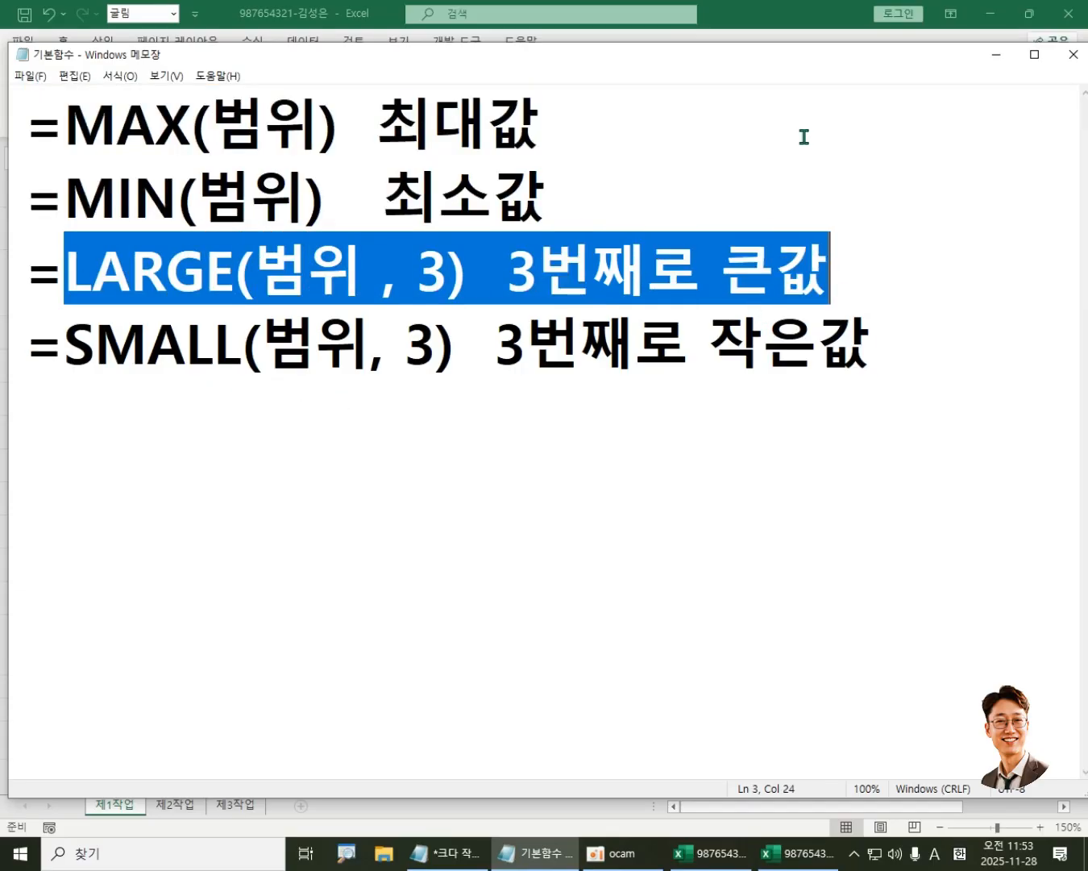
Step: Return to the Excel workbook and replace J13's formula with LARGE over H5:H12 and rank 3
left_click(826, 8)
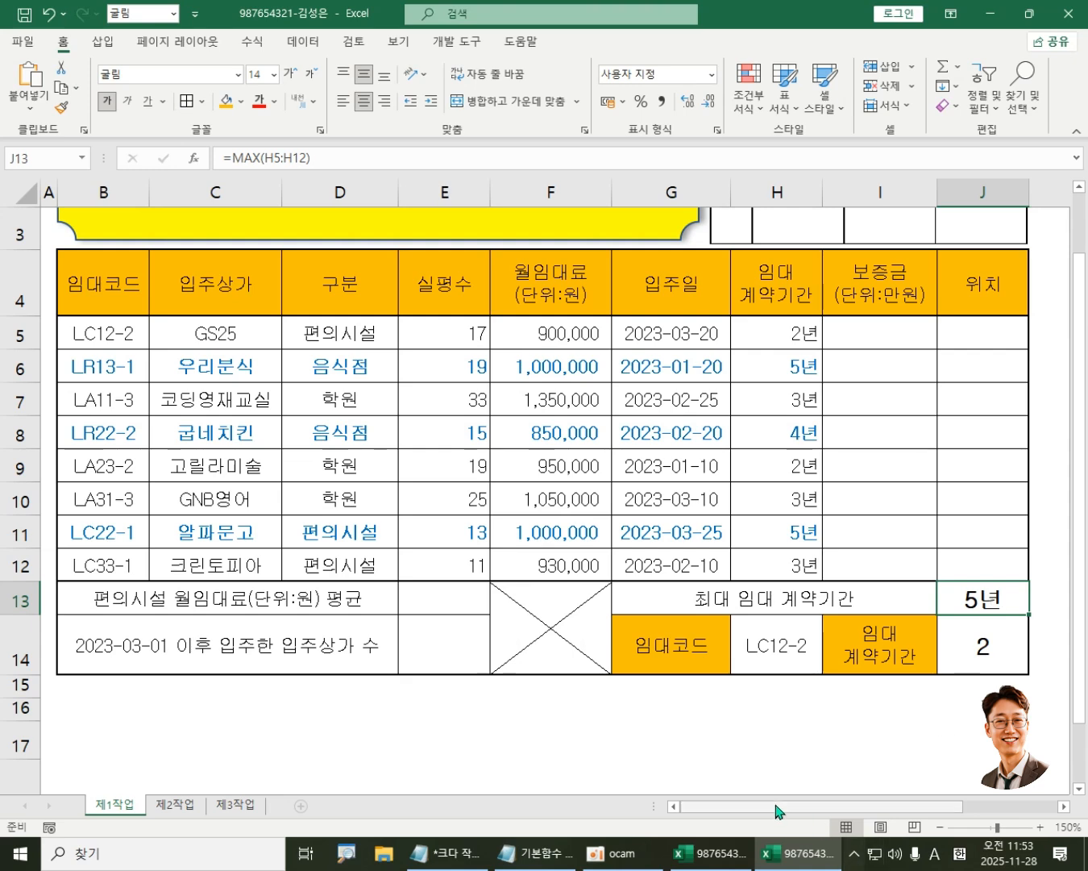
type("=LA")
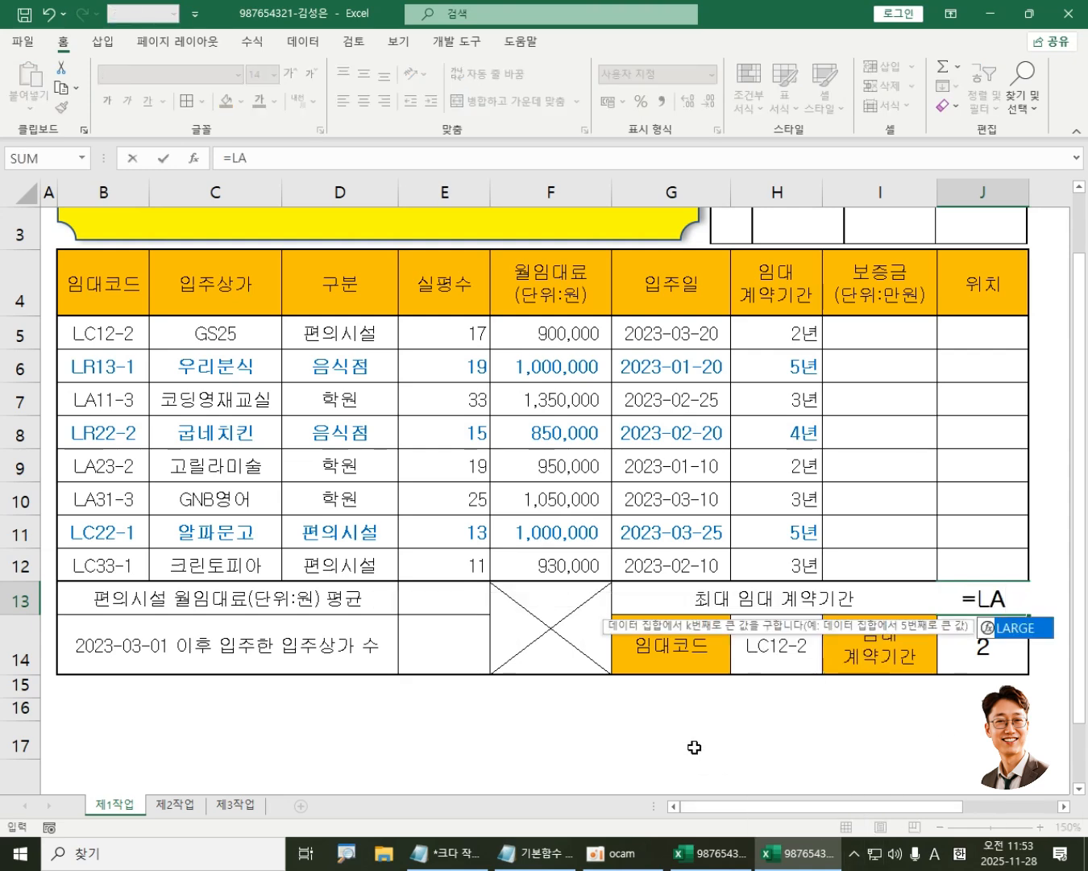
key("Tab")
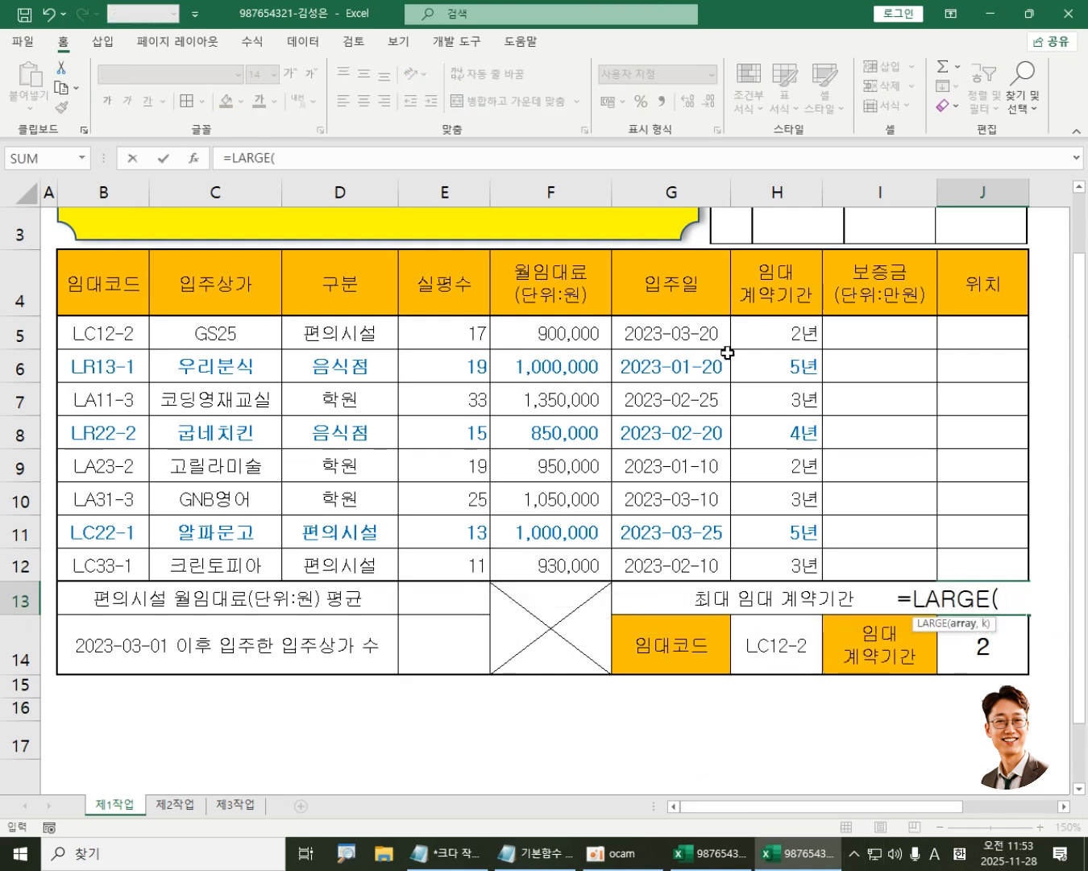
left_click_drag(771, 331, 801, 567)
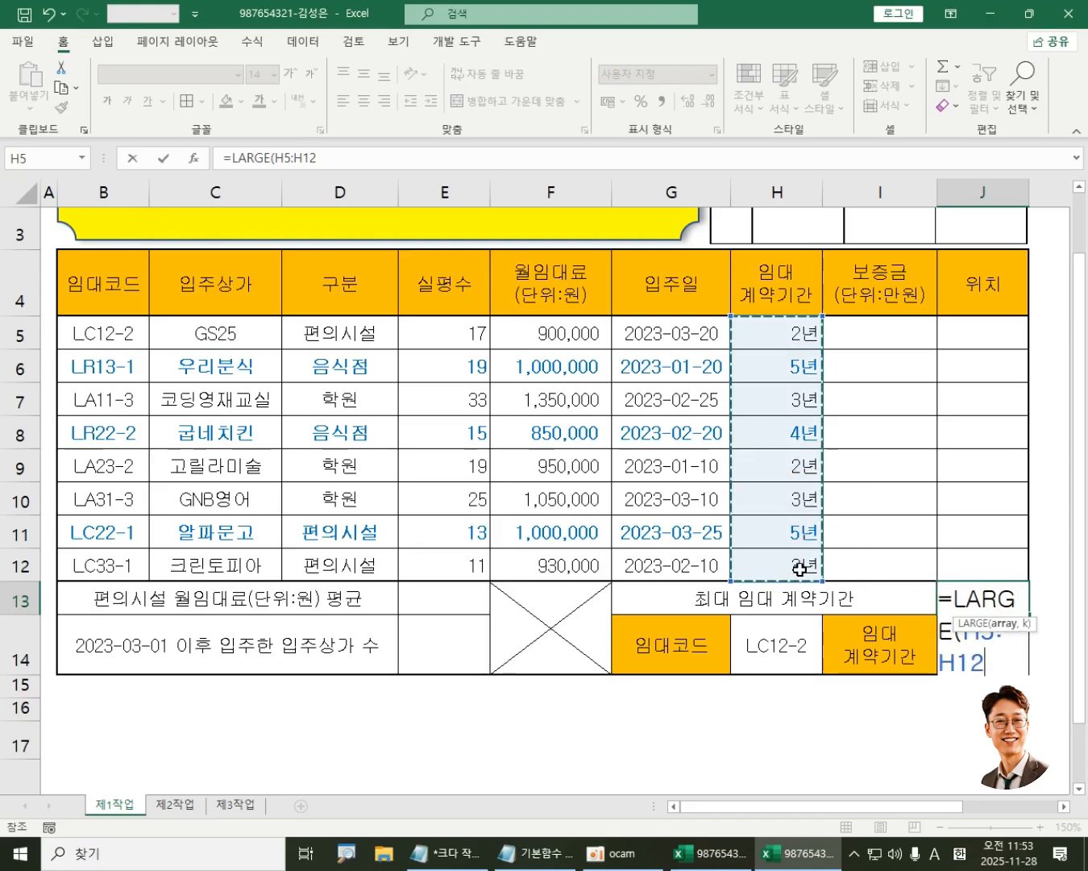
type(",3")
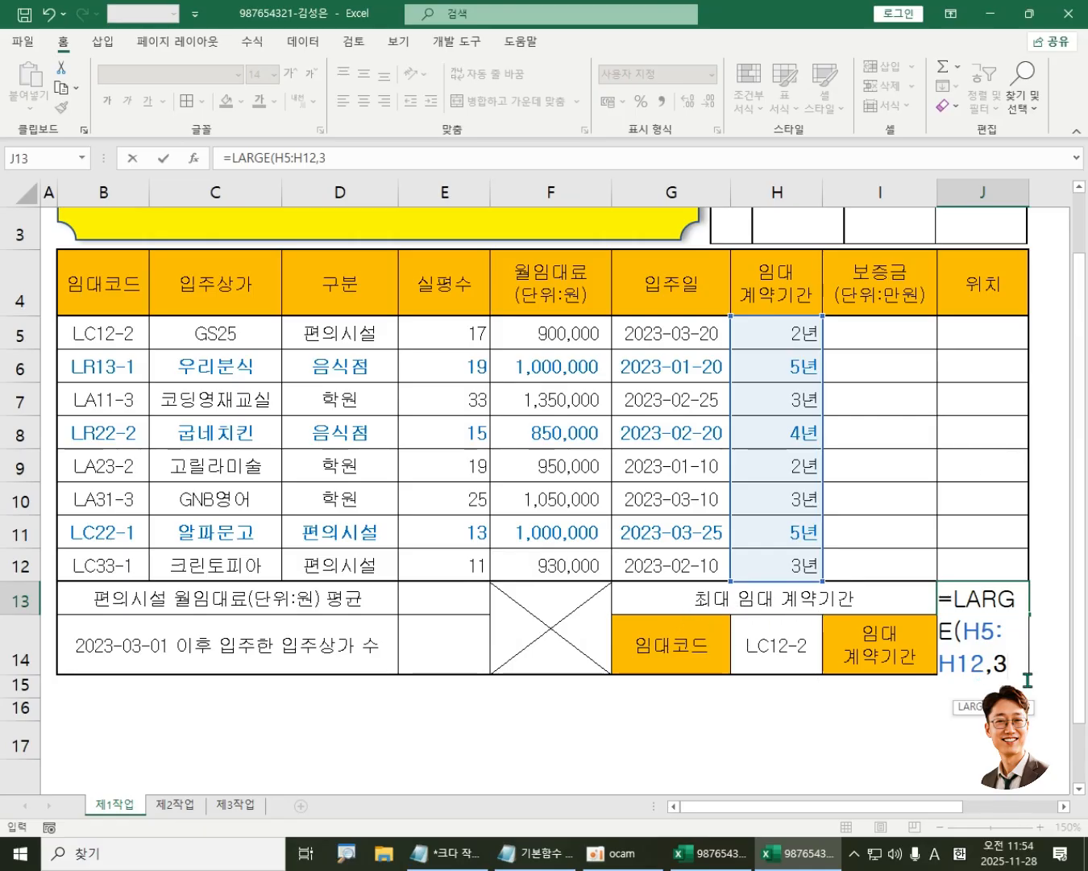
key("Return")
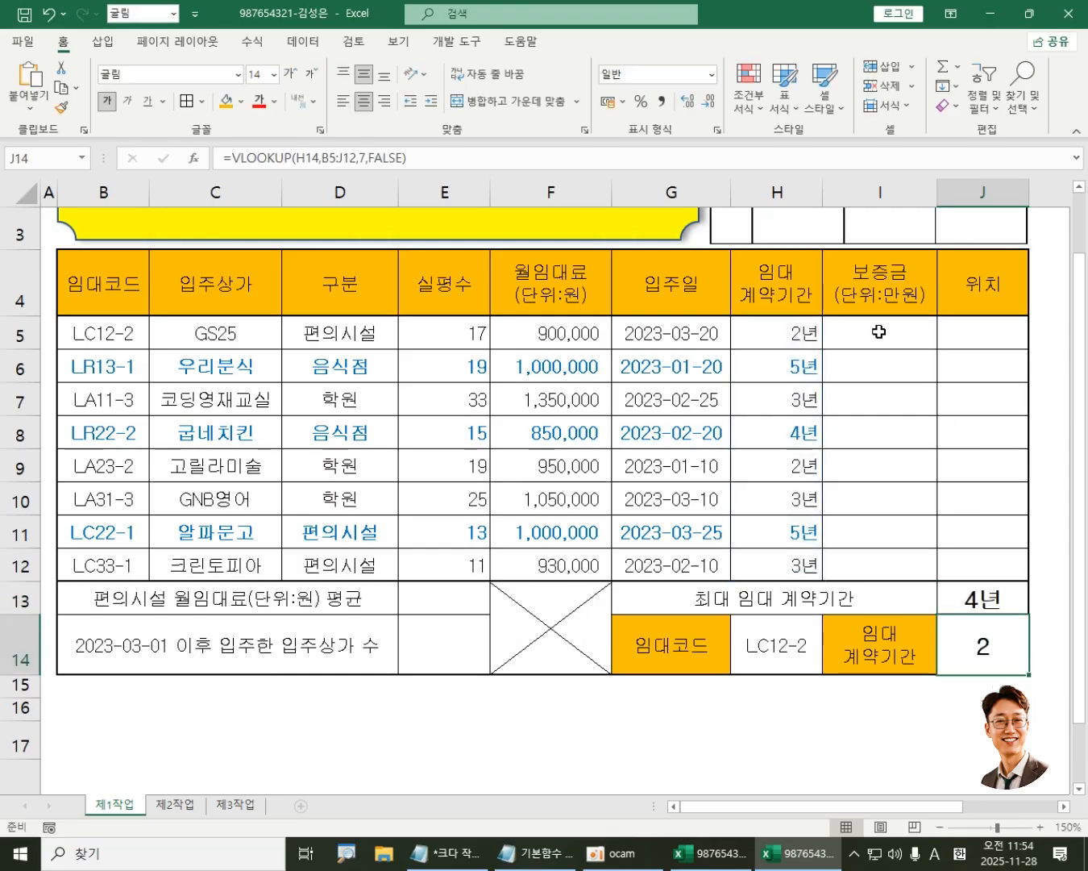
left_click(986, 599)
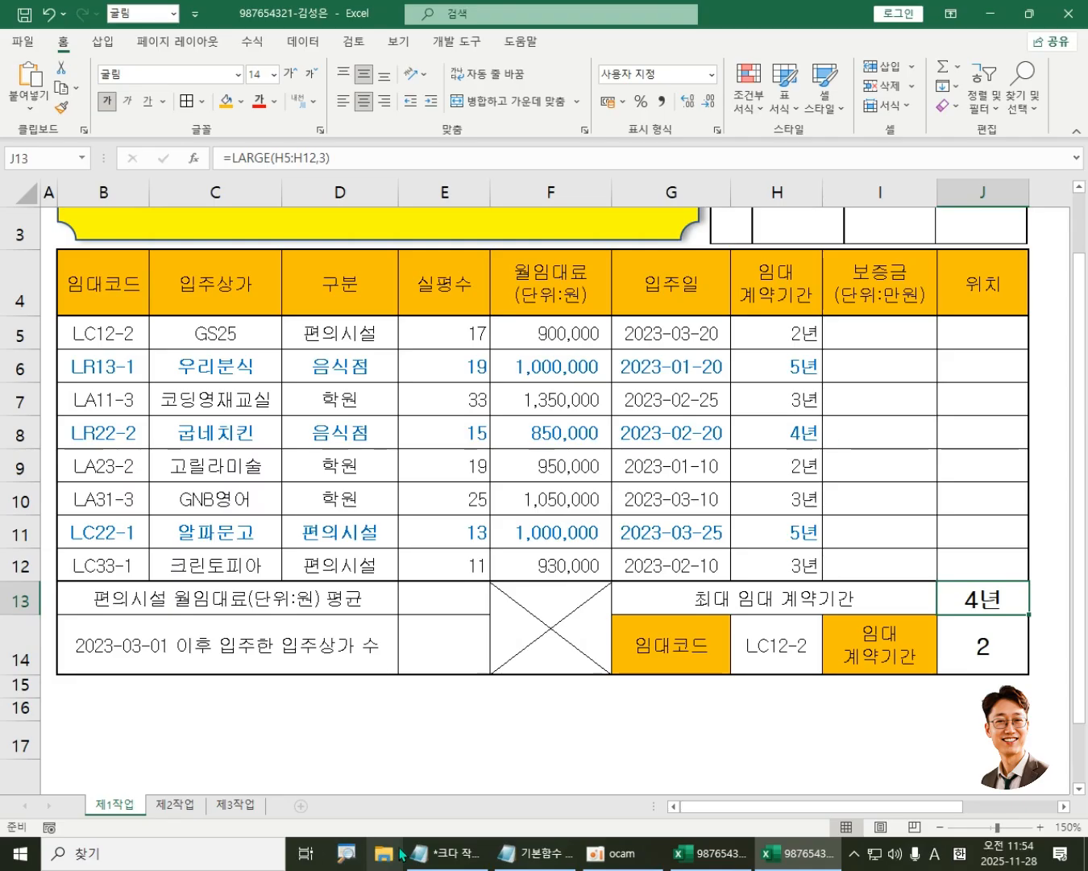
Step: Switch to the 기본함수 notes in Notepad and compare the range and rank arguments of the listed functions
left_click(516, 853)
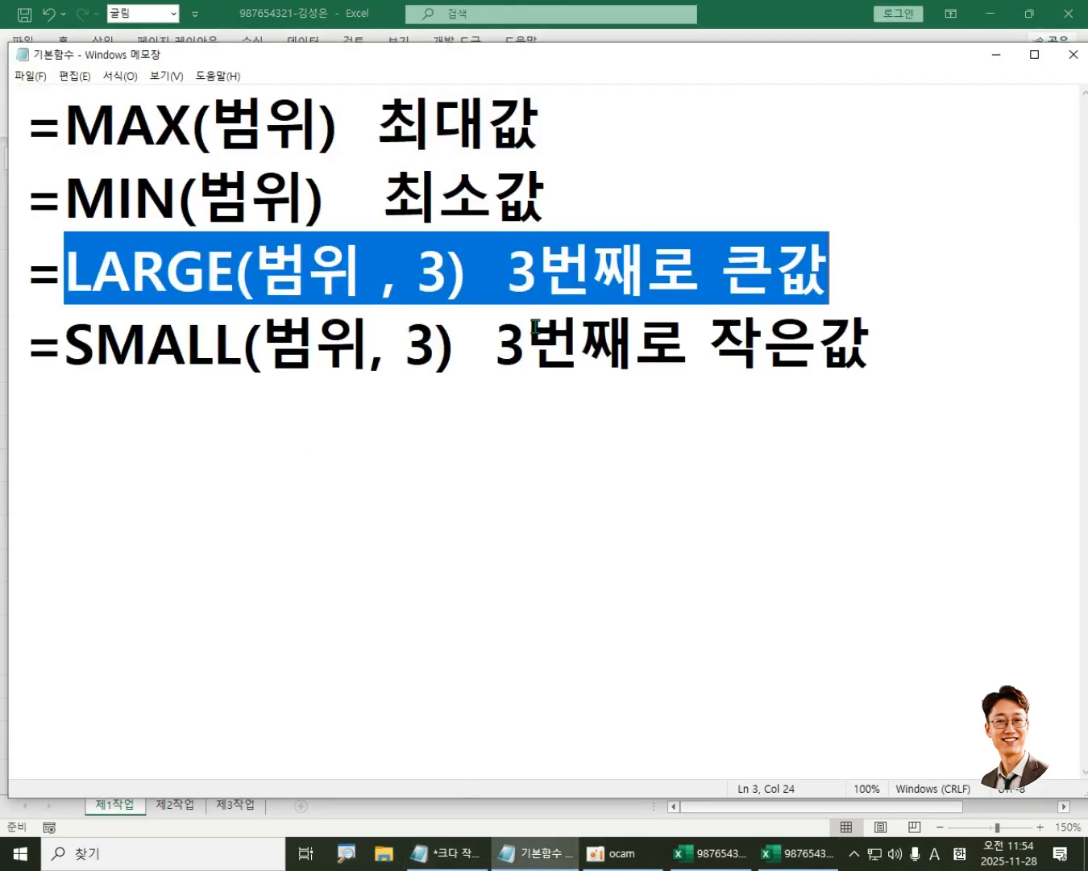
left_click(418, 275)
left_click_drag(272, 268, 347, 269)
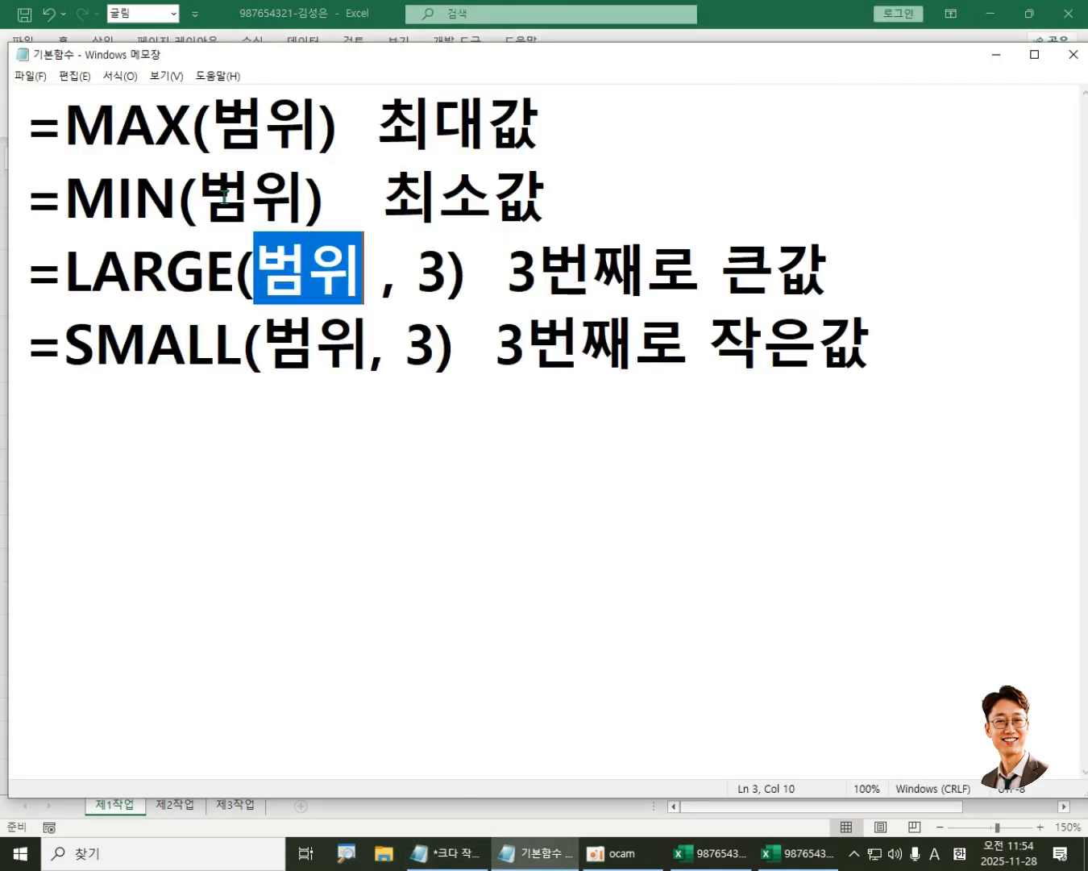
left_click_drag(214, 197, 271, 197)
left_click(244, 127)
left_click(307, 316)
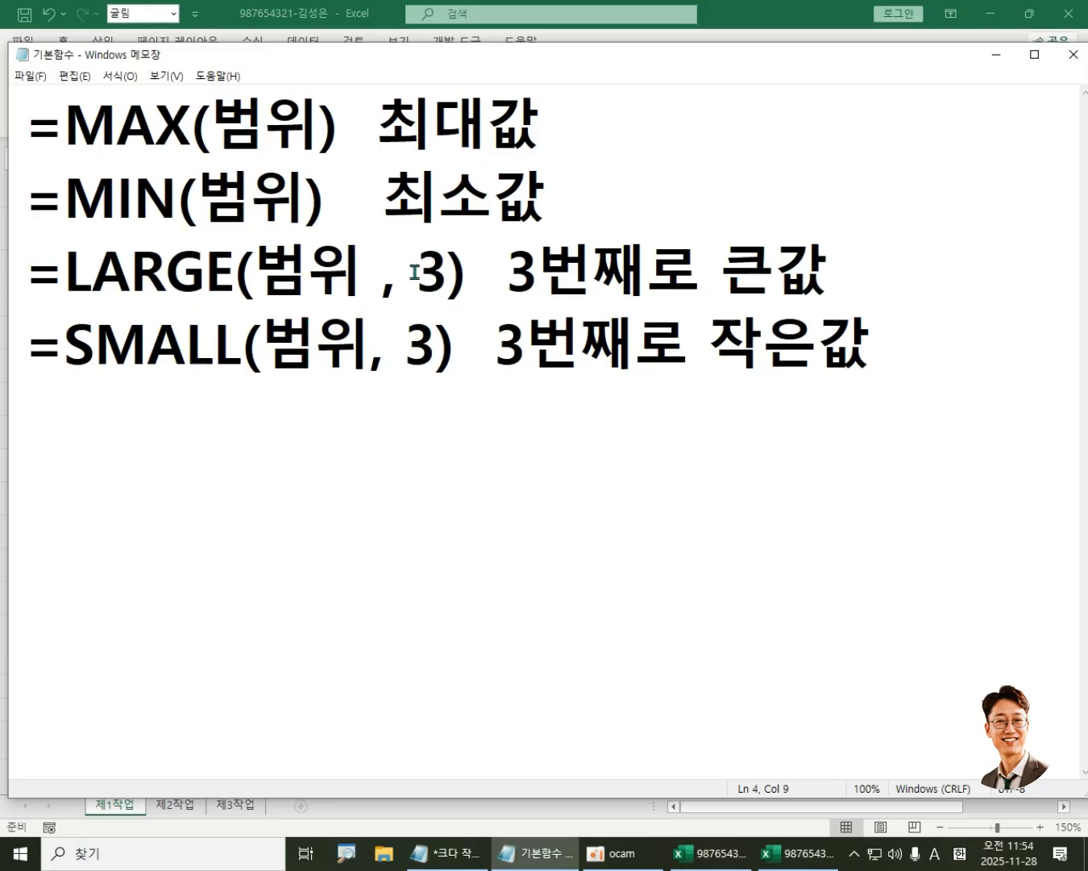
left_click_drag(418, 273, 440, 274)
left_click(407, 350)
double_click(424, 348)
double_click(433, 272)
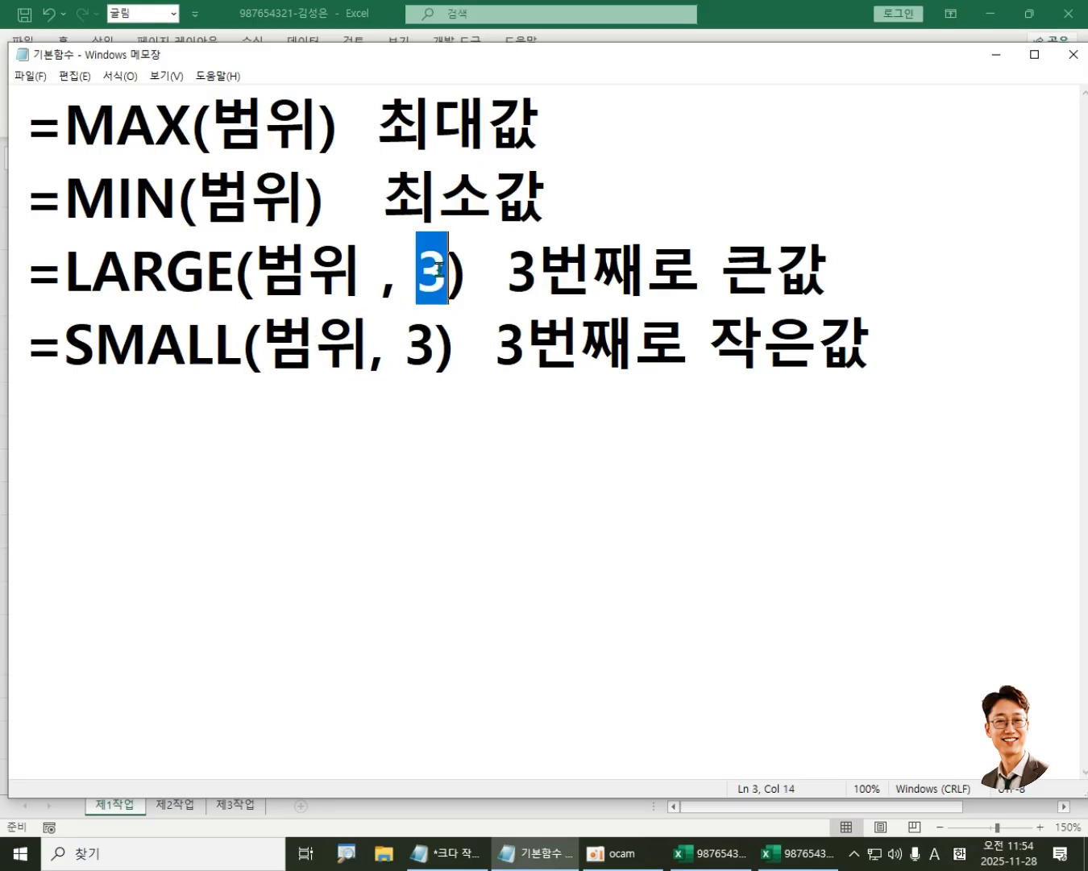
Step: Change the rank in the LARGE note to 1 and back to 3, and highlight all four function lines
type("1")
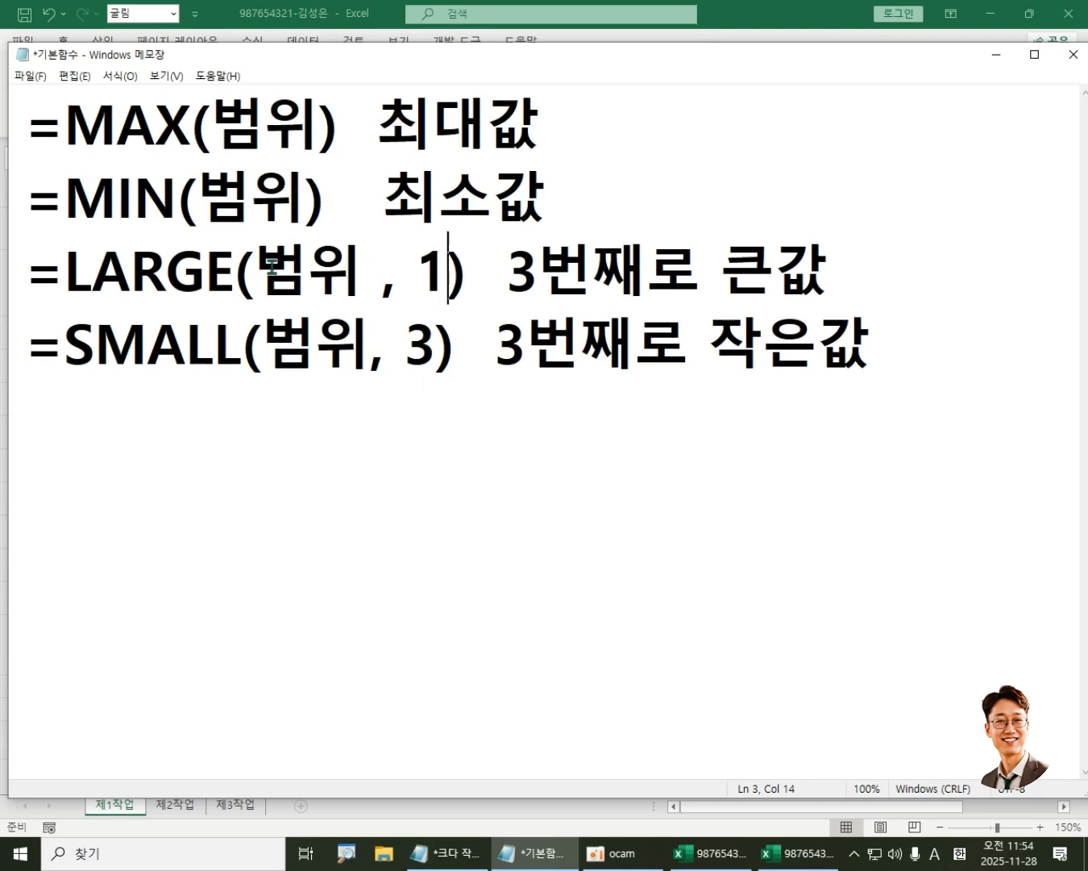
left_click_drag(419, 269, 442, 271)
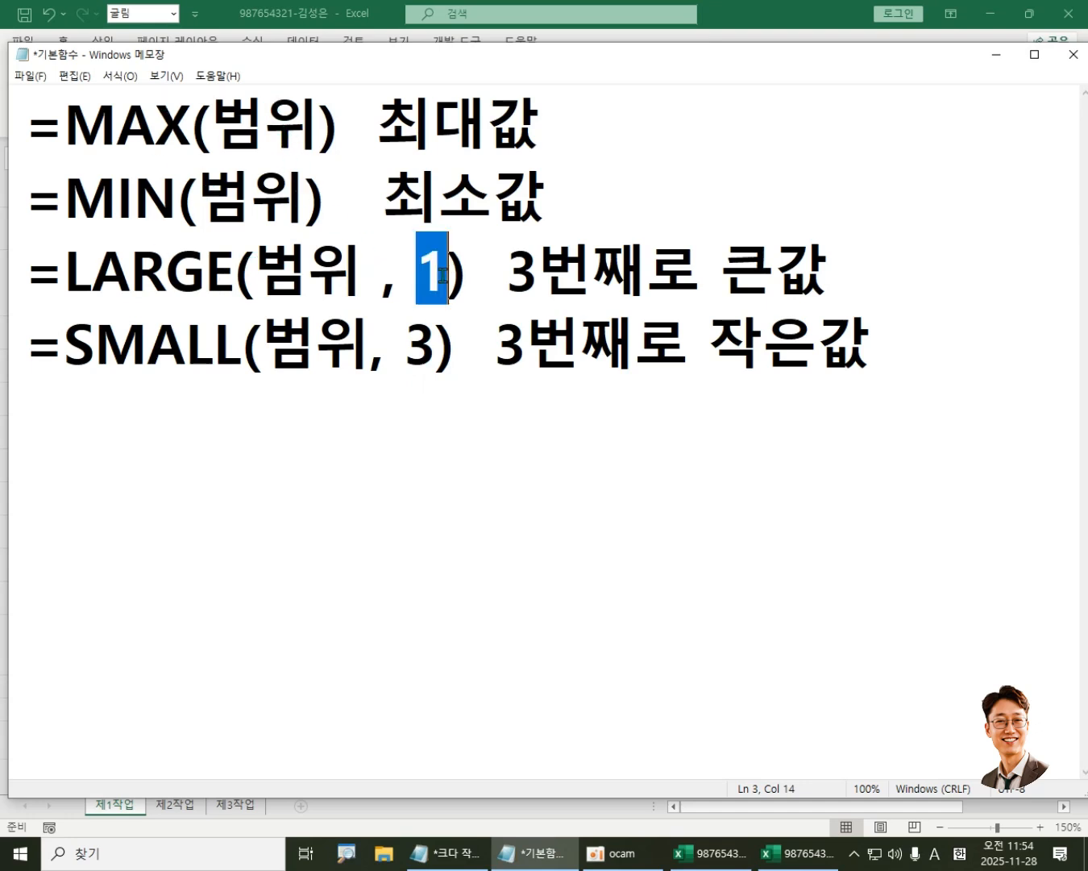
type("3")
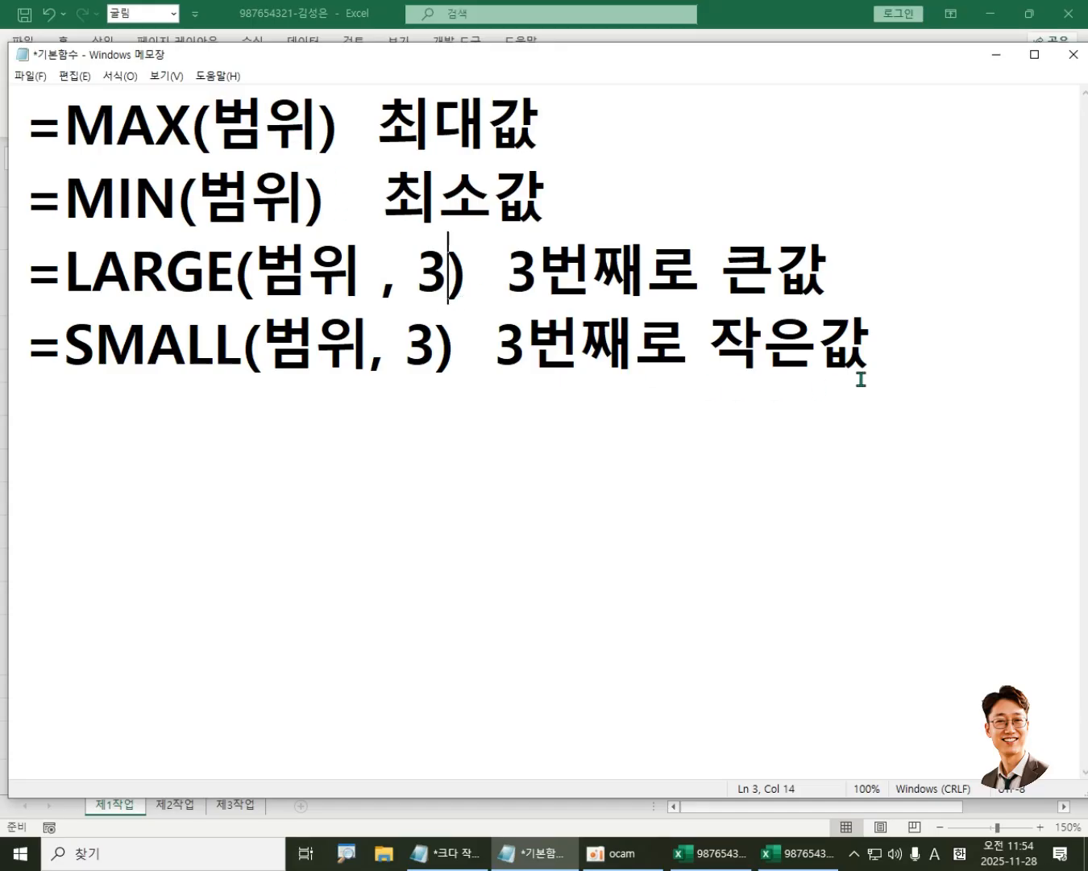
left_click_drag(901, 351, 4, 101)
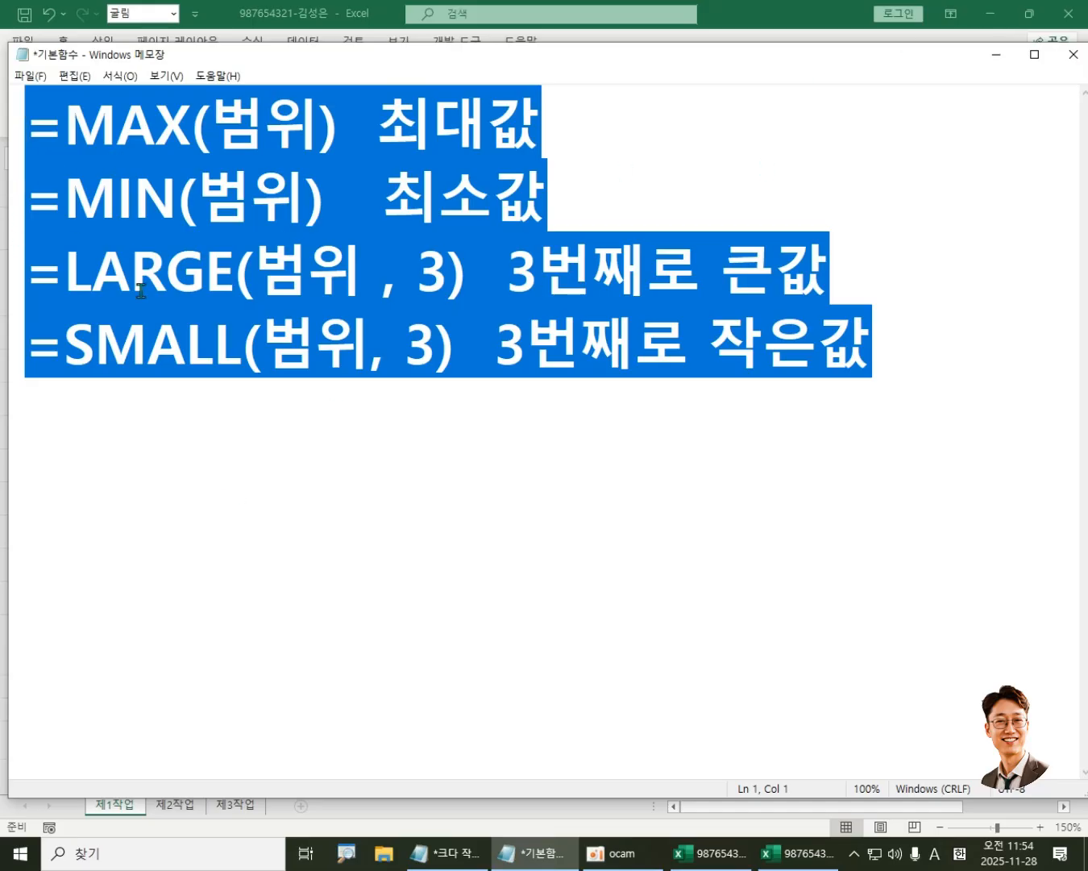
Step: Return to the Excel workbook and format cell E13 in bold at 14 points
left_click(804, 6)
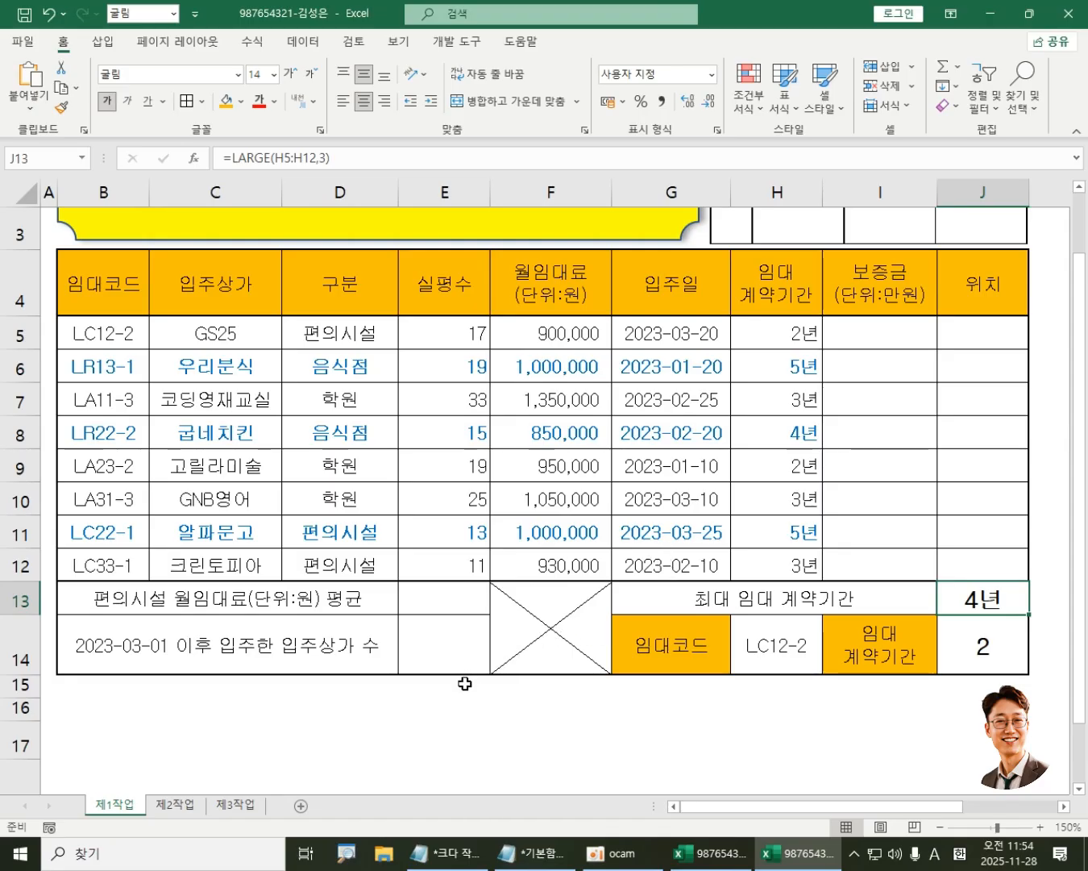
left_click(439, 598)
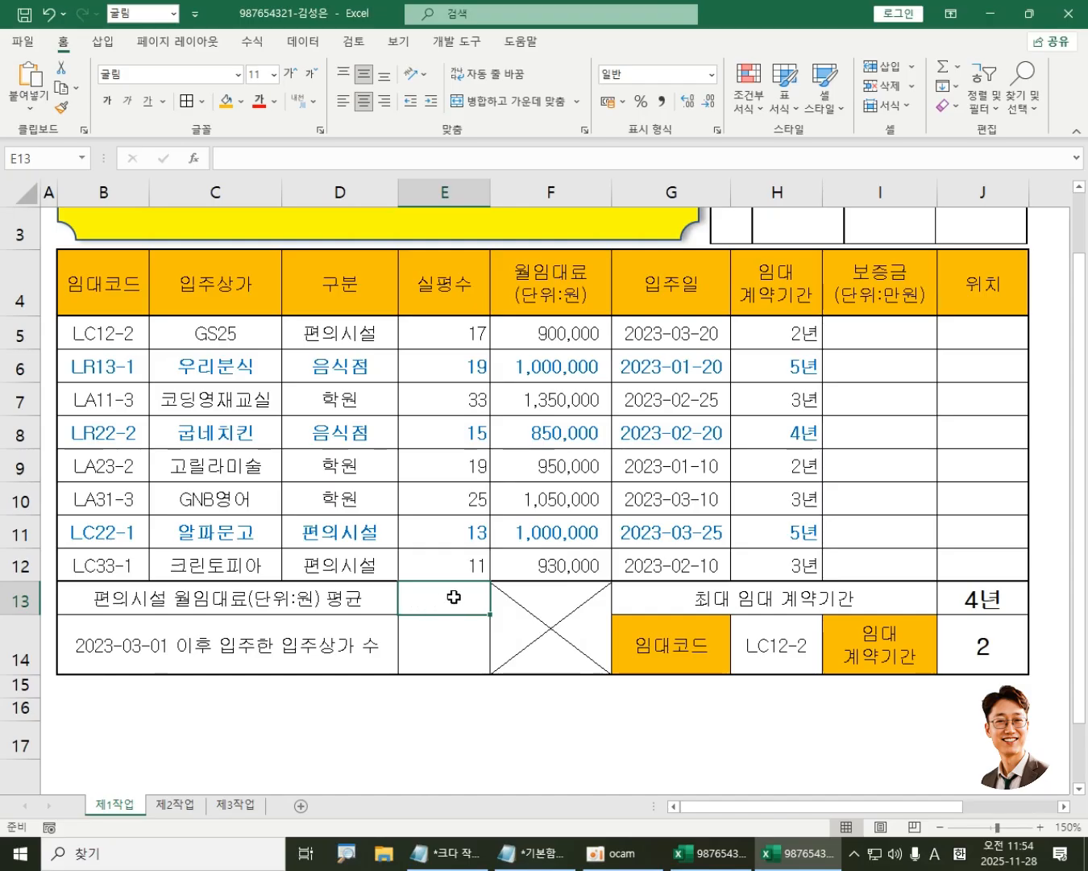
double_click(290, 76)
left_click(108, 101)
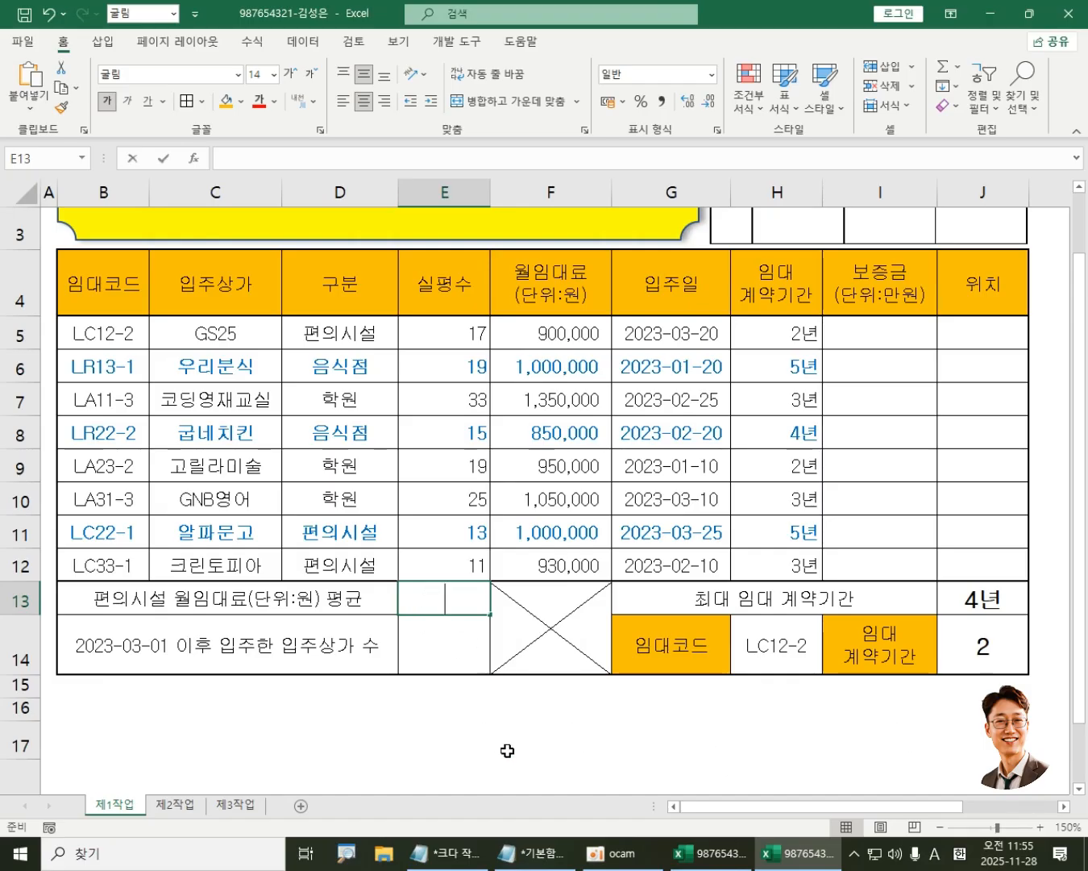
type("=")
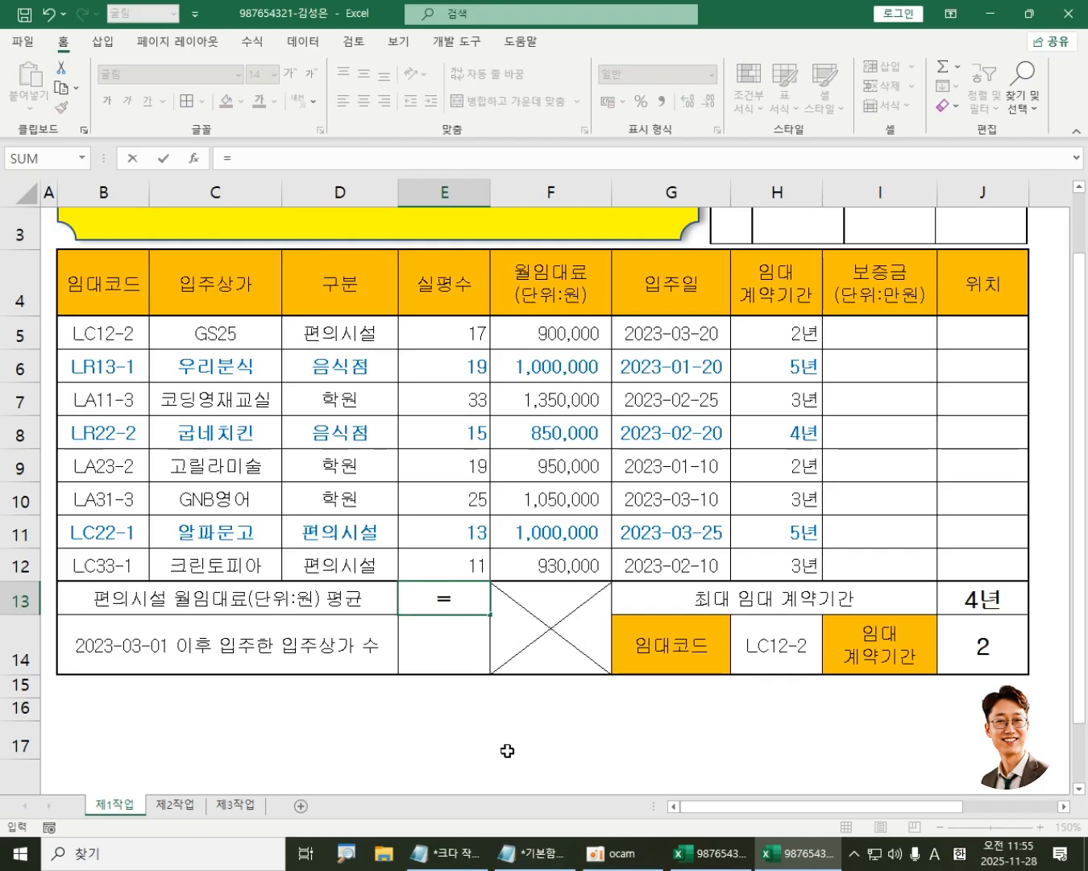
type("DAV")
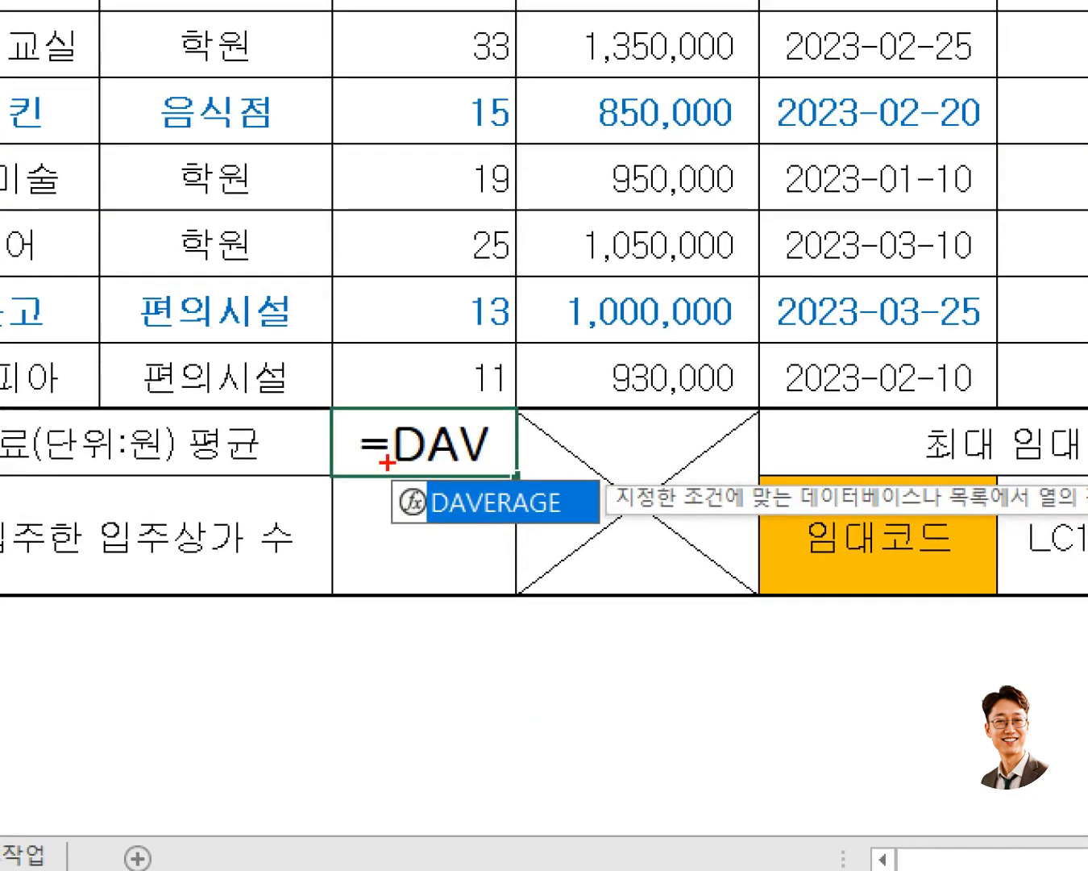
left_click_drag(387, 462, 504, 470)
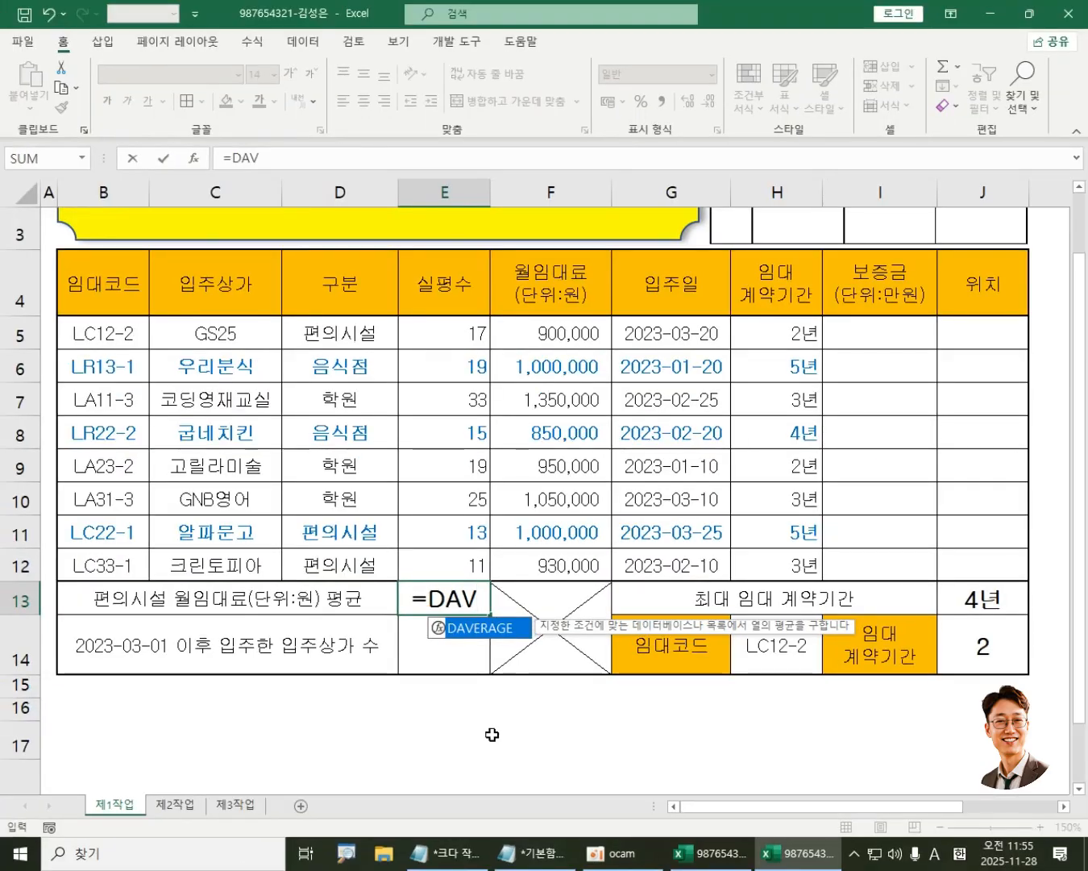
key("Tab")
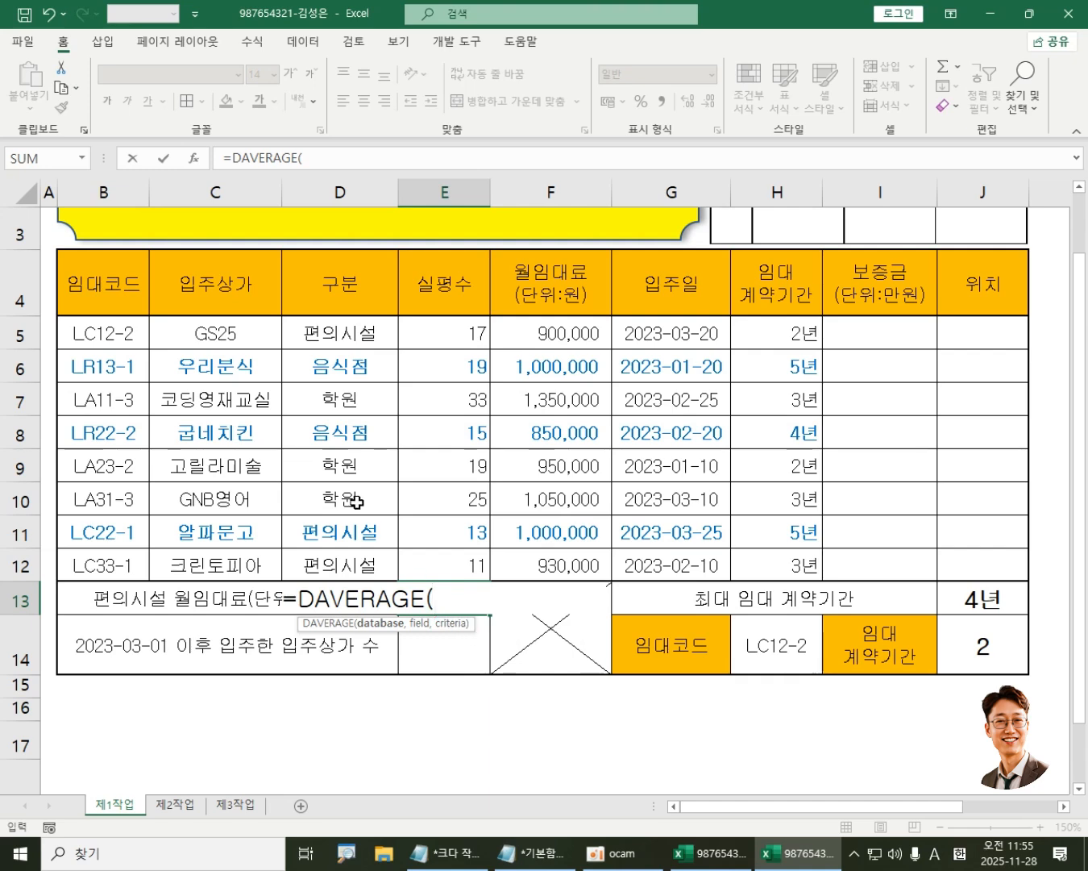
left_click_drag(79, 274, 990, 568)
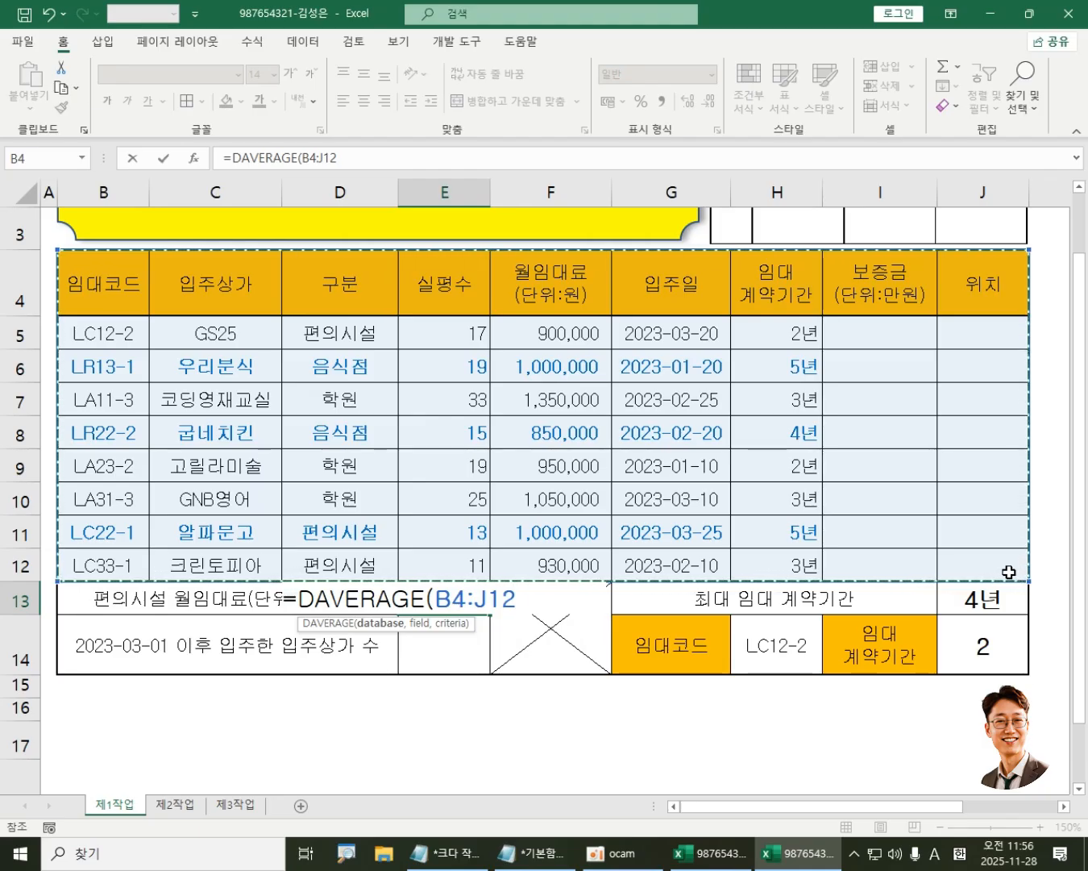
type(",")
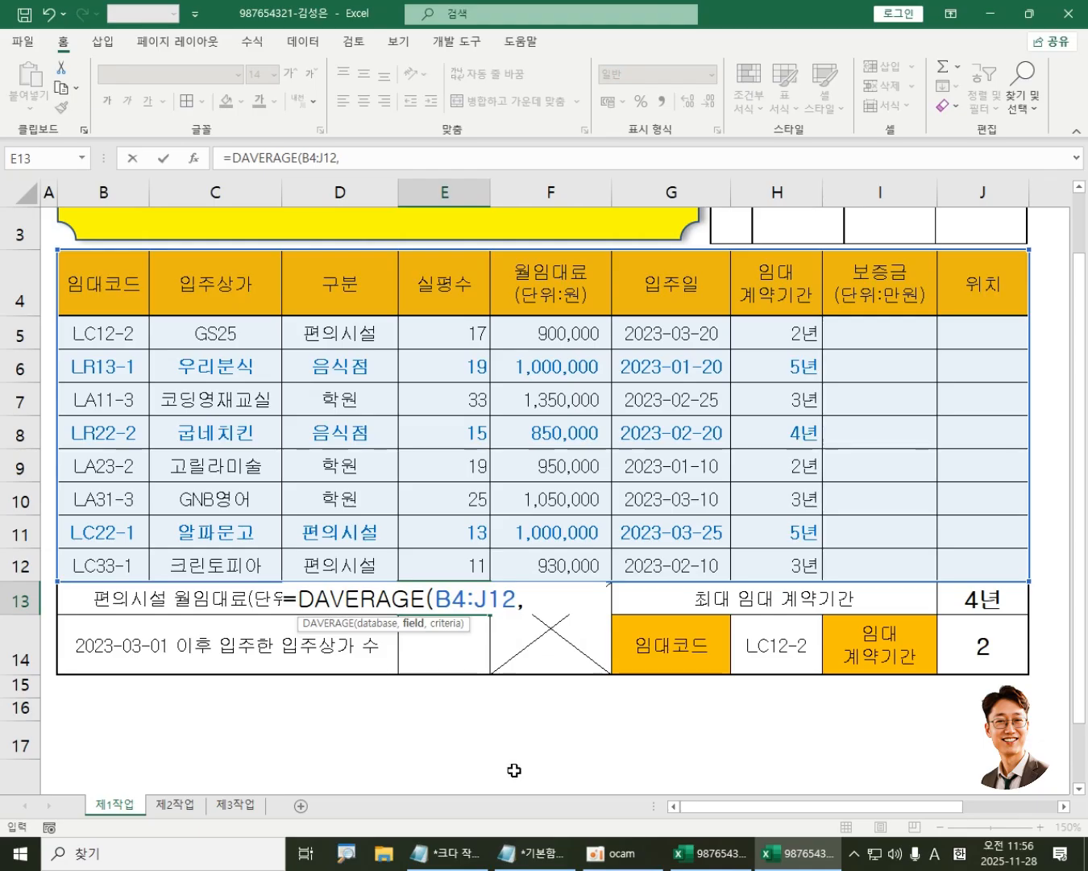
left_click(555, 277)
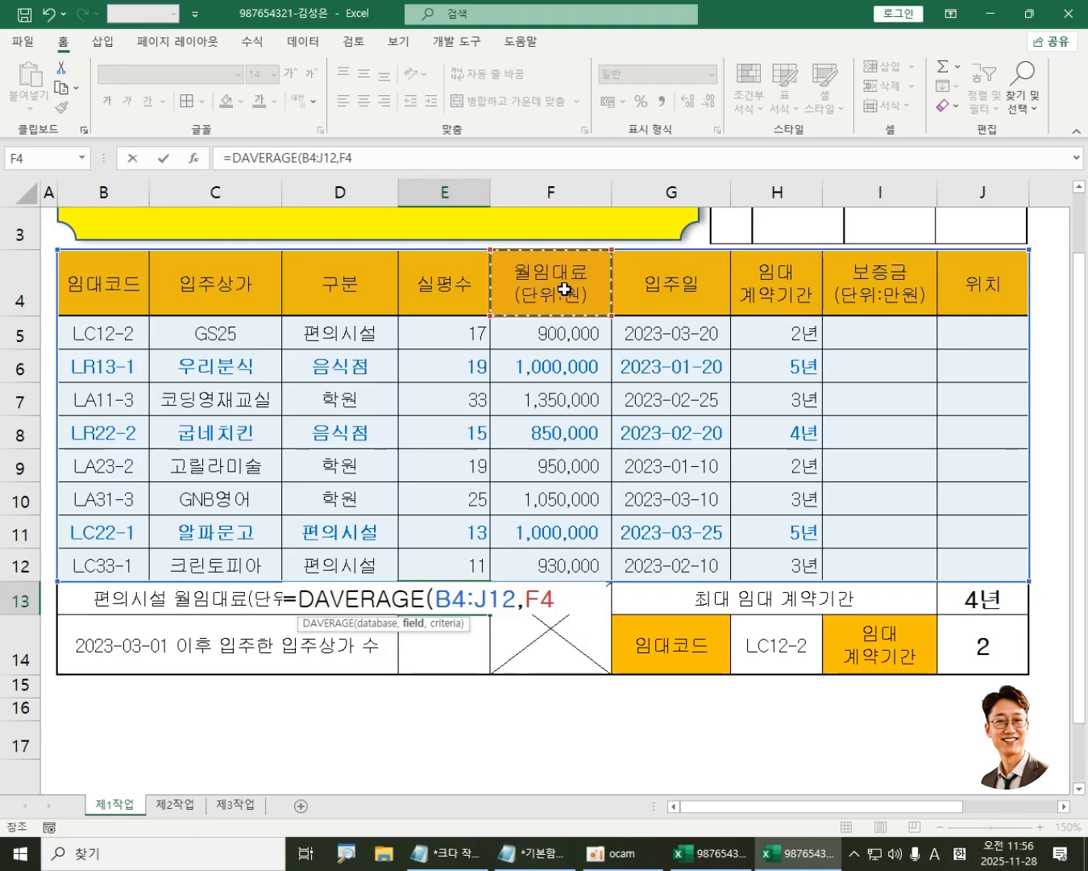
type(",")
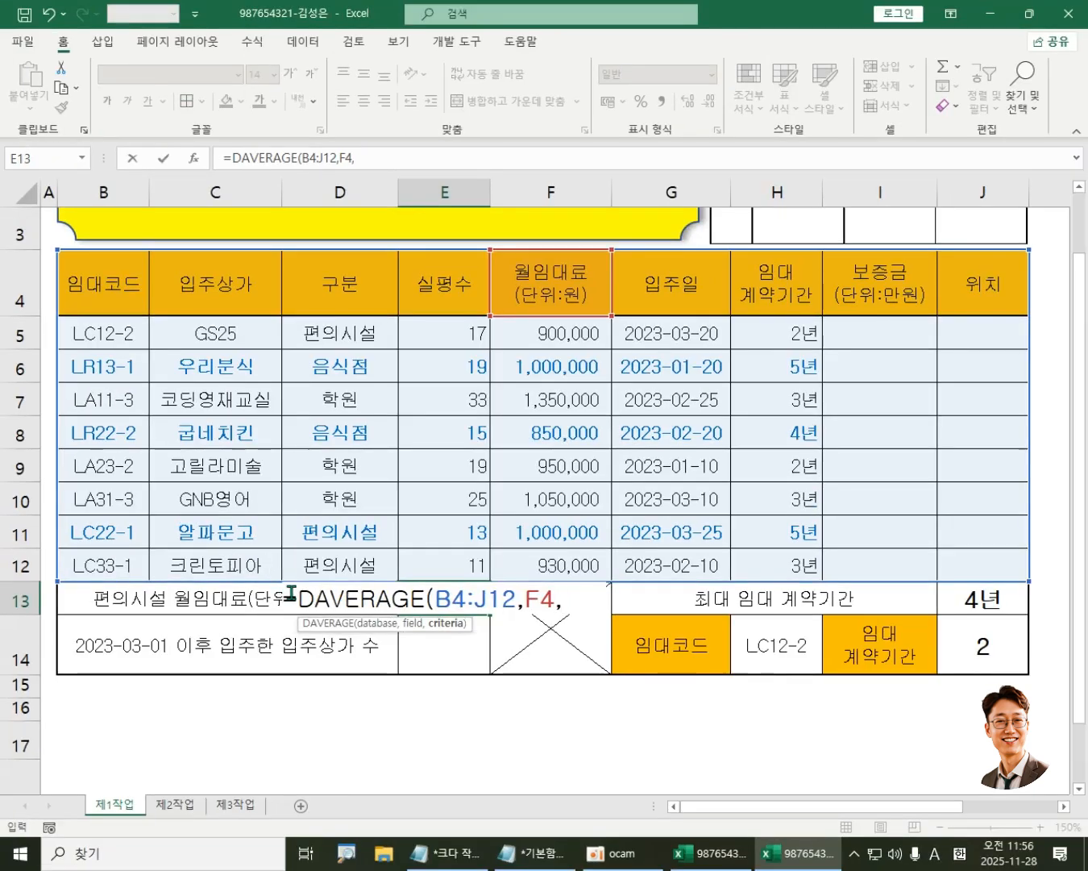
left_click_drag(290, 593, 598, 604)
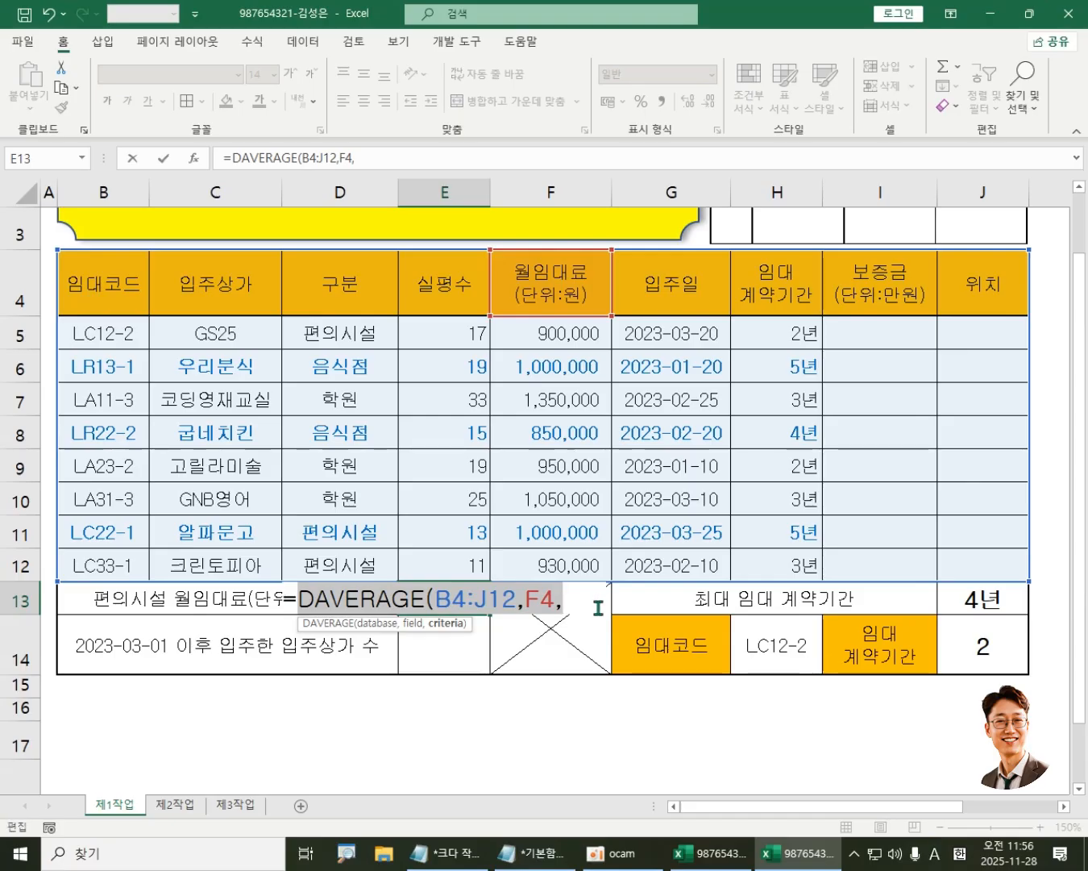
key("BackSpace")
left_click(544, 783)
key("Escape")
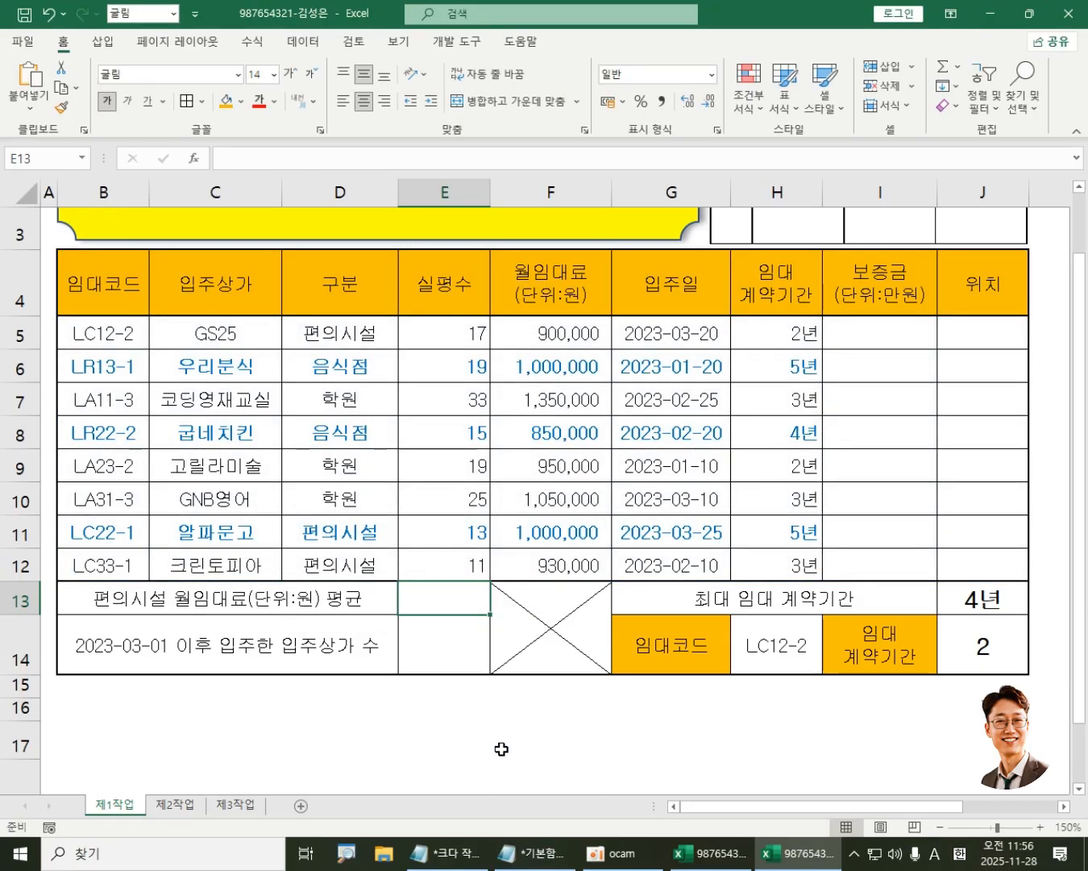
left_click(138, 600)
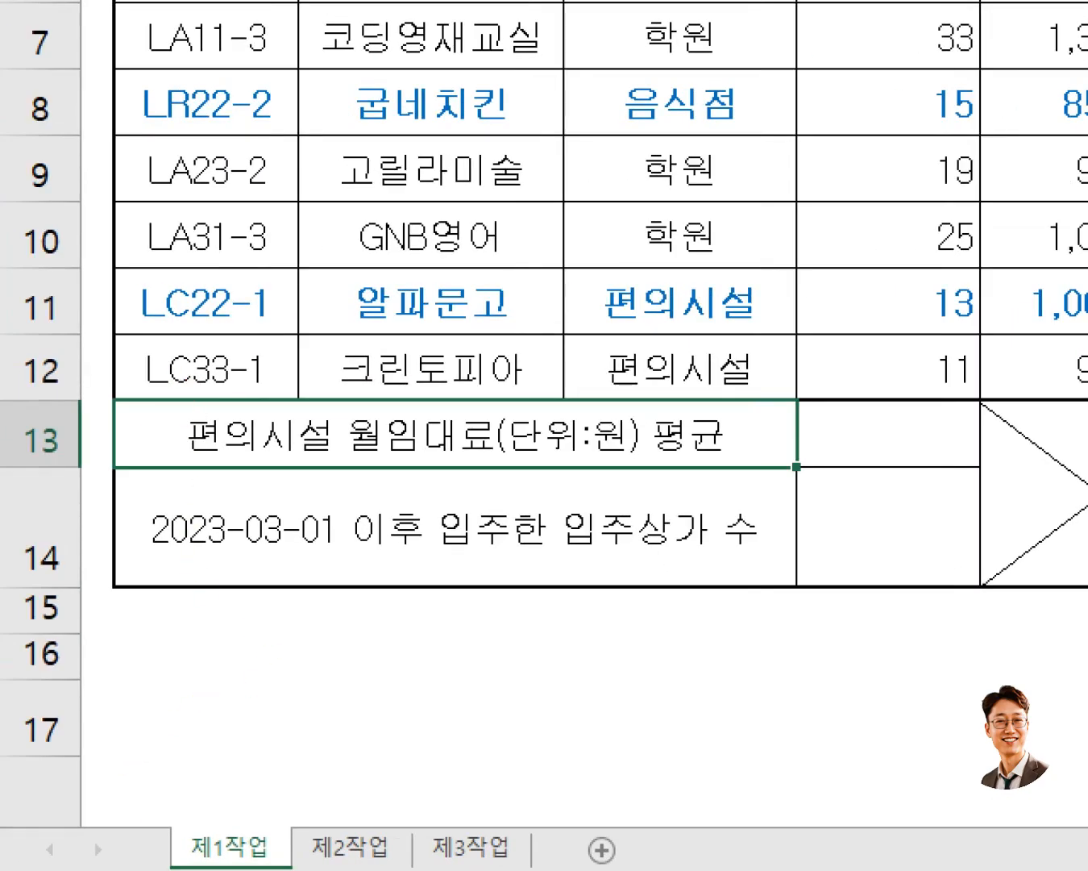
mouse_move(173, 382)
left_mouse_down()
mouse_move(357, 501)
mouse_move(349, 505)
left_mouse_up()
mouse_move(264, 503)
left_mouse_down()
mouse_move(256, 606)
mouse_move(309, 588)
left_mouse_up()
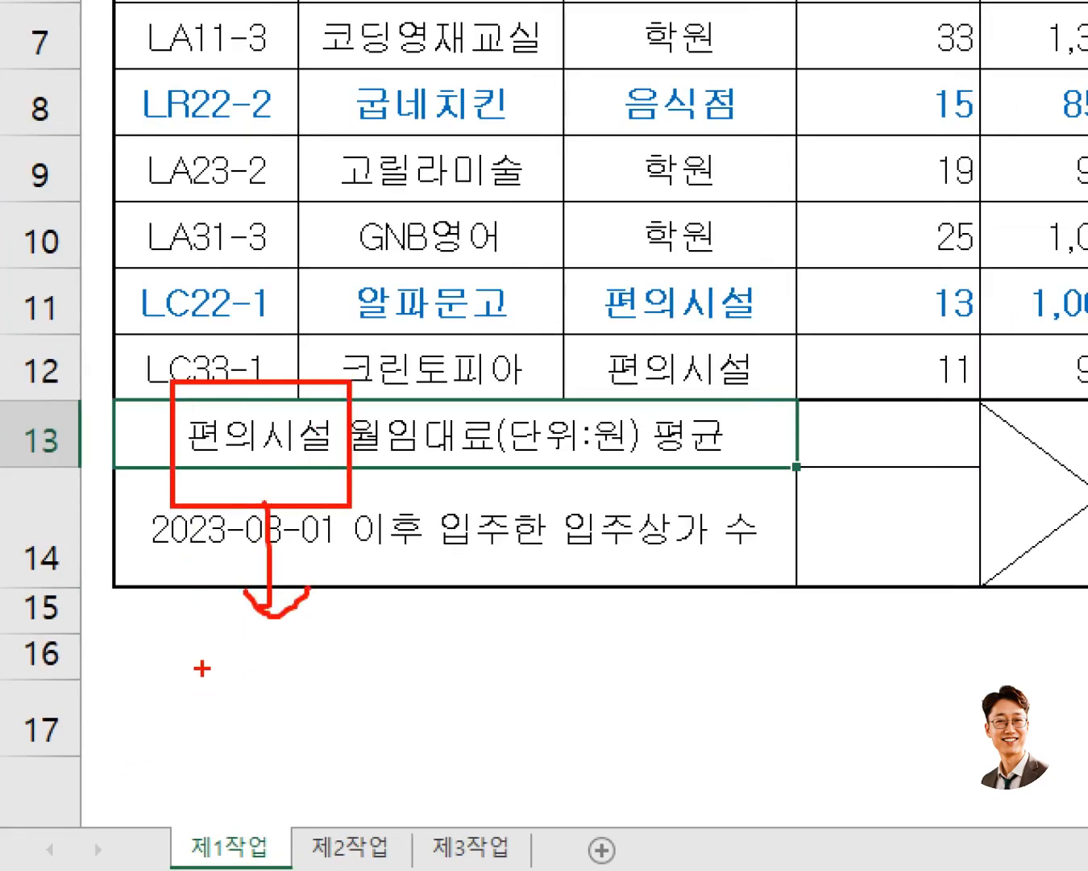
mouse_move(202, 668)
left_mouse_down()
mouse_move(194, 750)
mouse_move(262, 740)
mouse_move(241, 774)
left_mouse_up()
left_click_drag(216, 778, 282, 776)
left_click_drag(275, 666, 327, 665)
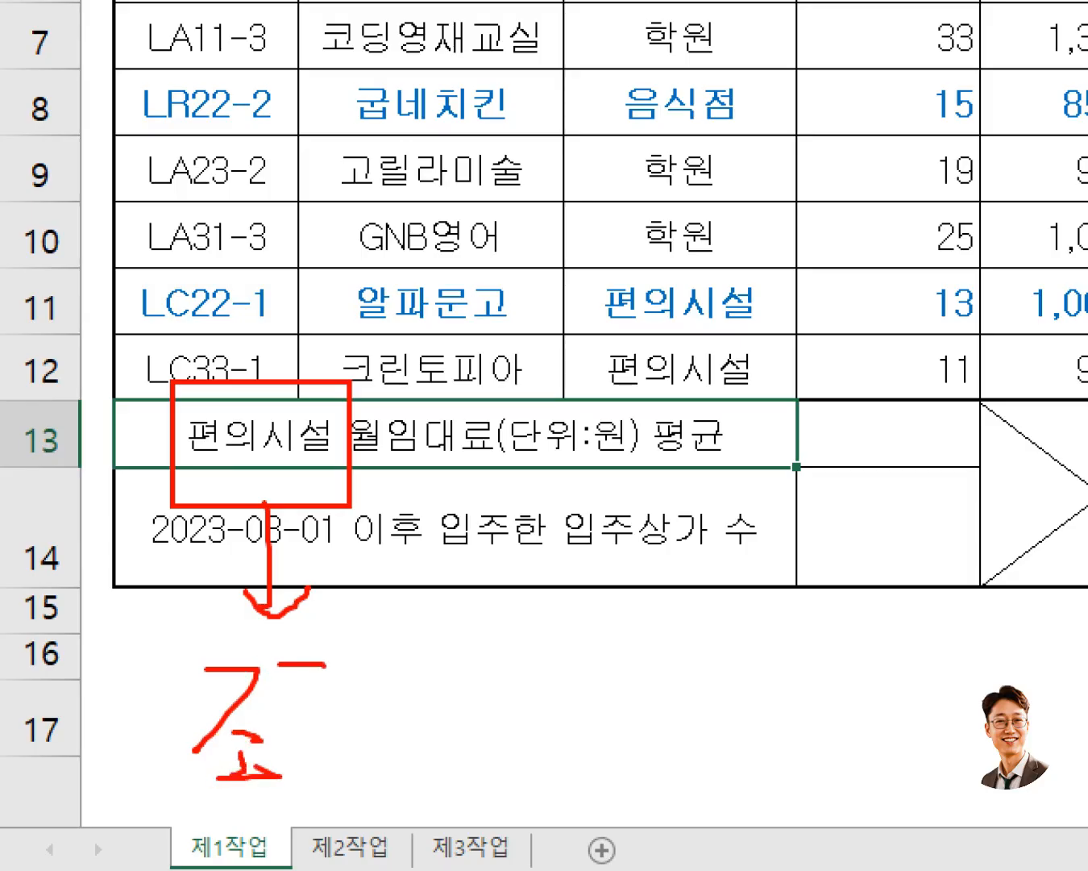
mouse_move(296, 716)
left_mouse_down()
mouse_move(353, 671)
mouse_move(354, 730)
left_mouse_up()
mouse_move(338, 726)
left_mouse_down()
mouse_move(345, 771)
mouse_move(387, 738)
left_mouse_up()
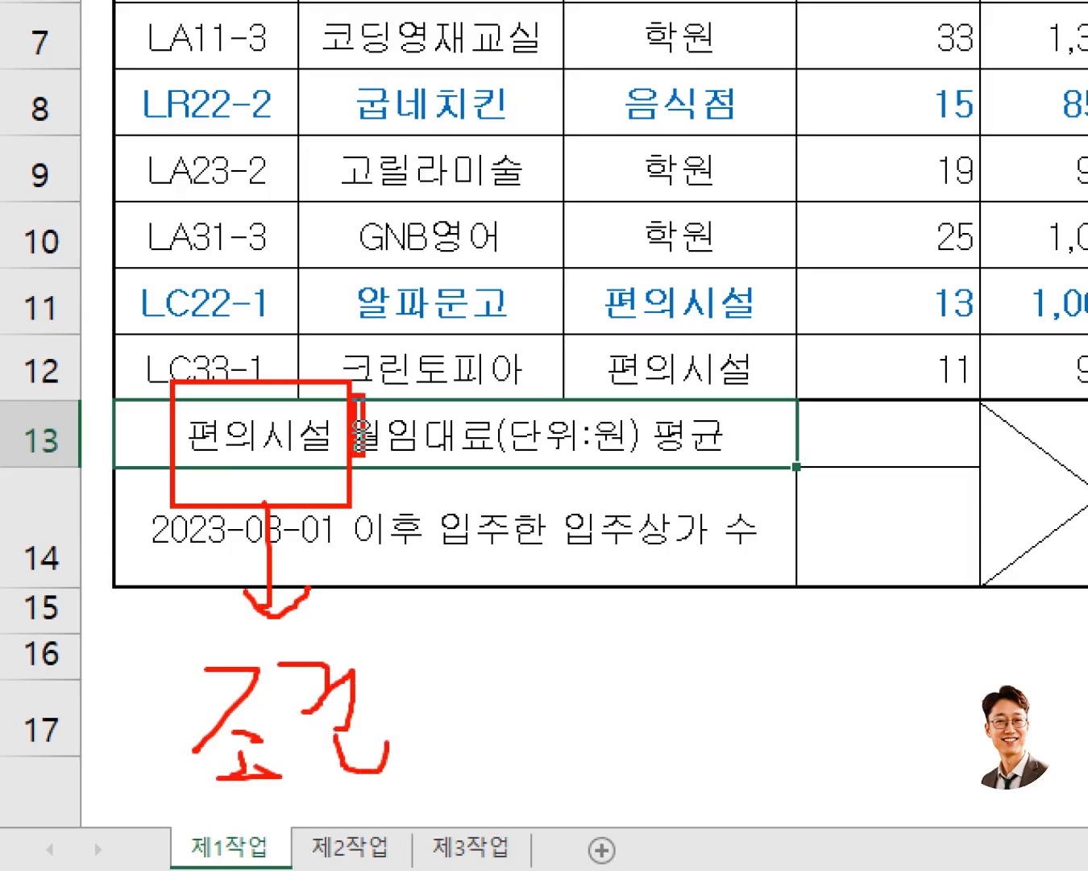
left_click_drag(357, 397, 355, 496)
mouse_move(440, 546)
left_mouse_down()
mouse_move(548, 545)
mouse_move(487, 587)
mouse_move(563, 593)
left_mouse_up()
mouse_move(542, 538)
left_mouse_down()
mouse_move(520, 627)
mouse_move(537, 688)
mouse_move(580, 657)
left_mouse_up()
mouse_move(622, 540)
left_mouse_down()
mouse_move(589, 561)
mouse_move(665, 581)
left_mouse_up()
left_click_drag(616, 648, 717, 647)
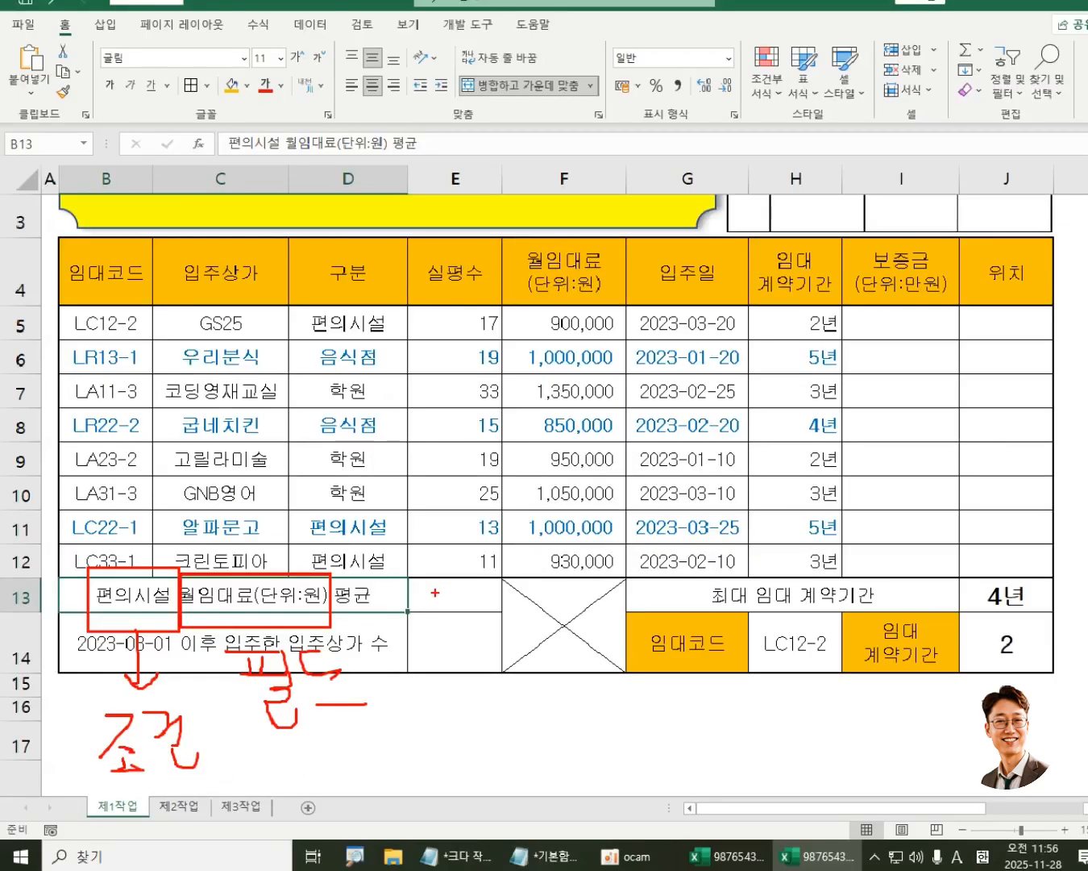
key("Escape")
Step: Enter a DAVERAGE formula in E13 with database B4:J12, field F4 and criteria D4:D5, and widen column E
left_click(860, 452)
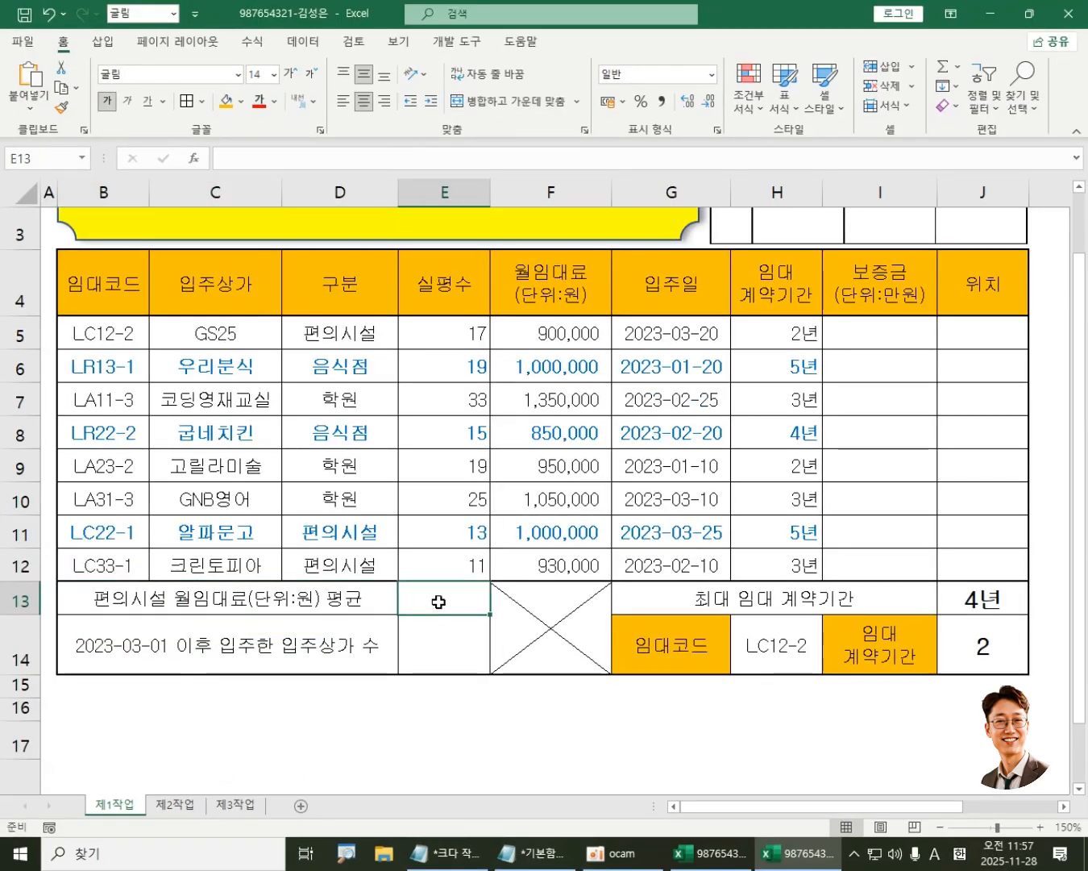
type("=DAVERAGE(B4:J12,F4,")
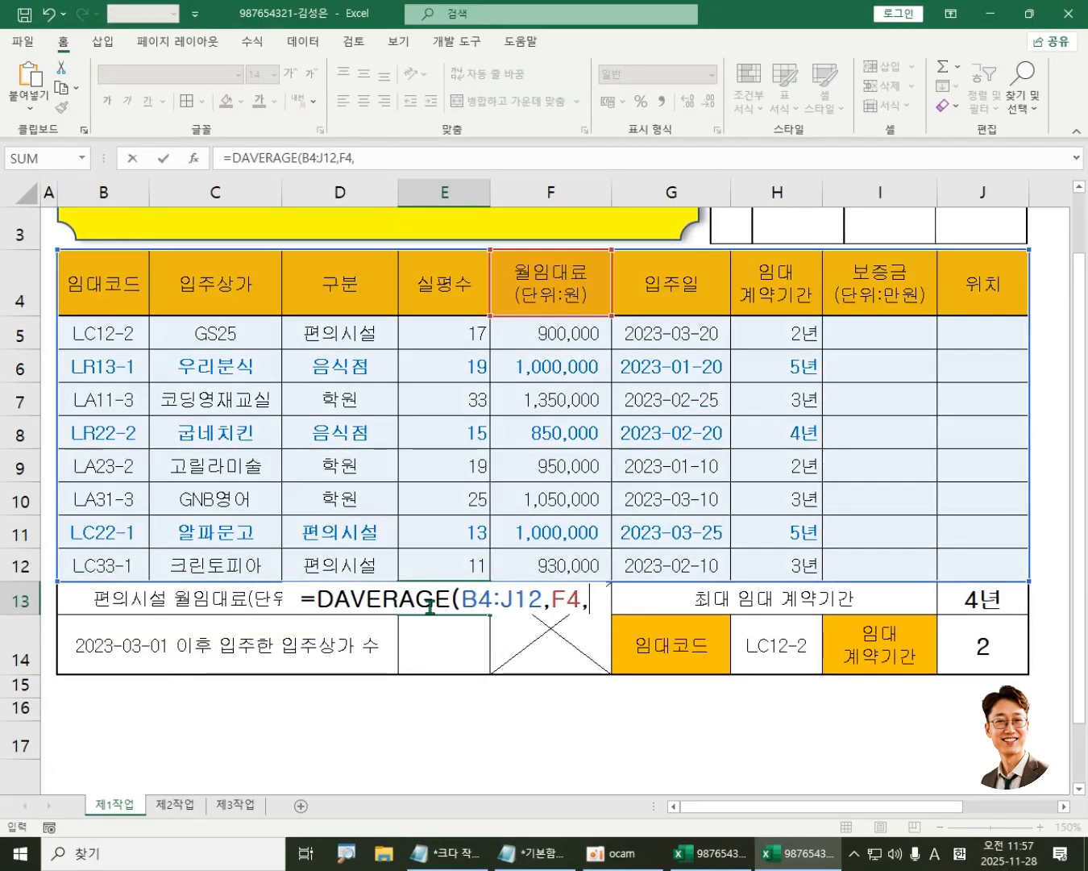
key("ctrl+1")
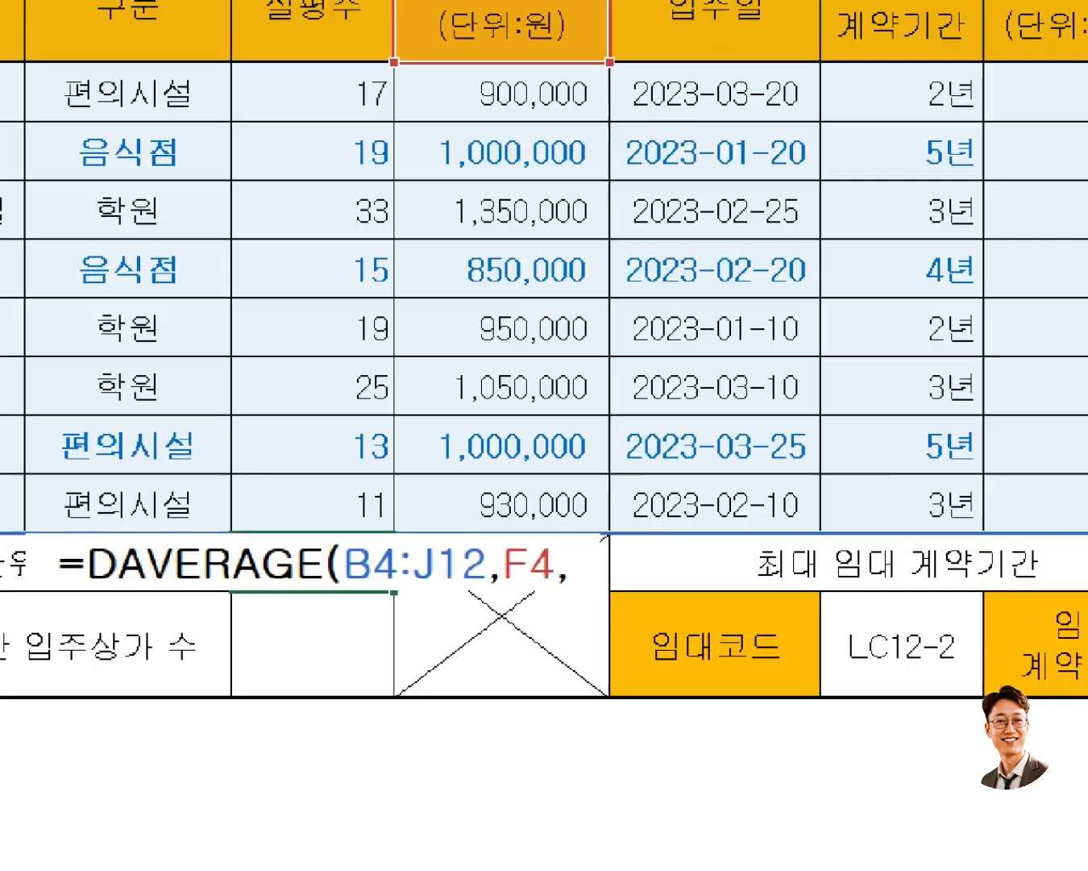
left_click(546, 632)
mouse_move(316, 499)
left_mouse_down()
mouse_move(452, 593)
mouse_move(503, 585)
left_mouse_up()
mouse_move(484, 493)
left_mouse_down()
mouse_move(503, 564)
mouse_move(571, 584)
left_mouse_up()
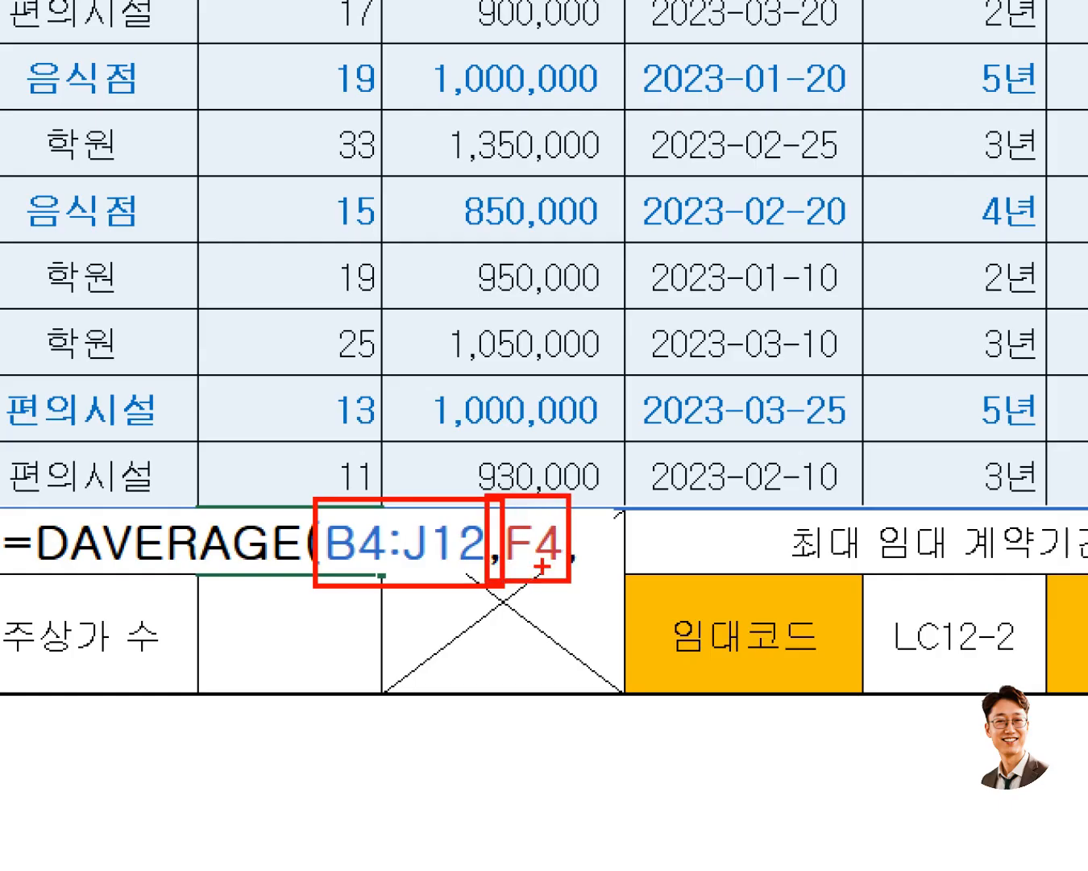
key("Escape")
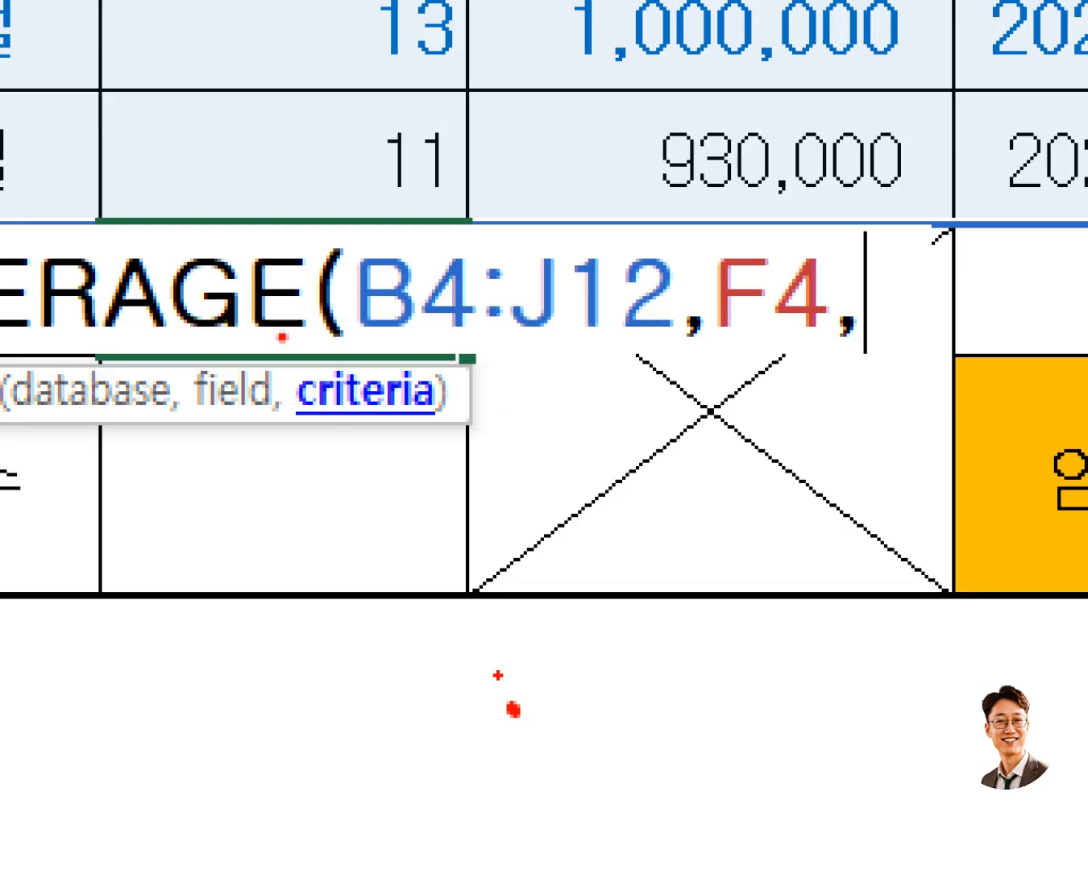
left_click_drag(282, 337, 510, 466)
key("Escape")
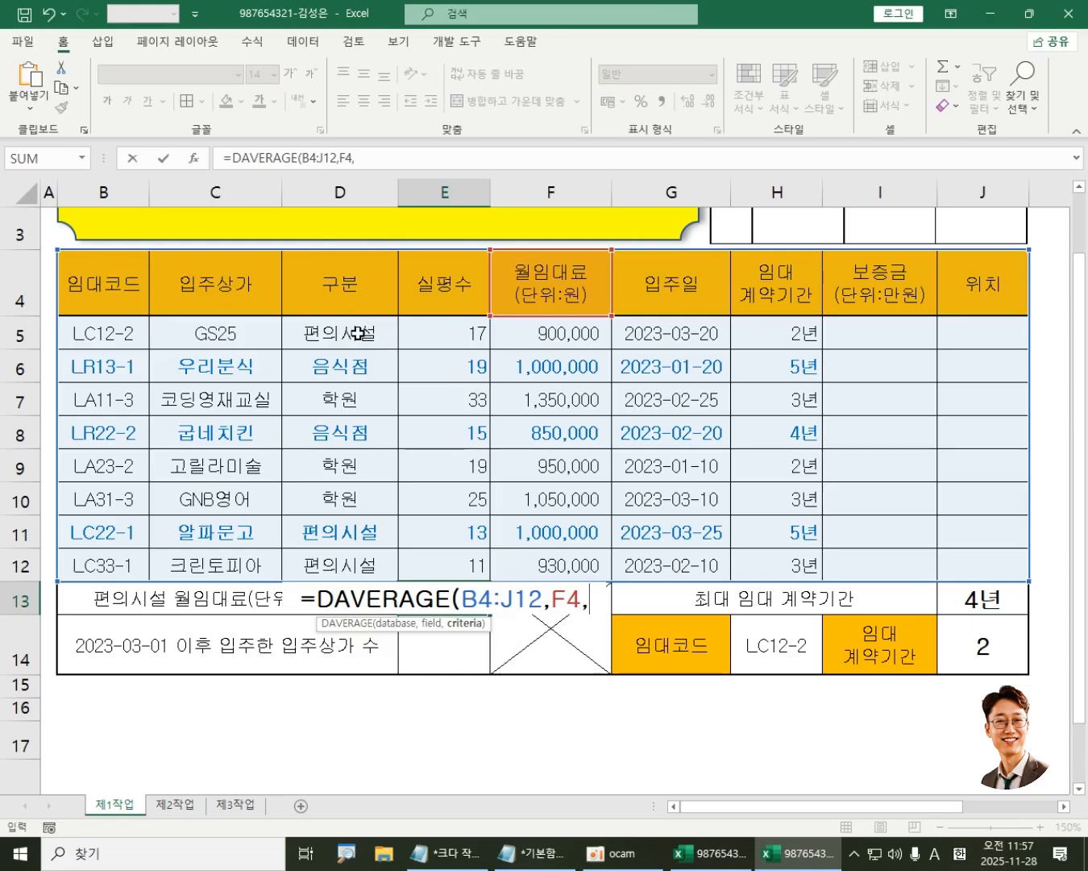
left_click_drag(355, 301, 345, 334)
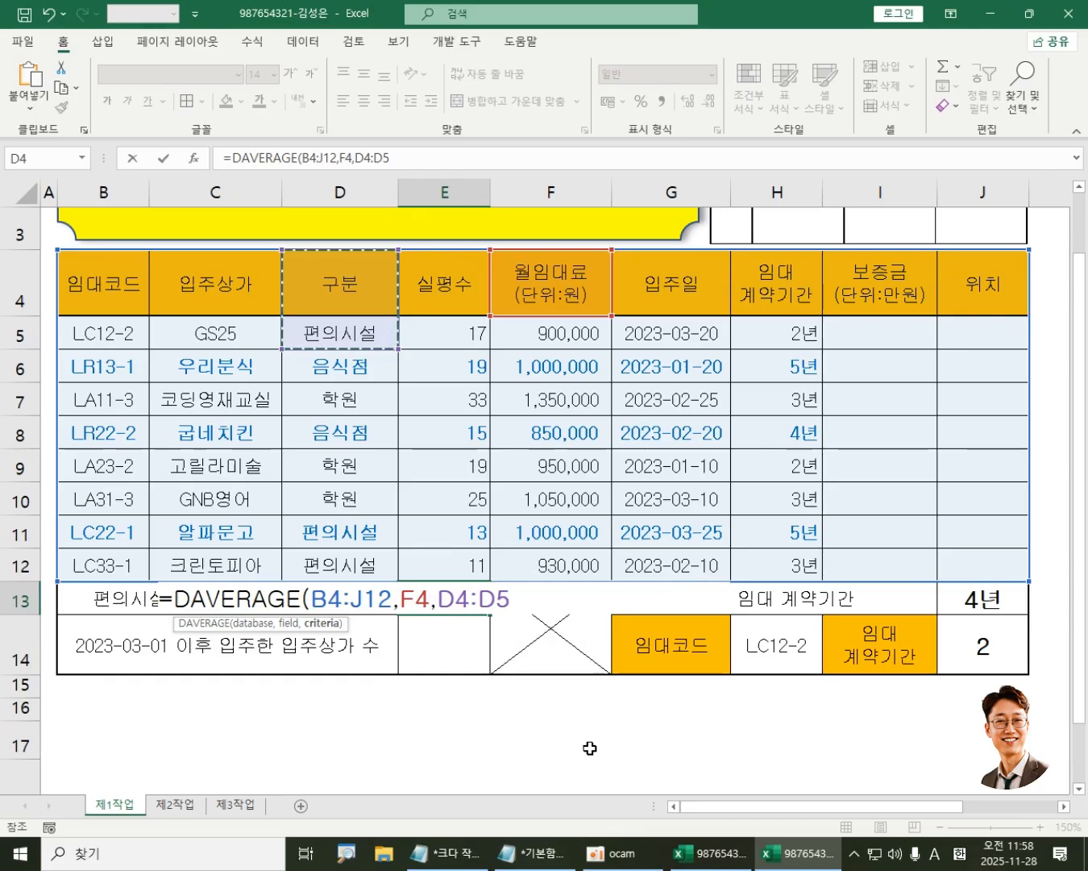
key("Return")
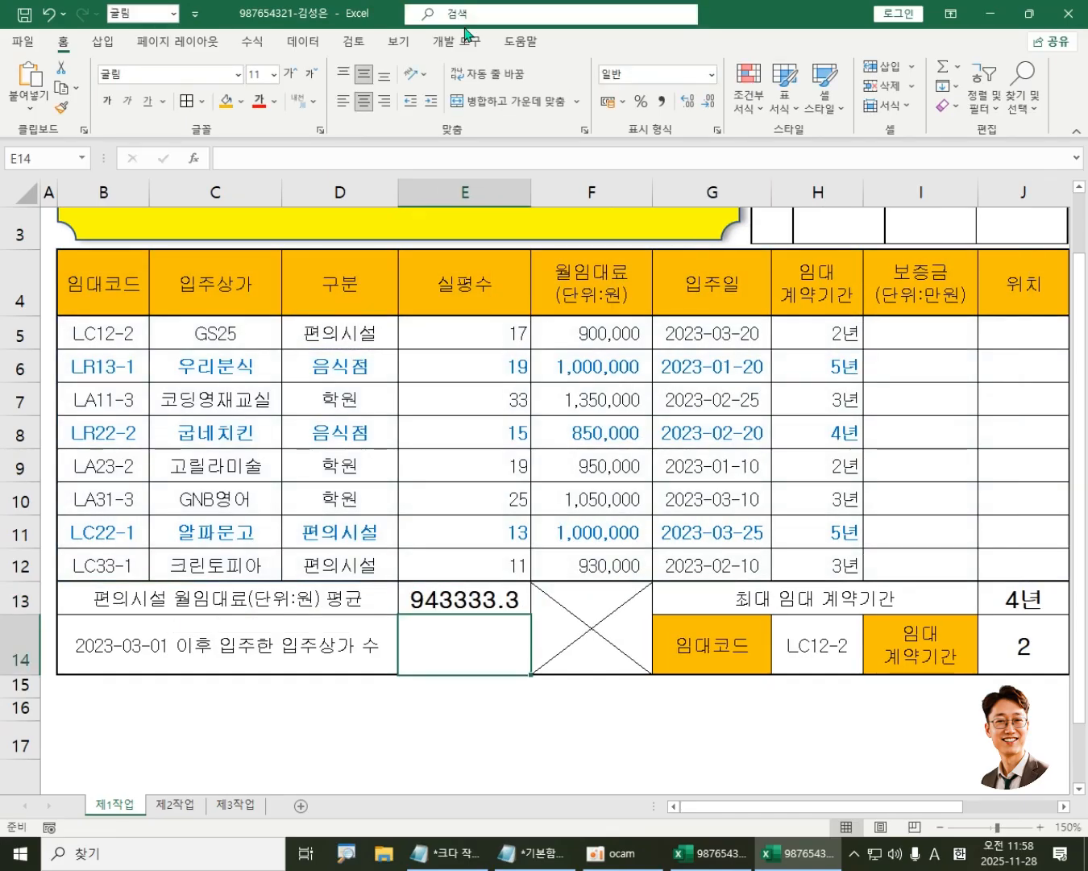
left_click_drag(532, 187, 597, 207)
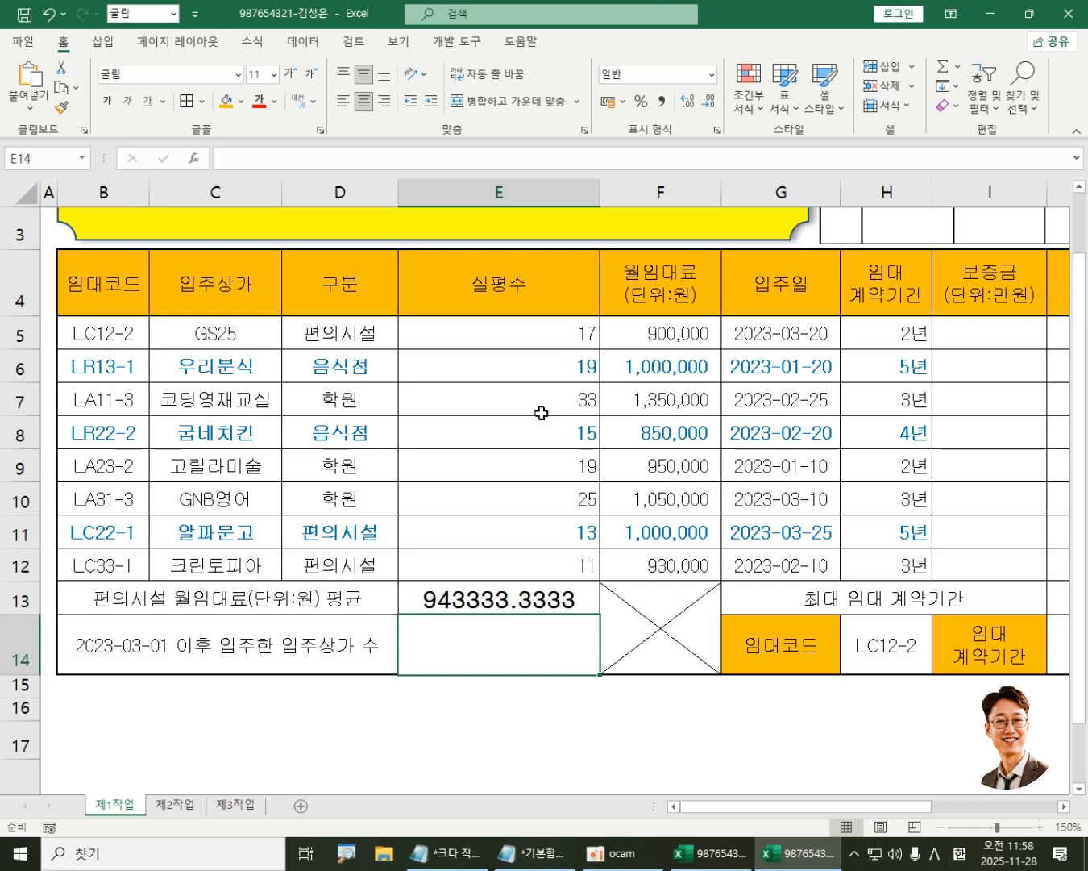
Step: Wrap the DAVERAGE formula in E13 in a ROUND function with -3 as the number of digits
left_click(522, 599)
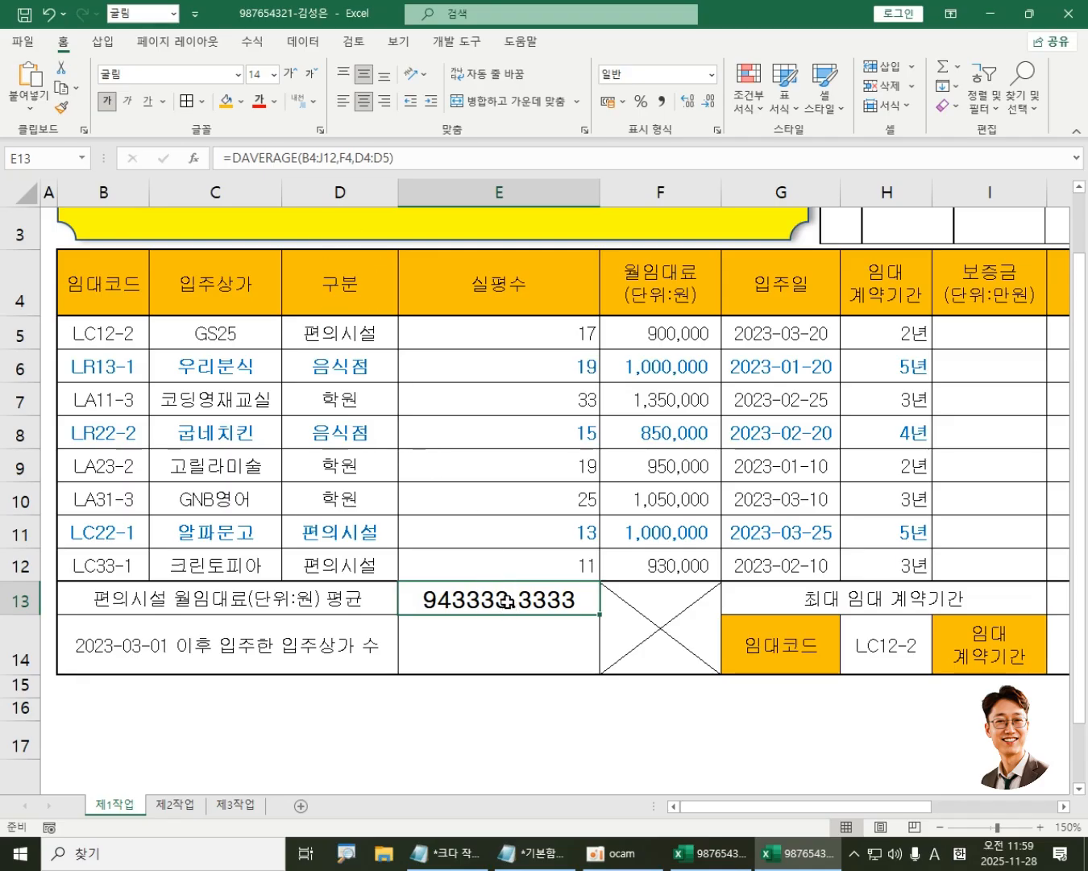
double_click(506, 601)
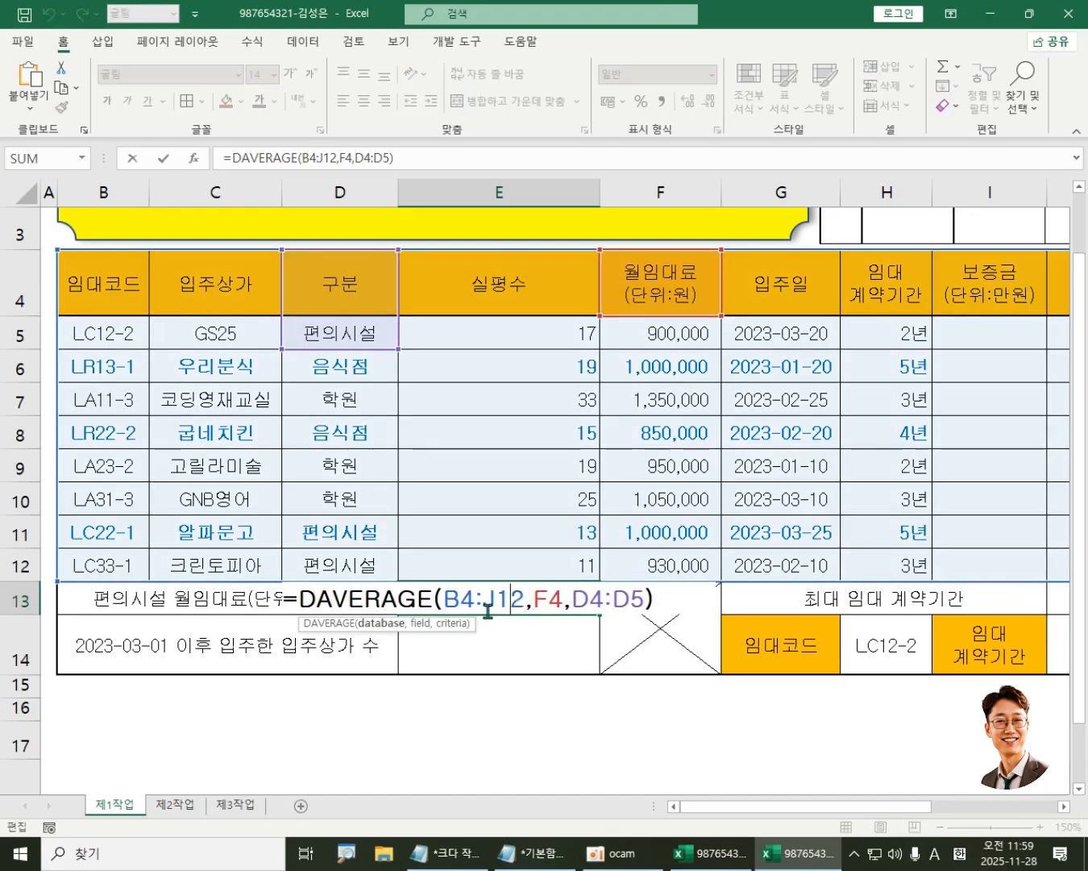
left_click(300, 599)
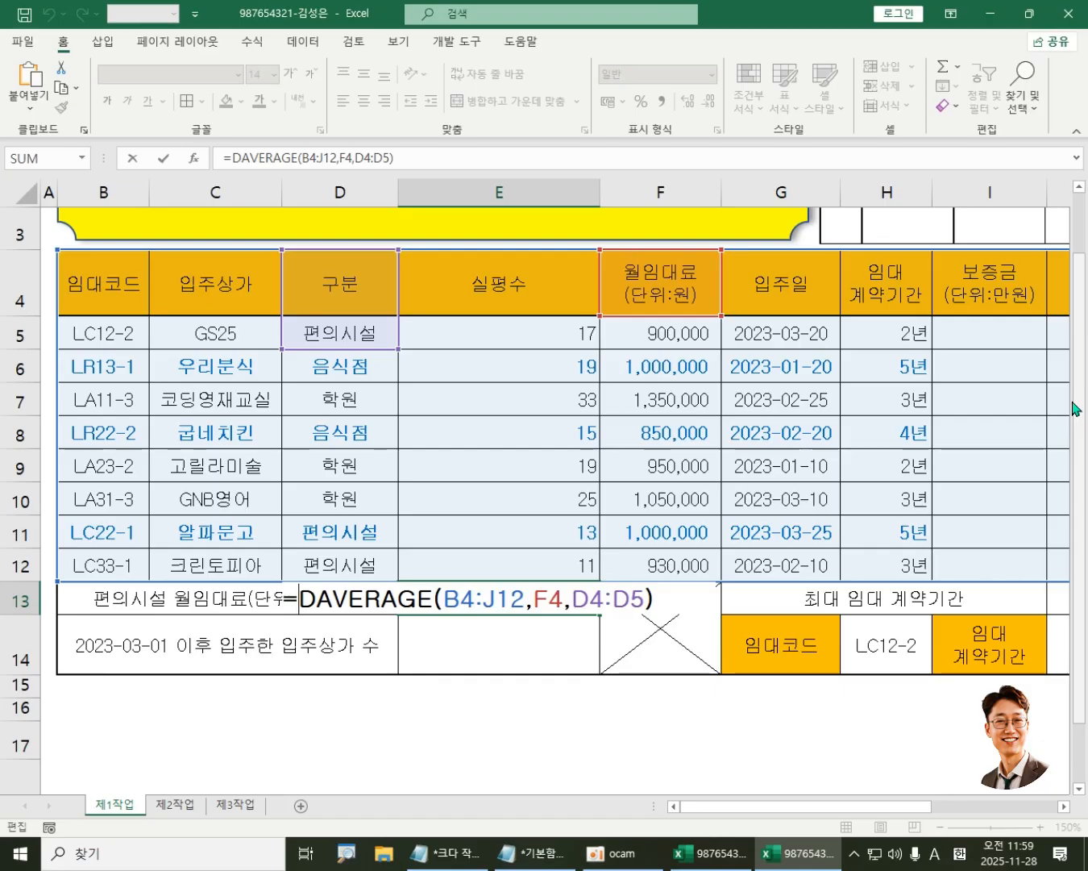
type("R")
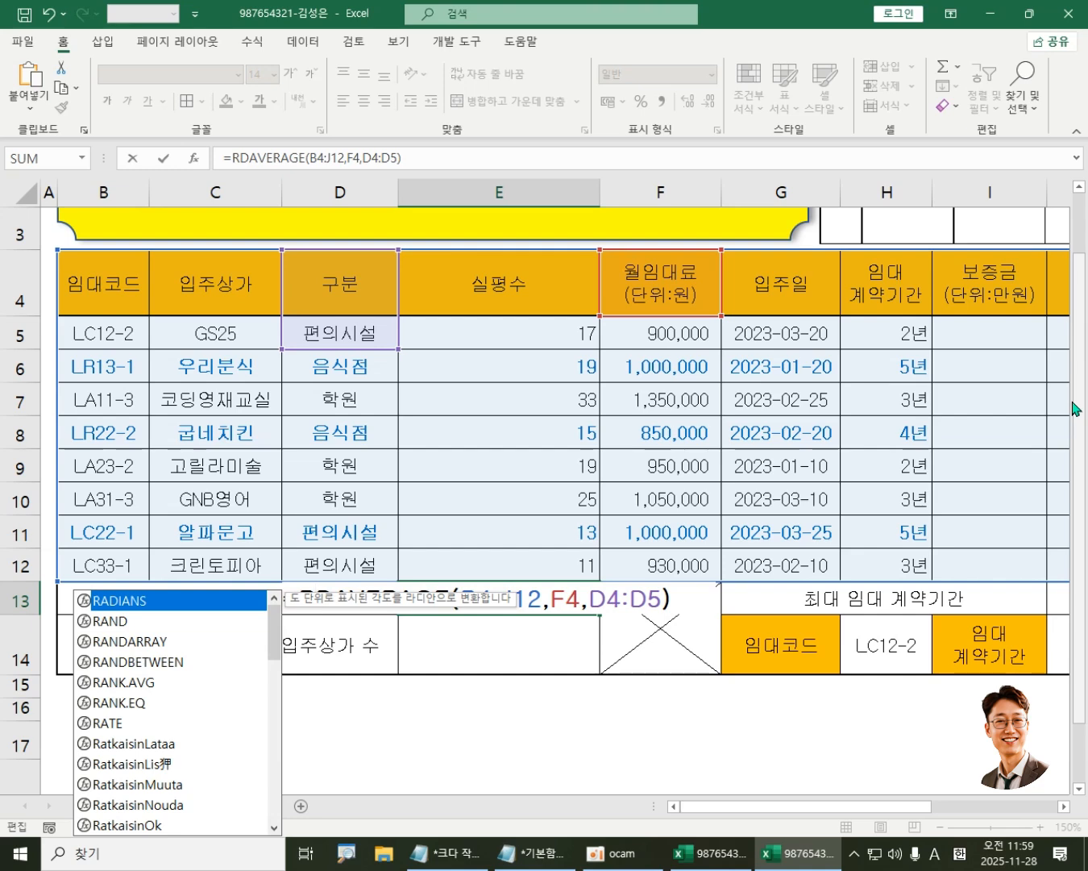
type("O")
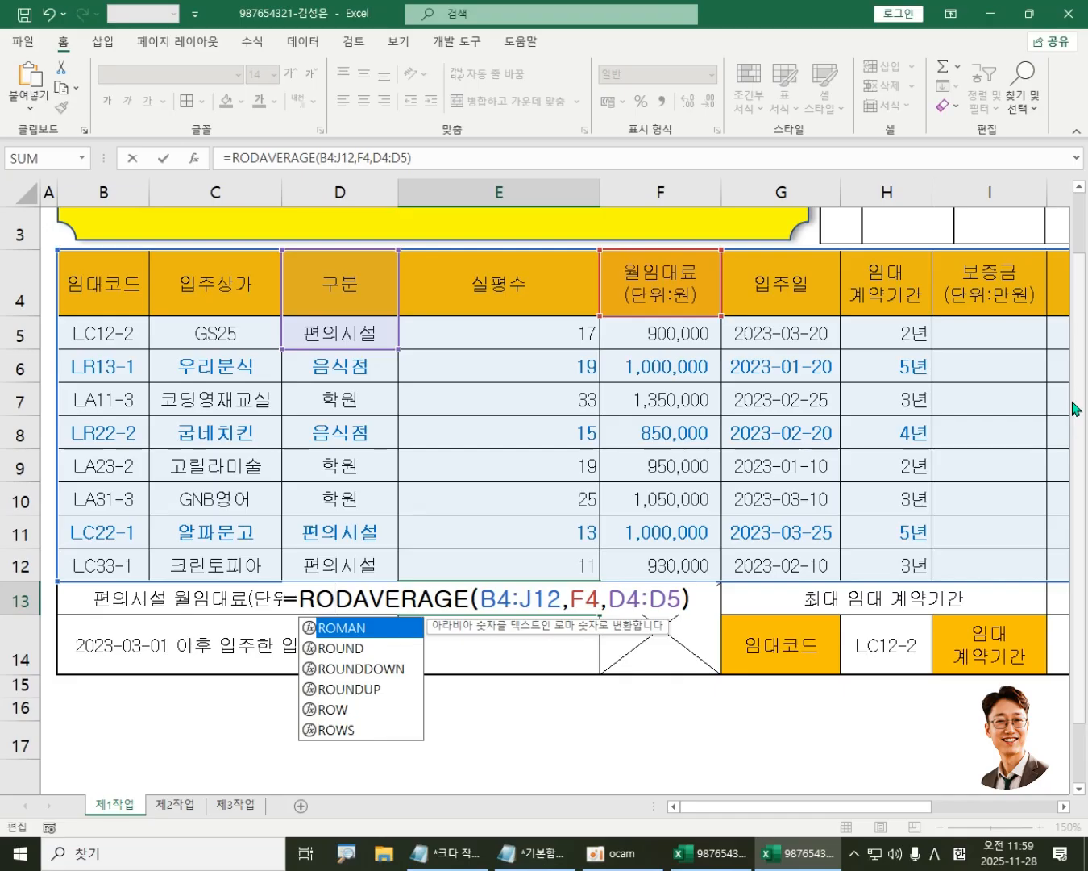
key("Down")
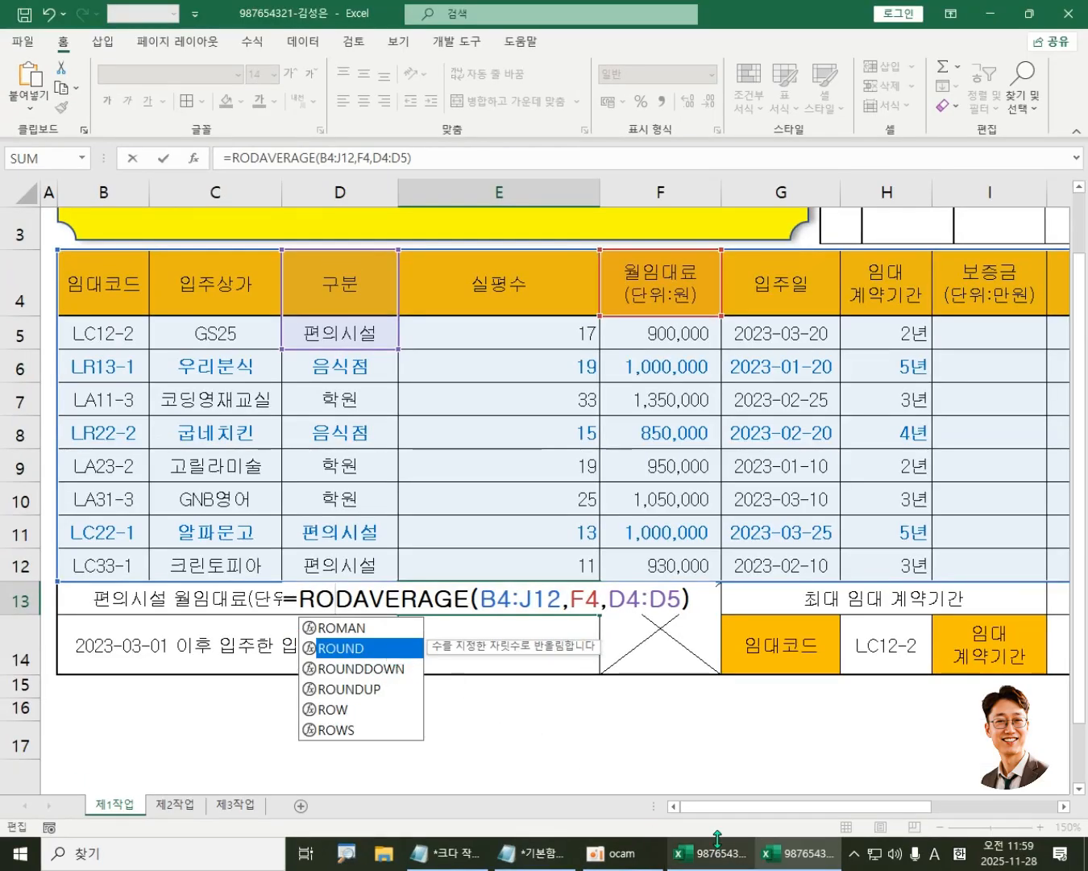
key("Tab")
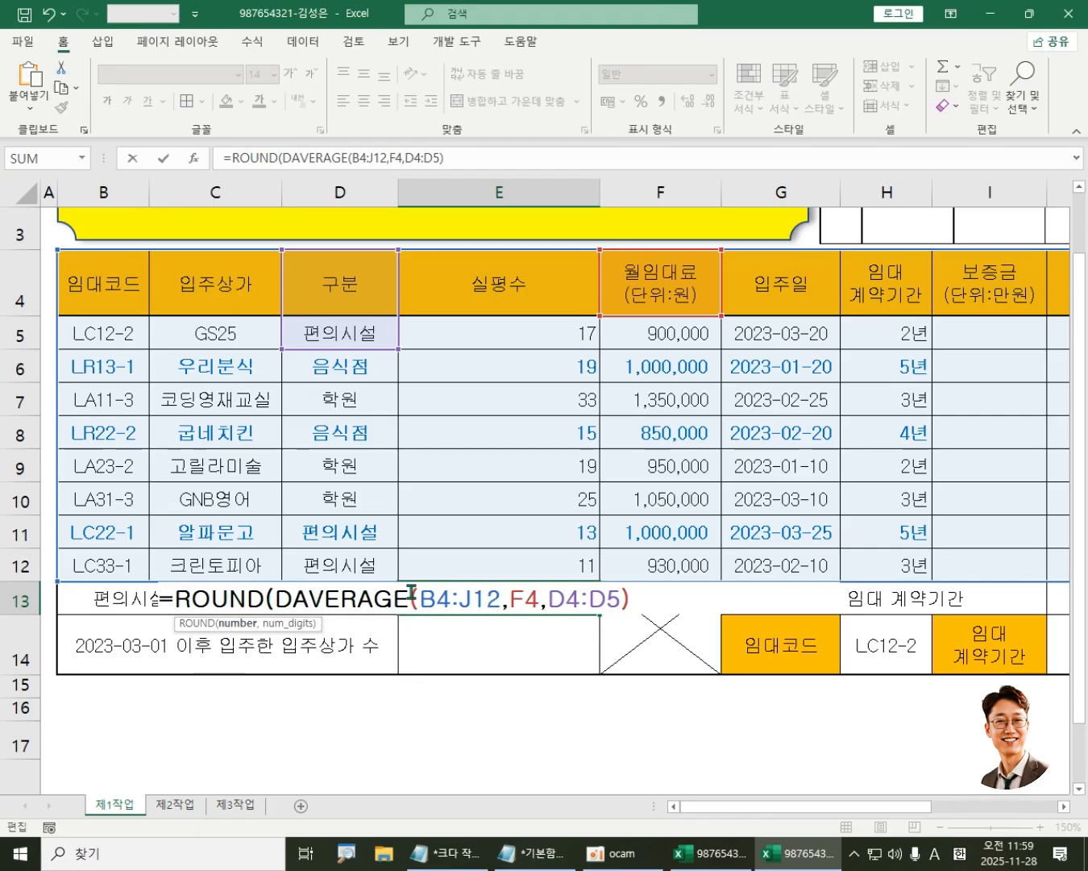
left_click(661, 600)
type(",")
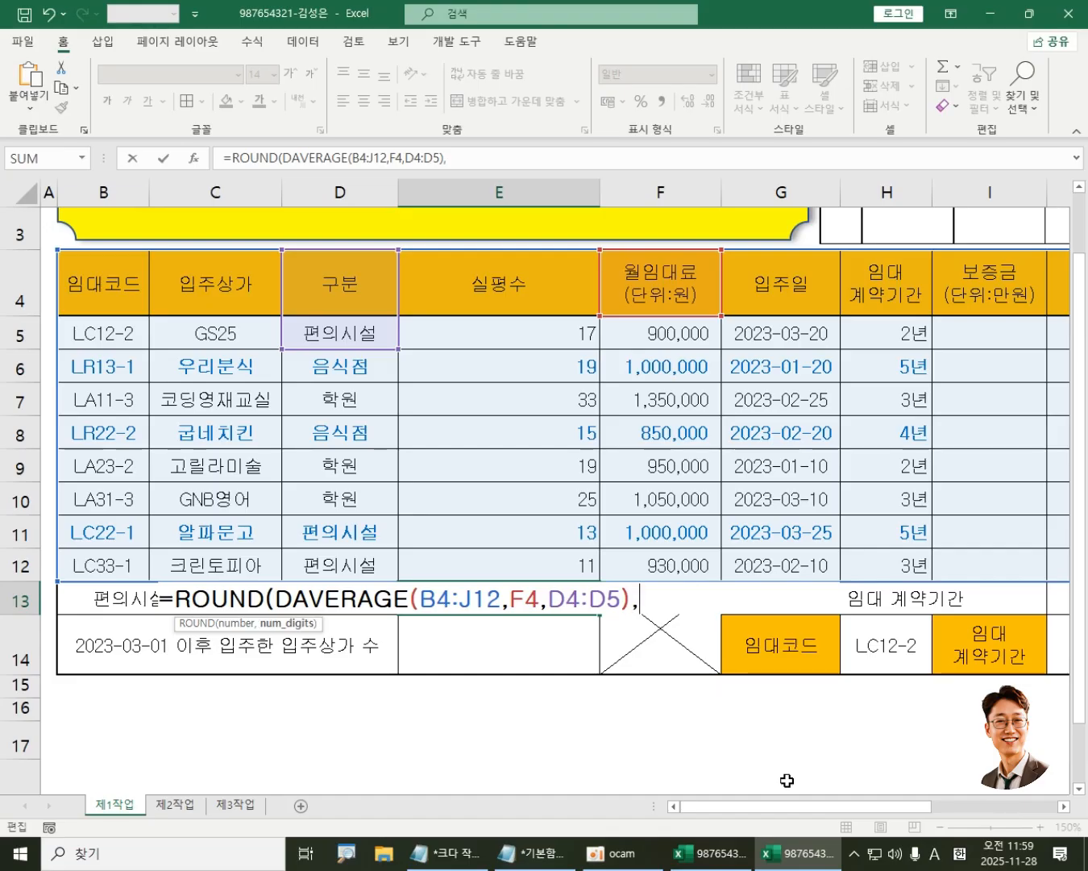
type("-3")
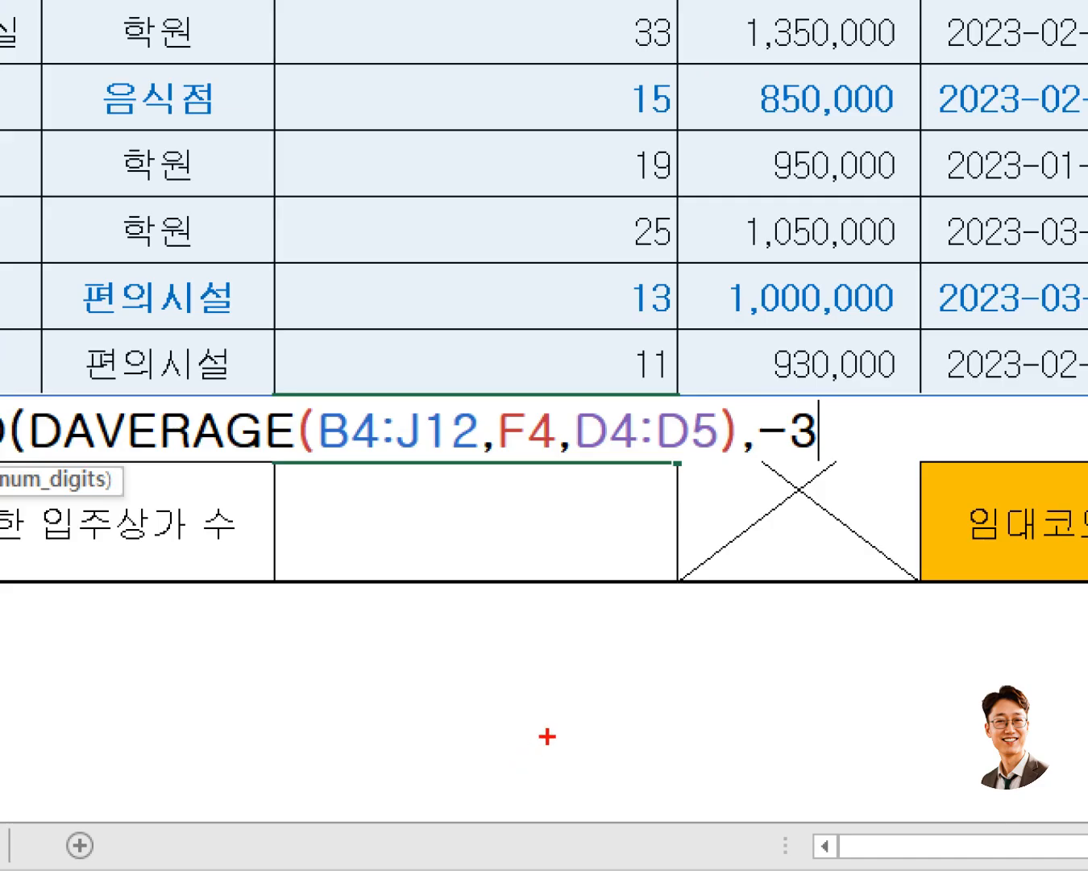
mouse_move(29, 373)
left_mouse_down()
mouse_move(267, 517)
mouse_move(705, 510)
mouse_move(742, 493)
left_mouse_up()
mouse_move(686, 648)
left_mouse_down()
mouse_move(254, 649)
mouse_move(666, 802)
mouse_move(692, 646)
left_mouse_up()
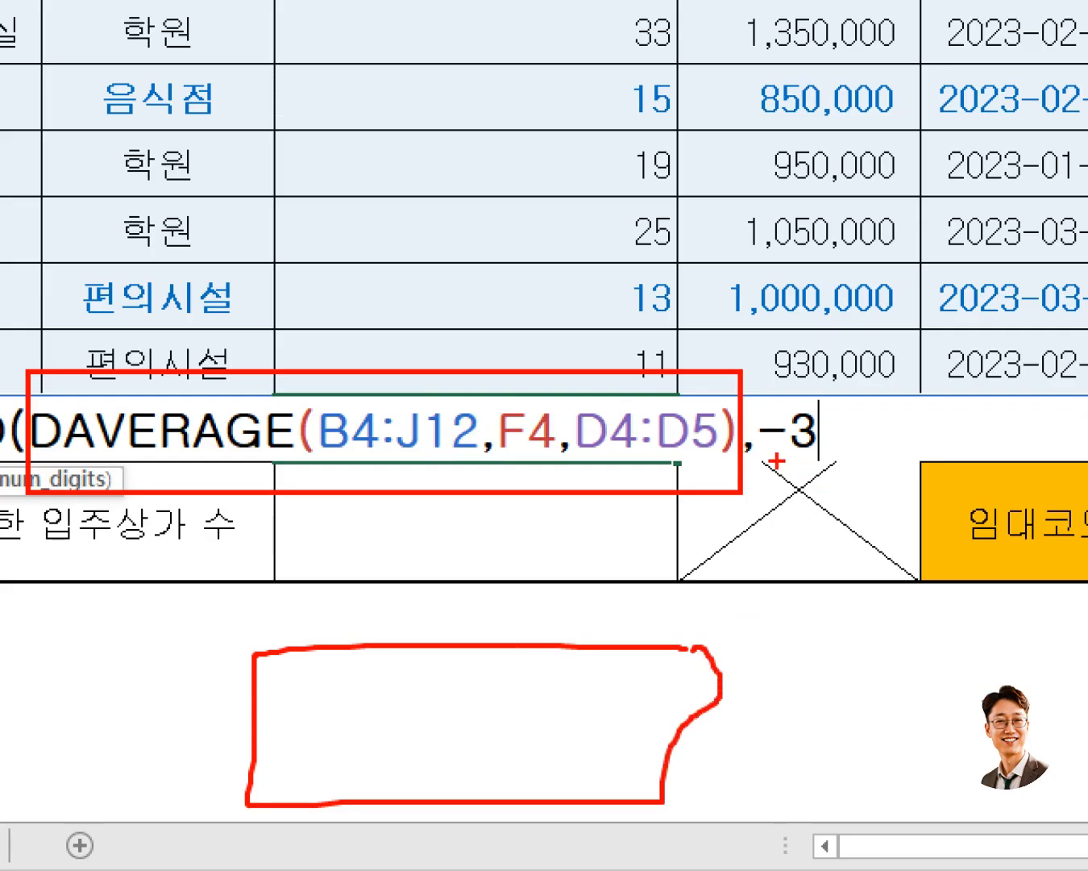
mouse_move(755, 368)
left_mouse_down()
mouse_move(769, 424)
mouse_move(849, 491)
left_mouse_up()
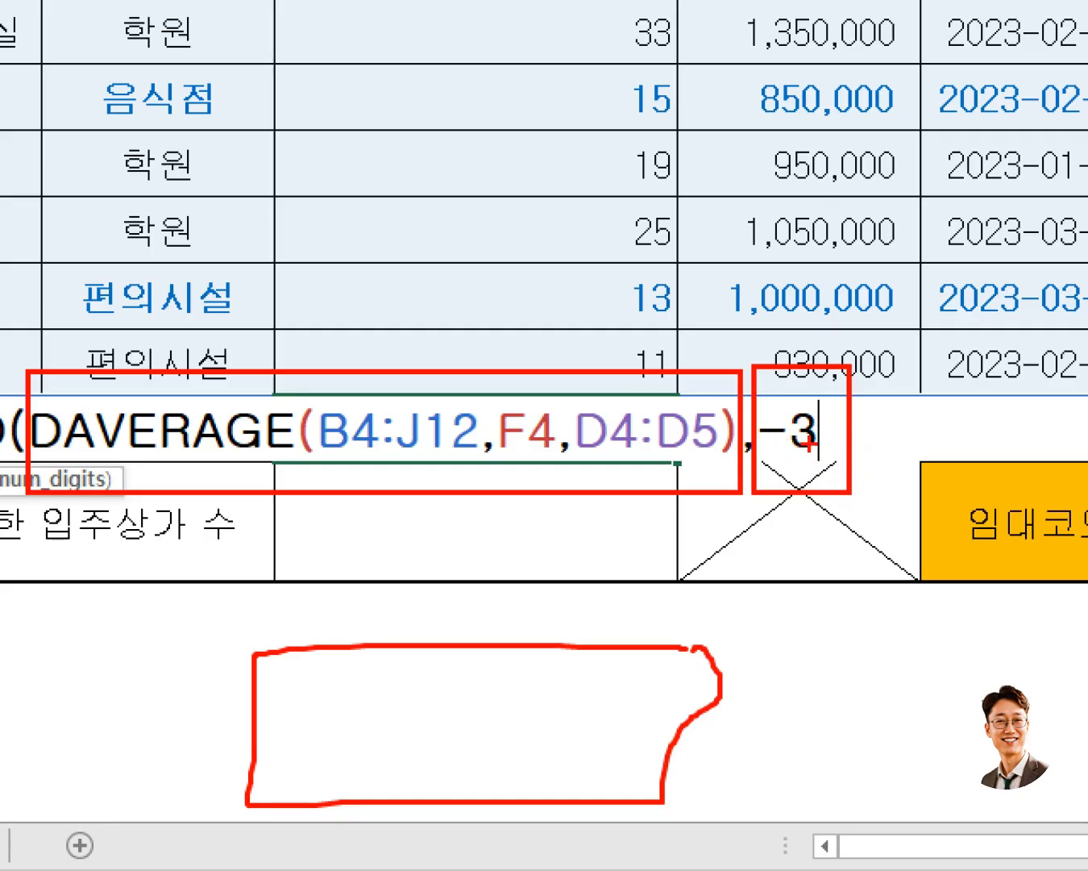
mouse_move(649, 596)
left_mouse_down()
mouse_move(577, 620)
mouse_move(560, 579)
left_mouse_up()
mouse_move(531, 577)
left_mouse_down()
mouse_move(518, 560)
mouse_move(510, 574)
left_mouse_up()
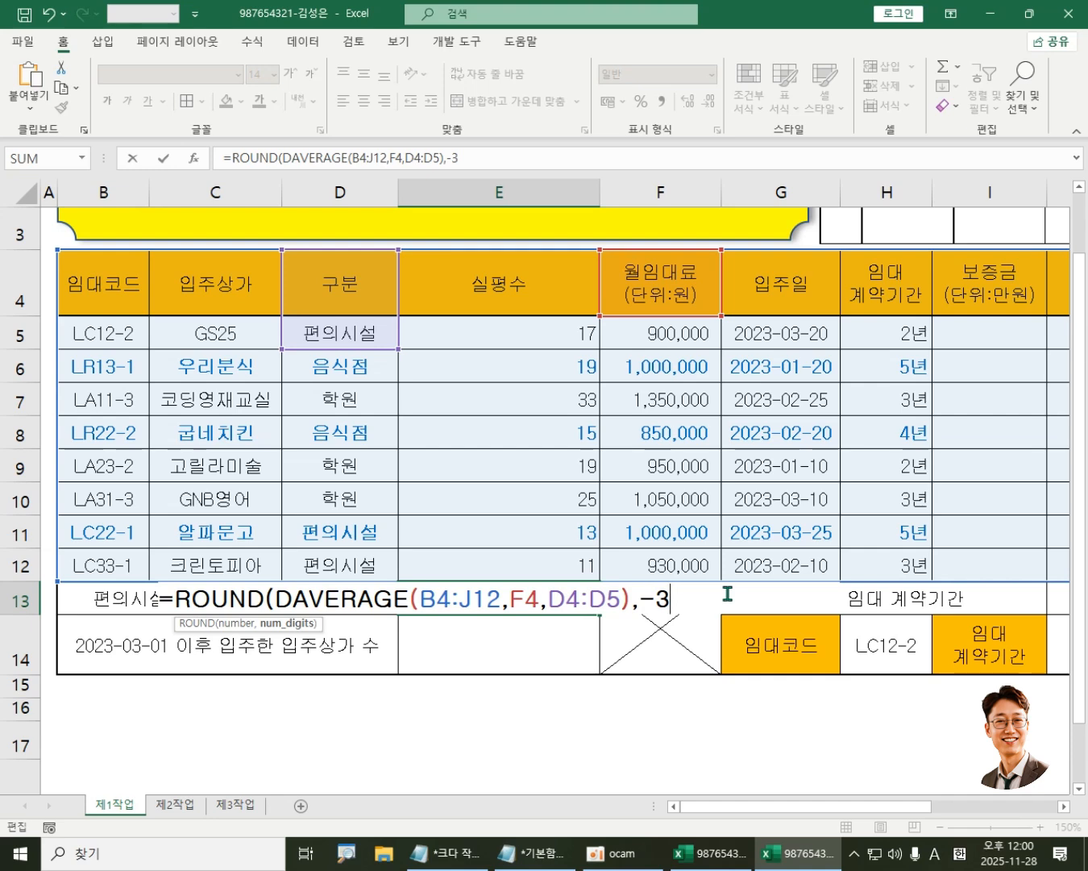
Step: Commit the ROUND formula in E13 and accept the suggested closing parenthesis
key("Return")
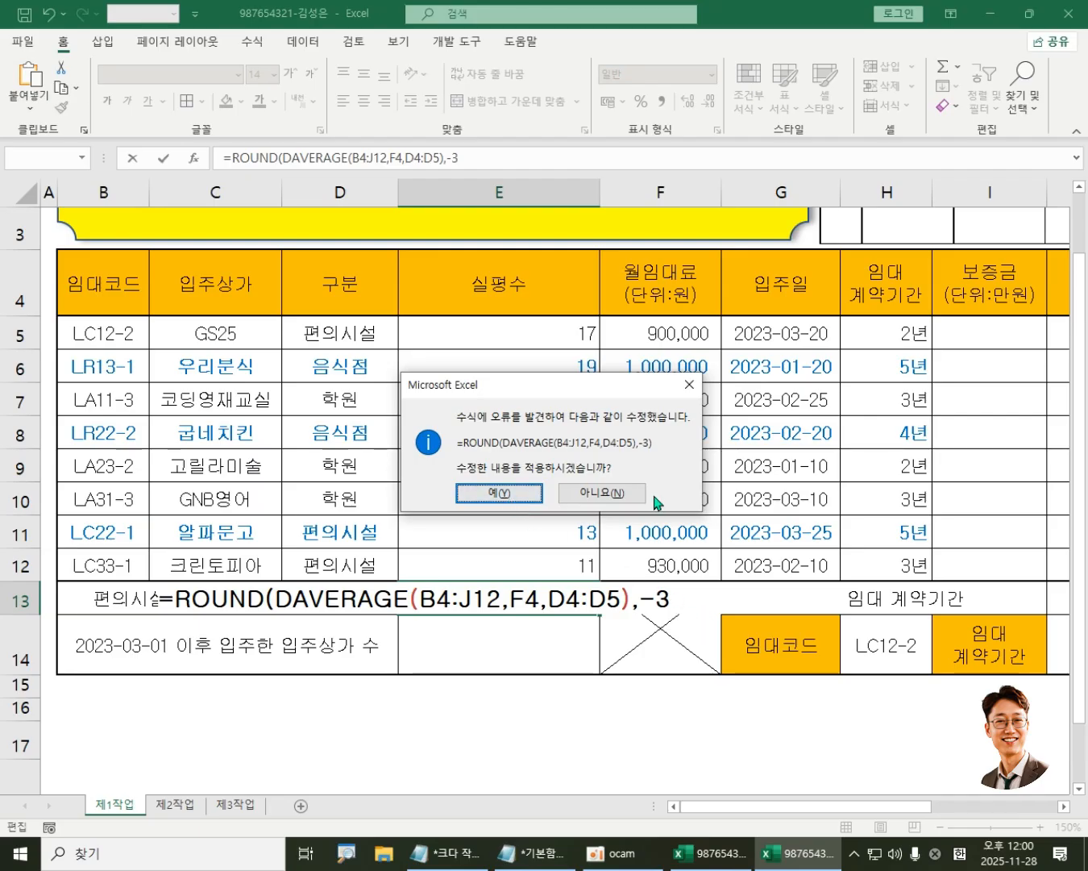
left_click(508, 492)
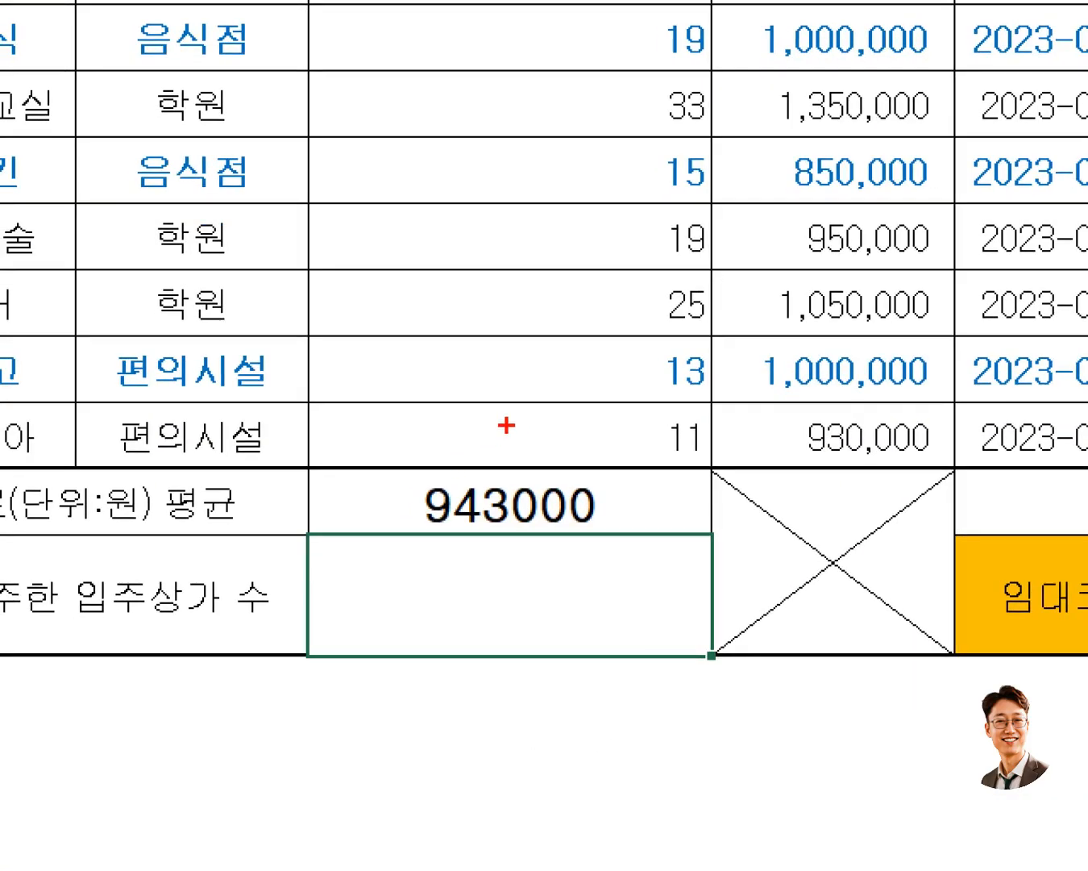
mouse_move(513, 434)
left_mouse_down()
mouse_move(570, 562)
mouse_move(622, 570)
left_mouse_up()
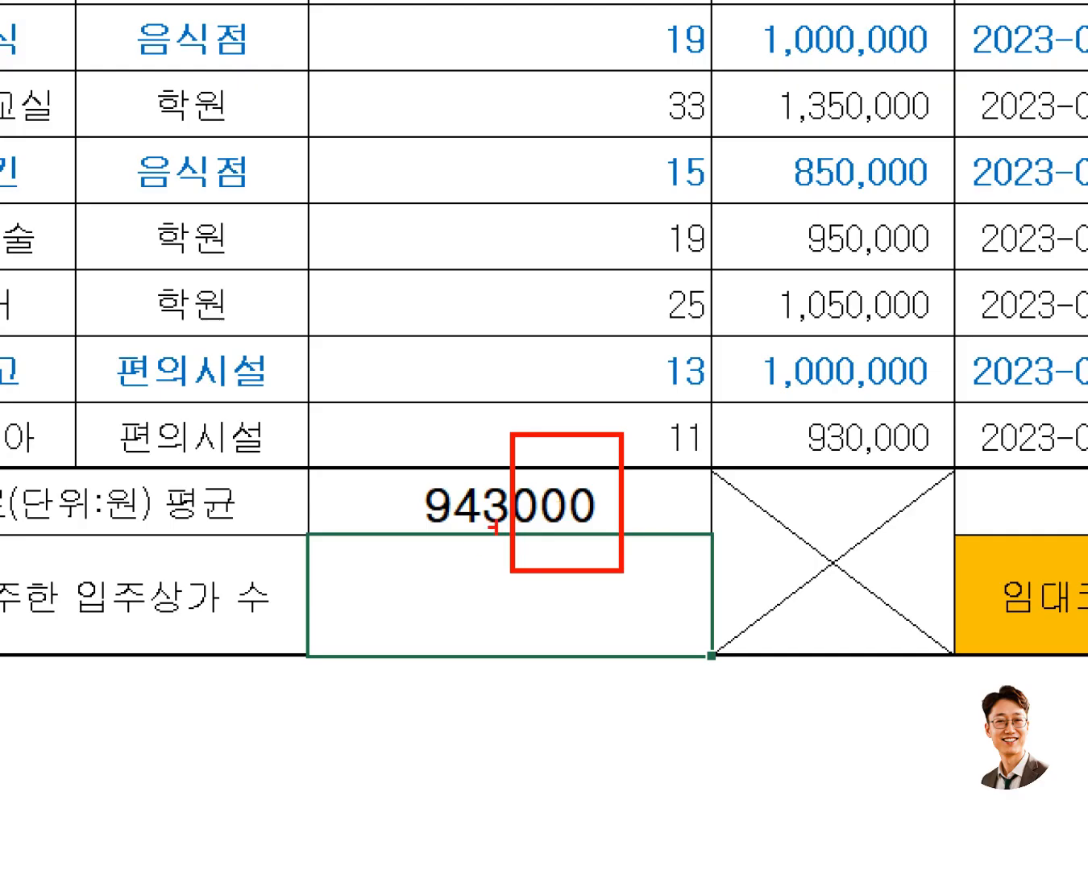
left_click_drag(518, 536, 616, 538)
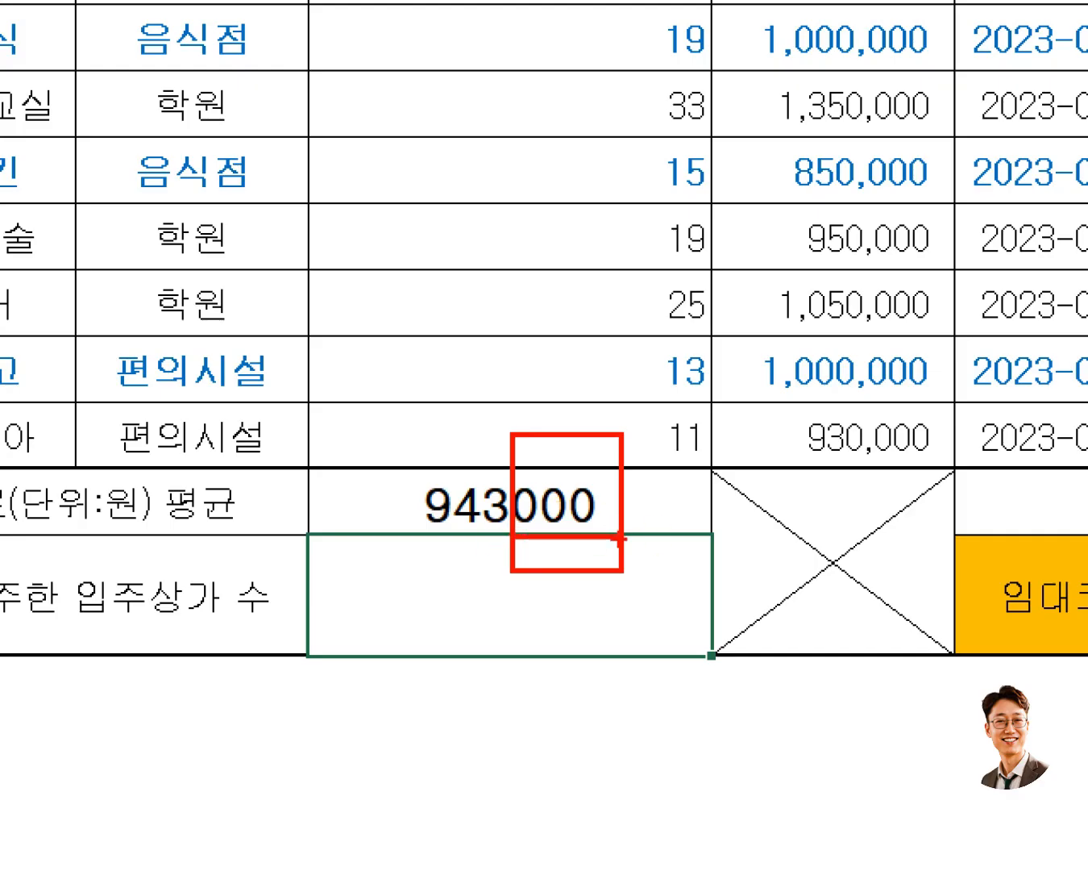
mouse_move(501, 357)
left_mouse_down()
mouse_move(558, 357)
mouse_move(622, 332)
mouse_move(528, 381)
left_mouse_up()
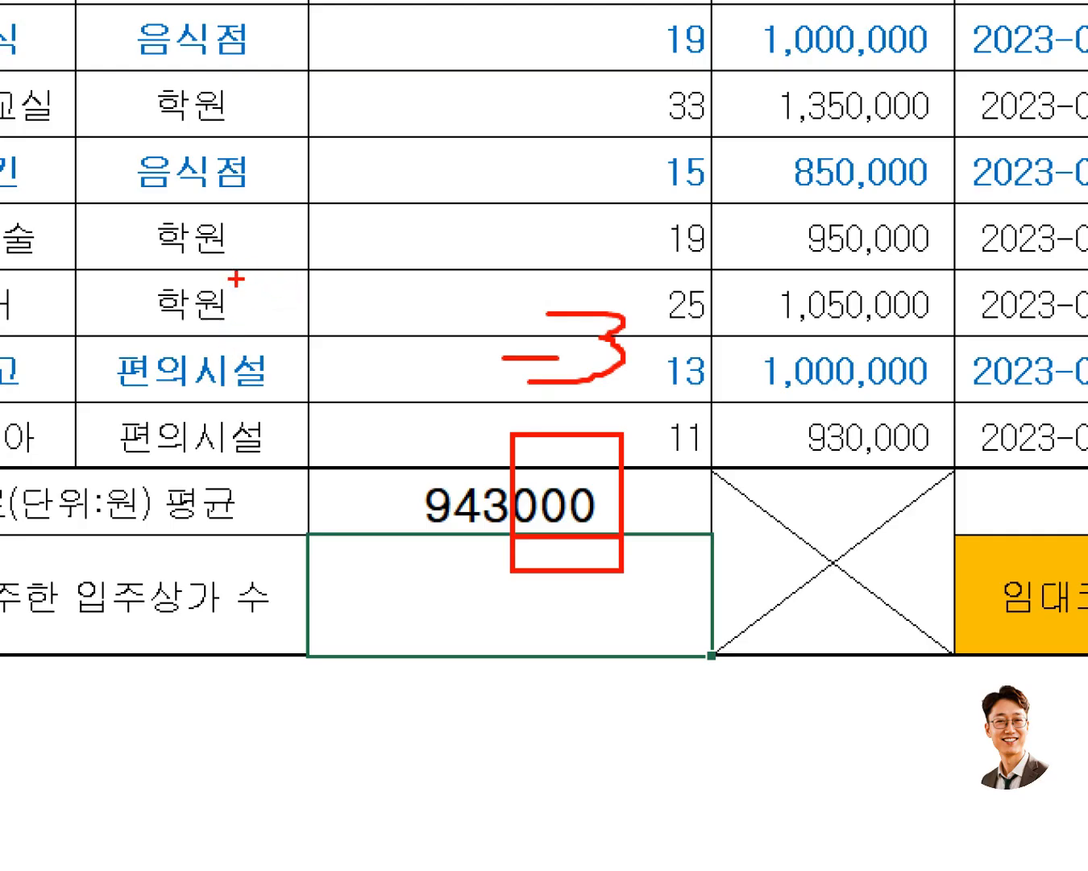
mouse_move(216, 287)
left_mouse_down()
mouse_move(216, 398)
mouse_move(271, 376)
left_mouse_up()
mouse_move(264, 311)
left_mouse_down()
mouse_move(278, 378)
mouse_move(311, 349)
left_mouse_up()
left_click_drag(364, 265, 374, 403)
mouse_move(416, 332)
left_mouse_down()
mouse_move(371, 338)
mouse_move(485, 364)
mouse_move(454, 396)
left_mouse_up()
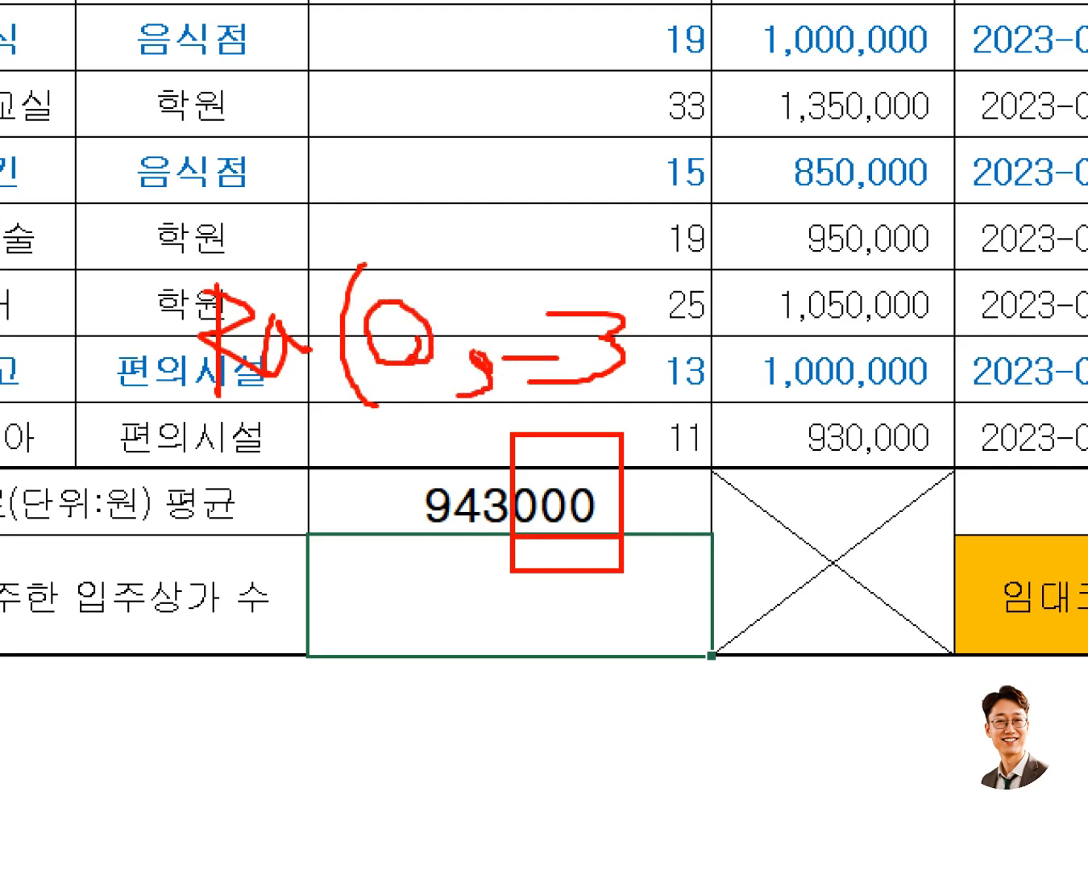
left_click_drag(655, 273, 649, 407)
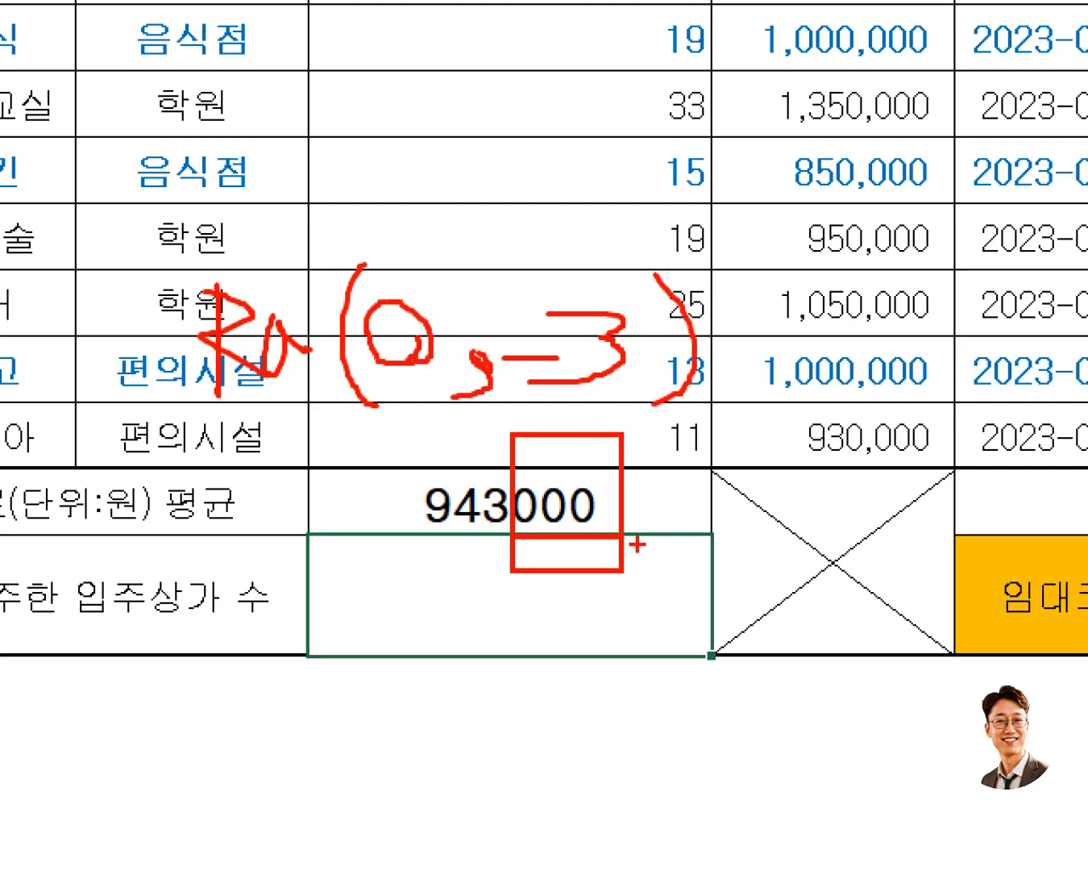
mouse_move(394, 351)
left_mouse_down()
mouse_move(419, 364)
mouse_move(387, 355)
mouse_move(407, 330)
mouse_move(382, 347)
mouse_move(410, 339)
left_mouse_up()
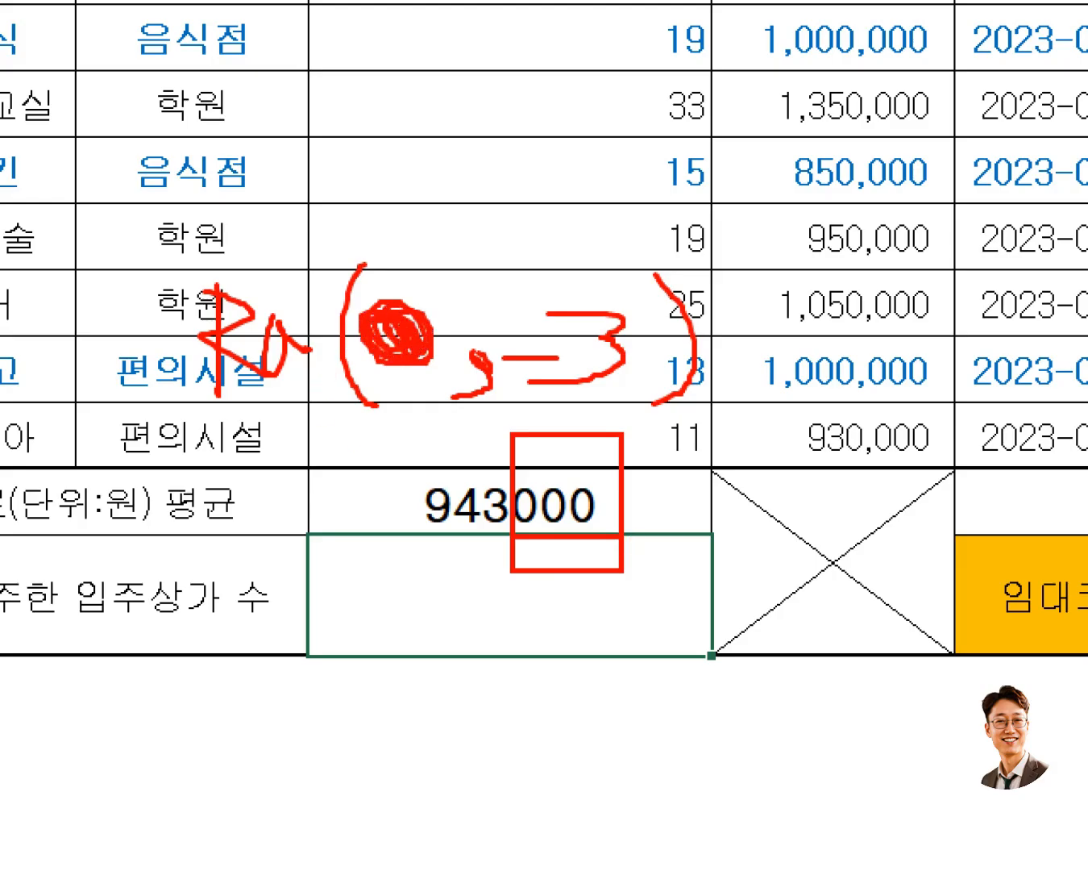
key("Escape")
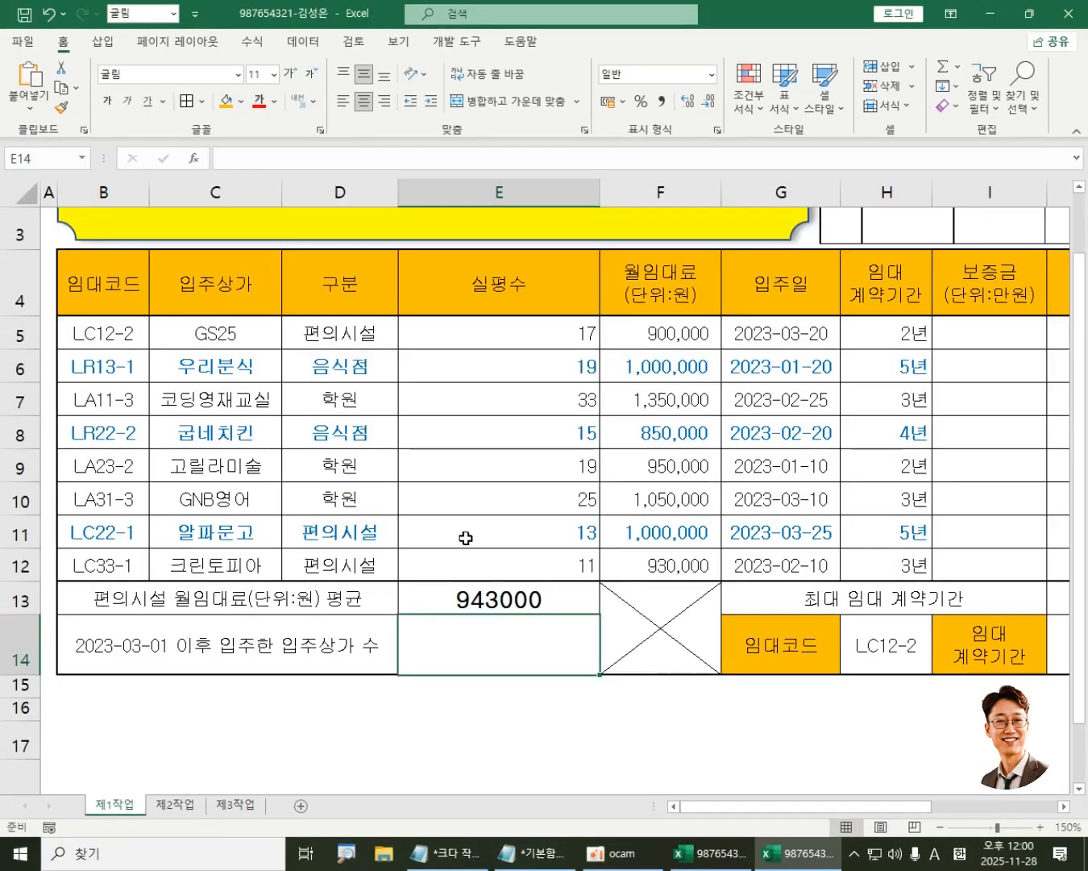
Step: Reopen the formula in E13 and examine the nested DAVERAGE and the digits argument of ROUND
left_click(558, 600)
double_click(558, 601)
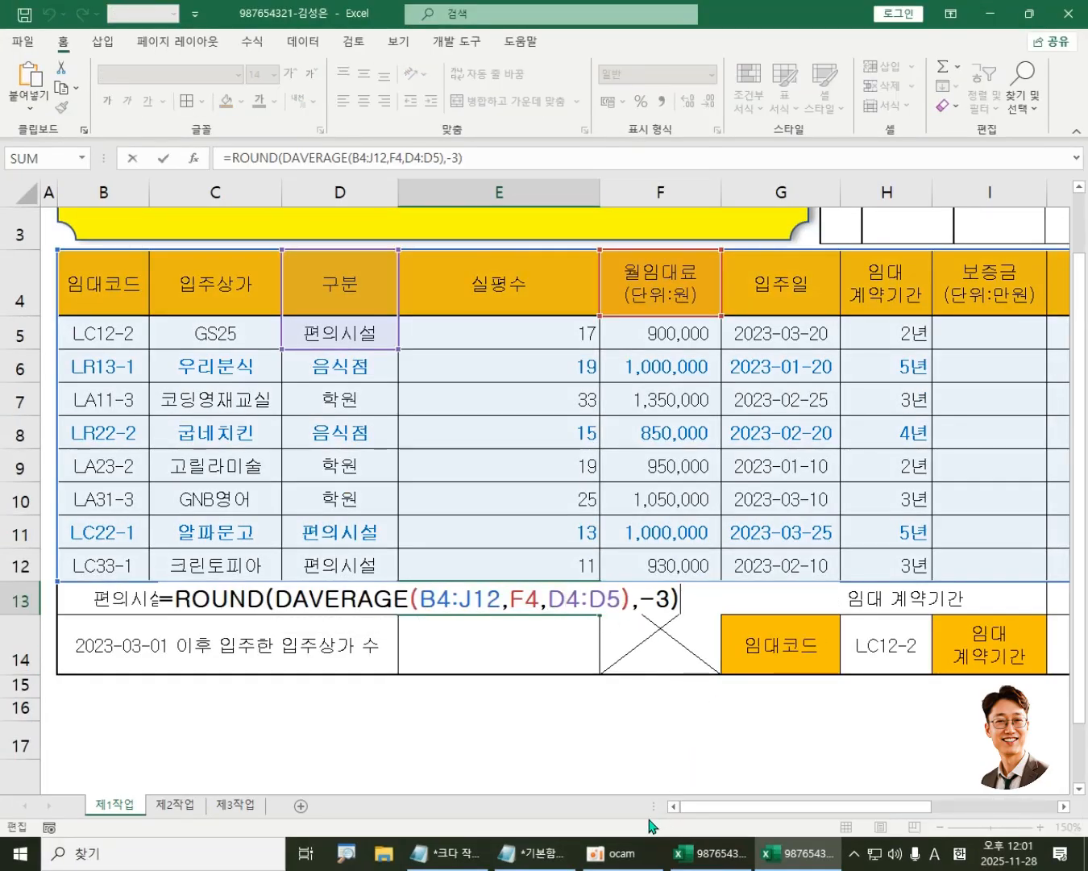
key("ctrl+1")
left_click(298, 725)
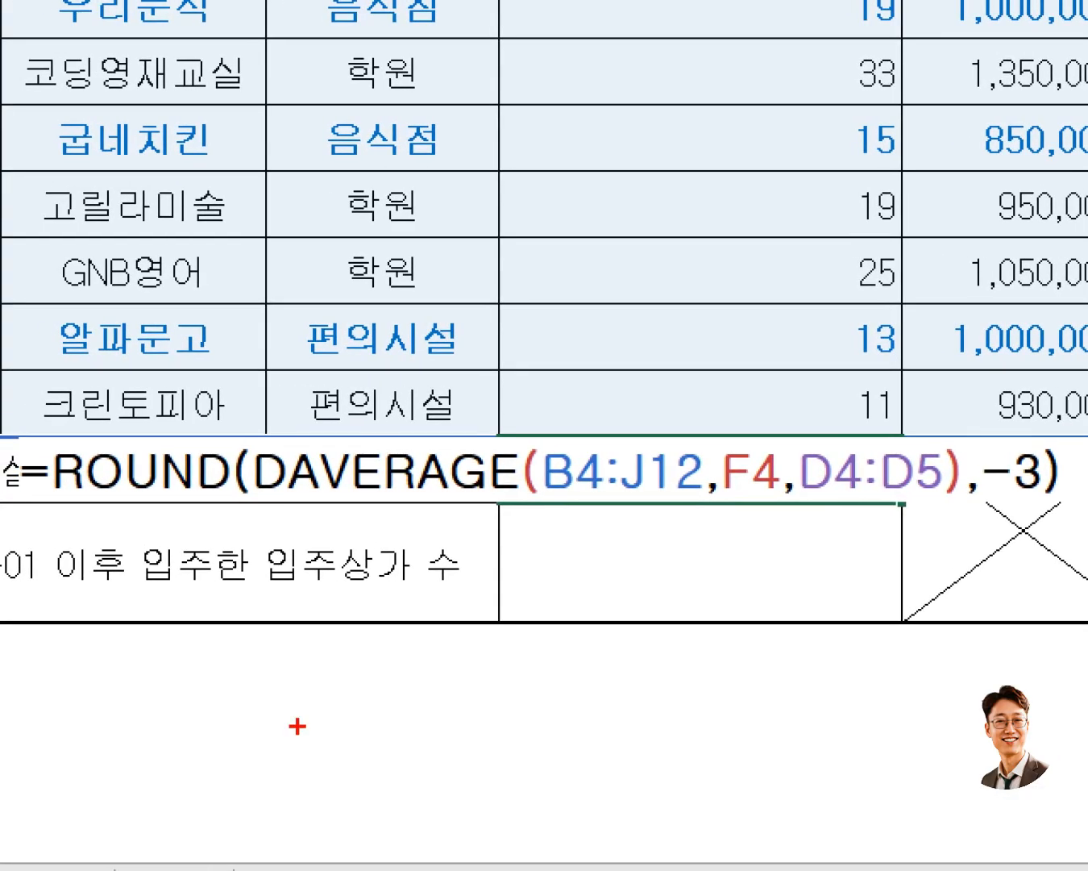
mouse_move(12, 348)
left_mouse_down()
mouse_move(53, 615)
mouse_move(1084, 611)
left_mouse_up()
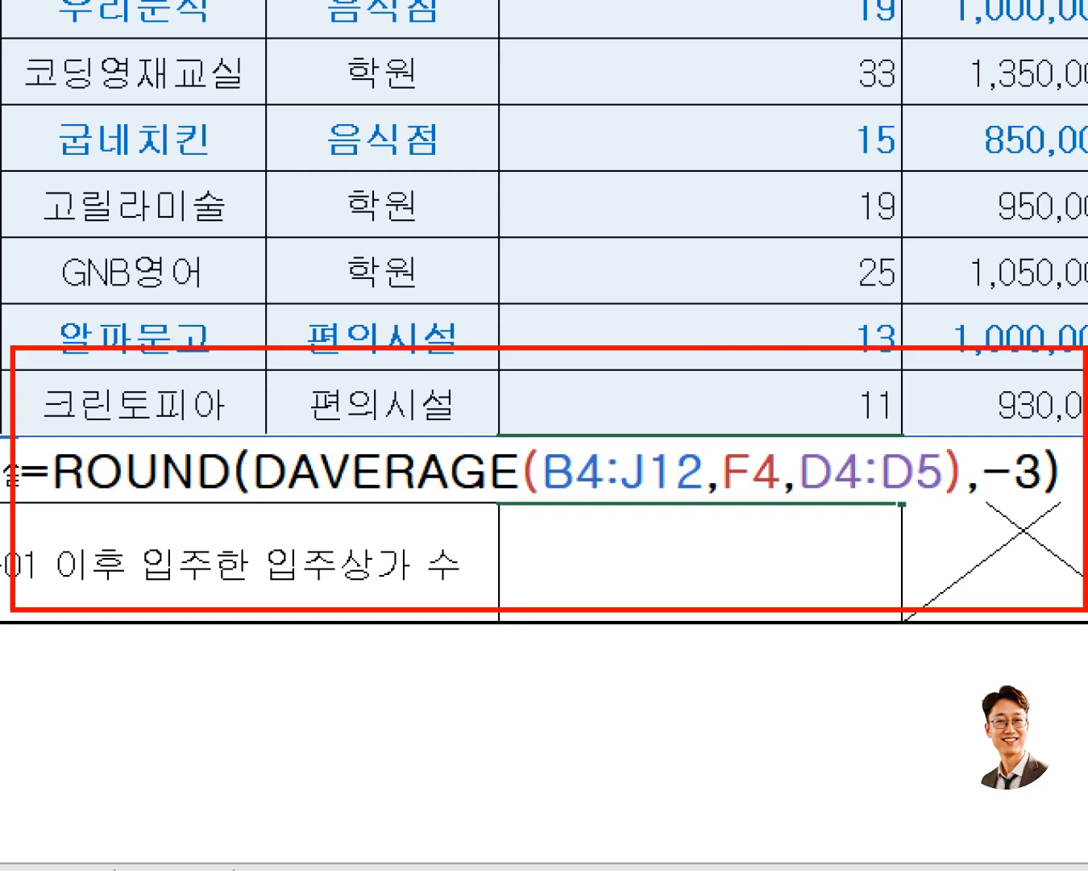
left_click_drag(286, 505, 510, 505)
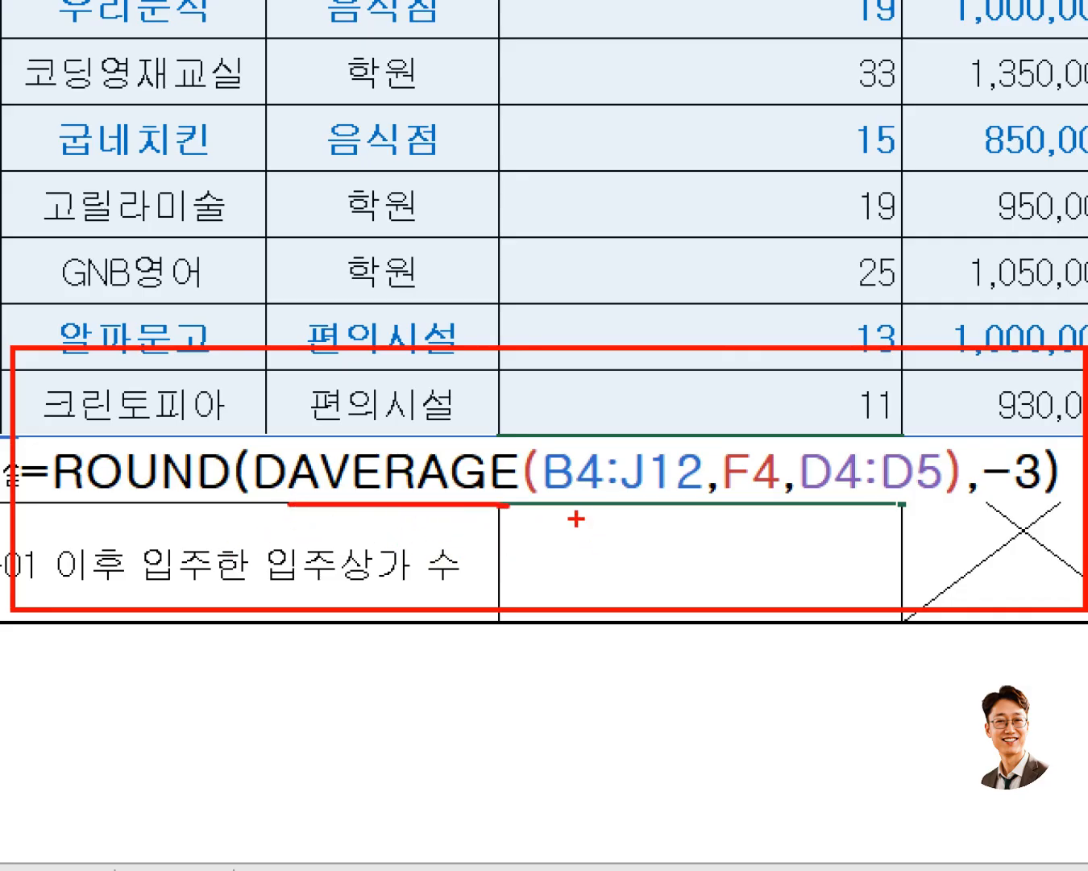
mouse_move(538, 414)
left_mouse_down()
mouse_move(616, 500)
mouse_move(942, 495)
mouse_move(953, 510)
left_mouse_up()
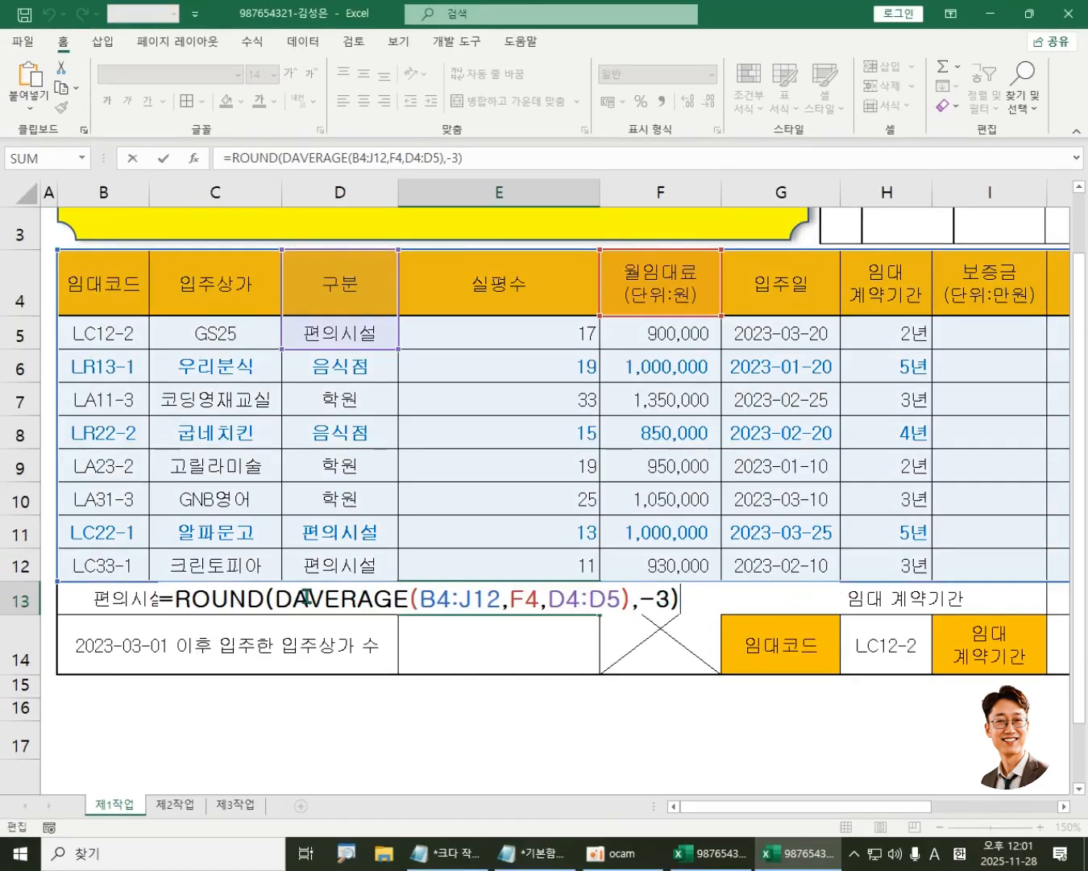
left_click_drag(275, 601, 632, 601)
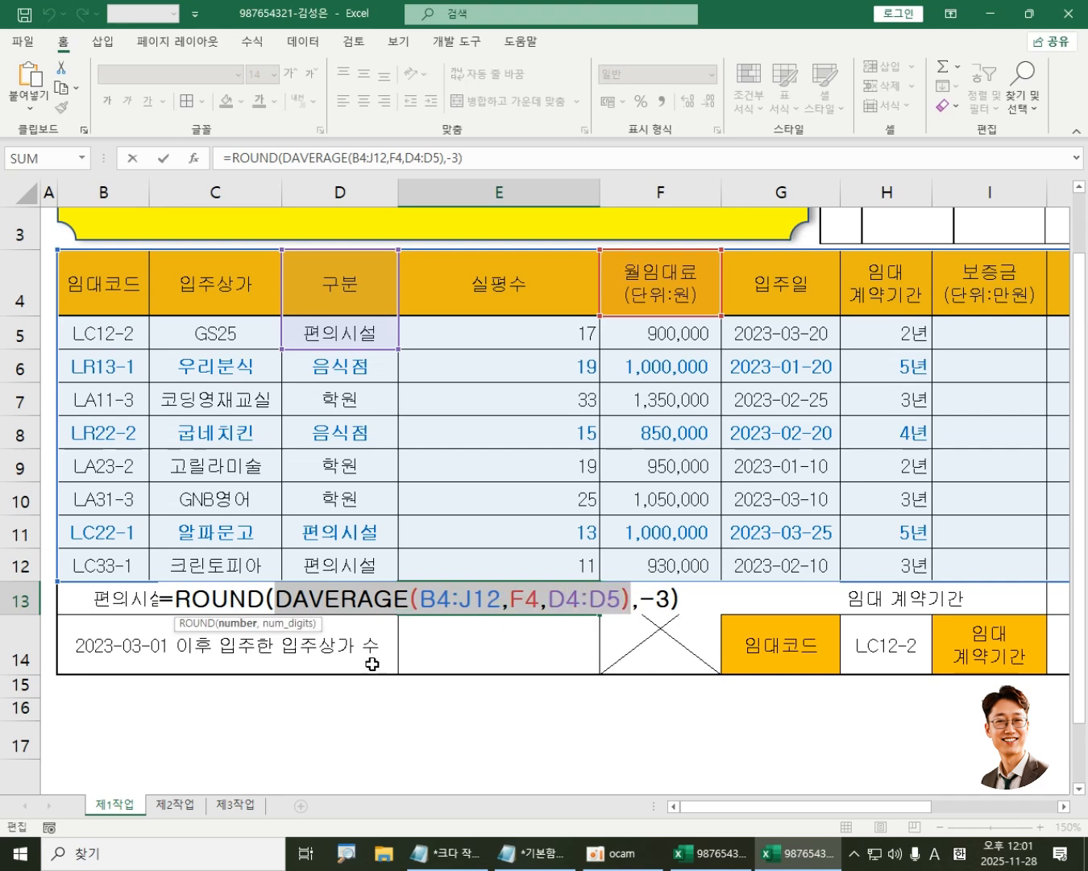
left_click_drag(642, 598, 671, 599)
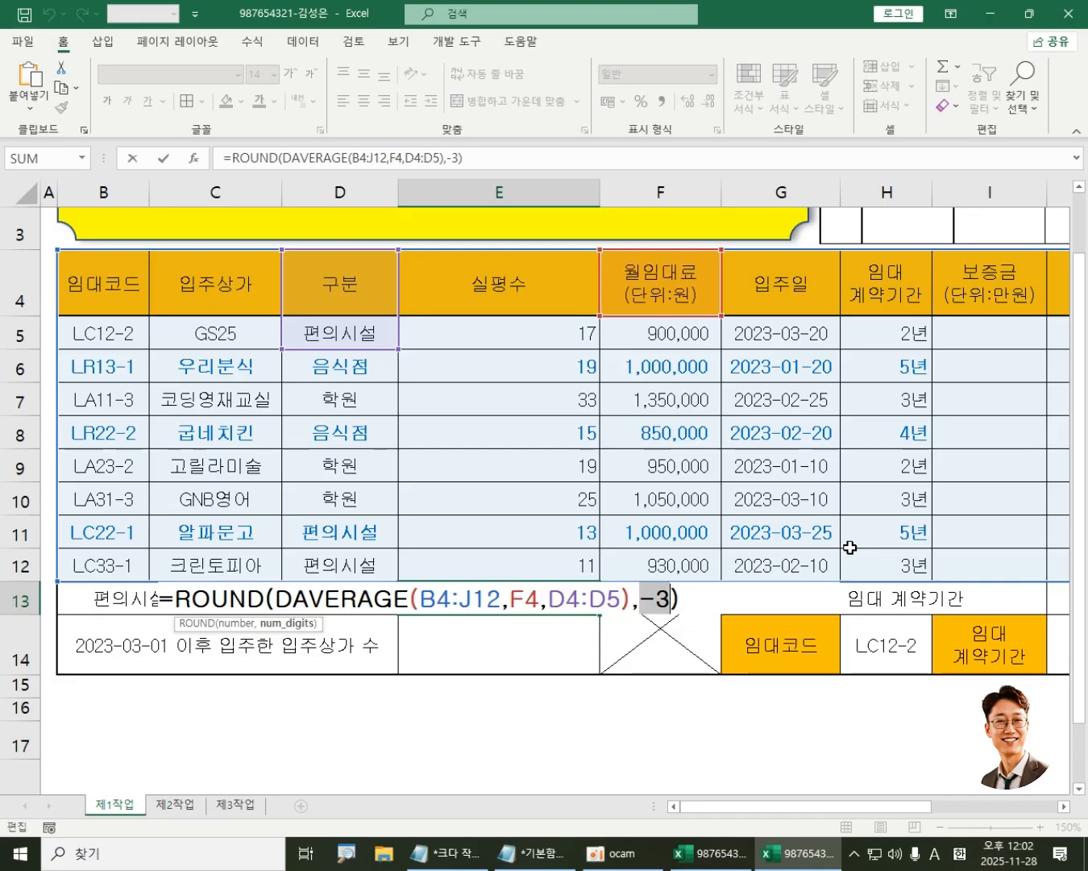
left_click(696, 603)
key("Return")
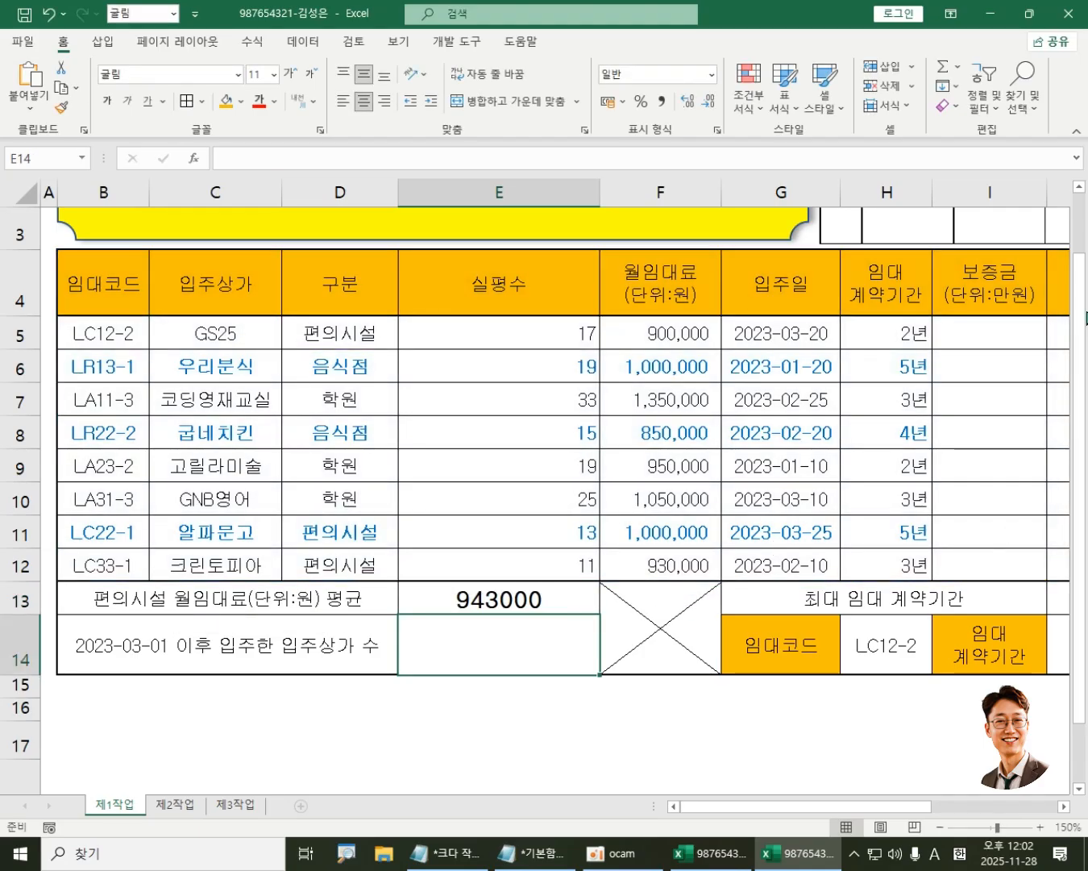
Step: Format the empty cell E18 below the table in bold at 14 points
left_click_drag(1081, 317, 1081, 331)
left_click(452, 603)
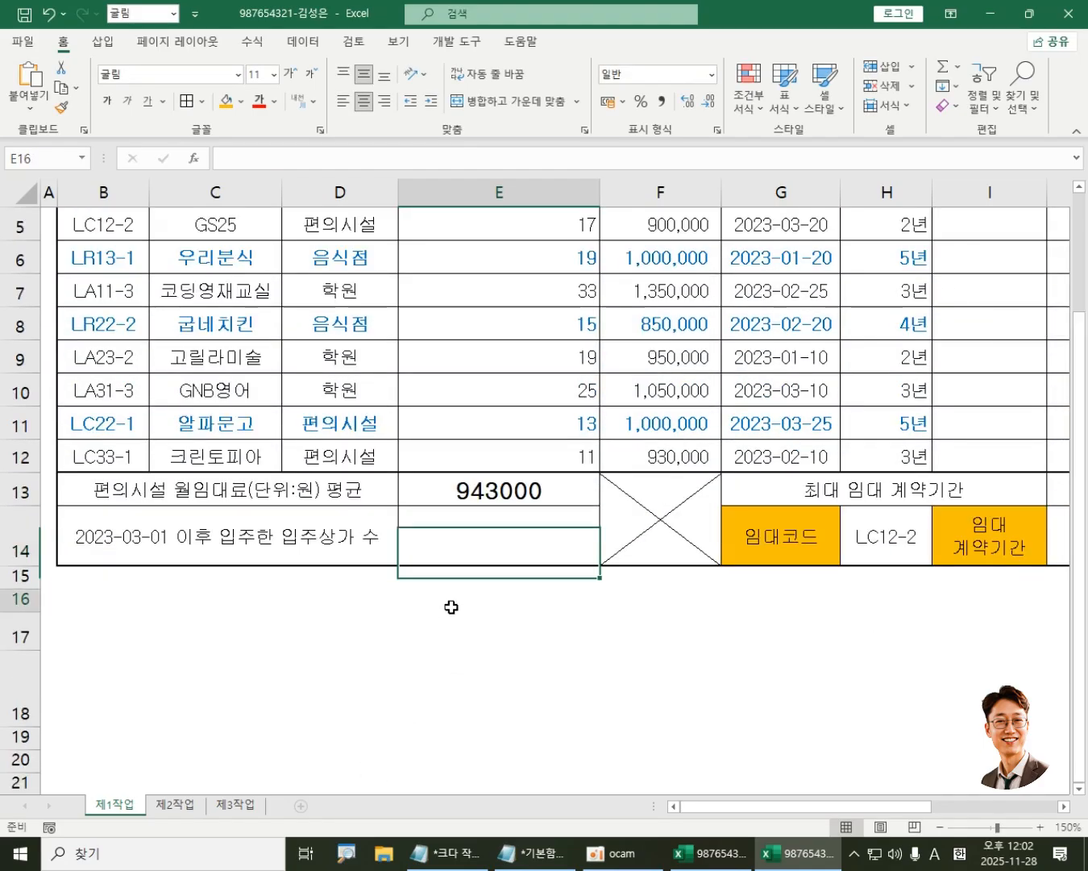
left_click(423, 664)
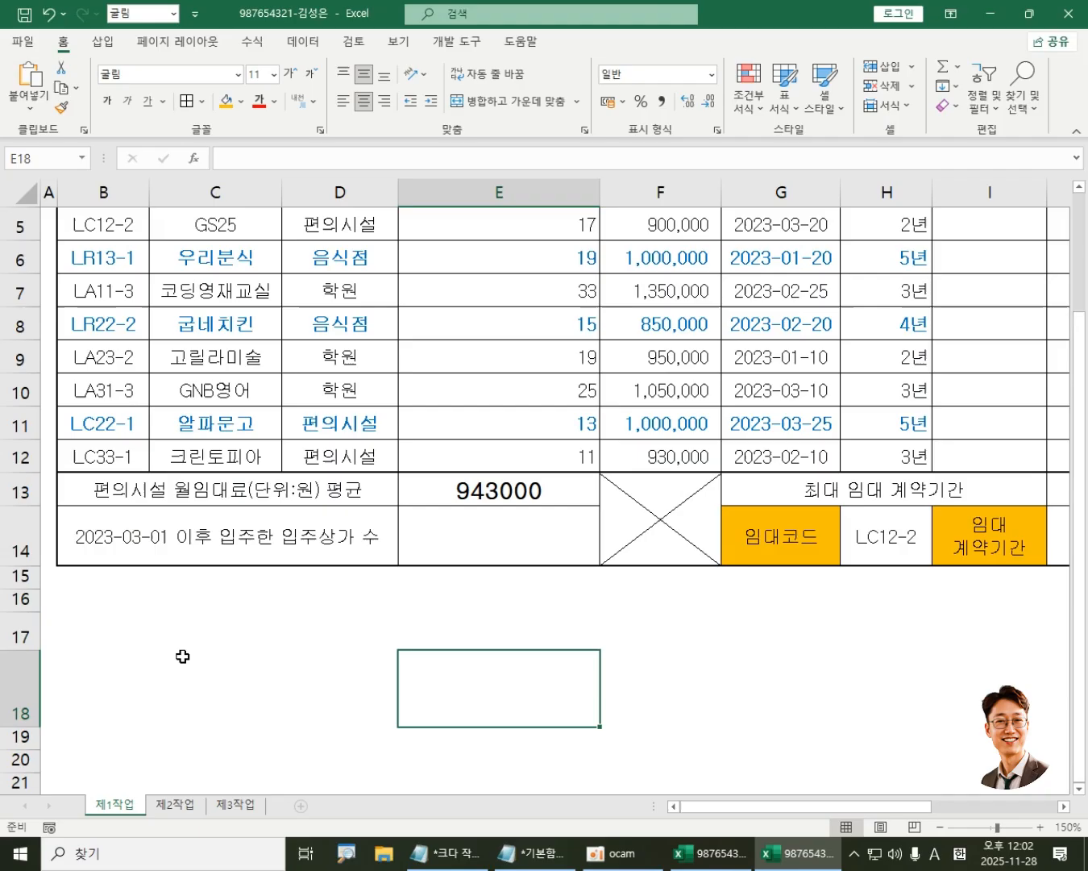
left_click(291, 73)
left_click(291, 72)
left_click(107, 100)
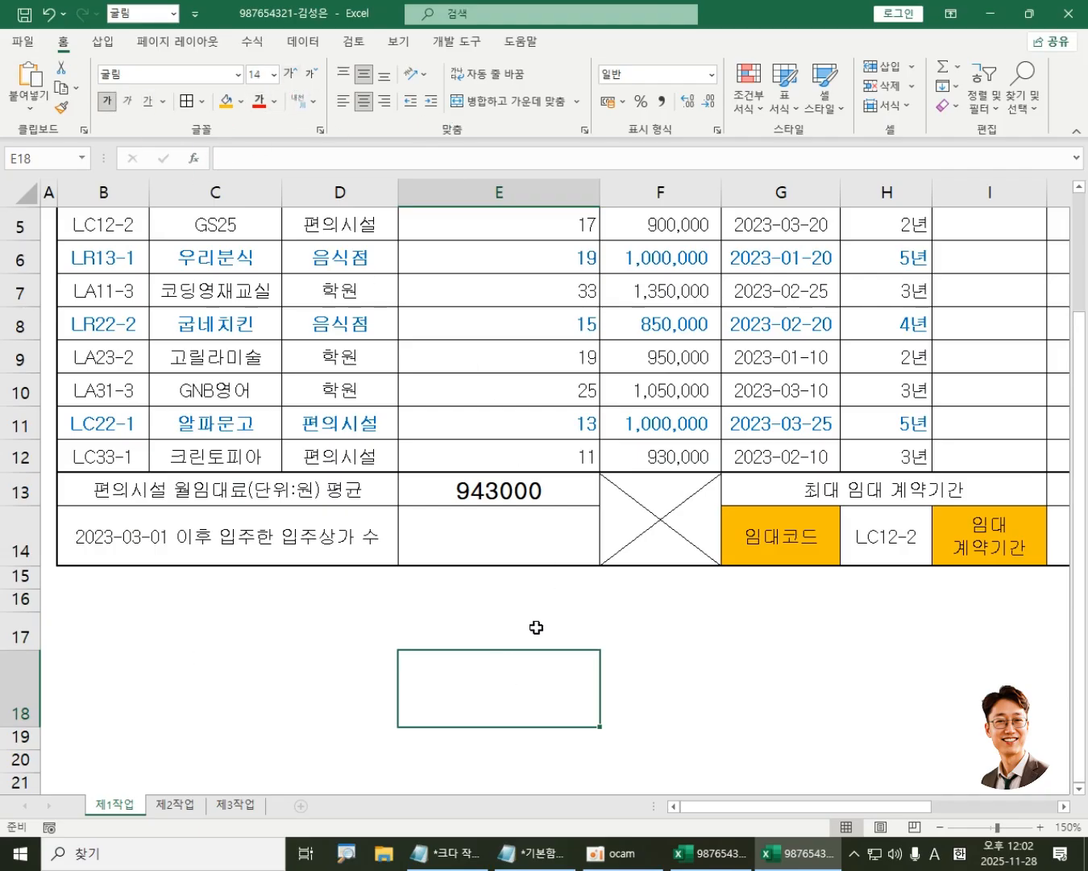
key("F2")
type("=")
key("Escape")
Step: Reduce the height of row 18 and reselect cell E18
left_click_drag(24, 728, 24, 685)
left_click(498, 637)
left_click(499, 675)
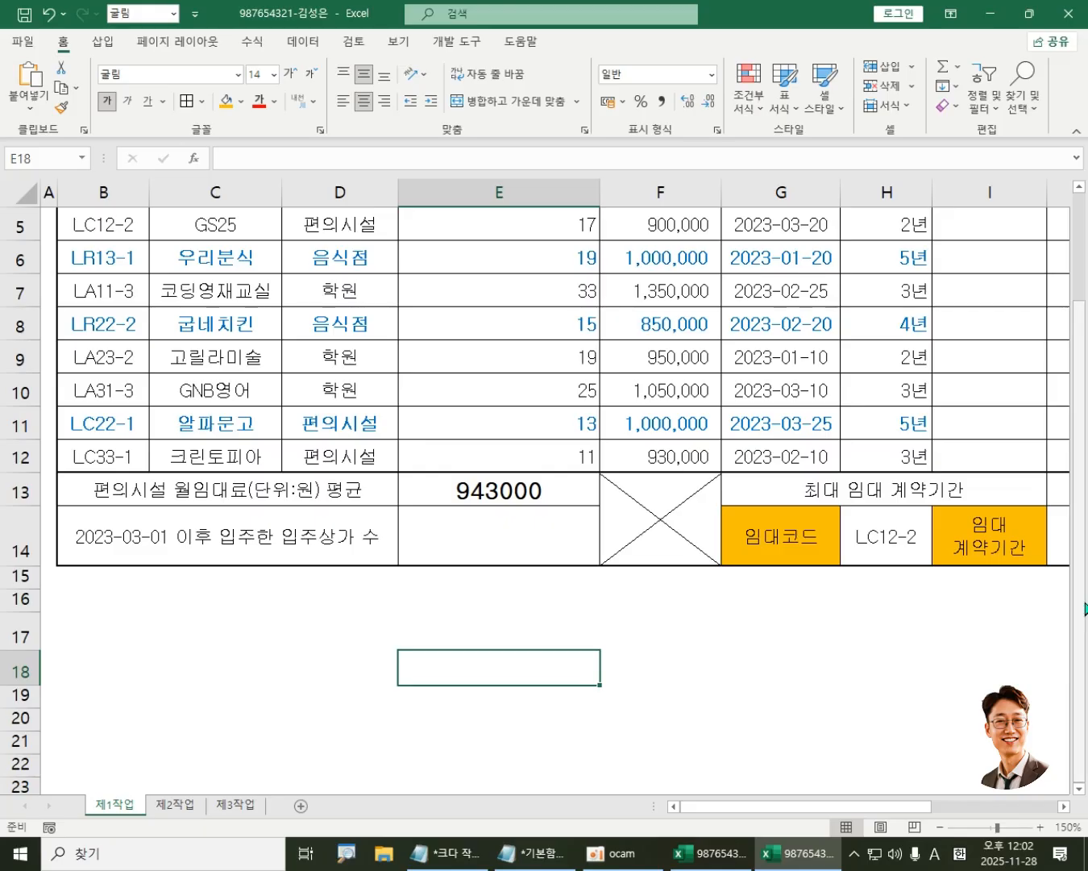
left_click_drag(1081, 576, 1085, 512)
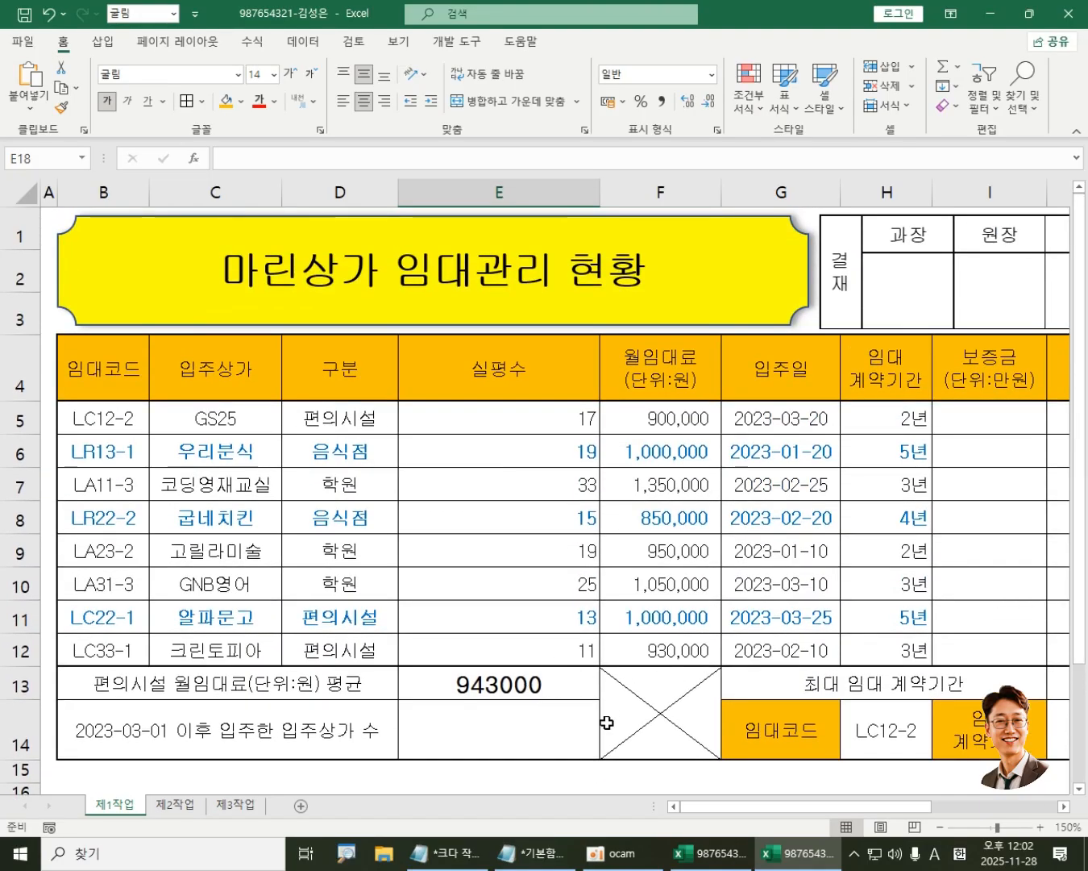
left_click_drag(873, 815, 966, 811)
left_click(794, 418)
key("Right")
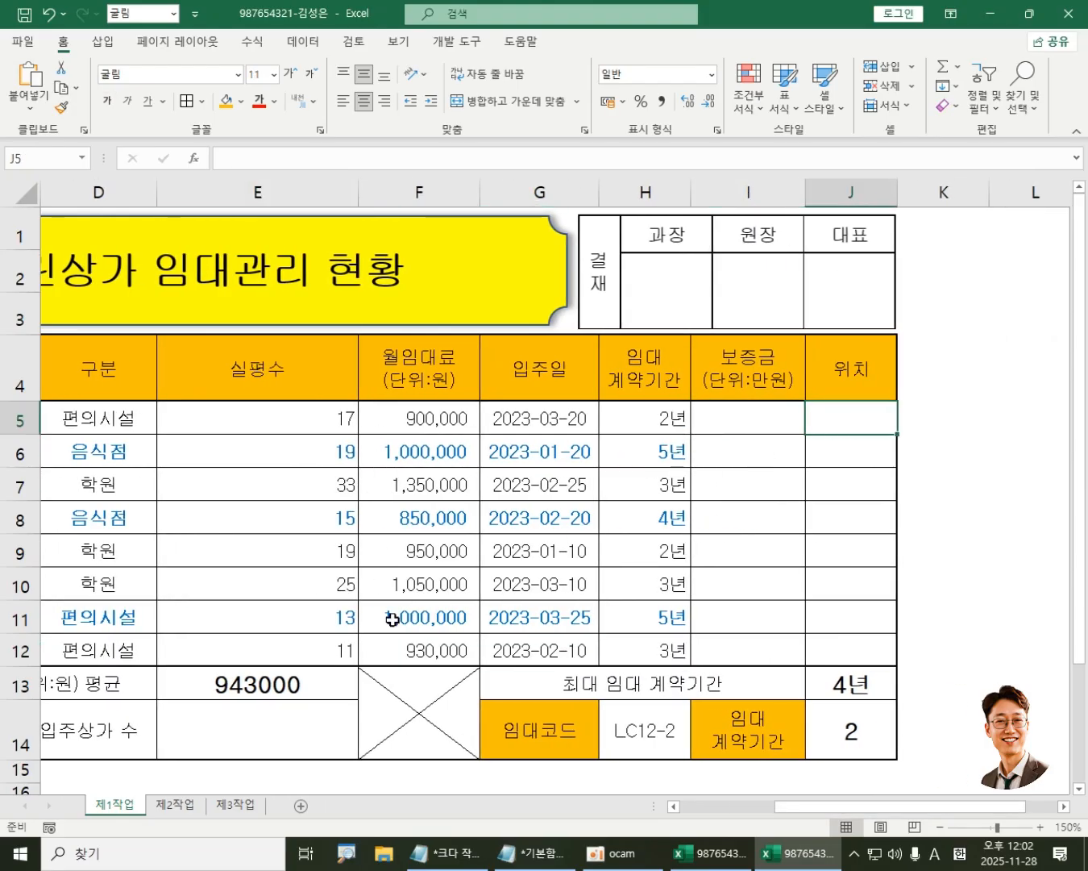
left_click(237, 730)
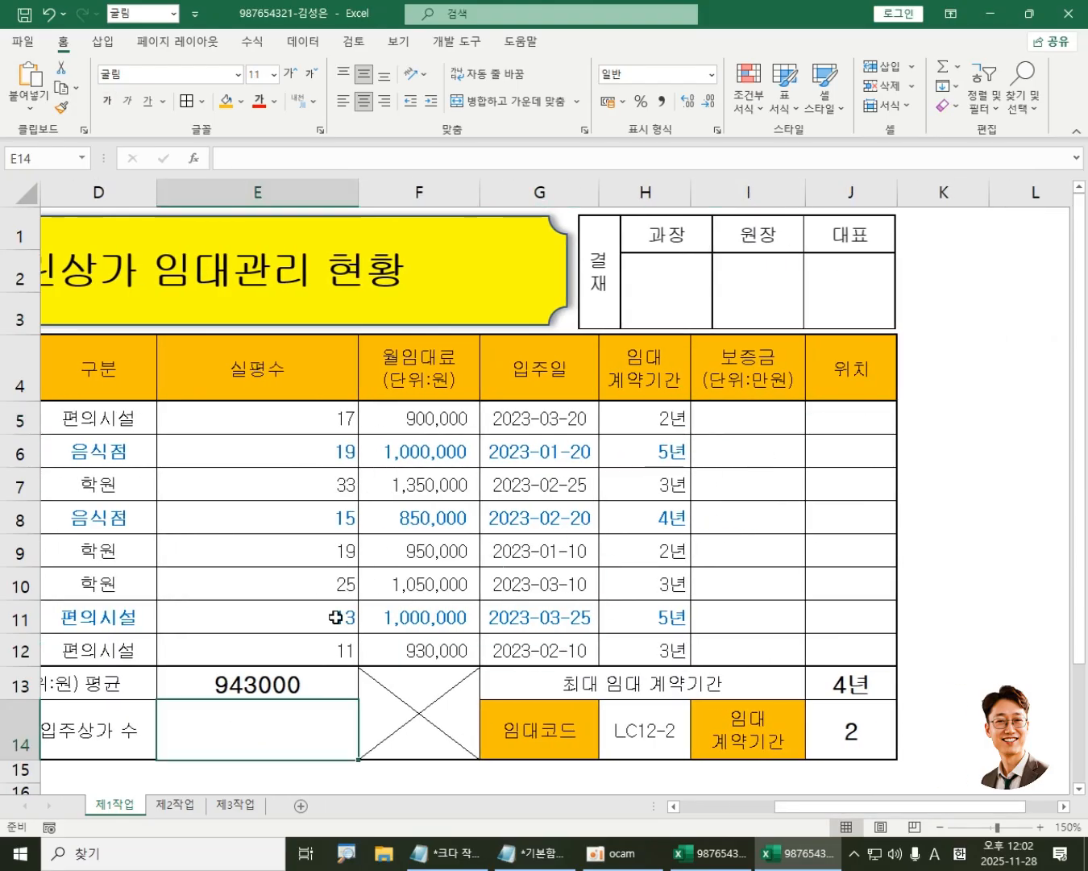
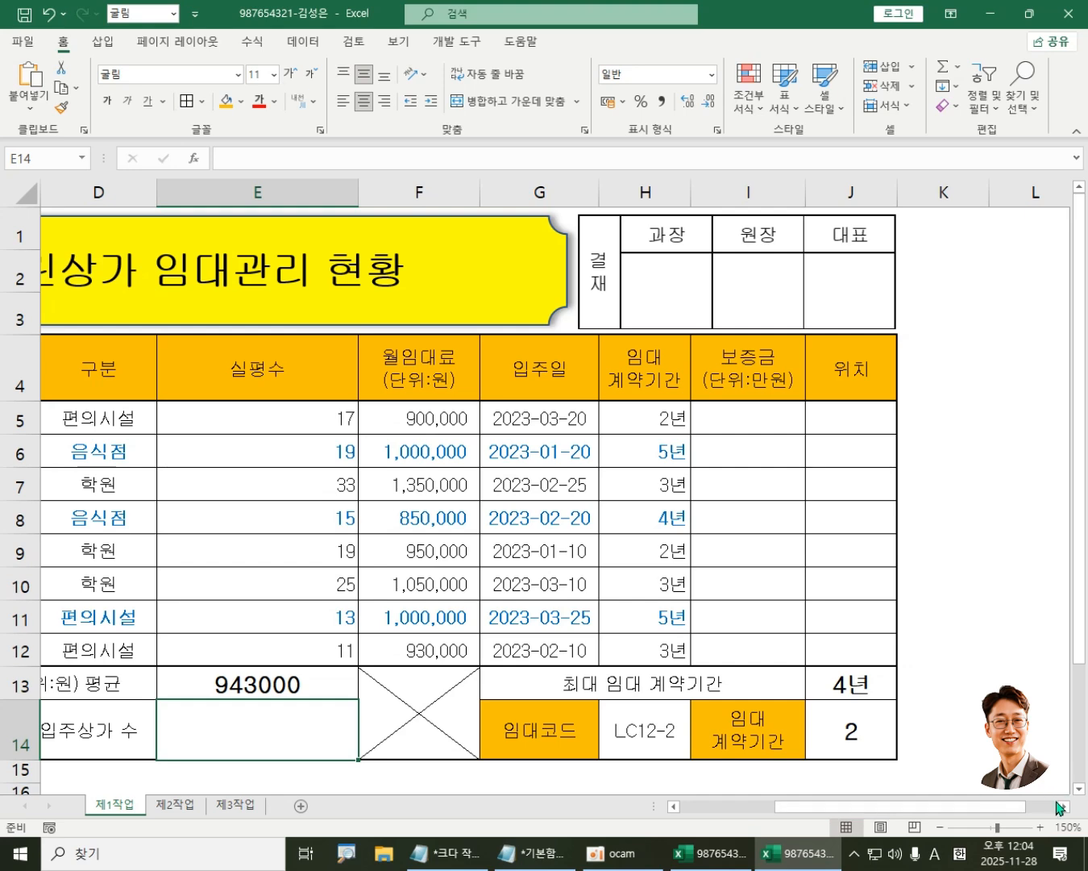
Step: Narrow column E on the 제1작업 sheet and copy the table range B4:H12
left_click(940, 828)
left_click(940, 827)
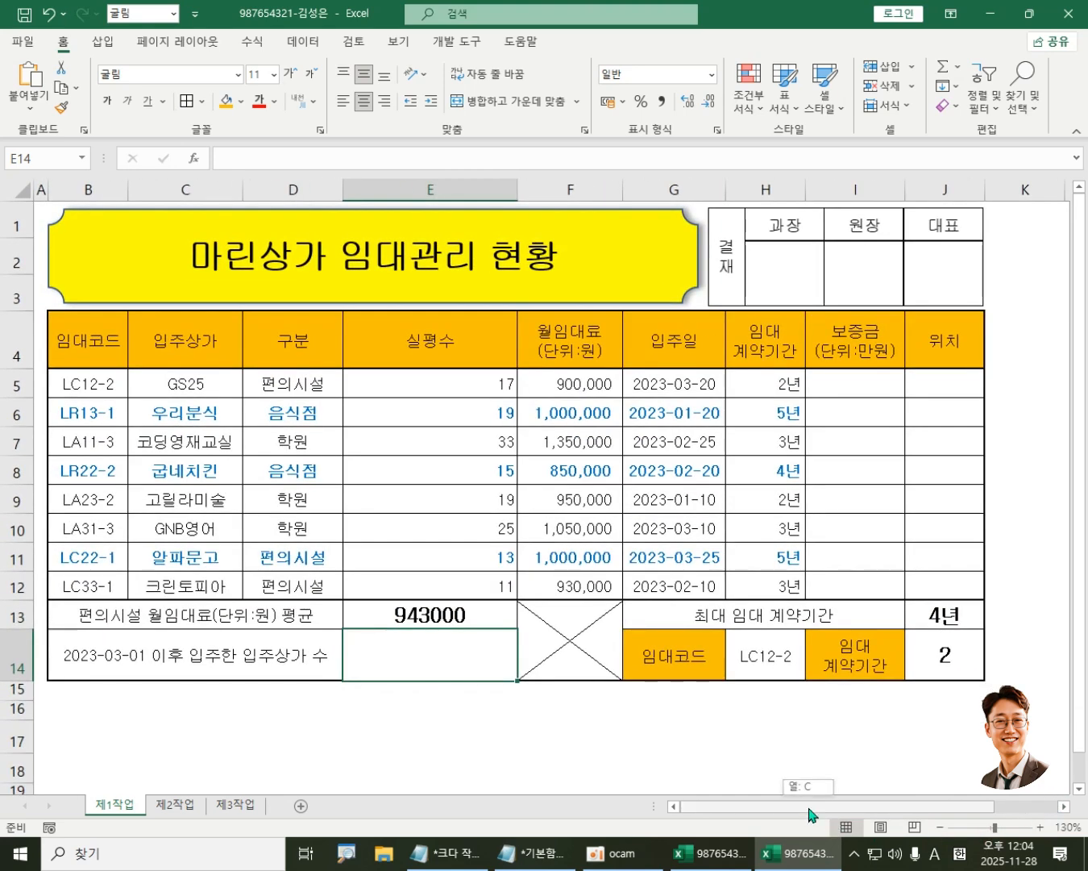
left_click_drag(72, 334, 758, 582)
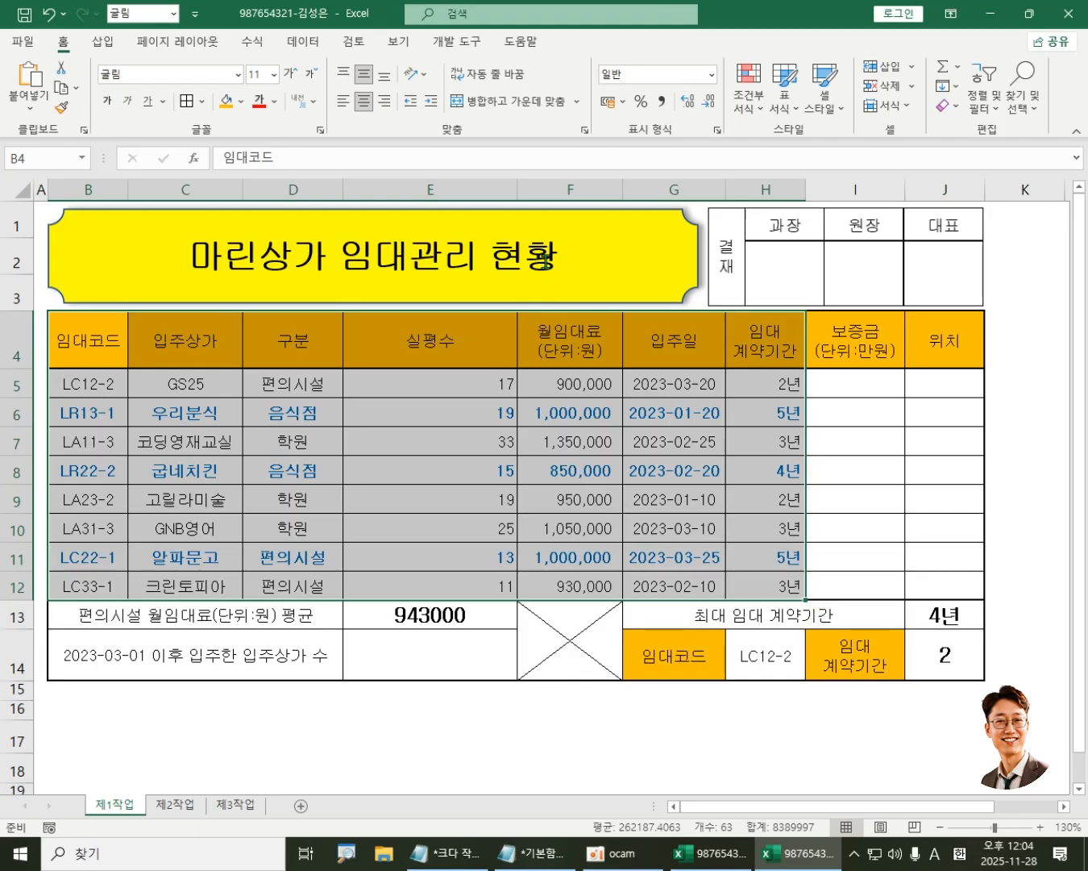
left_click_drag(518, 190, 473, 196)
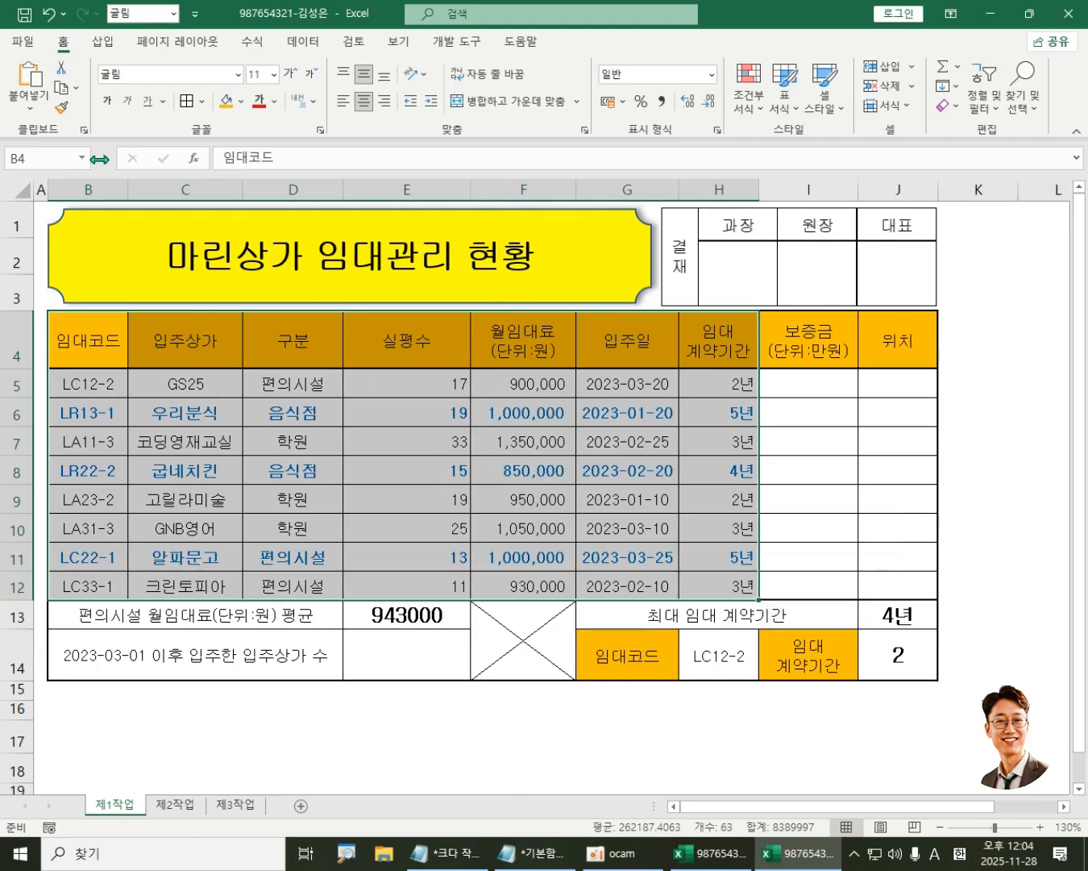
left_click(61, 90)
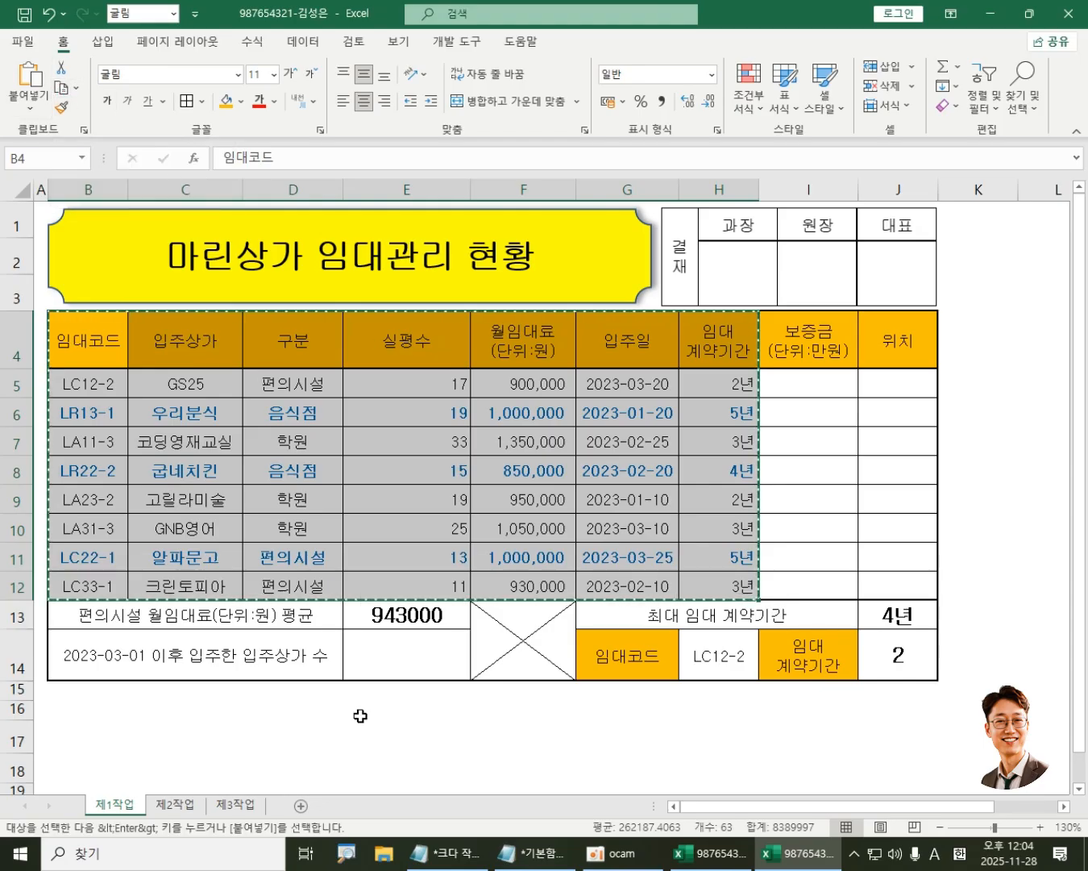
Step: Paste the copied table at B2 of the 제2작업 sheet, keeping the source column widths
left_click(175, 806)
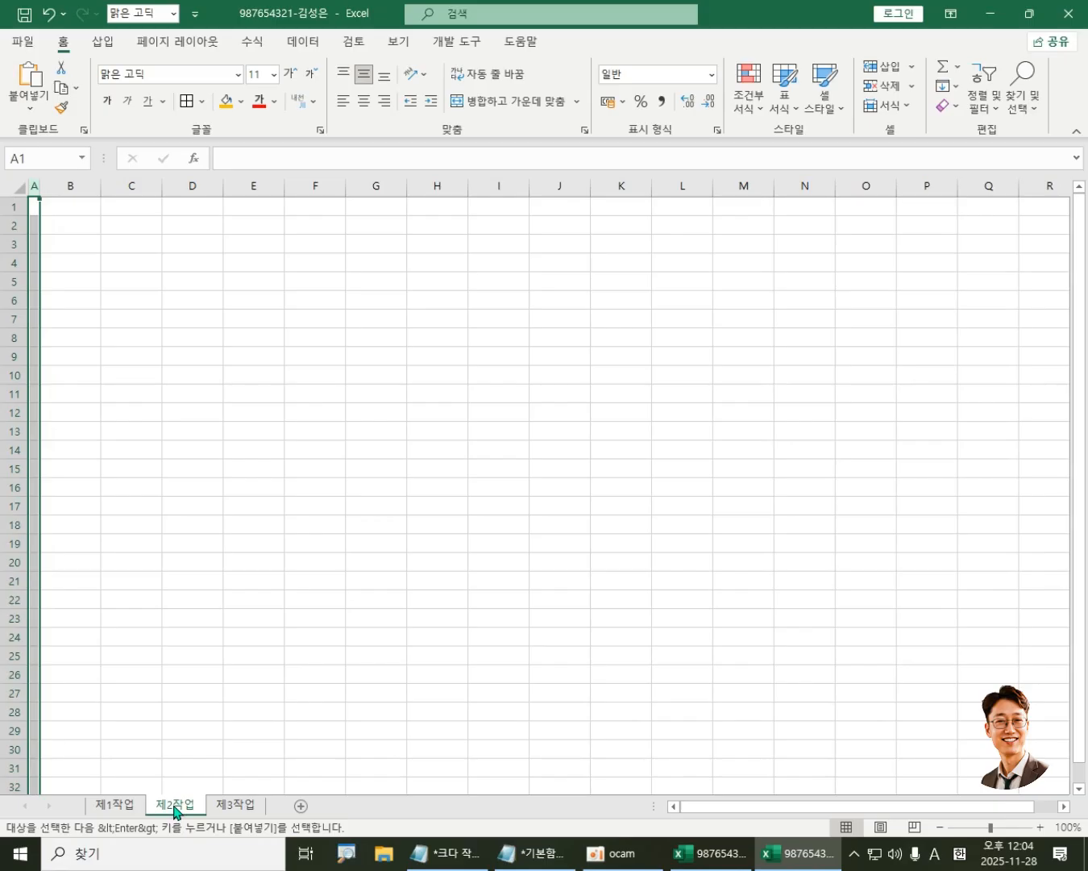
left_click(73, 225)
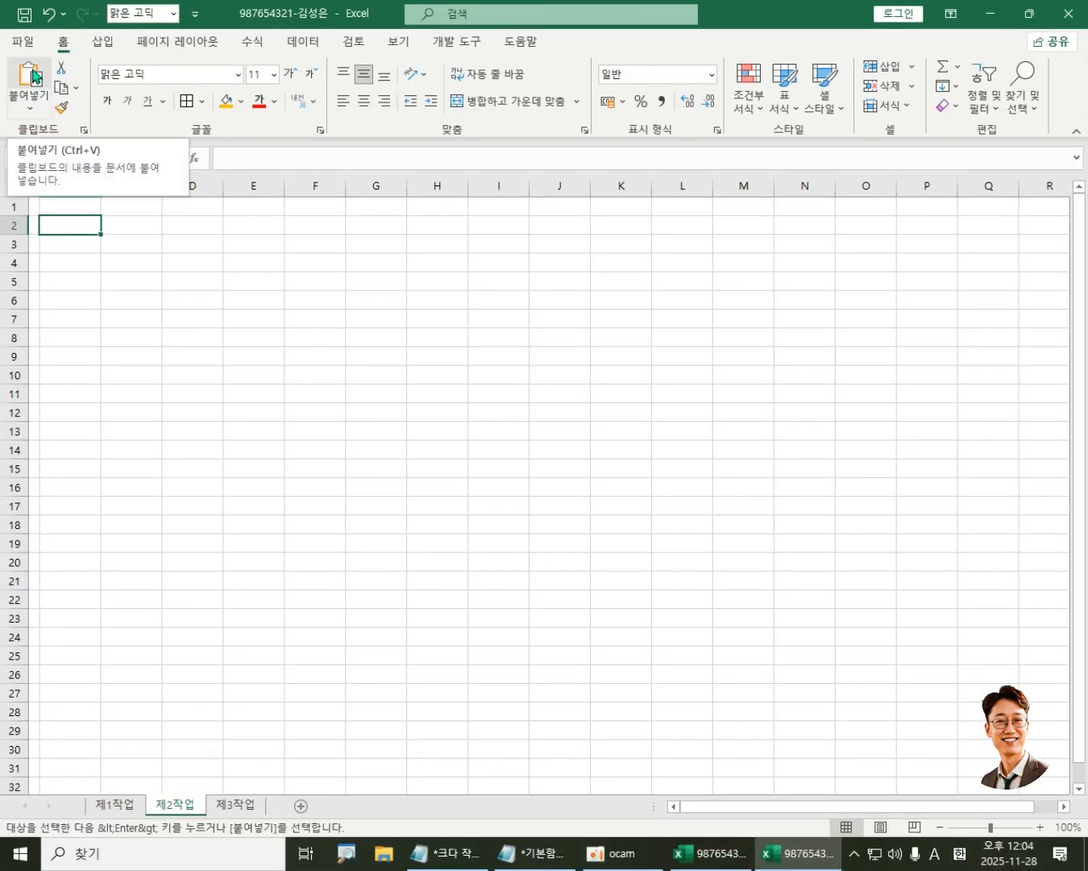
left_click(32, 76)
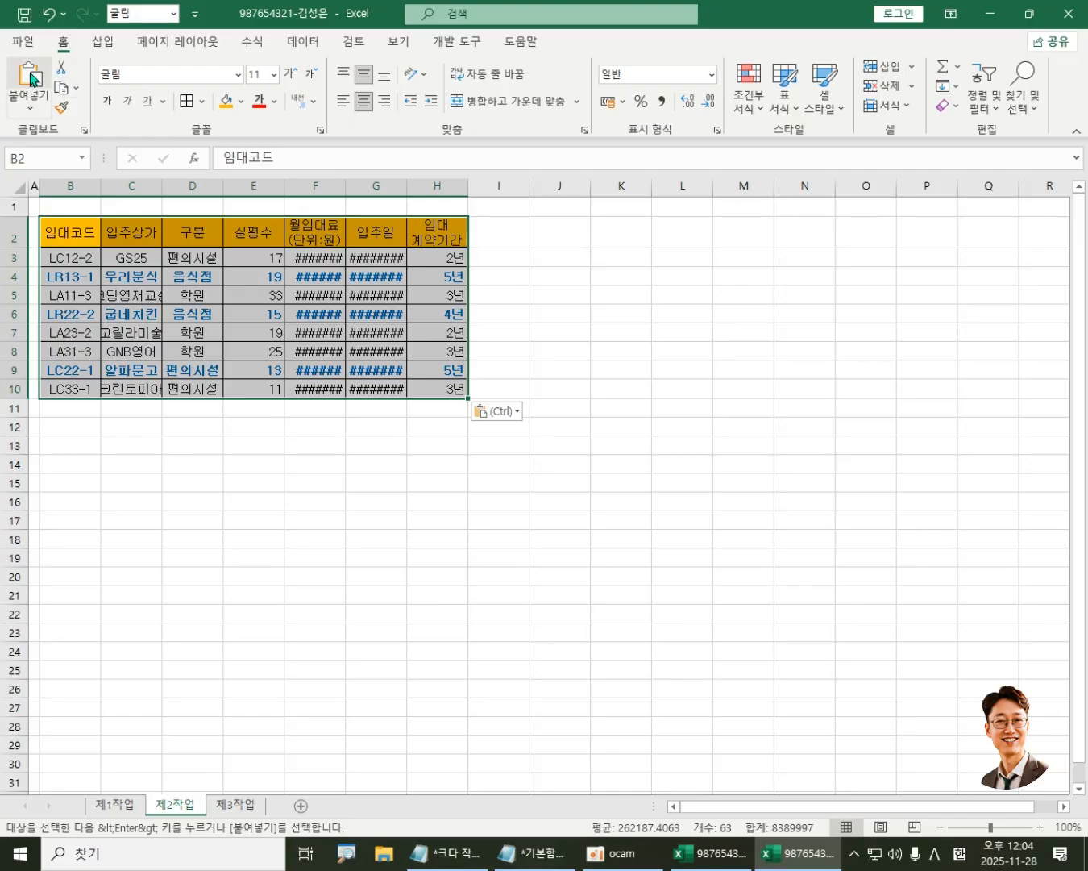
left_click(31, 113)
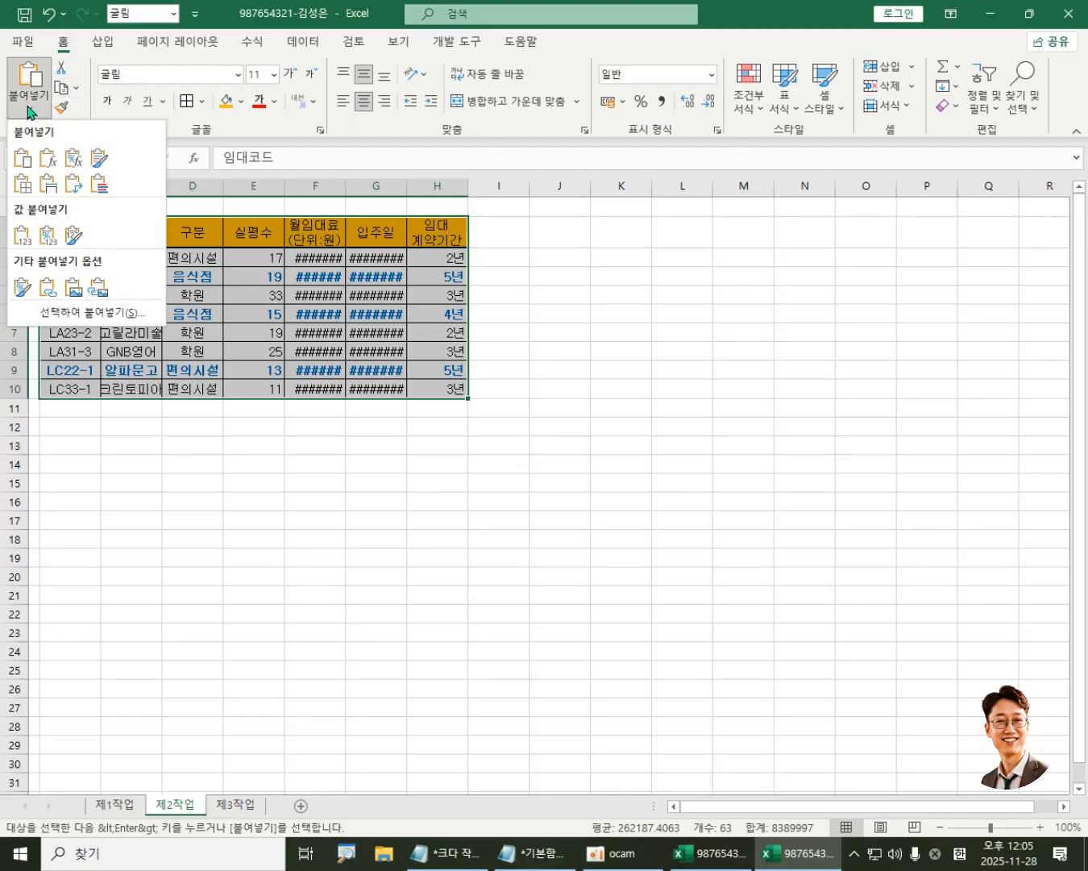
left_click(47, 189)
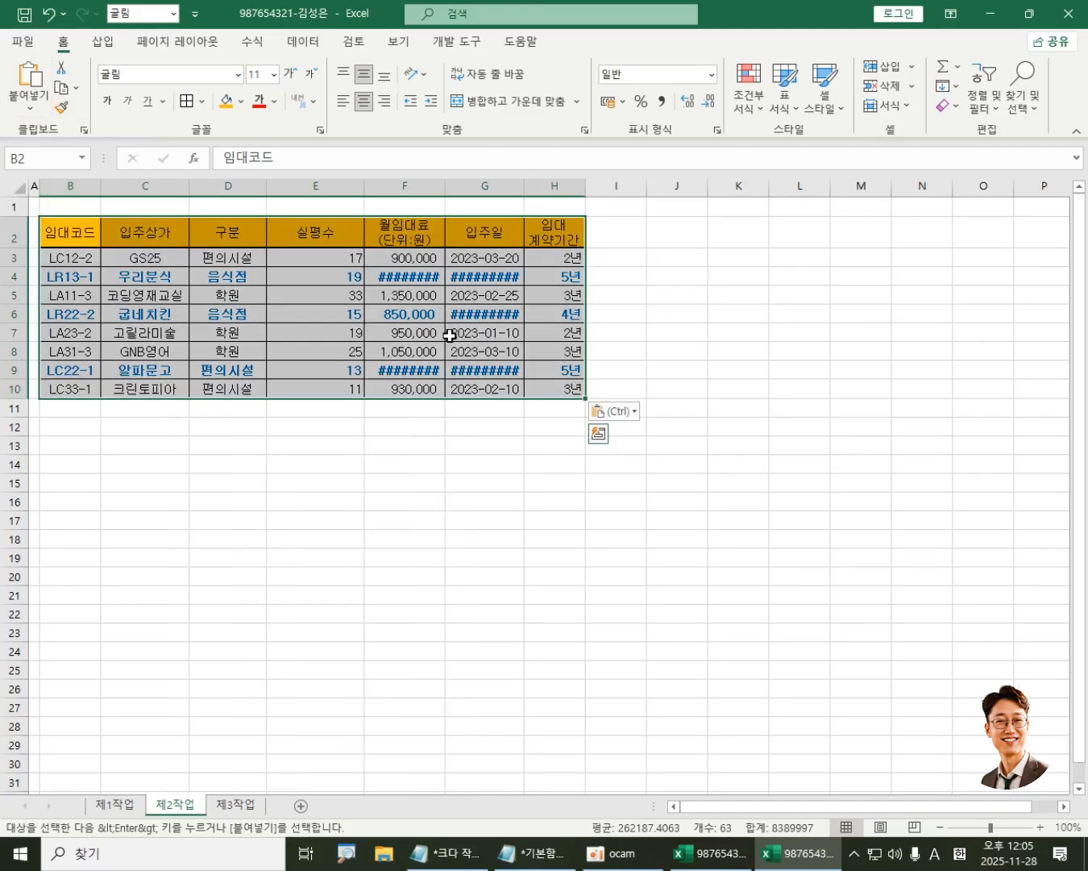
Step: Widen columns F and G so the rents and move-in dates fit their cells
left_click(479, 330)
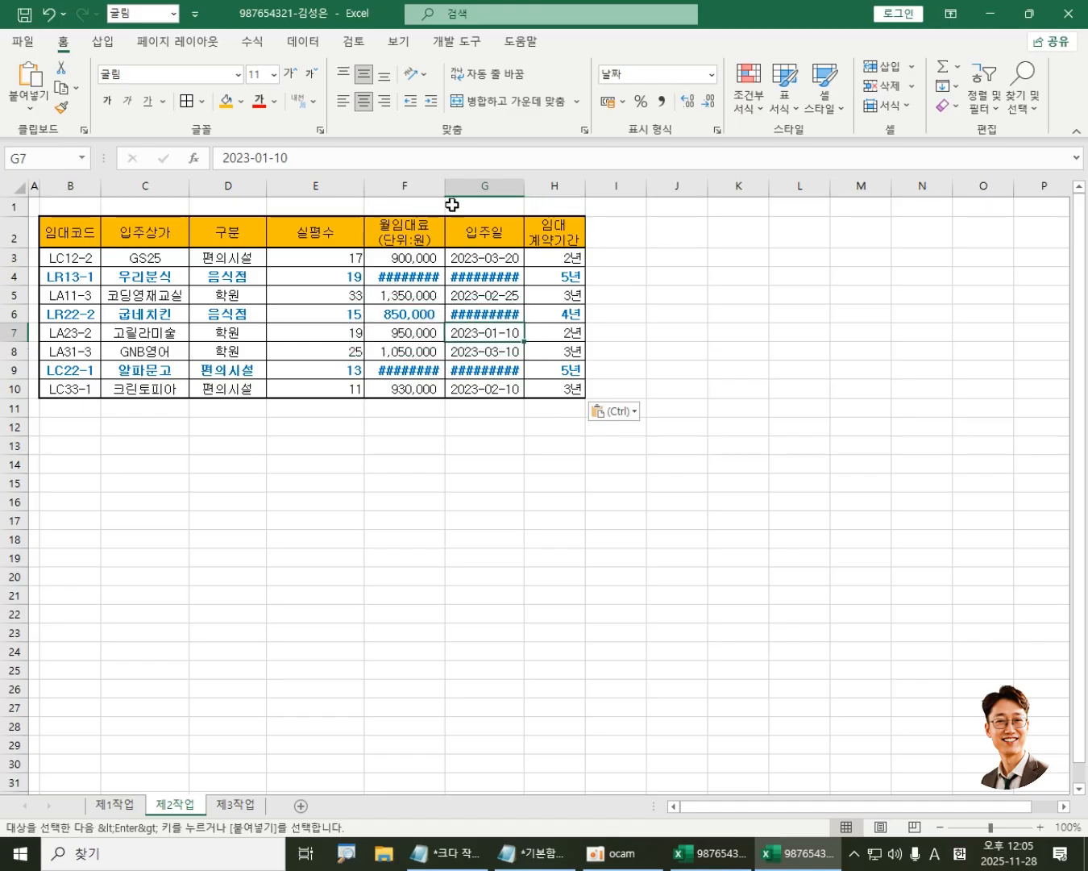
mouse_move(448, 187)
left_mouse_down()
mouse_move(483, 186)
mouse_move(464, 187)
left_mouse_up()
left_click_drag(542, 187, 572, 187)
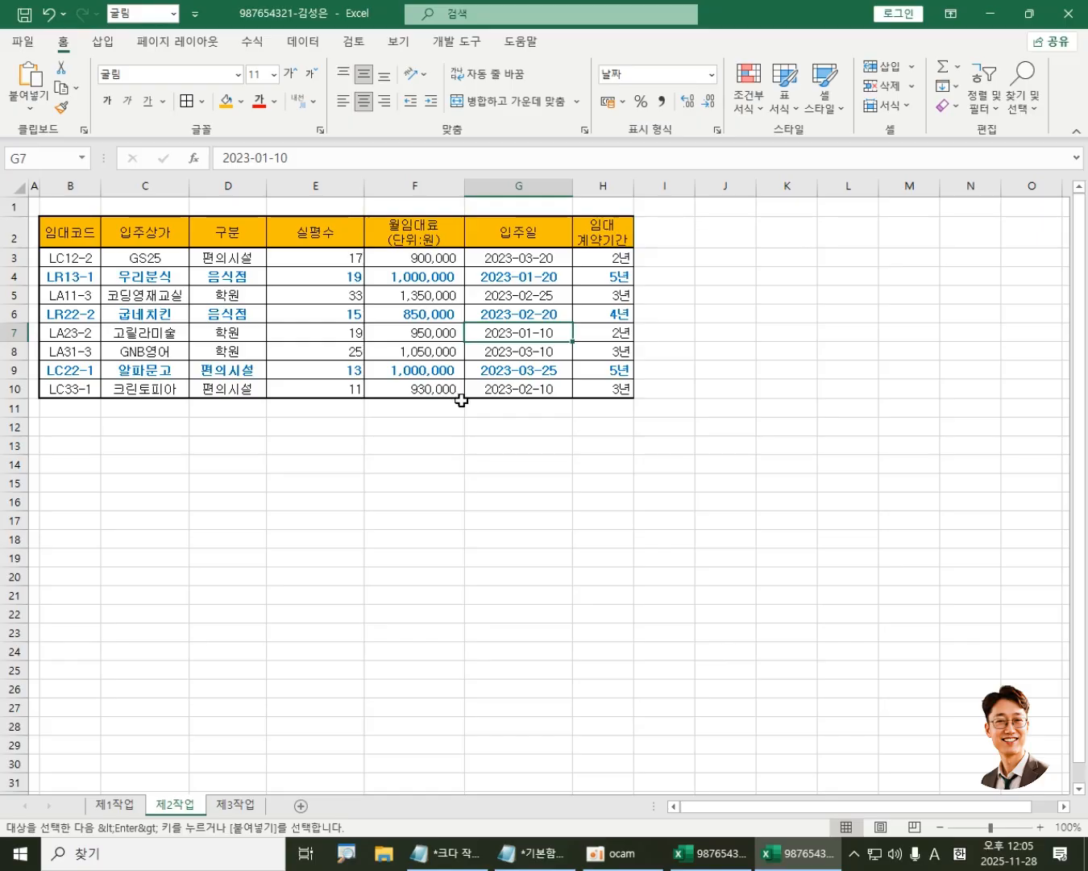
Step: Examine the paste options at B2, especially the one that keeps source column widths
left_click(1041, 828)
left_click(1040, 828)
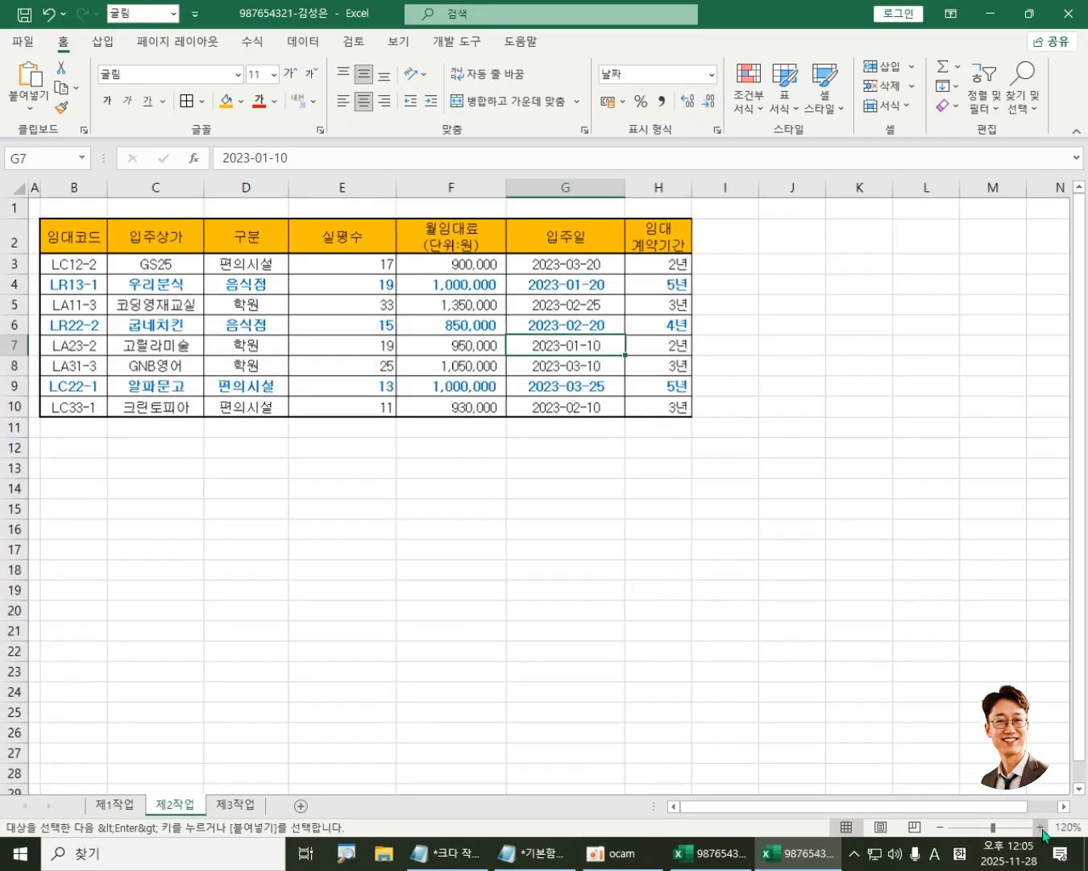
left_click(1040, 828)
left_click(1041, 828)
left_click(1041, 828)
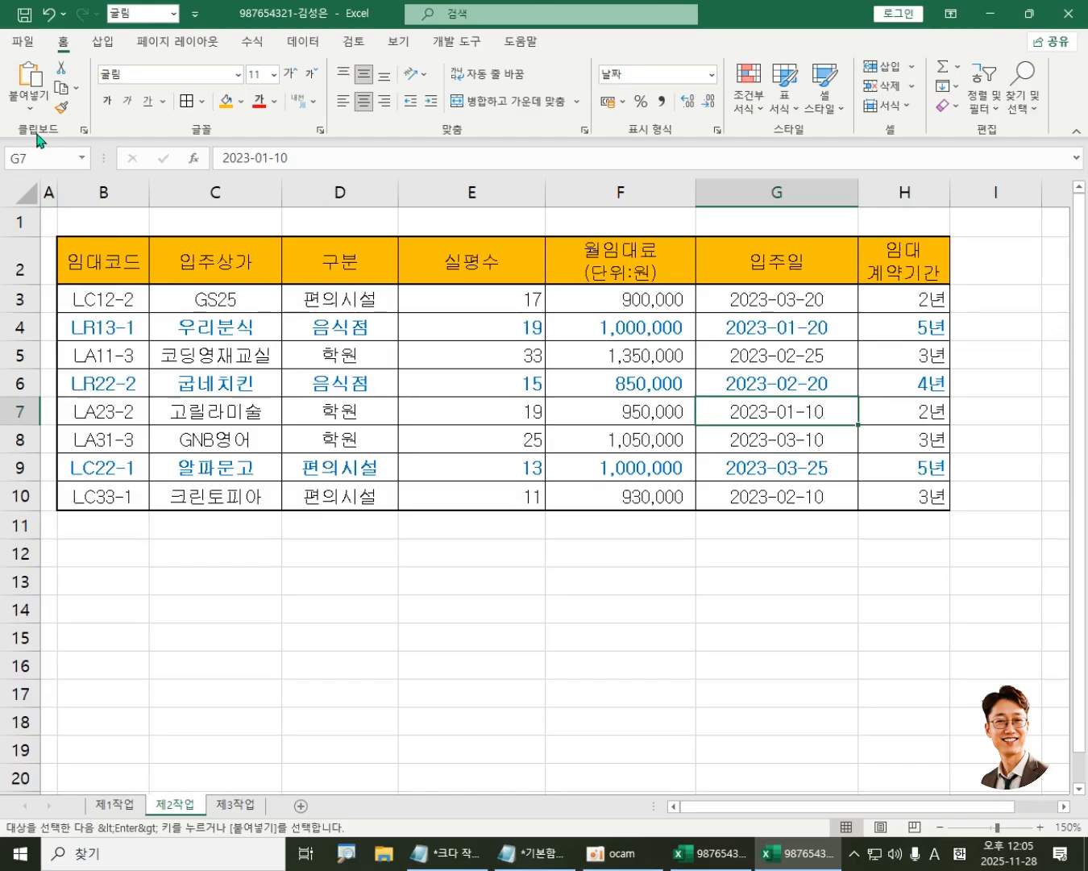
left_click(86, 248)
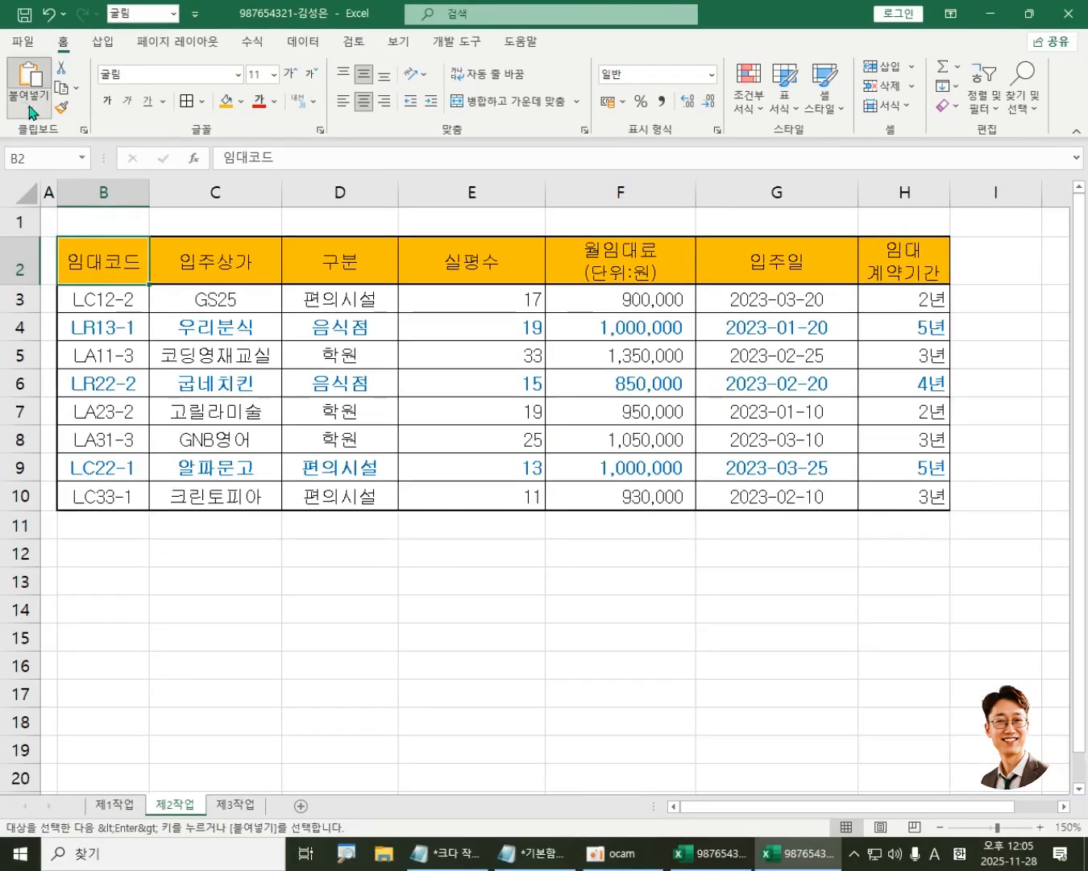
left_click(32, 111)
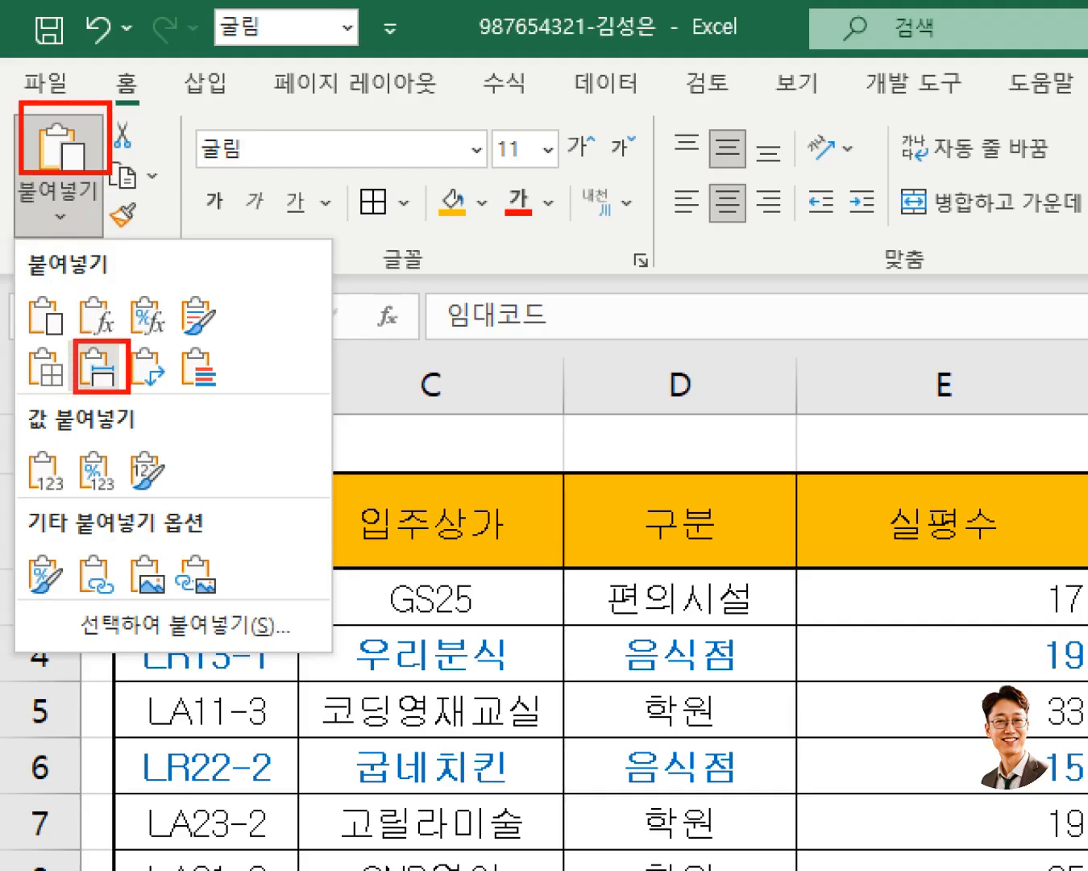
left_click(116, 378)
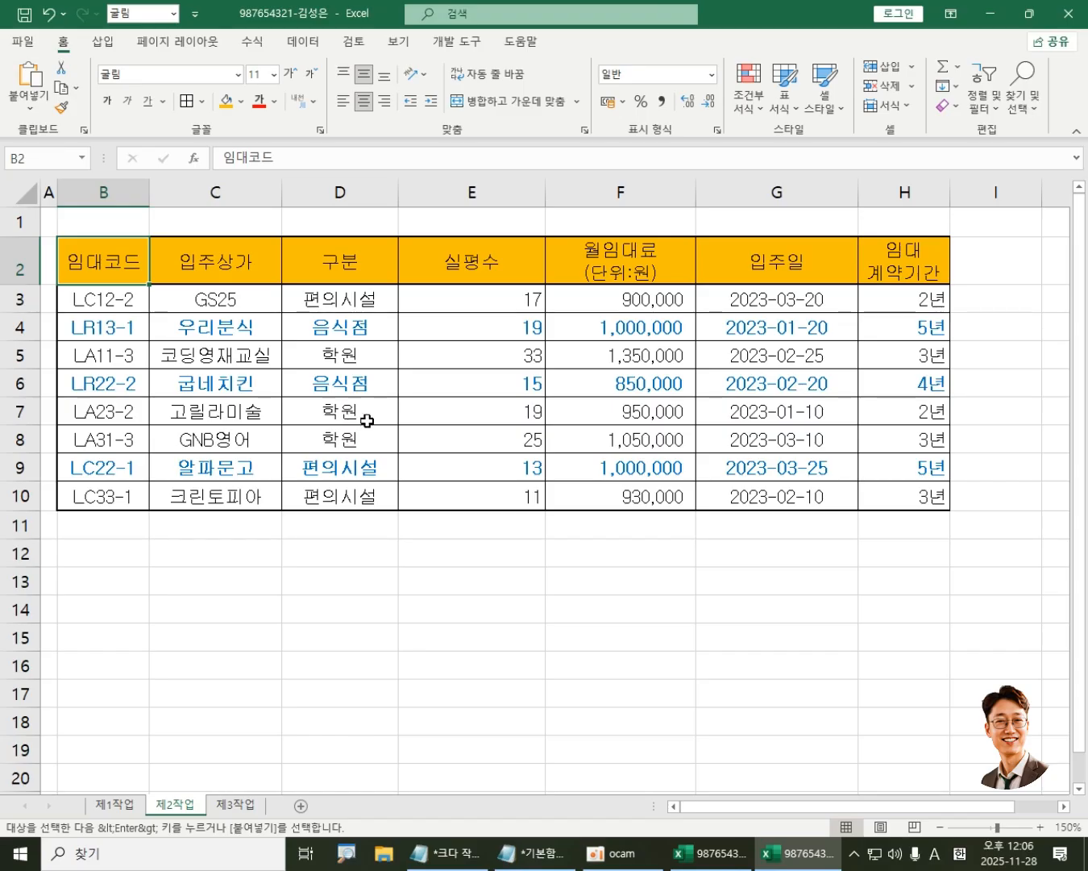
Step: Merge and center cells B11:G11 below the pasted table
left_click_drag(107, 524, 745, 524)
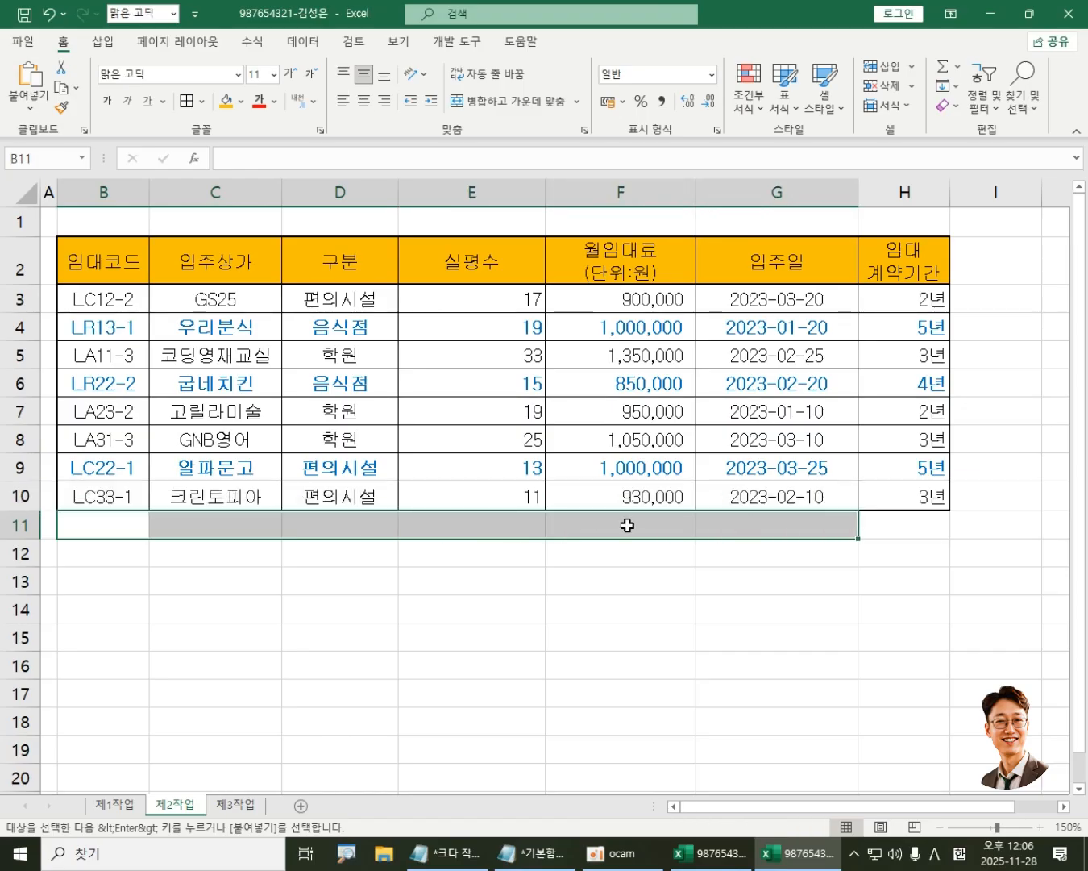
left_click(513, 104)
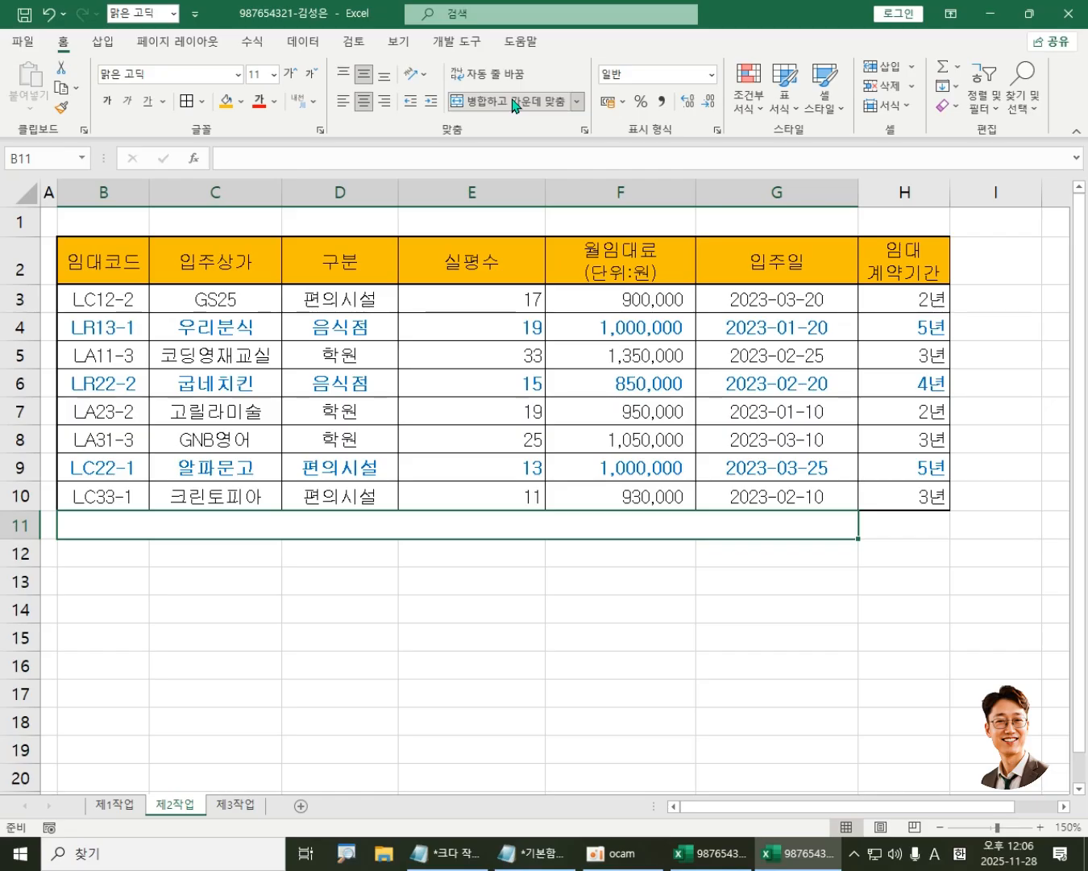
type("DNJFDLAEO")
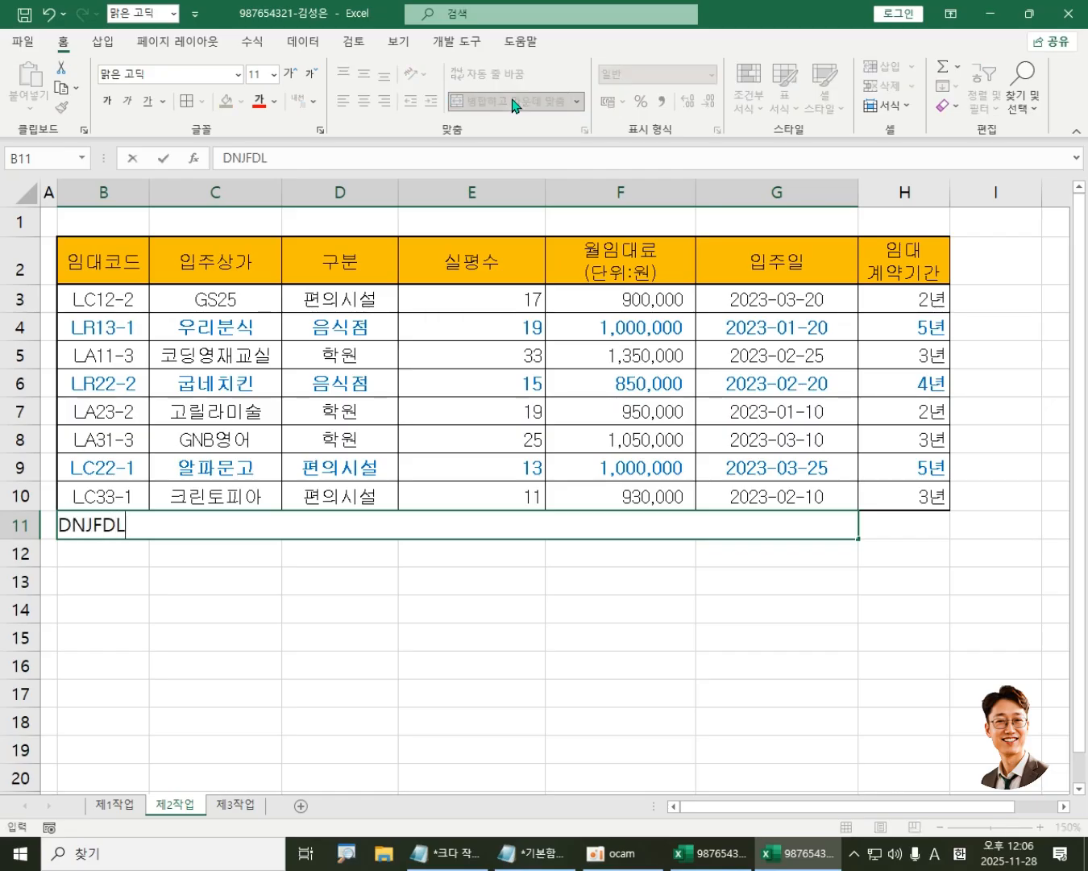
key("BackSpace")
key("BackSpace")
key("BackSpace")
key("BackSpace")
key("BackSpace")
key("BackSpace")
key("BackSpace")
key("BackSpace")
key("BackSpace")
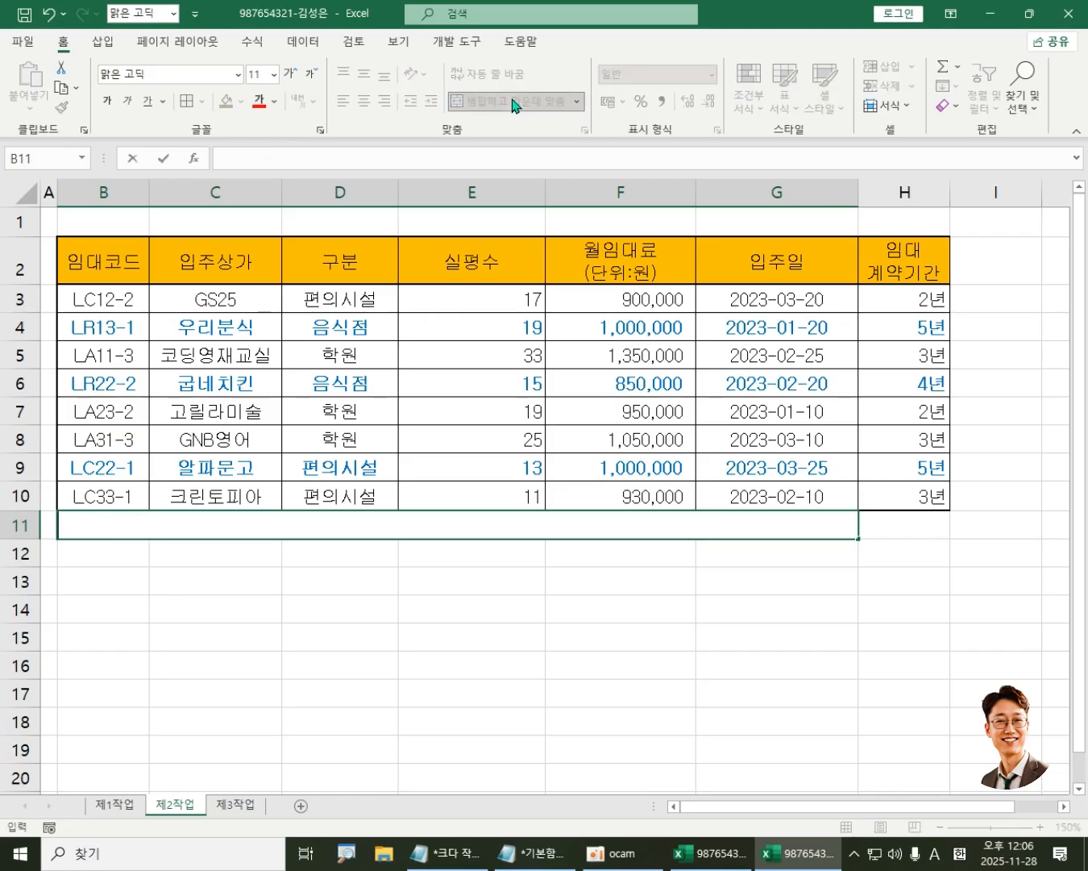
Step: Enter the label 월임대료(단위:원)의 전체 평균 in the merged cell B11
key("Hangul")
type("워ㄹ임대료")
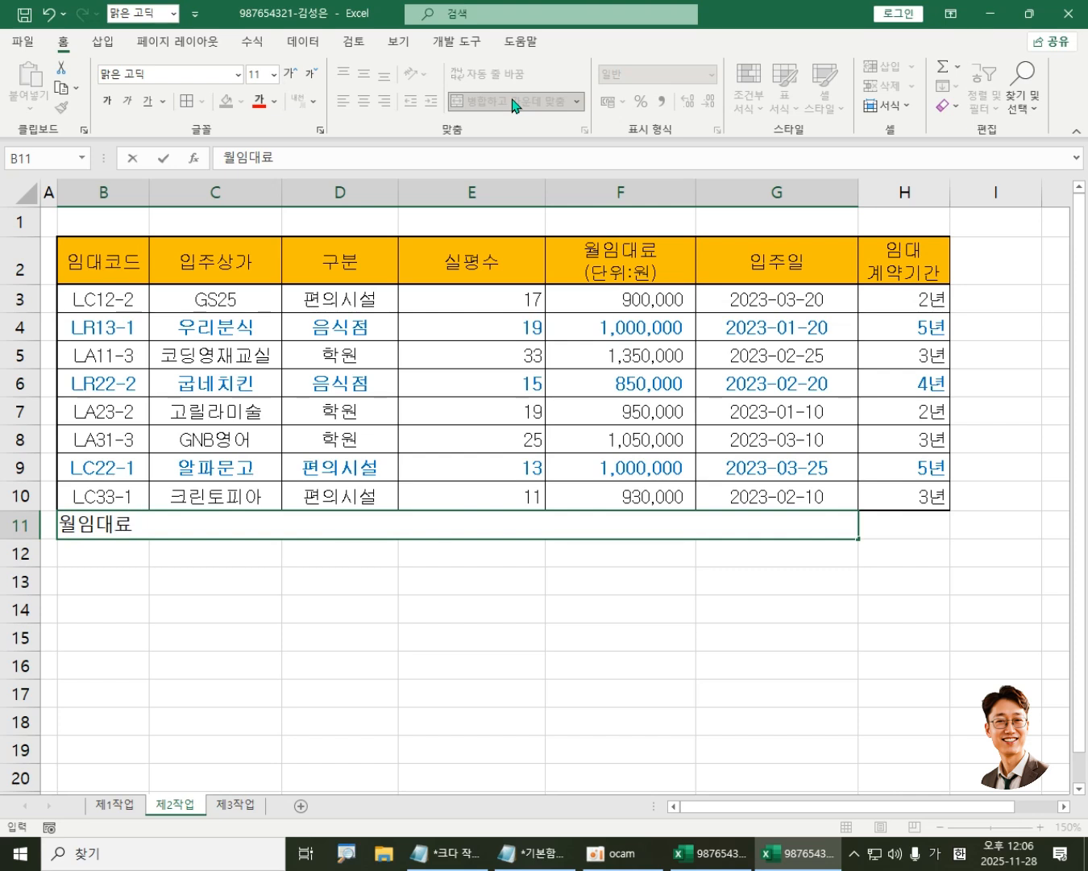
type("(단위:")
type("원")
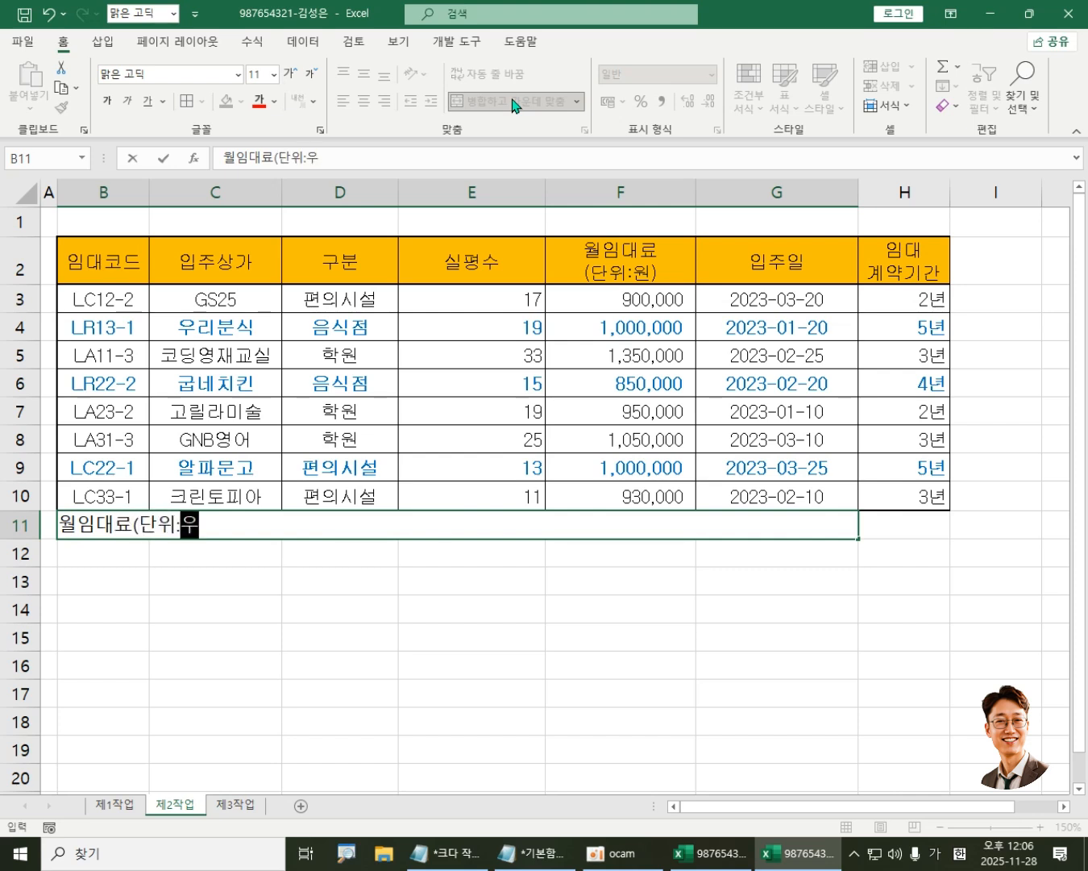
type(")")
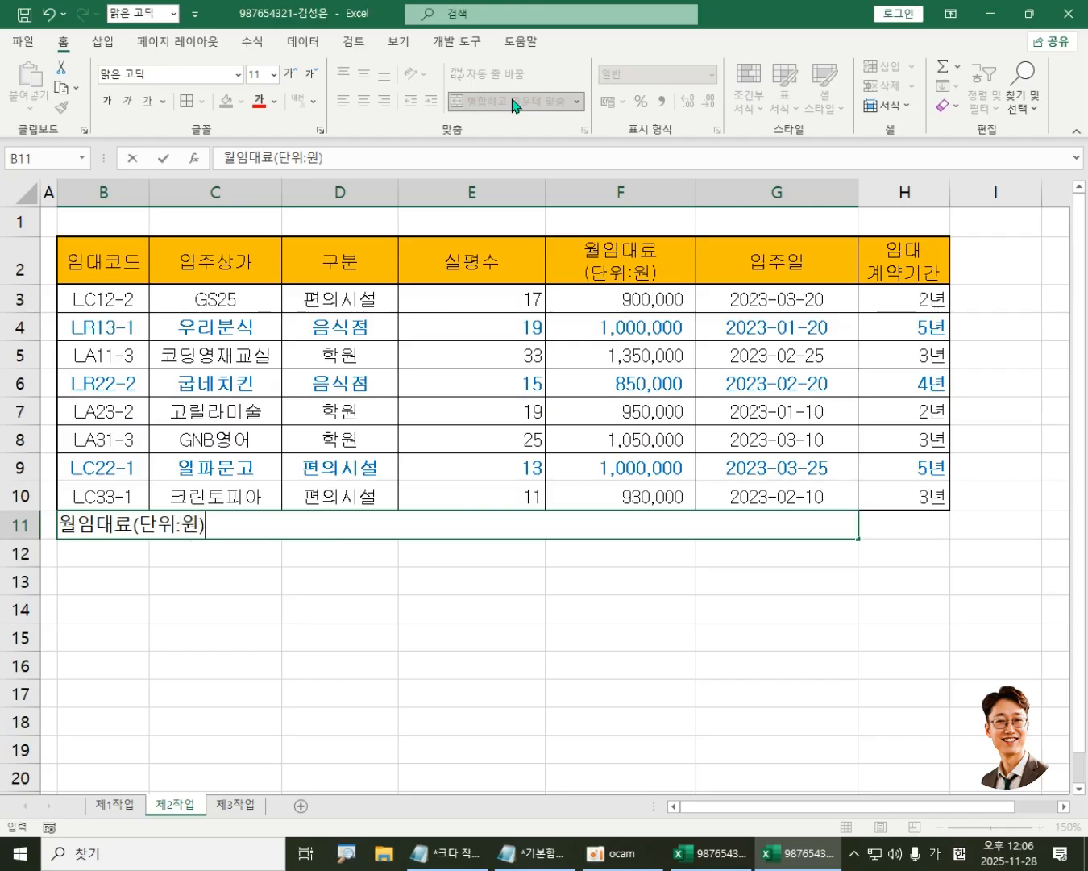
type("의 전")
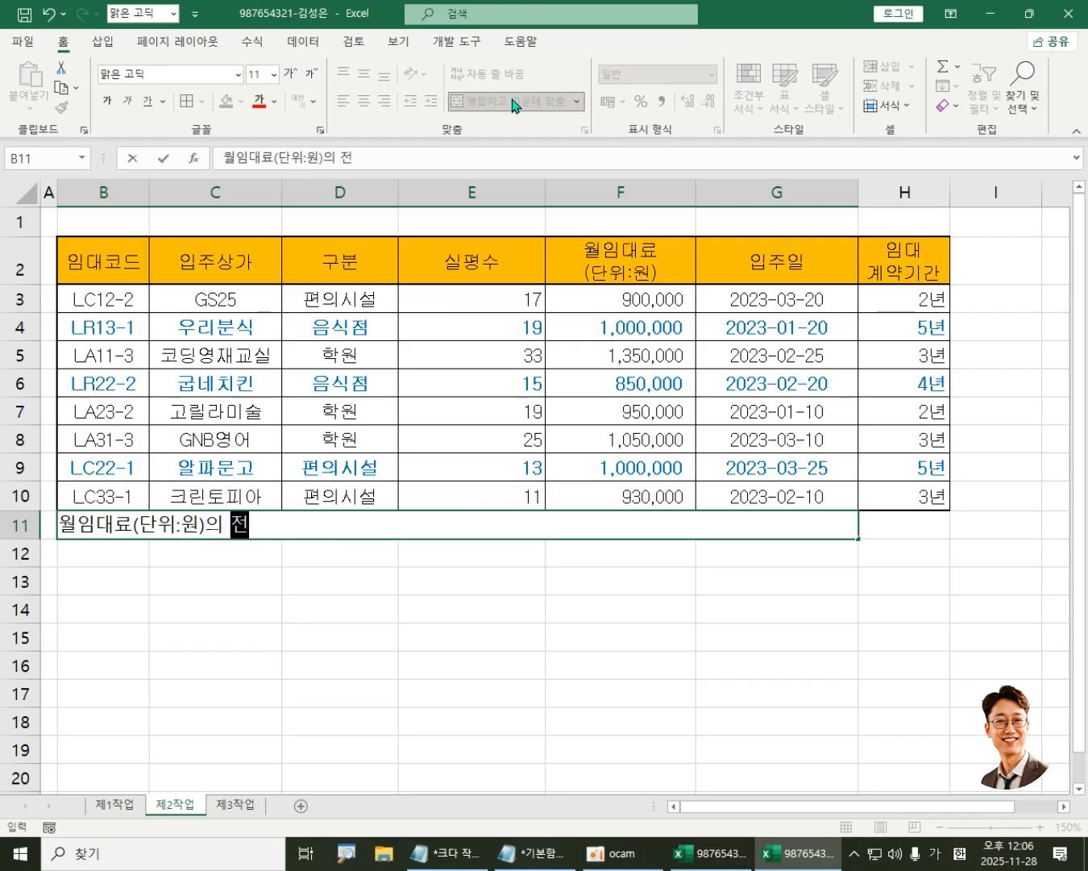
type("체 평균")
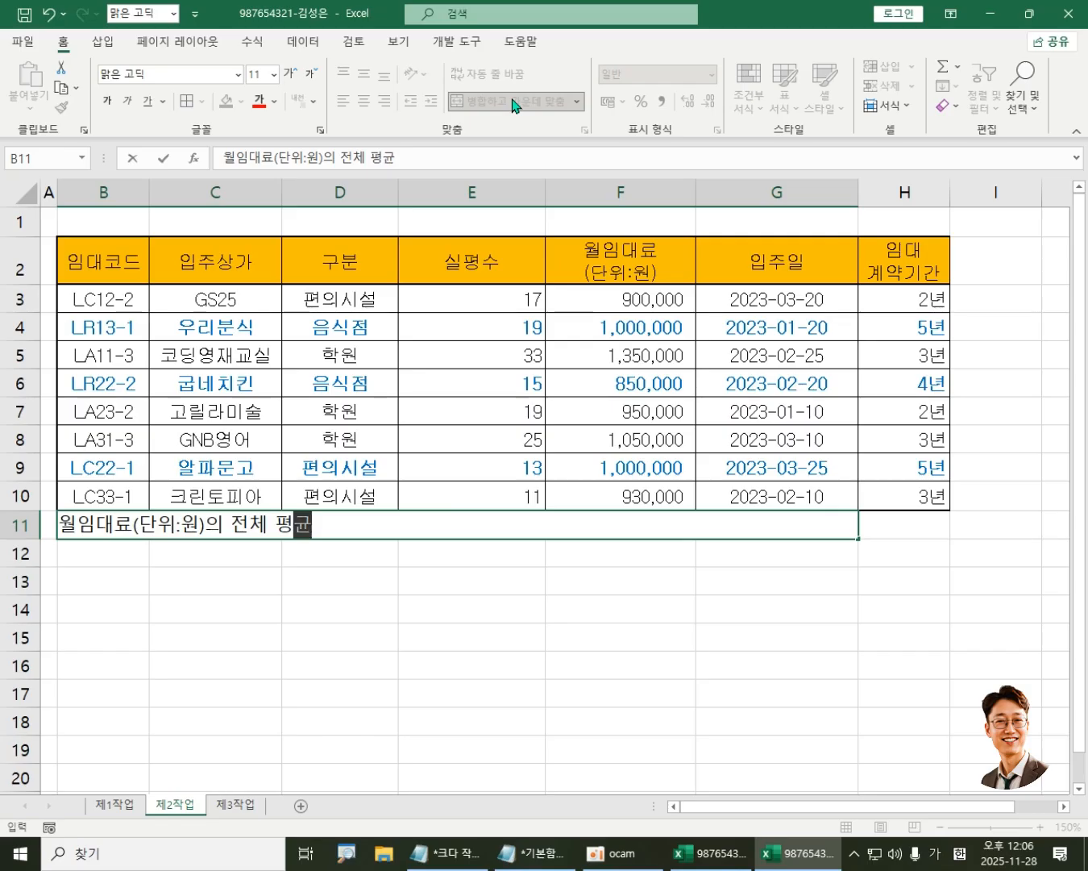
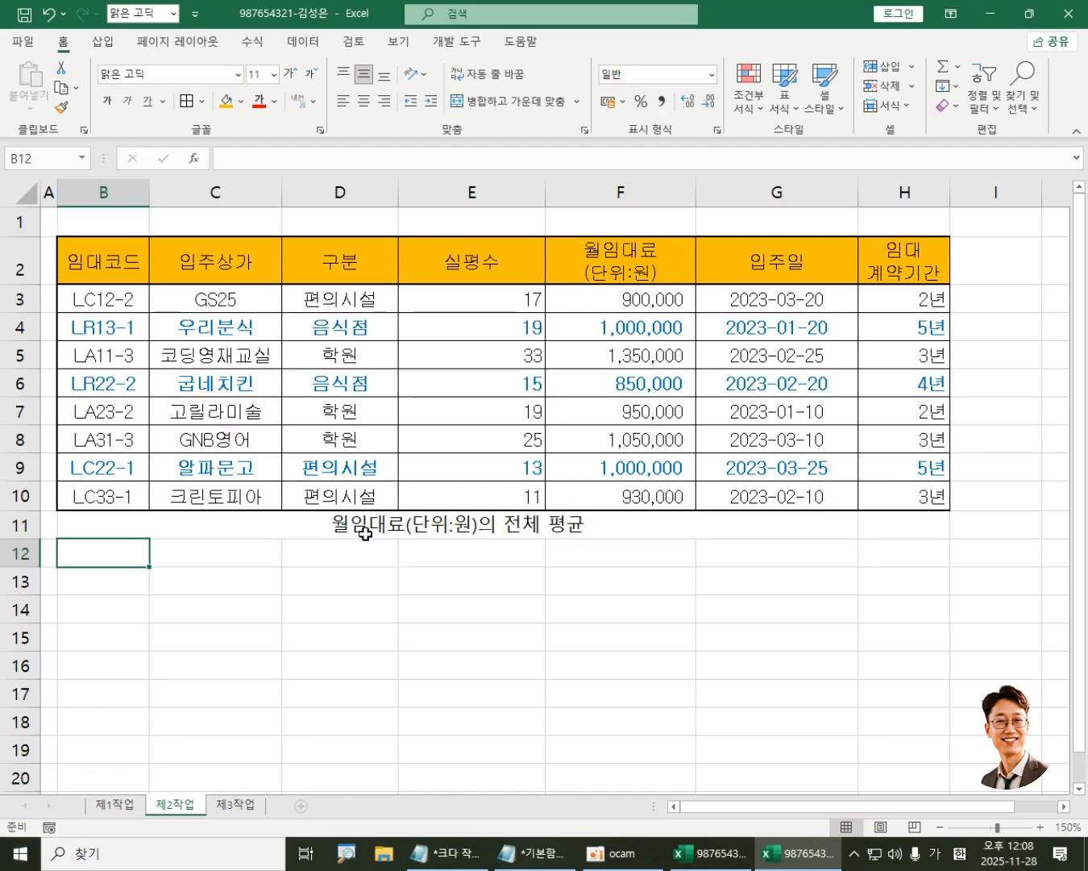
Step: Apply all borders to the label row B11:H11
left_click_drag(362, 528, 952, 528)
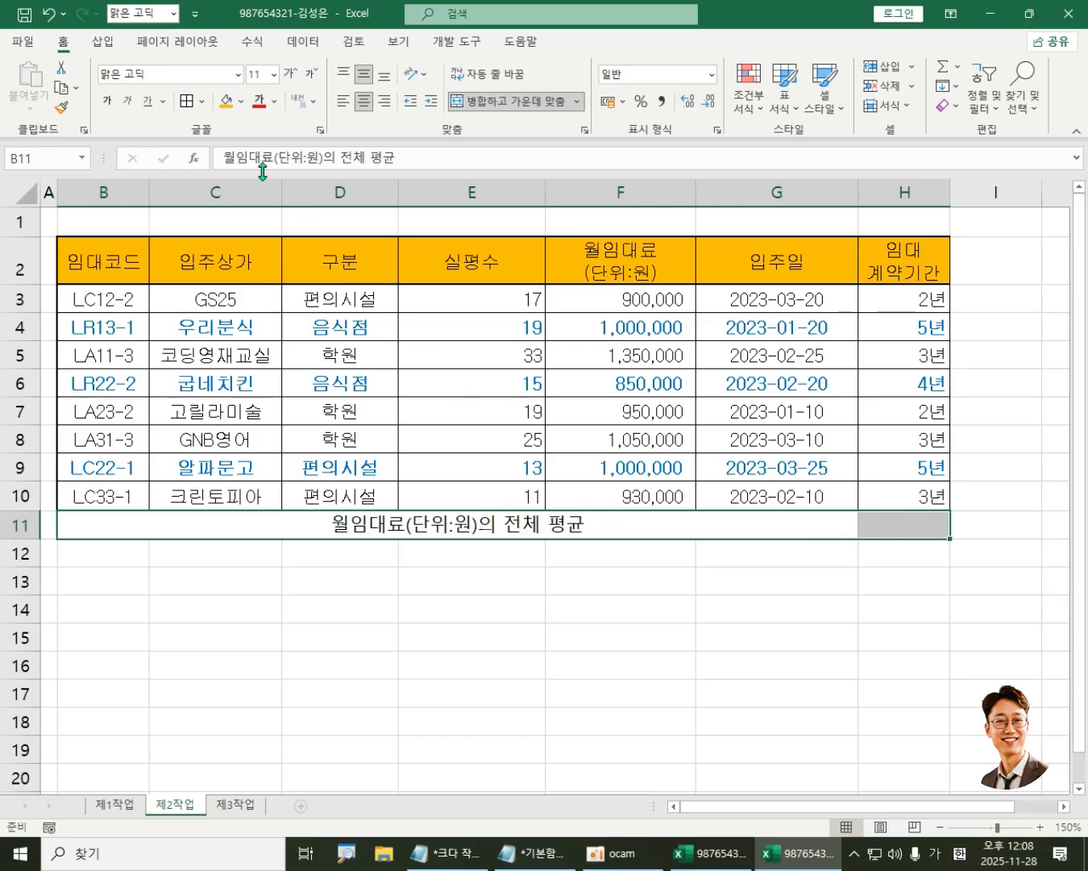
left_click(187, 102)
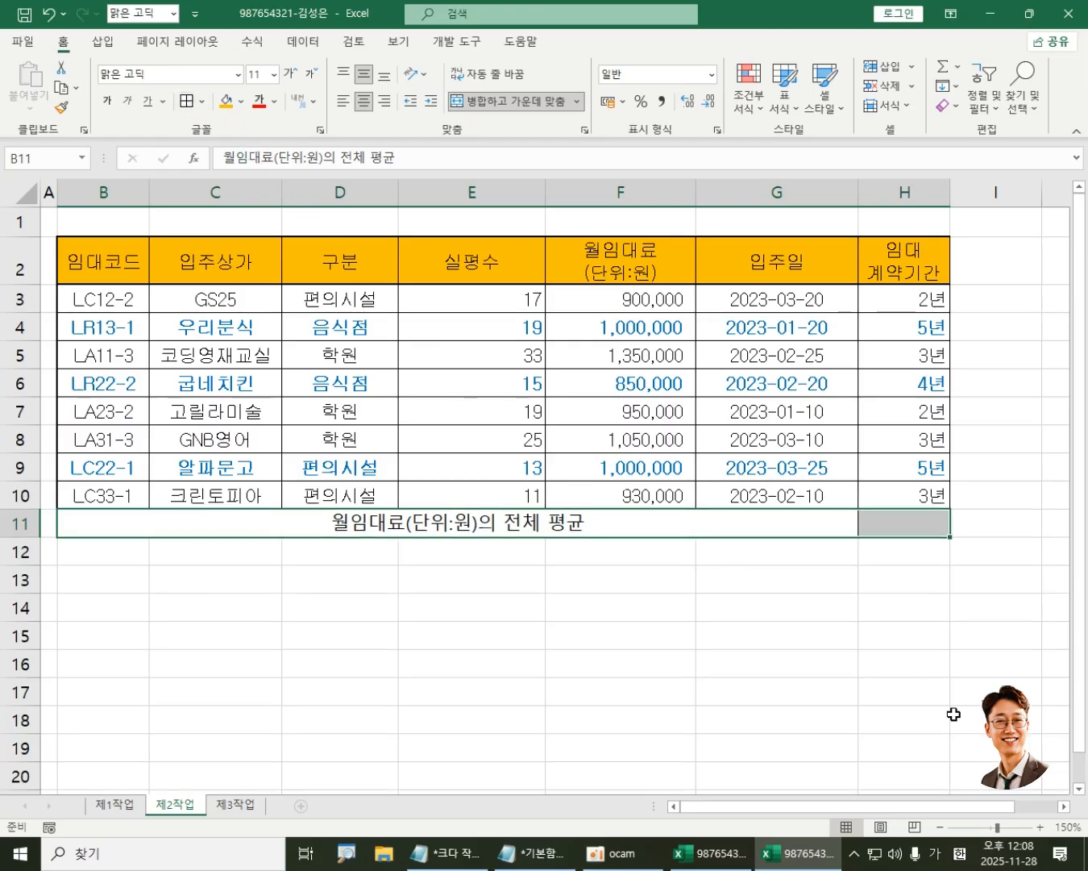
left_click(912, 709)
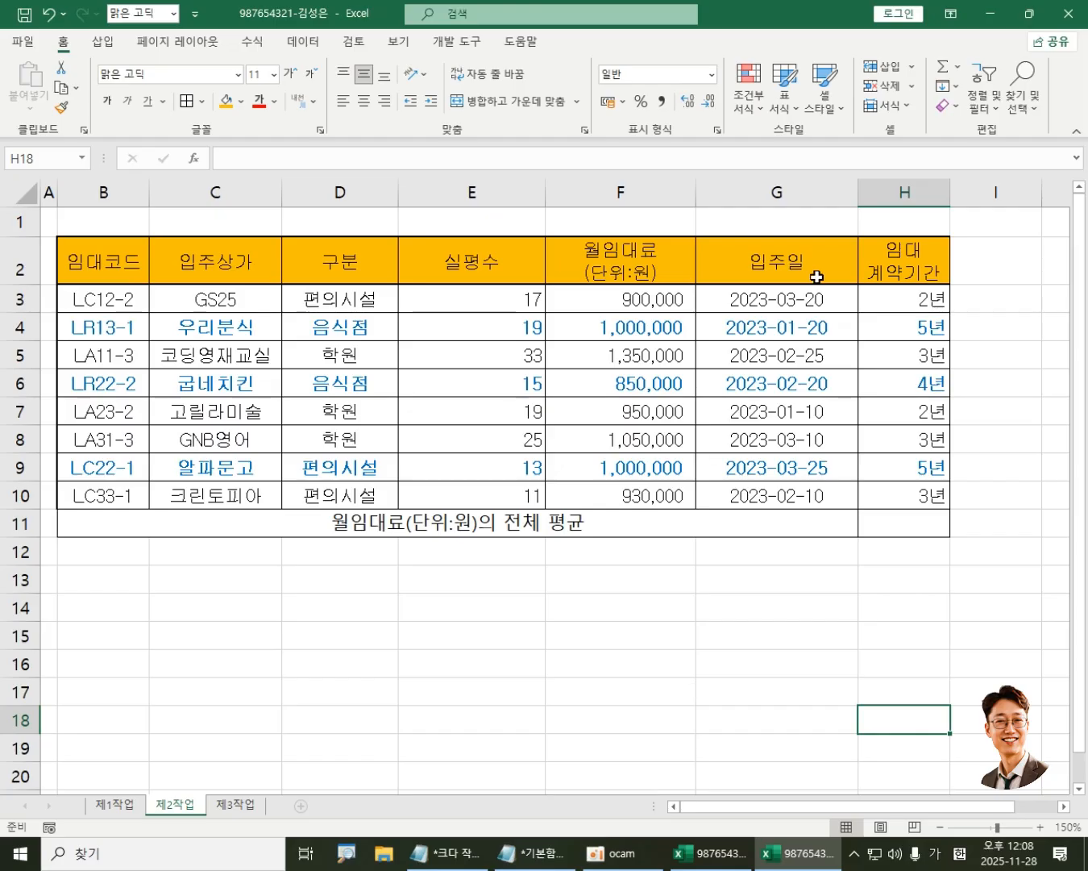
Step: Set the font size of cell H11 to 14 and make it bold
left_click(898, 524)
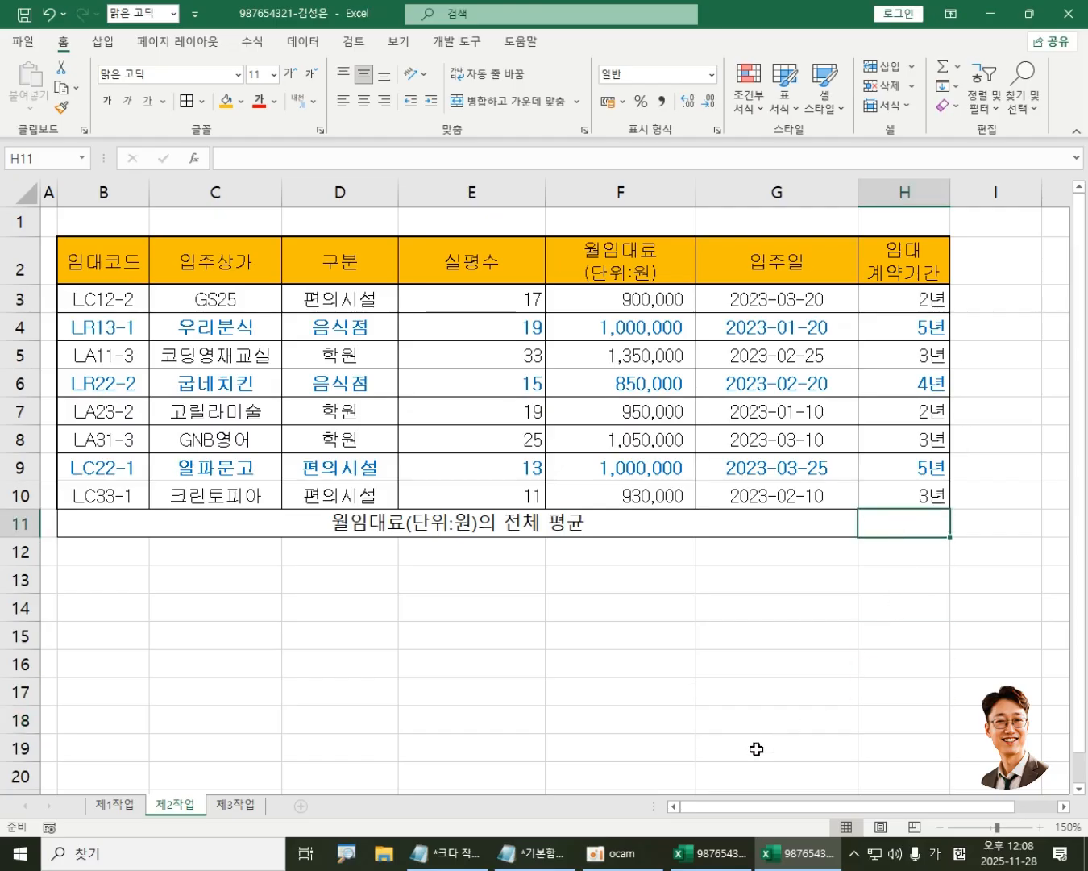
type("=")
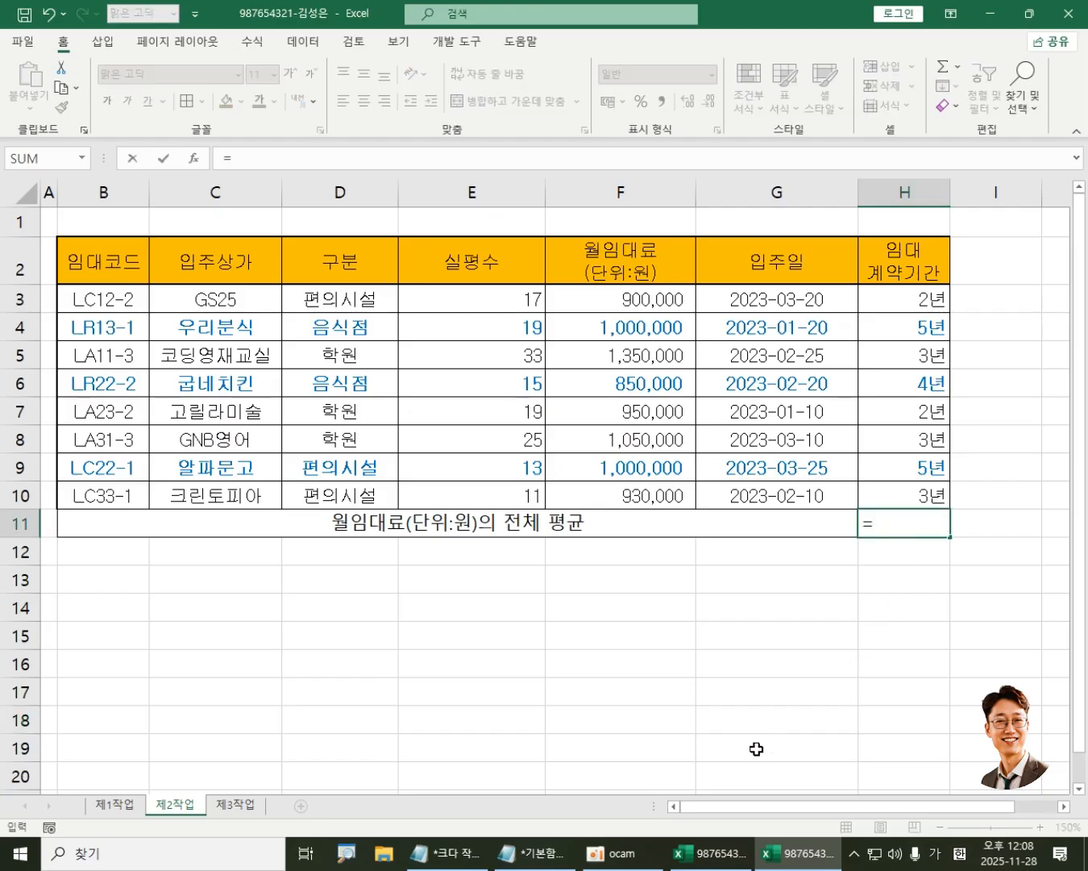
key("Escape")
left_click(307, 74)
left_click(307, 75)
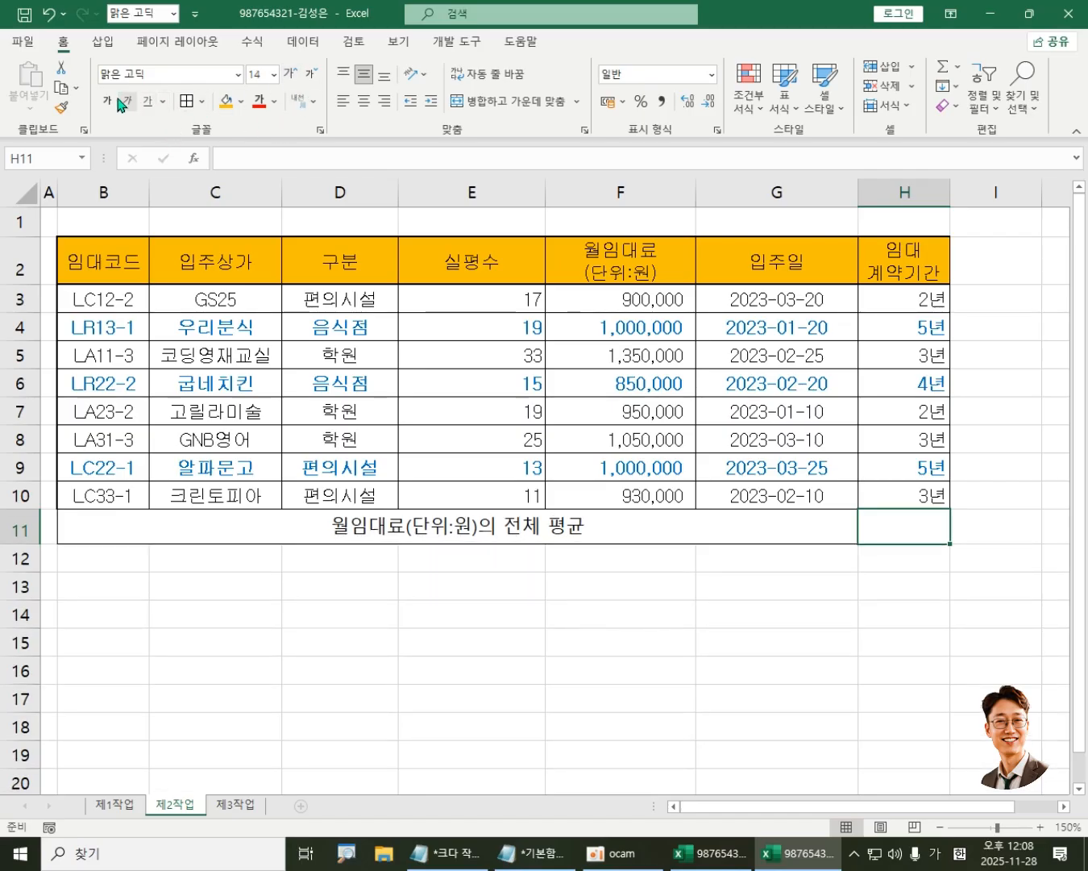
left_click(108, 101)
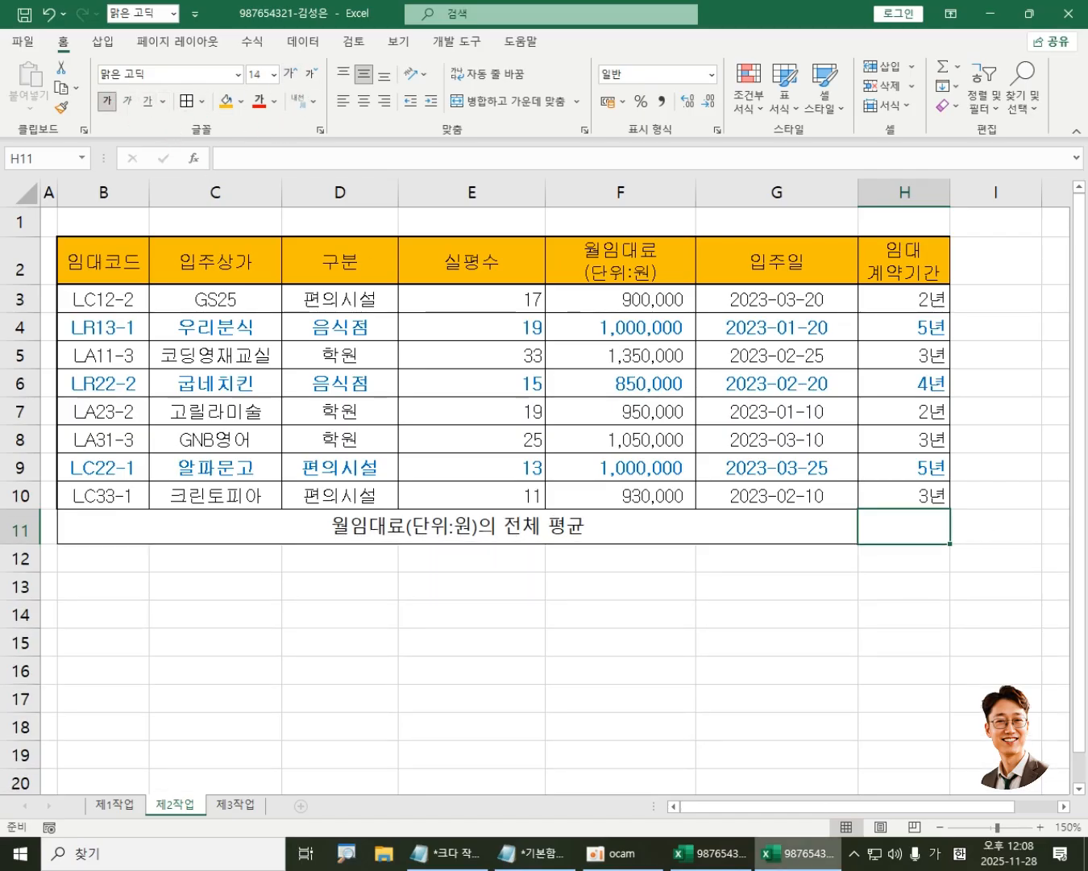
Step: Enter the formula =AVERAGE(F3:F10) in cell H11 to calculate the overall average monthly rent
mouse_move(788, 863)
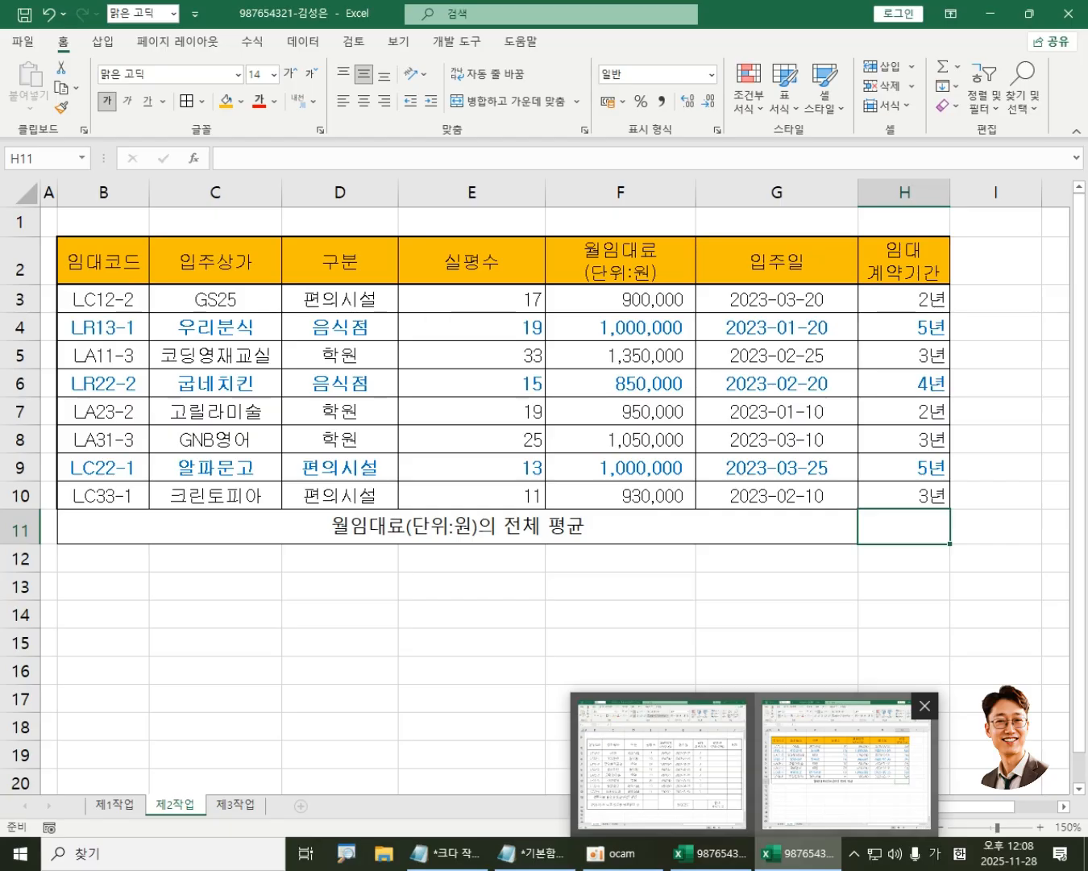
type("=")
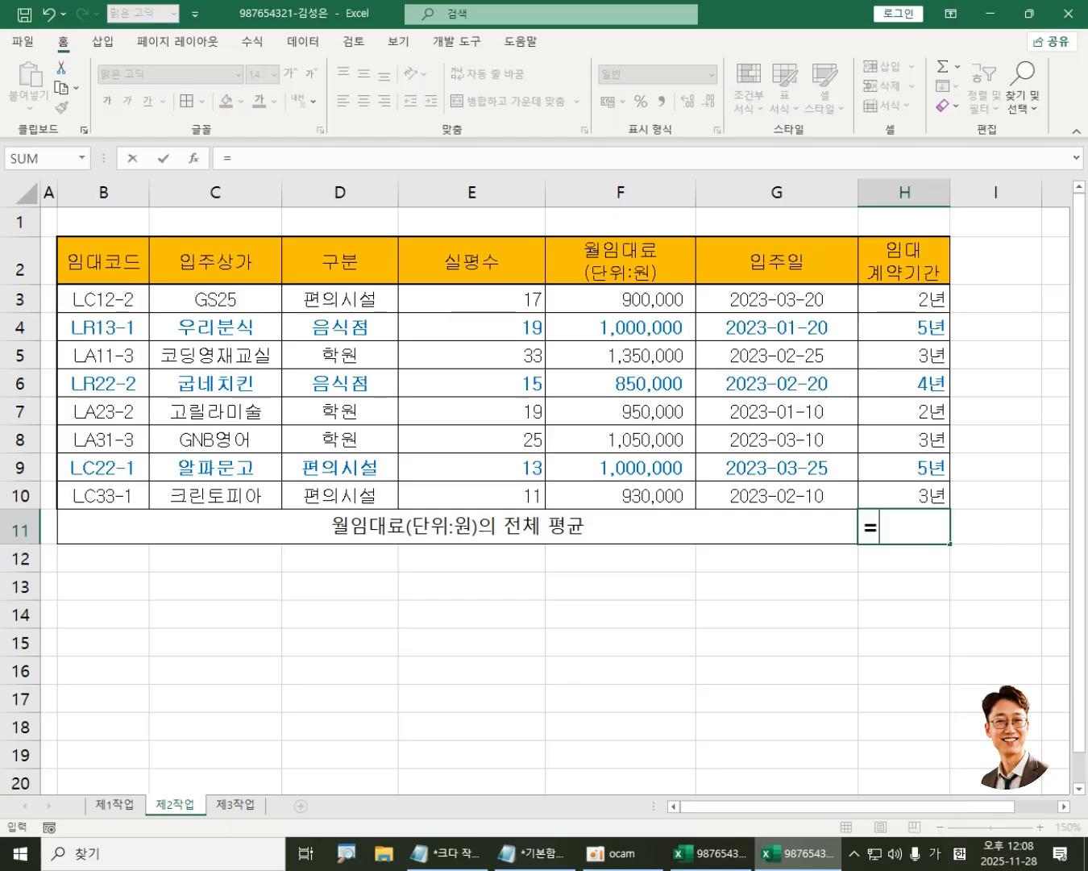
type("ㅁ")
key("BackSpace")
key("Hangul")
type("AV")
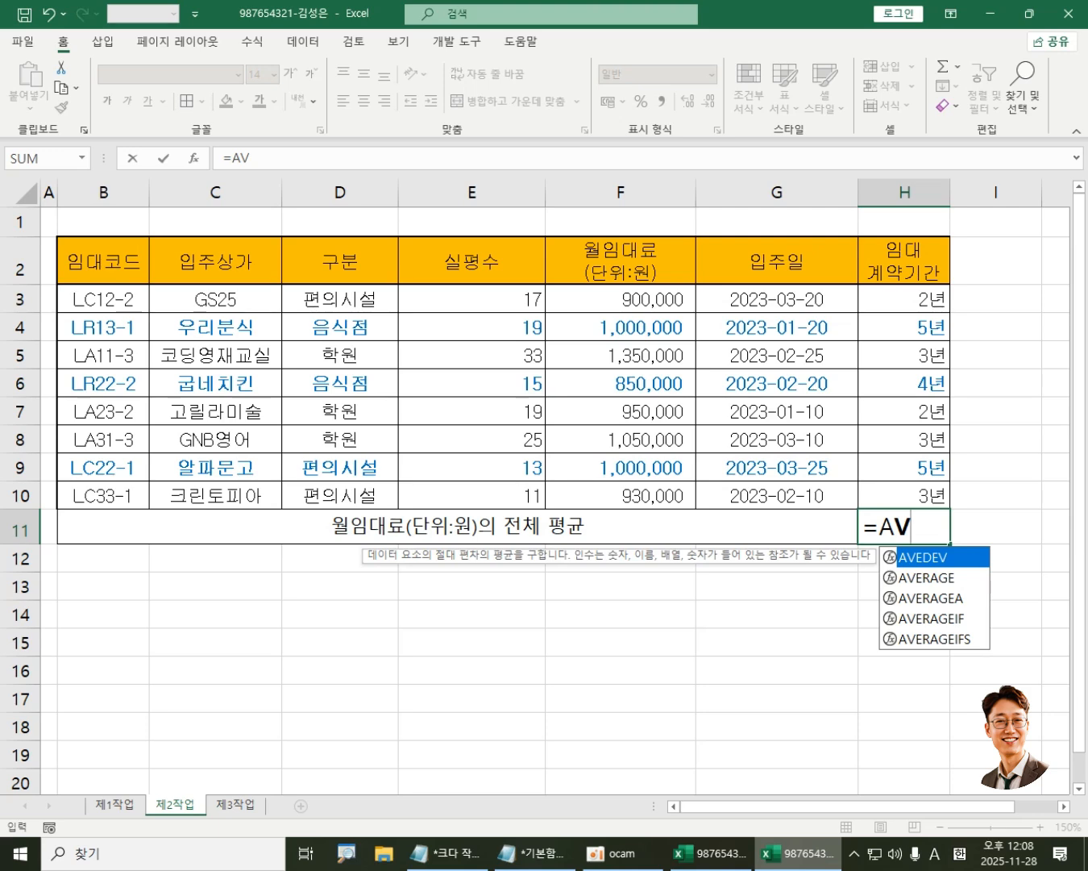
key("Down")
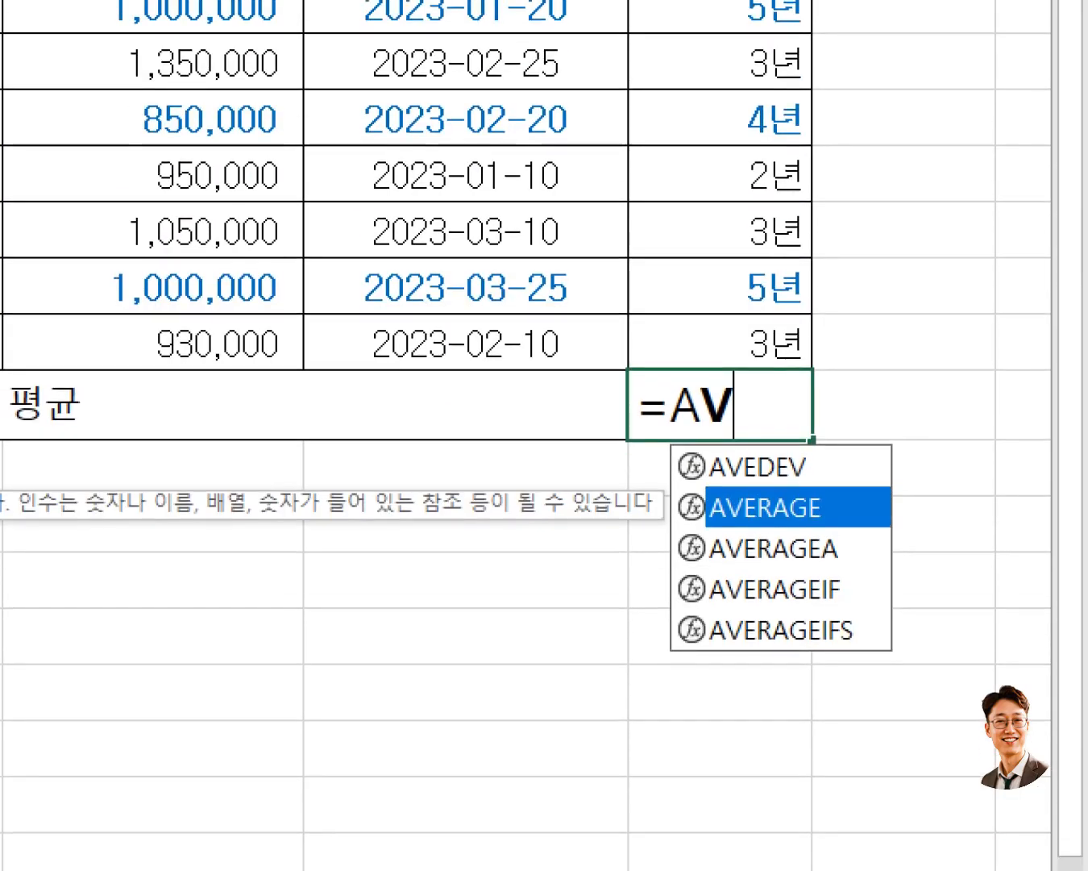
left_click_drag(669, 484, 952, 533)
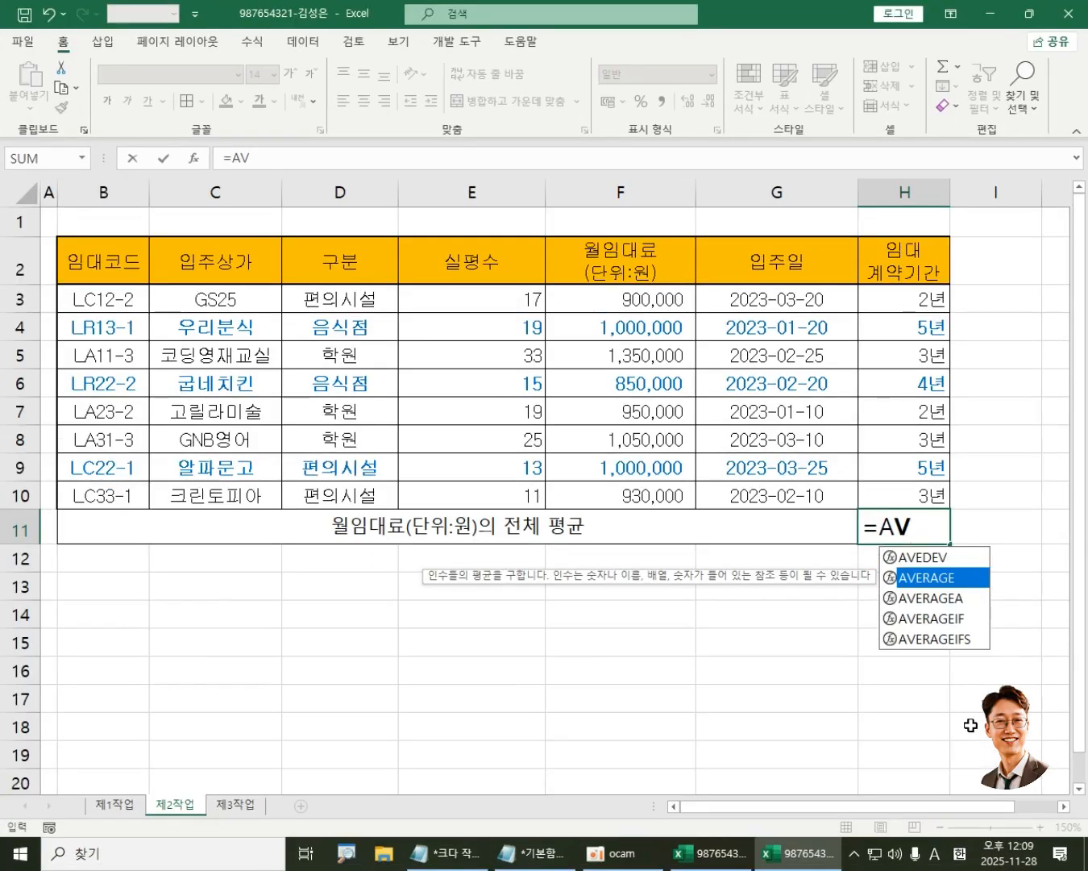
key("Tab")
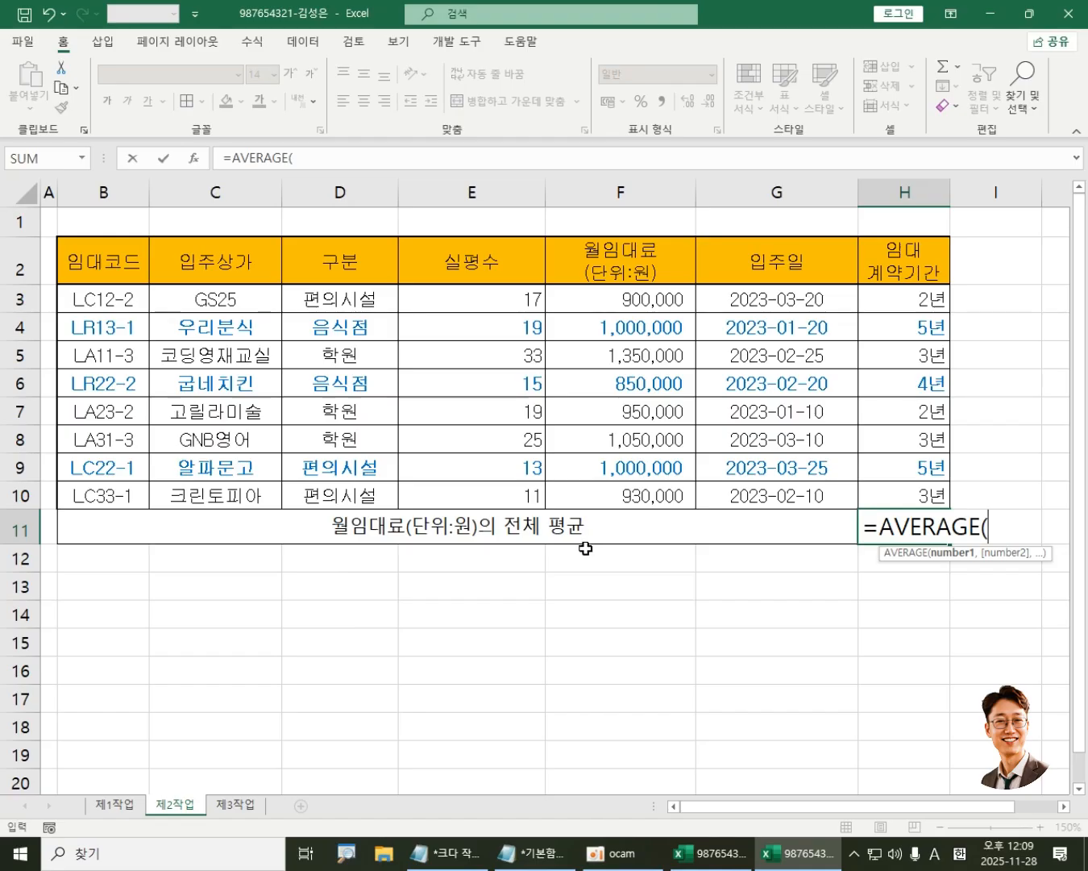
left_click_drag(686, 299, 674, 505)
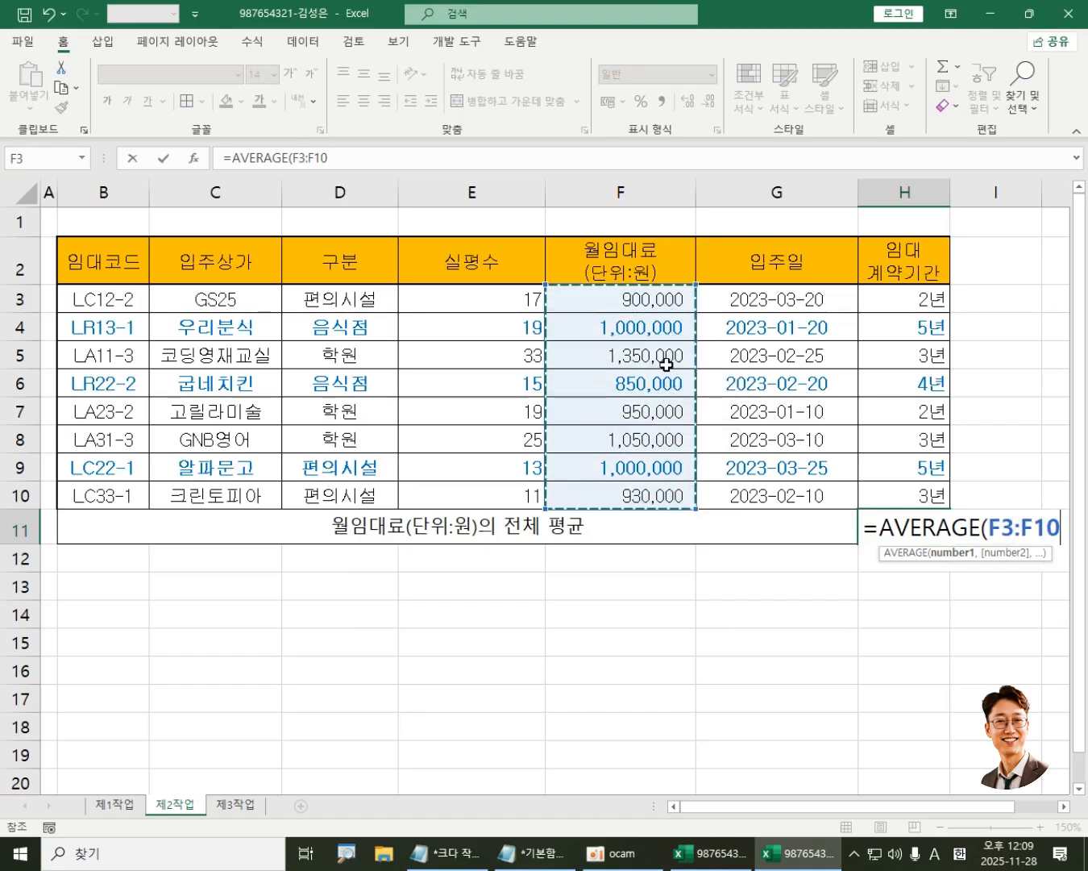
left_click_drag(656, 295, 661, 500)
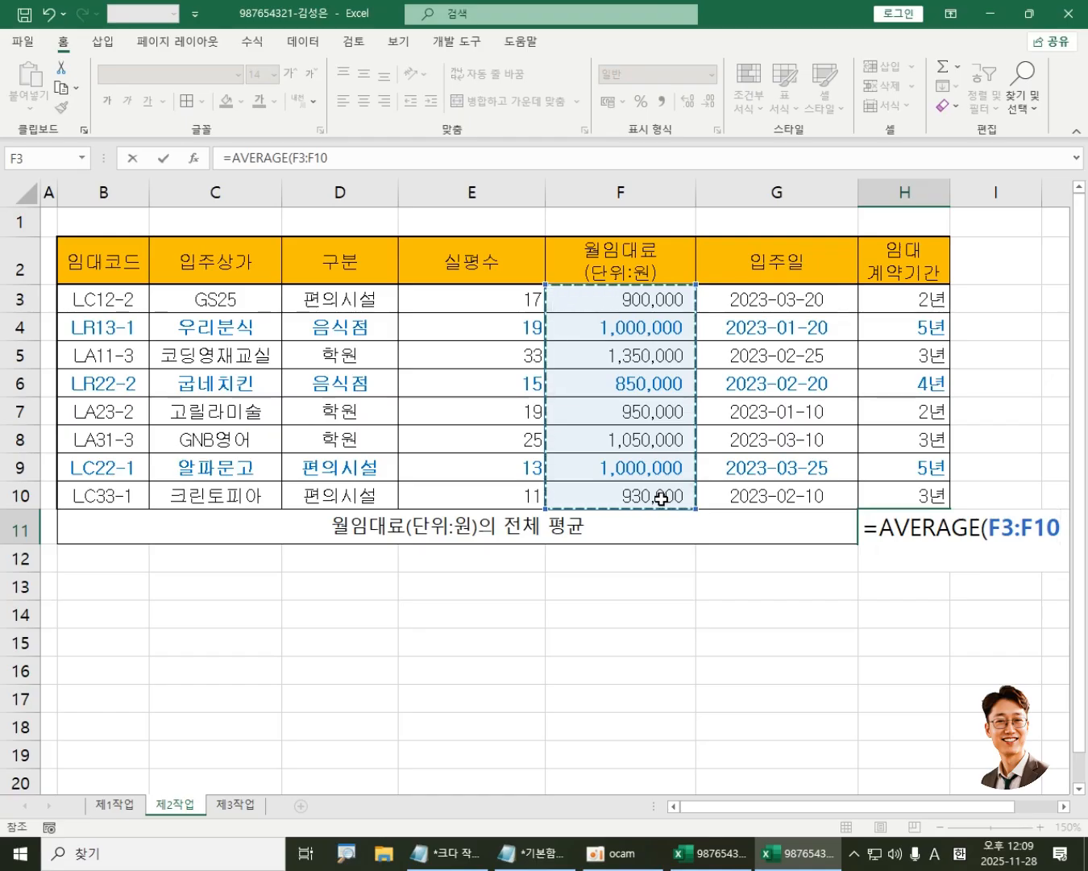
key("Return")
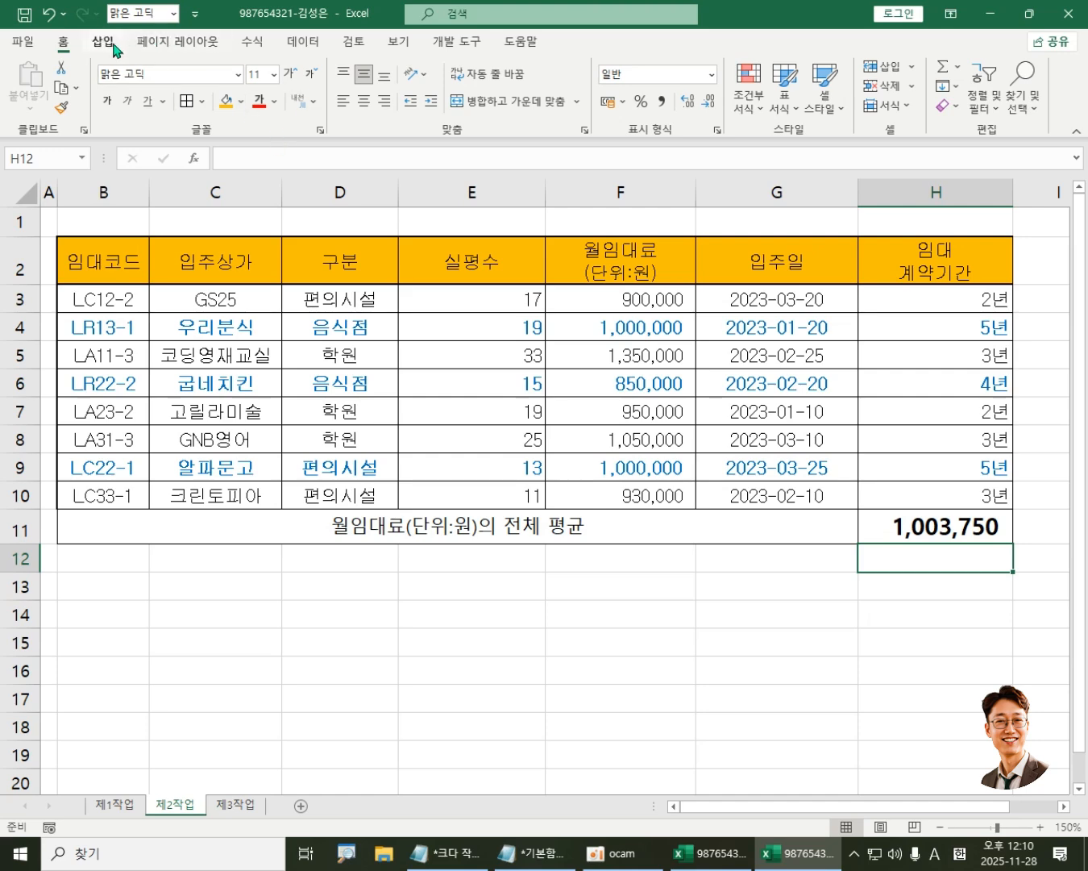
Step: Start a Goal Seek (목표값 찾기) and set its formula cell to the average in $H$11
left_click(304, 44)
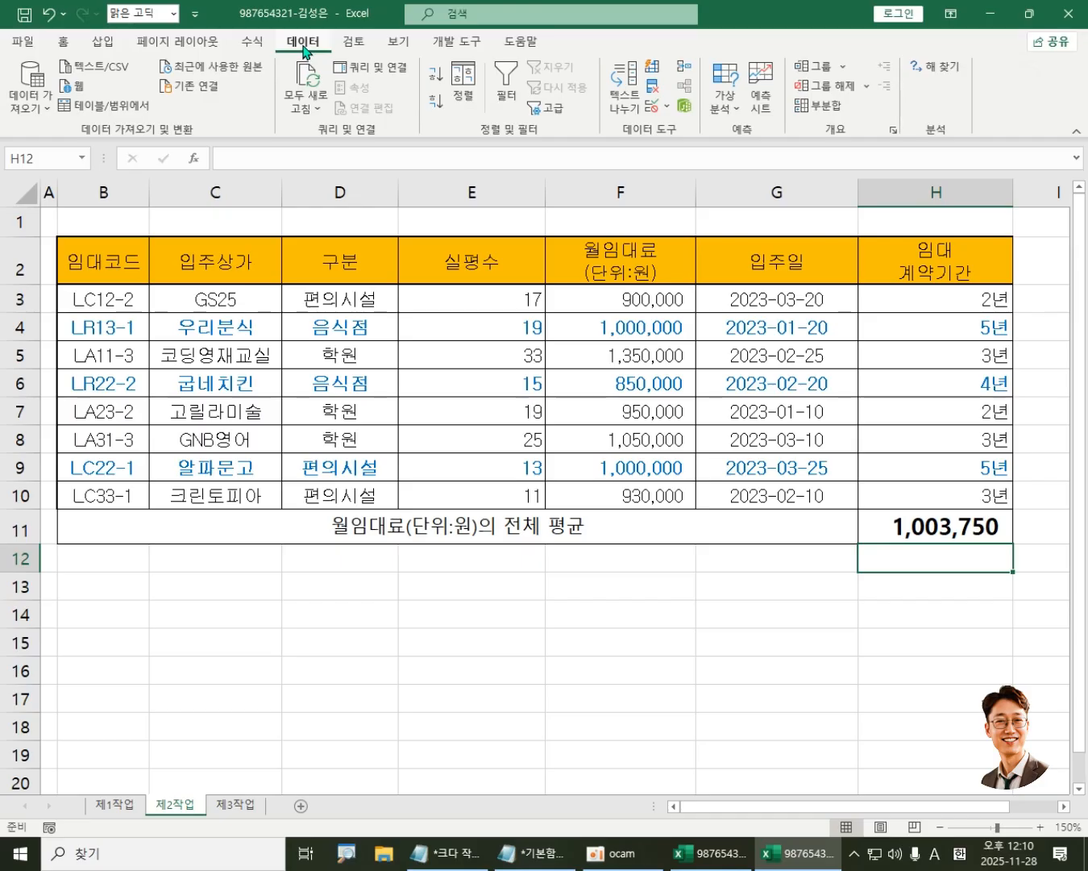
left_click(724, 93)
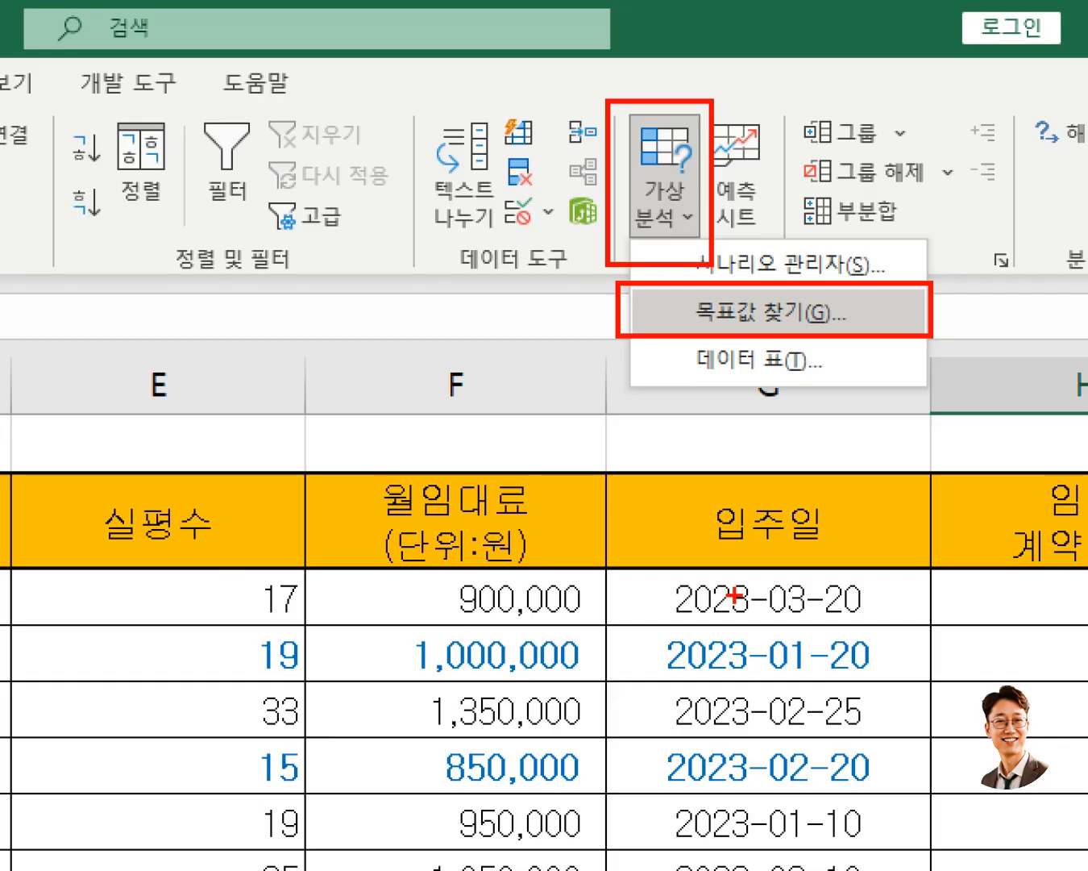
key("Escape")
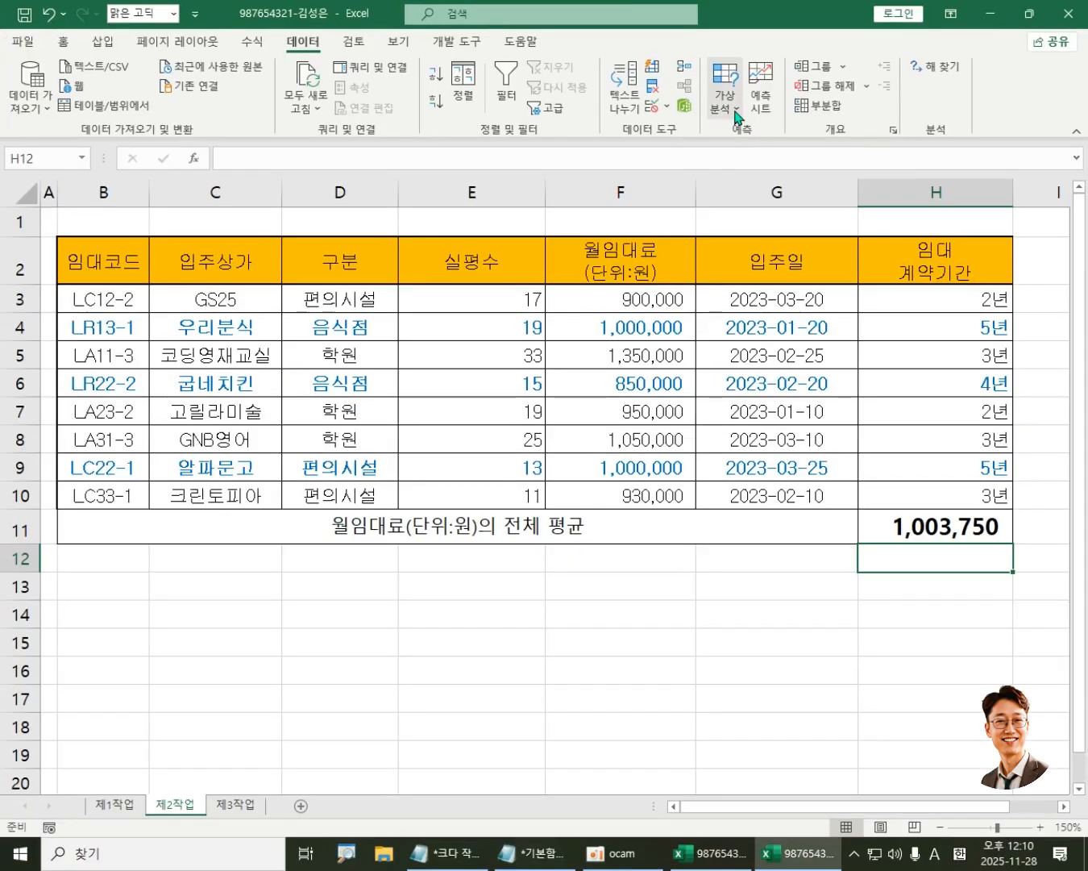
left_click(735, 114)
left_click(755, 158)
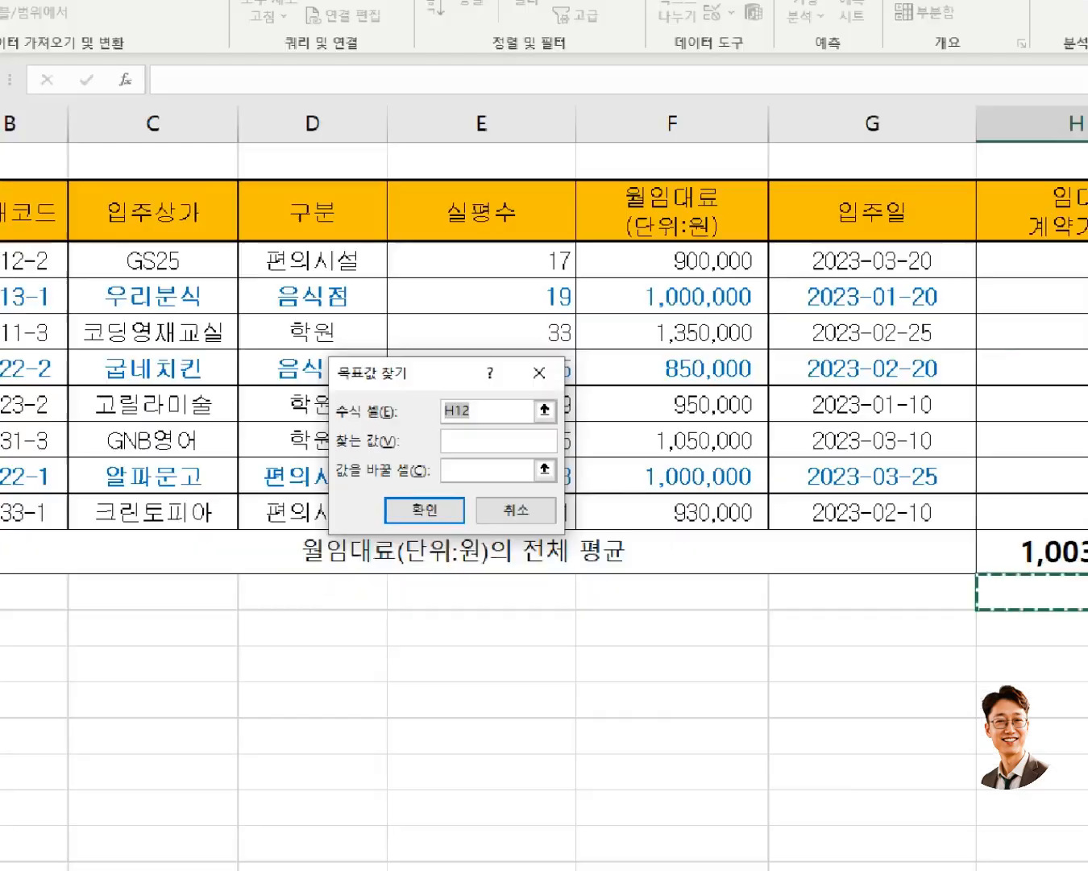
left_click_drag(415, 369, 812, 476)
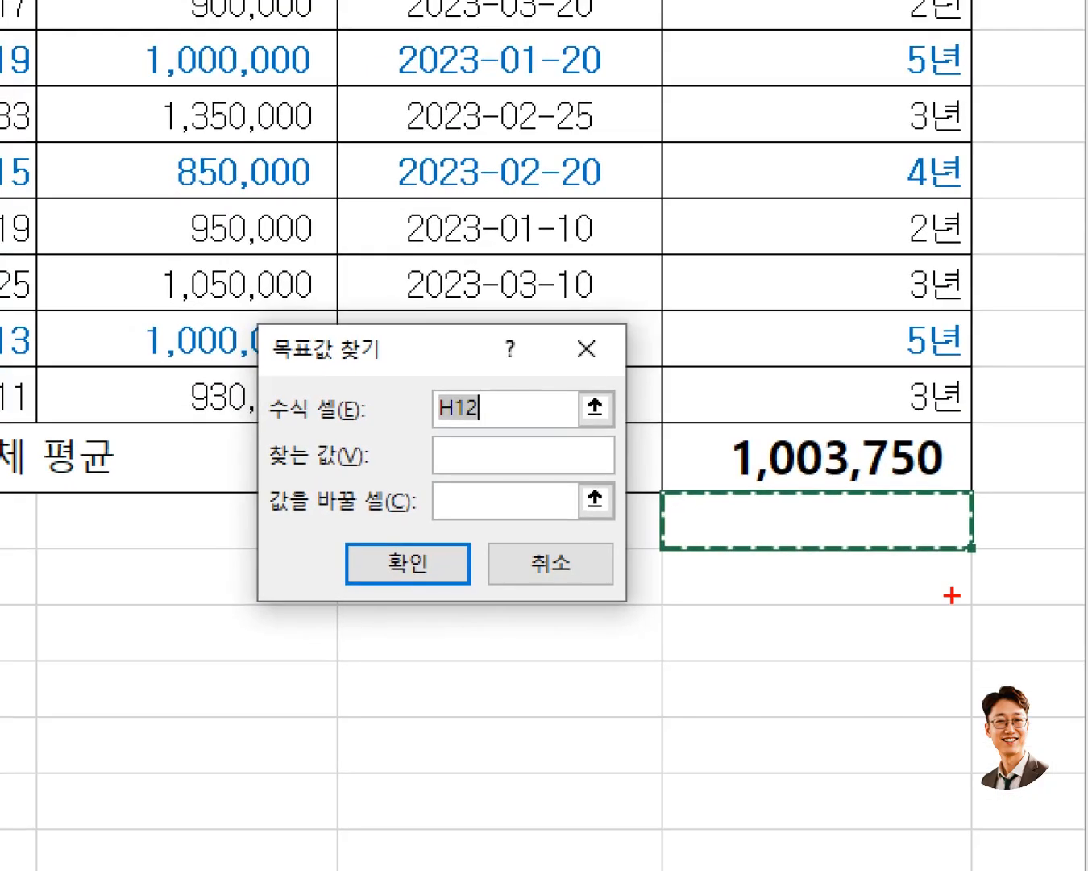
mouse_move(708, 422)
left_mouse_down()
mouse_move(724, 460)
mouse_move(984, 494)
left_mouse_up()
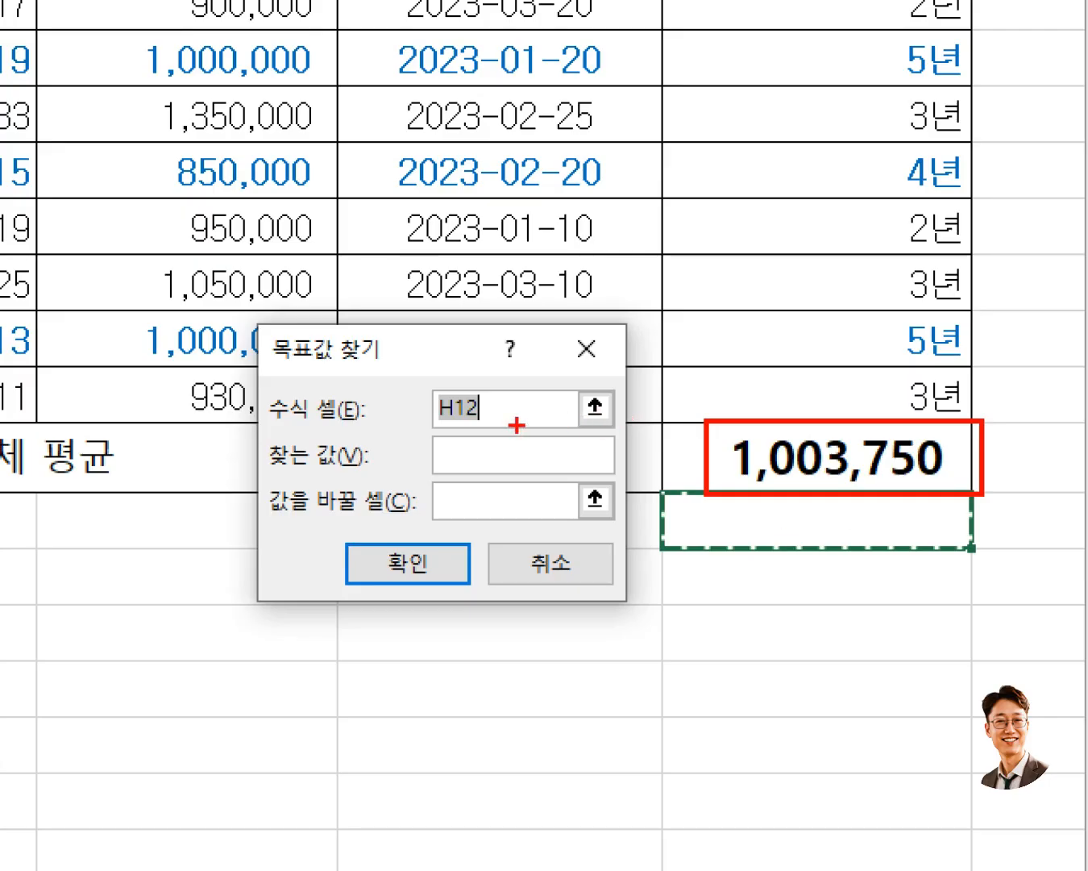
mouse_move(404, 390)
left_mouse_down()
mouse_move(398, 420)
mouse_move(414, 443)
mouse_move(389, 465)
mouse_move(431, 466)
mouse_move(413, 532)
mouse_move(397, 536)
left_mouse_up()
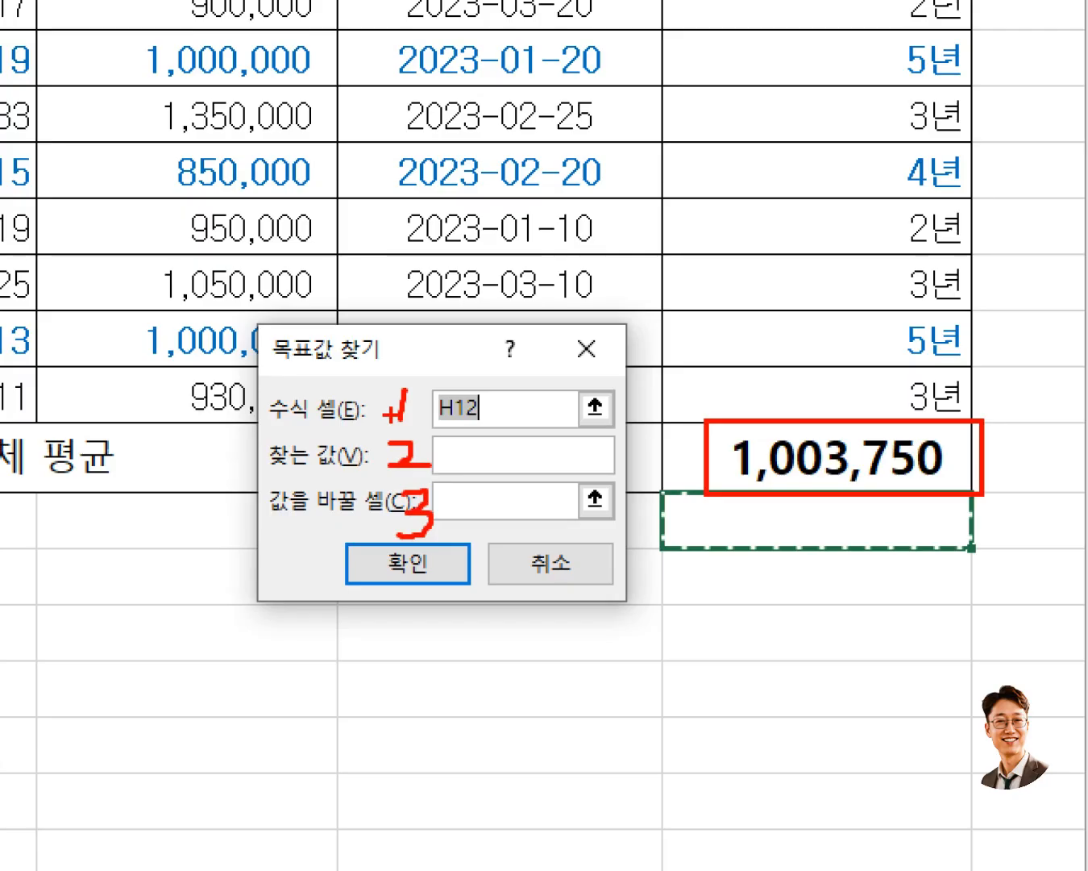
mouse_move(736, 448)
left_mouse_down()
mouse_move(765, 476)
mouse_move(880, 488)
mouse_move(799, 480)
mouse_move(817, 477)
left_mouse_up()
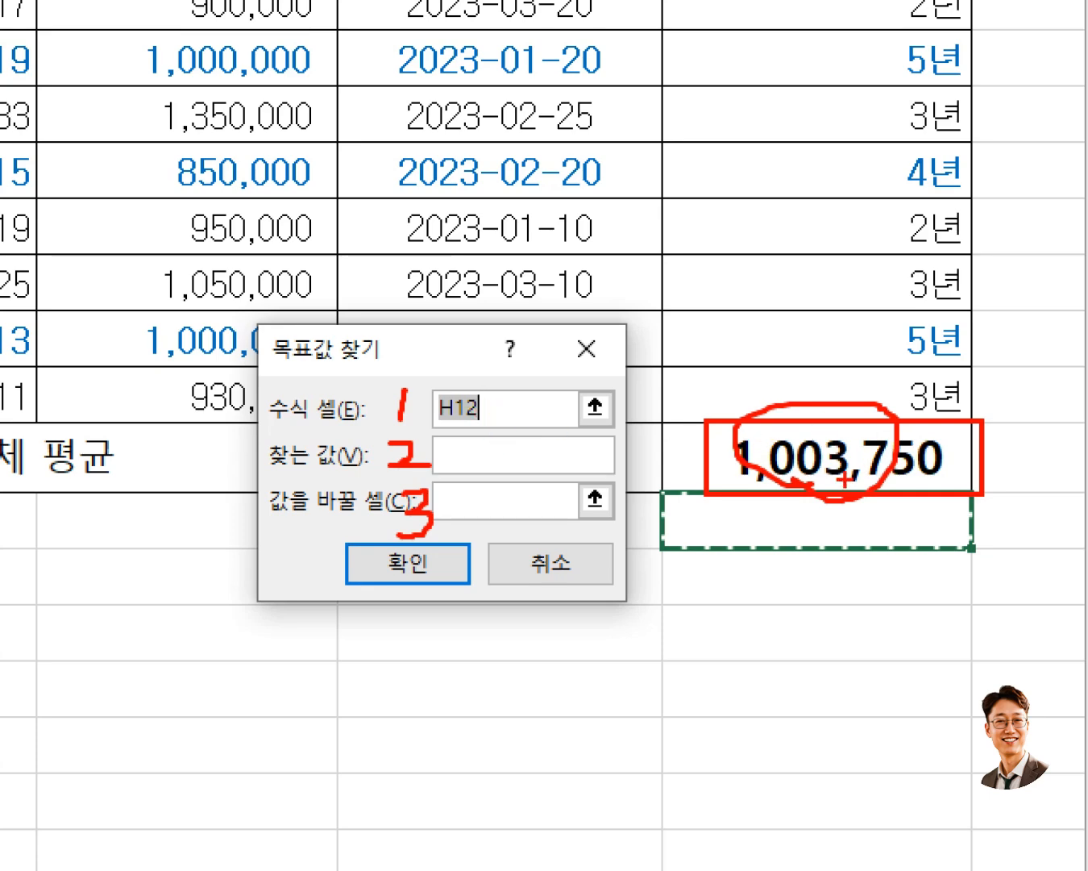
key("Escape")
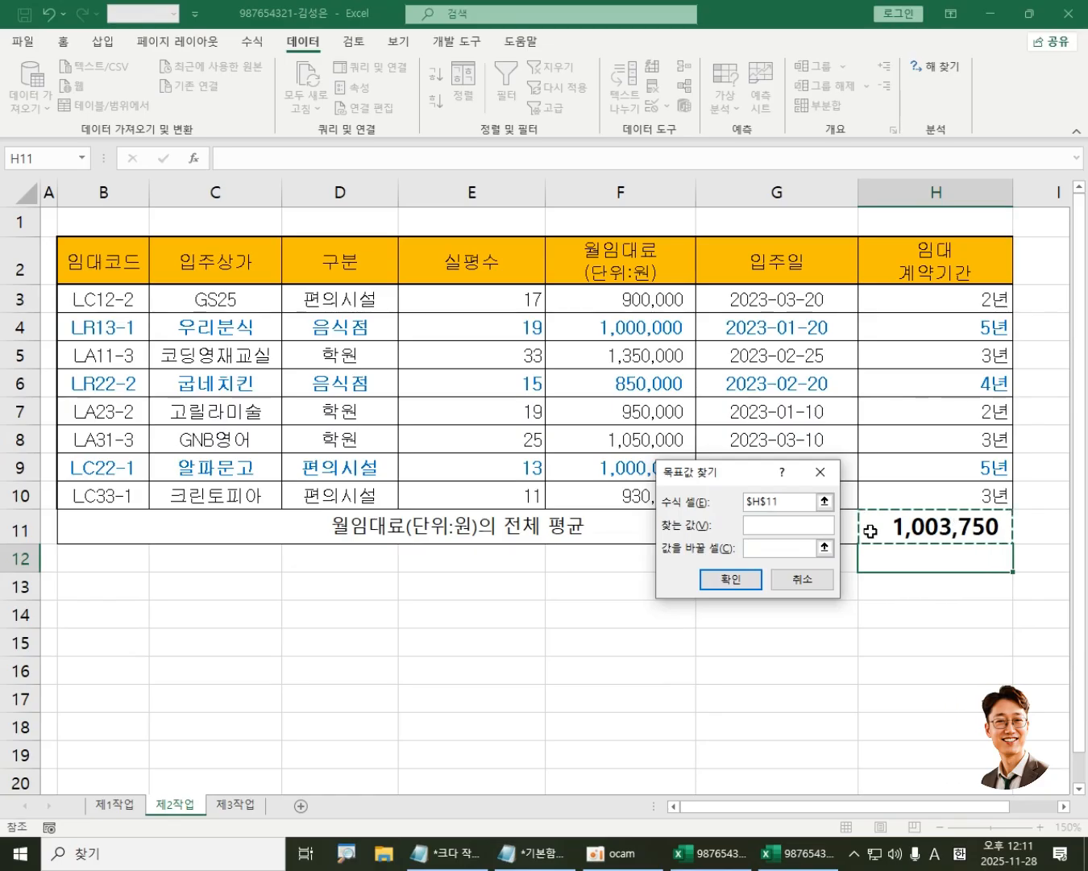
Step: Set the goal seek target value to 1000000 and the changing cell to $F$8, the monthly rent of GNB영어
left_click(774, 525)
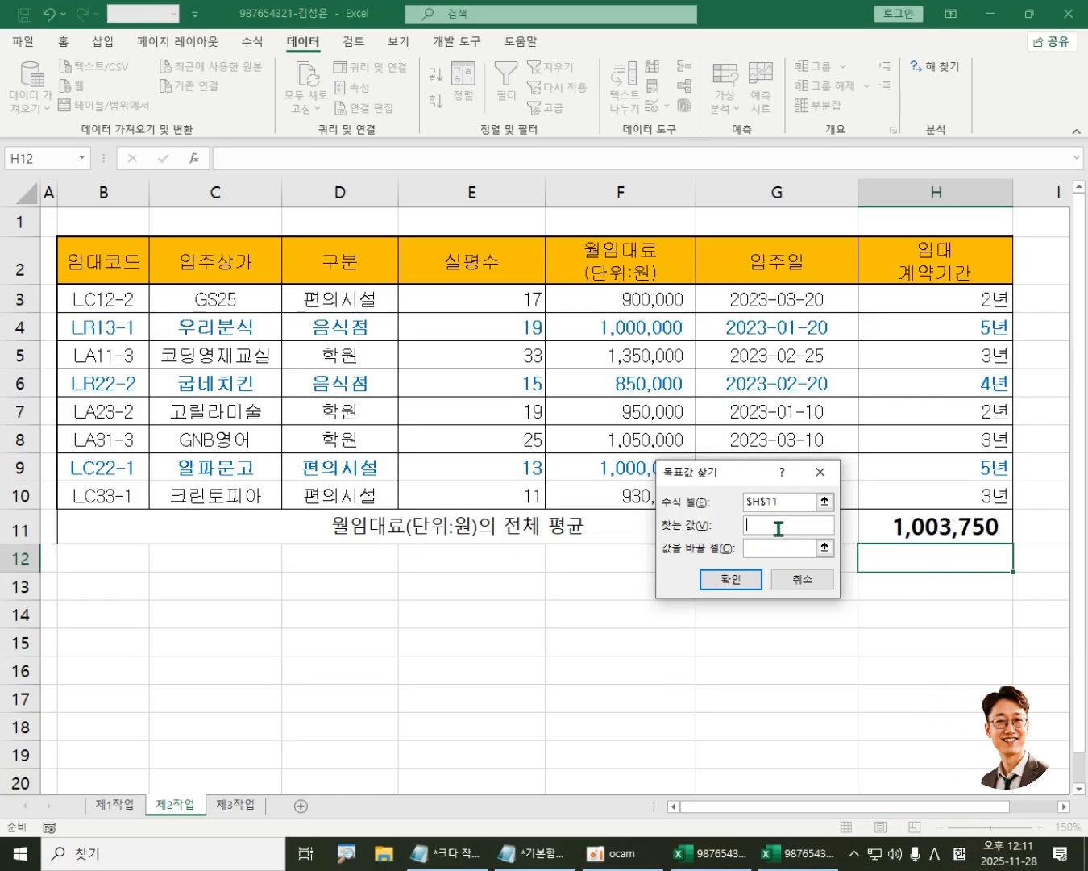
type("1000000")
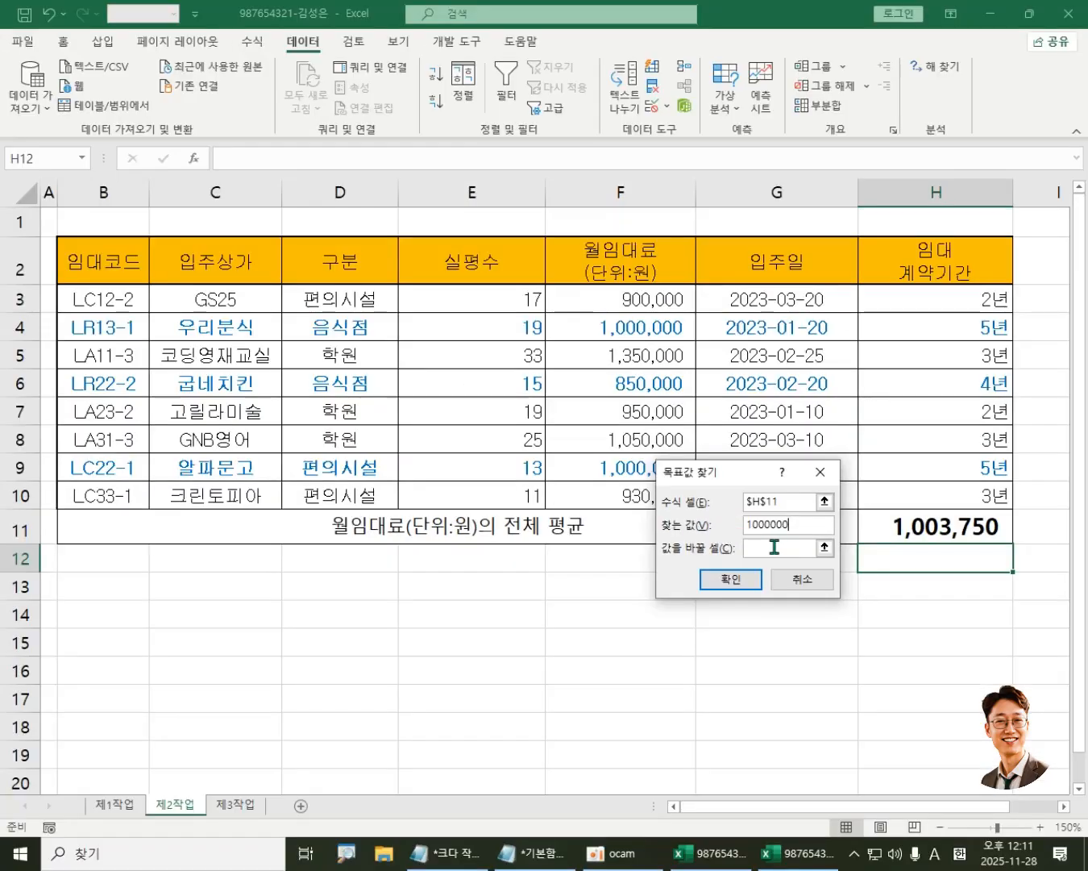
left_click(774, 547)
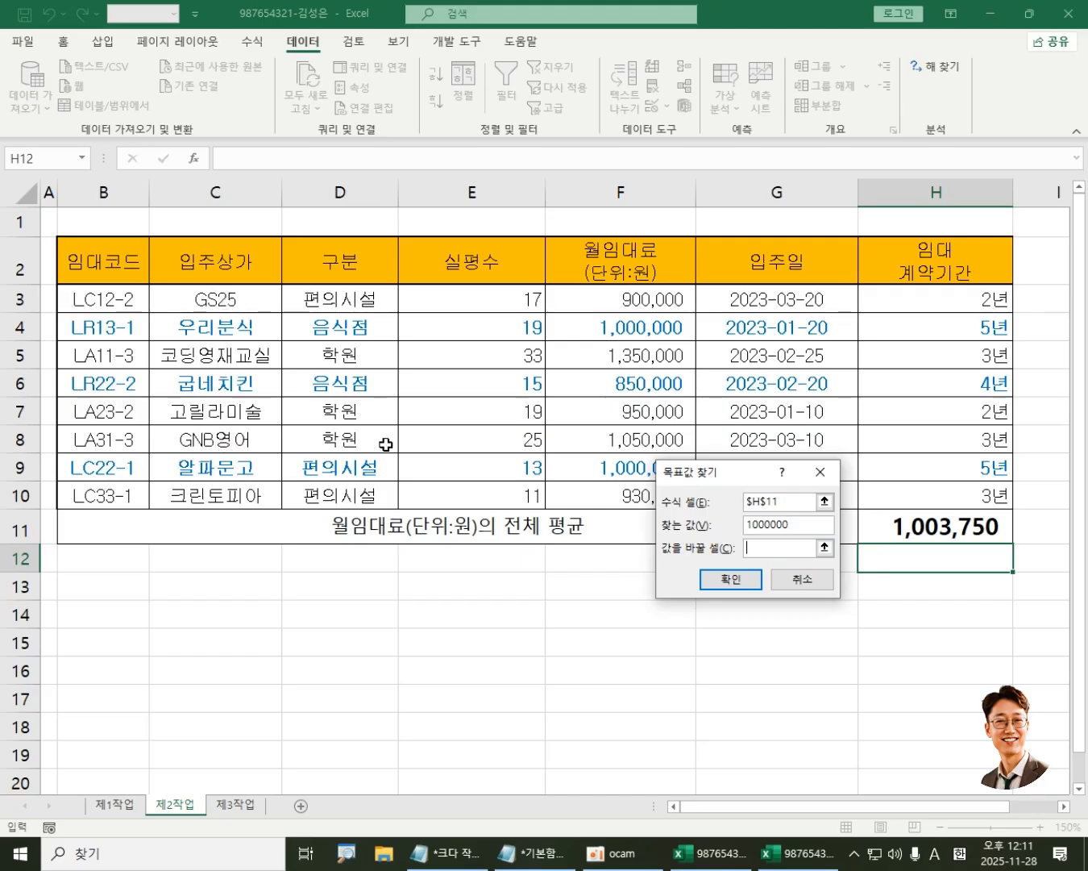
left_click(618, 439)
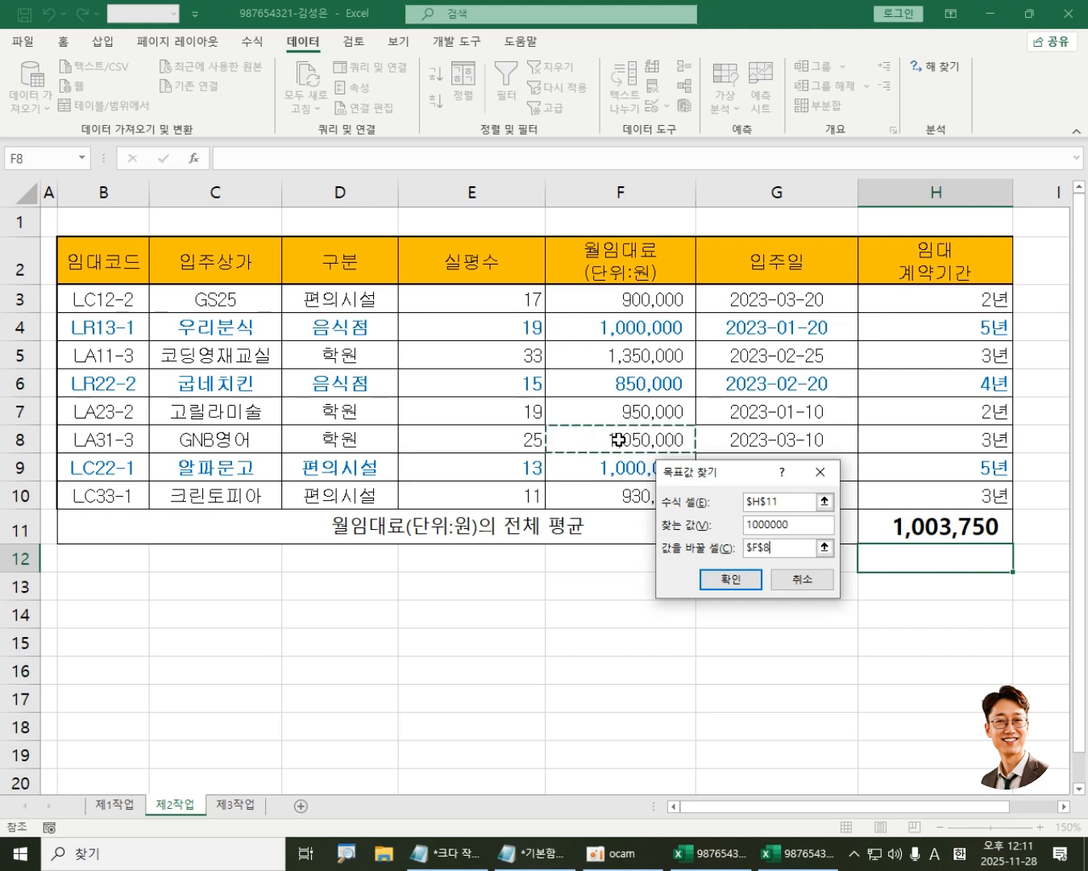
left_click_drag(729, 470, 568, 536)
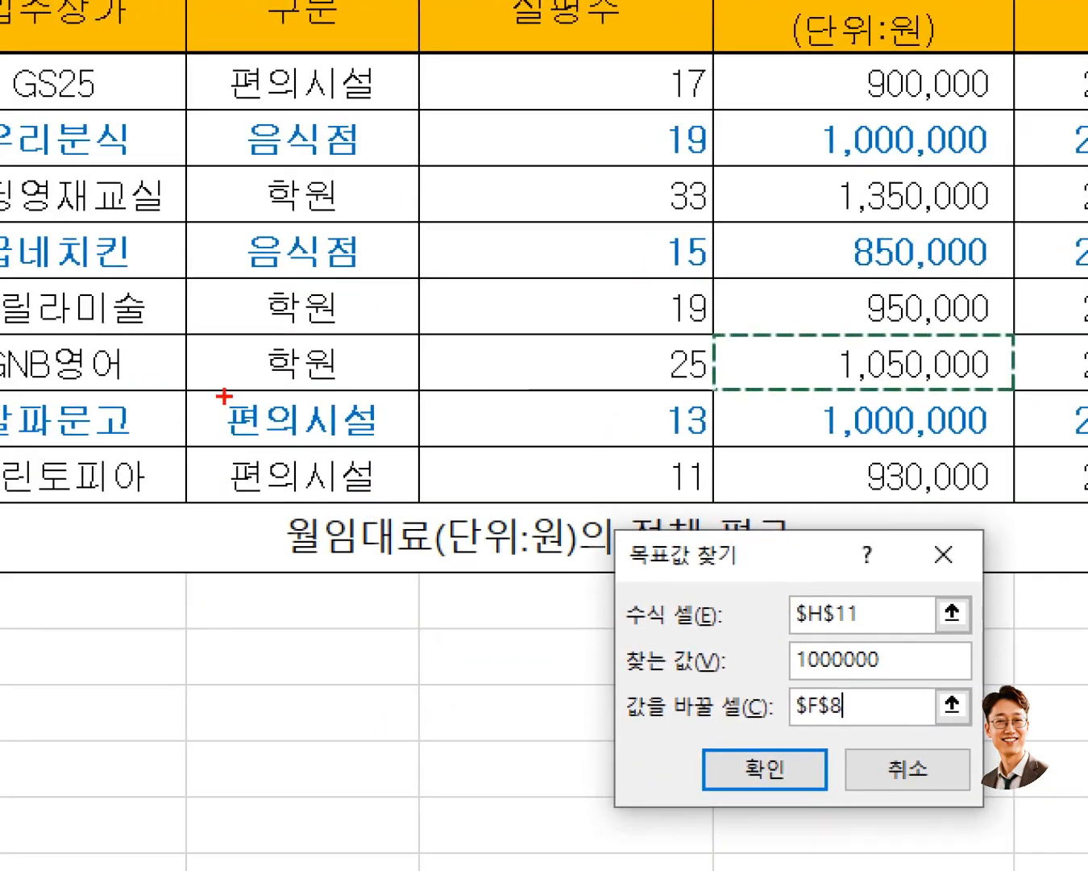
mouse_move(2, 323)
left_mouse_down()
mouse_move(696, 409)
mouse_move(1064, 410)
left_mouse_up()
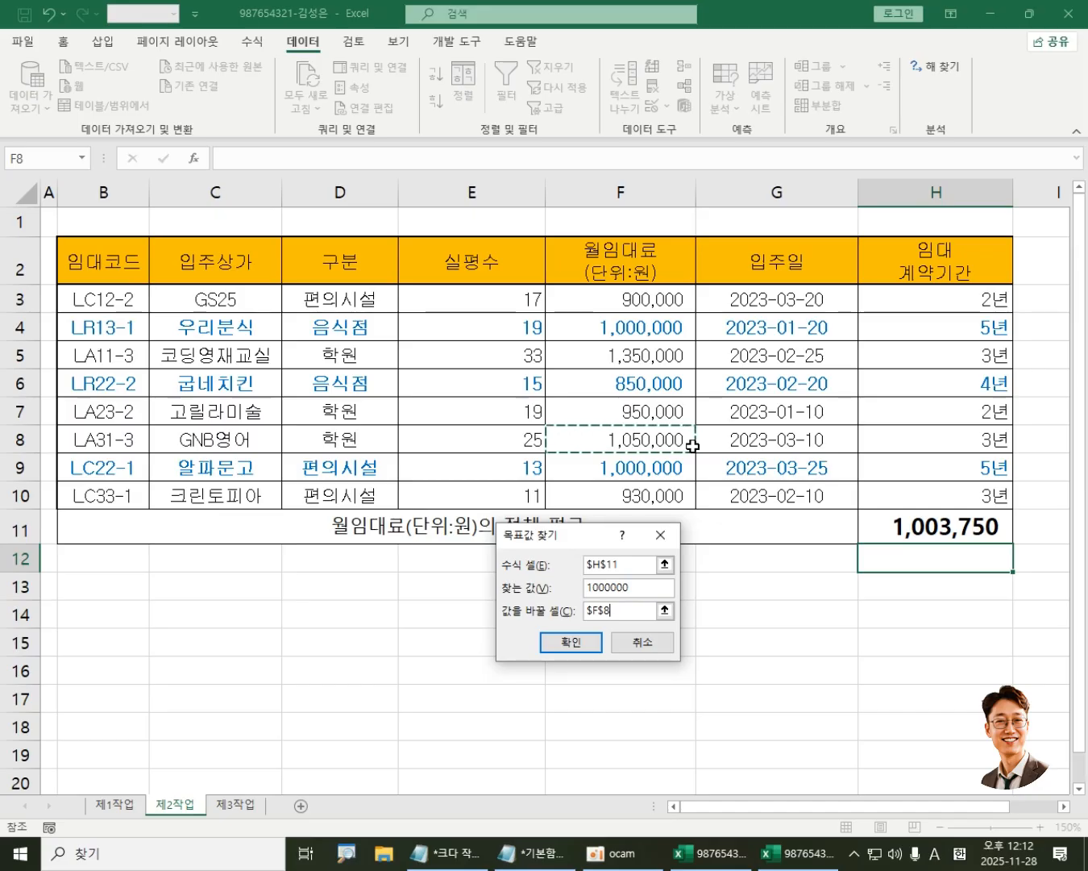
Step: Run the goal seek, accept its solution and check the average cell H11
left_click(570, 643)
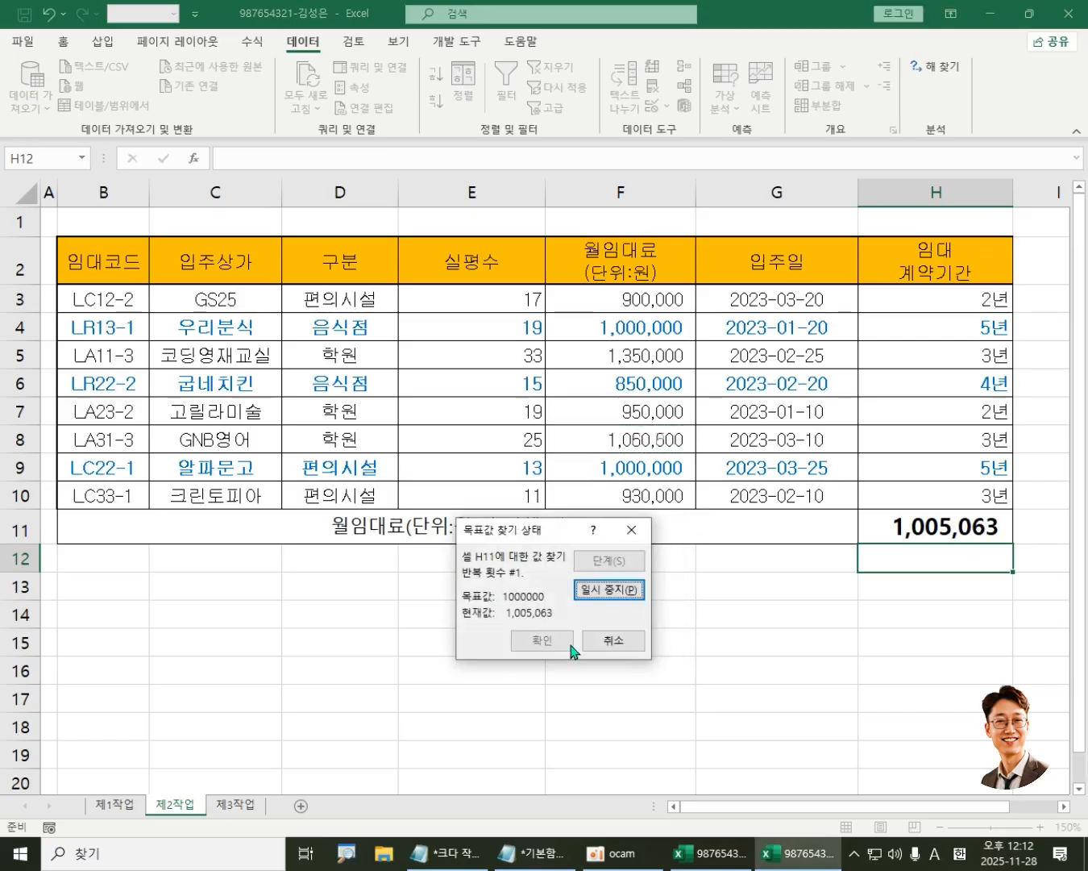
left_click(552, 646)
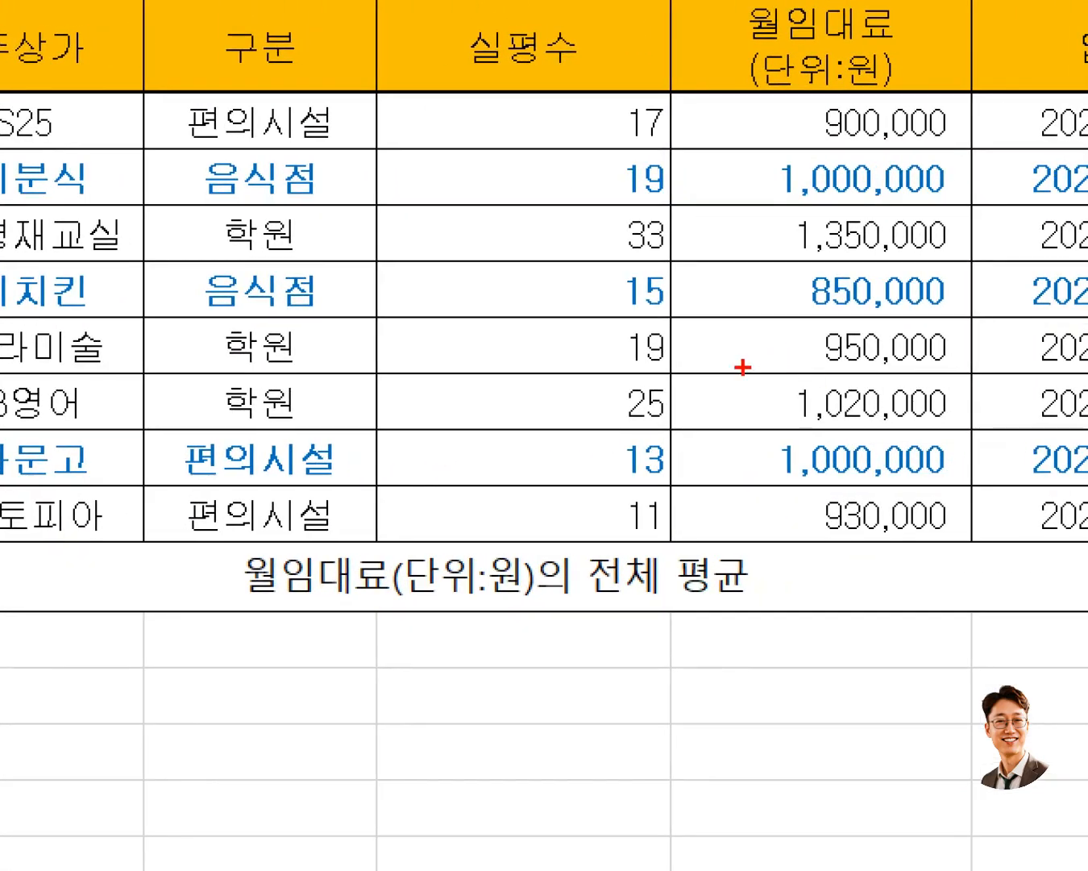
mouse_move(739, 367)
left_mouse_down()
mouse_move(927, 442)
mouse_move(995, 439)
left_mouse_up()
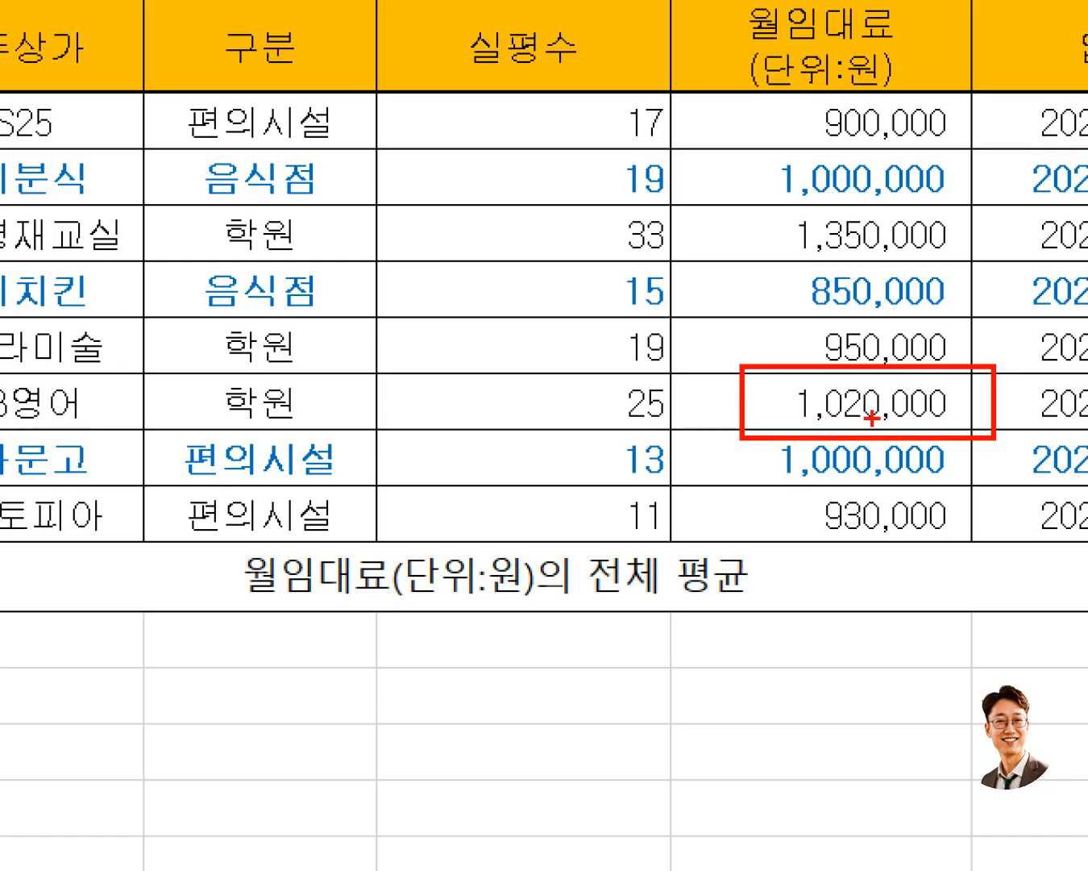
key("Escape")
left_click(920, 529)
left_click(692, 424)
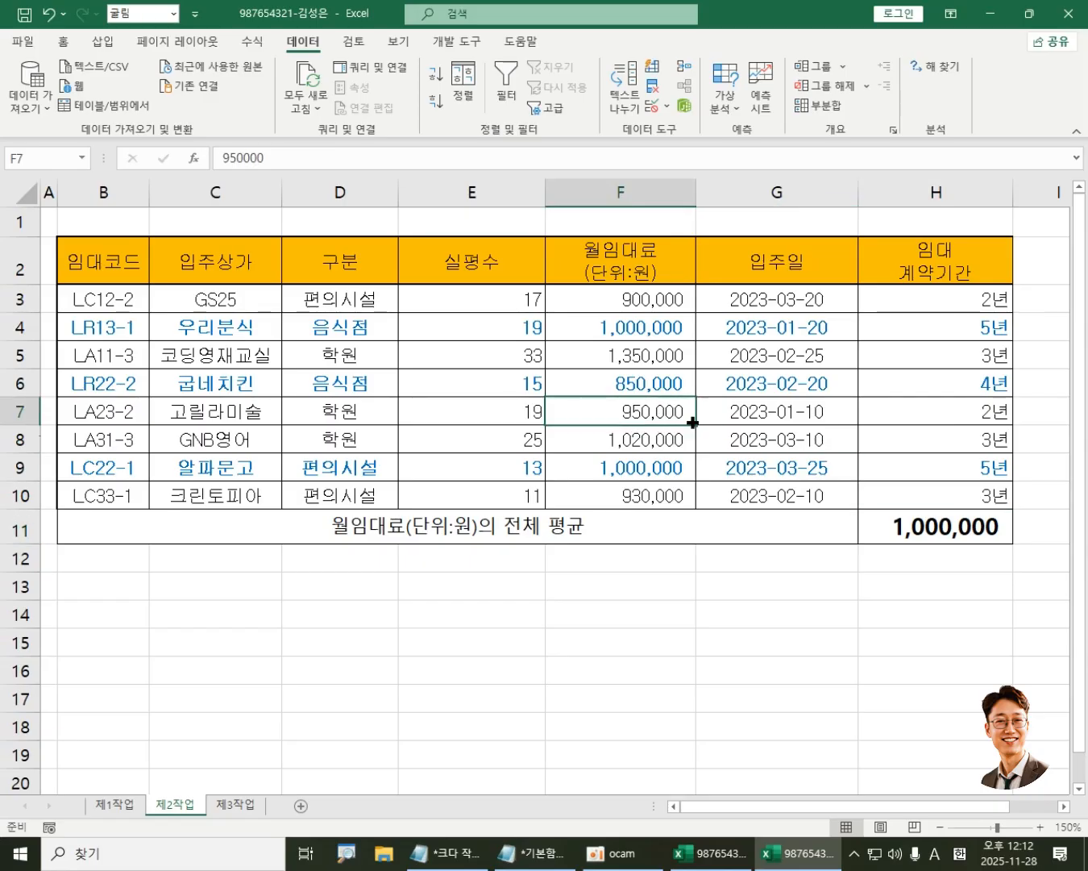
left_click(922, 524)
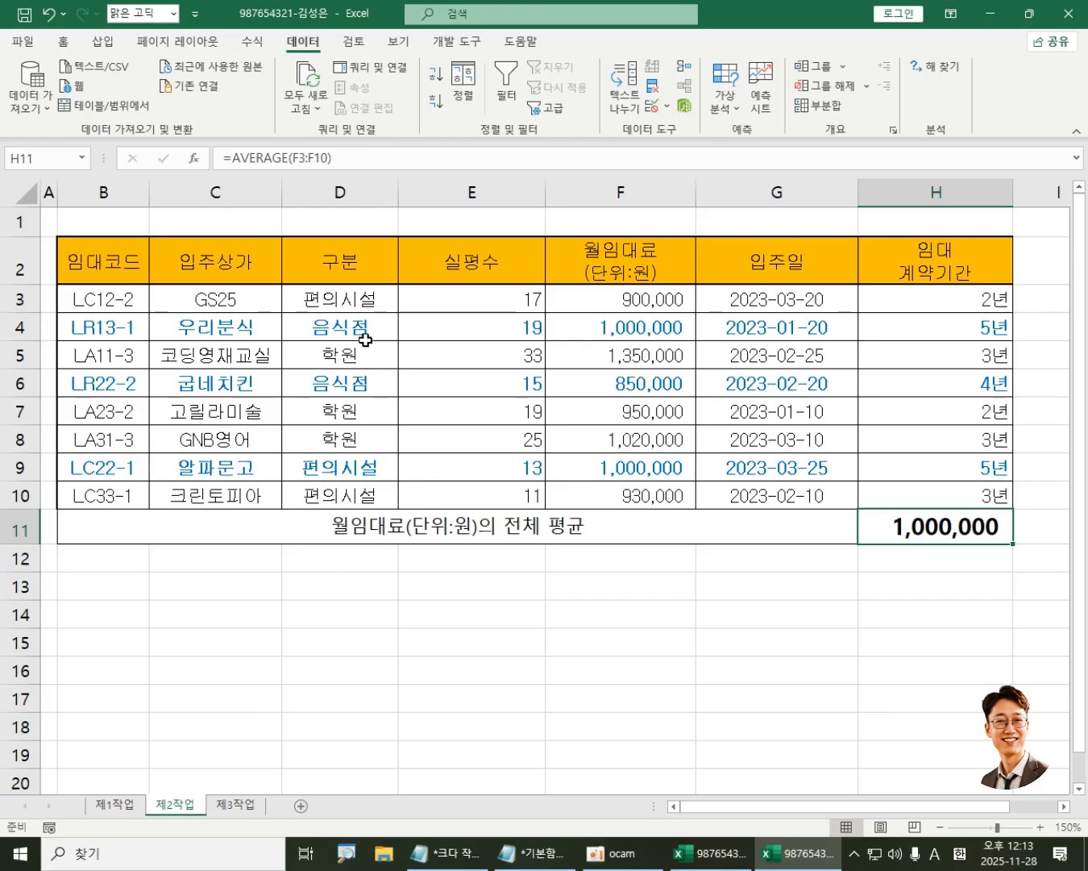
Step: Copy the 구분 and 실평수 headers from D2:E2 to B14:C14 and select cell B15 below them
left_click(341, 263)
left_click_drag(342, 262, 476, 268)
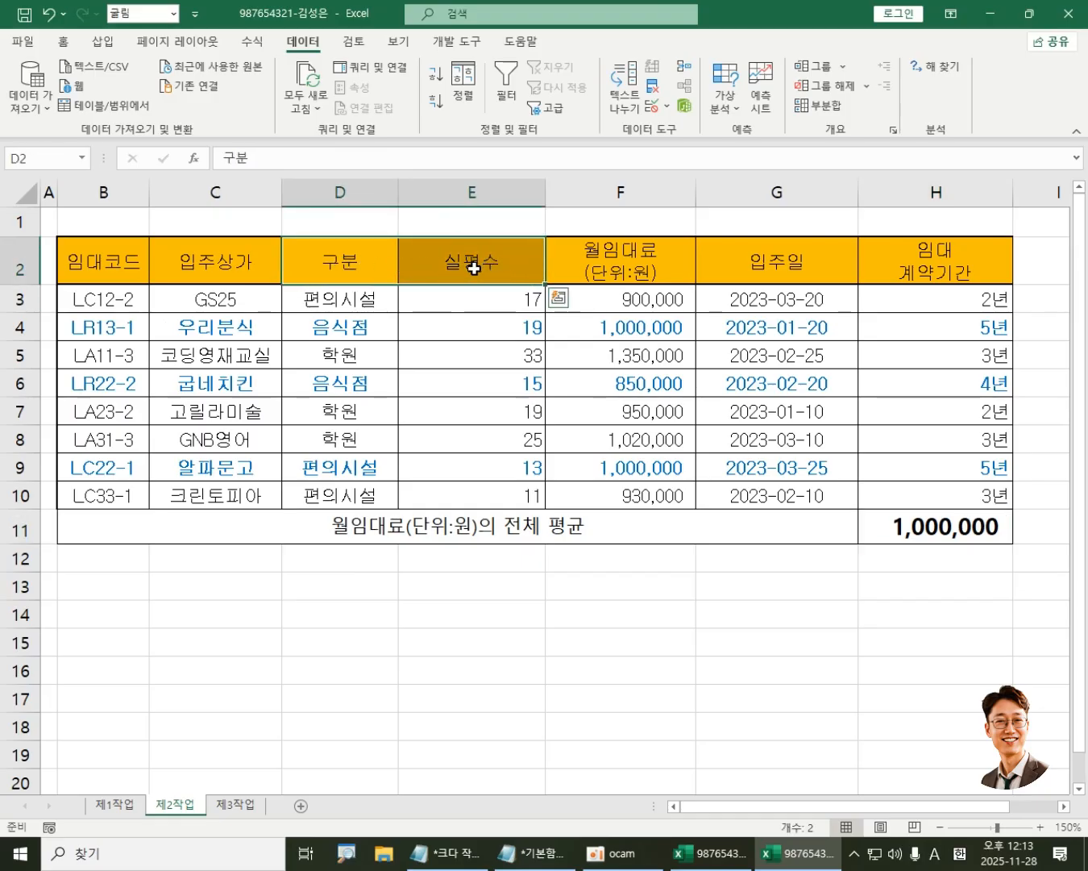
left_click_drag(330, 260, 438, 255)
left_click_drag(330, 253, 463, 259)
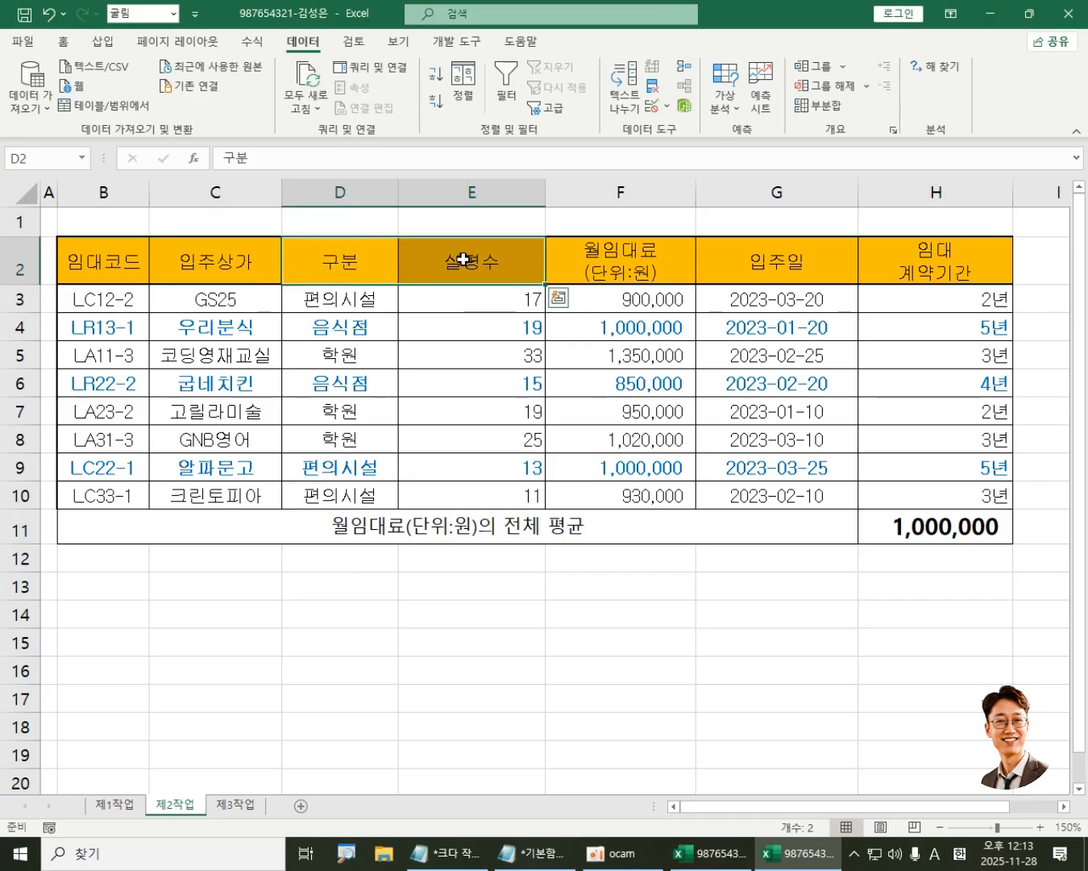
left_click(63, 42)
left_click(59, 89)
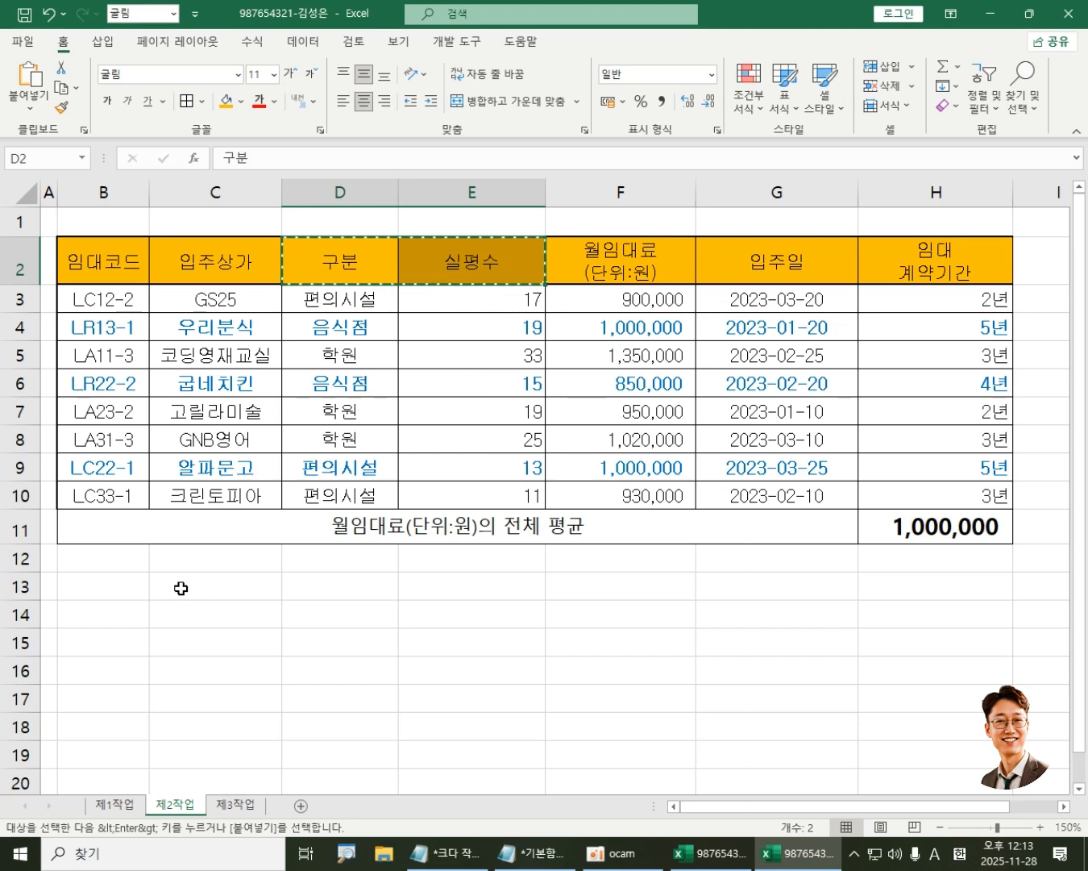
left_click(105, 619)
key("ctrl+v")
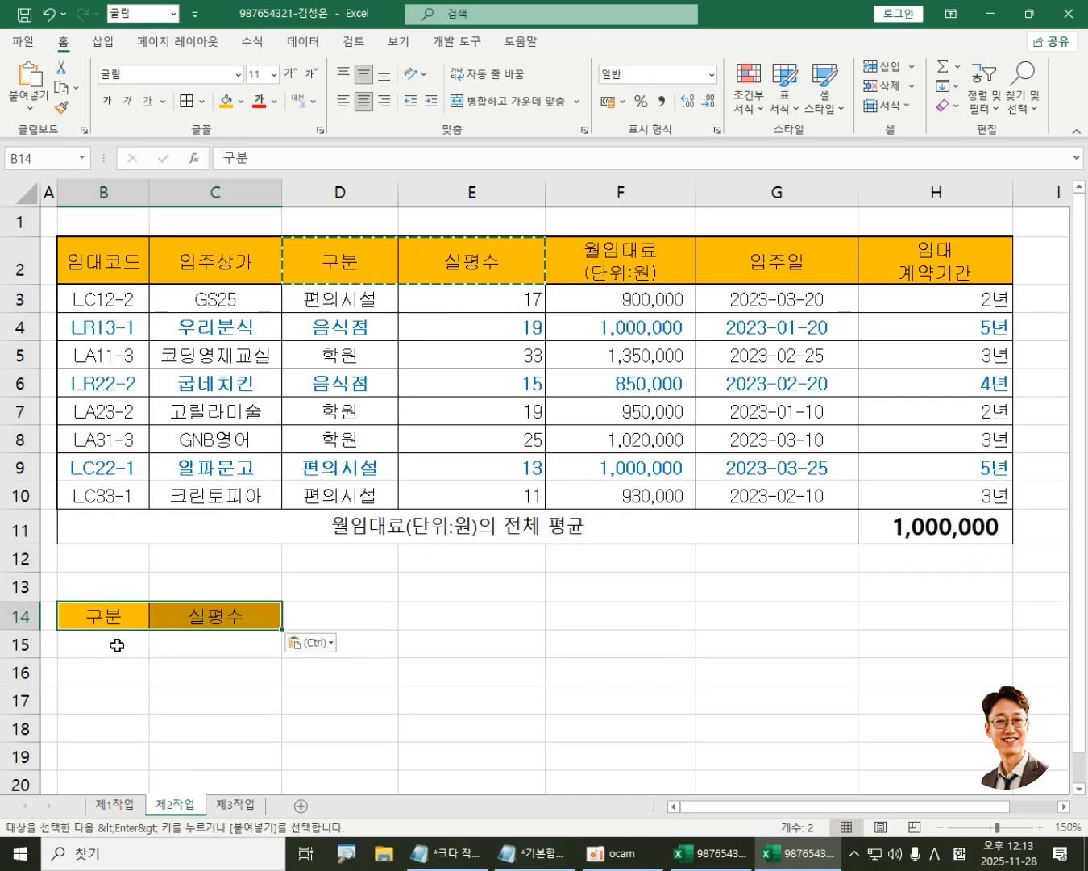
left_click(109, 644)
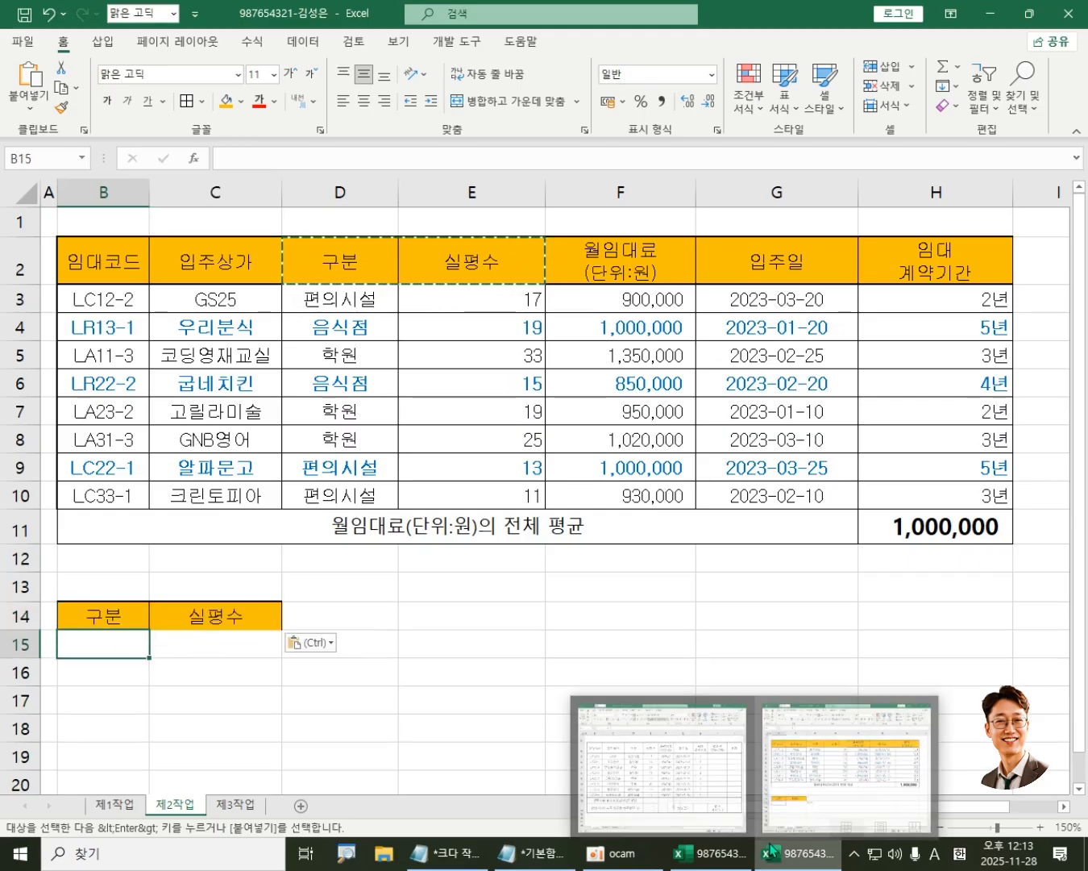
key("Escape")
type("VUSD")
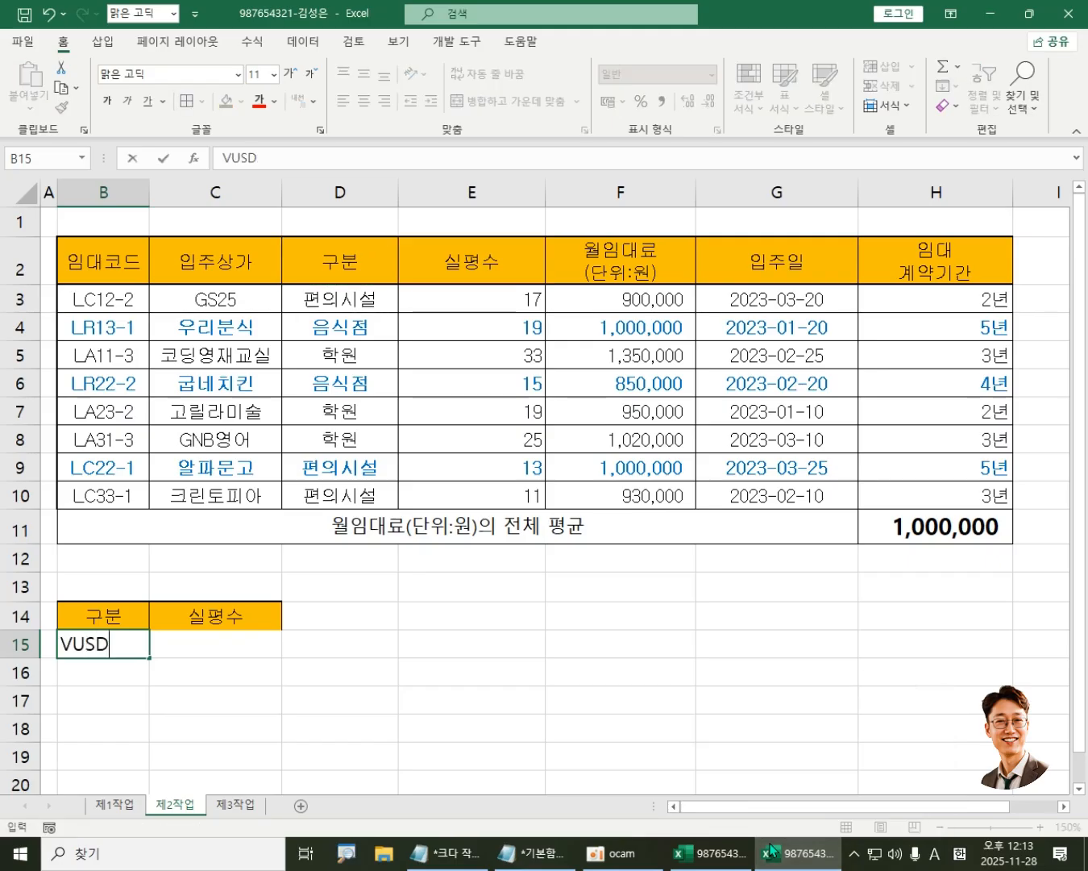
key("BackSpace")
key("BackSpace")
key("BackSpace")
key("BackSpace")
type("VUS")
key("BackSpace")
key("BackSpace")
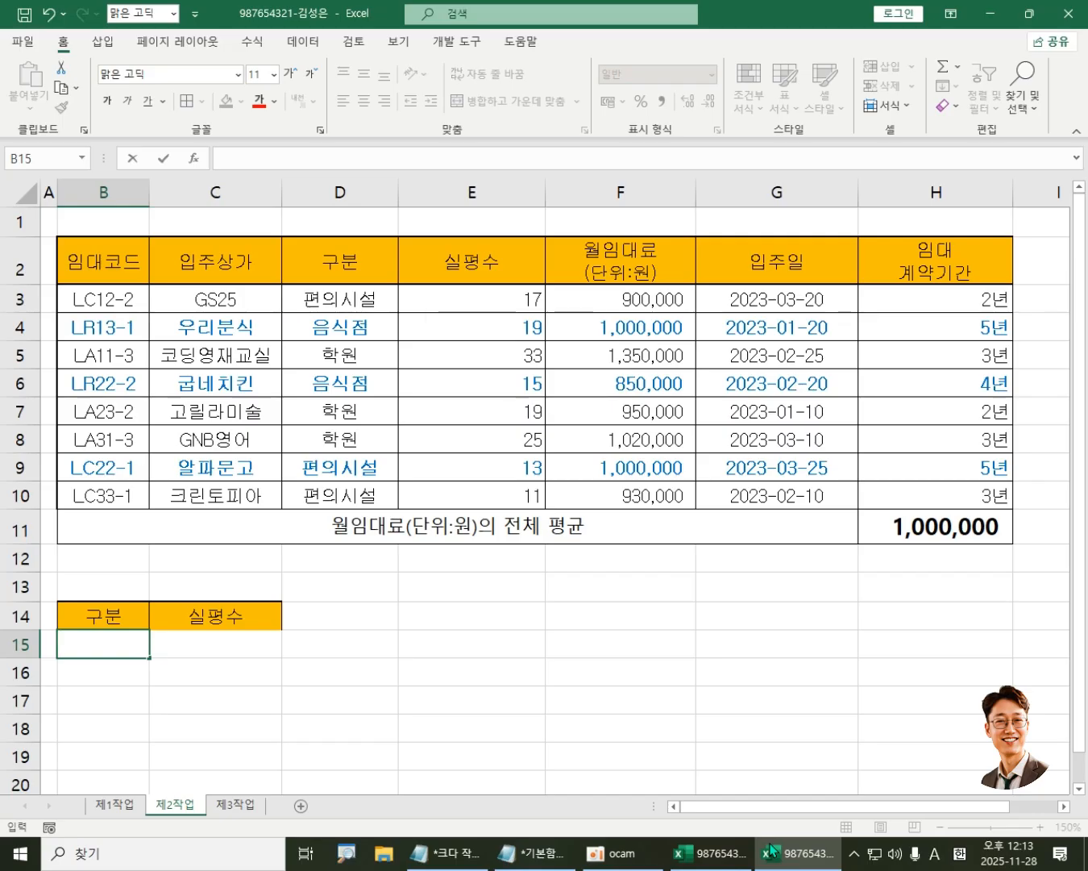
Step: Enter the filter criteria 편의시설 in B15 and <15 in C16, on separate rows
key("Hangul")
type("펴ㄴ의시설")
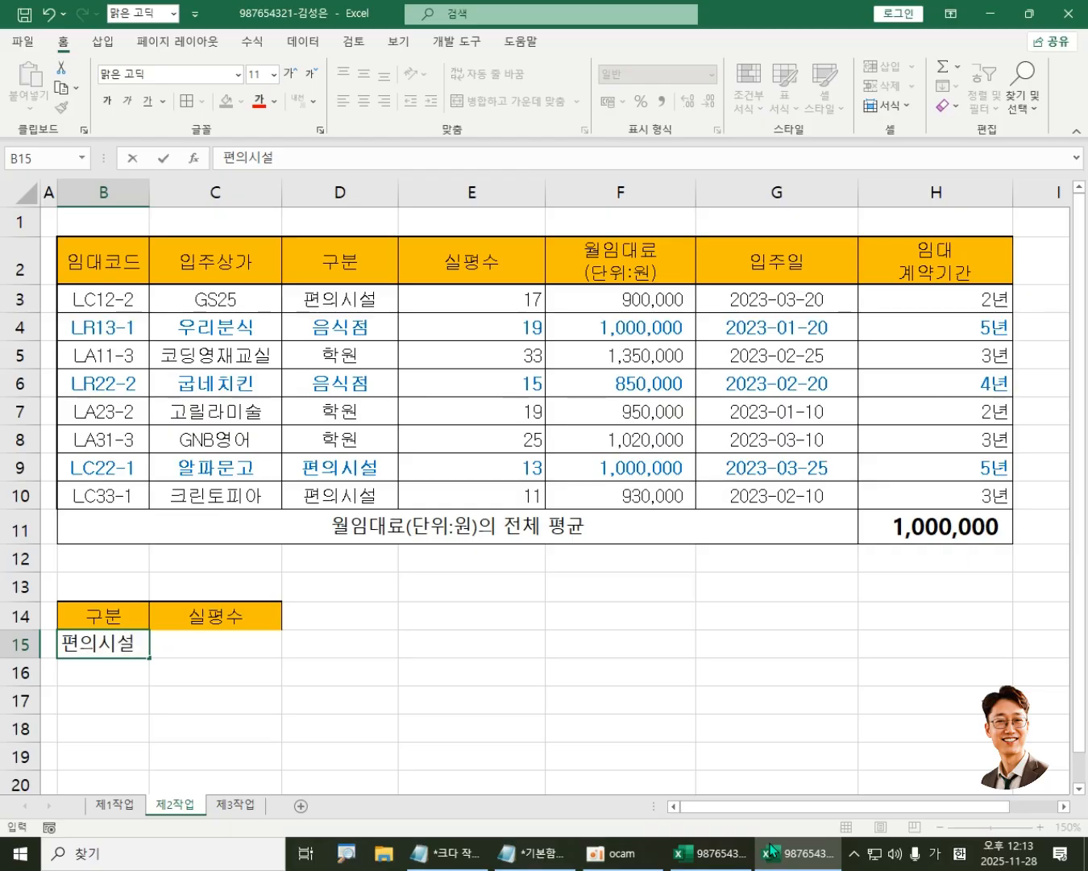
key("Tab")
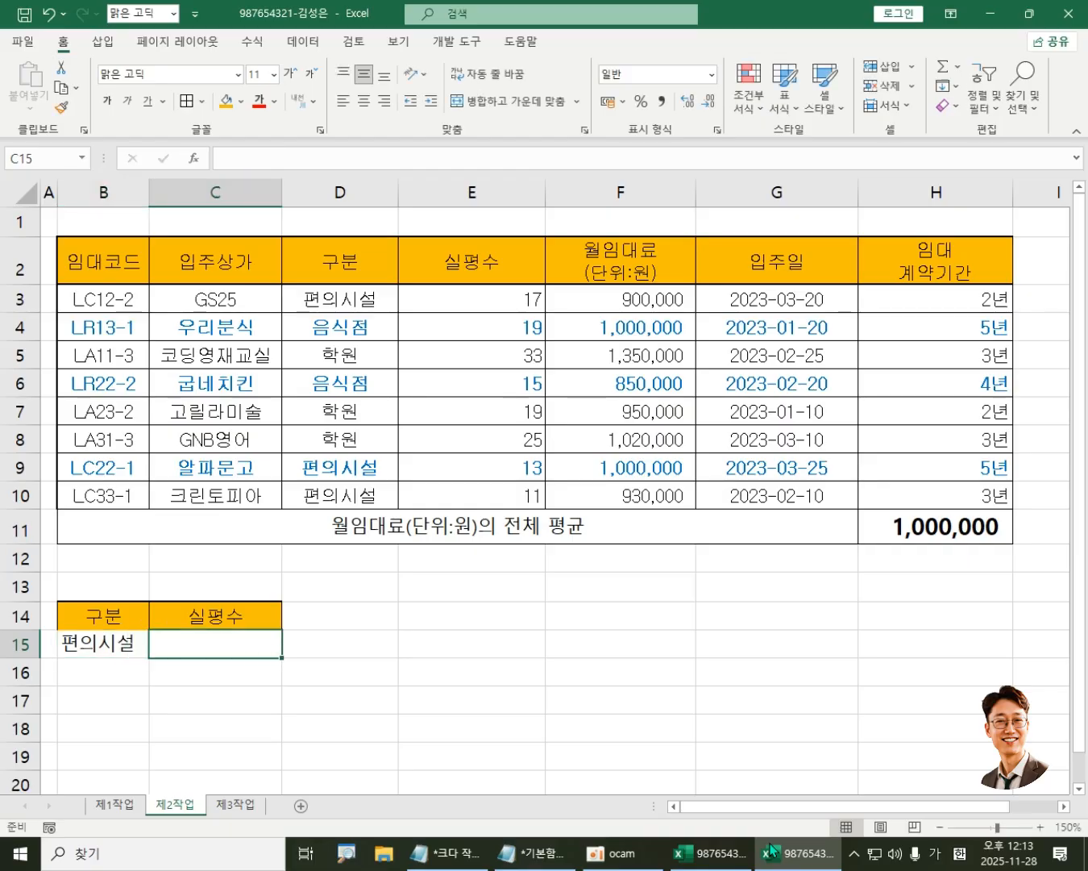
key("Down")
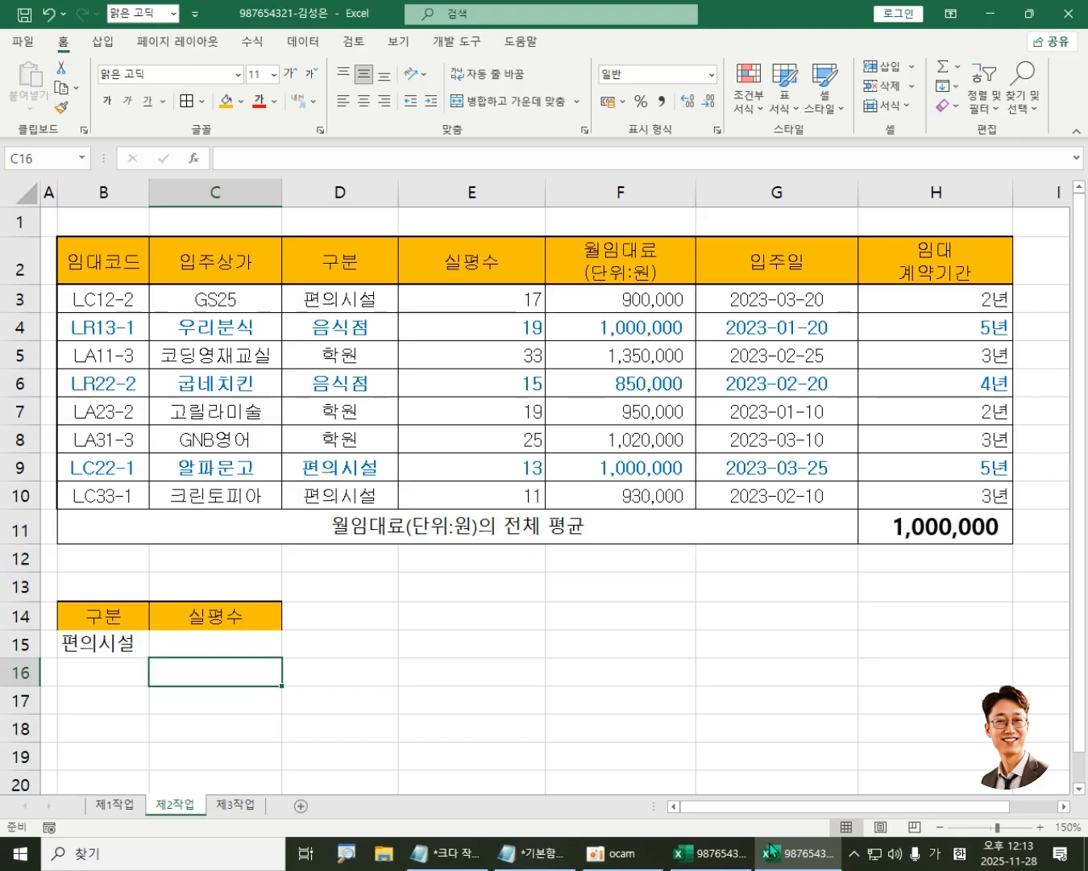
type("<1")
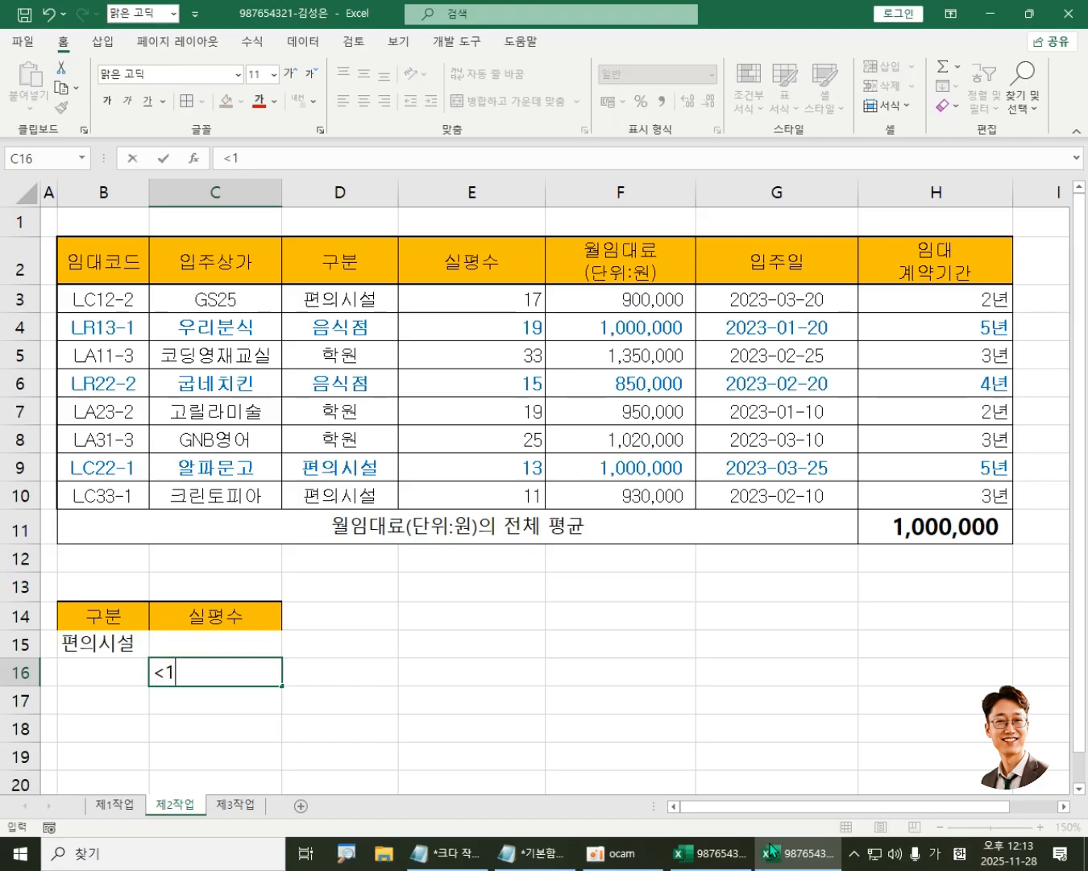
type("5")
key("Return")
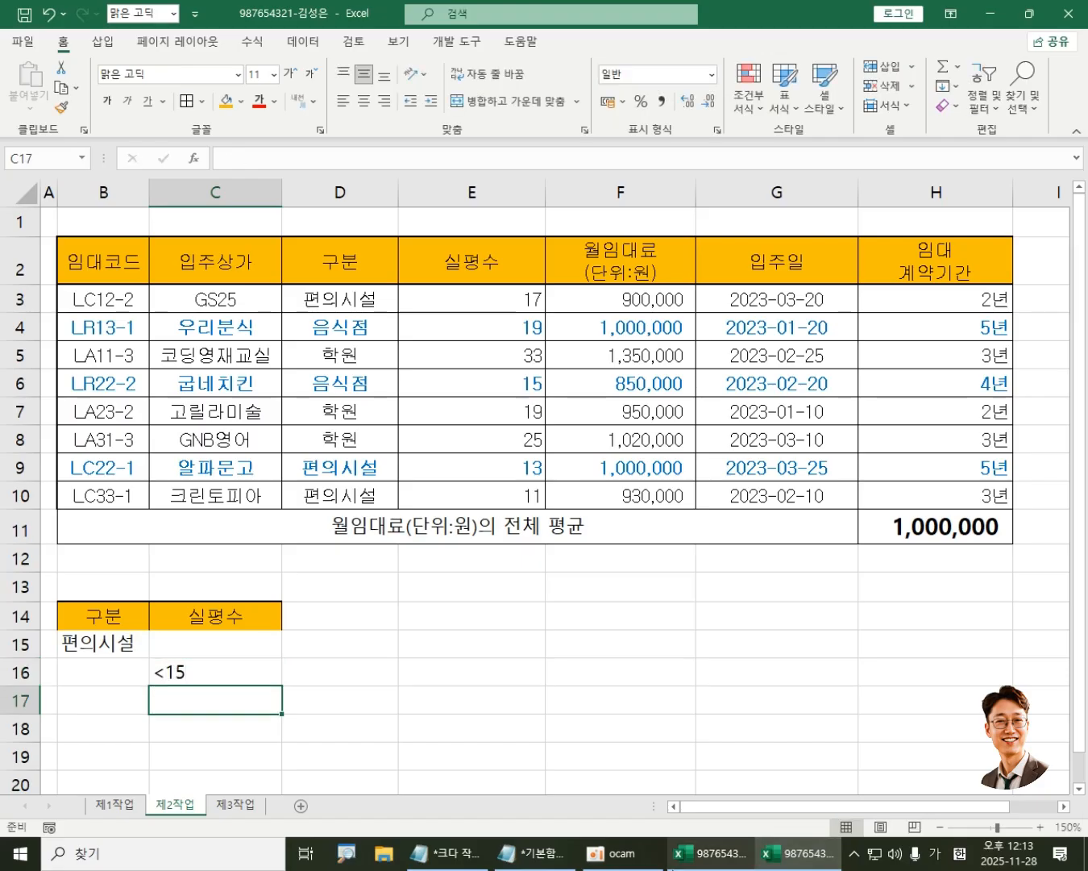
left_click(474, 749)
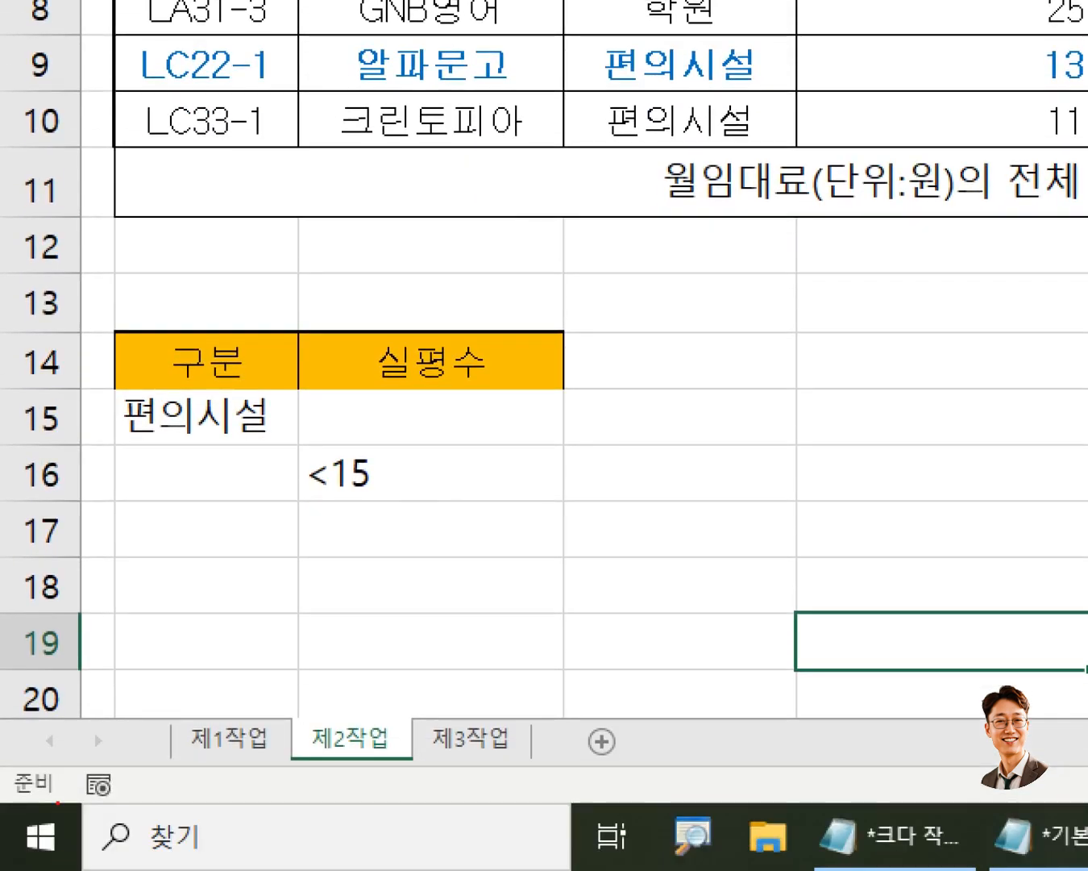
mouse_move(79, 295)
left_mouse_down()
mouse_move(83, 440)
mouse_move(656, 555)
mouse_move(583, 593)
left_mouse_up()
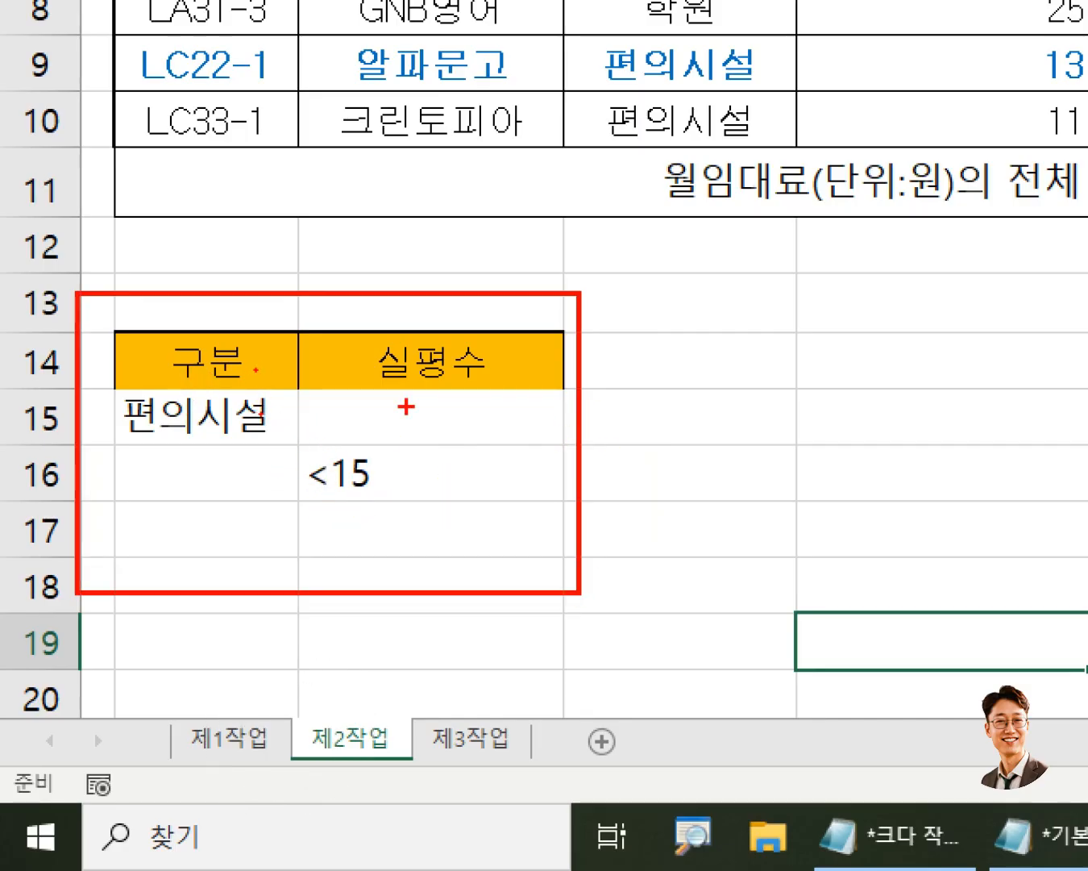
left_click_drag(379, 382, 501, 393)
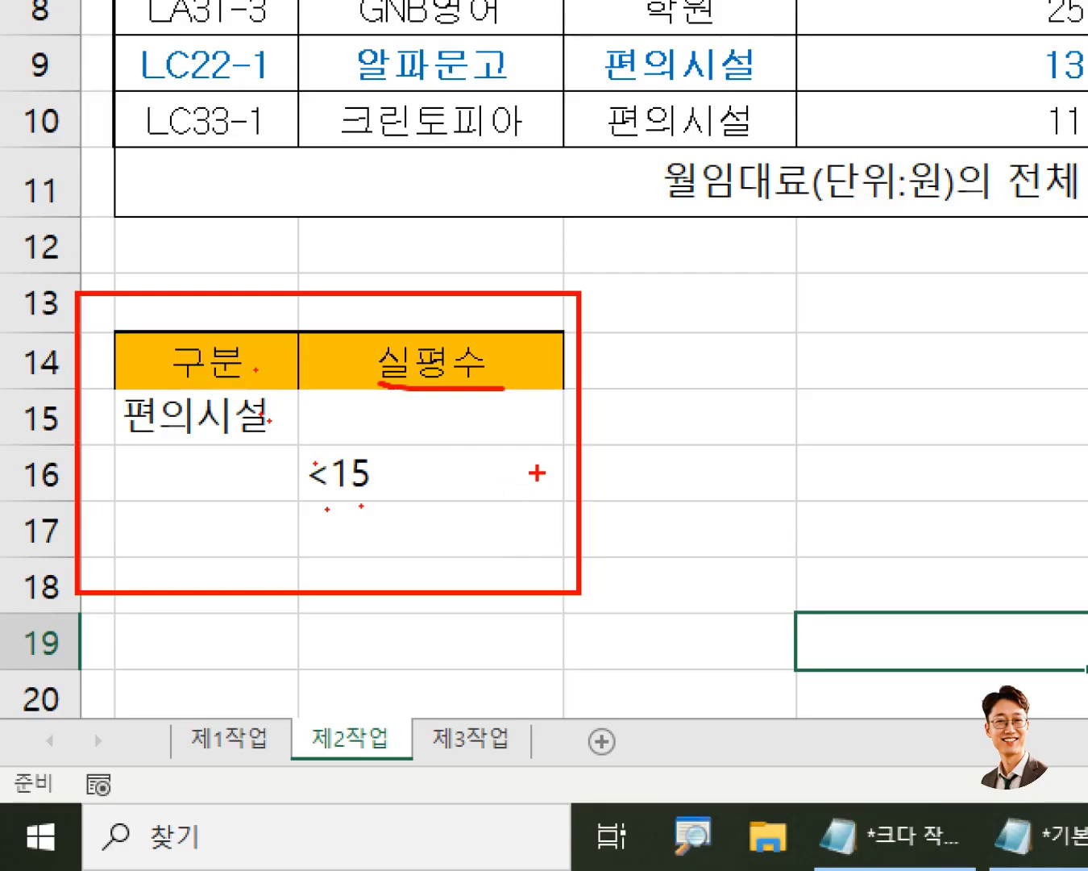
key("Escape")
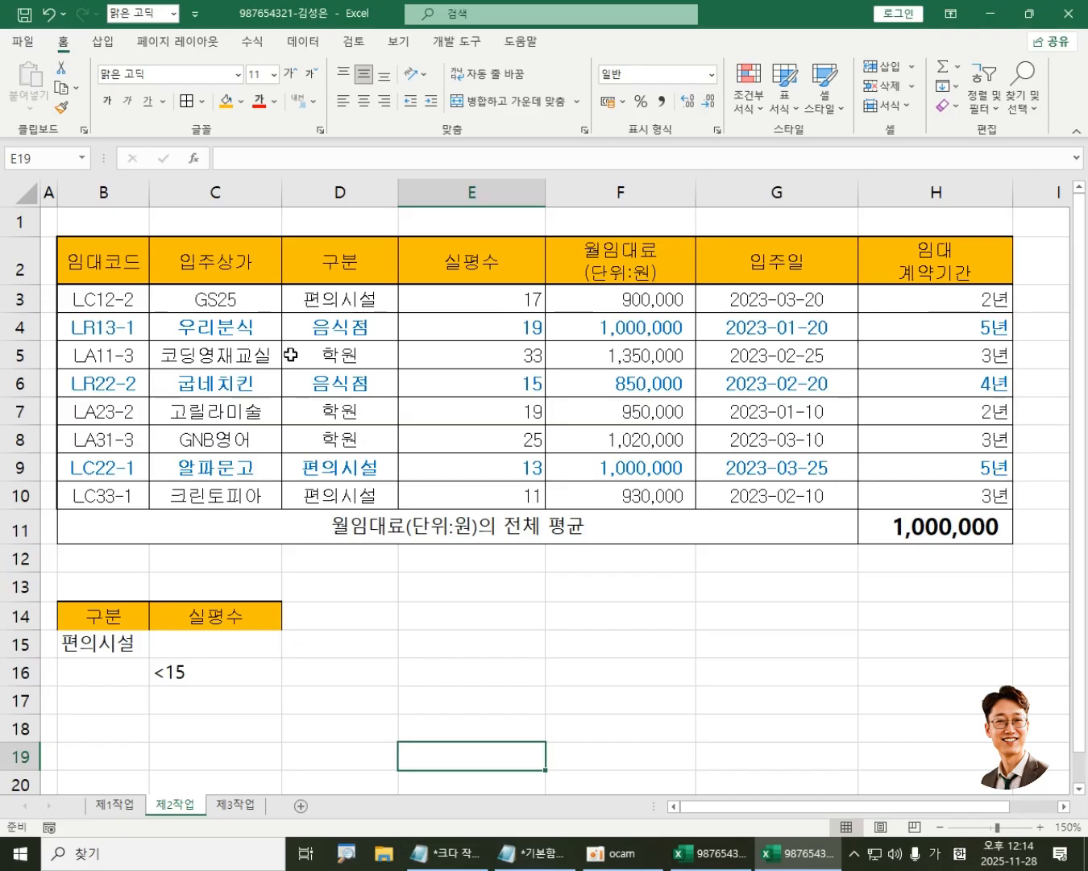
Step: Copy the 임대코드, 입주상가, 월임대료(단위:원) and 입주일 headers from row 2 to B18:E18
left_click(104, 251)
left_click(156, 261)
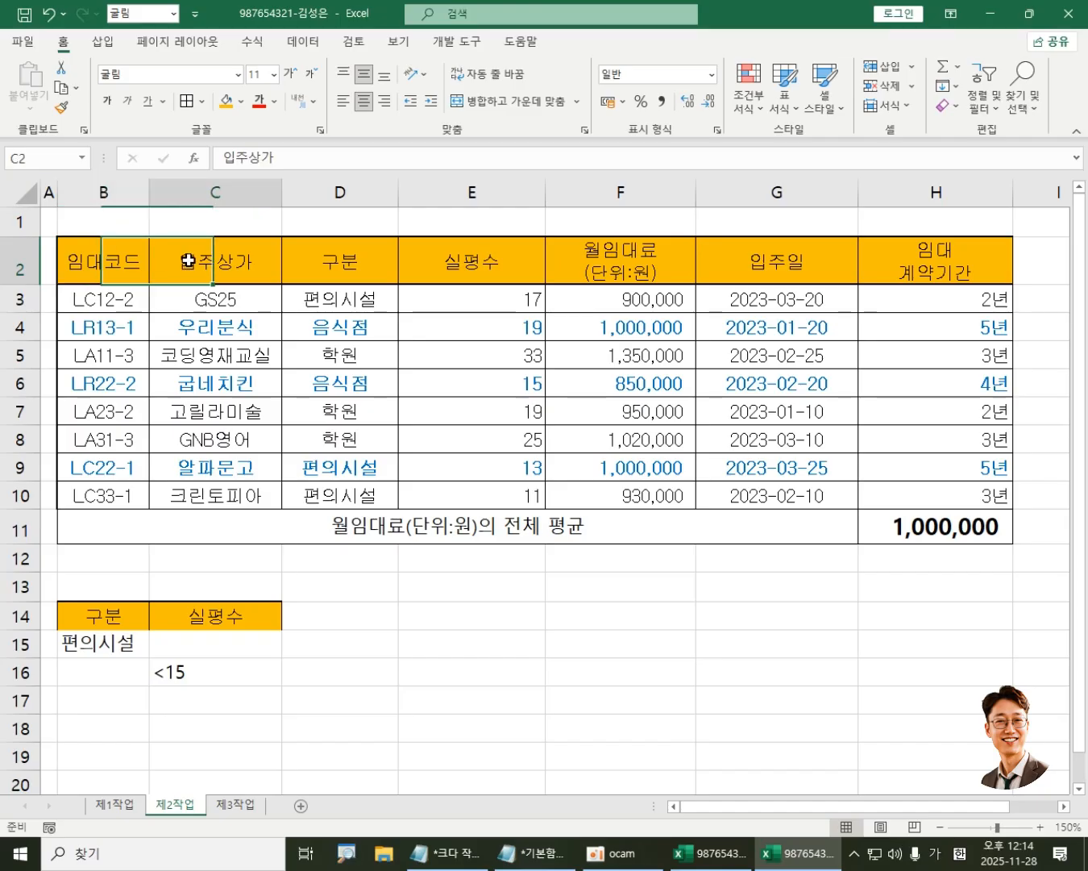
left_click_drag(115, 262, 241, 255)
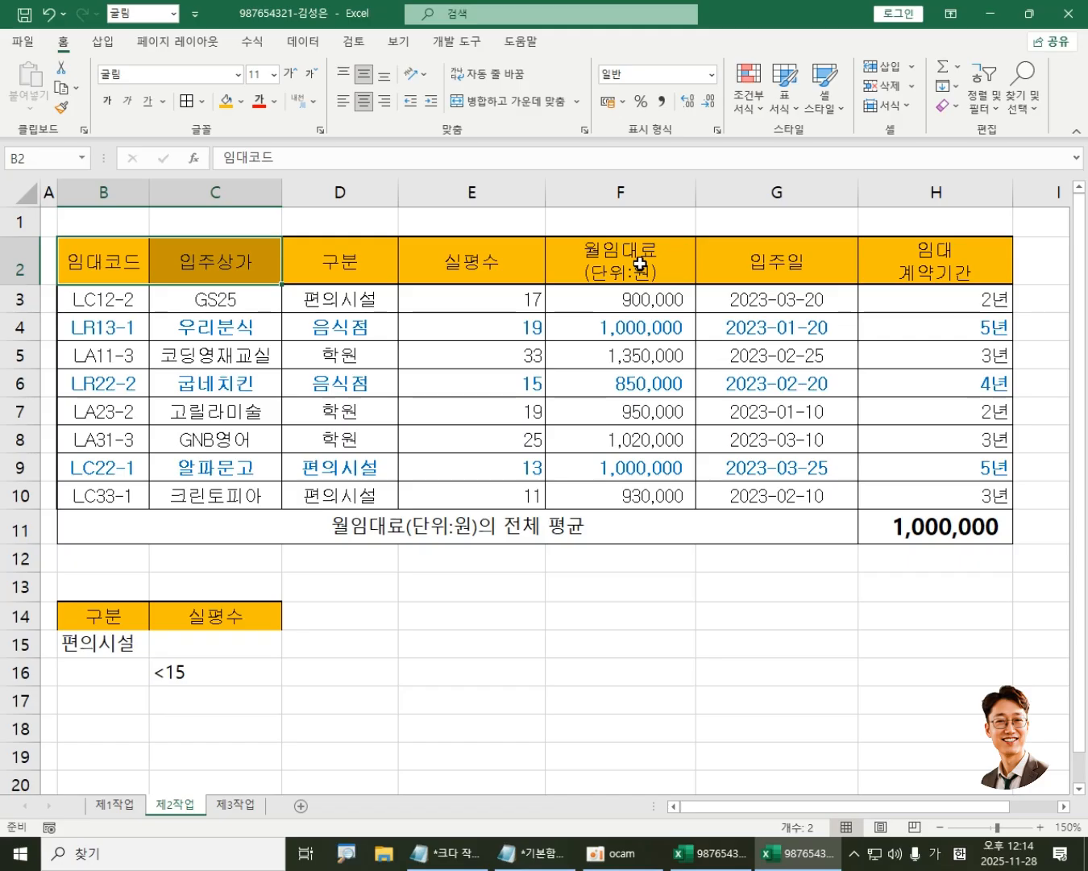
left_click_drag(641, 264, 746, 270, "ctrl")
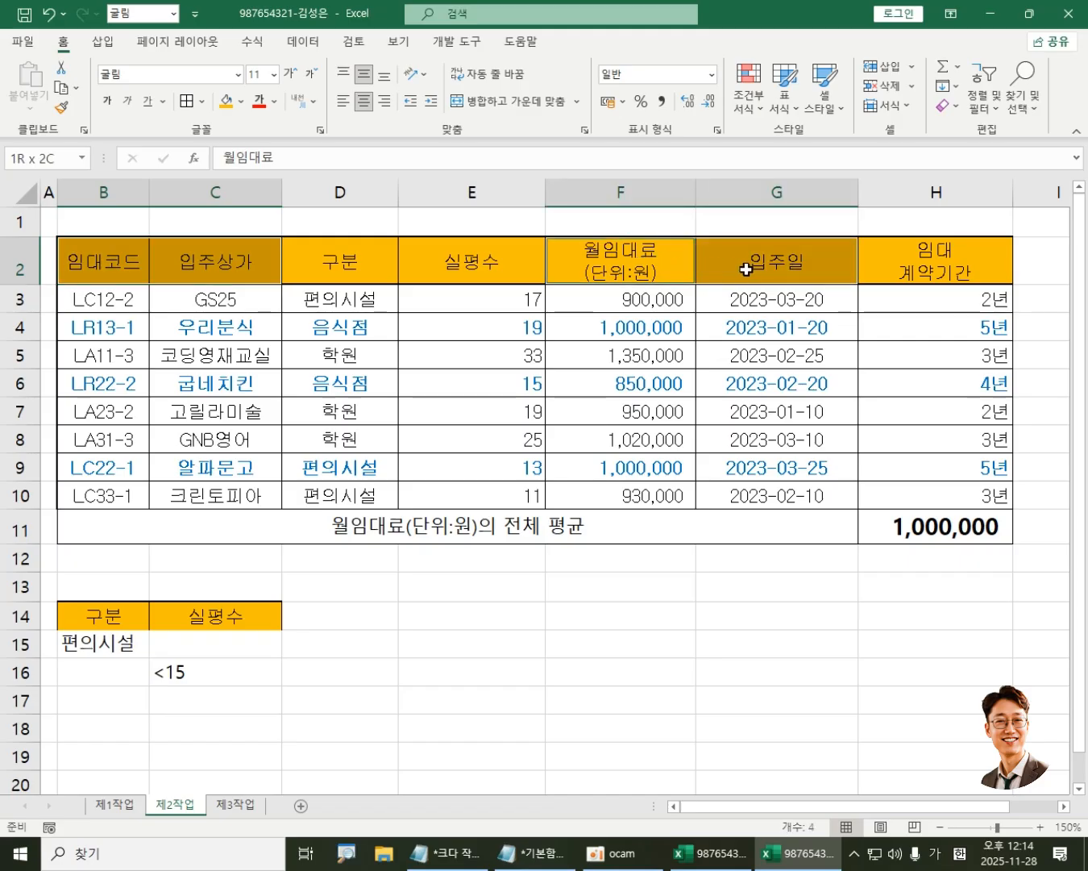
left_click_drag(112, 259, 214, 260)
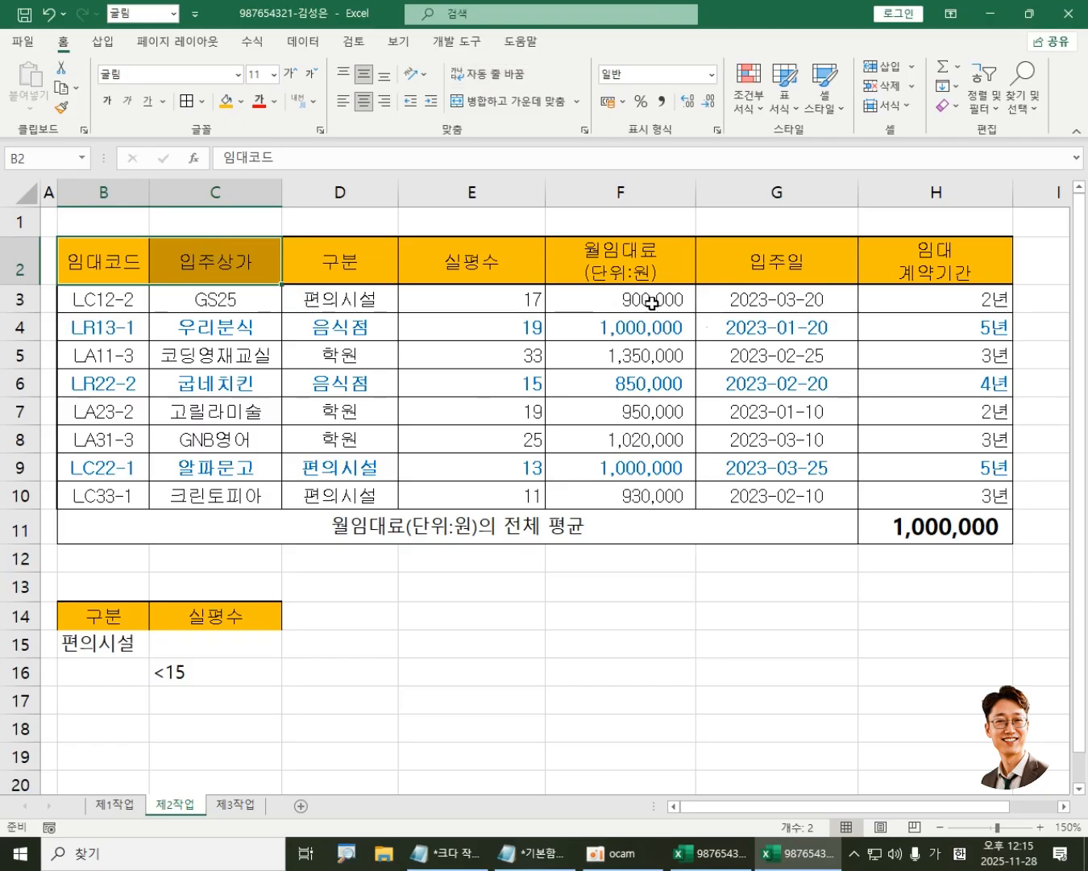
left_click_drag(629, 262, 784, 258, "ctrl")
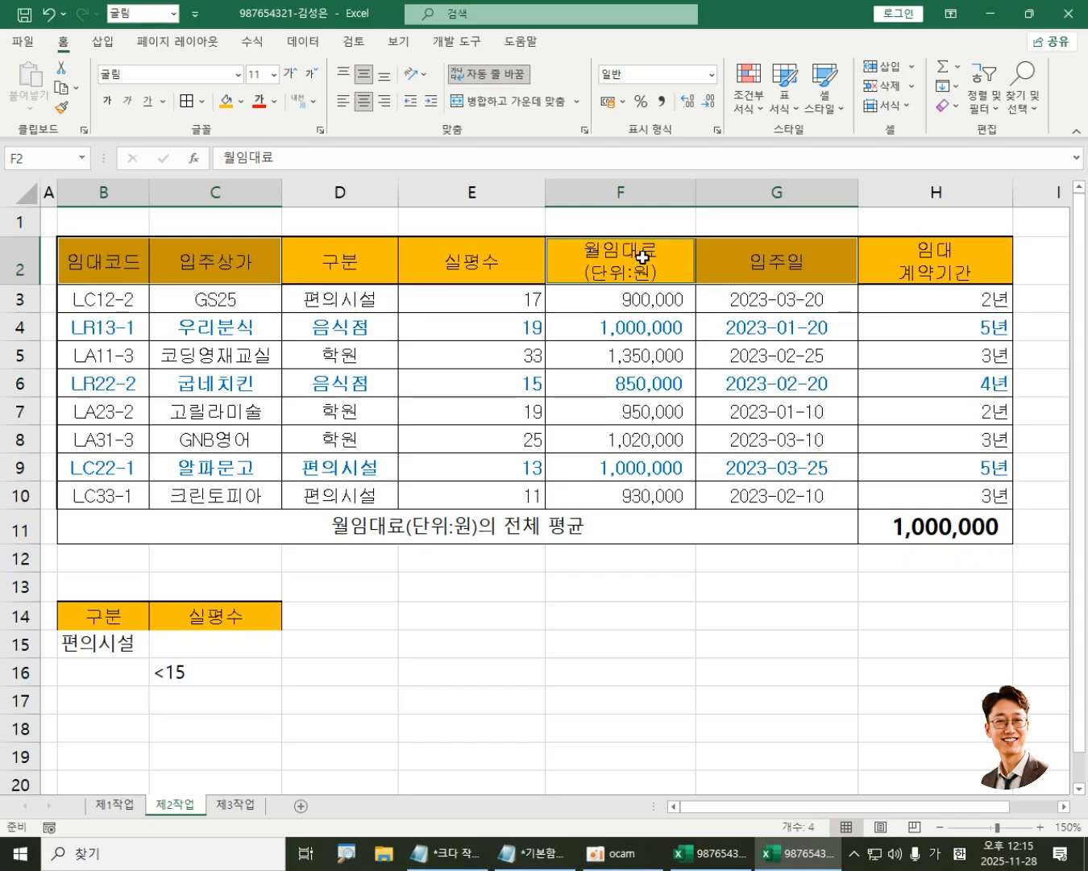
left_click(62, 86)
scroll(280, 538, "down", 3)
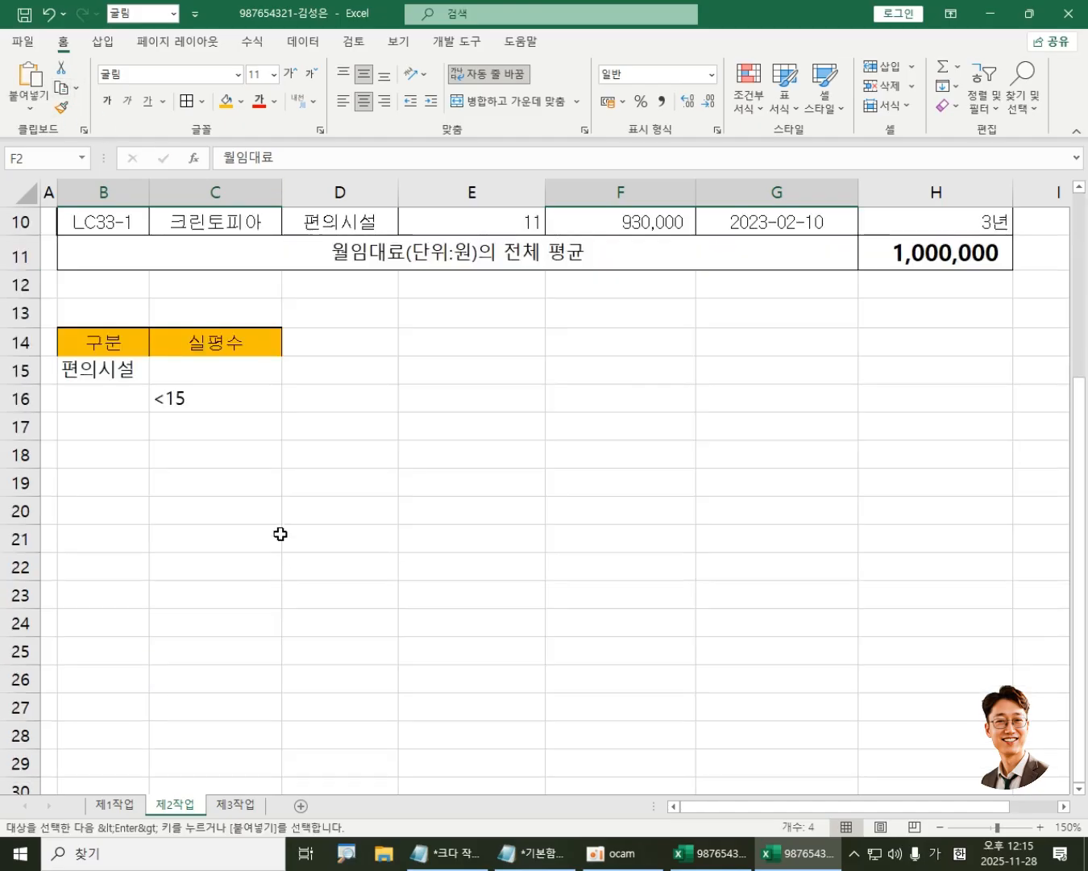
left_click(117, 456)
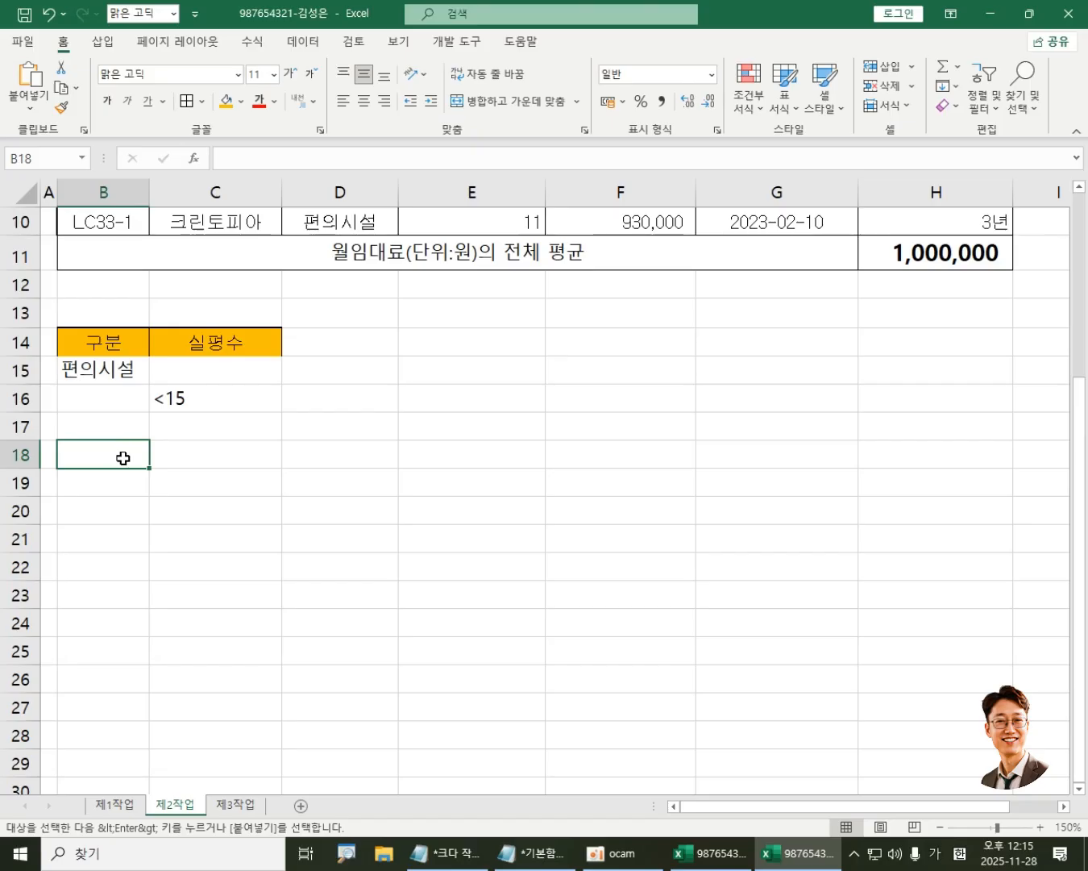
left_click(30, 77)
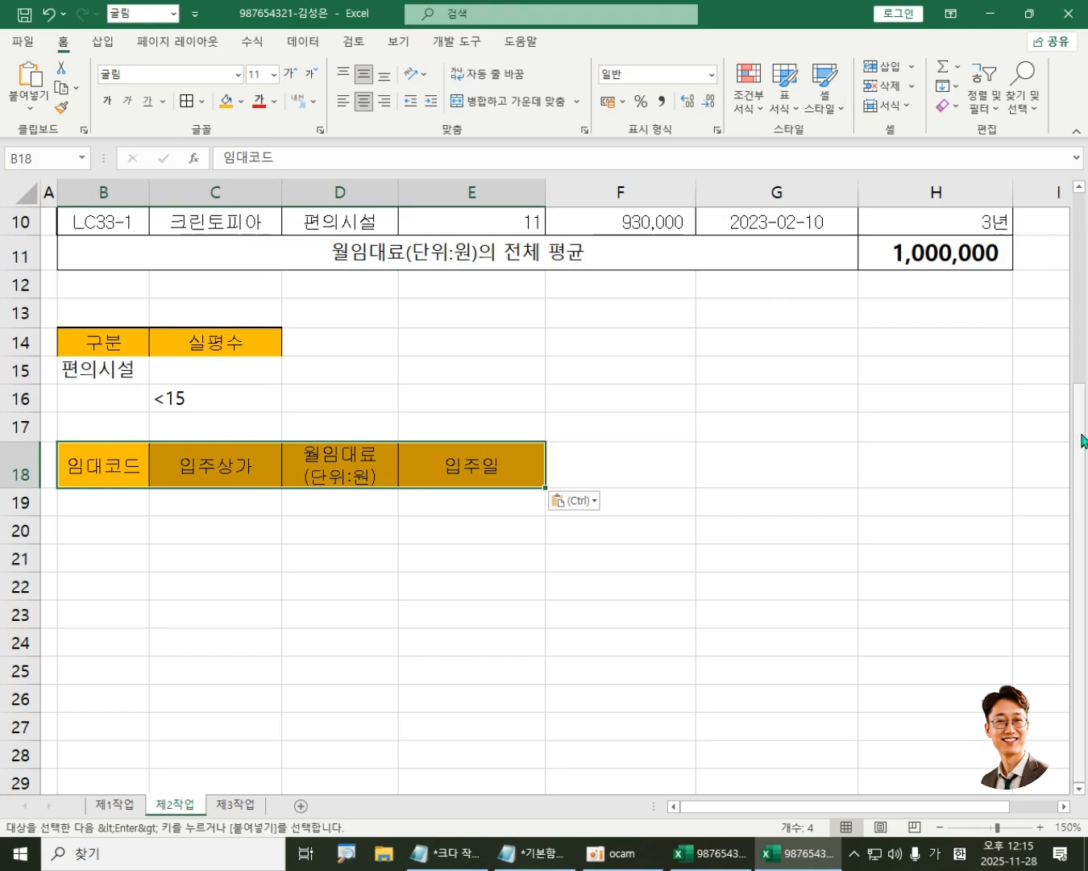
Step: Start an advanced filter (고급 필터) on the table range B2:H10 with its results copied to another location (다른 장소에 복사)
left_click_drag(1084, 441, 1065, 250)
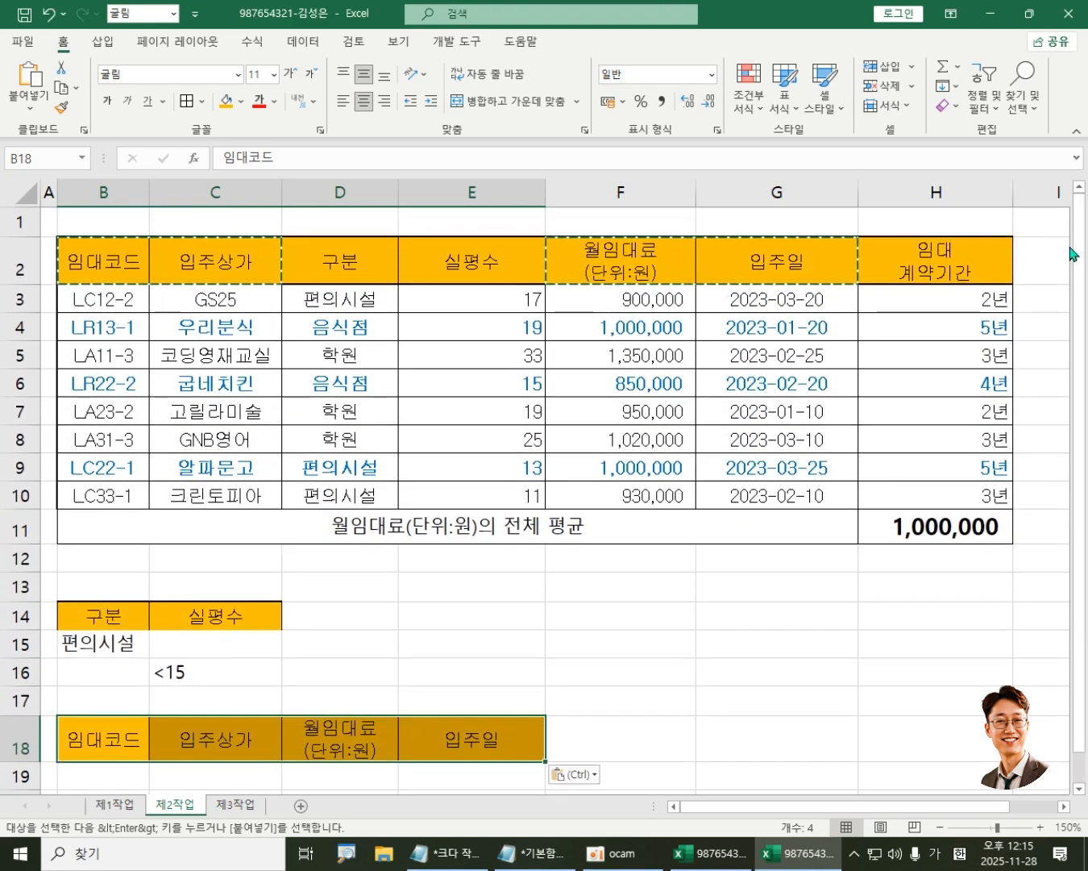
left_click(939, 828)
left_click(940, 828)
left_click(940, 828)
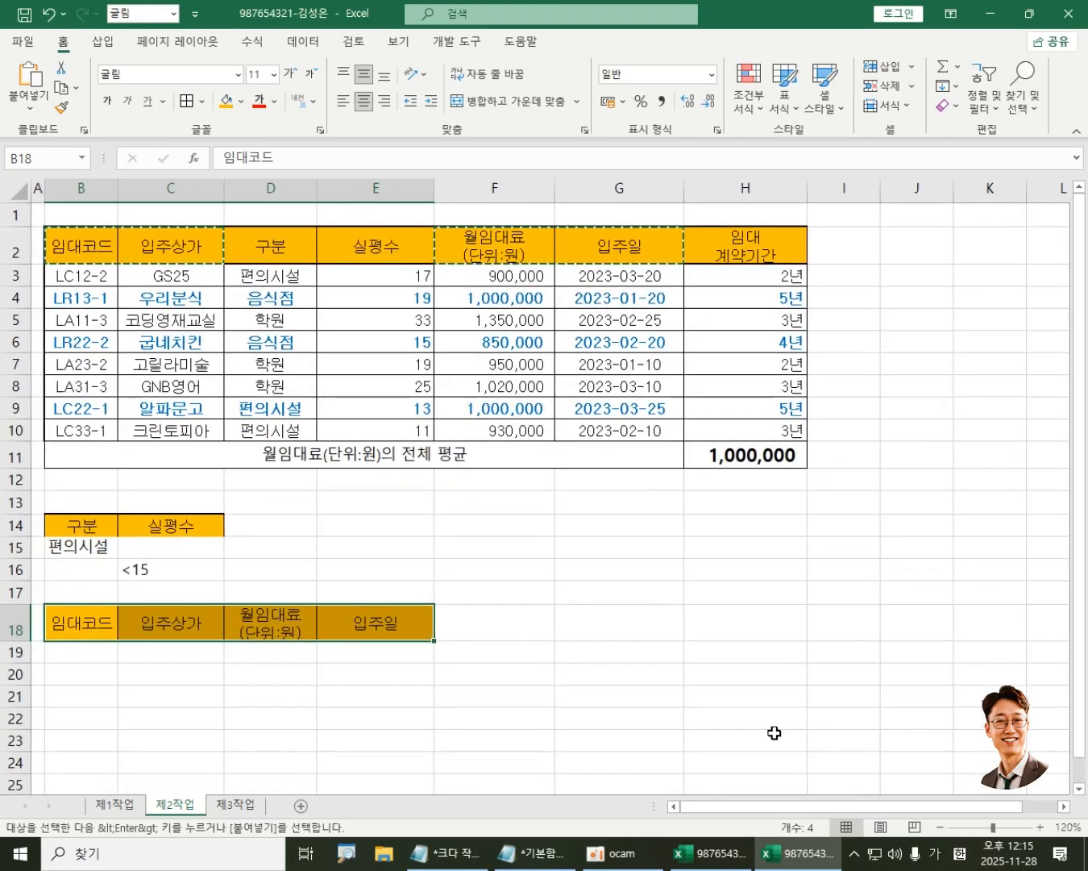
left_click(606, 591)
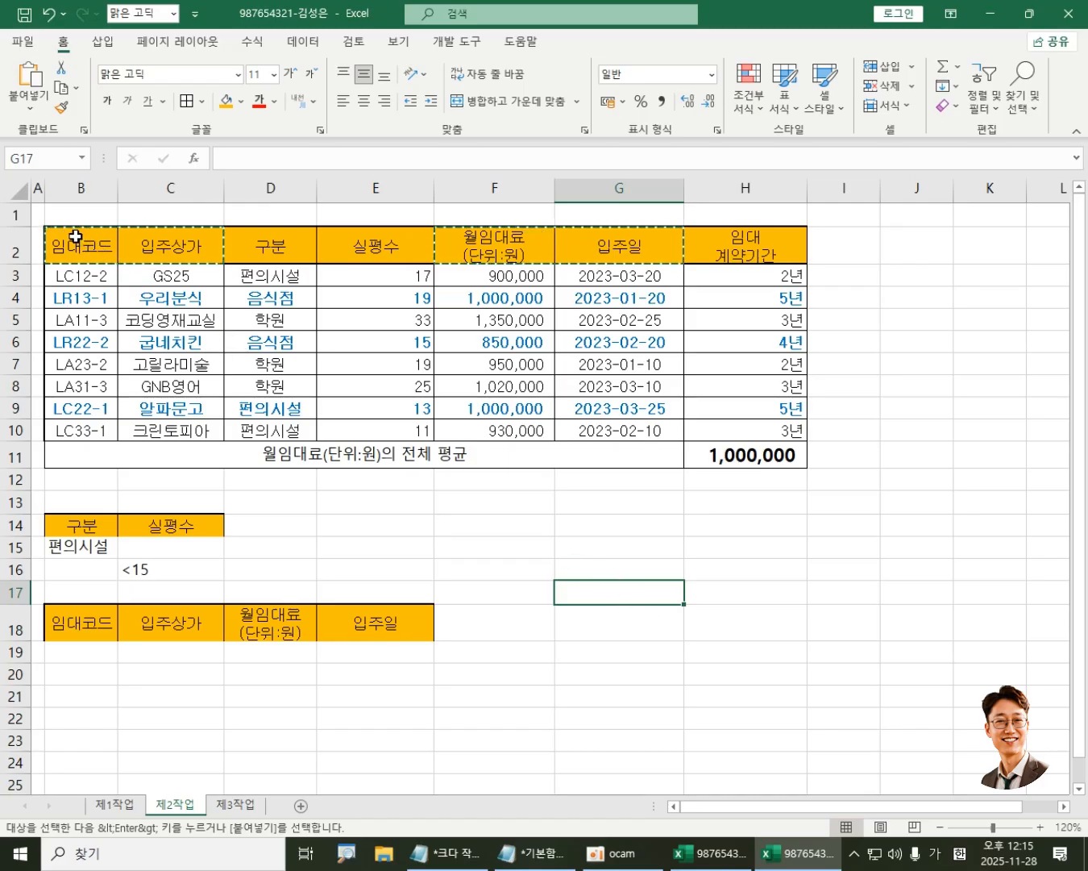
left_click_drag(74, 237, 789, 430)
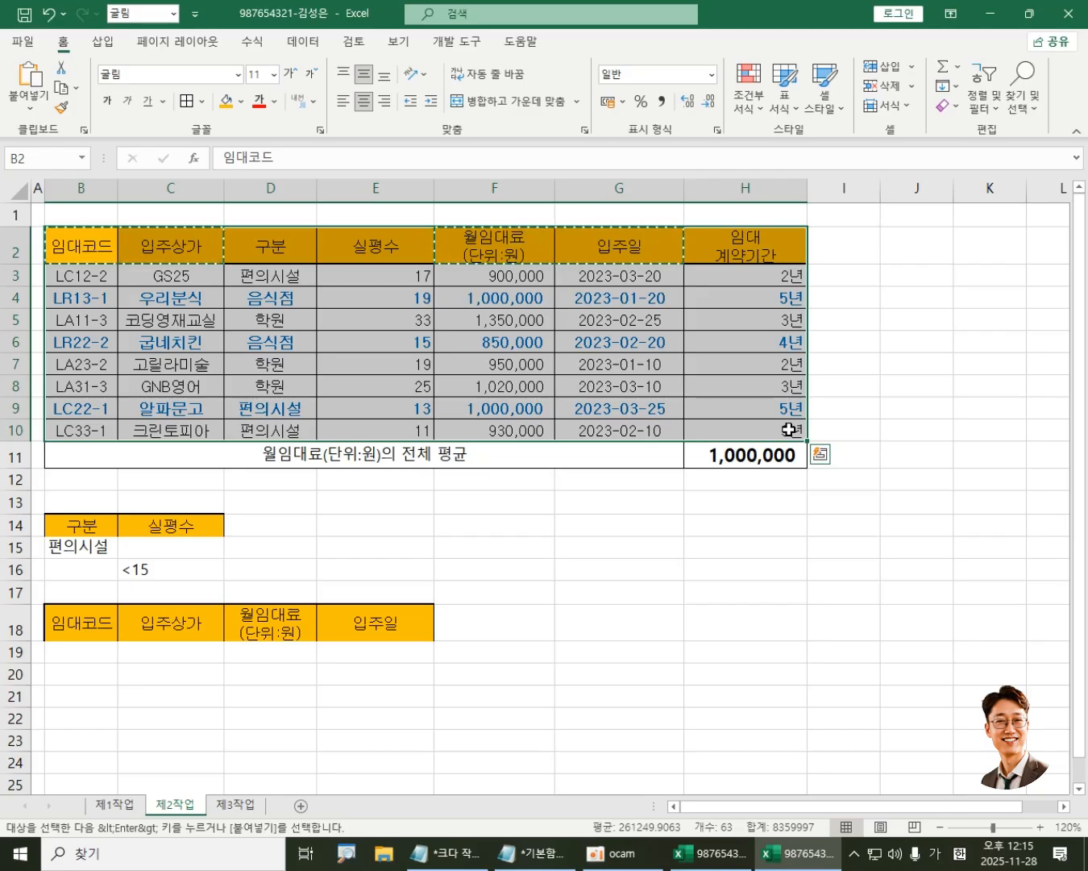
left_click(317, 46)
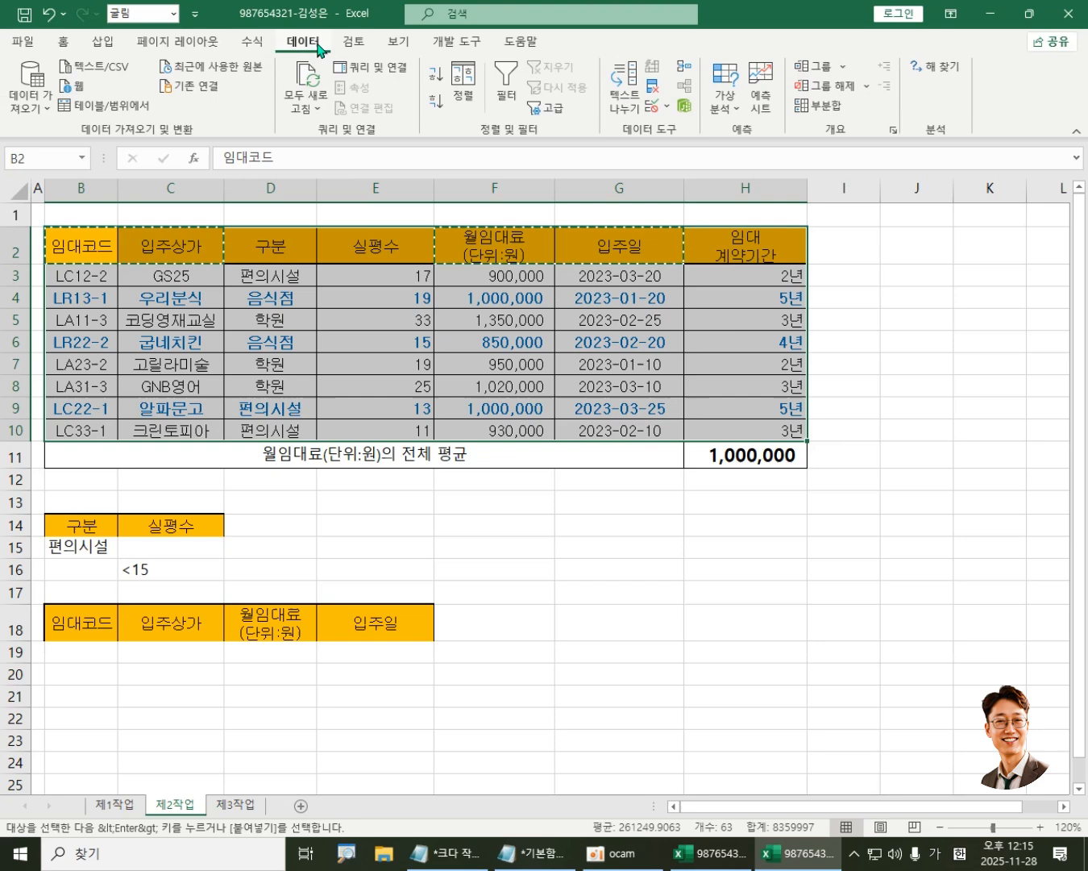
left_click(554, 106)
left_click_drag(564, 484, 366, 324)
left_click(495, 257)
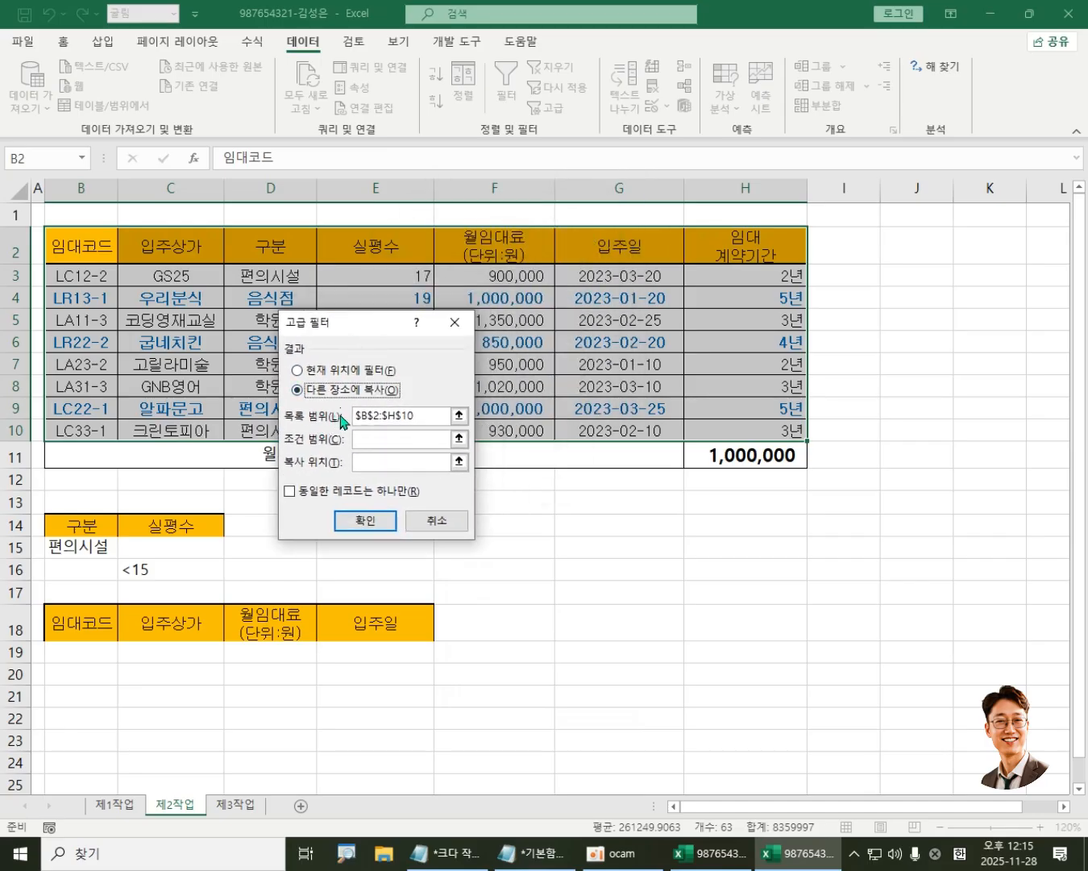
Step: Set the advanced filter's criteria range to $B$14:$C$16 and its copy destination to the headers in $B$18:$E$18
left_click(393, 437)
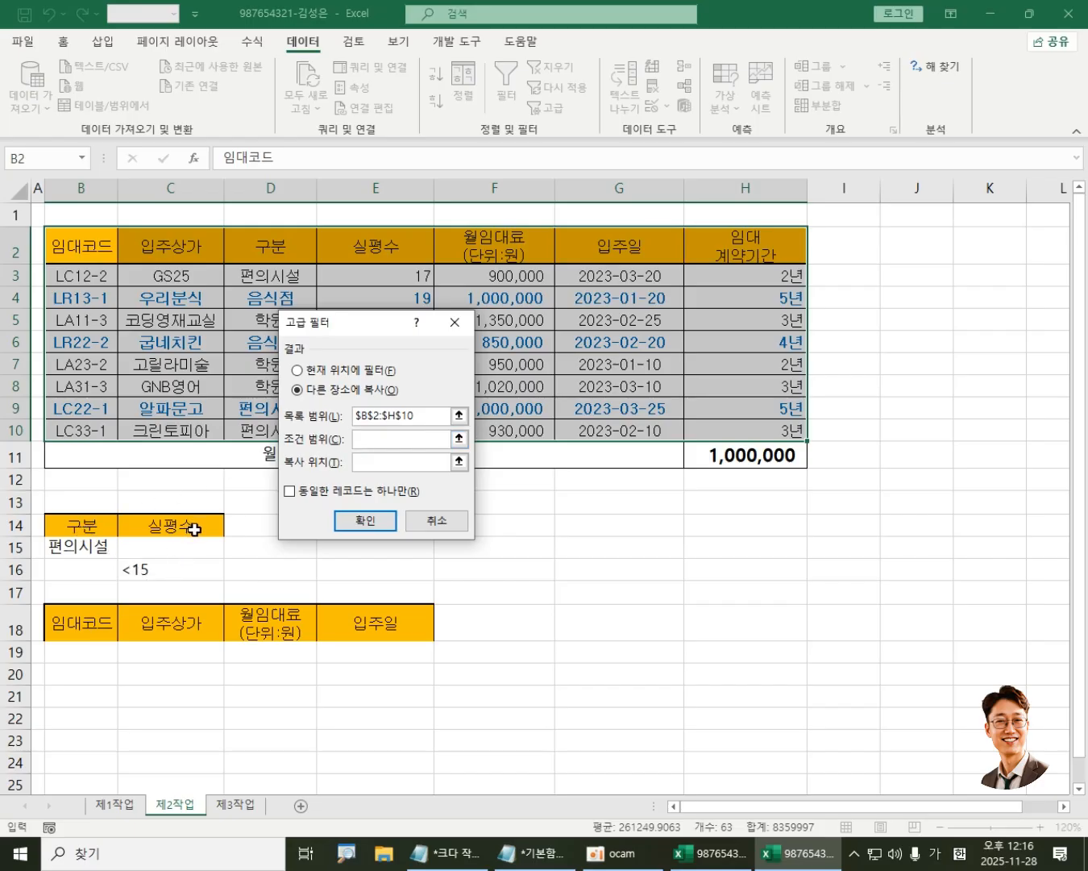
left_click_drag(87, 524, 217, 574)
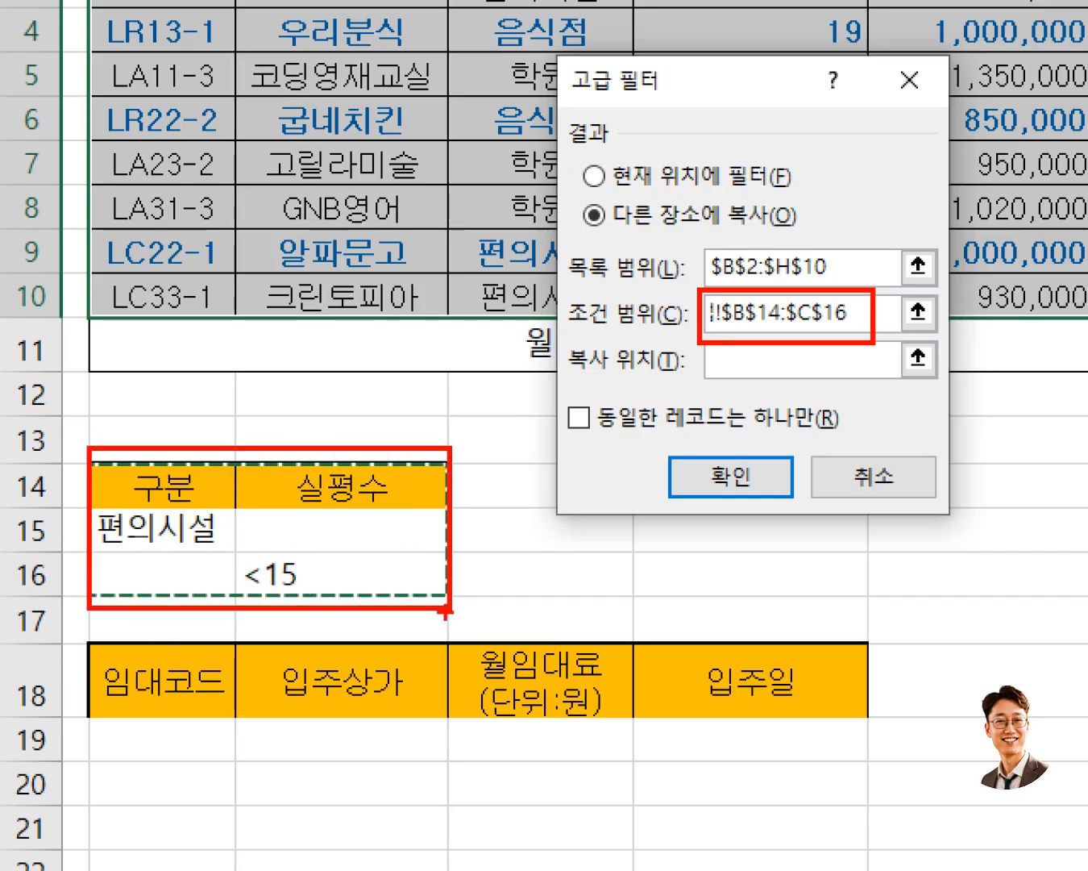
key("Escape")
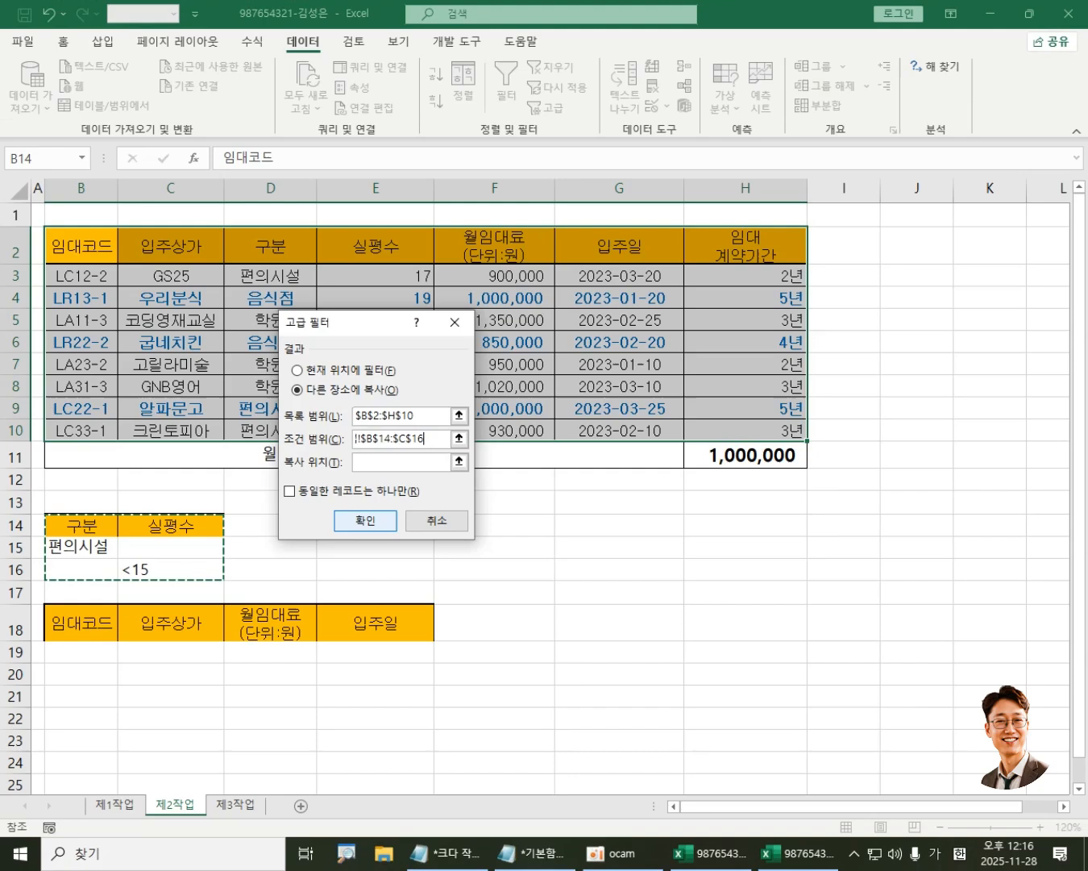
left_click(373, 469)
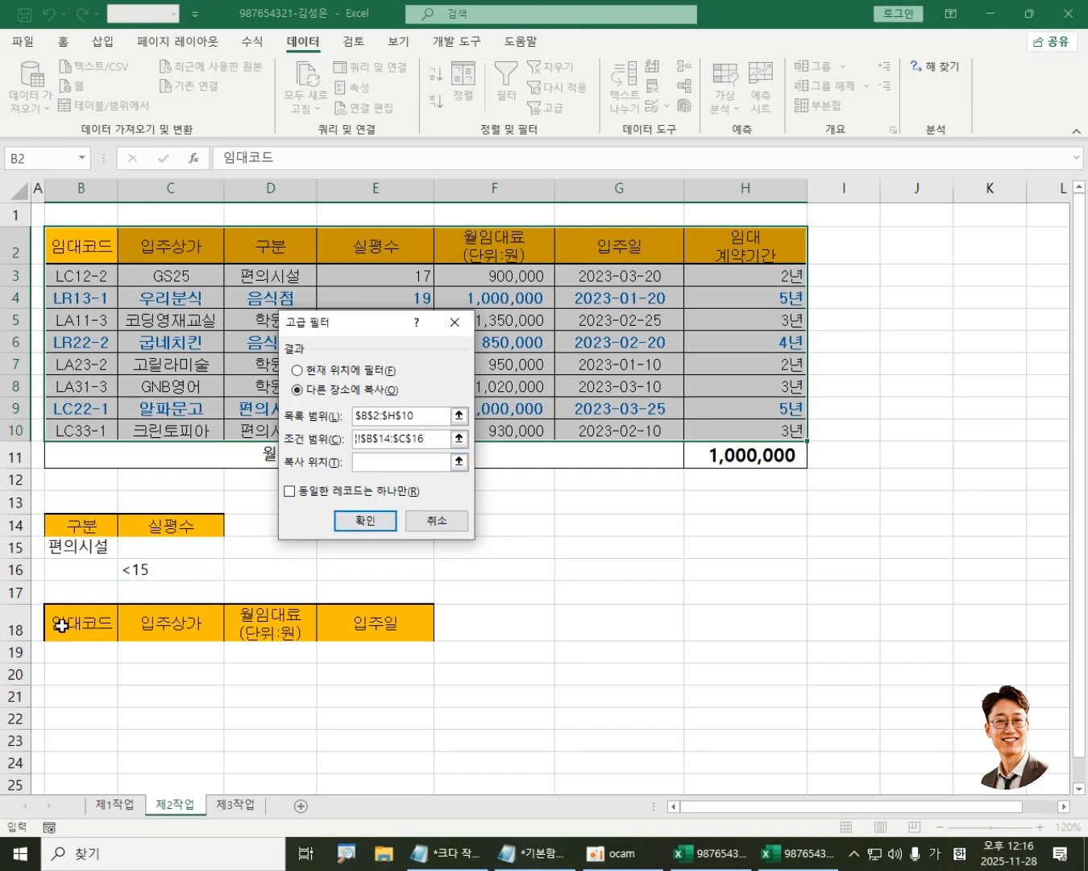
left_click_drag(61, 626, 336, 634)
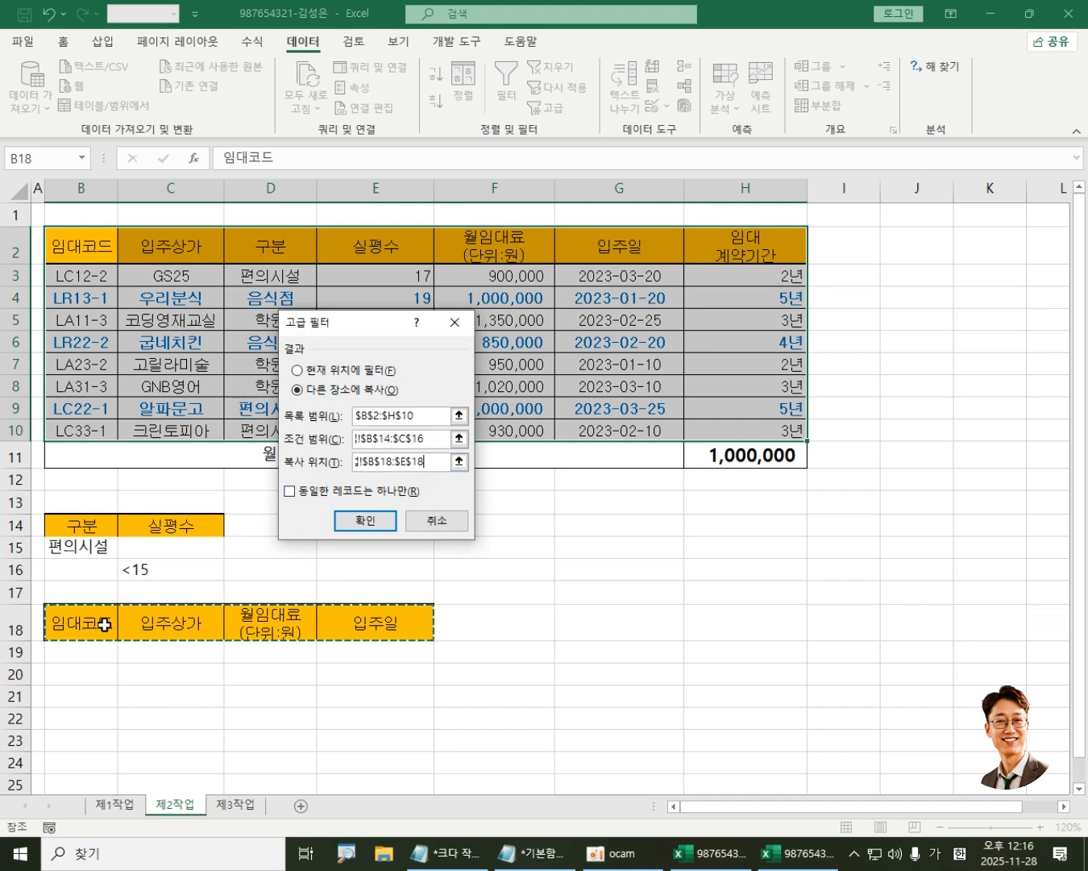
Step: Run the configured advanced filter to extract the matching lease records below the B18:E18 headers
left_click(375, 523)
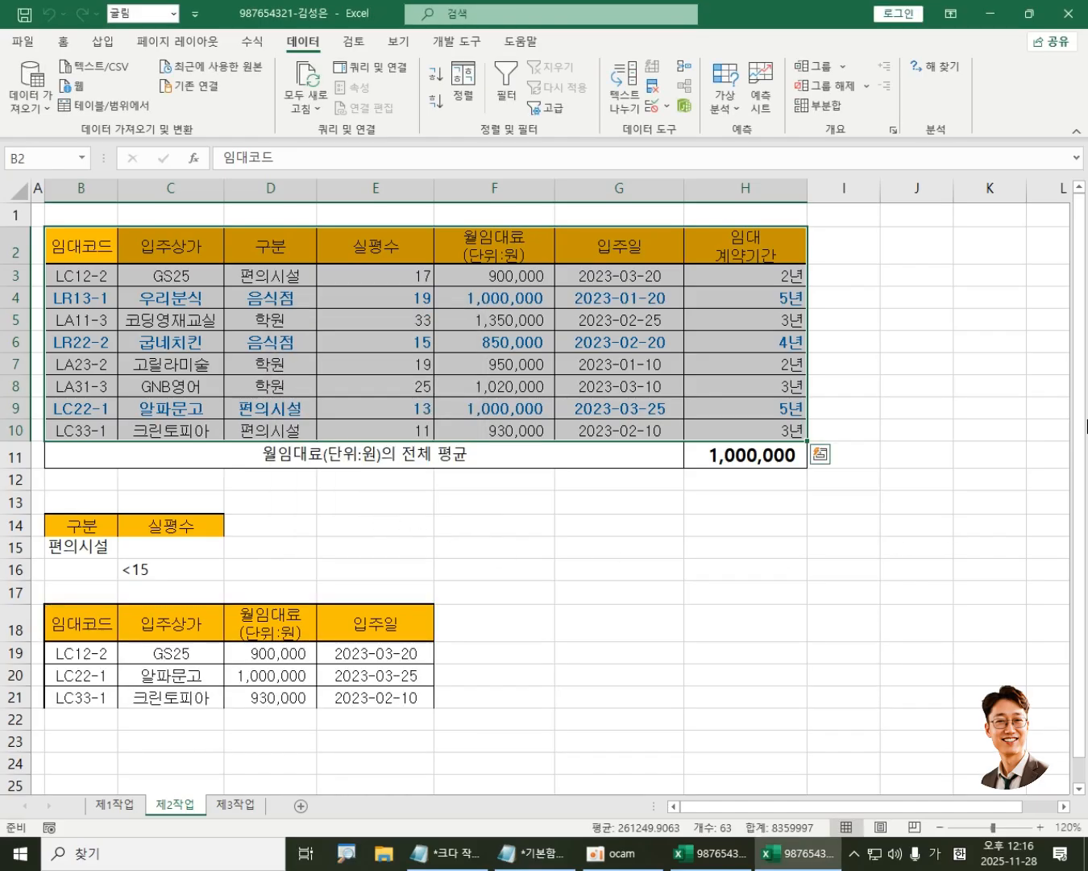
left_click_drag(1084, 424, 1086, 491)
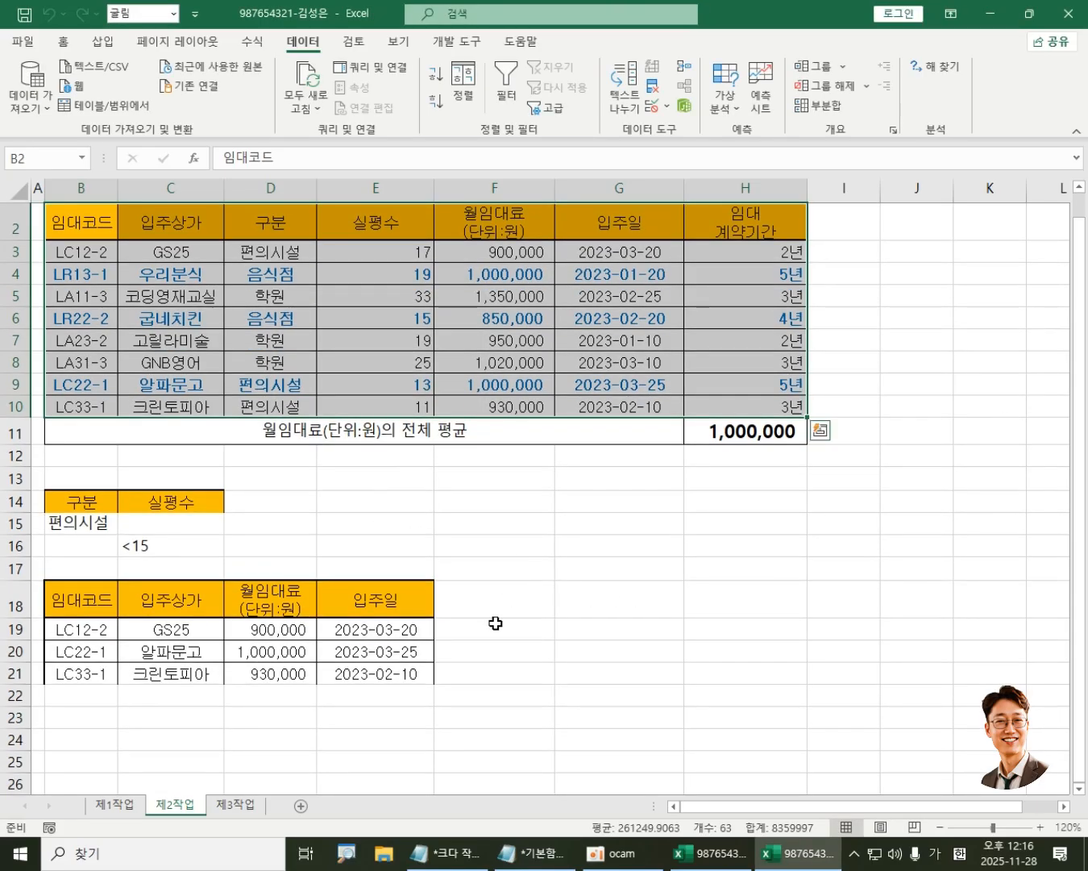
left_click(570, 669)
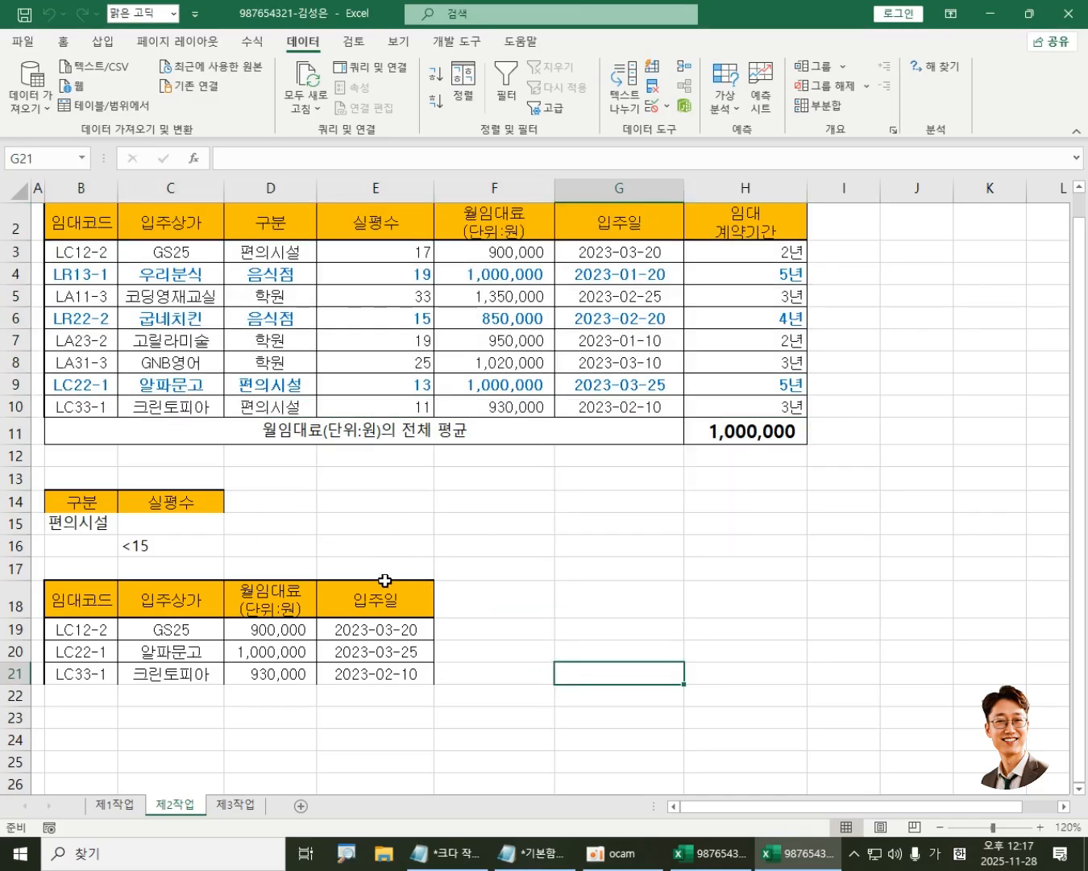
left_click(597, 542)
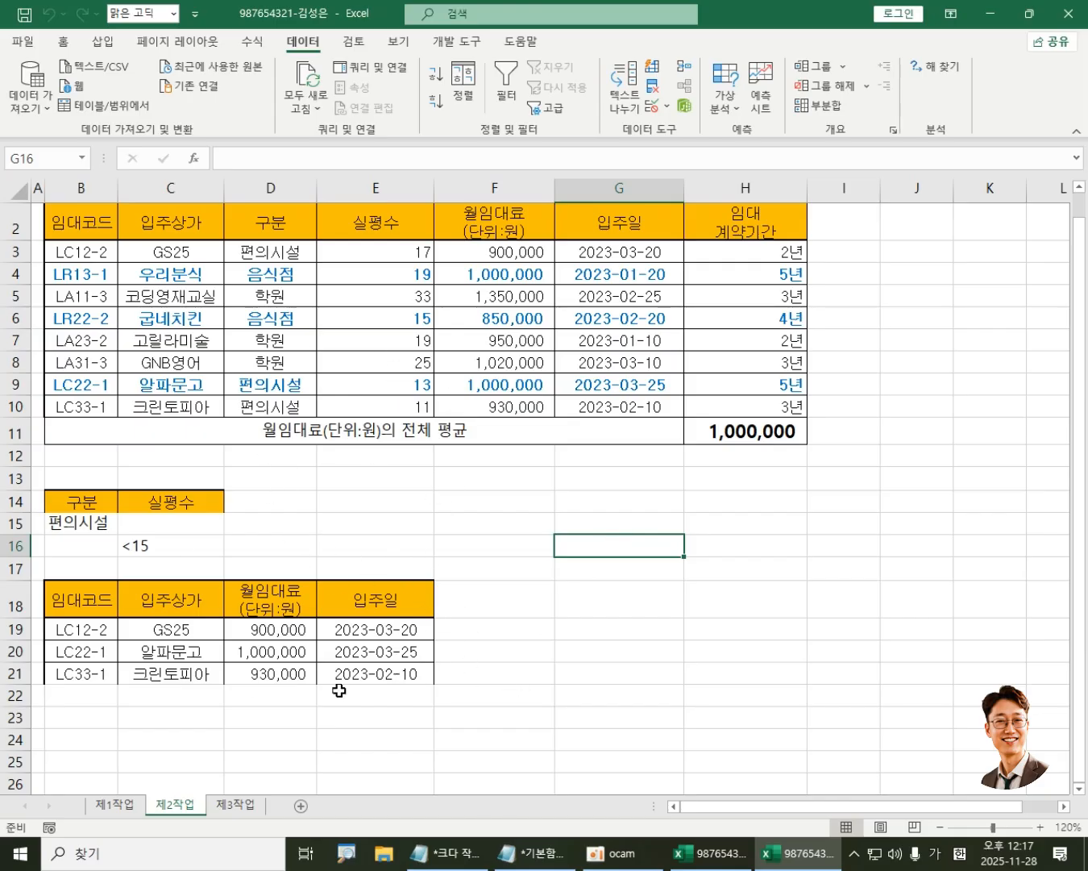
left_click(524, 649)
left_click(518, 600)
left_click(517, 499)
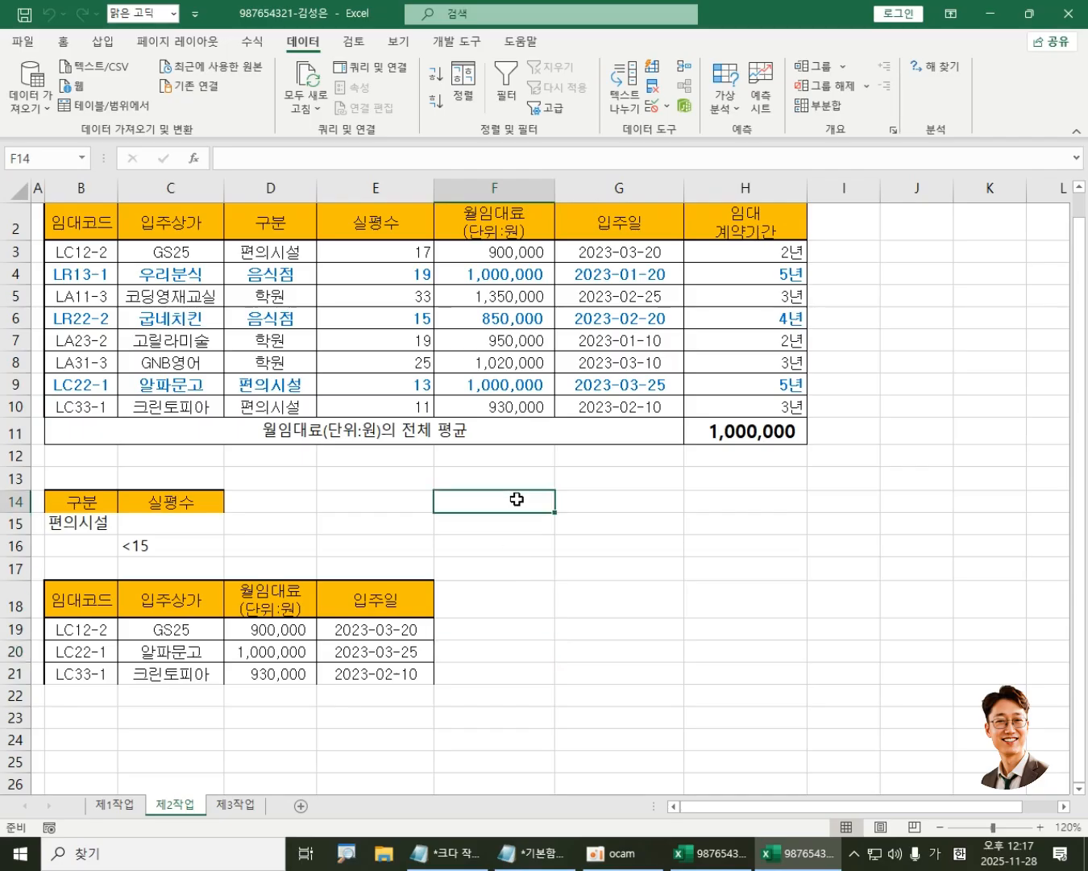
left_click(524, 632)
left_click(528, 526)
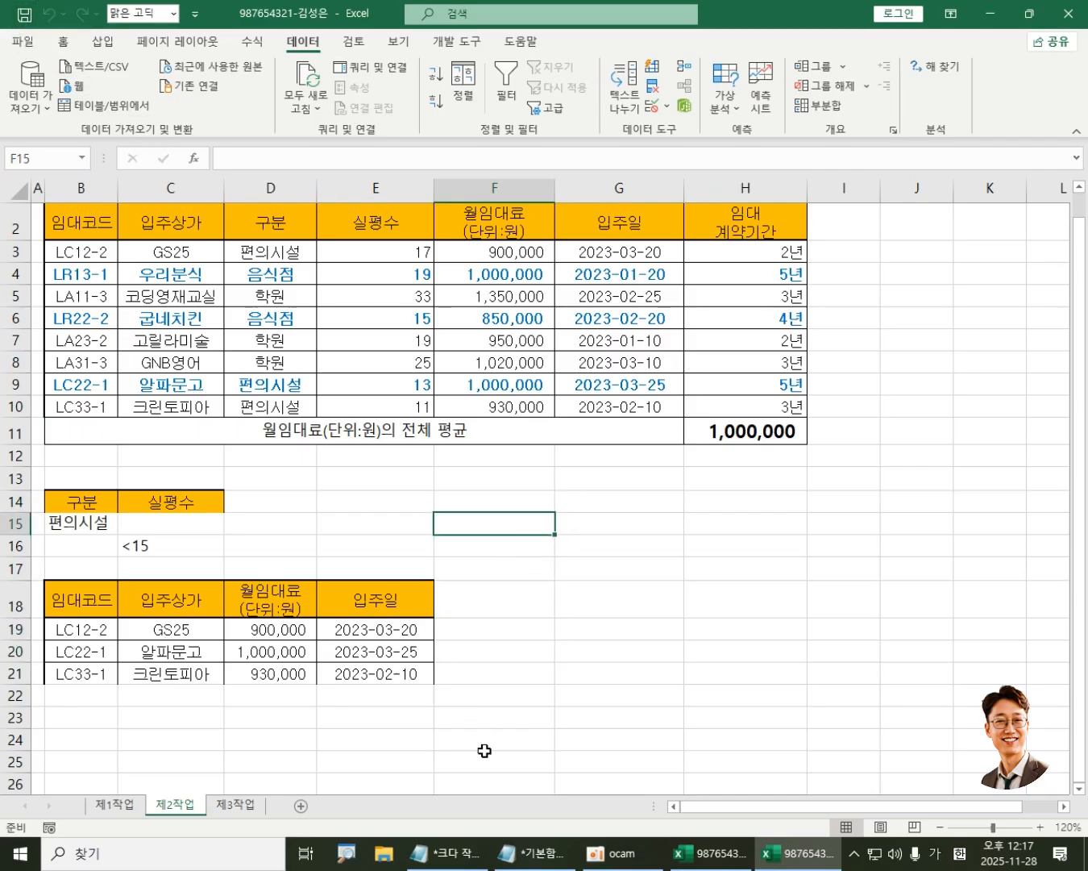
left_click(621, 853)
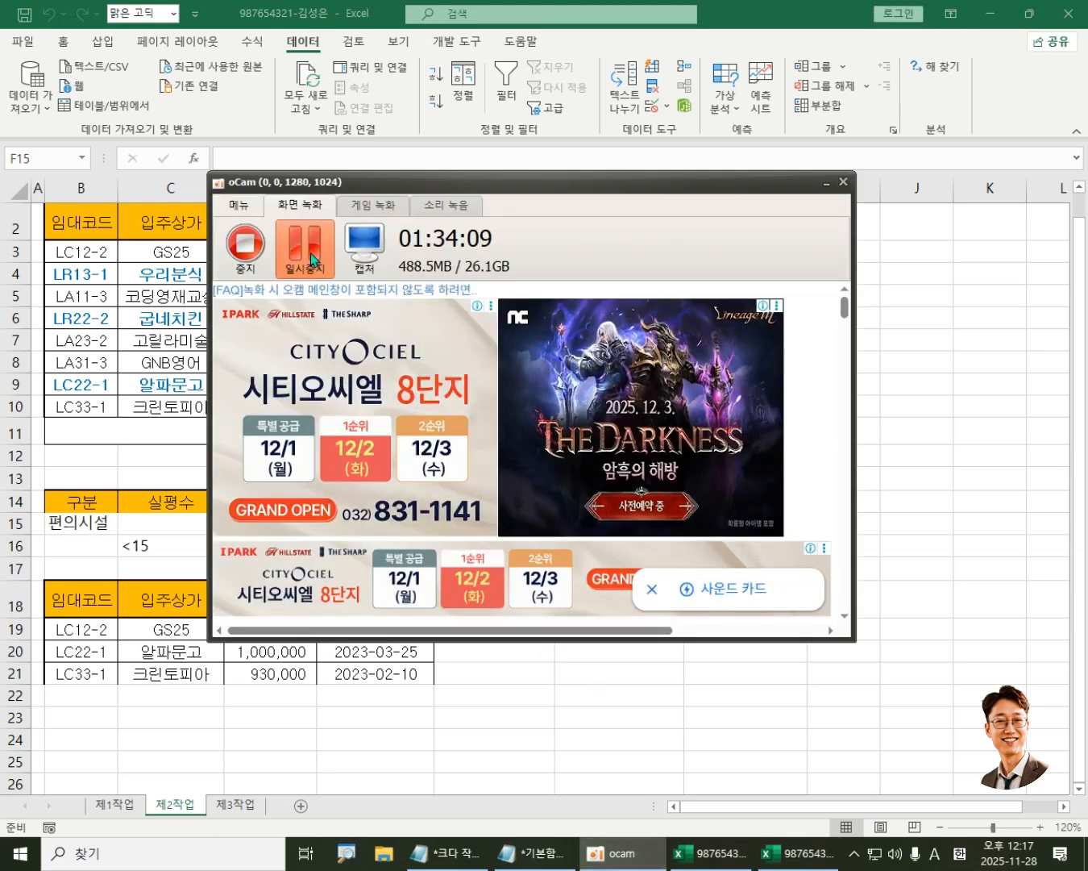
left_click(313, 254)
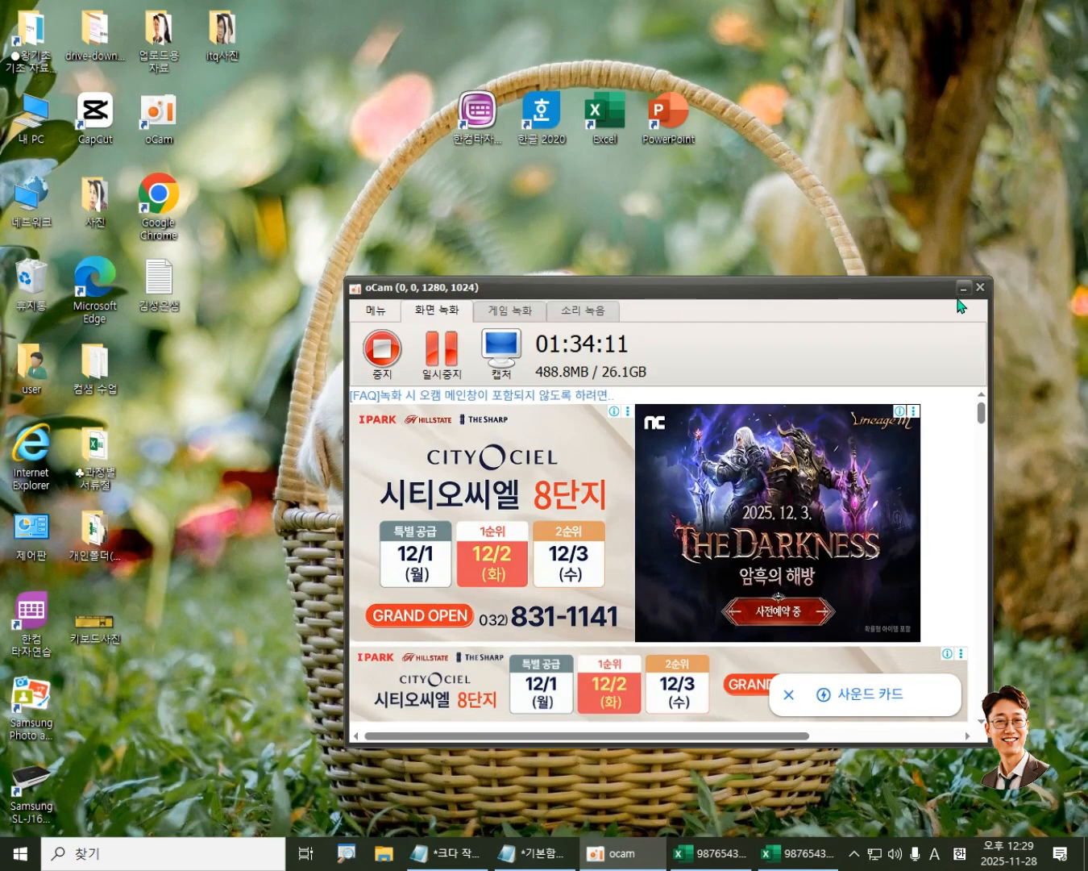
left_click(963, 289)
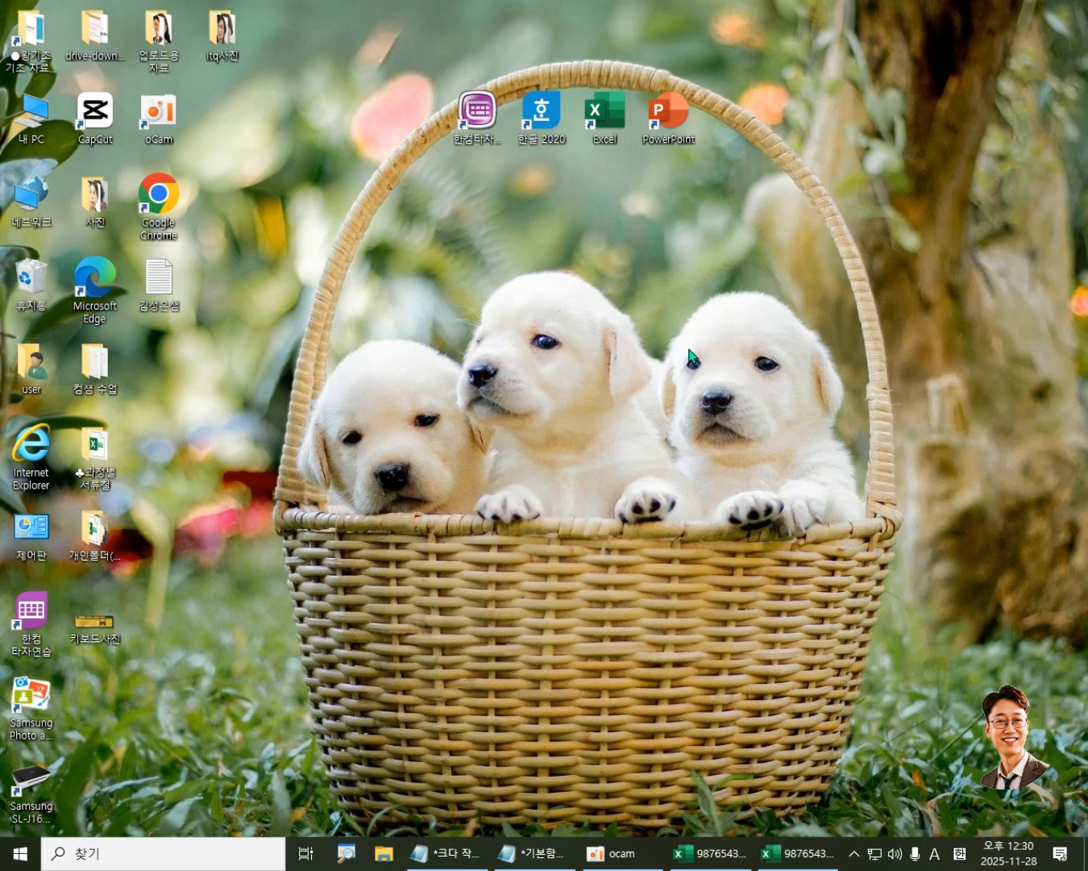
Step: Switch back to the lease workbook in Excel and go to the 제1작업 sheet
left_click(799, 853)
left_click(574, 571)
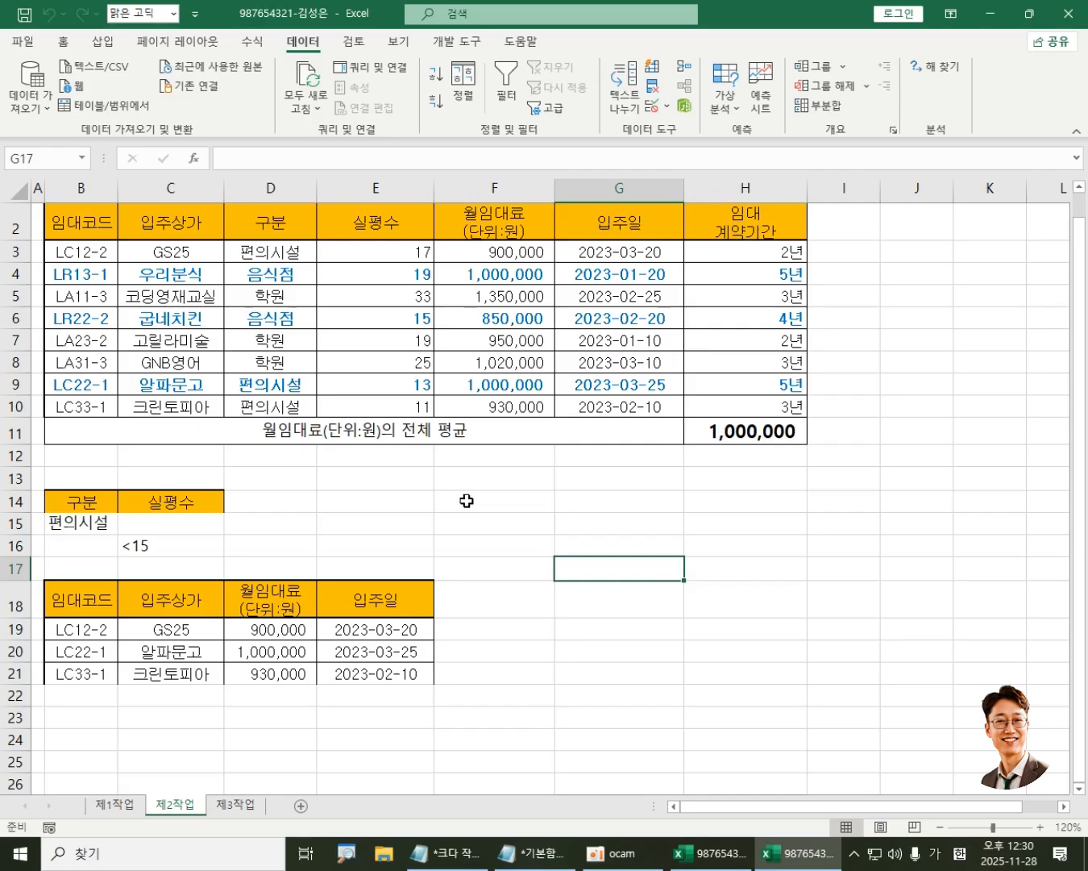
left_click(115, 804)
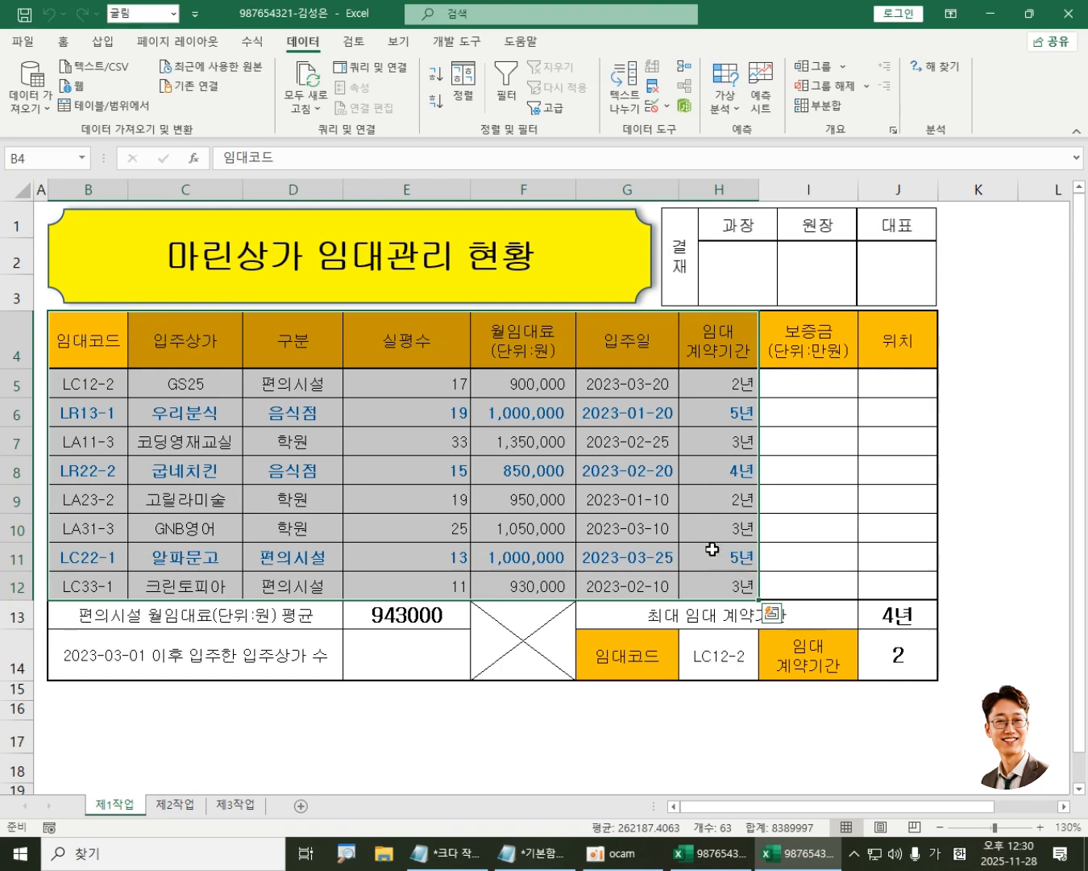
left_click(70, 42)
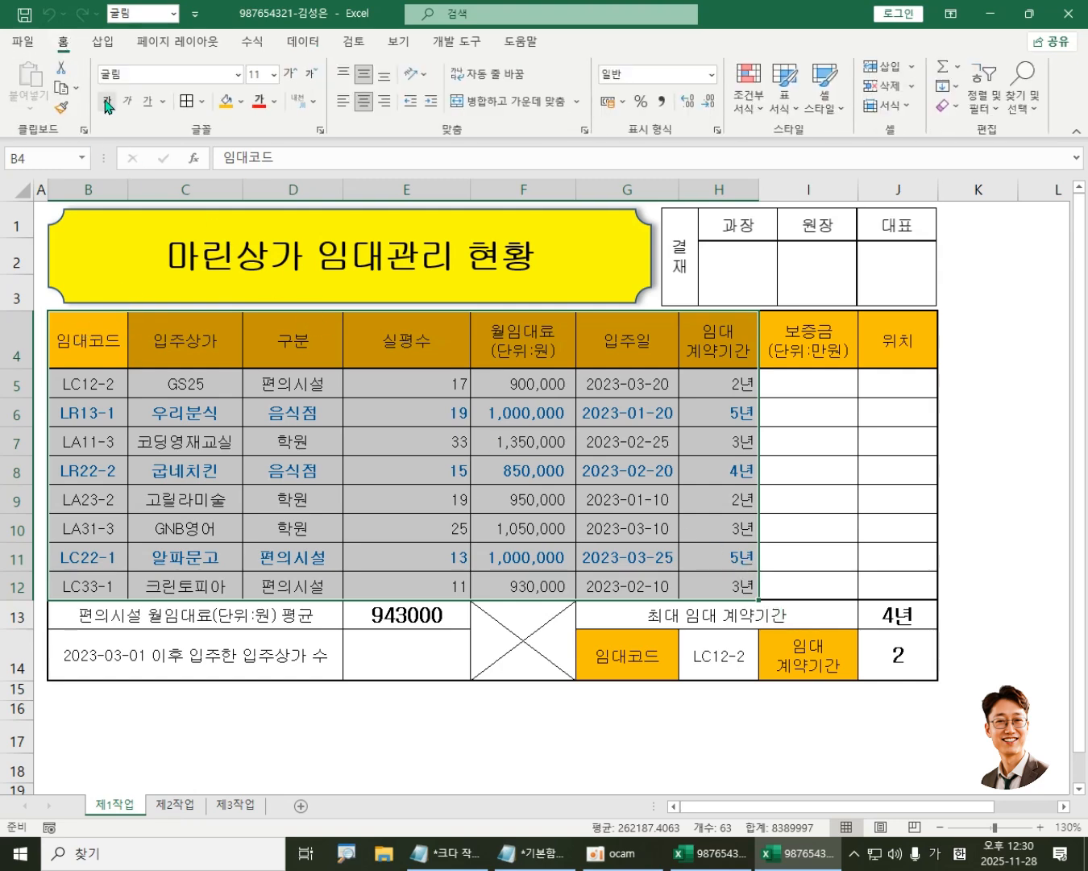
Step: Copy the table B4:H12 from the 제1작업 sheet to cell B2 of the 제3작업 sheet, keeping the source column widths
left_click(62, 90)
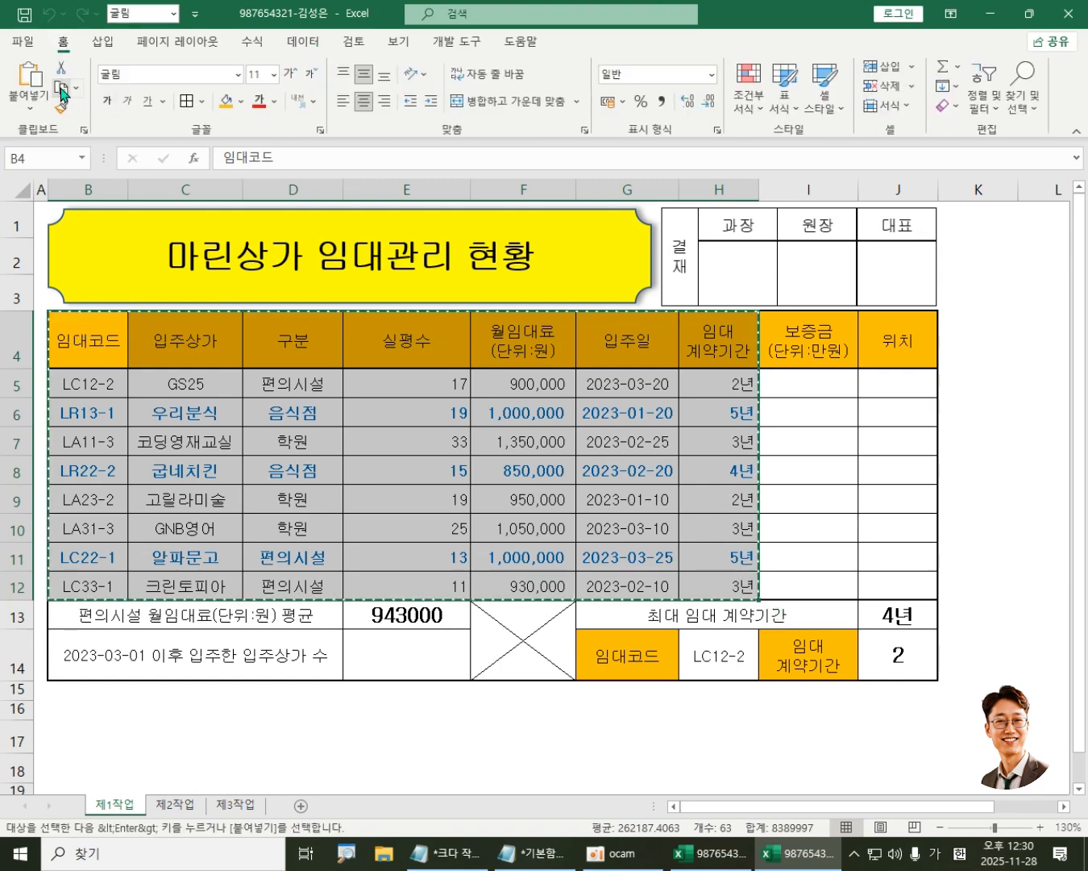
left_click(246, 804)
left_click(81, 226)
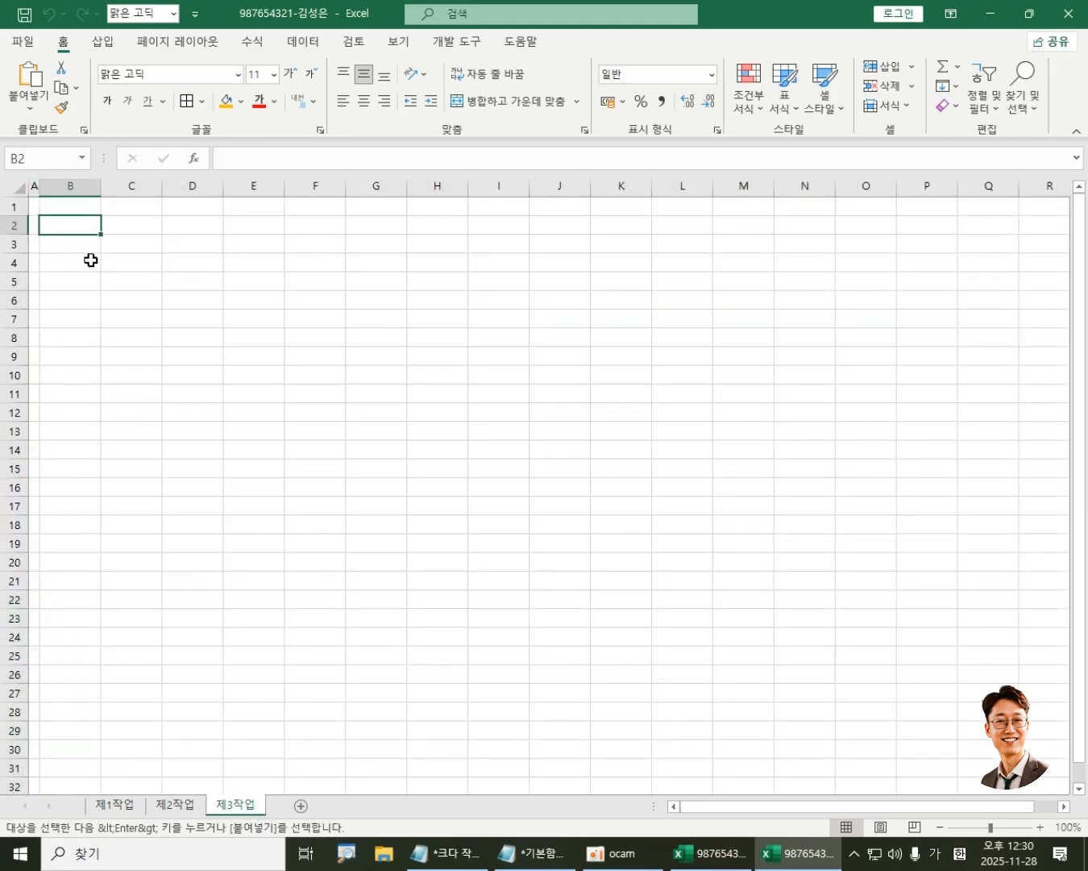
left_click(31, 79)
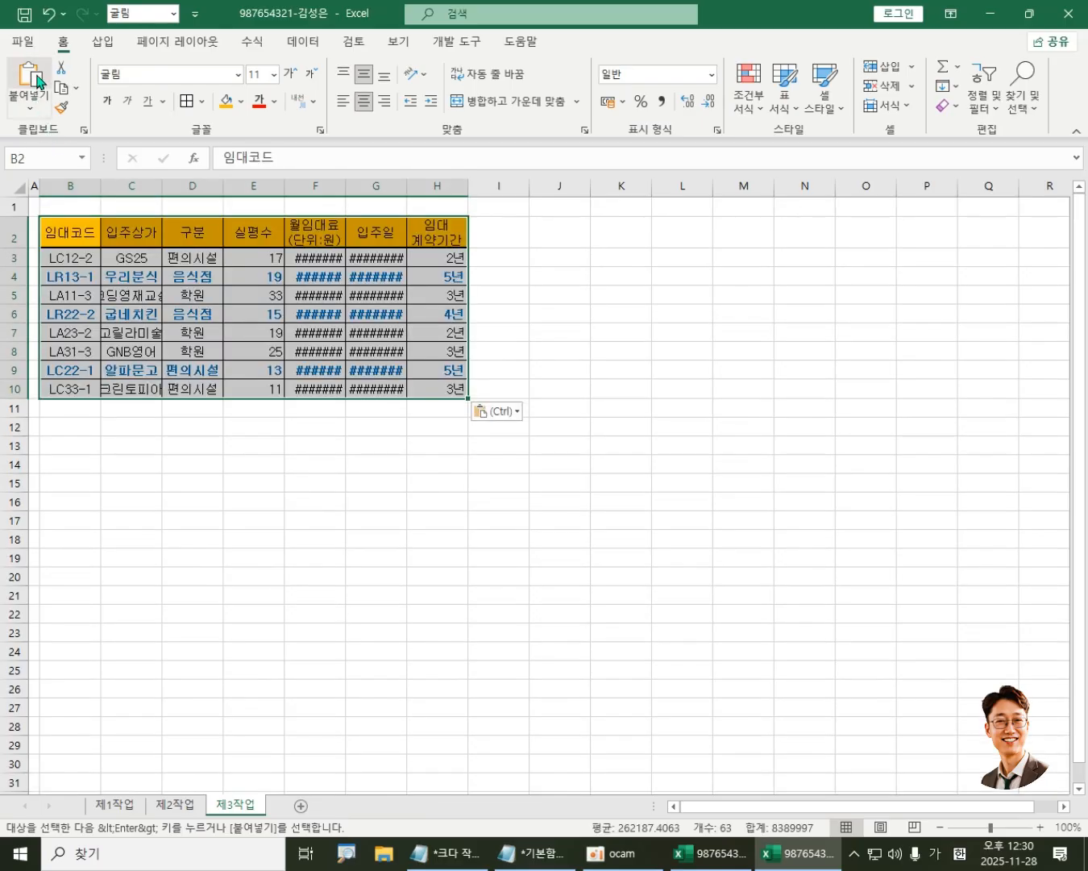
left_click(30, 109)
left_click(50, 186)
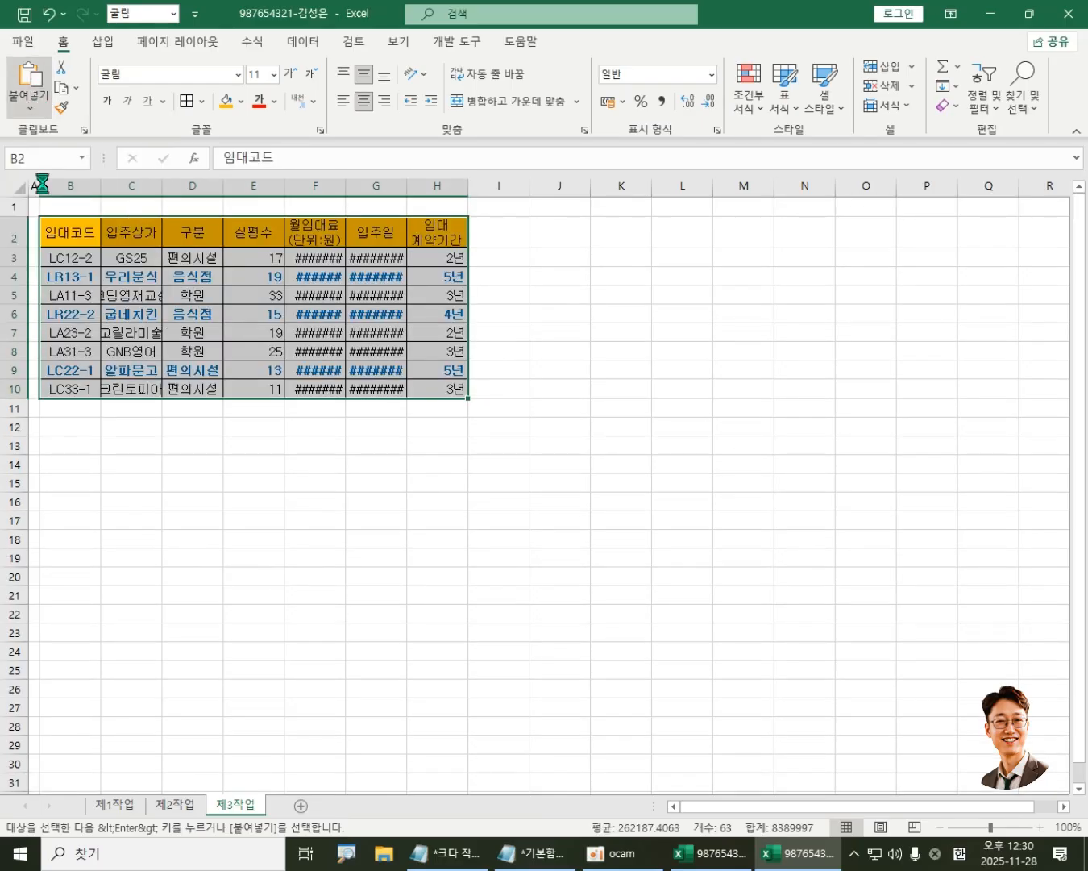
Step: Auto-fit the width of the 입주일 column in the pasted table
double_click(446, 187)
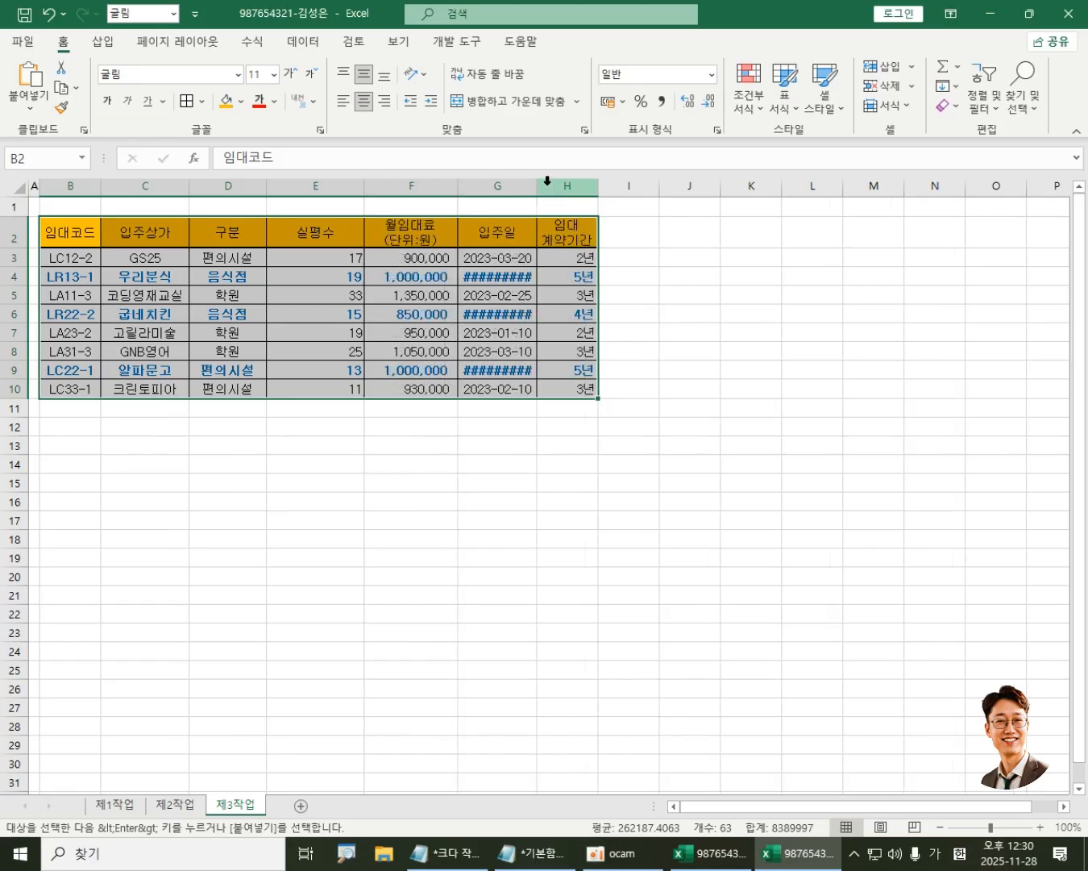
double_click(537, 186)
left_click(225, 306)
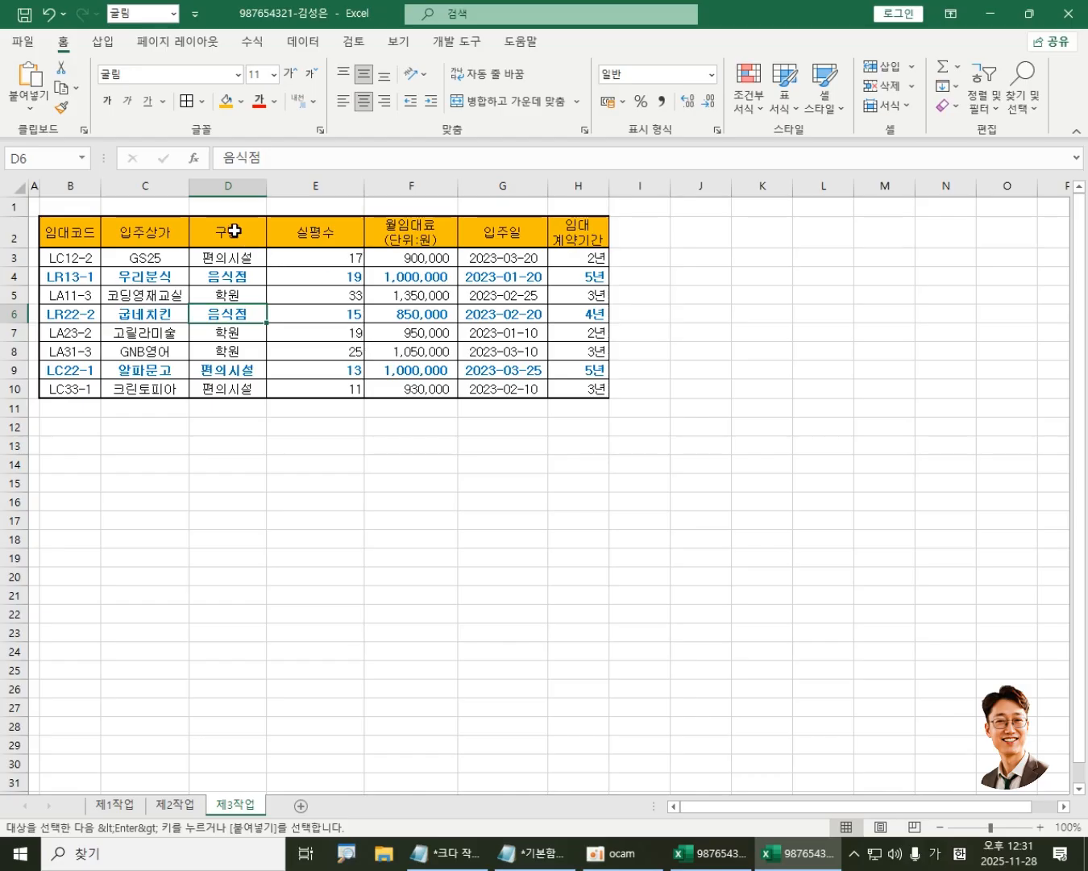
Step: Sort the table in ascending order by the 구분 column
left_click(236, 232)
left_click(1041, 828)
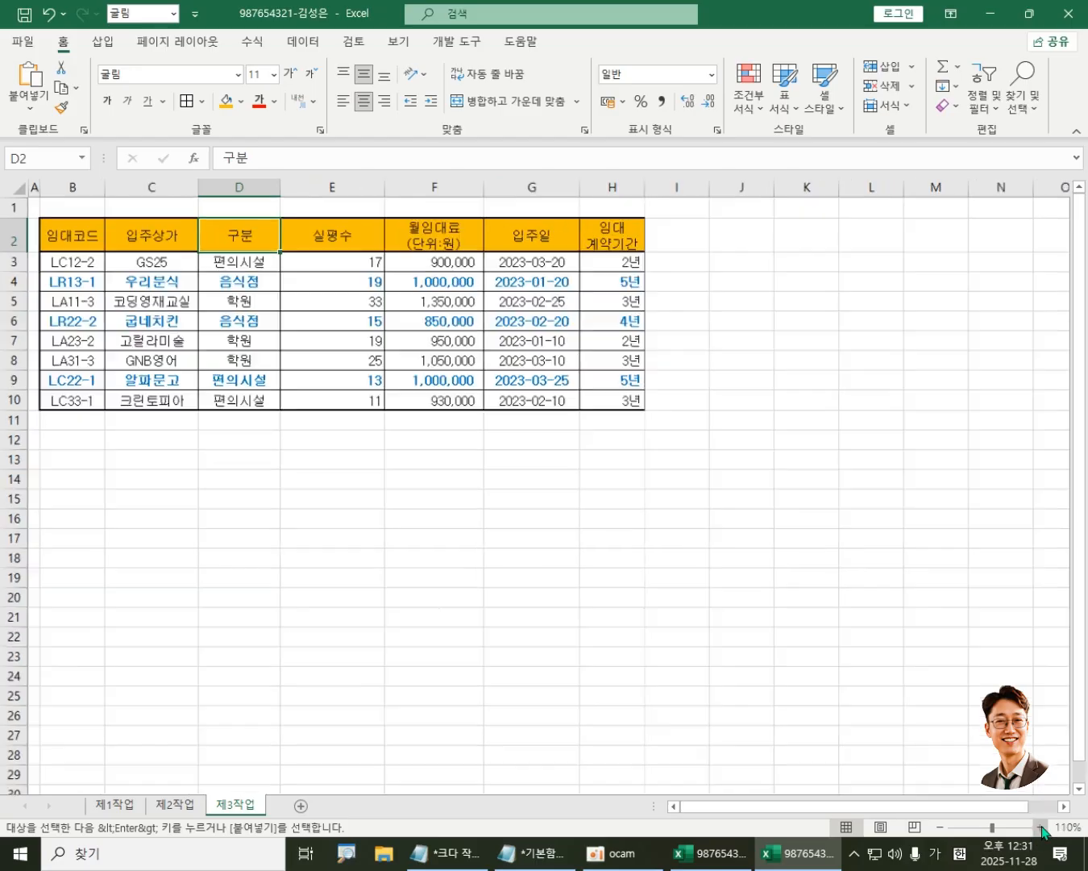
left_click(1040, 828)
left_click(1040, 828)
left_click(1040, 827)
left_click(1041, 827)
left_click(1041, 827)
left_click(1041, 828)
left_click(1041, 827)
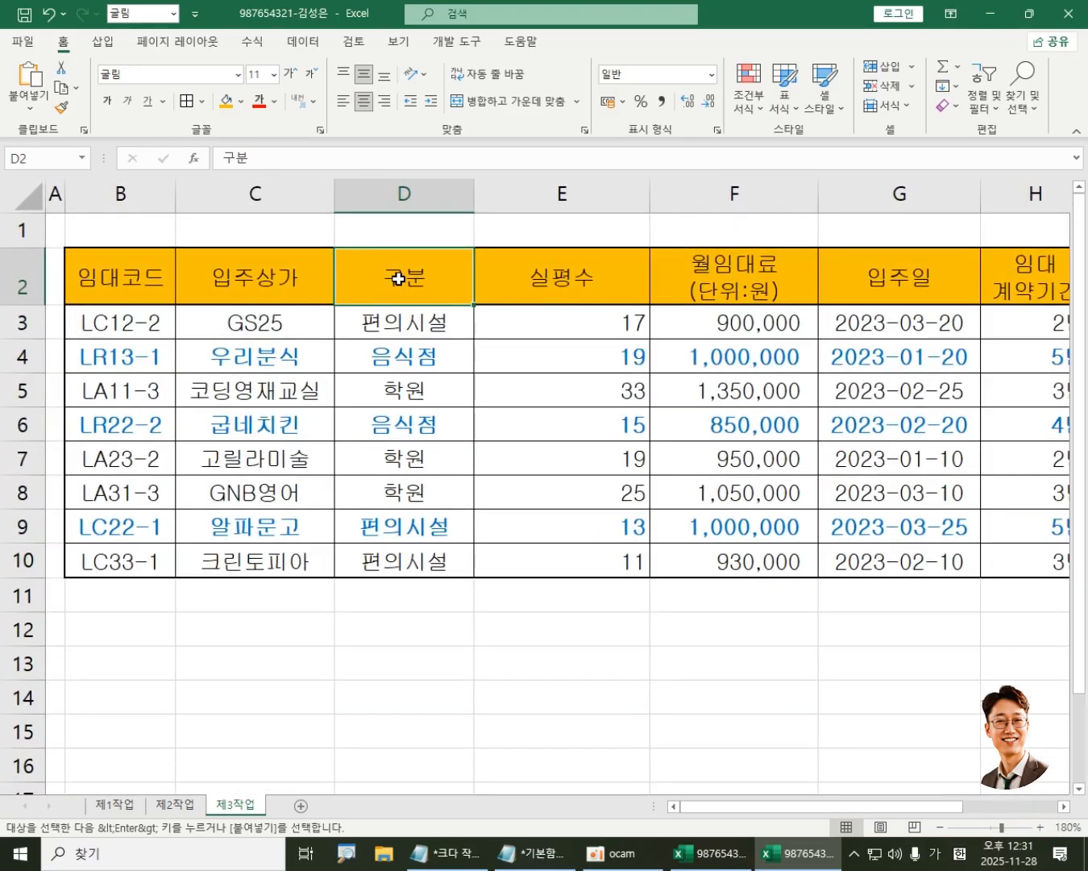
left_click(303, 40)
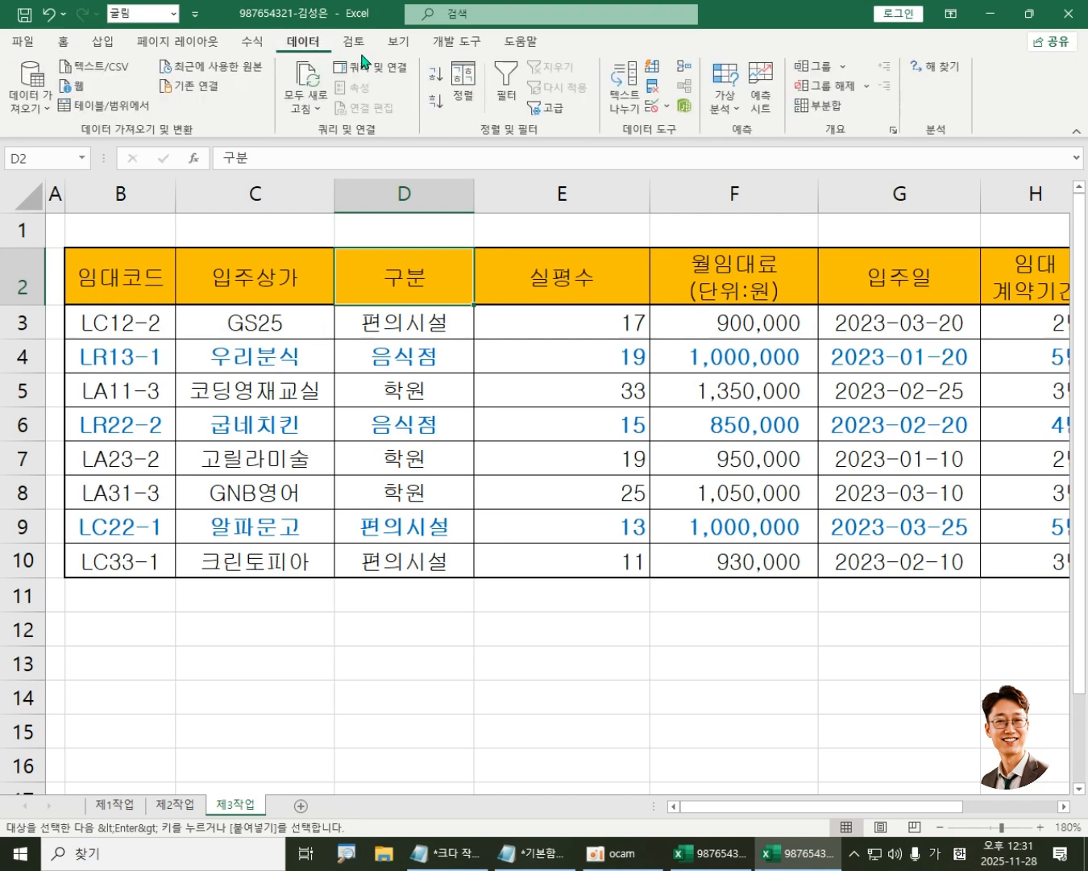
left_click(440, 105)
left_click(439, 79)
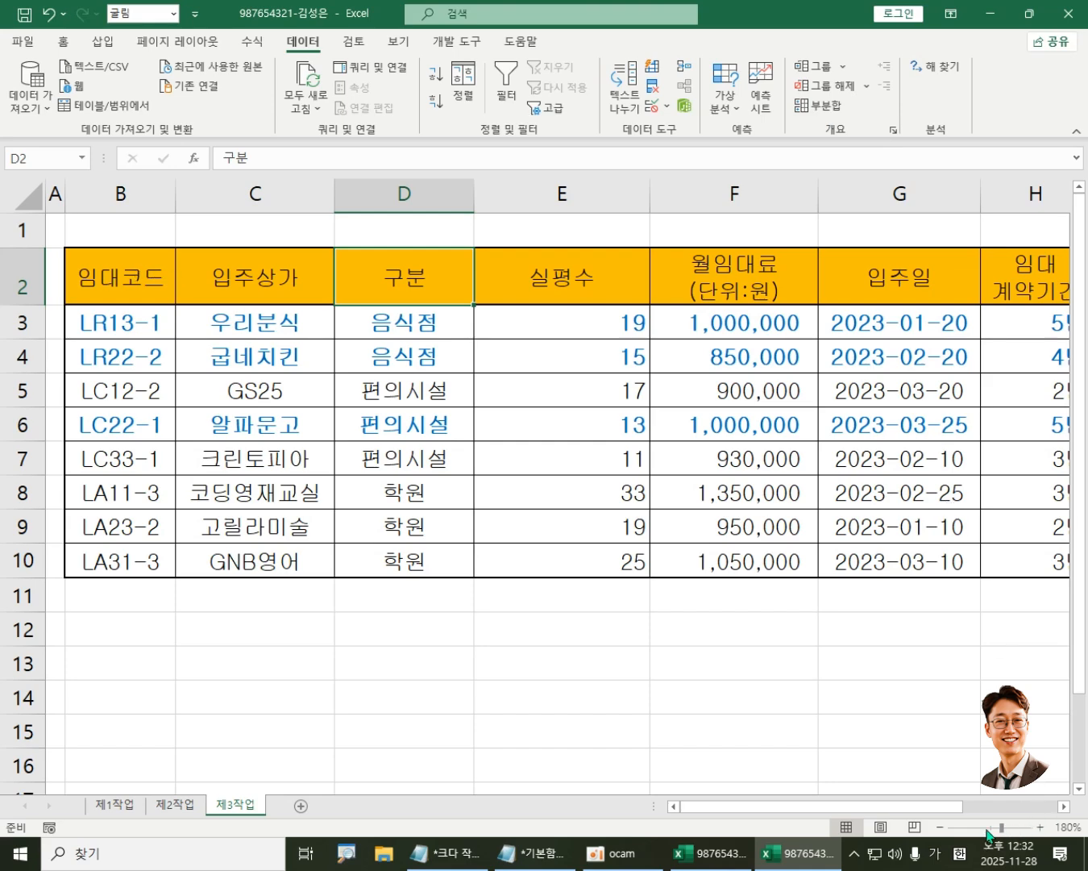
Step: Start a subtotal on the range B2:H10, grouped by 구분
left_click(940, 828)
left_click_drag(129, 266, 871, 506)
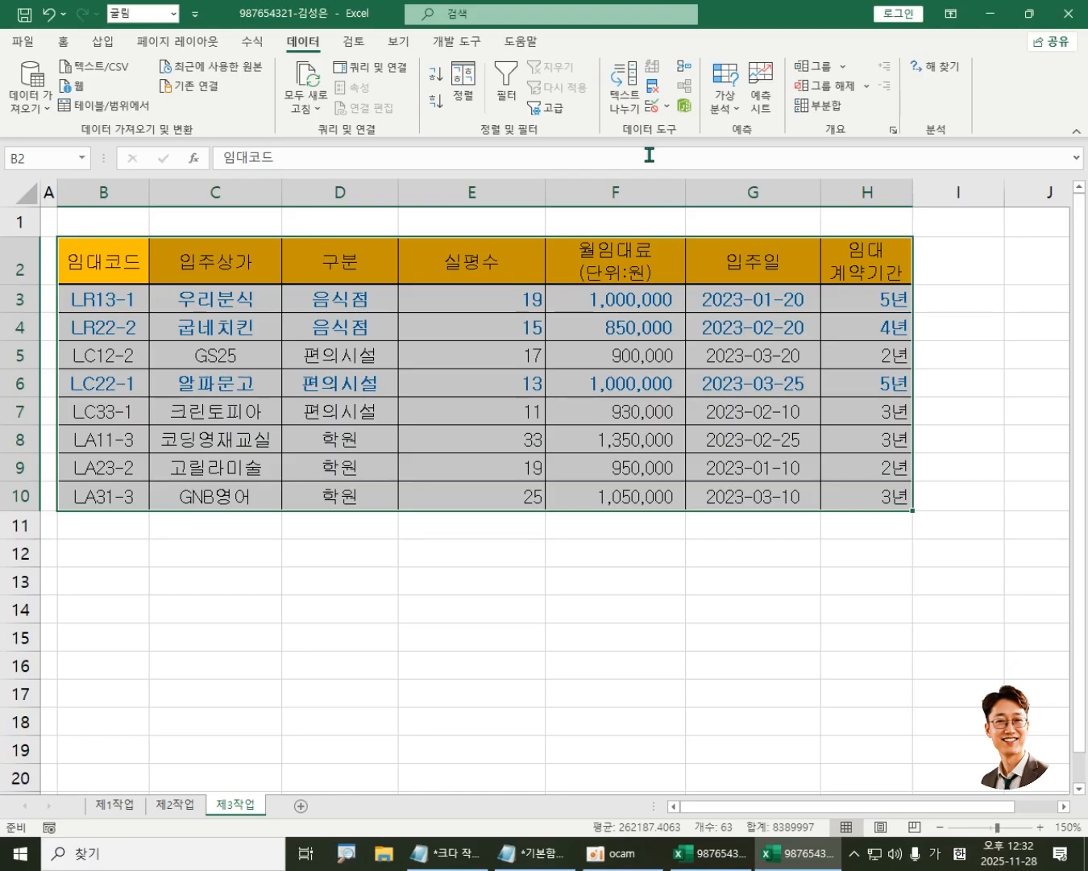
left_click(832, 113)
left_click_drag(352, 283, 502, 271)
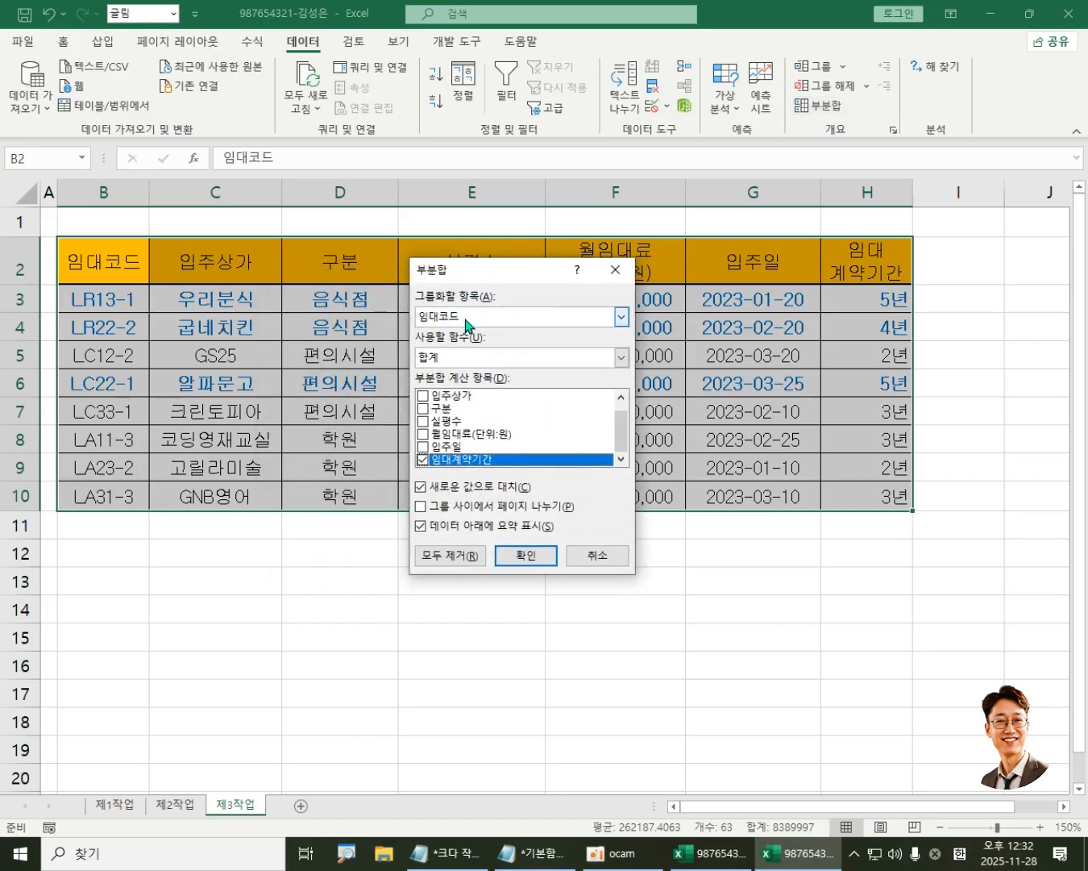
left_click(466, 317)
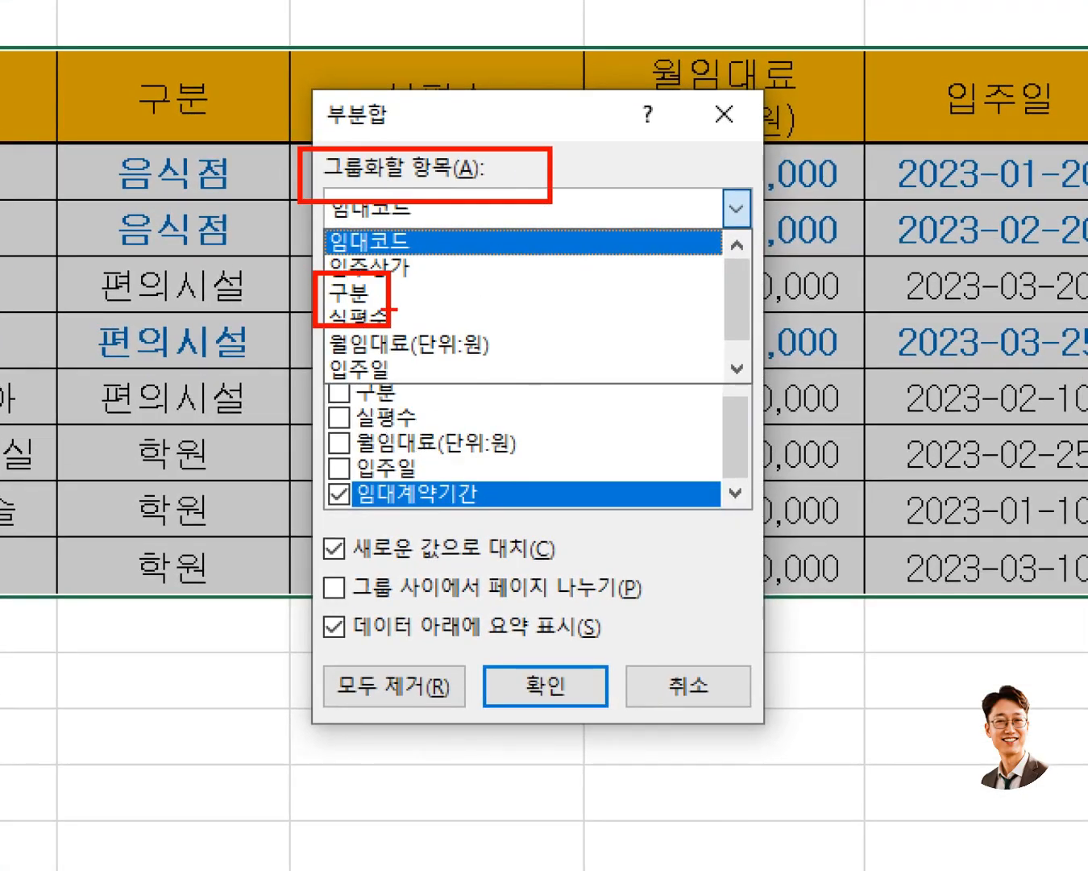
key("Escape")
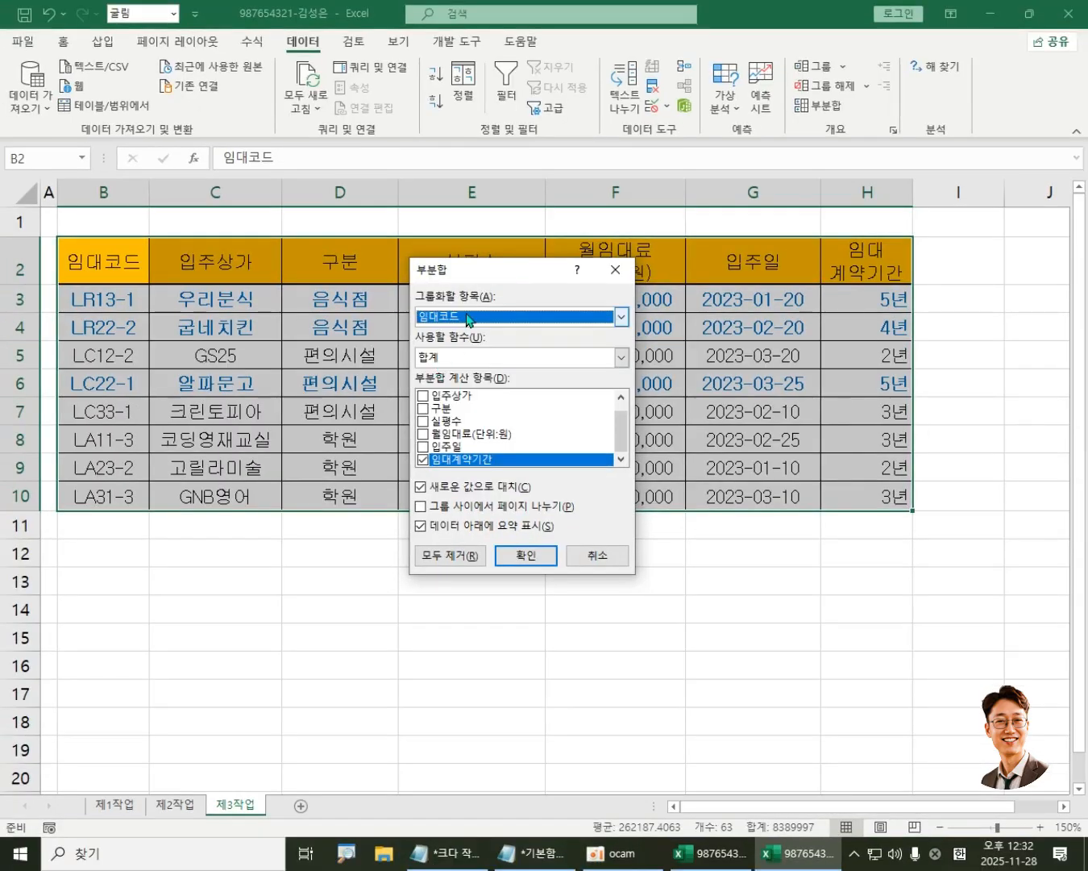
left_click(469, 319)
left_click(451, 361)
Step: Set the subtotal function to 개수 for 입주상가 only, without 임대계약기간, and apply it
left_click(445, 364)
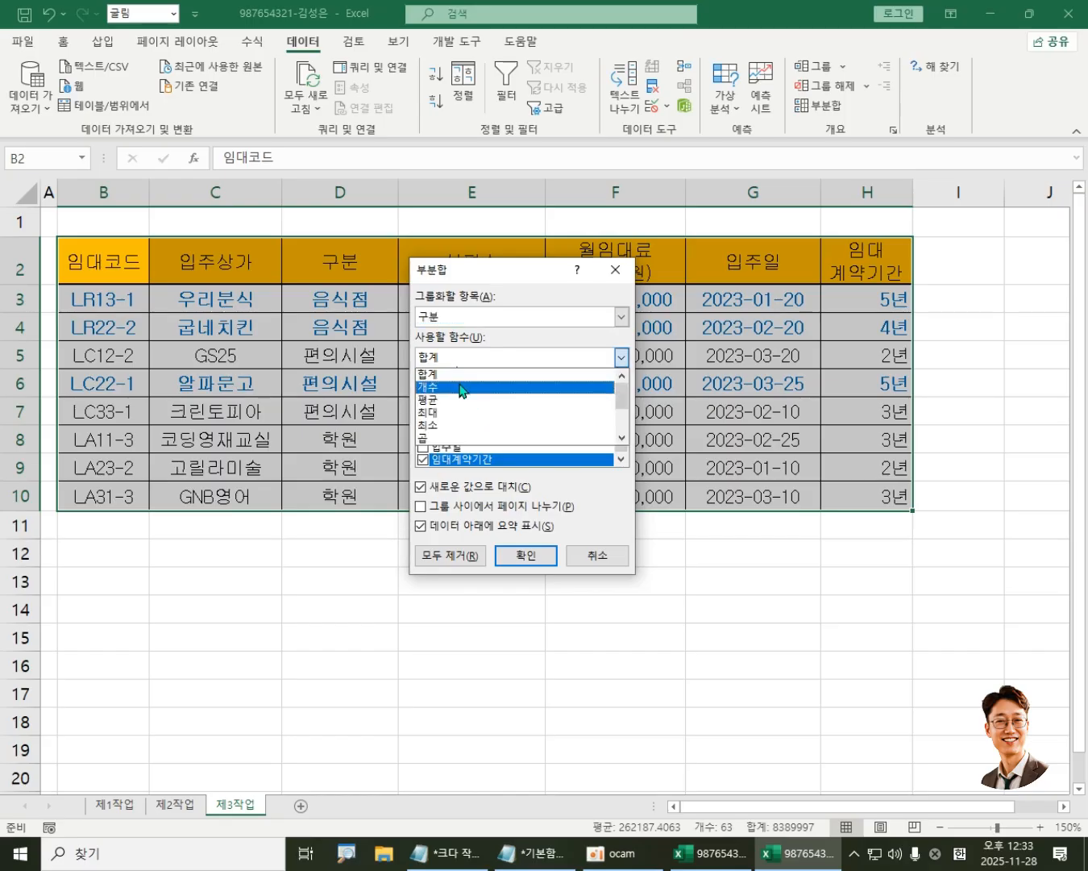
left_click(455, 381)
left_click(422, 459)
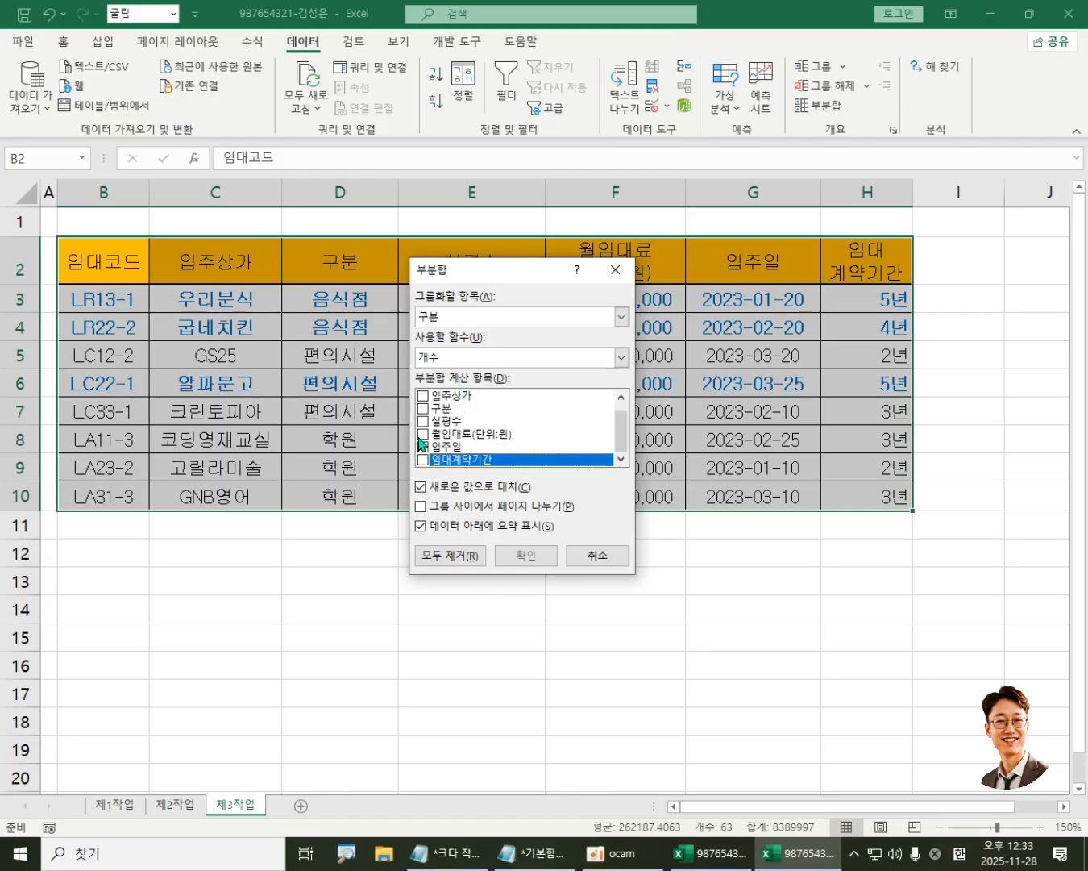
left_click(423, 396)
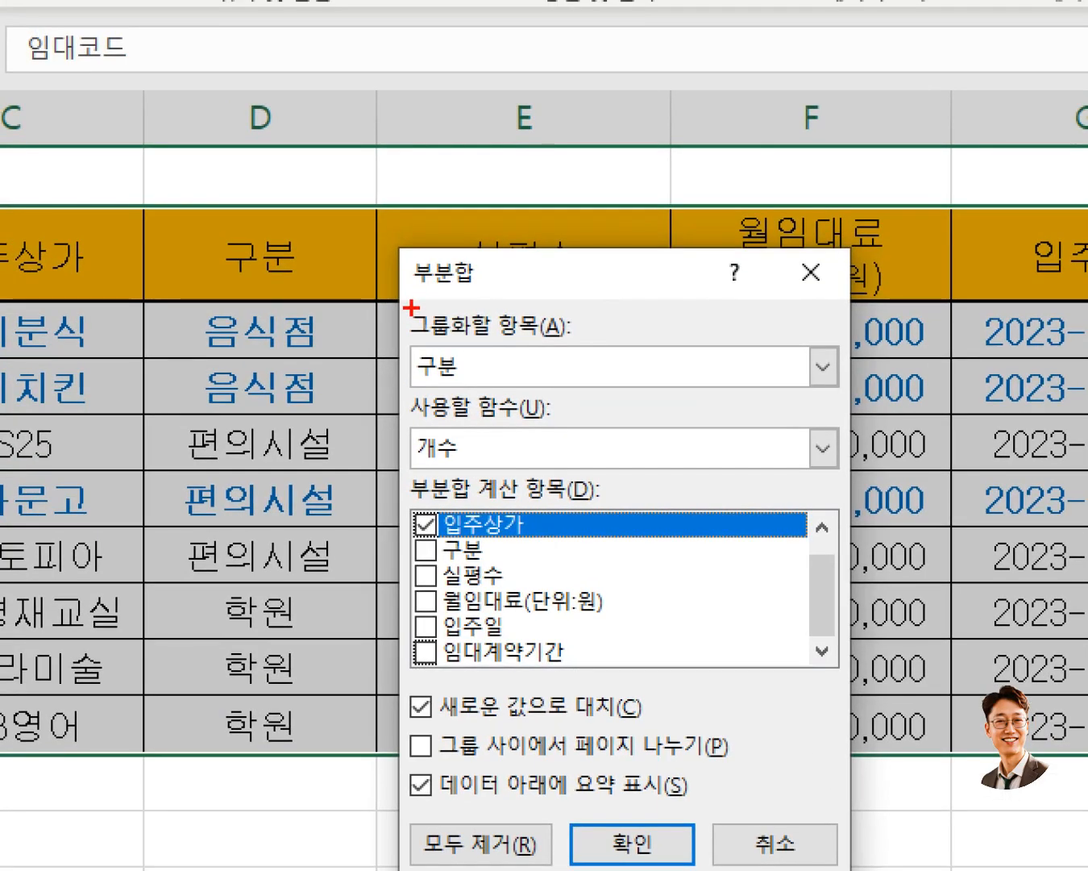
mouse_move(402, 321)
left_mouse_down()
mouse_move(437, 432)
mouse_move(494, 470)
left_mouse_up()
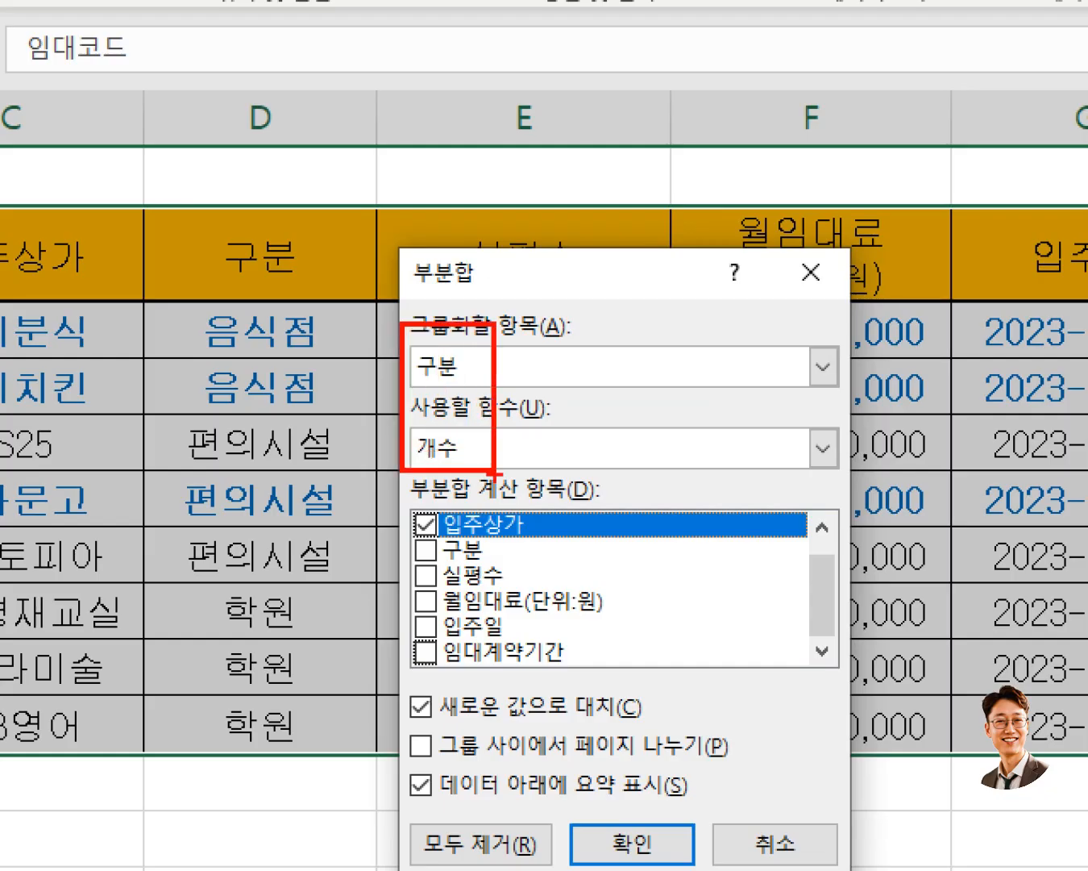
left_click_drag(402, 488, 580, 554)
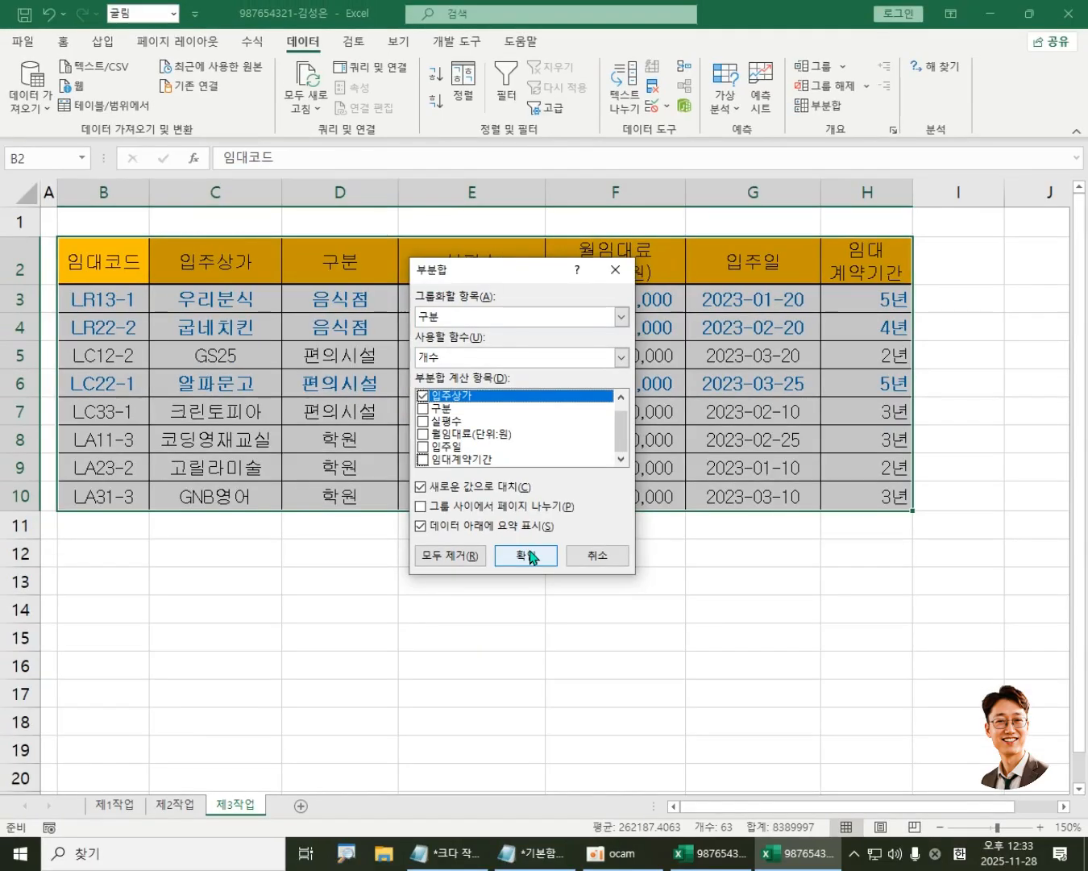
left_click(525, 555)
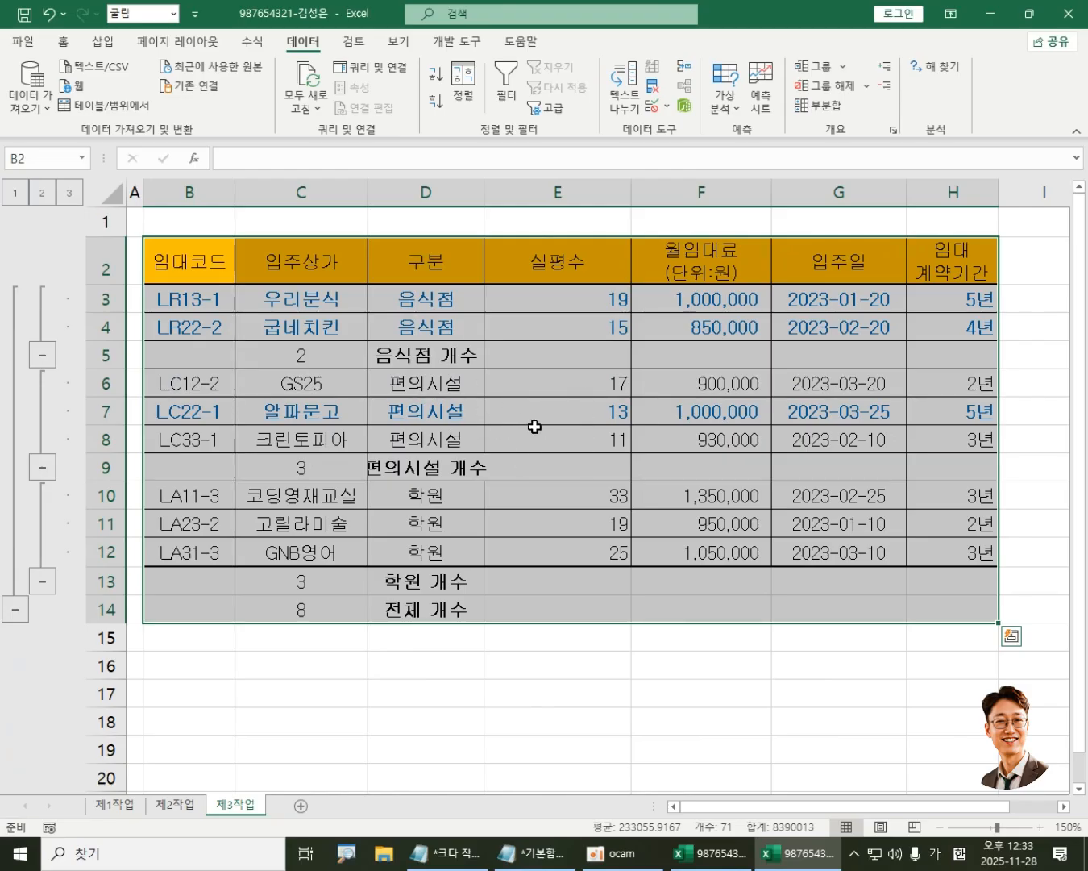
Step: Set up a second subtotal with the 평균 function on 월임대료(단위:원) instead of 입주상가
left_click(820, 105)
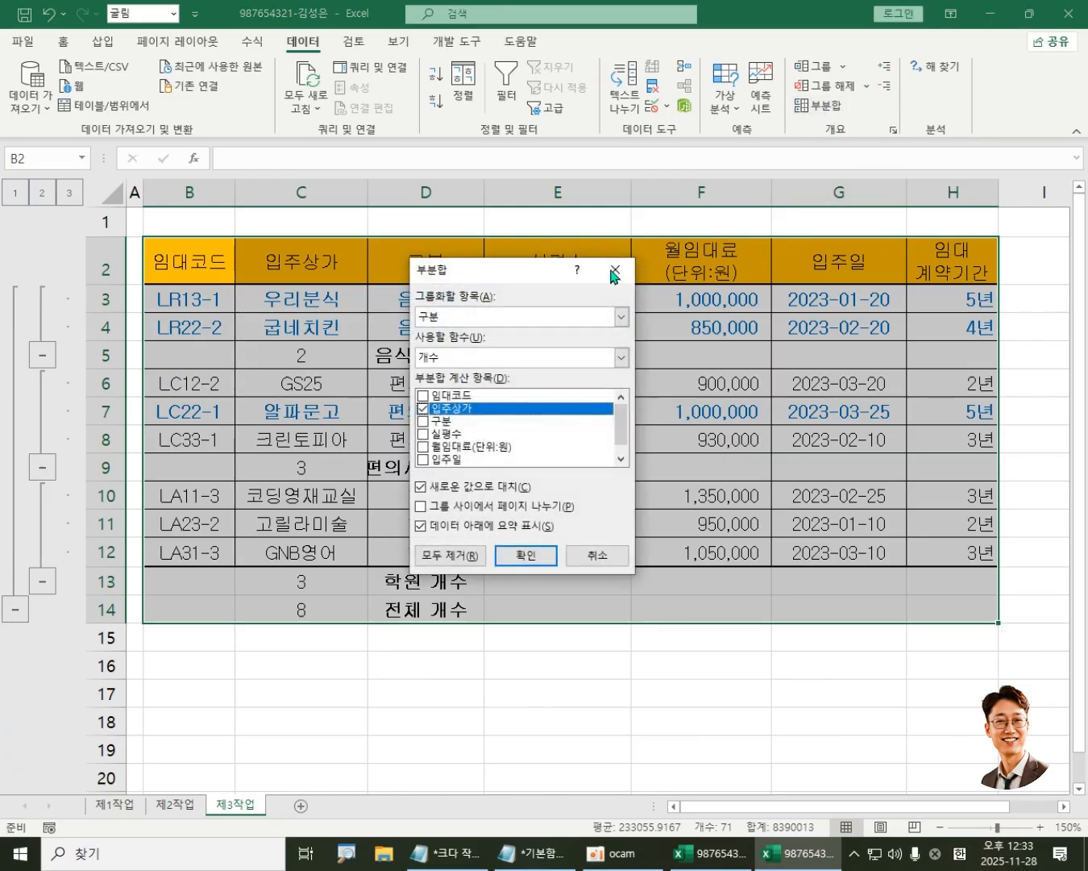
left_click(472, 361)
left_click(465, 406)
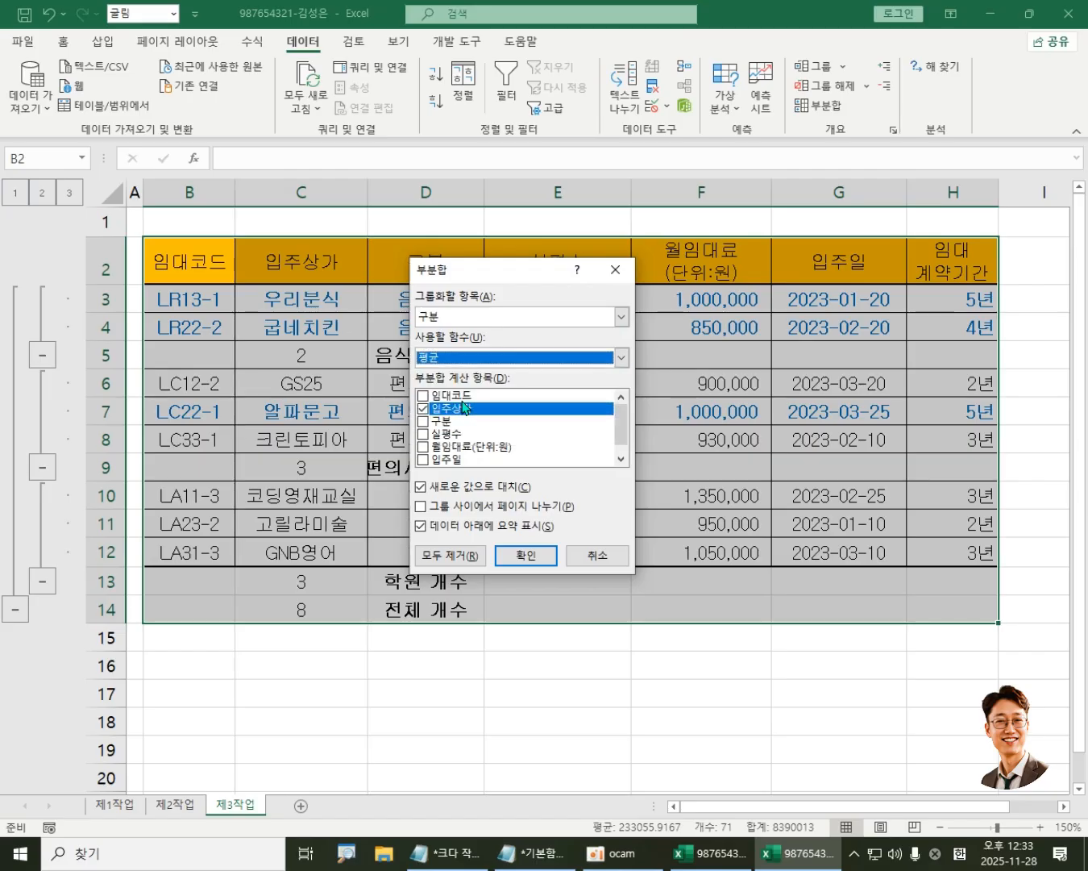
left_click(422, 409)
left_click(423, 446)
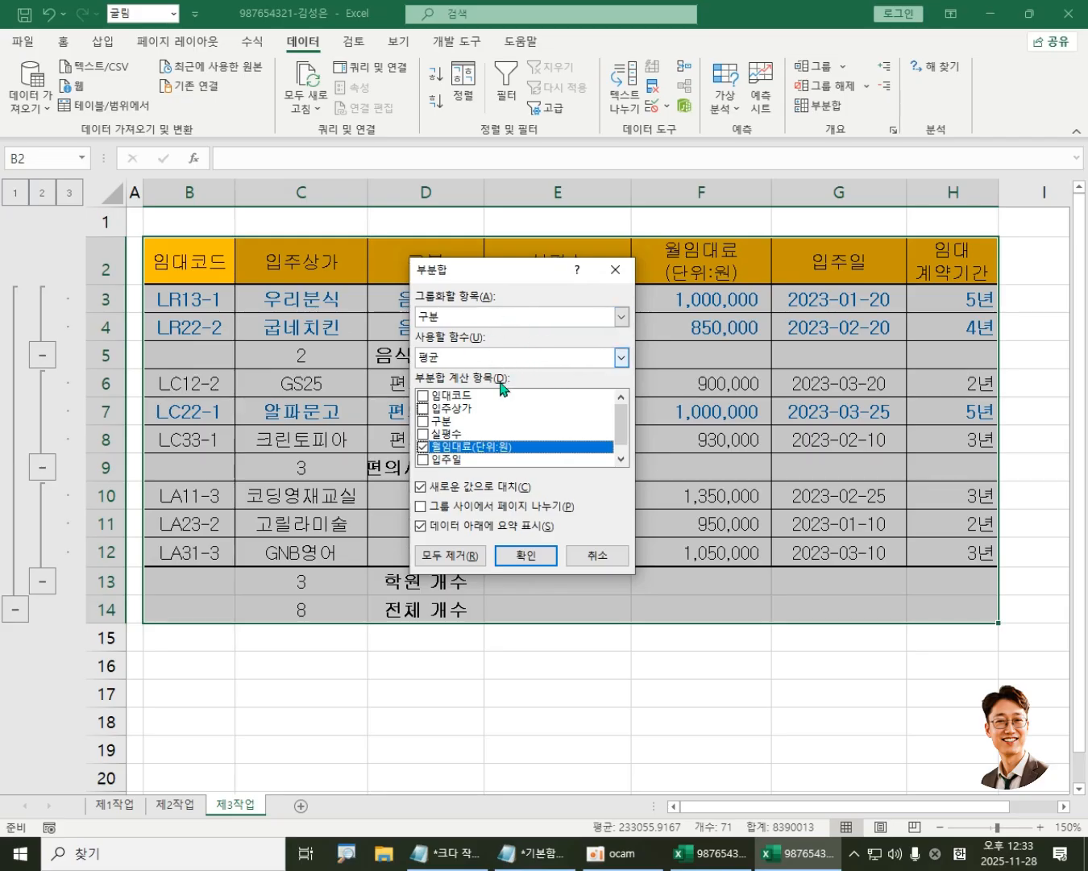
Step: Turn off replacing the current subtotals (새로운 값으로 대치) and apply the average subtotal
left_click(420, 487)
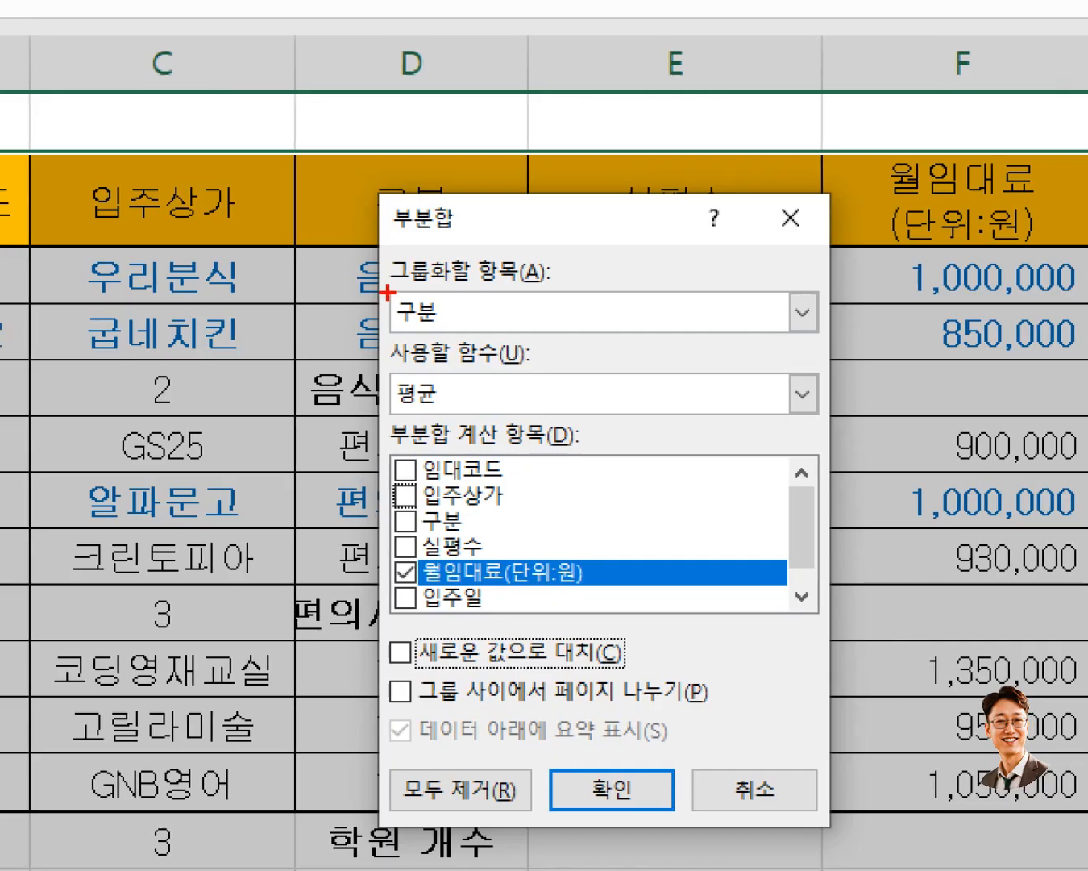
left_click_drag(406, 290, 503, 343)
mouse_move(396, 384)
left_mouse_down()
mouse_move(459, 394)
mouse_move(503, 417)
left_mouse_up()
mouse_move(366, 552)
left_mouse_down()
mouse_move(475, 591)
mouse_move(650, 591)
left_mouse_up()
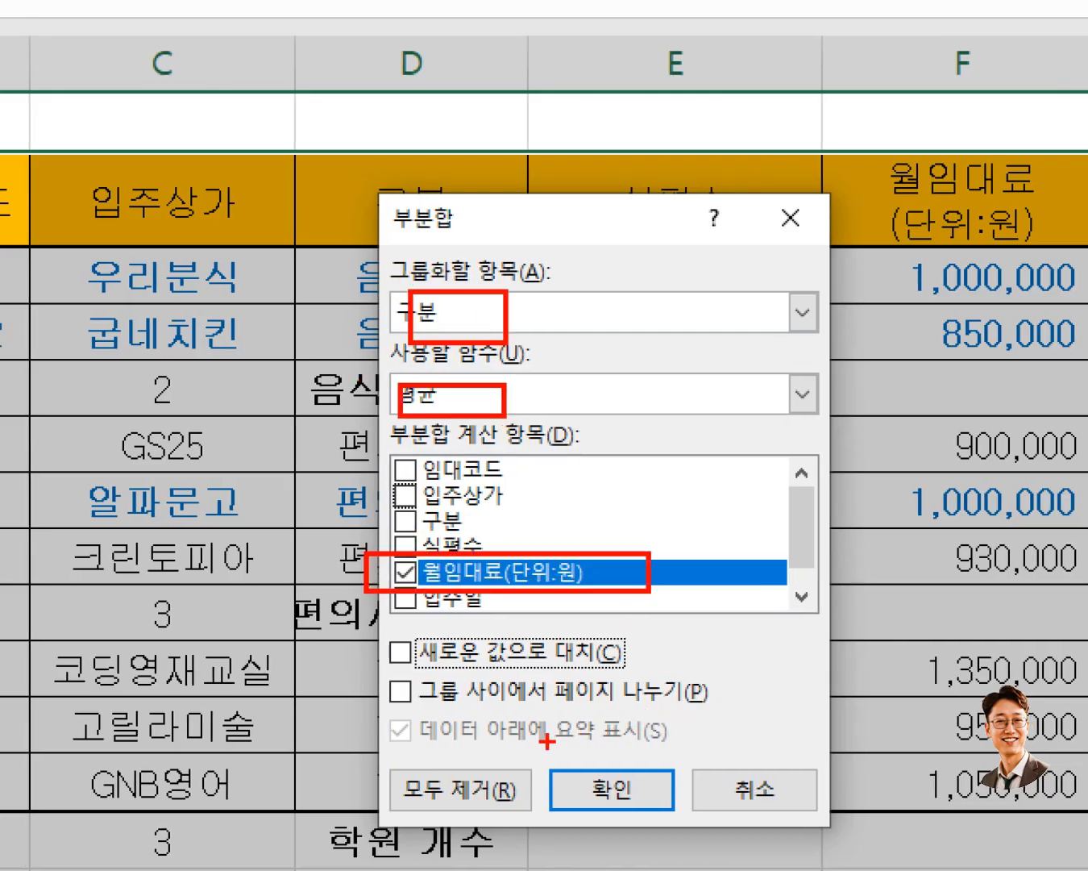
mouse_move(543, 739)
left_mouse_down()
mouse_move(656, 858)
mouse_move(692, 859)
left_mouse_up()
key("Escape")
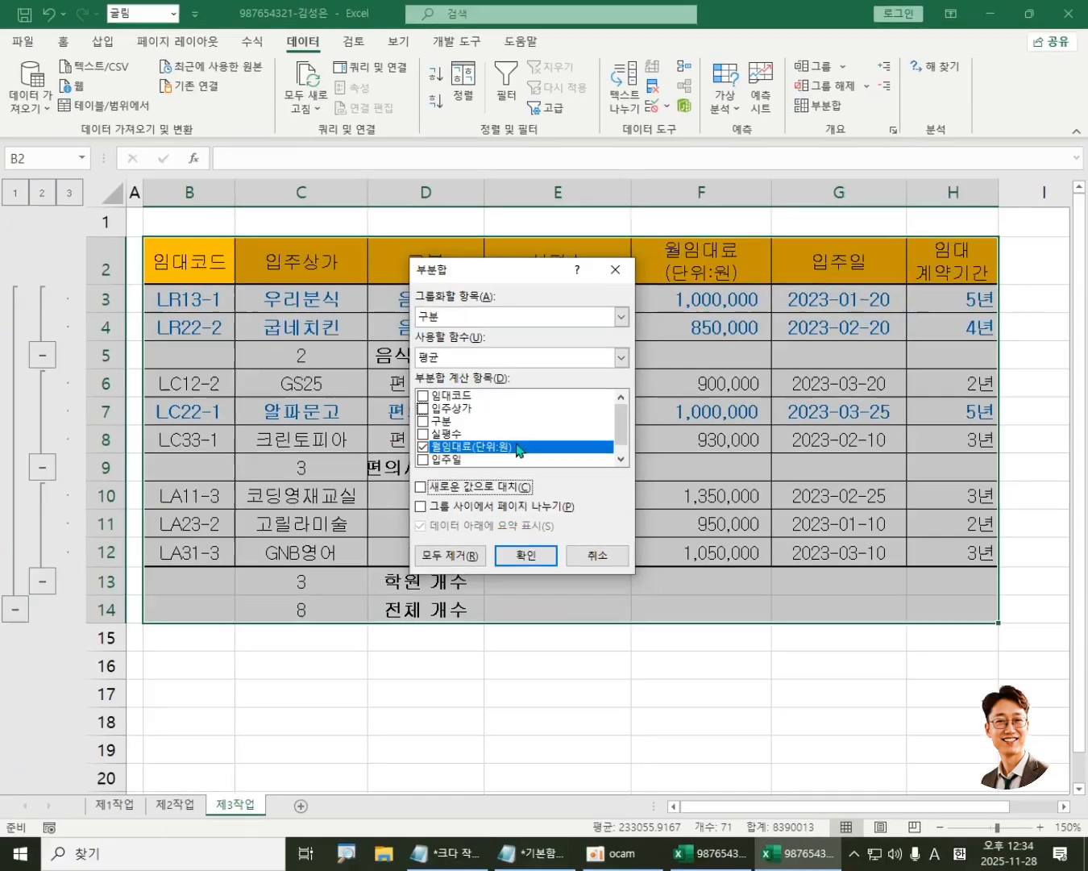
left_click(549, 555)
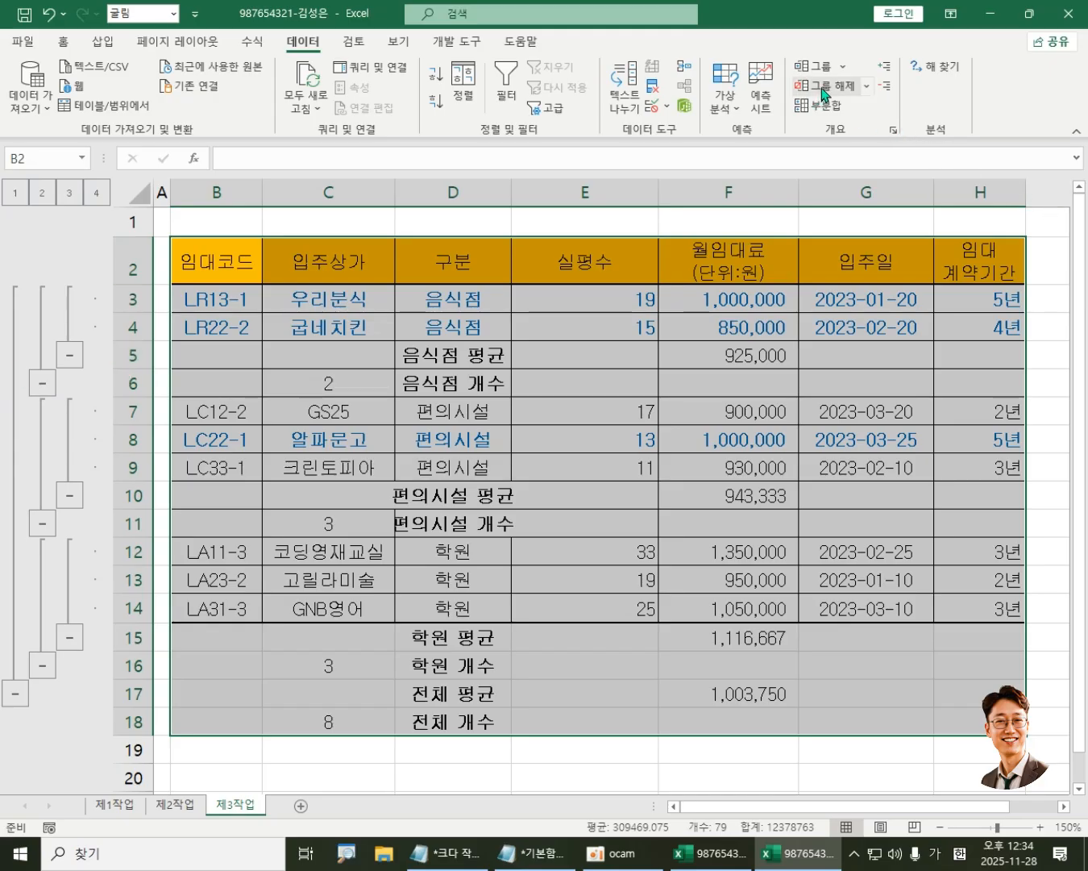
Step: Clear the outline from the subtotalled table while leaving its subtotal rows in place
left_click(867, 85)
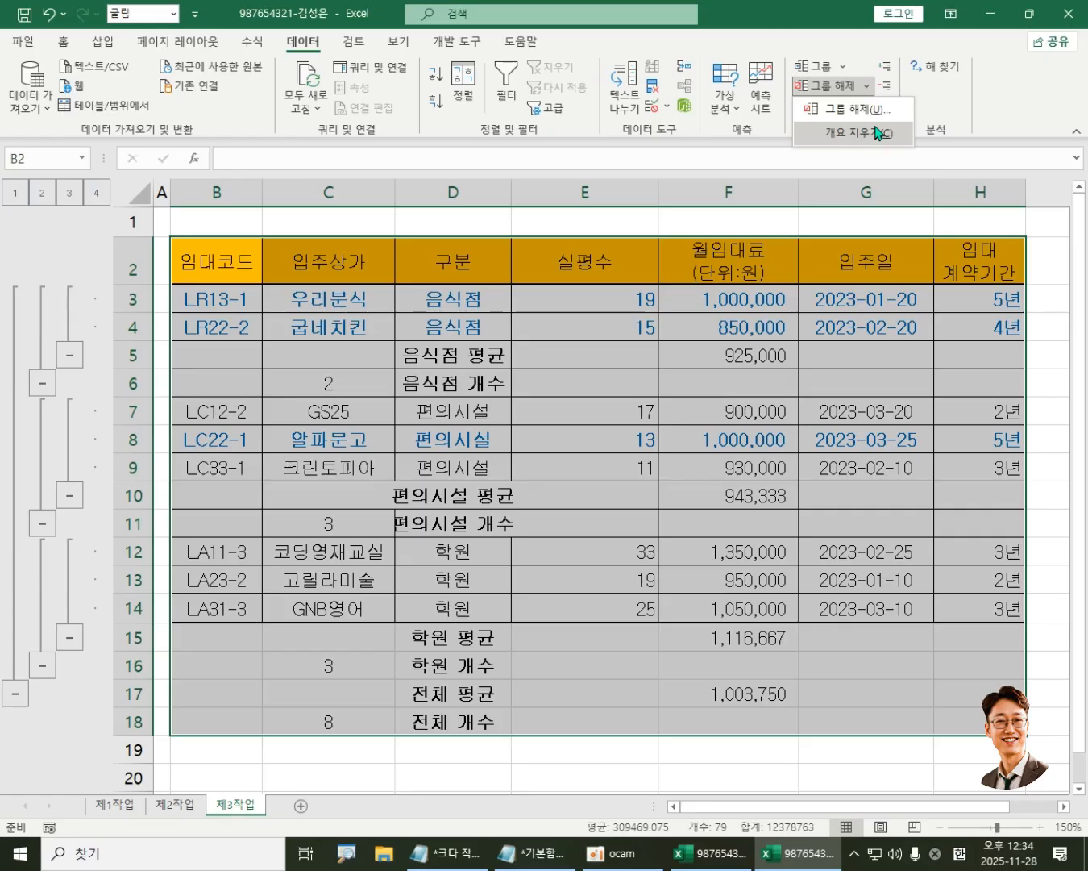
key("ctrl+1")
left_click(902, 86)
left_click_drag(810, 138, 852, 204)
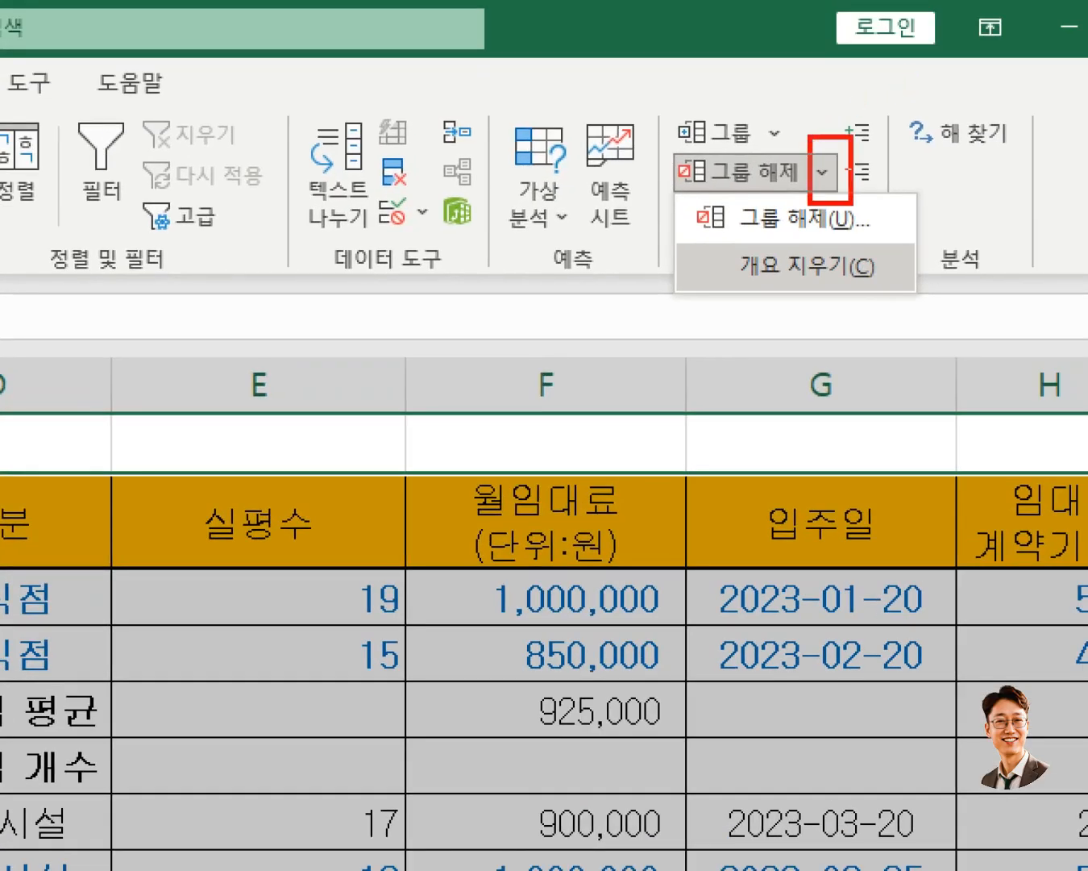
mouse_move(687, 232)
left_mouse_down()
mouse_move(729, 287)
mouse_move(928, 308)
left_mouse_up()
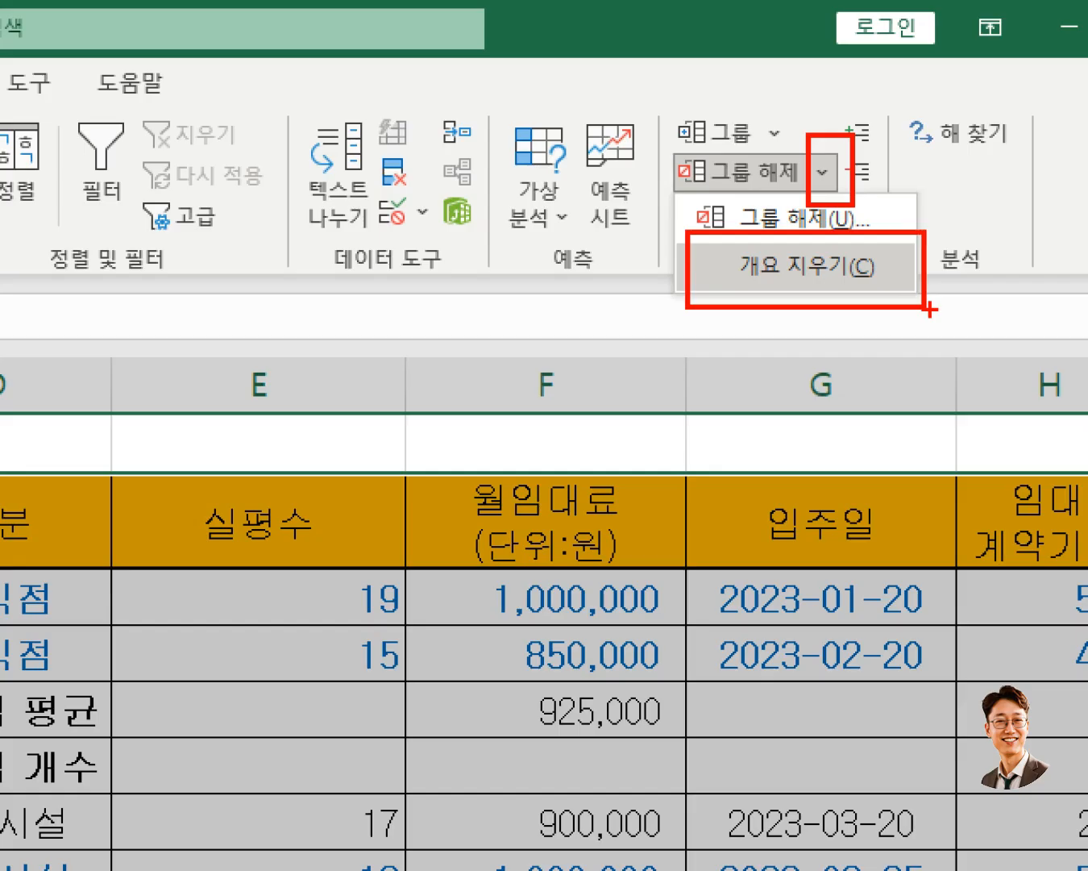
key("Escape")
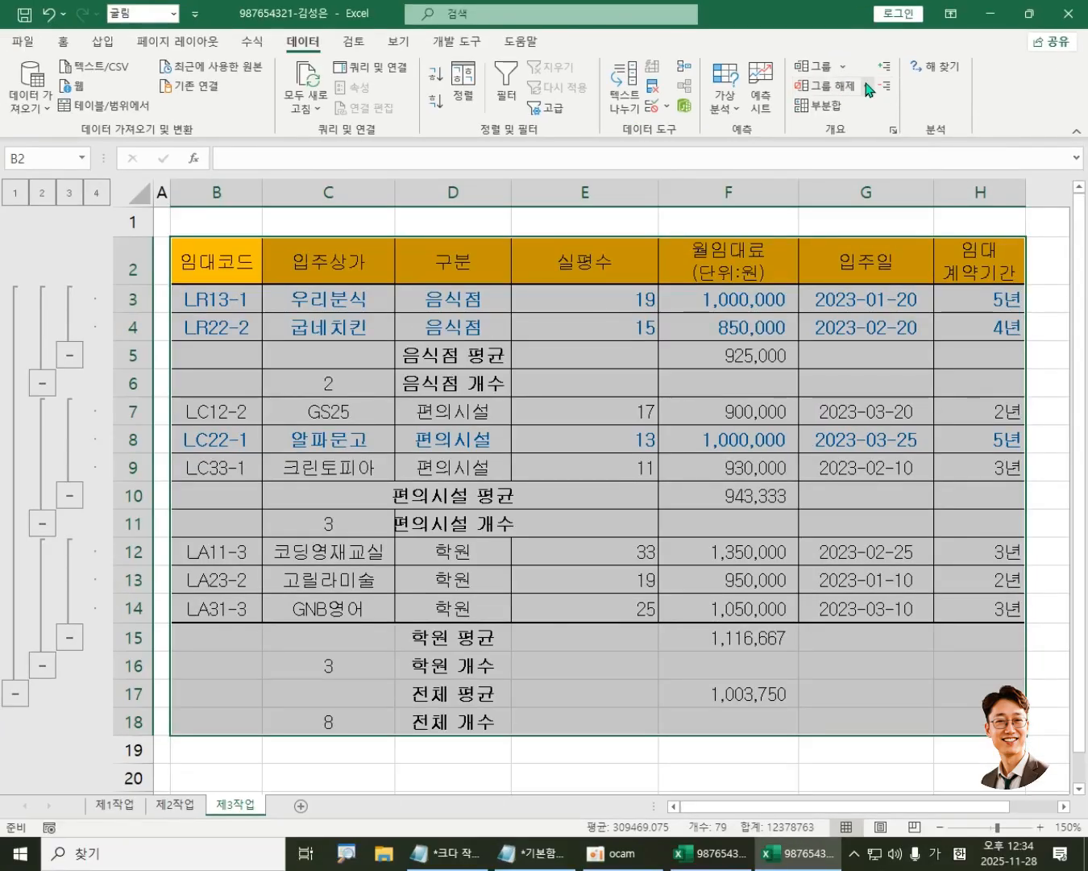
left_click(822, 172)
left_click(862, 132)
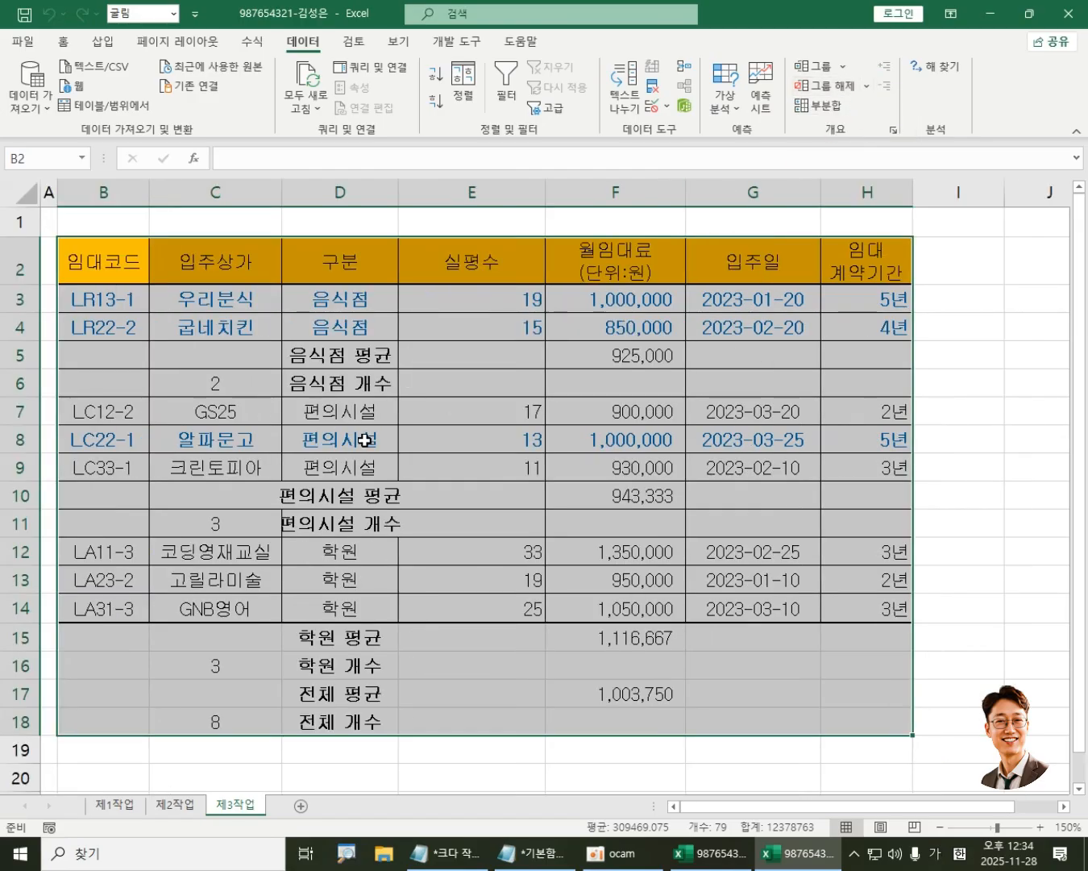
left_click(435, 467)
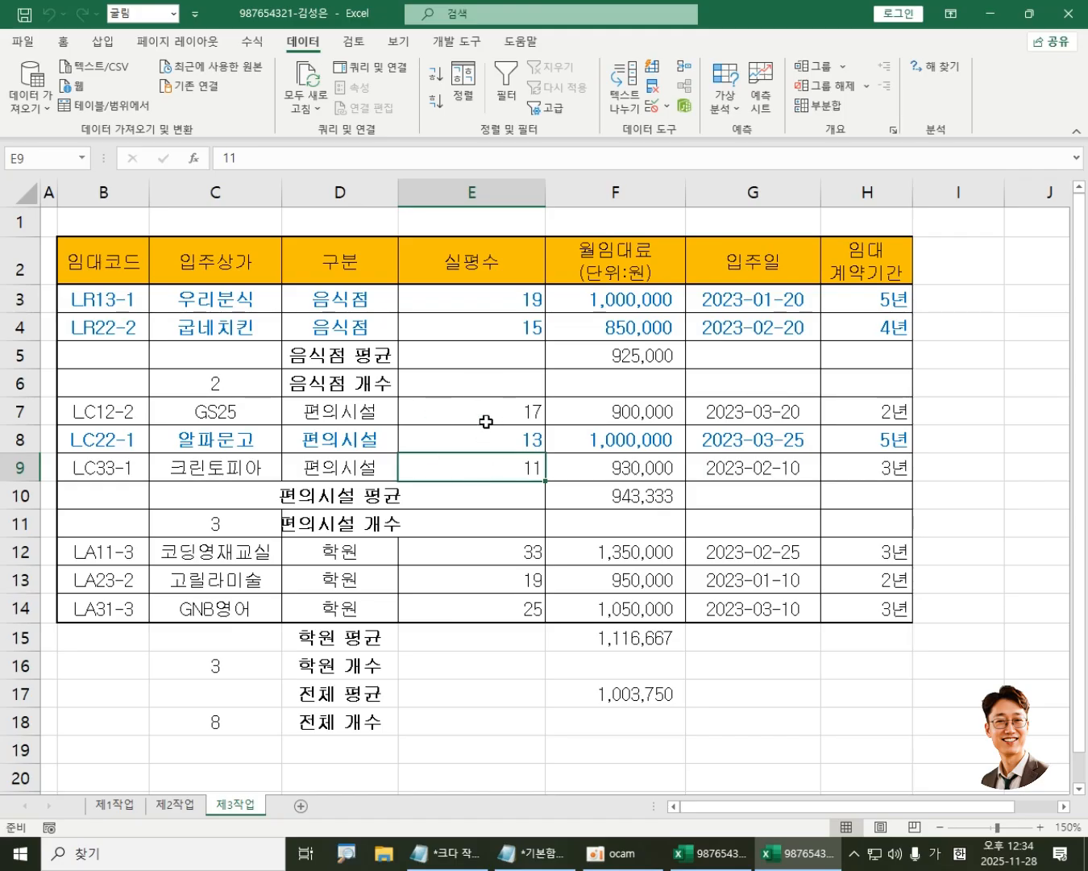
Step: On the 제1작업 sheet, select the 입주상가 header together with GS25, 우리분식, 굽네치킨, 알파문고 and 크린토피아
left_click(111, 806)
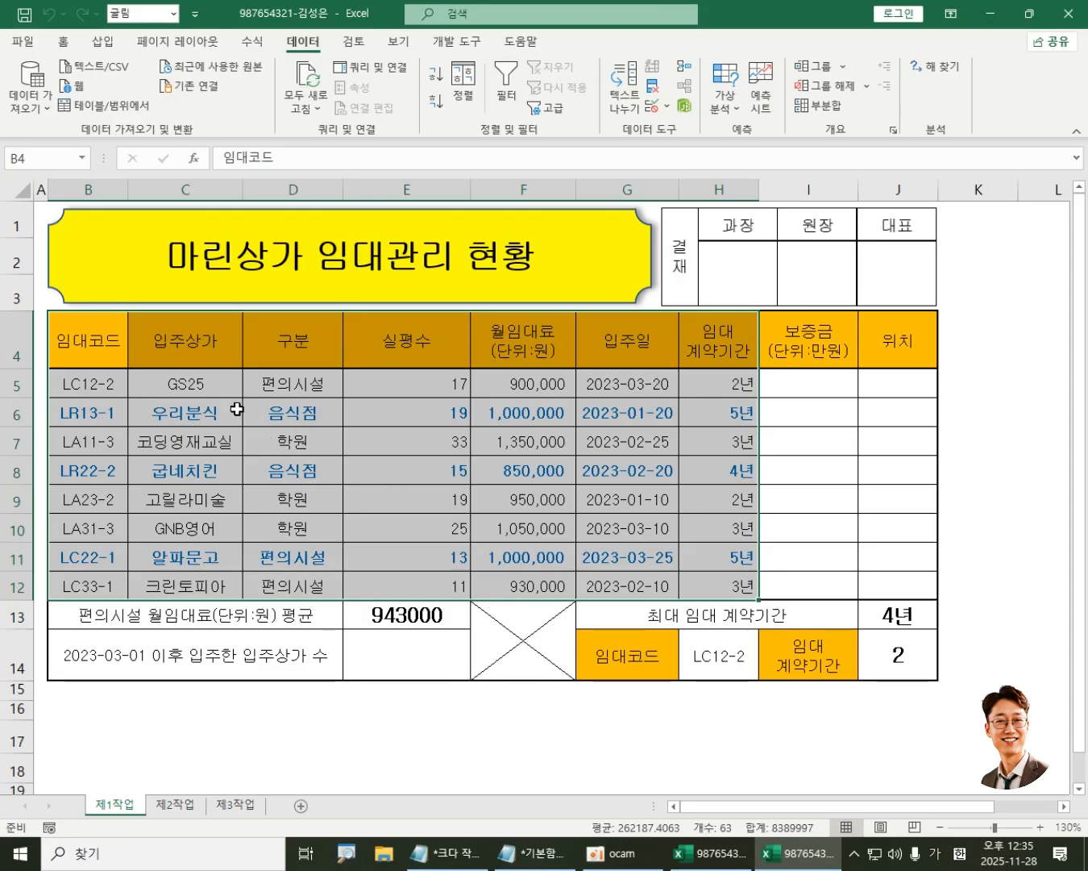
left_click(184, 340)
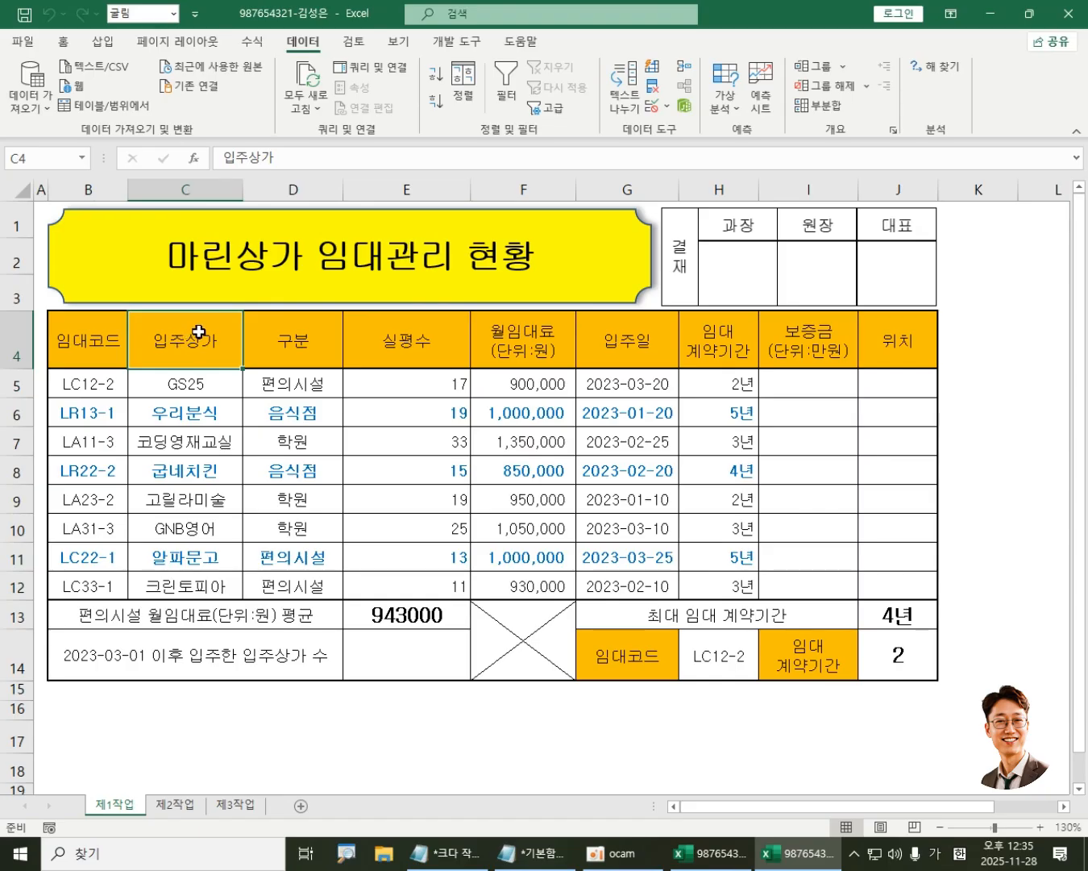
left_click_drag(199, 333, 198, 419)
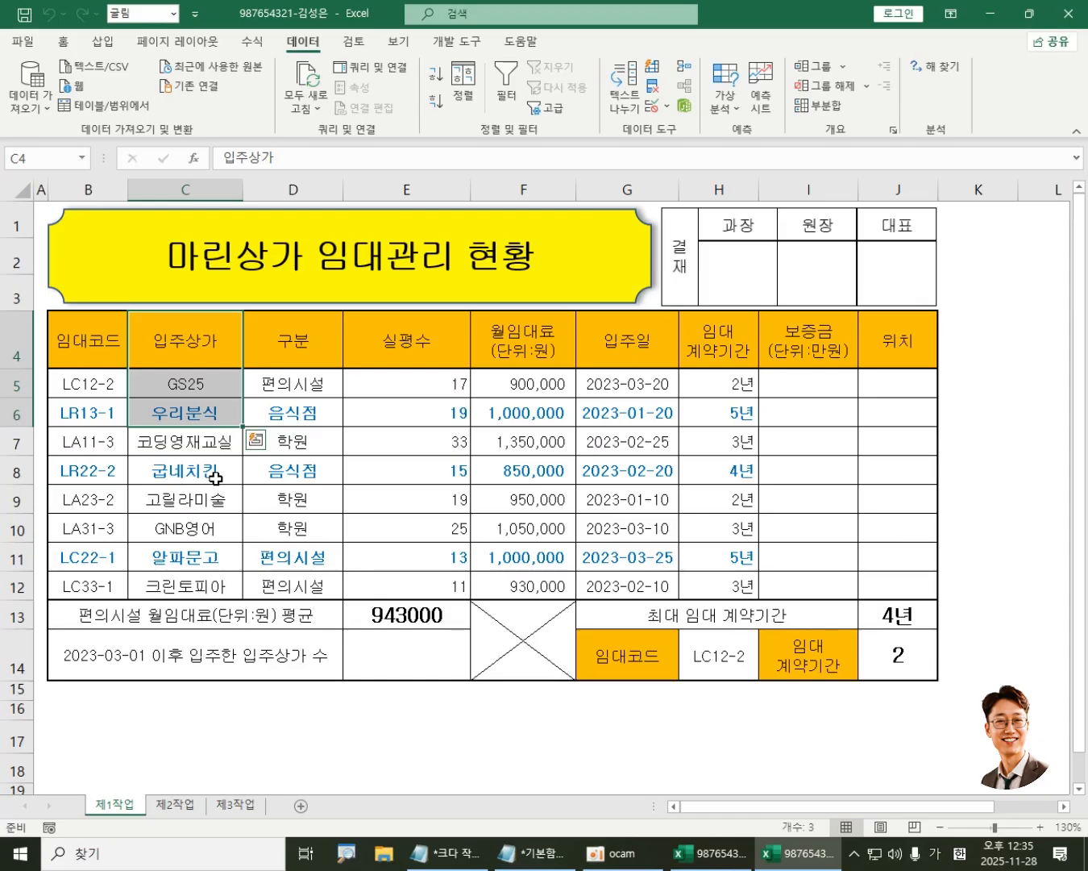
left_click(215, 478, "ctrl")
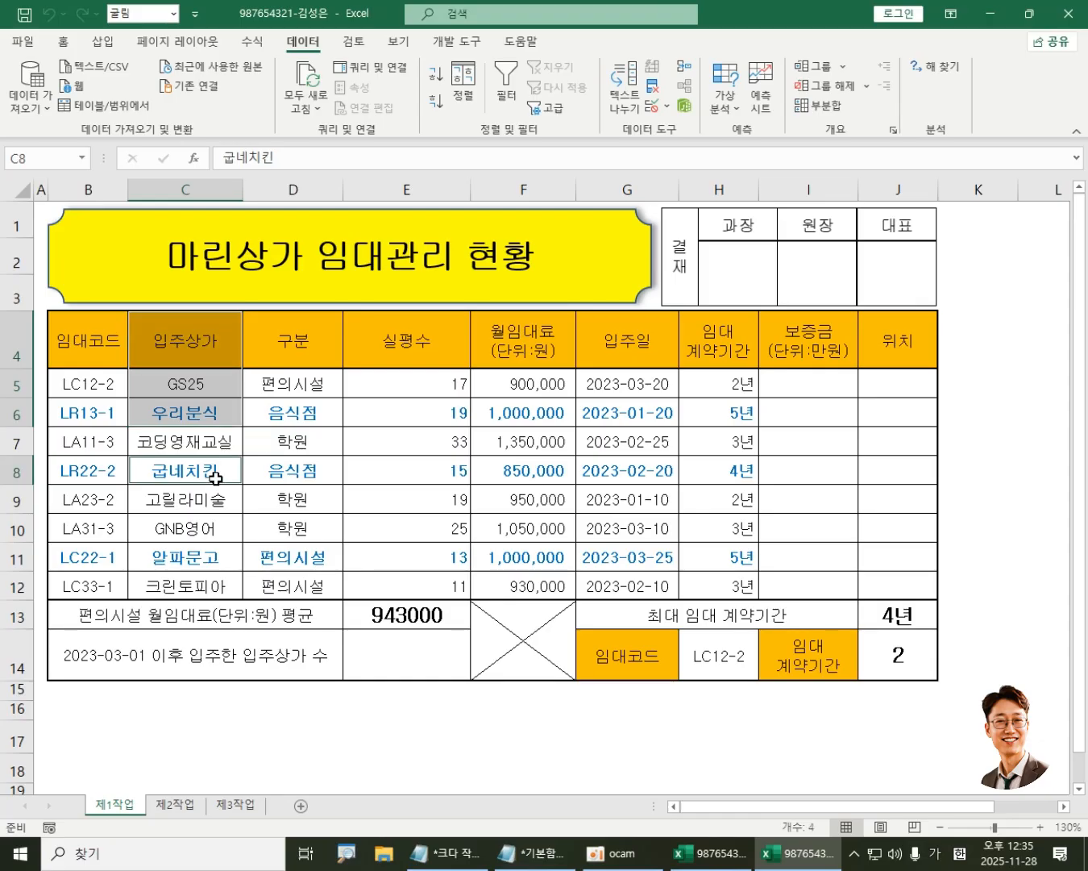
left_click_drag(214, 559, 213, 586, "ctrl")
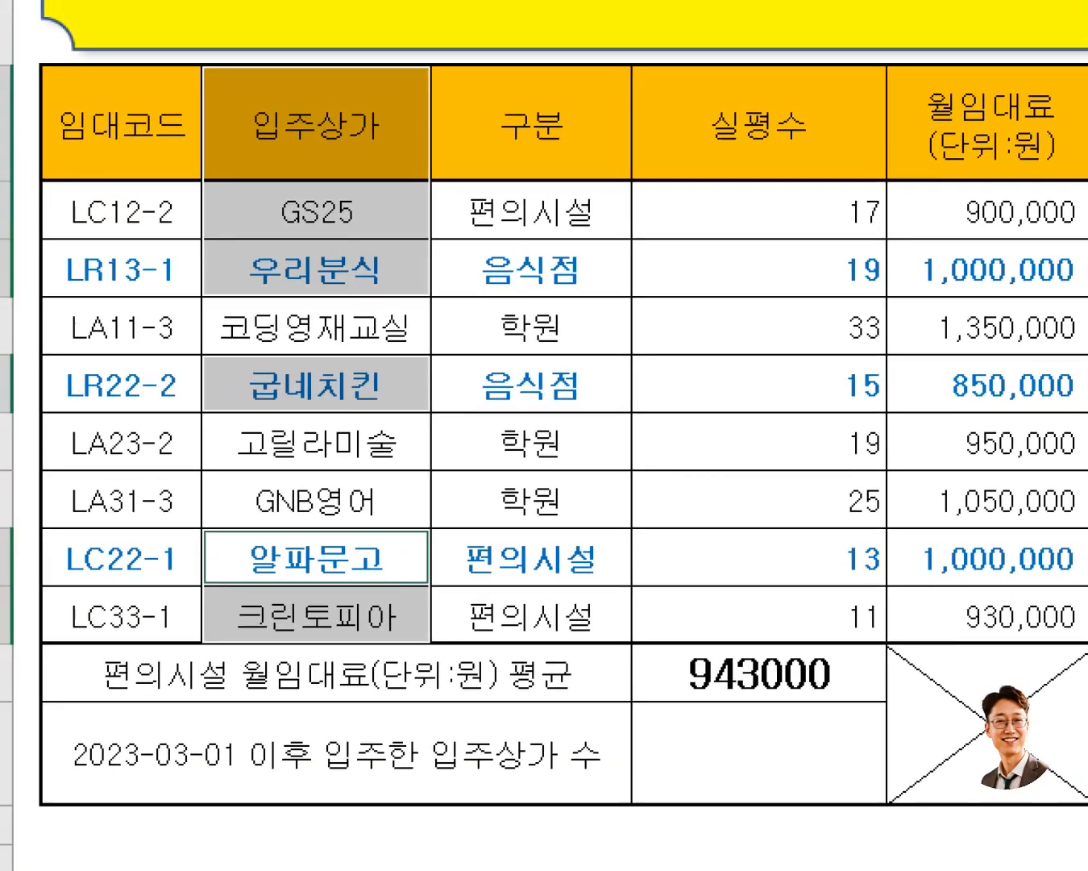
left_click(172, 421)
mouse_move(201, 67)
left_mouse_down("ctrl")
mouse_move(240, 148)
mouse_move(428, 268)
mouse_move(438, 304)
left_mouse_up("ctrl")
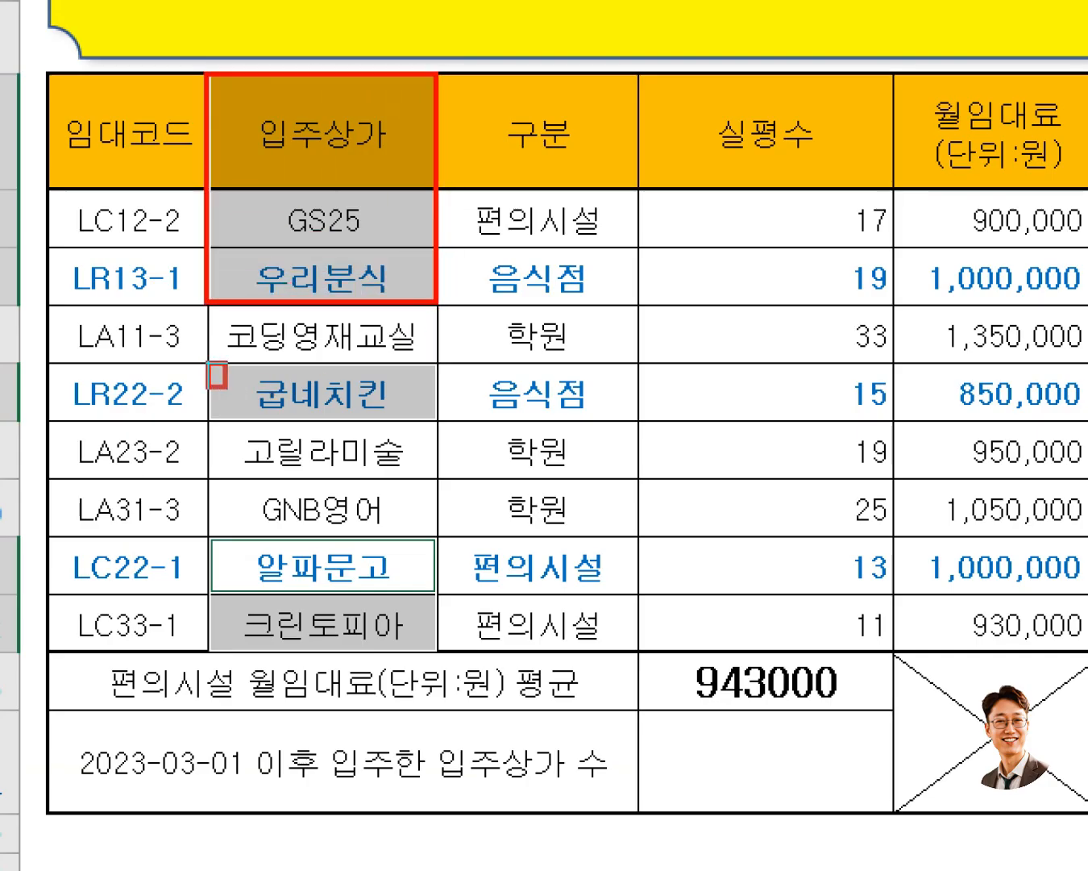
left_click_drag(226, 387, 442, 419, "ctrl")
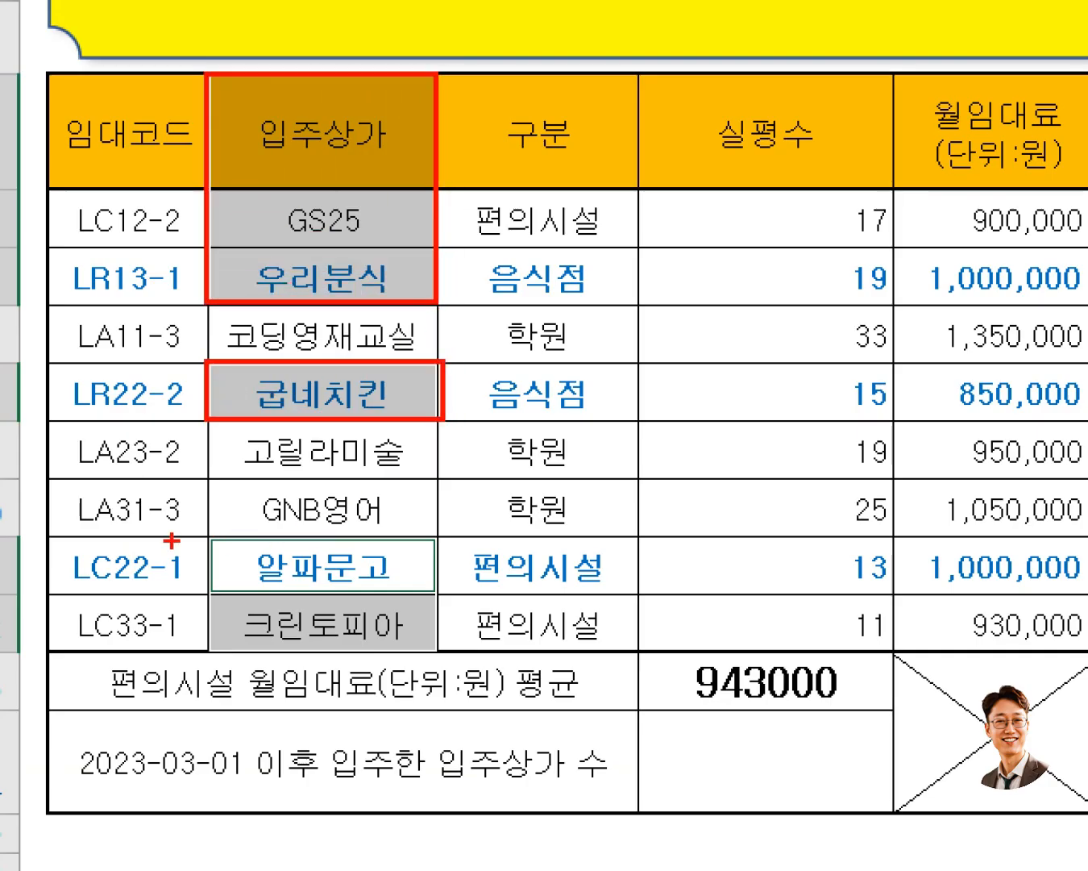
mouse_move(206, 532)
left_mouse_down("ctrl")
mouse_move(262, 636)
mouse_move(441, 649)
left_mouse_up("ctrl")
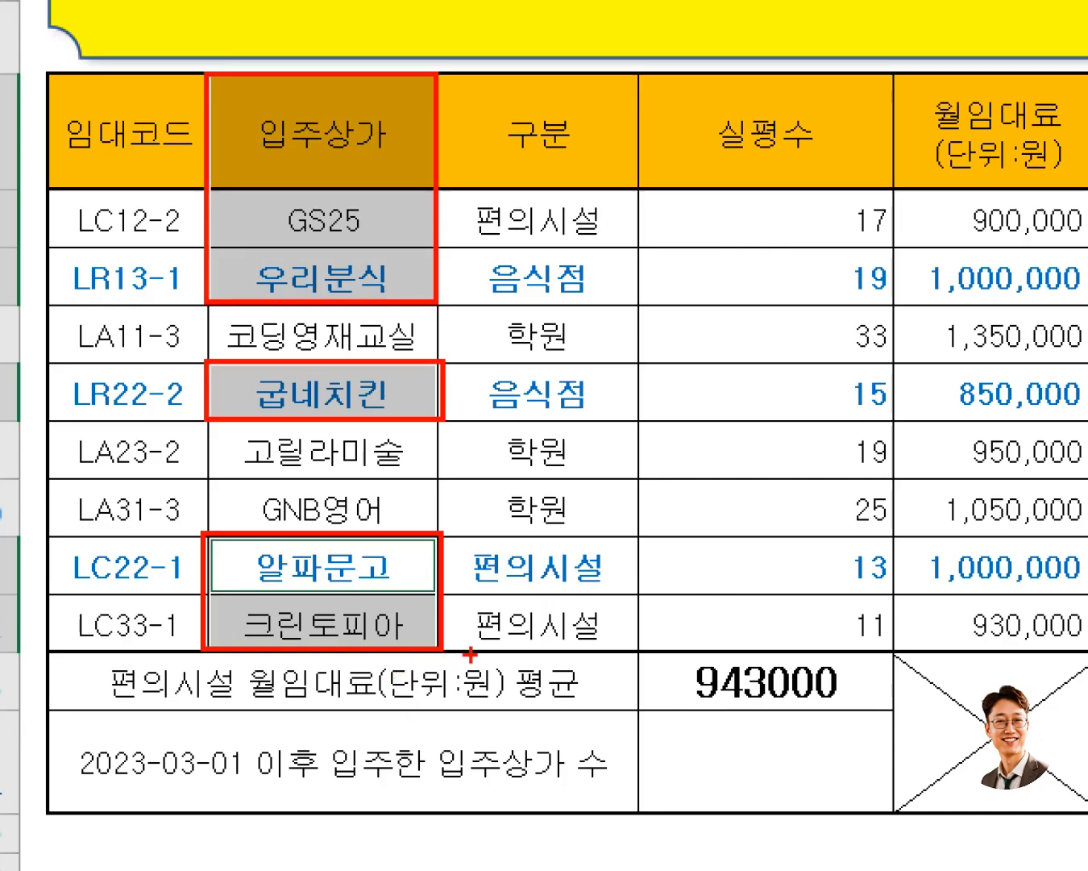
key("Escape")
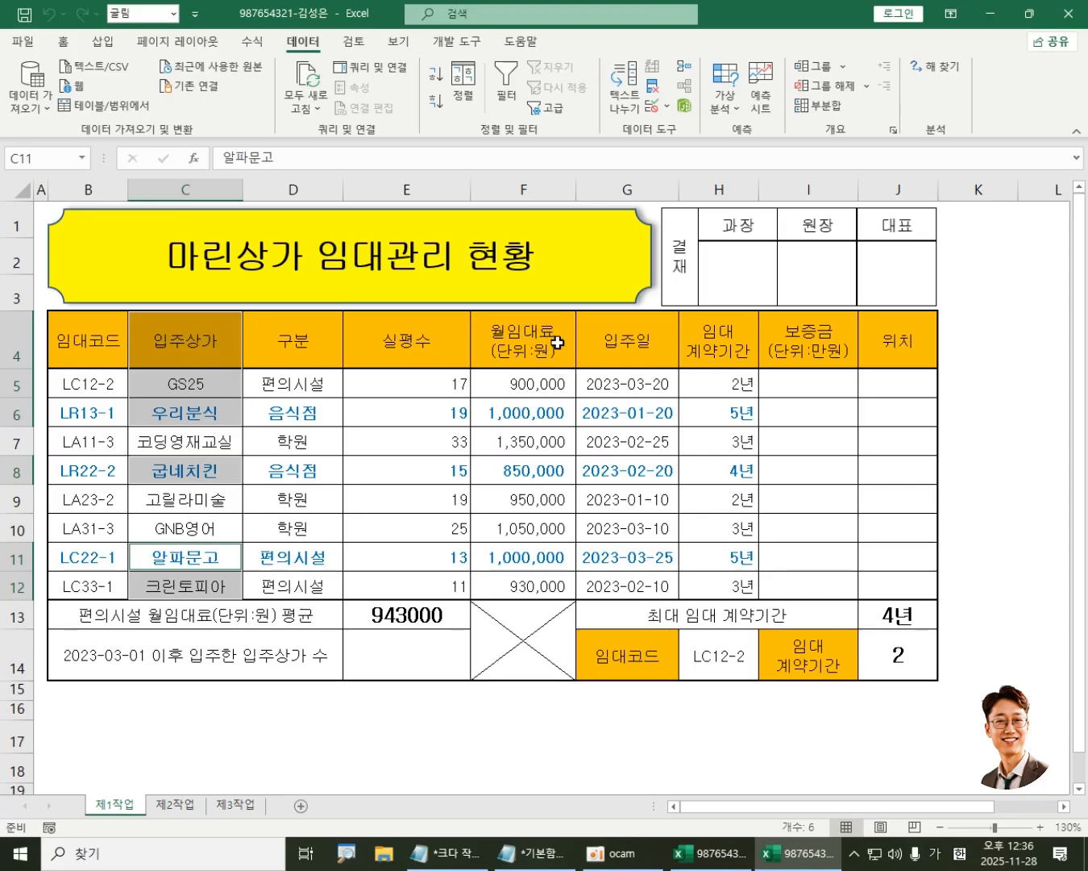
Step: Add the 월임대료(단위:원) and 임대계약기간 headers and their cells in rows 5, 6, 8, 11 and 12 to the selection
left_click_drag(547, 343, 541, 415)
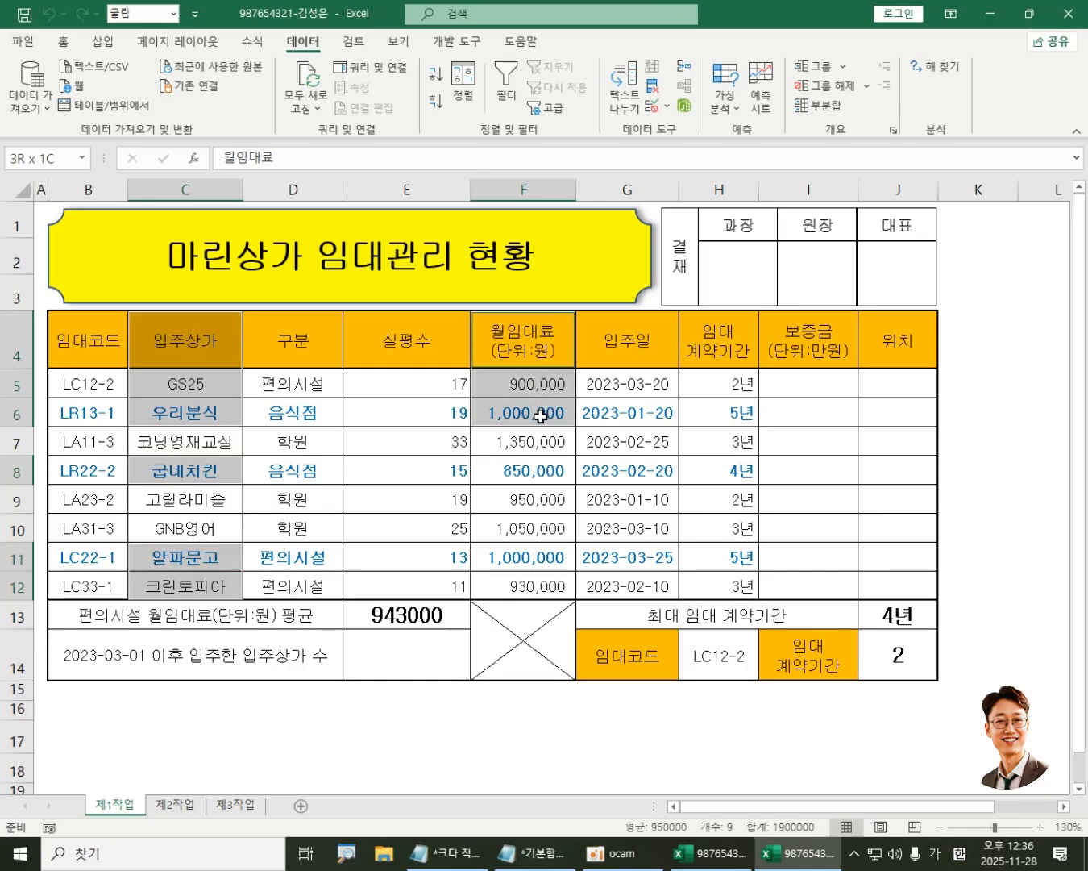
left_click(540, 474, "ctrl")
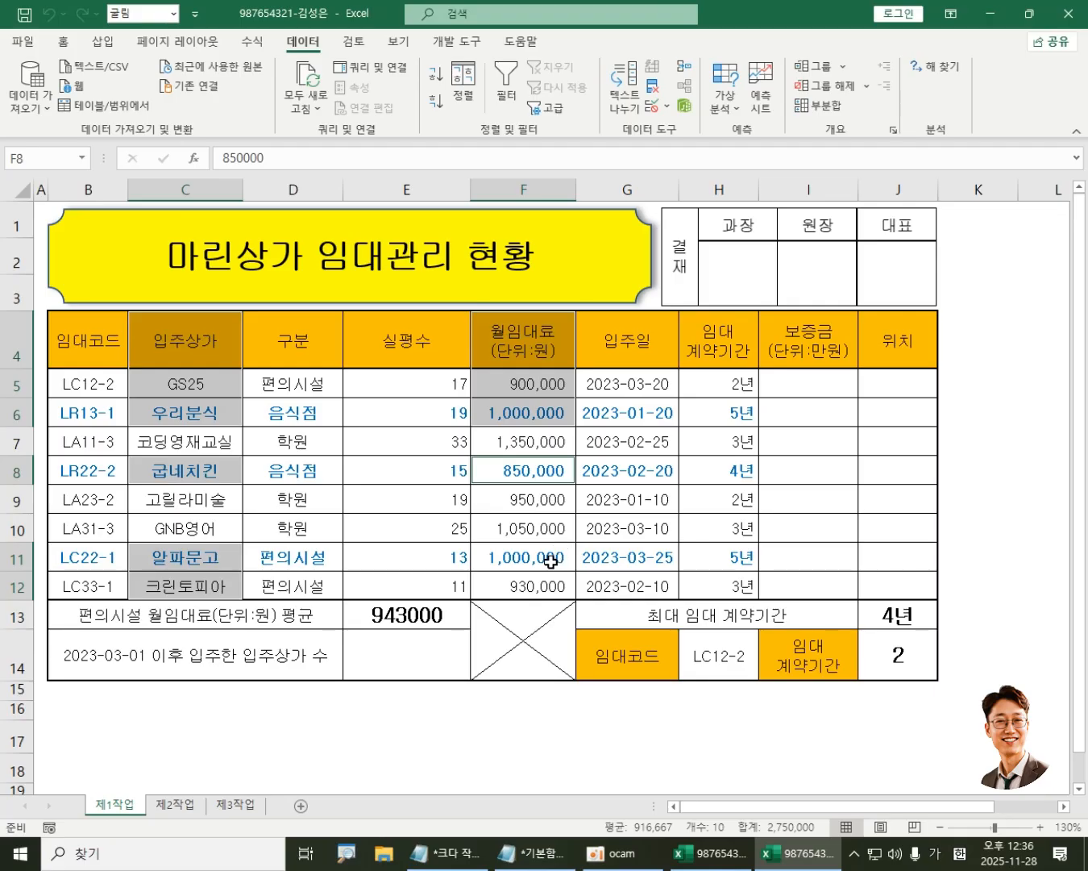
left_click_drag(549, 558, 551, 591)
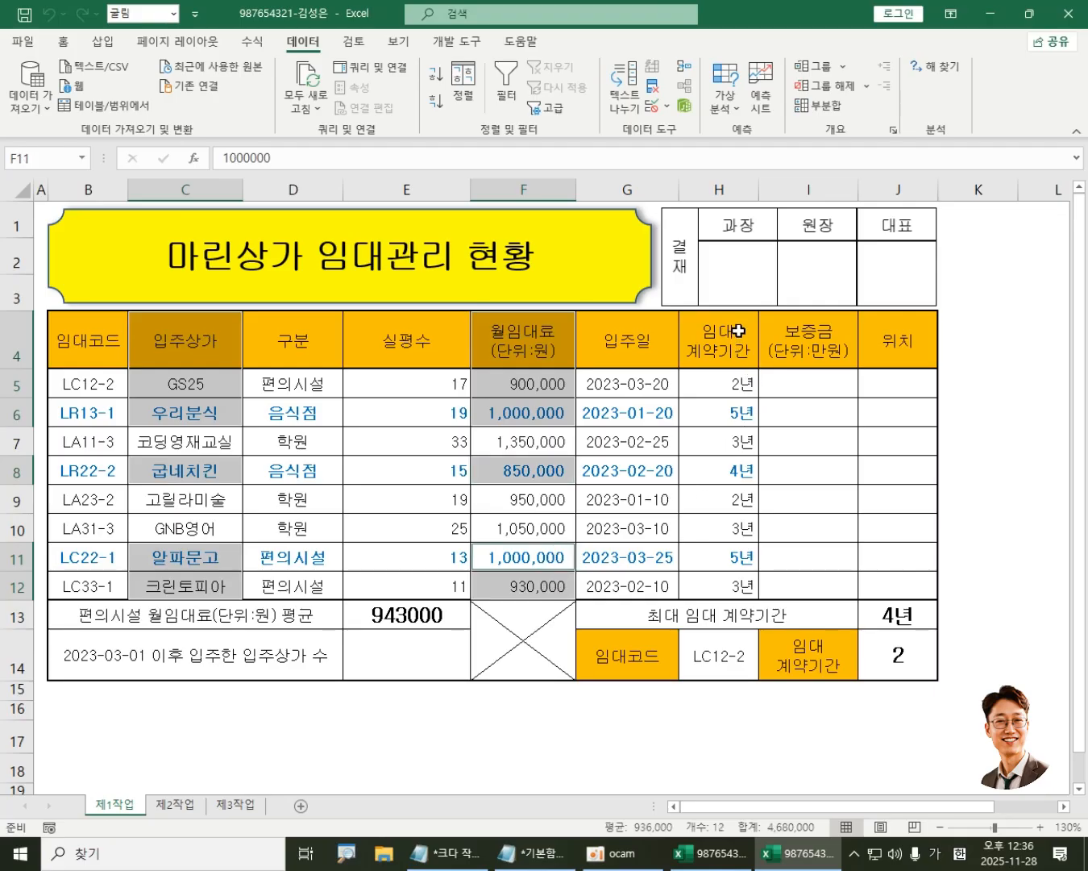
left_click_drag(733, 338, 743, 416)
left_click(738, 468, "ctrl")
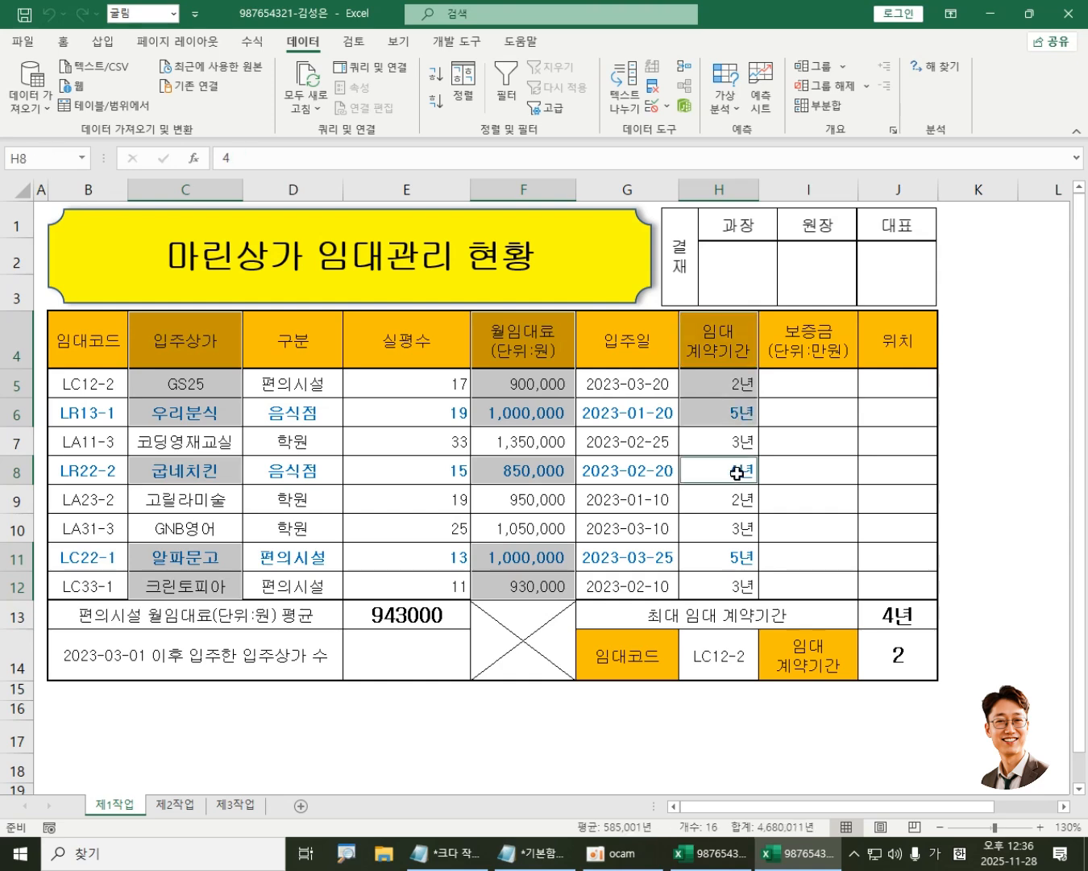
left_click_drag(723, 557, 726, 590)
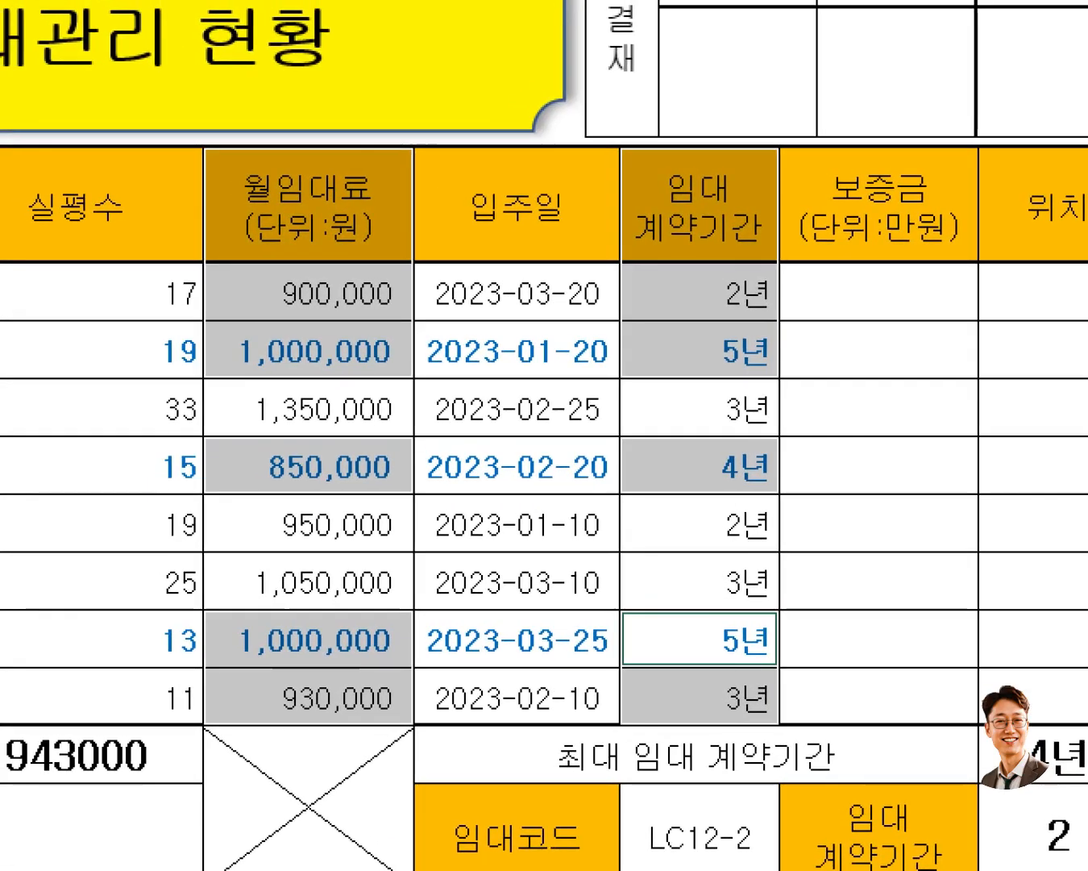
left_click(399, 241)
mouse_move(185, 152)
left_mouse_down()
mouse_move(304, 312)
mouse_move(418, 387)
left_mouse_up()
mouse_move(189, 431)
left_mouse_down()
mouse_move(259, 472)
mouse_move(426, 499)
left_mouse_up()
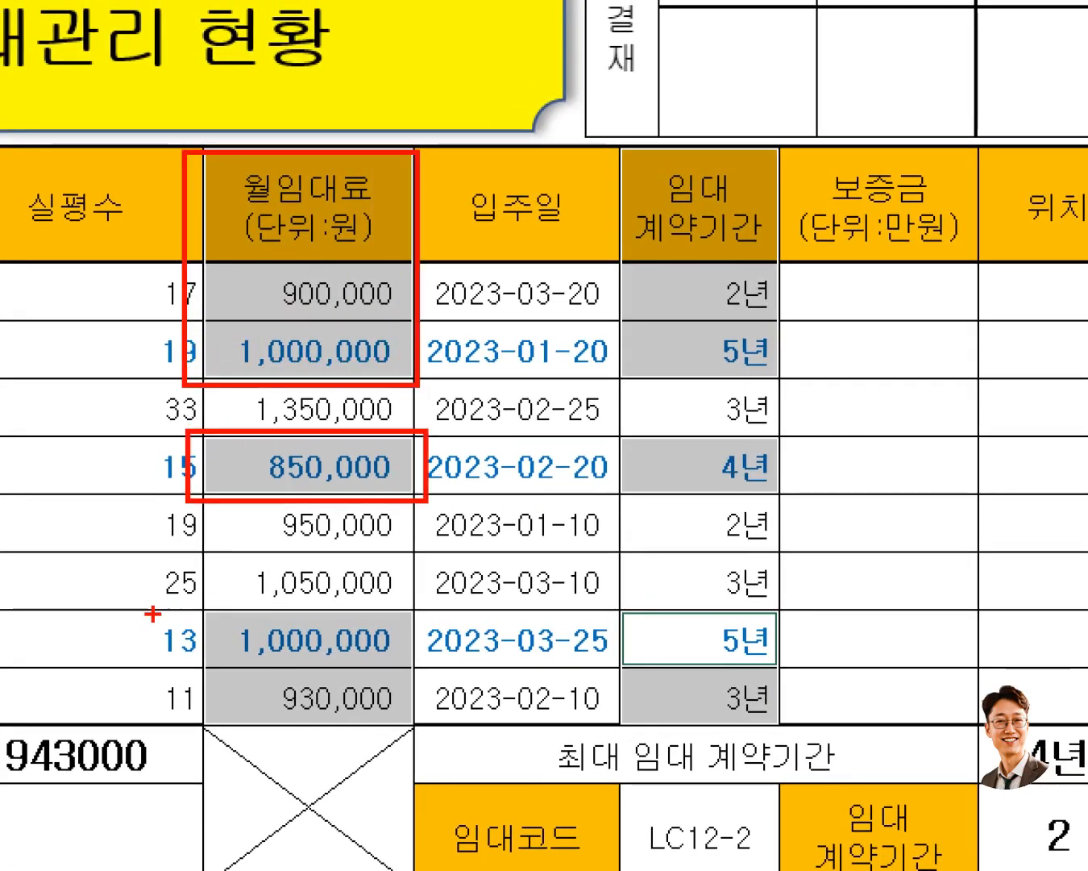
left_click_drag(151, 613, 437, 738)
mouse_move(609, 139)
left_mouse_down()
mouse_move(786, 369)
mouse_move(807, 380)
left_mouse_up()
mouse_move(613, 430)
left_mouse_down()
mouse_move(669, 490)
mouse_move(829, 507)
left_mouse_up()
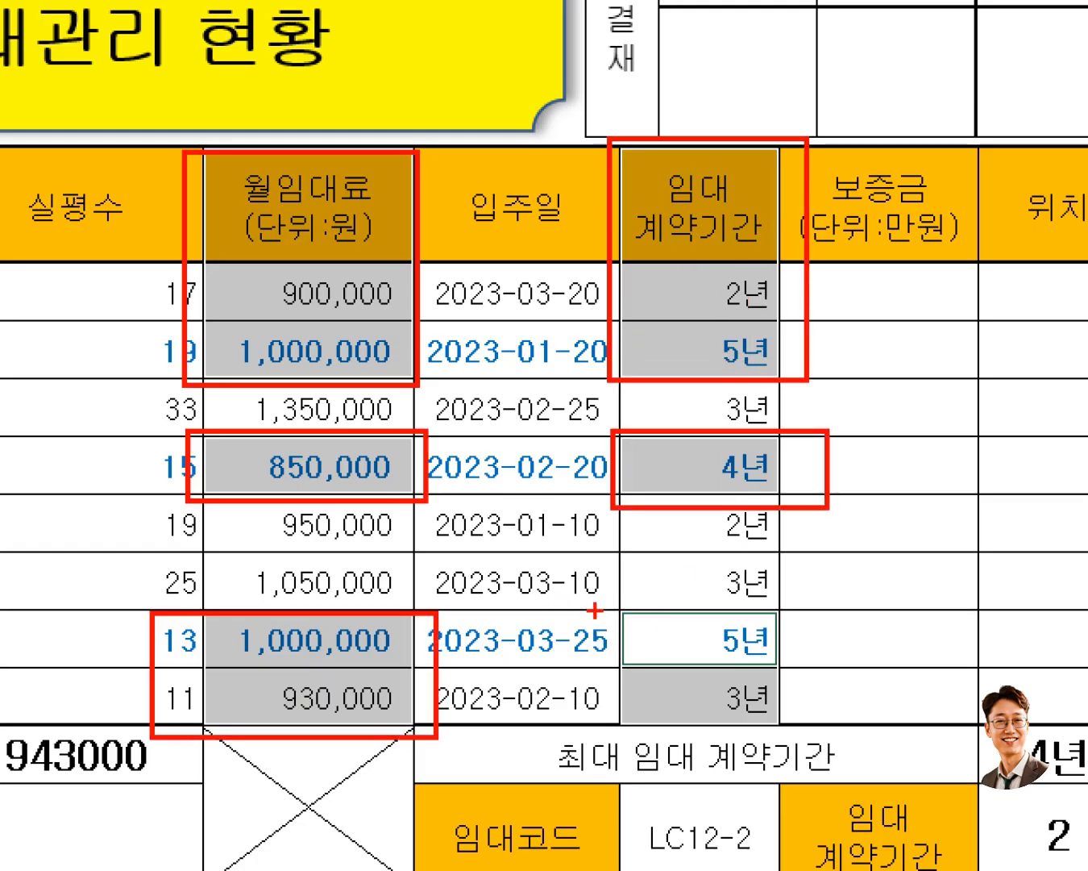
left_click_drag(595, 610, 821, 748)
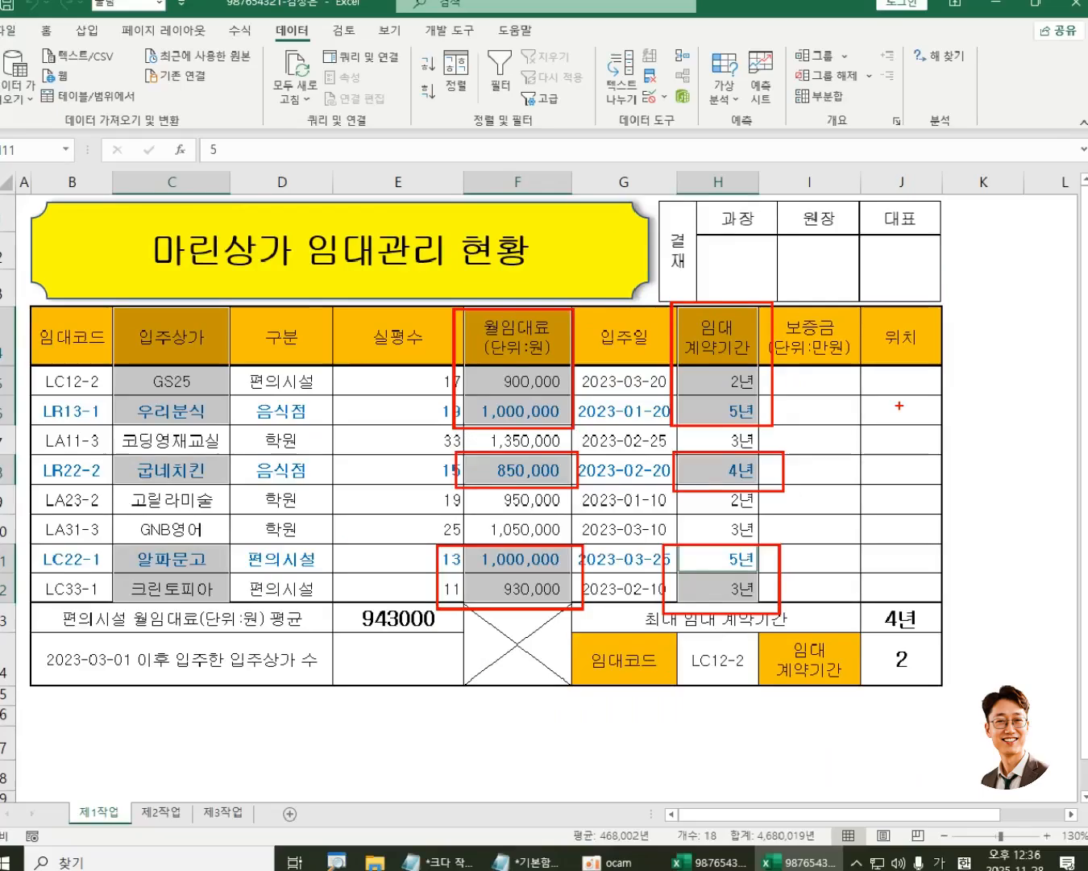
key("Escape")
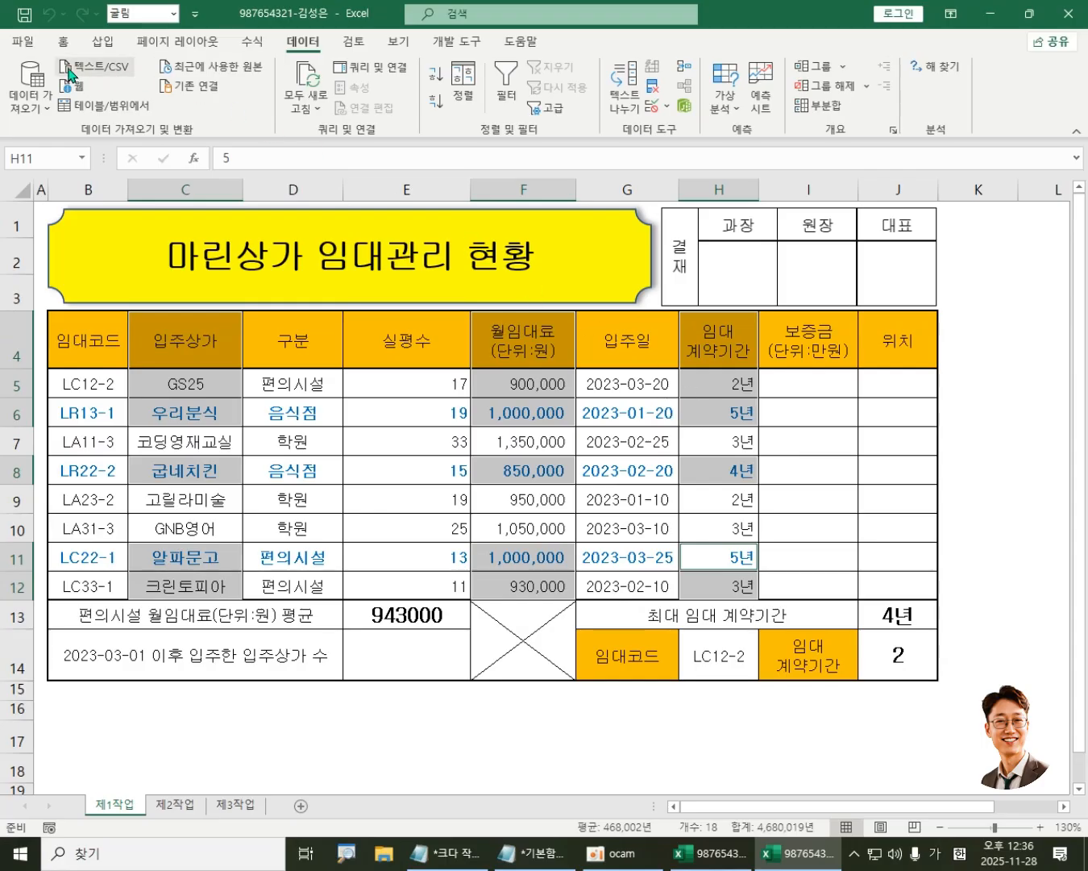
Step: Insert a 혼합 chart with 월임대료(단위:원) as 묶은 세로 막대형 and 임대계약기간 as 표식이 있는 꺾은선형 on the secondary axis
left_click(102, 42)
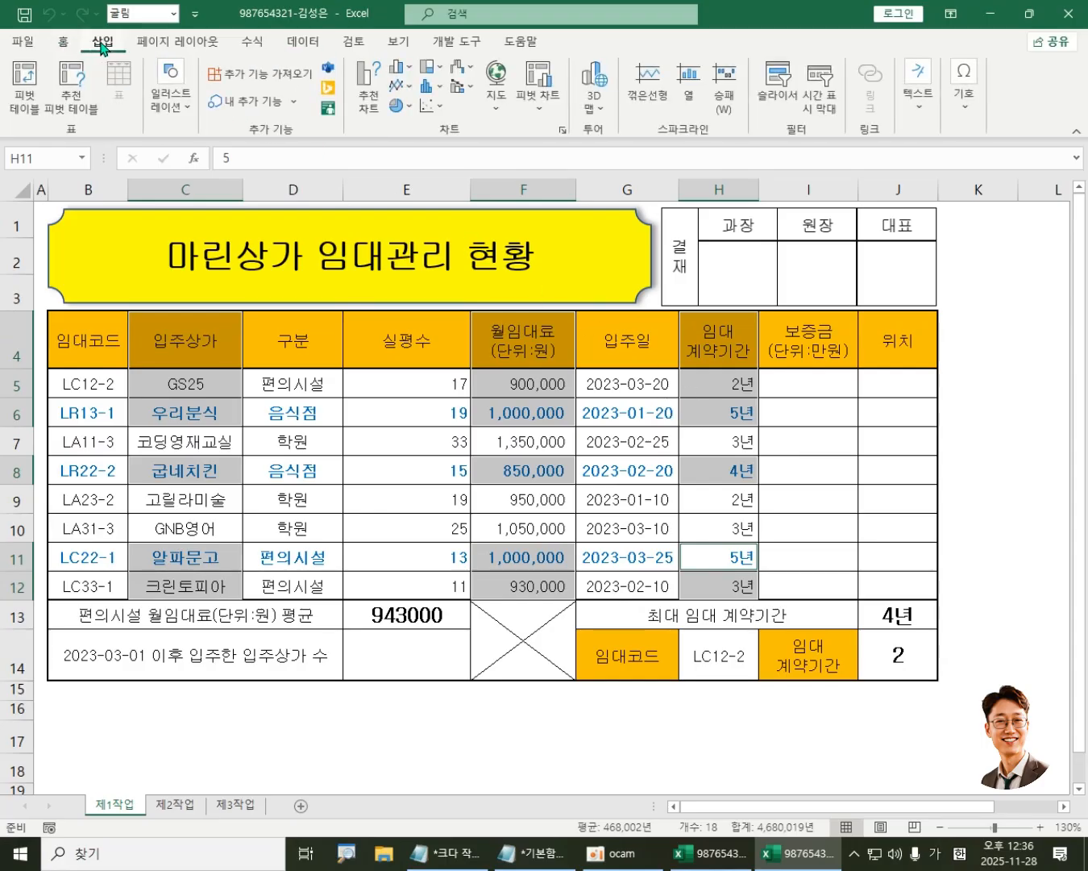
left_click(375, 96)
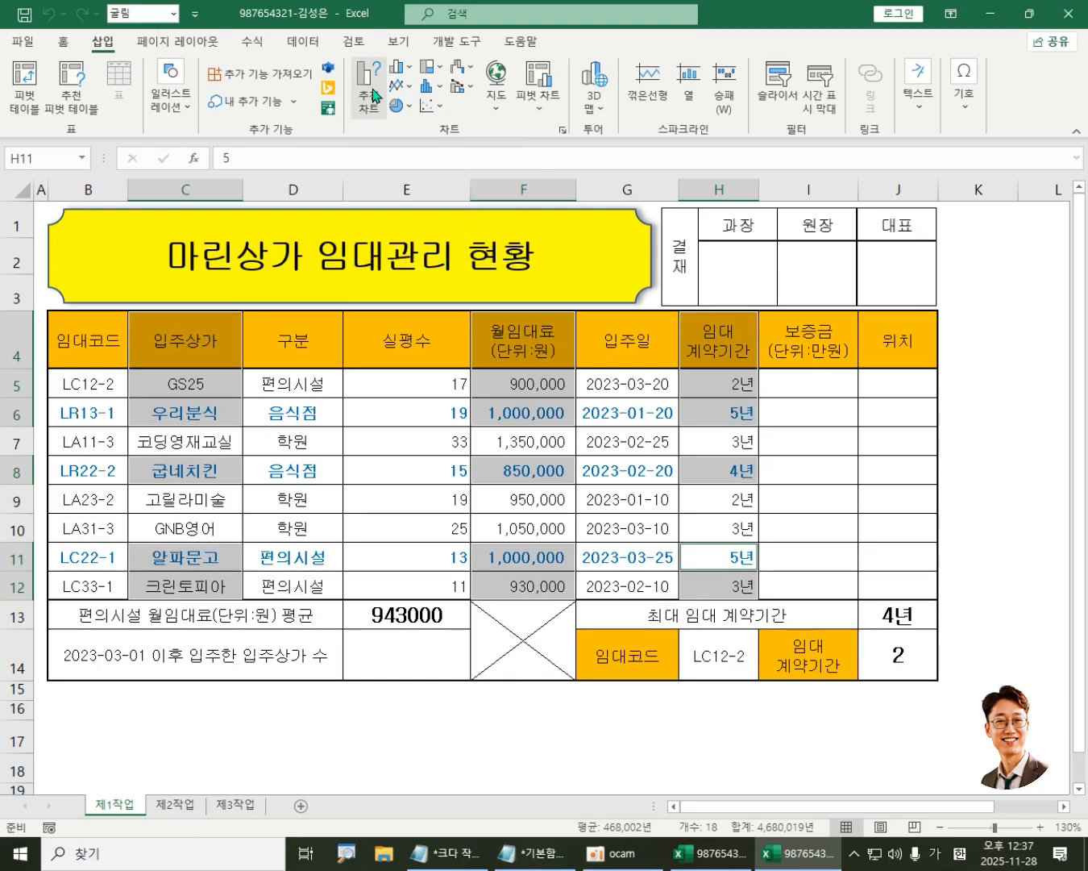
left_click(367, 207)
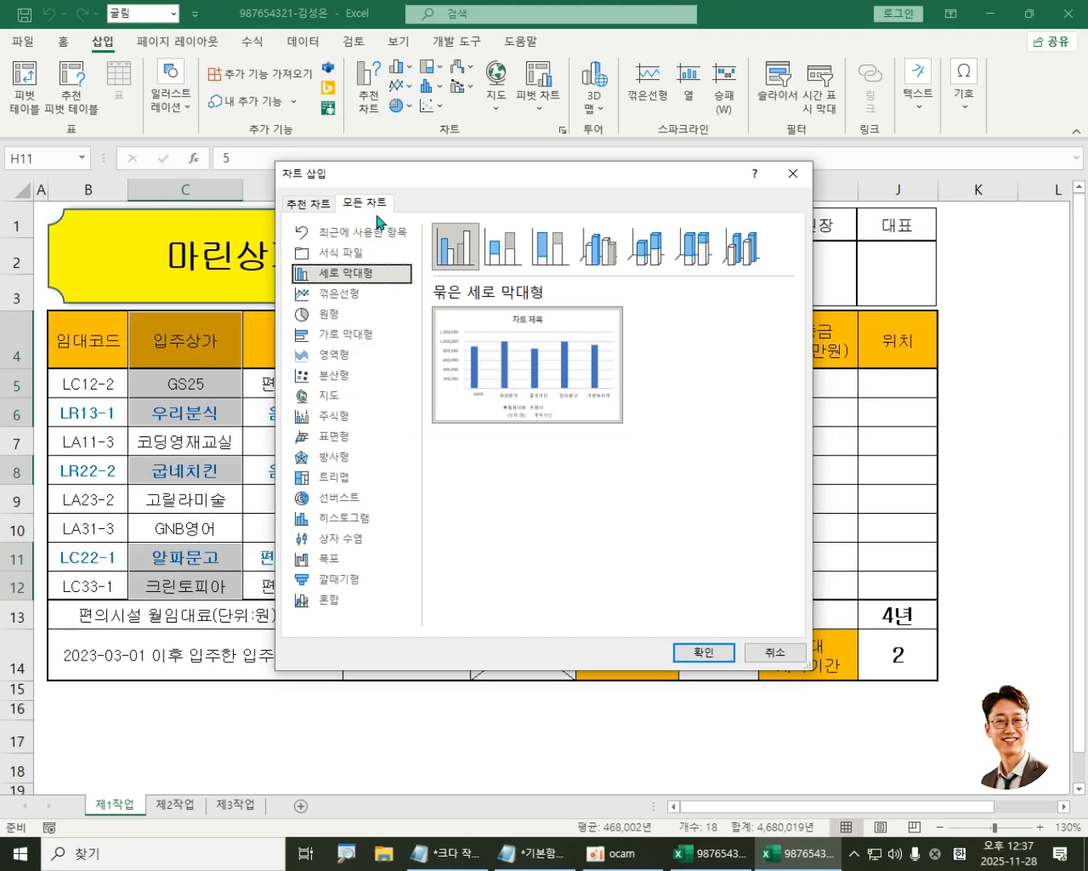
left_click(344, 611)
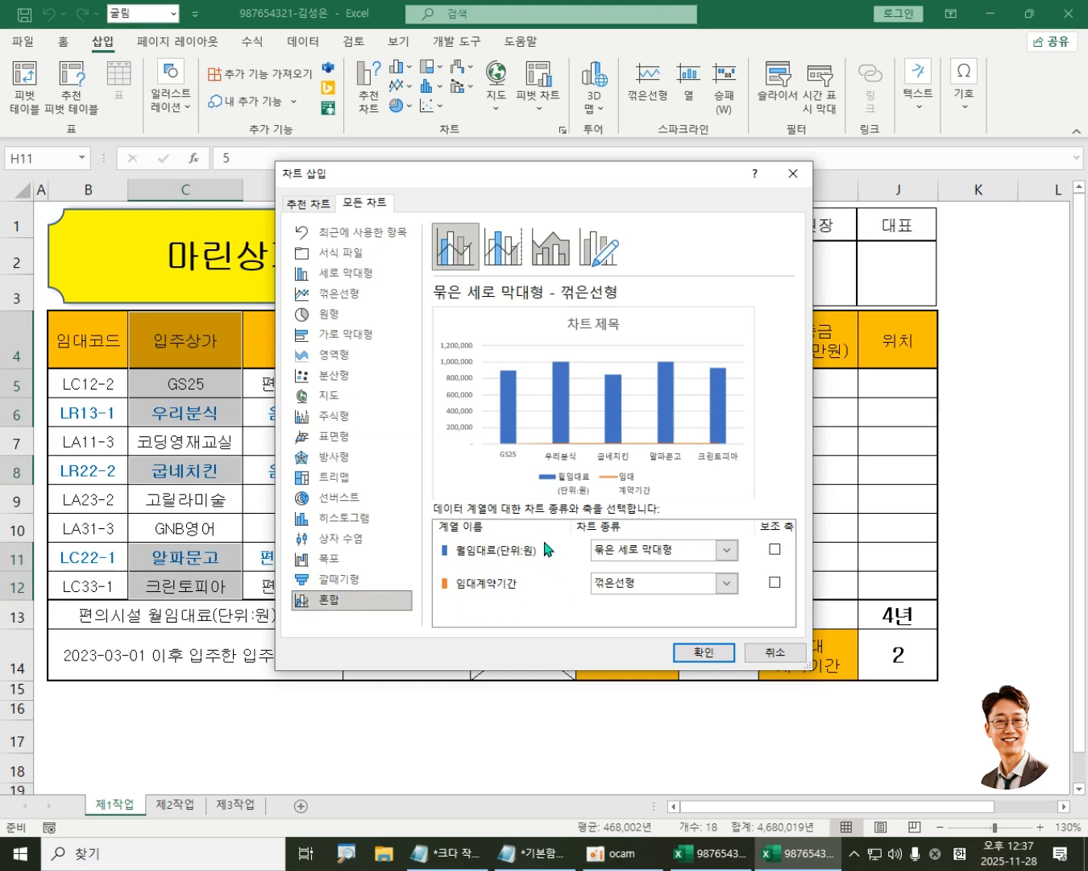
left_click(649, 584)
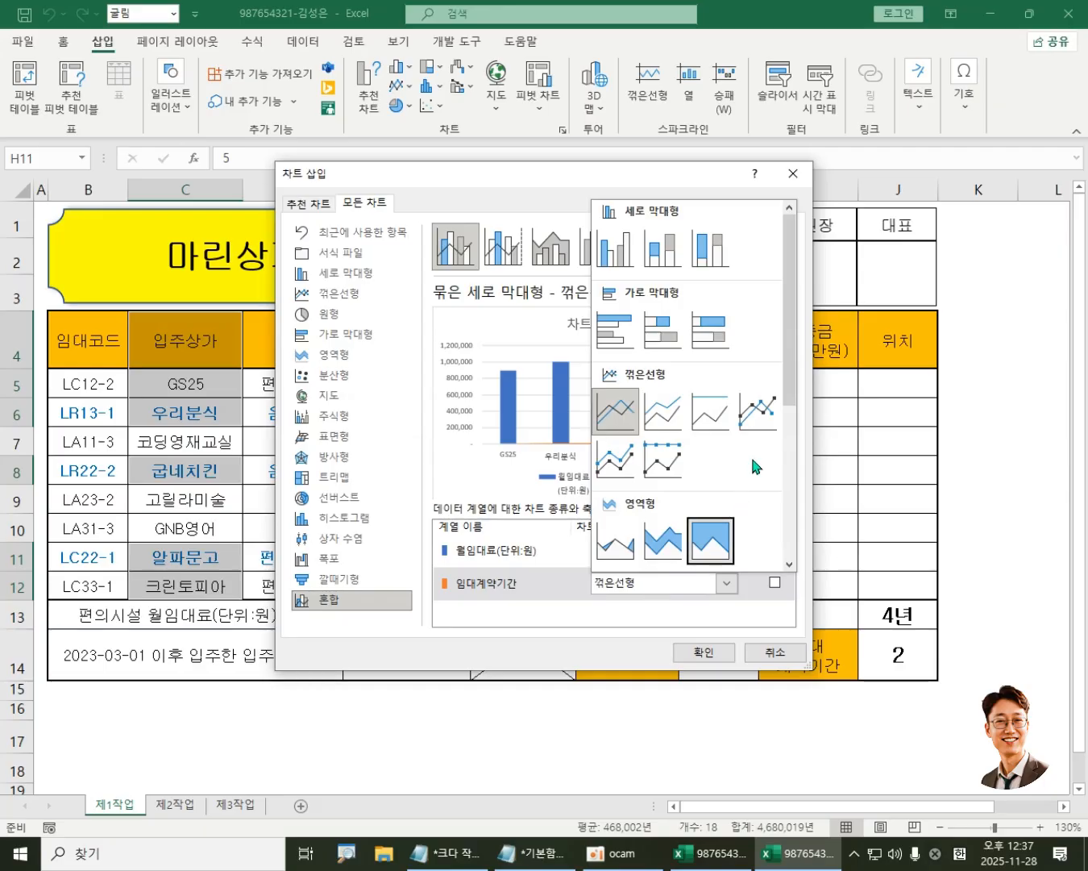
left_click(769, 422)
left_click(775, 583)
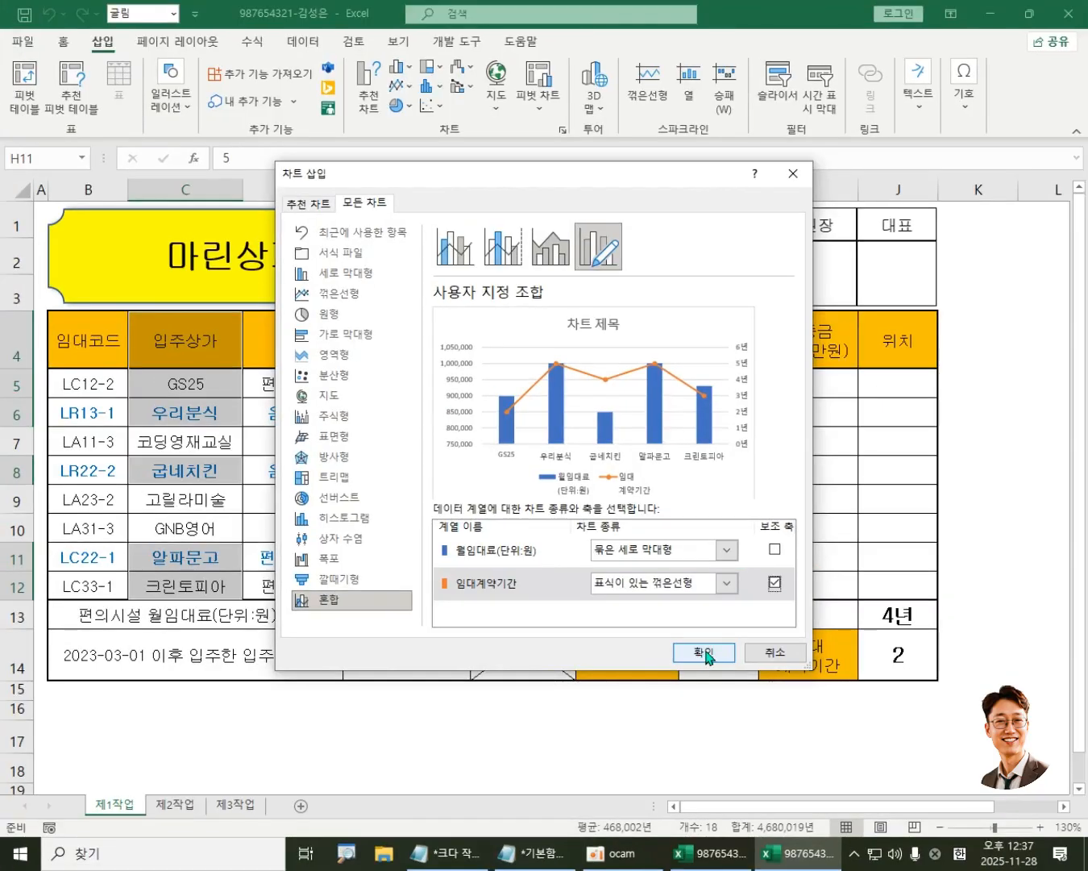
left_click(705, 653)
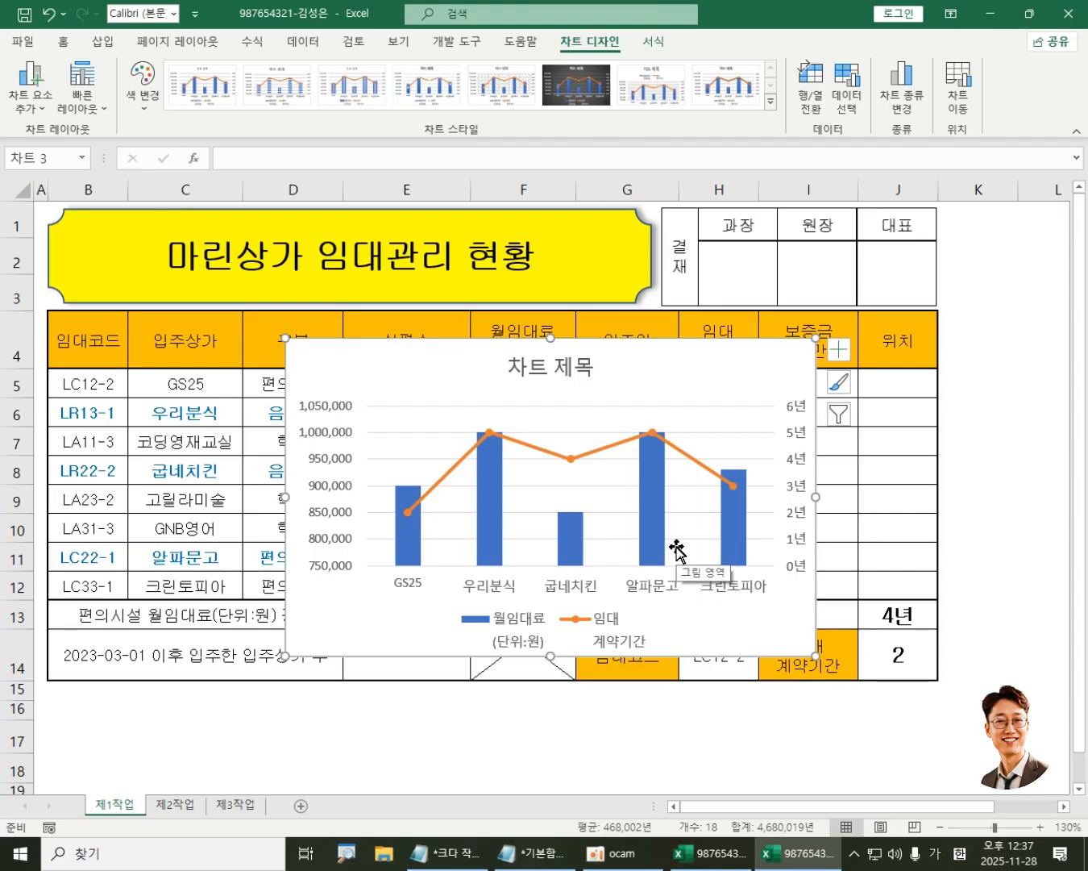
Step: Move the chart to a new chart sheet named 제4작업
left_click(963, 98)
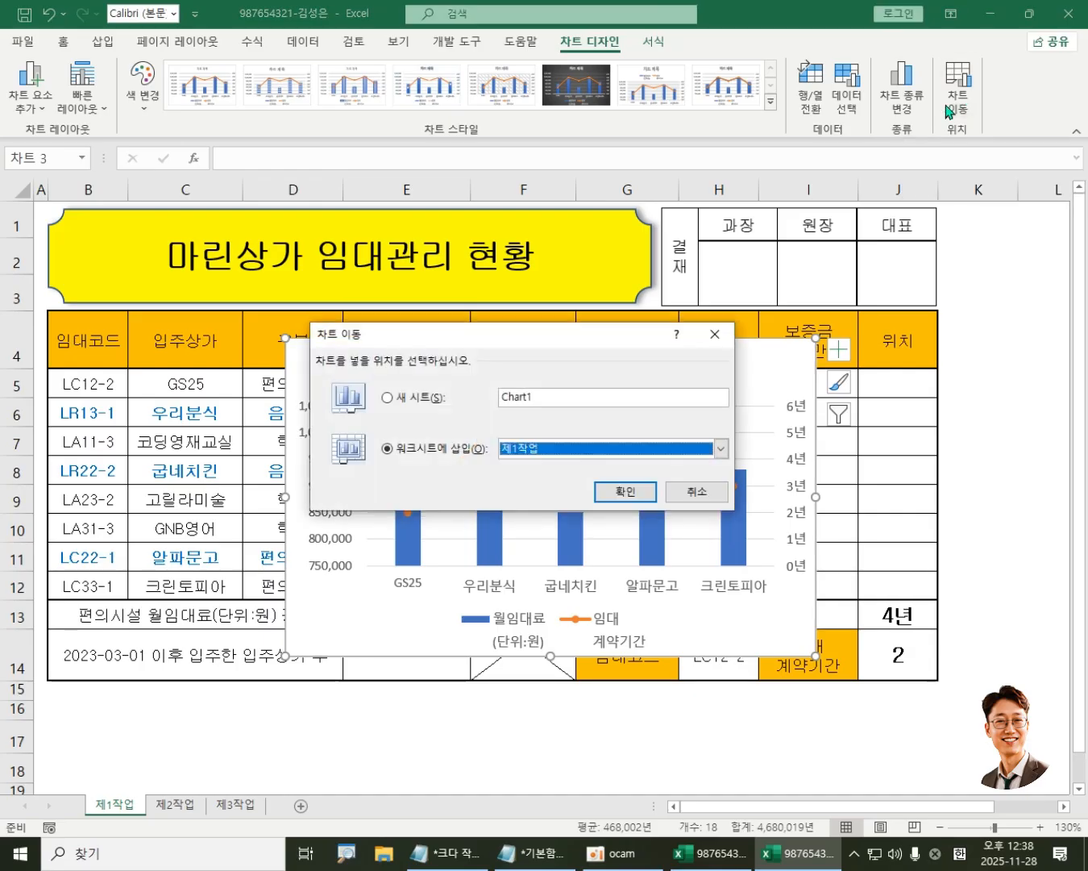
left_click(387, 399)
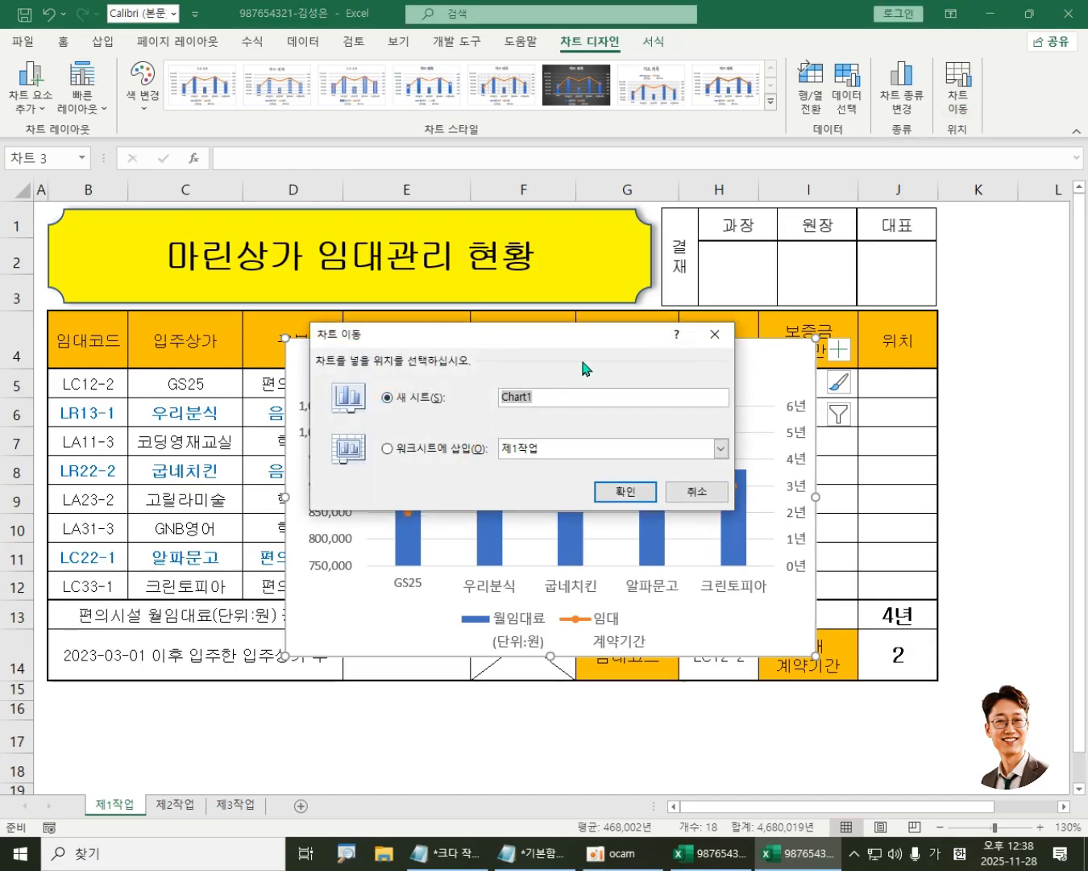
type("제4작업")
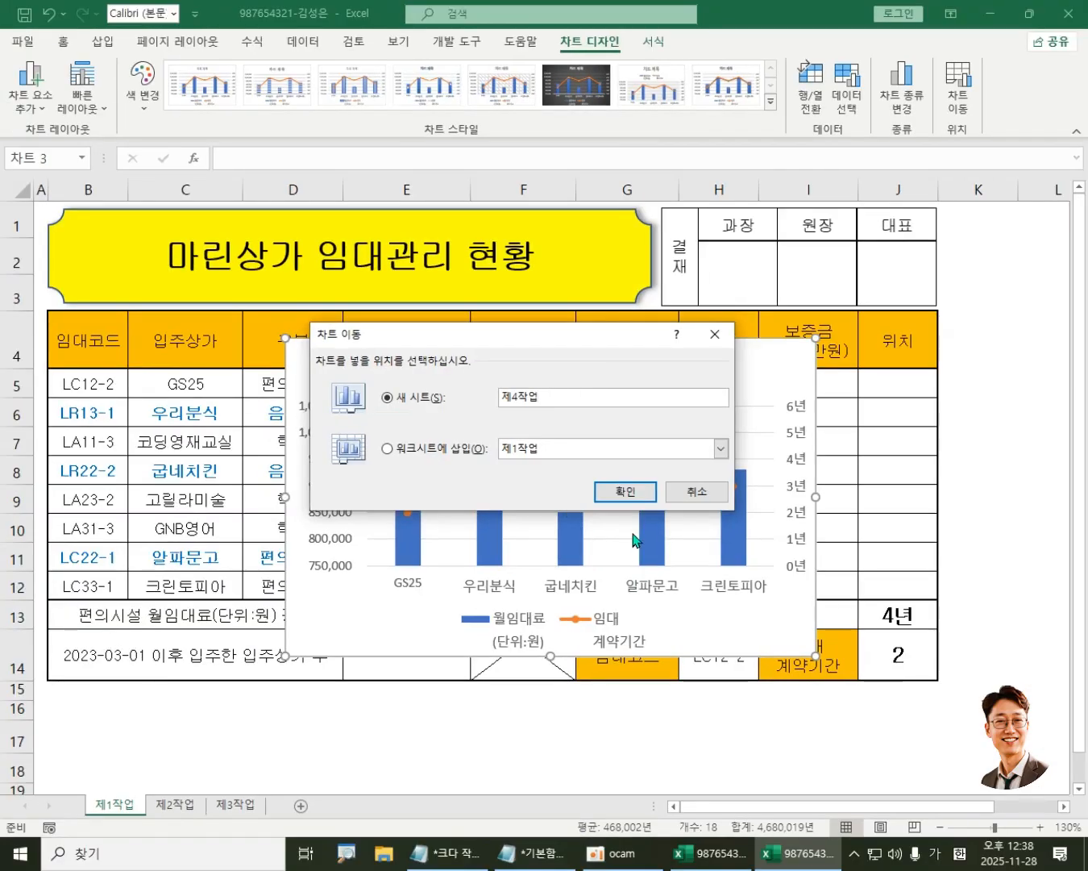
left_click(627, 491)
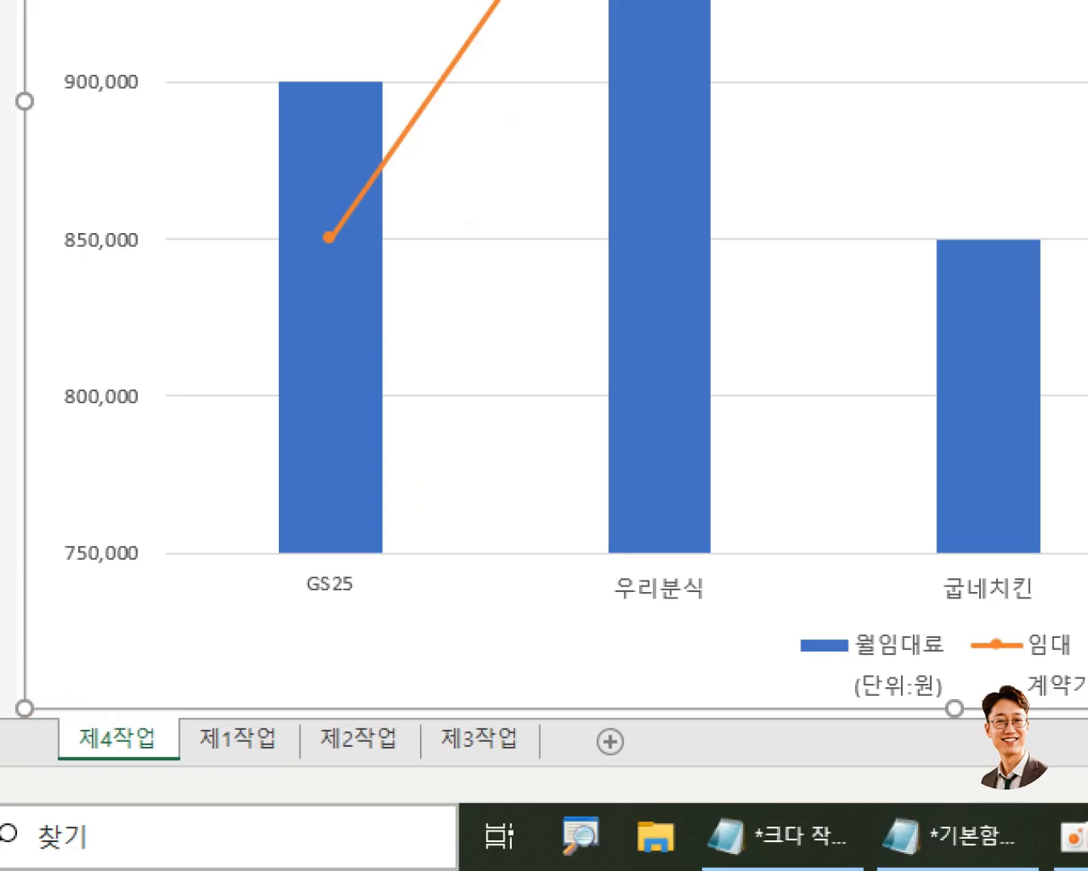
Step: Reorder the sheets so that 제4작업 comes last, after 제3작업
mouse_move(23, 729)
left_mouse_down()
mouse_move(185, 771)
mouse_move(550, 728)
mouse_move(553, 745)
left_mouse_up()
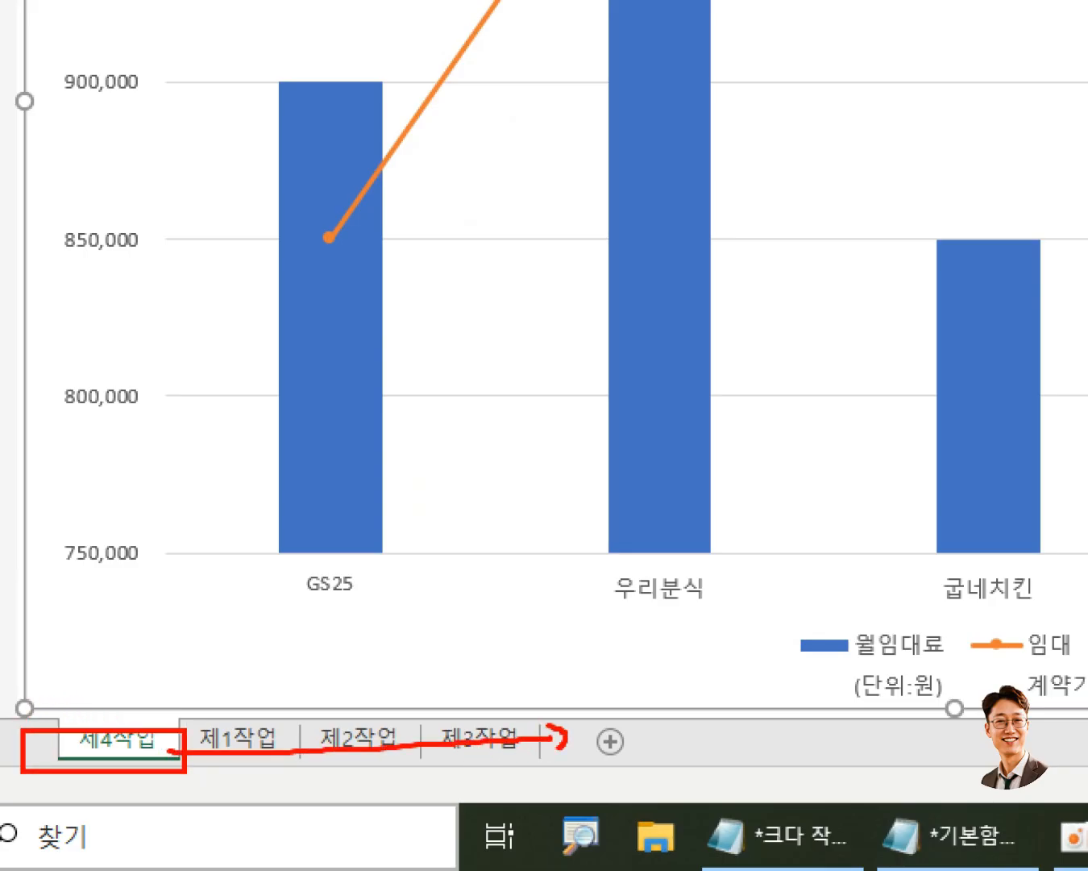
key("Escape")
left_click_drag(112, 817, 357, 813)
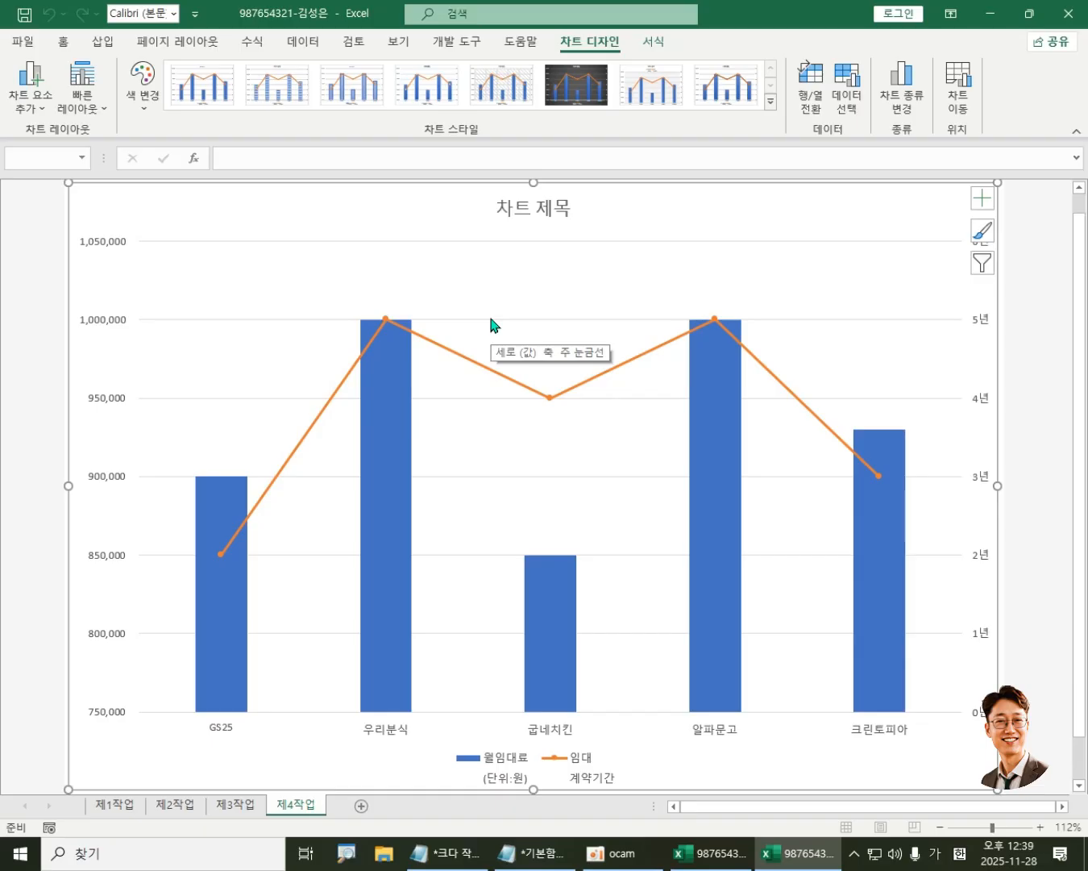
Step: Apply the third quick layout to the chart, with the title above and the legend below the plot
left_click(86, 105)
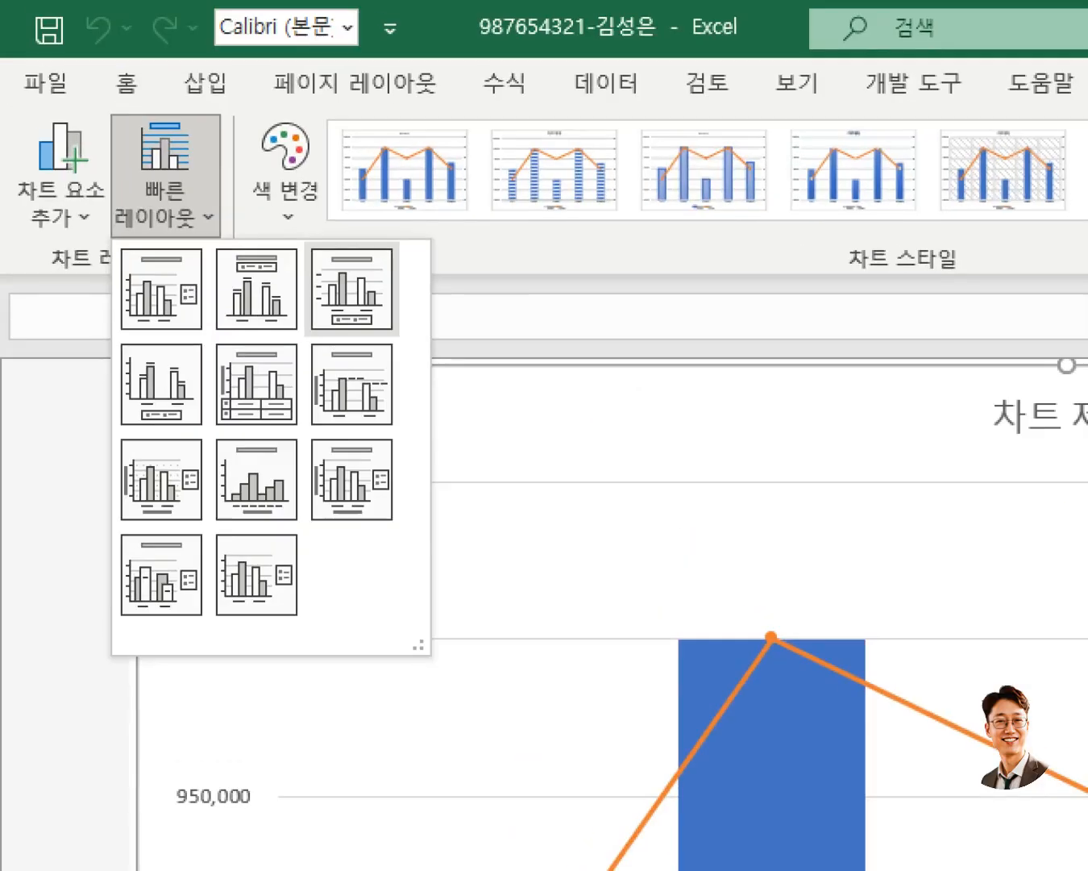
left_click_drag(106, 102, 219, 235)
left_click_drag(296, 242, 418, 331)
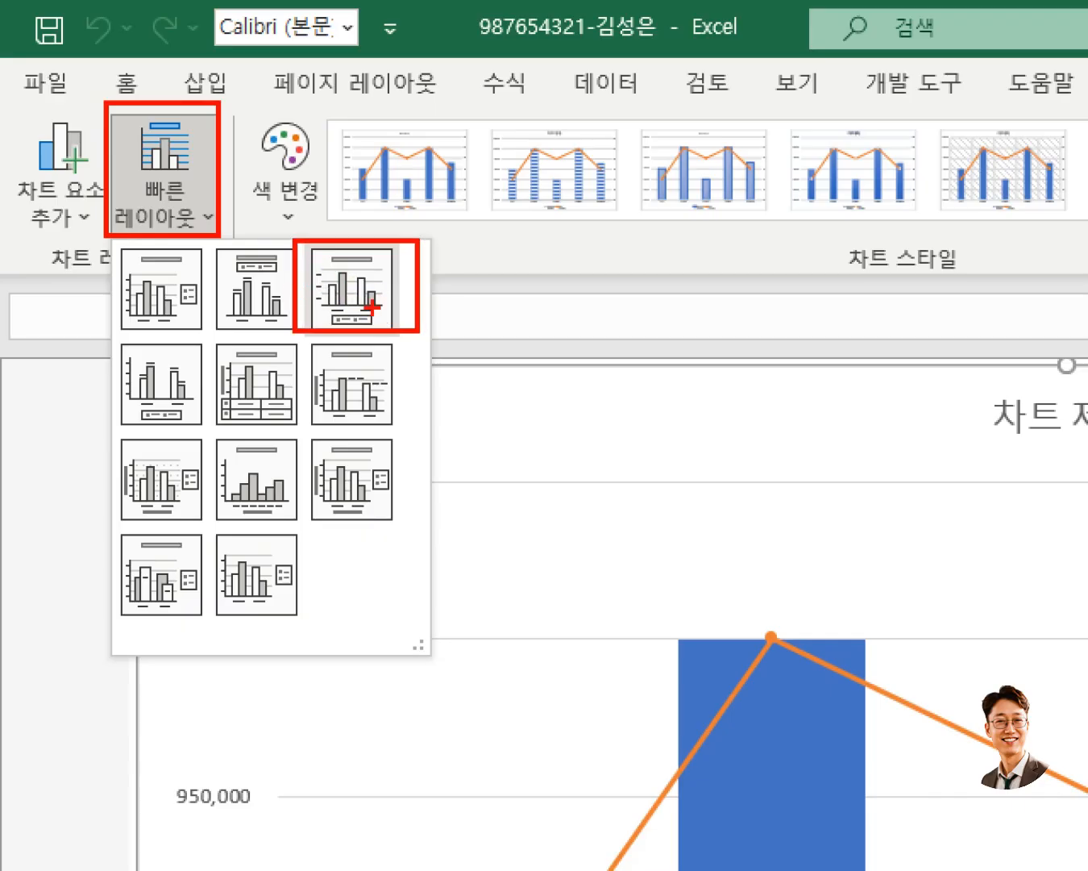
key("Escape")
left_click(157, 193)
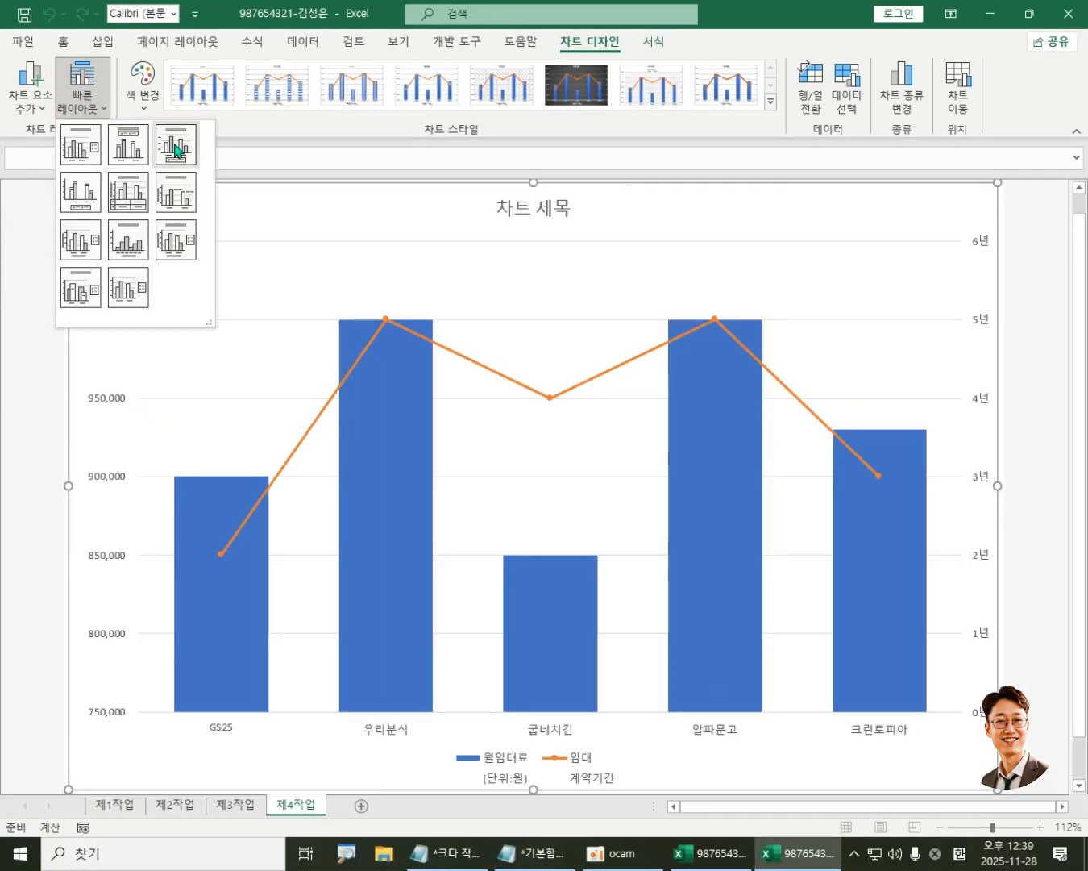
left_click(178, 145)
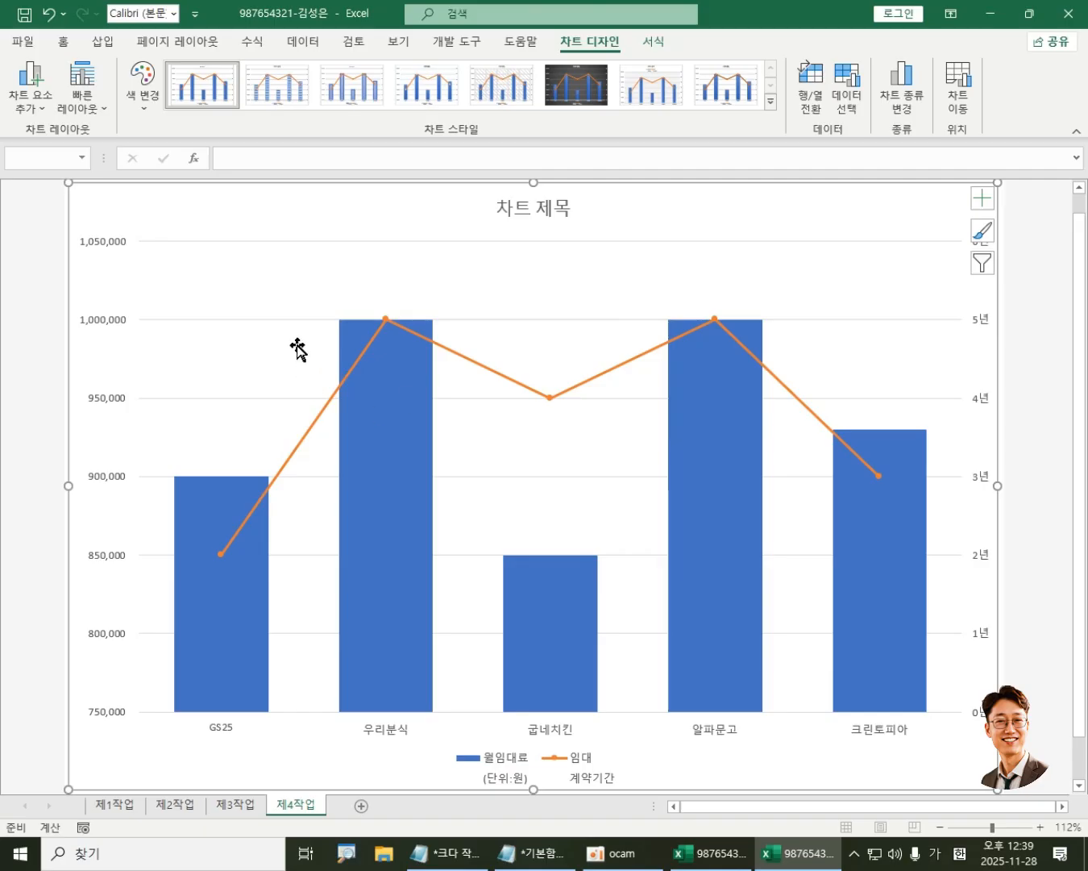
Step: Set the font of the whole chart area to 굴림 at size 11
left_click(662, 47)
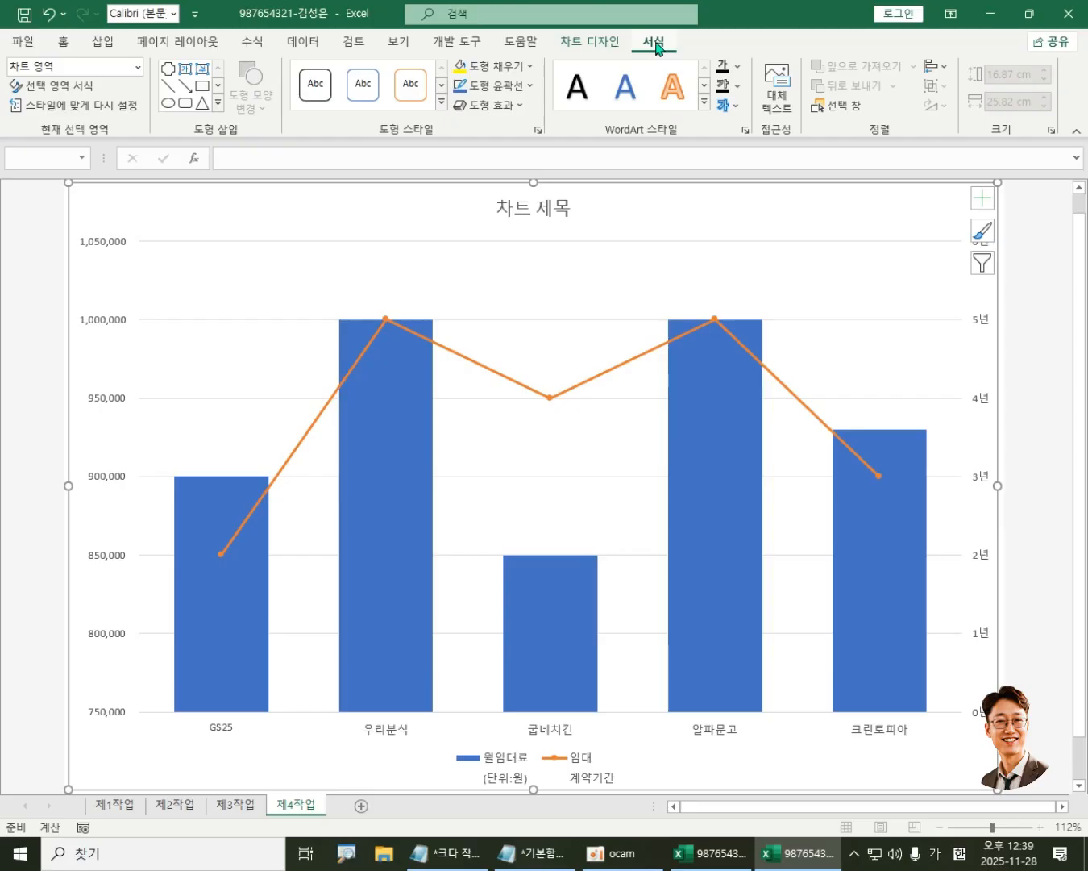
left_click(63, 42)
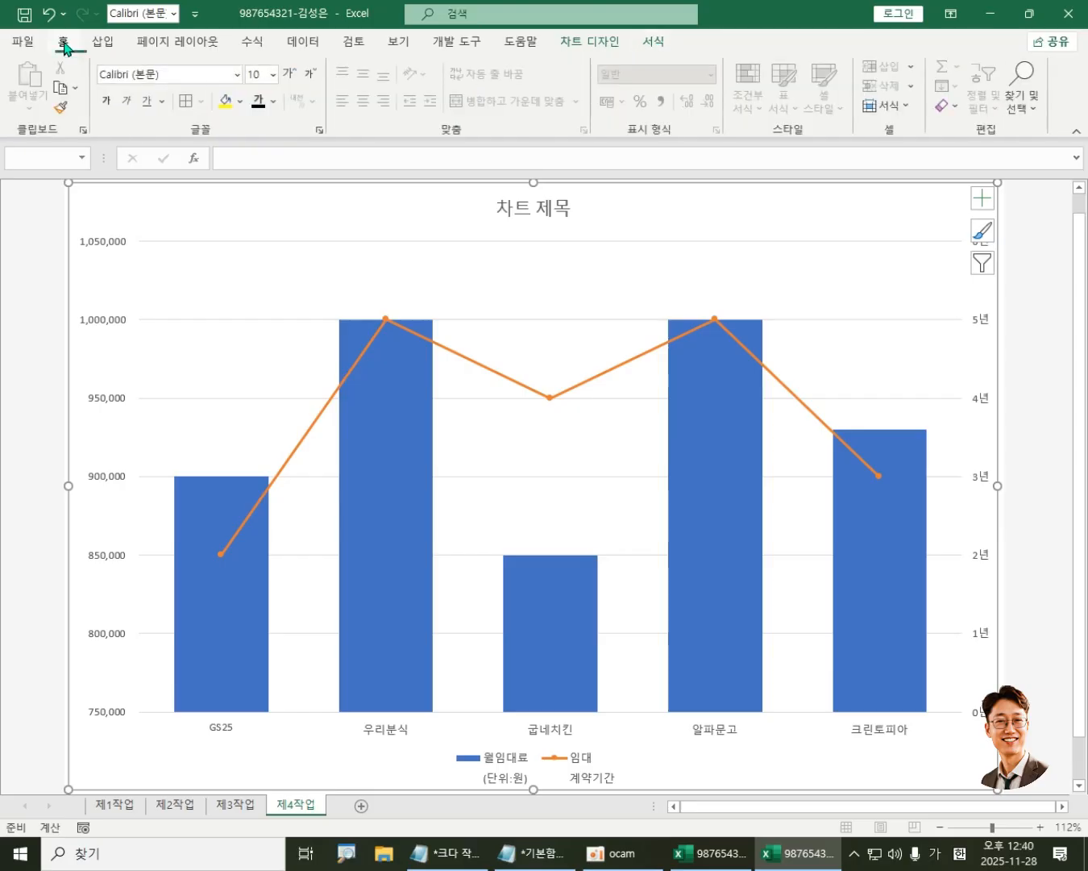
left_click(170, 74)
type("굴림")
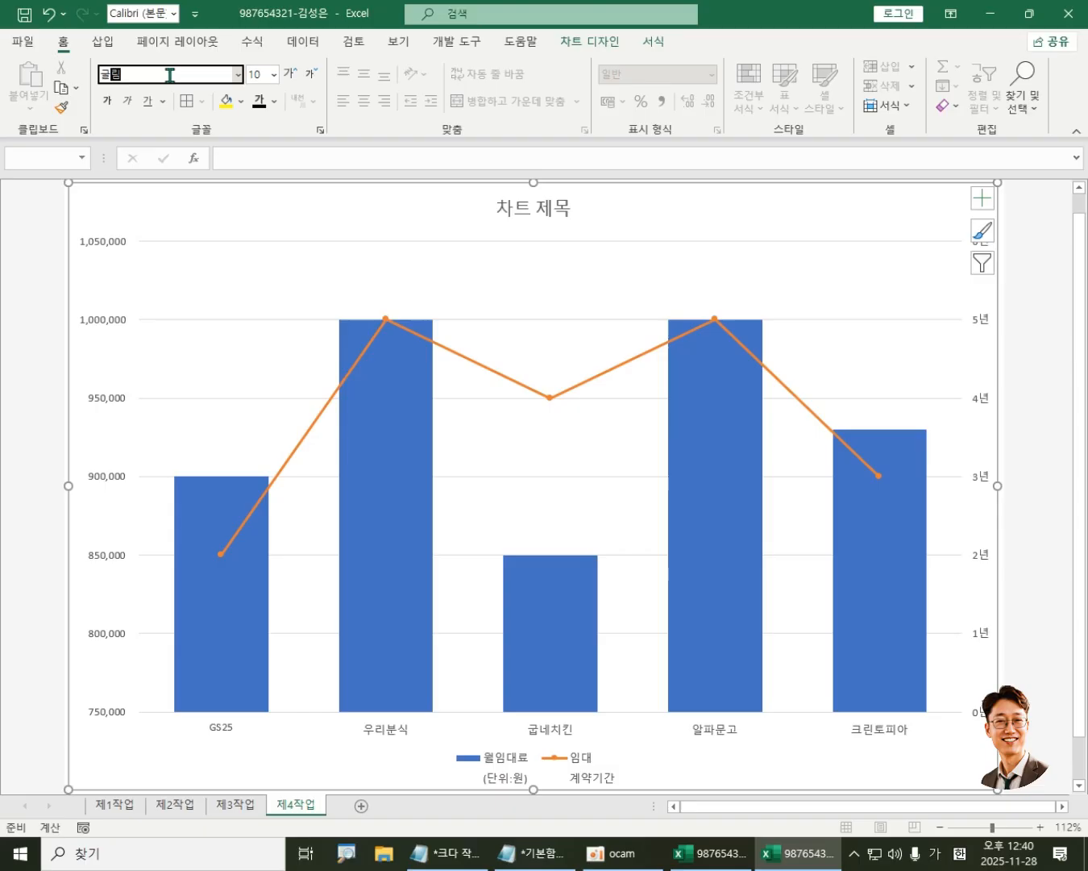
key("Return")
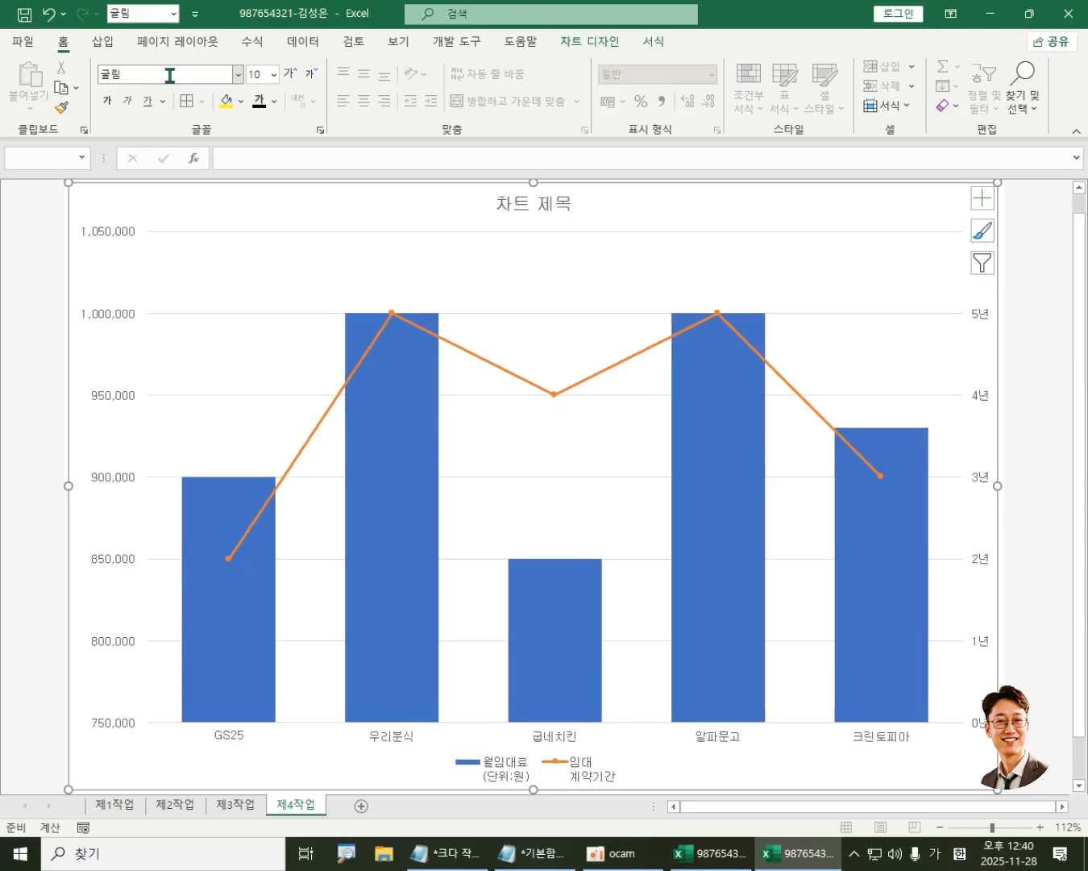
left_click(291, 74)
left_click(291, 74)
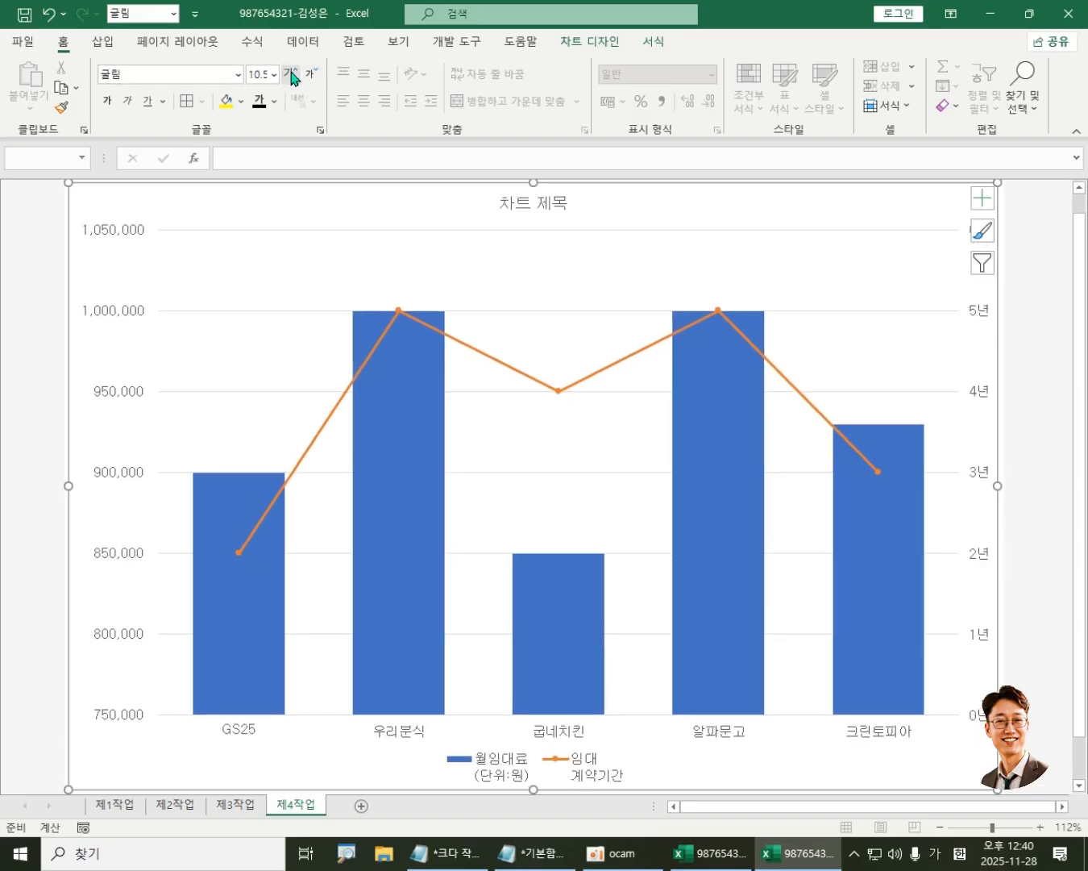
left_click(291, 73)
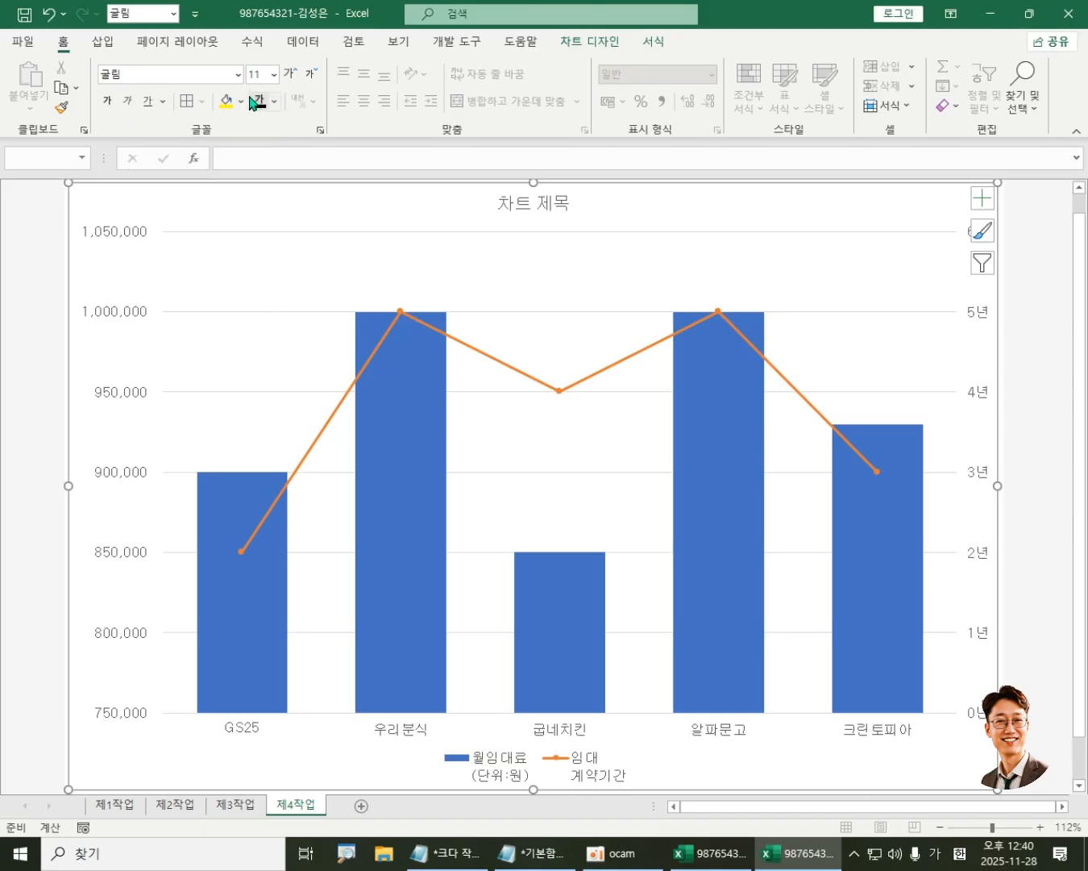
key("ctrl+1")
left_click_drag(86, 102, 501, 176)
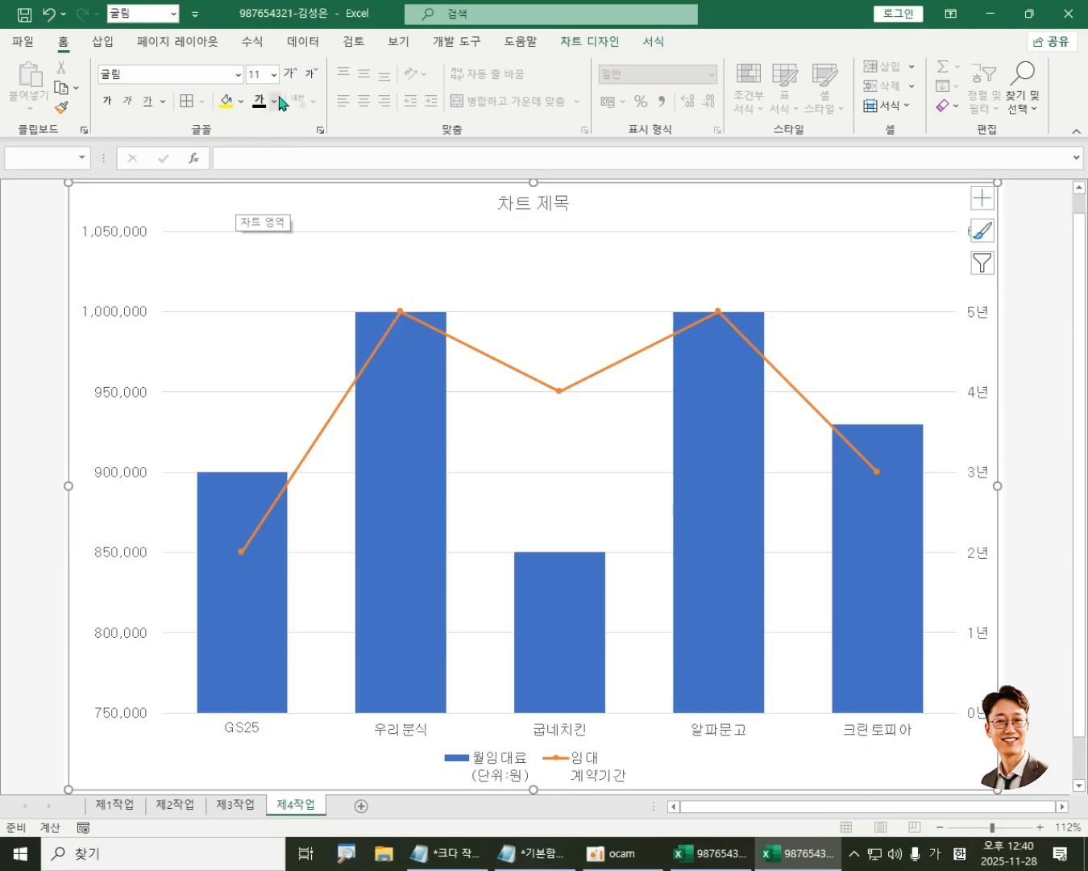
Step: Fill the chart area with the 꽃다발 texture
left_click(654, 42)
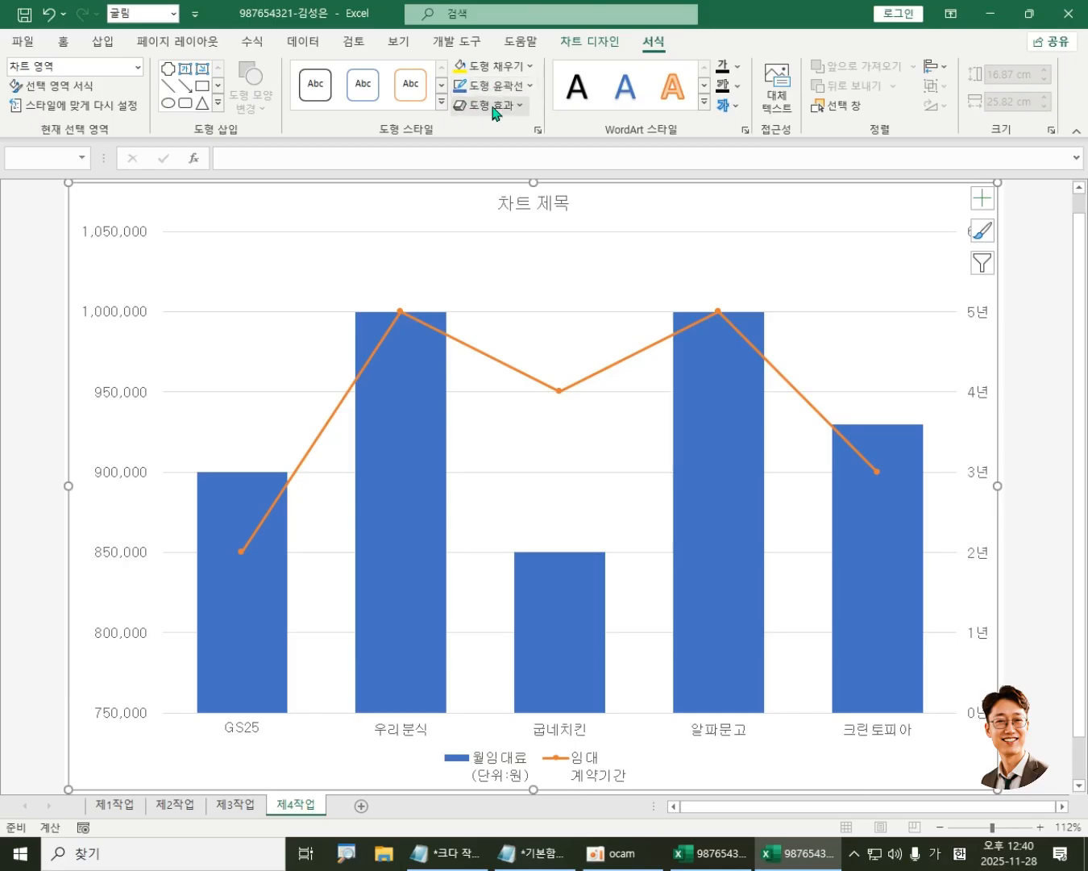
left_click(525, 66)
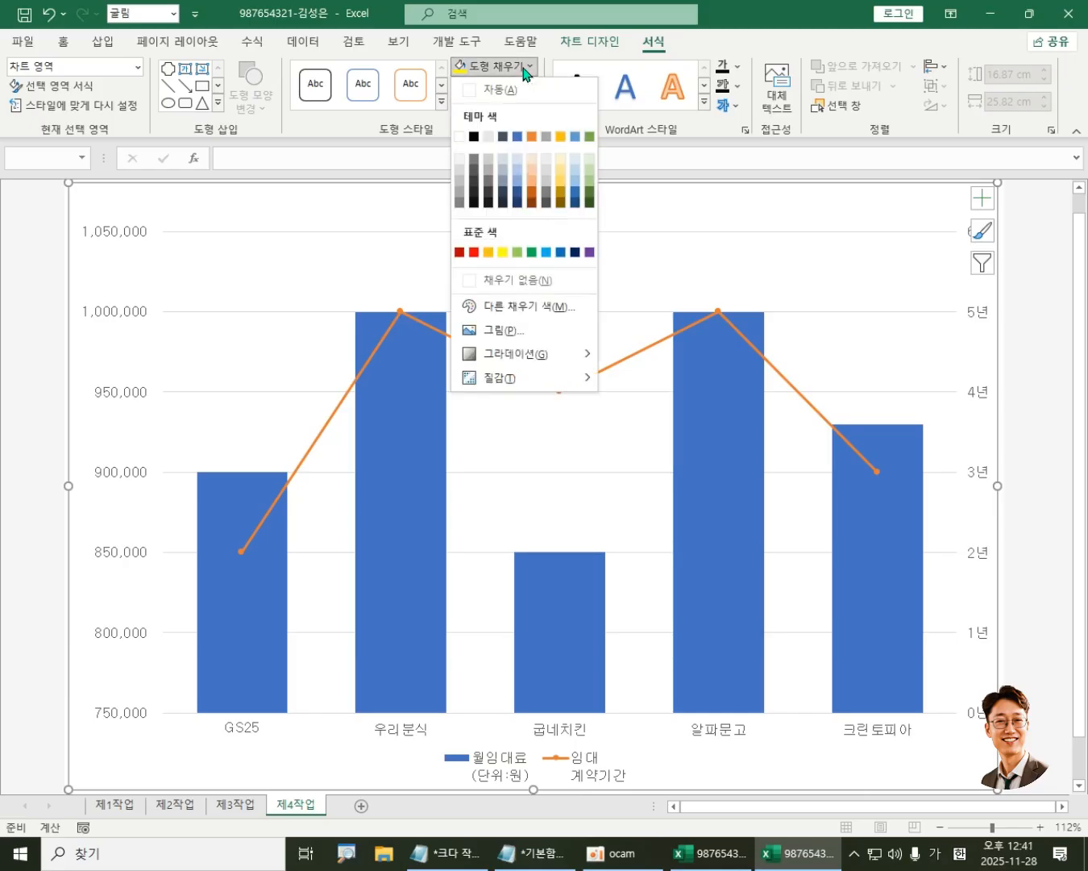
mouse_move(546, 380)
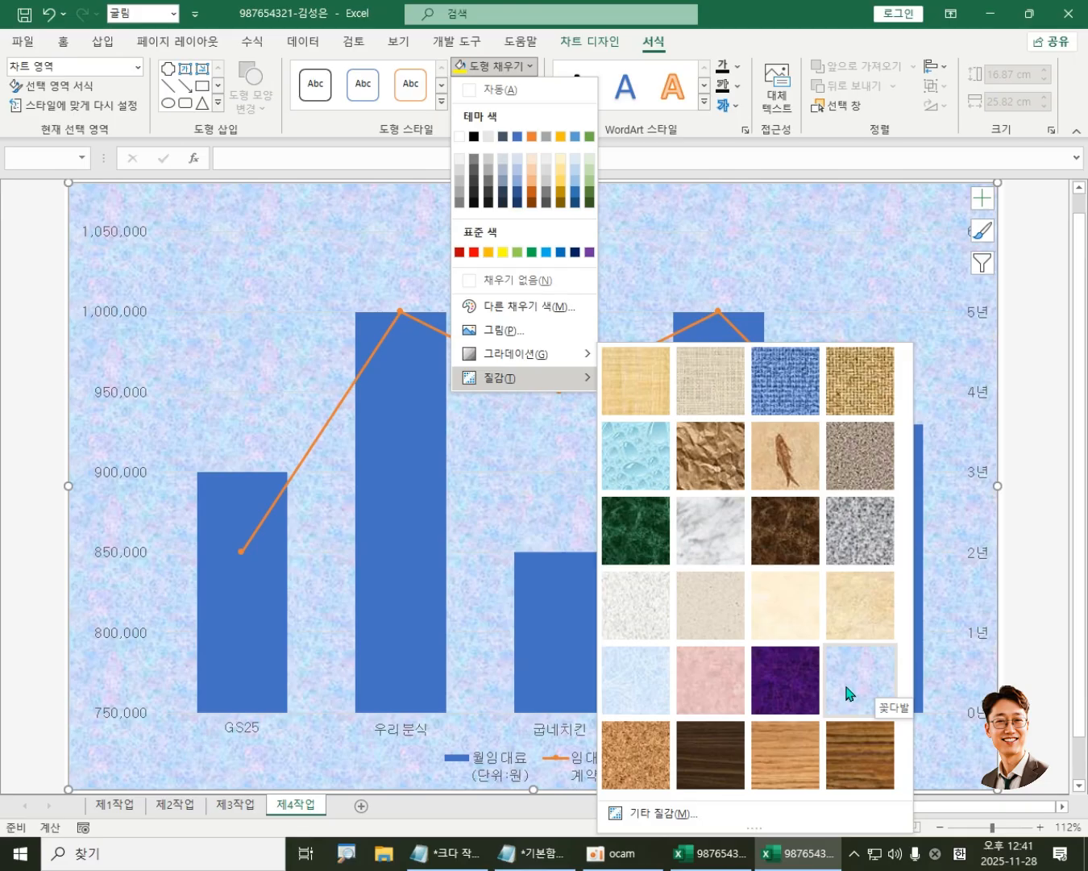
left_click(849, 693)
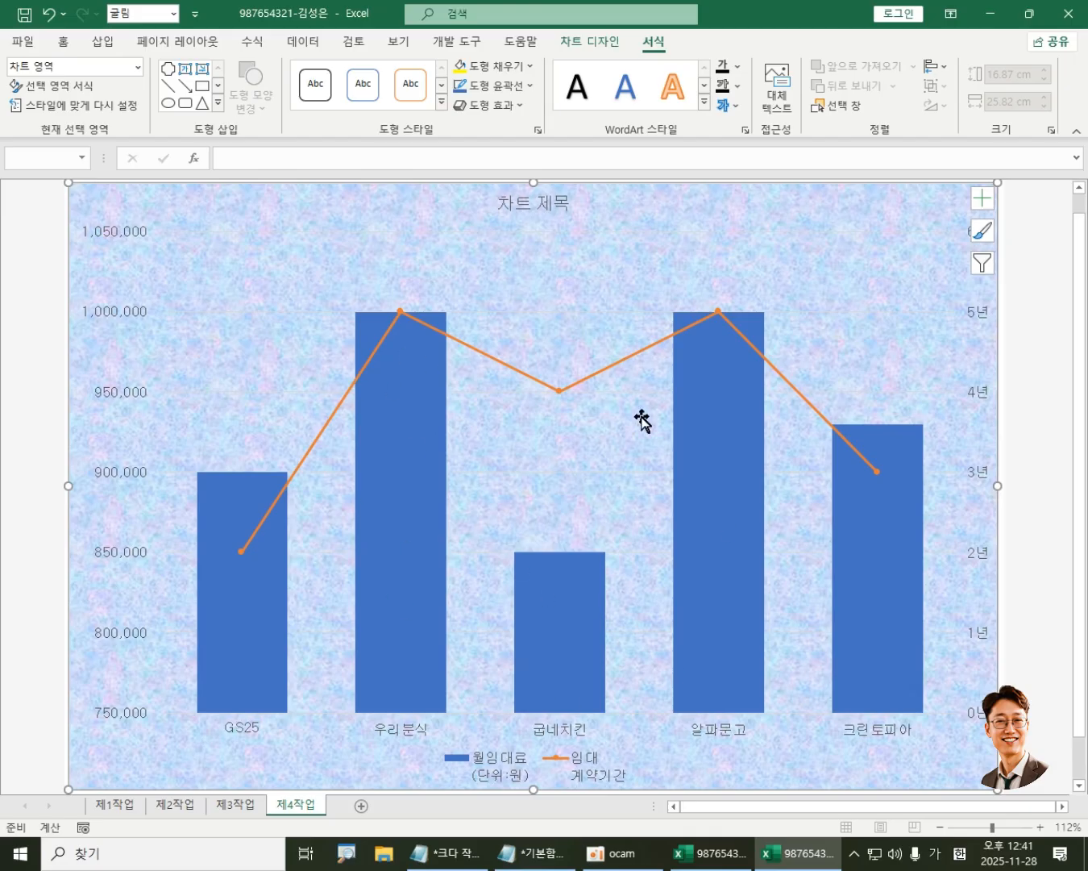
Step: Fill the plot area with solid white
left_click(288, 364)
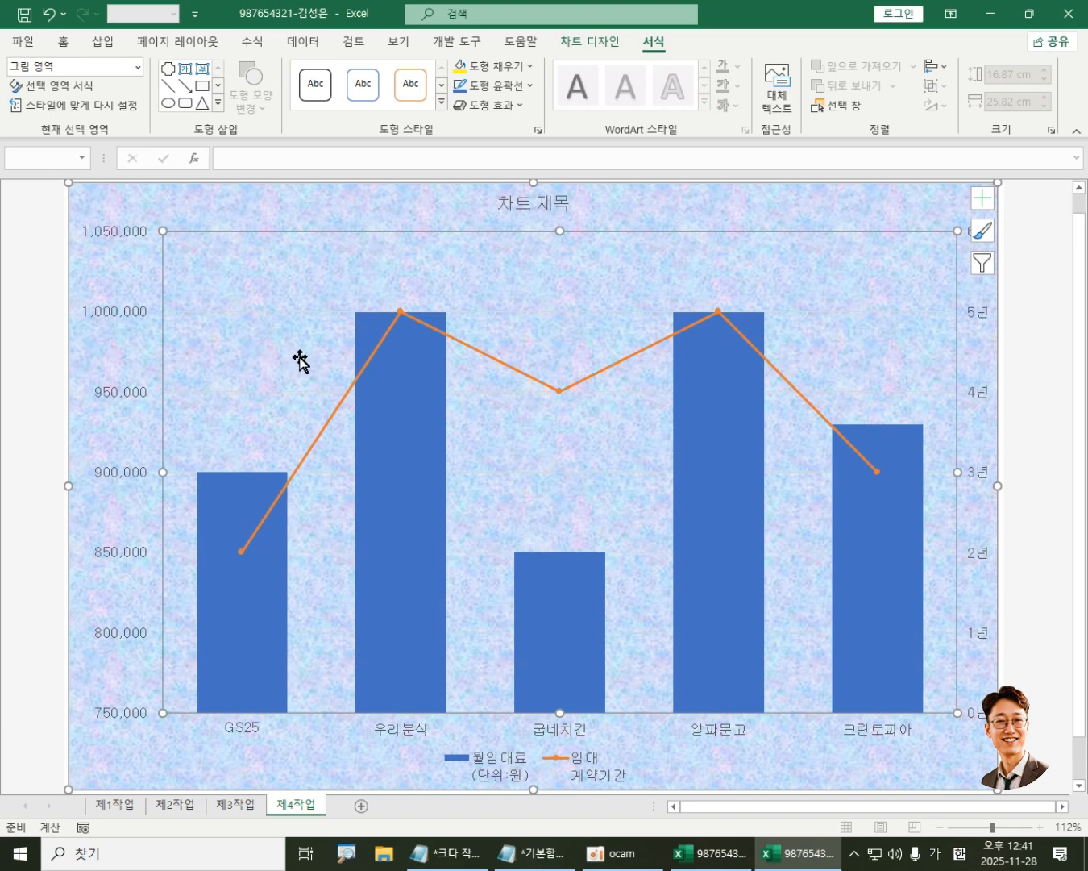
left_click(529, 66)
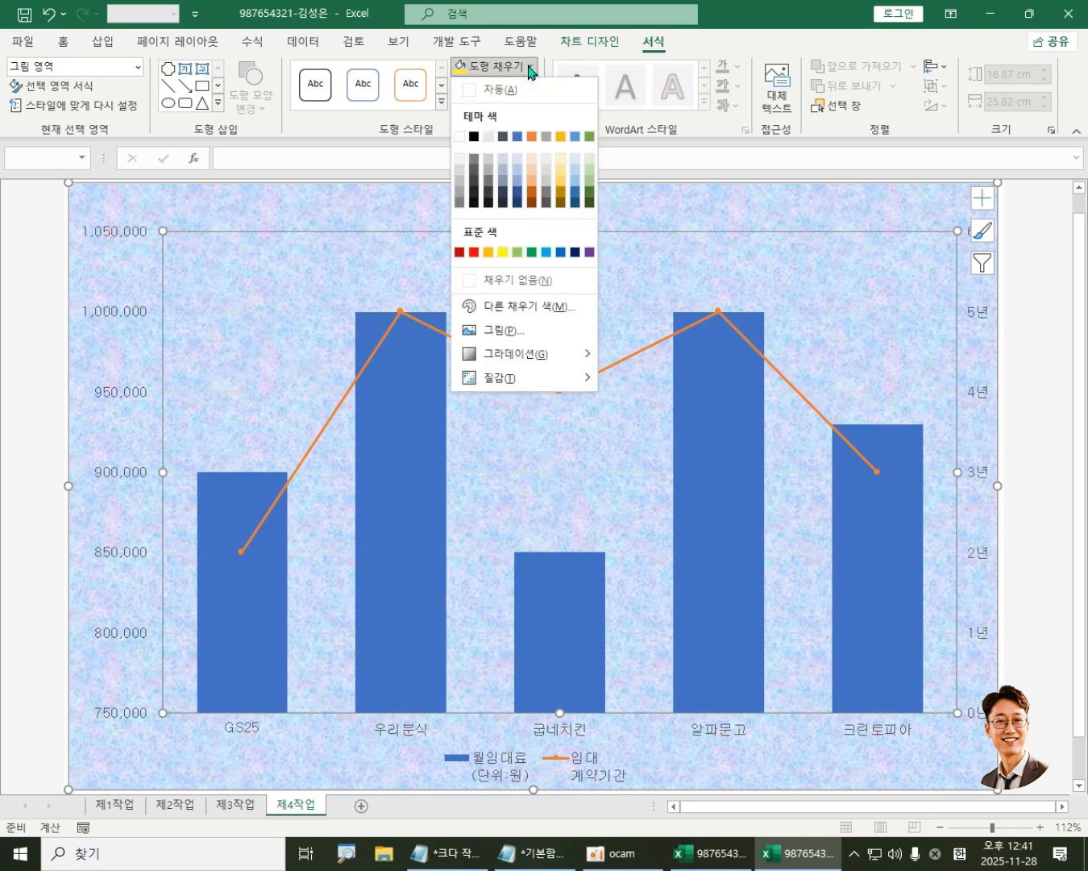
left_click(459, 136)
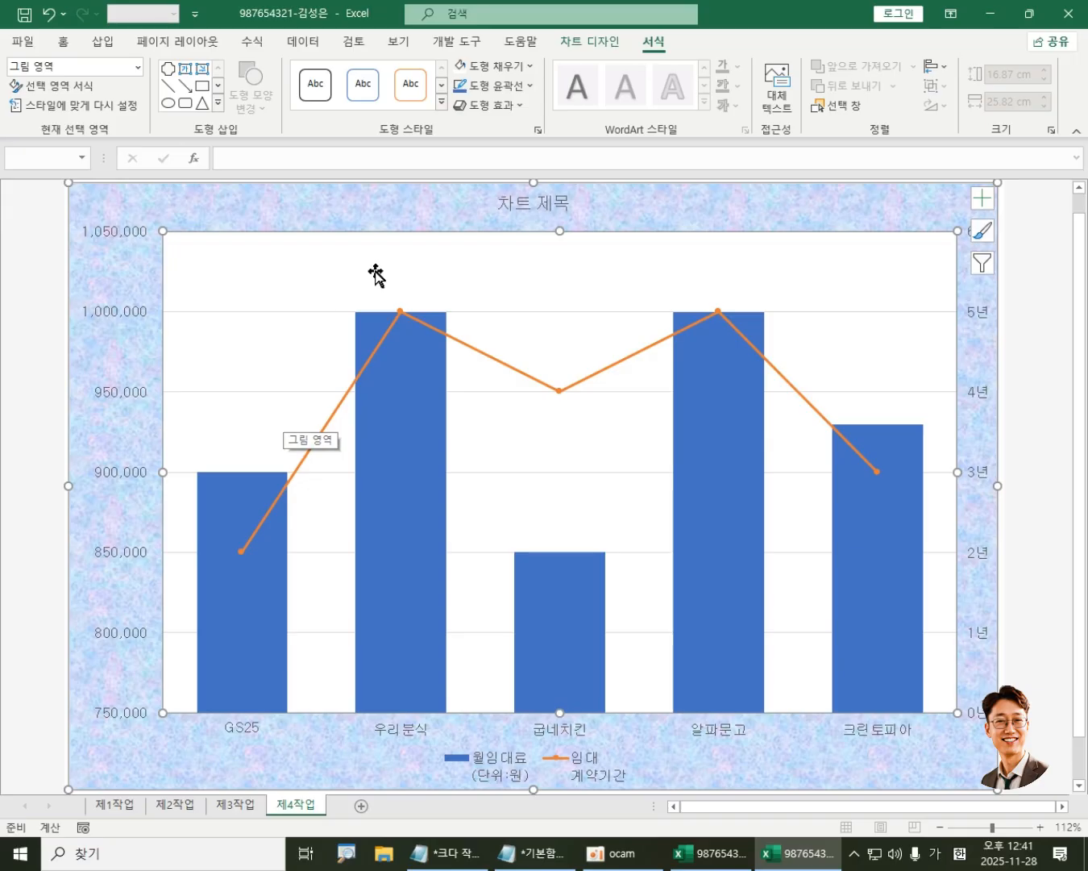
Step: Format the chart title in 굴림, bold, size 20
left_click(538, 204)
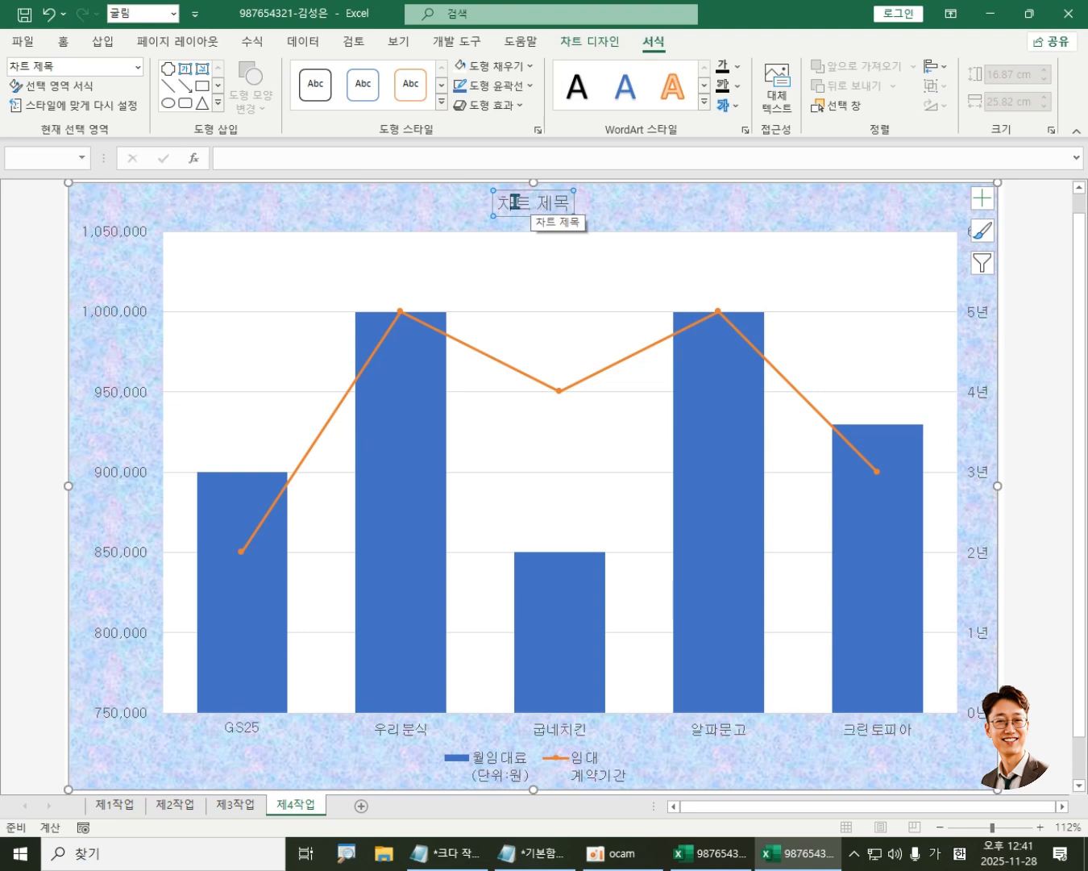
left_click(67, 47)
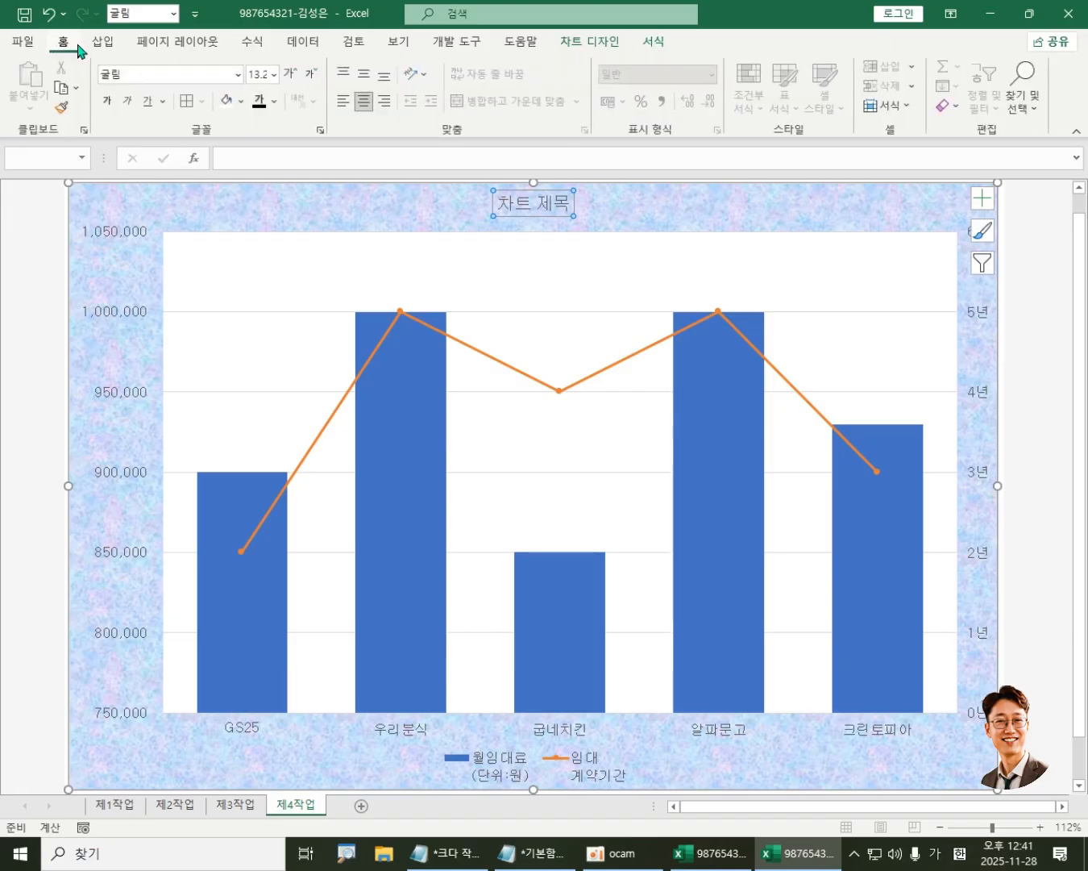
left_click(199, 74)
type("굴림")
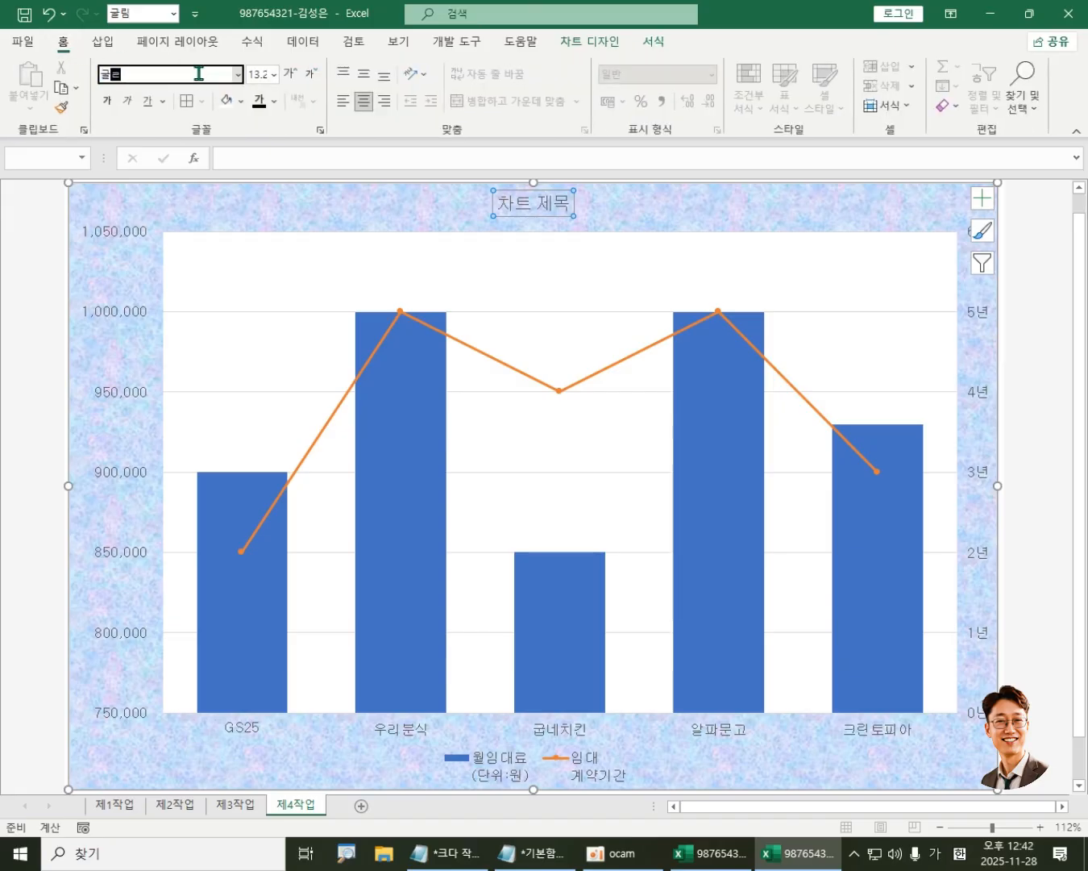
key("Return")
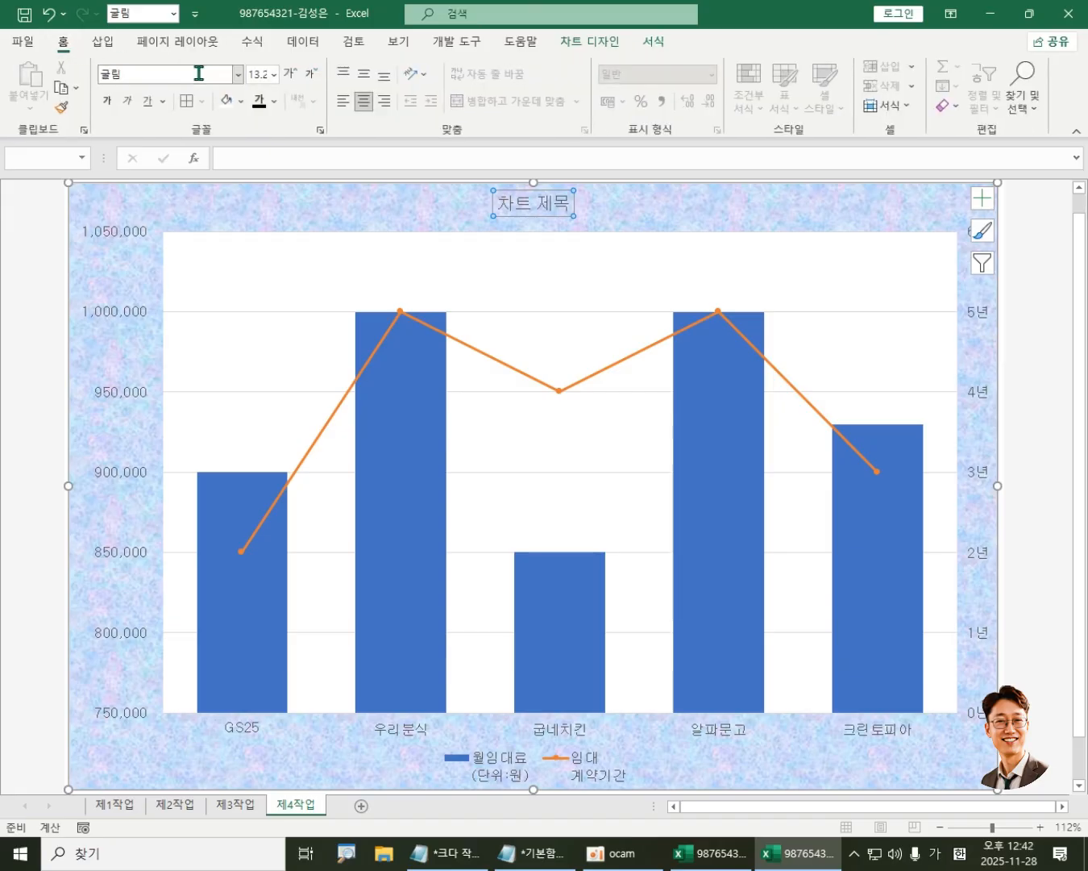
left_click(110, 103)
left_click(257, 75)
type("20")
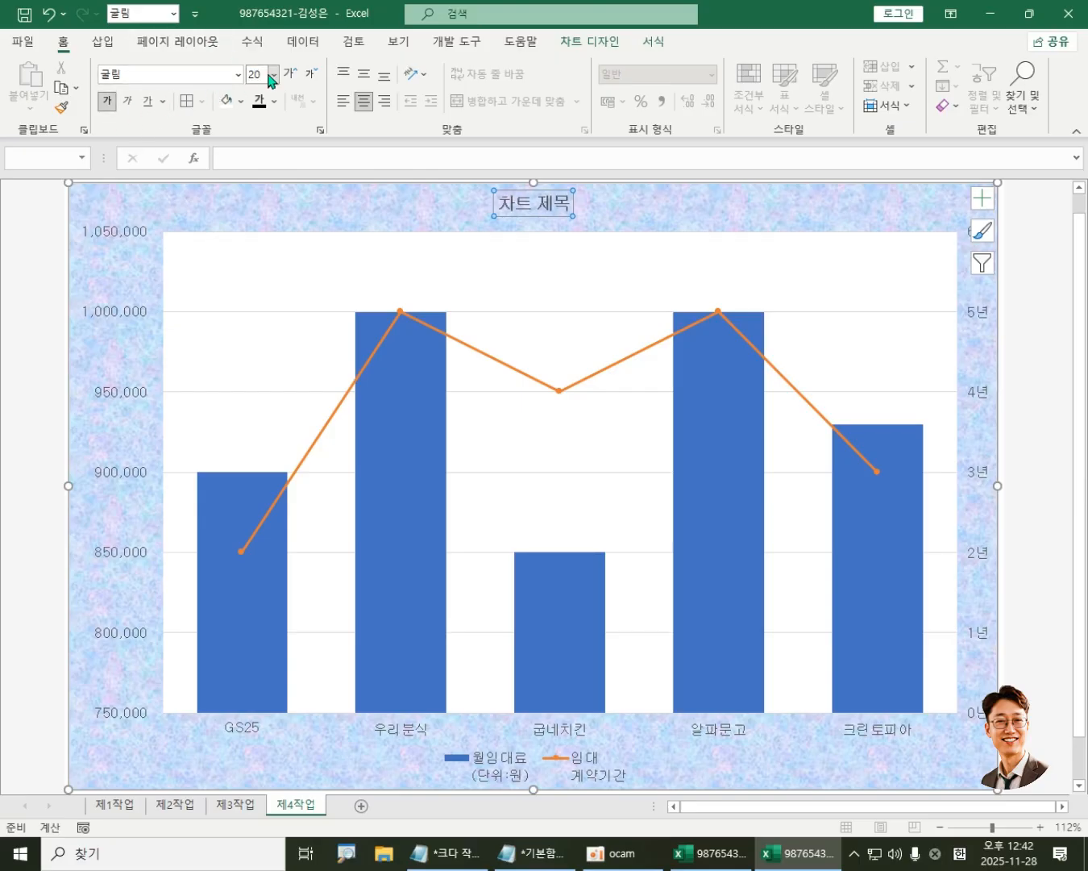
key("Return")
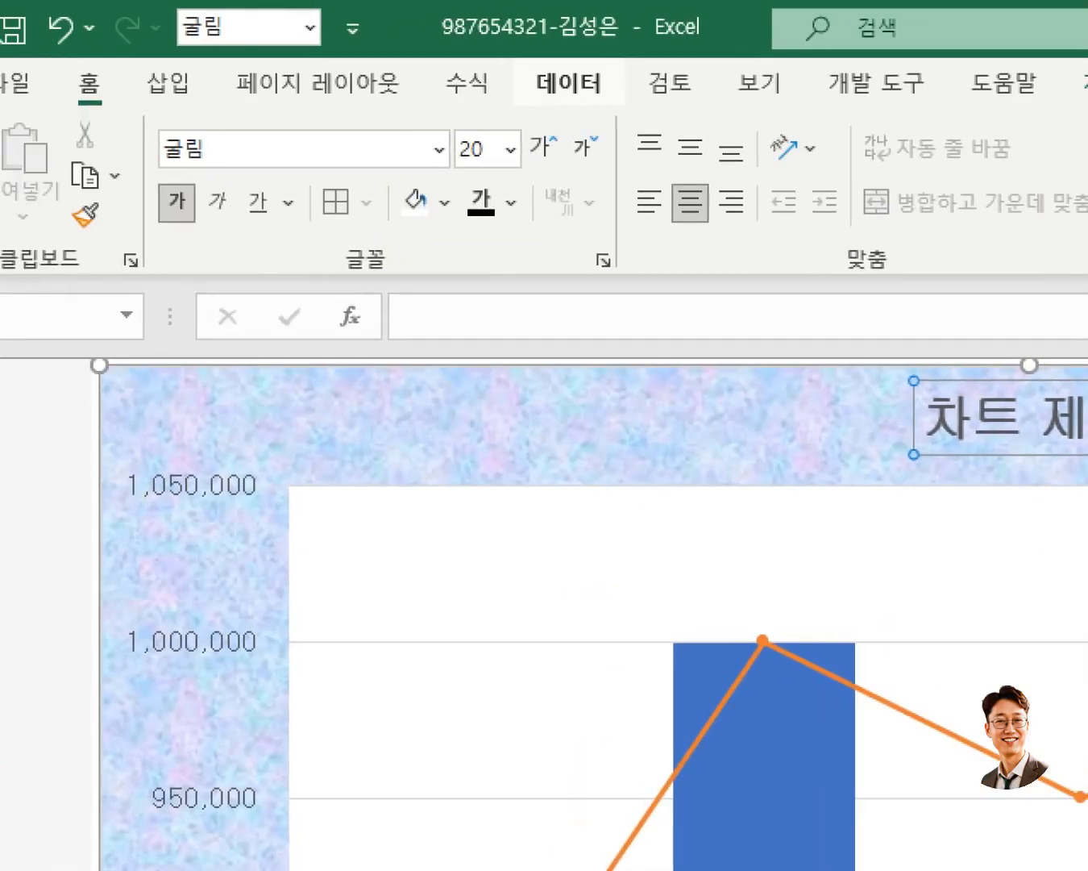
left_click(150, 40)
left_click_drag(118, 102, 230, 239)
left_click_drag(434, 122, 525, 169)
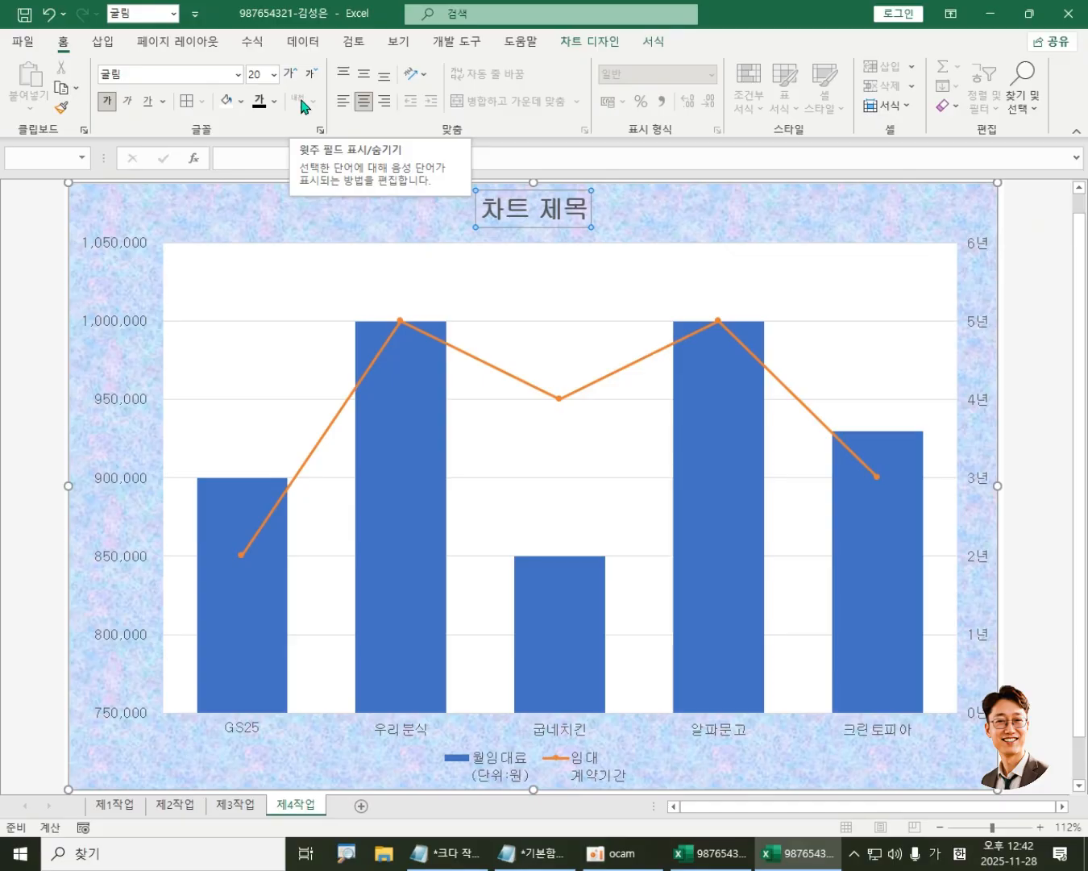
Step: Give the chart title a white fill and a black outline
left_click(659, 49)
left_click(516, 67)
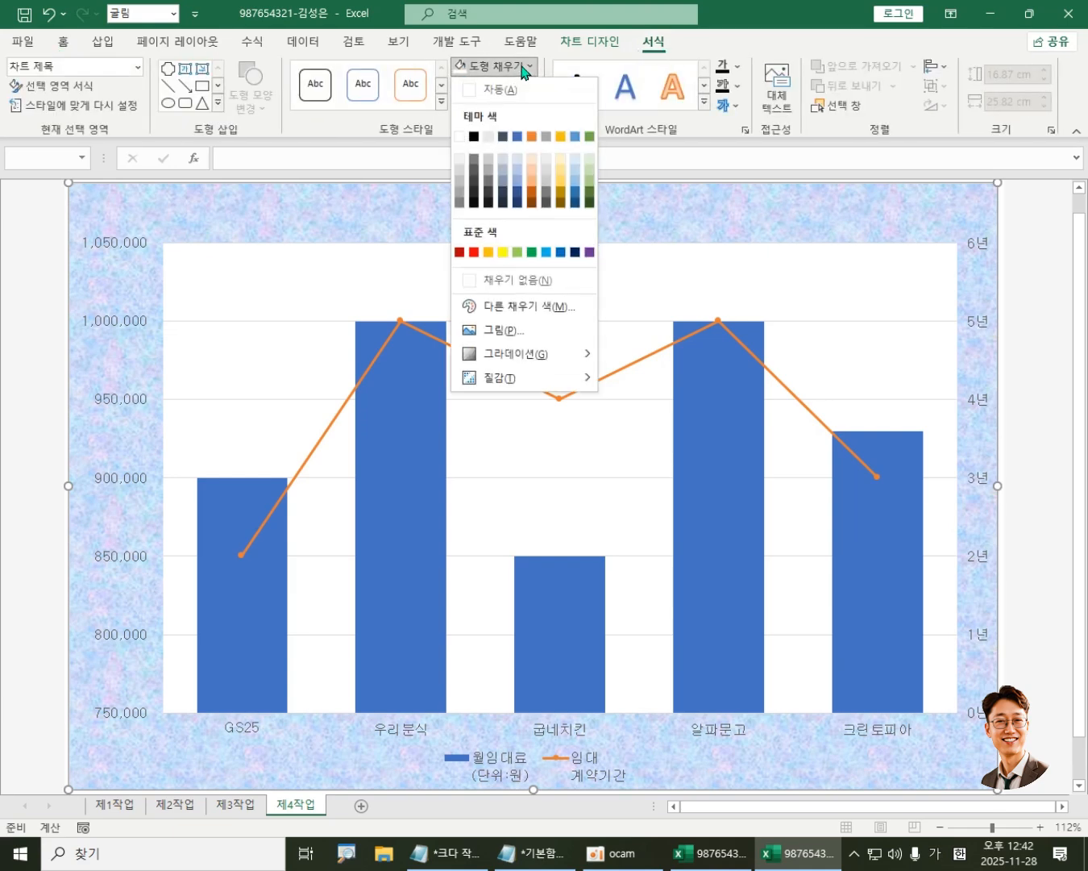
left_click(459, 136)
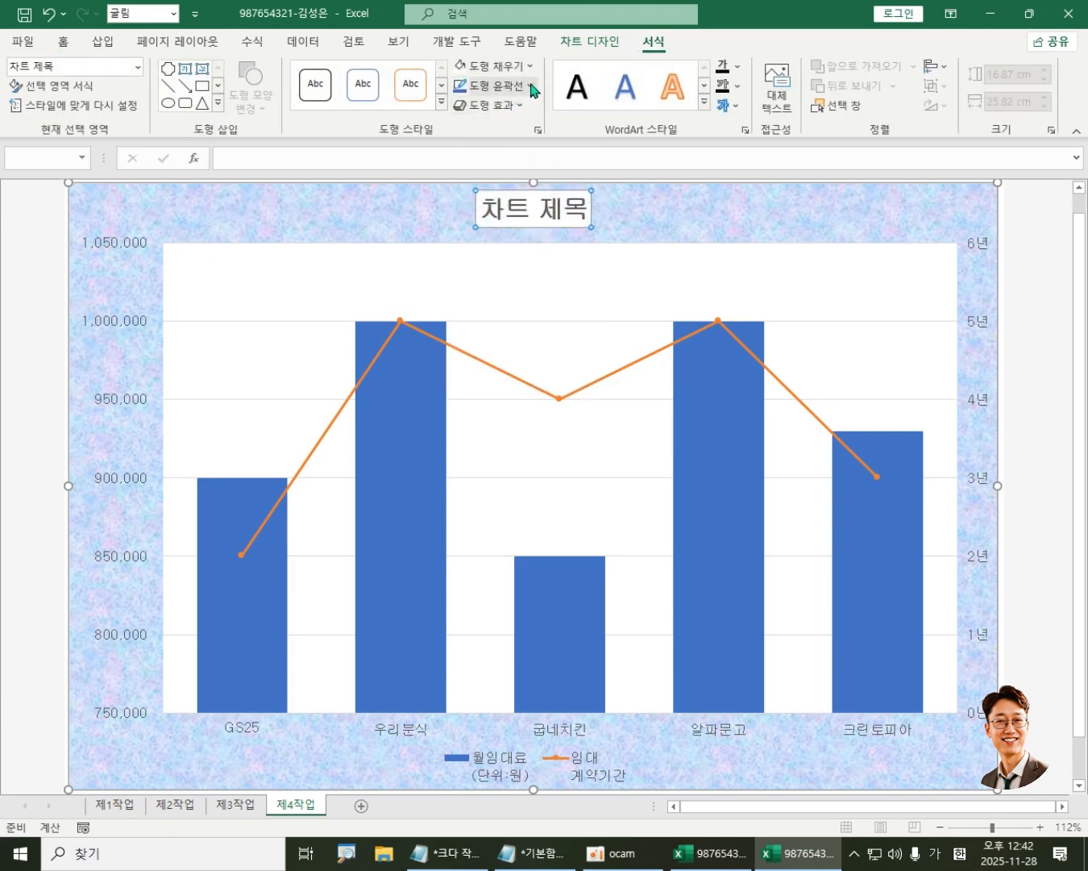
left_click(532, 85)
left_click(475, 162)
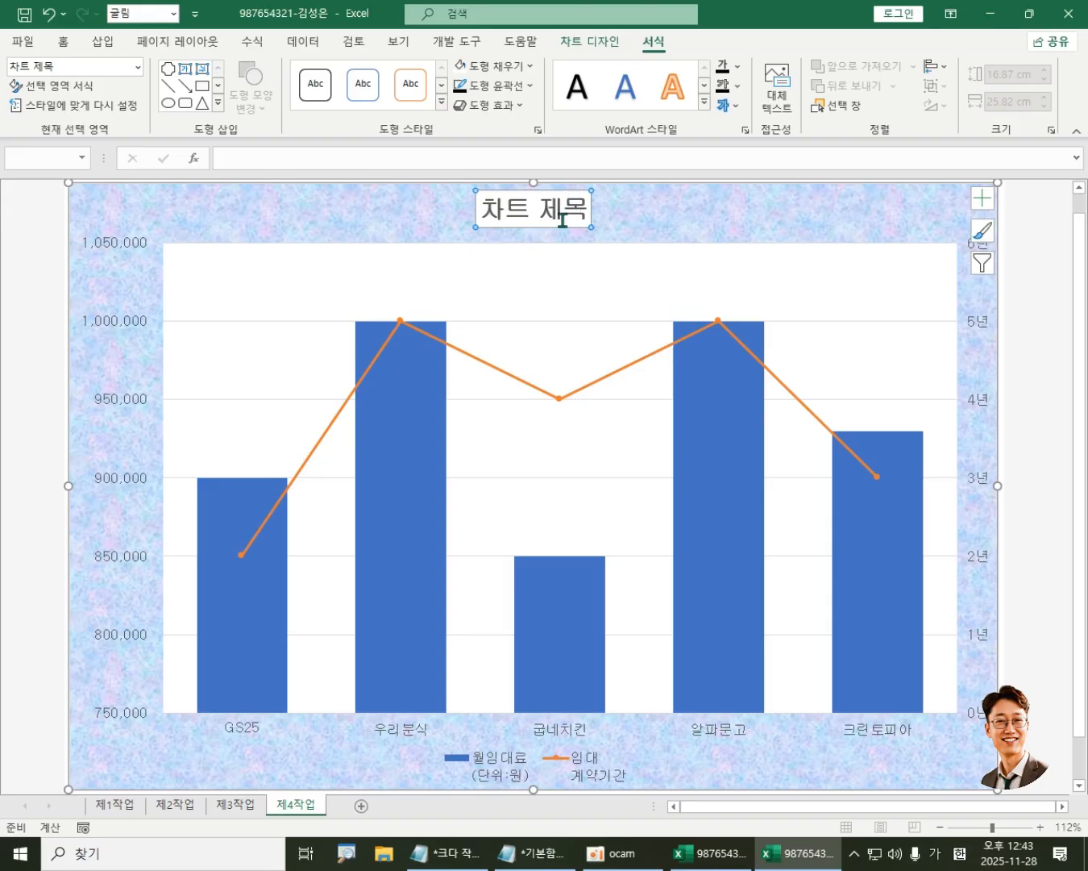
Step: Replace the chart title text with 편의시설 및 음식점 임대현황
left_click_drag(484, 208, 598, 209)
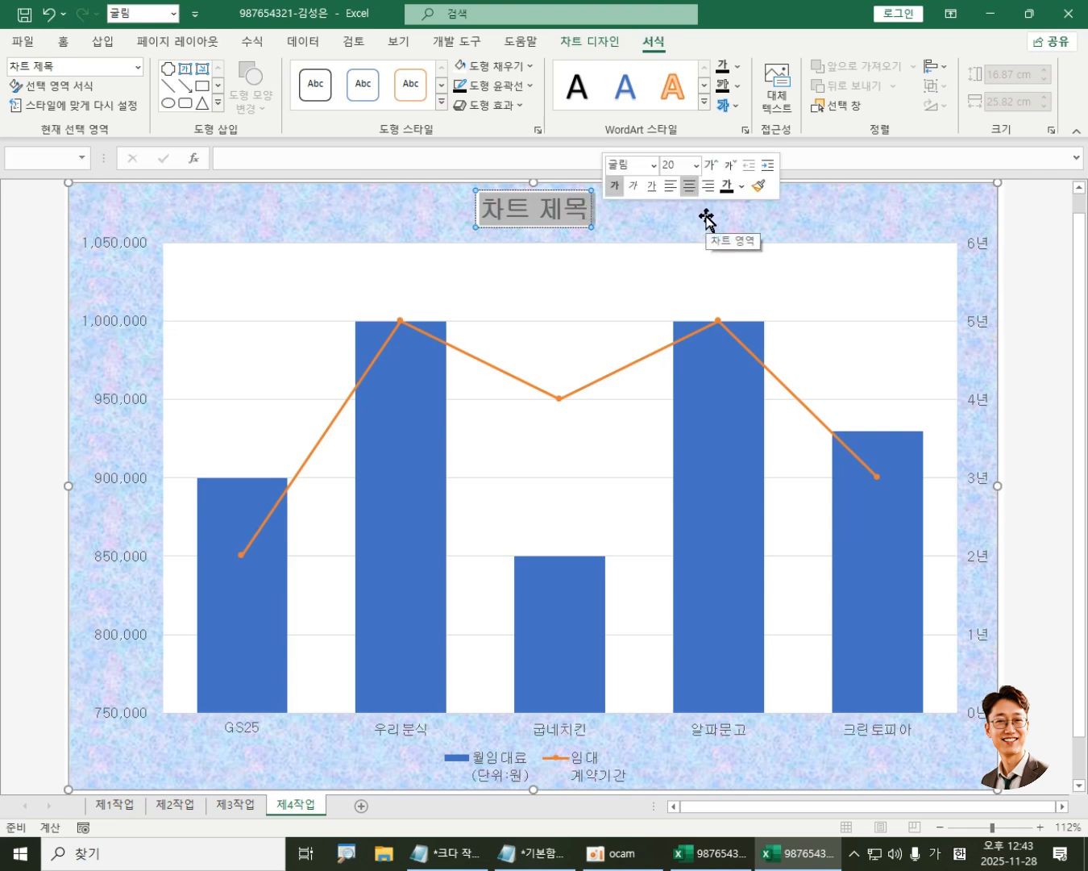
type("편의")
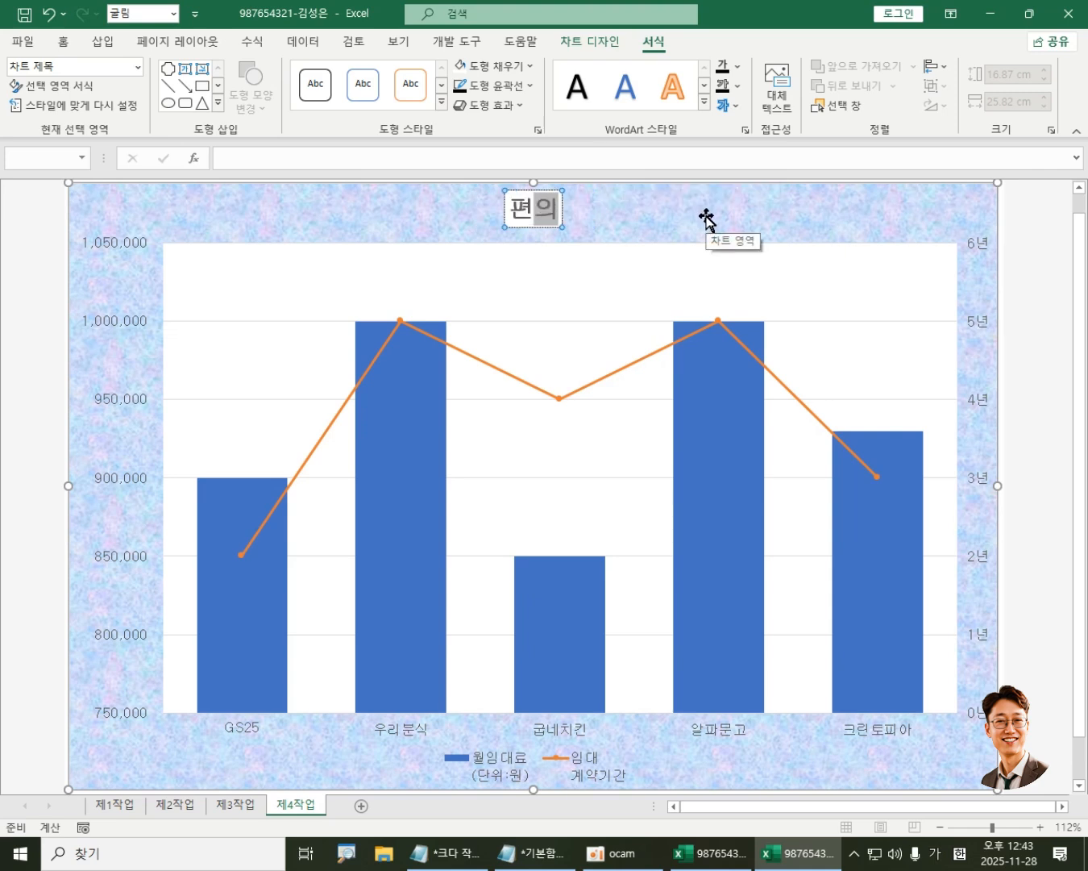
type("시")
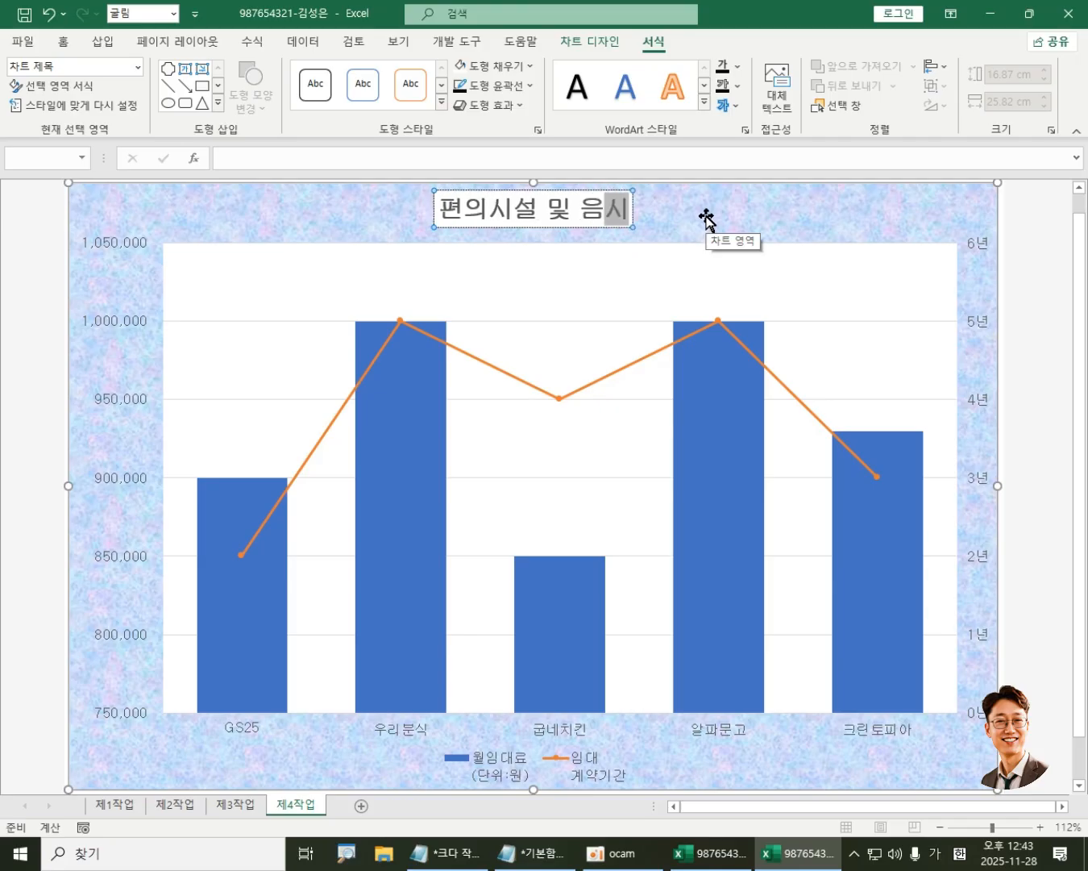
type("설 및 음식ㅈㅓㅁ 임ㅋ")
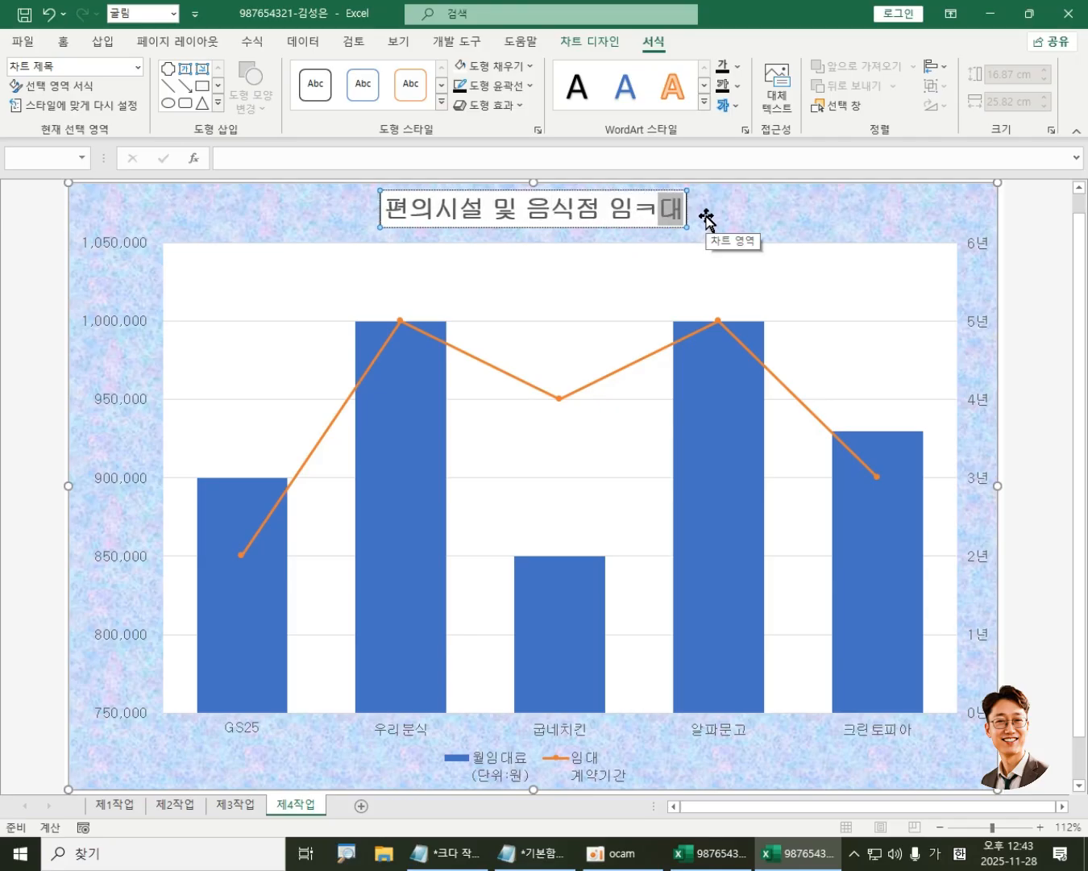
key("BackSpace")
type("대현황")
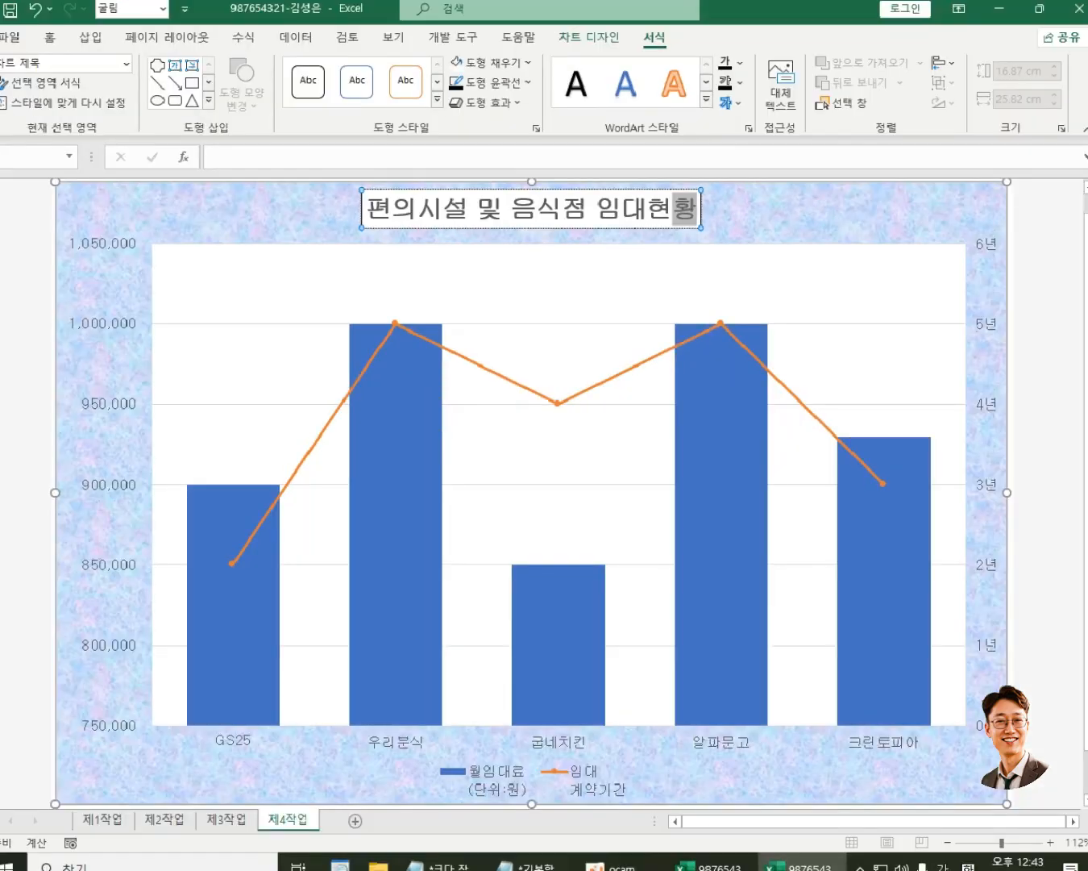
key("Right")
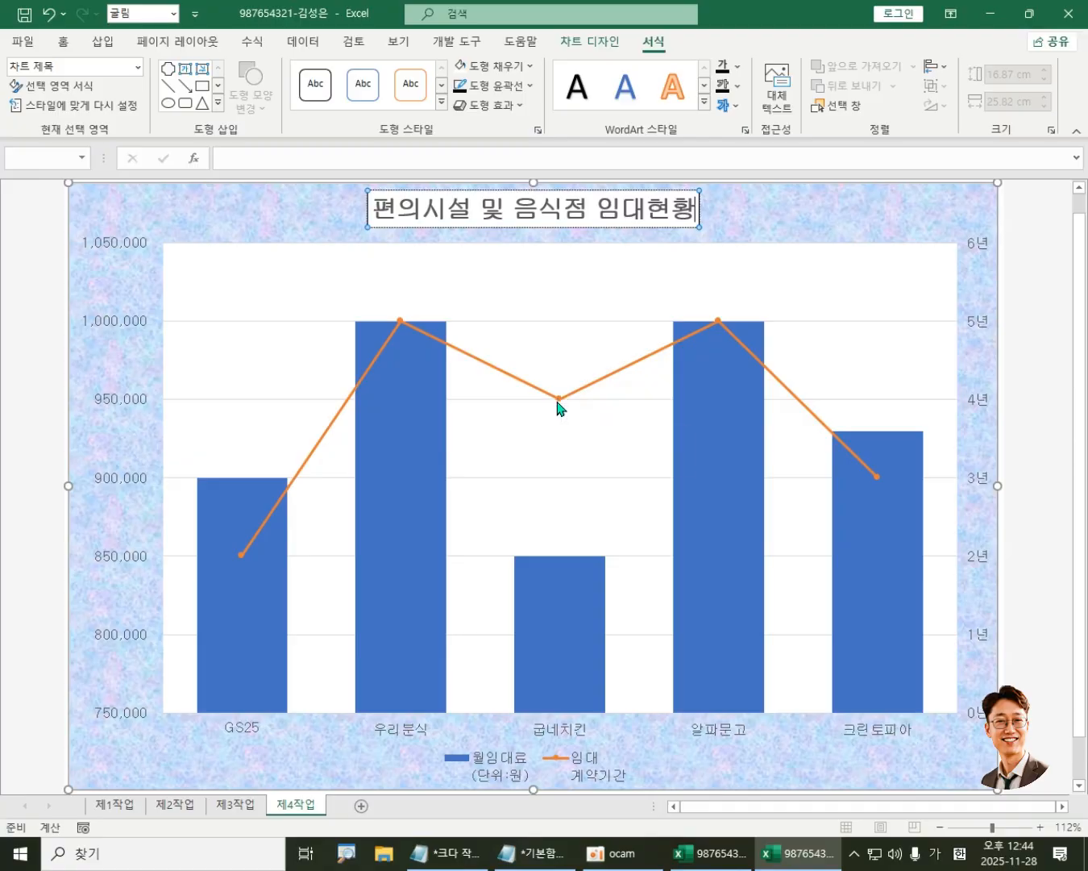
Step: Change the markers of the 임대계약기간 line series to the built-in diamond shape
left_click(560, 399)
double_click(561, 400)
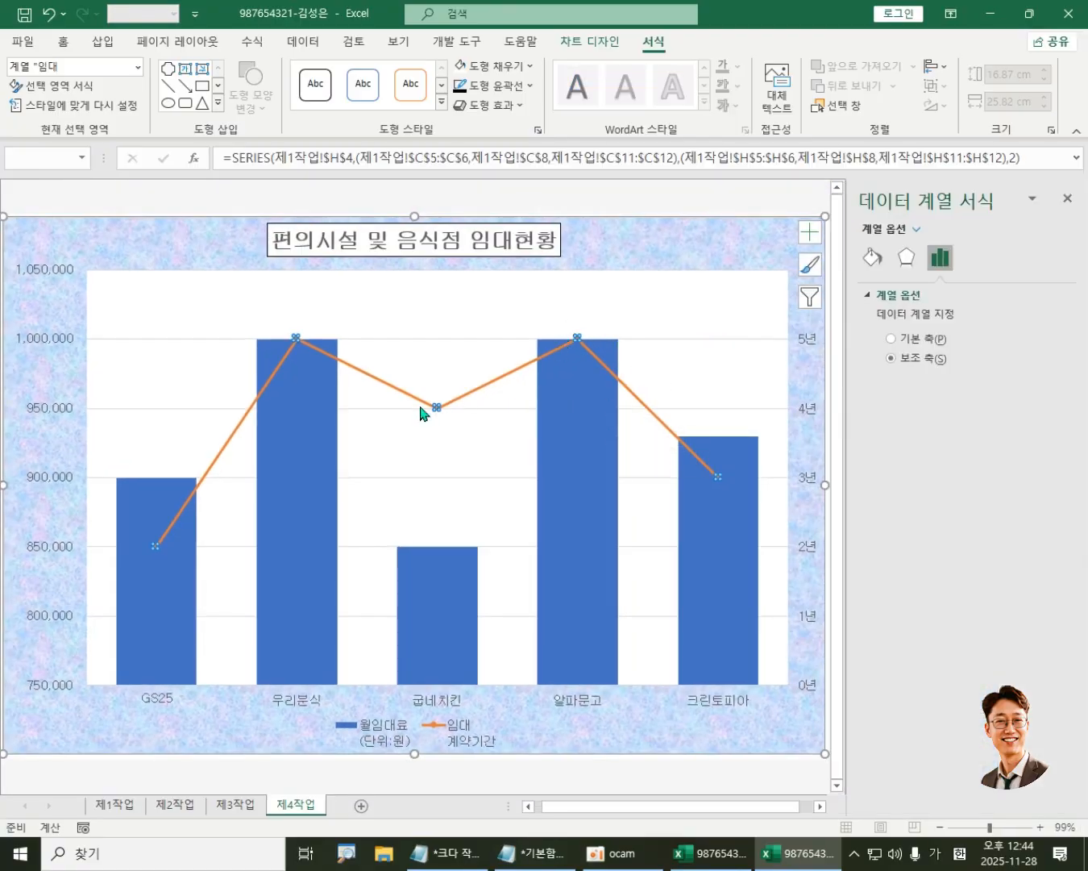
left_click(872, 257)
left_click(929, 298)
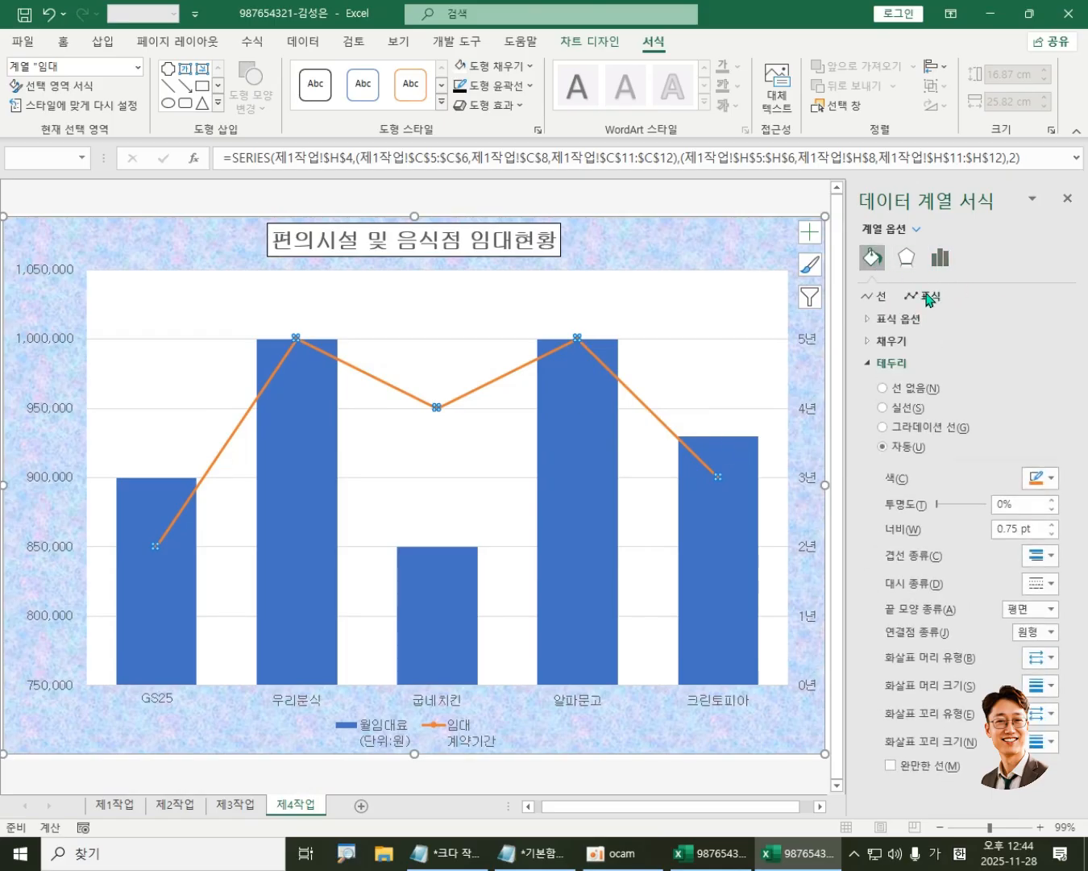
left_click(910, 319)
left_click(904, 383)
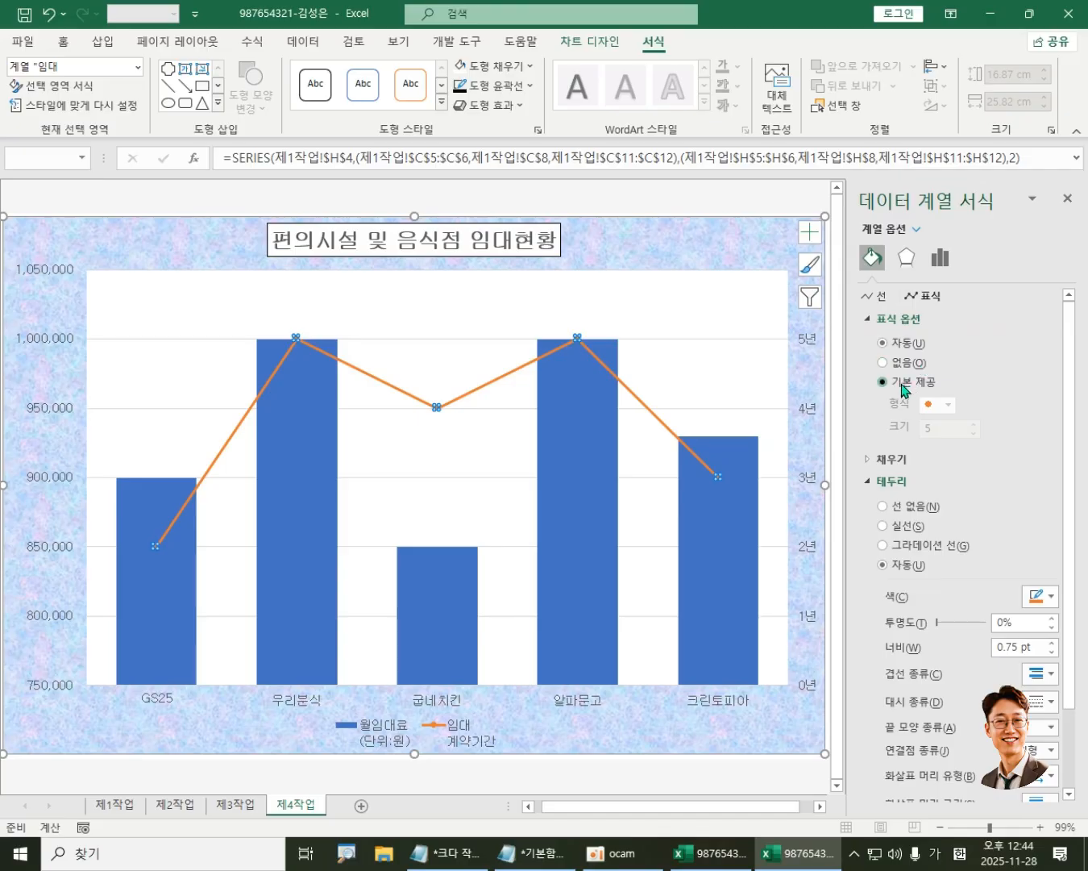
left_click(950, 405)
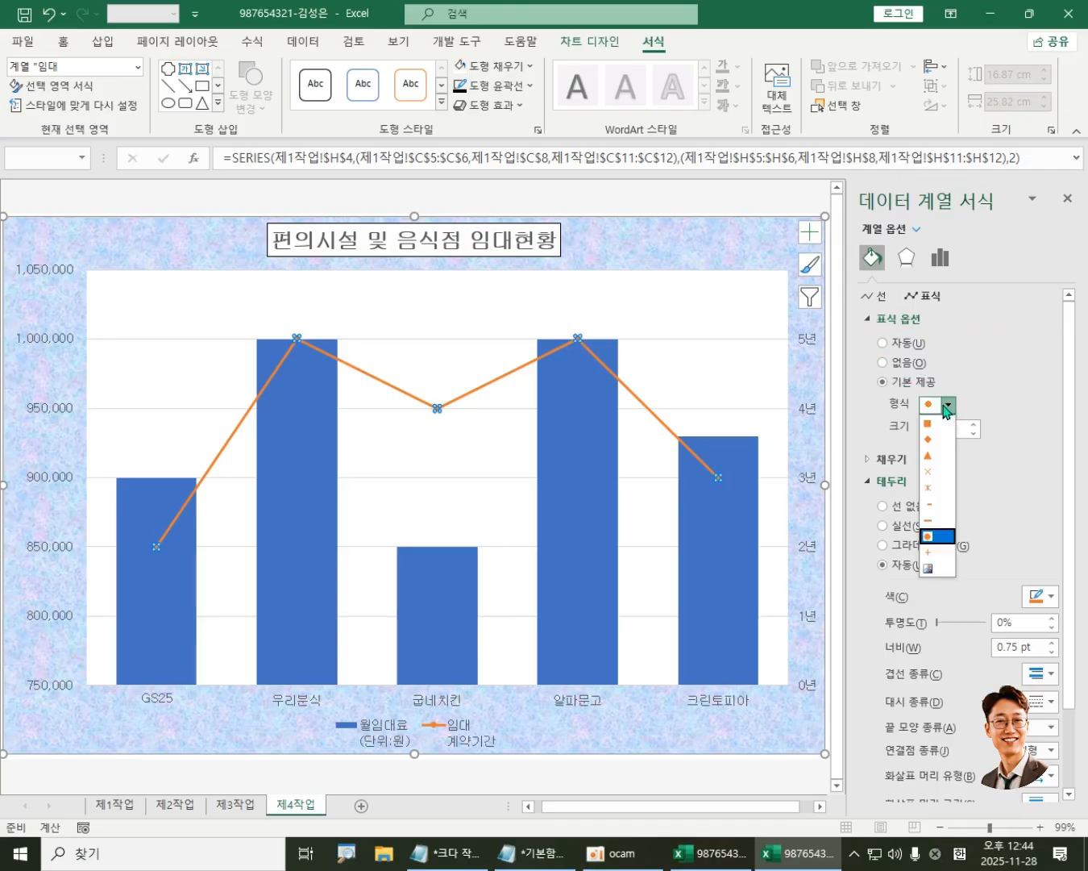
left_click(927, 440)
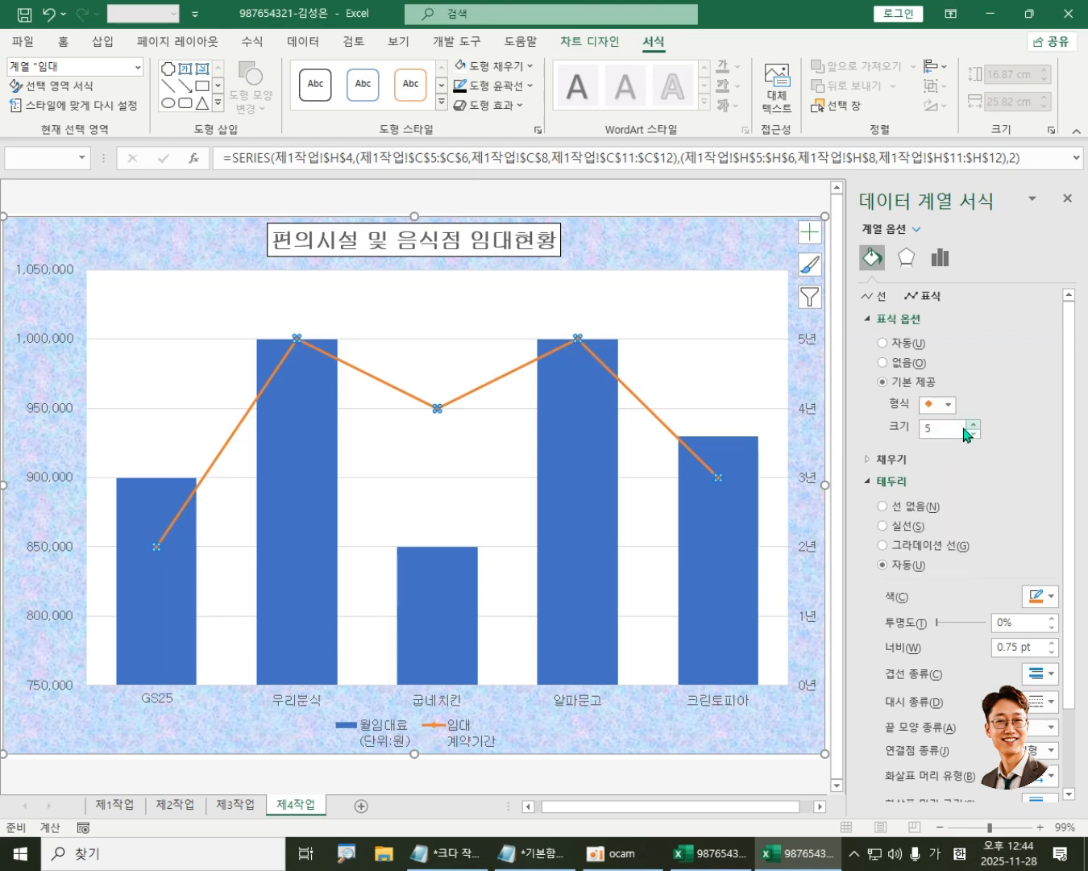
Step: Set the marker size of the 임대계약기간 line series to 10
left_click_drag(954, 430, 879, 427)
type("10")
key("Return")
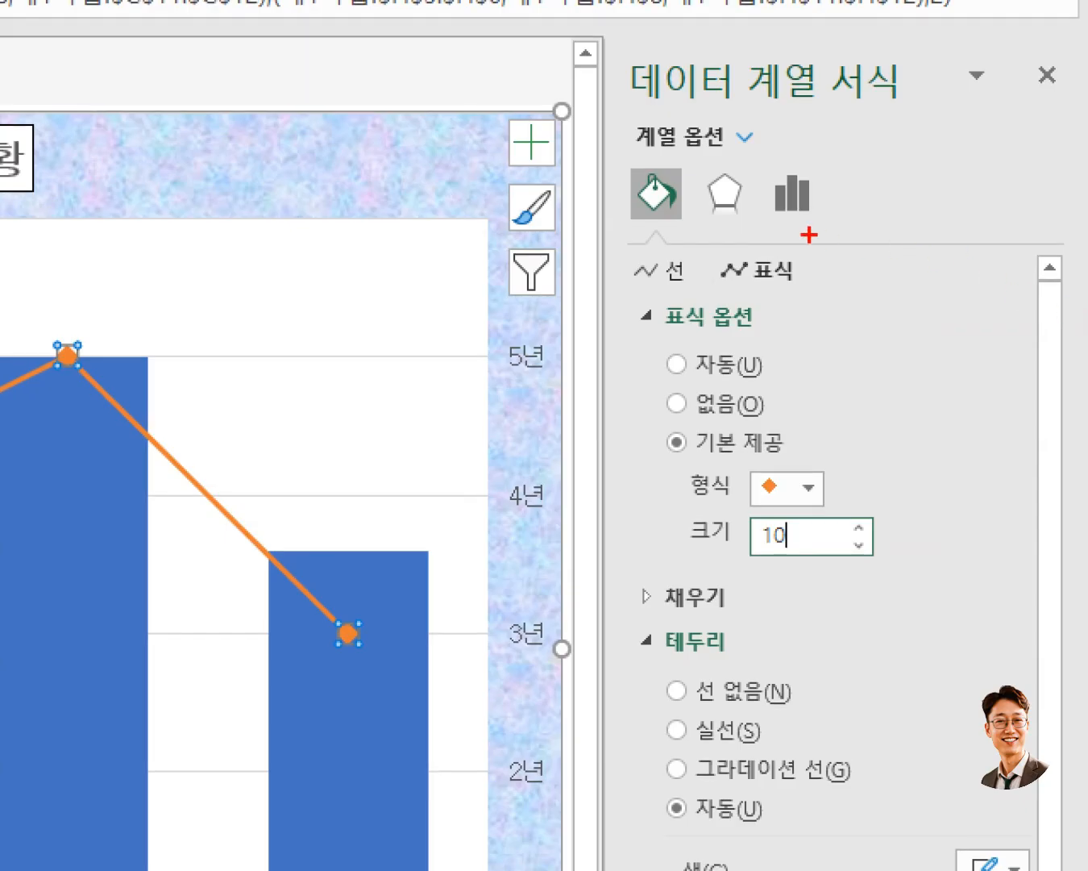
left_click_drag(631, 167, 703, 243)
left_click_drag(617, 309, 780, 346)
left_click_drag(716, 249, 836, 291)
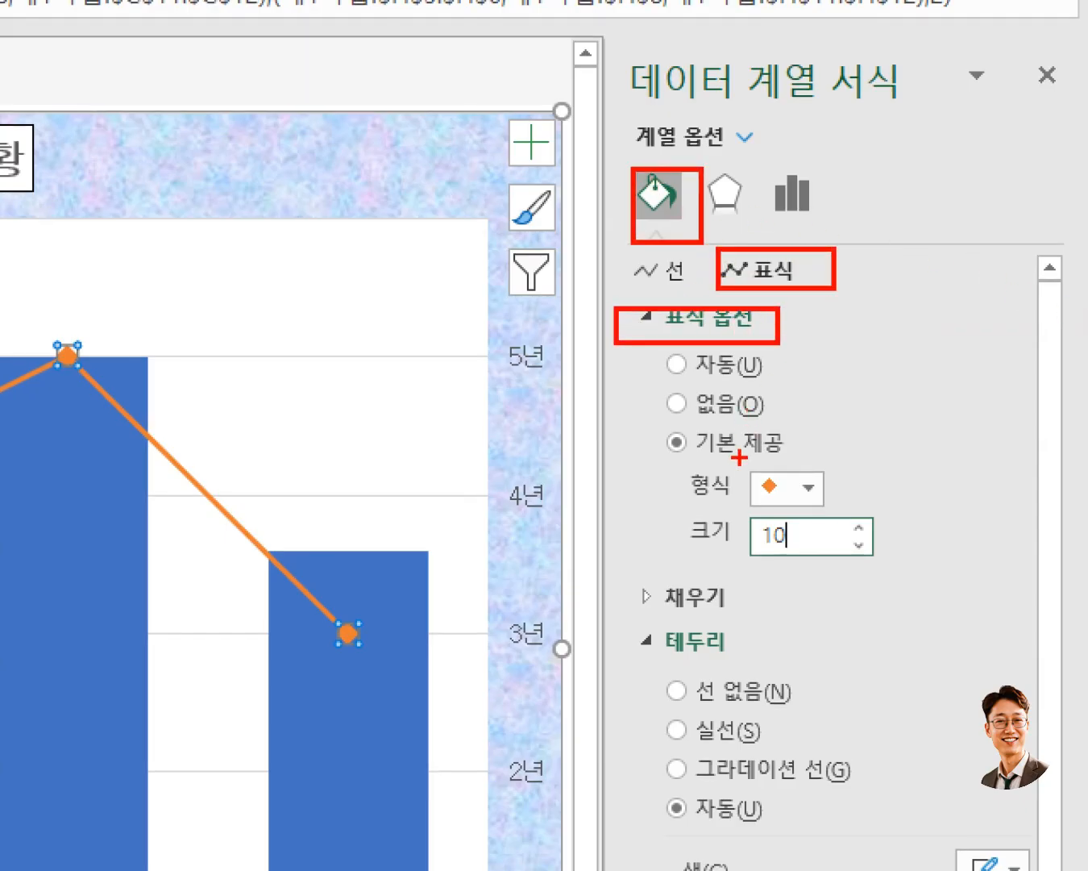
mouse_move(635, 418)
left_mouse_down()
mouse_move(801, 454)
mouse_move(862, 499)
left_mouse_up()
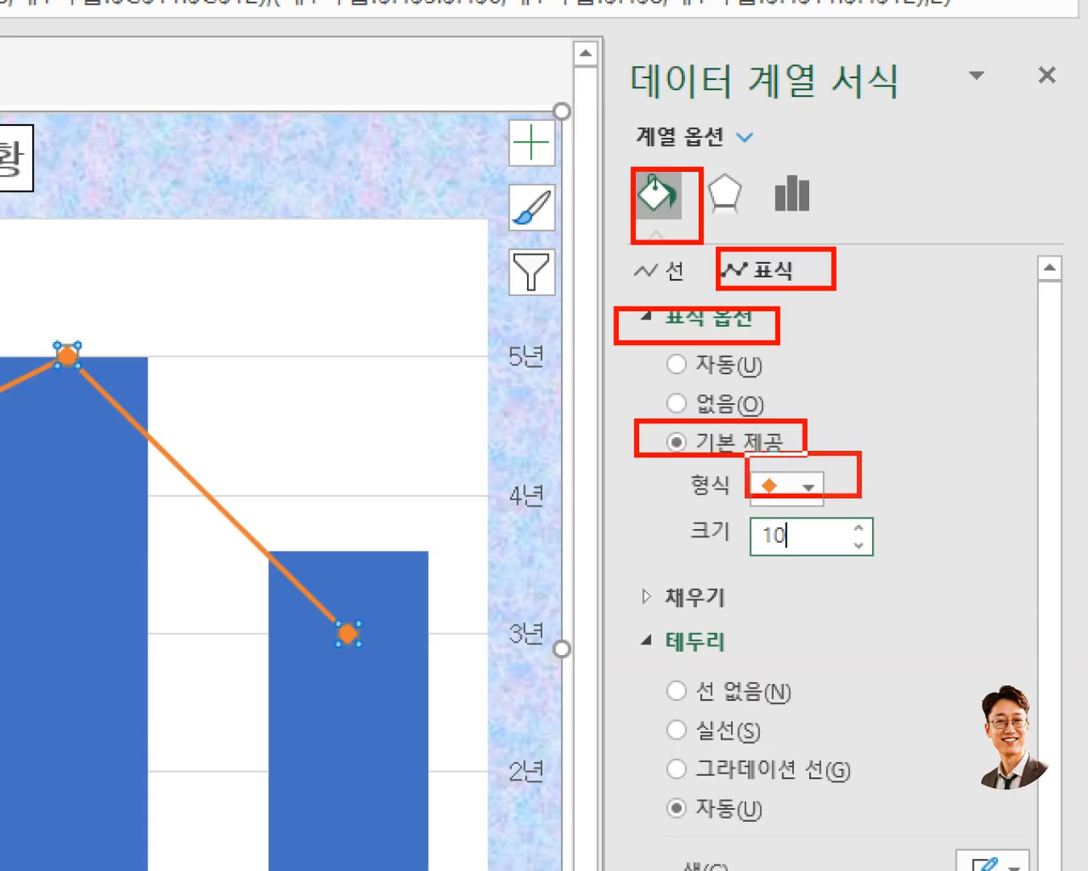
mouse_move(733, 494)
left_mouse_down()
mouse_move(832, 567)
mouse_move(873, 570)
left_mouse_up()
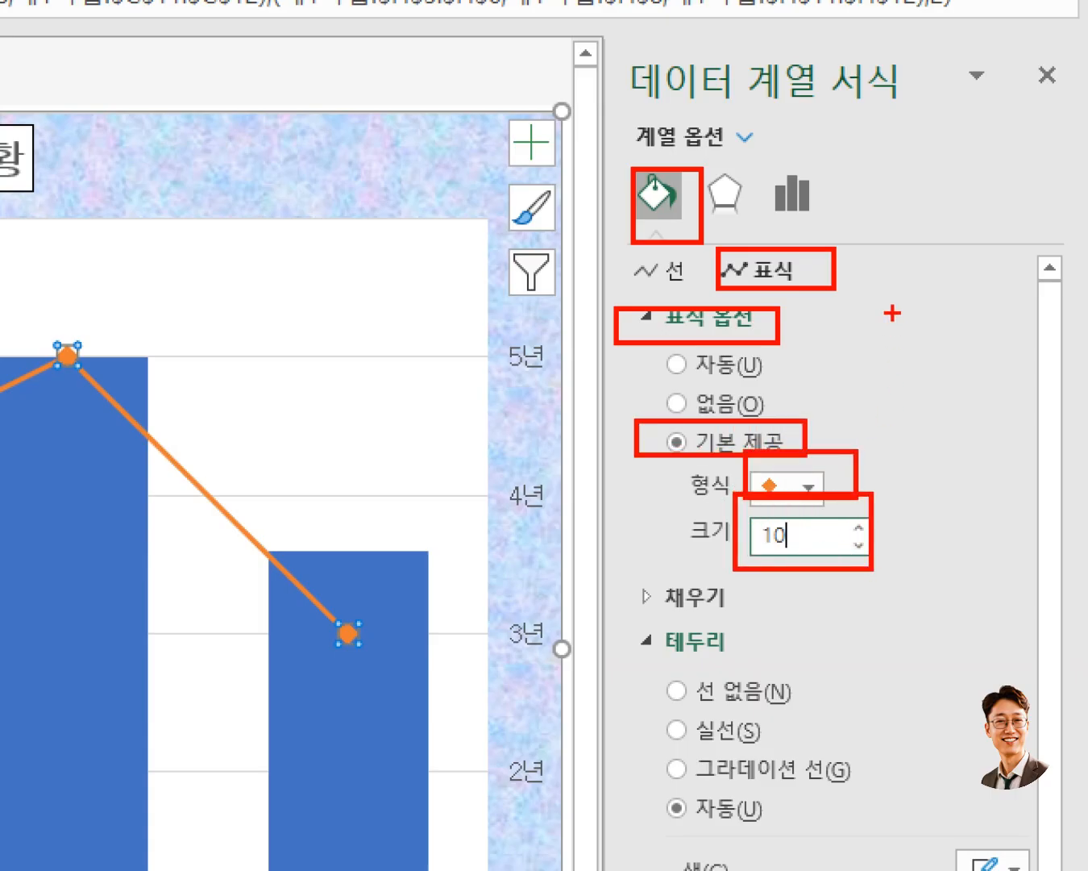
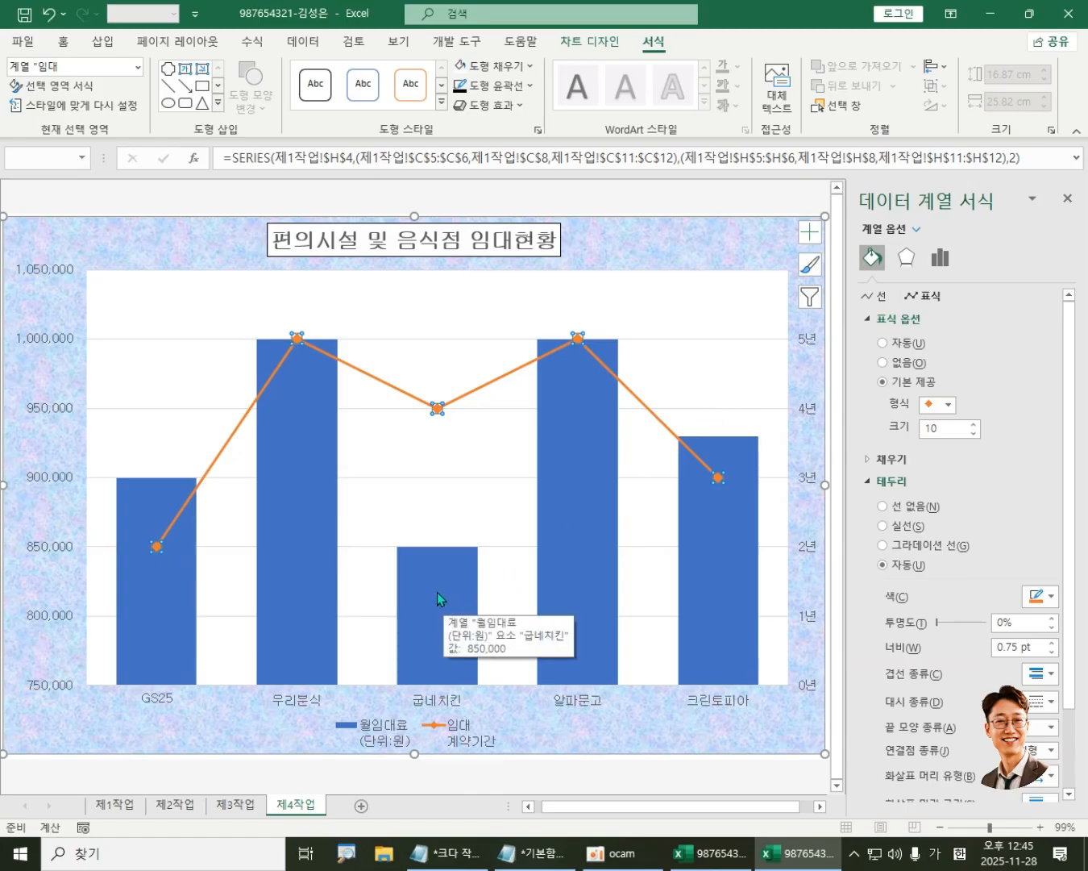
Step: Add a data label to only the 굽네치킨 column of the 월임대료 series
left_click(437, 594)
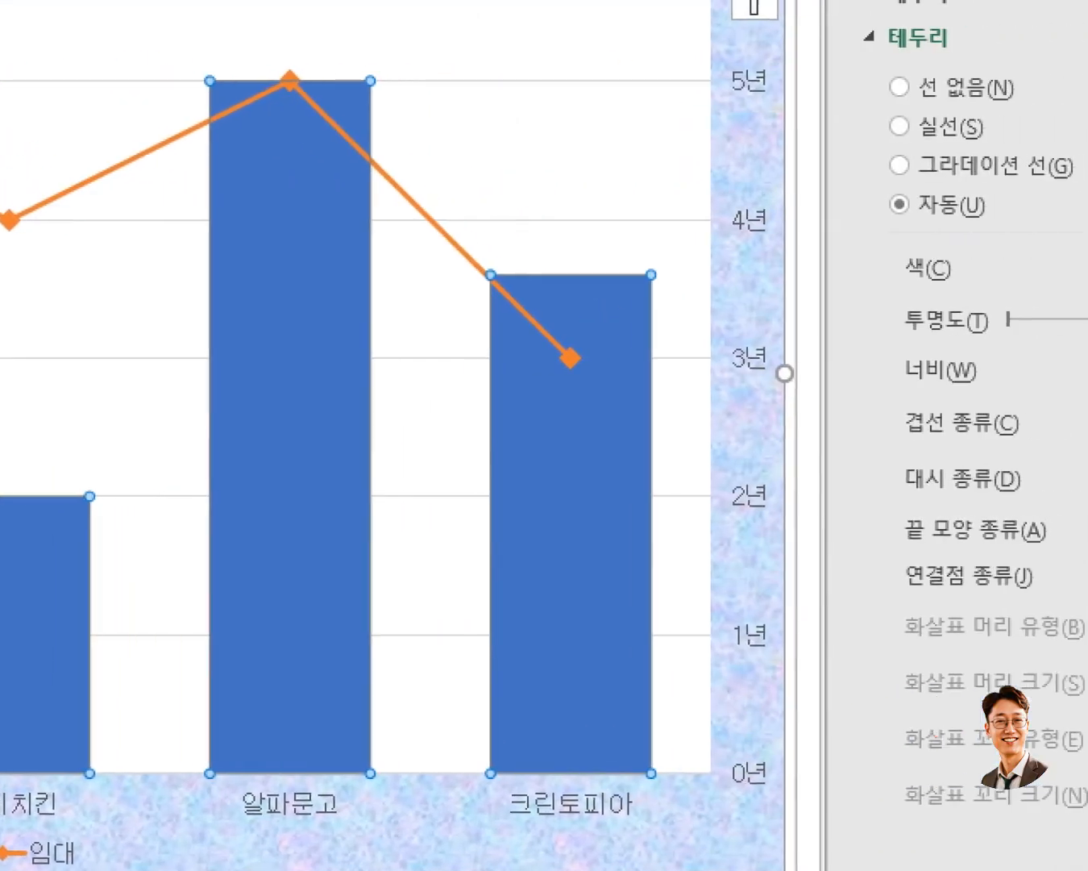
left_click_drag(777, 425, 734, 509)
left_click_drag(706, 420, 781, 530)
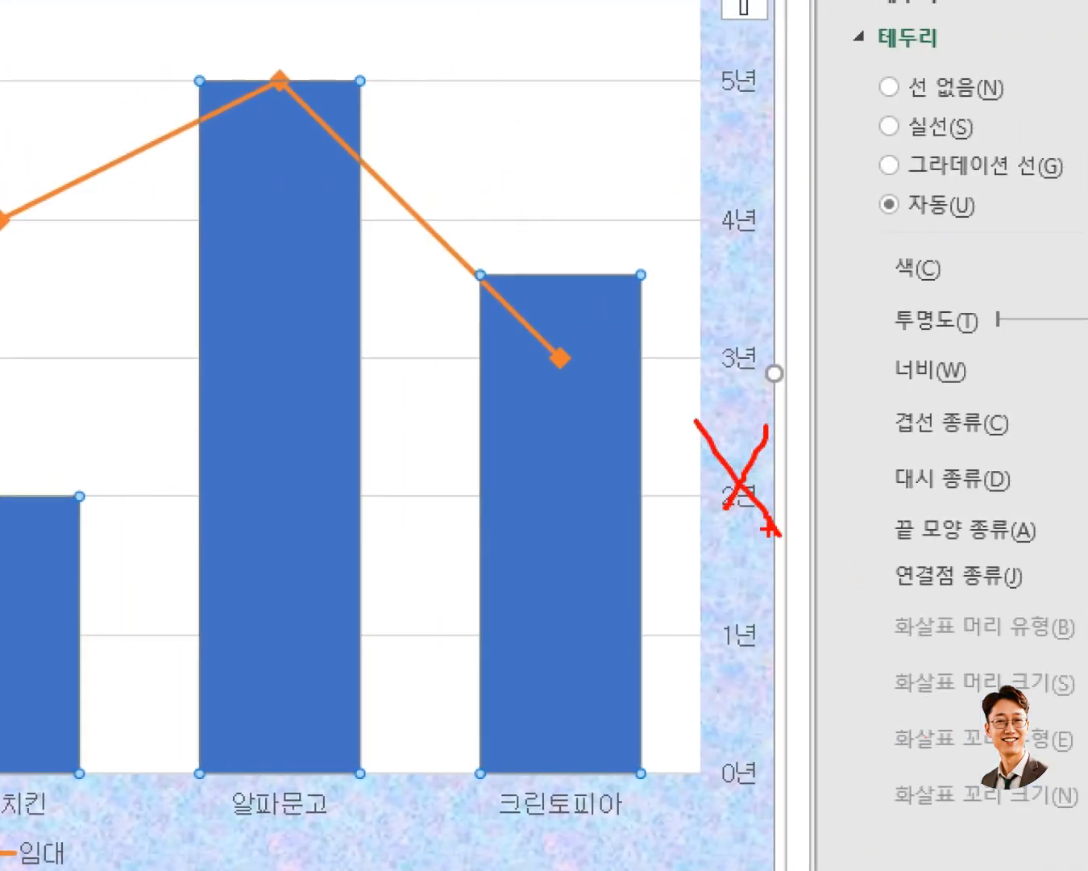
key("Escape")
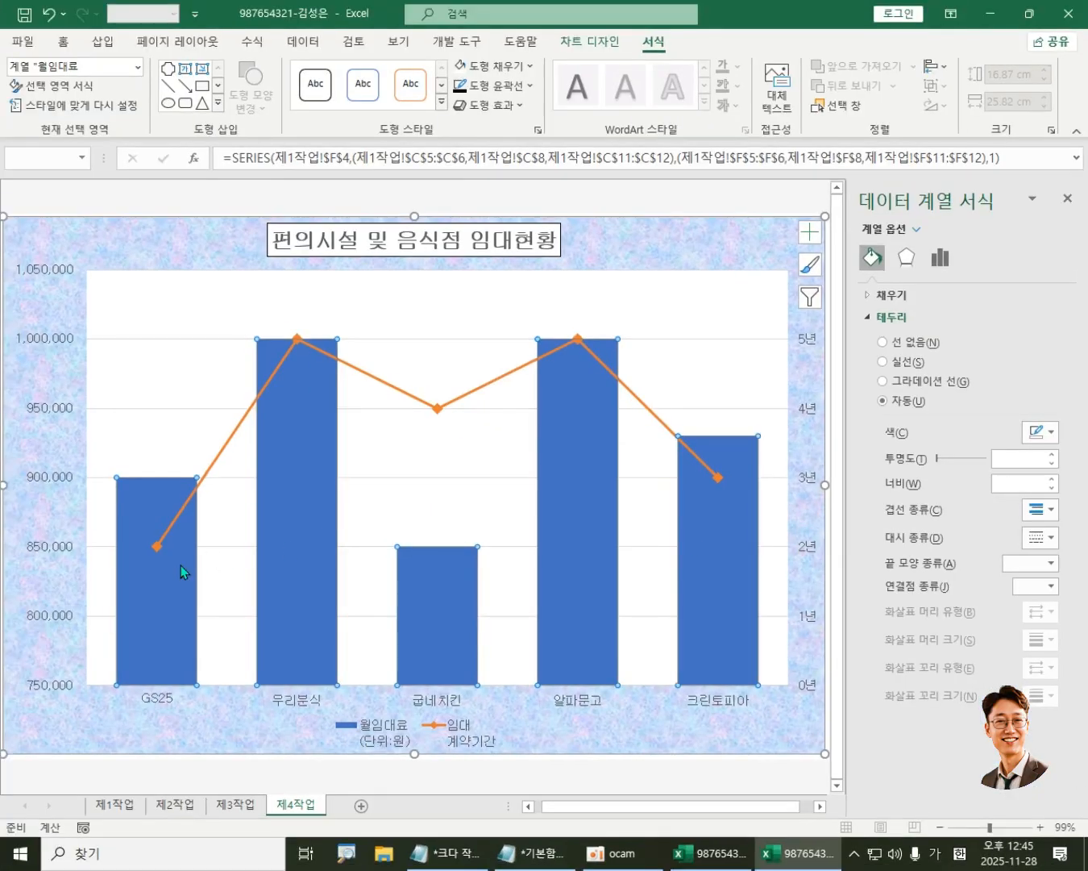
mouse_move(149, 577)
mouse_move(101, 557)
left_mouse_down()
mouse_move(77, 569)
mouse_move(85, 563)
left_mouse_up()
key("Escape")
mouse_move(440, 579)
mouse_move(439, 415)
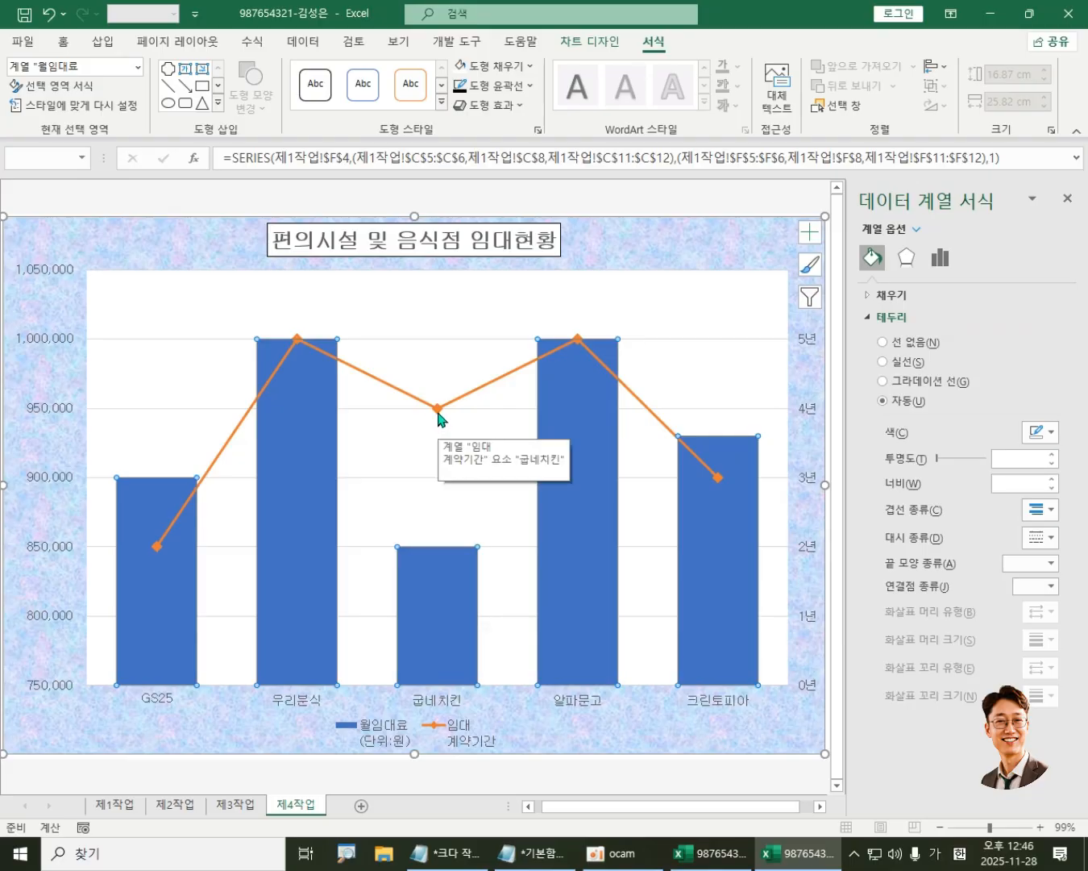
left_click(433, 614)
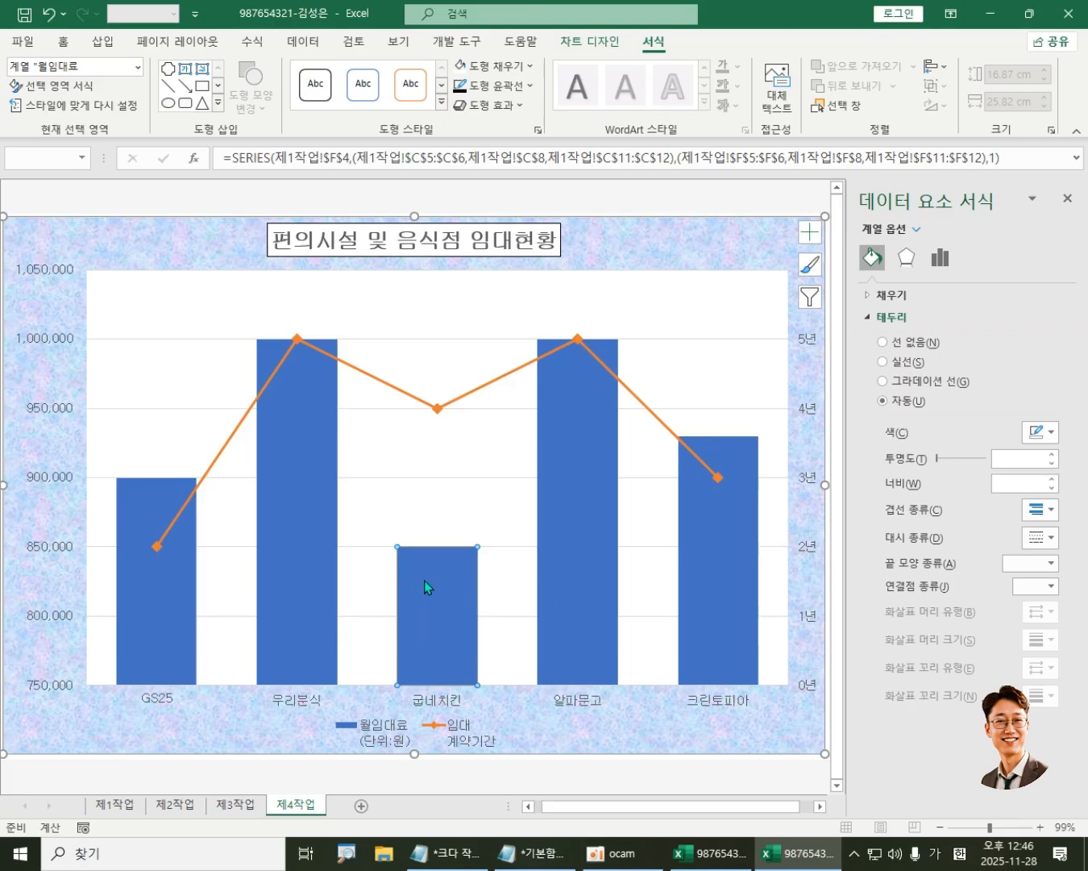
right_click(427, 590)
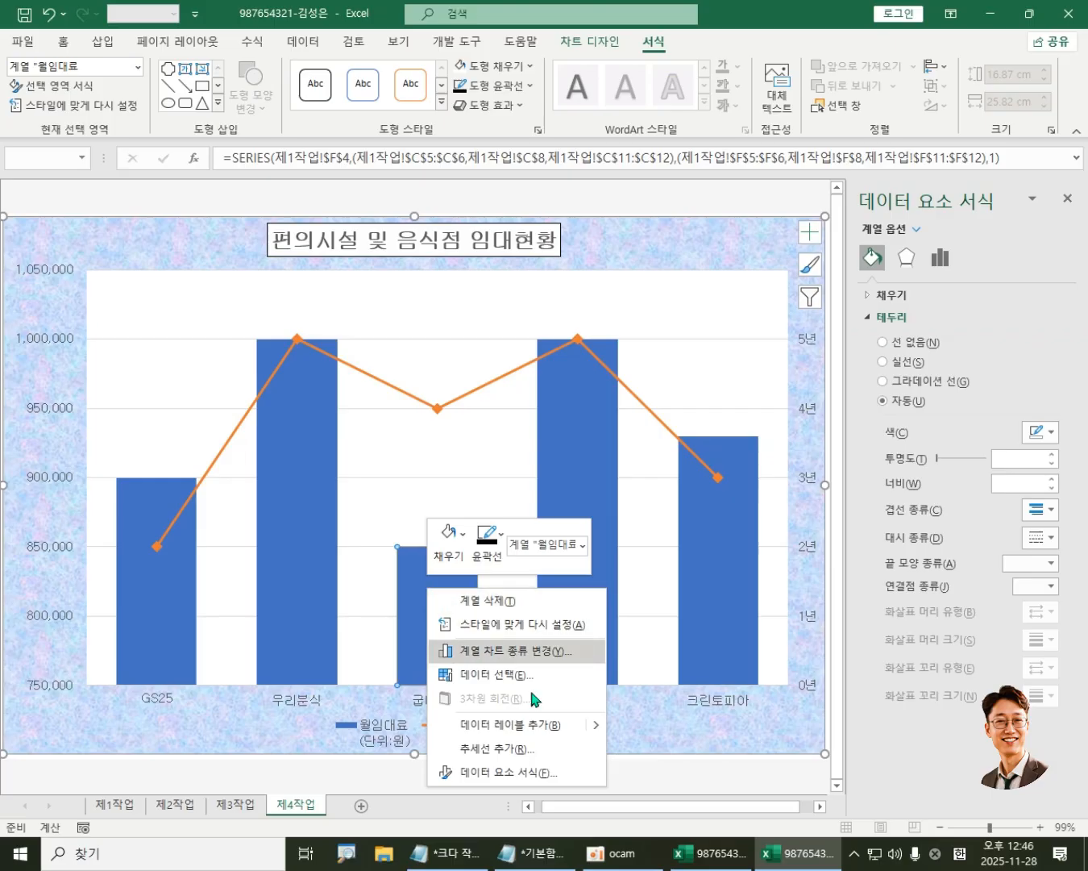
left_click(516, 723)
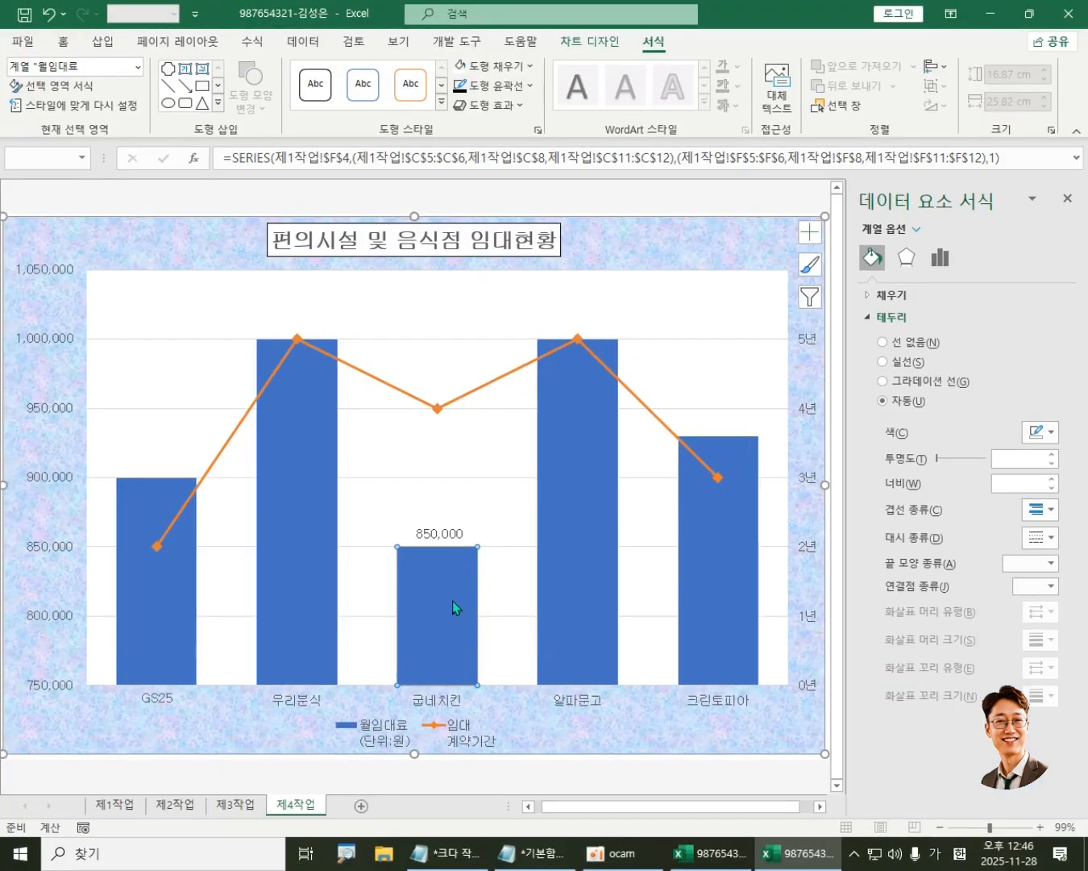
right_click(452, 601)
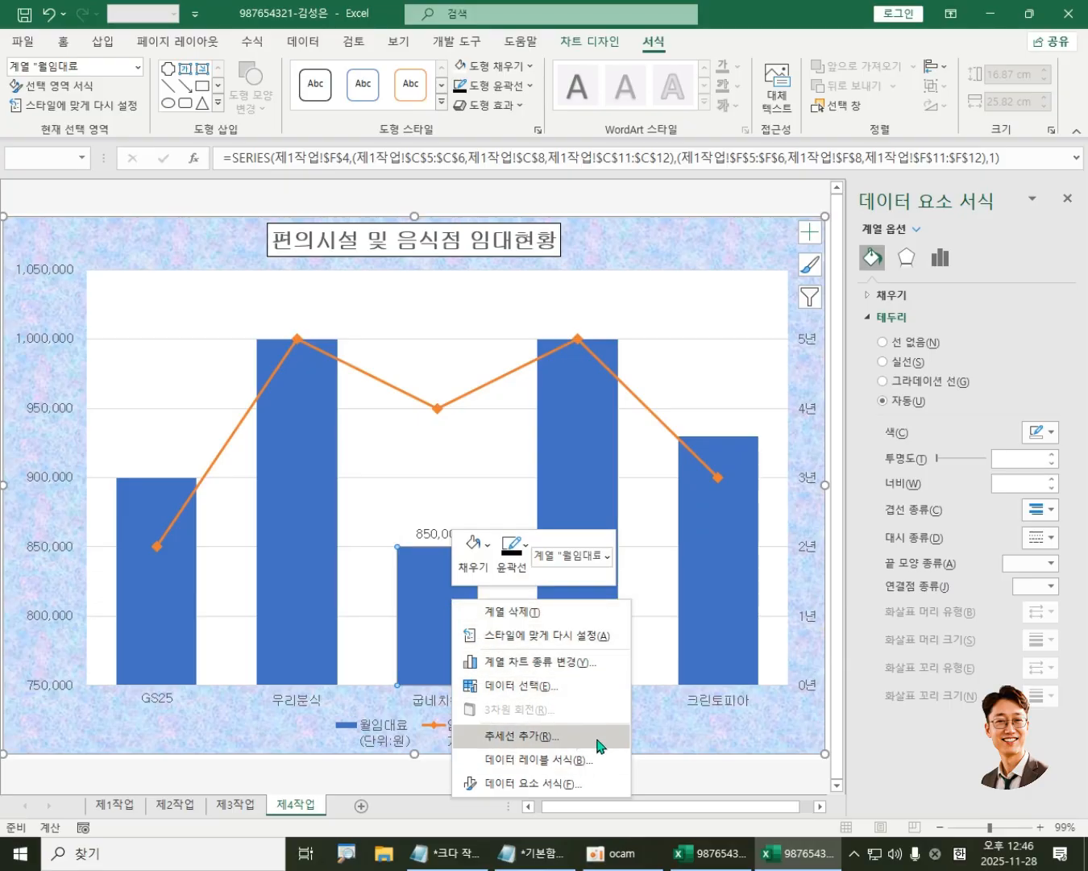
left_click(422, 580)
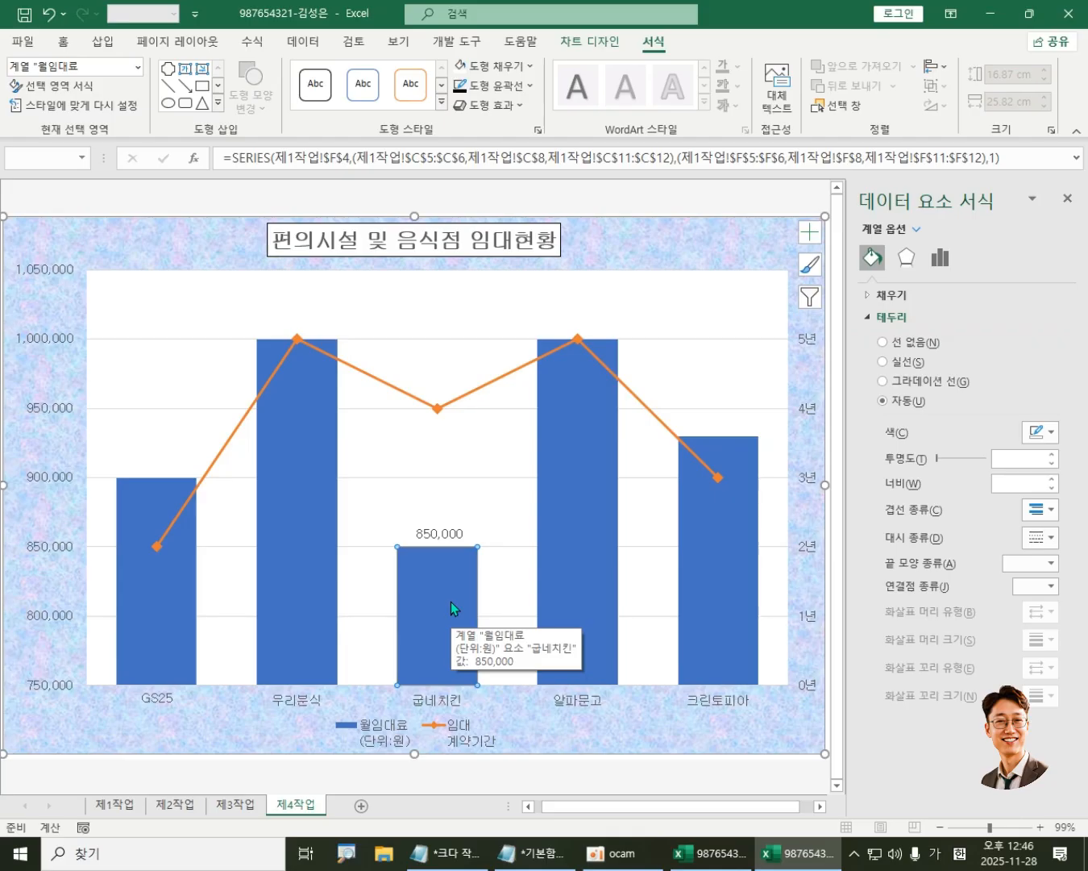
Step: Format the chart's major horizontal gridlines as black dashed lines
left_click(167, 341)
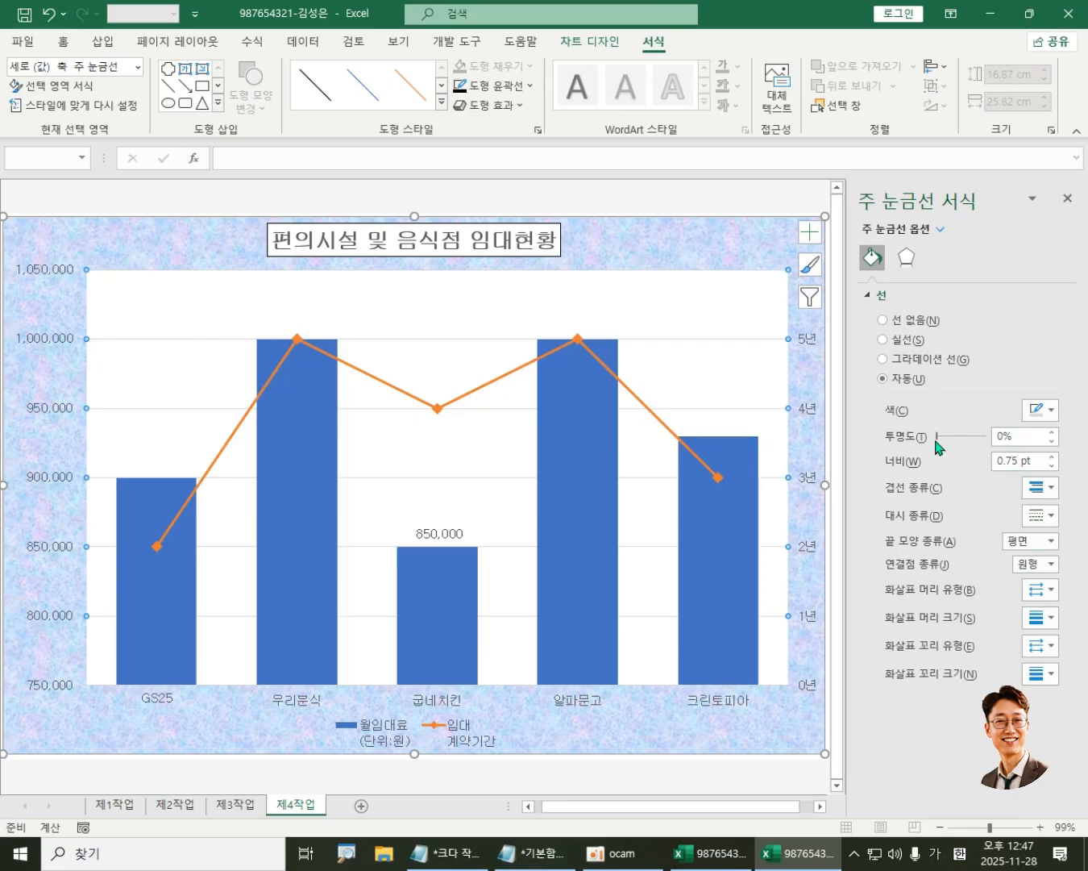
left_click(502, 88)
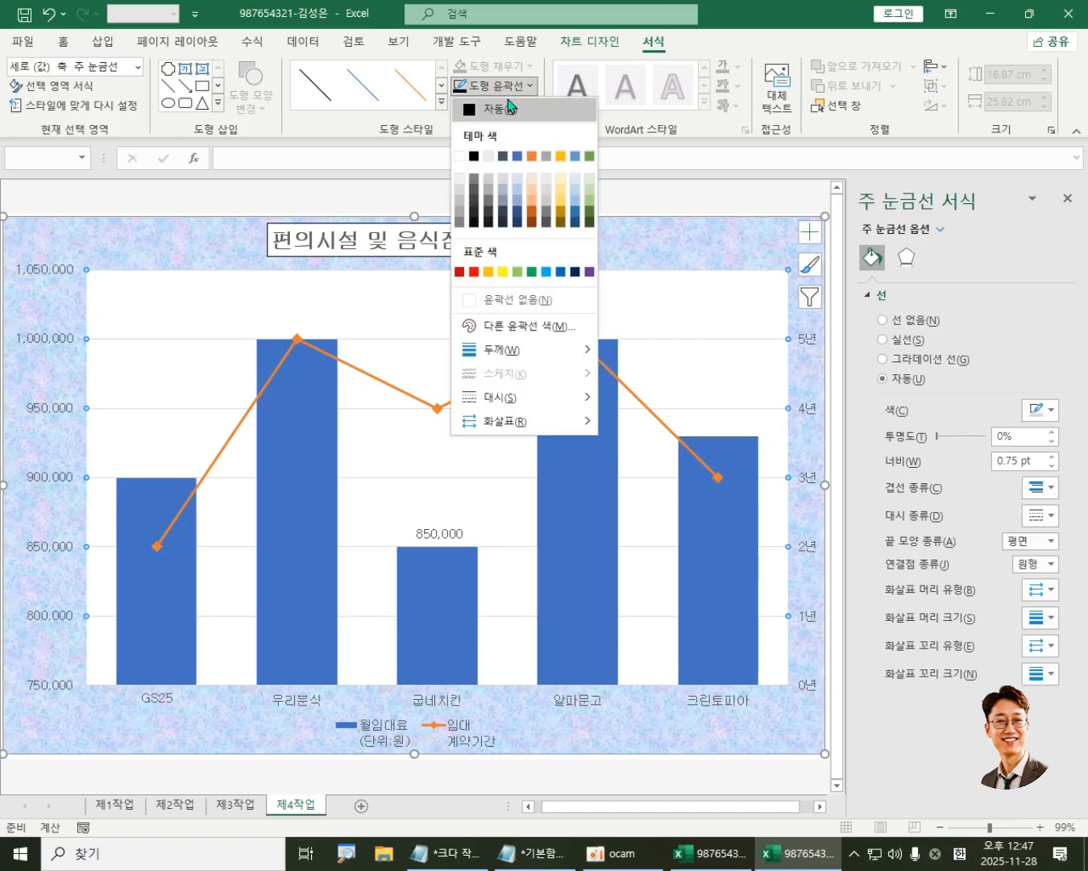
left_click(481, 159)
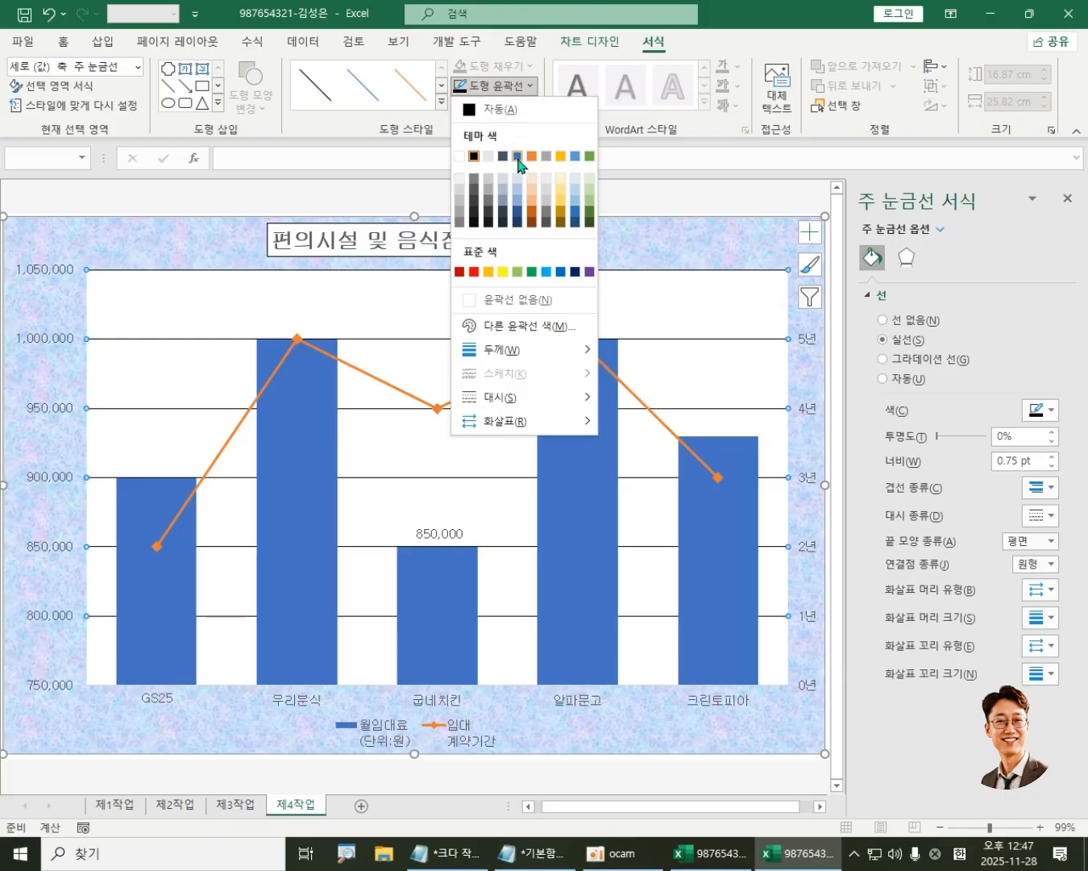
mouse_move(529, 365)
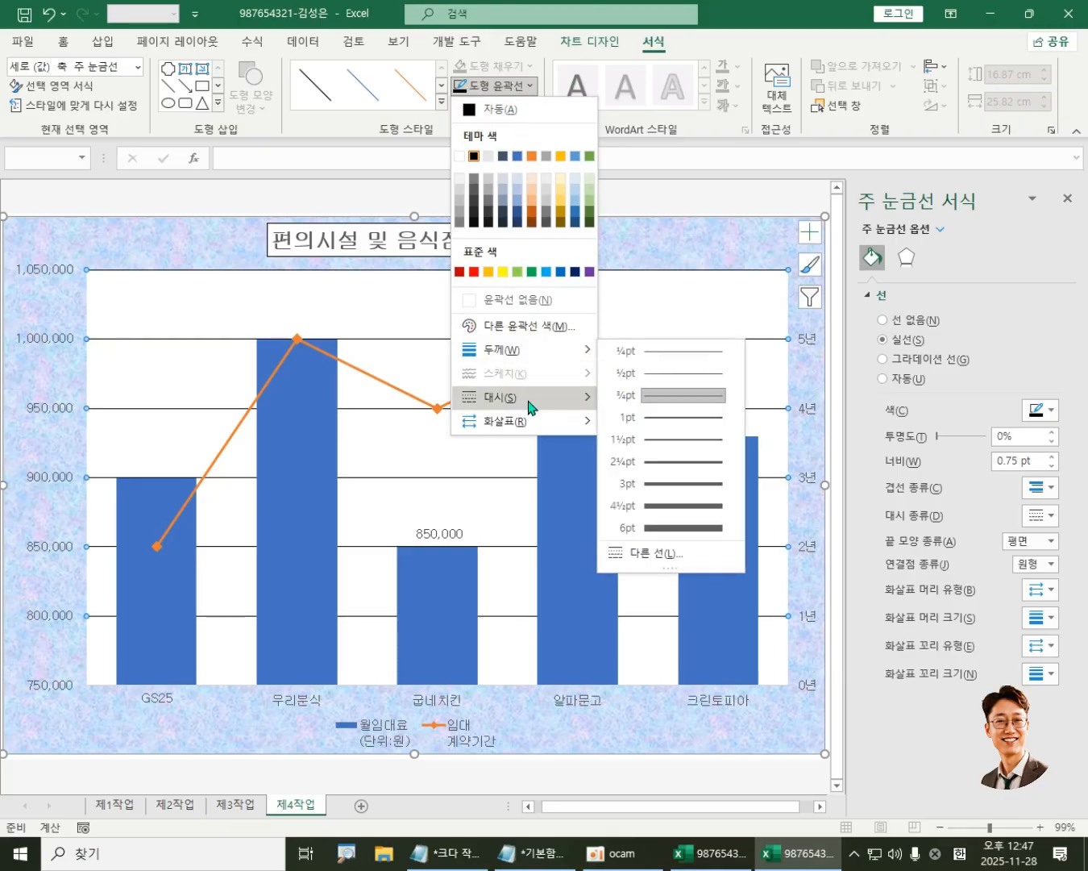
mouse_move(565, 397)
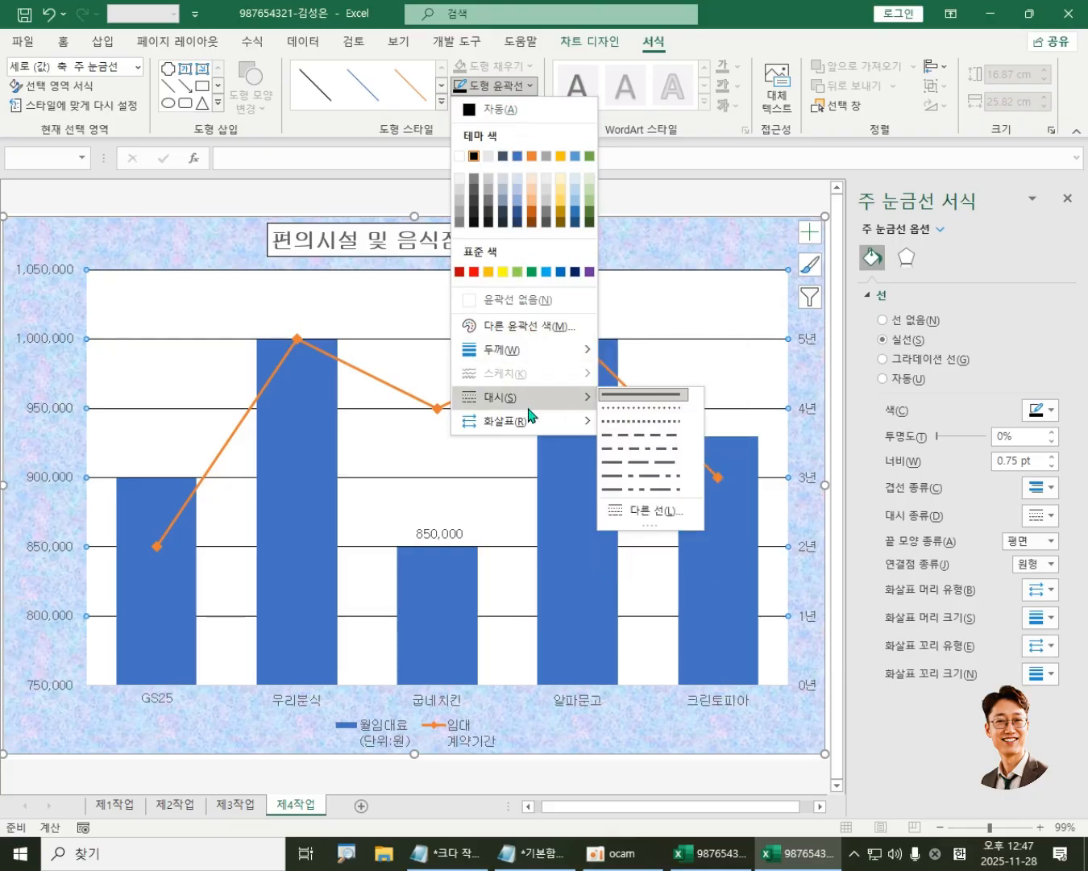
left_click(637, 446)
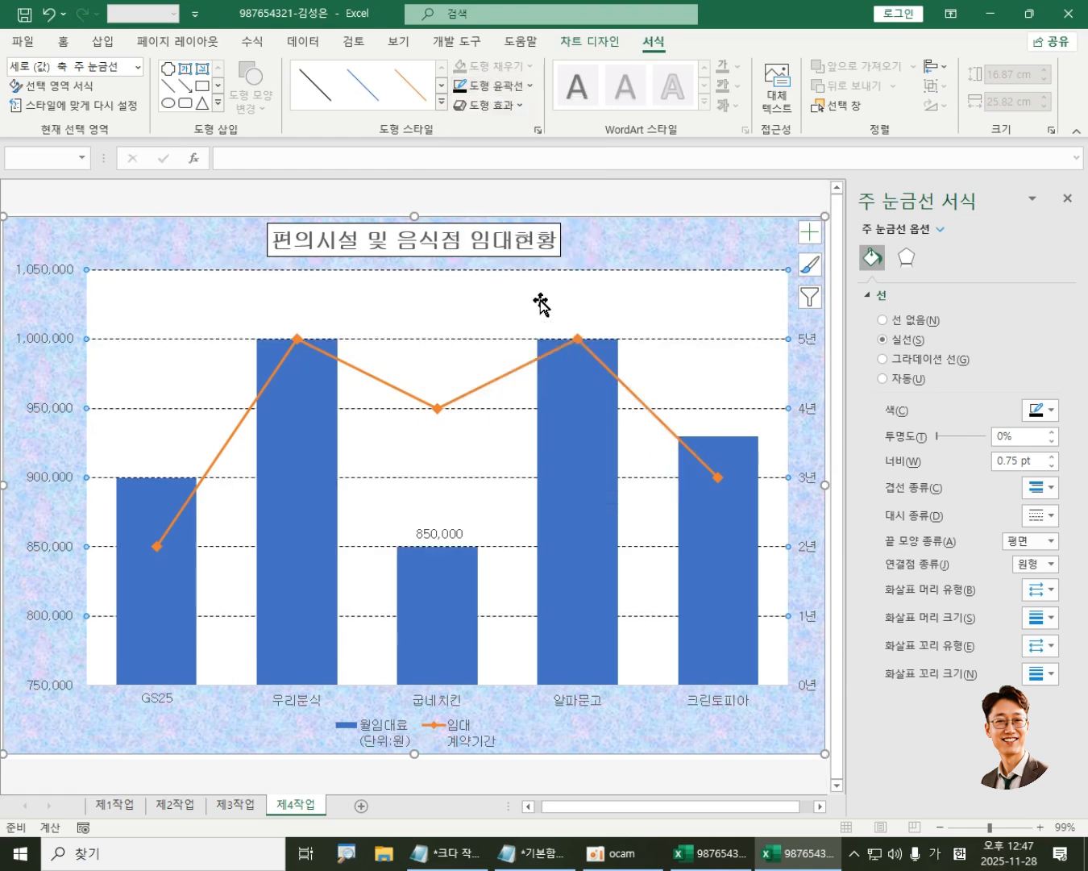
left_click(517, 89)
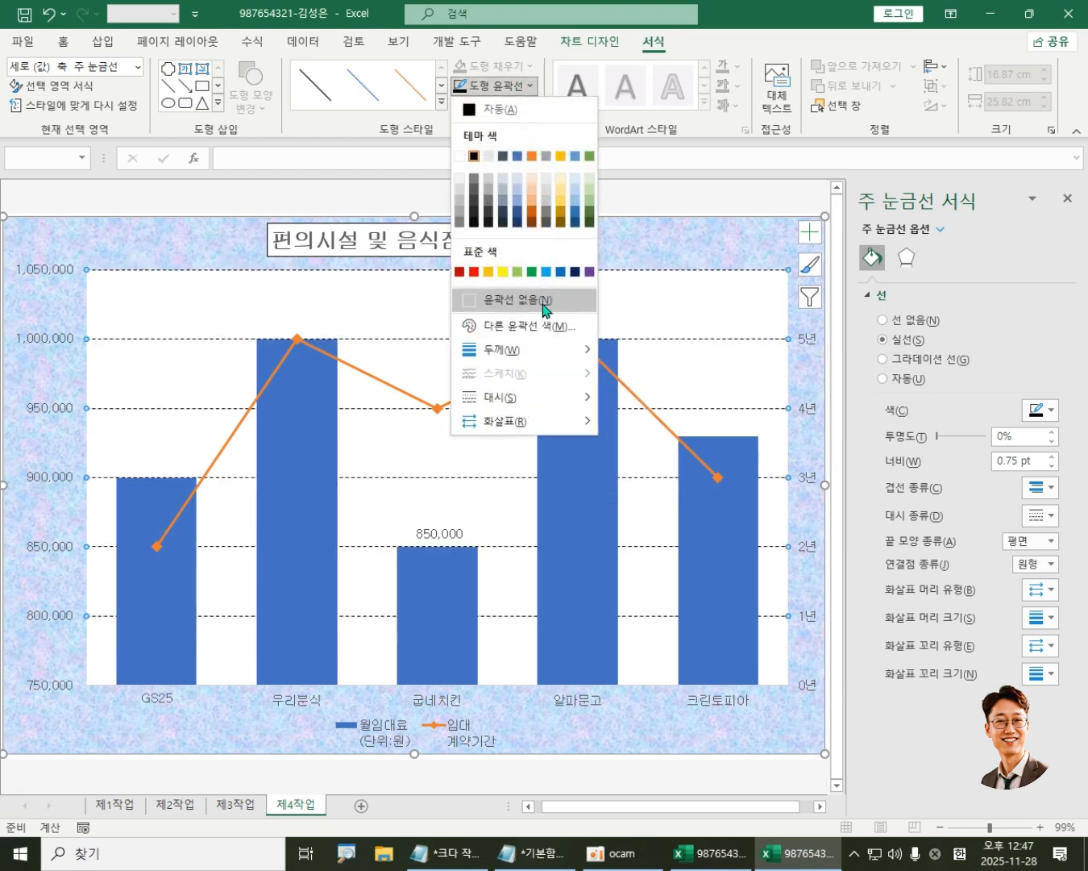
mouse_move(541, 408)
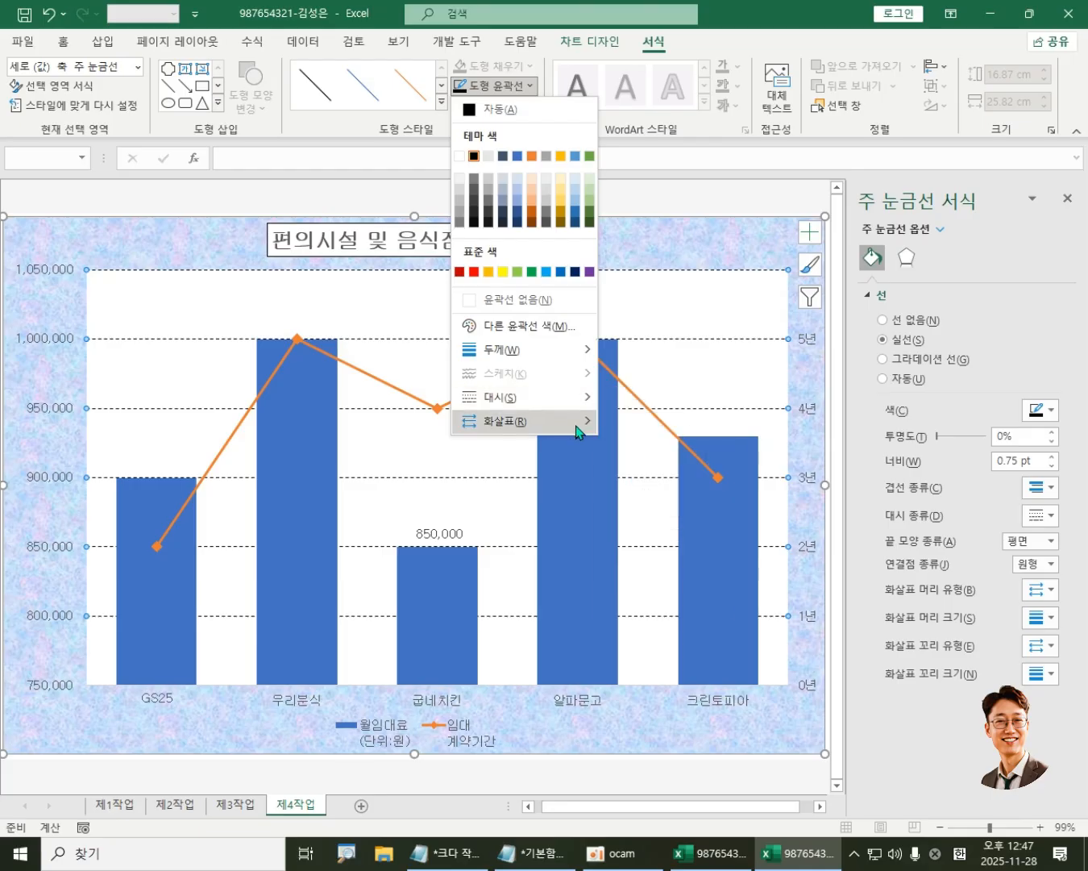
mouse_move(580, 400)
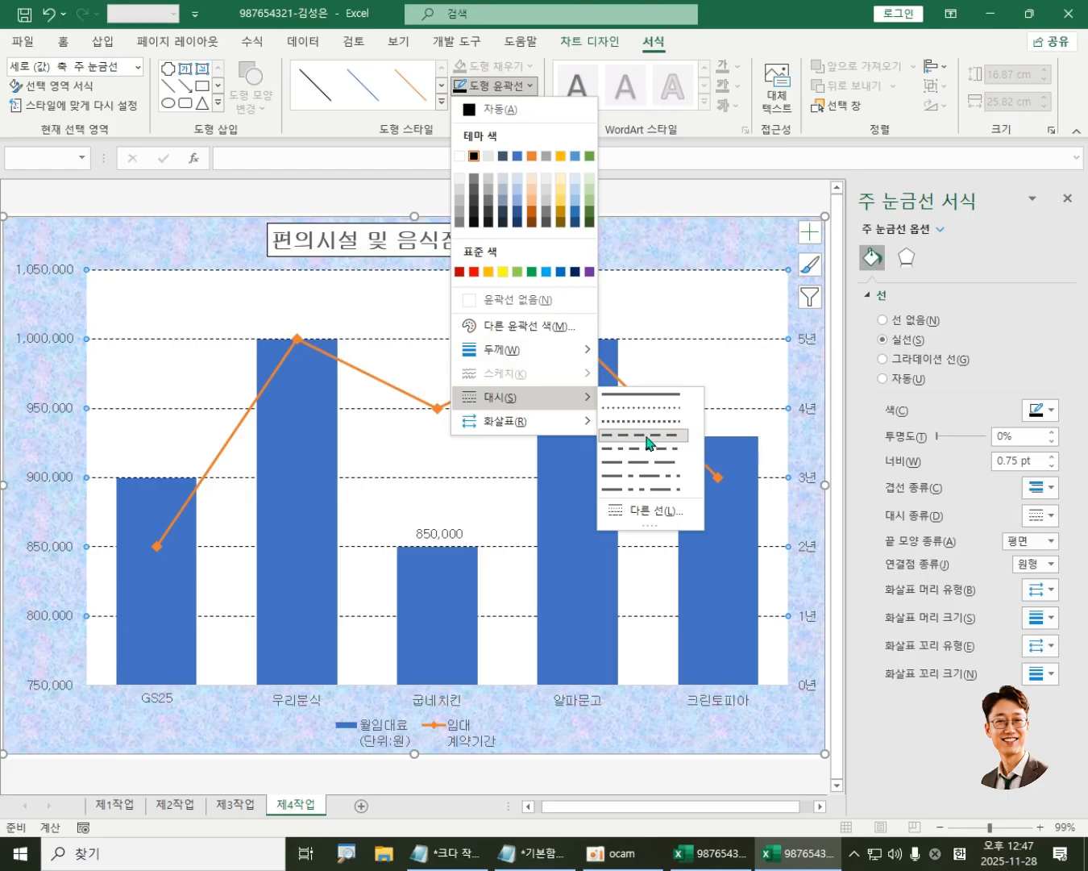
left_click(646, 437)
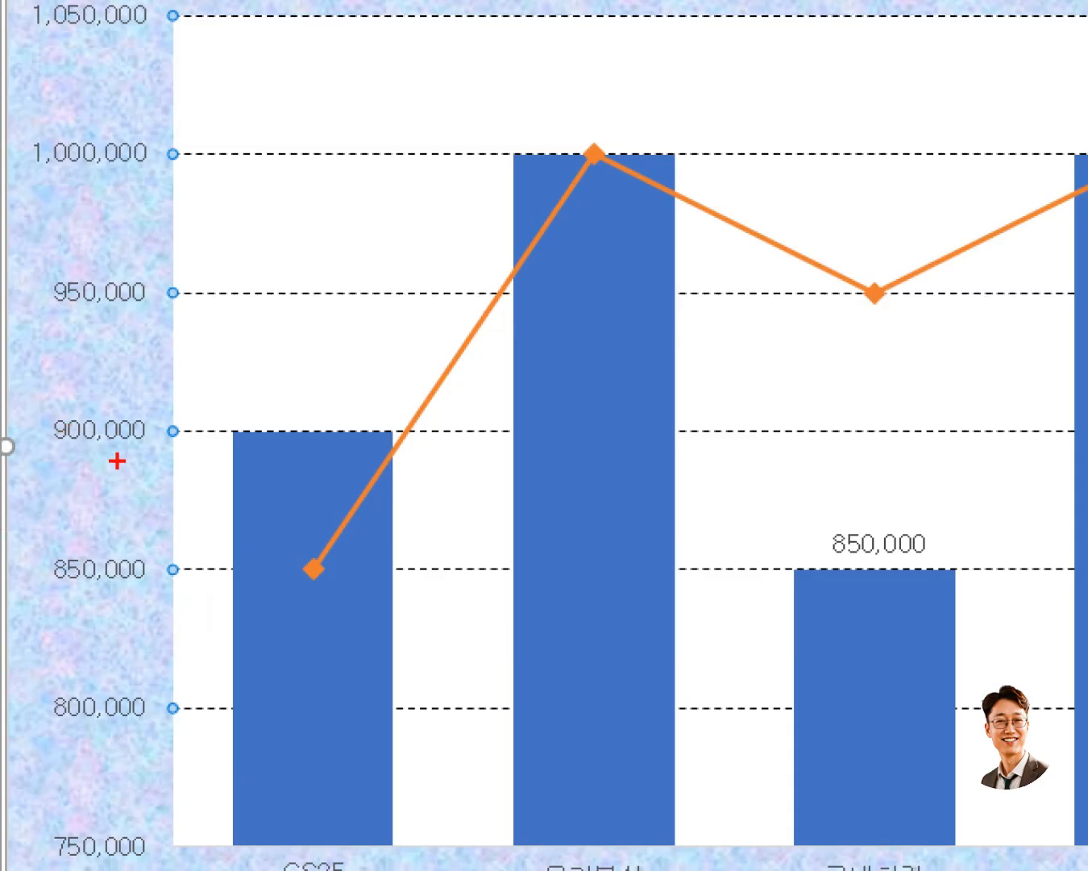
left_click_drag(116, 460, 121, 444)
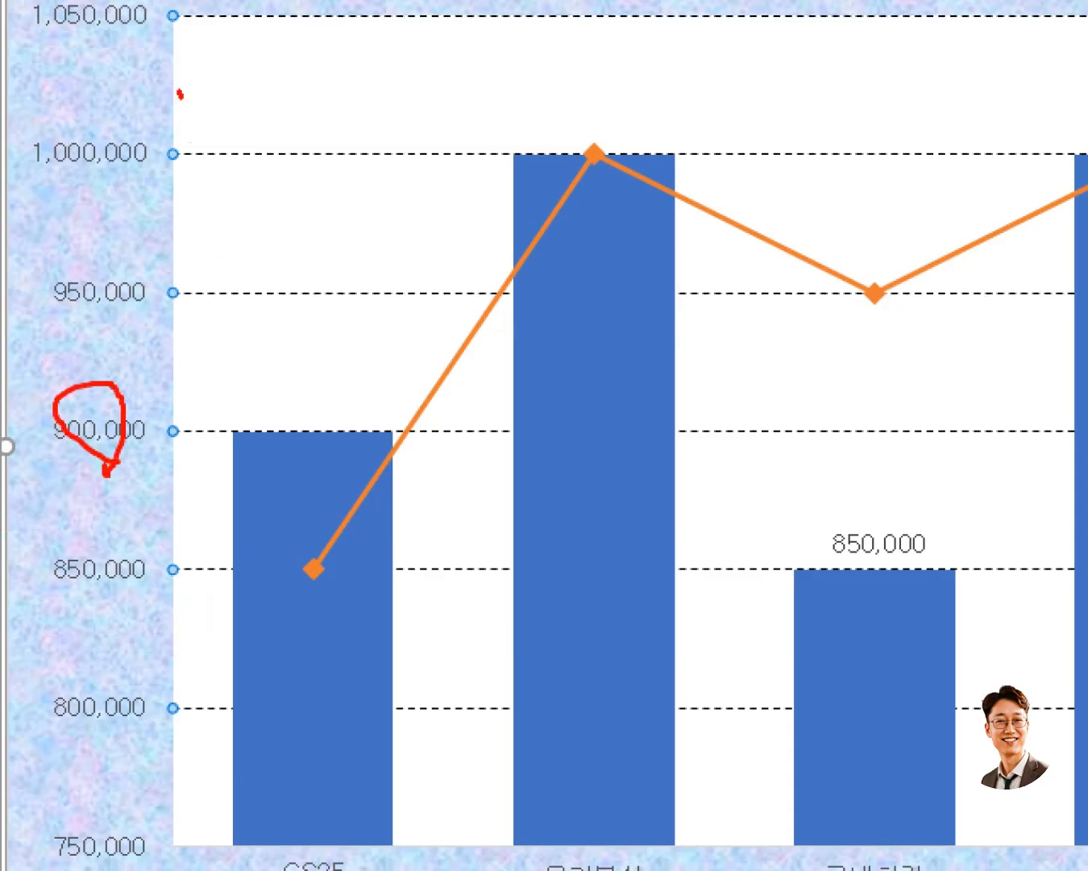
mouse_move(178, 94)
left_mouse_down()
mouse_move(218, 600)
mouse_move(164, 802)
mouse_move(178, 803)
left_mouse_up()
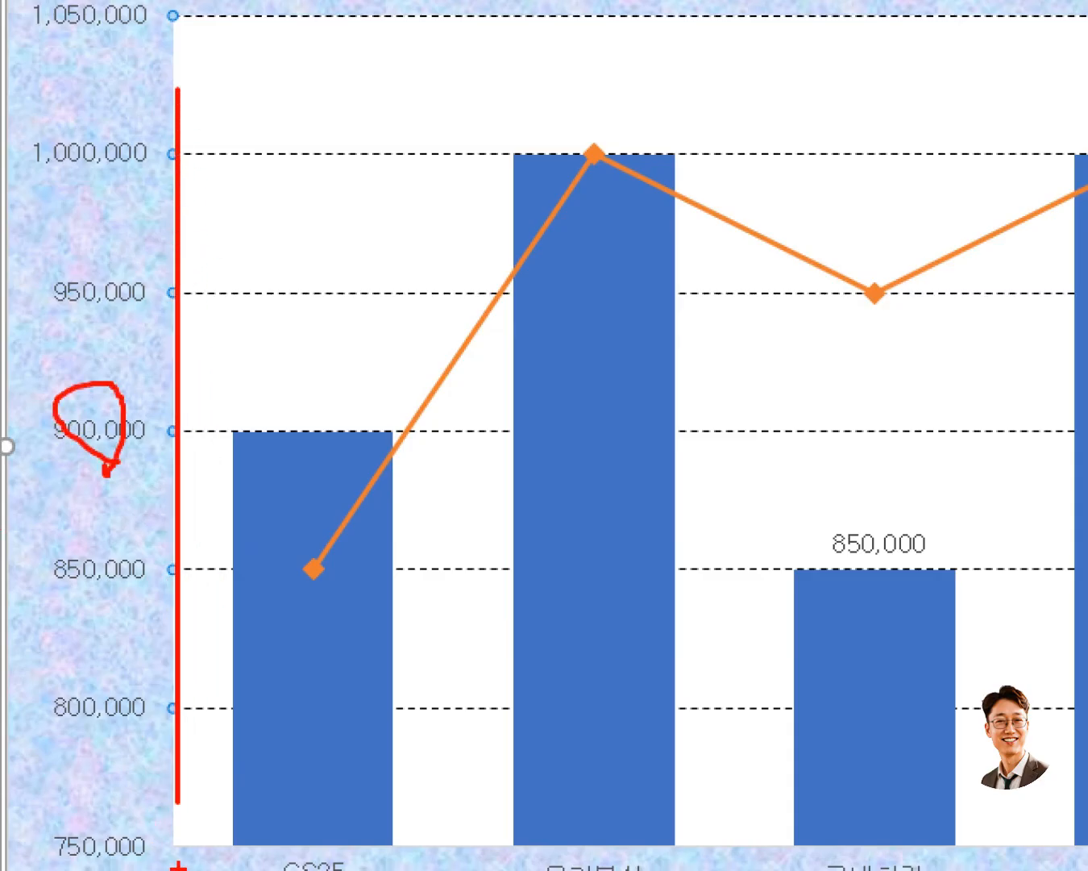
key("Escape")
key("ctrl+1")
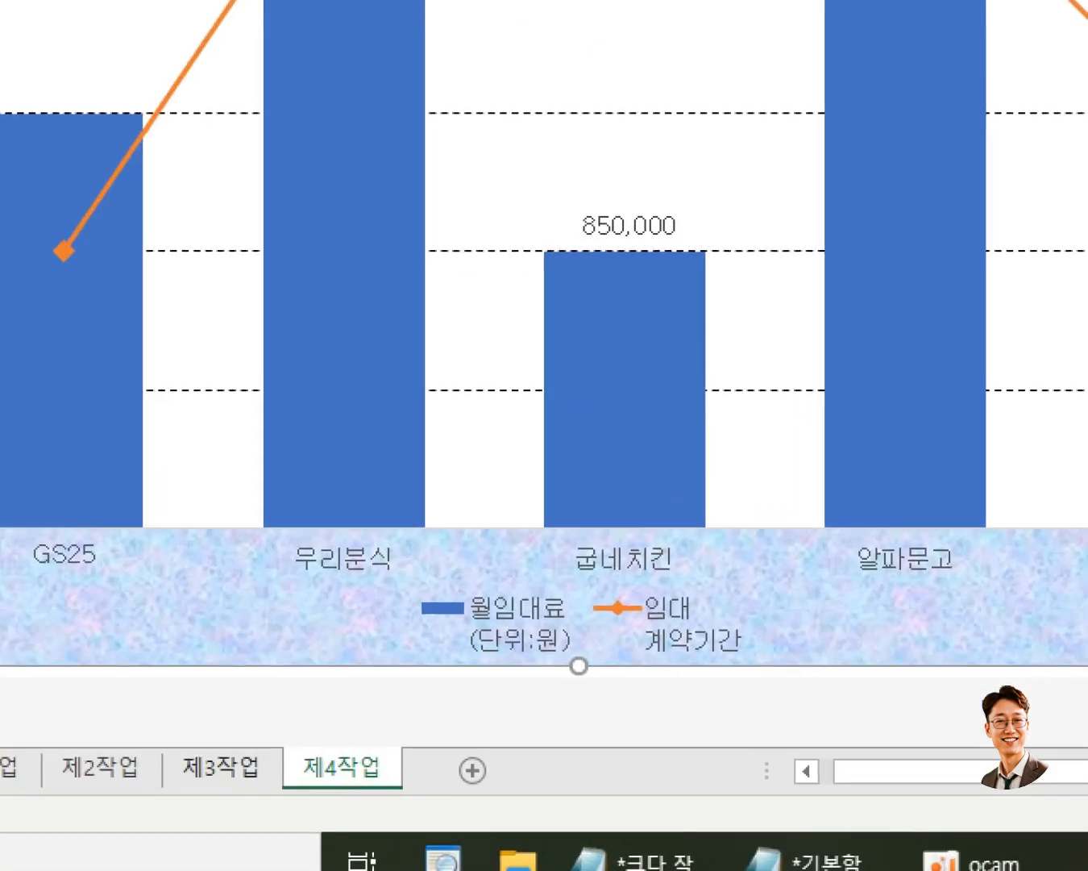
left_click_drag(105, 531, 927, 523)
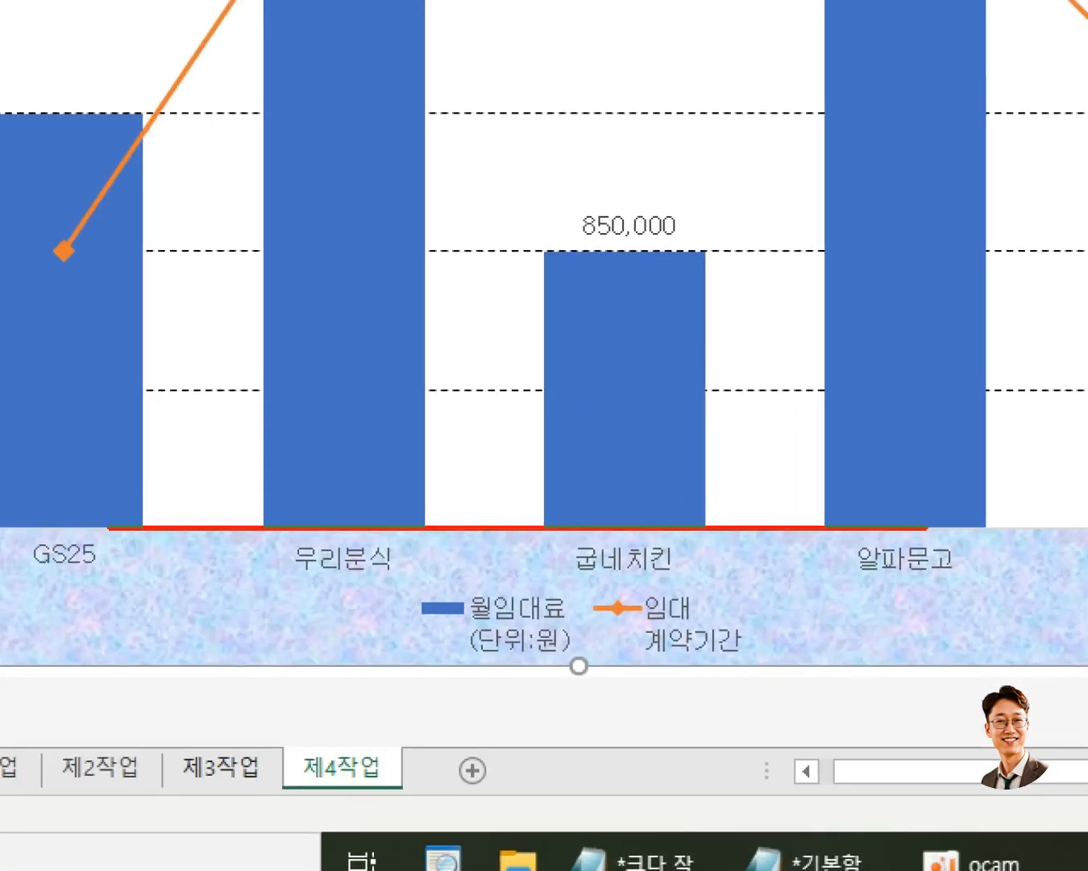
key("Escape")
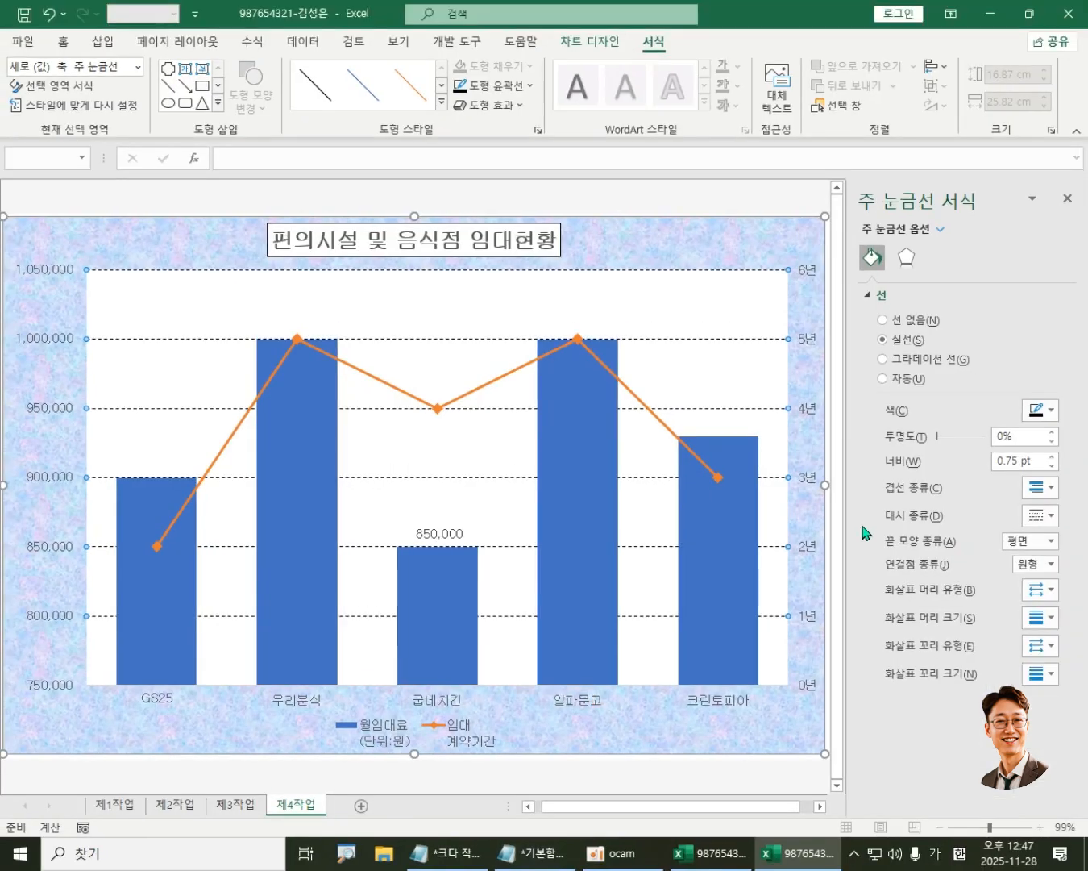
Step: Give the primary vertical value axis and the horizontal category axis a solid black line
left_click(44, 345)
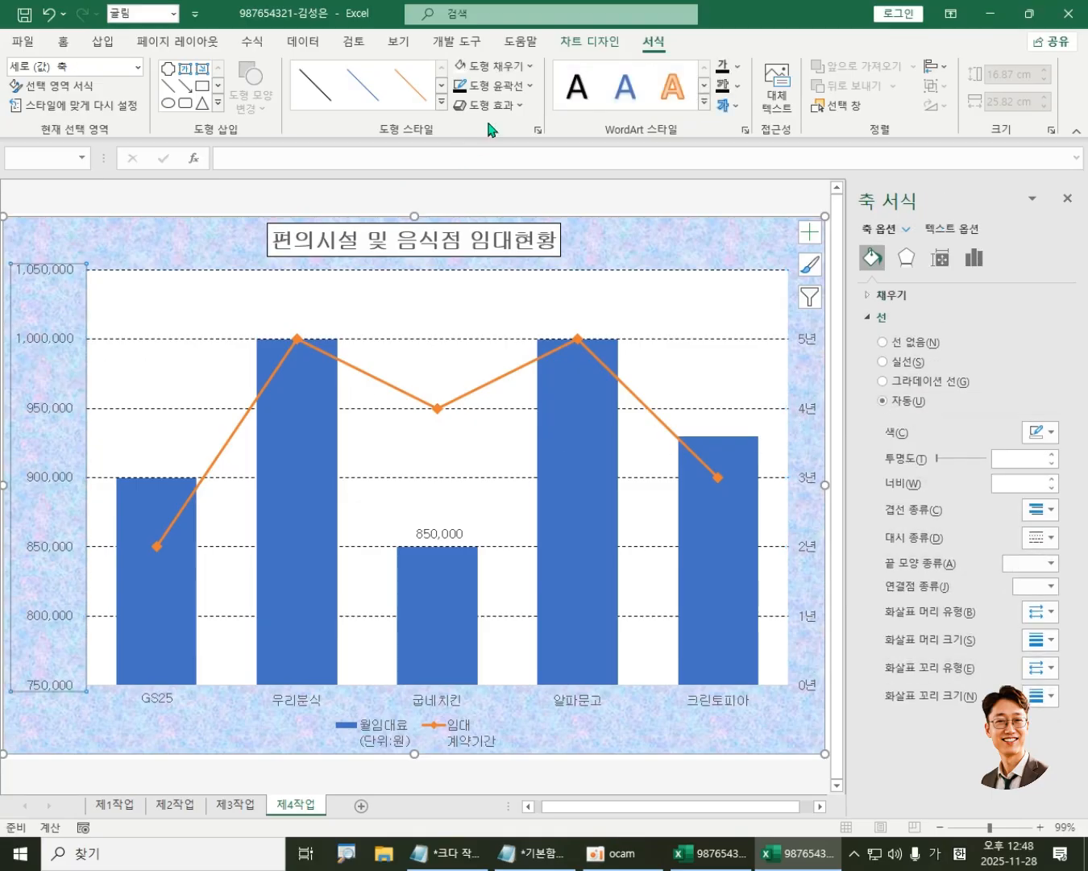
left_click(459, 88)
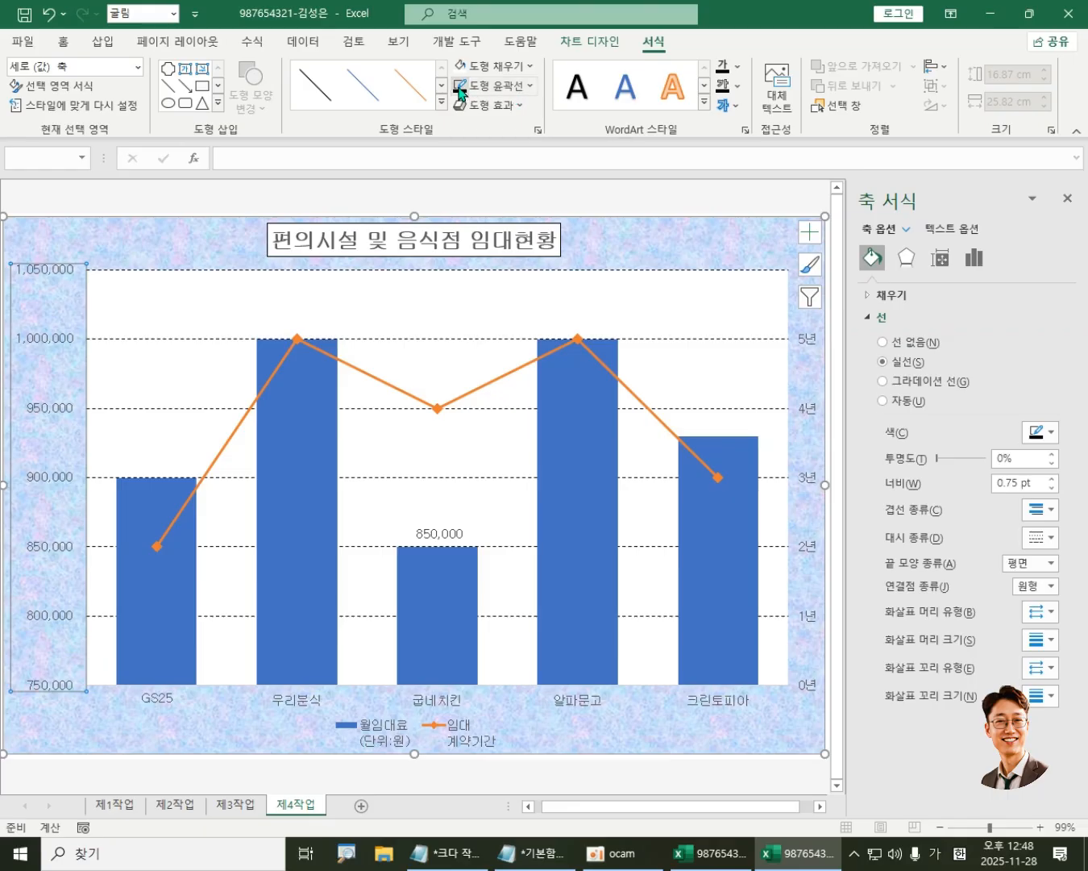
left_click(159, 707)
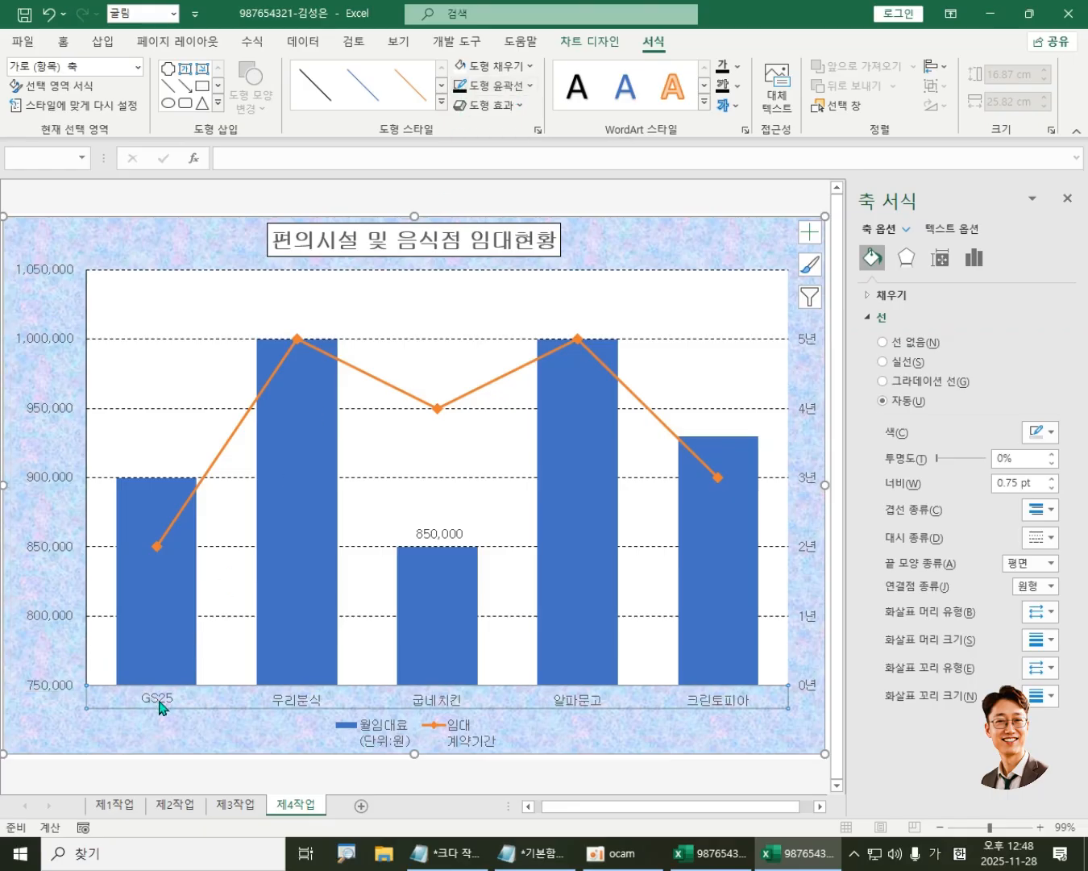
left_click(462, 88)
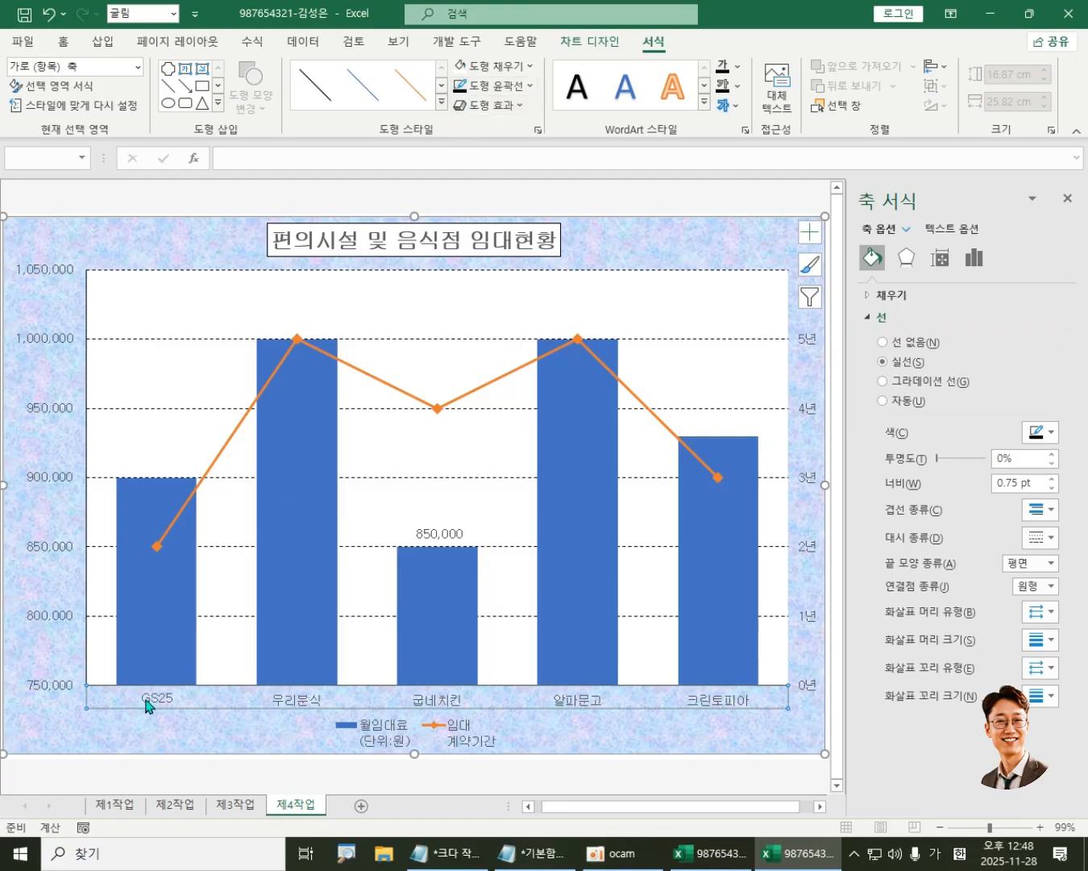
Step: Select the chart's secondary vertical value axis and open its tick mark options
left_click(812, 551)
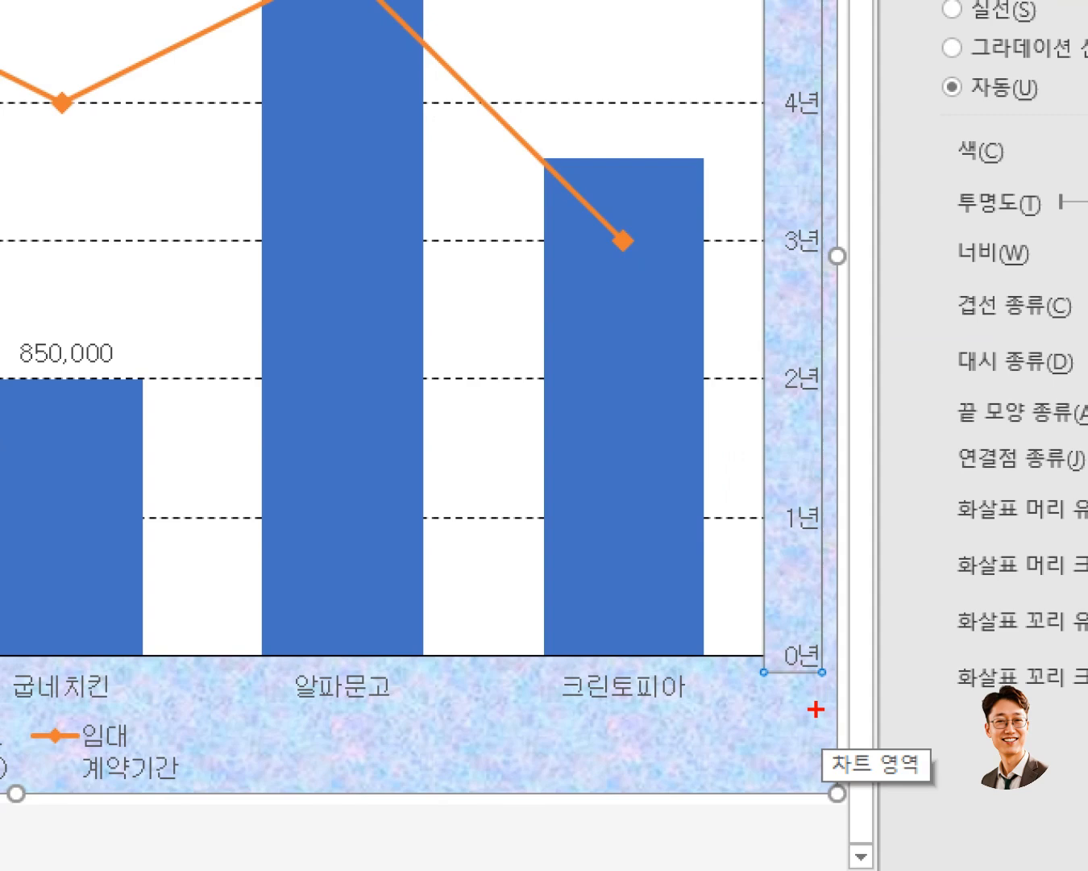
mouse_move(820, 700)
left_mouse_down()
mouse_move(758, 673)
mouse_move(851, 701)
left_mouse_up()
key("Escape")
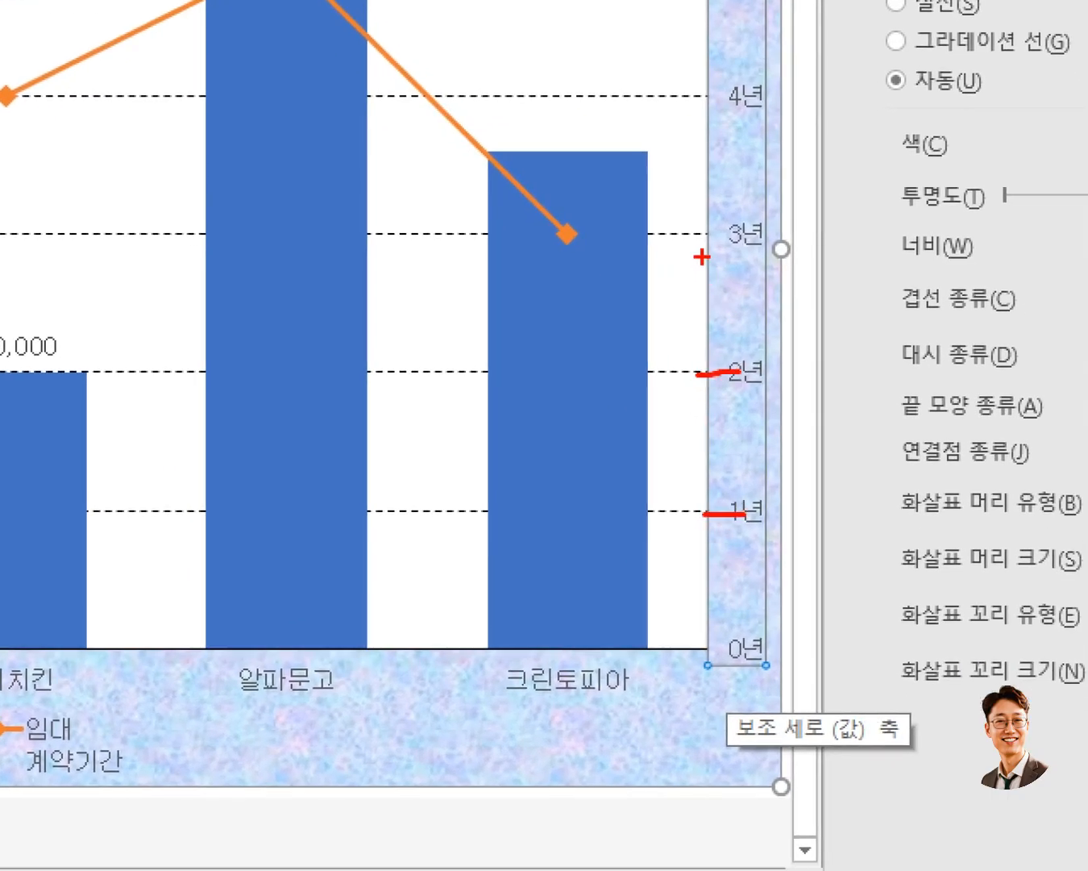
left_click_drag(703, 235, 746, 233)
key("Escape")
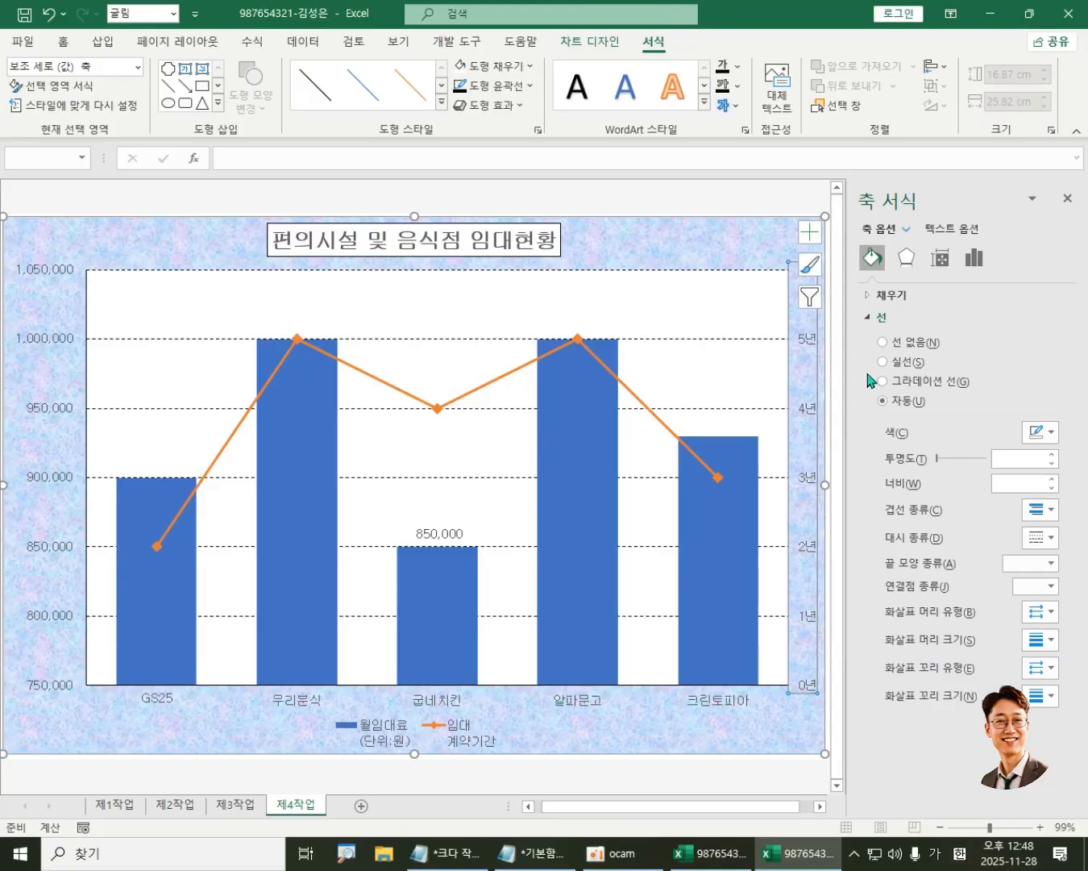
left_click(871, 318)
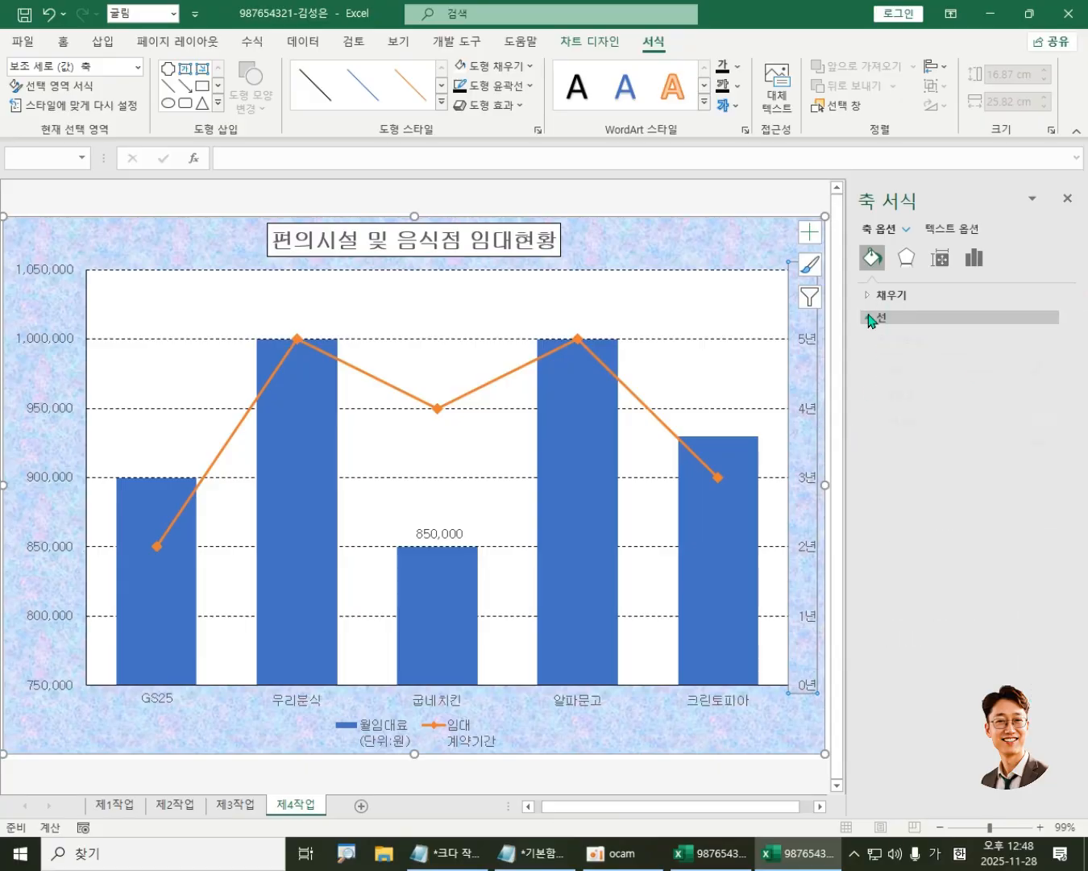
left_click(871, 318)
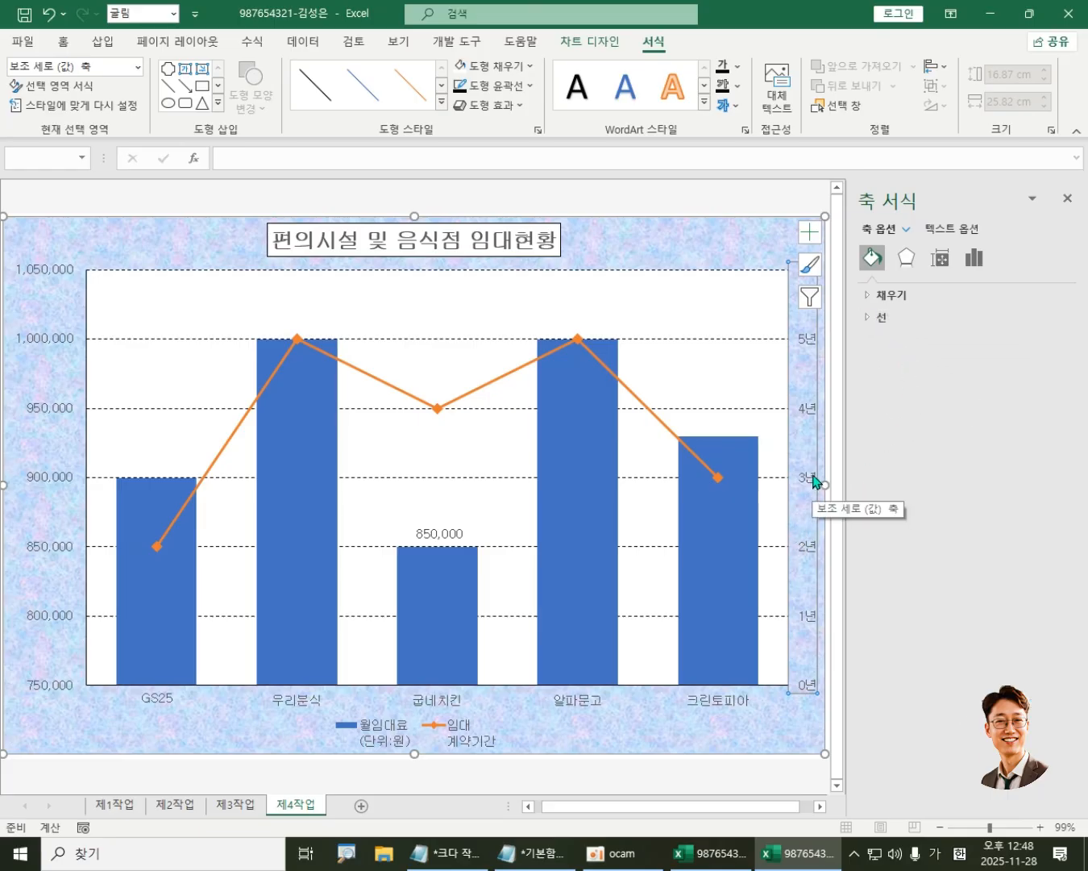
left_click(974, 263)
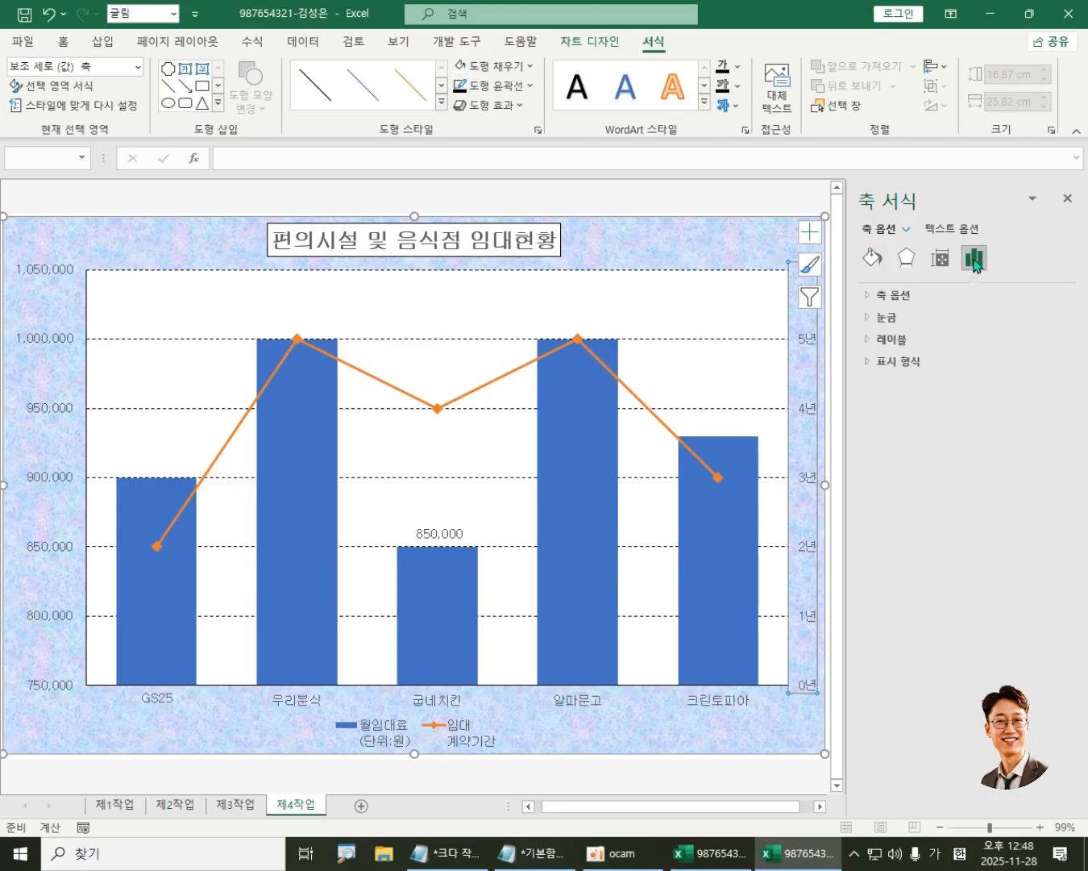
key("ctrl+1")
left_click(984, 243)
left_click_drag(808, 224, 918, 335)
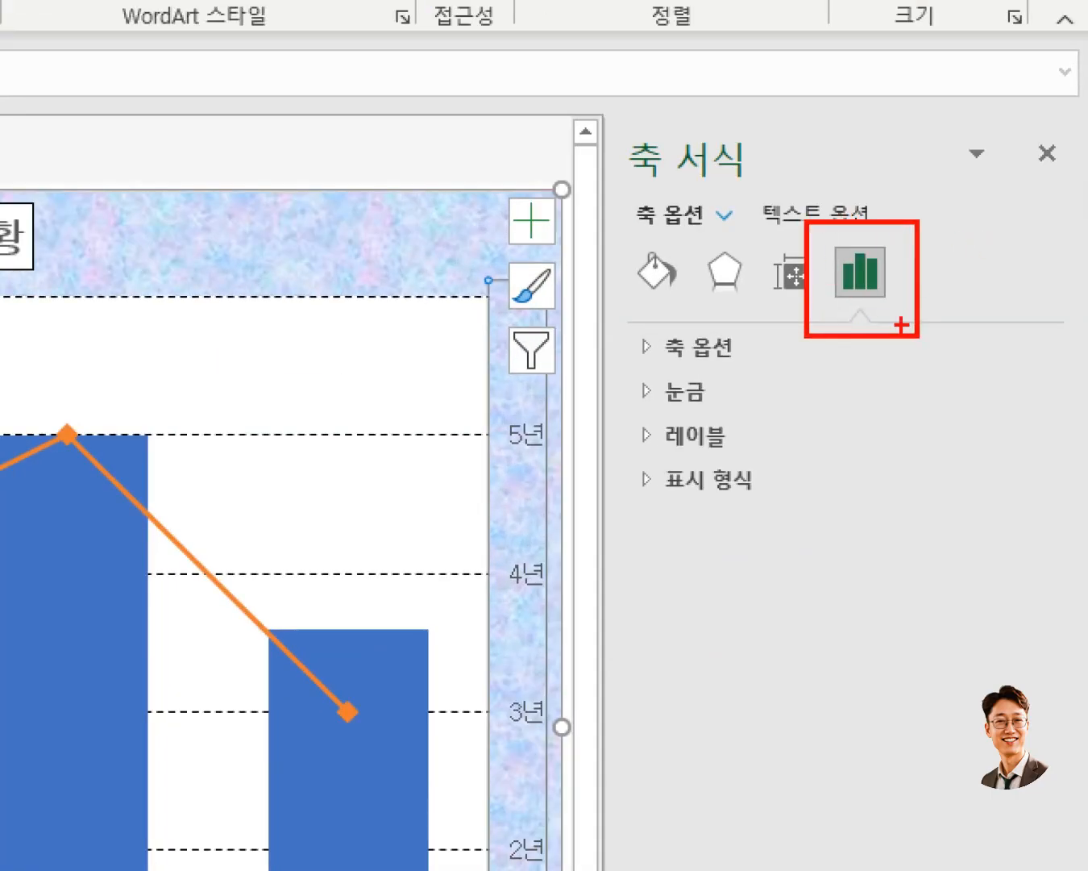
left_click_drag(633, 377, 735, 410)
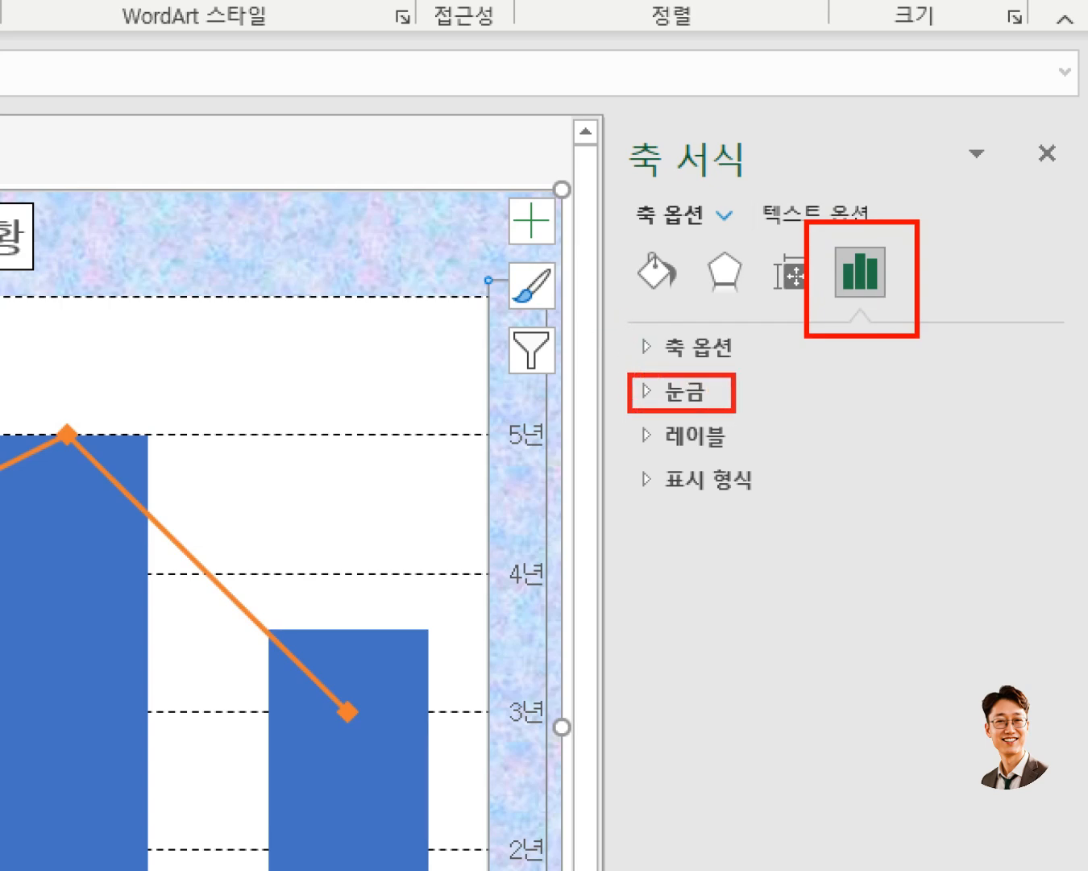
key("Escape")
left_click(878, 317)
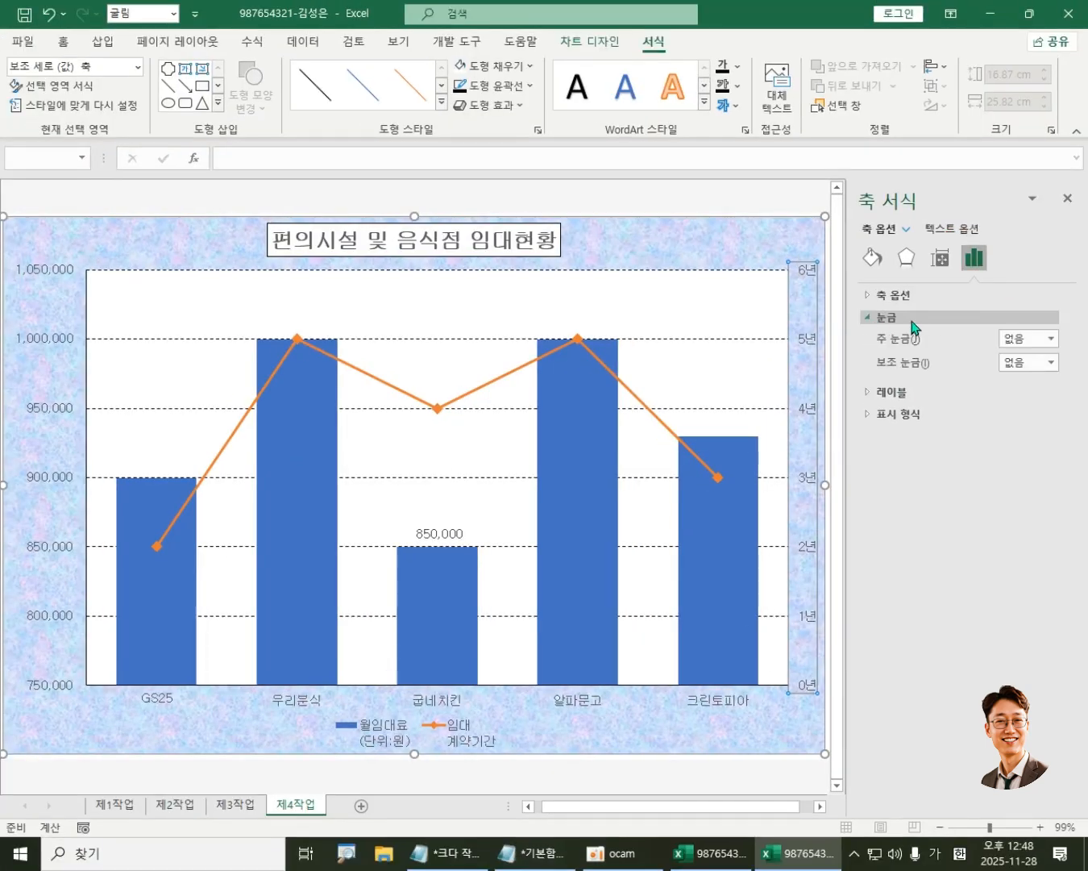
Step: Set the secondary vertical value axis's major tick marks to outside (바깥쪽)
key("ctrl+1")
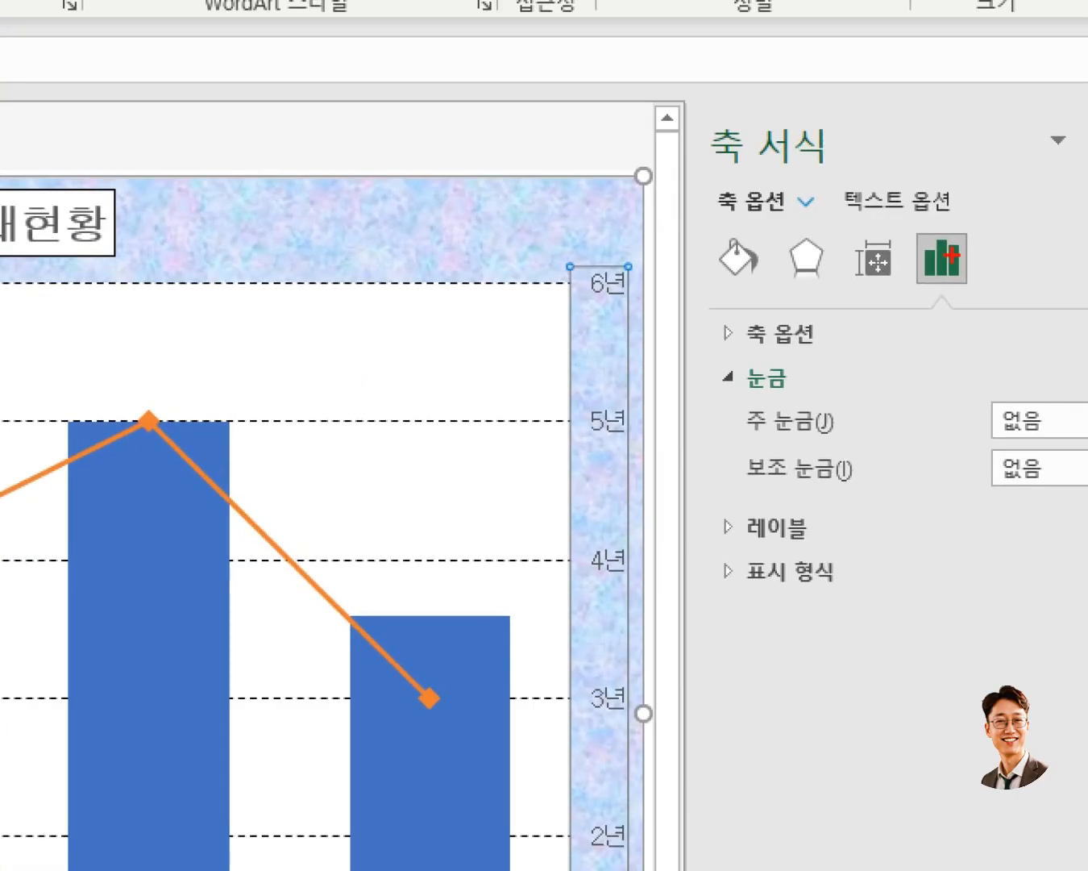
left_click(980, 259)
left_click_drag(910, 201, 1012, 320)
left_click_drag(709, 351, 837, 406)
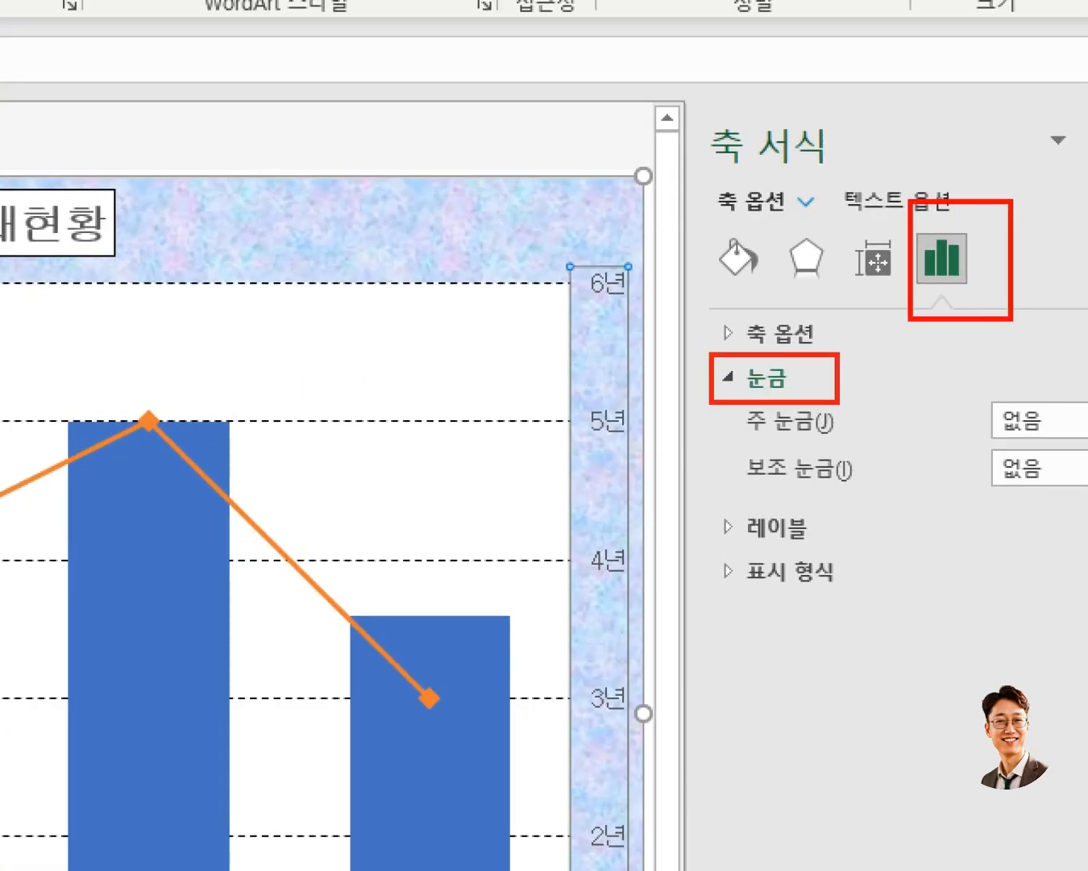
left_click_drag(724, 430, 966, 443)
key("Escape")
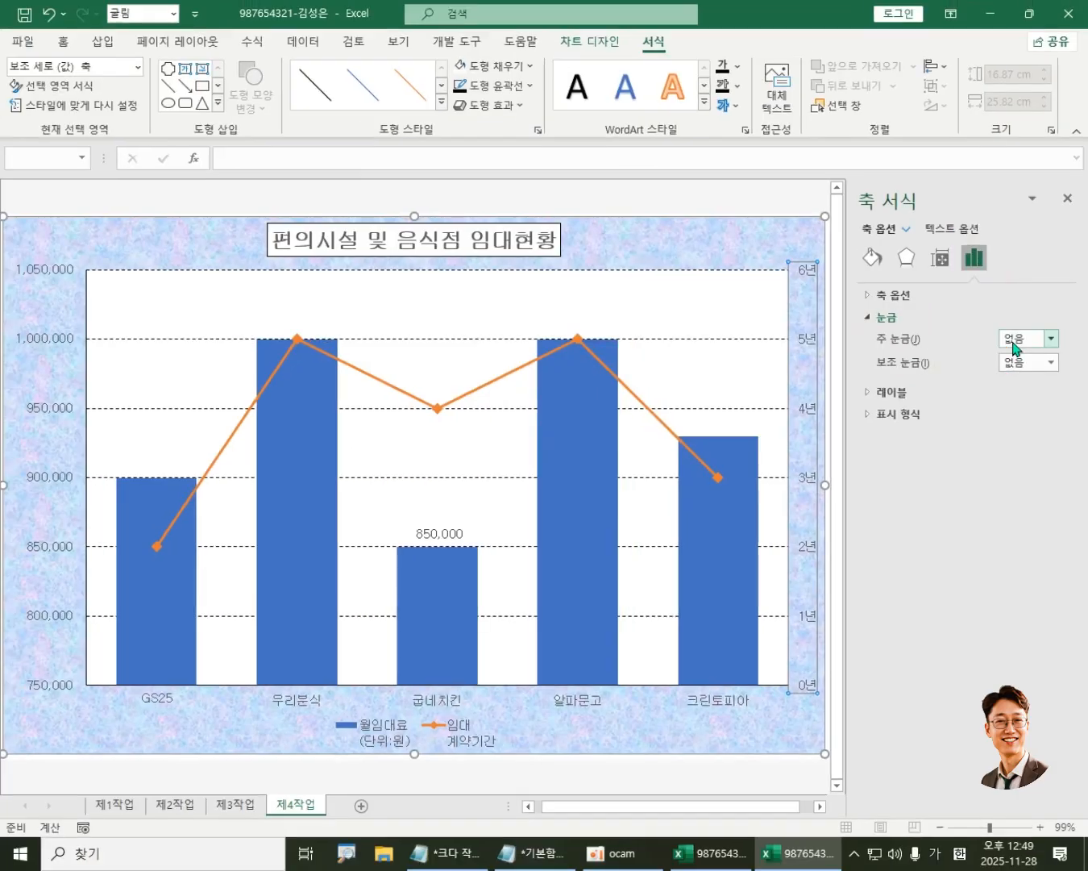
left_click(1021, 340)
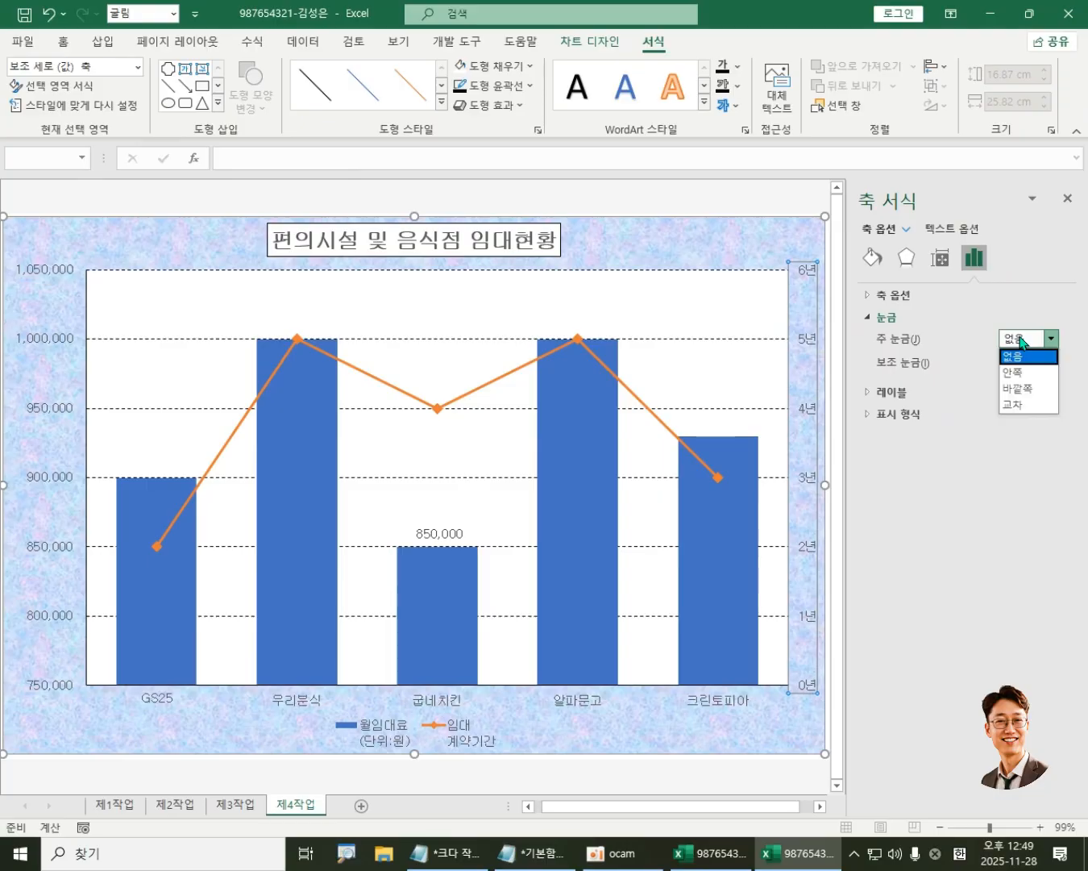
left_click(1029, 390)
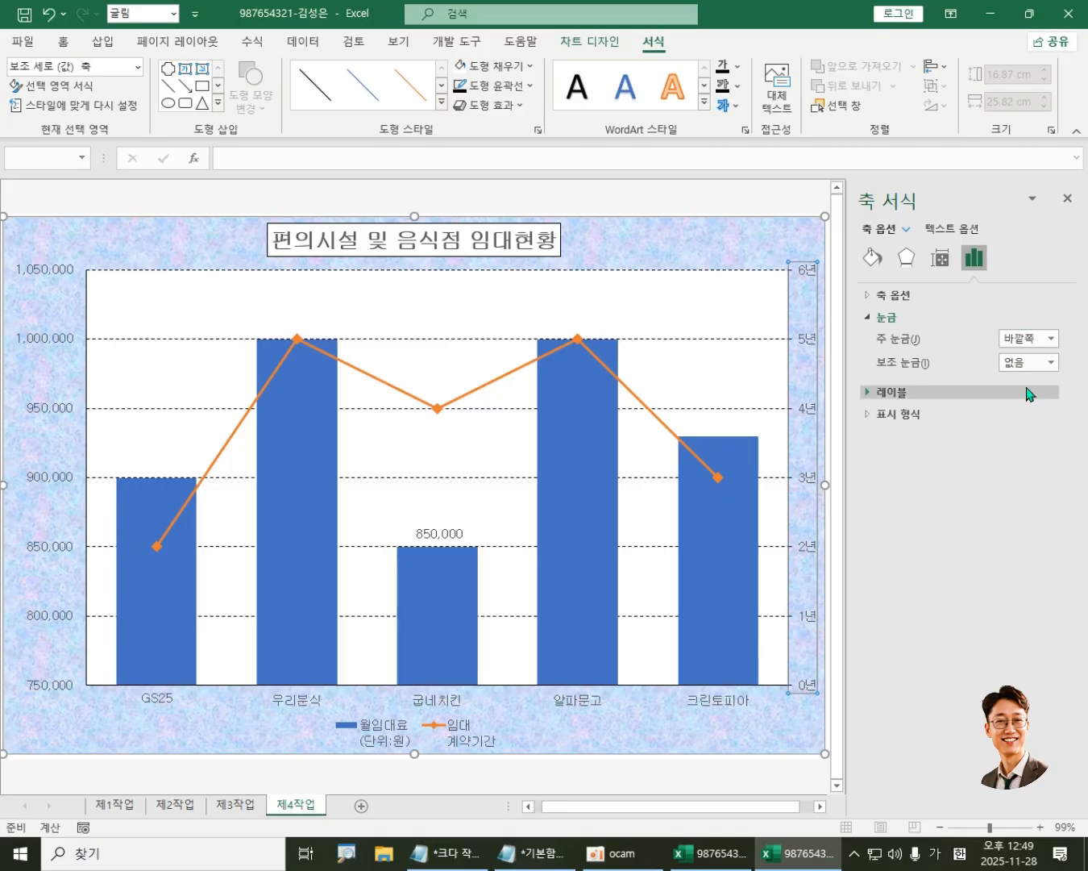
key("ctrl+1")
left_click(1044, 283)
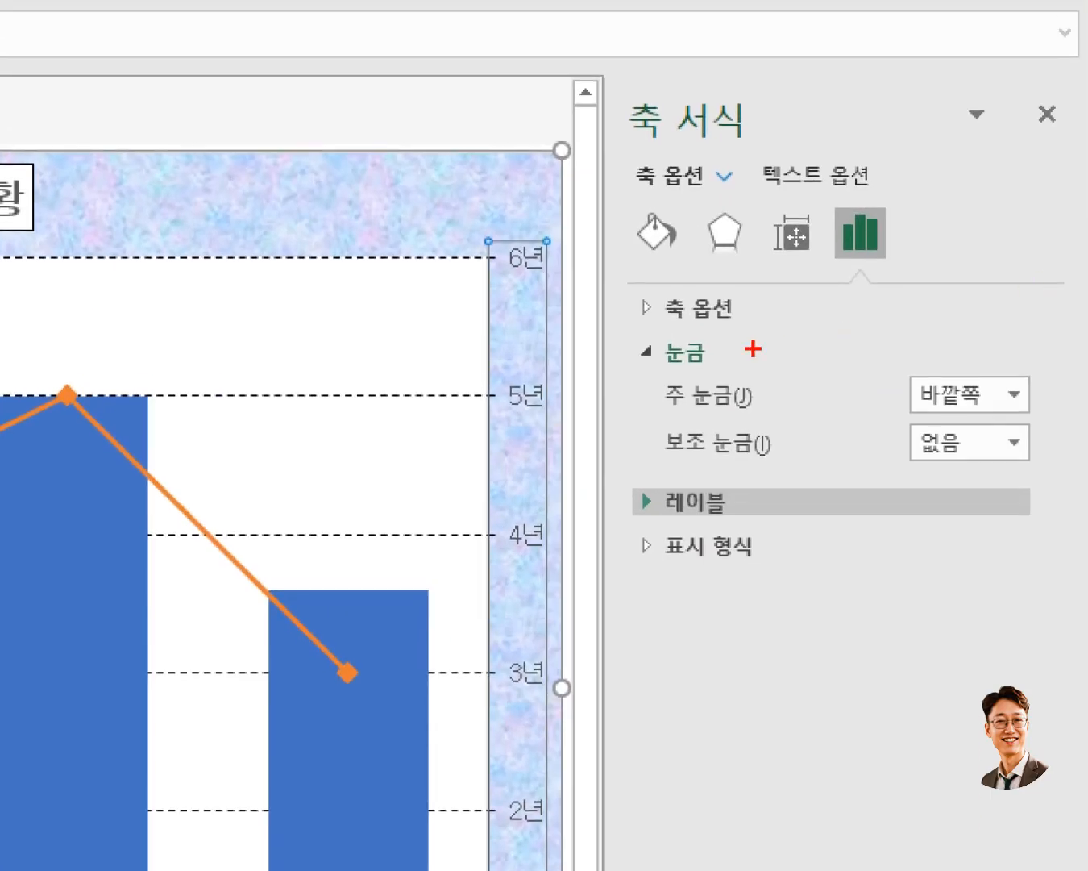
mouse_move(660, 371)
left_mouse_down()
mouse_move(679, 384)
mouse_move(1087, 412)
mouse_move(1074, 415)
left_mouse_up()
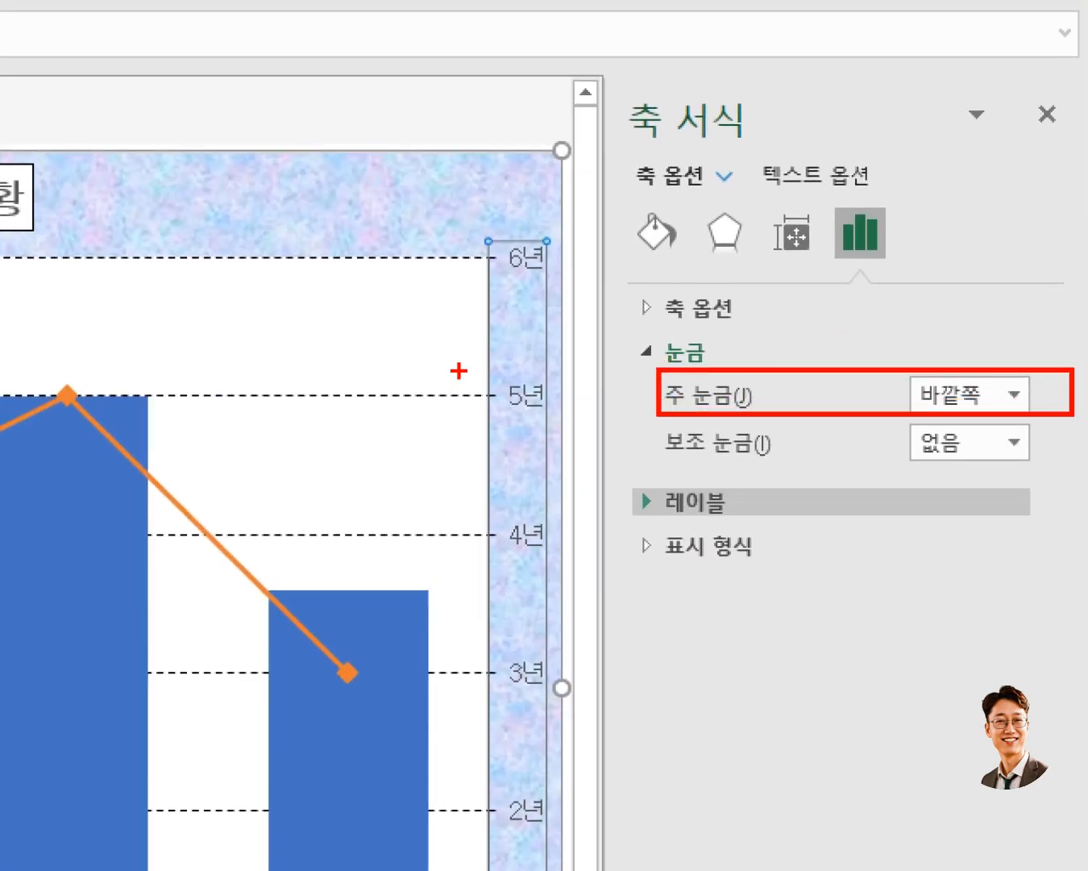
left_click_drag(458, 368, 529, 421)
left_click_drag(460, 491, 520, 553)
left_click_drag(483, 637, 539, 704)
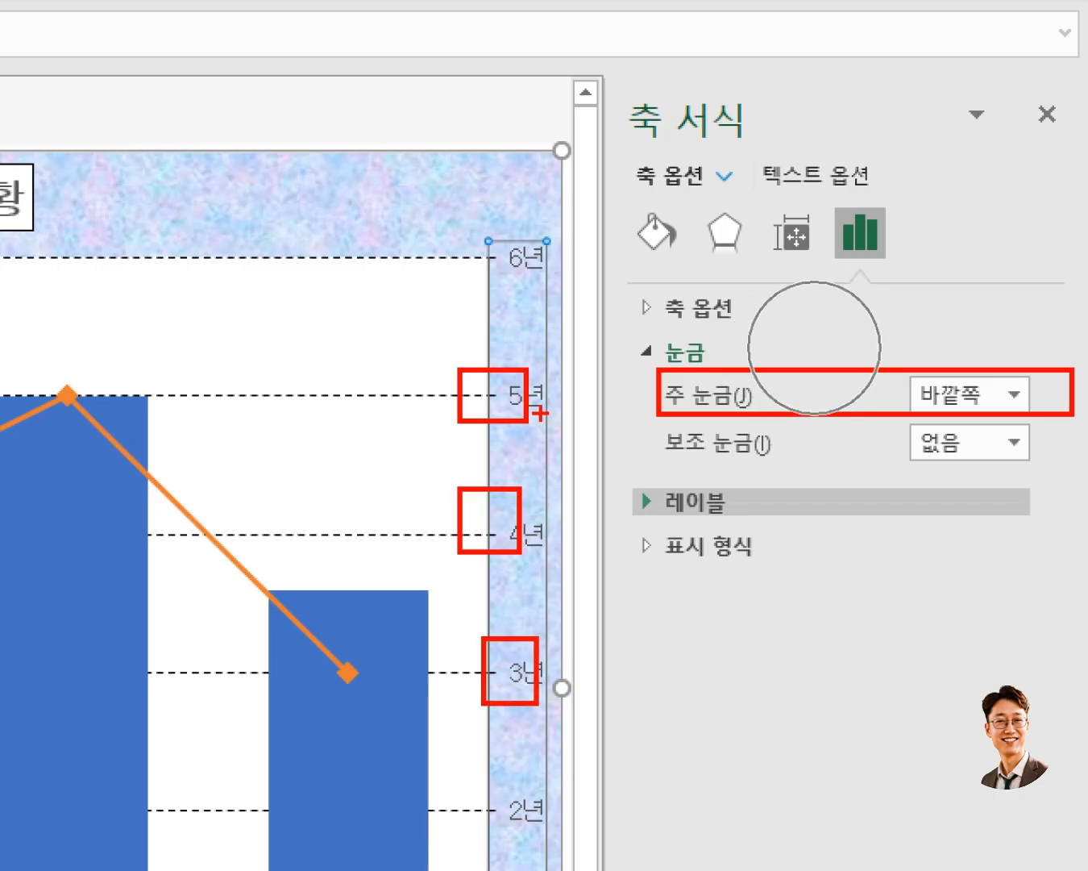
mouse_move(537, 414)
left_mouse_down()
mouse_move(600, 454)
mouse_move(577, 637)
left_mouse_up()
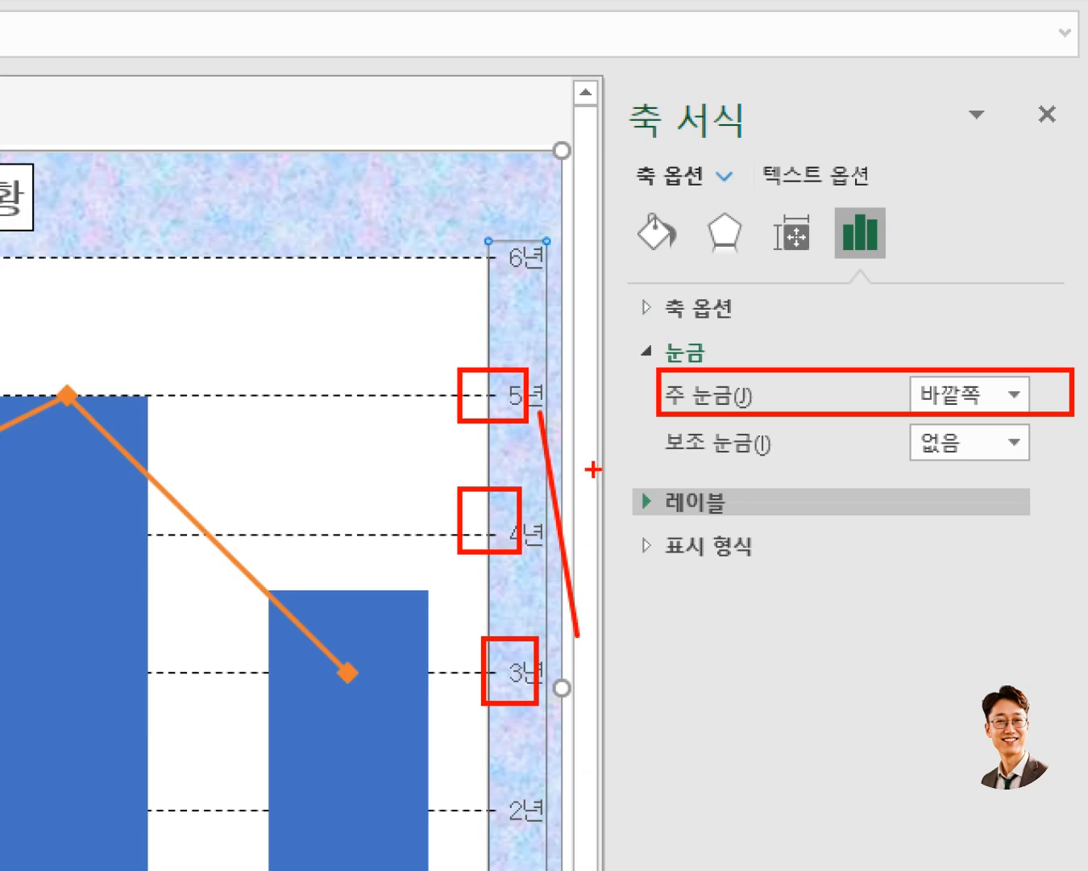
left_click_drag(594, 469, 530, 637)
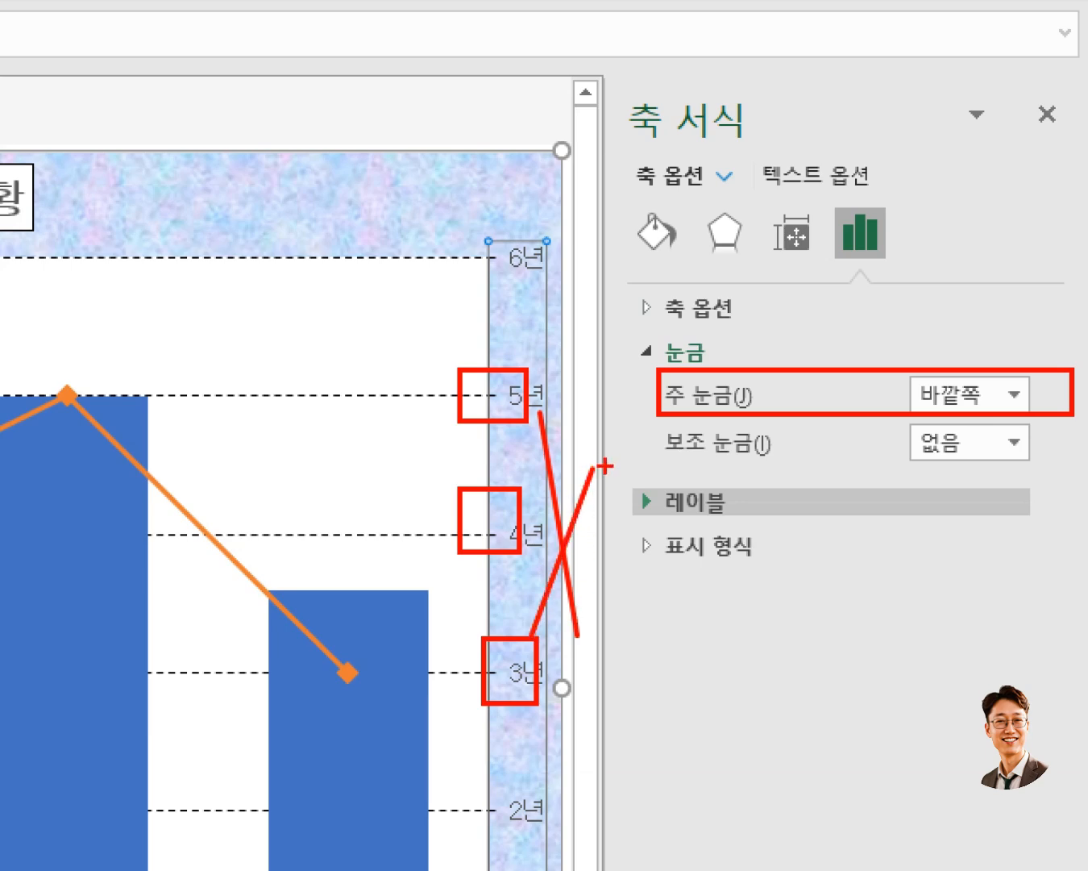
key("Escape")
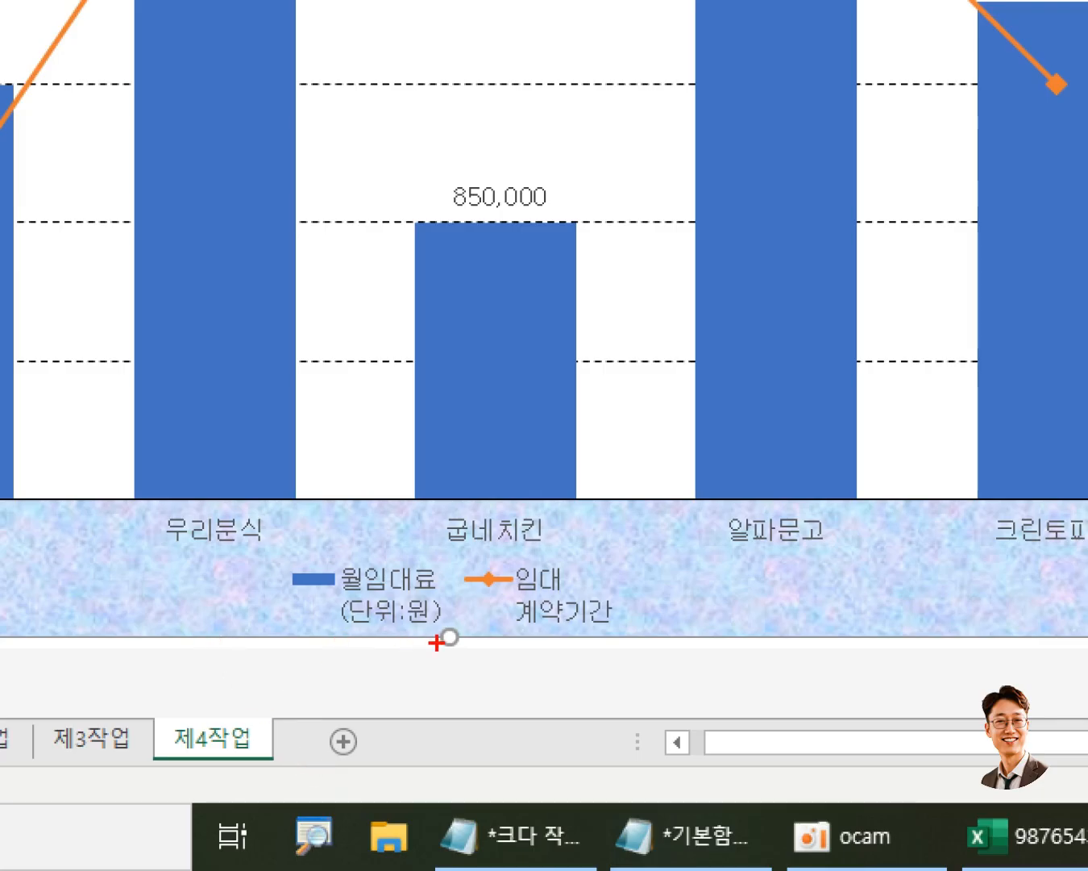
mouse_move(436, 643)
left_mouse_down()
mouse_move(314, 566)
mouse_move(443, 645)
mouse_move(438, 662)
left_mouse_up()
mouse_move(583, 647)
left_mouse_down()
mouse_move(637, 537)
mouse_move(620, 647)
left_mouse_up()
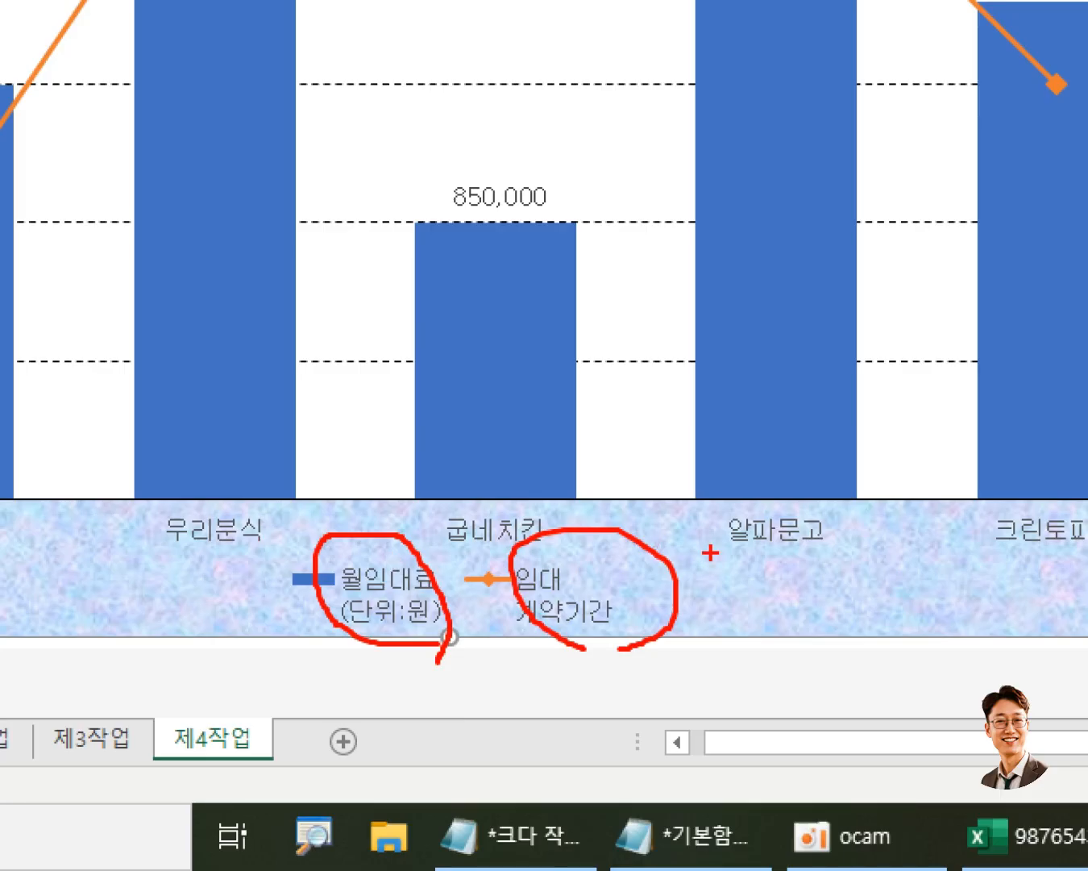
key("Escape")
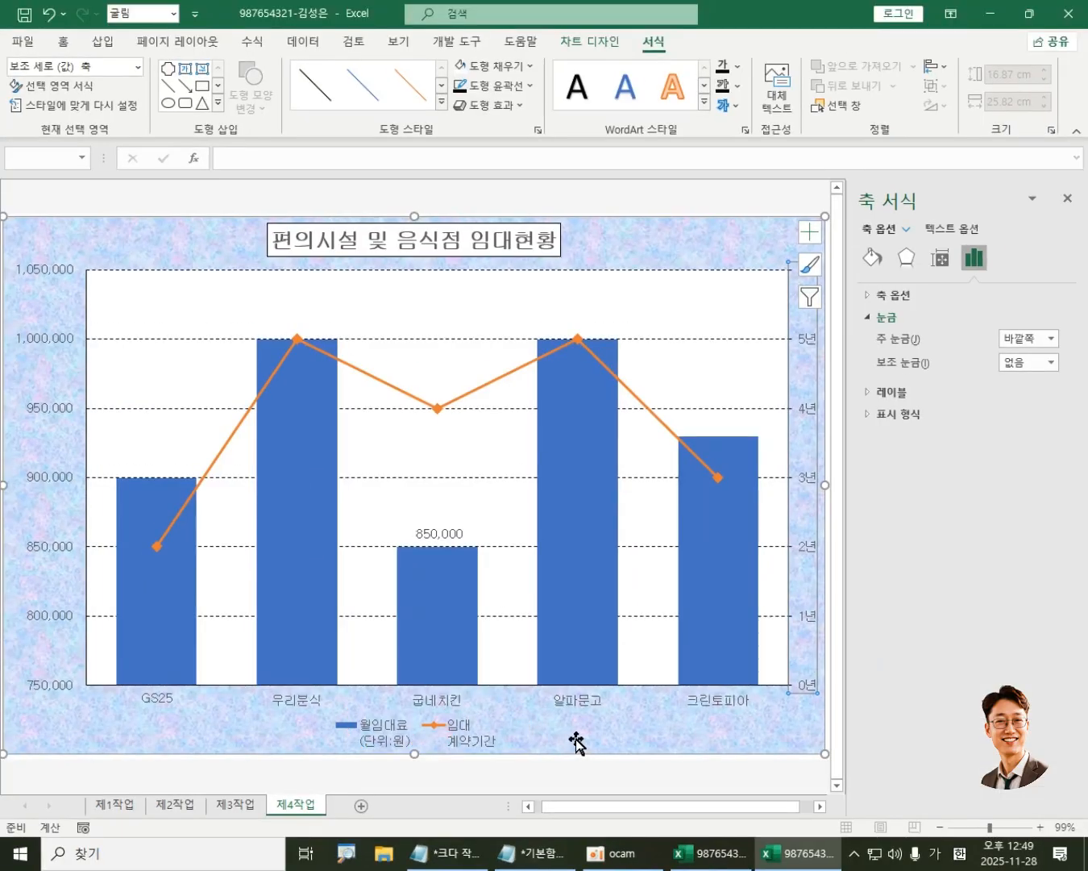
Step: Open the chart's data source selection and examine the 월임대료 and 임대계약기간 header cells on 제1작업
left_click(599, 42)
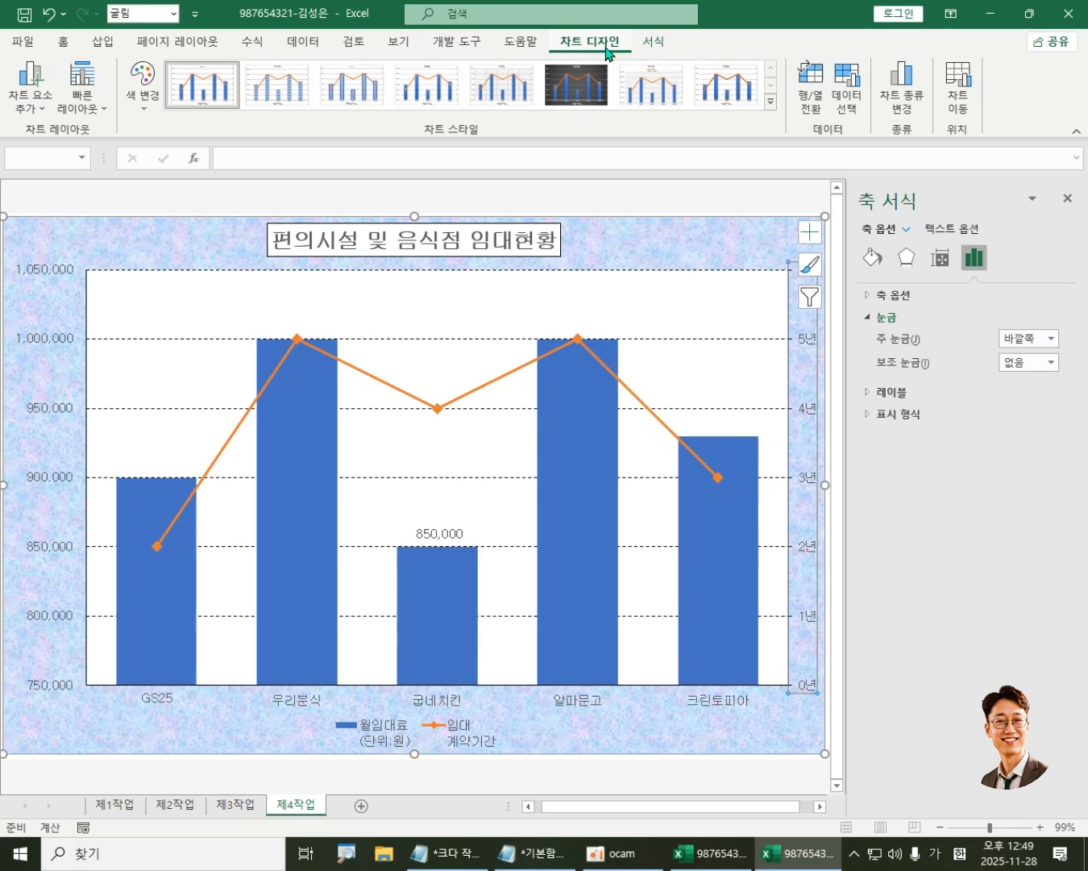
left_click(851, 84)
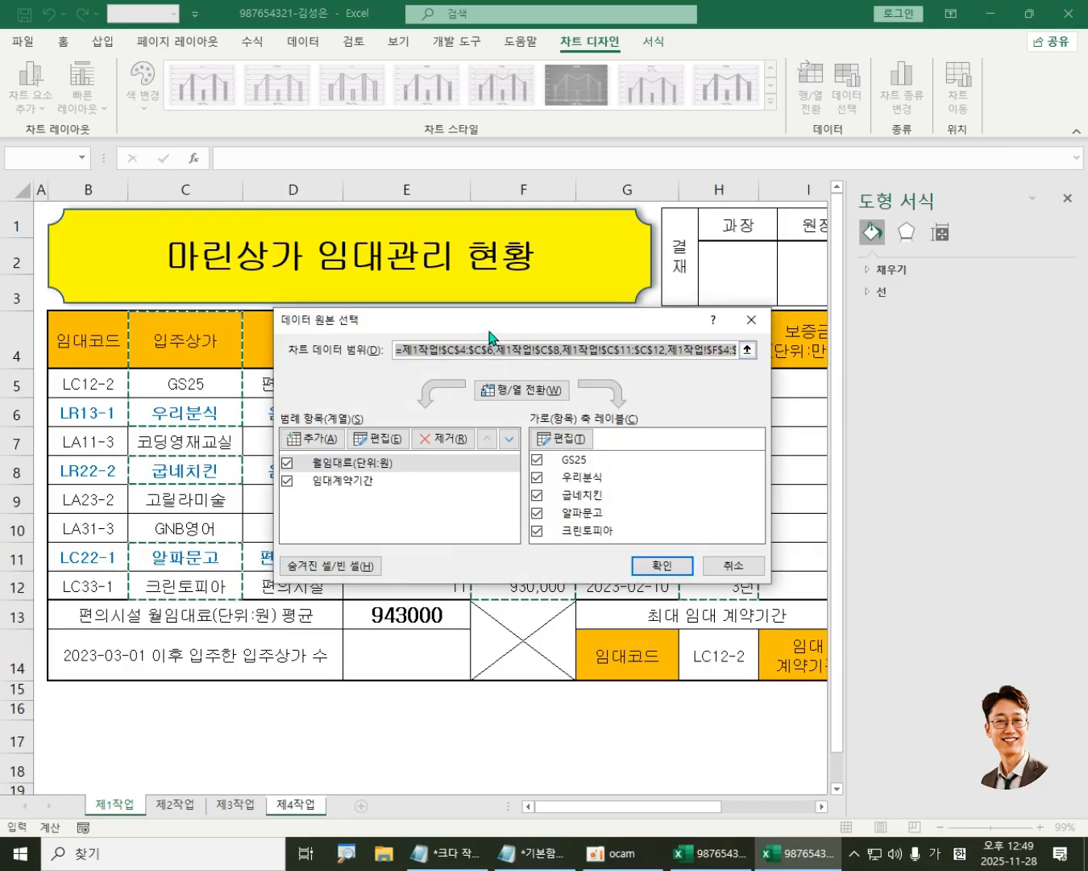
left_click_drag(490, 332, 488, 498)
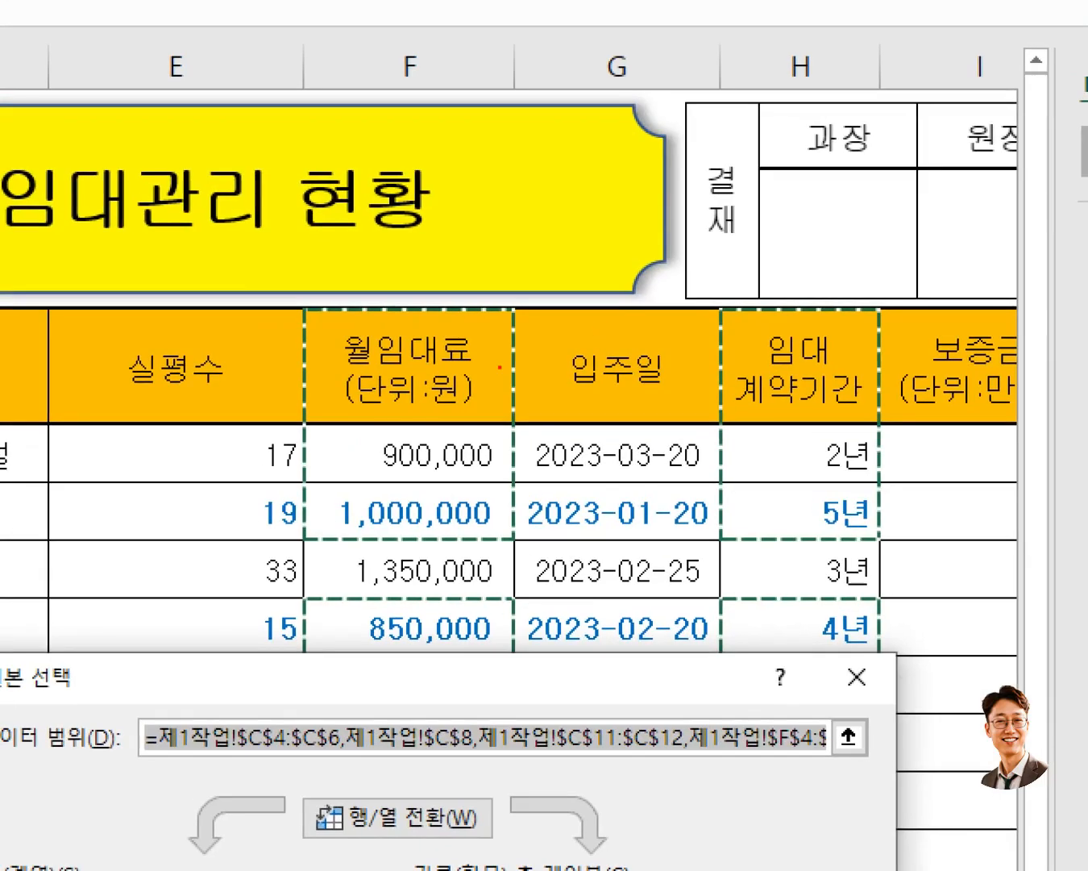
left_click_drag(314, 316, 499, 438)
left_click_drag(722, 313, 924, 411)
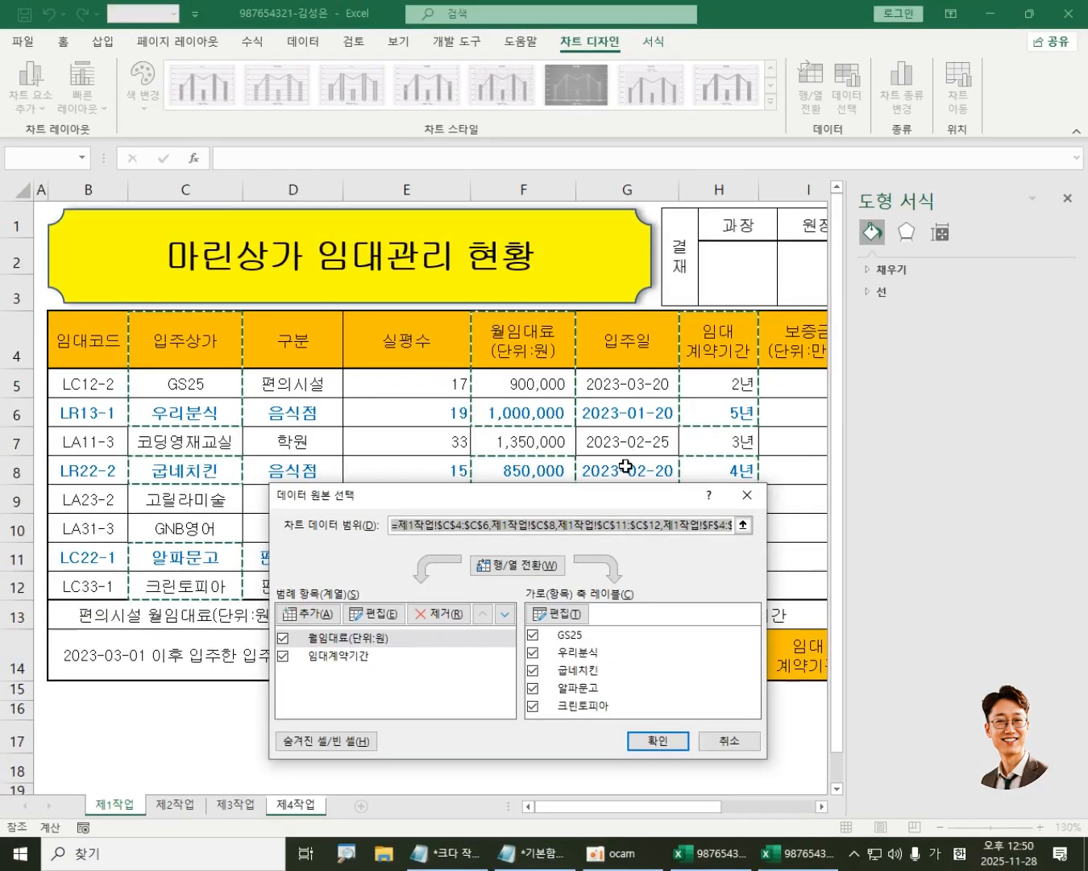
mouse_move(612, 568)
left_mouse_down()
mouse_move(613, 296)
mouse_move(629, 311)
left_mouse_up()
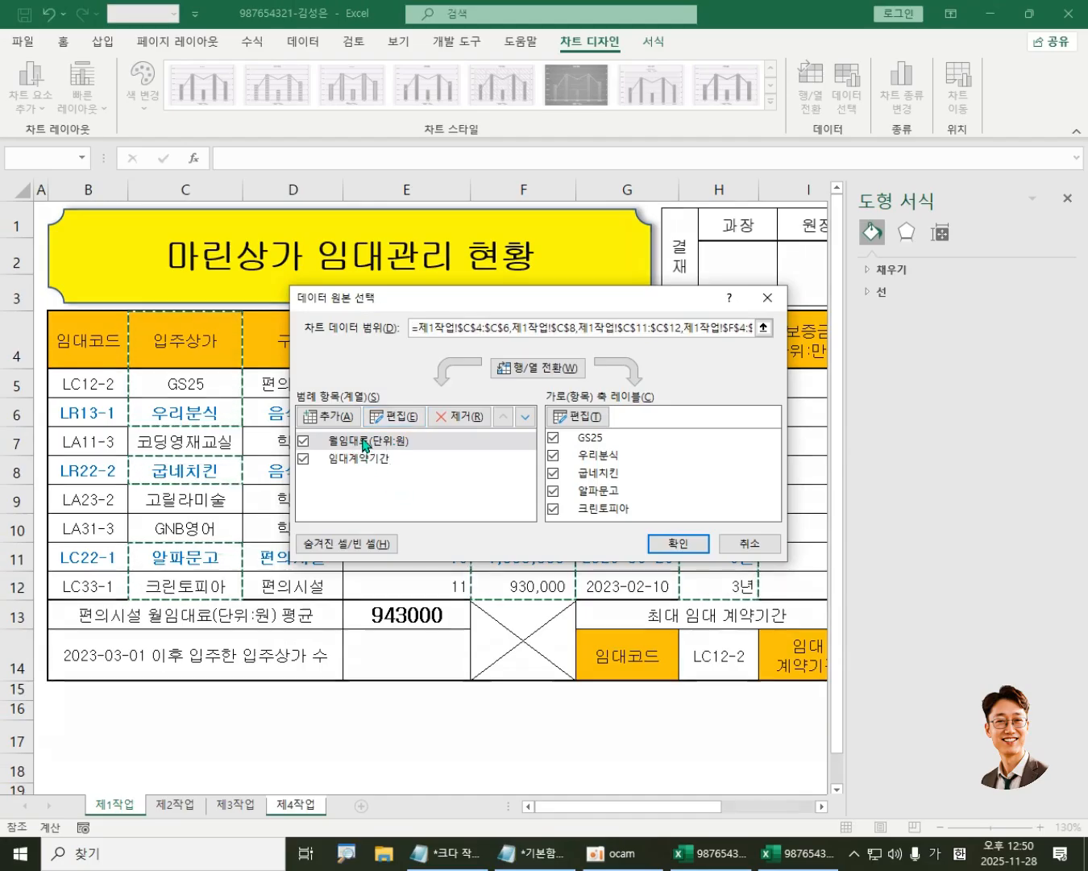
Step: Edit the 월임대료(단위:원) series and replace its cell-linked series name with the text "월입대료(단위"
left_click(365, 444)
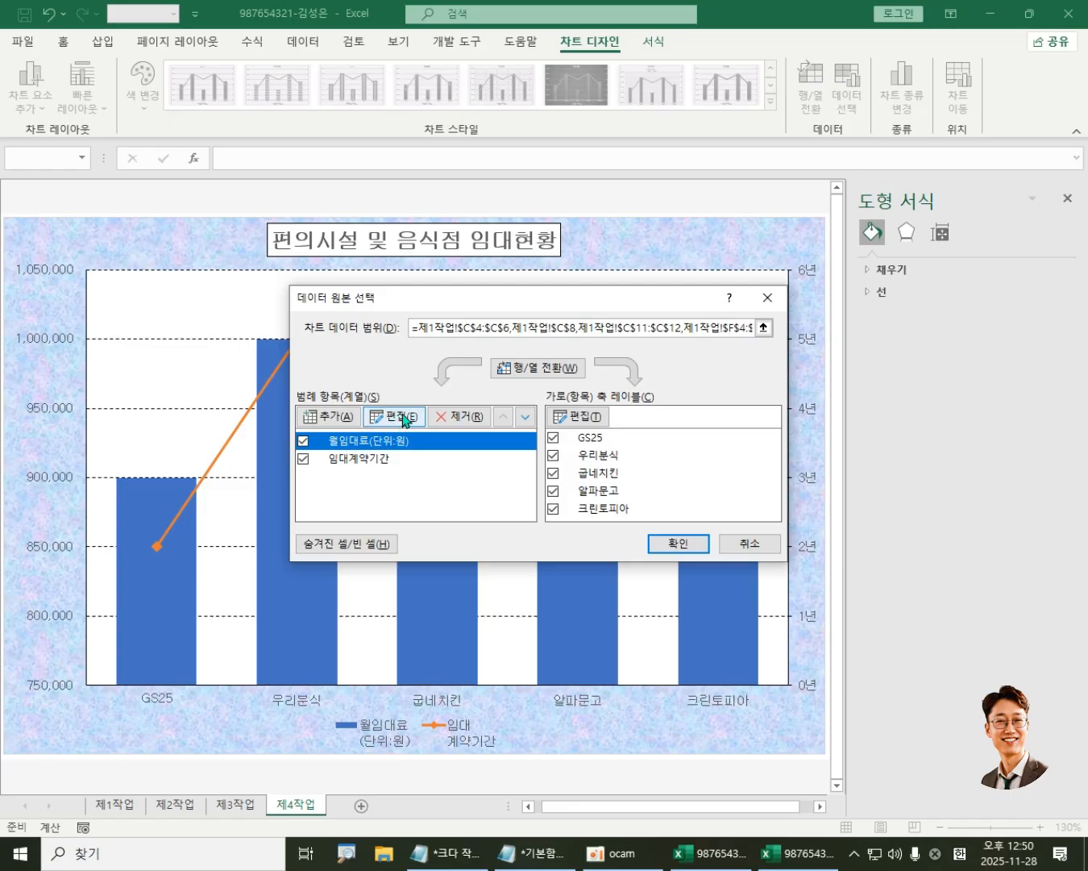
left_click(391, 417)
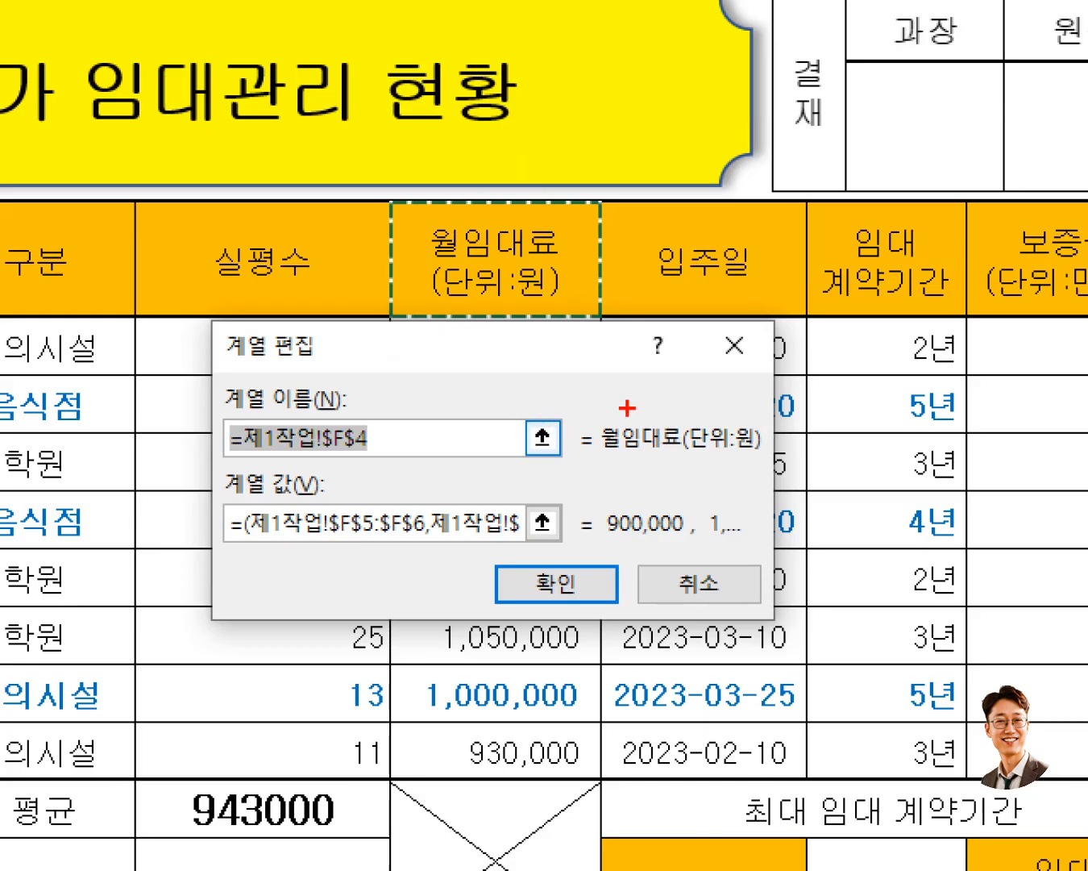
mouse_move(636, 403)
left_mouse_down()
mouse_move(484, 355)
mouse_move(439, 404)
mouse_move(485, 412)
left_mouse_up()
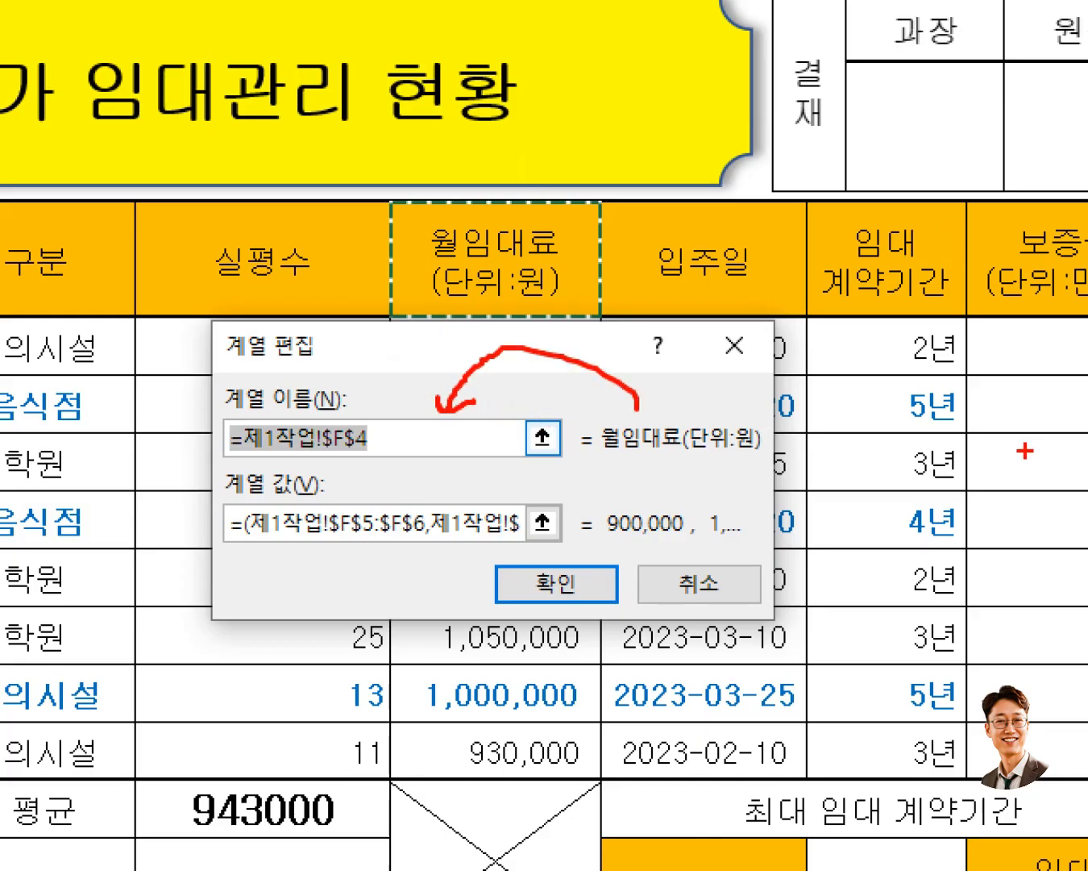
key("Escape")
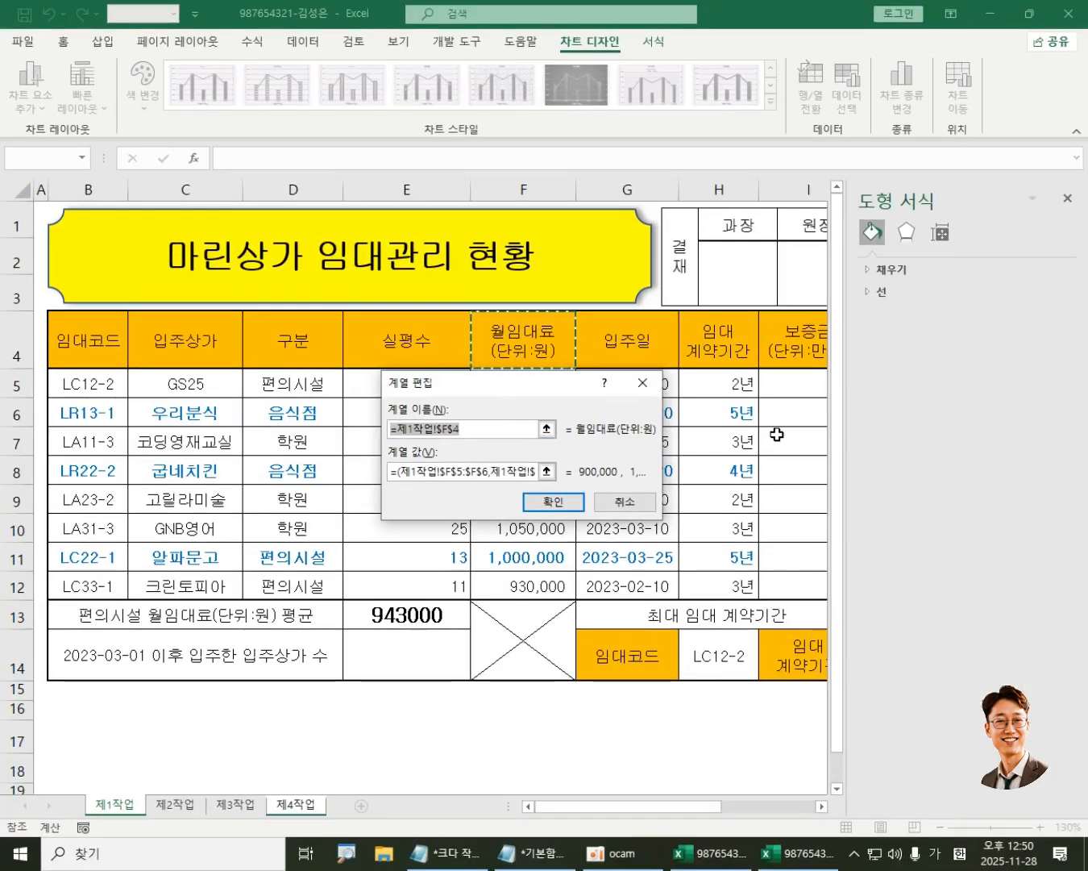
type("월임")
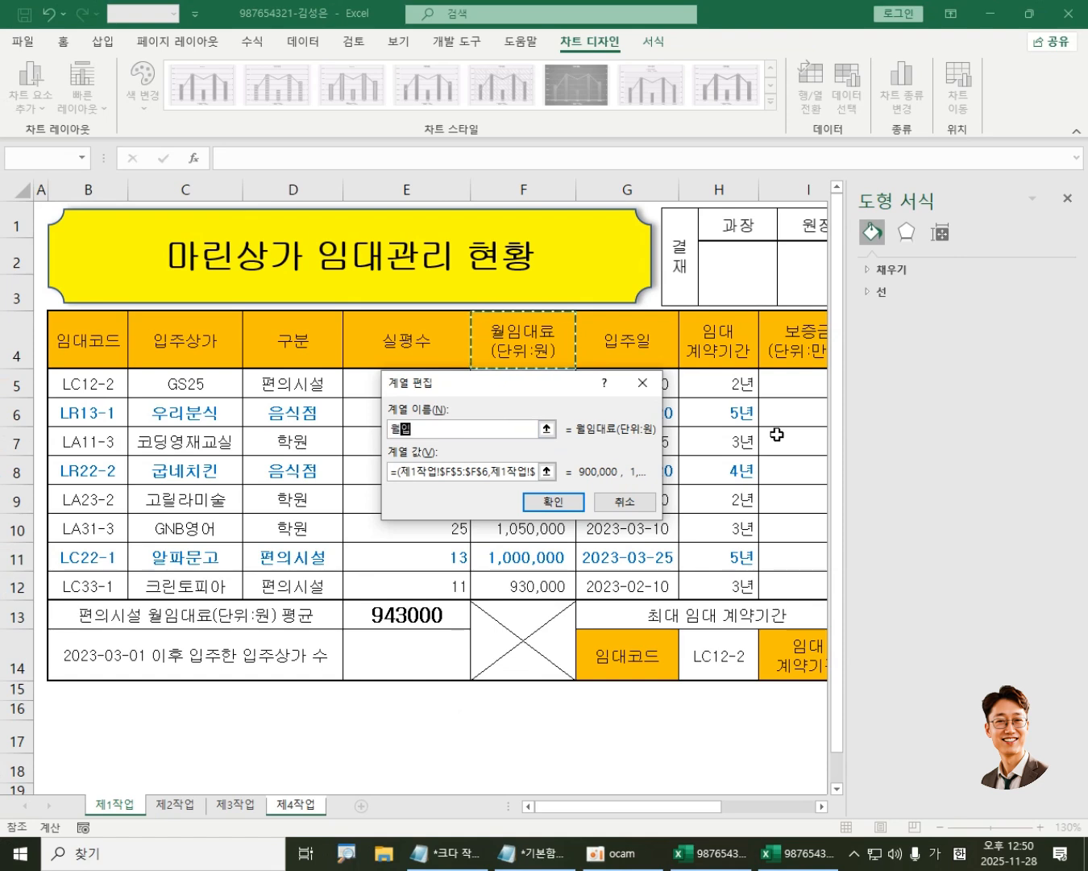
type("대료")
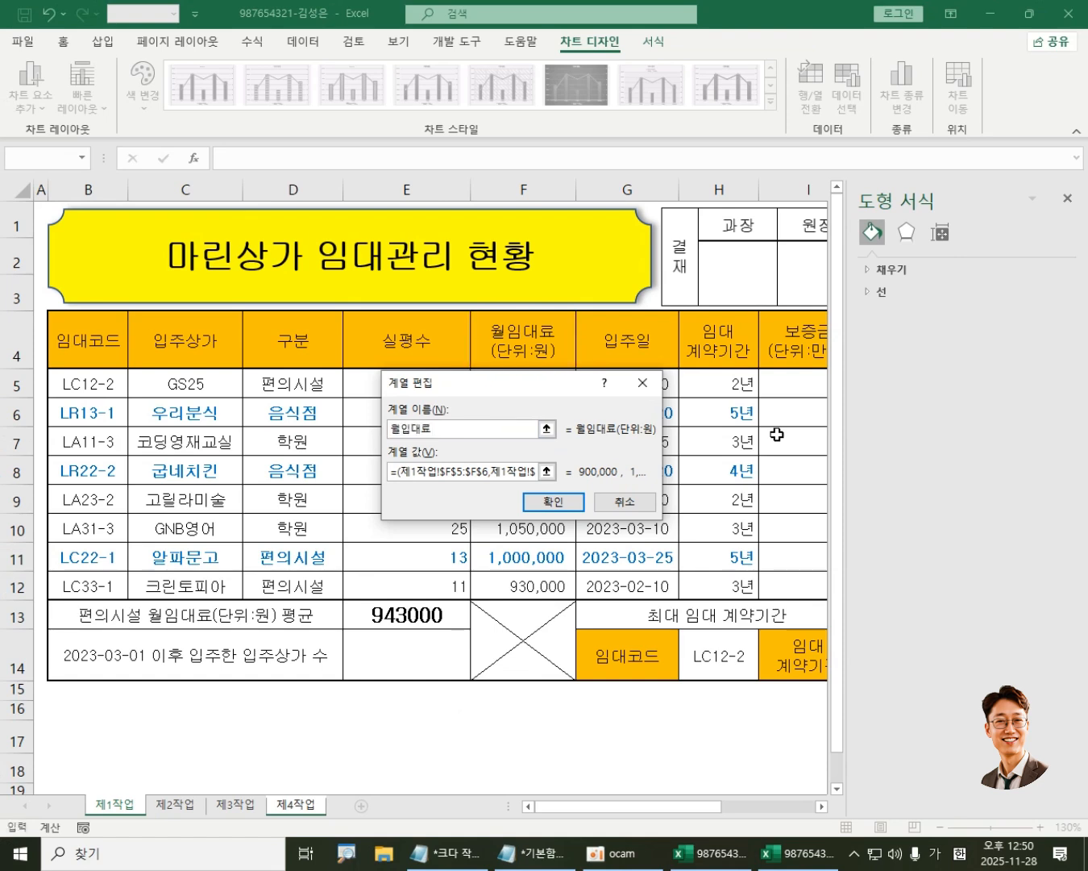
type("(단위")
key("Return")
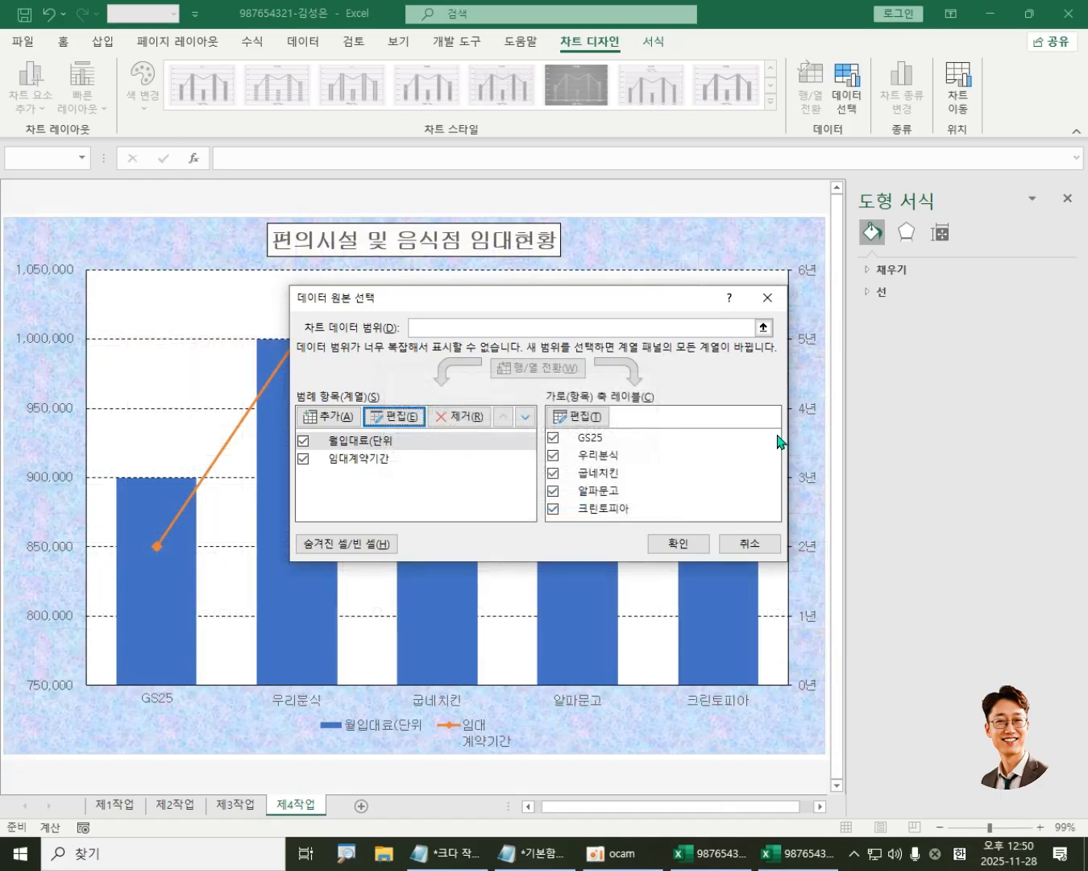
Step: Edit the column series again and set its series name to the text "월임대료(단위:원)"
left_click(405, 416)
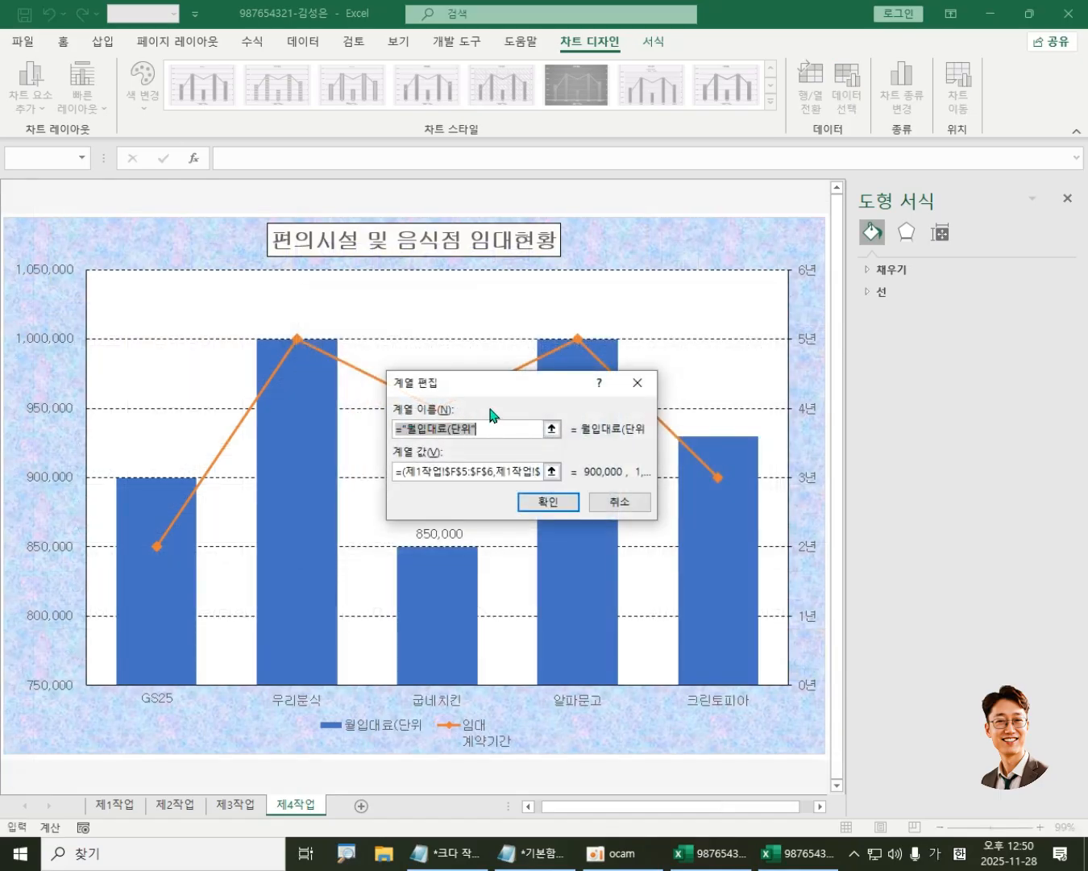
left_click(499, 428)
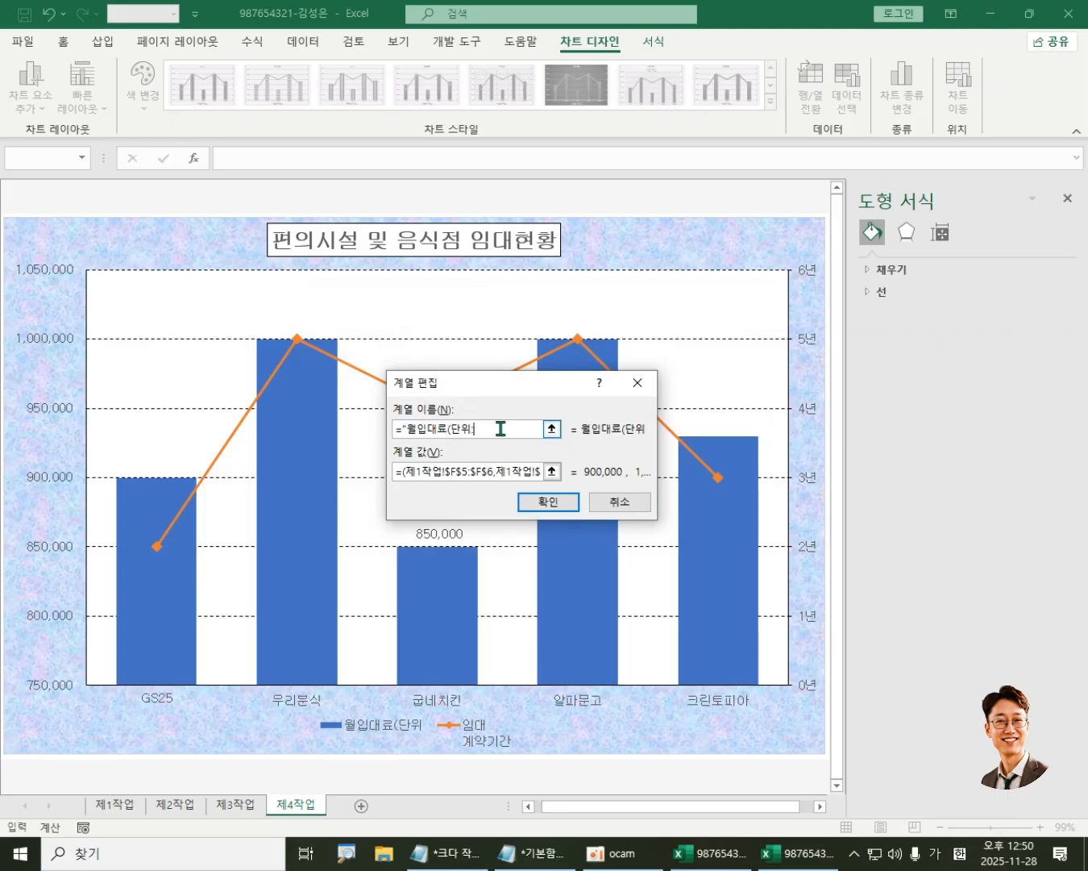
type(":단우")
key("Return")
key("Return")
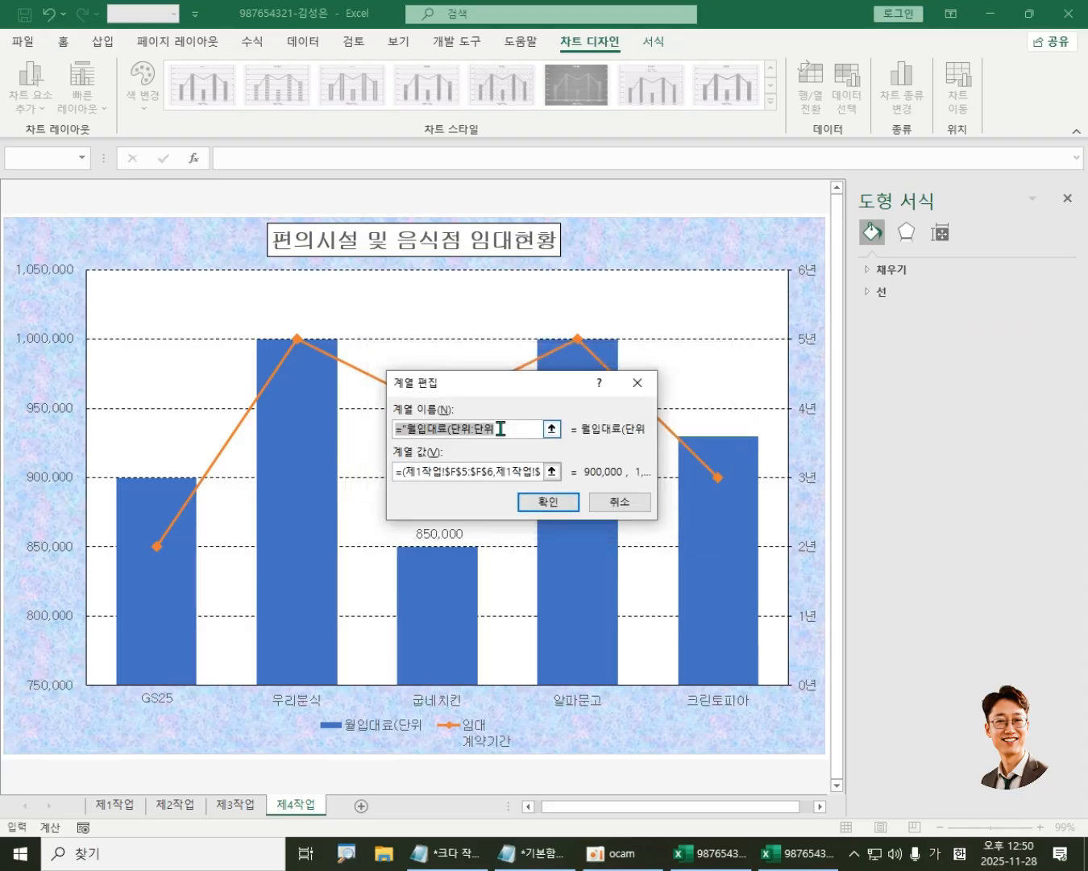
left_click(517, 429)
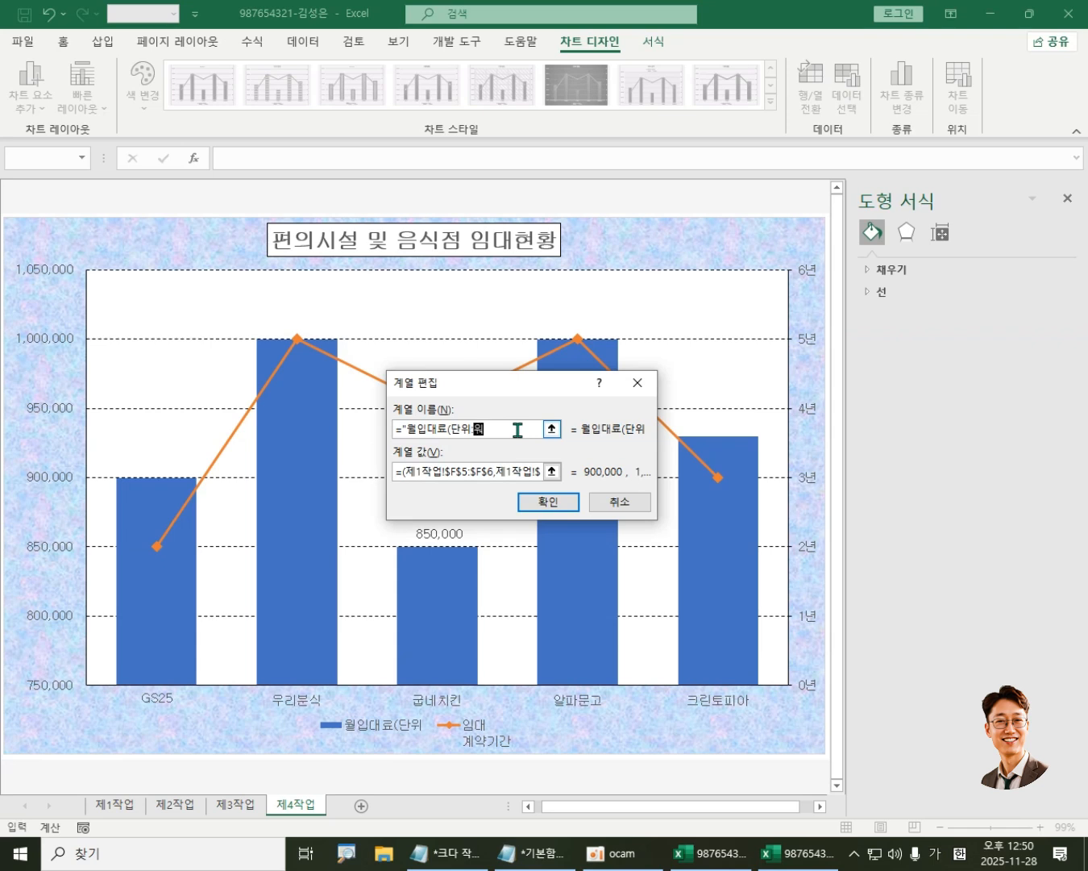
left_click(402, 429)
key("BackSpace")
key("BackSpace")
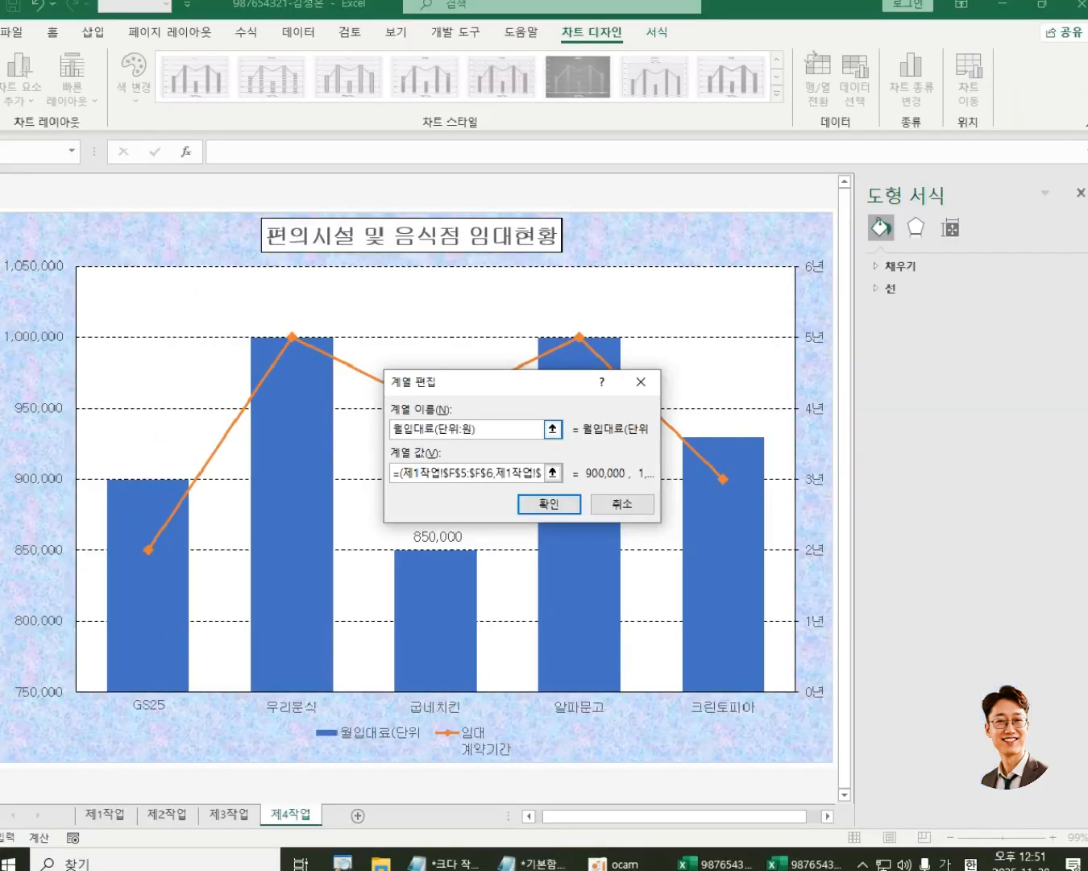
left_click(333, 429)
key("BackSpace")
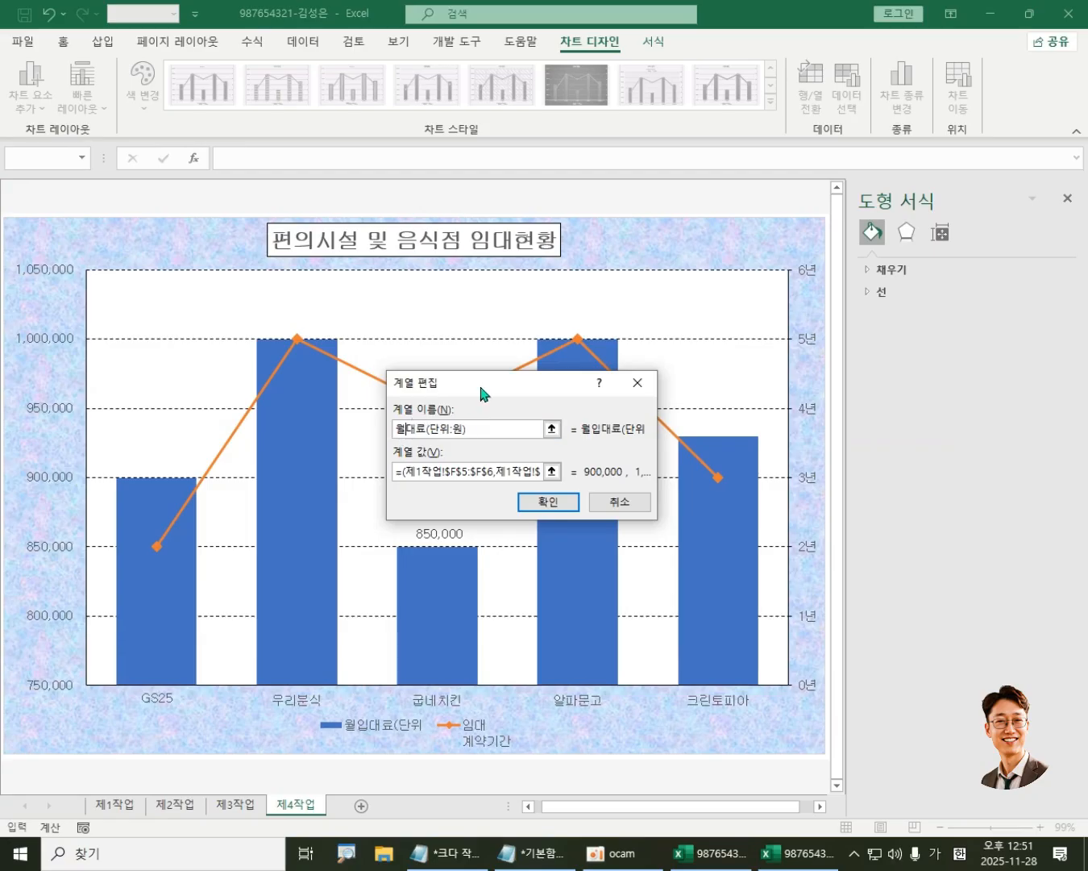
type("임")
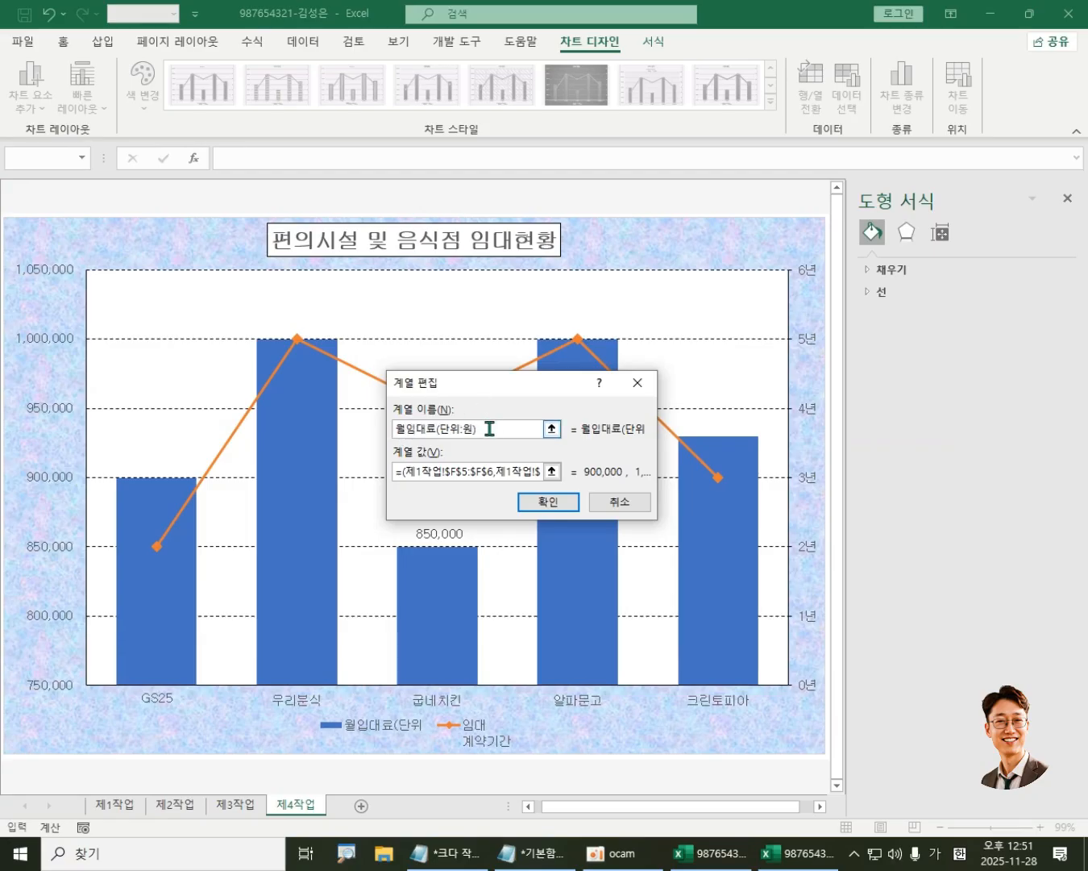
left_click(488, 429)
left_click(549, 502)
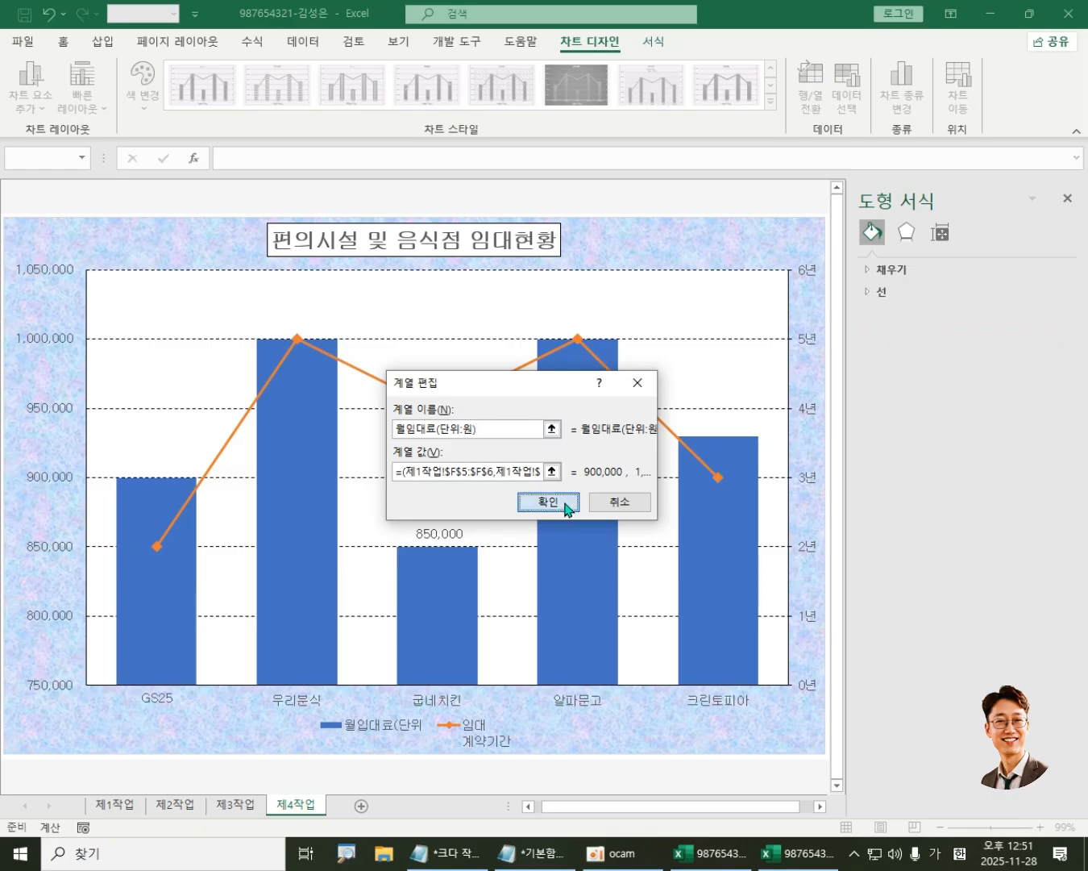
Step: Replace the 임대계약기간 series' cell-linked name with the text "임대 계약기간" and apply the data source changes
left_click(366, 459)
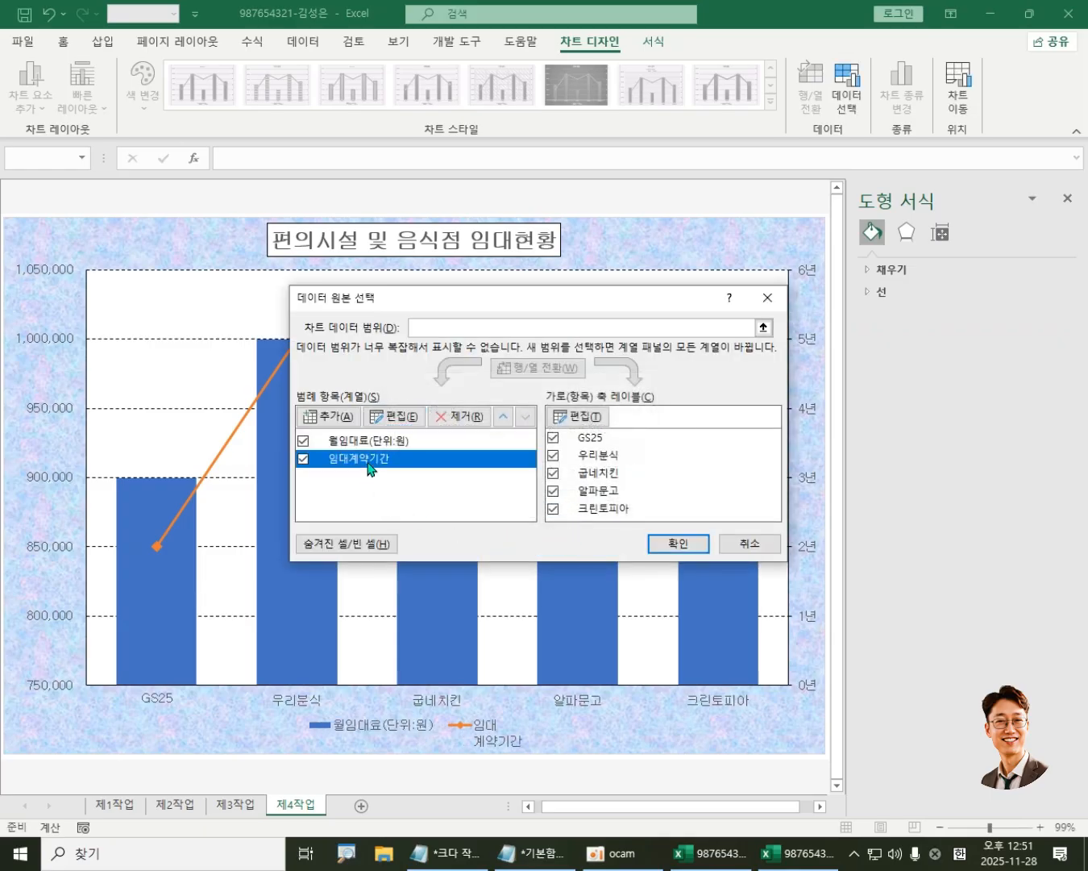
left_click(395, 416)
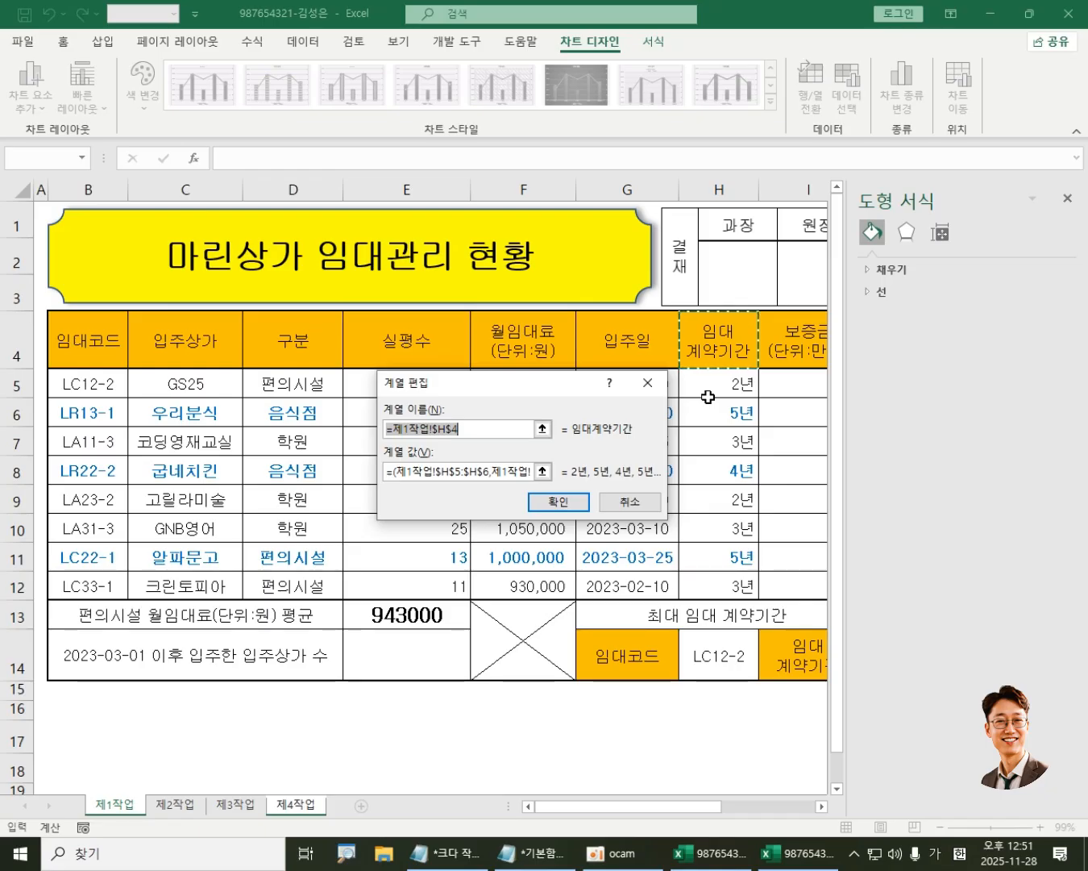
type("임대 ")
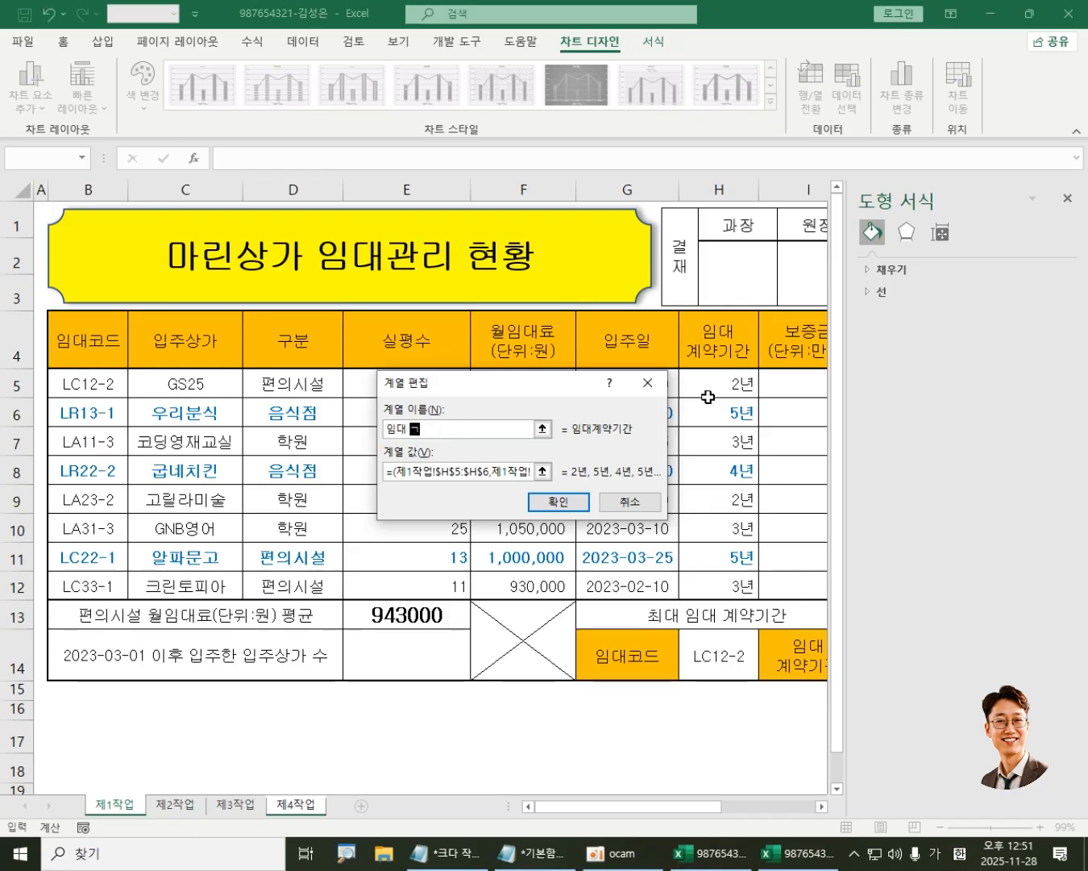
type("계약기간")
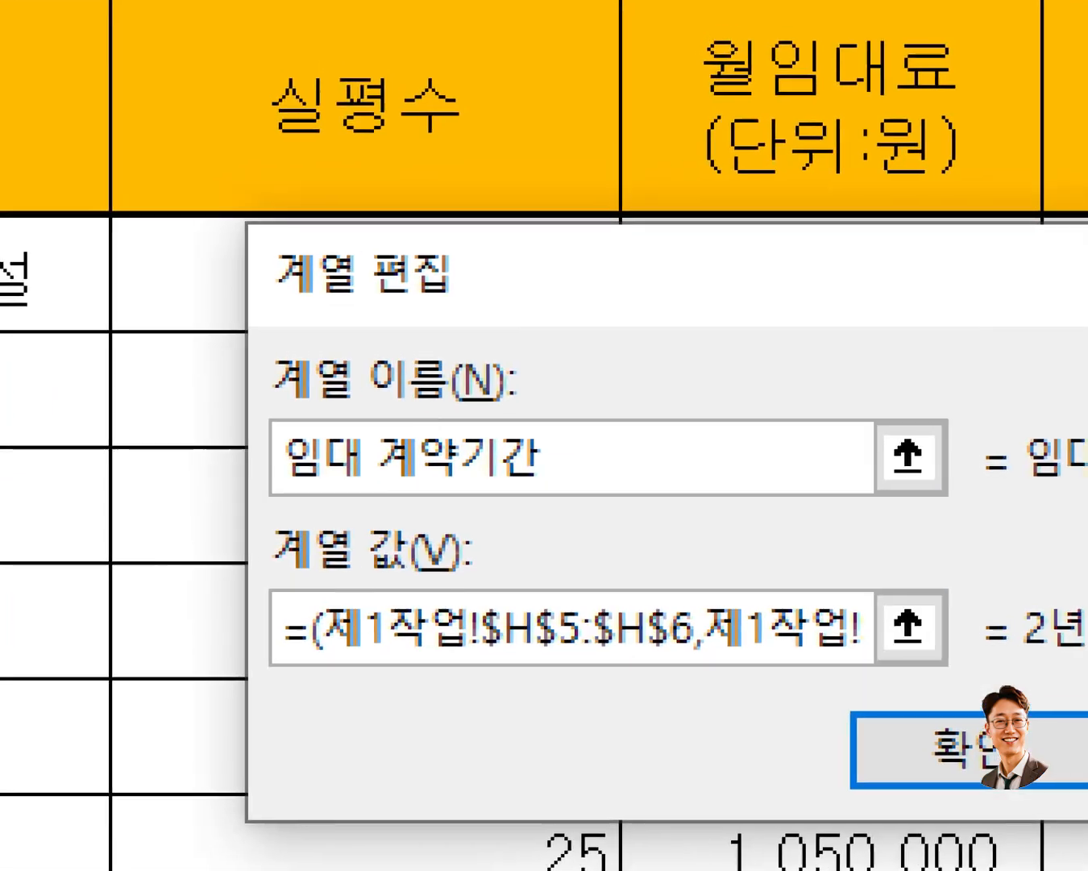
mouse_move(352, 395)
left_mouse_down()
mouse_move(369, 434)
mouse_move(394, 408)
left_mouse_up()
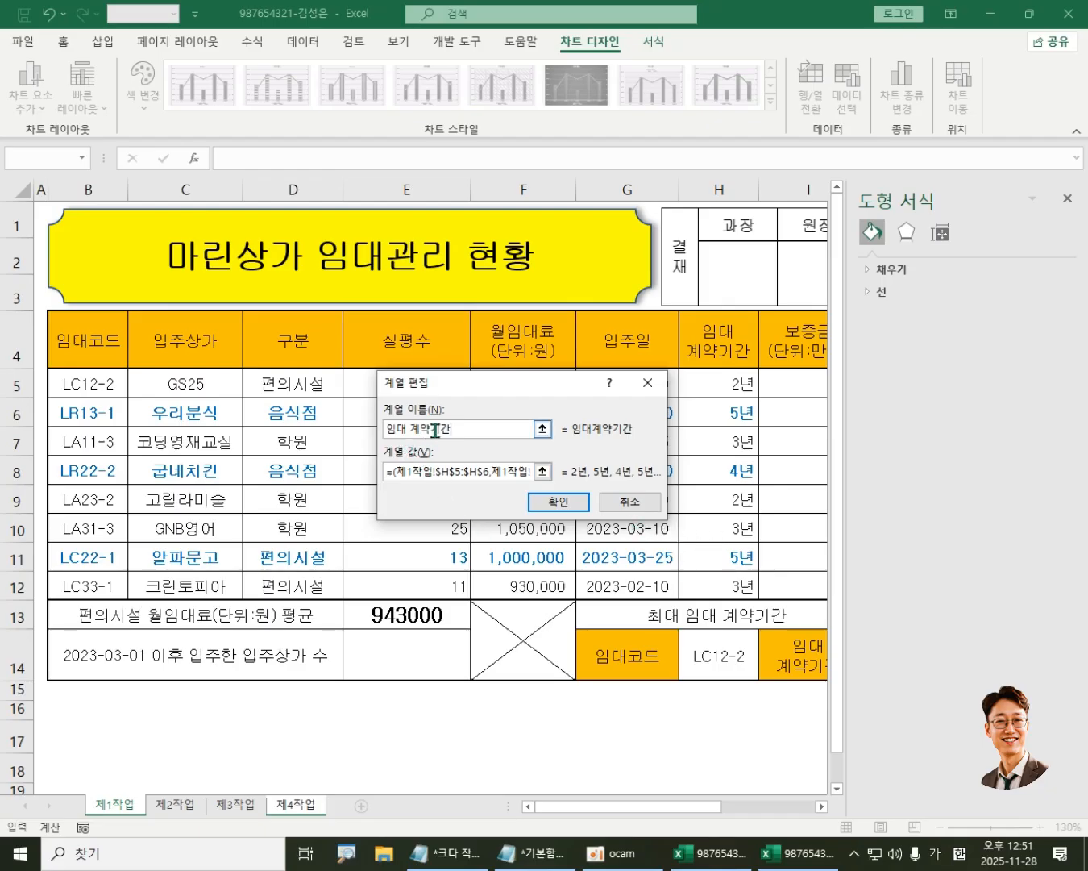
left_click(564, 504)
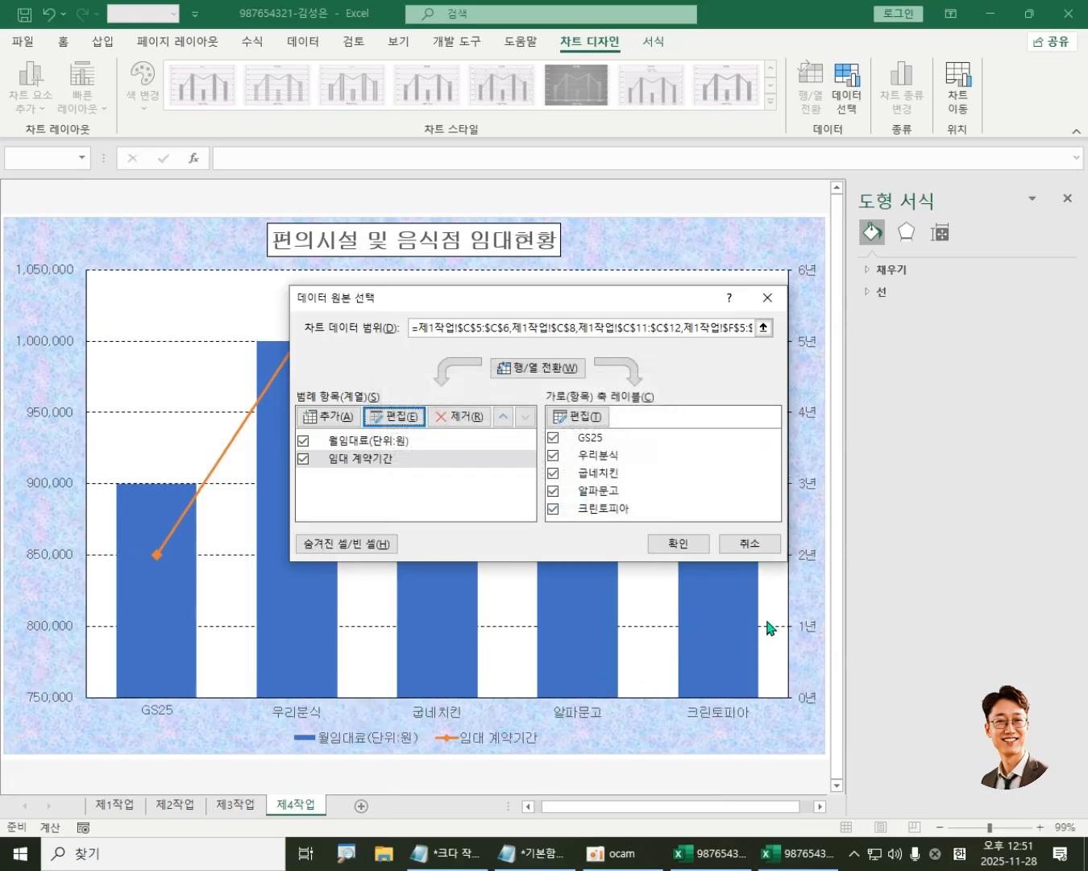
left_click(681, 544)
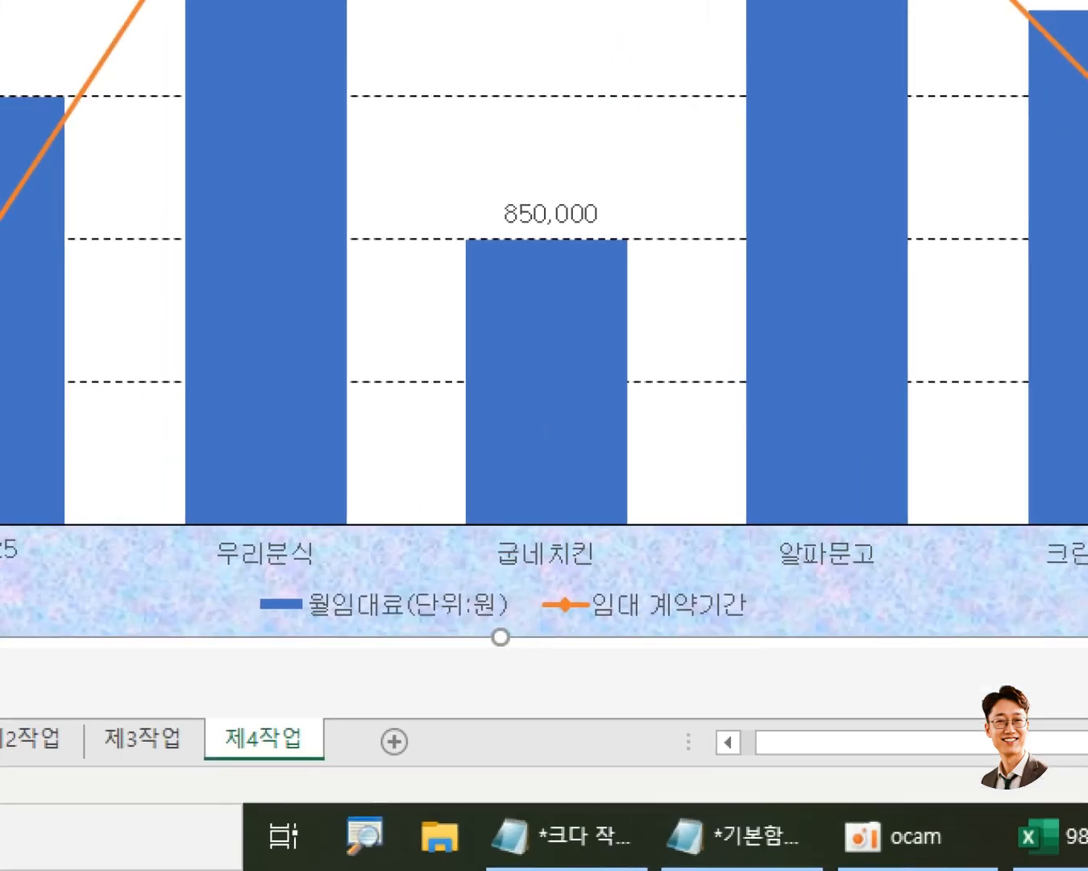
left_click_drag(150, 561, 895, 674)
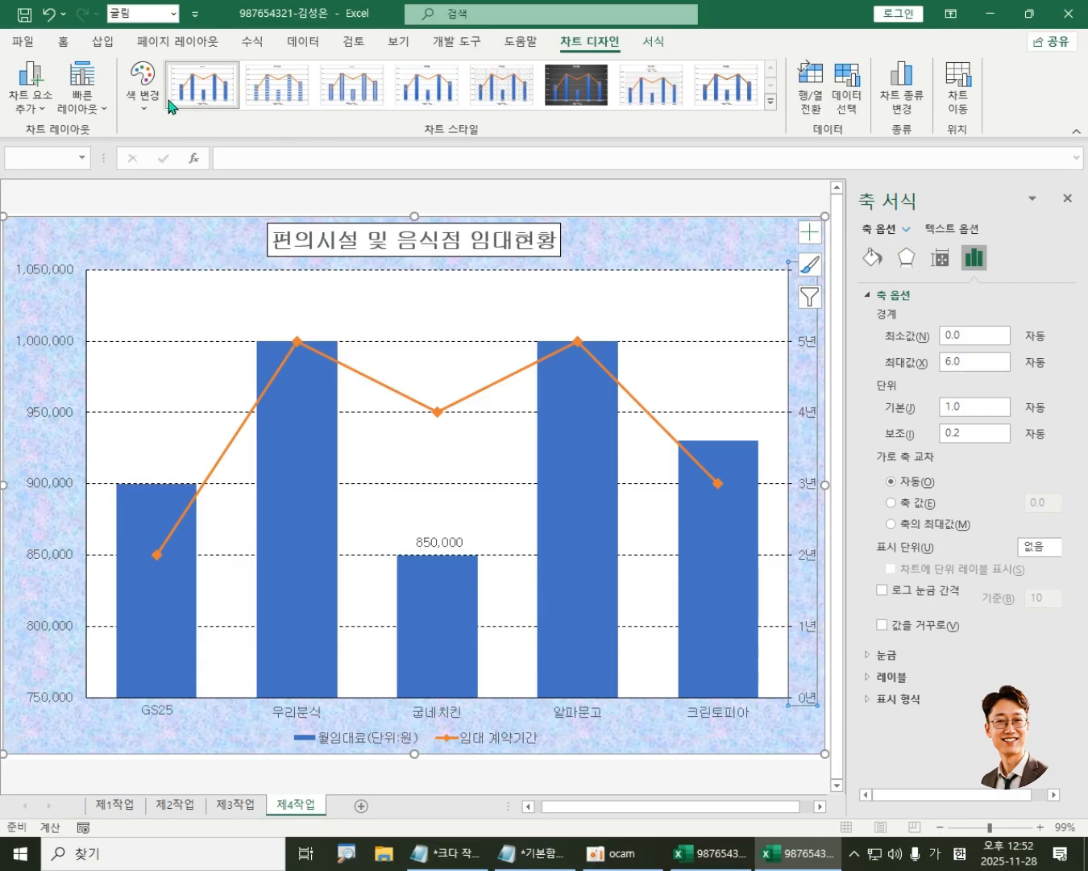
left_click(102, 44)
left_click(190, 126)
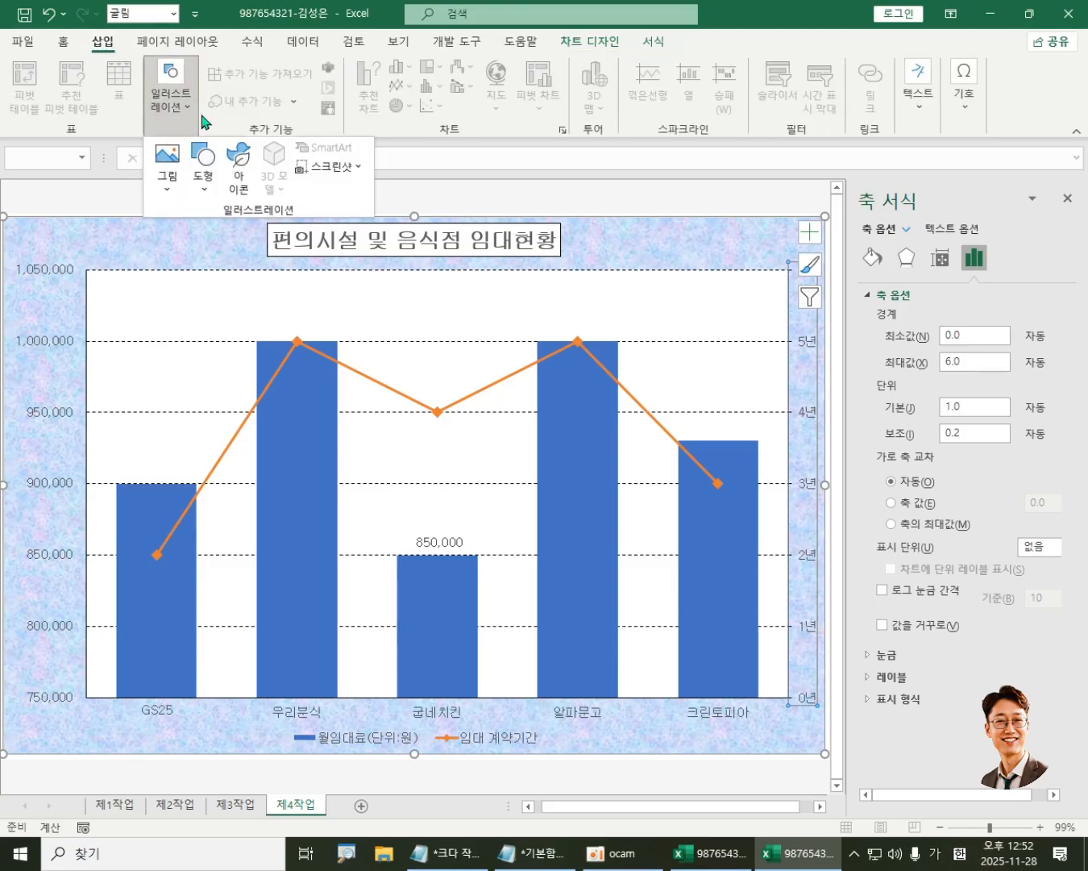
left_click(204, 185)
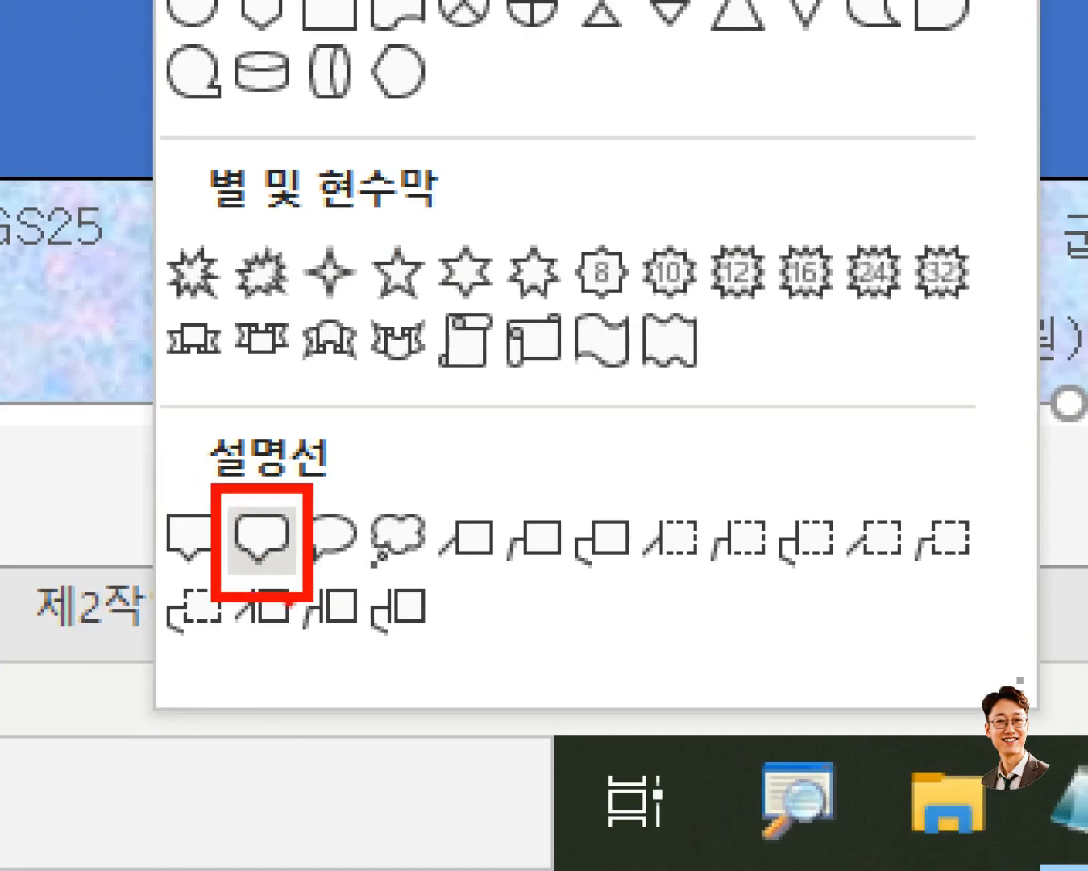
key("Escape")
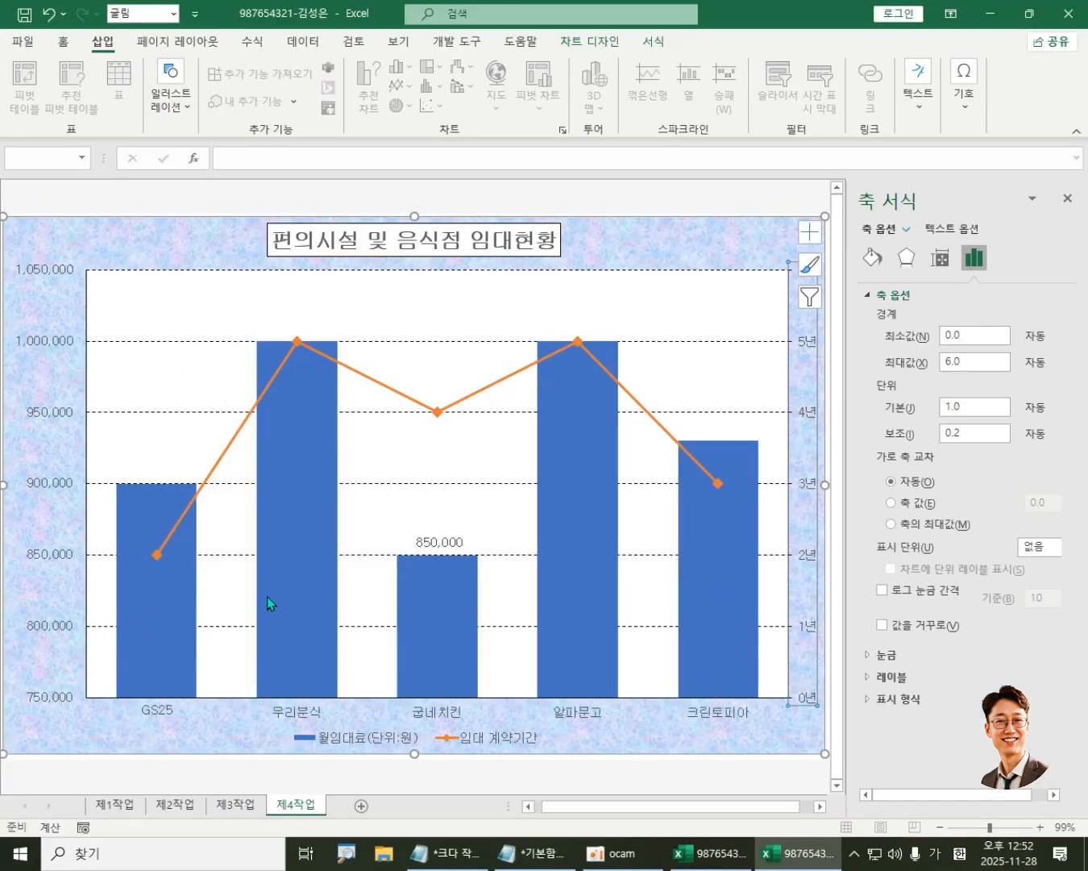
Step: Draw a rounded rectangular callout about 5.2 cm wide and 1.7 cm high above the 굽네치킨 column, pointing its tail at the 알파문고 line marker
left_click(172, 101)
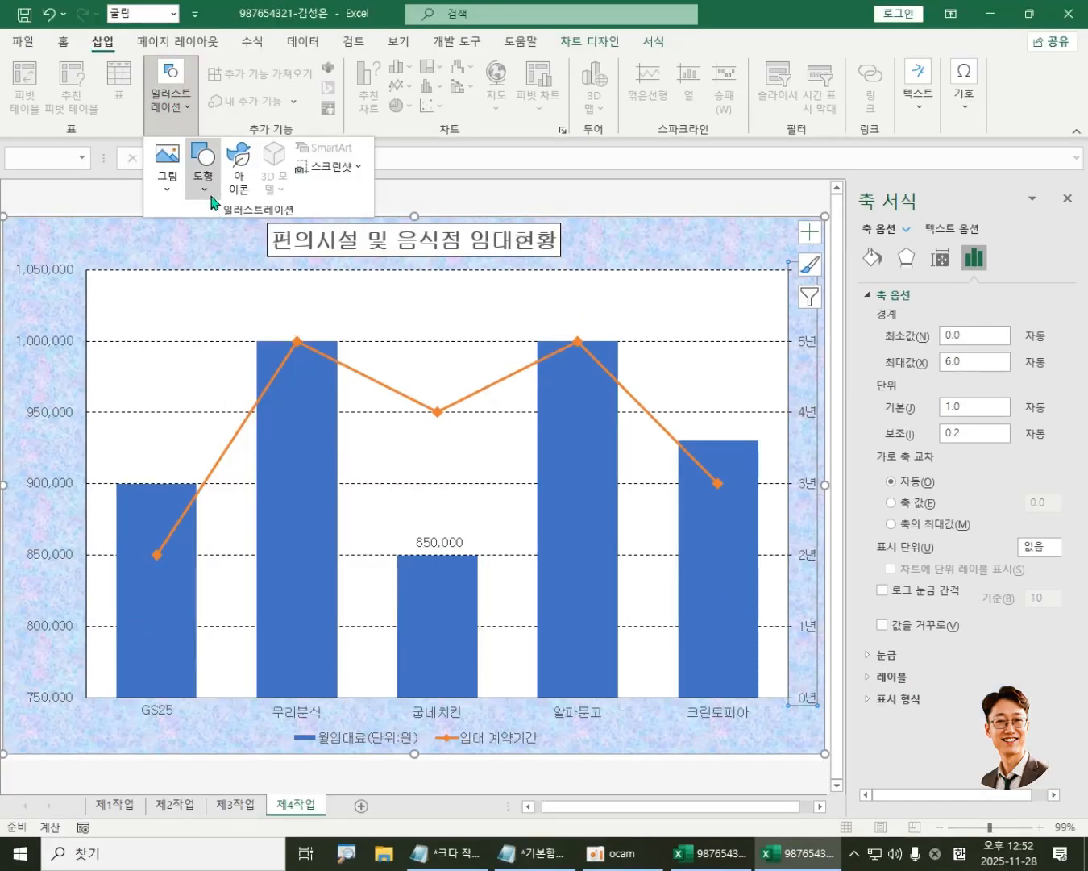
left_click(204, 164)
left_click(212, 787)
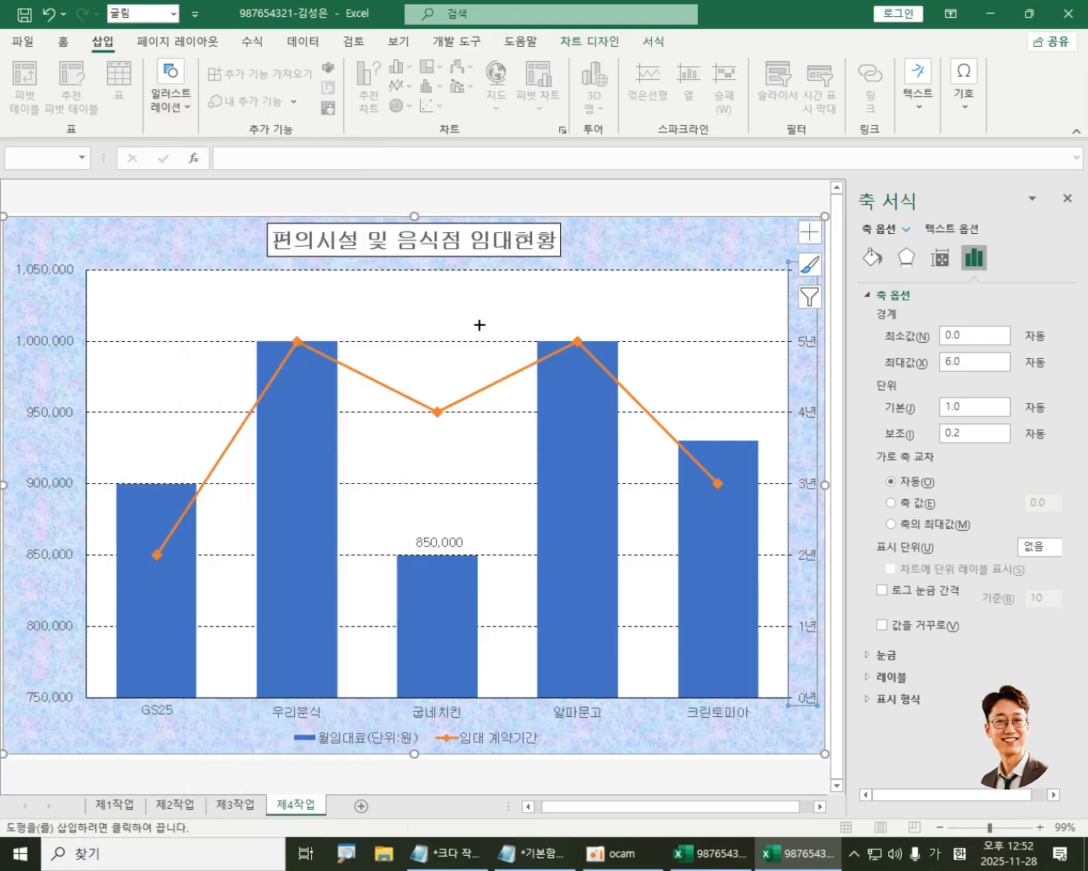
left_click_drag(426, 283, 589, 346)
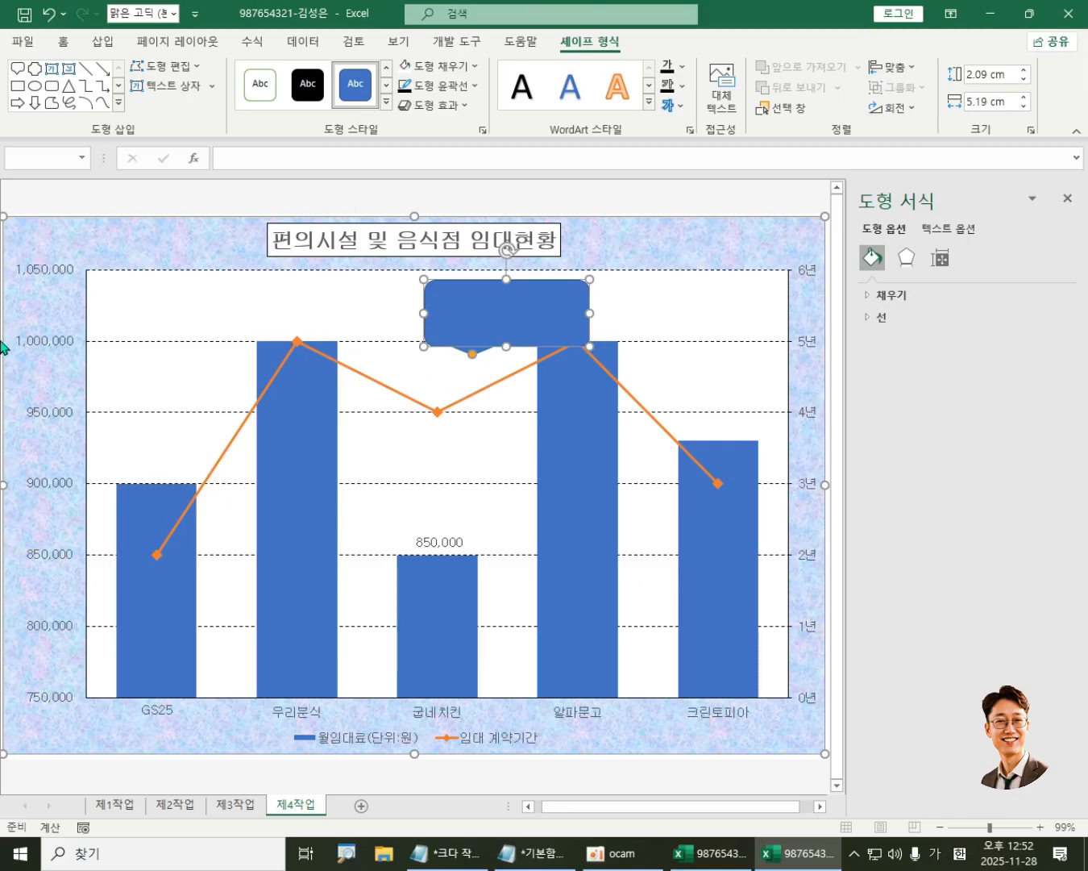
left_click_drag(511, 313, 481, 333)
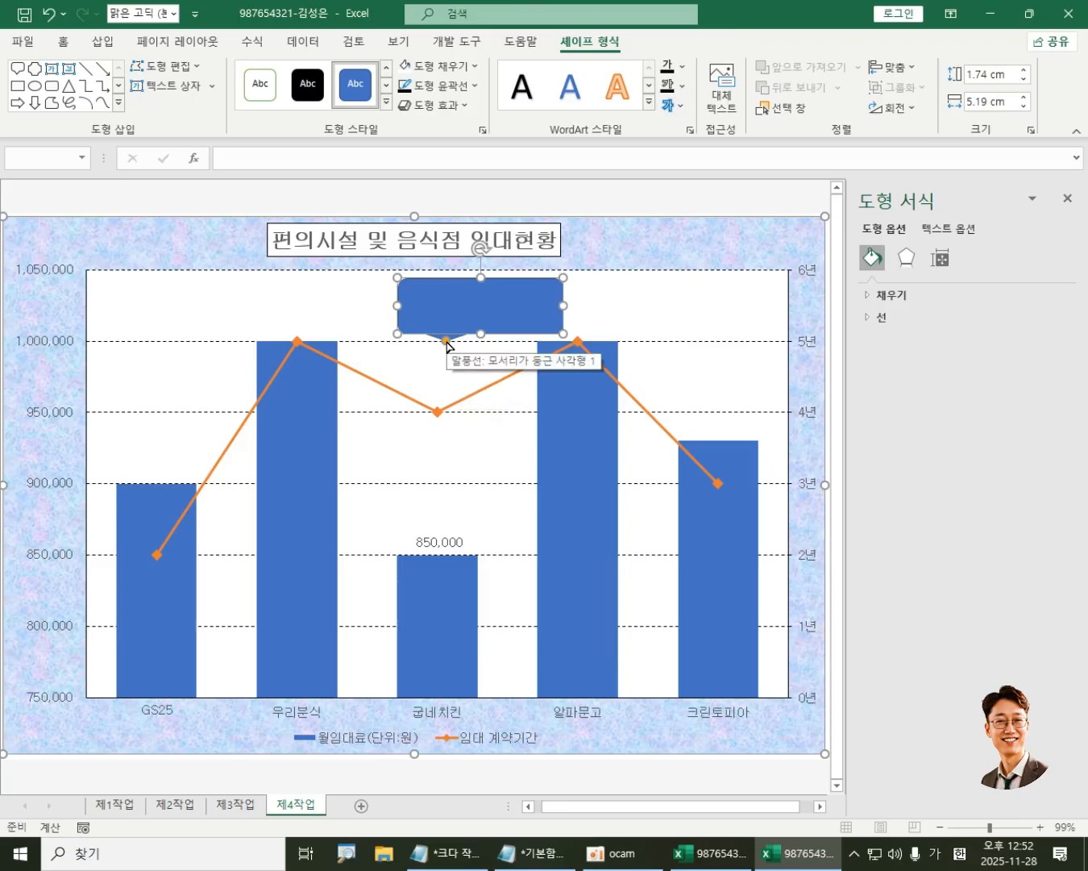
left_click_drag(446, 344, 583, 335)
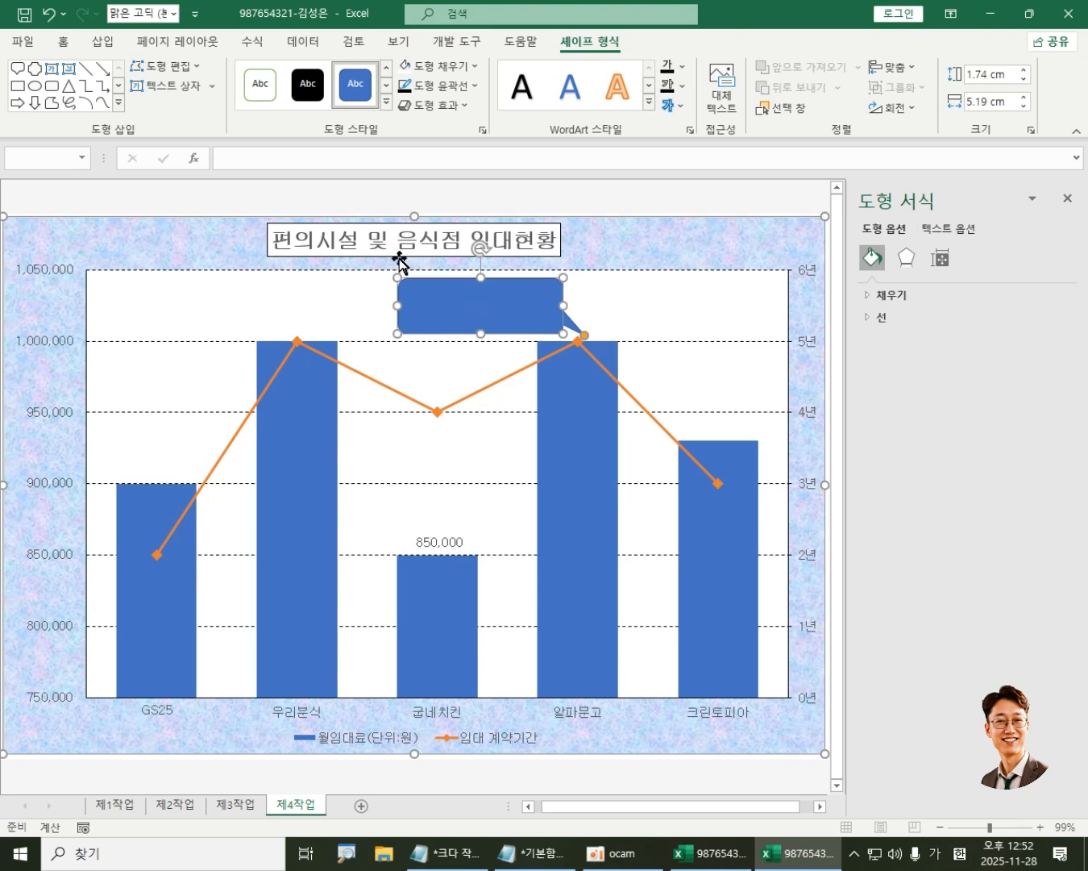
Step: Format the callout with a white fill and black 굴림 text centred horizontally and vertically
left_click(451, 71)
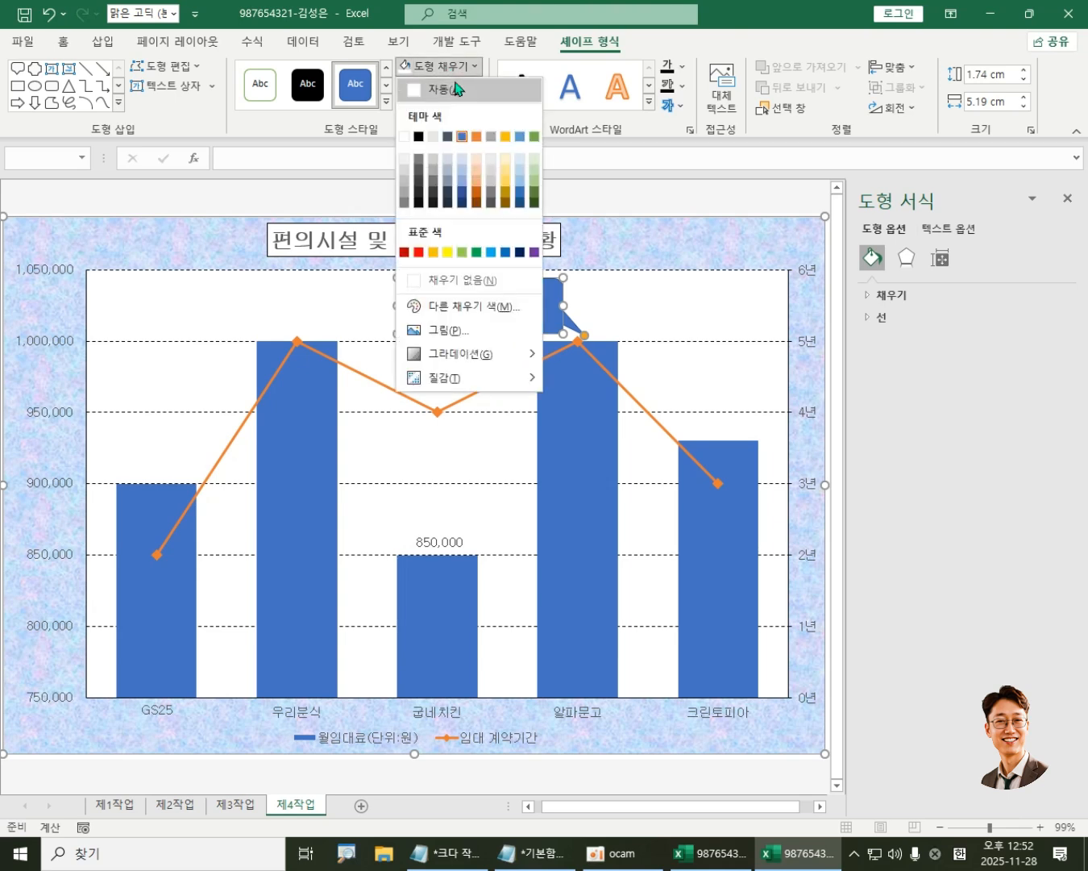
left_click(404, 137)
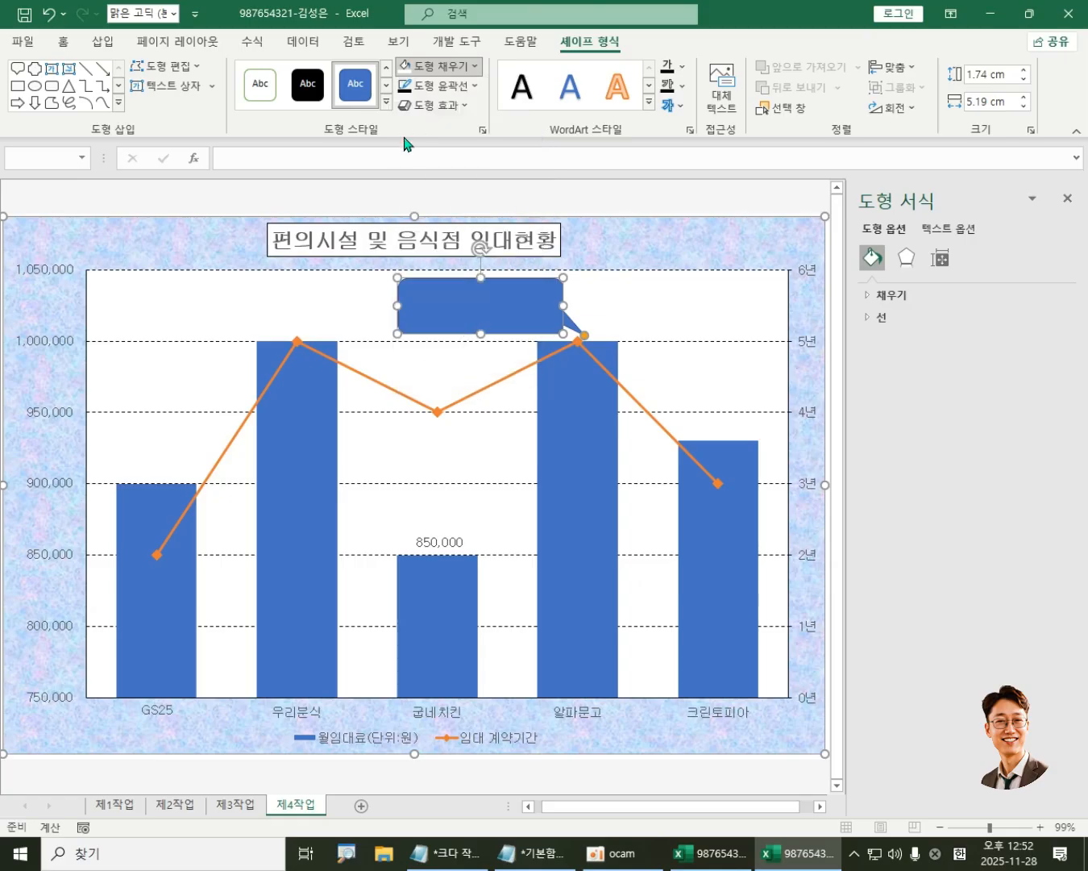
left_click(63, 41)
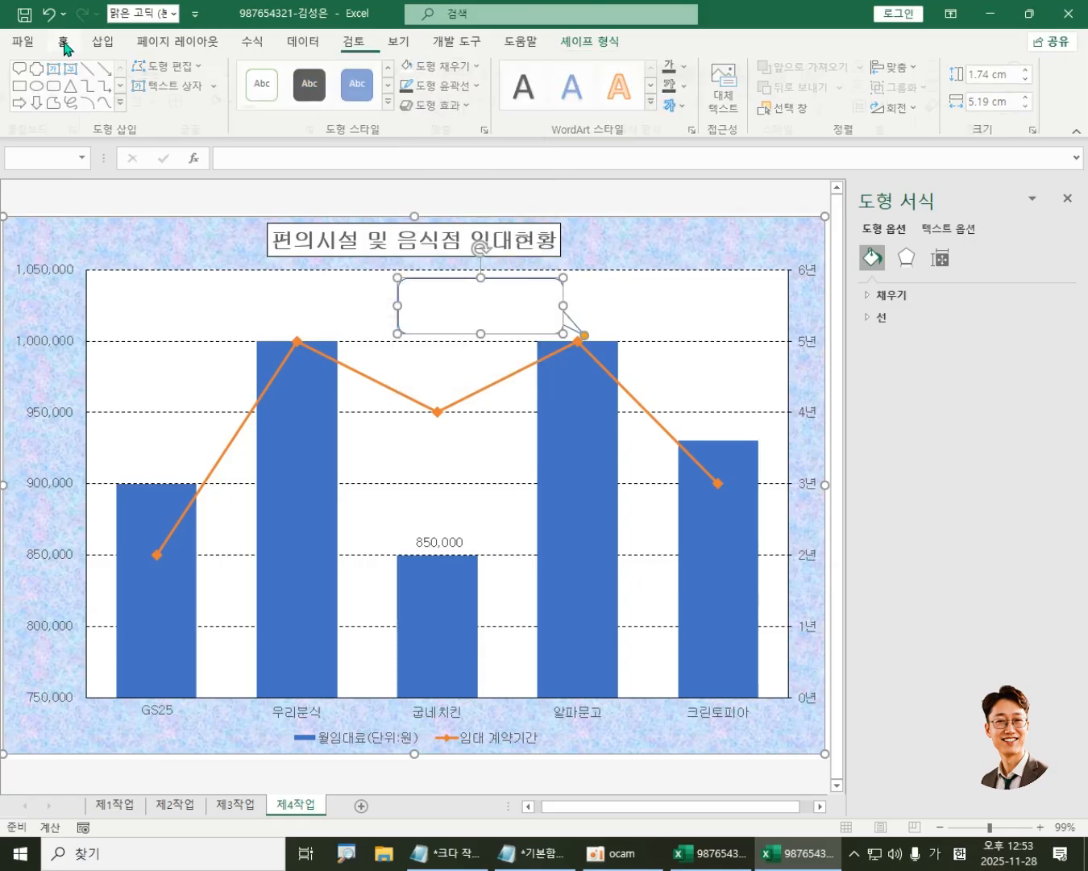
left_click(199, 79)
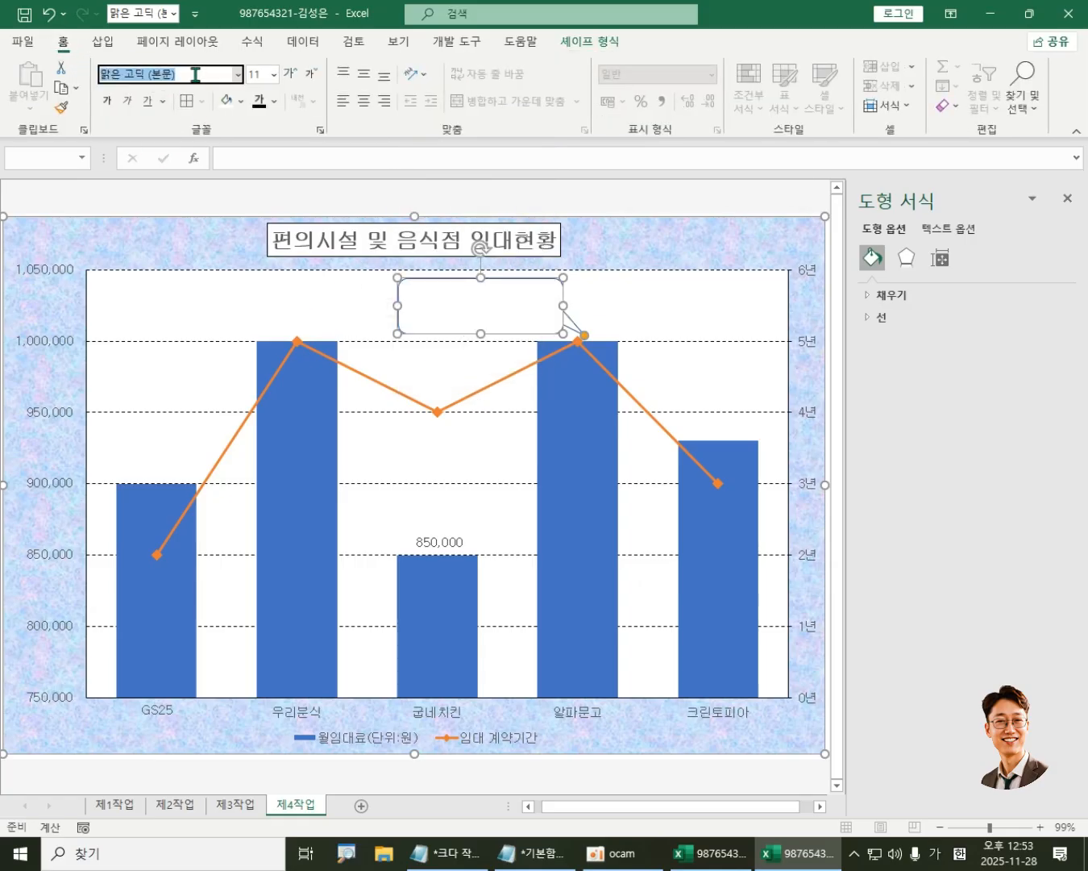
type("굴림")
key("Return")
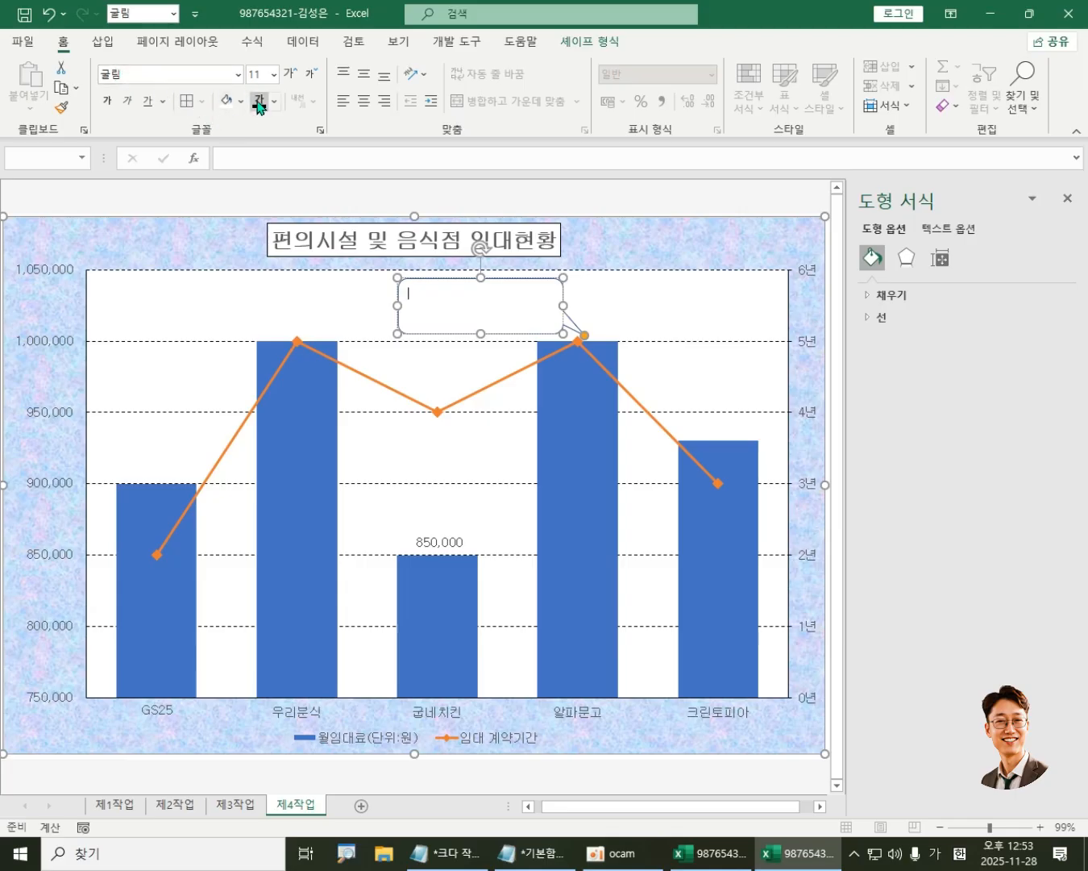
left_click(362, 102)
left_click(367, 75)
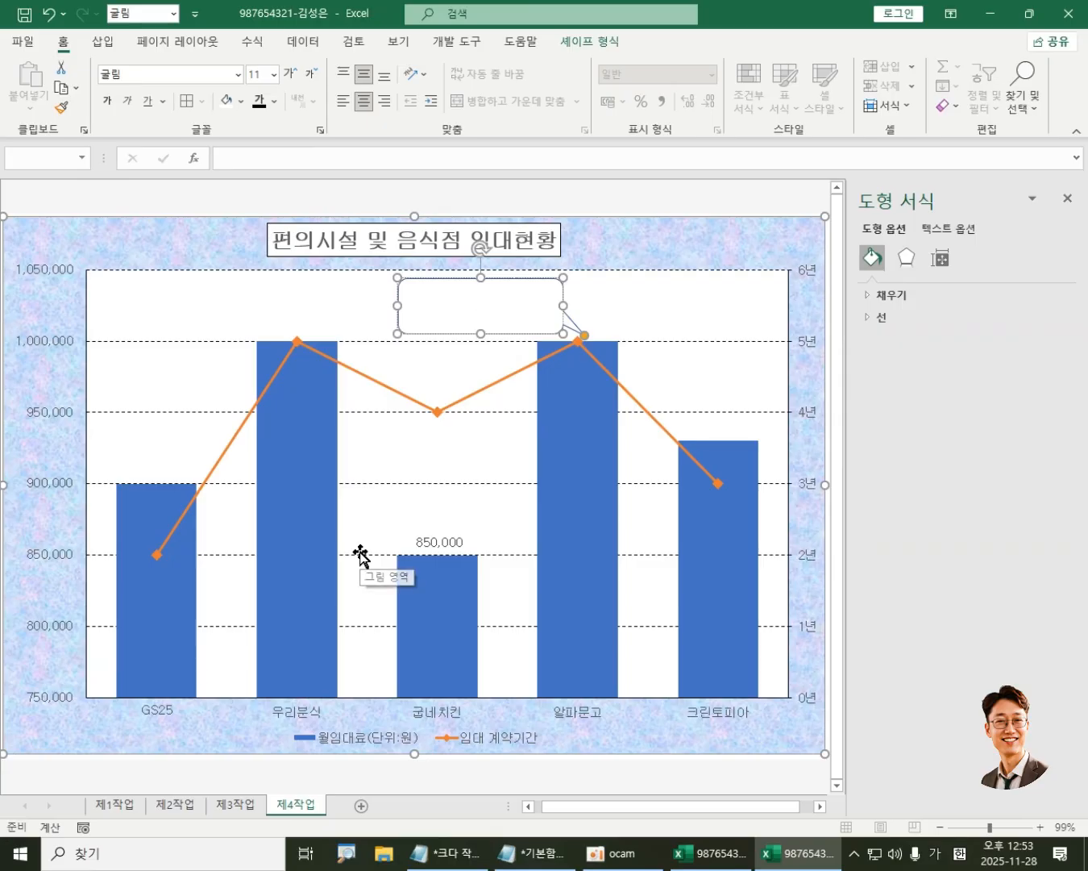
Step: Enter "최근 입주" in the callout and narrow the shape from its left edge to fit the text
type("최근 임")
type("주")
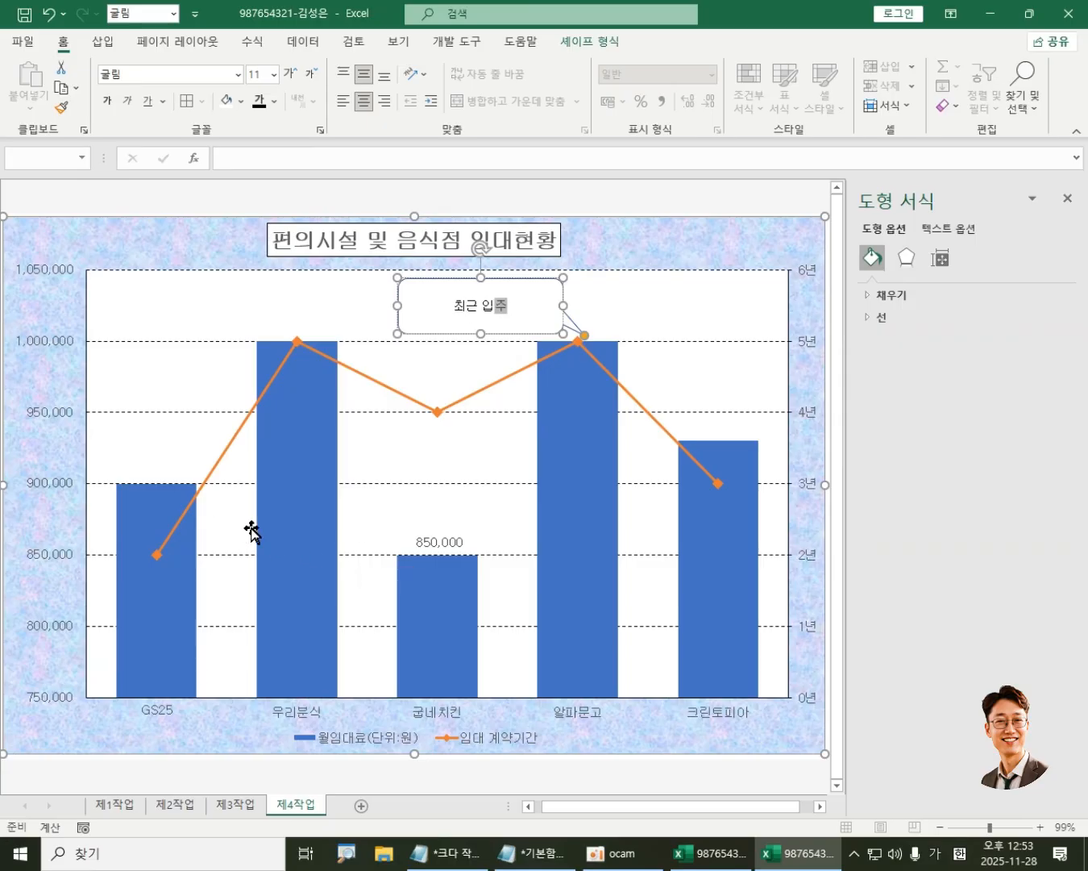
left_click_drag(397, 306, 462, 305)
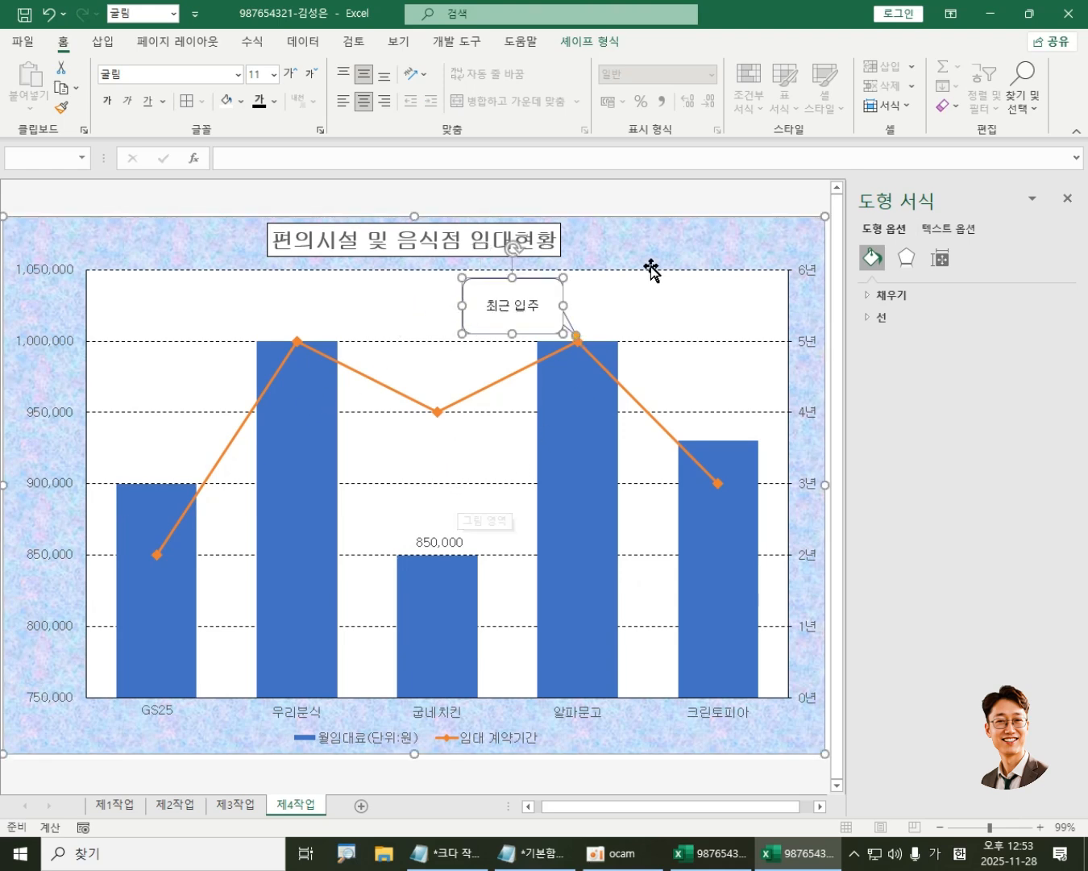
left_click(709, 240)
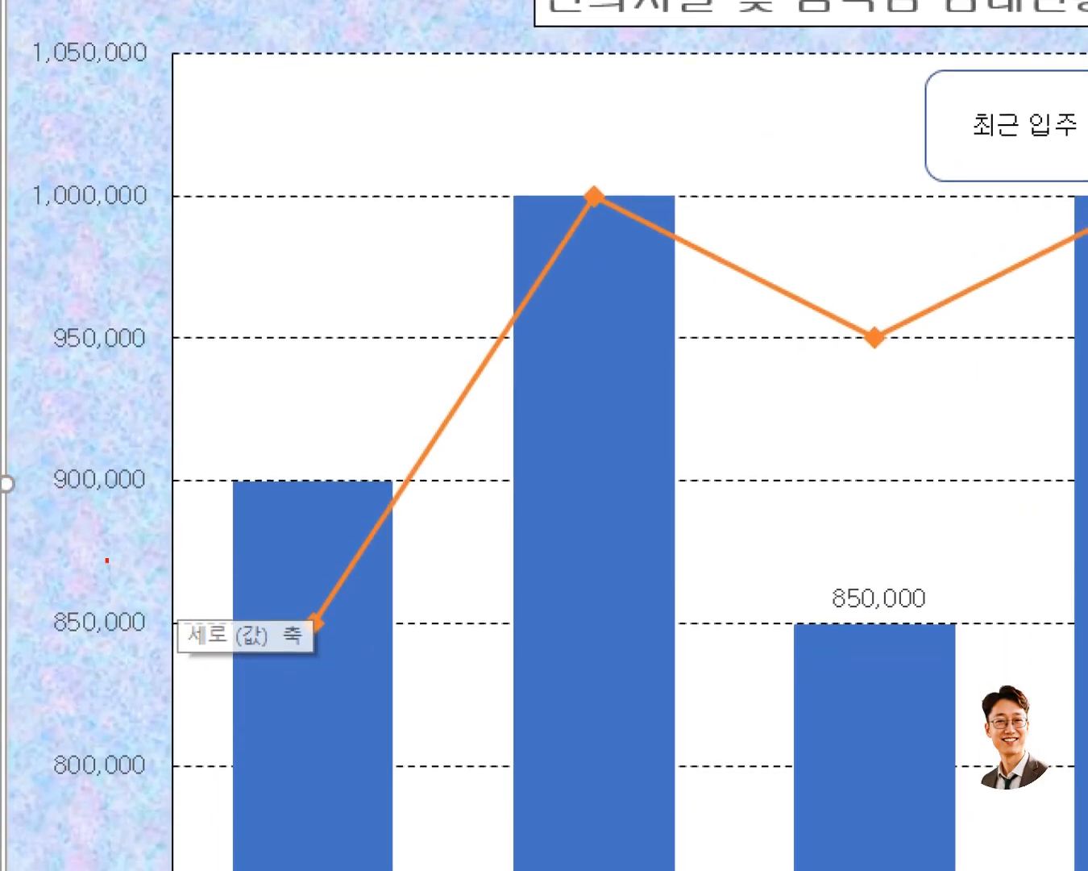
left_click_drag(14, 22, 225, 105)
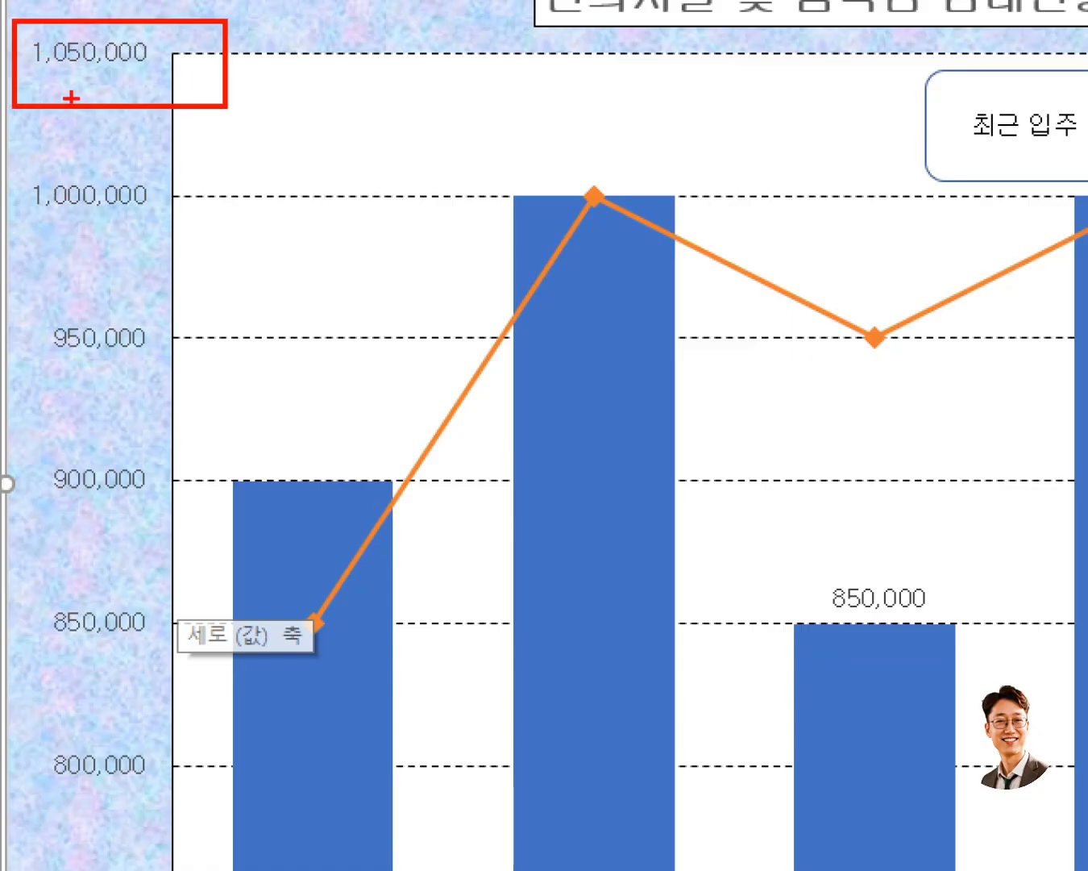
mouse_move(72, 102)
left_mouse_down()
mouse_move(107, 121)
mouse_move(204, 137)
left_mouse_up()
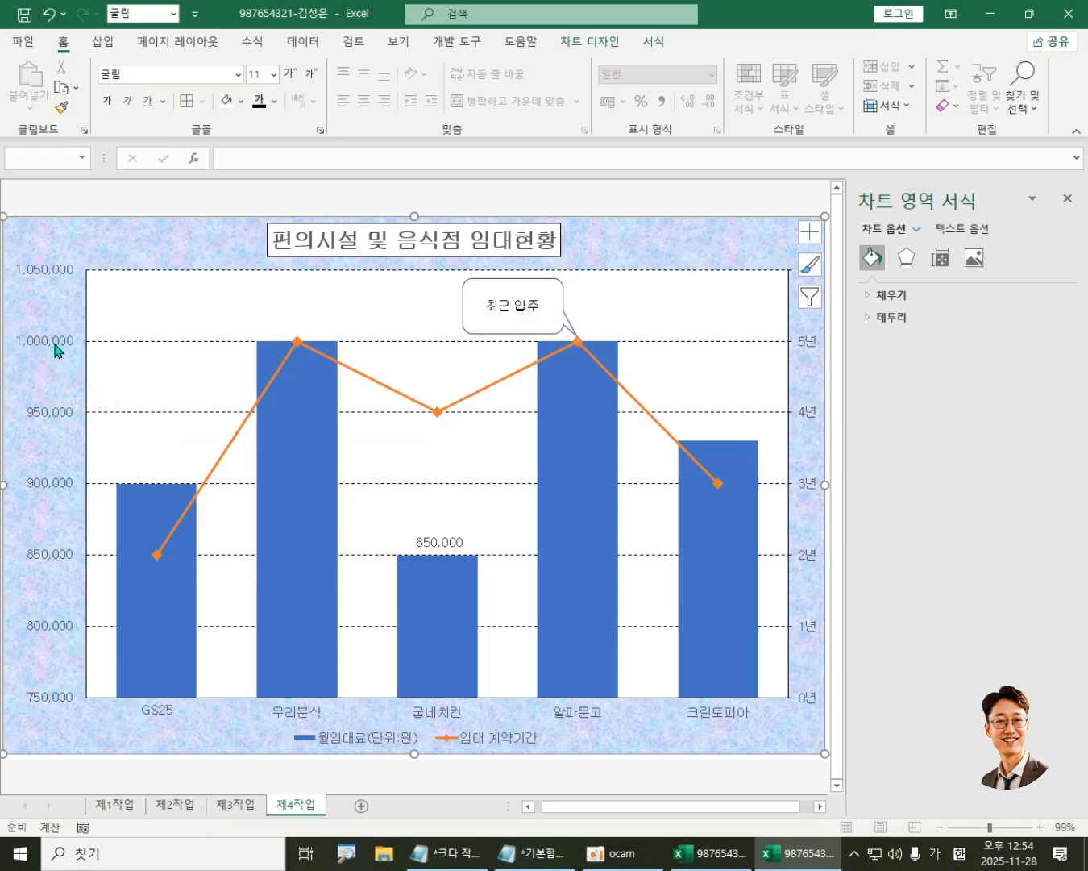
Step: Set the primary vertical axis bounds of the chart to a minimum of 0 and a maximum of 1200000
left_click(54, 348)
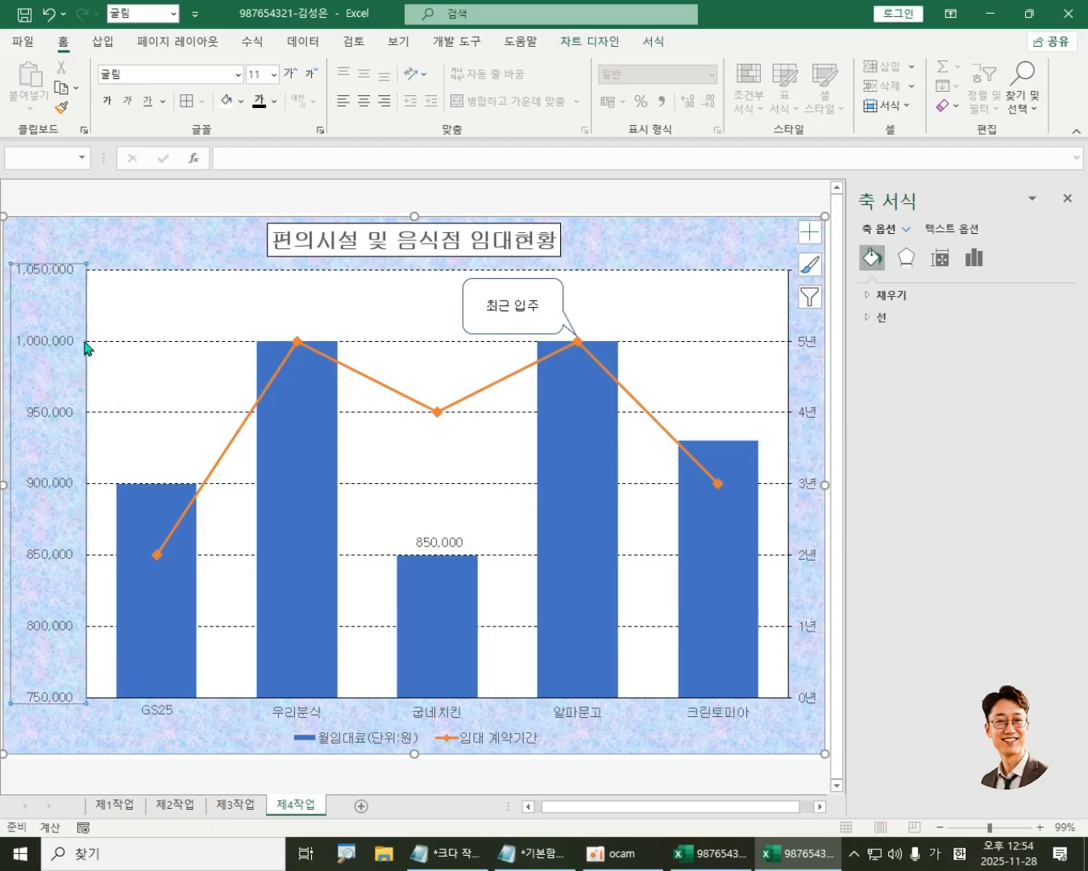
left_click(977, 259)
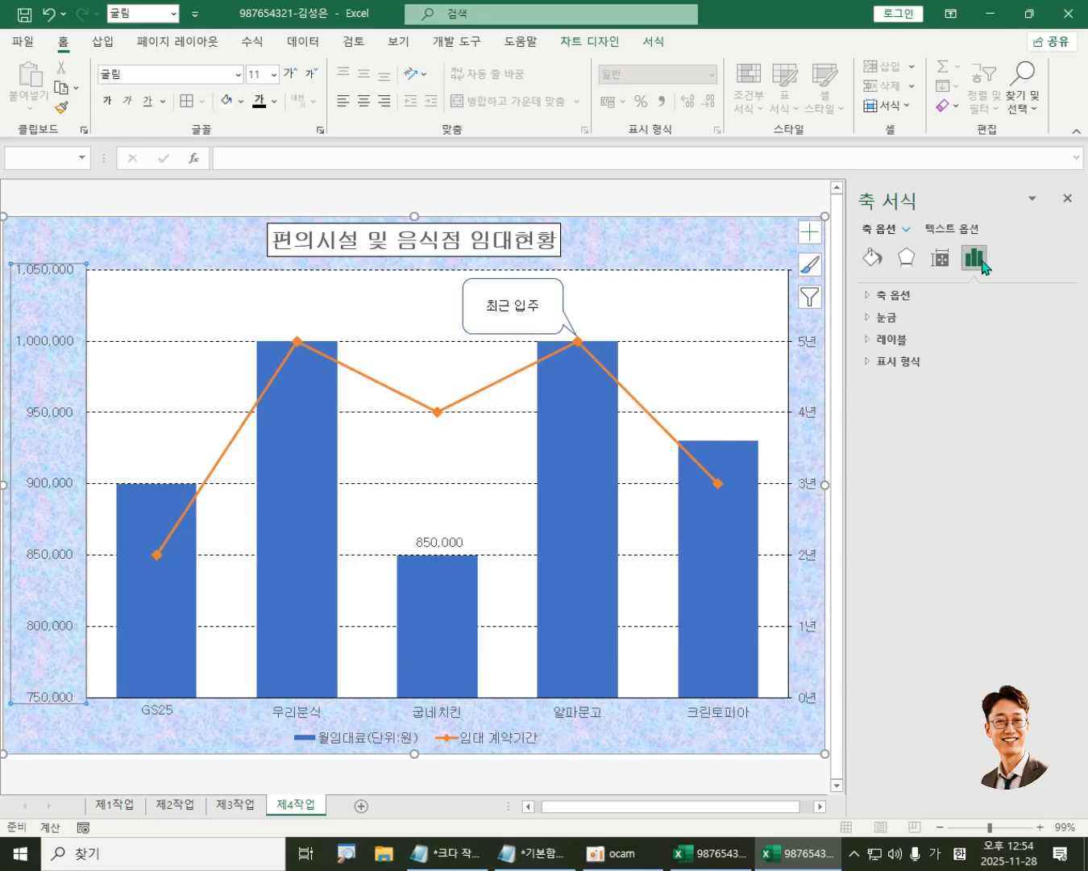
left_click(871, 295)
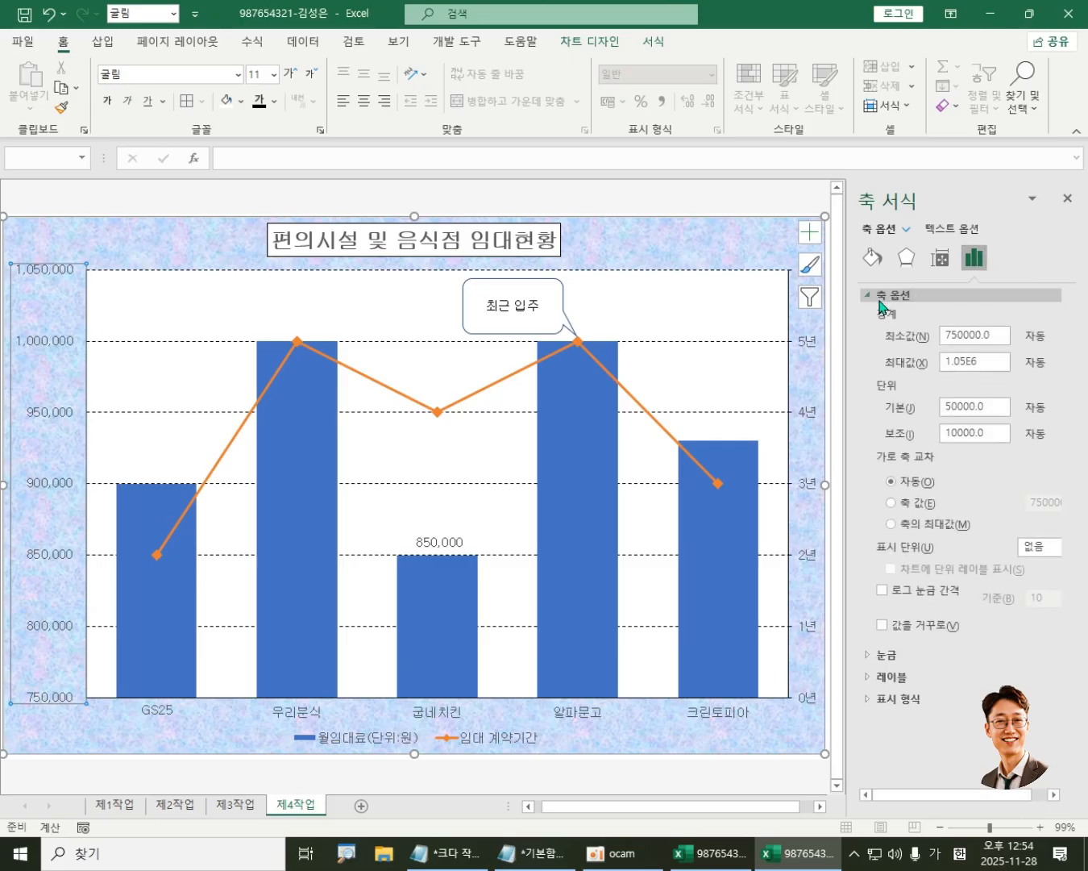
double_click(999, 335)
type("0")
double_click(994, 362)
type("1.2E6")
key("Return")
type("12")
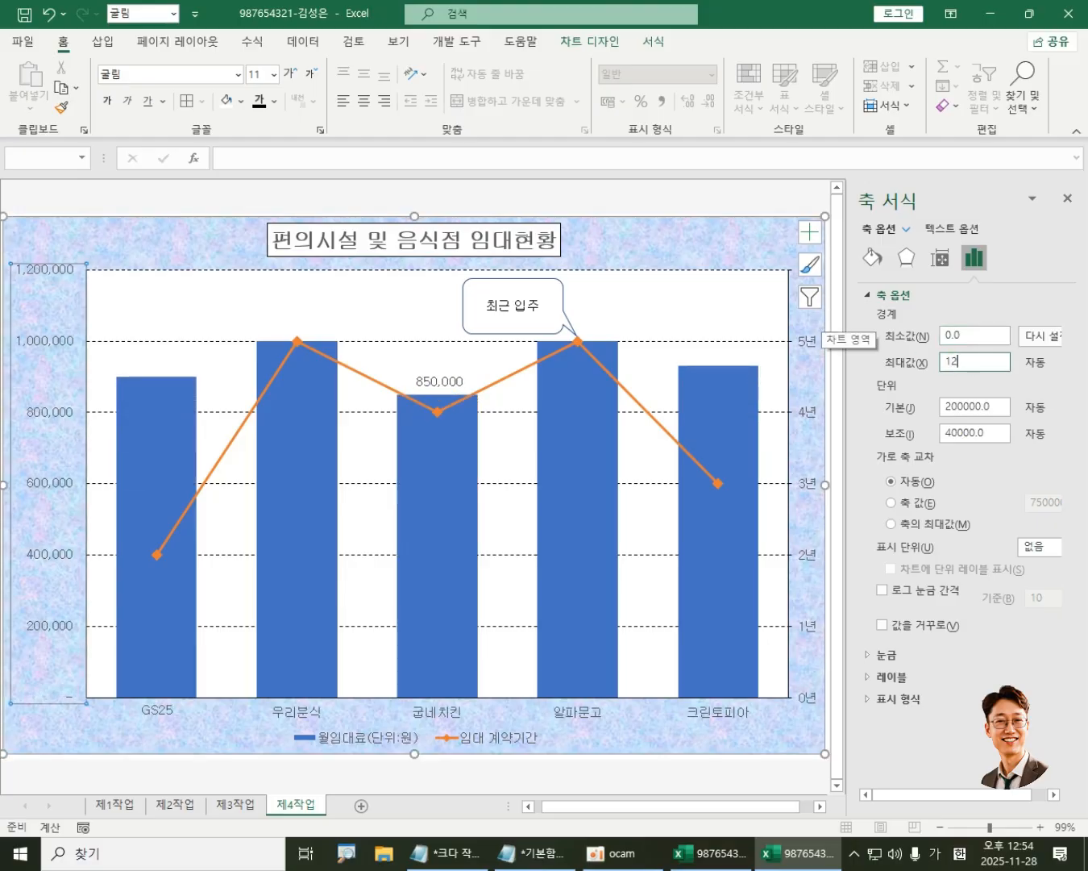
type("00000")
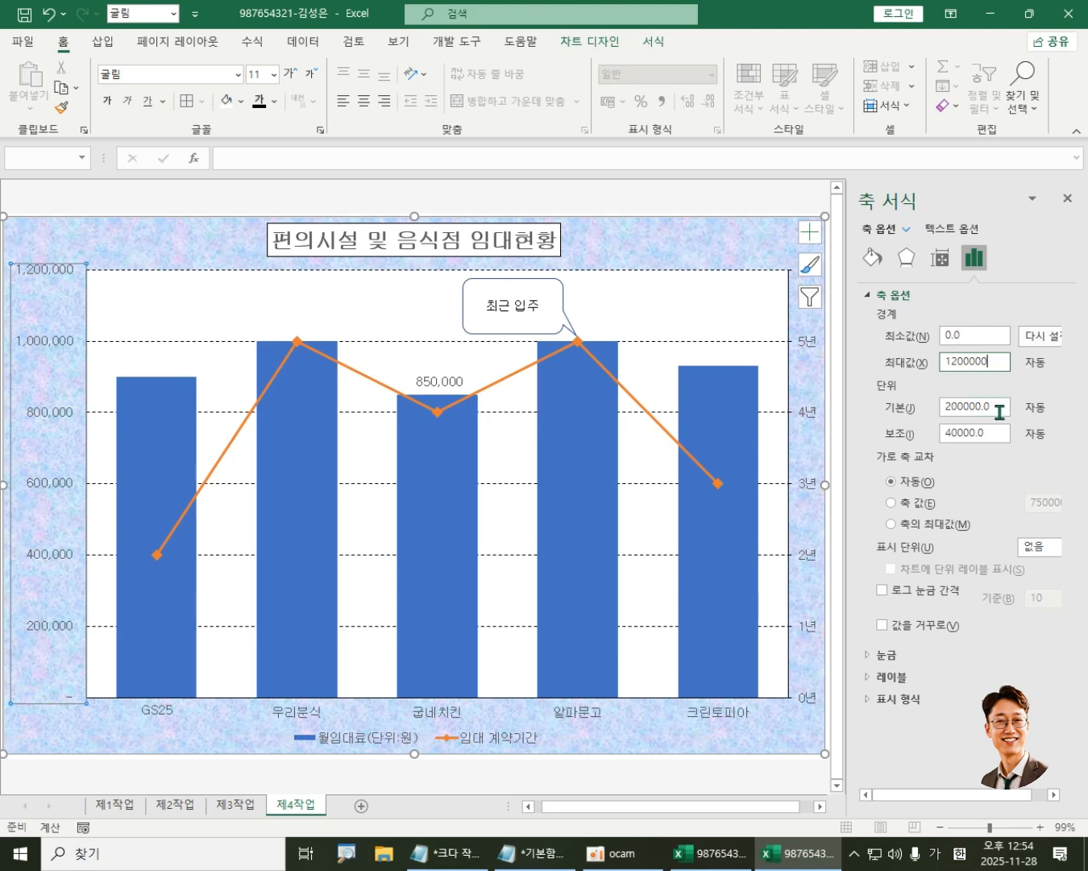
Step: Set the major unit of the primary vertical axis to 200000
left_click_drag(1001, 410, 819, 412)
type("20")
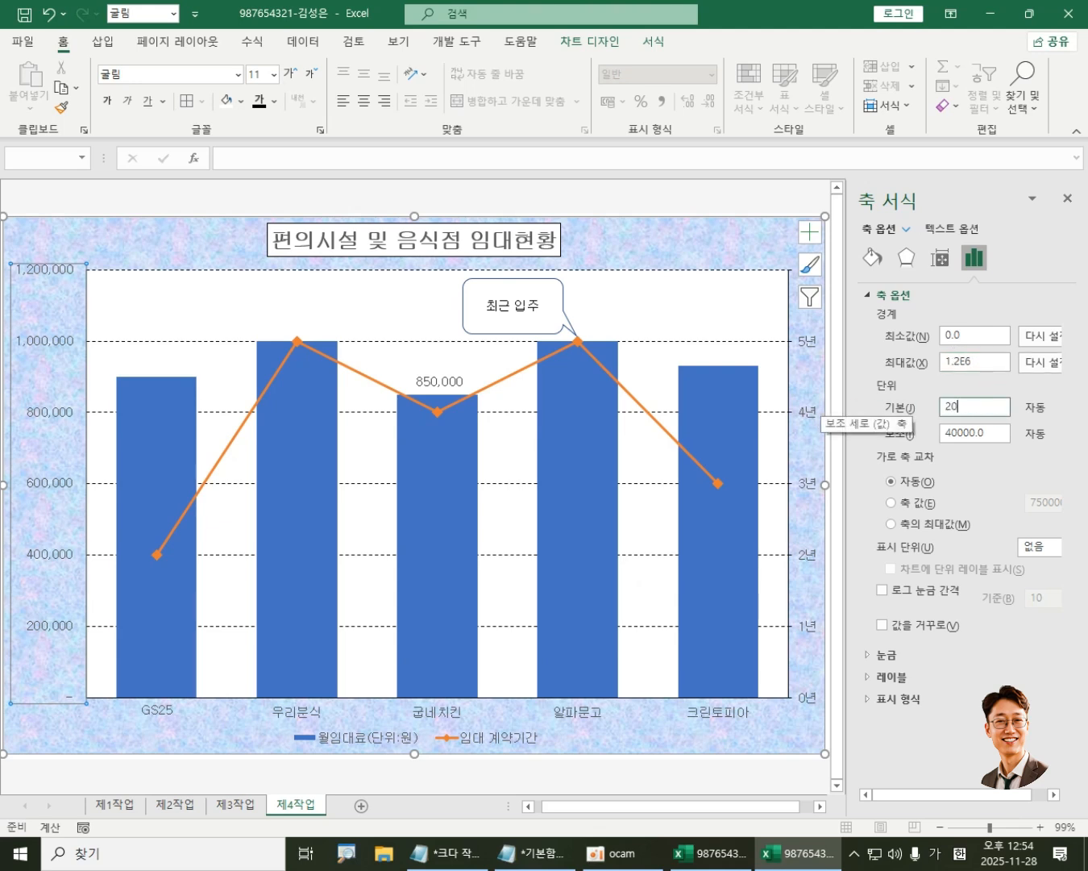
type("0000")
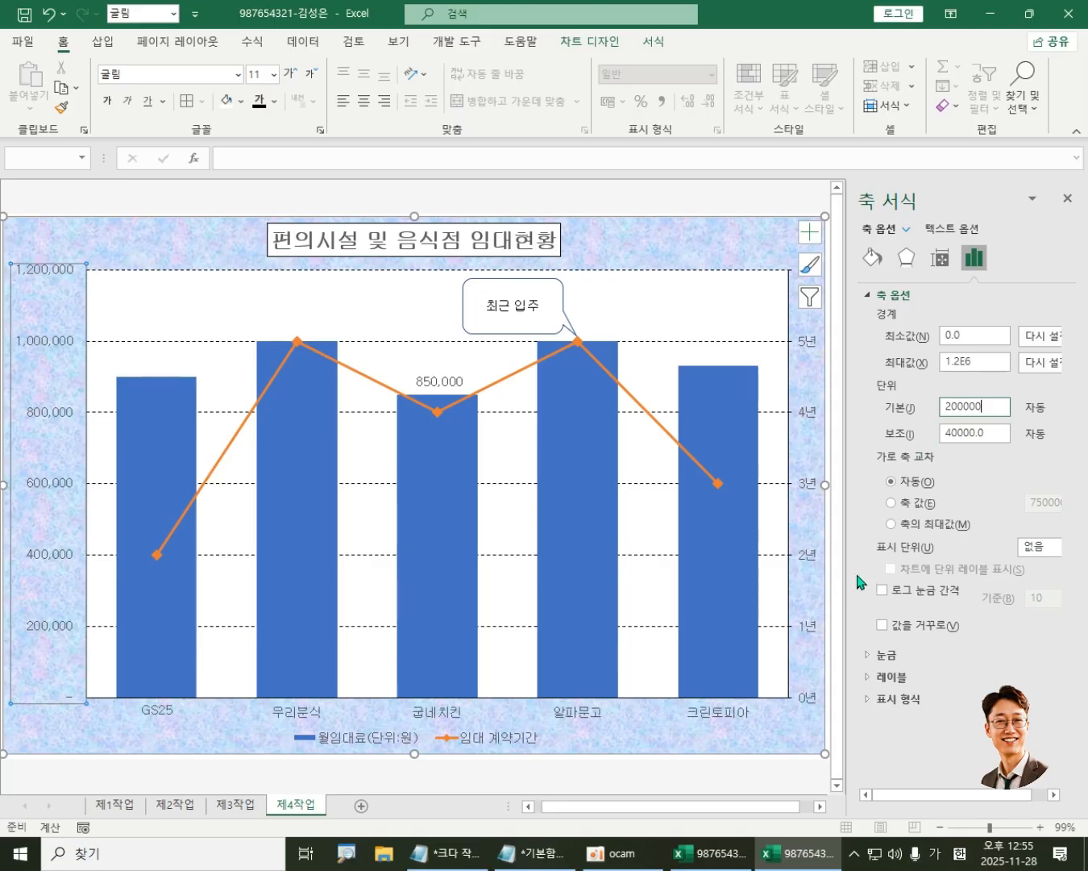
left_click(306, 306)
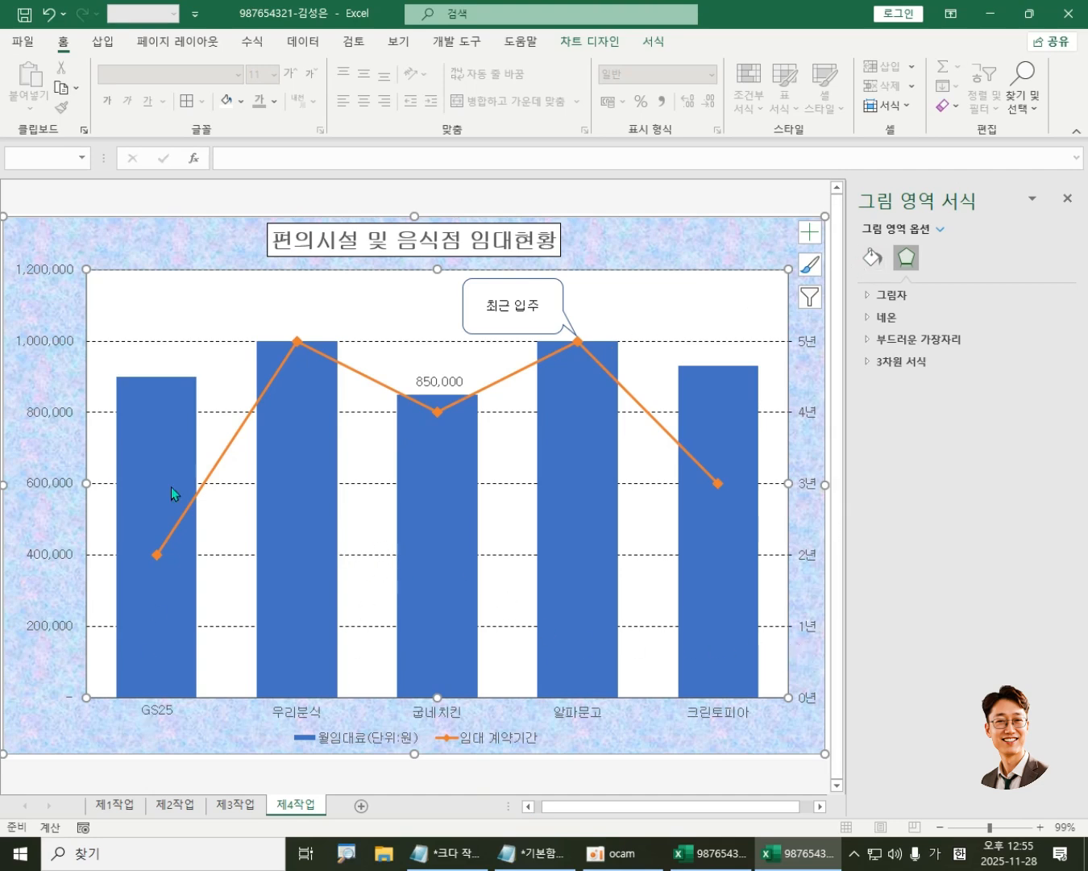
Step: Search Windows for 점수표 and open the ITQ 엑셀 점수표 text document in Notepad
left_click(115, 808)
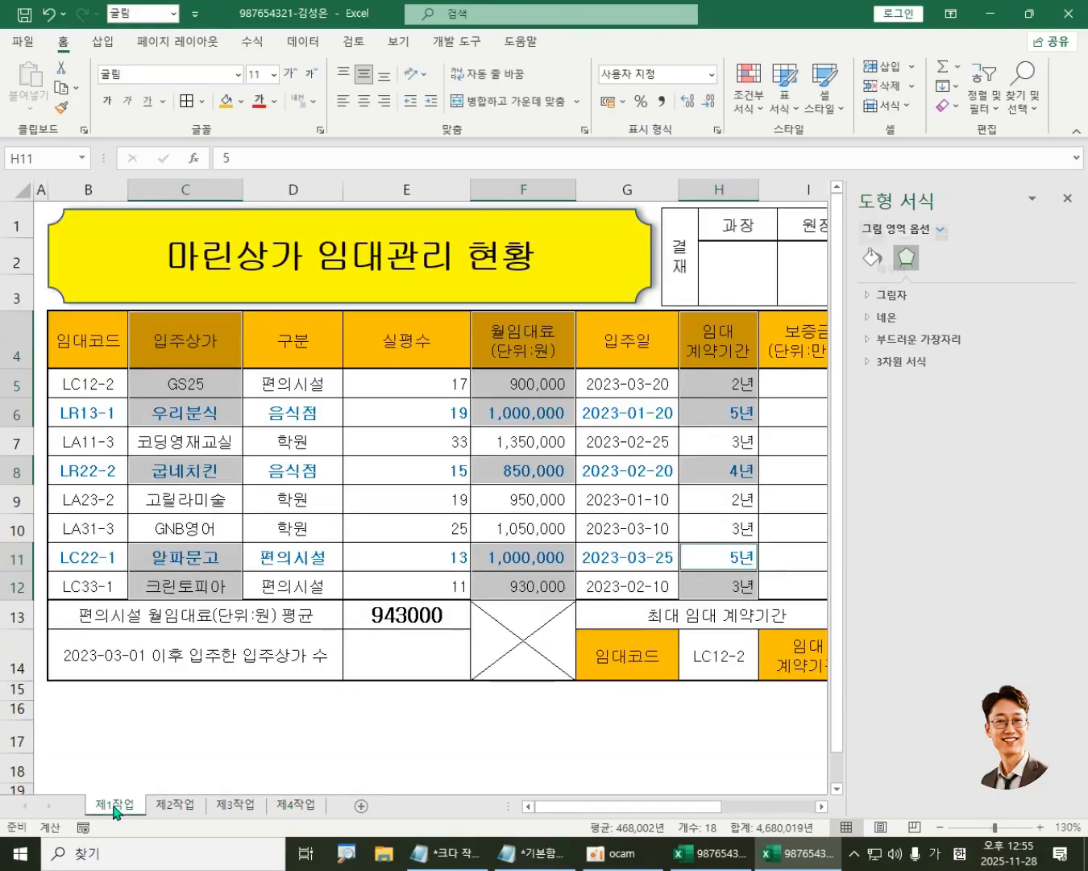
left_click(180, 813)
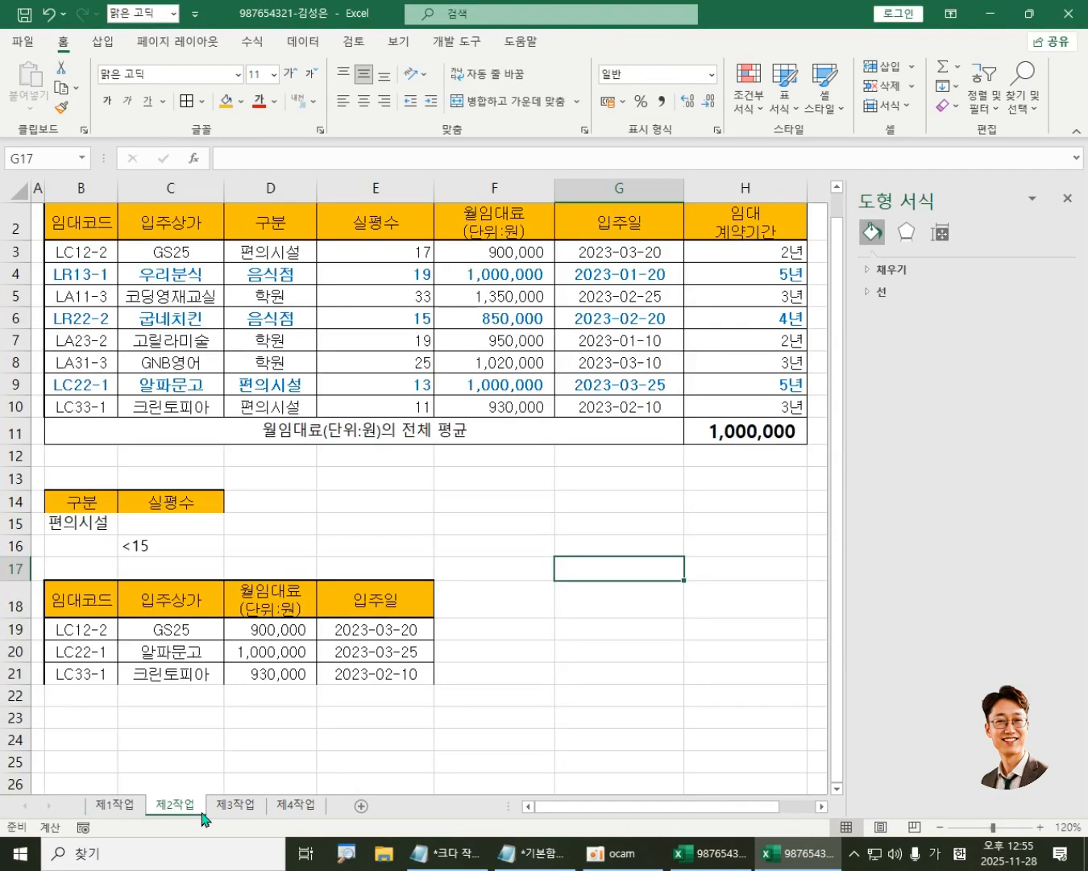
left_click(187, 851)
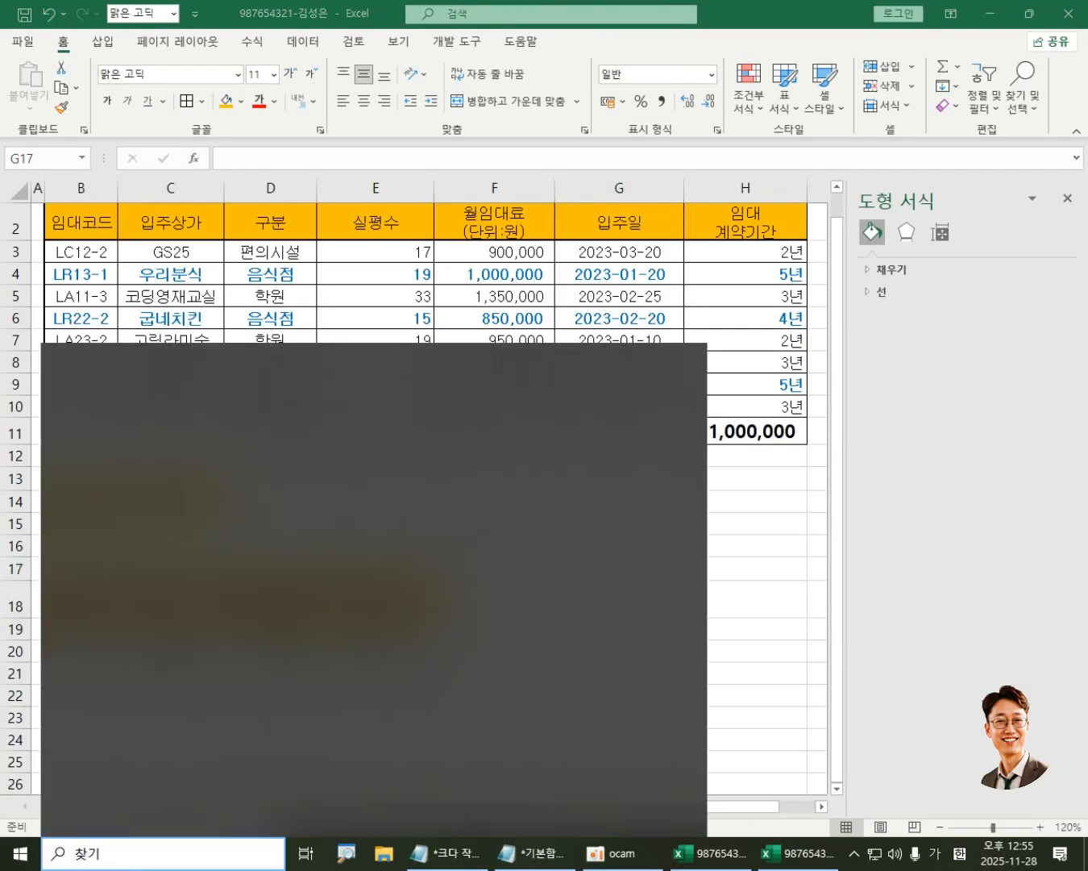
type("점수표")
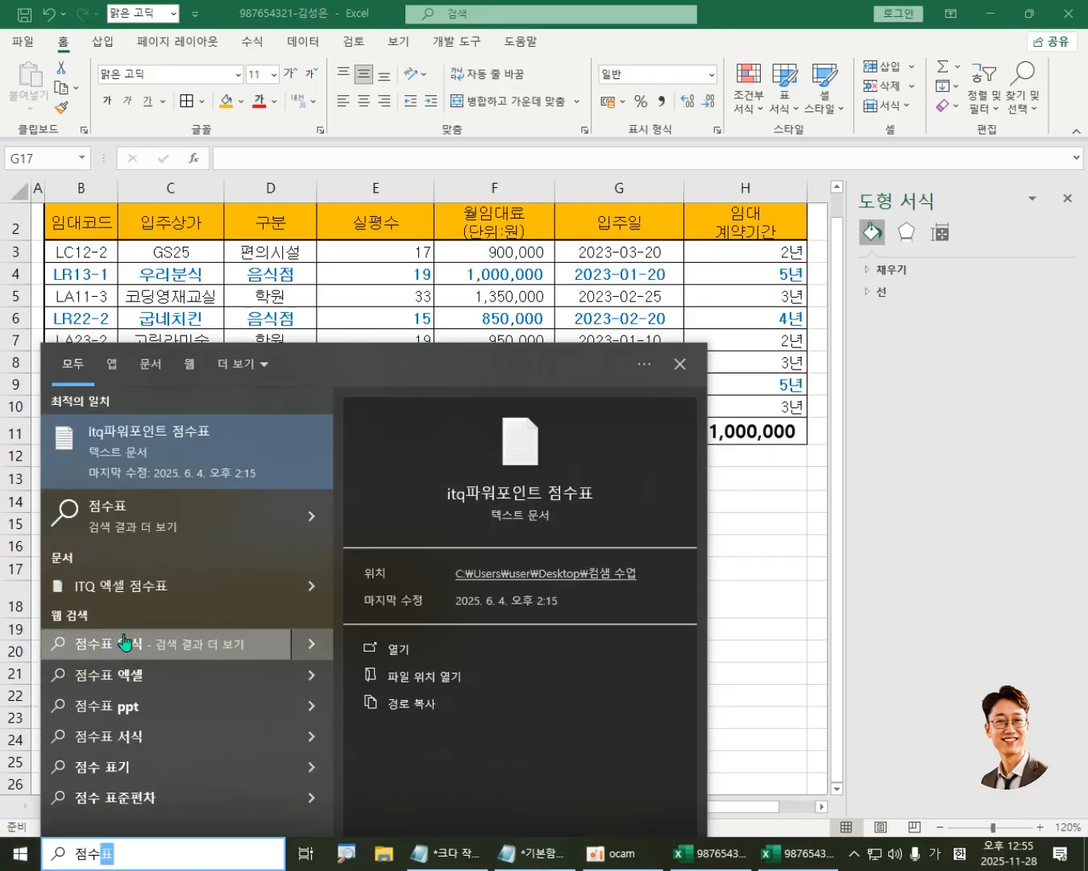
left_click(153, 587)
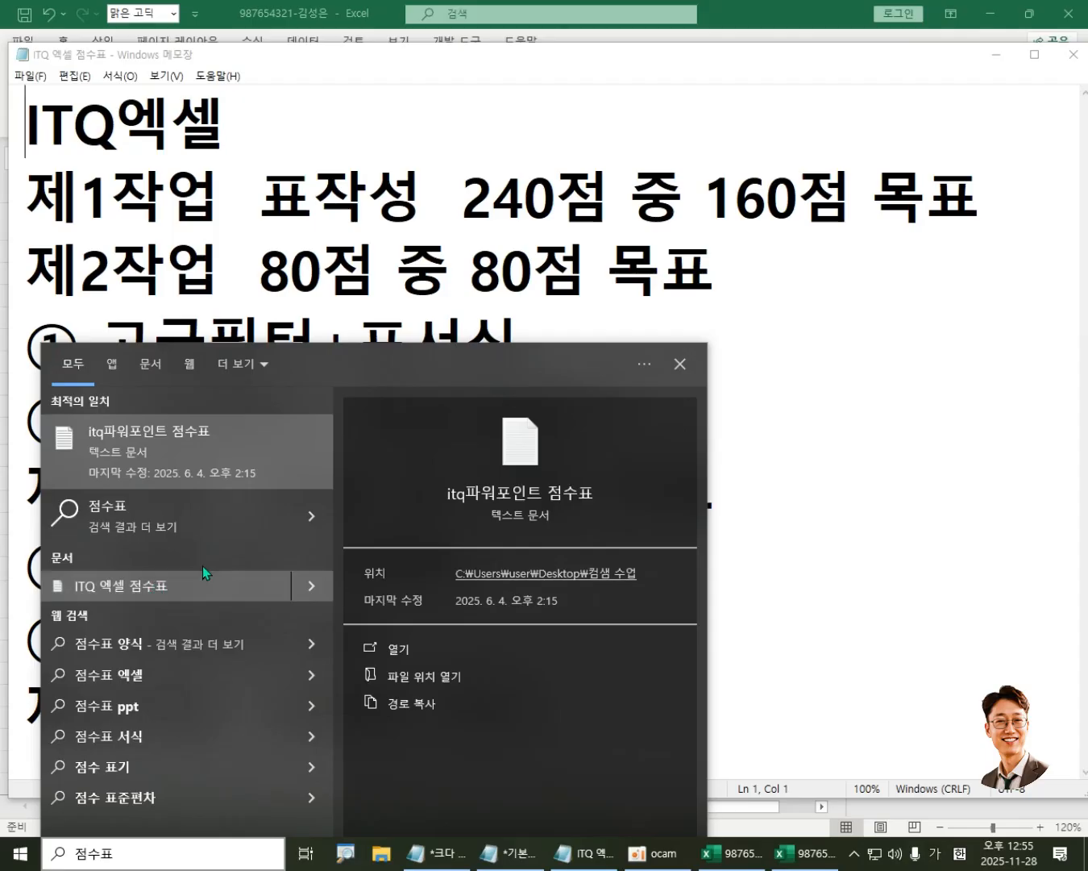
left_click(785, 299)
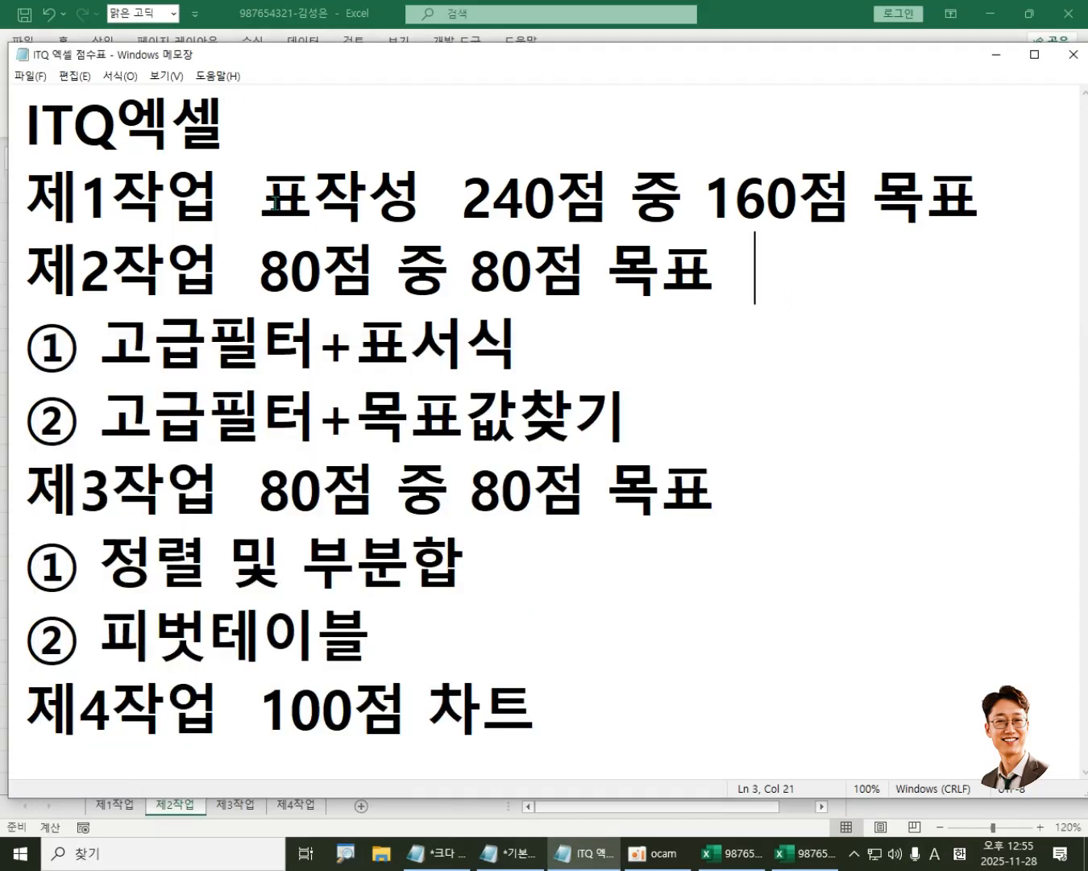
Step: Review the score targets for 제1작업 through 제4작업 in the score sheet and switch back to the Excel workbook
left_click_drag(10, 213, 1026, 189)
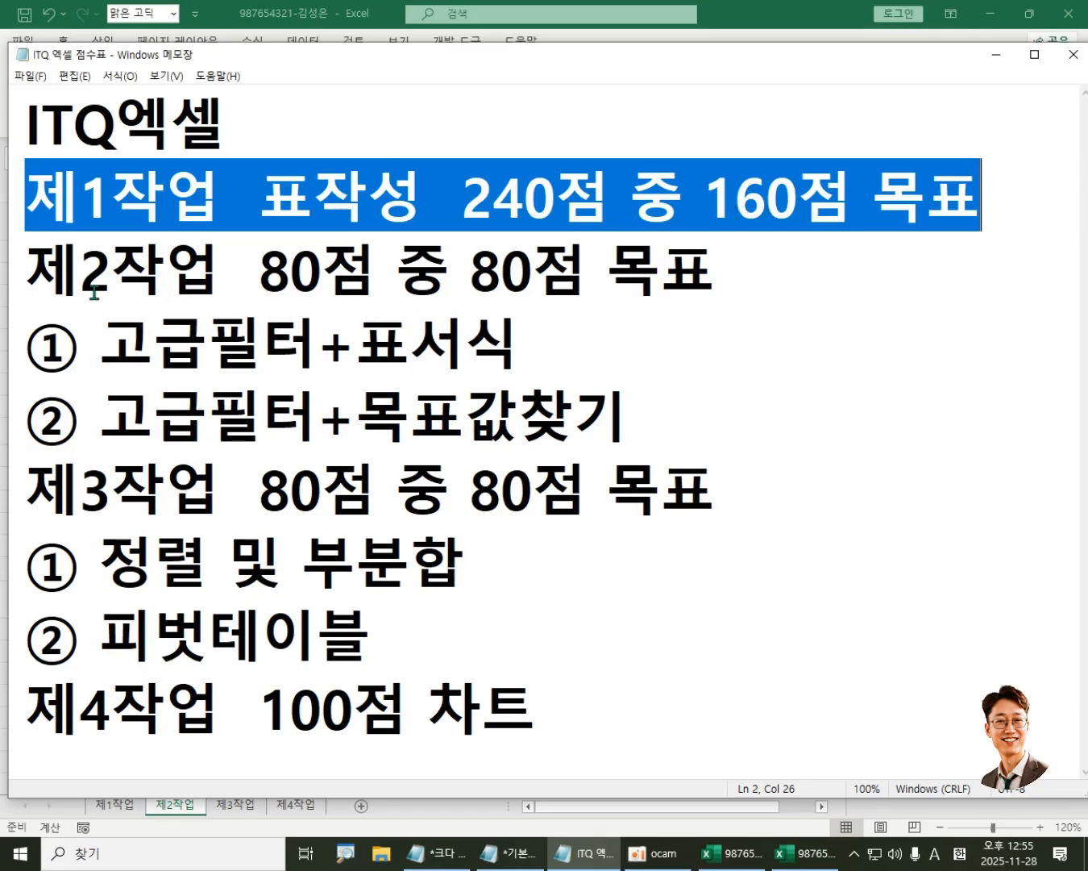
left_click_drag(37, 278, 532, 278)
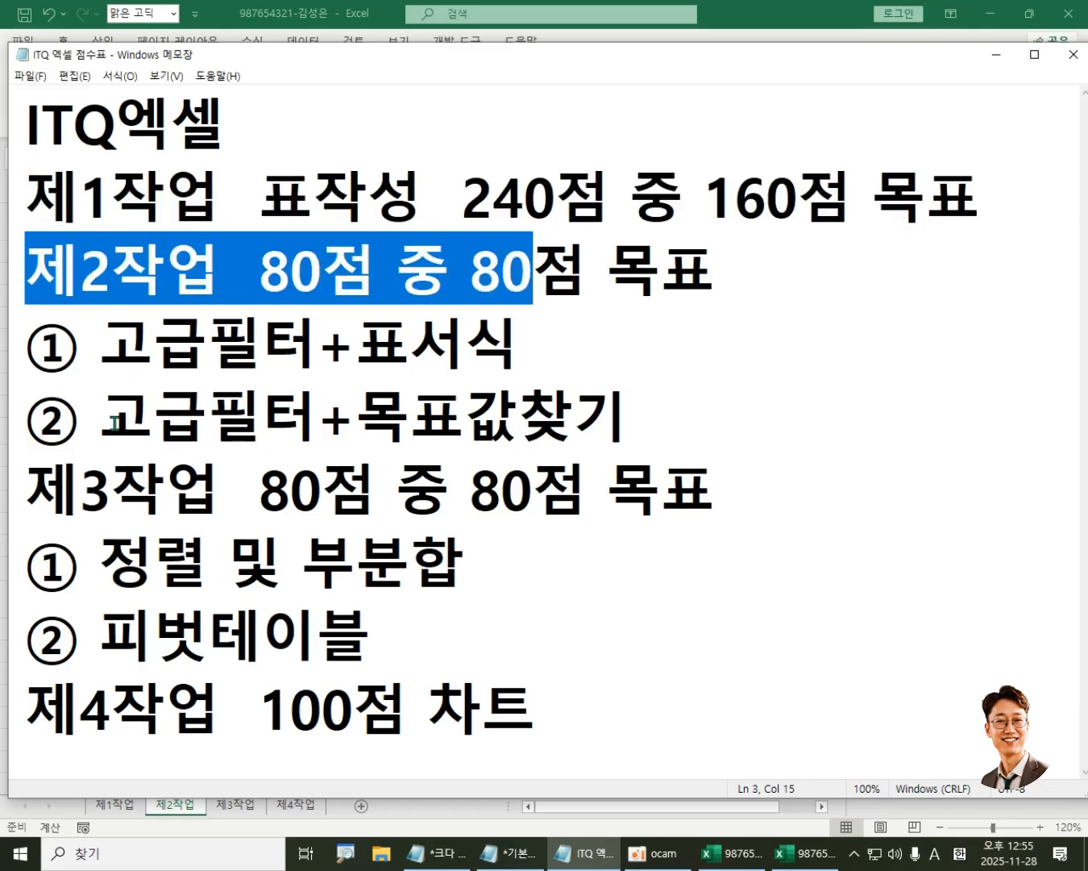
left_click_drag(100, 415, 671, 415)
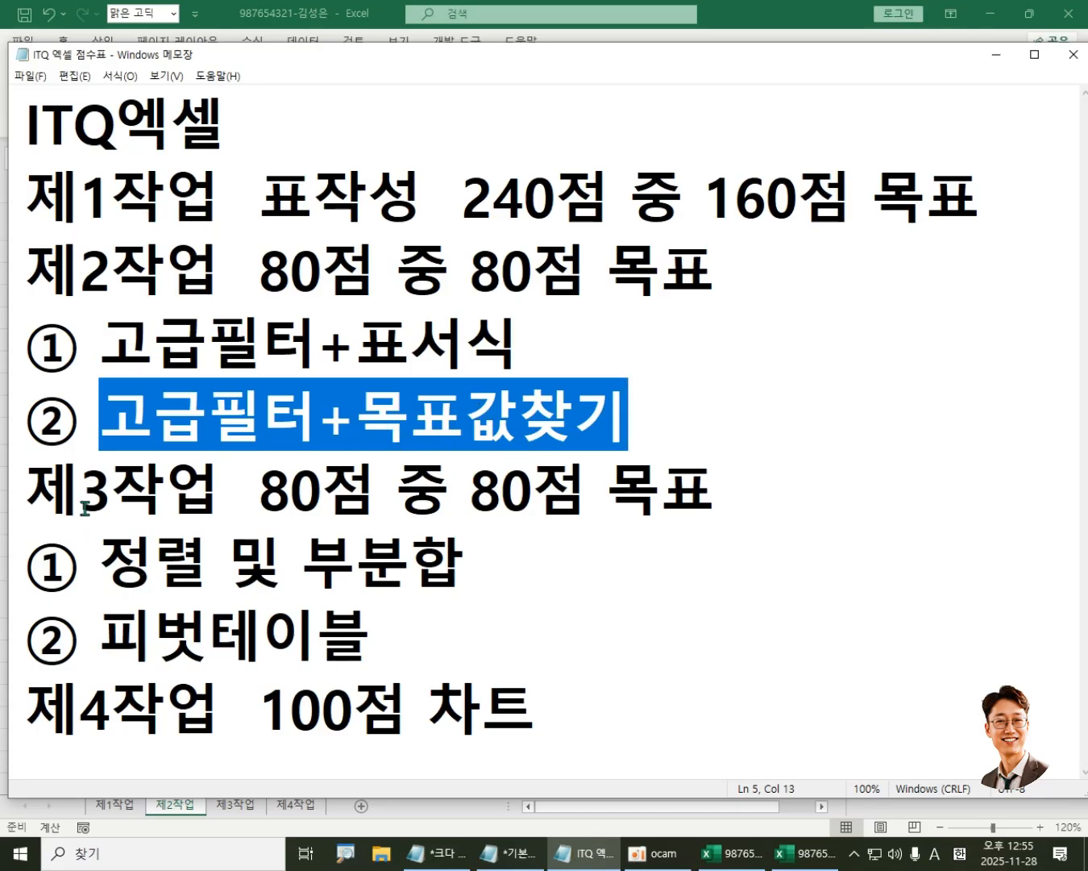
left_click_drag(101, 566, 489, 567)
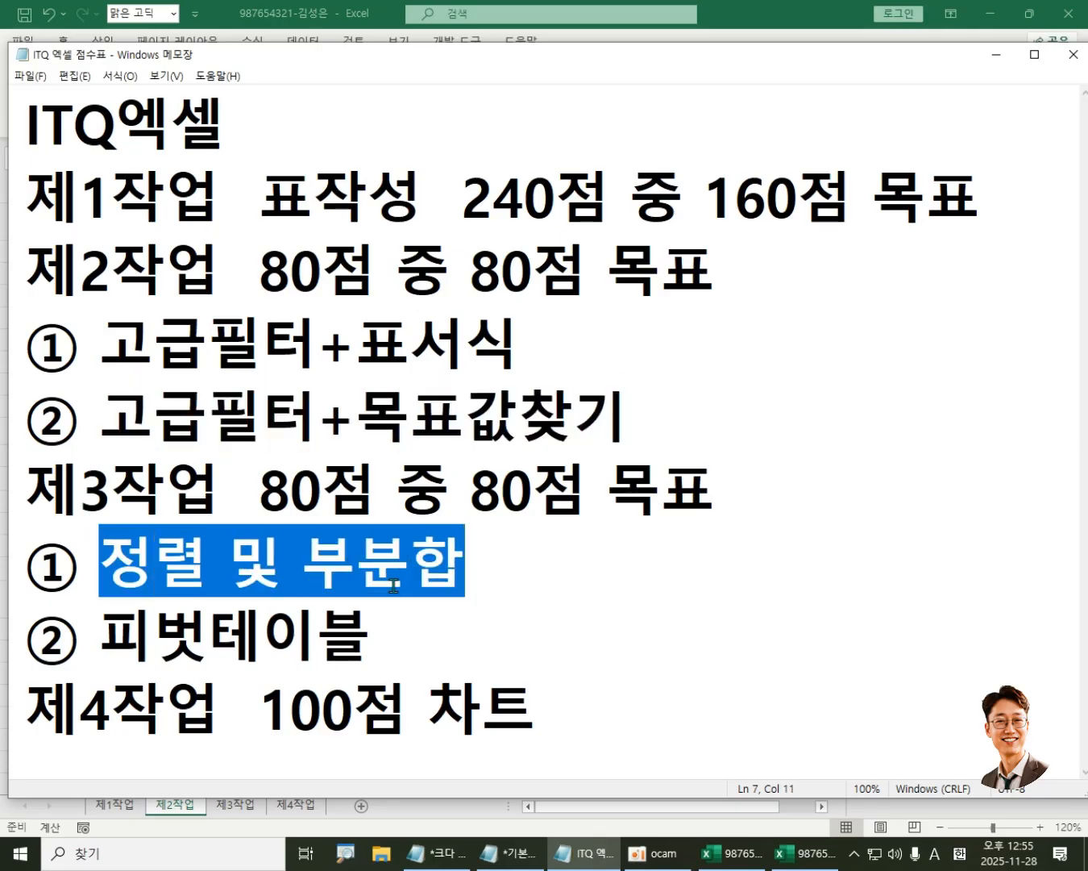
left_click_drag(30, 704, 668, 685)
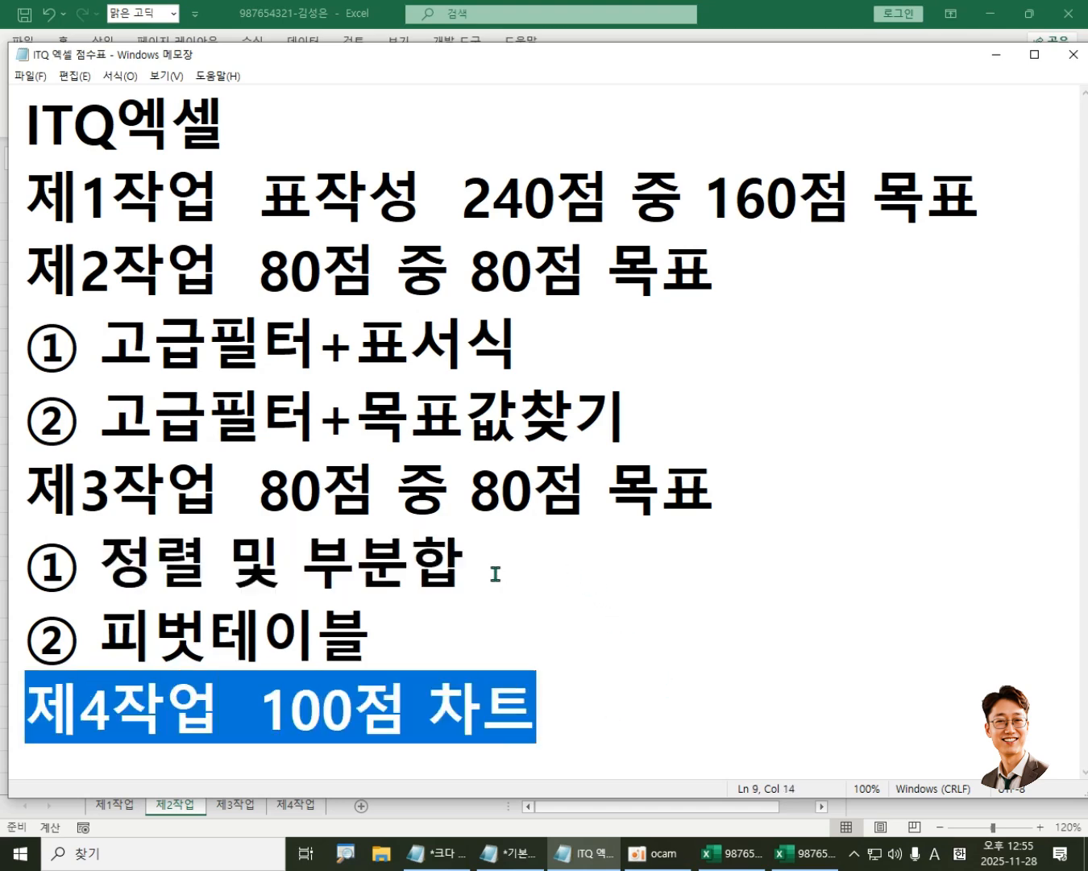
left_click_drag(495, 574, 101, 569)
left_click_drag(518, 342, 194, 341)
left_click_drag(545, 196, 526, 197)
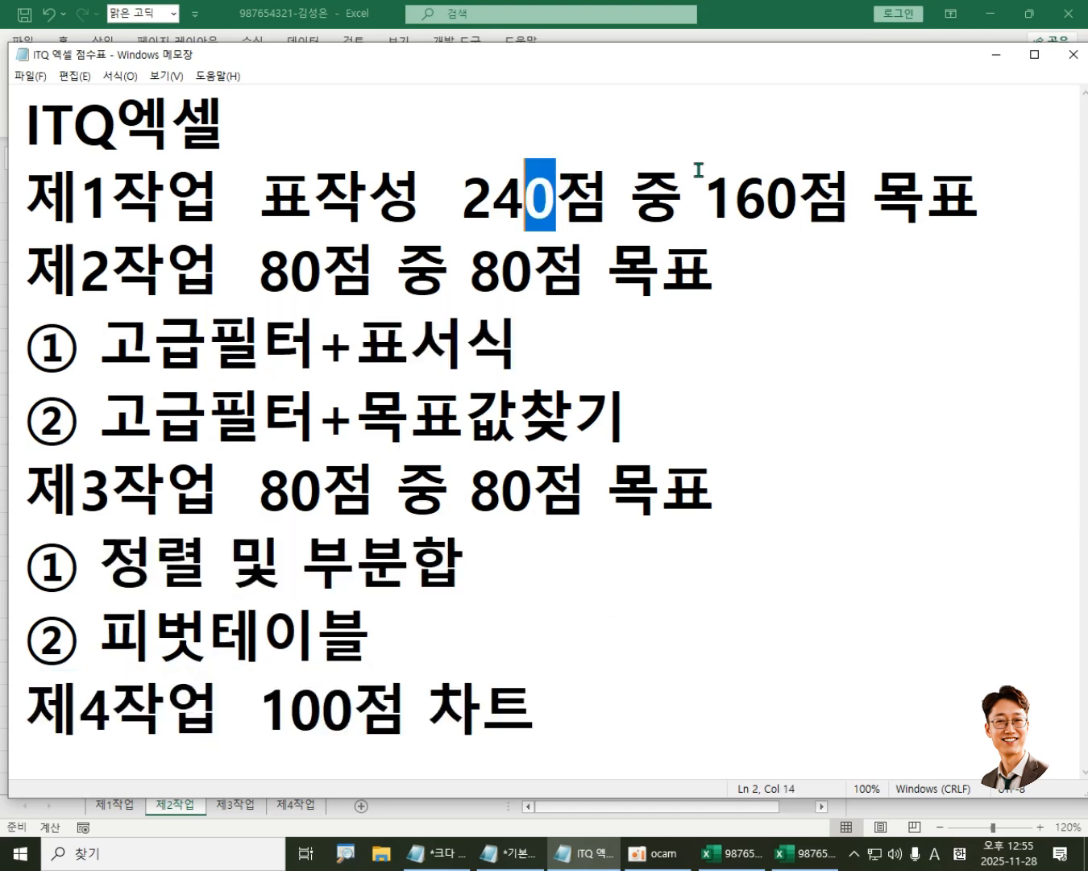
left_click(804, 12)
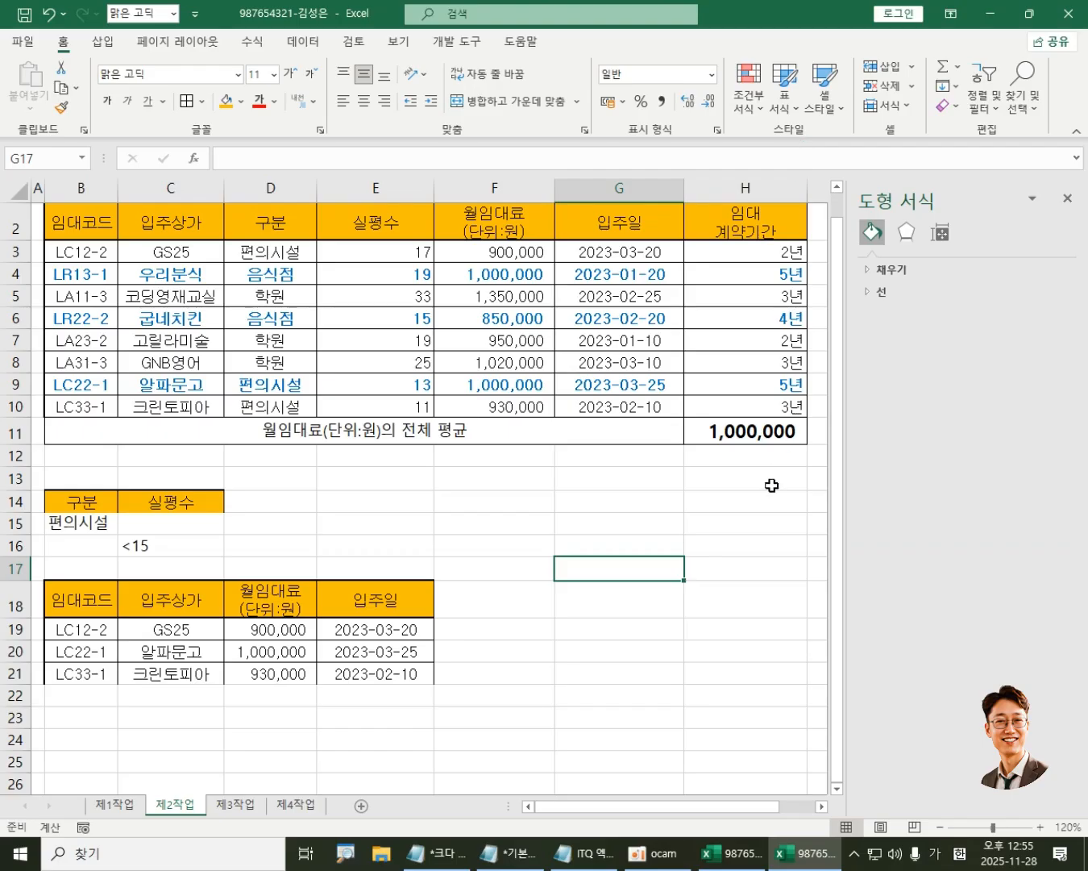
Step: Close the shape formatting pane and go to the 제1작업 sheet, clearing the multi-column selection in the table
left_click(1067, 197)
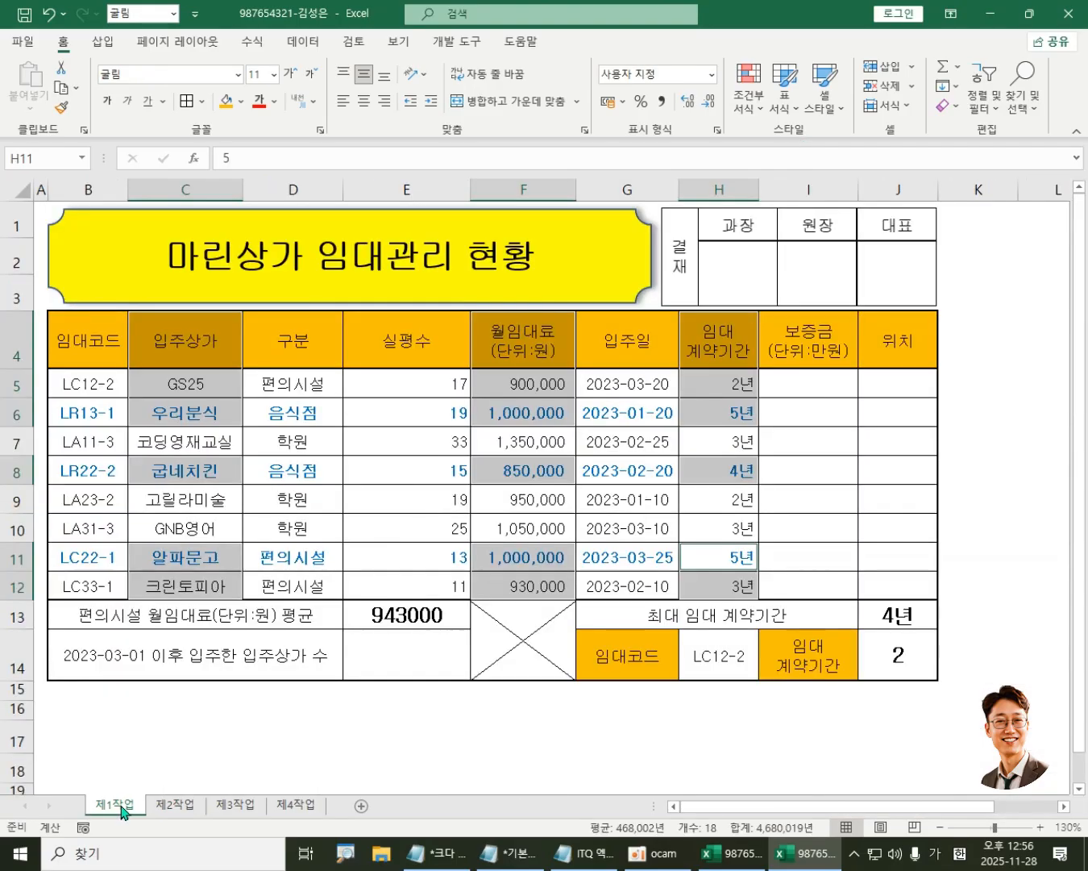
left_click(125, 809)
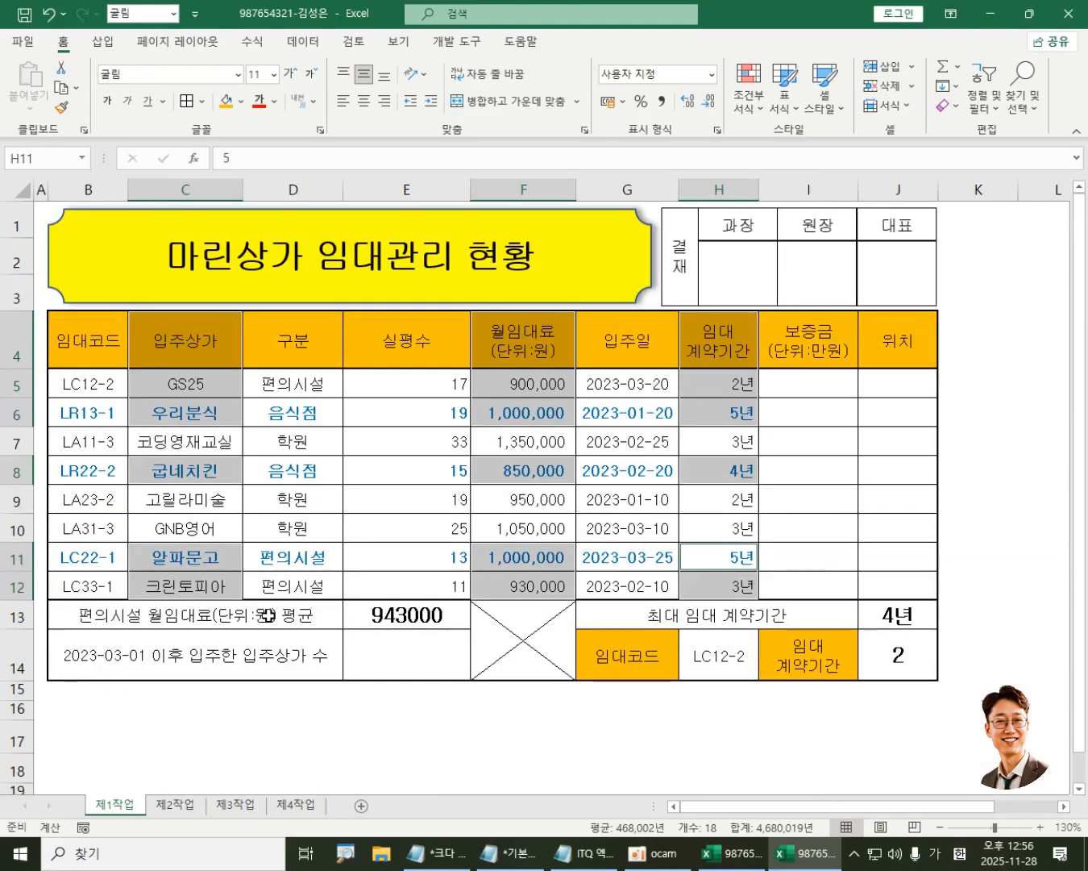
left_click(446, 443)
left_click(347, 495)
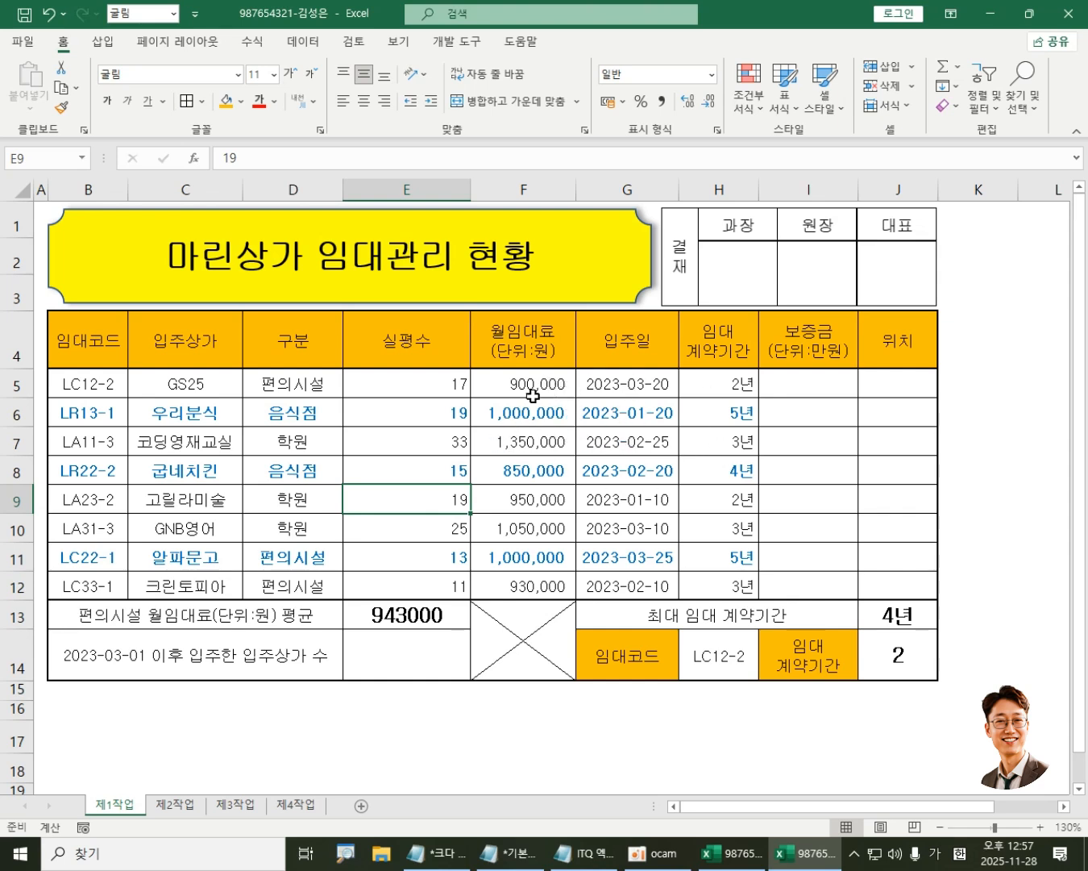
Step: Apply blue solid-fill data bars as conditional formatting to the 월임대료 values in F5:F12
left_click_drag(549, 378, 547, 585)
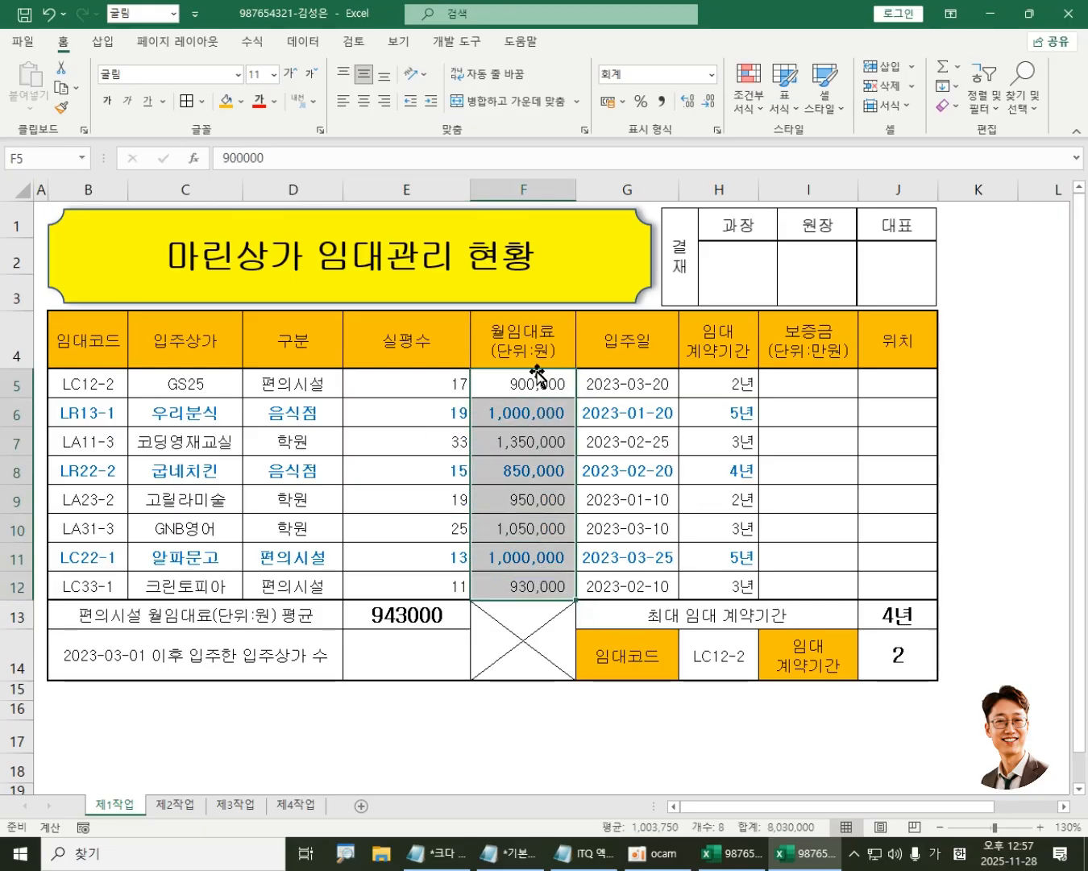
left_click_drag(534, 375, 530, 584)
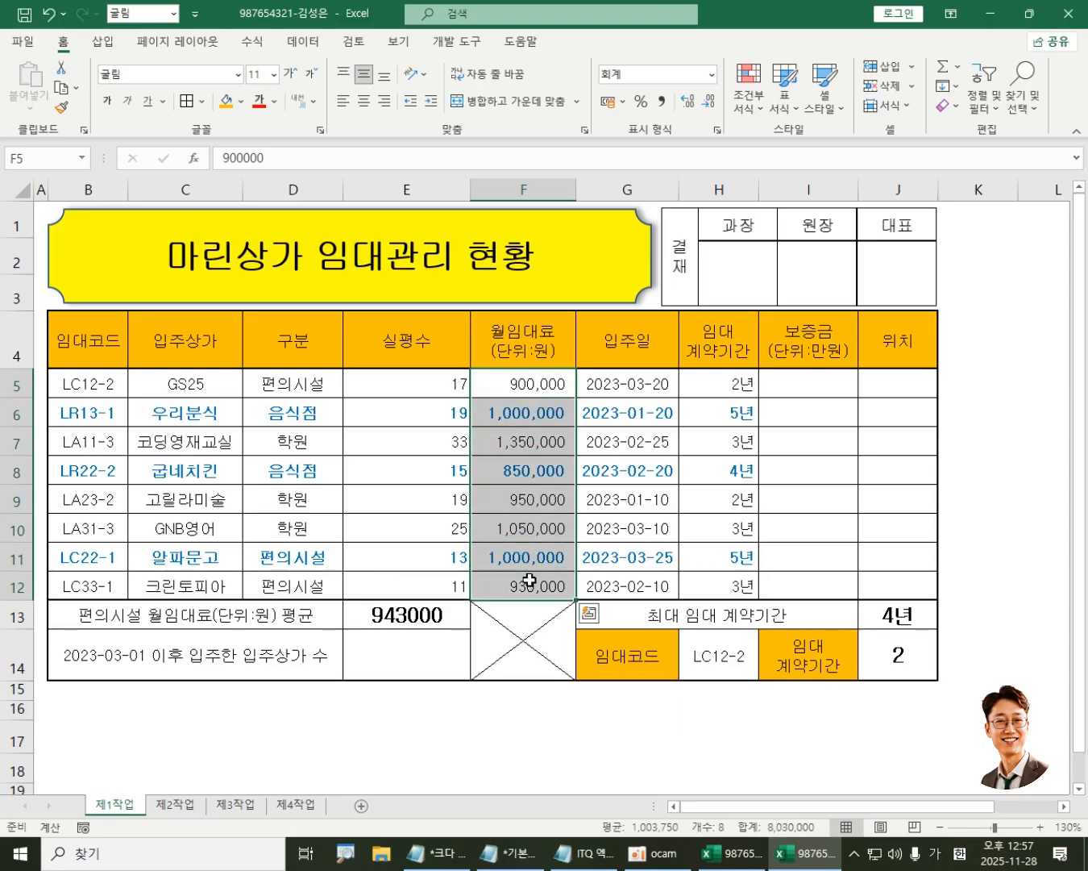
left_click(755, 106)
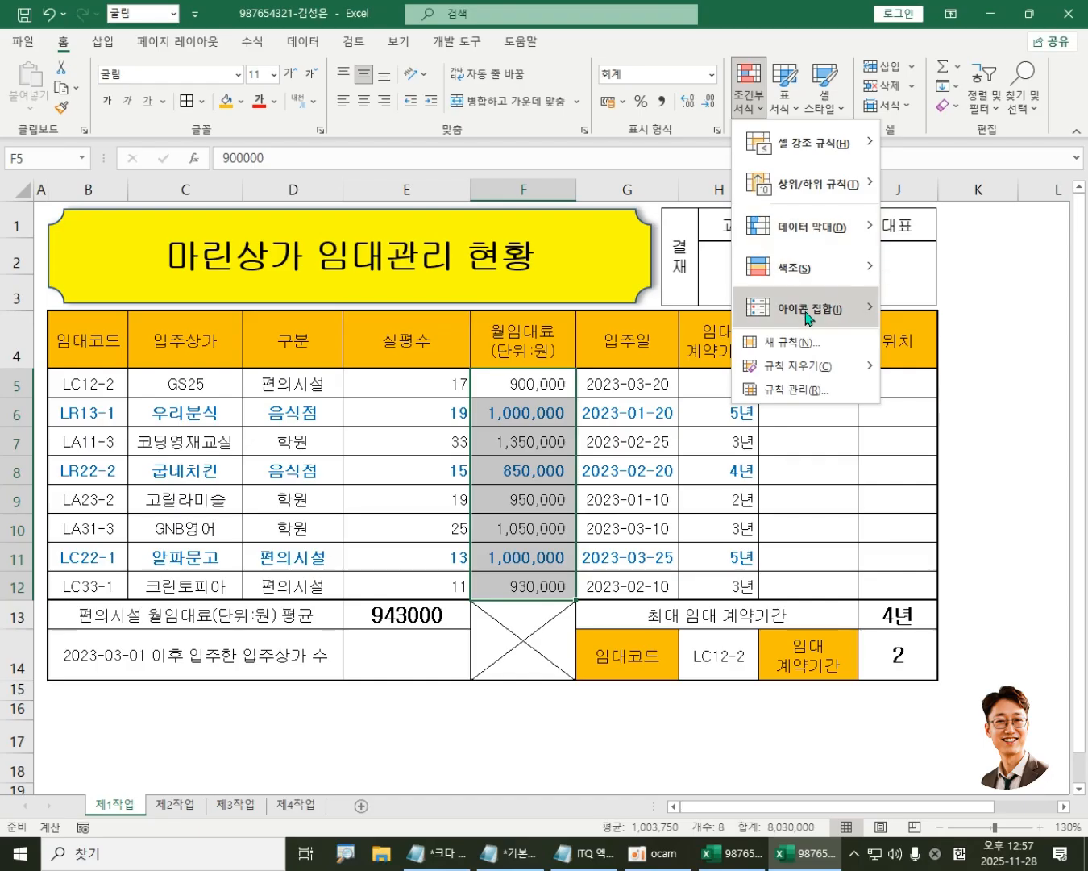
mouse_move(807, 299)
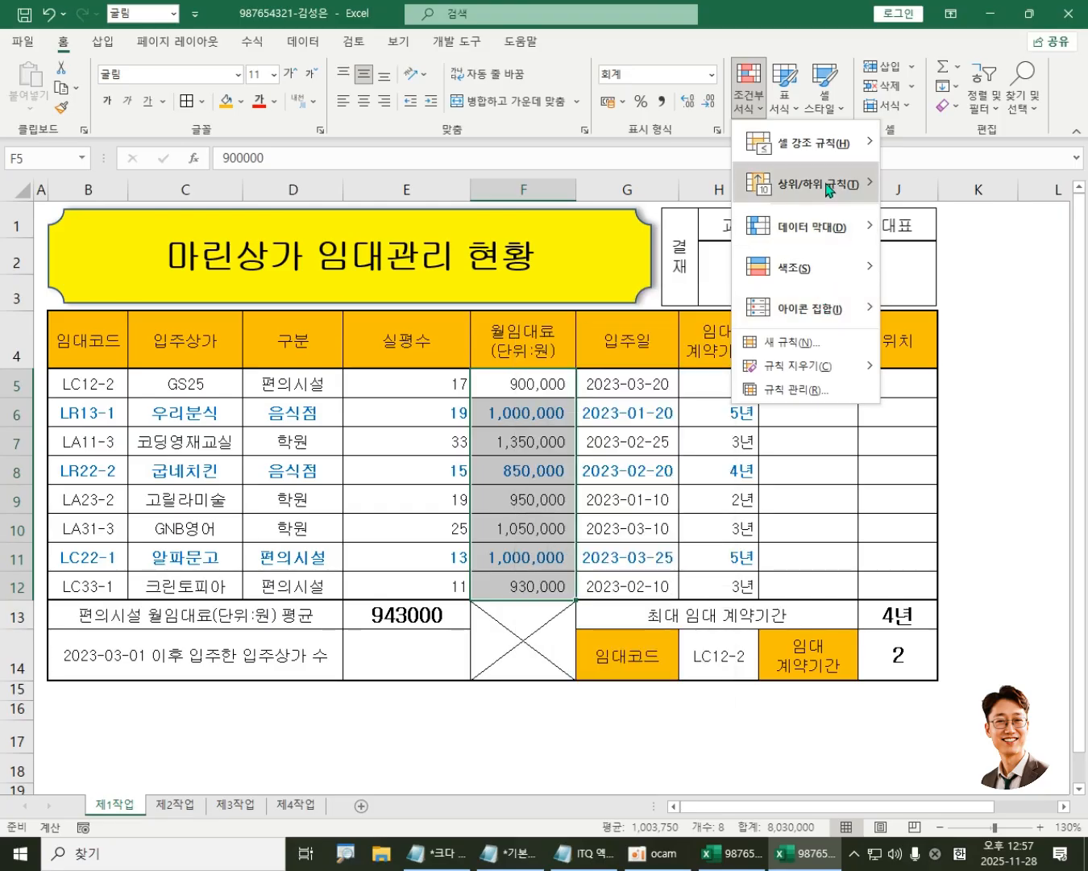
mouse_move(836, 146)
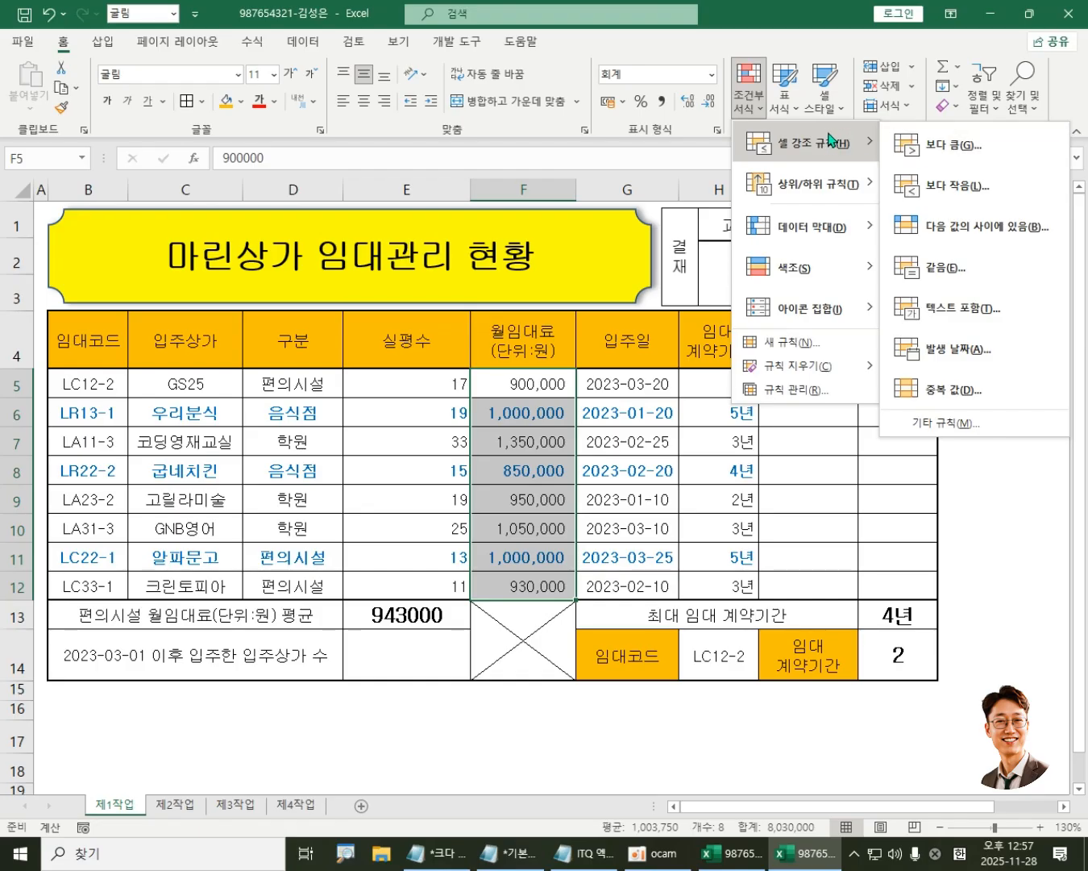
mouse_move(841, 236)
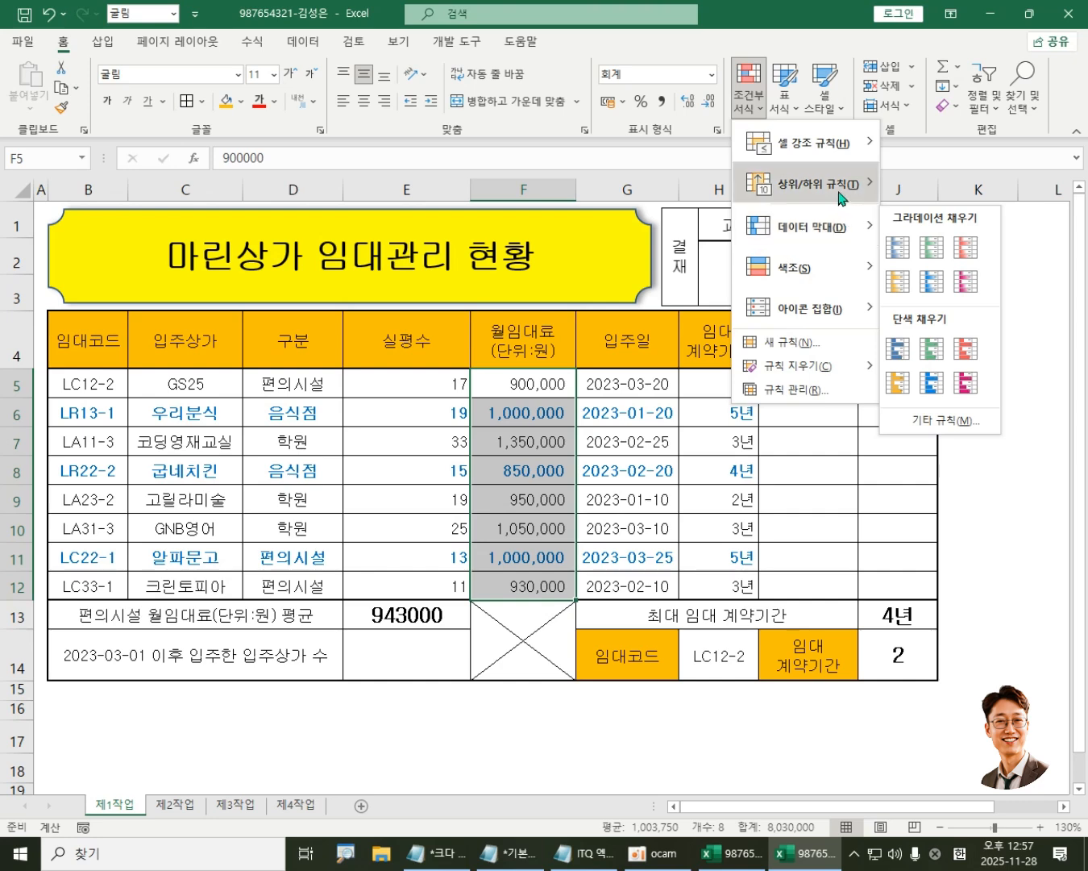
mouse_move(842, 195)
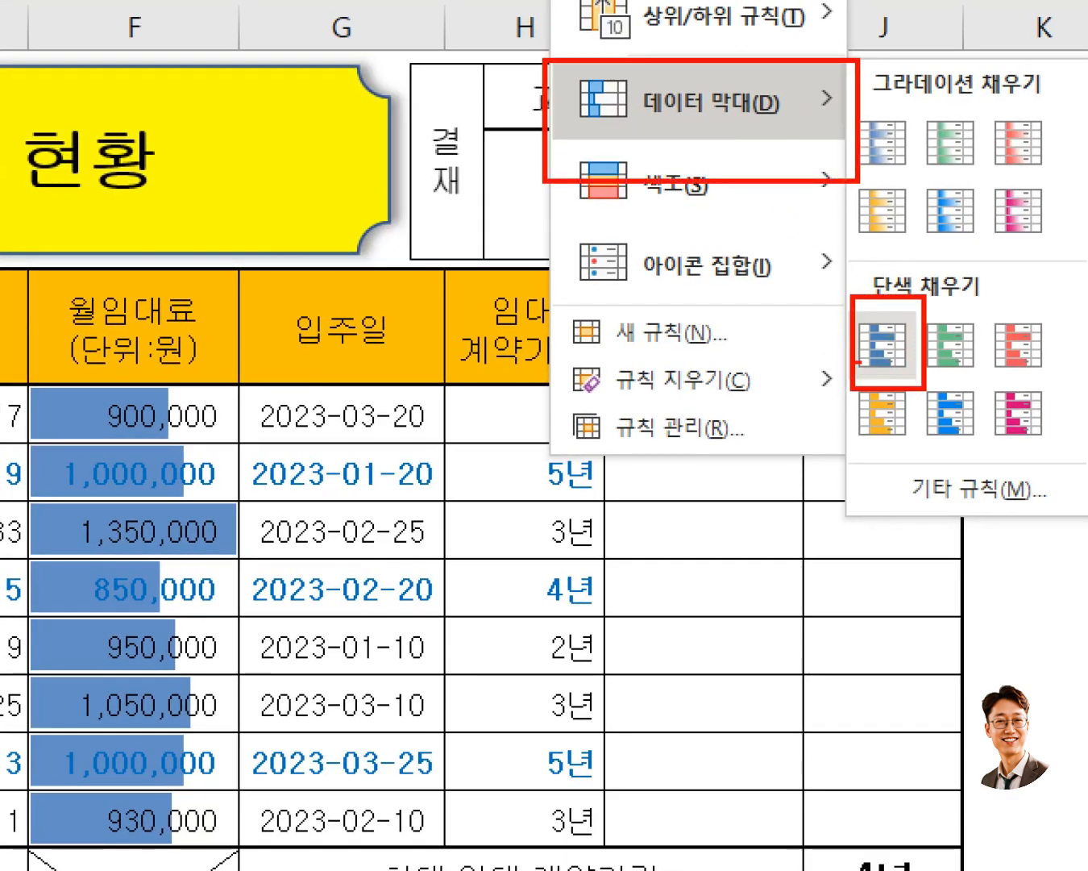
key("Escape")
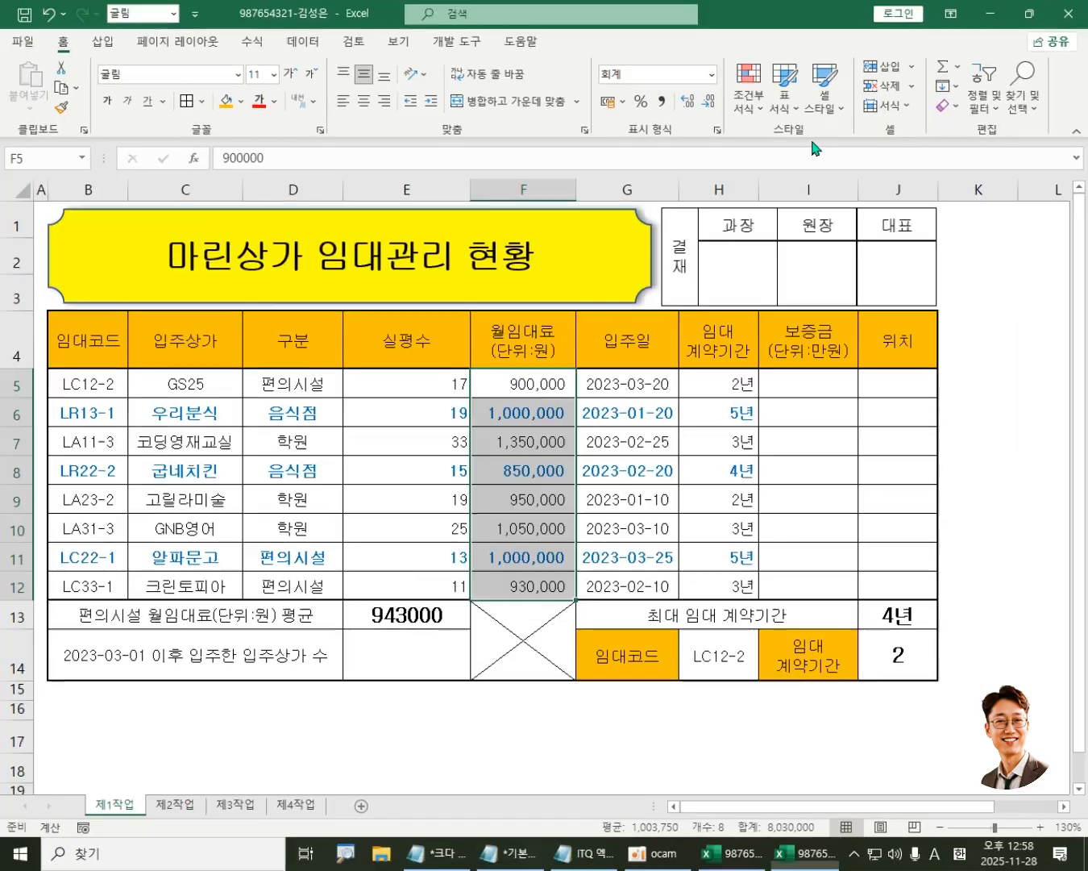
left_click(756, 107)
mouse_move(795, 225)
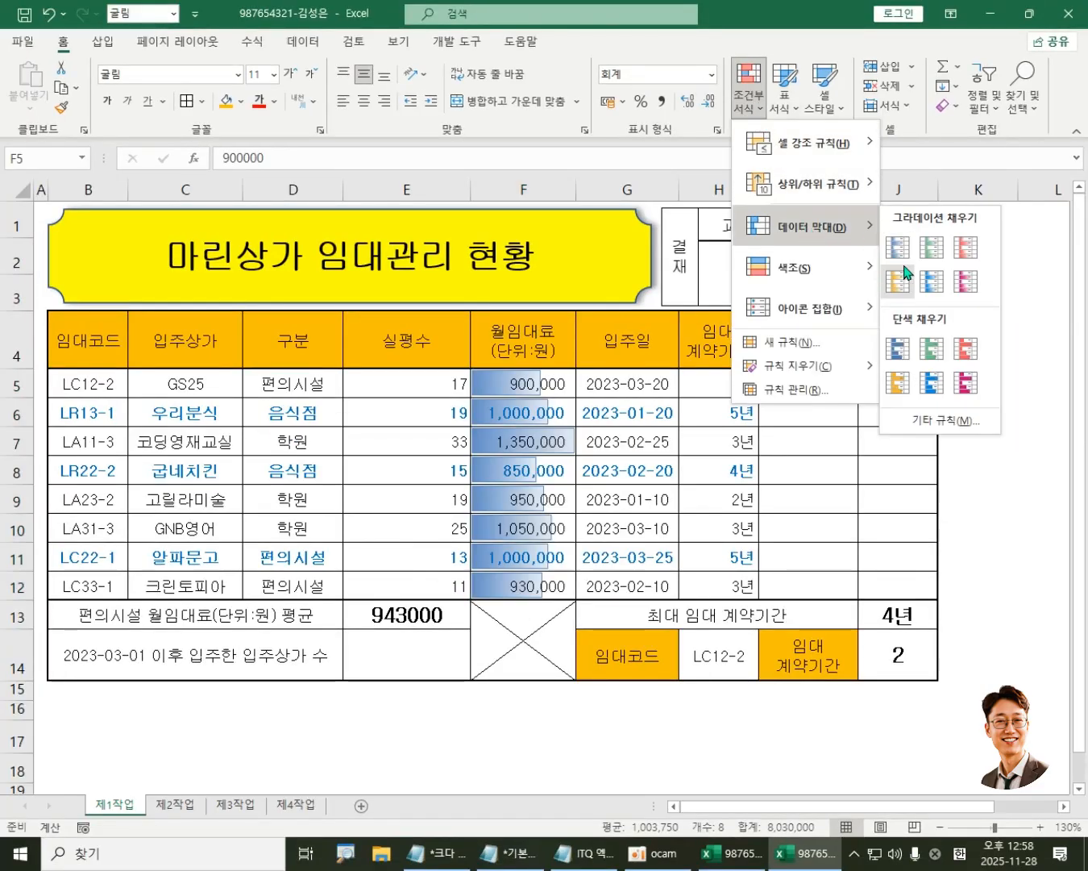
left_click(890, 352)
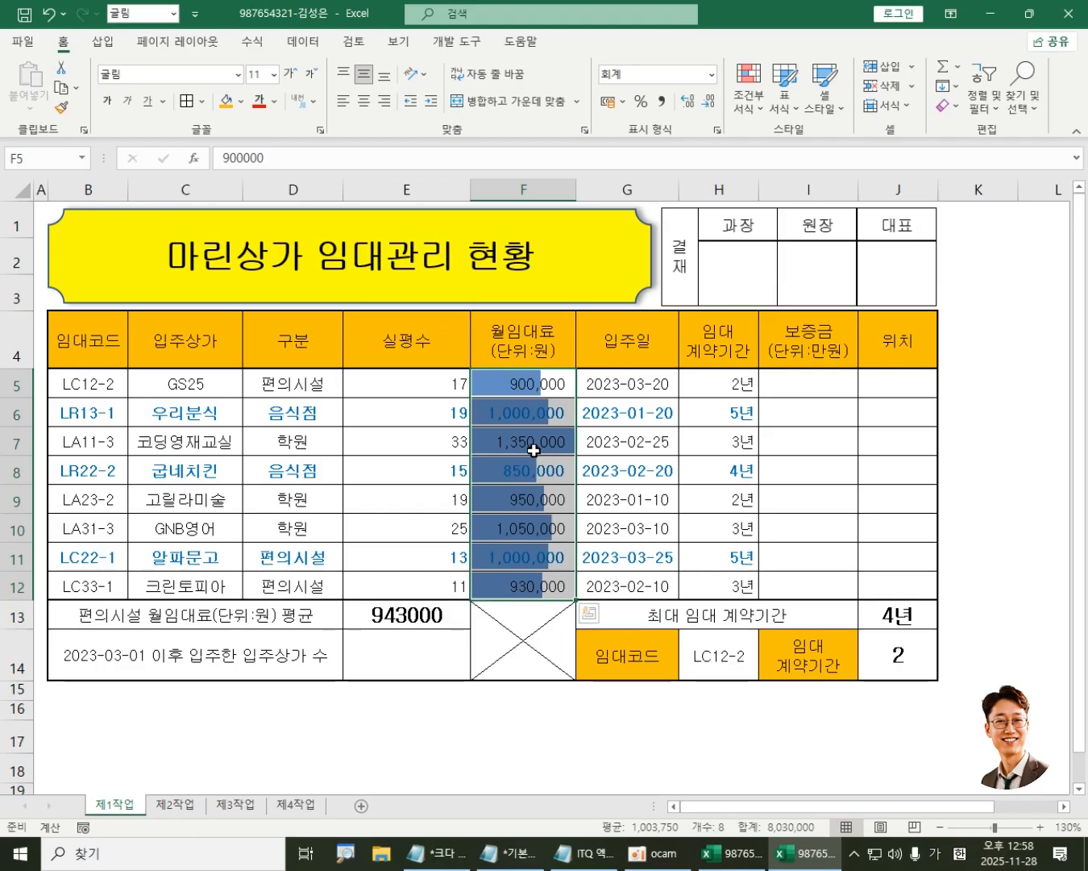
Step: Open the data-bar rule for F5:F12 for editing from the conditional formatting rules manager
left_click(755, 108)
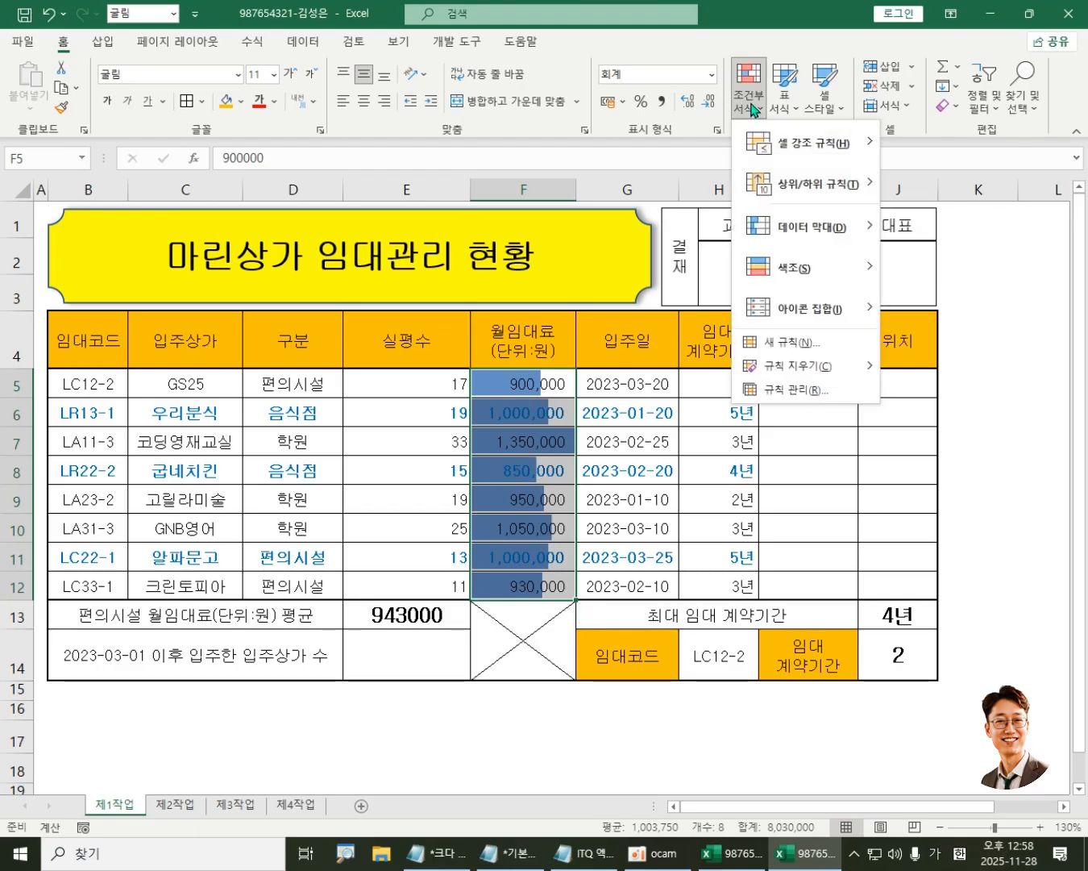
left_click(794, 397)
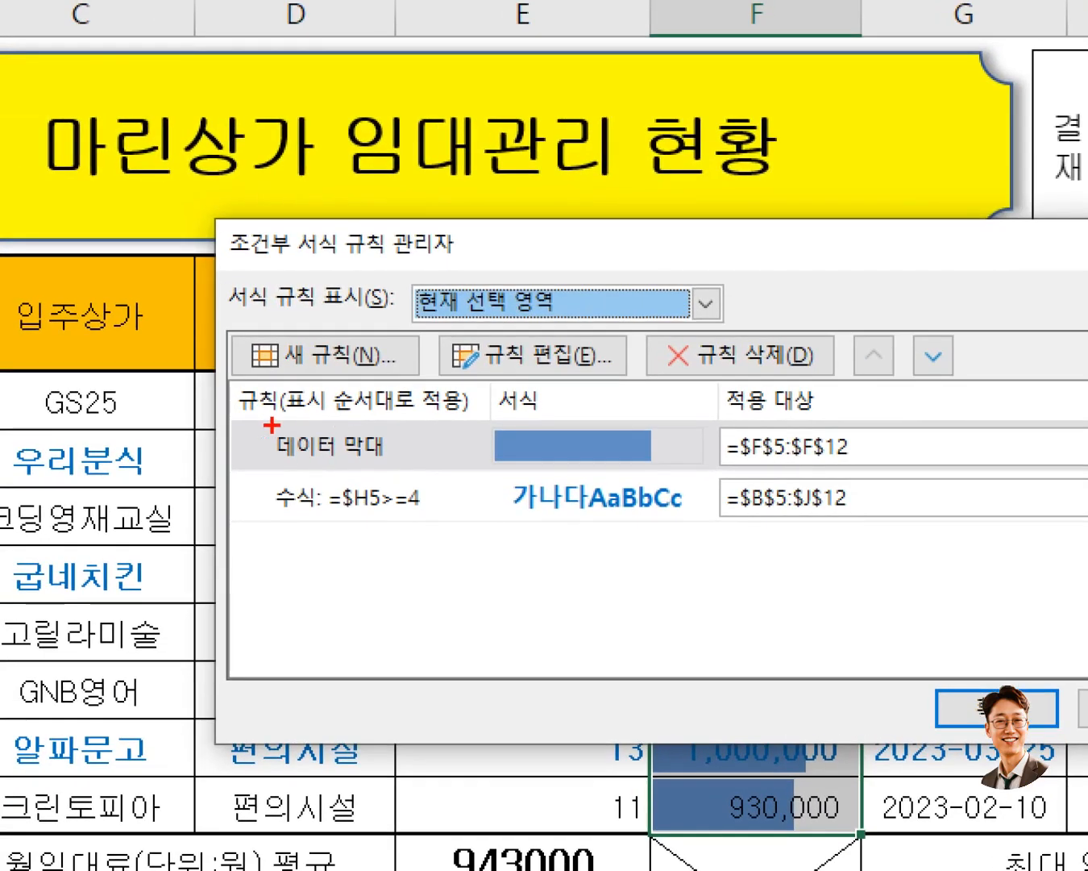
left_click_drag(270, 389, 430, 425)
left_click_drag(573, 484, 1033, 478)
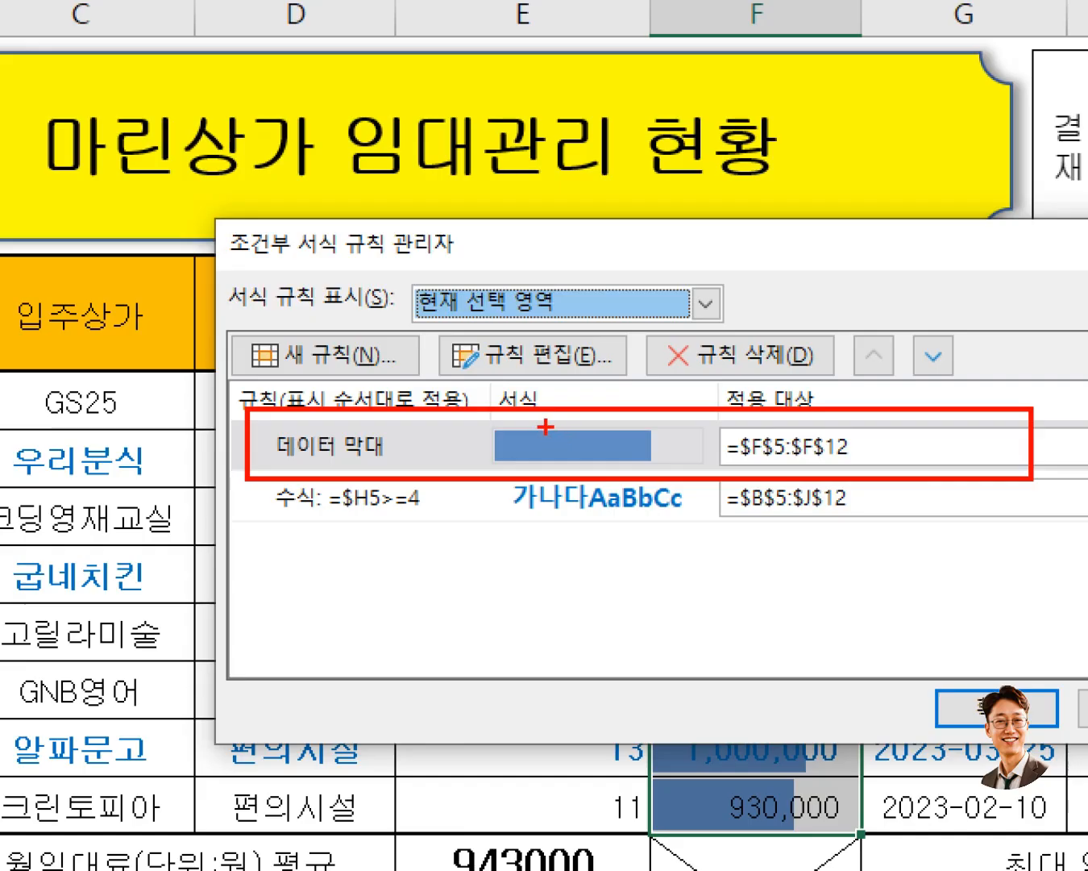
key("Escape")
left_click(419, 407)
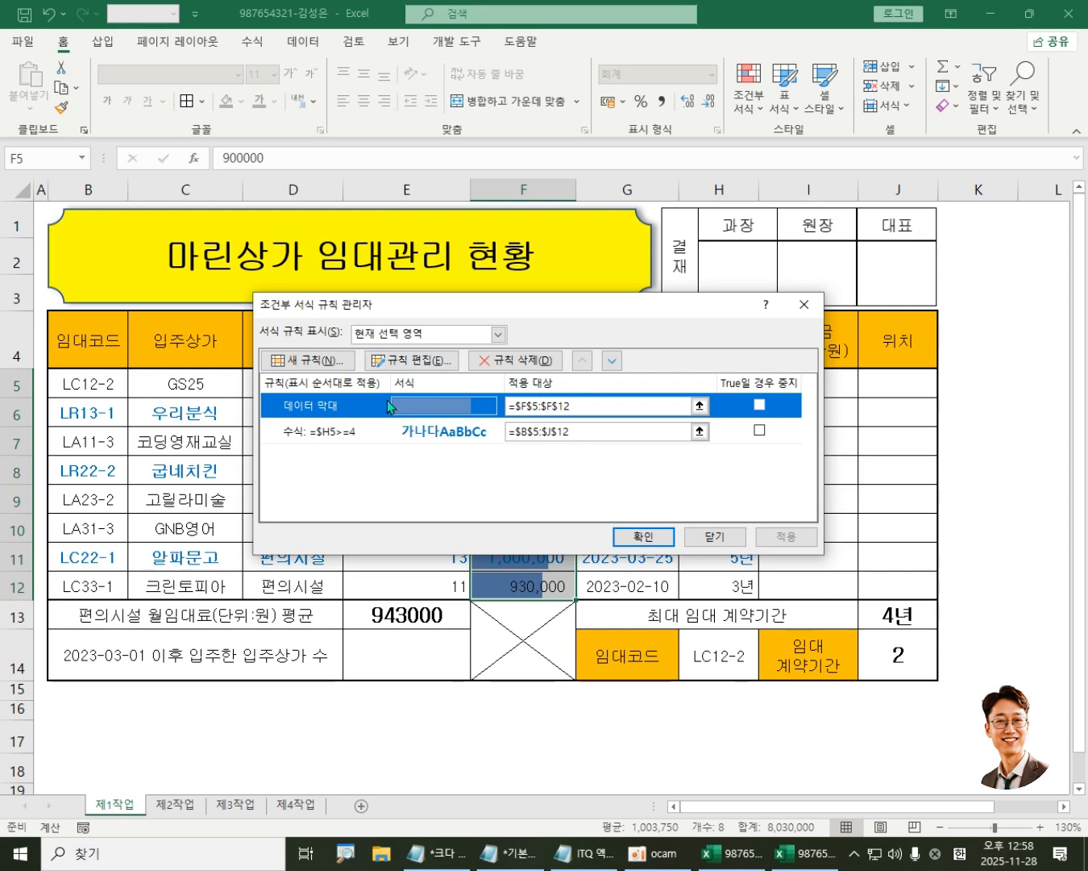
left_click(430, 364)
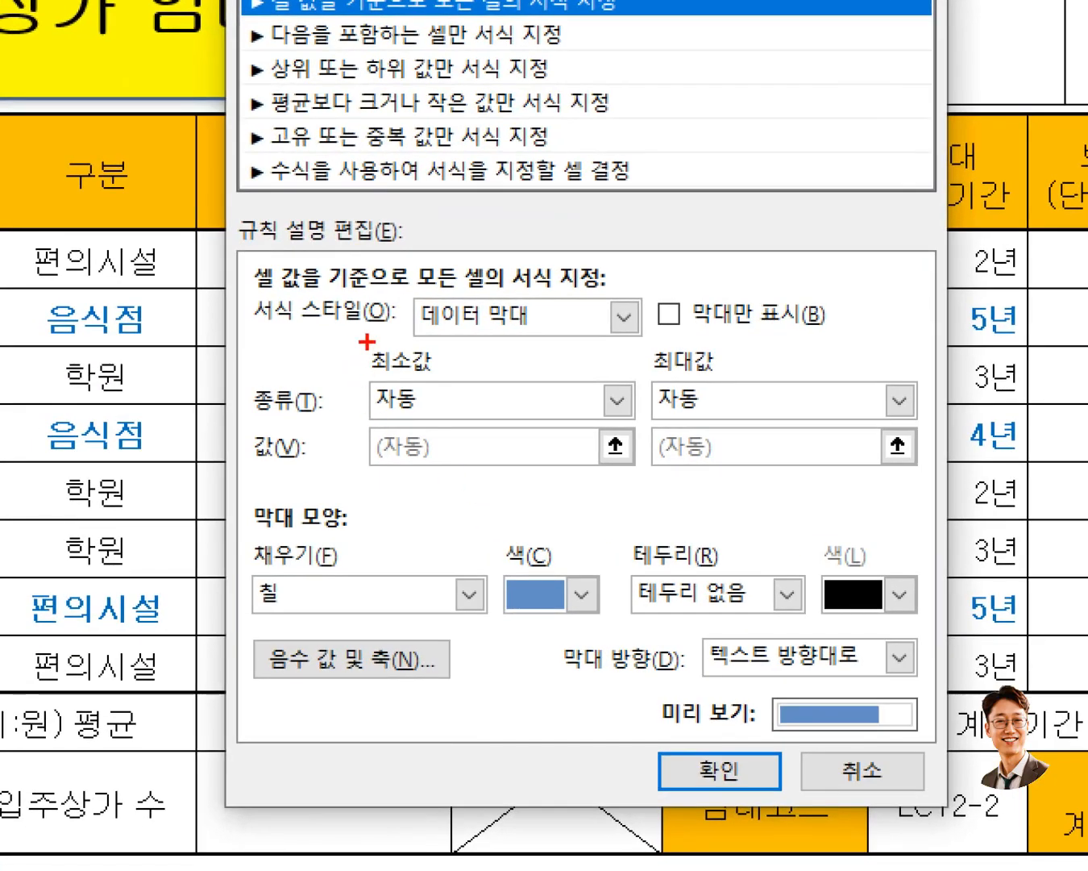
Step: Set the data-bar rule's minimum type to 최소값 and its maximum type to 최대값
left_click_drag(364, 377, 471, 424)
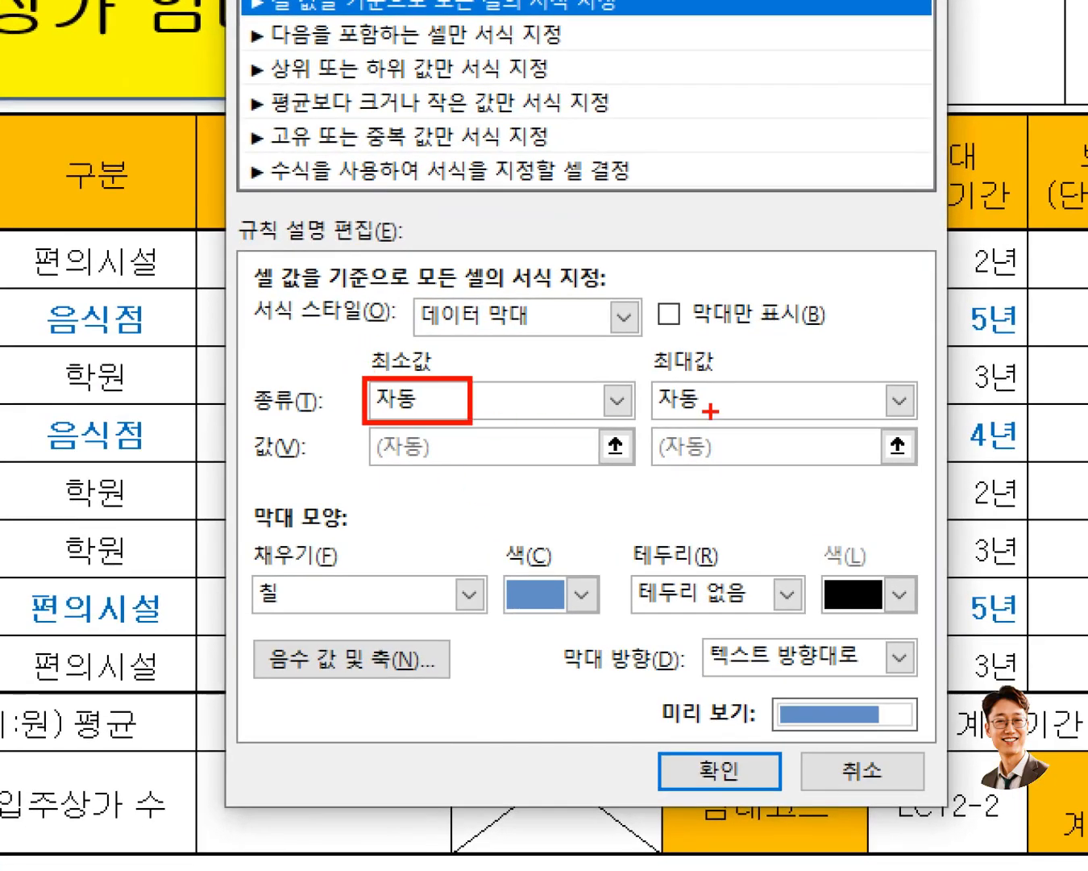
mouse_move(659, 343)
left_mouse_down()
mouse_move(676, 367)
mouse_move(731, 378)
left_mouse_up()
left_click_drag(660, 383, 750, 428)
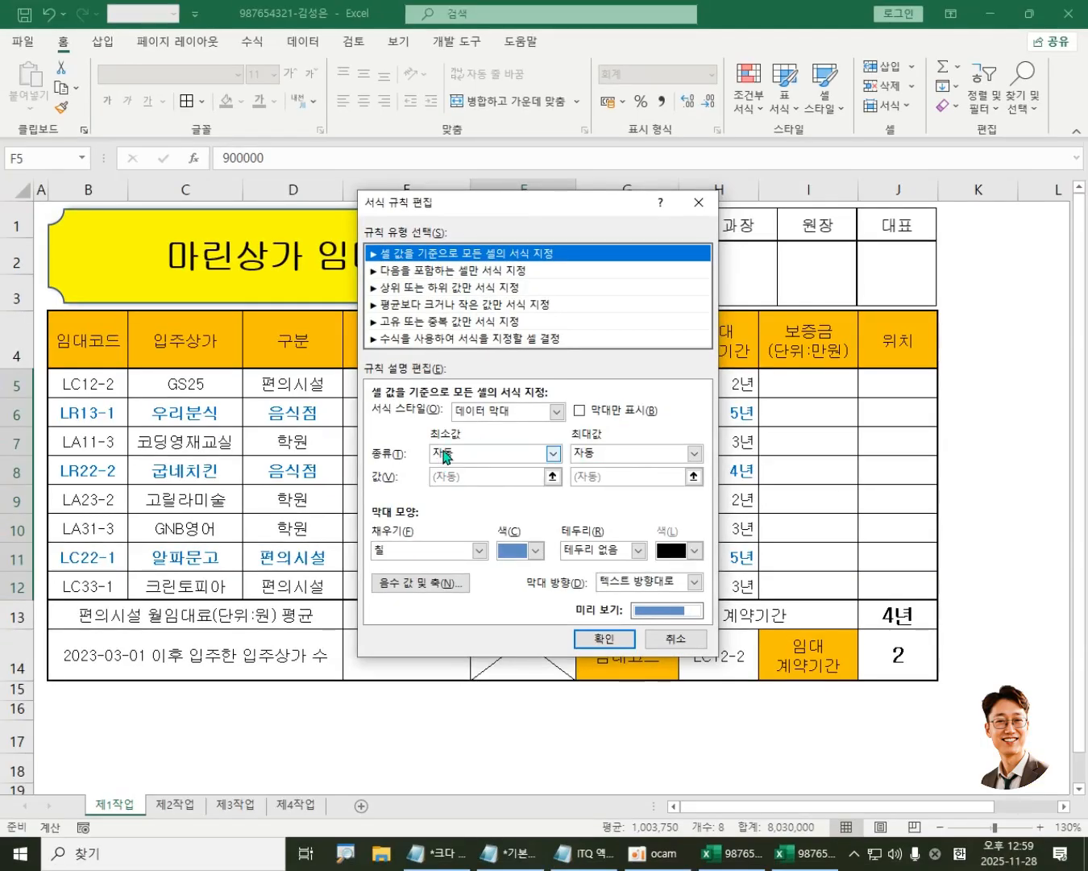
left_click(405, 403)
left_click(458, 472)
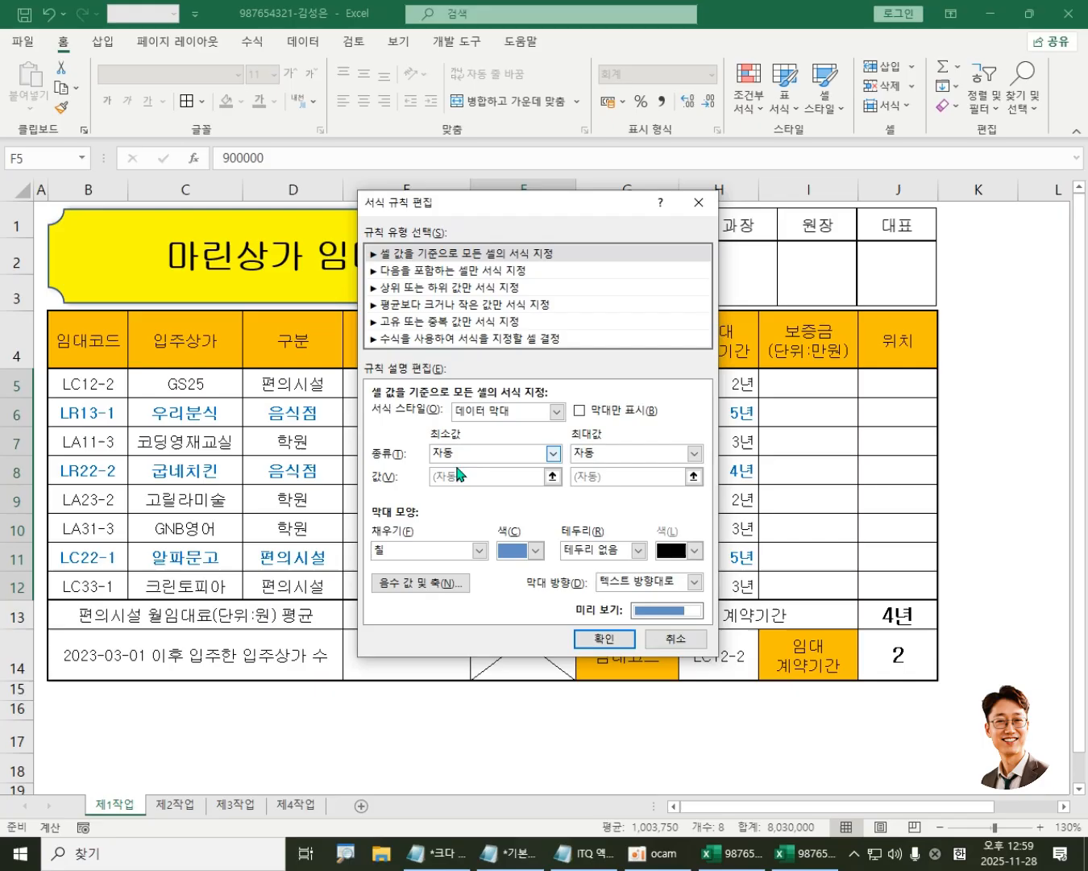
left_click(594, 455)
left_click(602, 475)
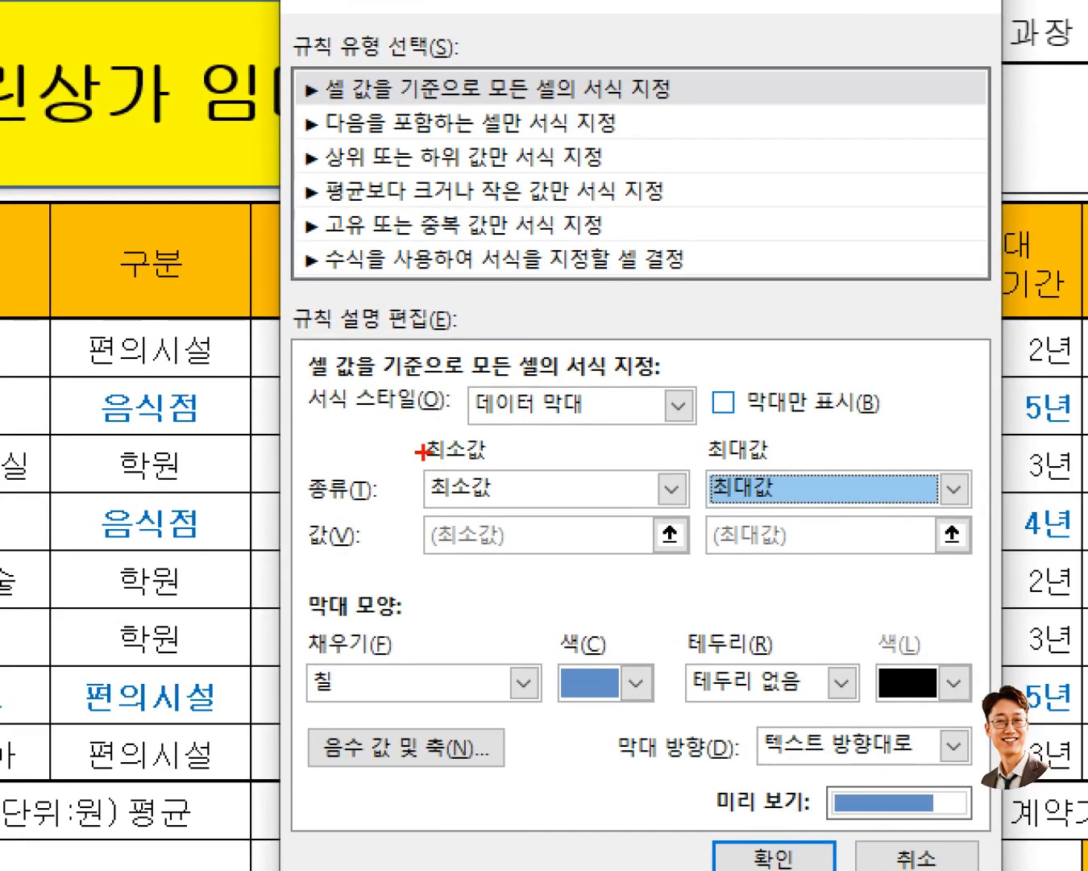
left_click_drag(421, 423, 518, 469)
left_click_drag(690, 428, 799, 522)
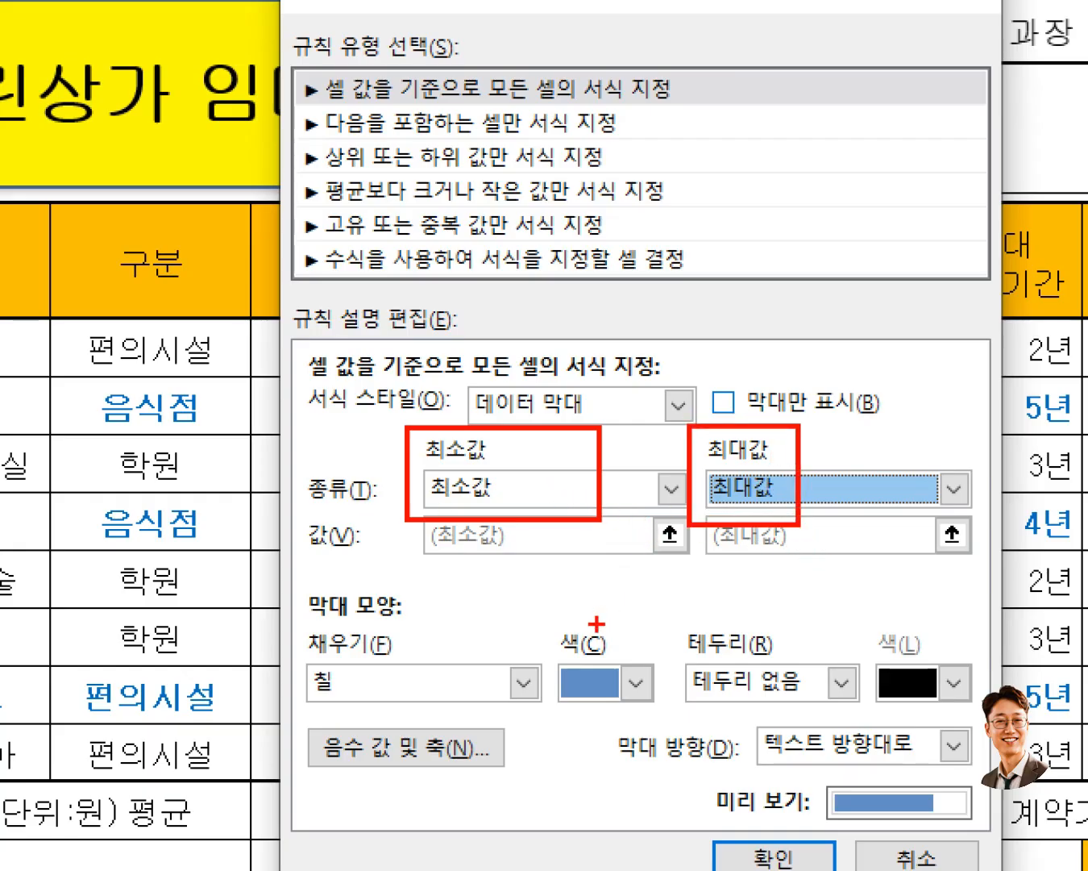
key("Escape")
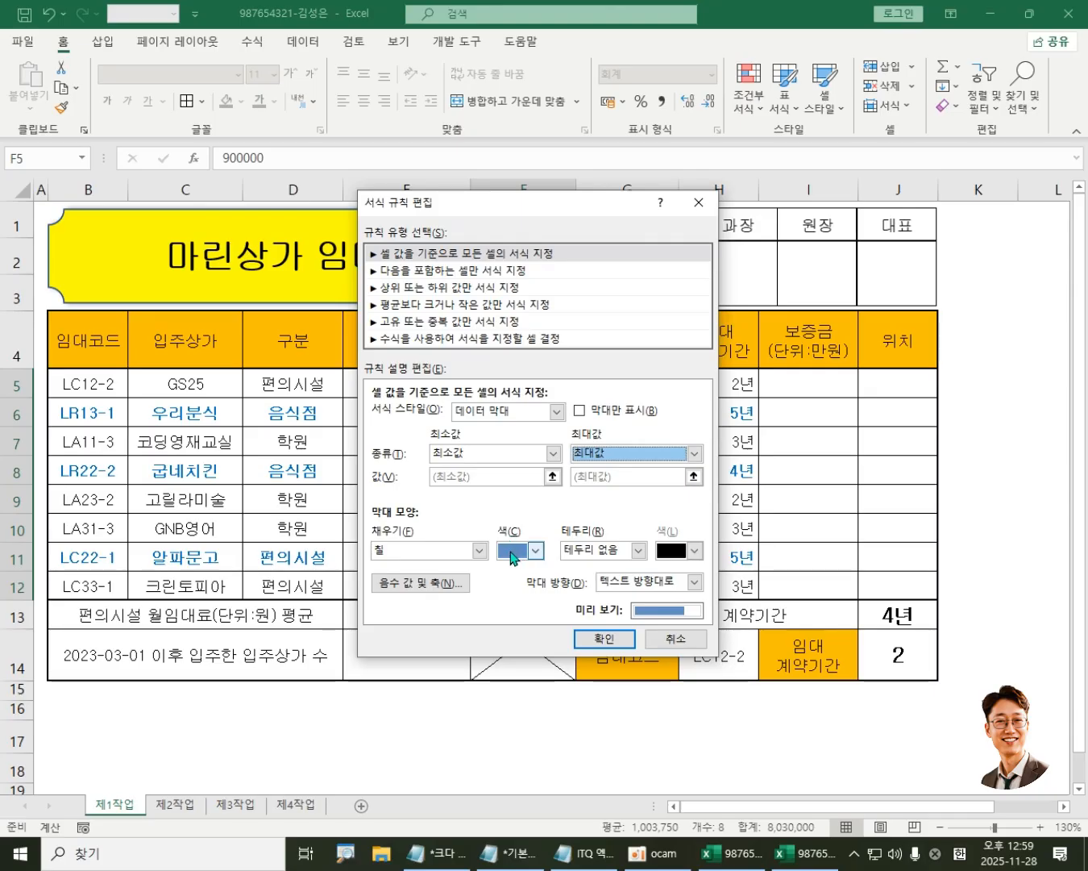
Step: Set the data-bar color to standard blue and apply the edited rule to F5:F12
left_click(534, 550)
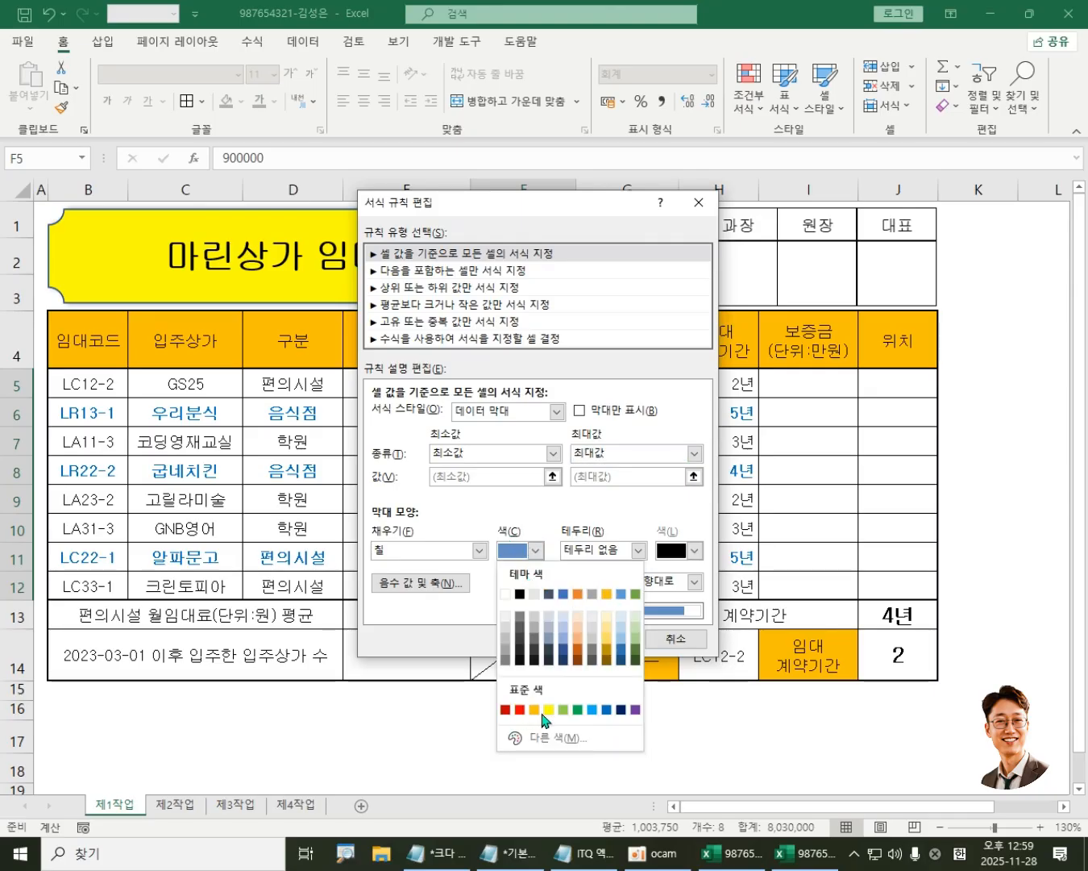
left_click(606, 709)
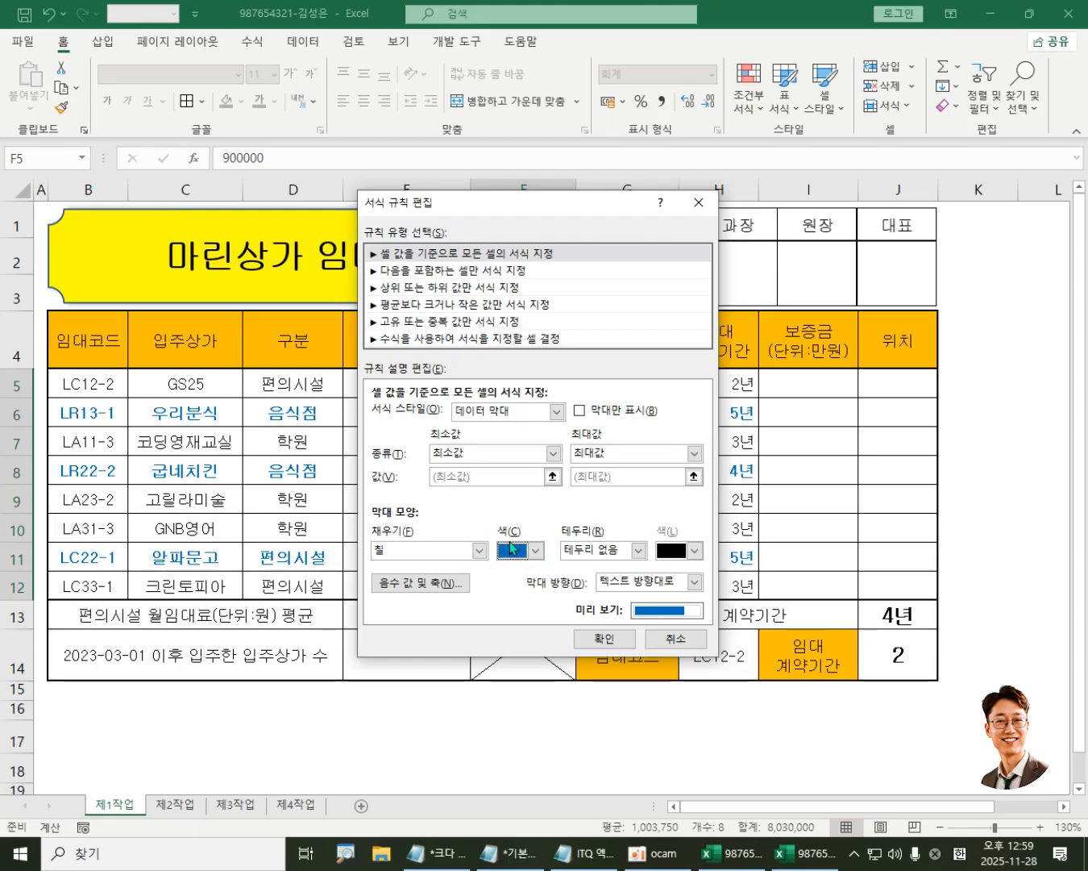
left_click(616, 641)
left_click(645, 537)
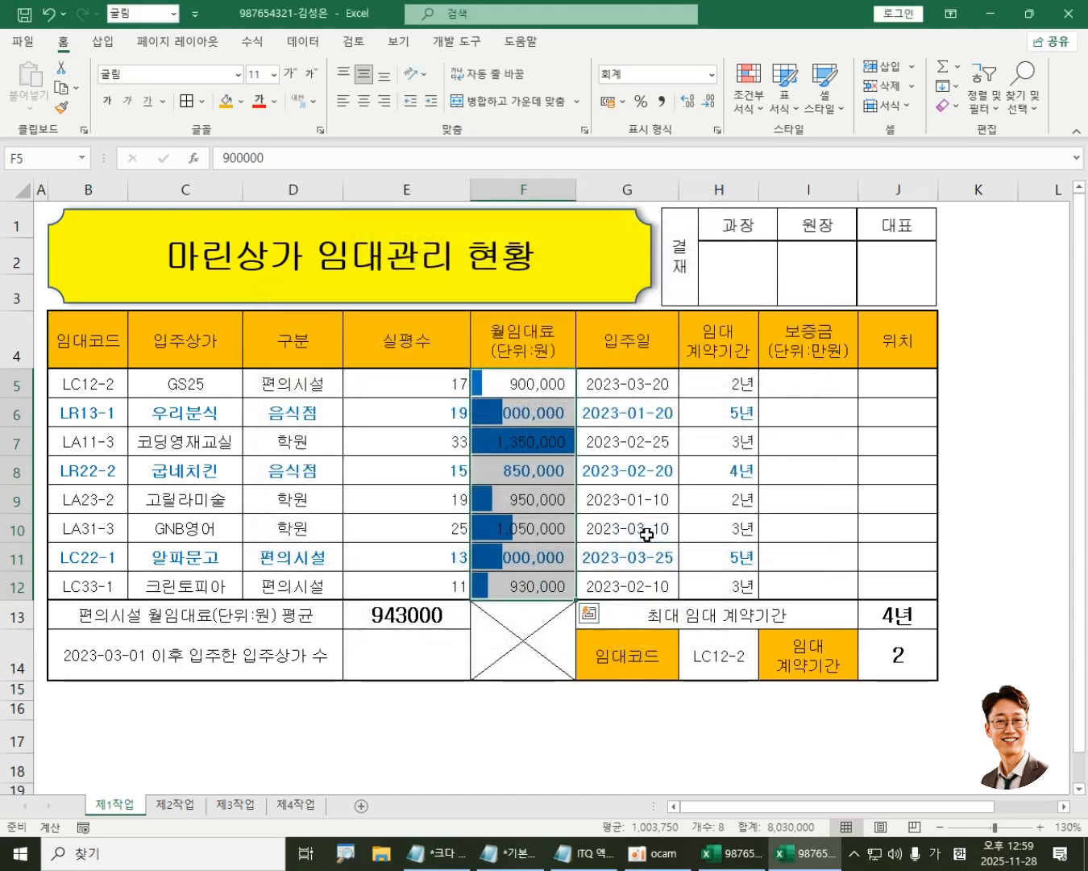
left_click(635, 537)
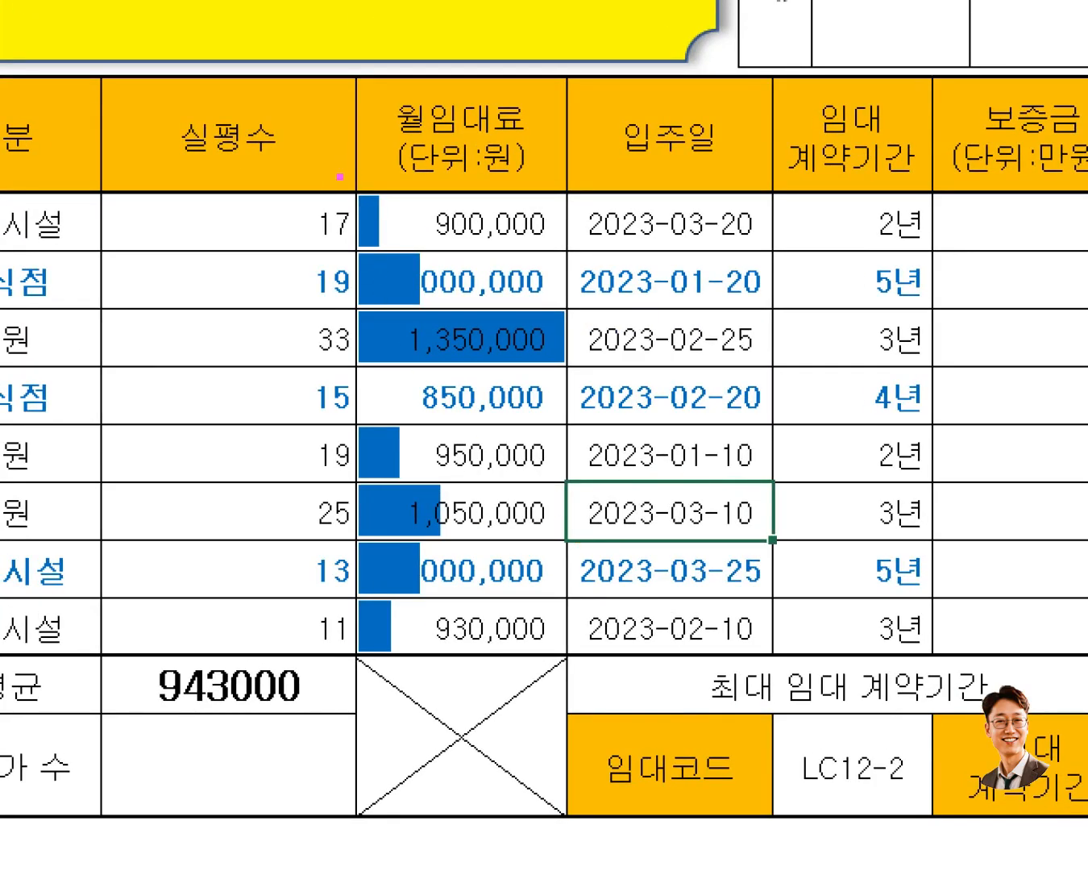
Step: Examine the data bars across the 월임대료 values in the 제1작업 table
mouse_move(340, 176)
left_mouse_down()
mouse_move(612, 710)
mouse_move(583, 670)
left_mouse_up()
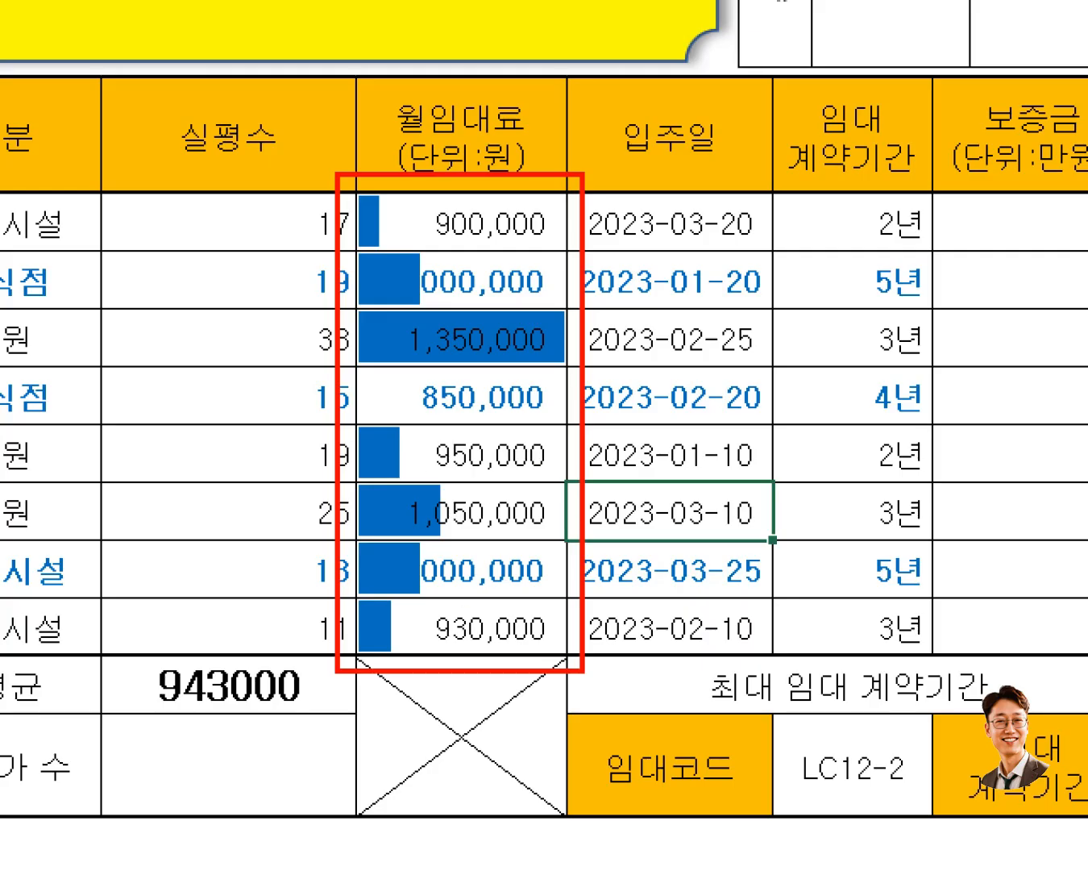
left_click_drag(427, 183, 412, 644)
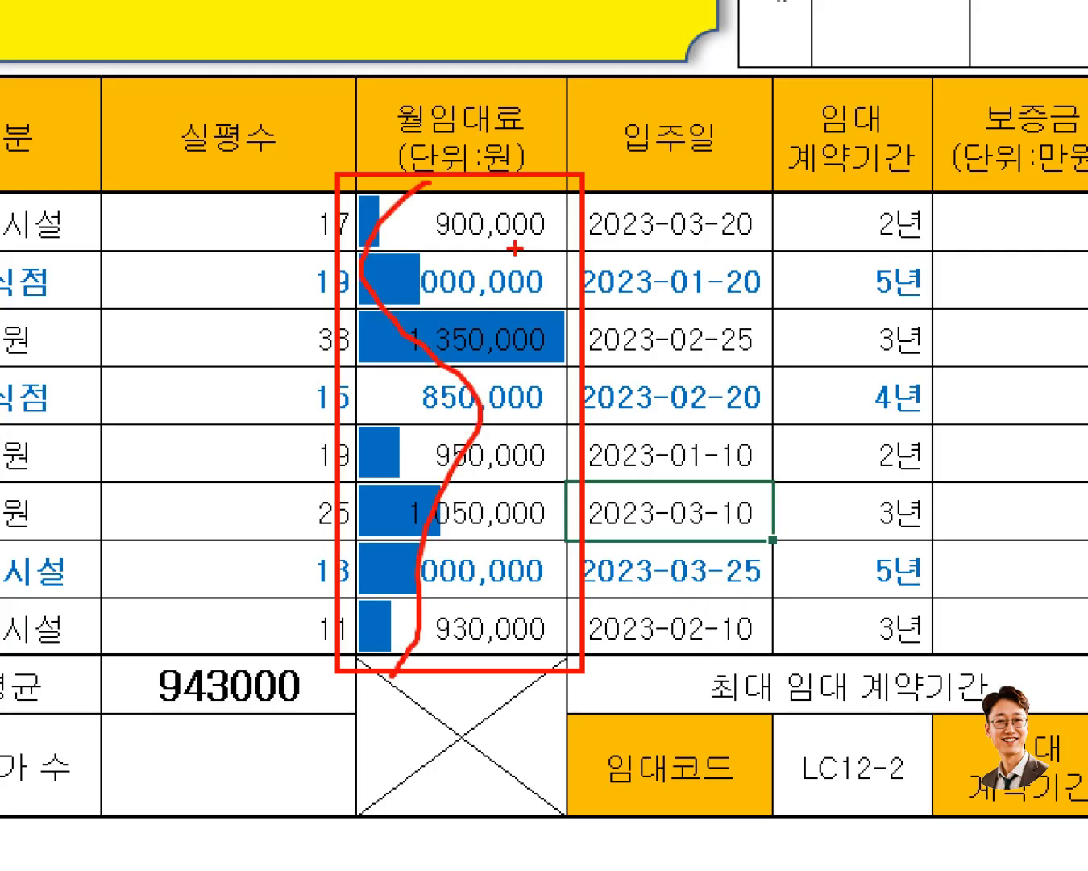
mouse_move(454, 211)
left_mouse_down()
mouse_move(433, 254)
mouse_move(458, 637)
left_mouse_up()
mouse_move(554, 194)
left_mouse_down()
mouse_move(585, 342)
mouse_move(492, 691)
left_mouse_up()
mouse_move(412, 216)
left_mouse_down()
mouse_move(476, 574)
mouse_move(370, 371)
mouse_move(394, 736)
left_mouse_up()
key("Escape")
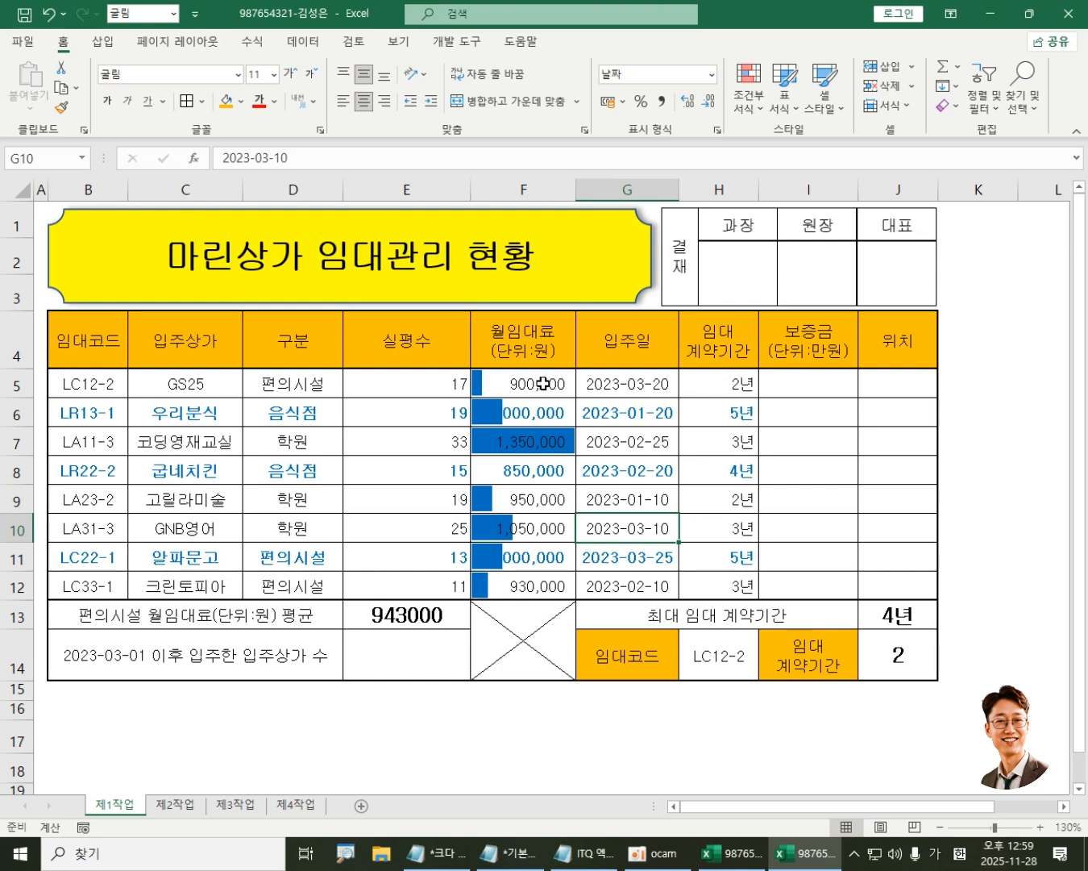
left_click(544, 384)
left_click(484, 528)
left_click_drag(81, 383, 912, 595)
left_click(637, 556)
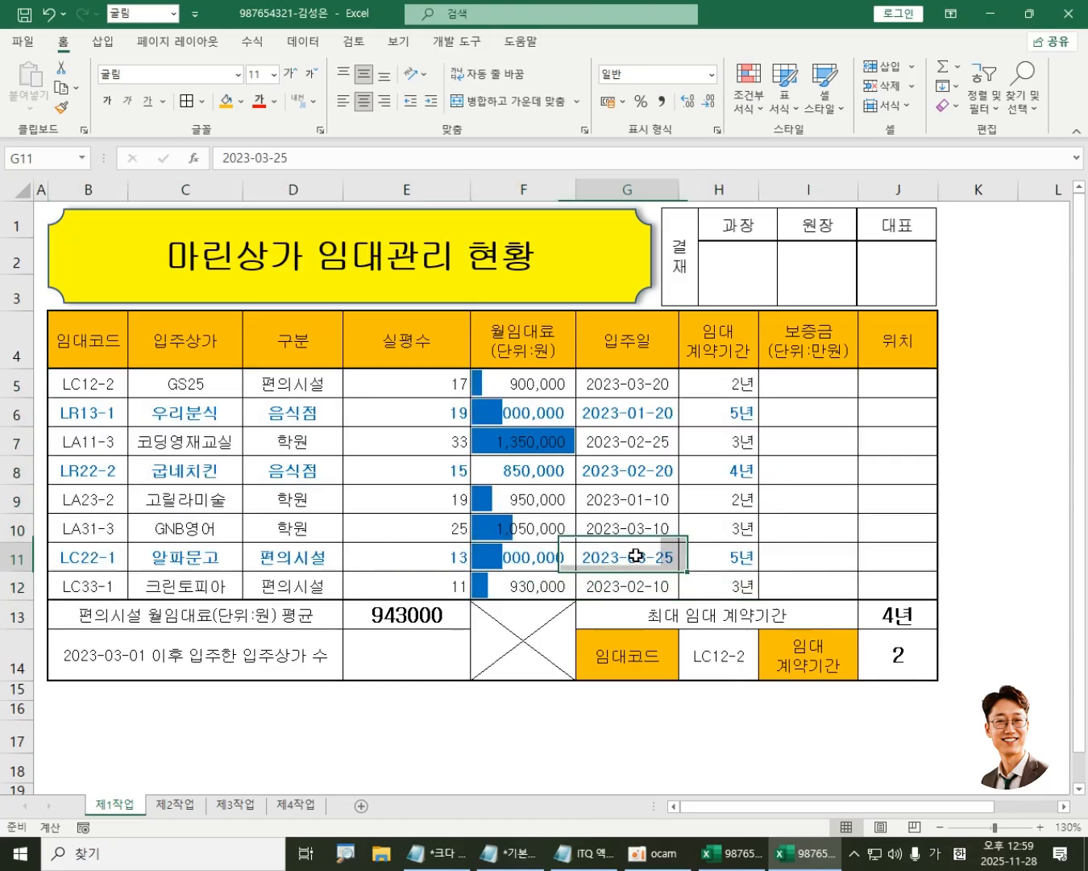
Step: Review the 제2작업, 제3작업 and 제4작업 sheets and return to the 제1작업 sheet
left_click(176, 803)
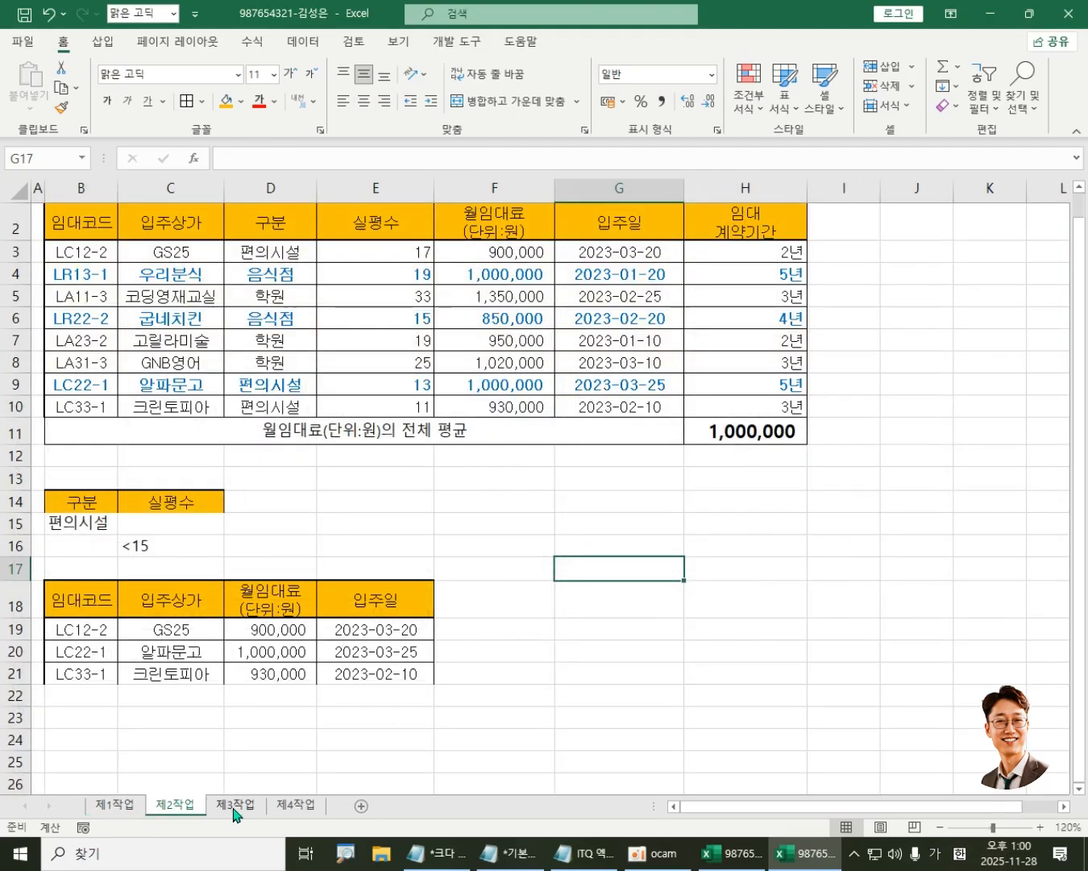
left_click(235, 806)
left_click(296, 804)
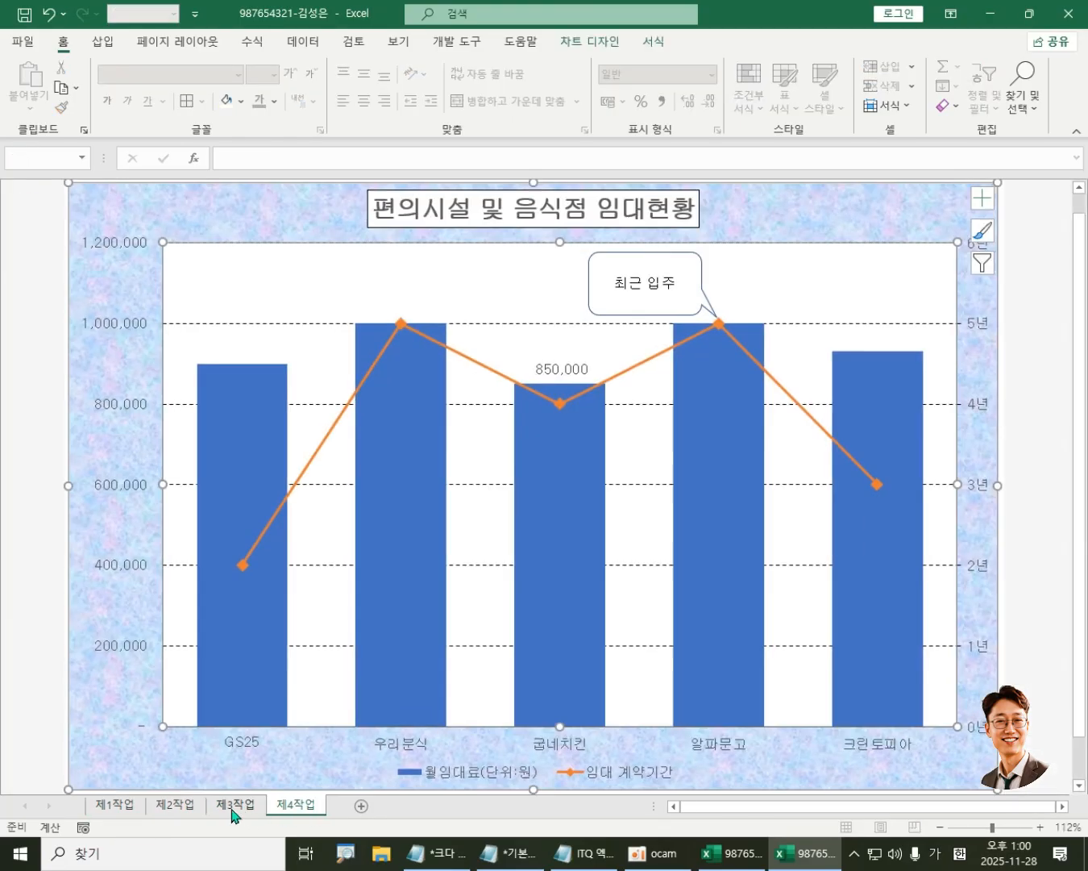
left_click(235, 806)
left_click(175, 806)
left_click(116, 804)
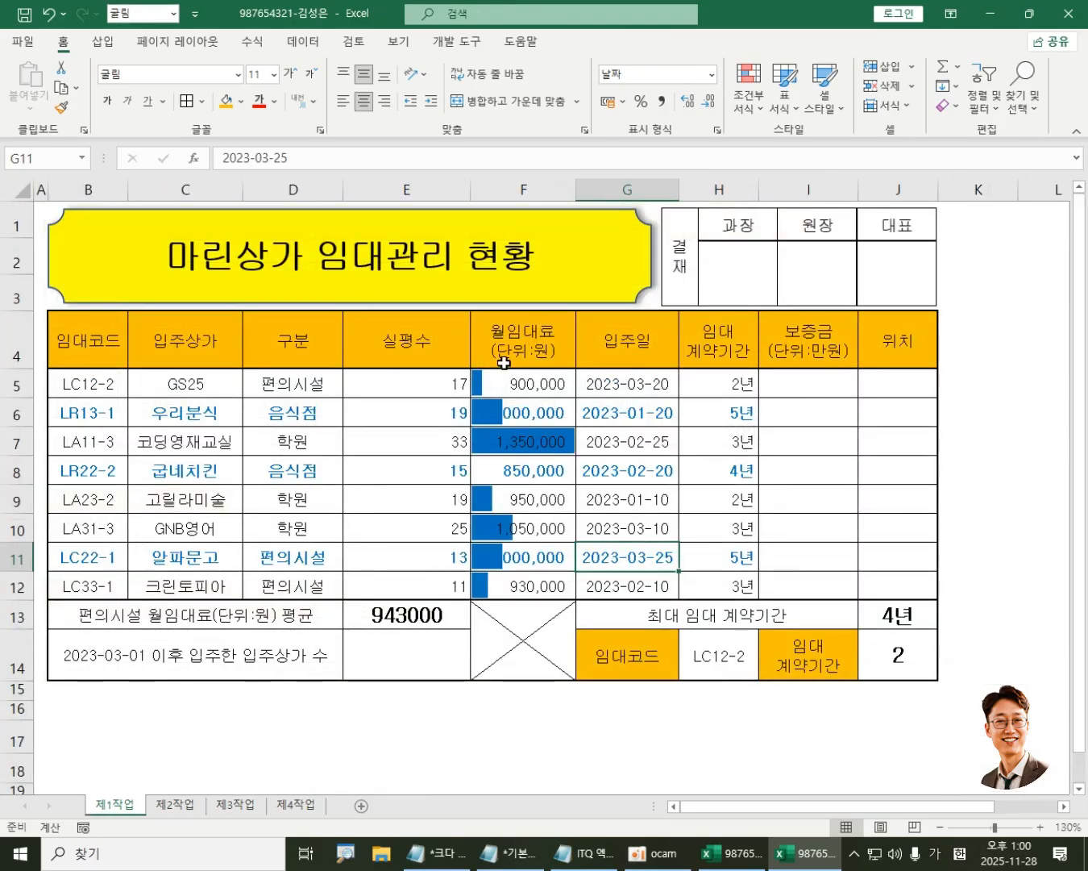
left_click(178, 809)
left_click(241, 806)
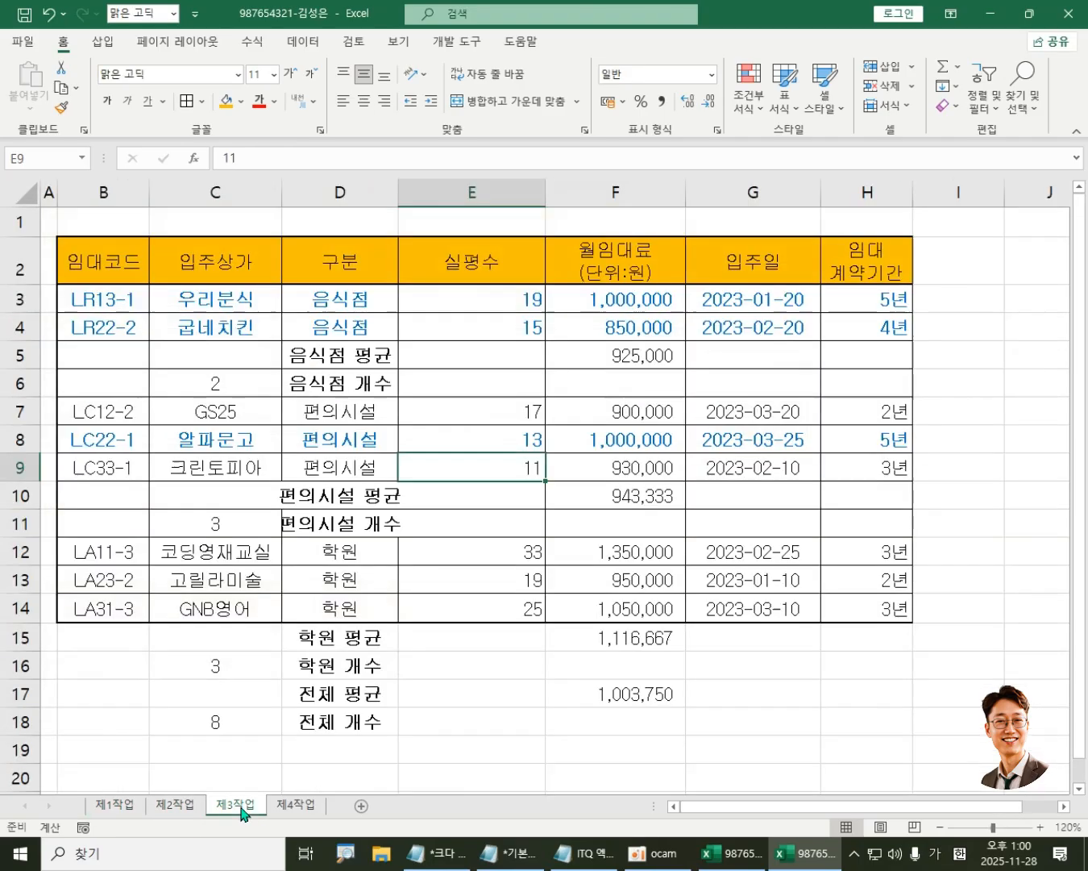
left_click(292, 806)
left_click(183, 808)
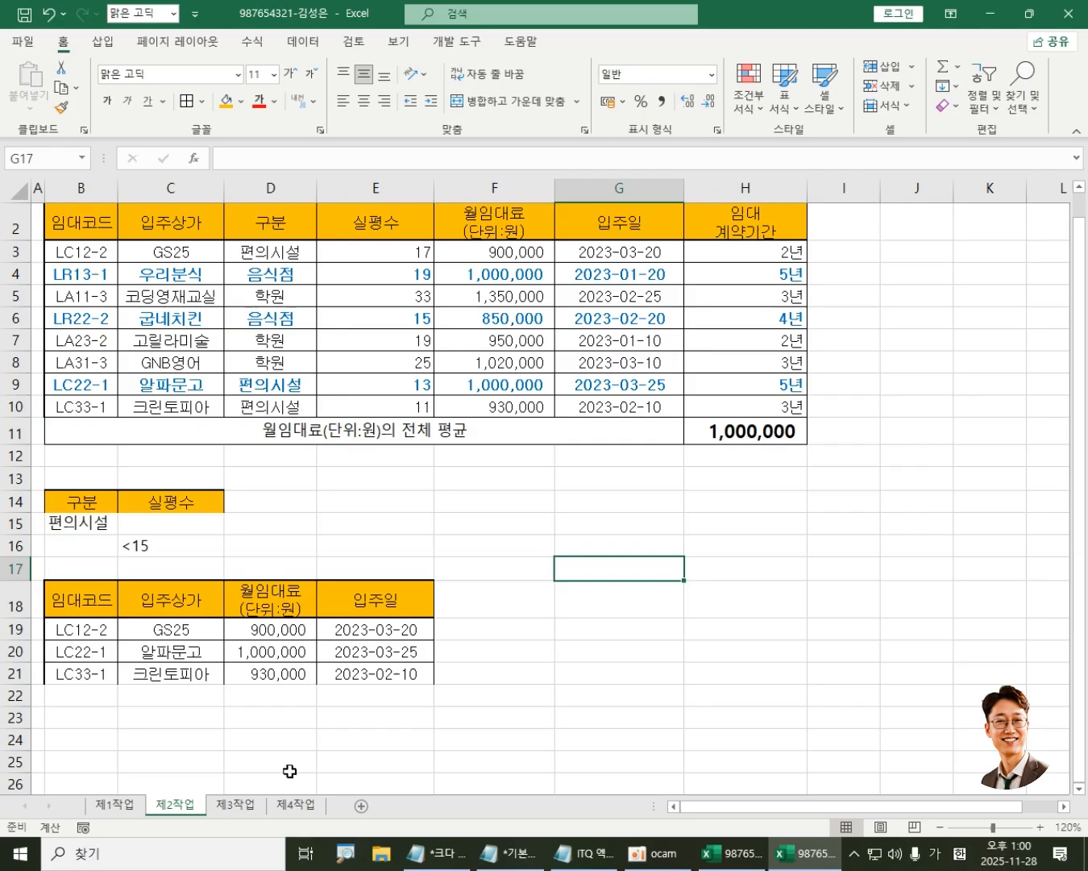
left_click(234, 804)
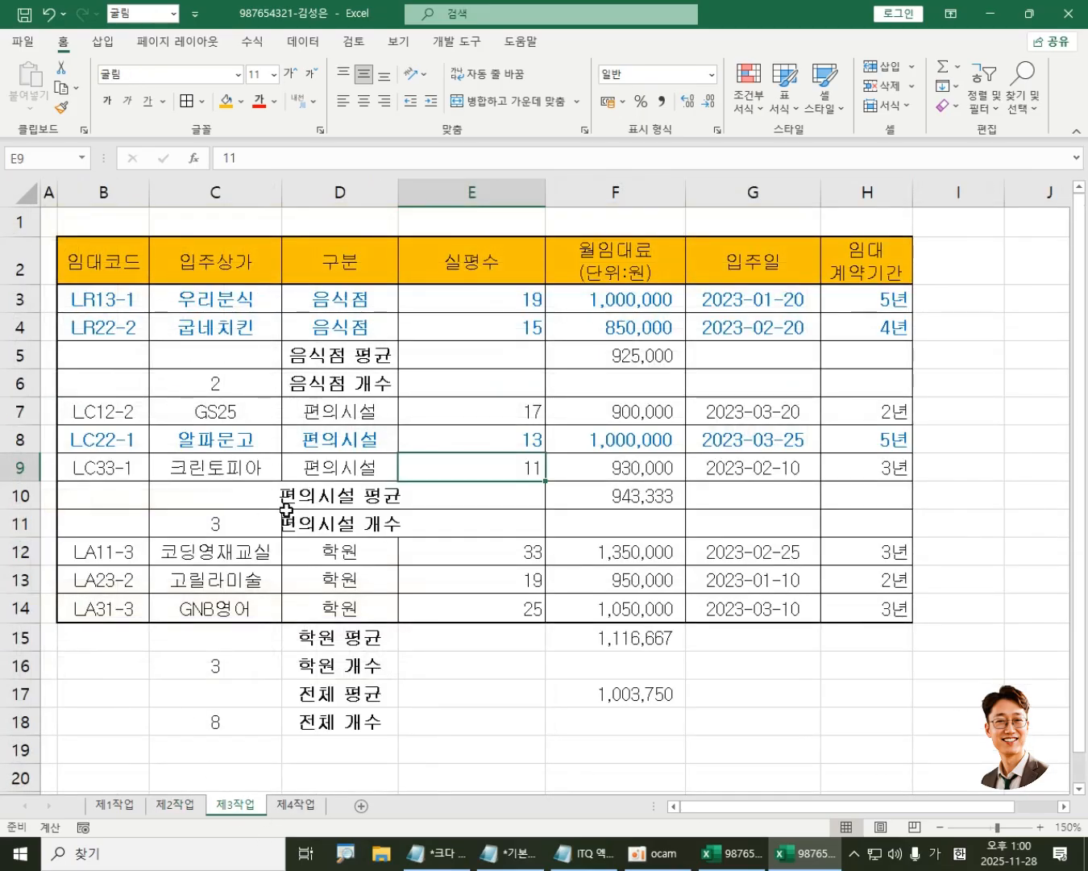
left_click(312, 808)
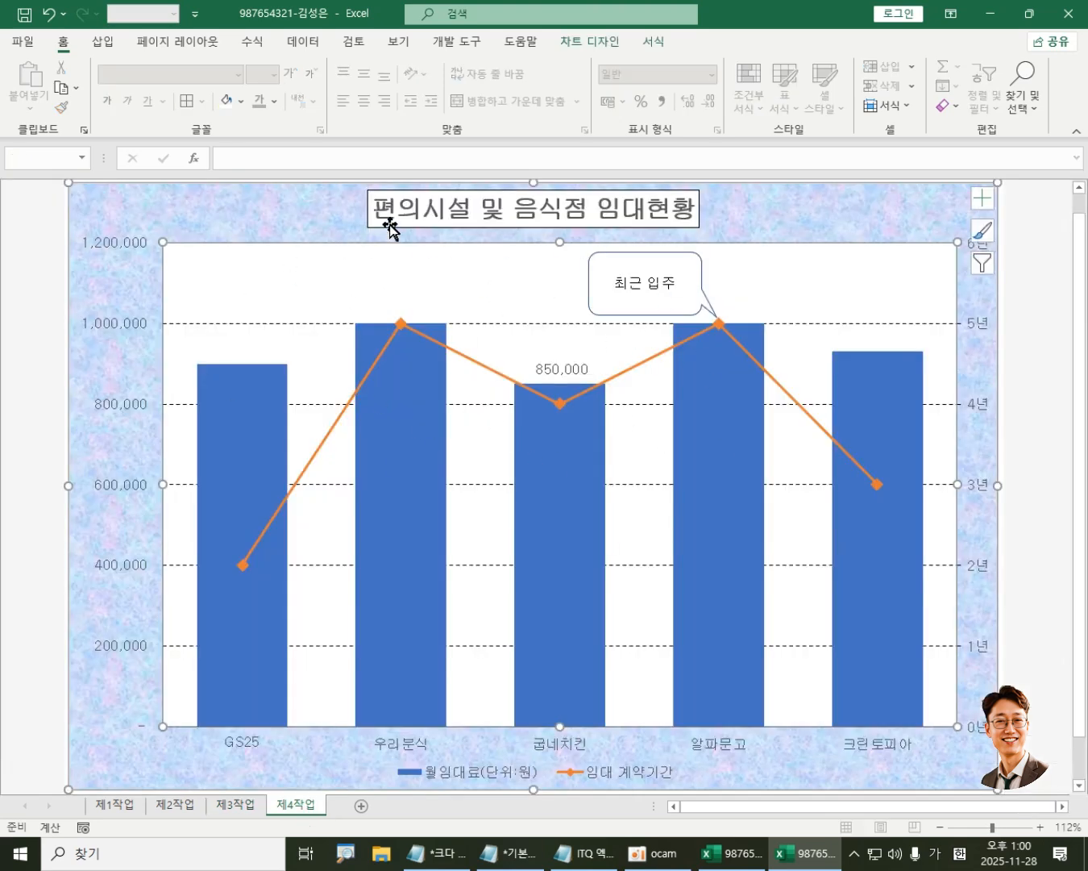
left_click(119, 809)
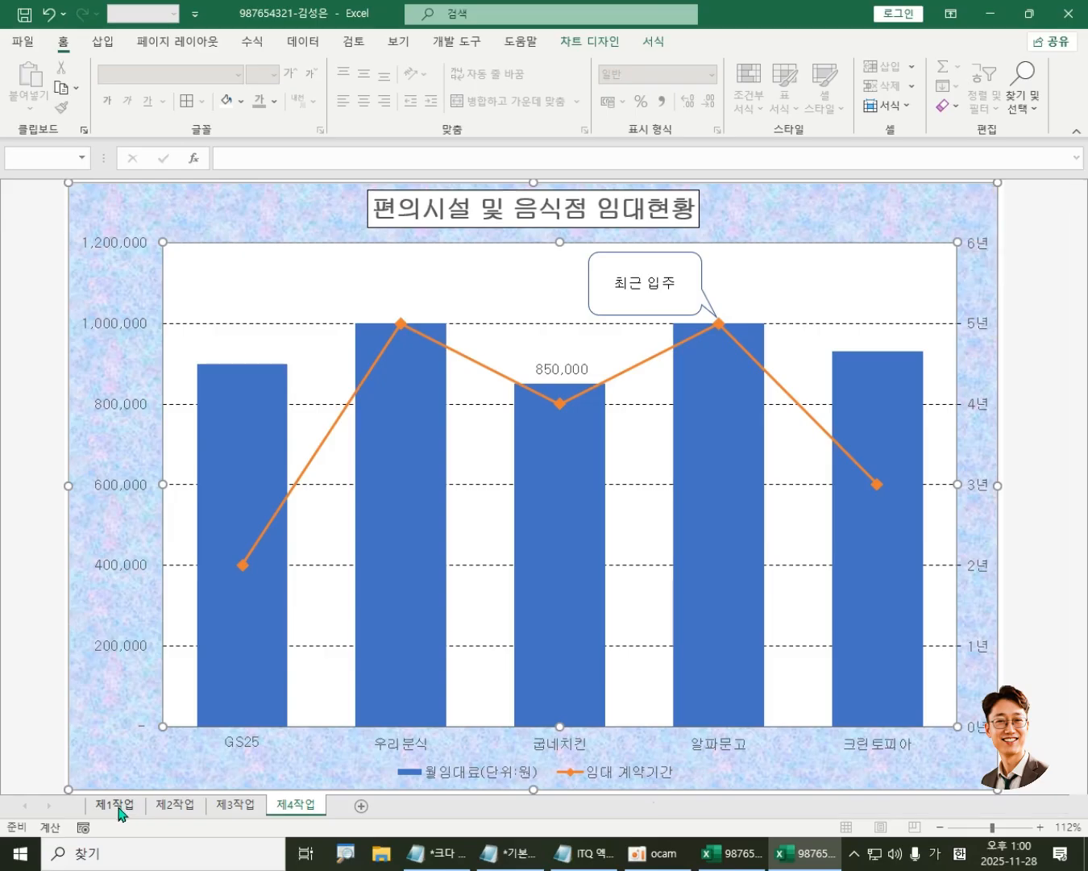
Step: Save the workbook from the 제1작업 sheet
left_click(776, 395)
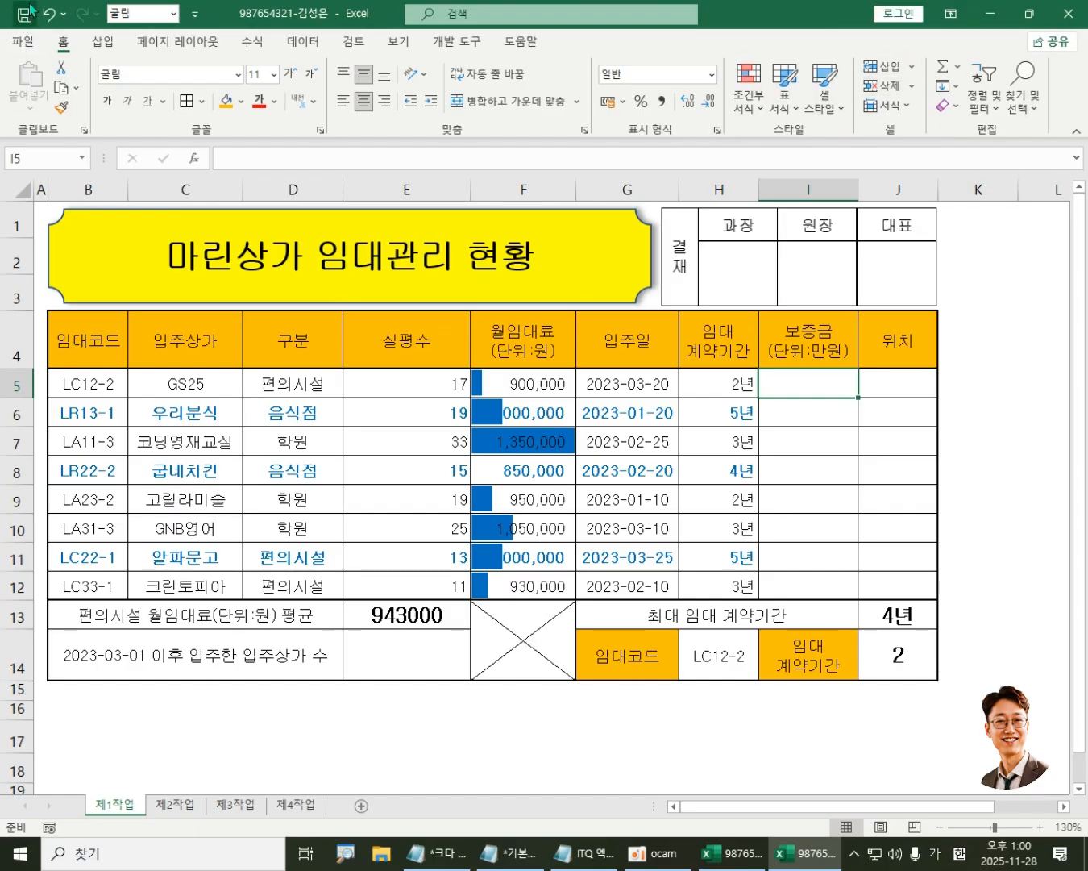
left_click(351, 526)
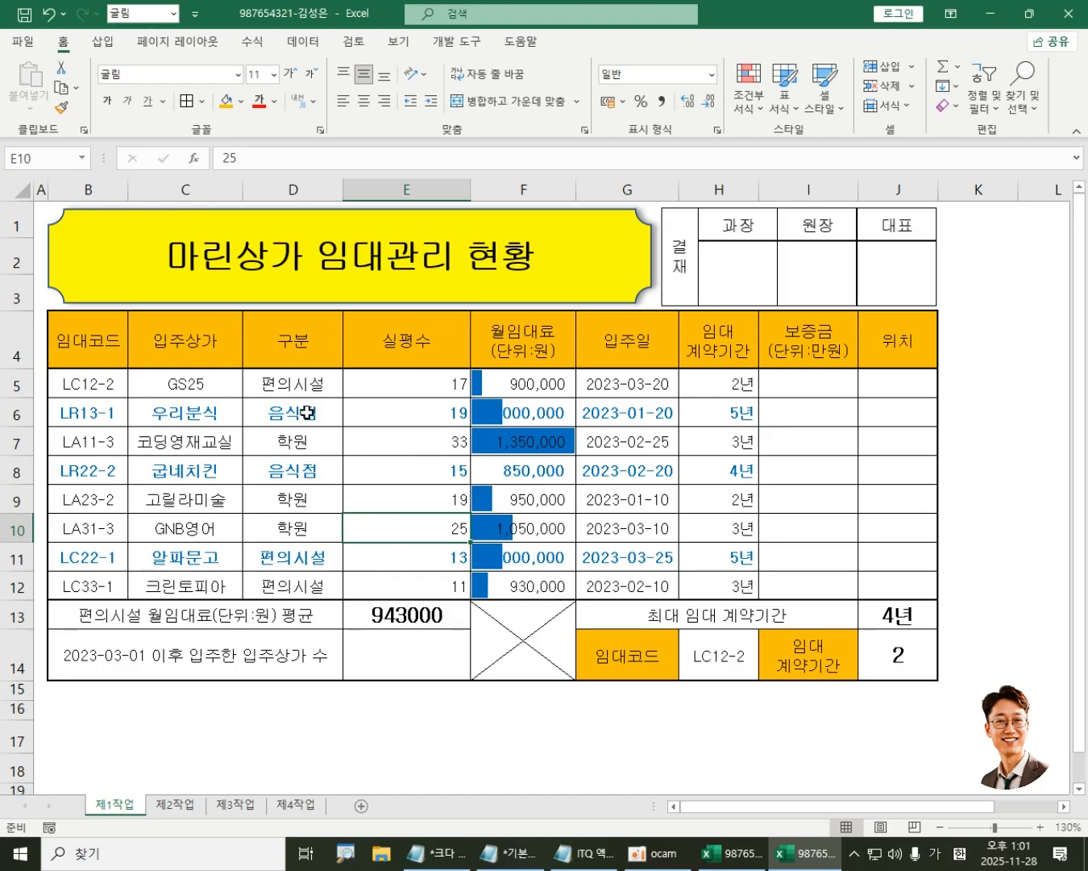
left_click(993, 528)
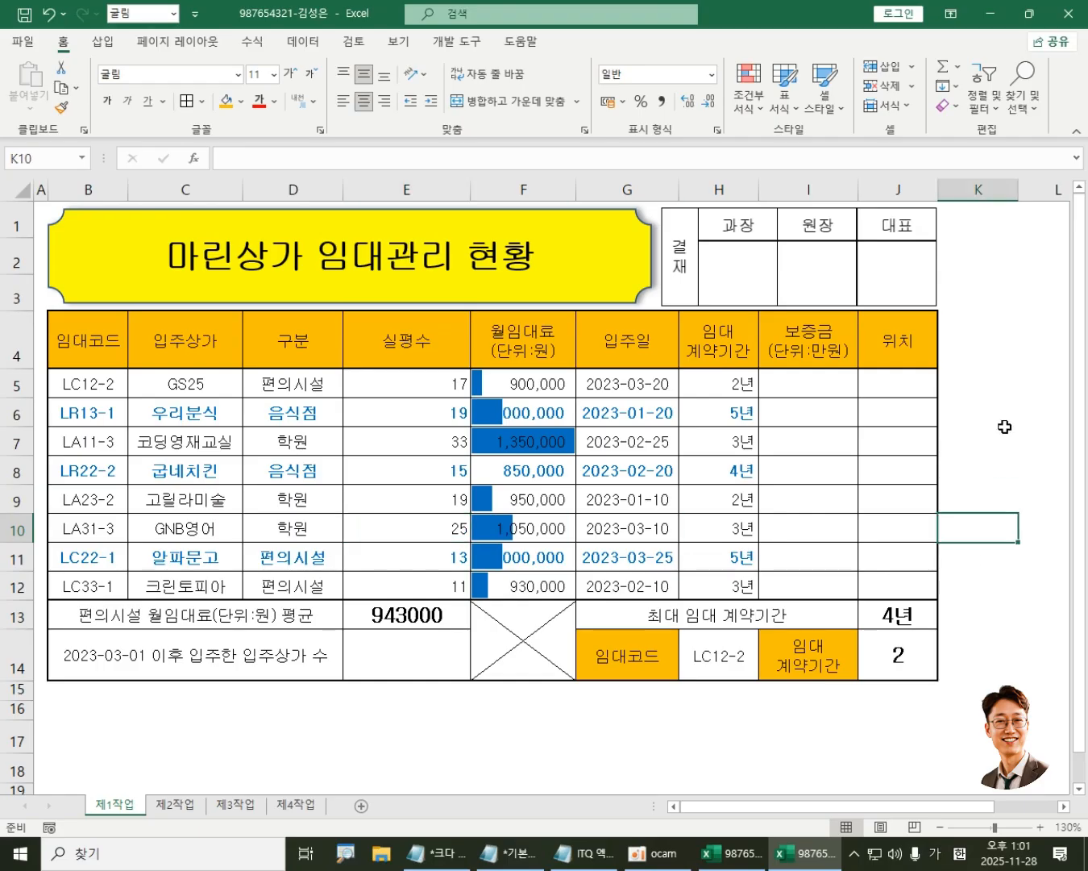
left_click(1002, 415)
left_click(1002, 339)
left_click(996, 262)
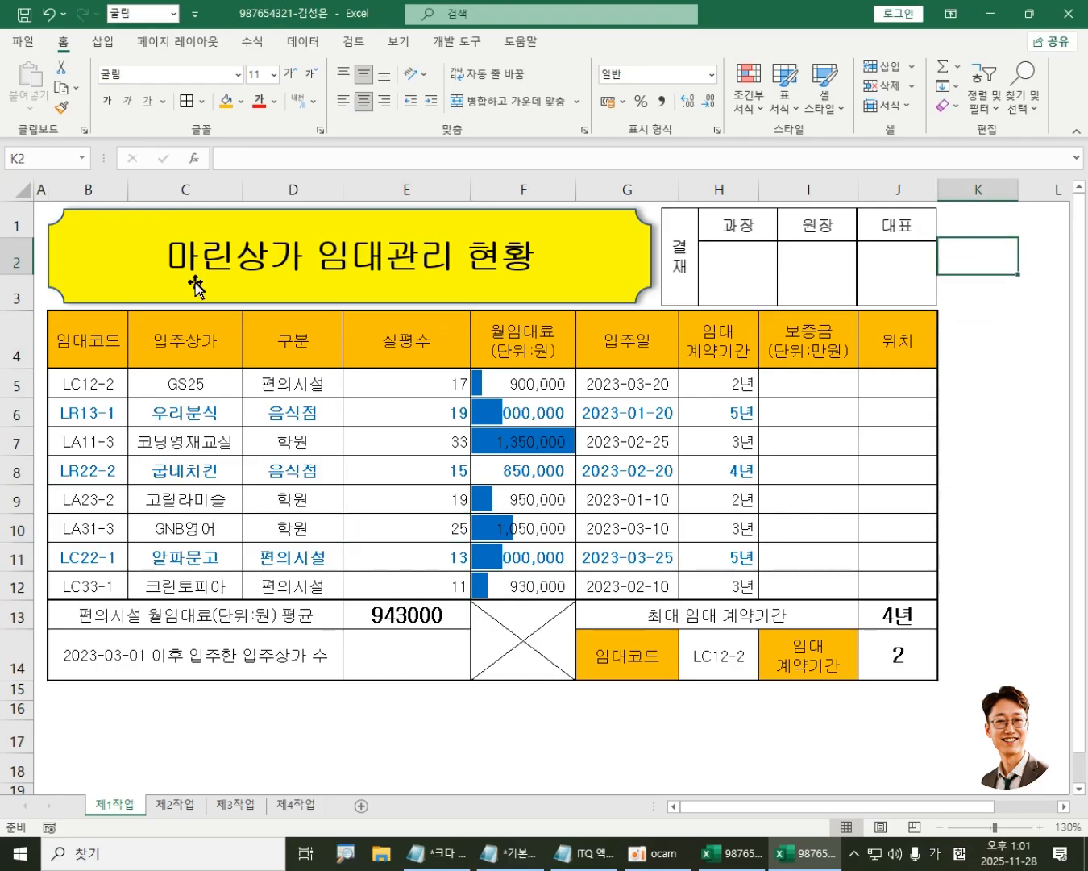
left_click(24, 22)
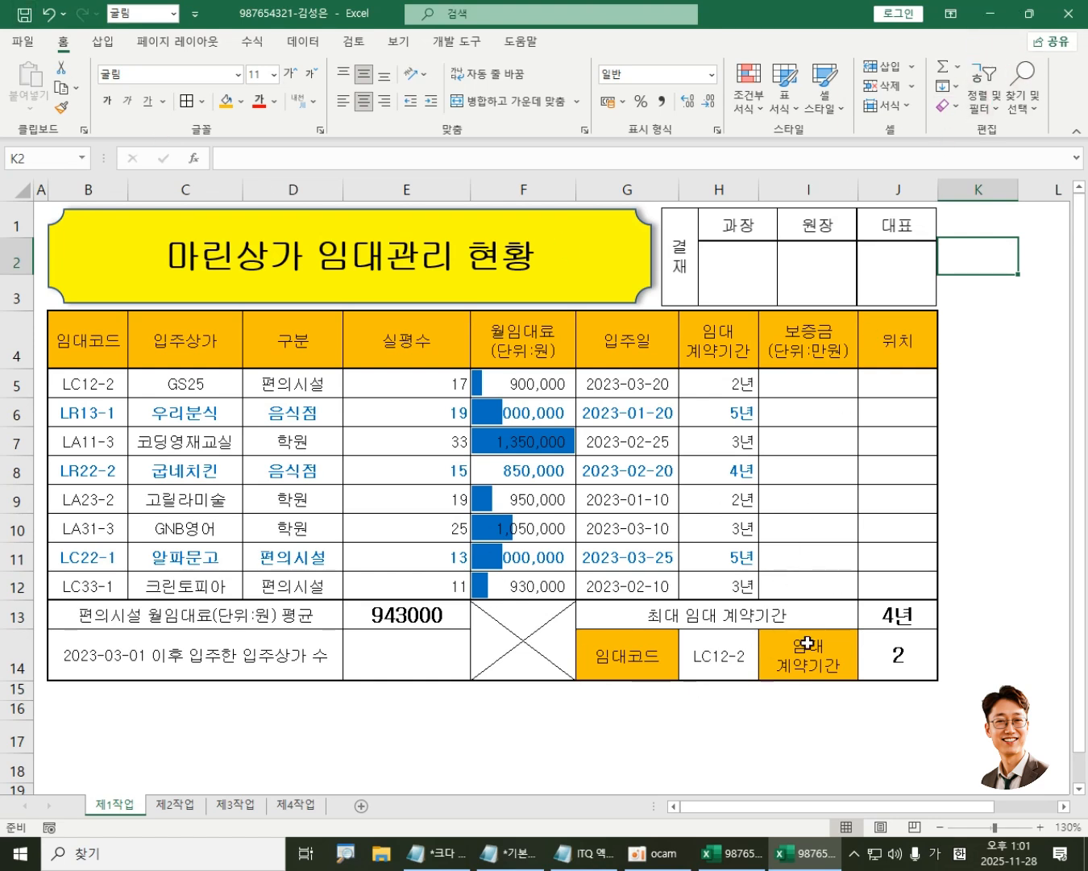
left_click(974, 737)
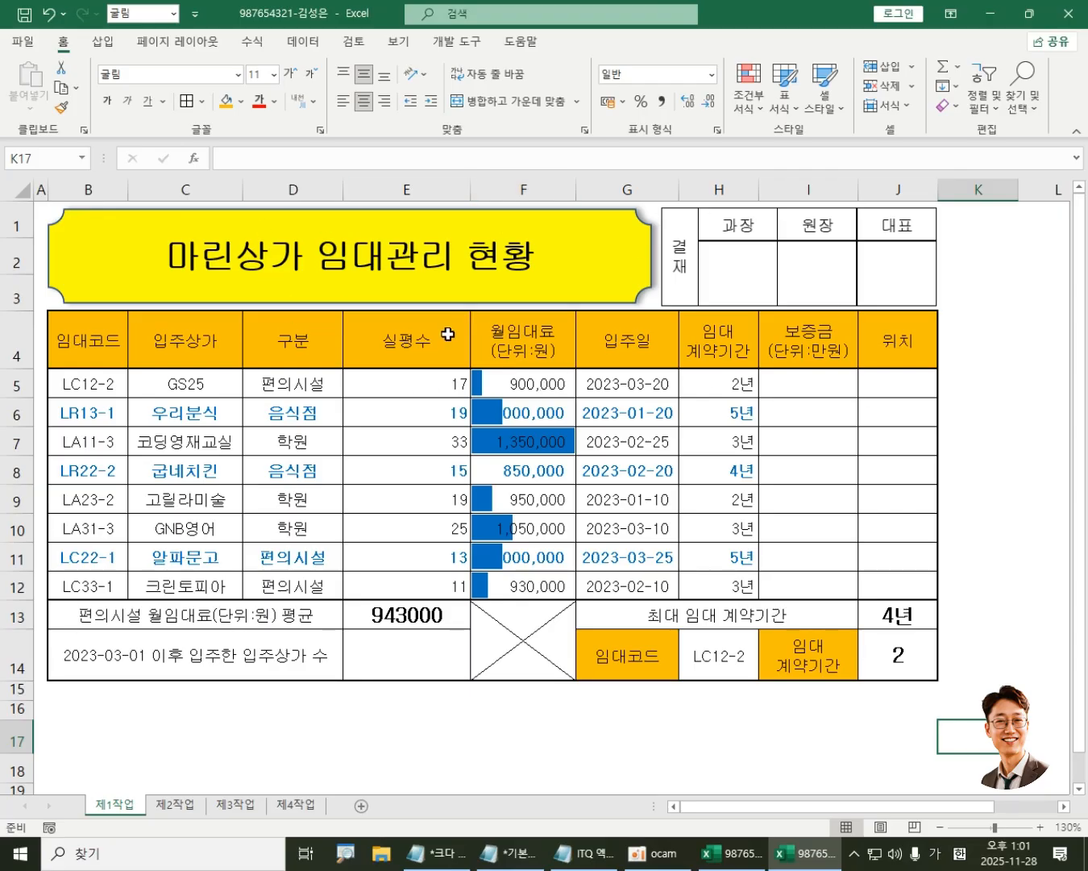
left_click(454, 490)
left_click(311, 525)
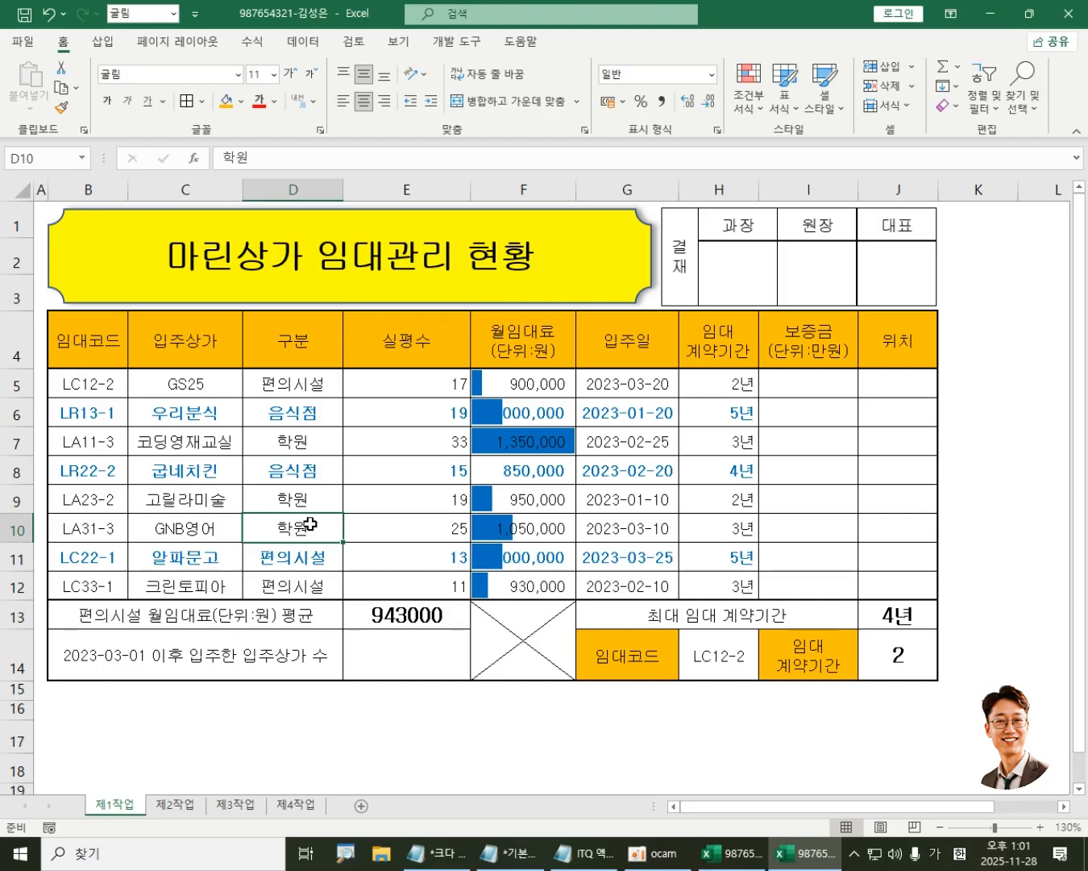
left_click(641, 343)
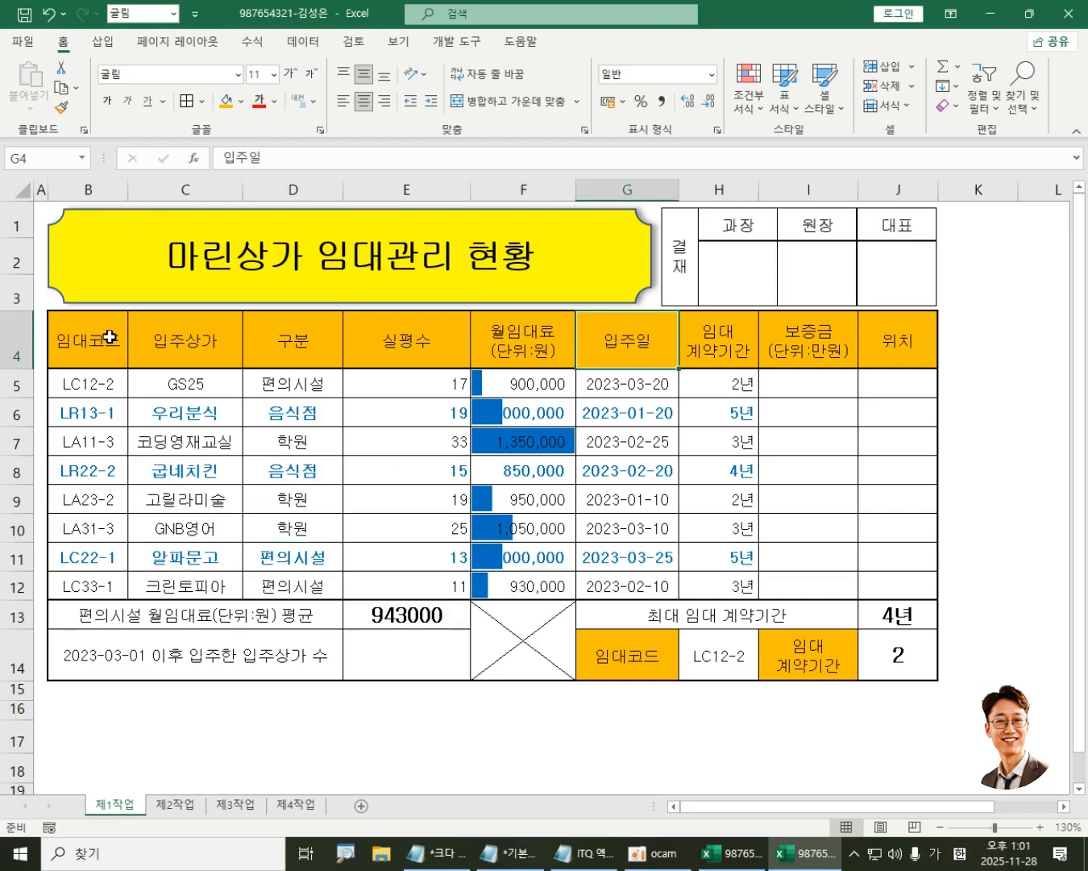
left_click_drag(109, 337, 815, 525)
left_click(705, 552)
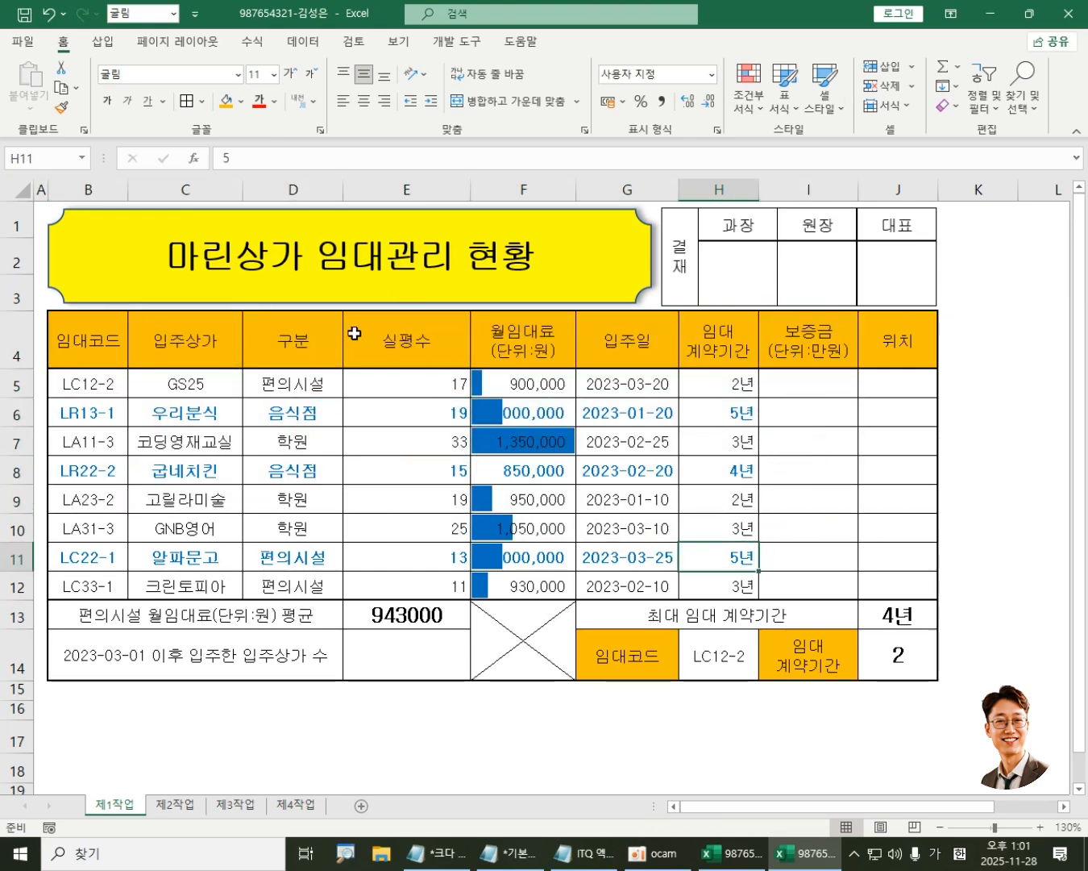